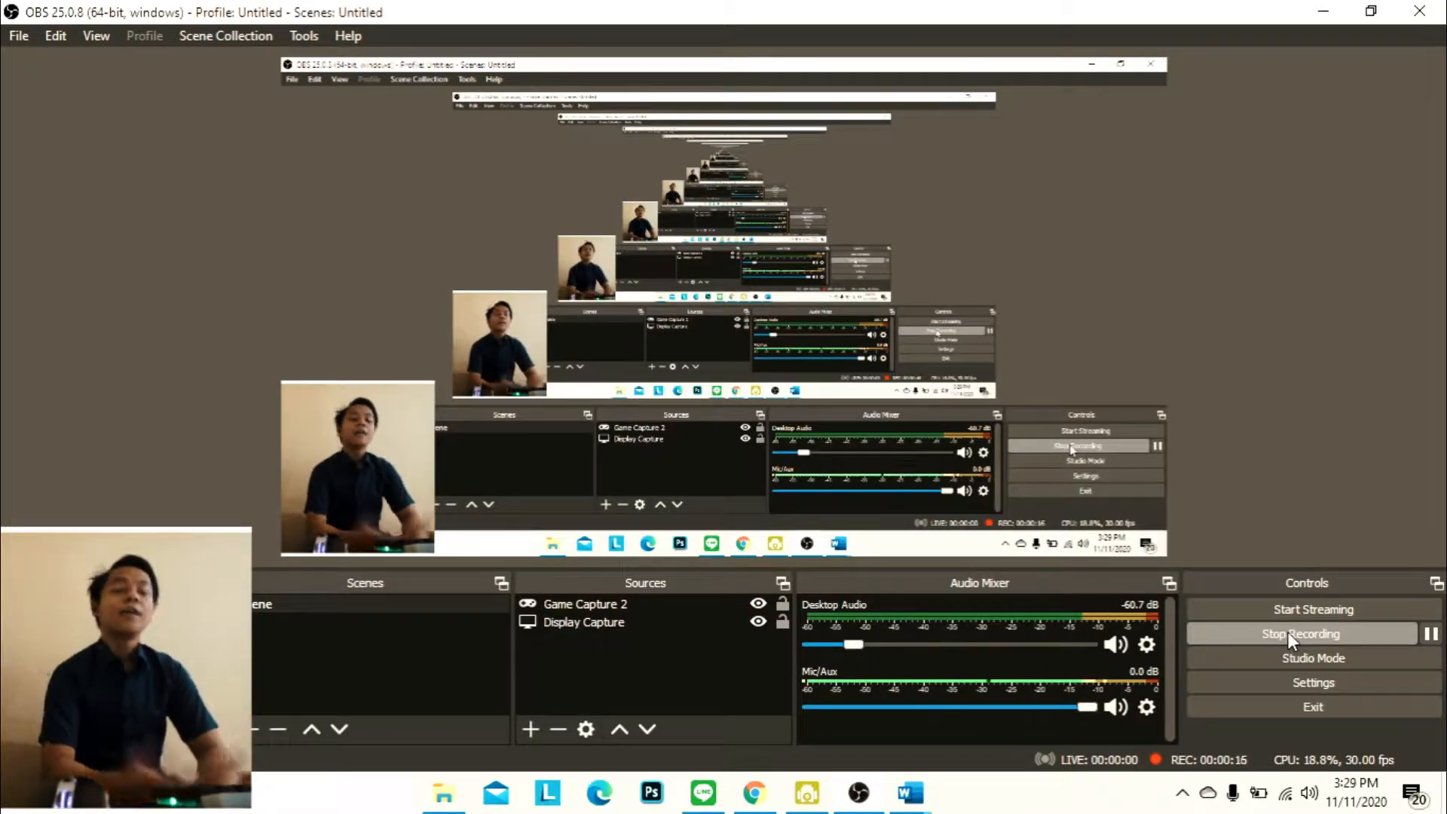
Open the UTS_TIK_2020_Akuntansi PDF from the Uts TI B folder on the DATA (D:) drive
{"action": "left_click", "coordinate": [434, 796]}
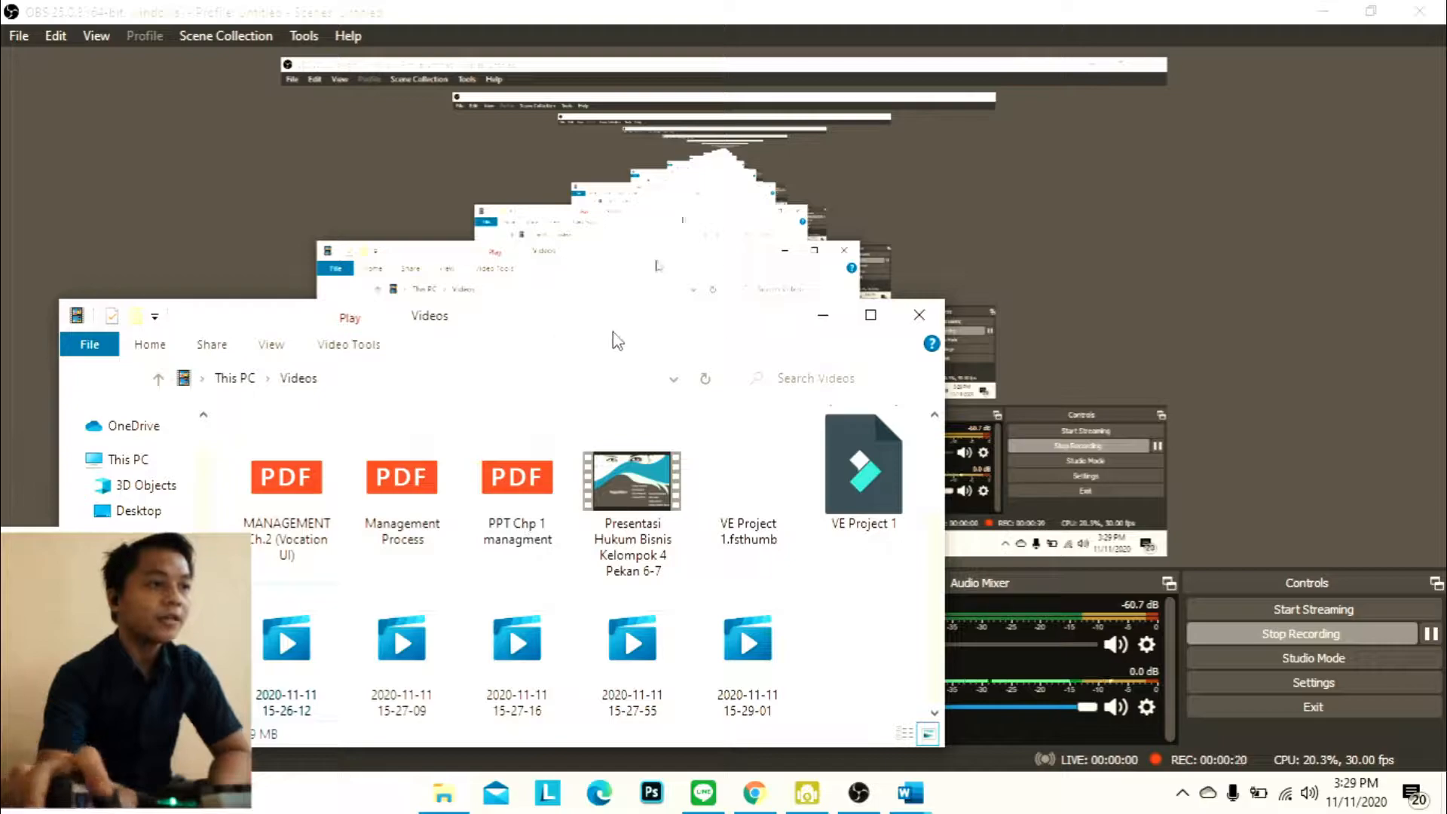
{"action": "left_click", "coordinate": [822, 316]}
{"action": "left_click", "coordinate": [443, 794]}
{"action": "scroll", "coordinate": [143, 603], "scroll_direction": "down", "scroll_amount": 1}
{"action": "left_click", "coordinate": [143, 654]}
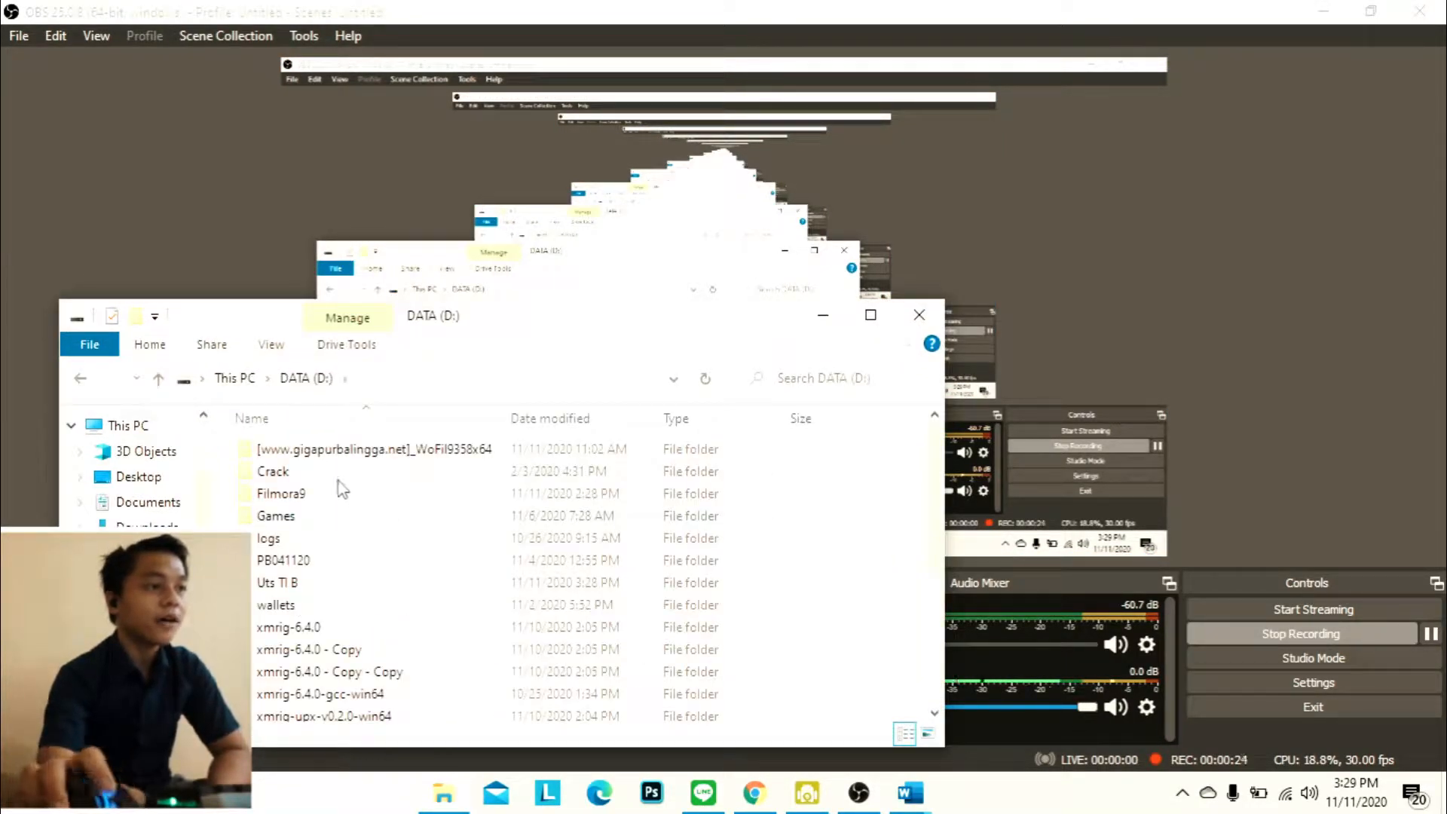
{"action": "double_click", "coordinate": [329, 583]}
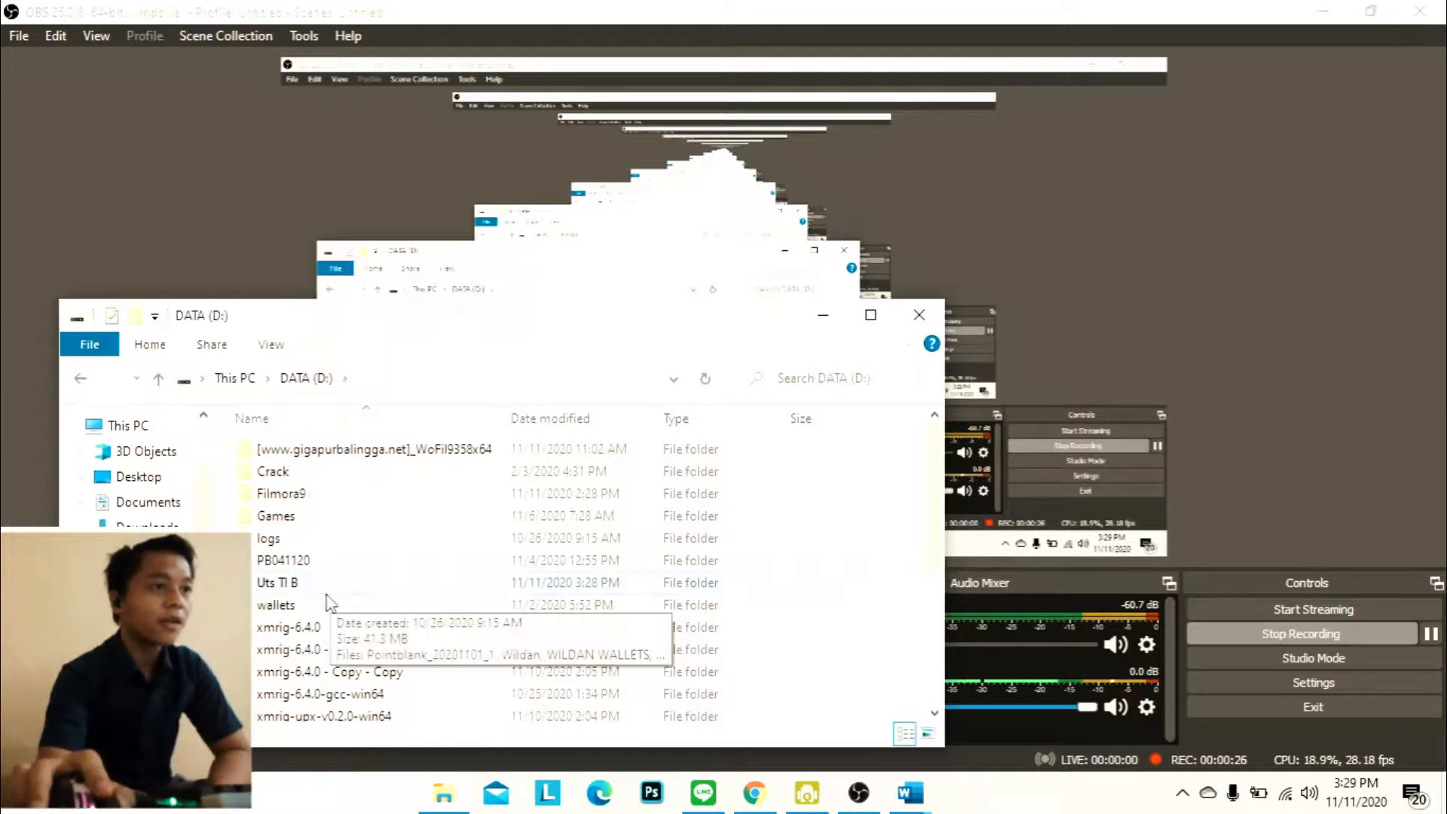
{"action": "left_click", "coordinate": [872, 319]}
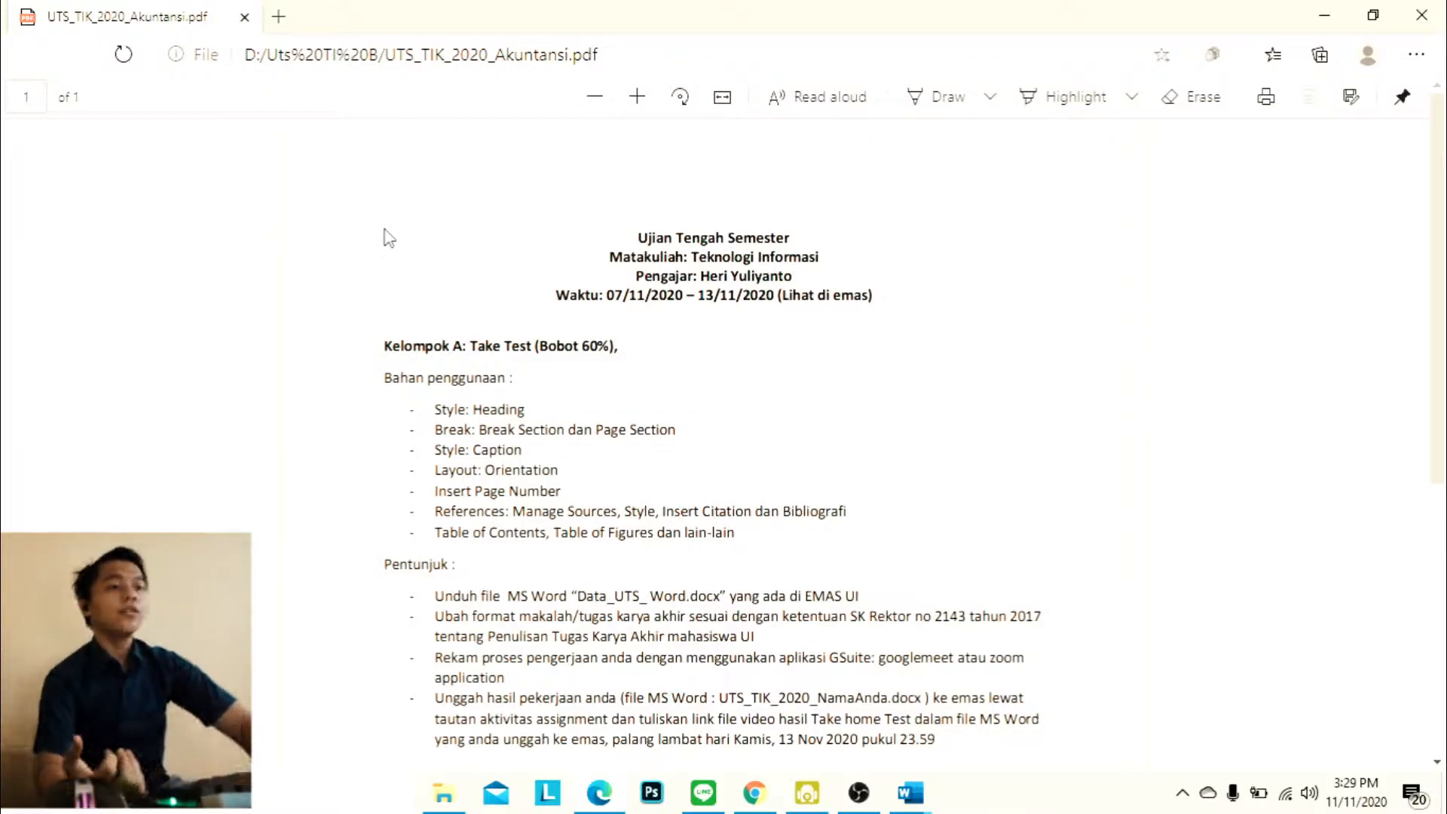
Read through the exam sheet's list of required Word features and the assignment instructions below it
{"action": "double_click", "coordinate": [485, 410]}
{"action": "left_click", "coordinate": [608, 387]}
{"action": "left_click_drag", "start_coordinate": [432, 450], "coordinate": [689, 429]}
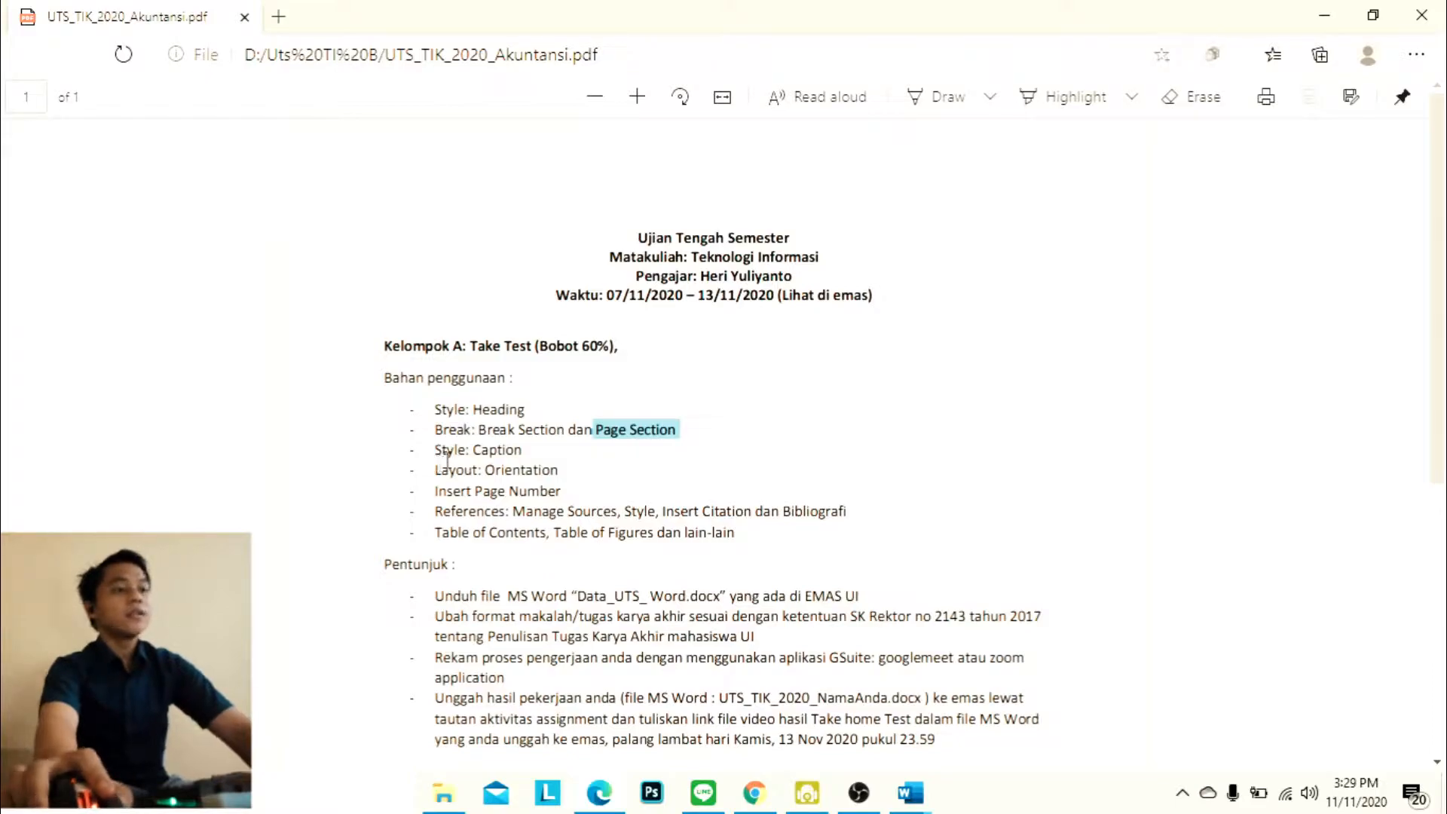
{"action": "left_click_drag", "start_coordinate": [429, 450], "coordinate": [544, 450]}
{"action": "left_click", "coordinate": [521, 483]}
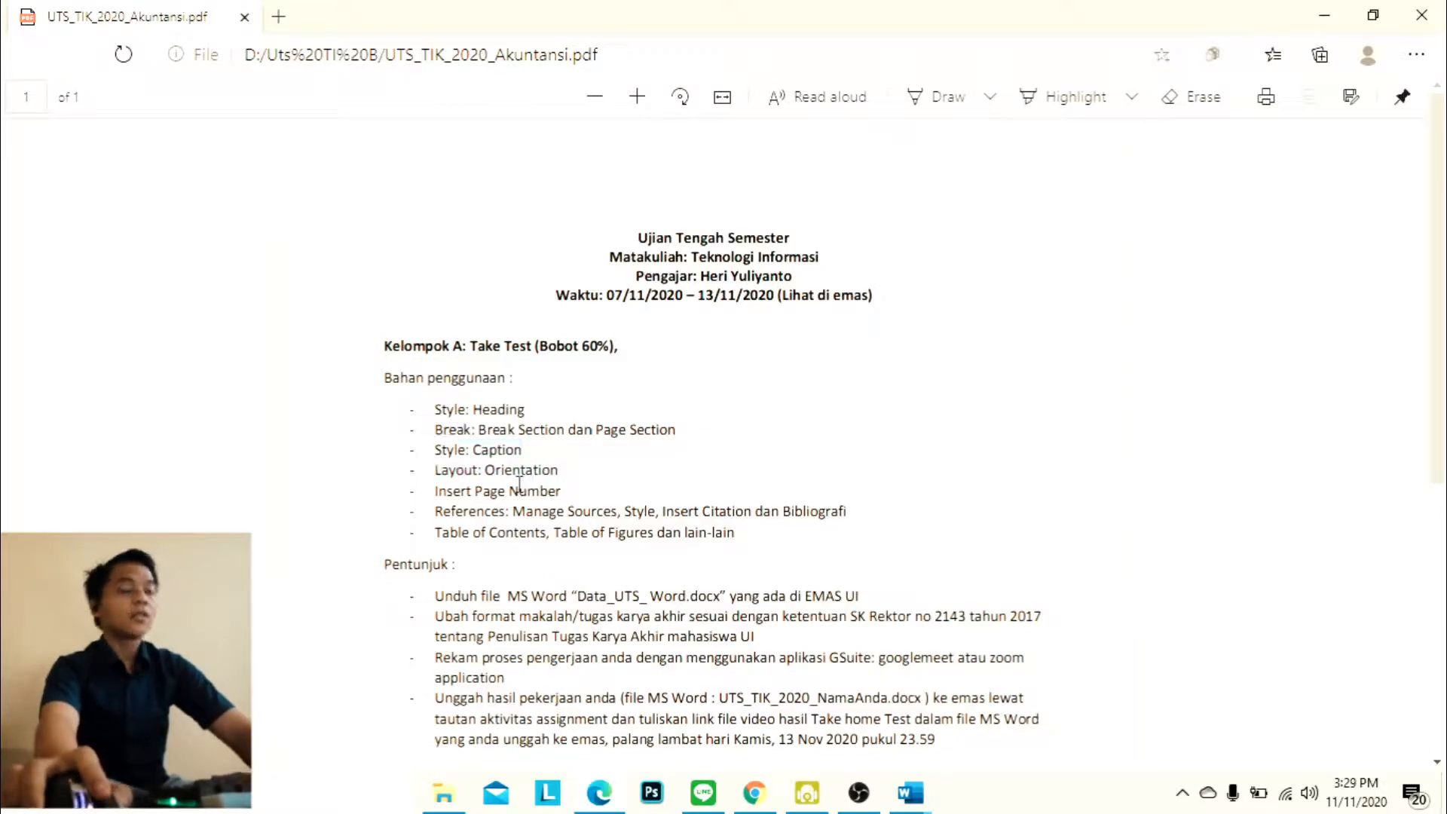
{"action": "left_click_drag", "start_coordinate": [438, 472], "coordinate": [573, 468]}
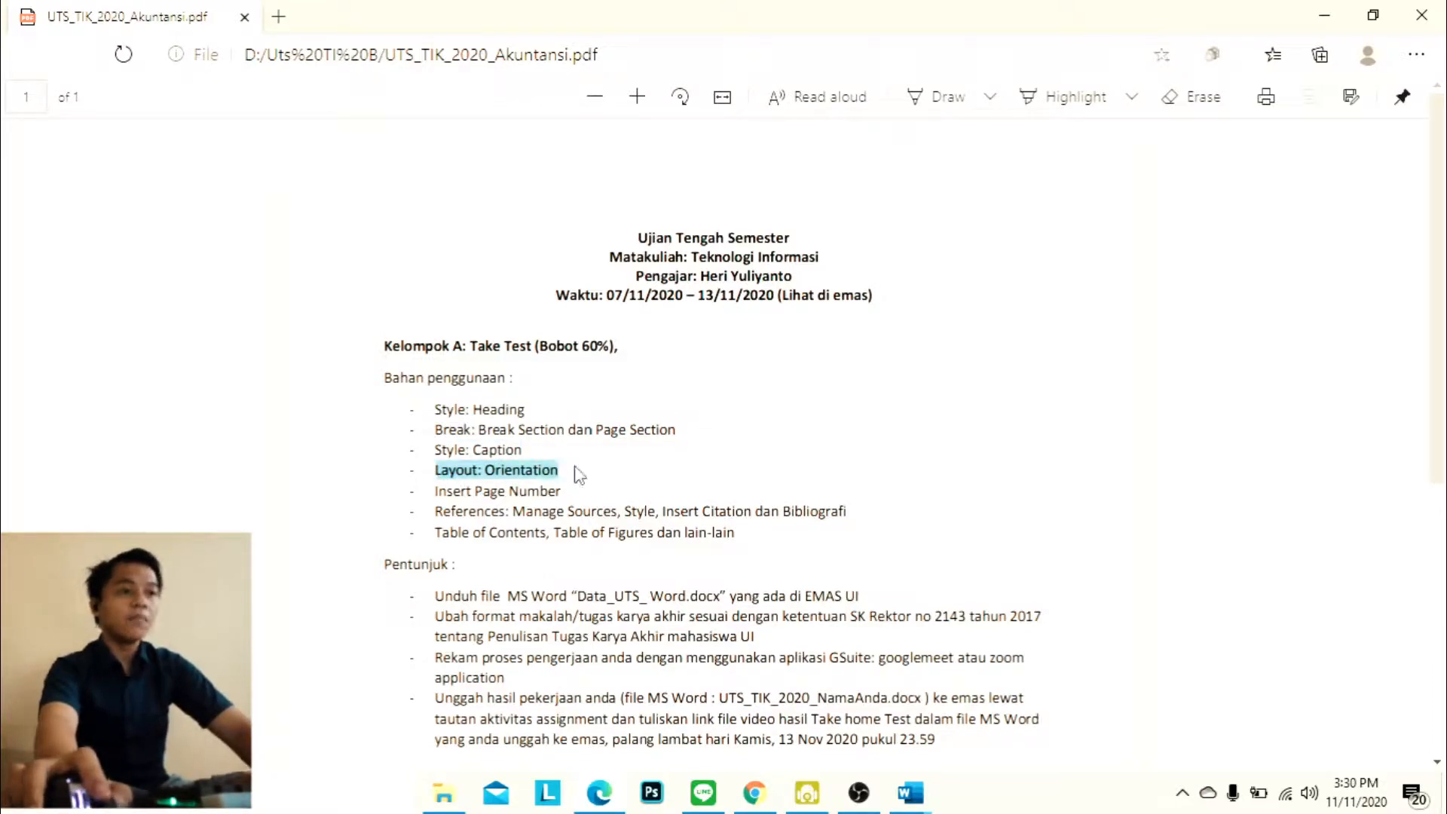
{"action": "left_click_drag", "start_coordinate": [441, 497], "coordinate": [598, 485]}
{"action": "left_click", "coordinate": [596, 485]}
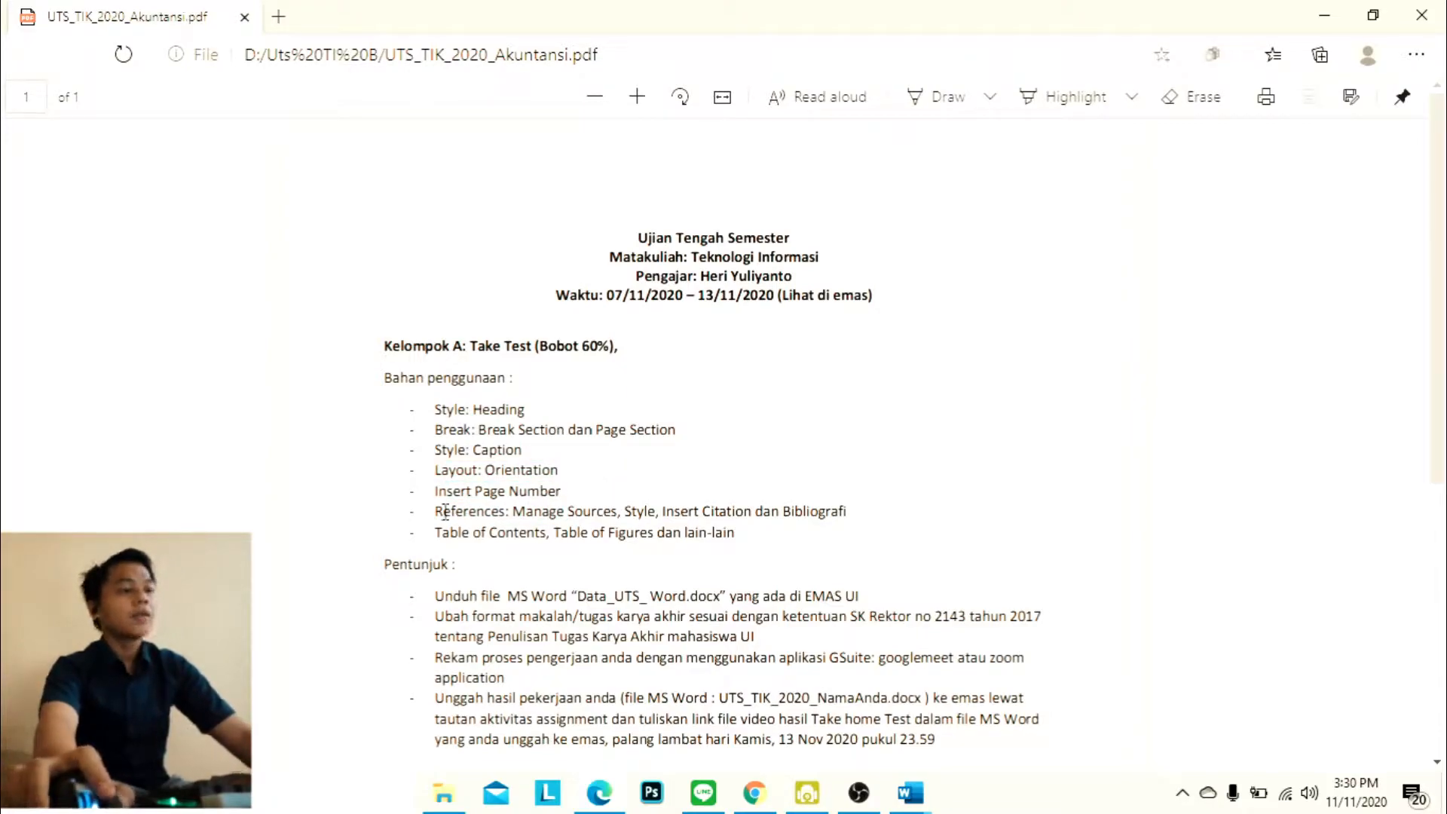
{"action": "left_click_drag", "start_coordinate": [436, 512], "coordinate": [481, 513]}
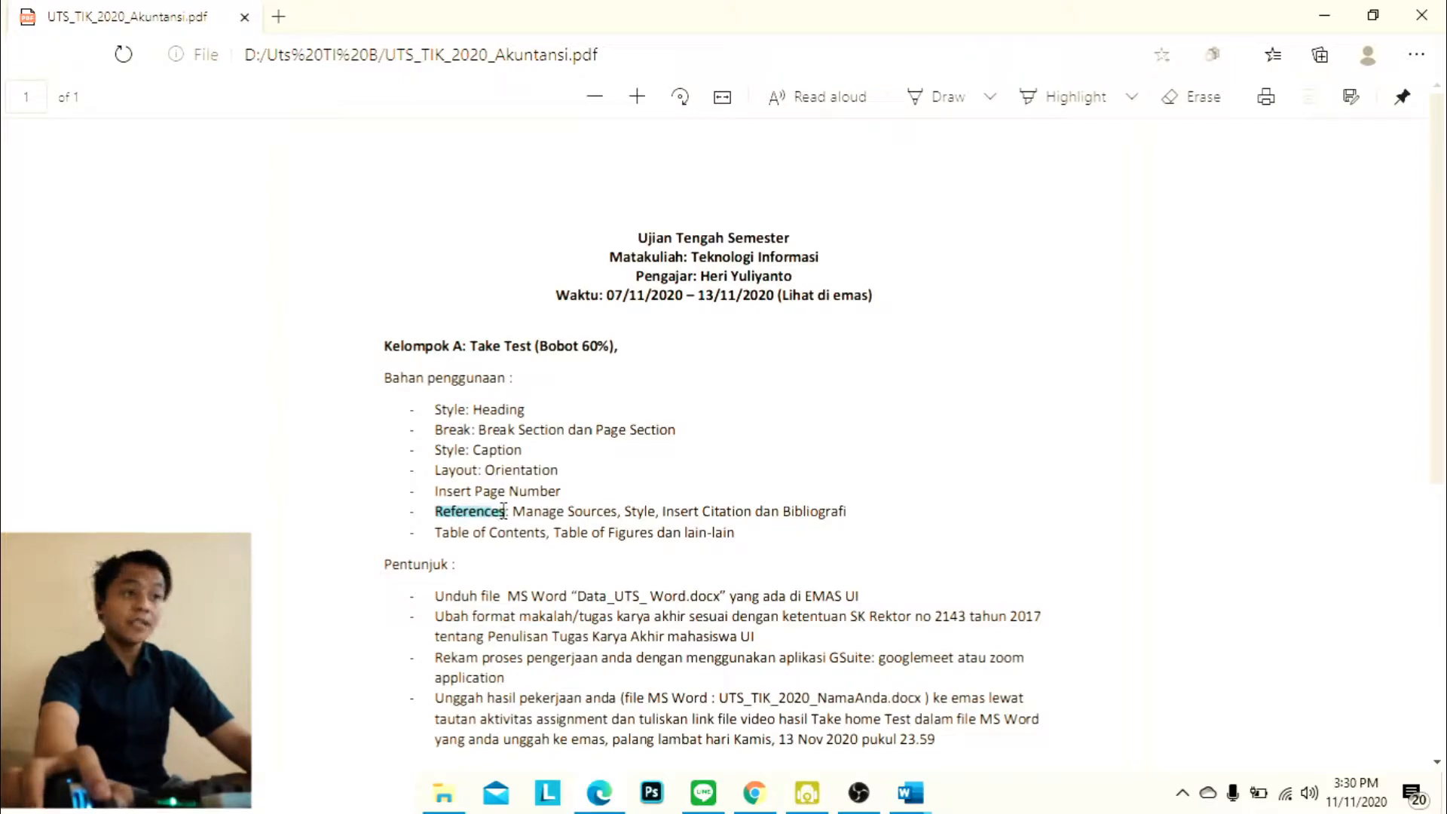
{"action": "left_click", "coordinate": [500, 525]}
{"action": "left_click_drag", "start_coordinate": [442, 537], "coordinate": [521, 538]}
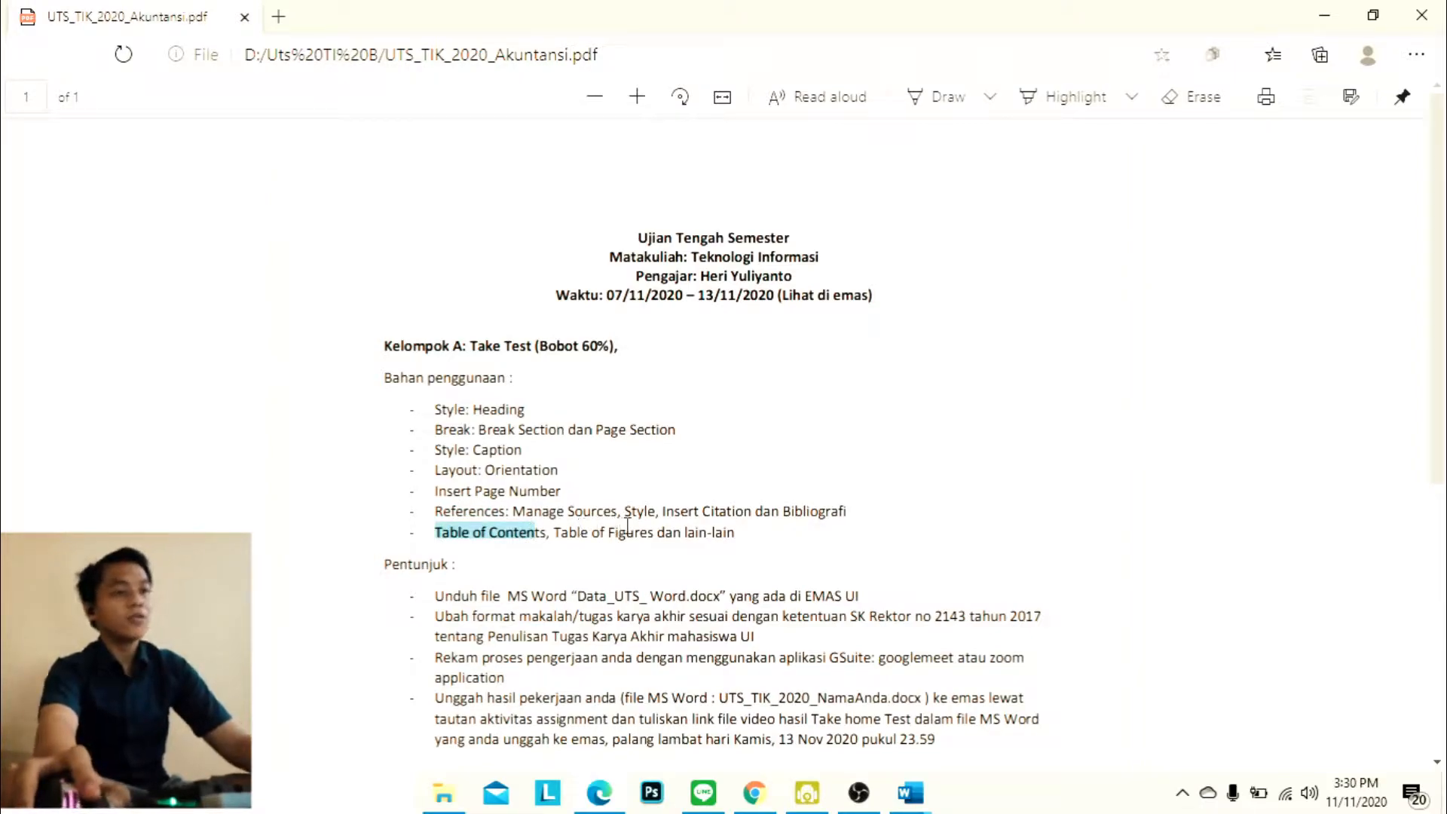
{"action": "scroll", "coordinate": [897, 441], "scroll_direction": "down", "scroll_amount": 6}
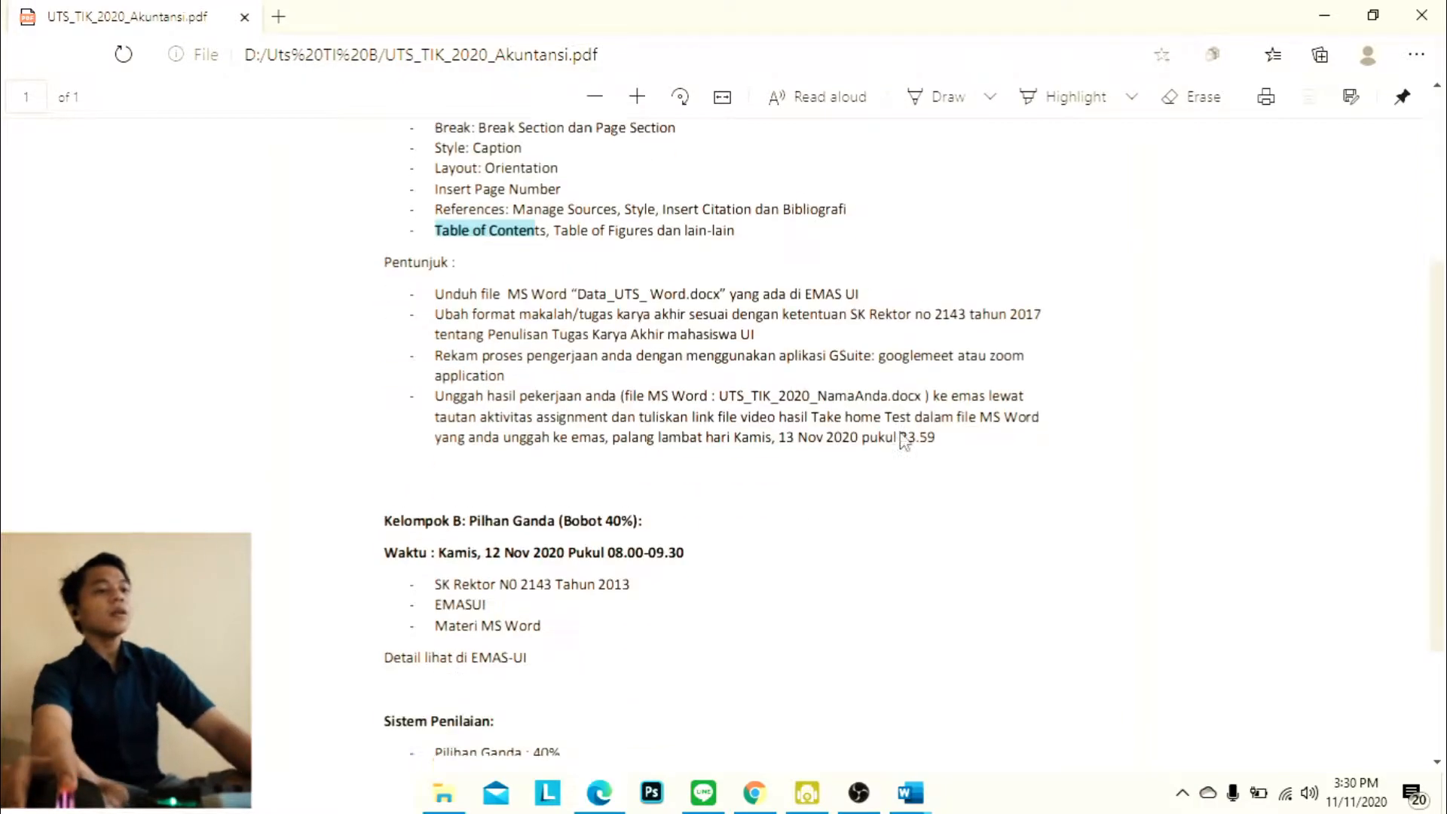
{"action": "scroll", "coordinate": [908, 437], "scroll_direction": "up", "scroll_amount": 4}
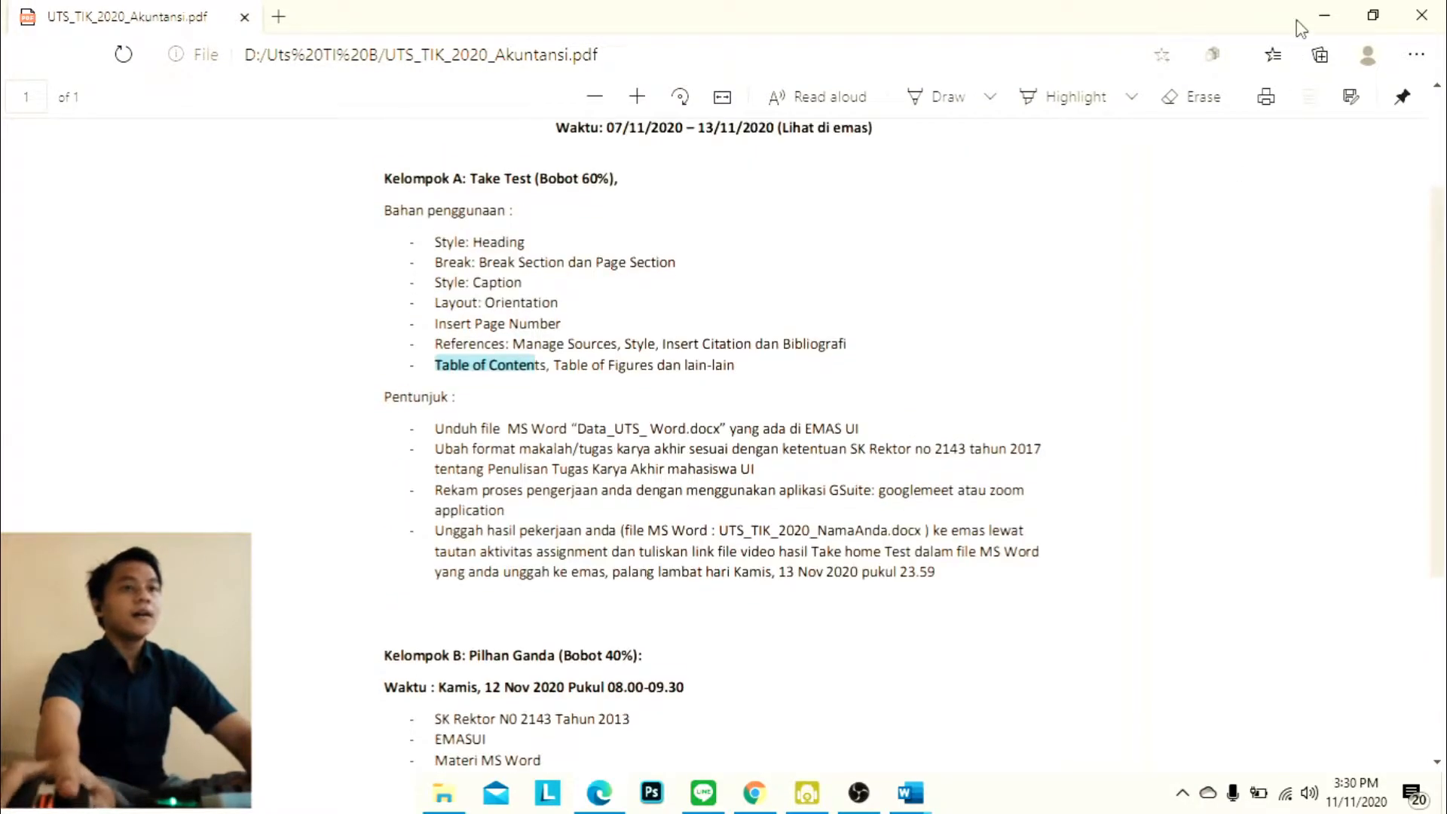
Open the Uts Word document named after the student from the Uts TI B folder and enable editing
{"action": "left_click", "coordinate": [1312, 23]}
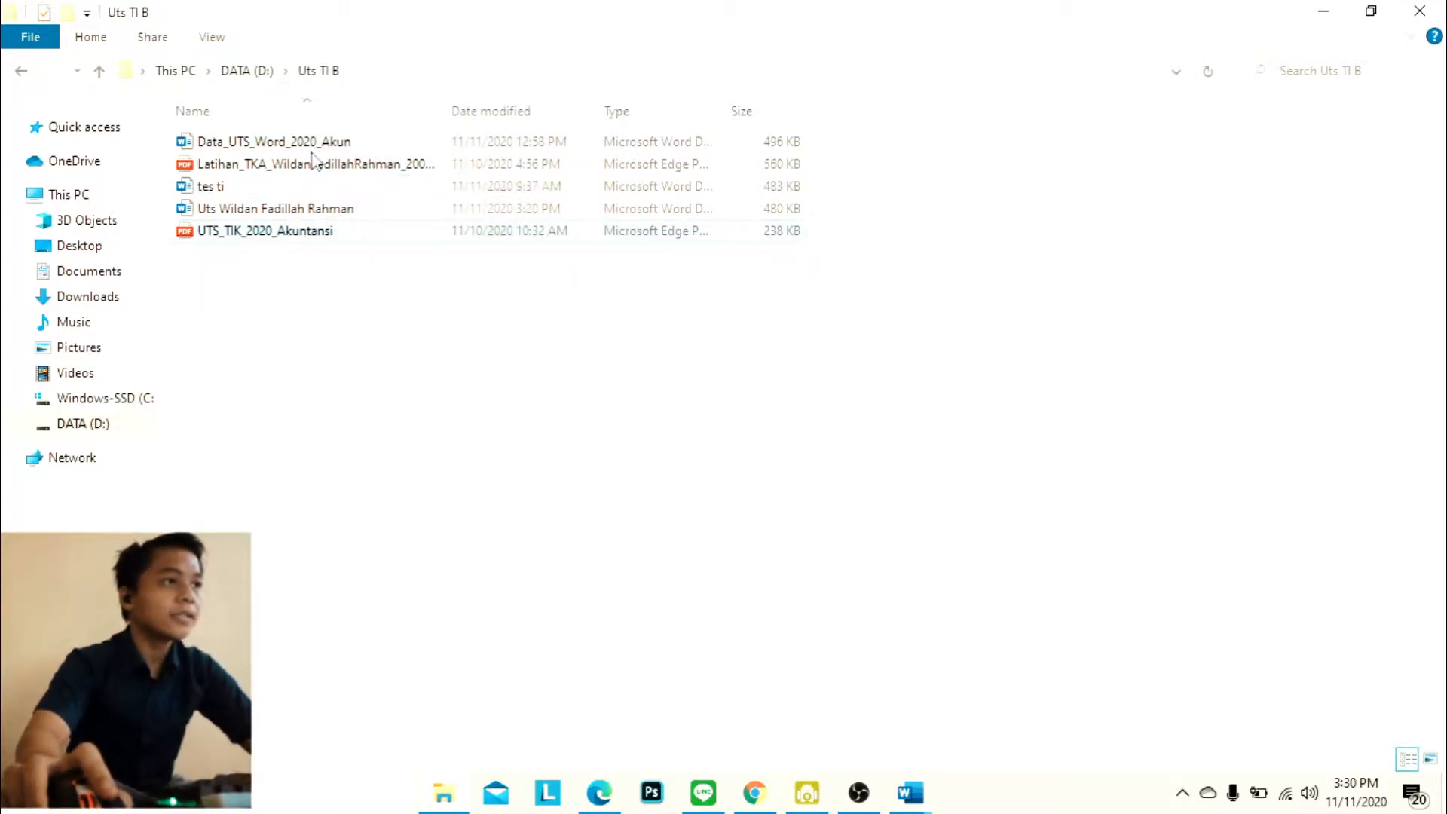
{"action": "double_click", "coordinate": [483, 208]}
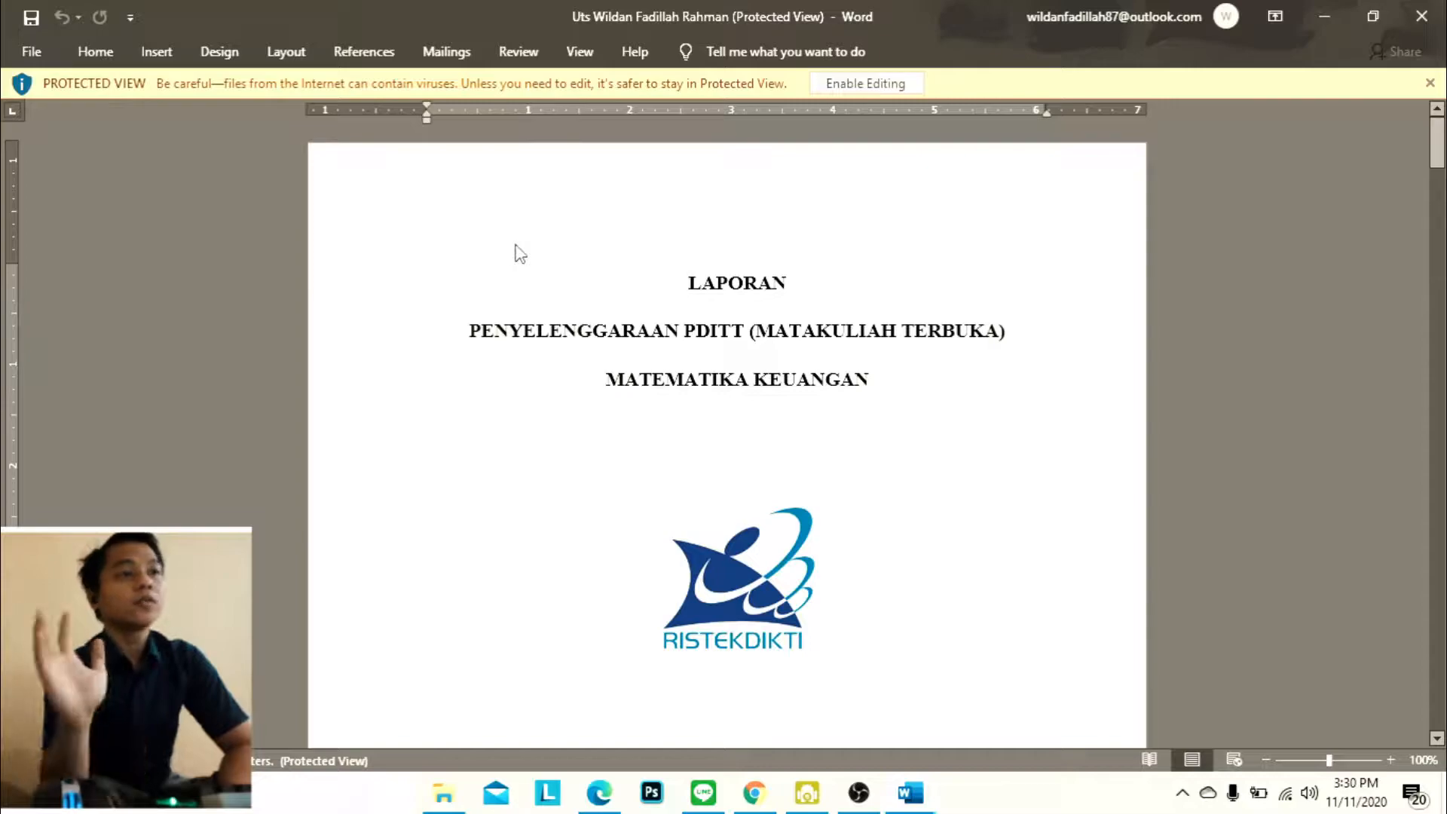
{"action": "left_click", "coordinate": [848, 83]}
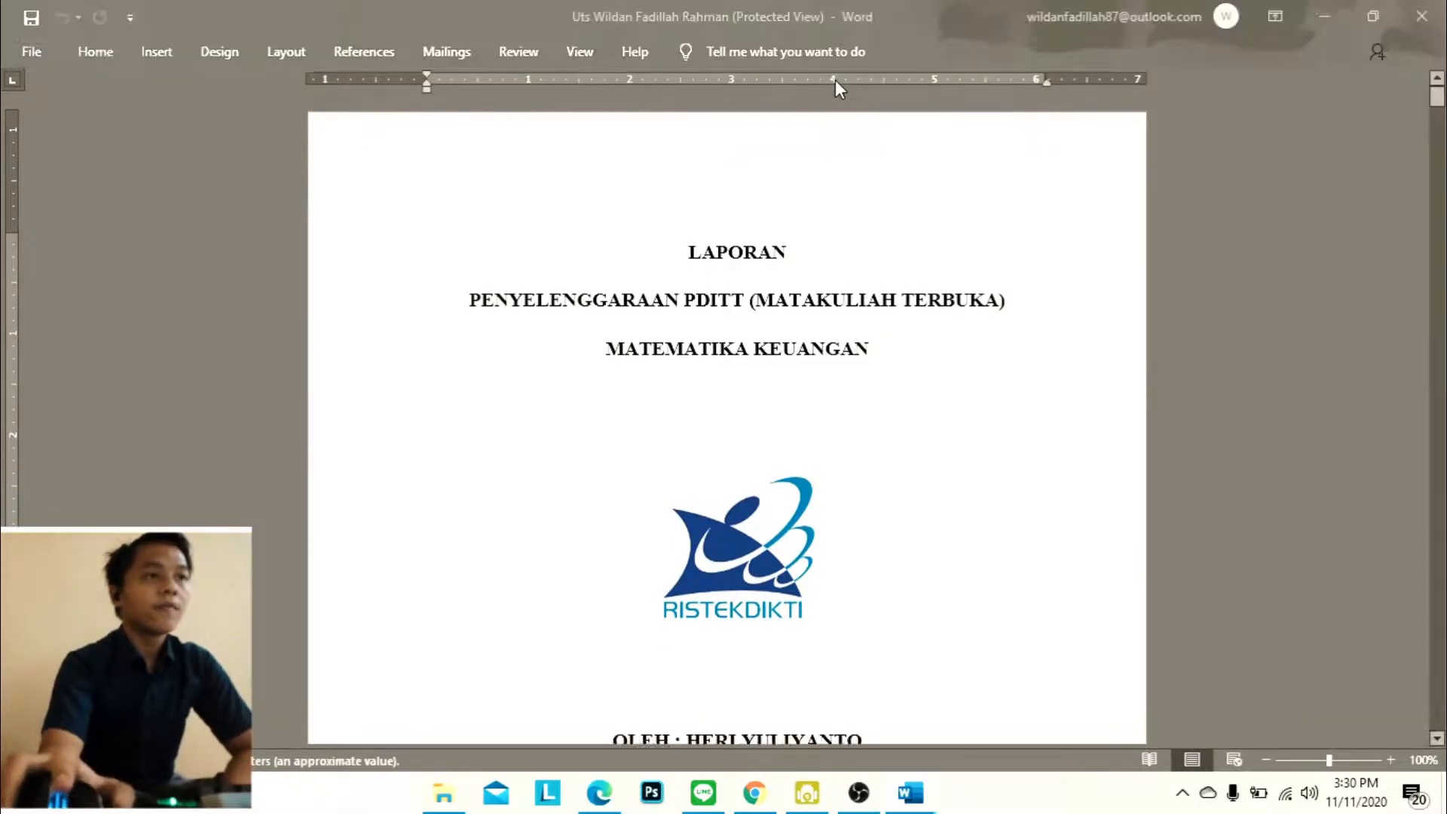
Look through the report from the cover page past the table of contents into the first chapter, then return to the cover
{"action": "scroll", "coordinate": [823, 371], "scroll_direction": "down", "scroll_amount": 15}
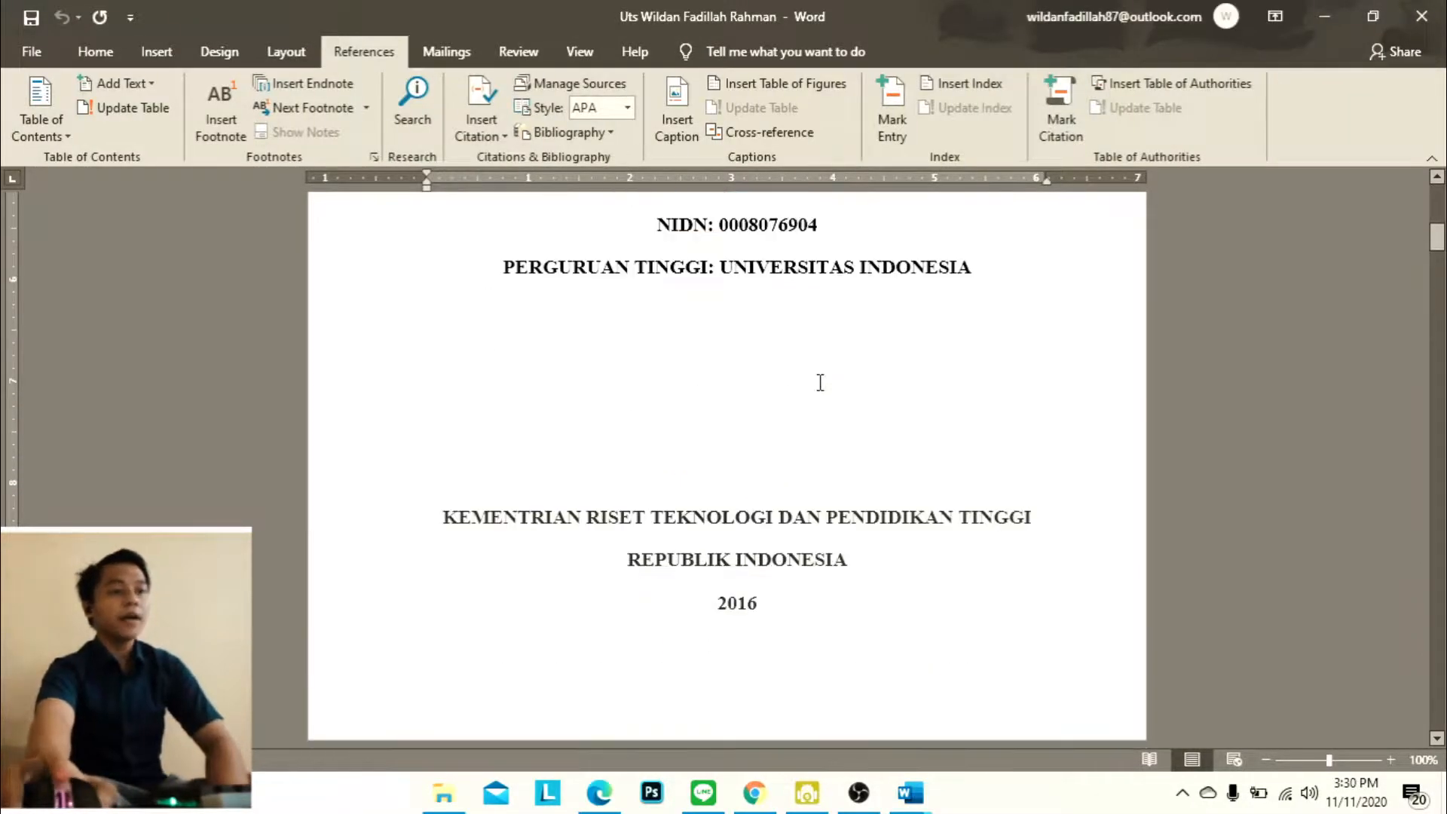
{"action": "scroll", "coordinate": [838, 410], "scroll_direction": "down", "scroll_amount": 15}
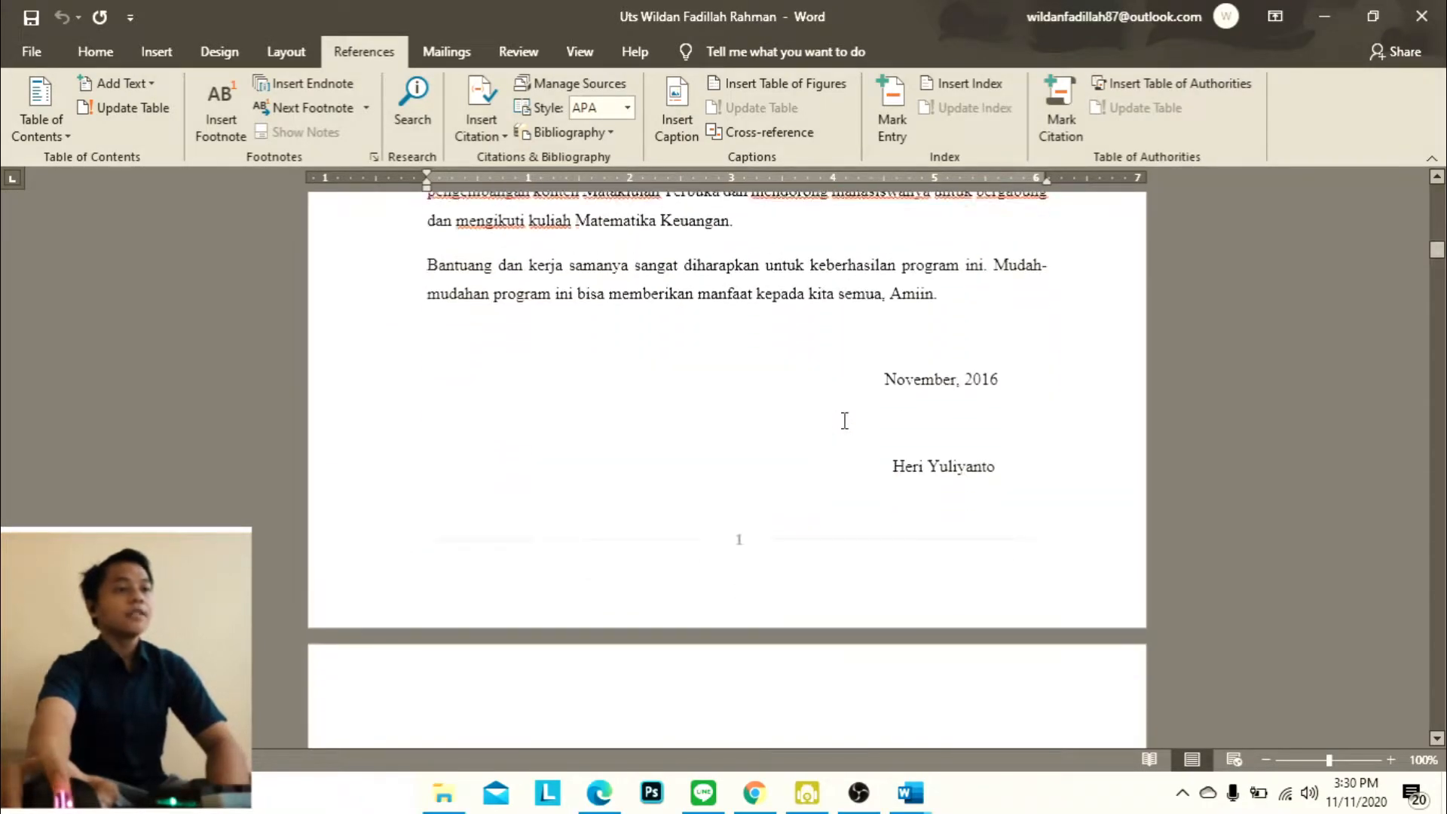
{"action": "scroll", "coordinate": [845, 423], "scroll_direction": "down", "scroll_amount": 2}
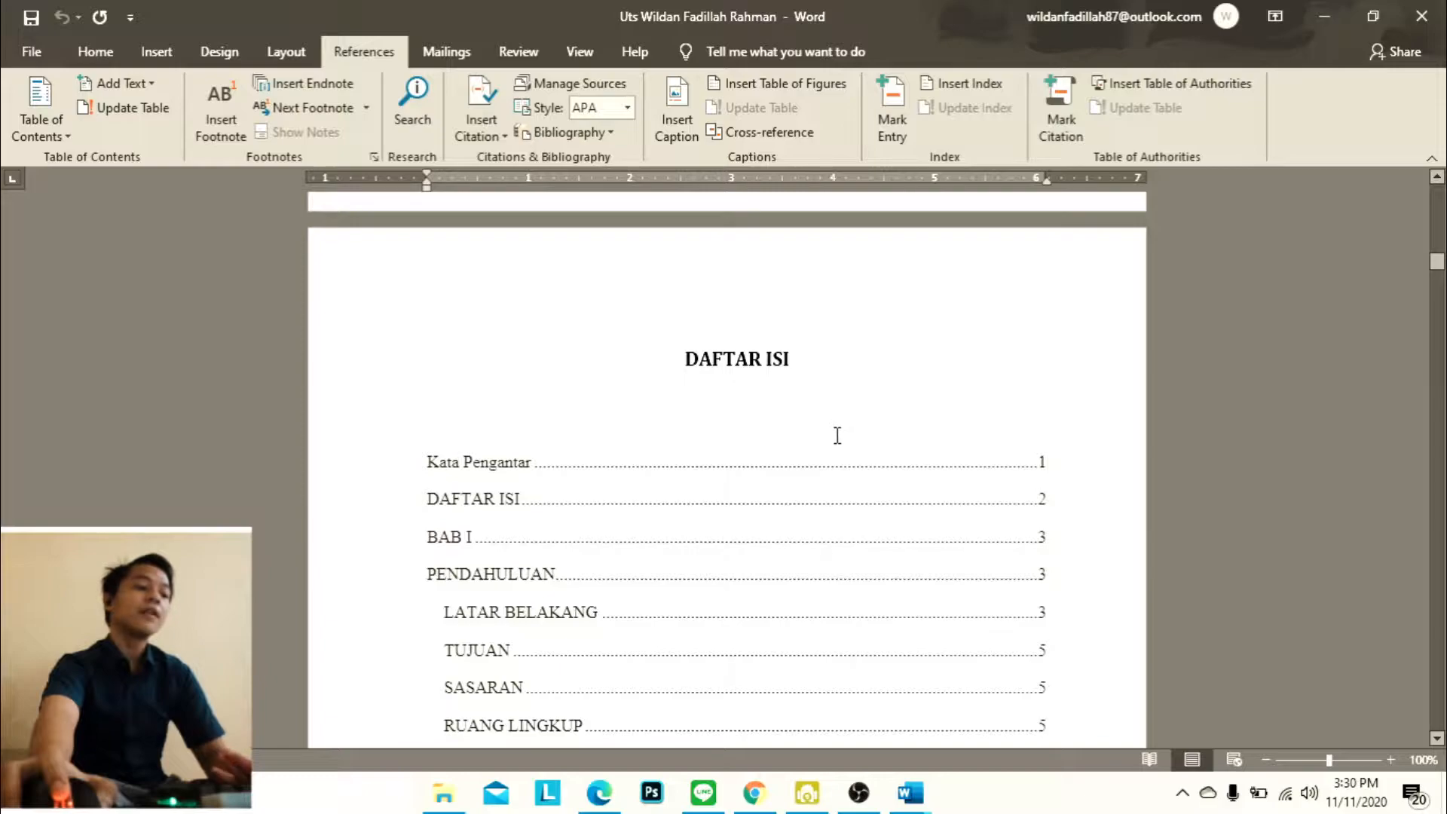
{"action": "scroll", "coordinate": [837, 435], "scroll_direction": "down", "scroll_amount": 15}
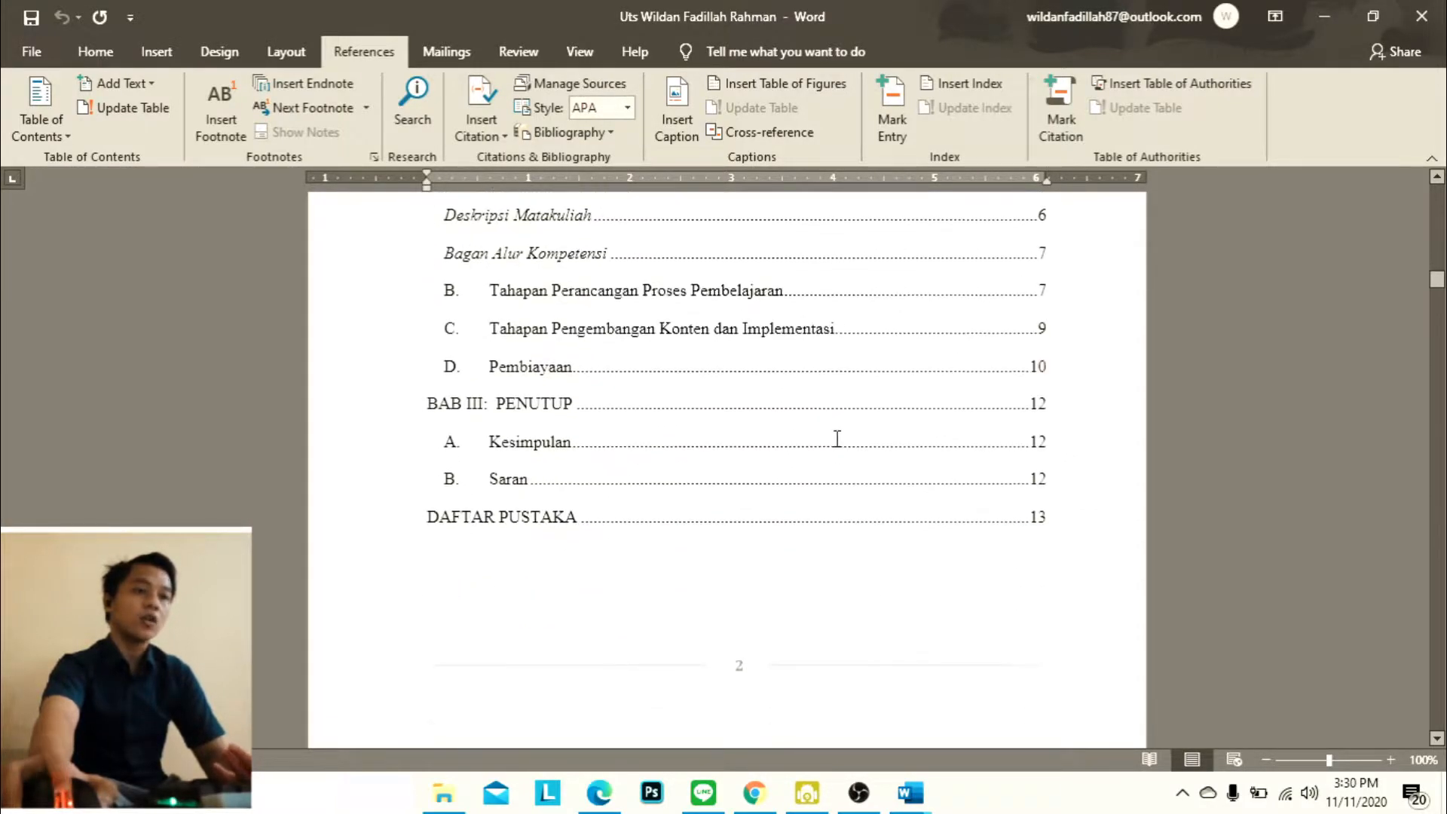
{"action": "scroll", "coordinate": [841, 432], "scroll_direction": "down", "scroll_amount": 15}
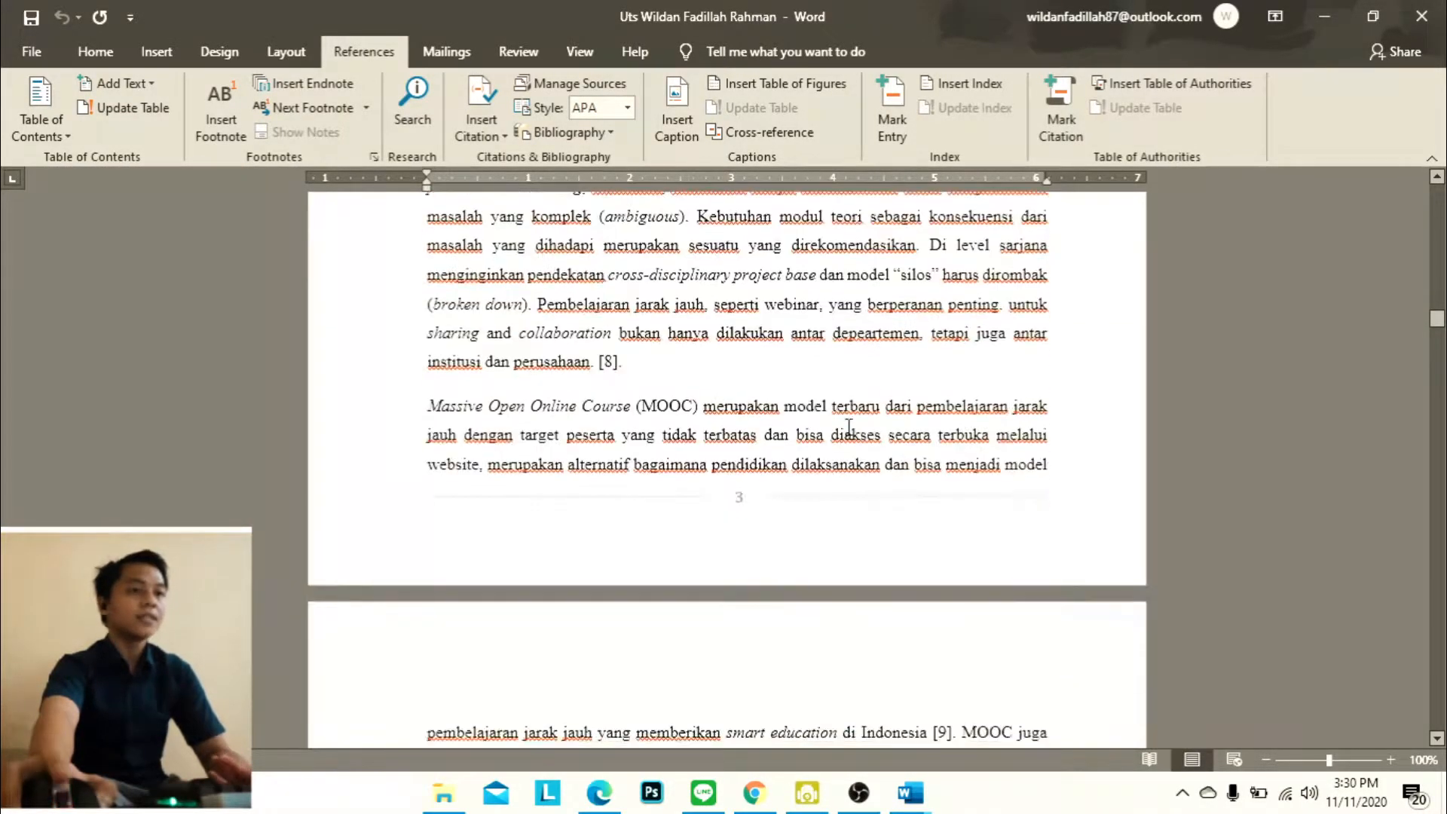
{"action": "left_click_drag", "start_coordinate": [1437, 341], "coordinate": [1429, 187]}
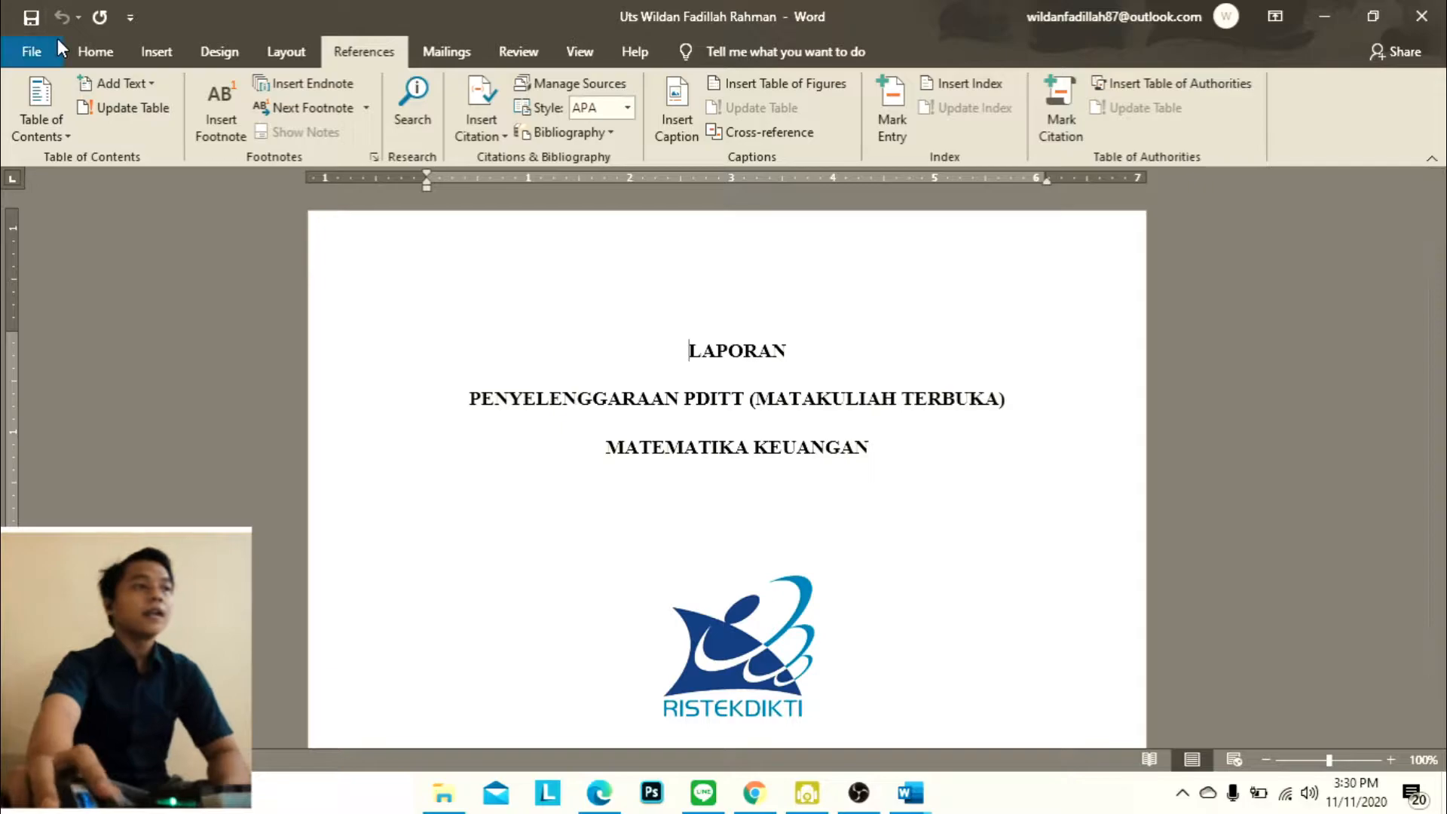
{"action": "left_click", "coordinate": [31, 51]}
{"action": "left_click", "coordinate": [67, 74]}
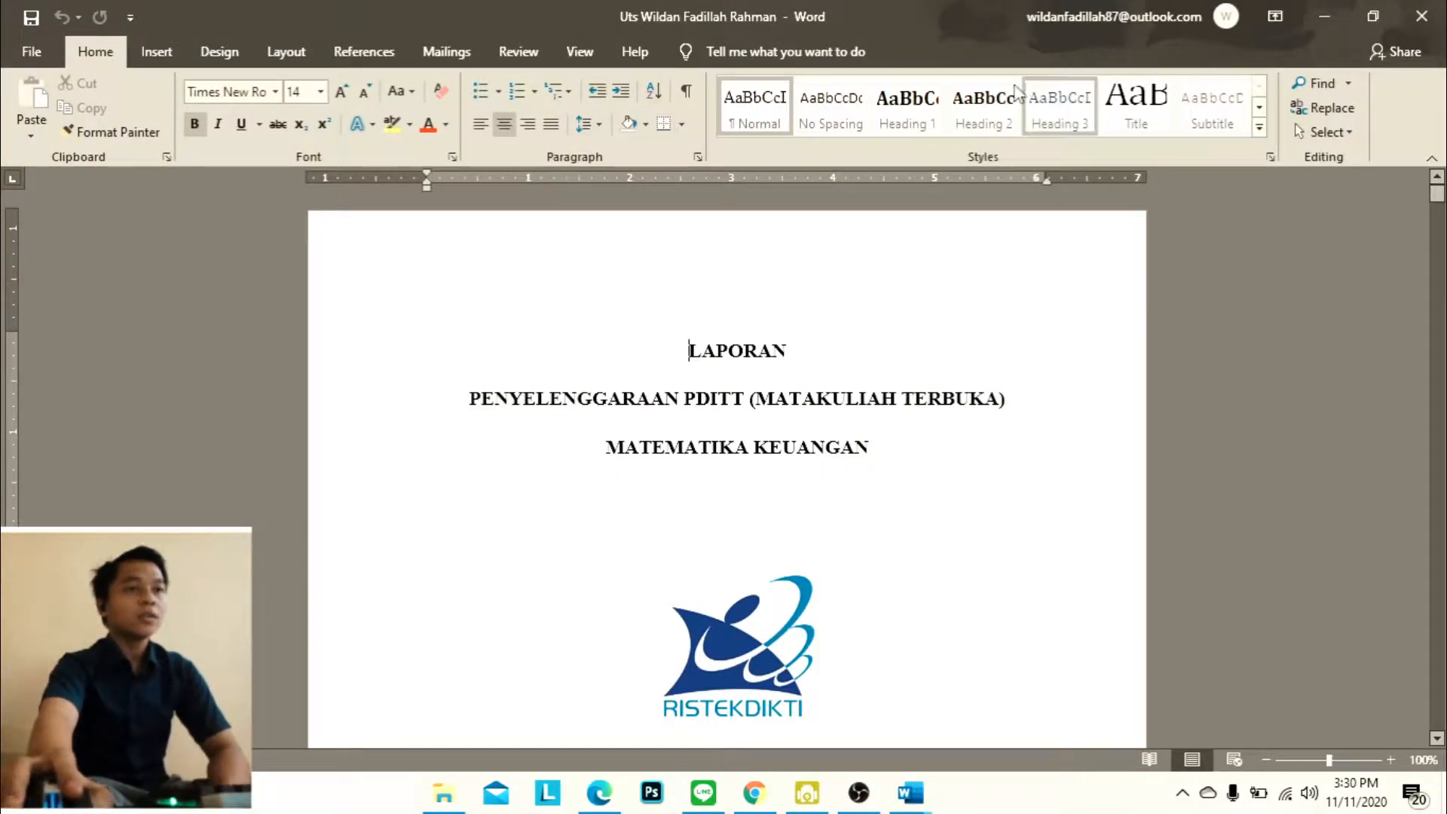
{"action": "left_click", "coordinate": [973, 111]}
{"action": "key", "text": "ctrl+z"}
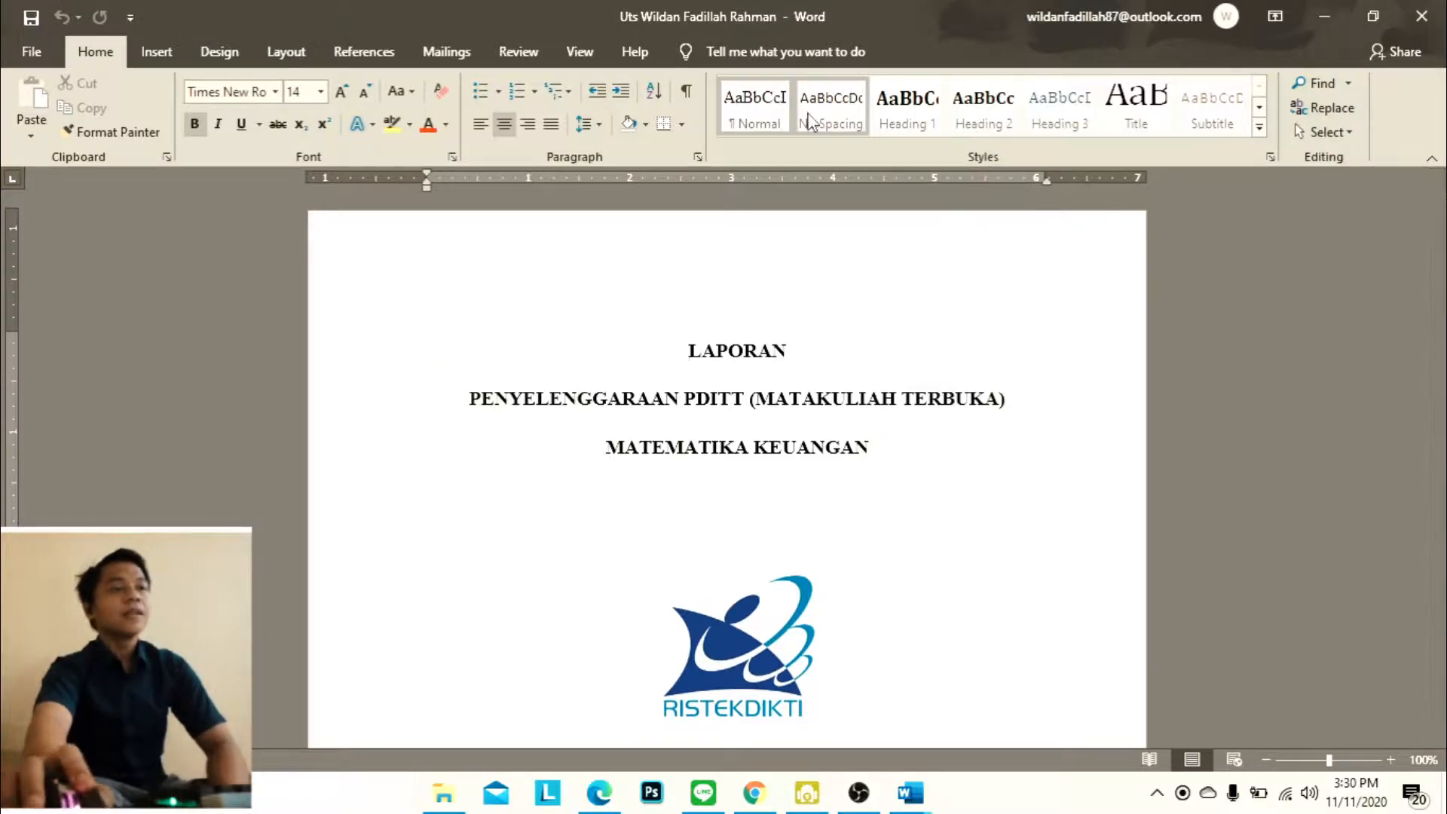
Modify the Normal style, keeping Times New Roman at 12 pt, and apply the style settings
{"action": "right_click", "coordinate": [752, 112]}
{"action": "left_click", "coordinate": [811, 151]}
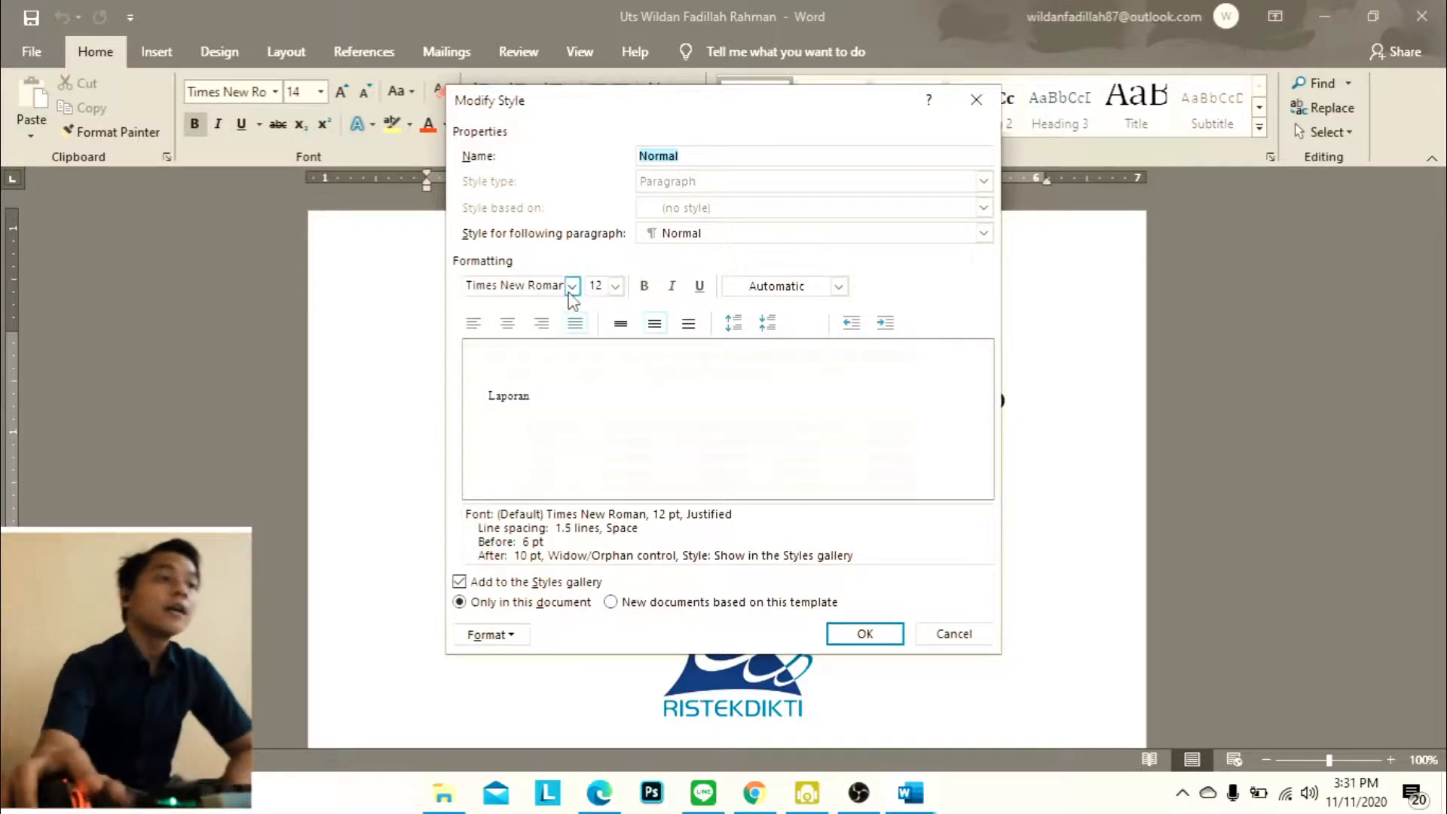
{"action": "left_click", "coordinate": [572, 286]}
{"action": "left_click", "coordinate": [616, 285]}
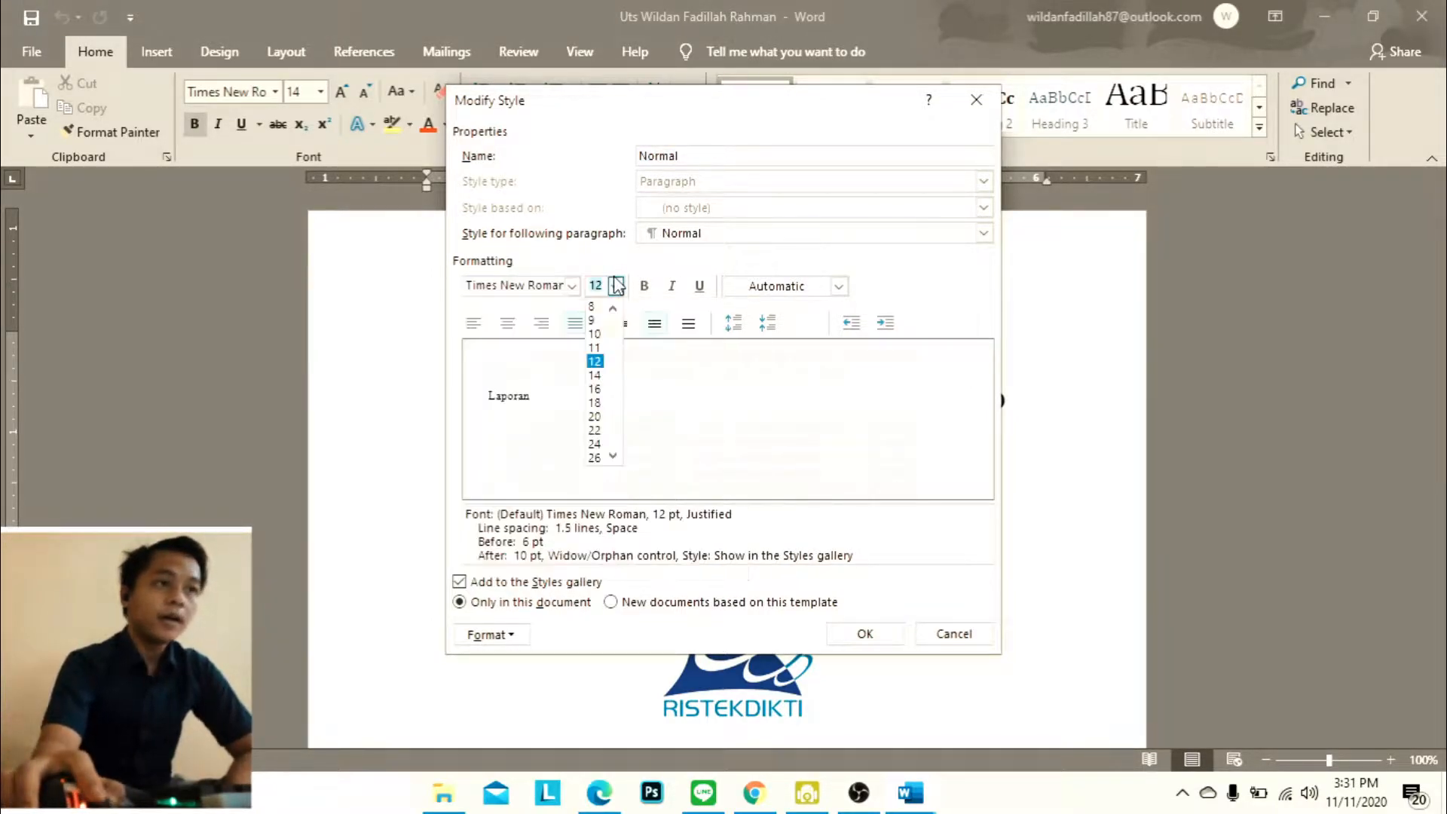
{"action": "left_click", "coordinate": [667, 283]}
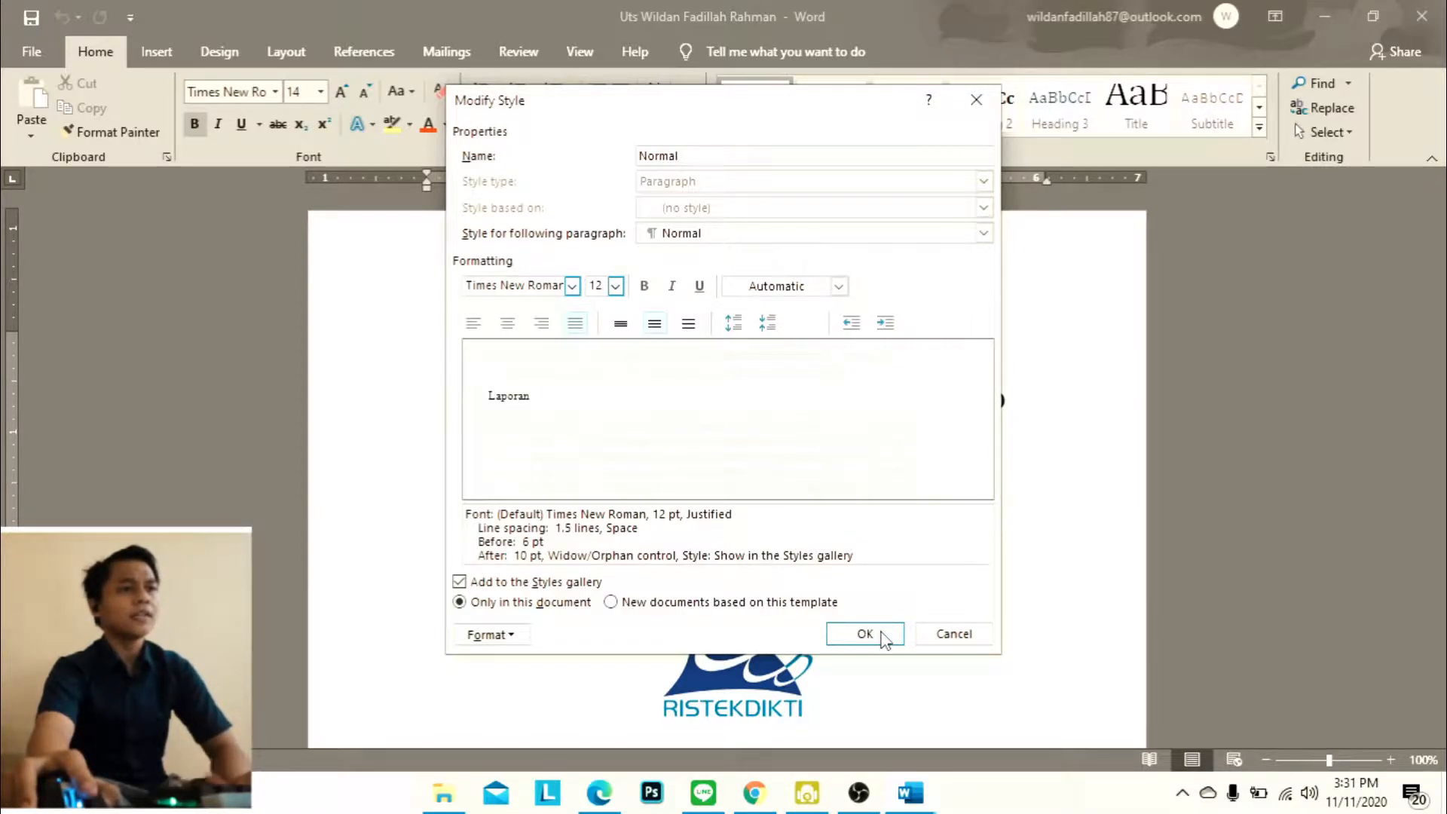
{"action": "left_click", "coordinate": [867, 634]}
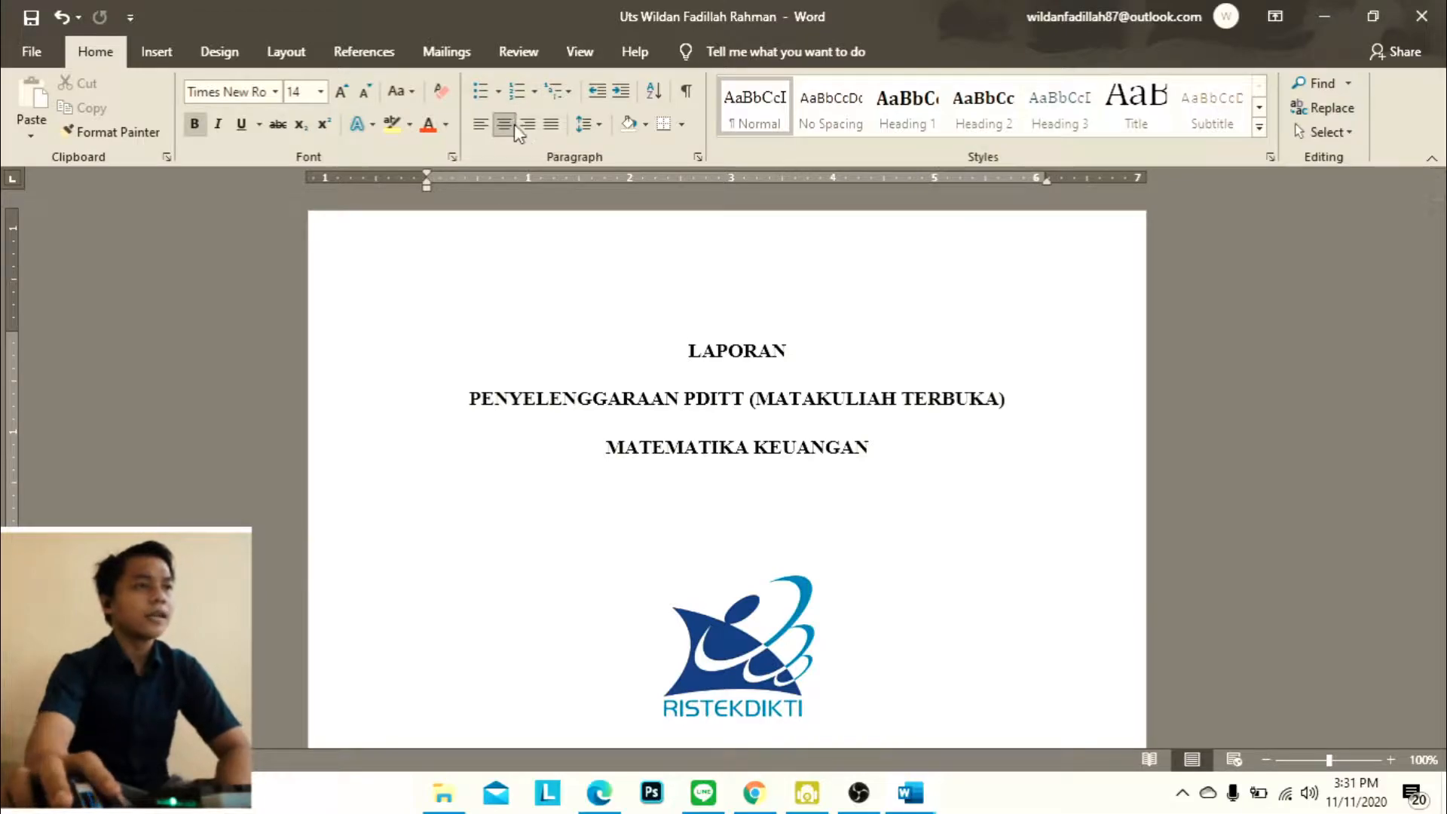
{"action": "right_click", "coordinate": [517, 132]}
{"action": "left_click", "coordinate": [480, 170]}
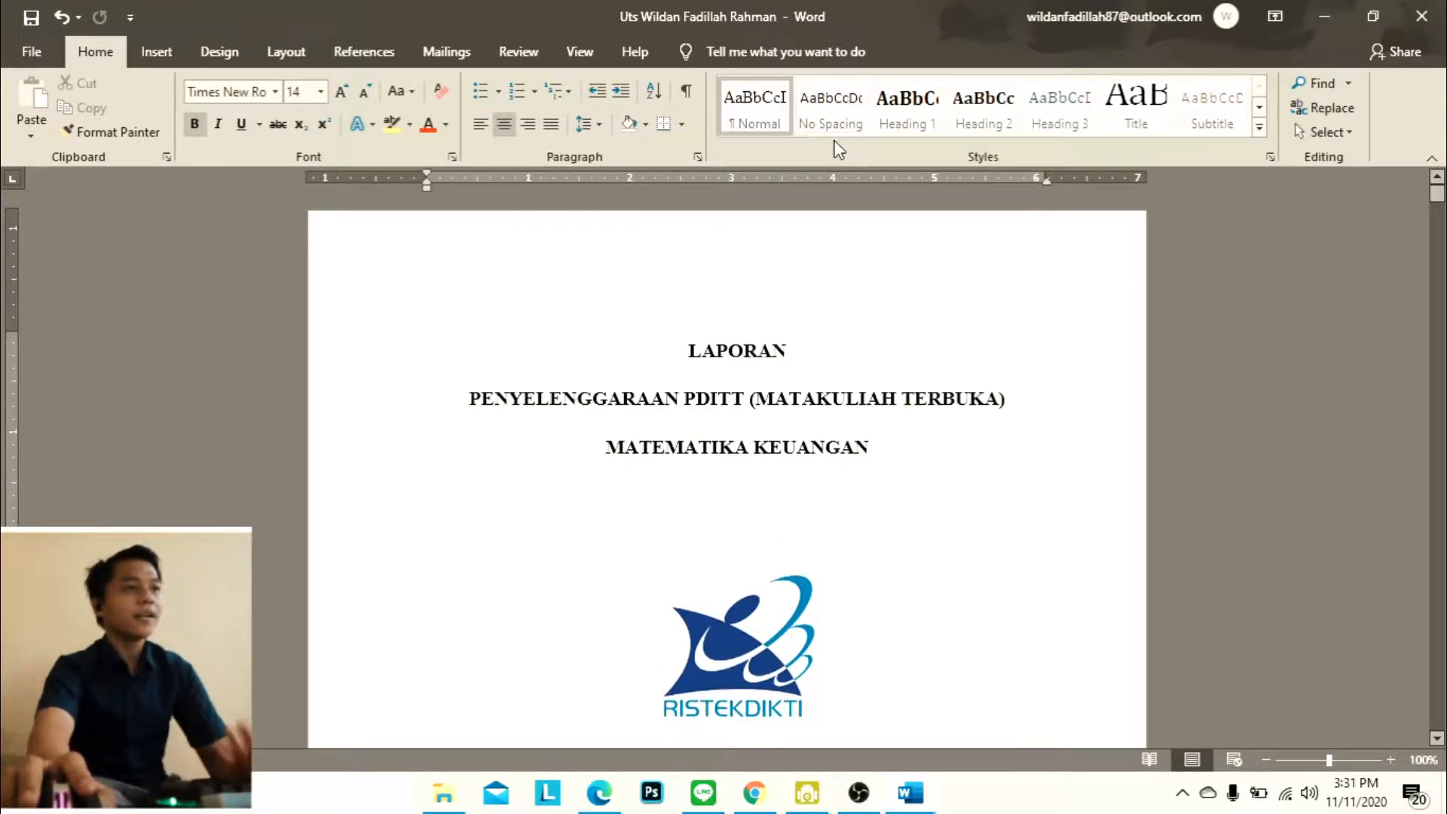
Set the Heading 1 style's font to Times New Roman and accept its existing paragraph settings
{"action": "right_click", "coordinate": [931, 113]}
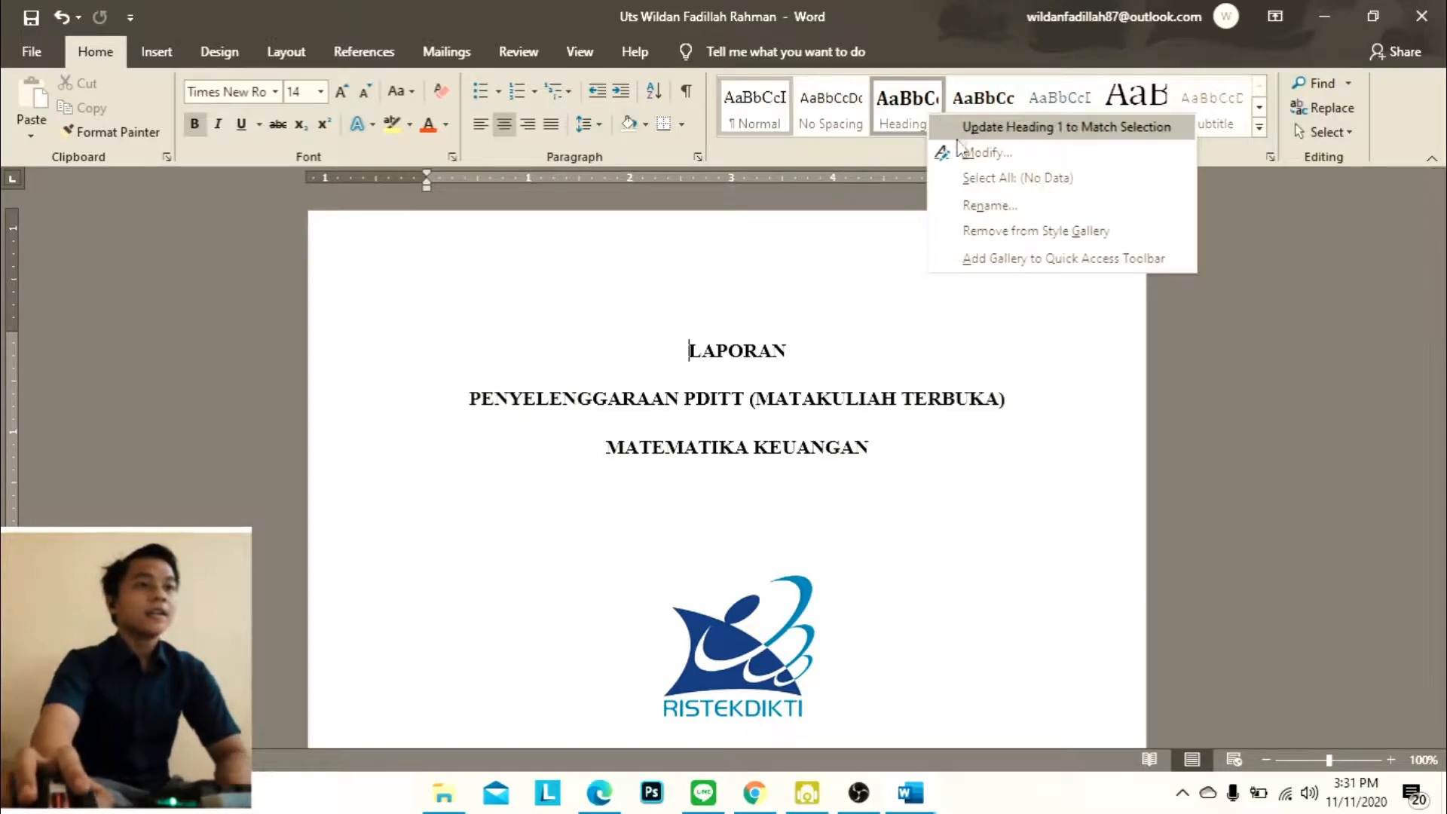
{"action": "left_click", "coordinate": [946, 148]}
{"action": "left_click", "coordinate": [573, 287]}
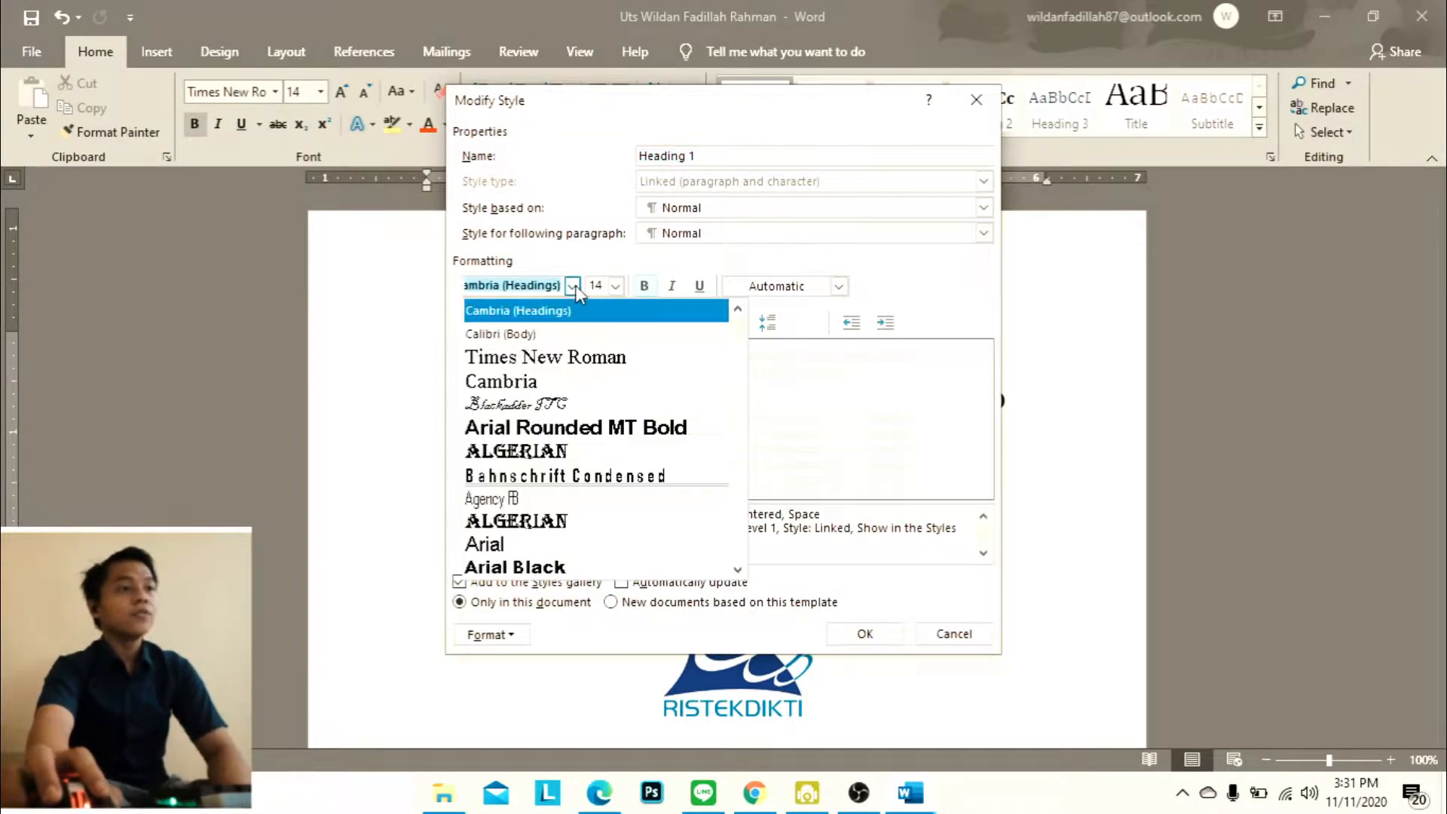
{"action": "left_click", "coordinate": [585, 353]}
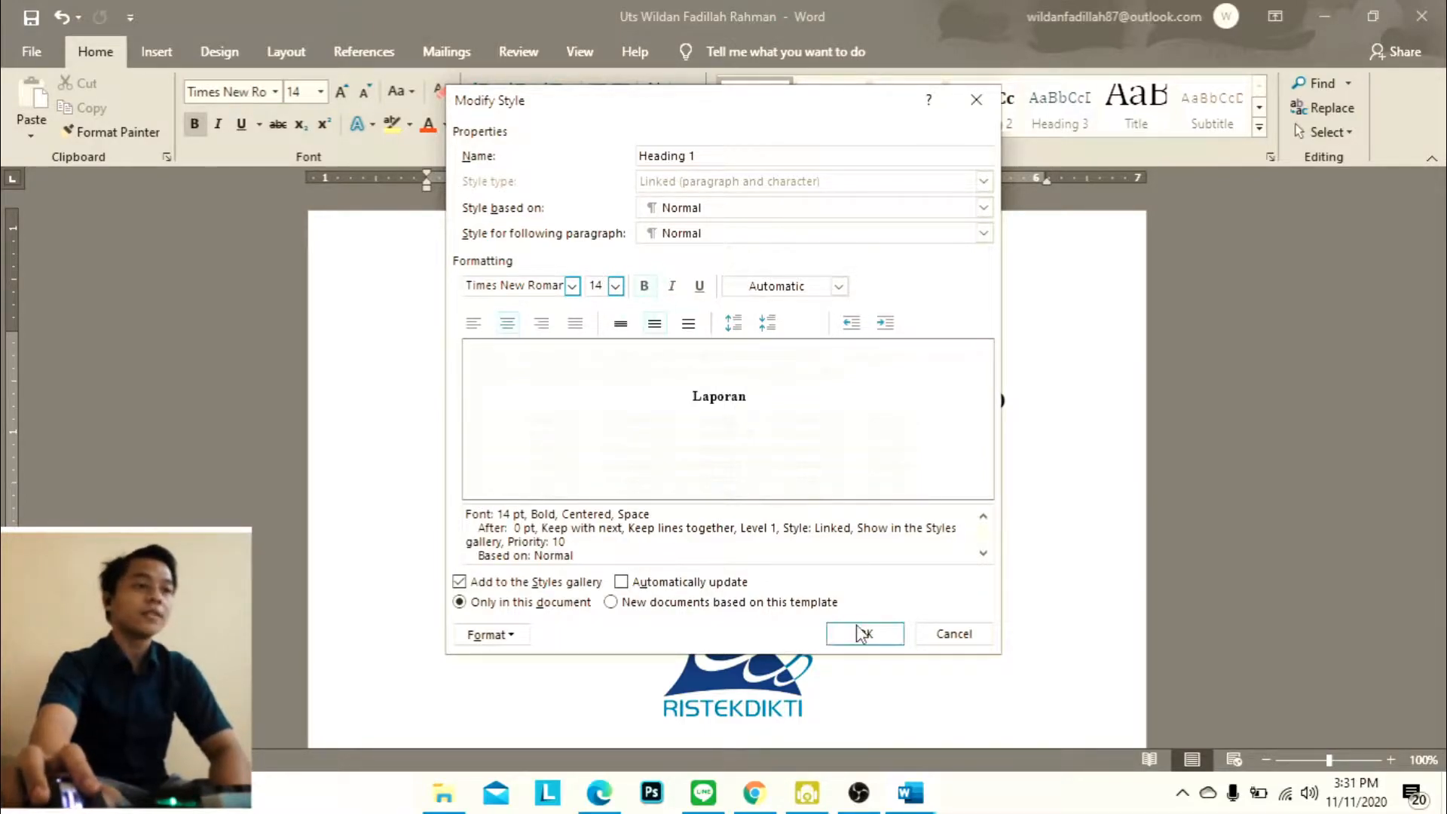
{"action": "left_click", "coordinate": [508, 637]}
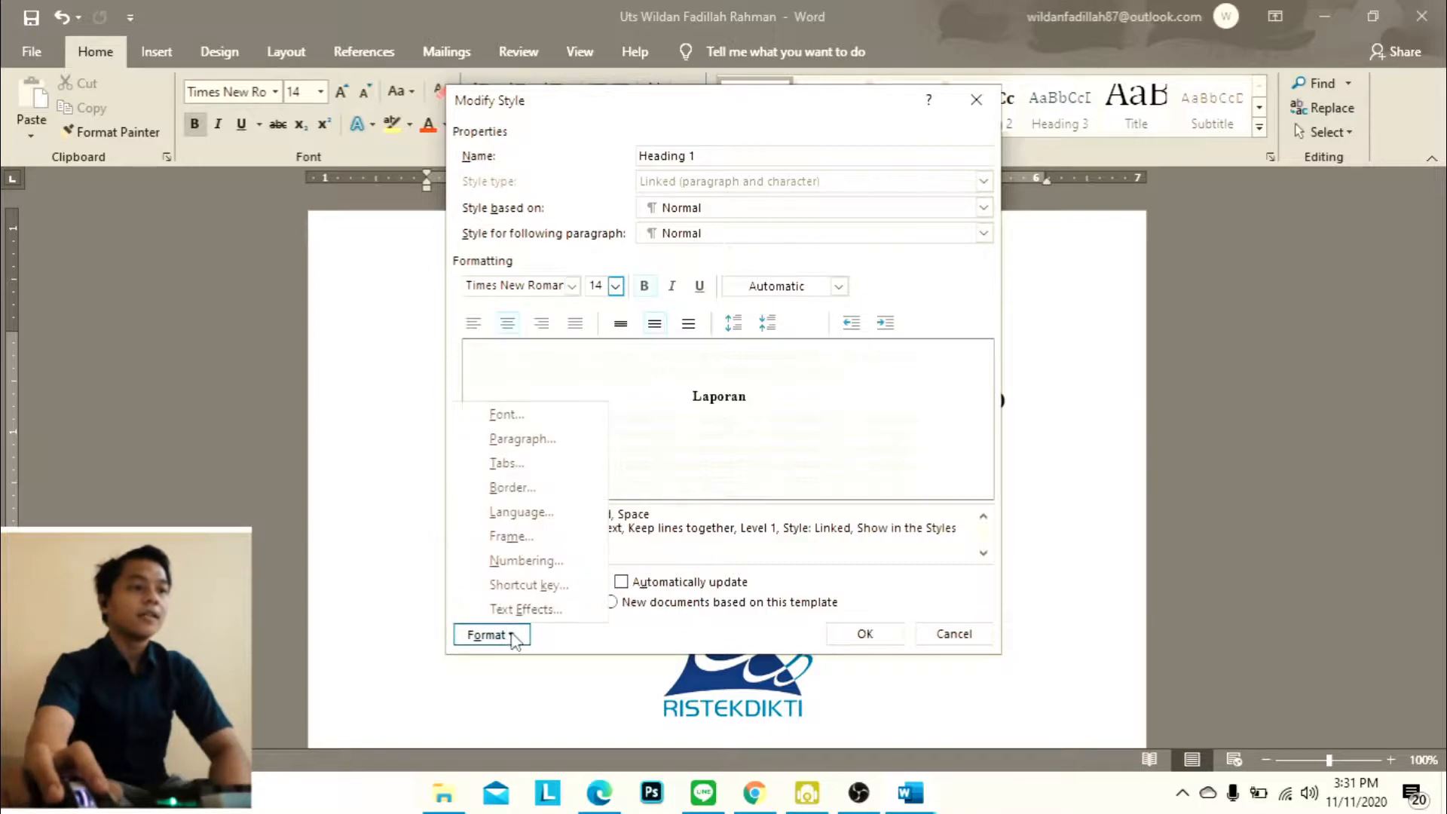
{"action": "left_click", "coordinate": [528, 440]}
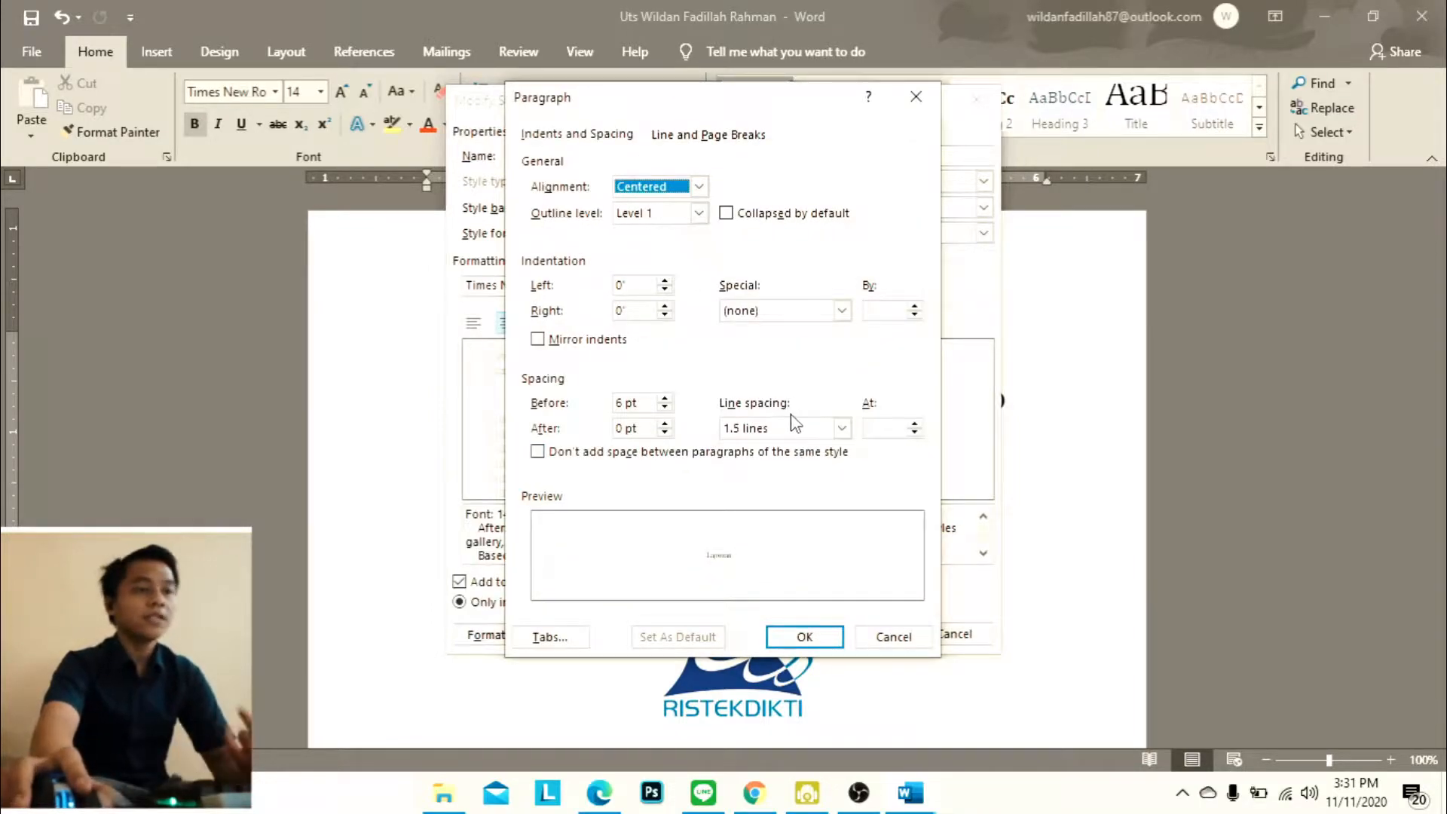
{"action": "left_click", "coordinate": [802, 637]}
{"action": "left_click", "coordinate": [866, 637]}
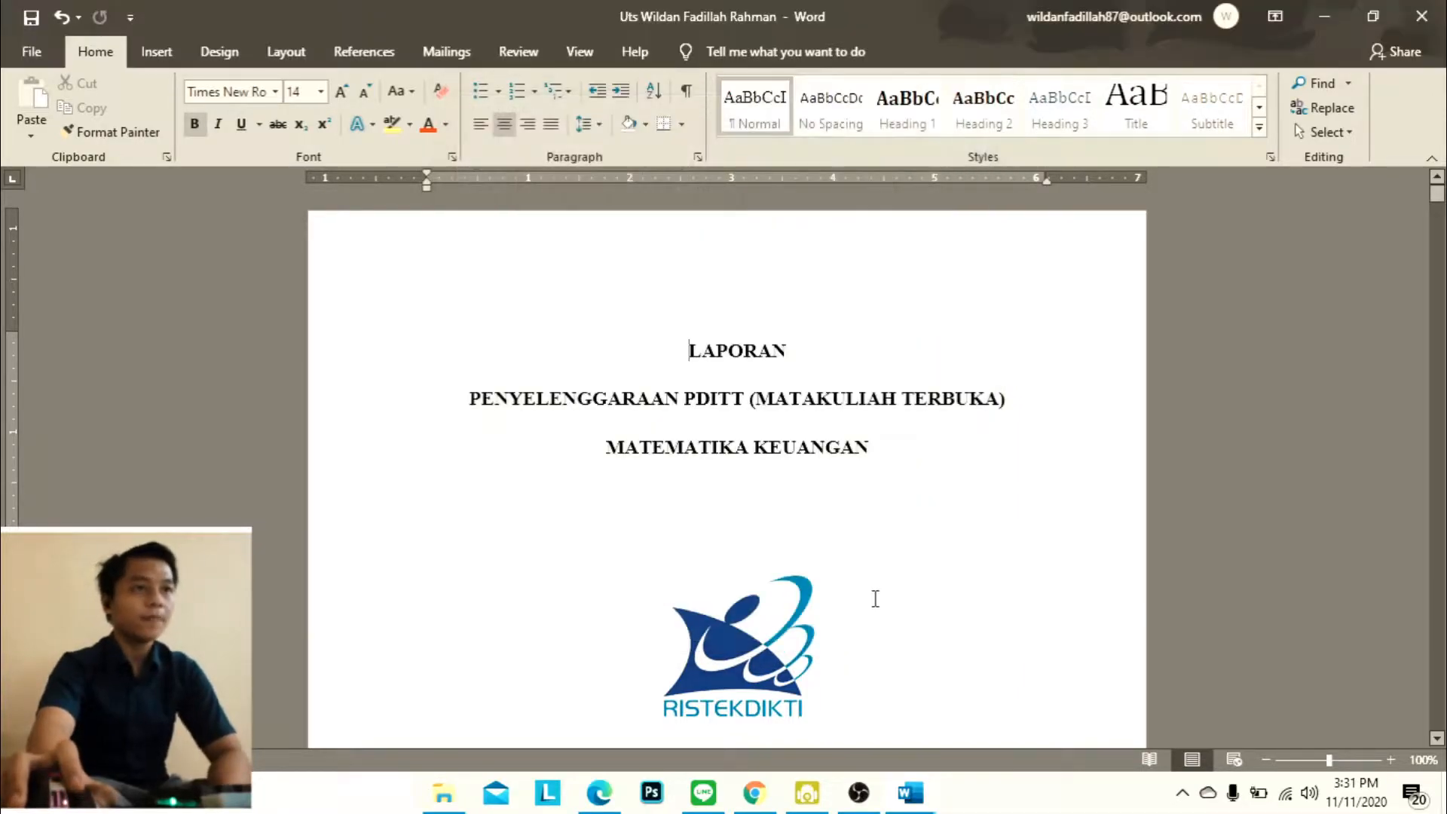
Modify the Heading 2 style to use Times New Roman at 12 pt and apply the change
{"action": "right_click", "coordinate": [981, 115]}
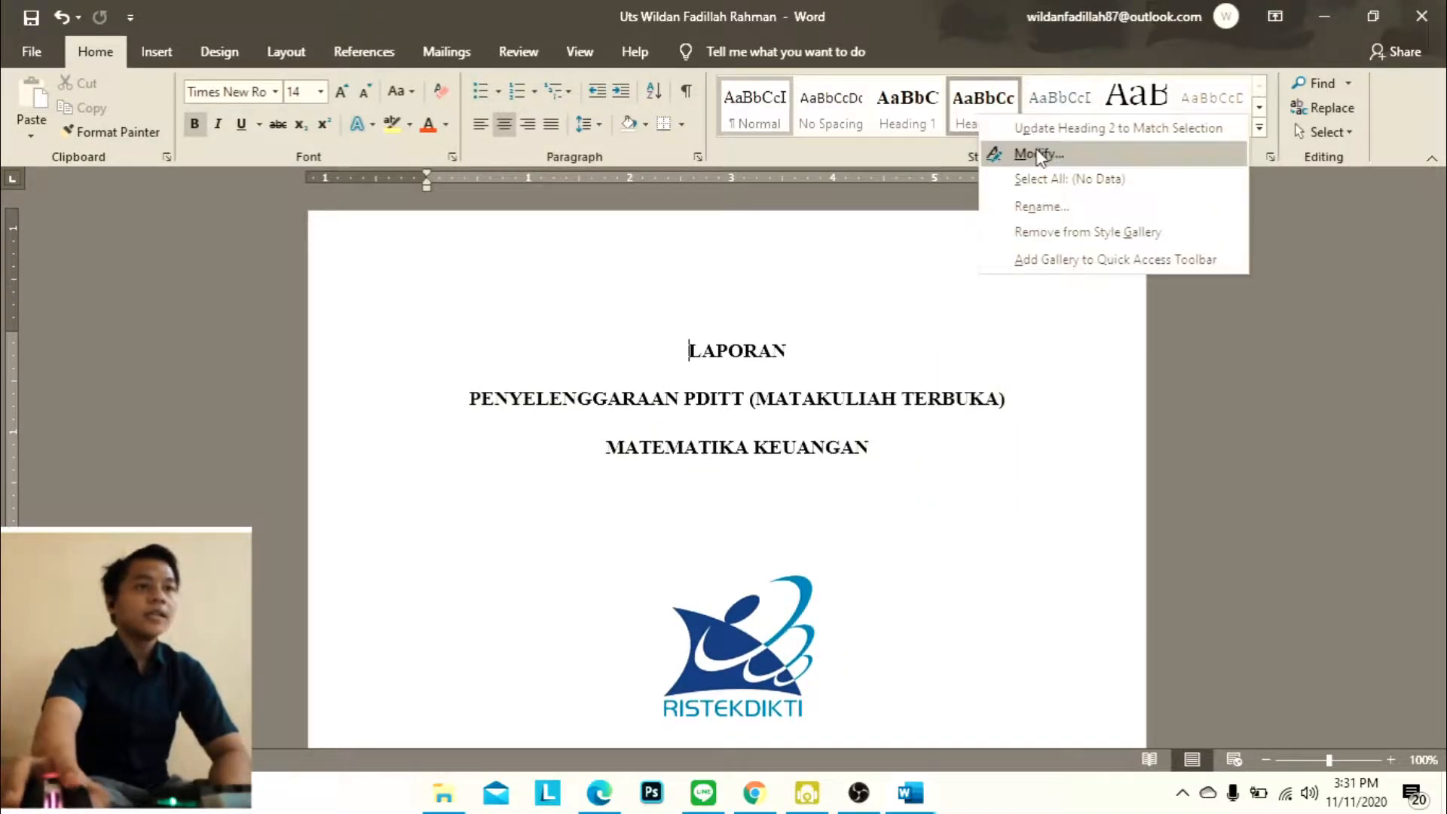
{"action": "left_click", "coordinate": [1039, 155]}
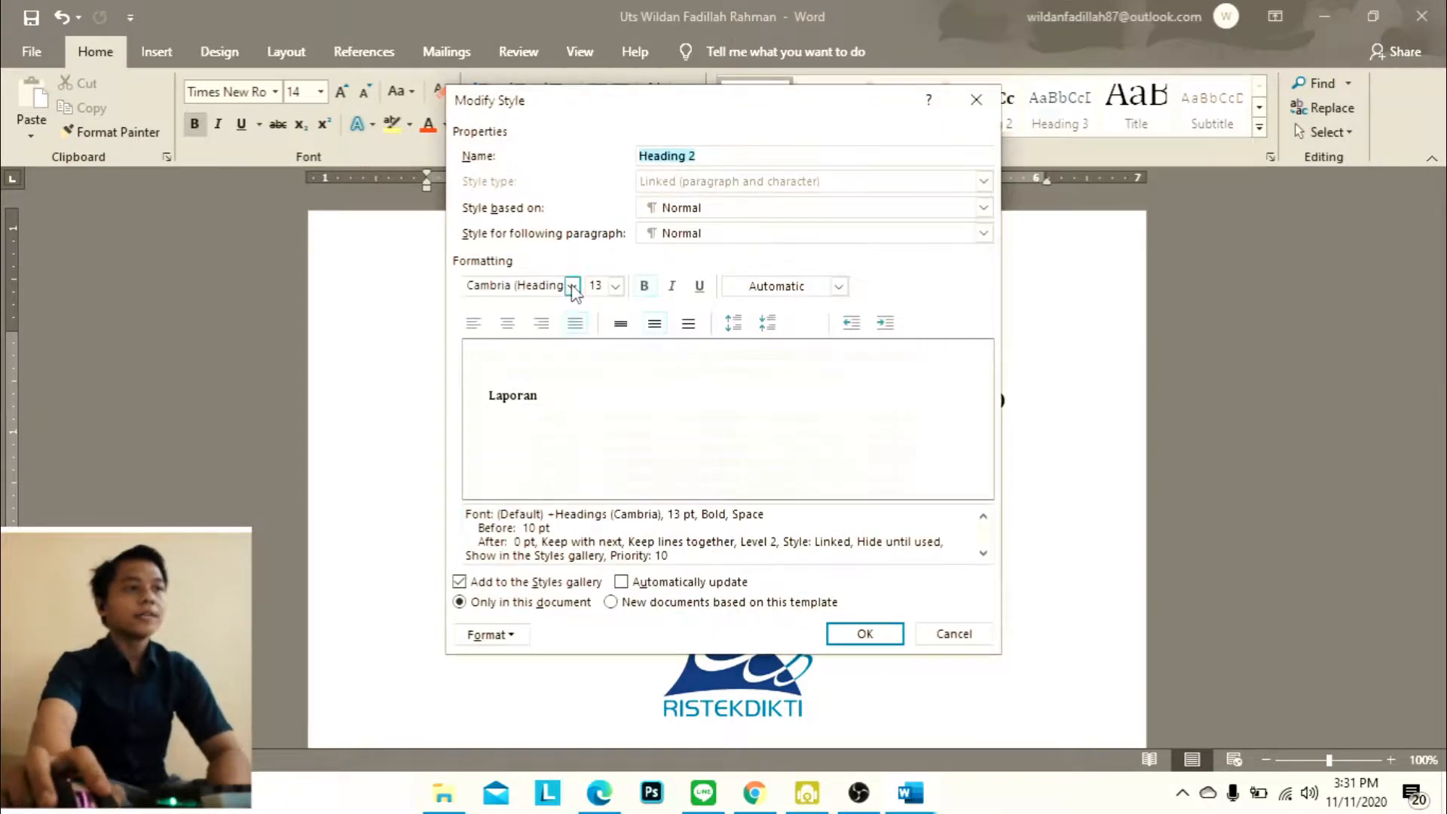
{"action": "left_click", "coordinate": [572, 286]}
{"action": "left_click", "coordinate": [575, 311]}
{"action": "left_click", "coordinate": [572, 285]}
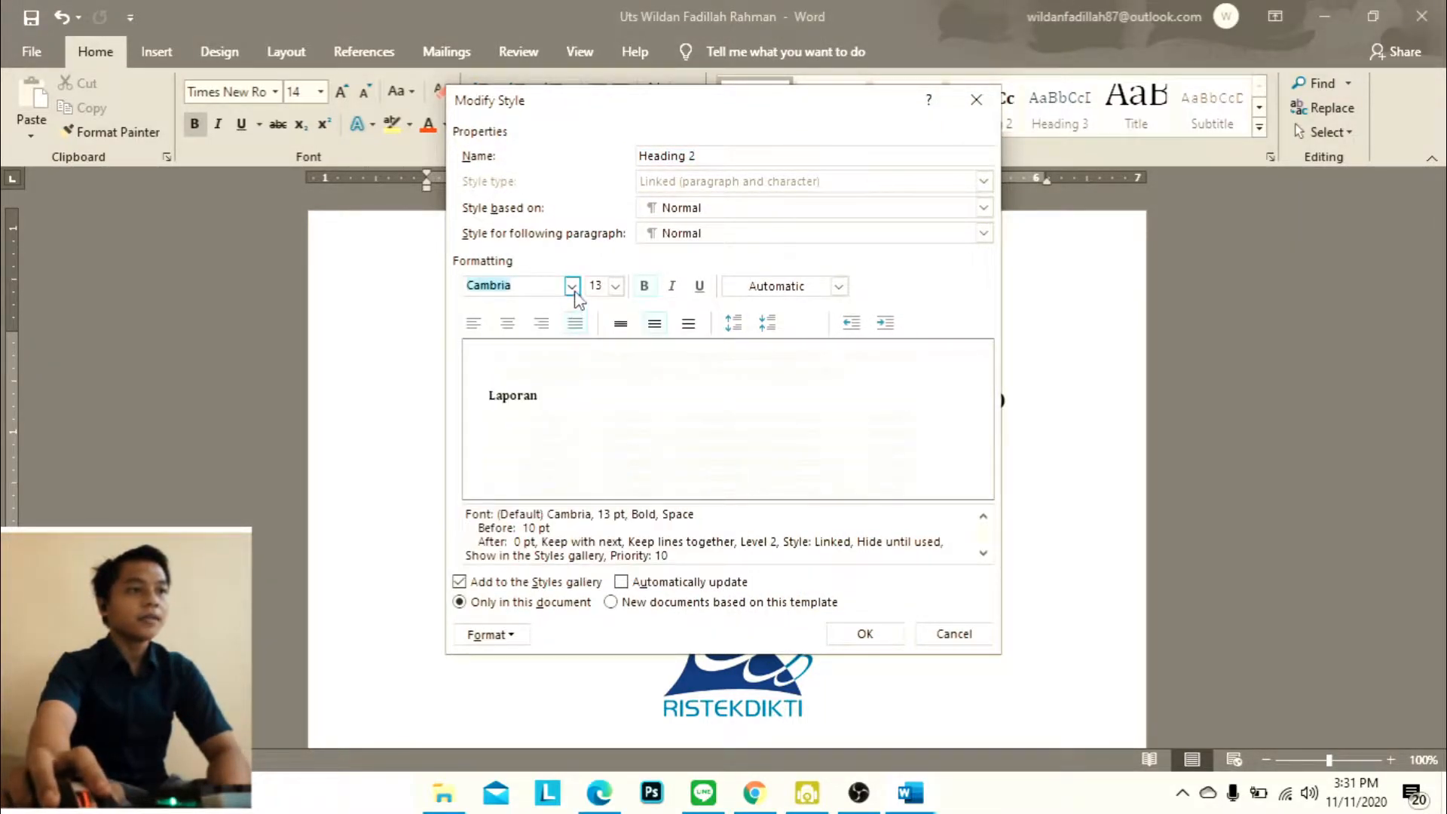
{"action": "left_click", "coordinate": [581, 390]}
{"action": "left_click", "coordinate": [617, 287]}
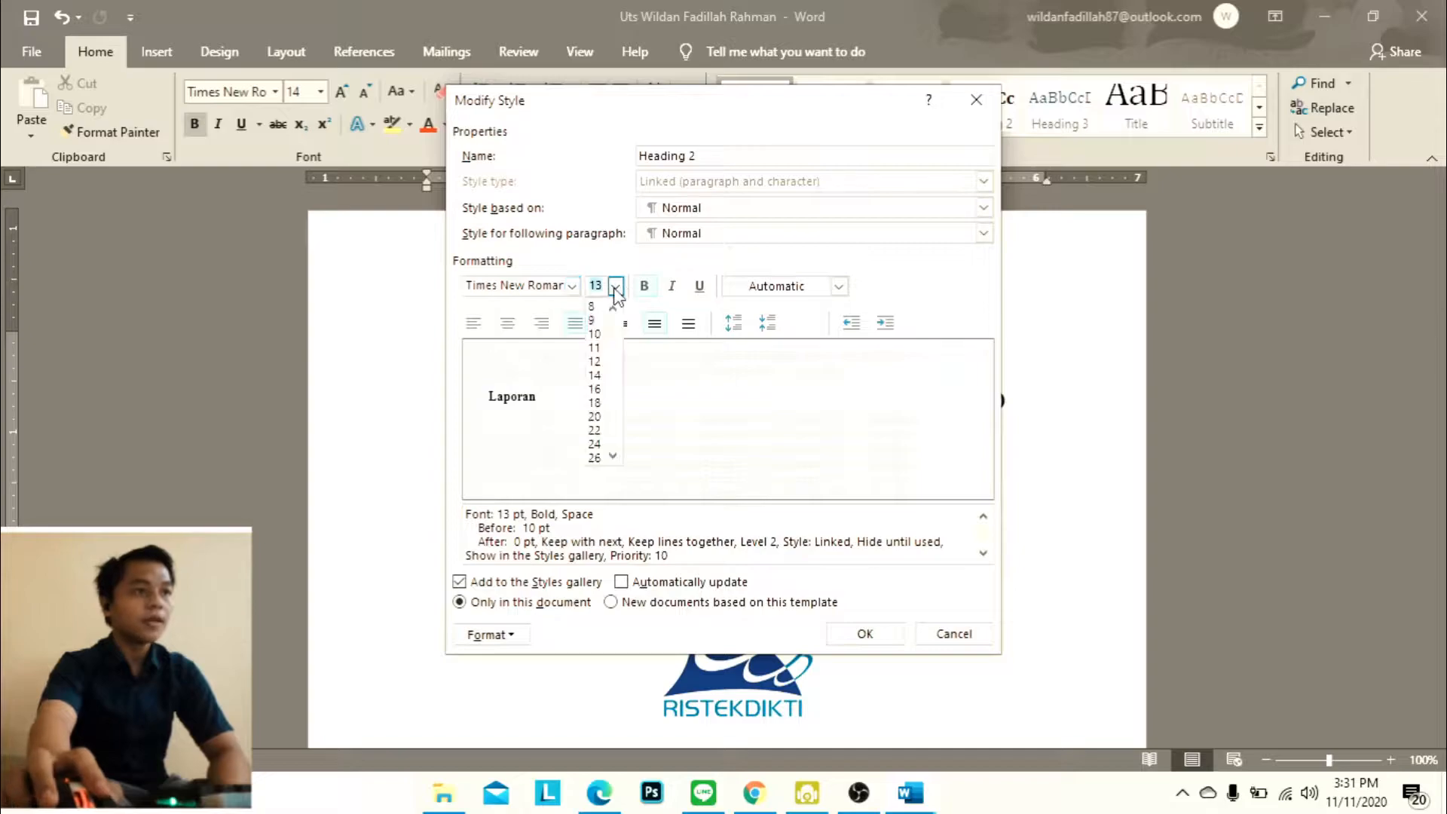
{"action": "left_click", "coordinate": [597, 361]}
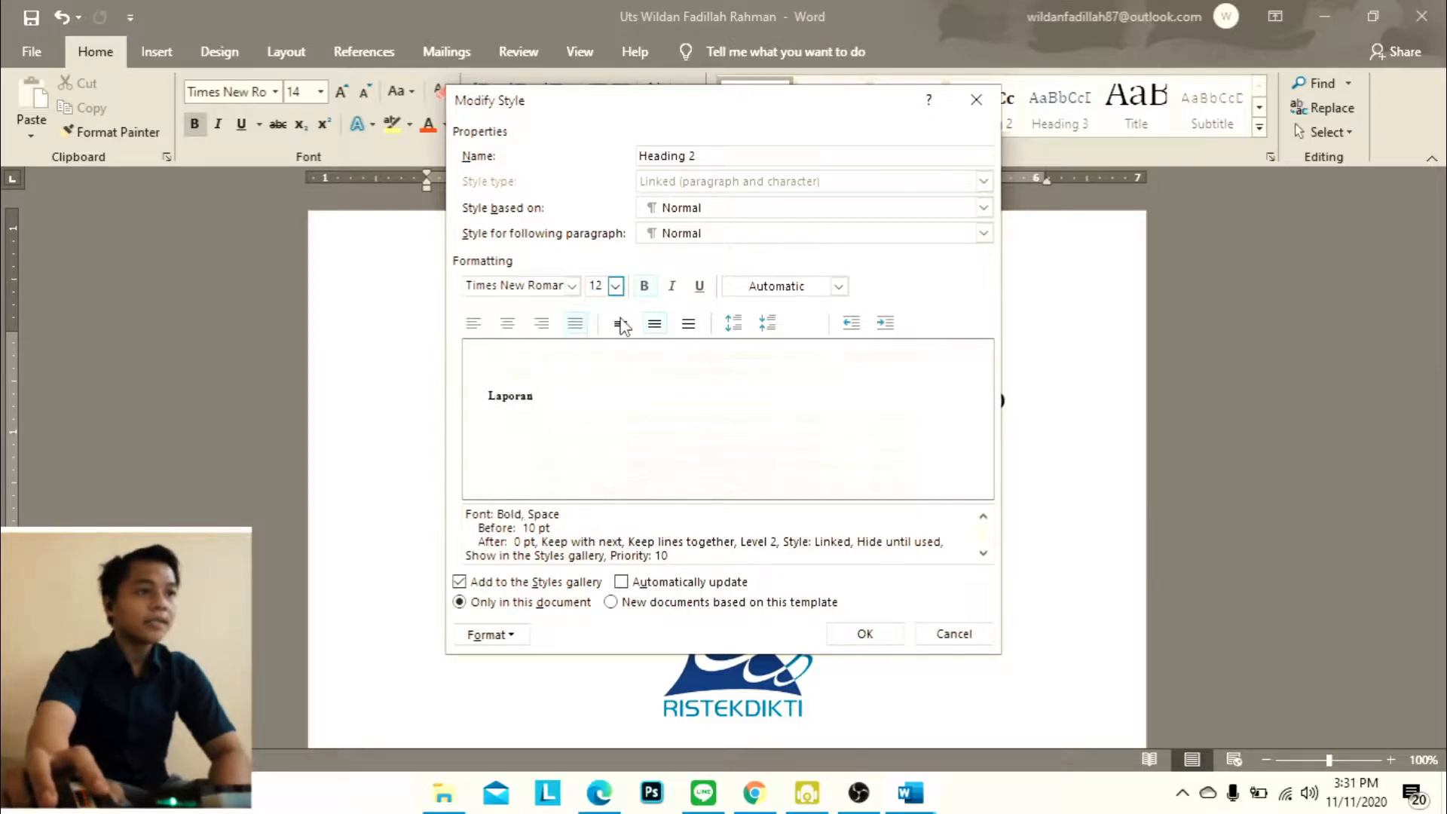
{"action": "left_click", "coordinate": [876, 637]}
Modify the Heading 3 style to use Times New Roman at 12 pt with the Automatic font color and apply the change
{"action": "right_click", "coordinate": [1084, 122]}
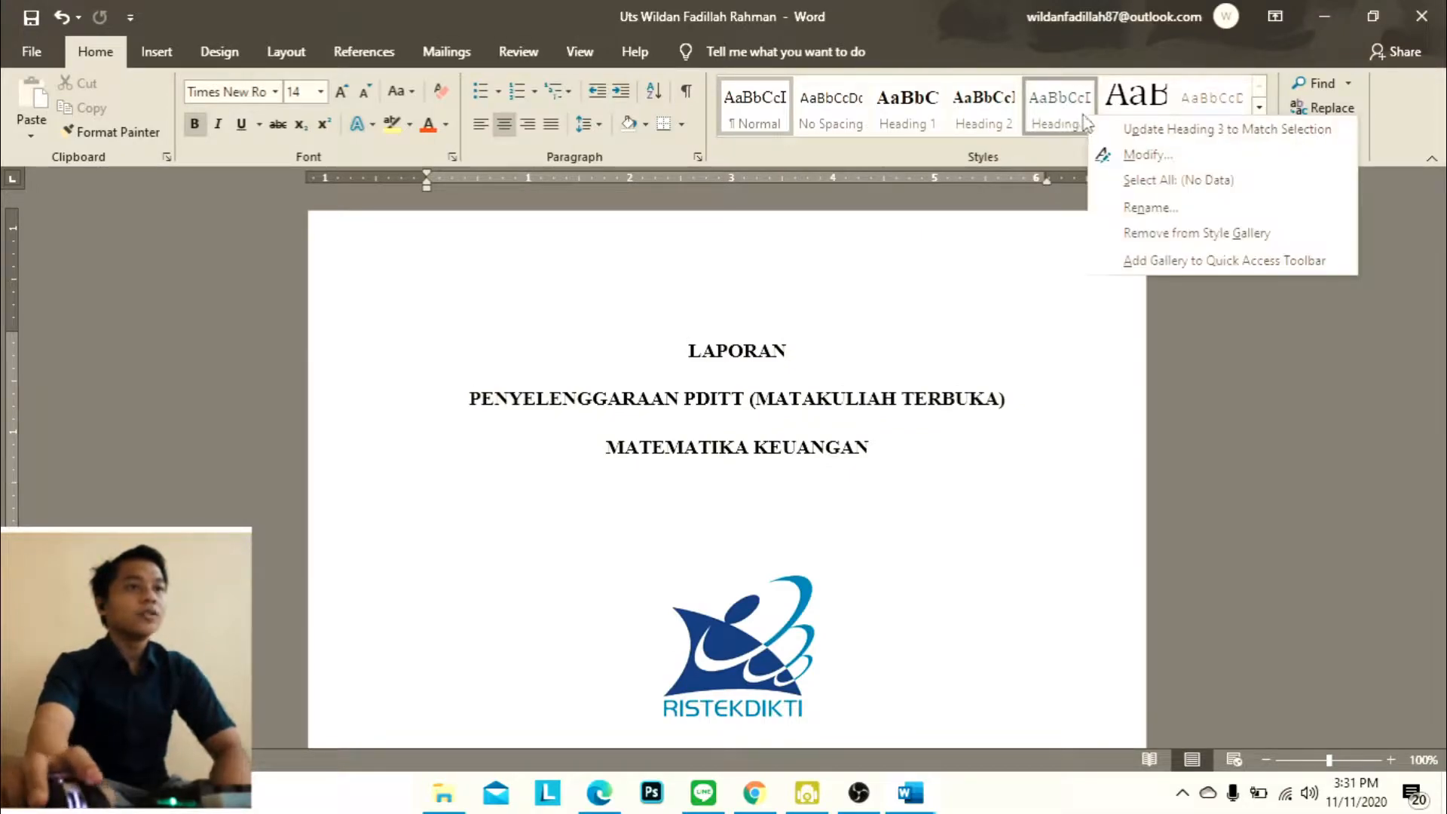
{"action": "left_click", "coordinate": [1161, 156]}
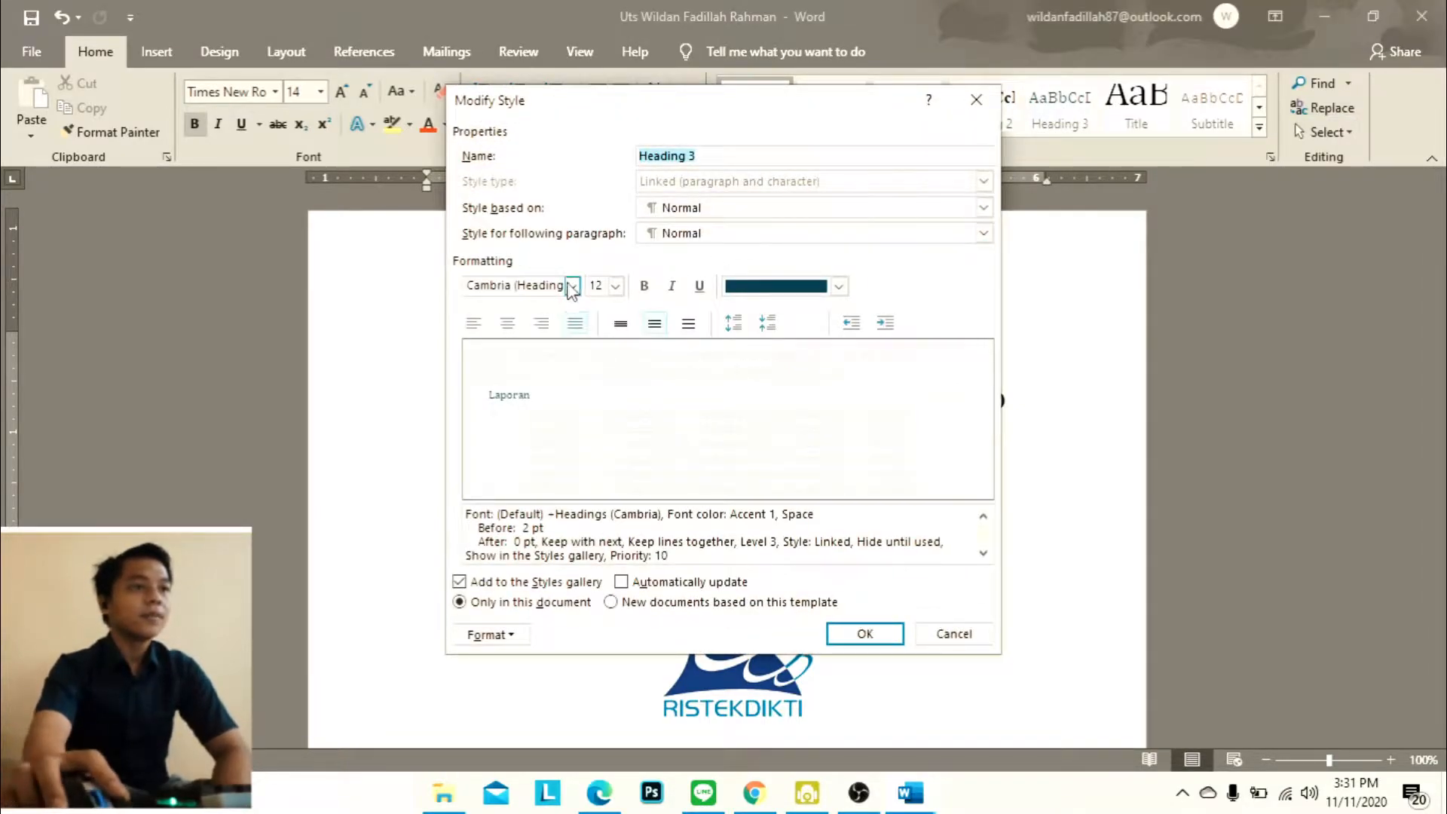
{"action": "left_click", "coordinate": [572, 286]}
{"action": "left_click", "coordinate": [581, 355]}
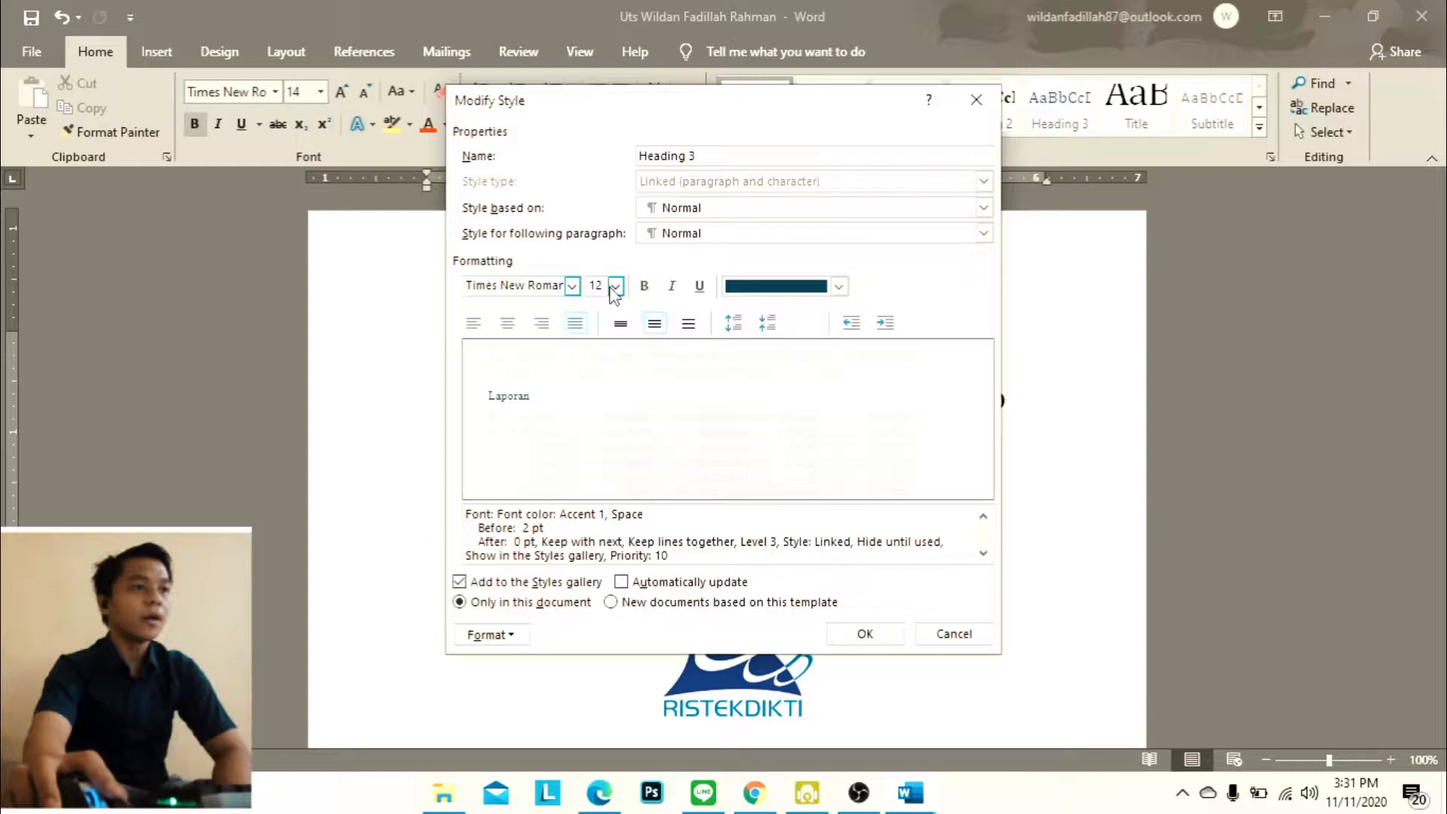
{"action": "left_click", "coordinate": [615, 287]}
{"action": "left_click", "coordinate": [596, 357]}
{"action": "left_click", "coordinate": [776, 296]}
{"action": "left_click", "coordinate": [781, 310]}
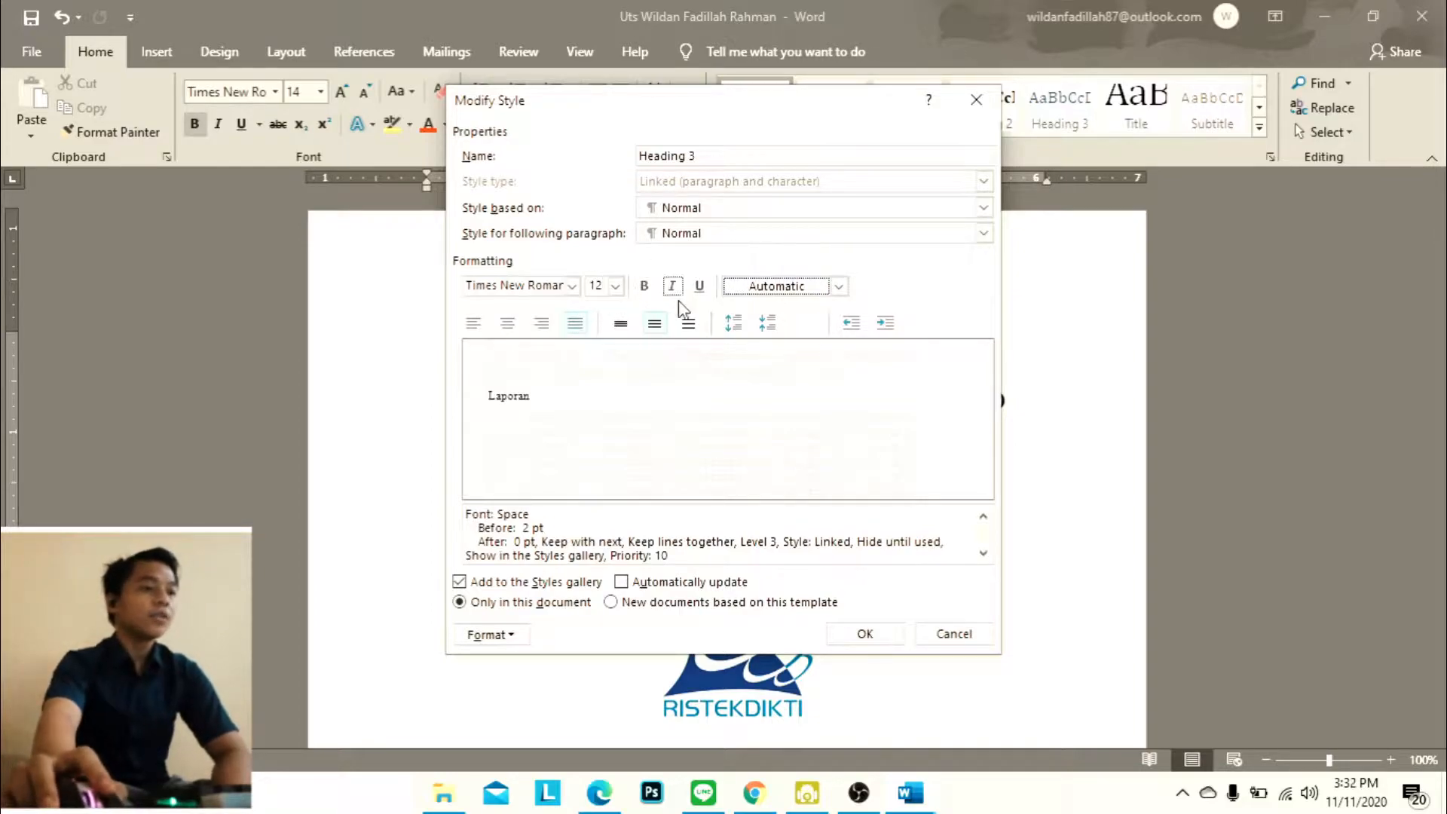
{"action": "left_click", "coordinate": [864, 634]}
Look through the report's cover page, Kata Pengantar and table of contents, examining the page numbers in the footers
{"action": "scroll", "coordinate": [864, 573], "scroll_direction": "down", "scroll_amount": 15}
{"action": "scroll", "coordinate": [866, 551], "scroll_direction": "down", "scroll_amount": 18}
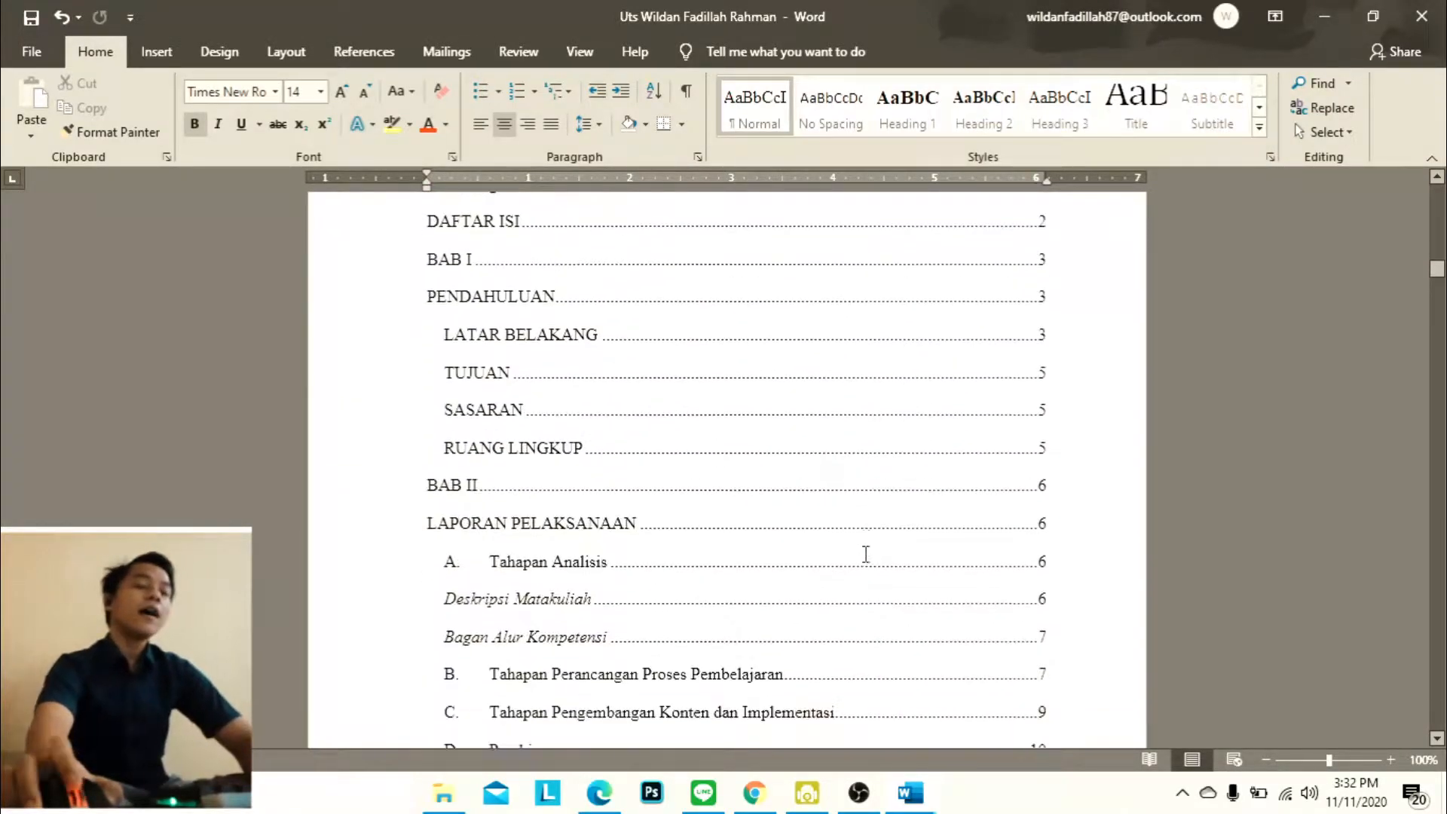
{"action": "scroll", "coordinate": [867, 558], "scroll_direction": "up", "scroll_amount": 15}
{"action": "scroll", "coordinate": [871, 564], "scroll_direction": "up", "scroll_amount": 10}
{"action": "scroll", "coordinate": [867, 550], "scroll_direction": "up", "scroll_amount": 10}
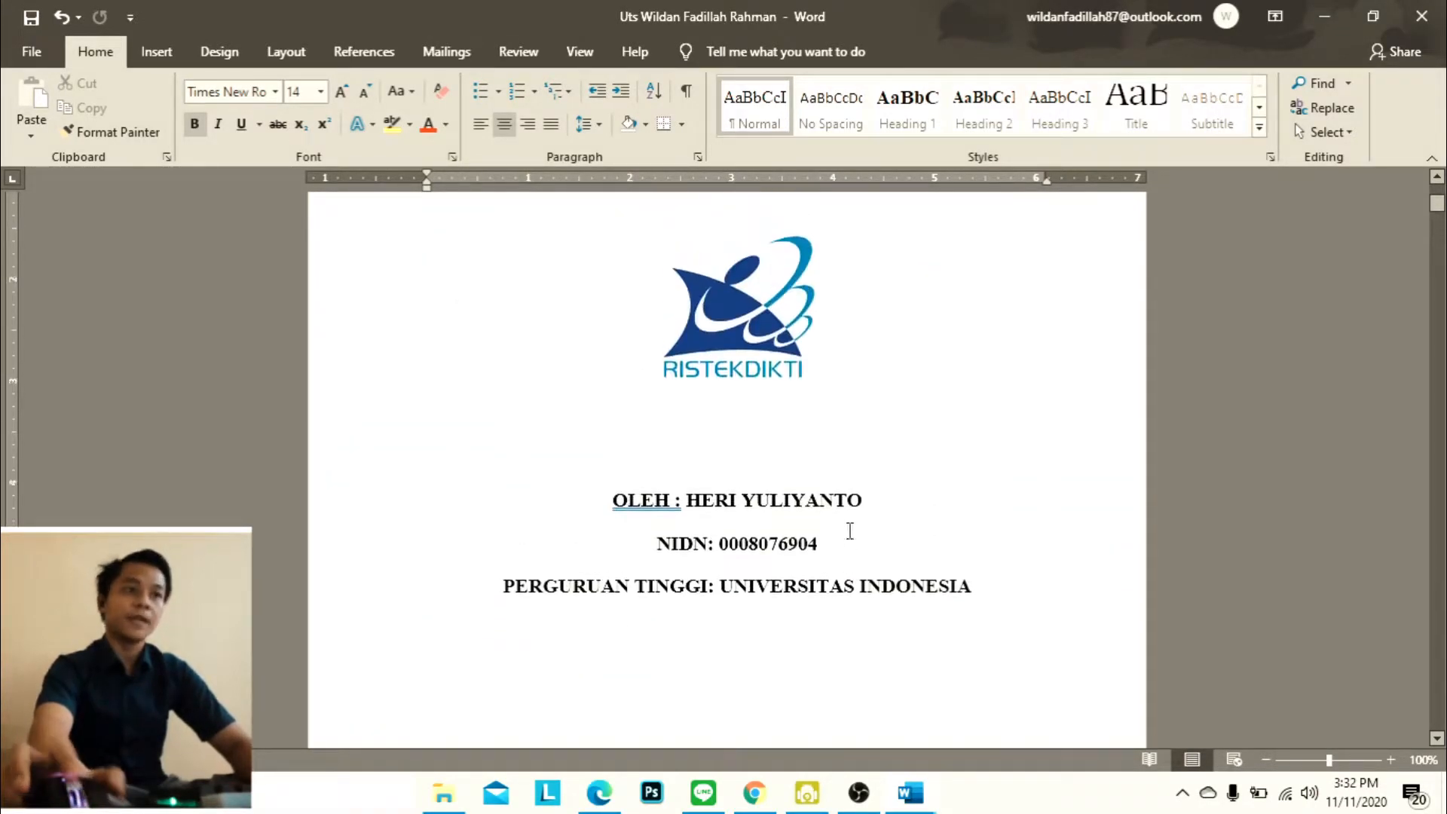
{"action": "scroll", "coordinate": [874, 528], "scroll_direction": "up", "scroll_amount": 4}
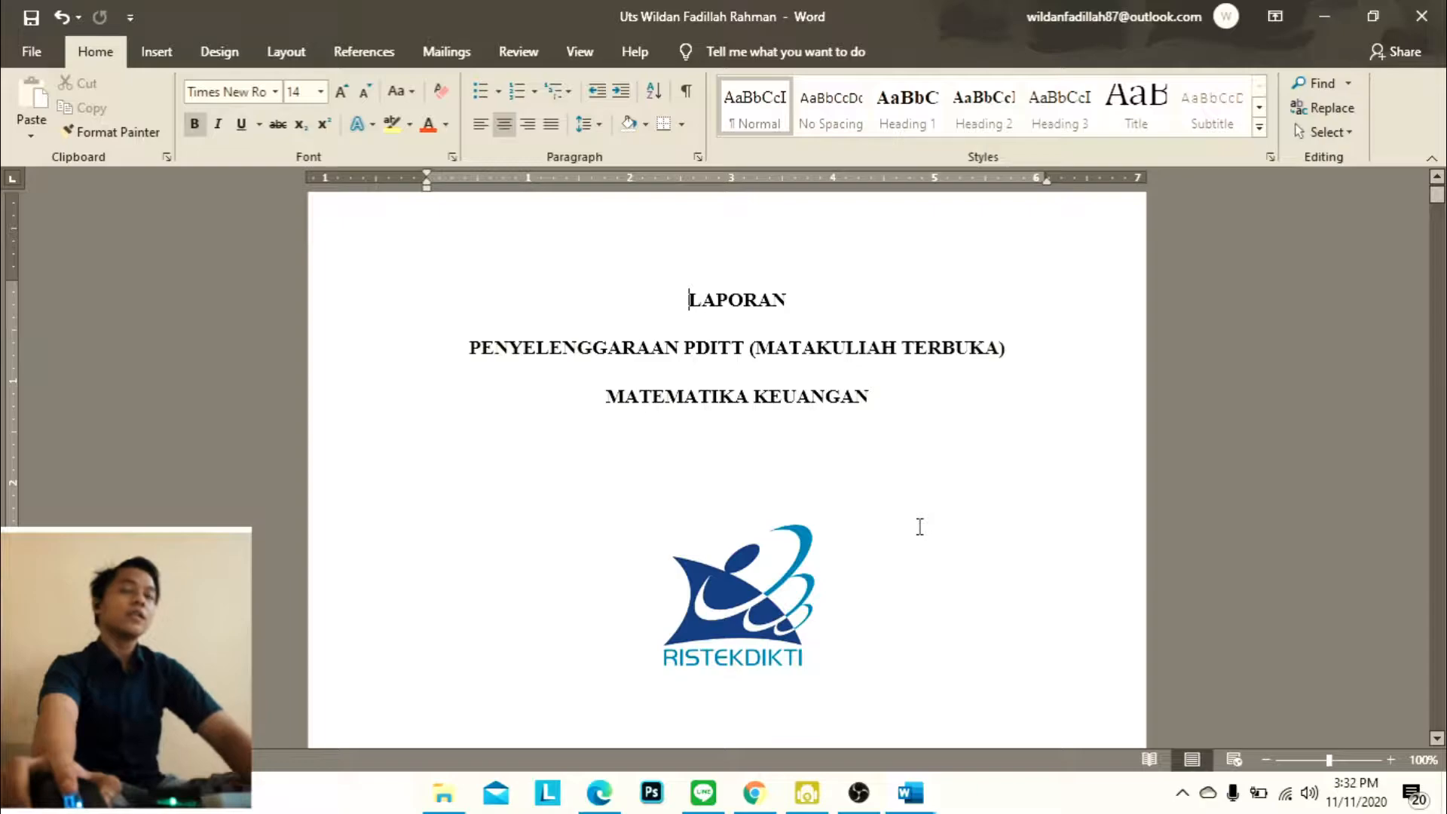
{"action": "scroll", "coordinate": [919, 527], "scroll_direction": "down", "scroll_amount": 1}
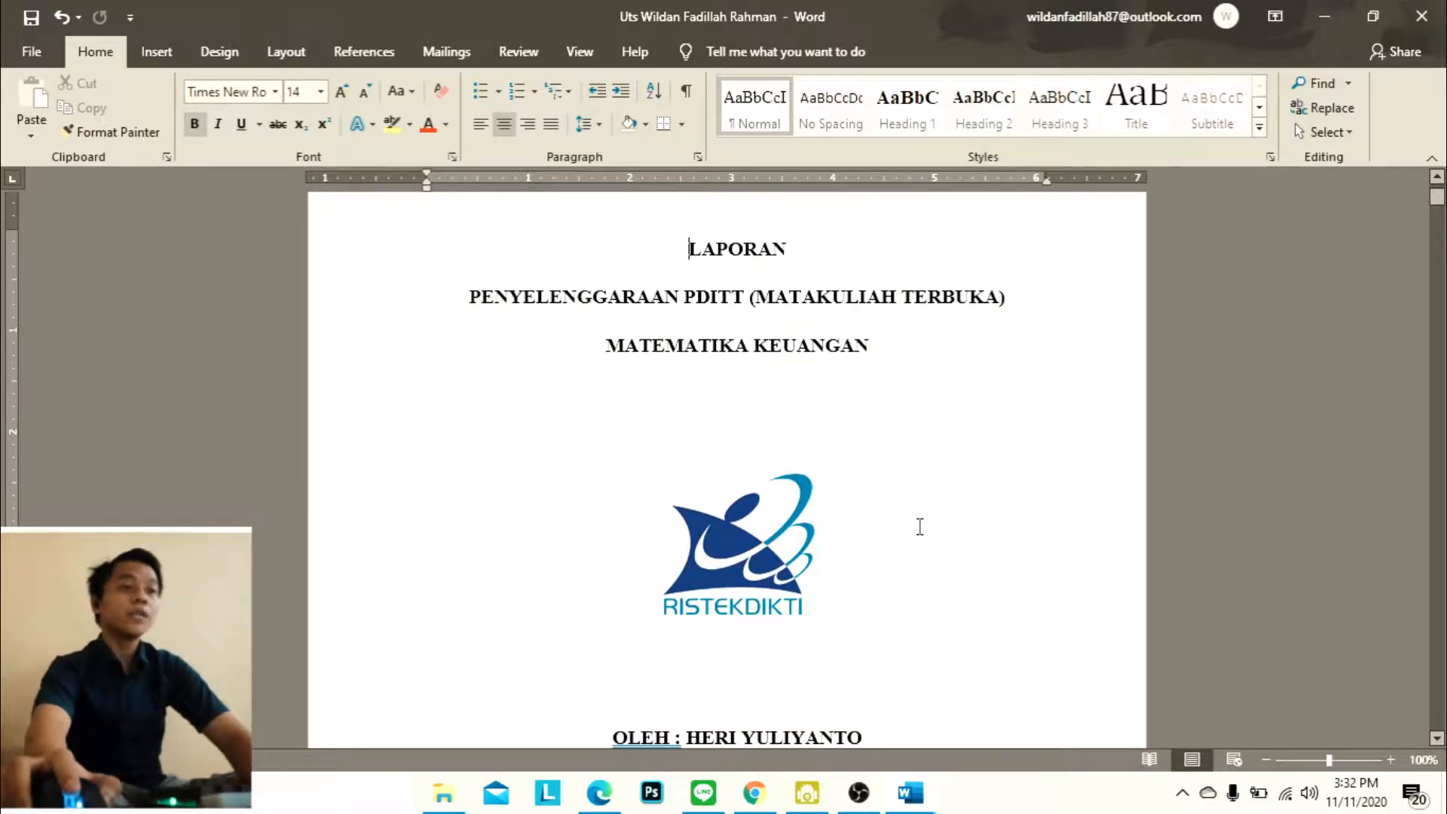
{"action": "scroll", "coordinate": [919, 527], "scroll_direction": "down", "scroll_amount": 17}
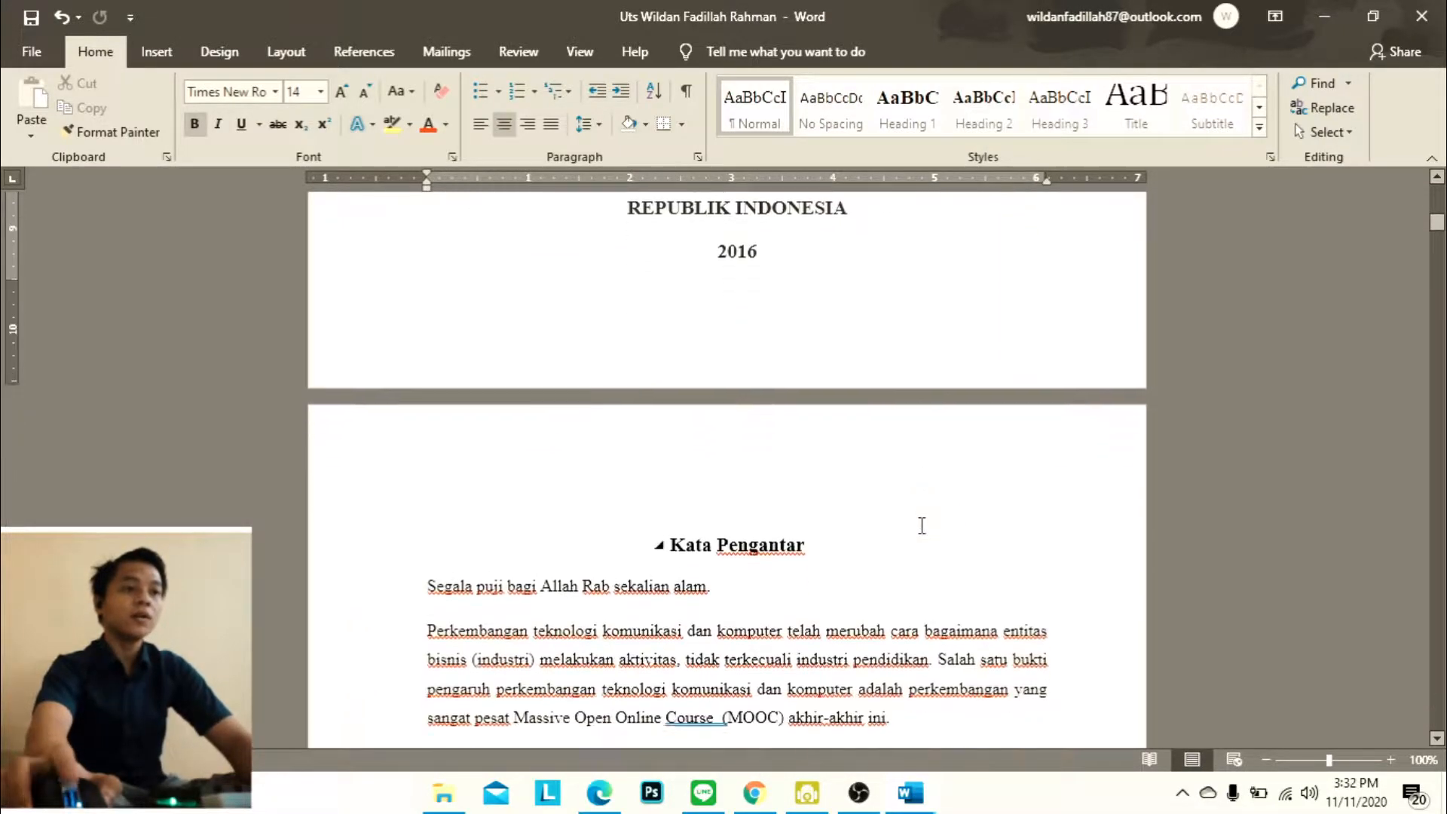
{"action": "scroll", "coordinate": [683, 476], "scroll_direction": "down", "scroll_amount": 19}
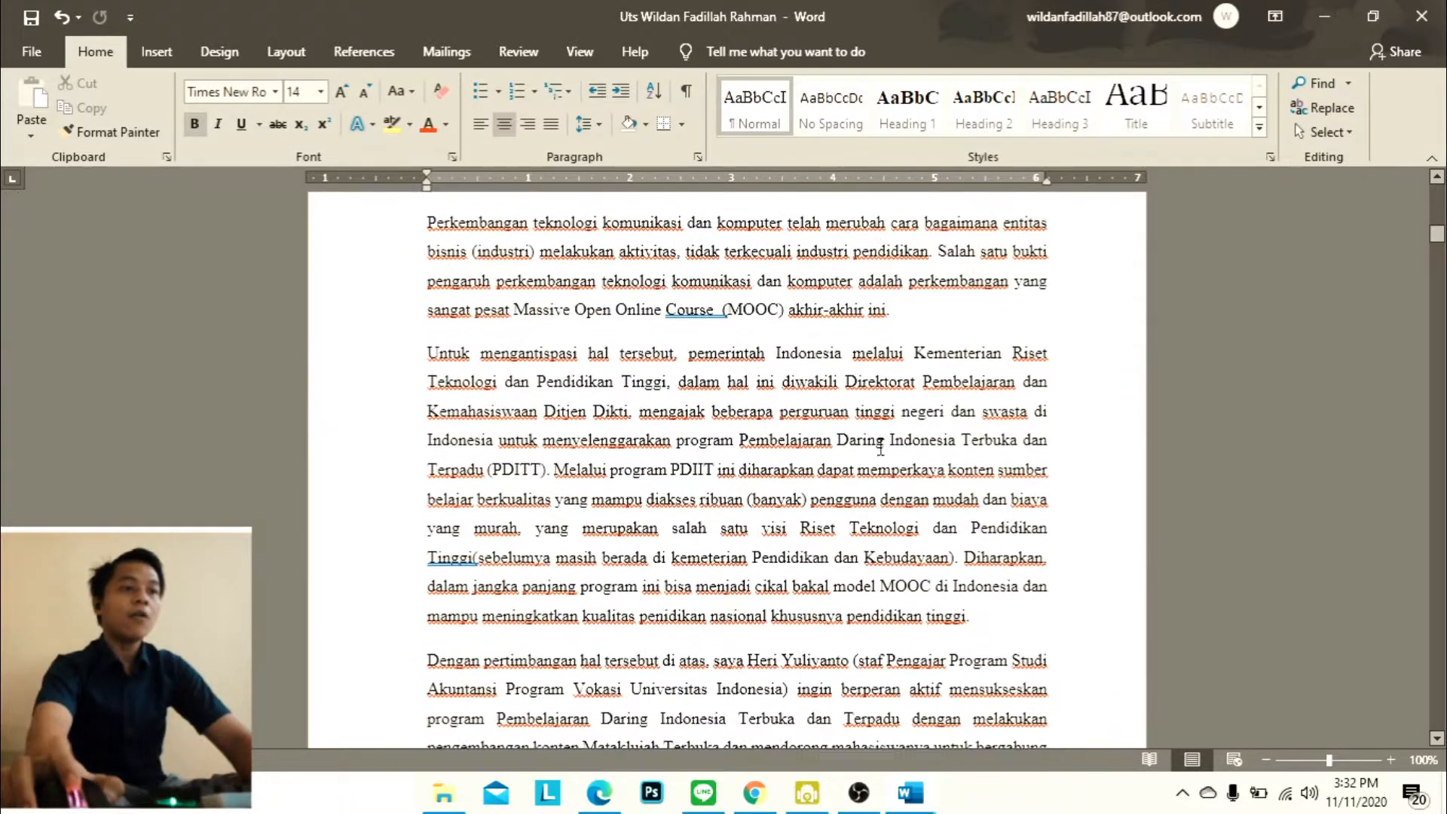
{"action": "scroll", "coordinate": [892, 438], "scroll_direction": "down", "scroll_amount": 3}
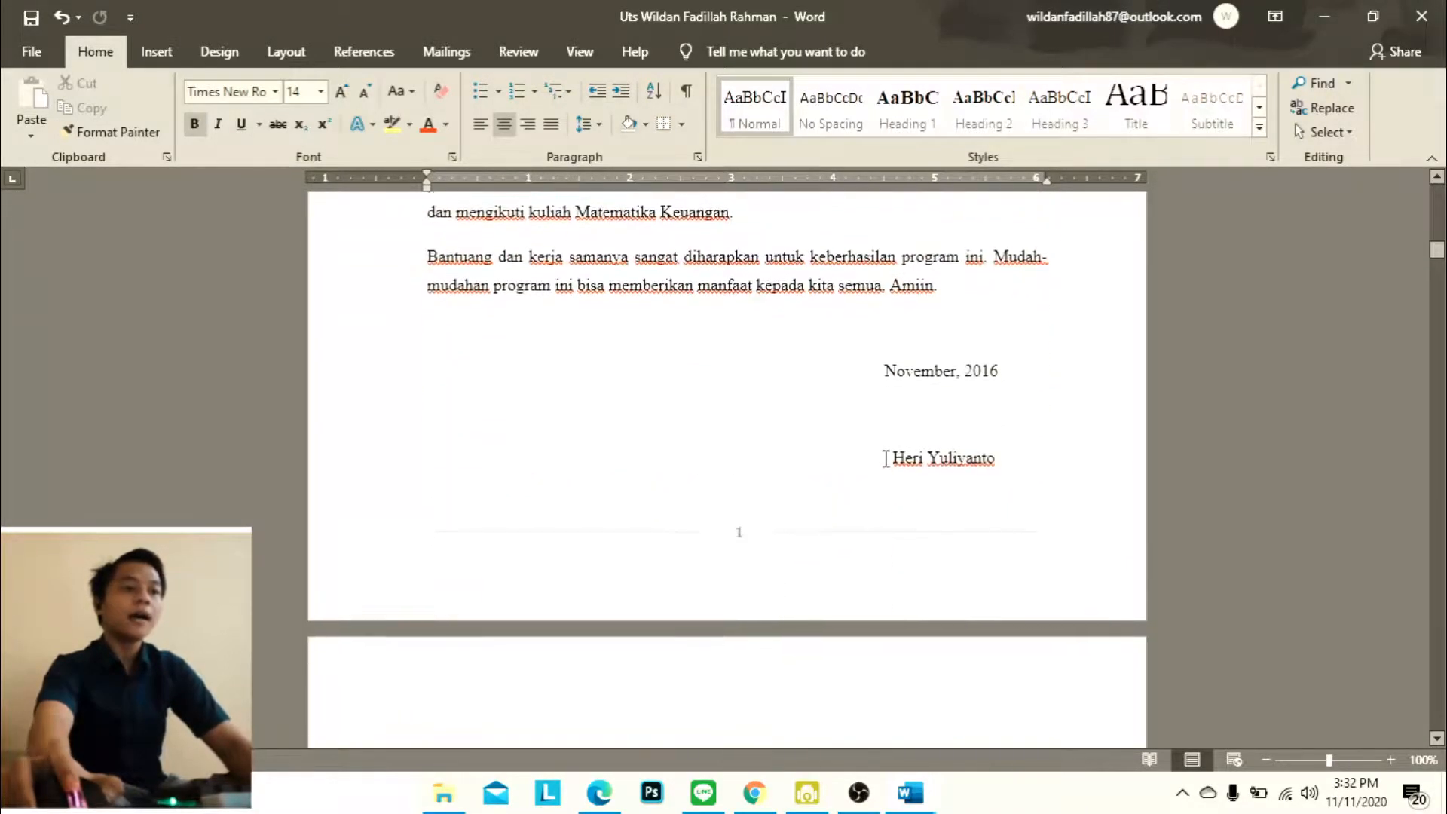
{"action": "scroll", "coordinate": [884, 454], "scroll_direction": "down", "scroll_amount": 4}
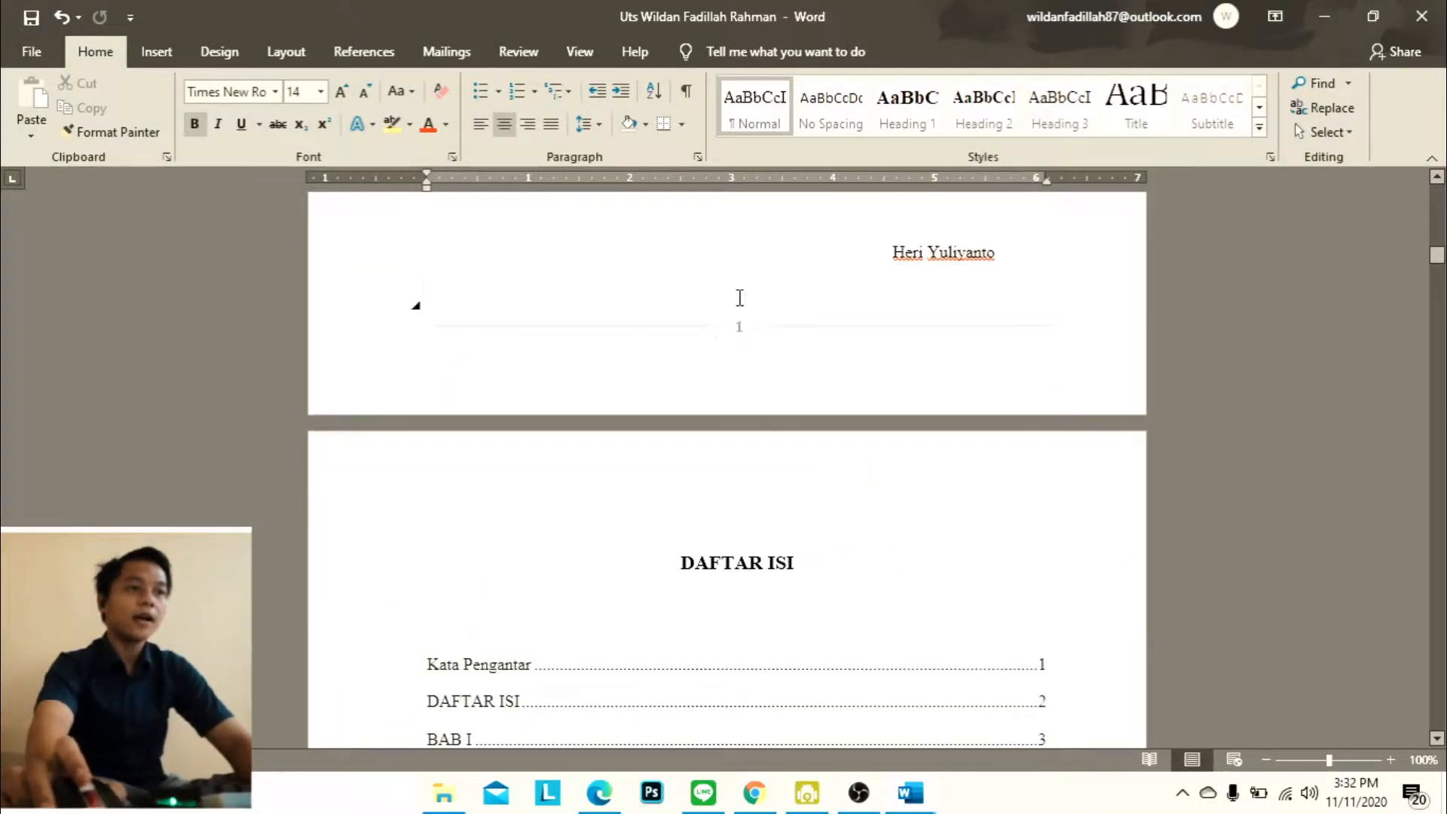
{"action": "scroll", "coordinate": [784, 316], "scroll_direction": "down", "scroll_amount": 16}
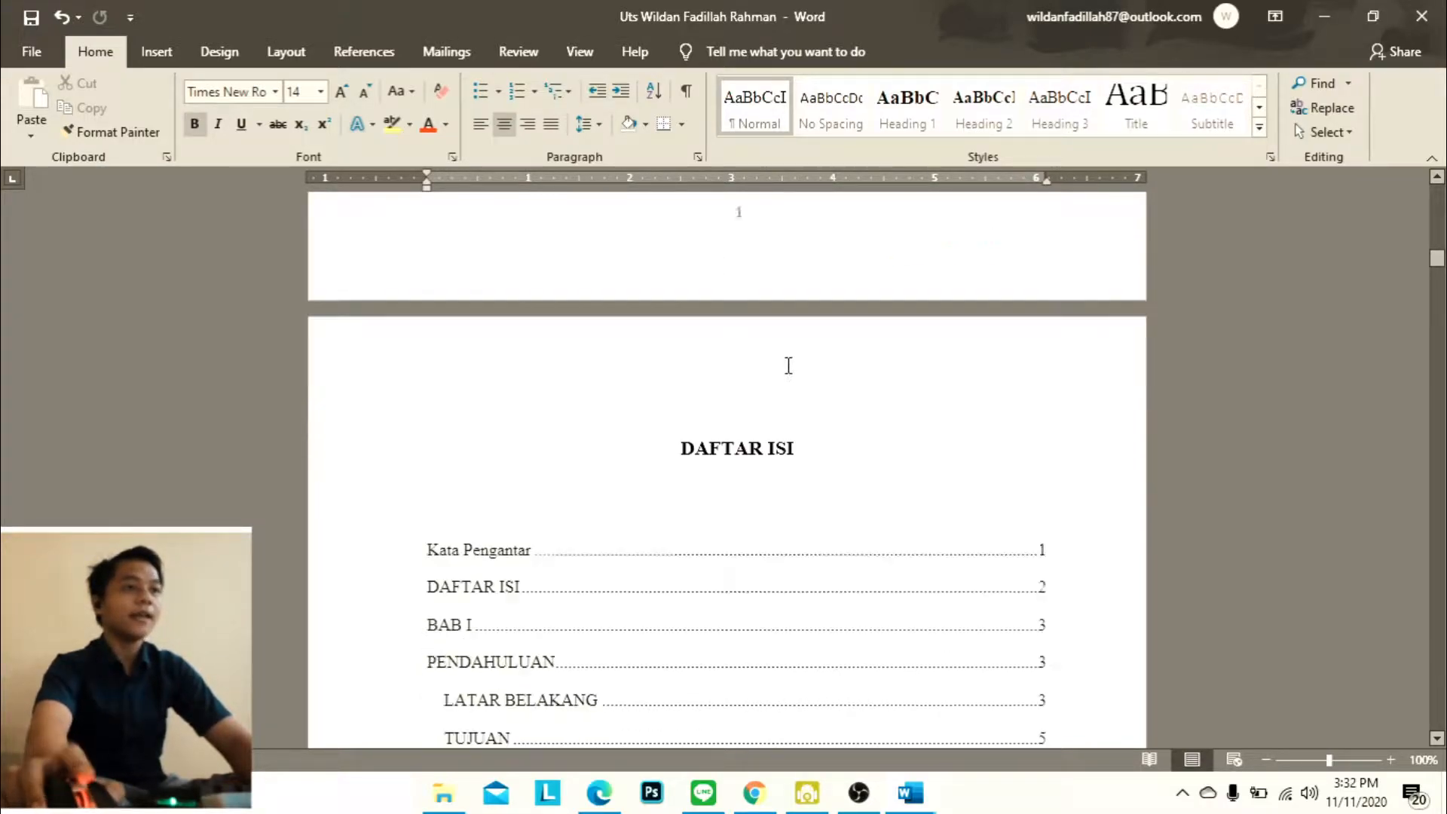
Insert a section break in front of the BAB I heading to separate the chapters from the preliminary pages
{"action": "scroll", "coordinate": [809, 443], "scroll_direction": "down", "scroll_amount": 2}
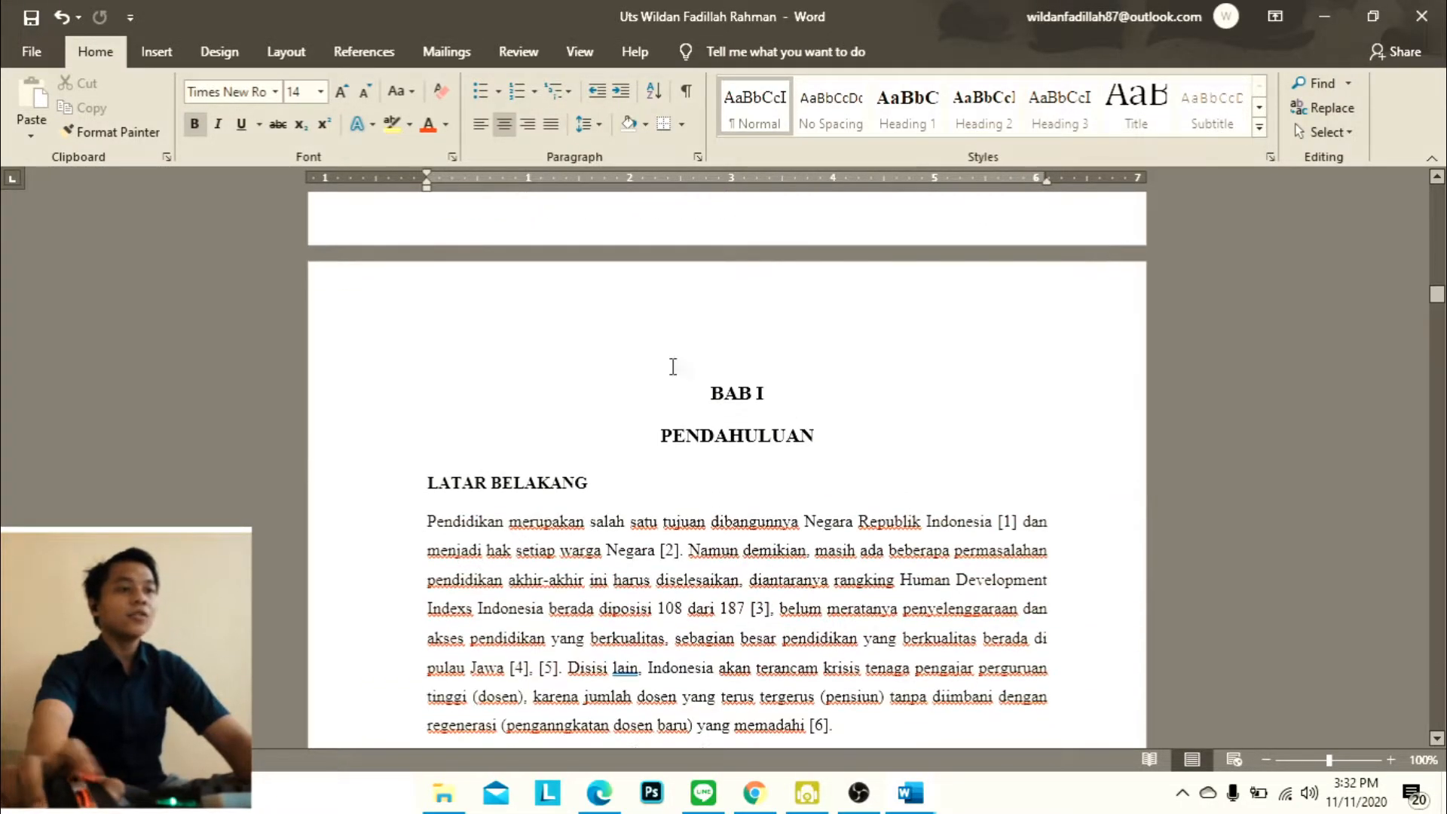
{"action": "left_click", "coordinate": [156, 51]}
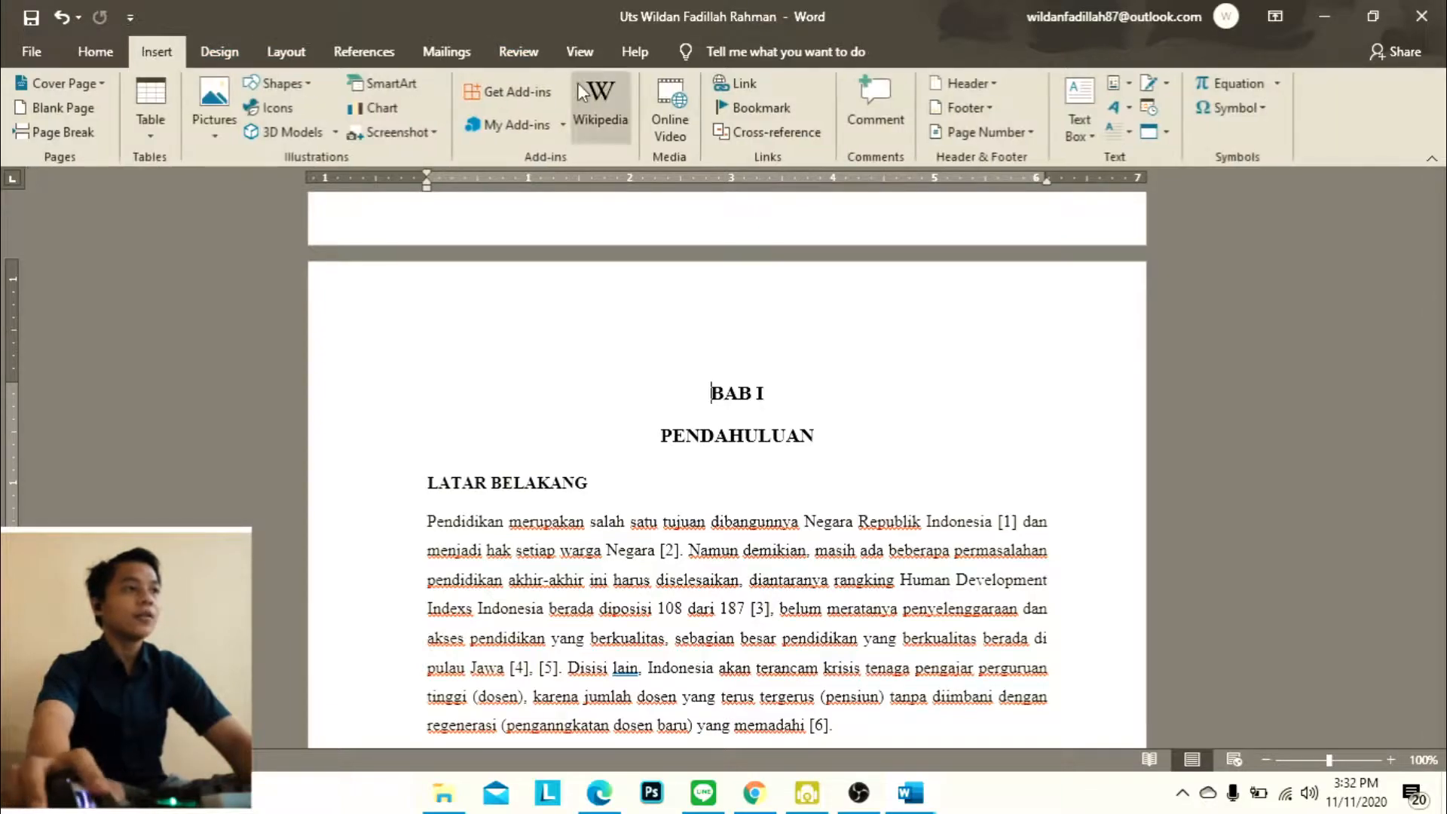
{"action": "left_click", "coordinate": [205, 58]}
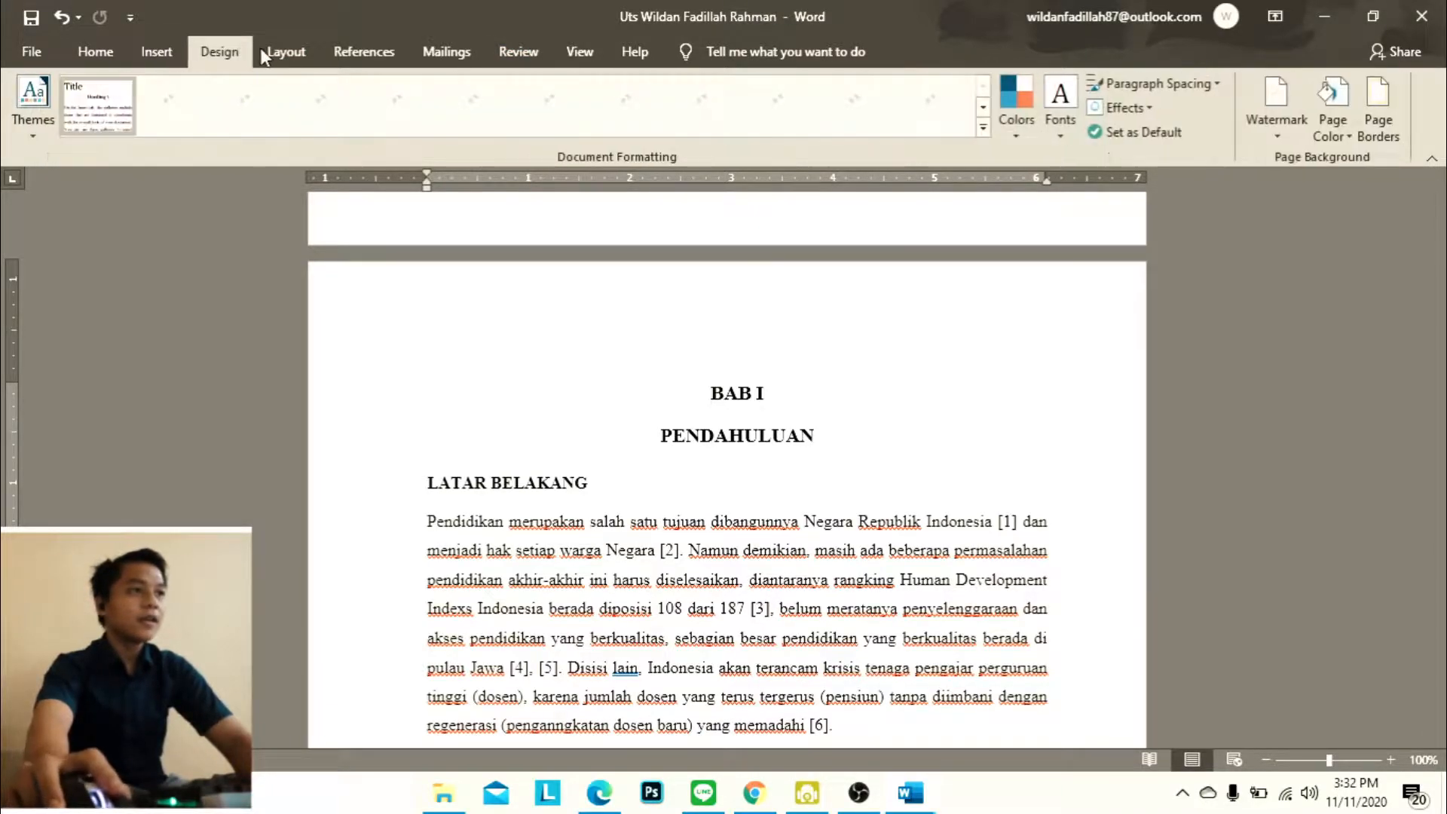
{"action": "left_click", "coordinate": [287, 55]}
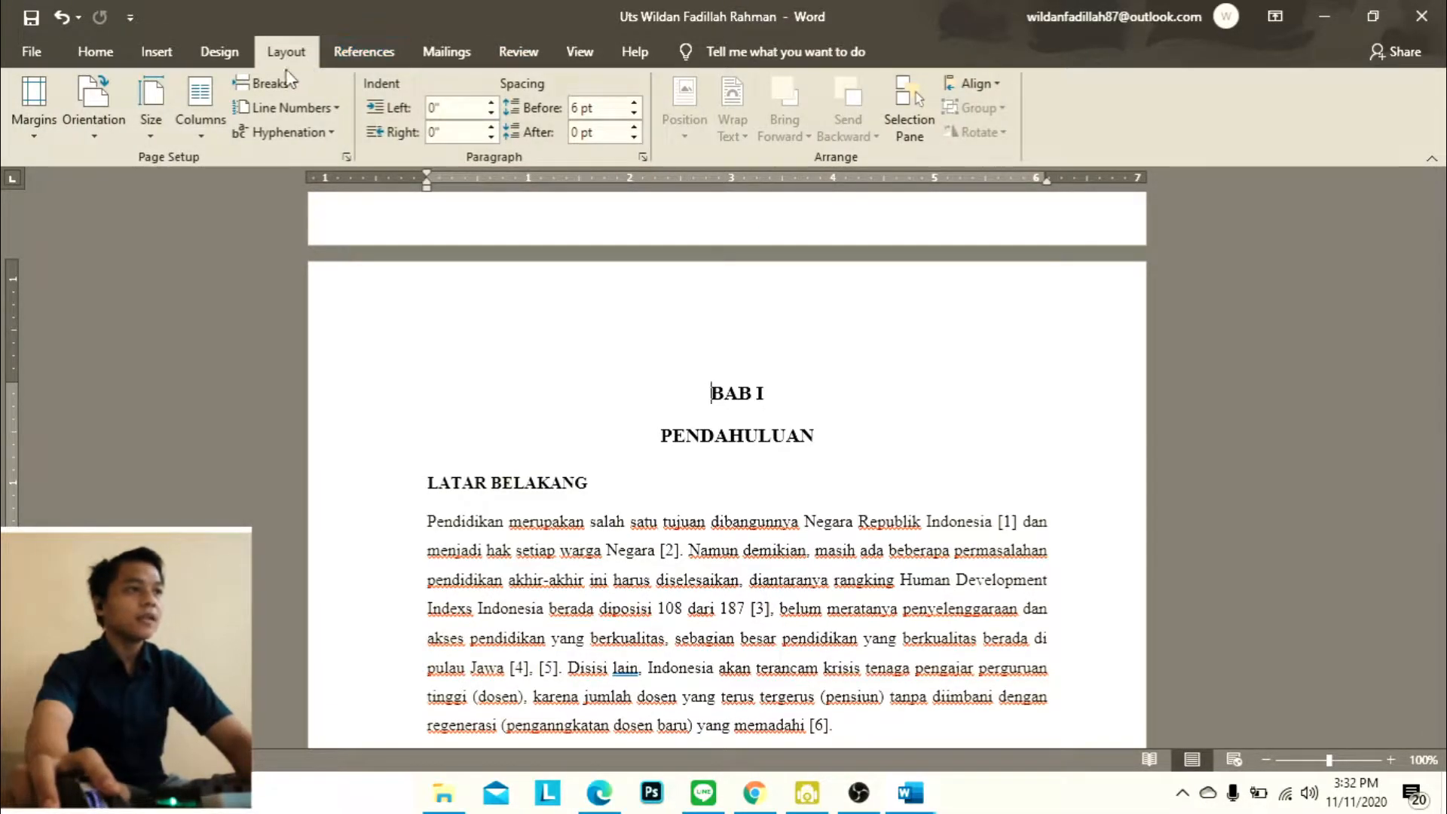
{"action": "left_click", "coordinate": [265, 83]}
{"action": "left_click", "coordinate": [335, 351]}
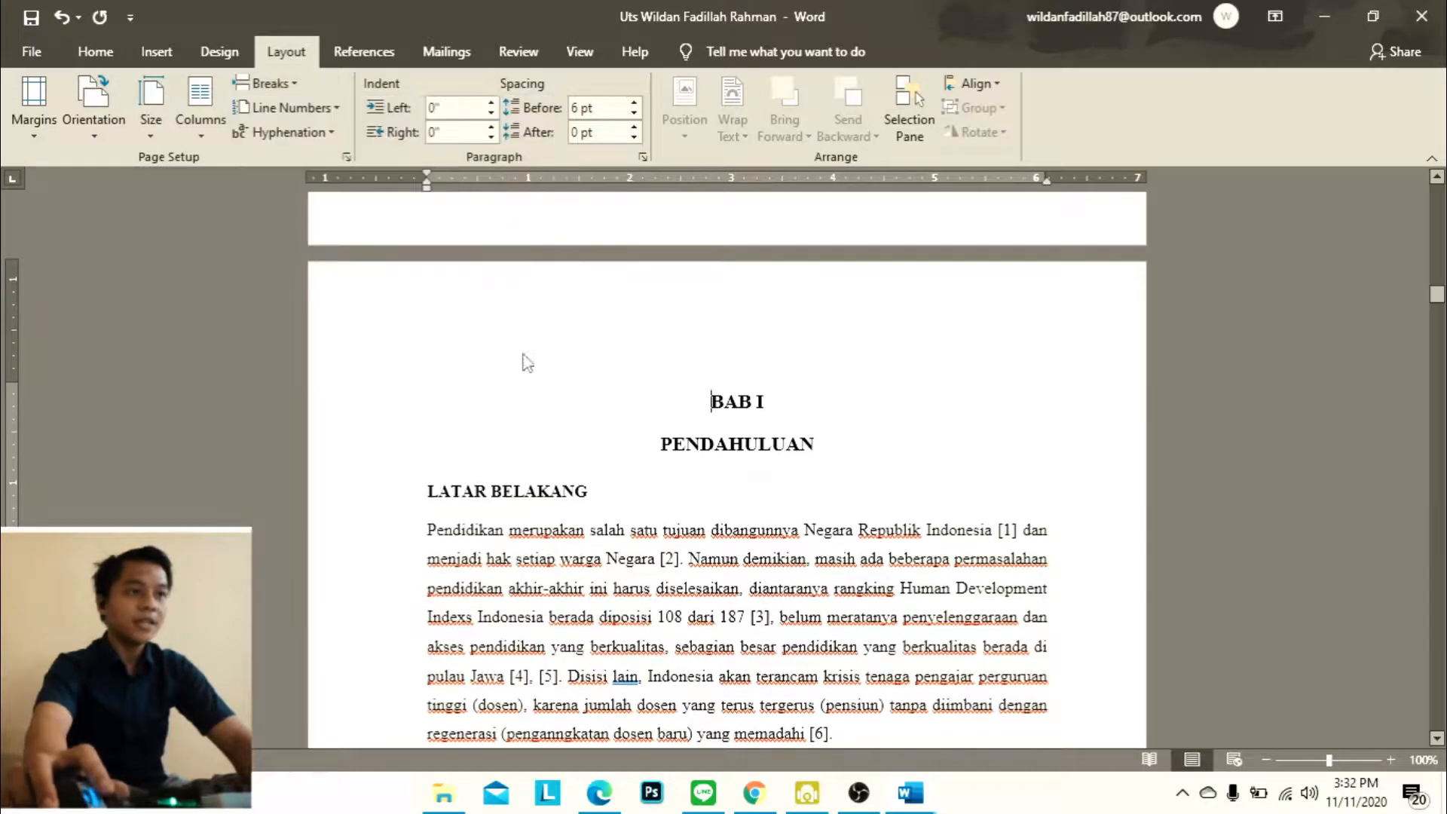
Check the footer page numbers before and after the BAB I section break, ending at the foot of the Kata Pengantar page
{"action": "scroll", "coordinate": [893, 370], "scroll_direction": "up", "scroll_amount": 3}
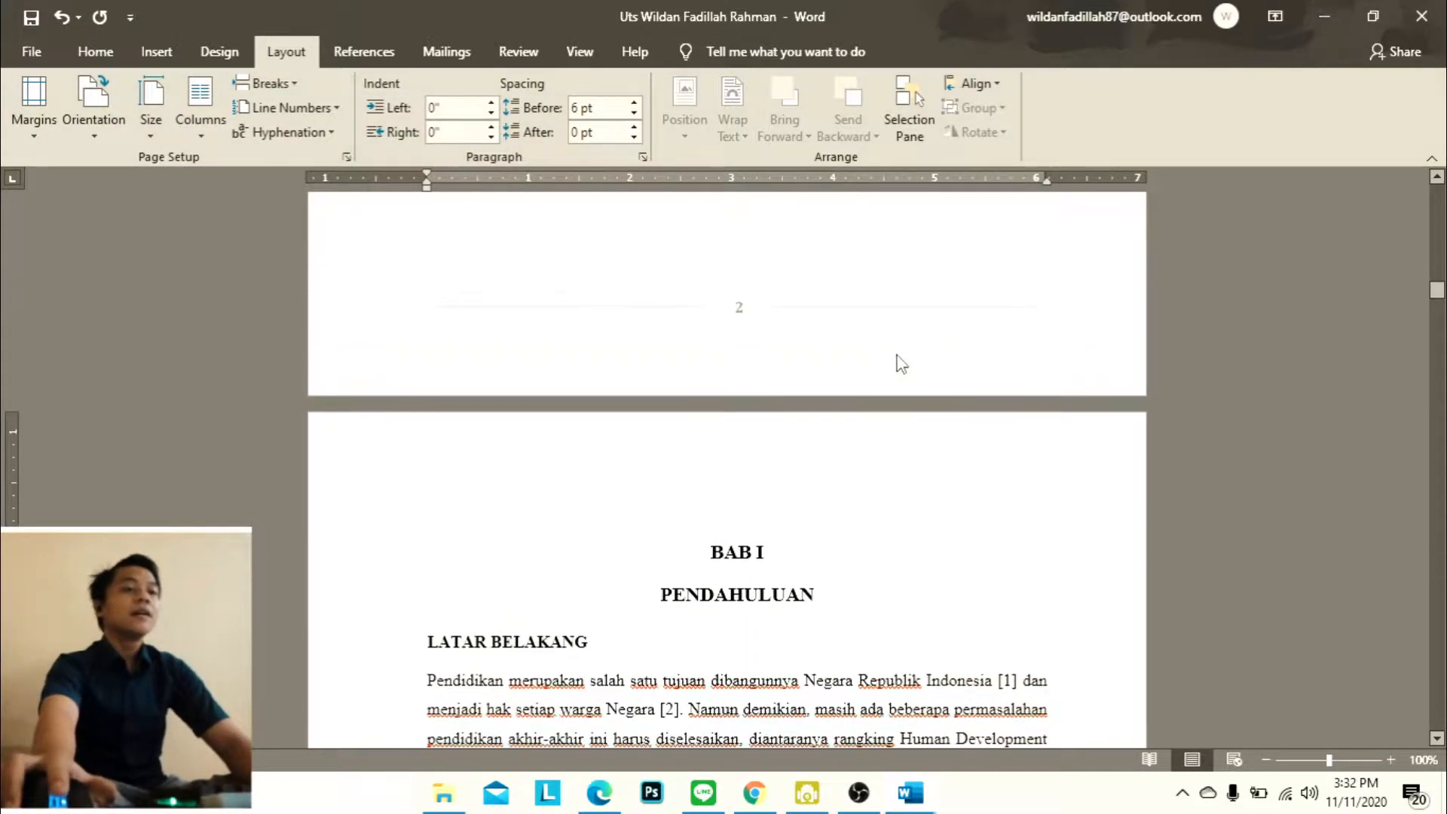
{"action": "scroll", "coordinate": [888, 510], "scroll_direction": "down", "scroll_amount": 3}
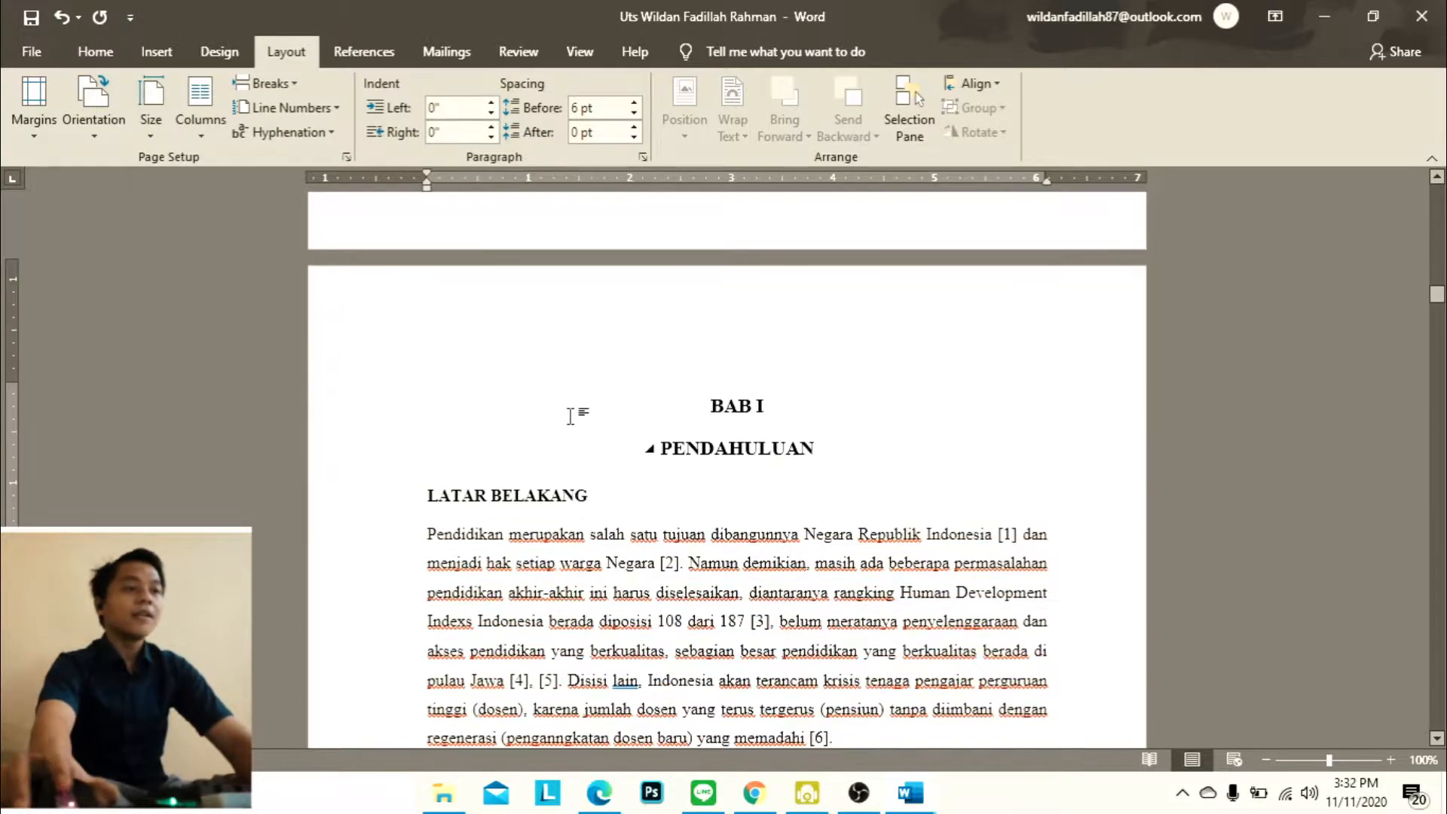
{"action": "scroll", "coordinate": [762, 368], "scroll_direction": "down", "scroll_amount": 18}
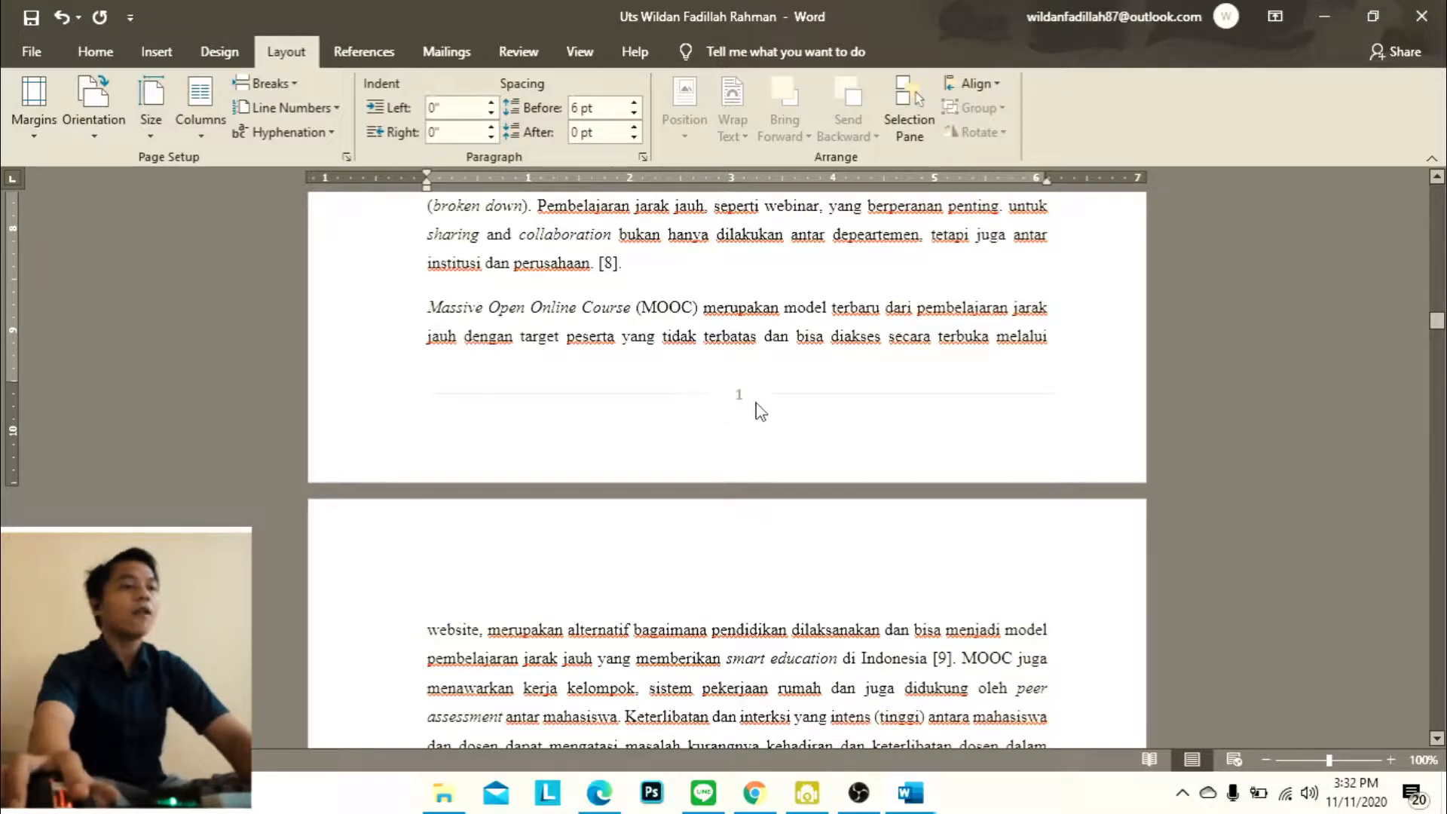
{"action": "scroll", "coordinate": [760, 413], "scroll_direction": "up", "scroll_amount": 20}
{"action": "scroll", "coordinate": [773, 378], "scroll_direction": "up", "scroll_amount": 20}
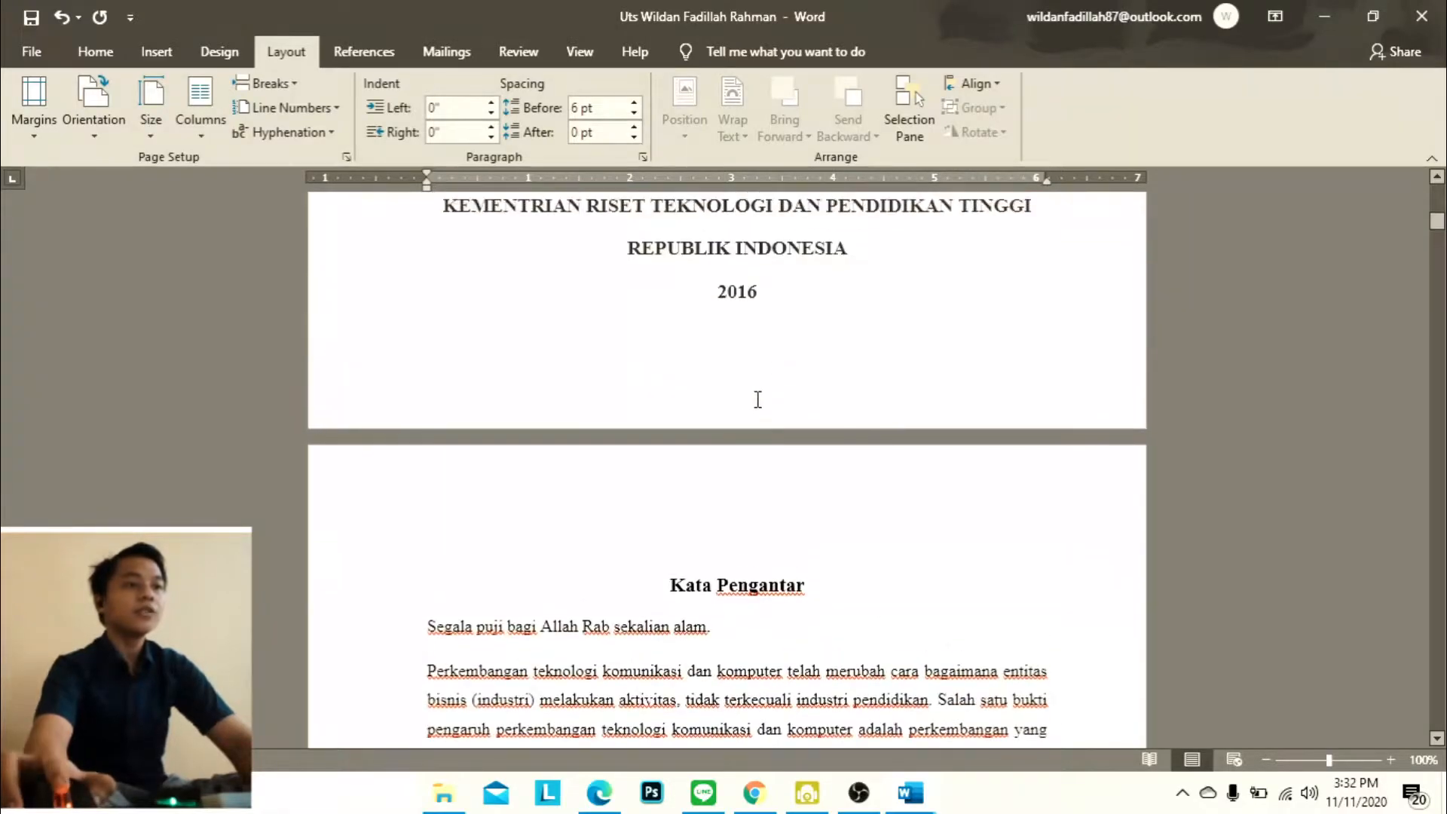
{"action": "scroll", "coordinate": [770, 377], "scroll_direction": "down", "scroll_amount": 2}
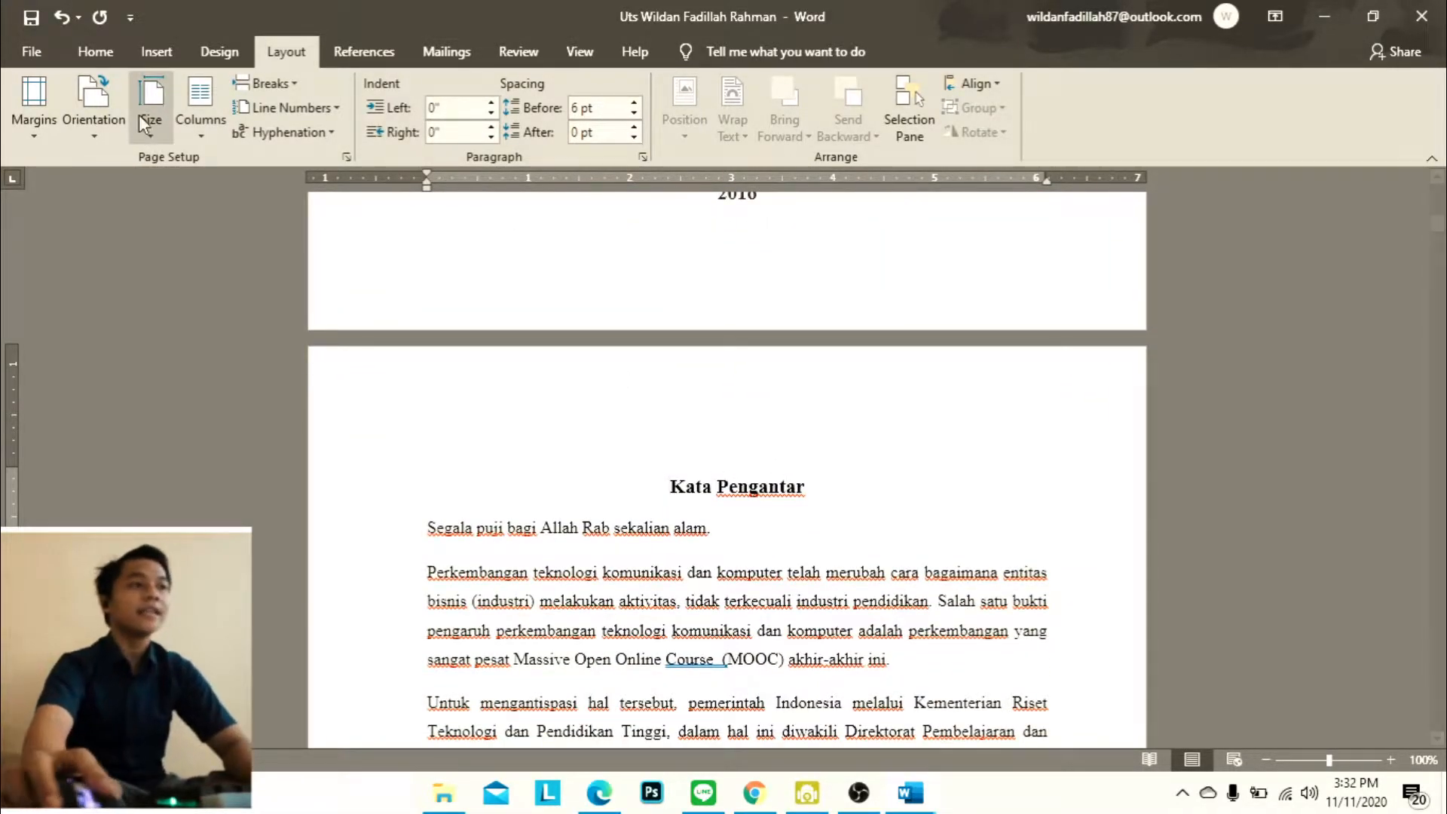
{"action": "scroll", "coordinate": [786, 674], "scroll_direction": "down", "scroll_amount": 10}
{"action": "scroll", "coordinate": [786, 675], "scroll_direction": "down", "scroll_amount": 9}
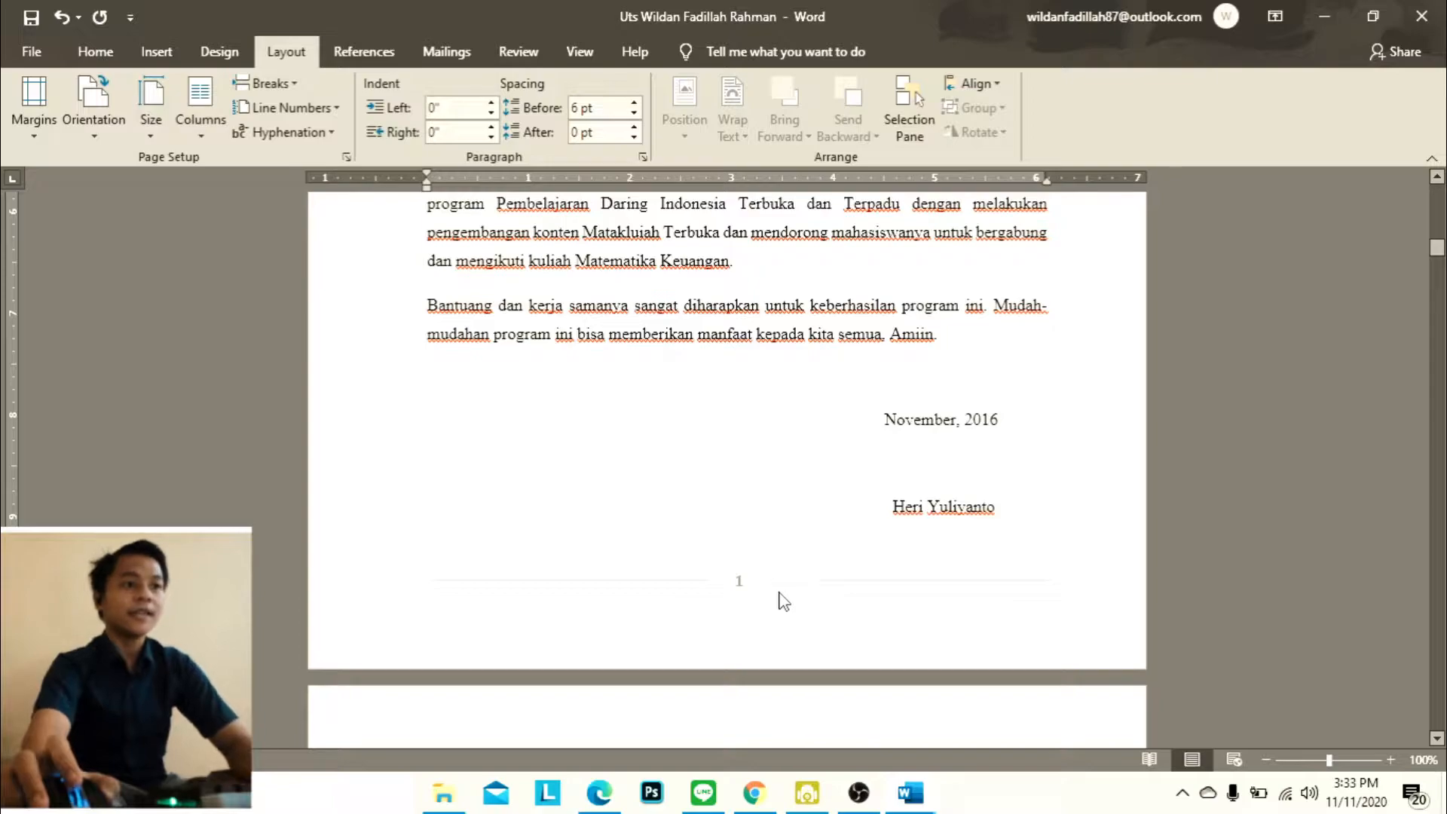
Set the page number format of the section containing Kata Pengantar to i, ii, iii, starting at i
{"action": "left_click", "coordinate": [83, 50]}
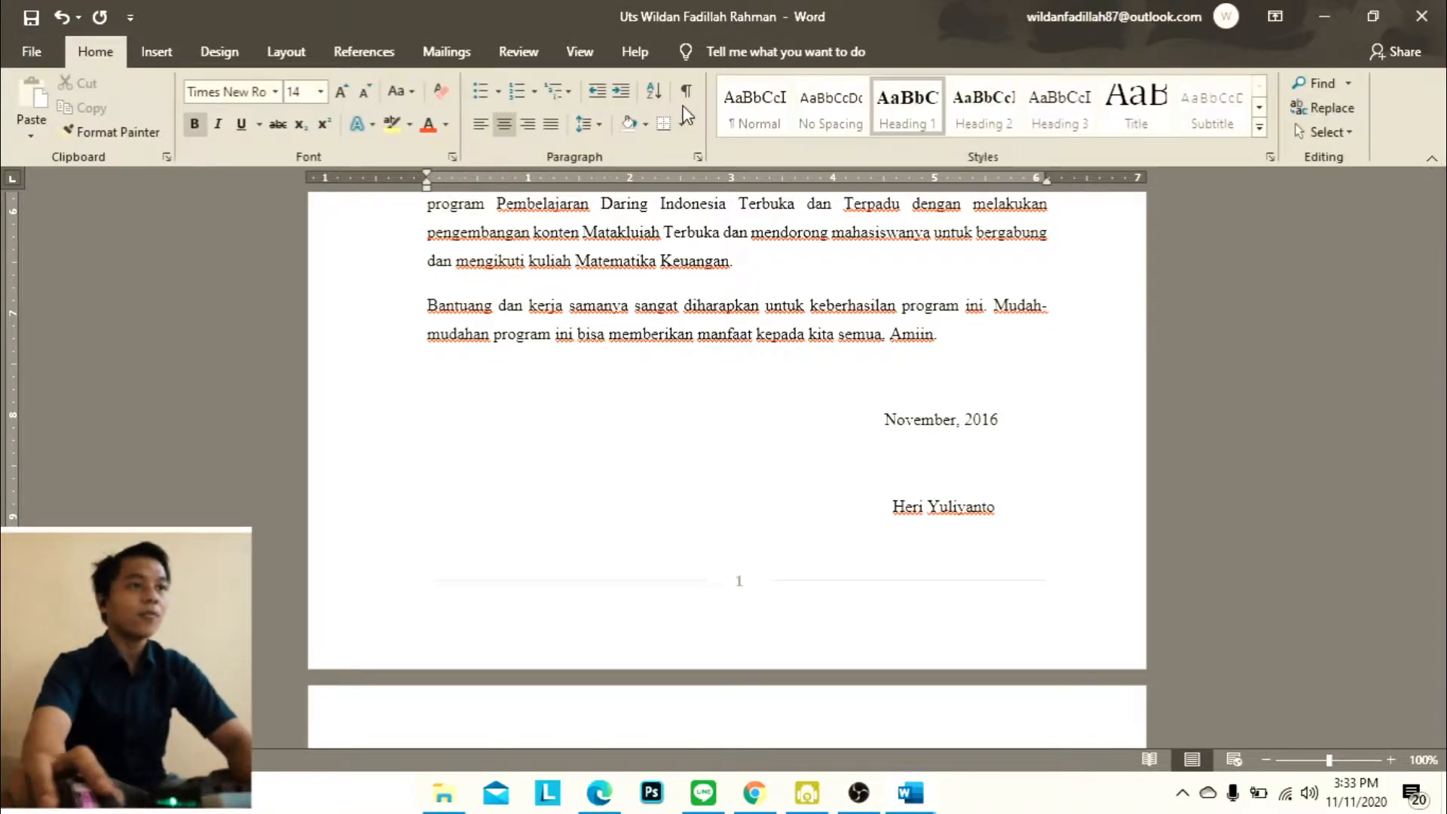
{"action": "left_click", "coordinate": [221, 52]}
{"action": "left_click", "coordinate": [156, 52]}
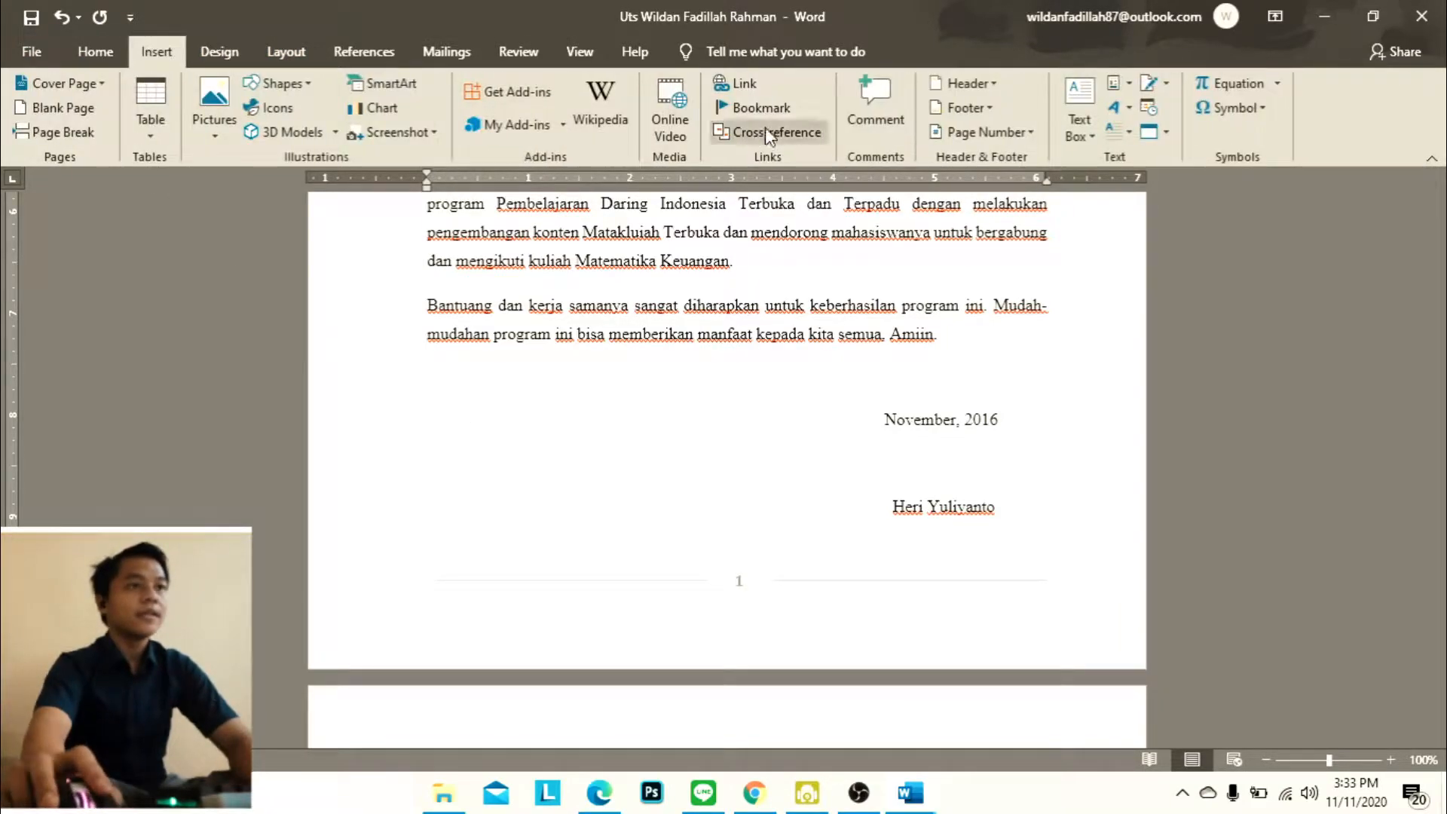
{"action": "left_click", "coordinate": [980, 132]}
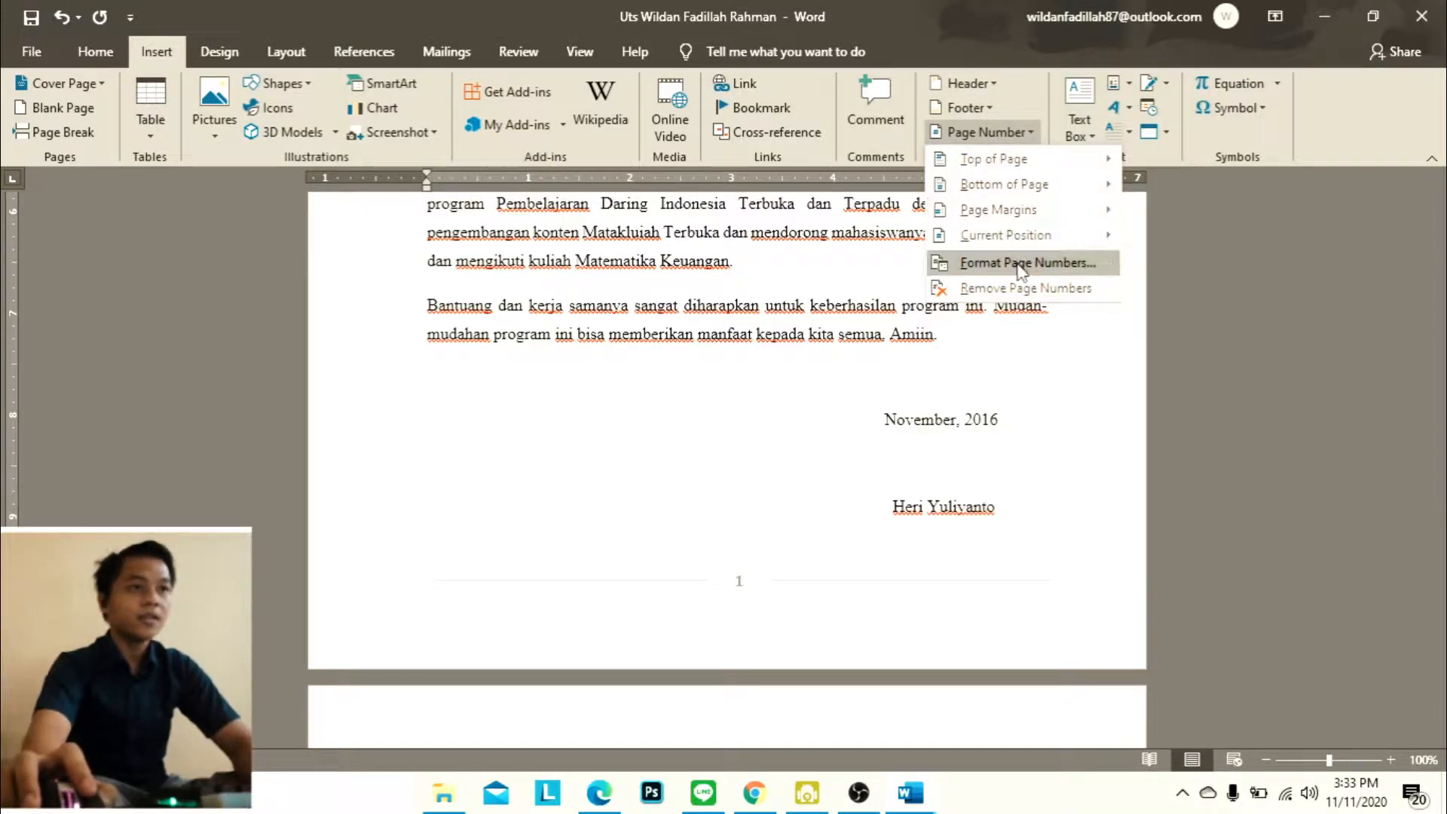
{"action": "left_click", "coordinate": [1022, 263]}
{"action": "left_click", "coordinate": [842, 272]}
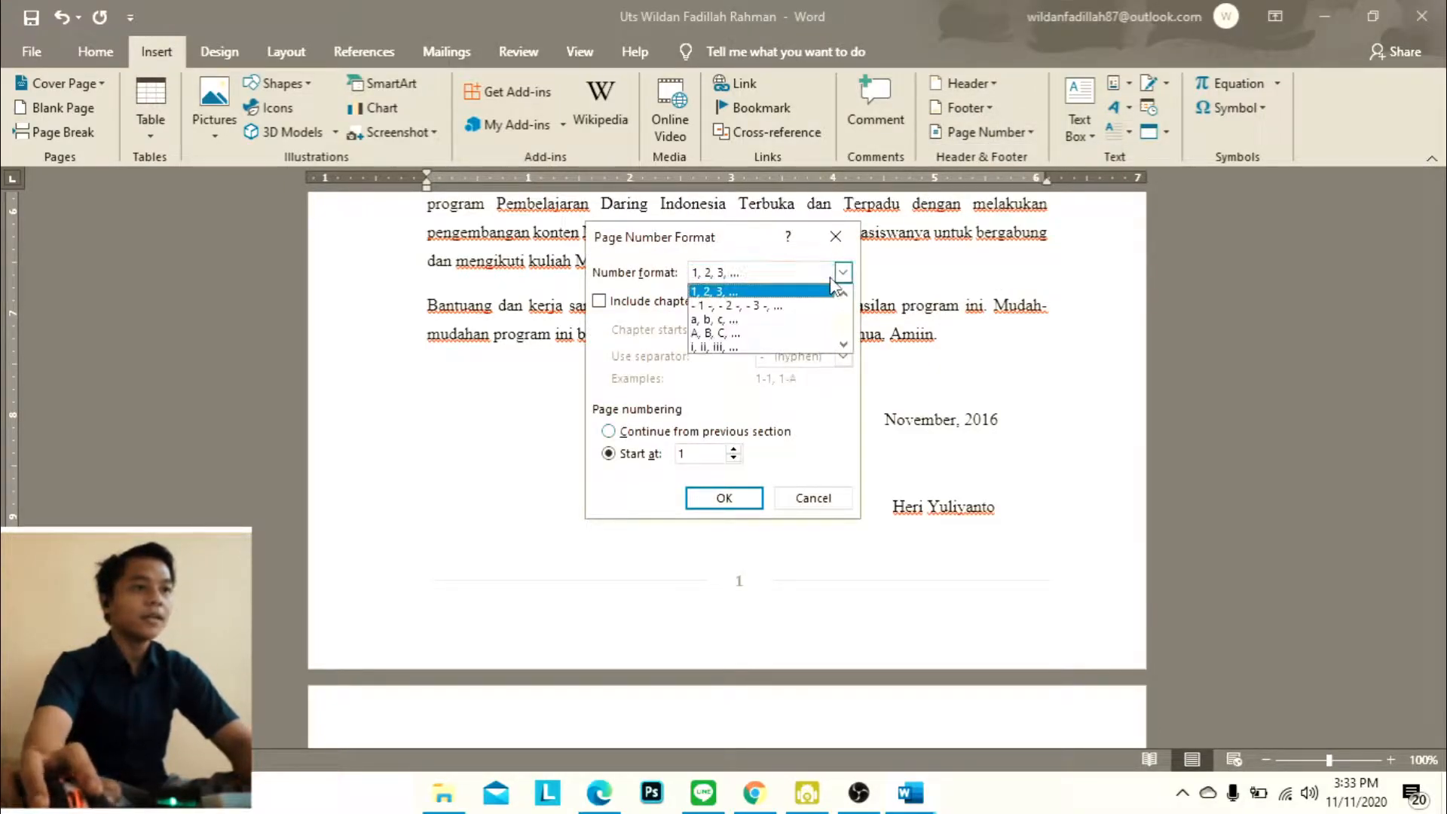
{"action": "left_click", "coordinate": [798, 347]}
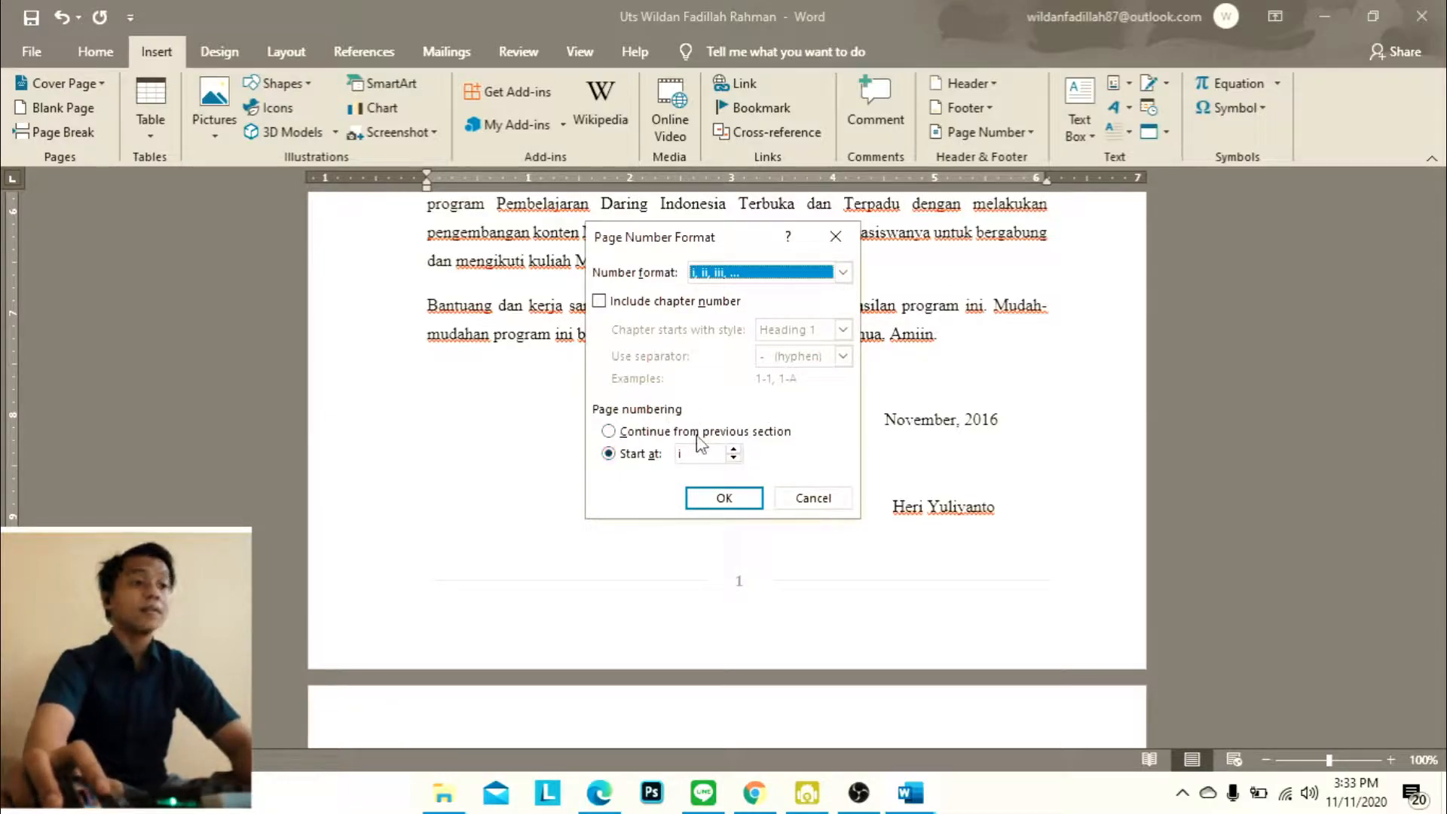
{"action": "left_click", "coordinate": [725, 498]}
{"action": "scroll", "coordinate": [960, 429], "scroll_direction": "up", "scroll_amount": 2}
{"action": "scroll", "coordinate": [958, 422], "scroll_direction": "down", "scroll_amount": 6}
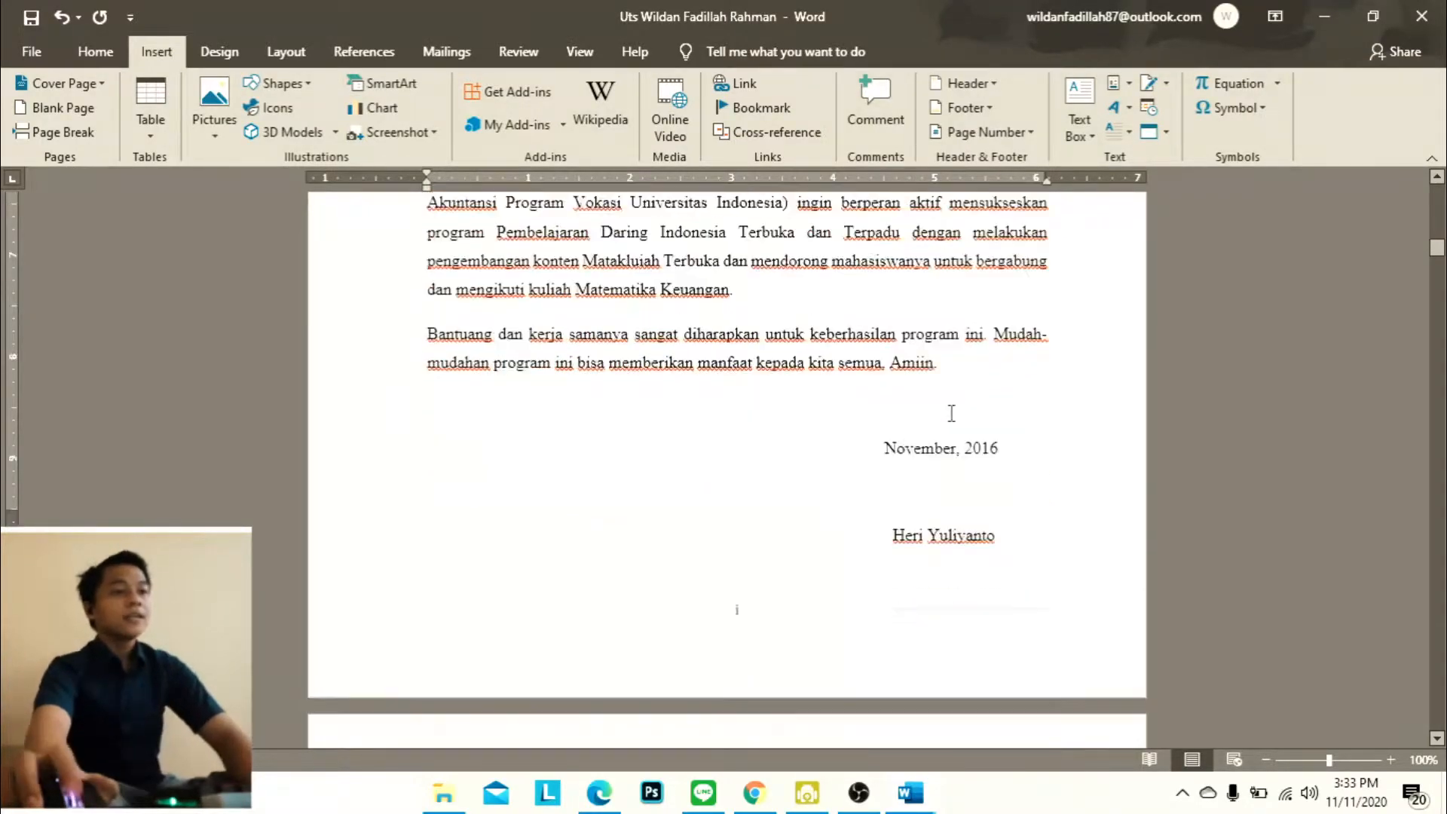
Check the footer page numbers from the cover page through Kata Pengantar and DAFTAR ISI to the BAB I pages
{"action": "scroll", "coordinate": [952, 413], "scroll_direction": "down", "scroll_amount": 2}
{"action": "scroll", "coordinate": [805, 464], "scroll_direction": "down", "scroll_amount": 15}
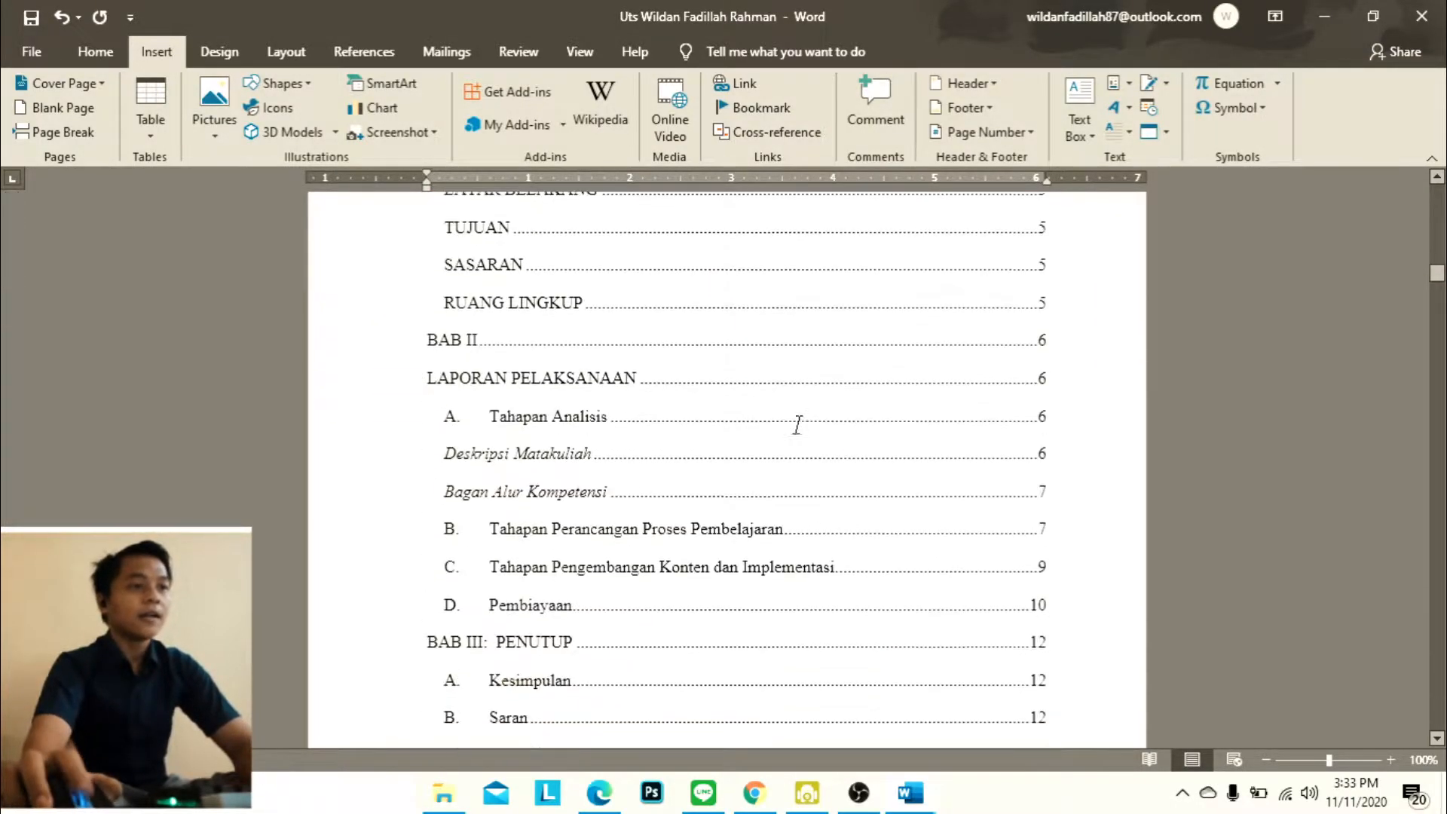
{"action": "scroll", "coordinate": [622, 321], "scroll_direction": "down", "scroll_amount": 10}
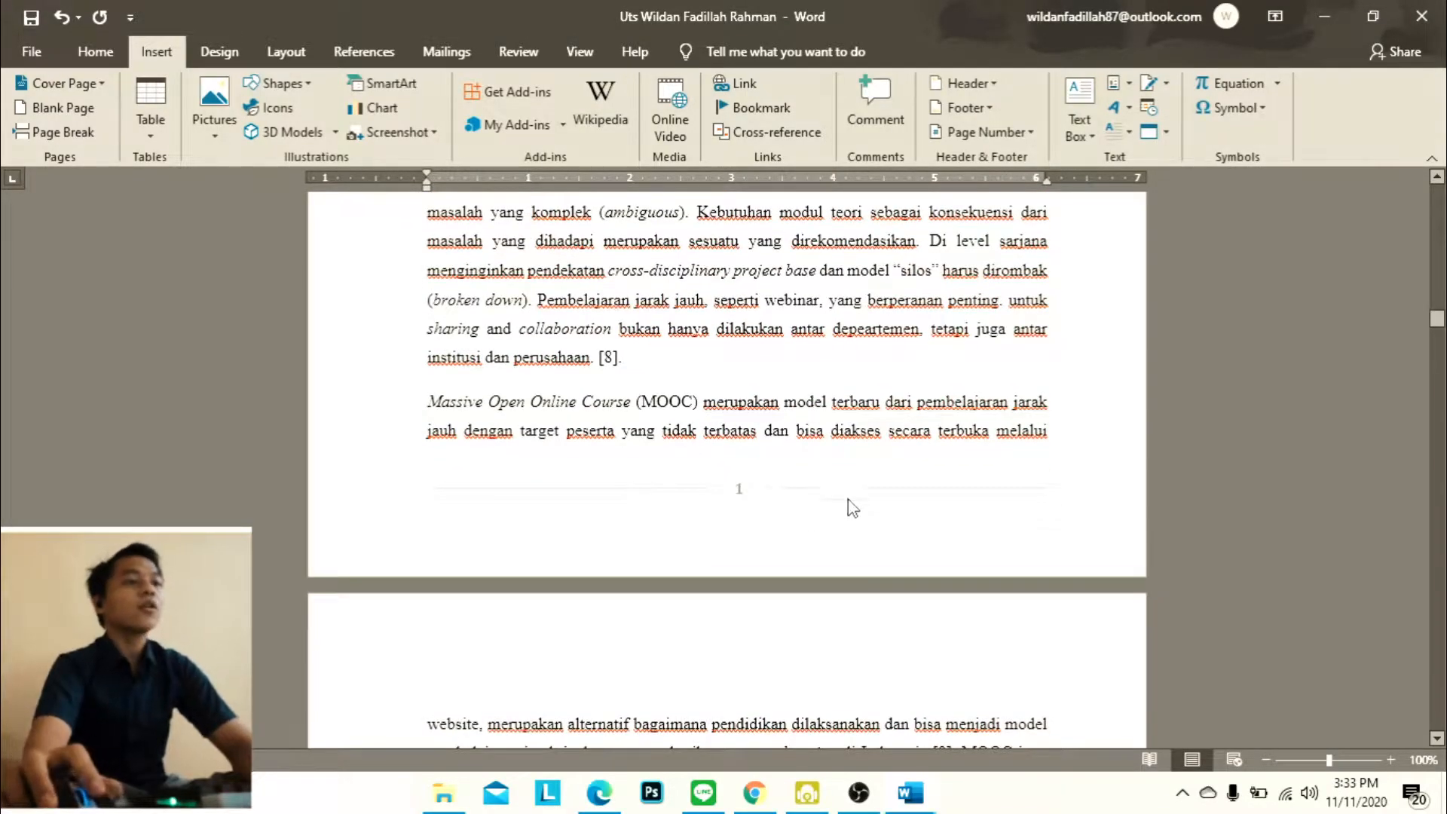
{"action": "scroll", "coordinate": [814, 520], "scroll_direction": "up", "scroll_amount": 10}
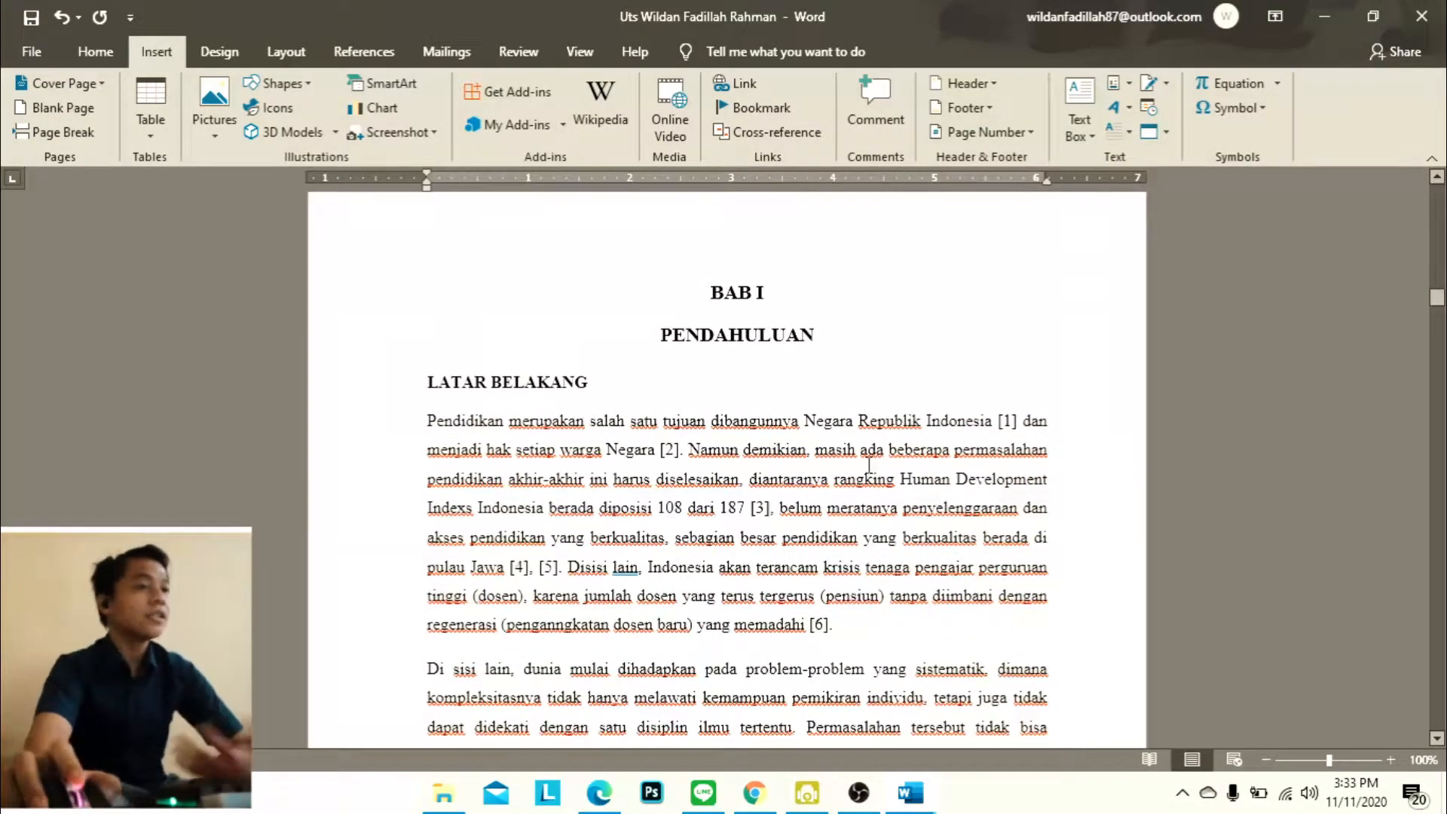
{"action": "scroll", "coordinate": [871, 468], "scroll_direction": "up", "scroll_amount": 3}
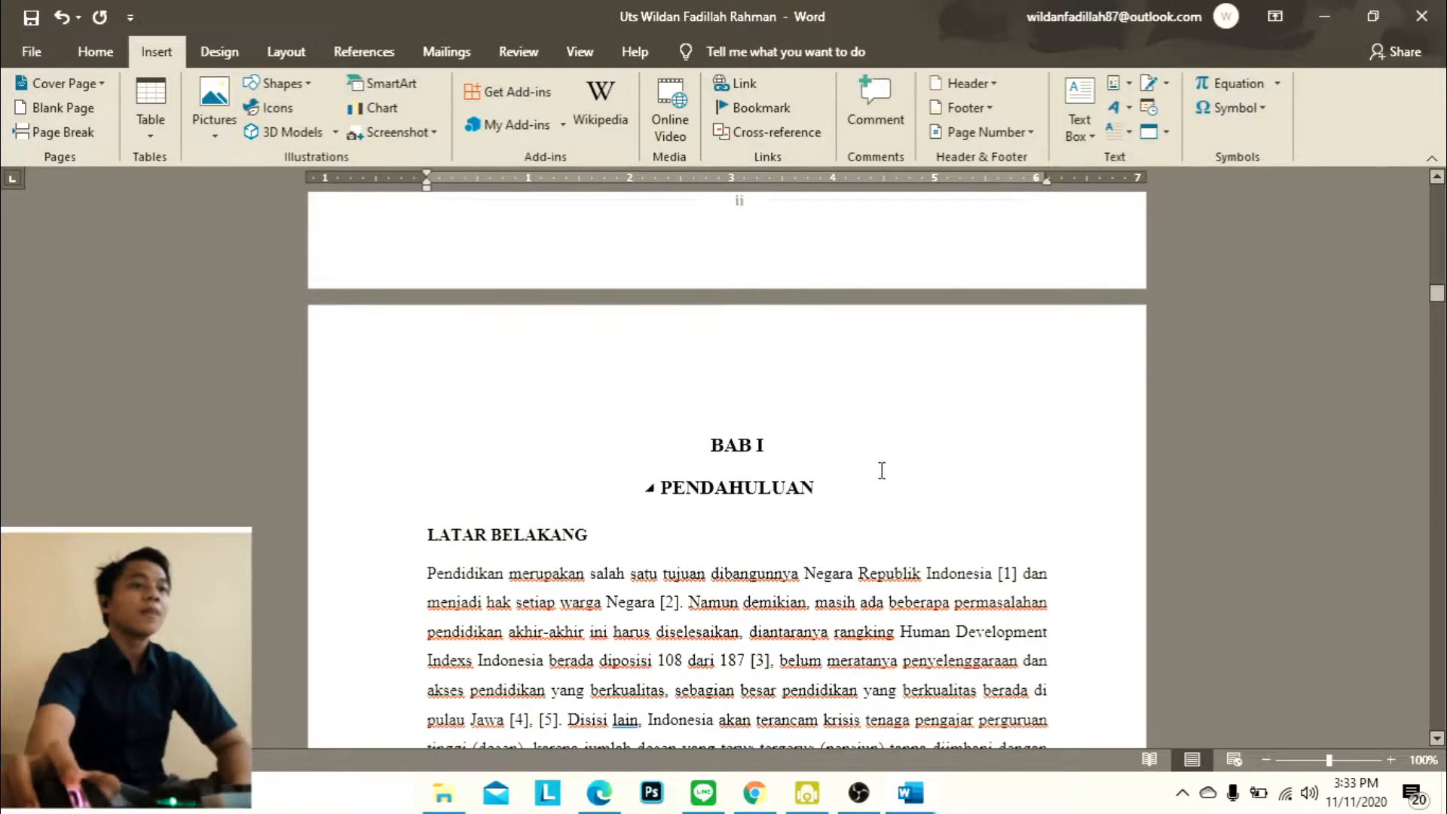
{"action": "scroll", "coordinate": [749, 306], "scroll_direction": "down", "scroll_amount": 10}
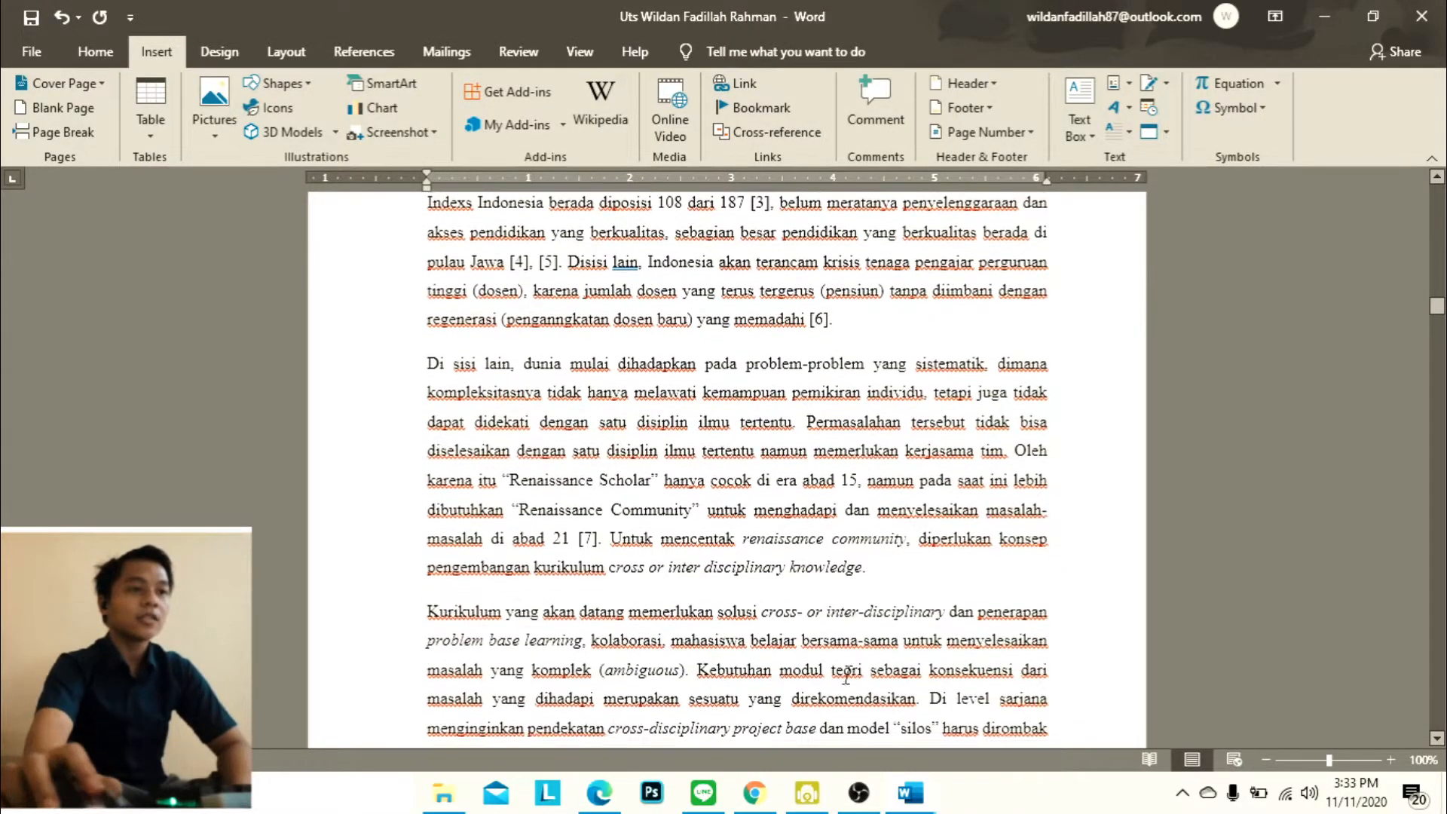
{"action": "scroll", "coordinate": [774, 520], "scroll_direction": "up", "scroll_amount": 20}
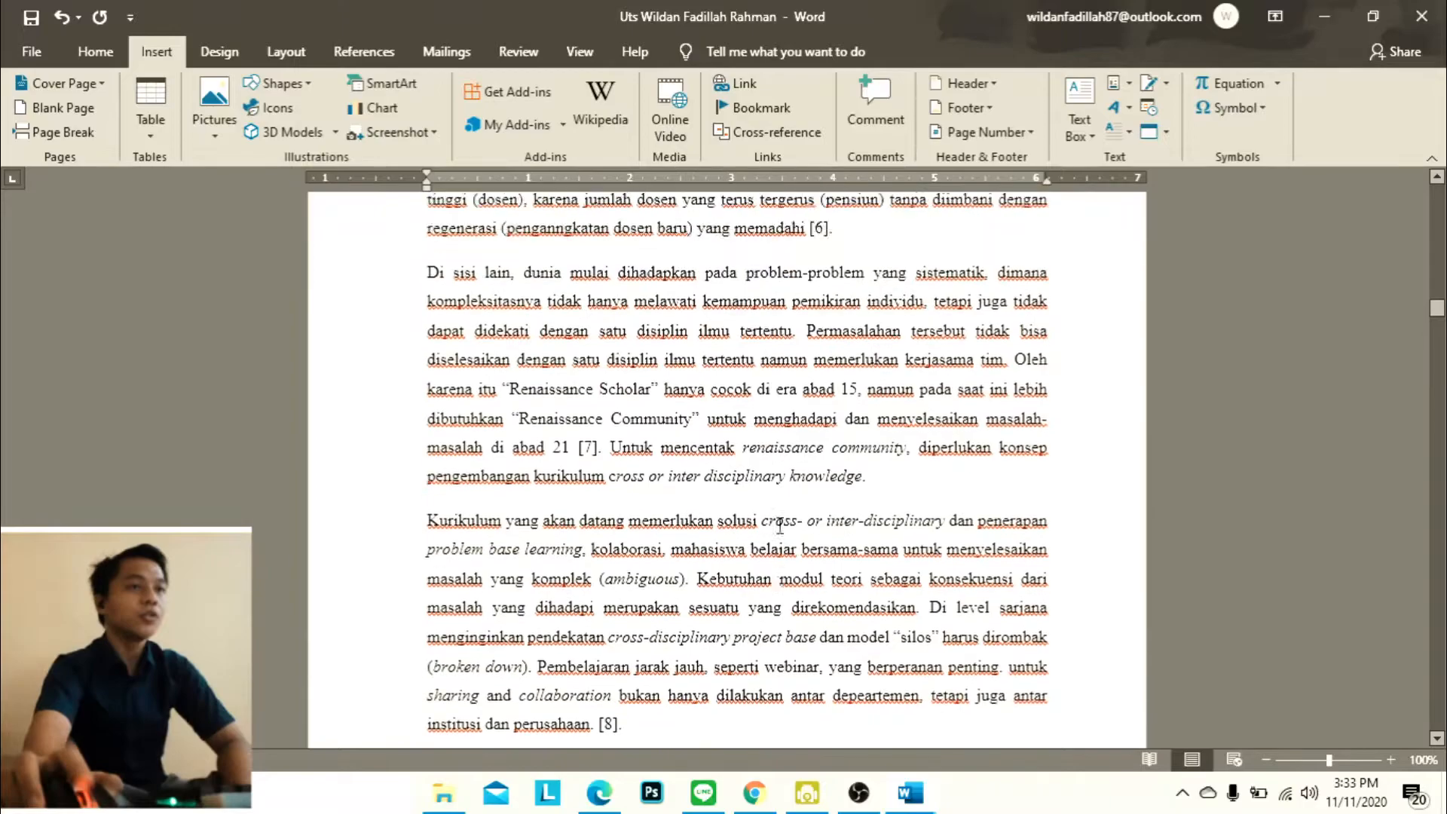
{"action": "scroll", "coordinate": [754, 437], "scroll_direction": "up", "scroll_amount": 15}
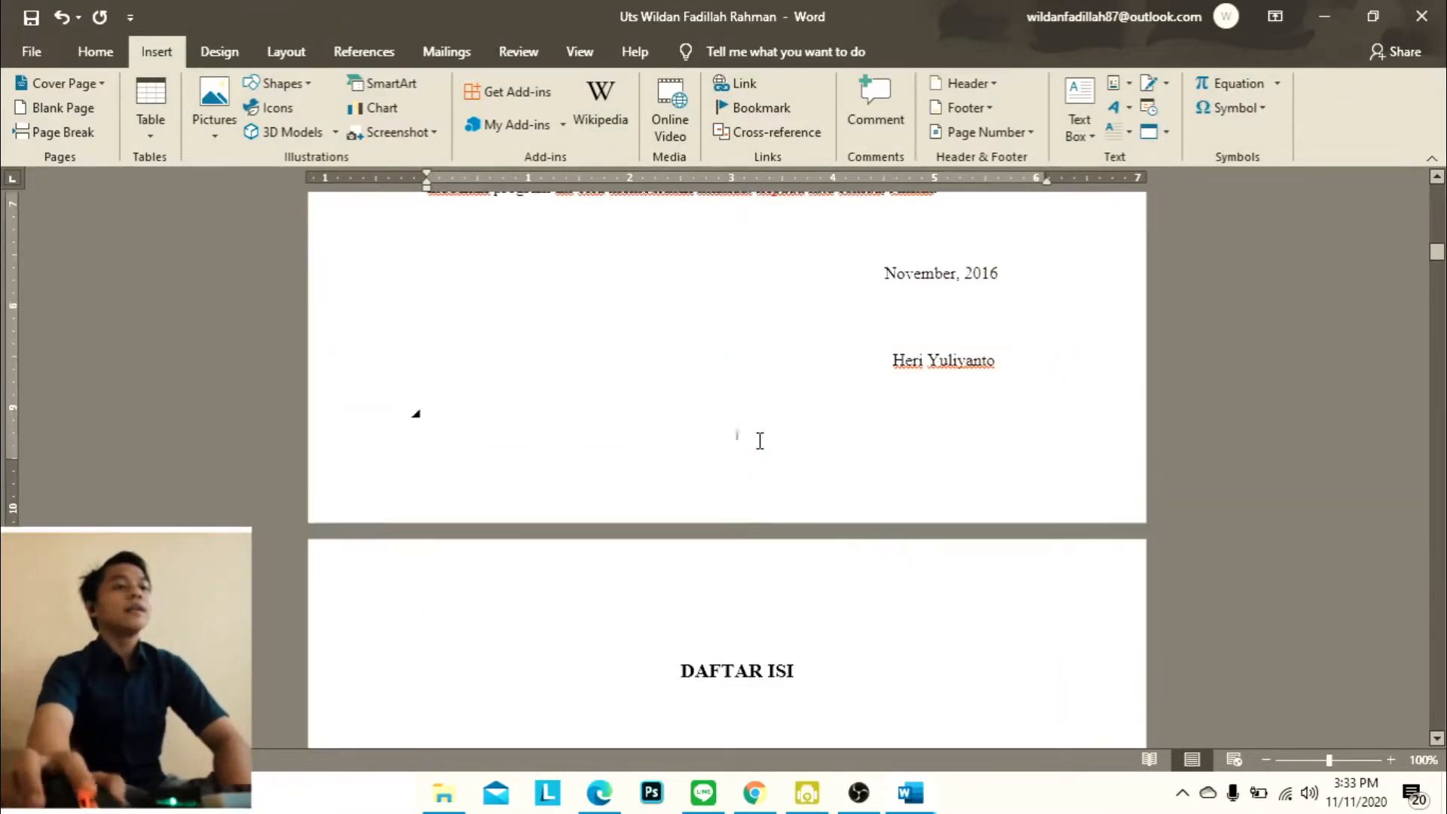
{"action": "scroll", "coordinate": [744, 416], "scroll_direction": "up", "scroll_amount": 8}
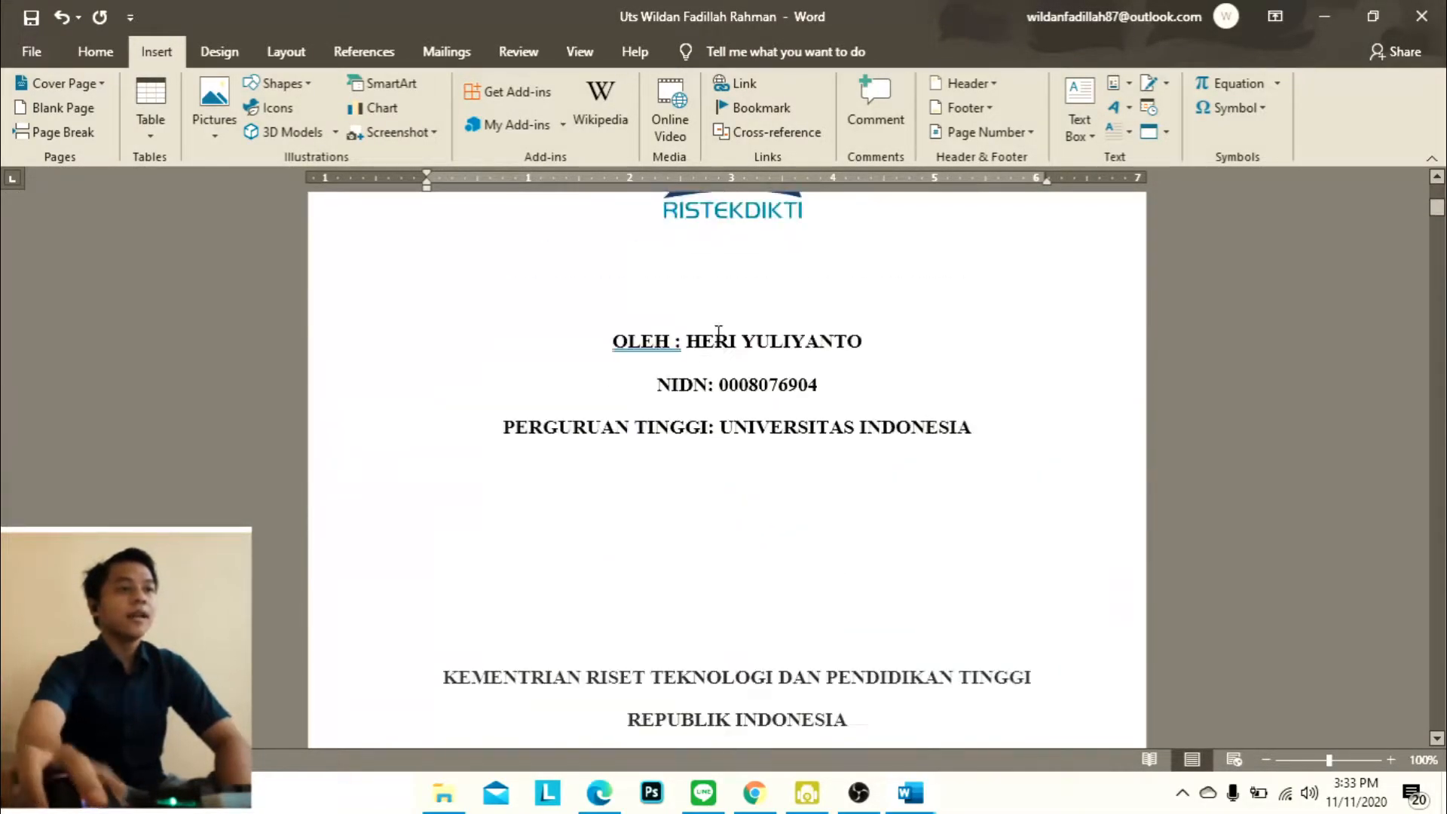
{"action": "scroll", "coordinate": [725, 400], "scroll_direction": "down", "scroll_amount": 15}
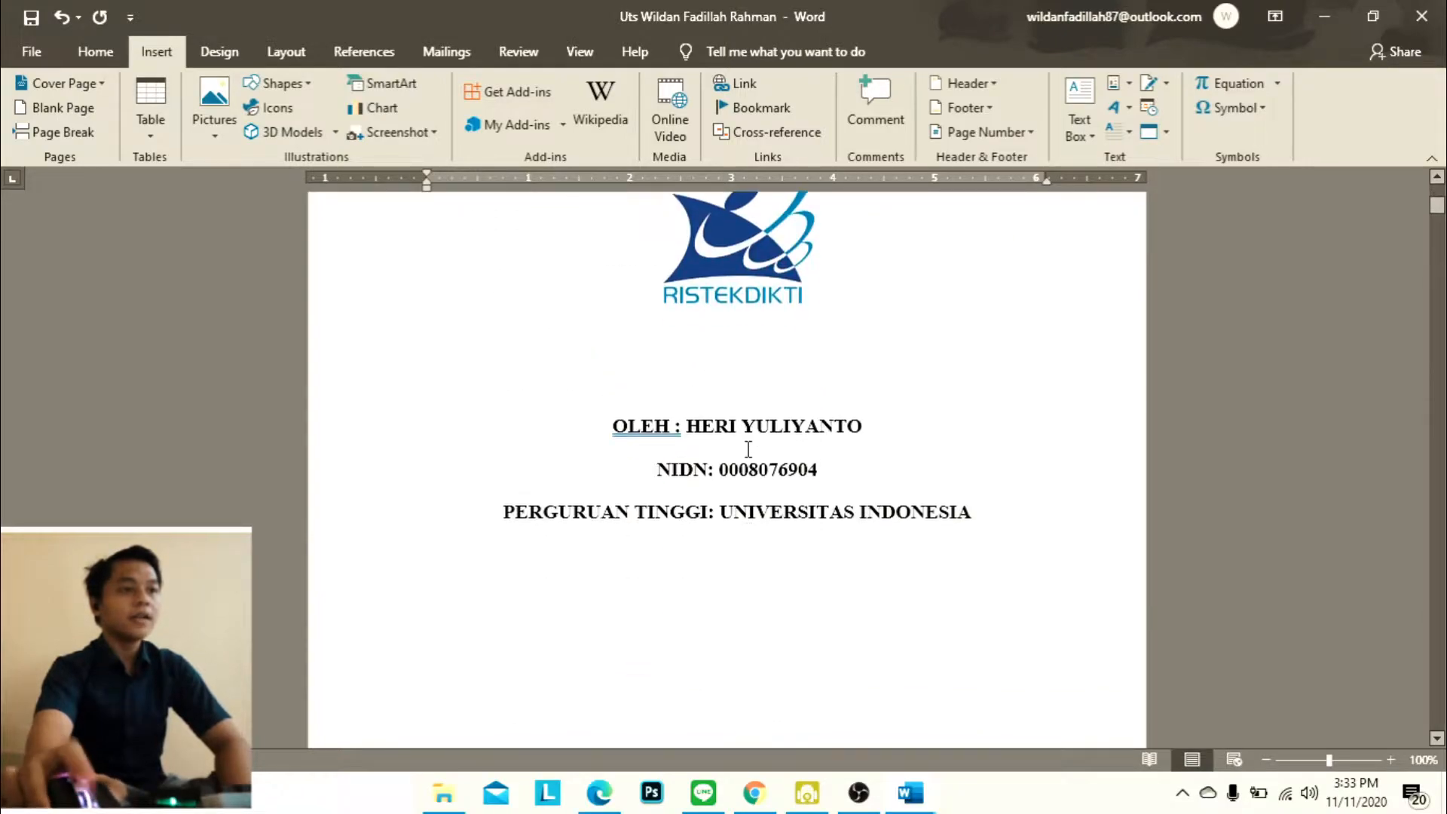
{"action": "scroll", "coordinate": [664, 433], "scroll_direction": "down", "scroll_amount": 12}
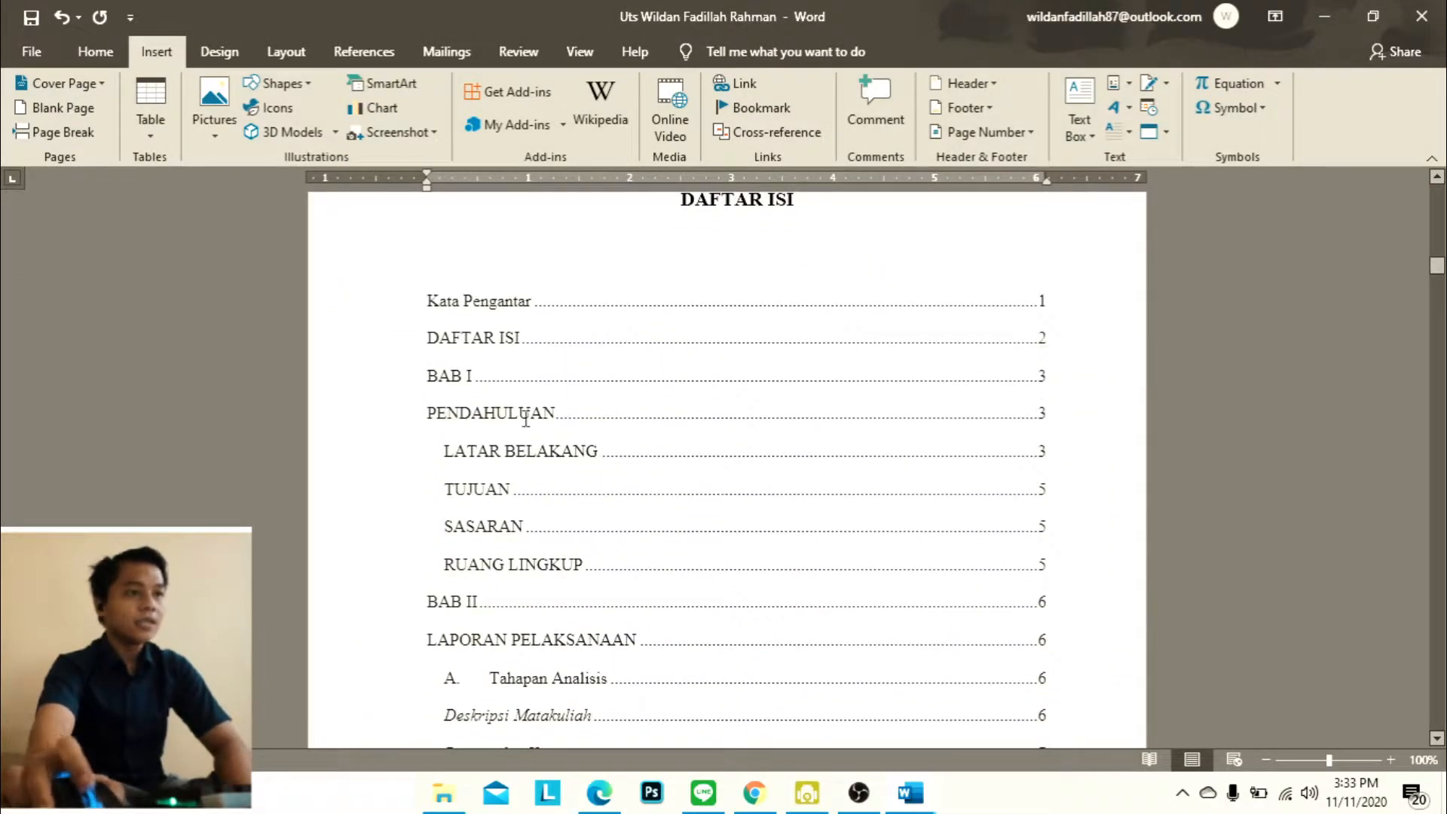
Delete the BAB I heading line above PENDAHULUAN
{"action": "scroll", "coordinate": [817, 411], "scroll_direction": "down", "scroll_amount": 10}
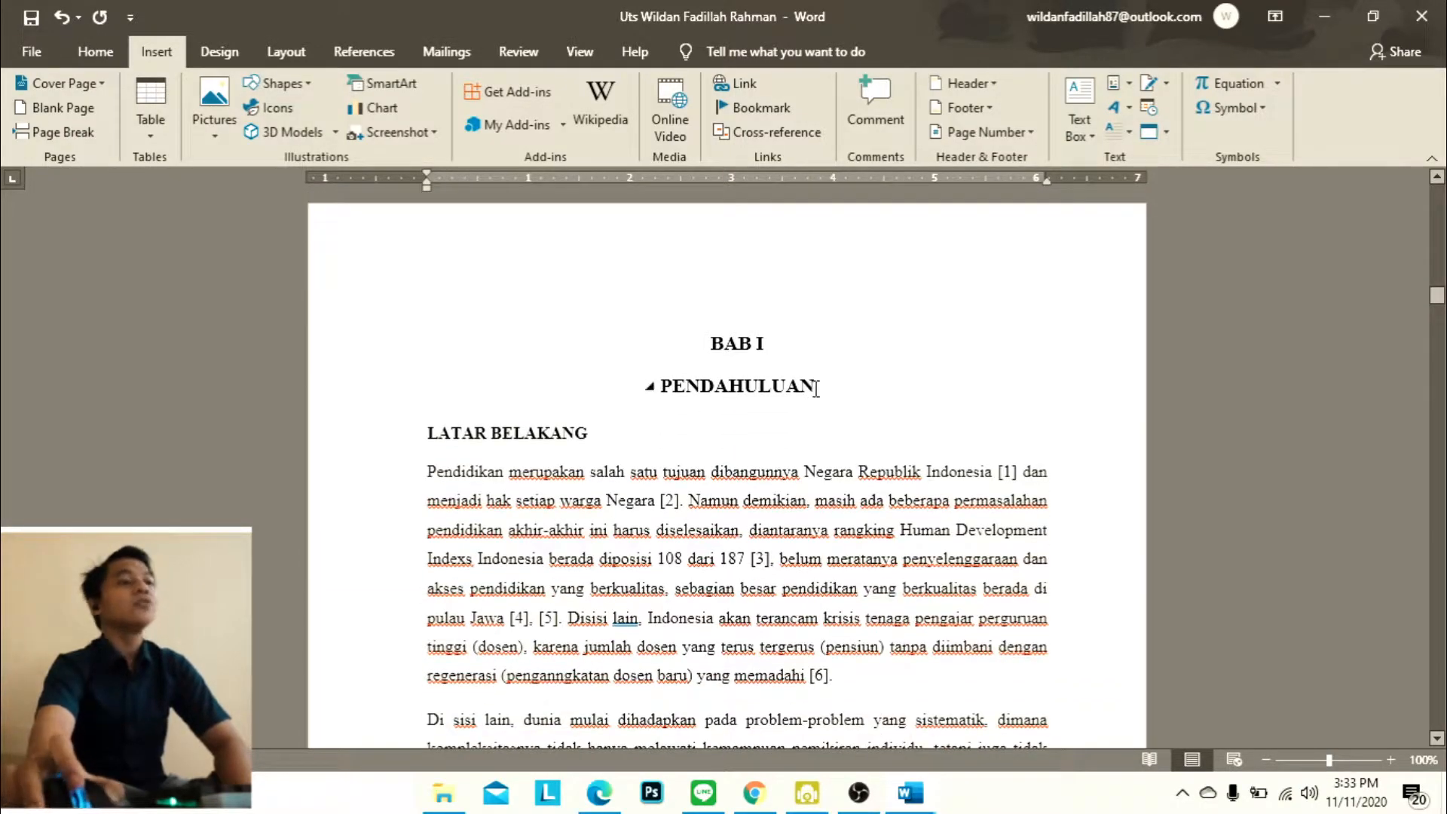
{"action": "left_click", "coordinate": [782, 341]}
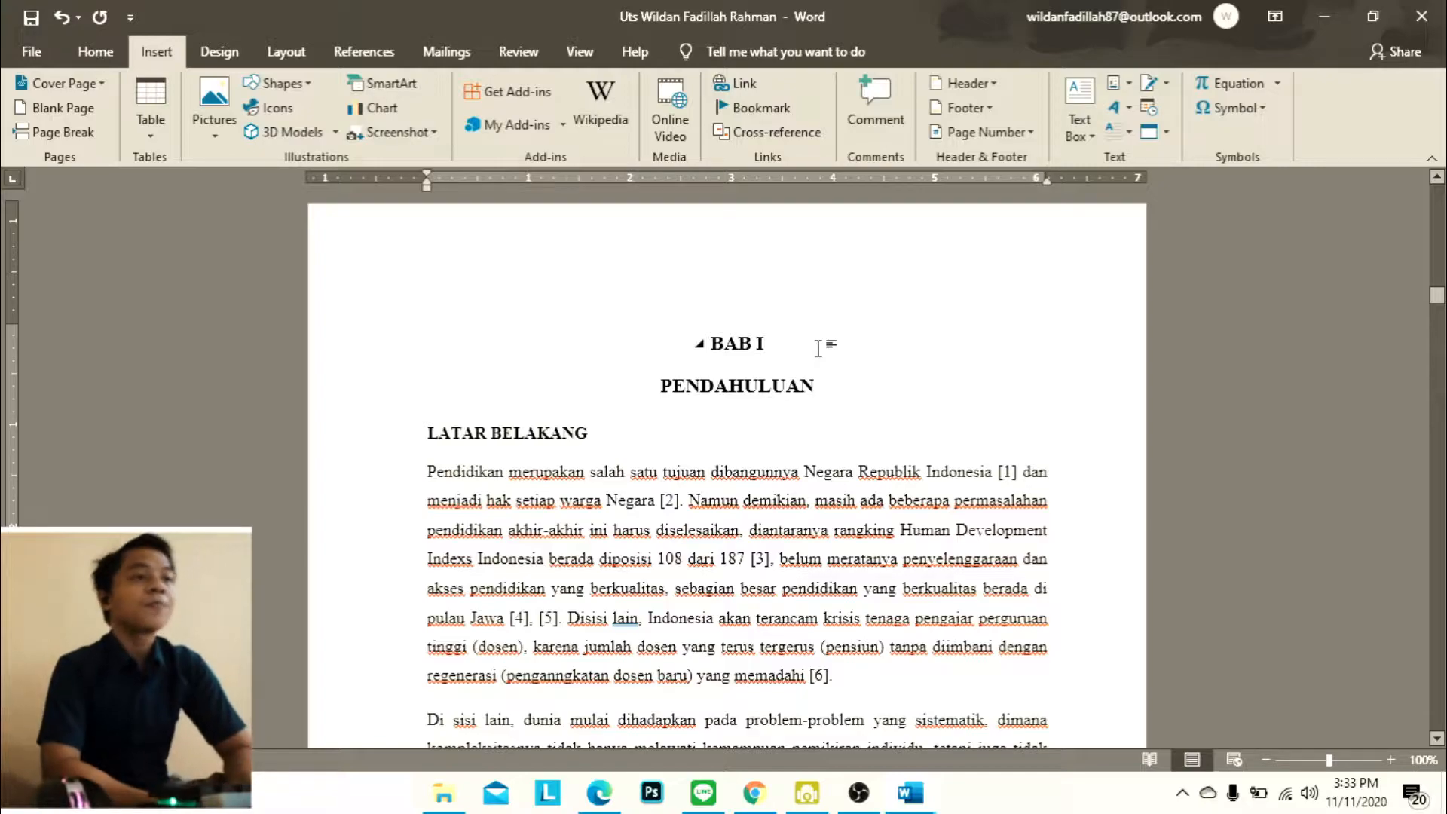
{"action": "left_click_drag", "start_coordinate": [793, 349], "coordinate": [669, 332]}
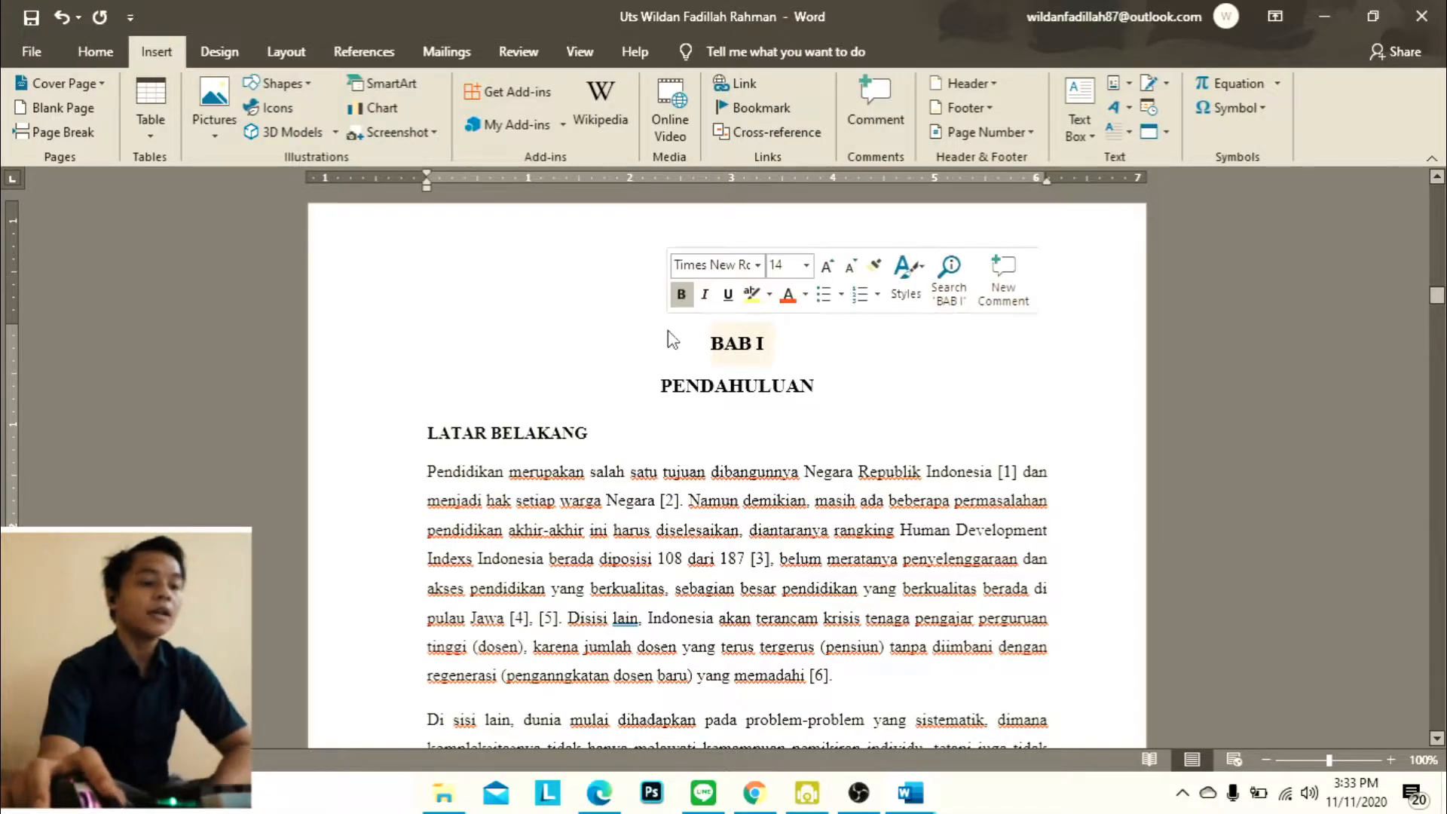
{"action": "key", "text": "BackSpace"}
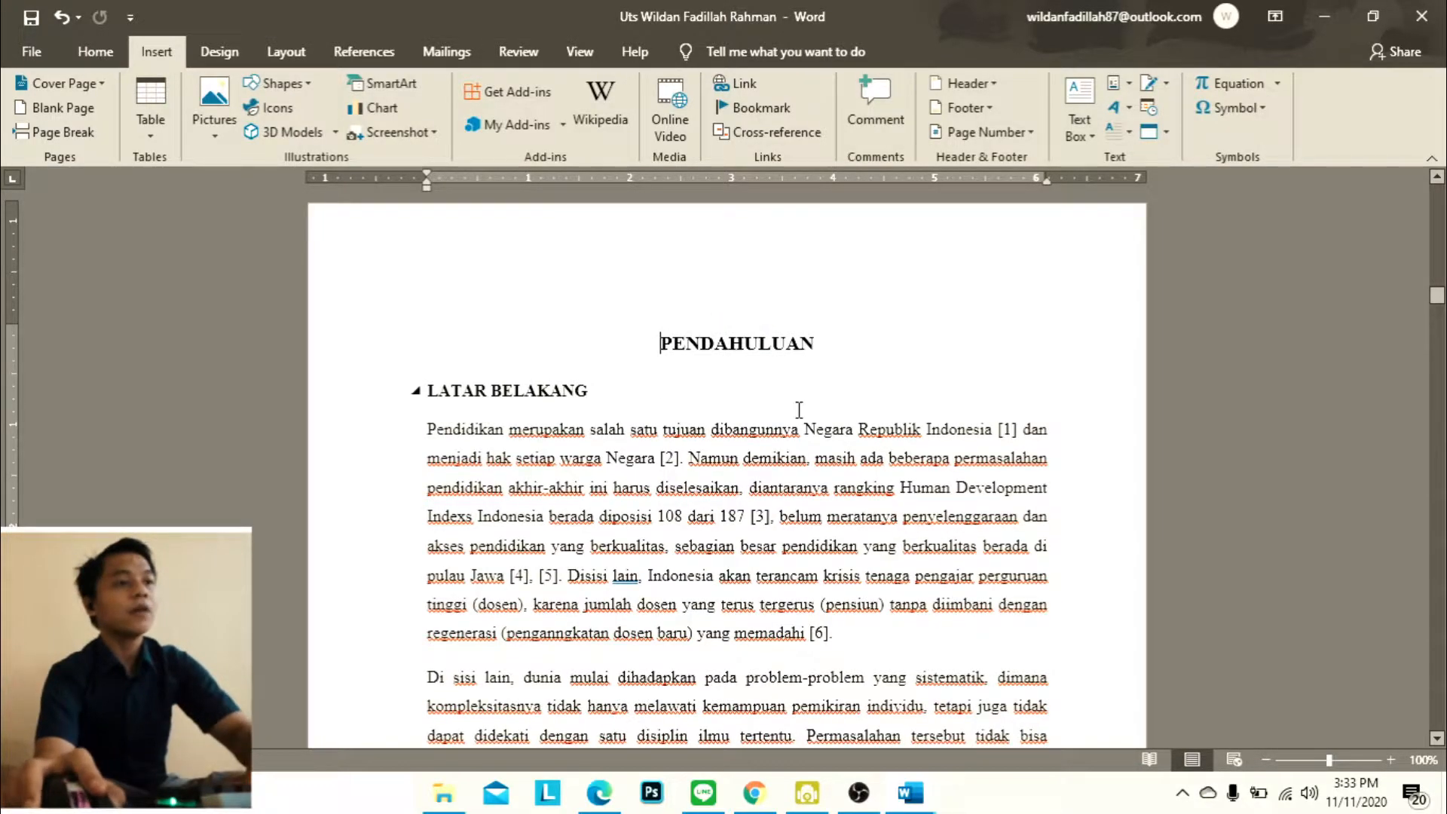
Apply the multilevel list linked to headings (1 Heading 1, 1.1 Heading 2, 1.1.1 Heading 3) to the PENDAHULUAN heading
{"action": "left_click", "coordinate": [82, 45]}
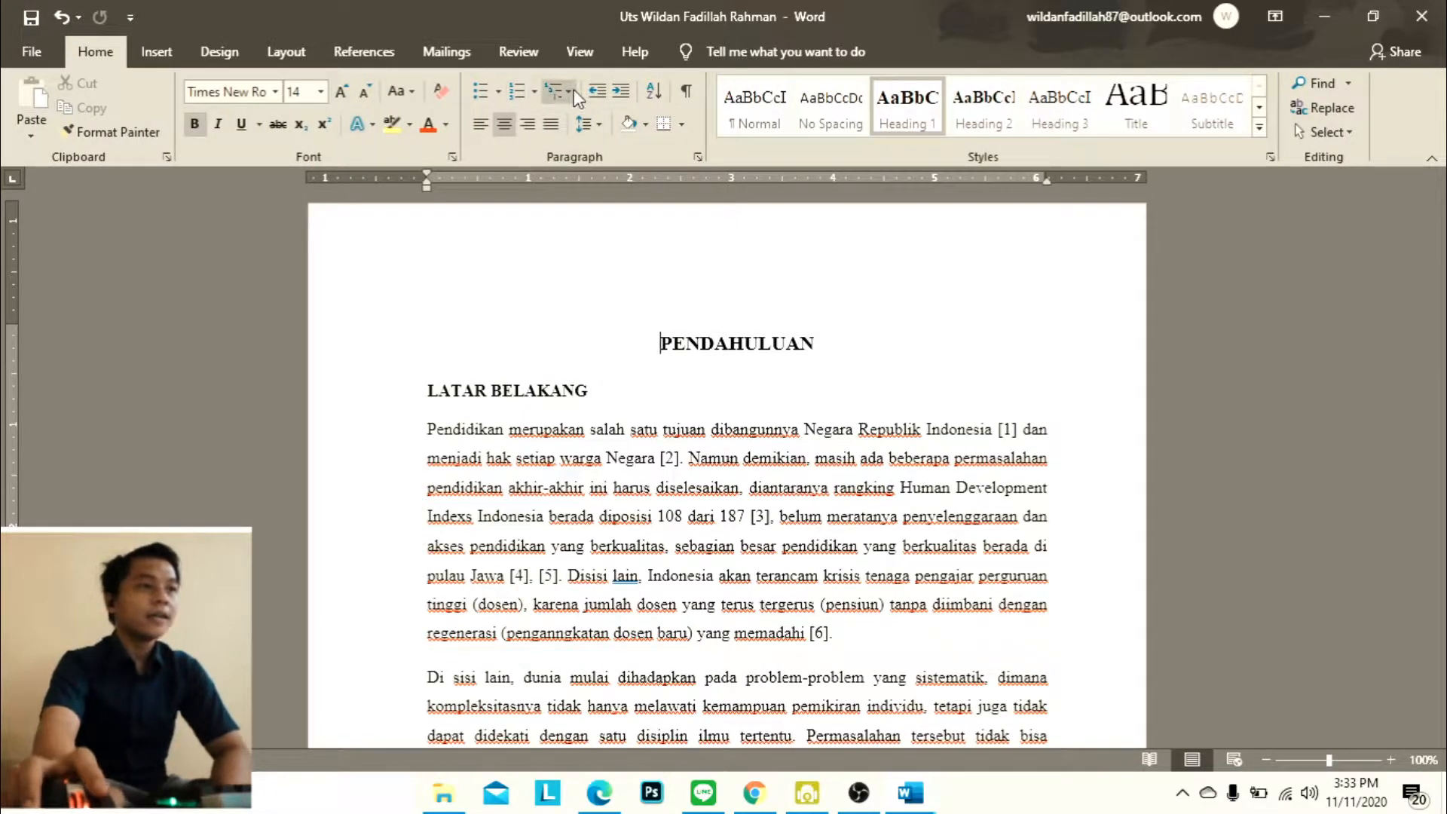
{"action": "left_click", "coordinate": [570, 91]}
{"action": "mouse_move", "coordinate": [799, 405]}
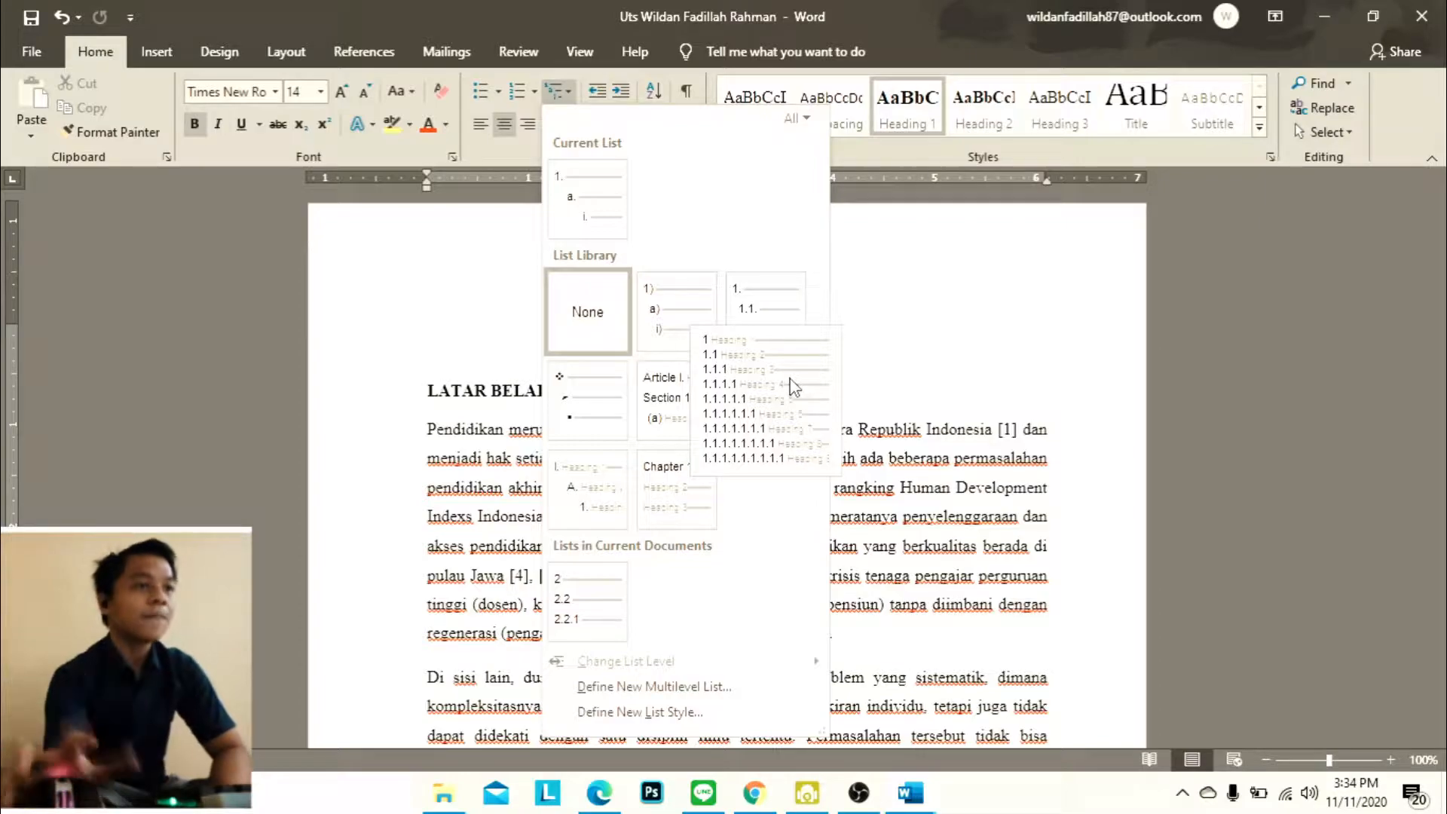
{"action": "left_click", "coordinate": [790, 378]}
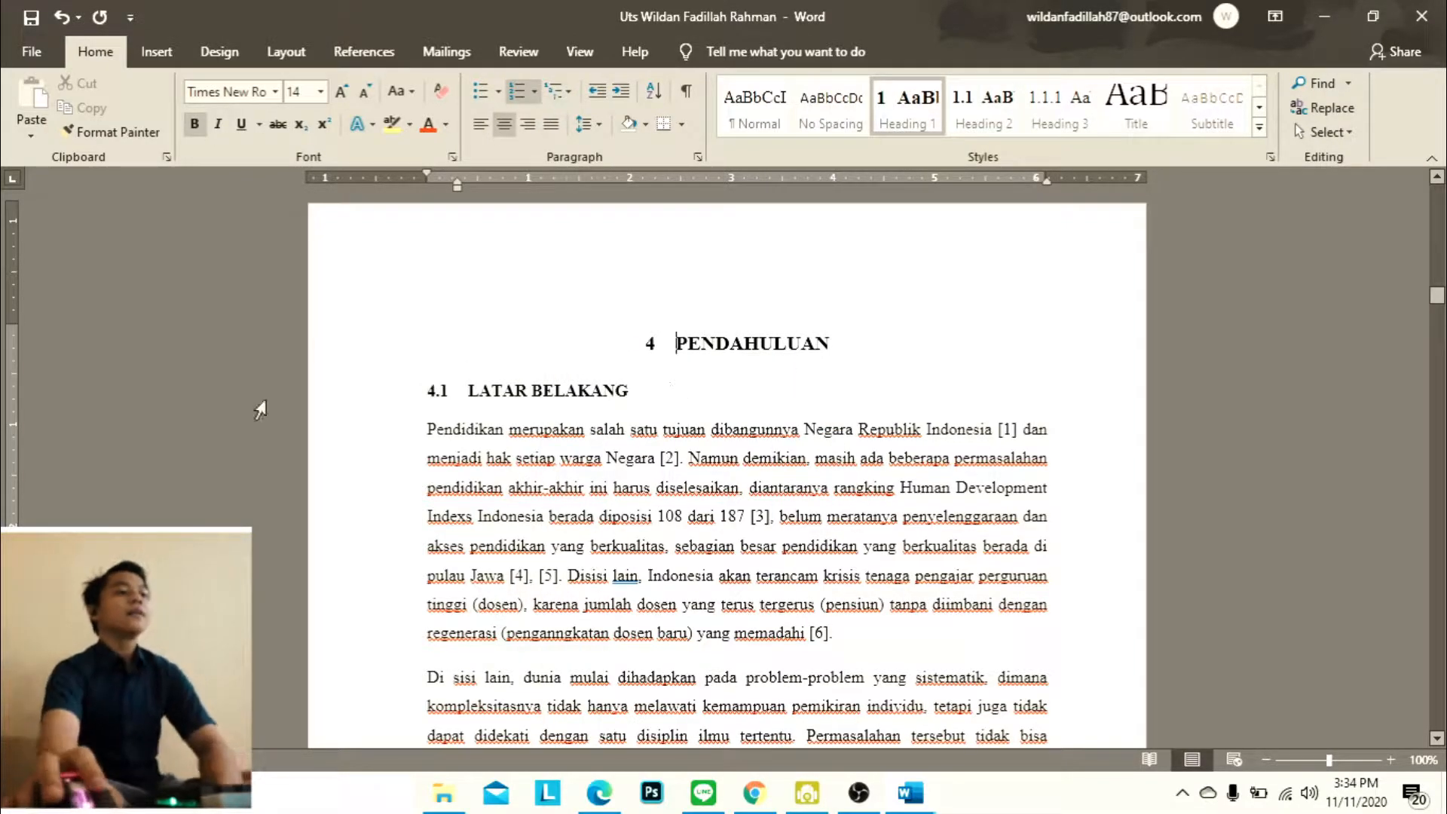
Remove the automatic number from the Kata Pengantar heading and keep the heading centred
{"action": "scroll", "coordinate": [626, 426], "scroll_direction": "up", "scroll_amount": 15}
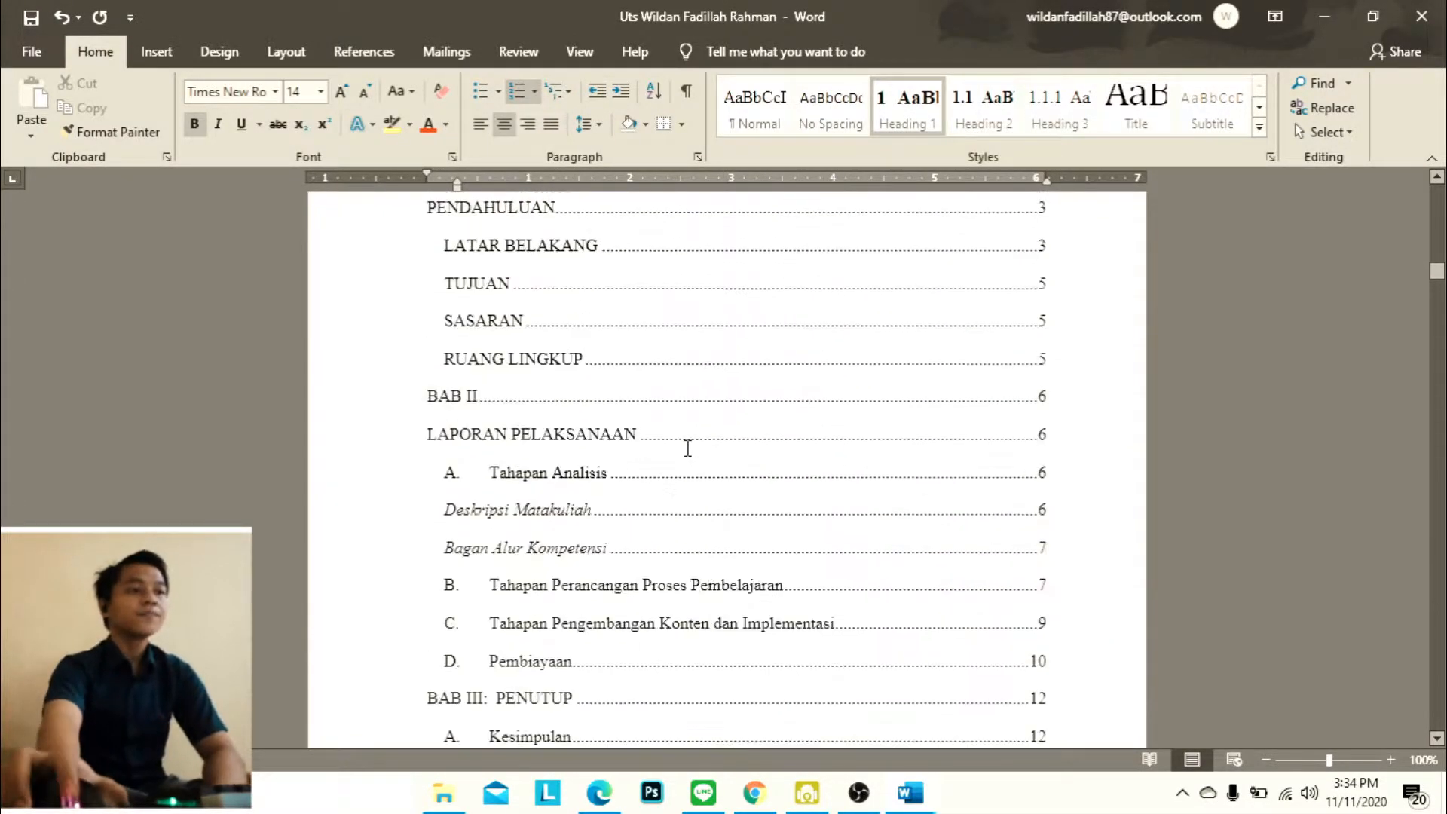
{"action": "scroll", "coordinate": [699, 452], "scroll_direction": "down", "scroll_amount": 15}
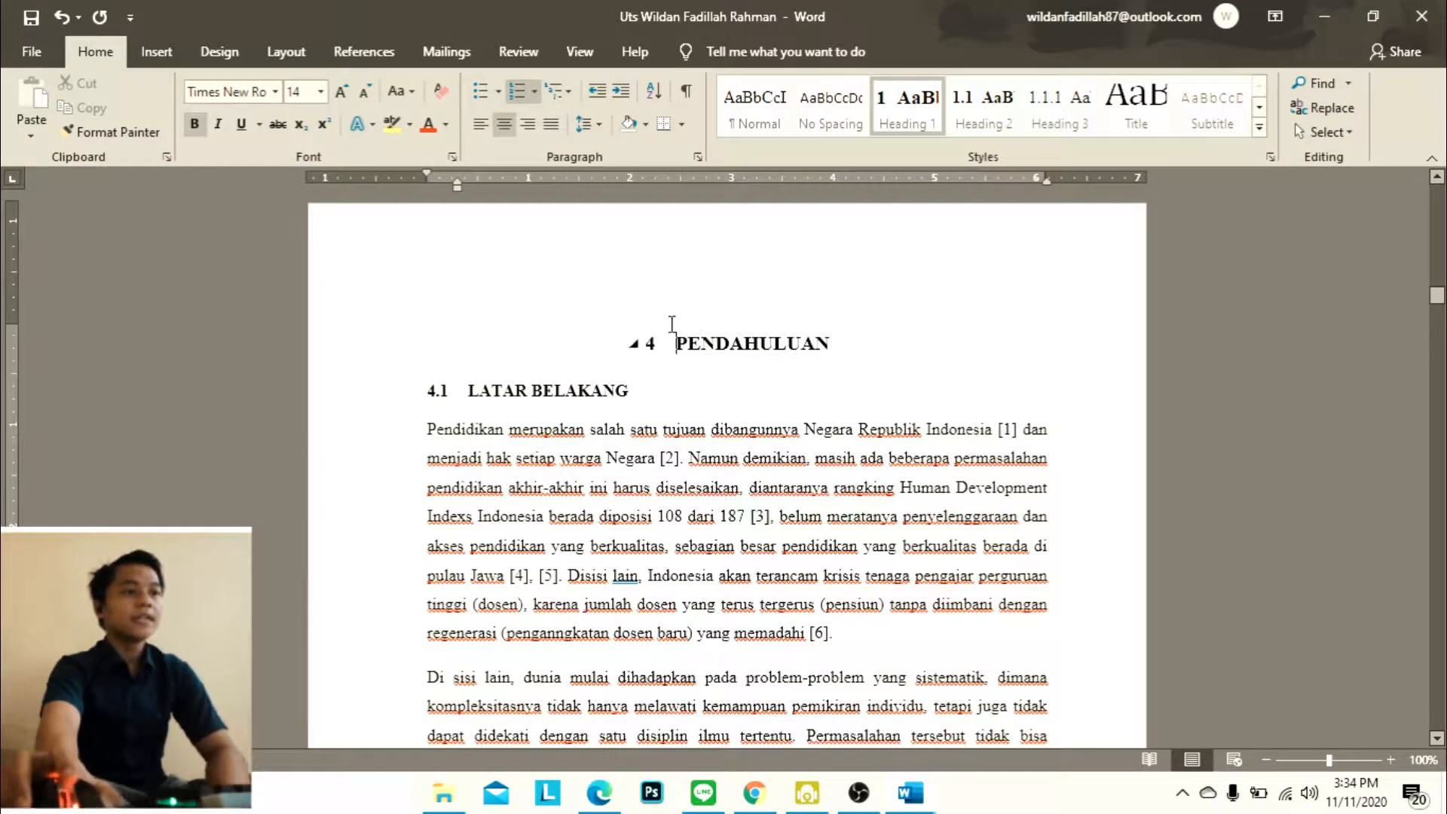
{"action": "scroll", "coordinate": [698, 369], "scroll_direction": "up", "scroll_amount": 15}
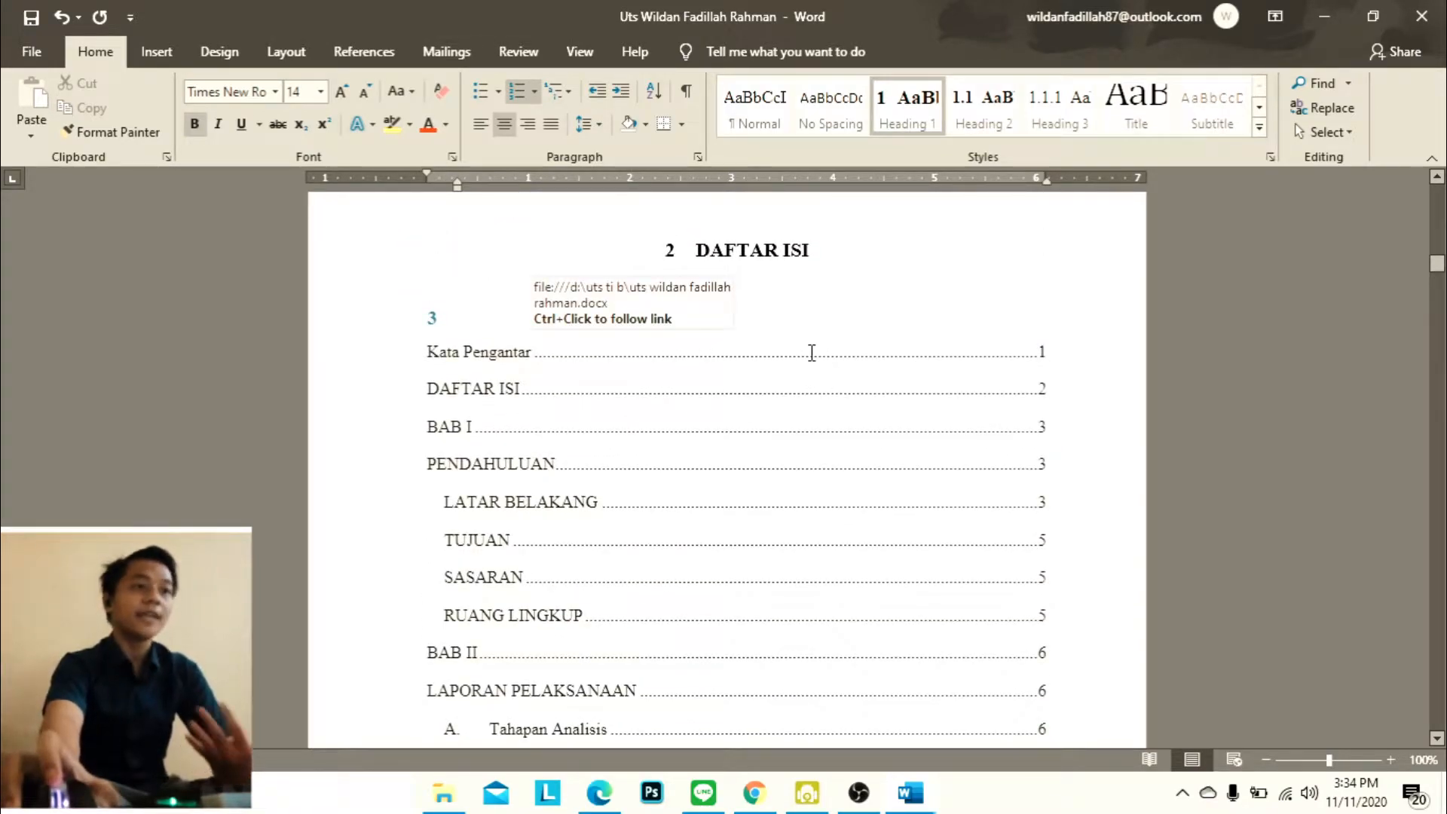
{"action": "scroll", "coordinate": [812, 352], "scroll_direction": "up", "scroll_amount": 12}
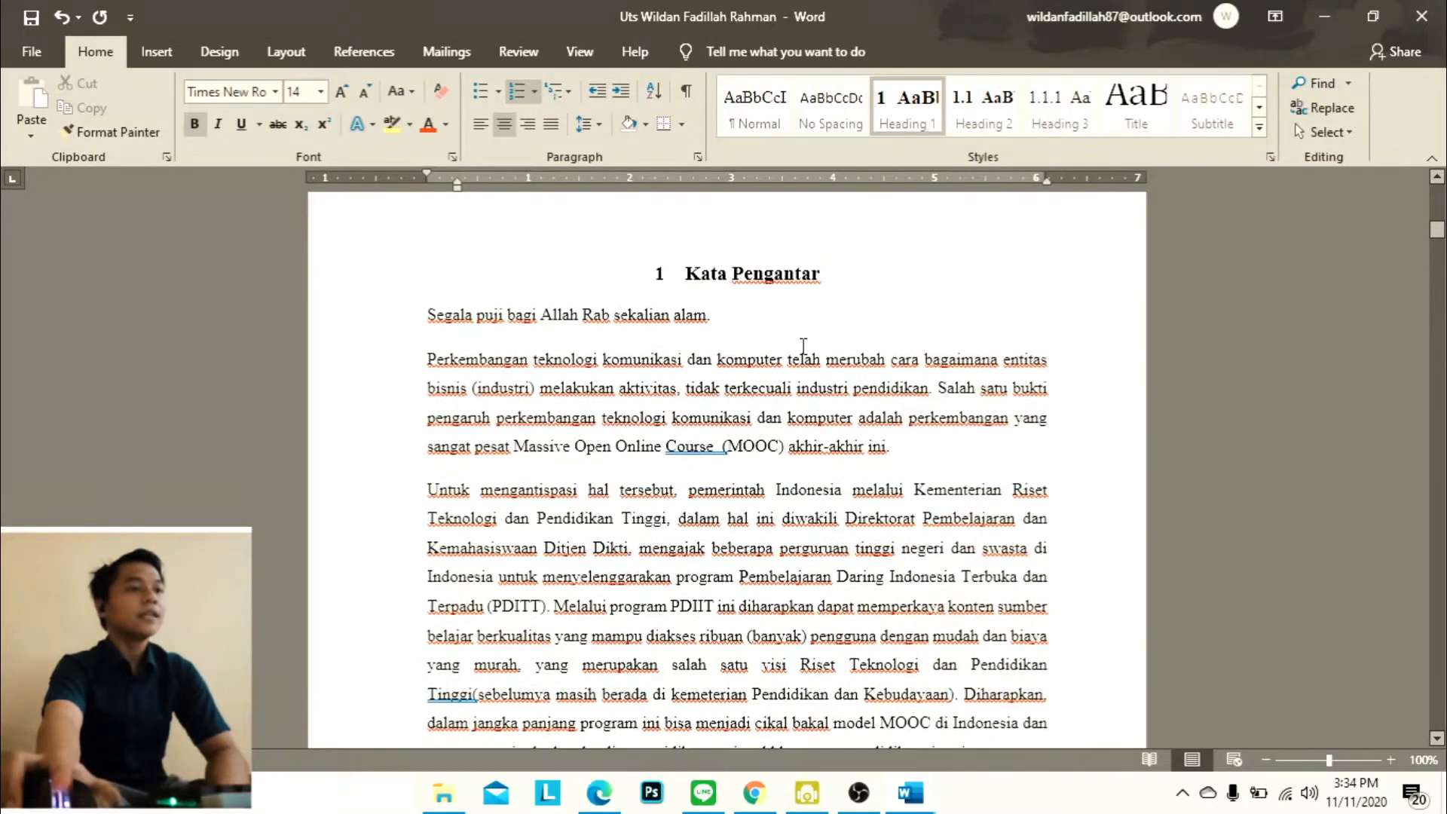
{"action": "left_click", "coordinate": [688, 279]}
{"action": "key", "text": "BackSpace"}
{"action": "key", "text": "ctrl+e"}
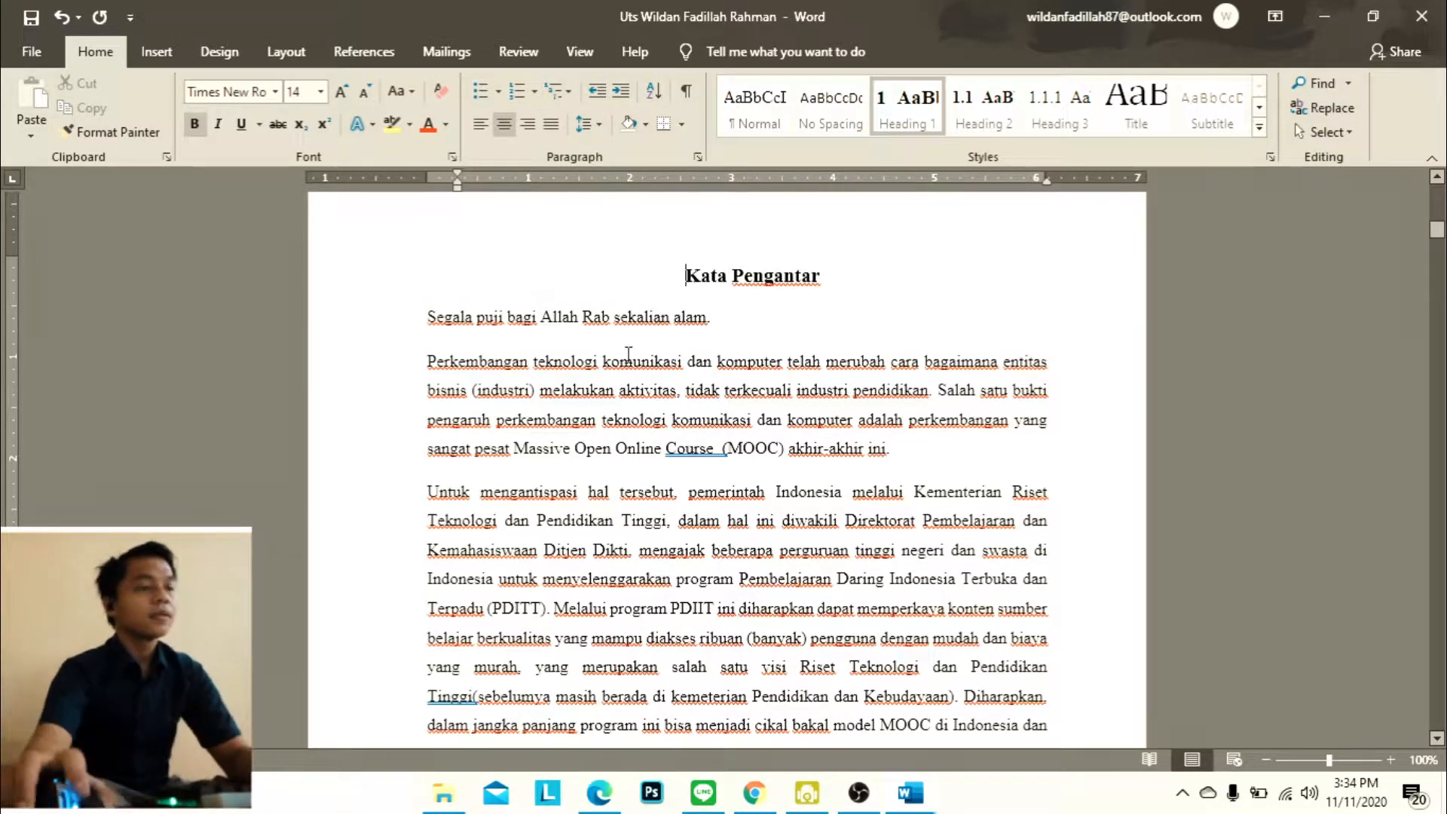
Remove the automatic numbers from the centred DAFTAR ISI heading and the empty line at the start of the table of contents
{"action": "scroll", "coordinate": [686, 501], "scroll_direction": "down", "scroll_amount": 12}
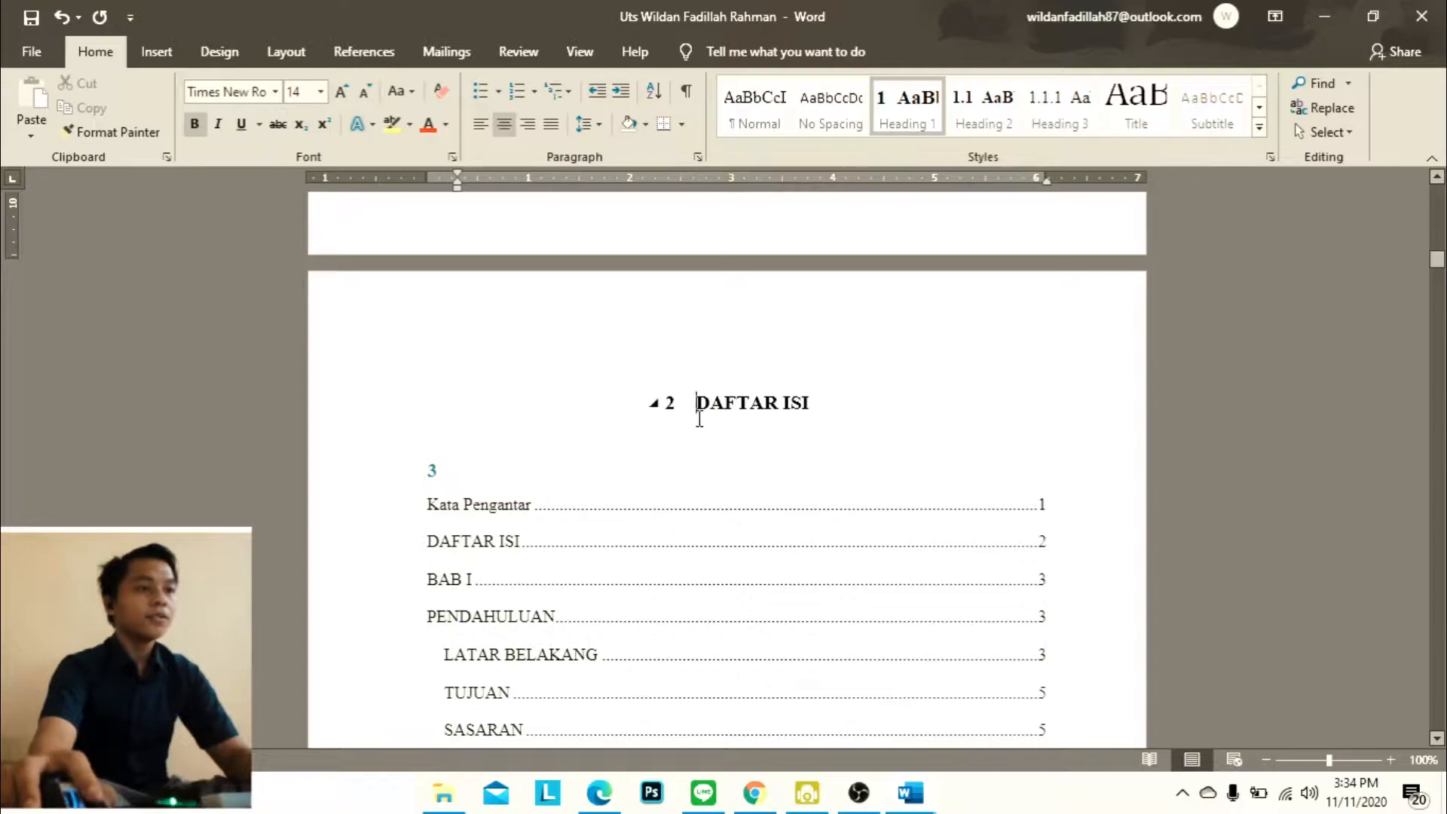
{"action": "left_click", "coordinate": [700, 419]}
{"action": "key", "text": "BackSpace"}
{"action": "key", "text": "ctrl+e"}
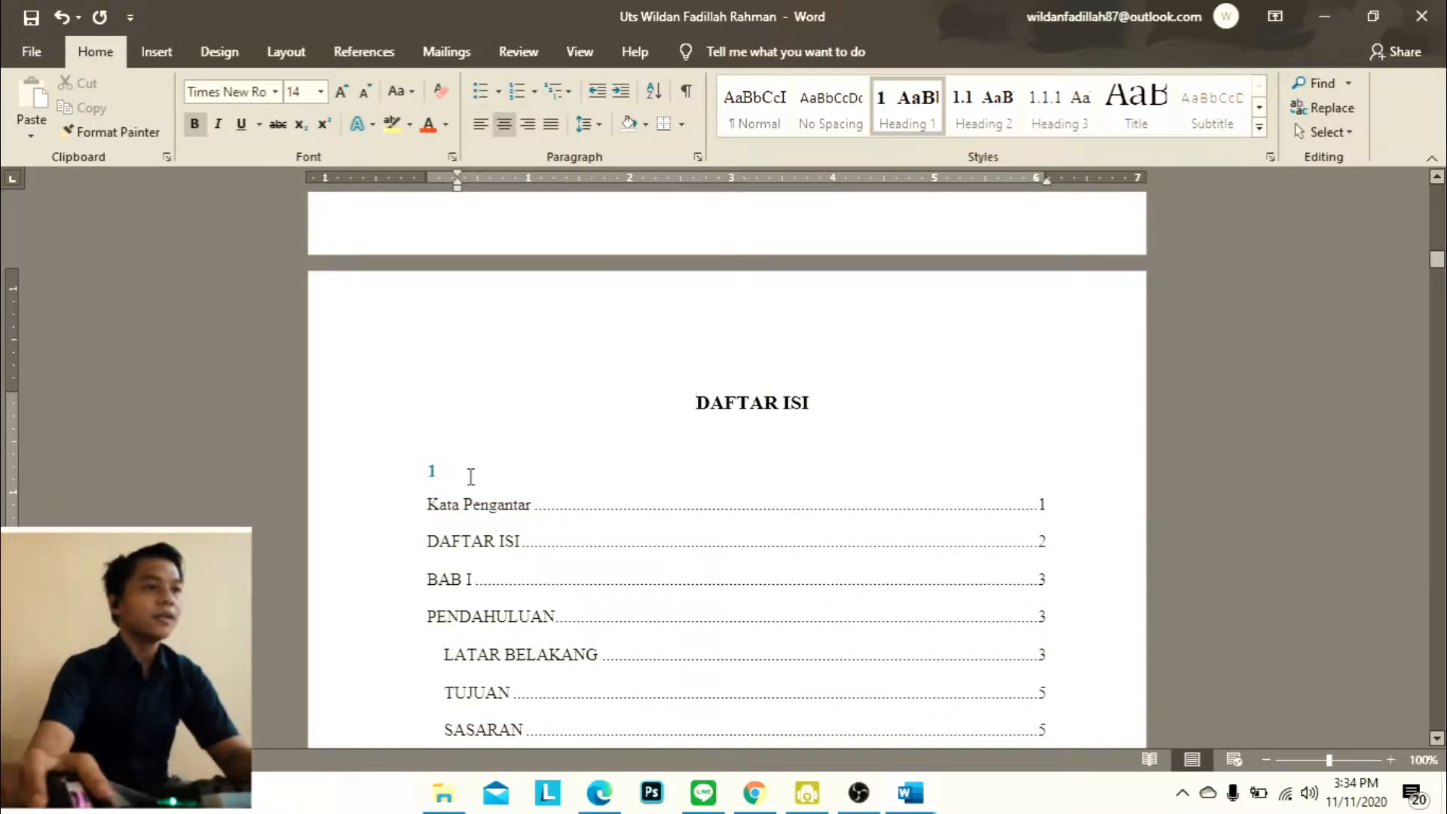
{"action": "left_click", "coordinate": [473, 475]}
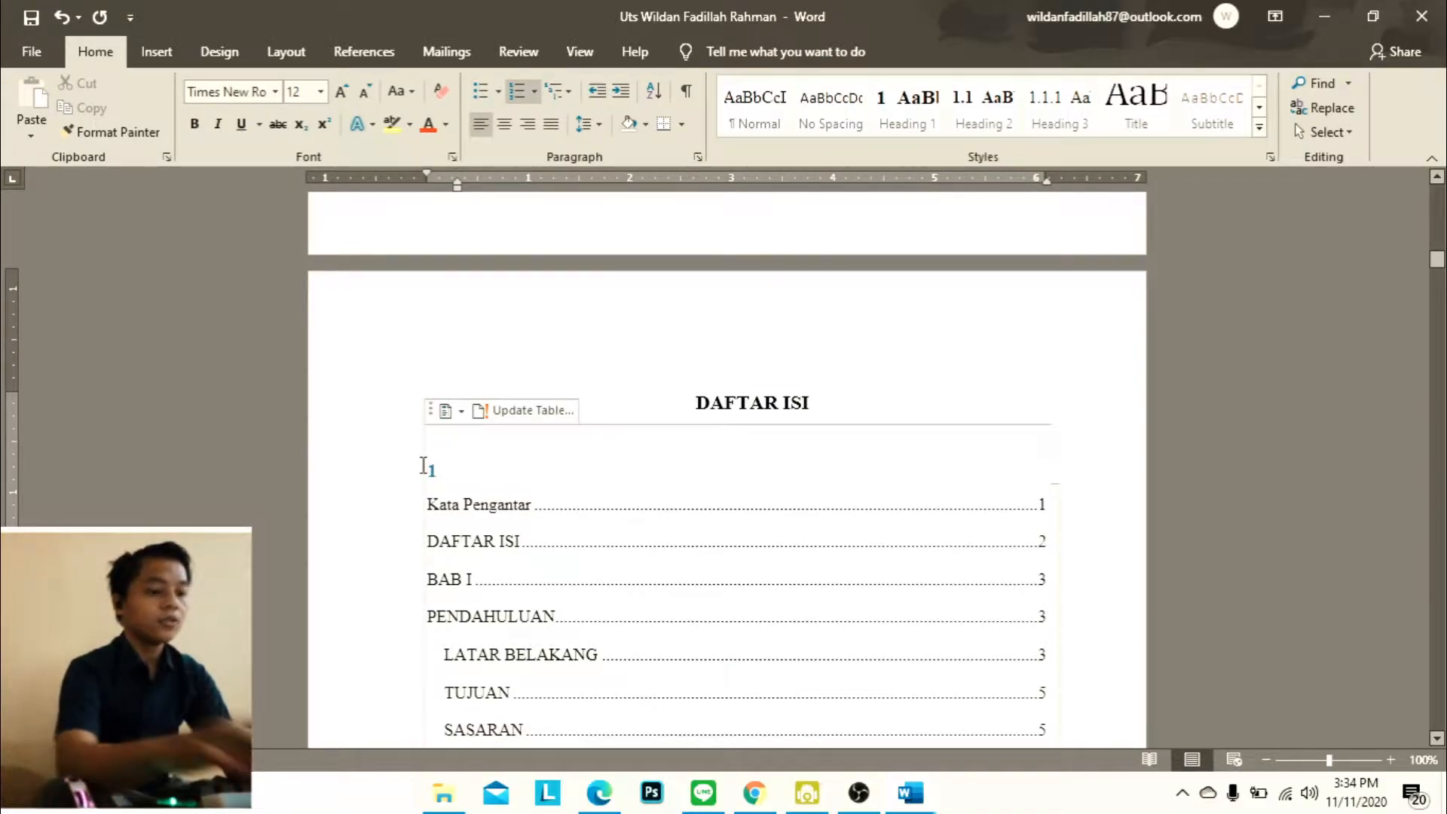
Update the entire table of contents to include the new heading numbers and page numbers
{"action": "scroll", "coordinate": [625, 456], "scroll_direction": "down", "scroll_amount": 15}
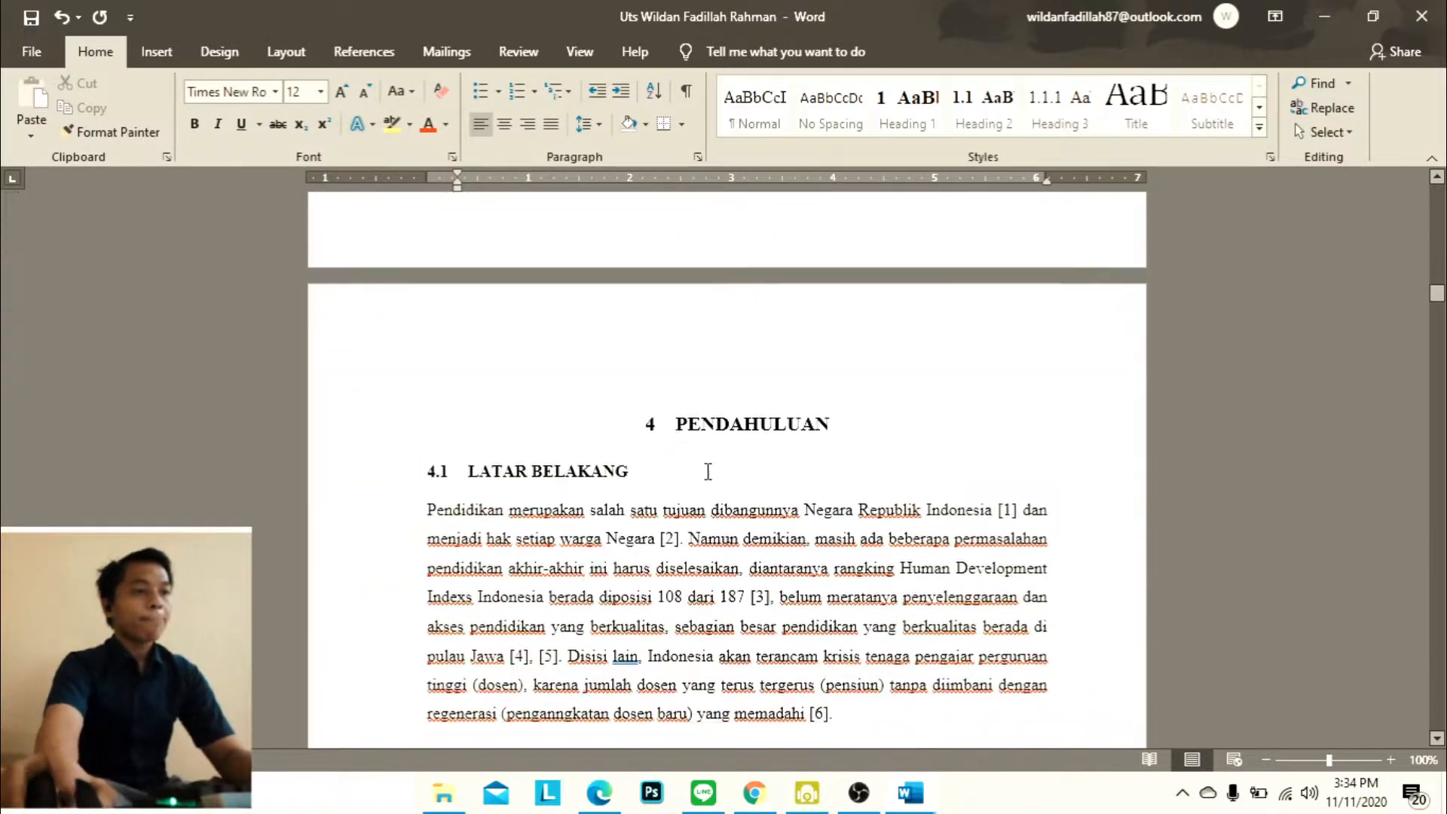
{"action": "left_click", "coordinate": [698, 244]}
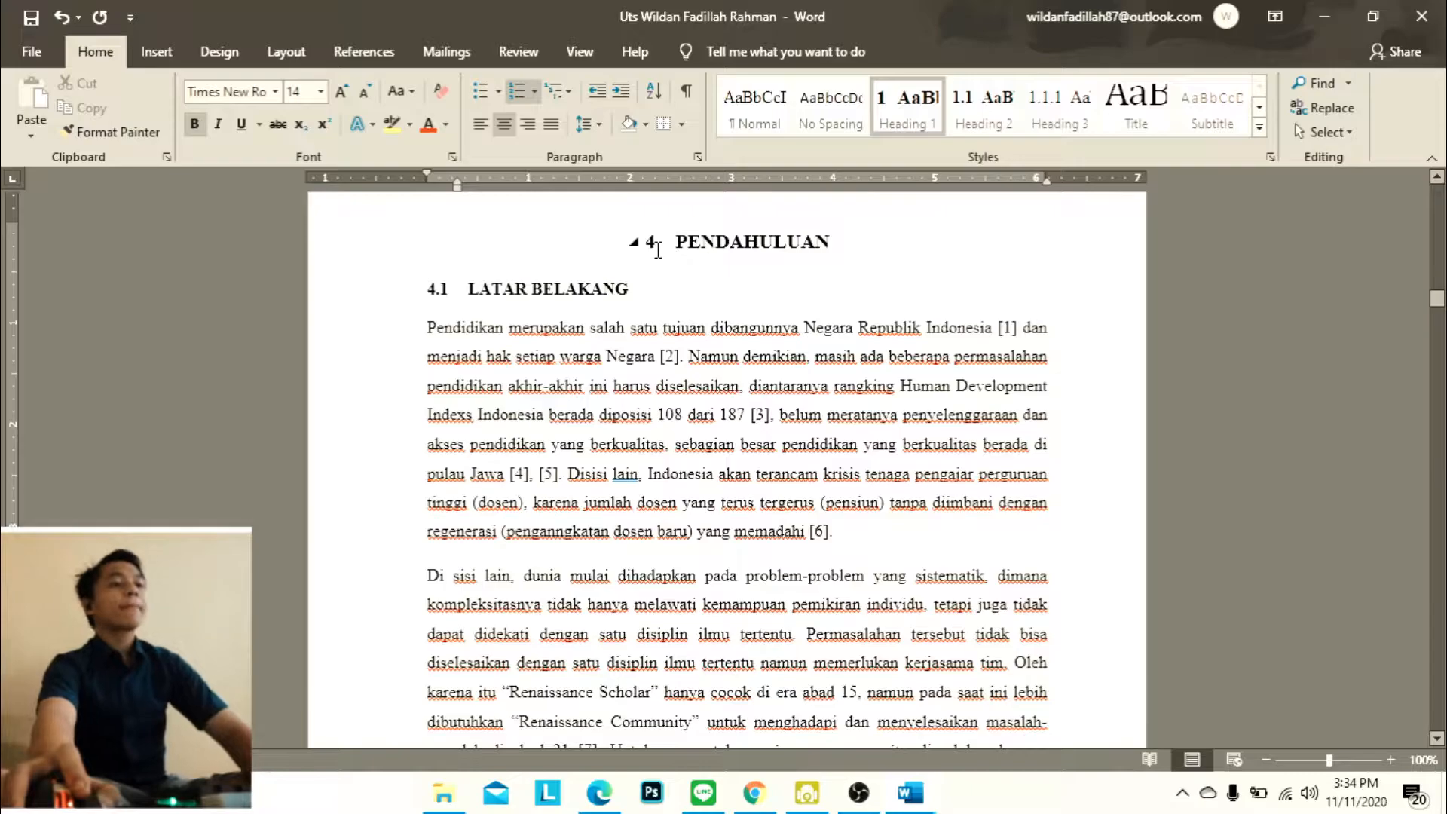
{"action": "scroll", "coordinate": [657, 249], "scroll_direction": "down", "scroll_amount": 10}
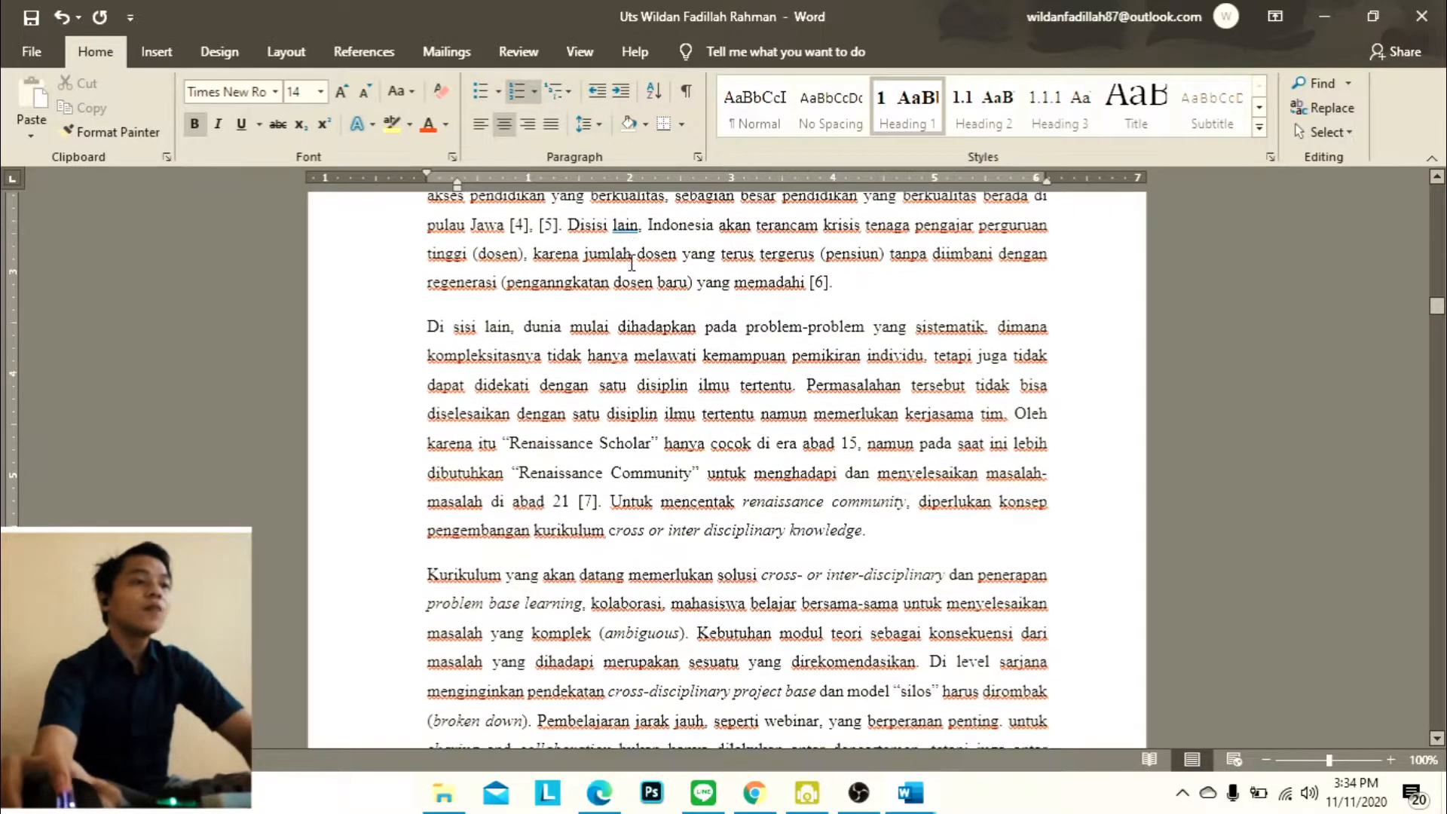
{"action": "scroll", "coordinate": [752, 306], "scroll_direction": "up", "scroll_amount": 20}
{"action": "scroll", "coordinate": [751, 306], "scroll_direction": "up", "scroll_amount": 15}
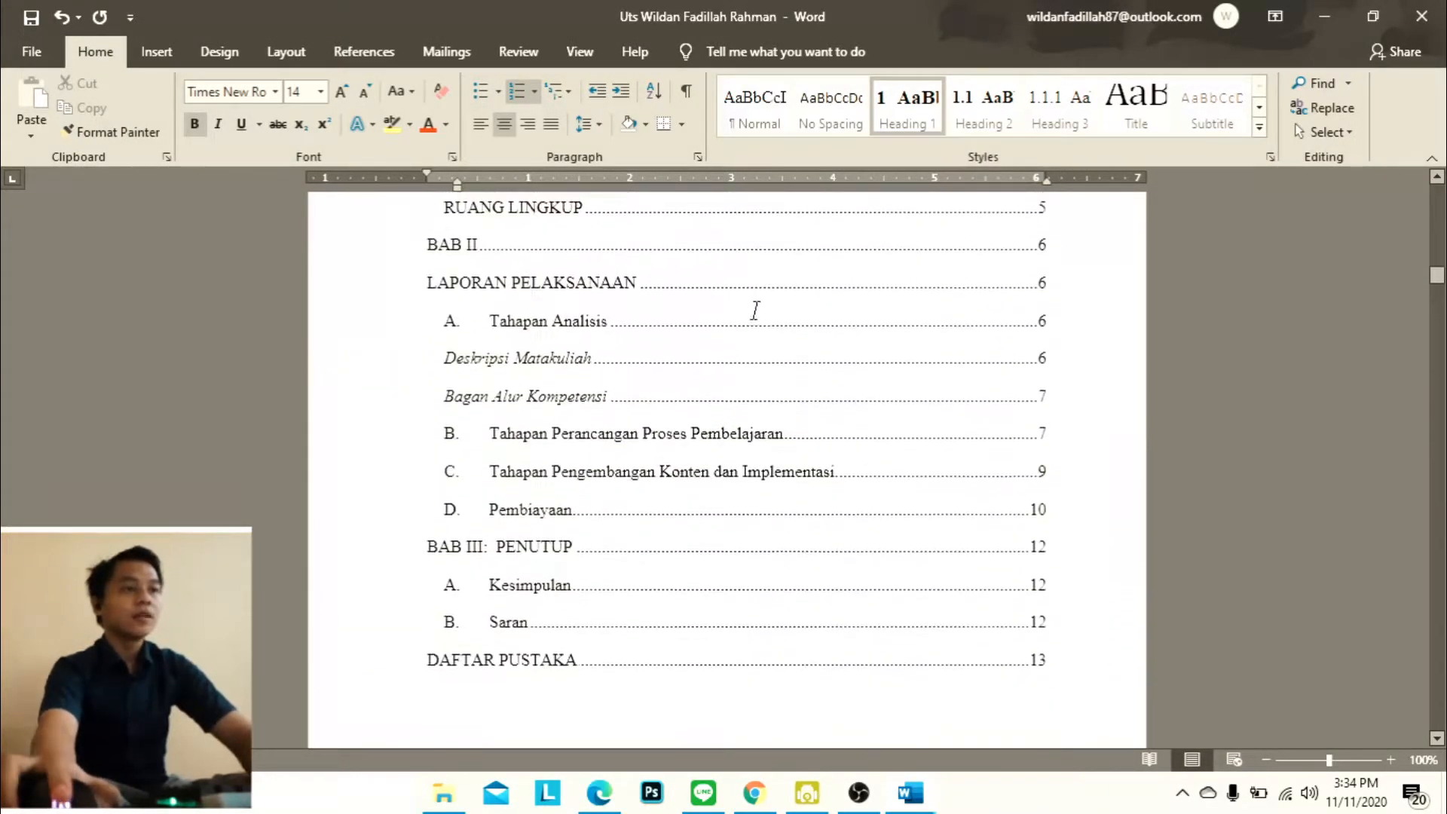
{"action": "left_click", "coordinate": [521, 343]}
{"action": "left_click", "coordinate": [525, 258]}
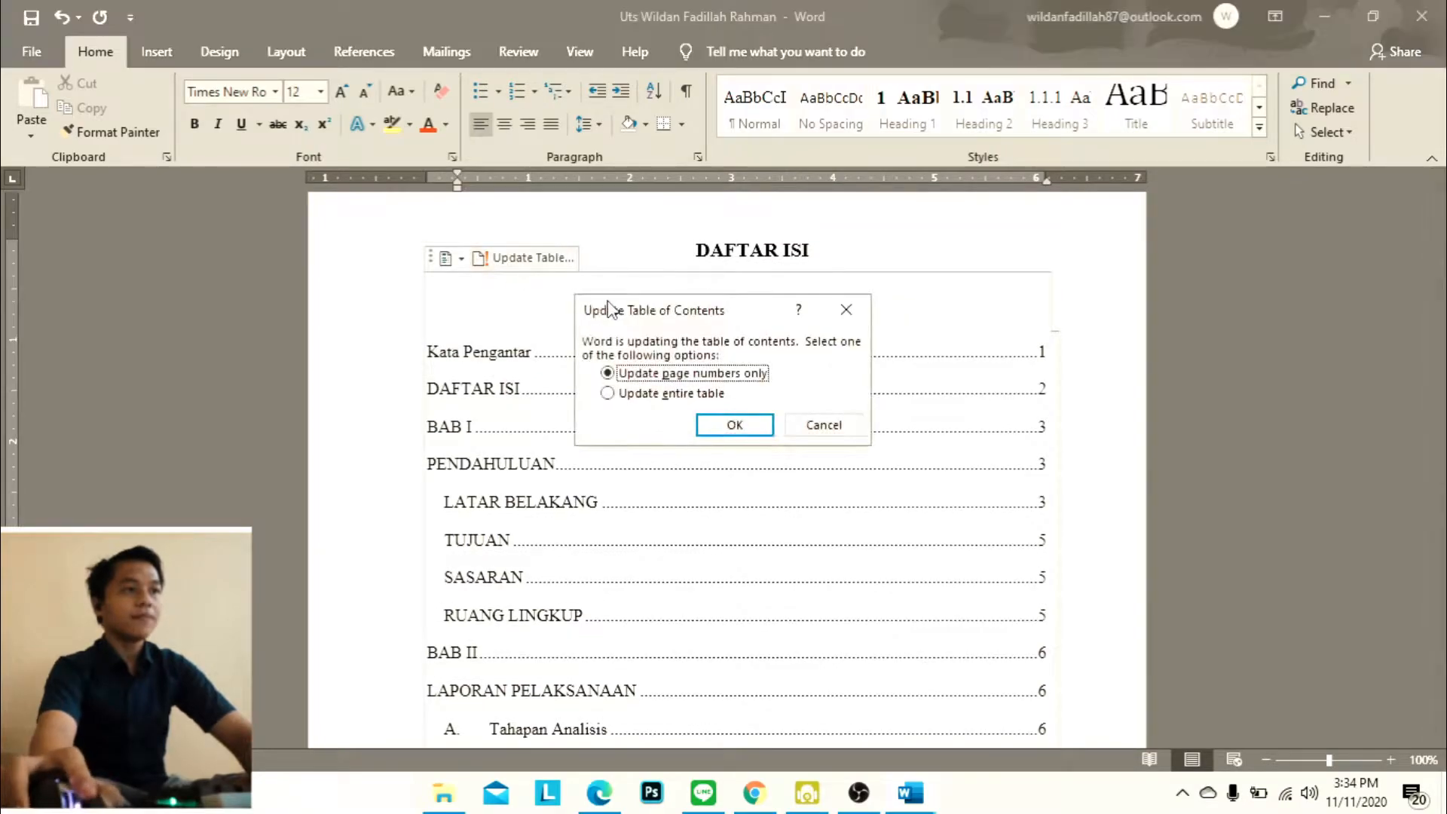
{"action": "left_click", "coordinate": [668, 394]}
{"action": "left_click", "coordinate": [730, 425]}
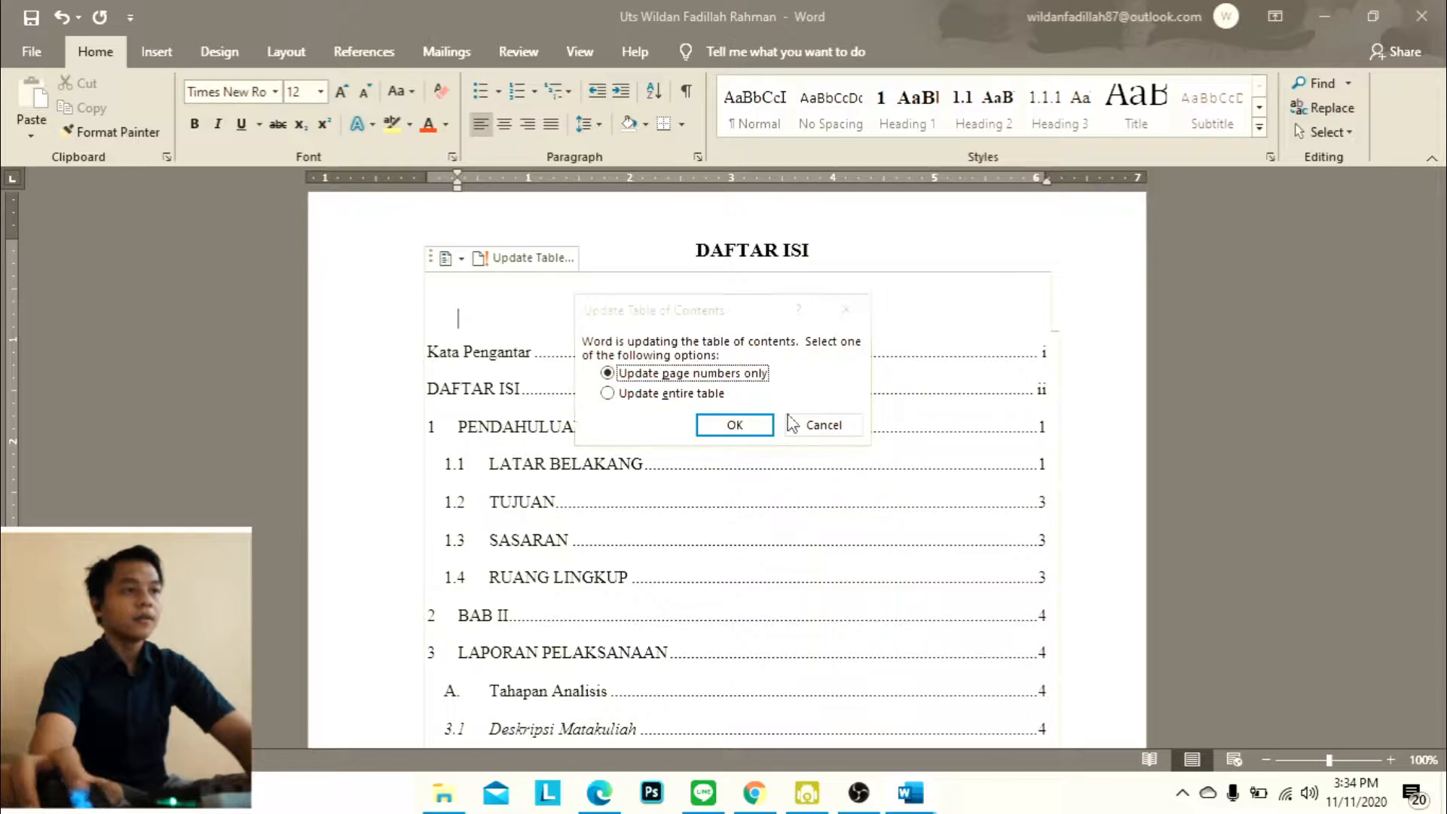
{"action": "left_click", "coordinate": [823, 424]}
Compare the styles and numbering of the PENDAHULUAN and LATAR BELAKANG headings
{"action": "scroll", "coordinate": [807, 407], "scroll_direction": "down", "scroll_amount": 2}
{"action": "scroll", "coordinate": [808, 408], "scroll_direction": "down", "scroll_amount": 15}
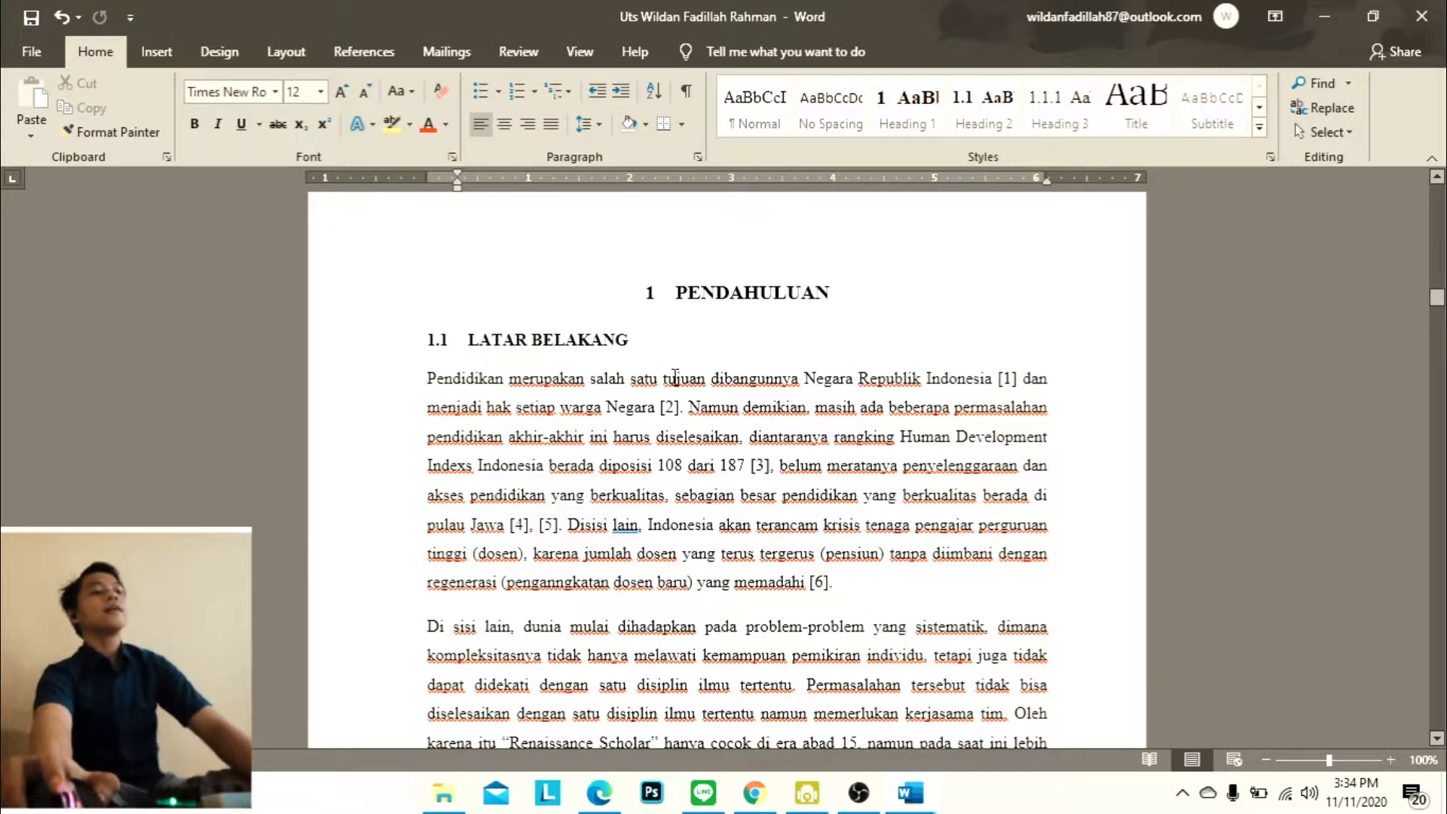
{"action": "left_click", "coordinate": [527, 341]}
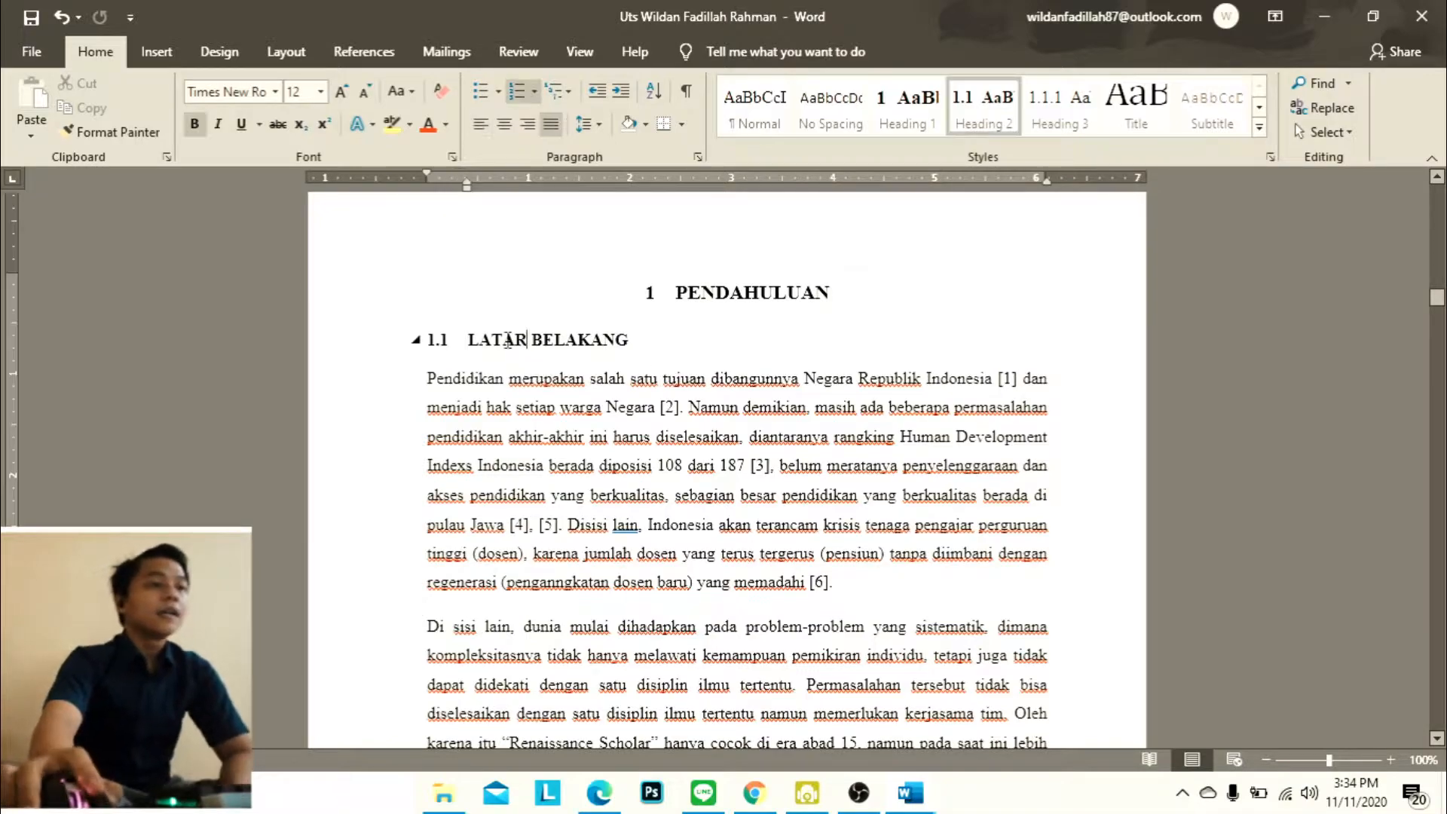
{"action": "left_click", "coordinate": [772, 287]}
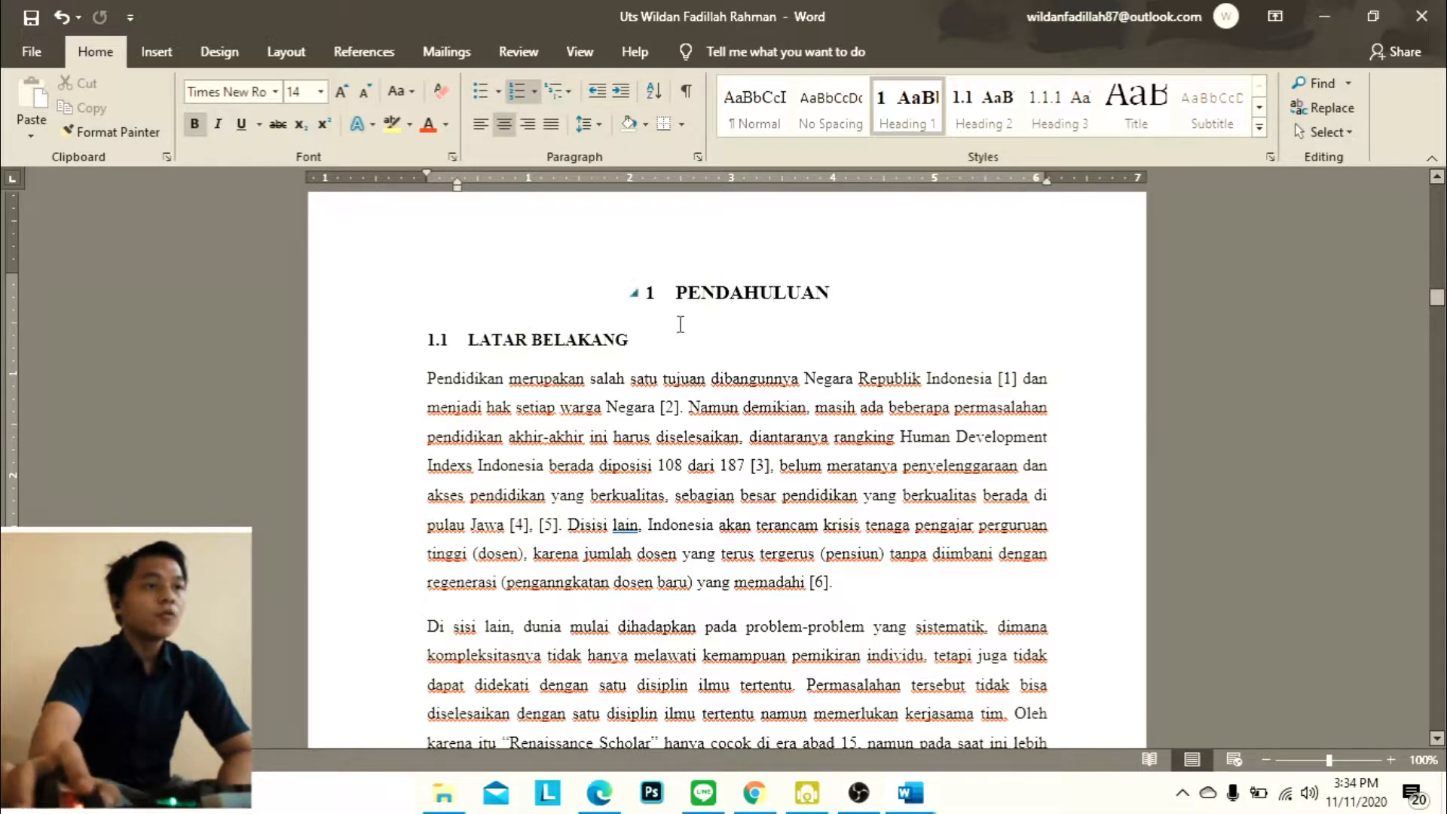
{"action": "left_click", "coordinate": [532, 340]}
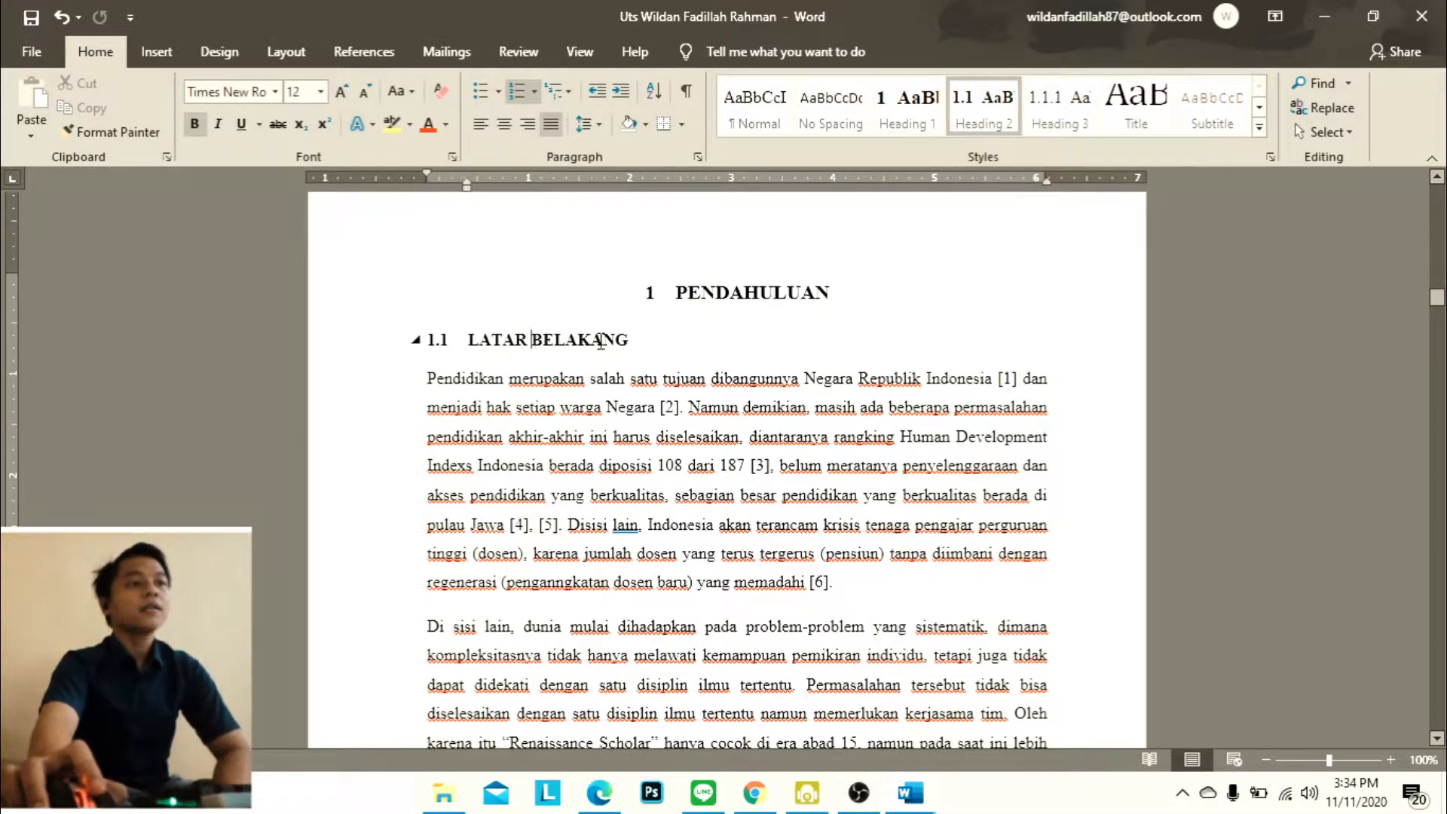
Check the numbering of the TUJUAN, SASARAN and RUANG LINGKUP subheadings and the headings that open the second chapter
{"action": "scroll", "coordinate": [525, 367], "scroll_direction": "down", "scroll_amount": 15}
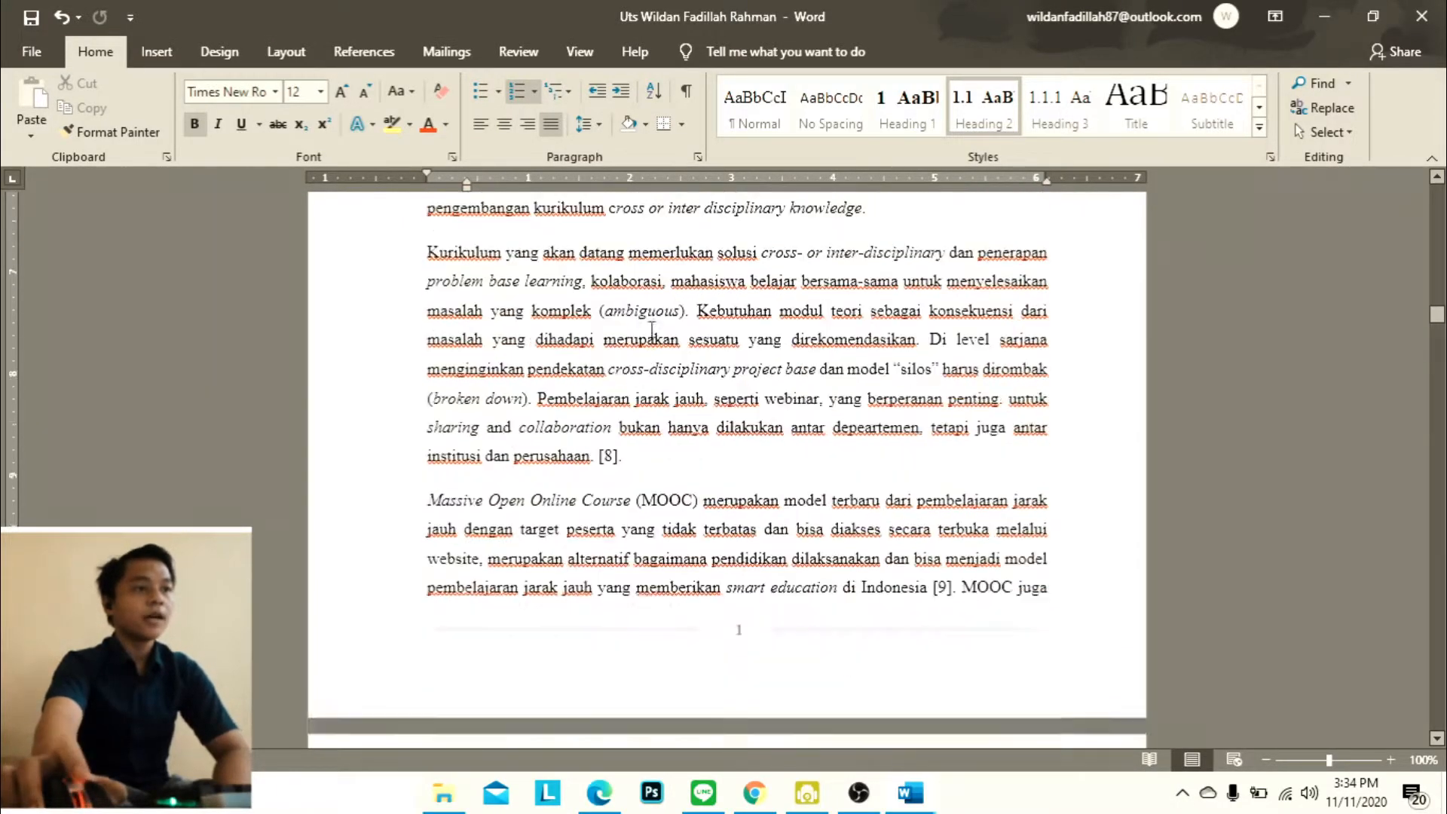
{"action": "scroll", "coordinate": [640, 339], "scroll_direction": "down", "scroll_amount": 9}
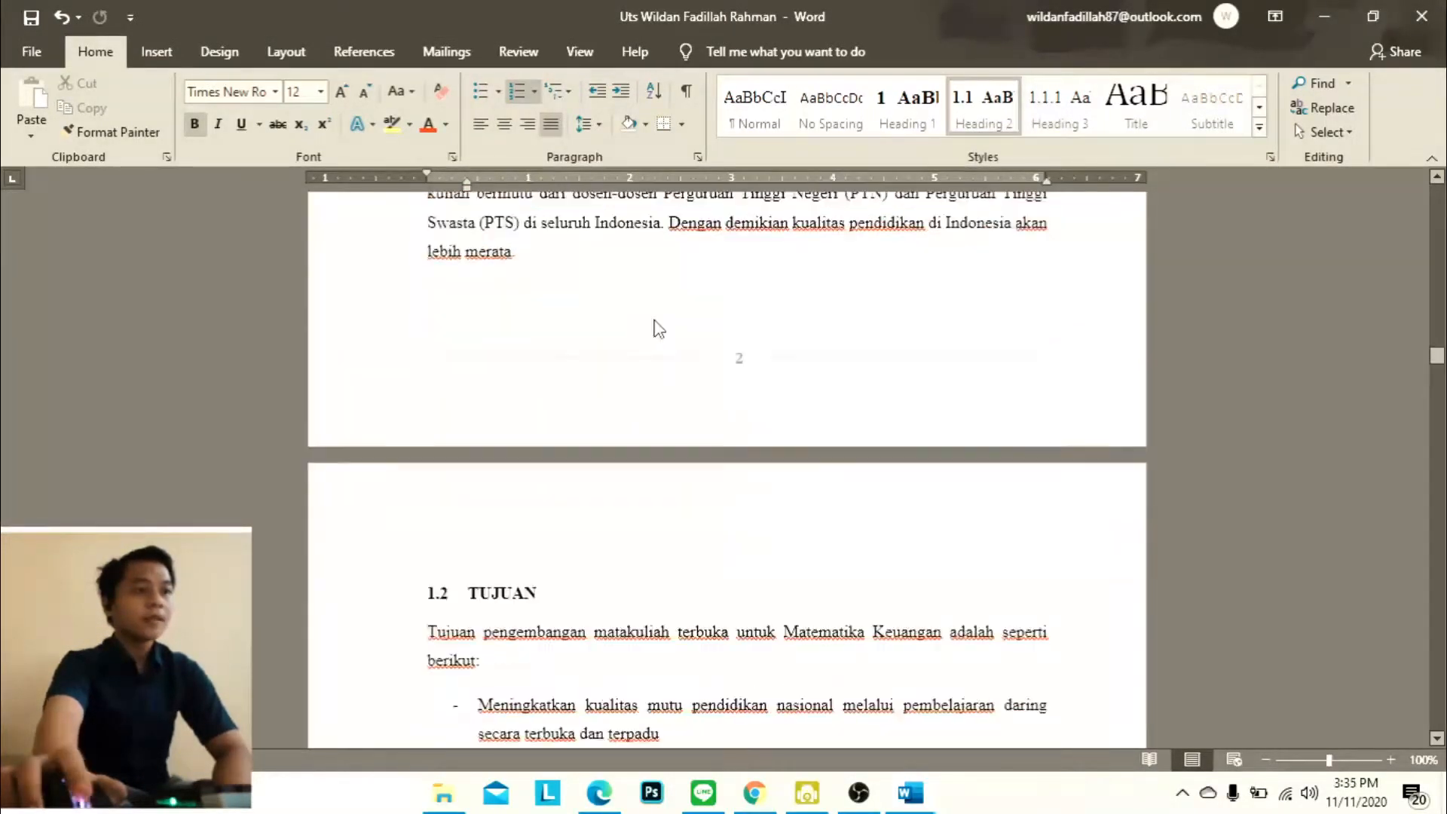
{"action": "left_click", "coordinate": [441, 446]}
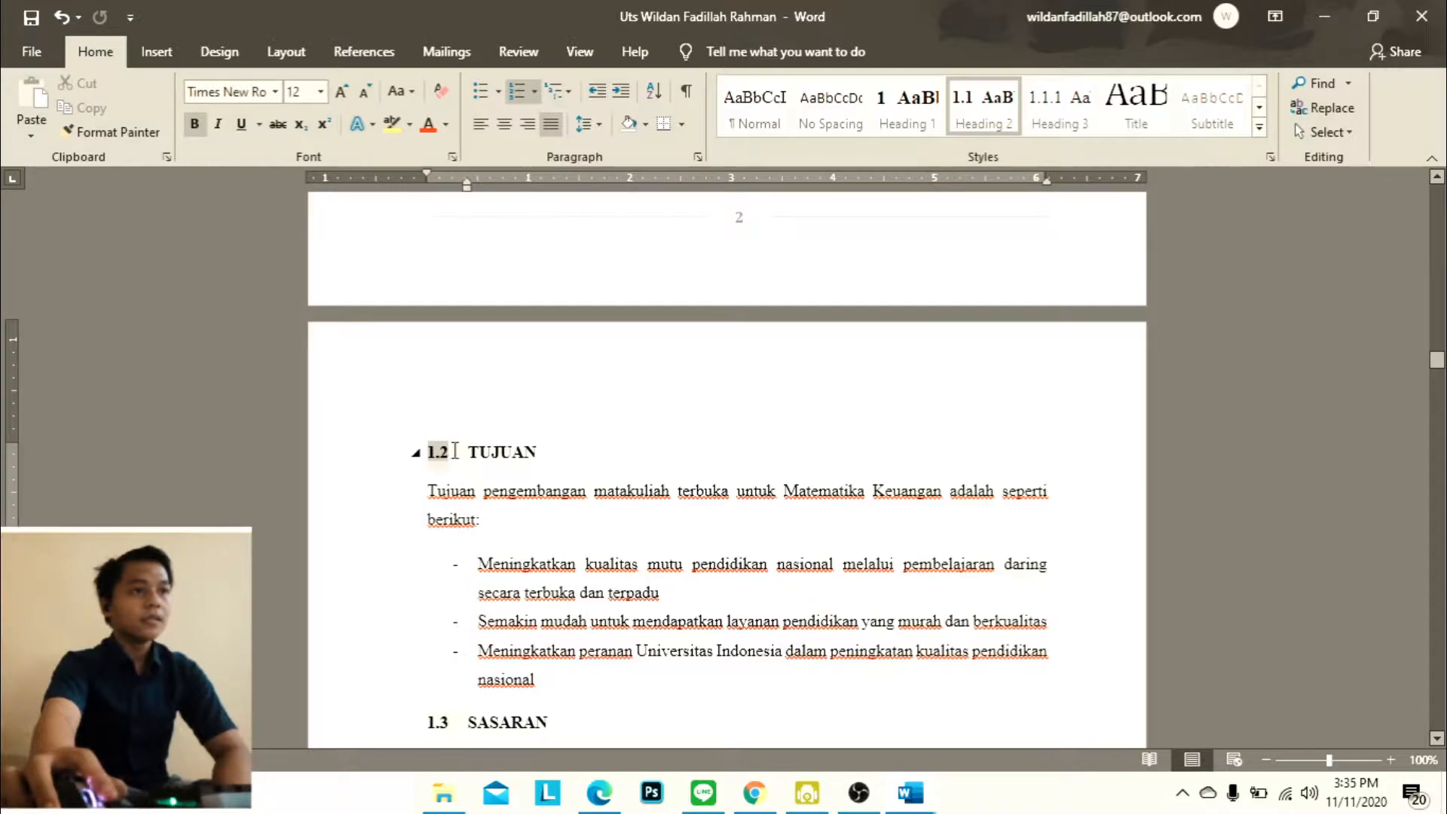
{"action": "scroll", "coordinate": [481, 408], "scroll_direction": "down", "scroll_amount": 8}
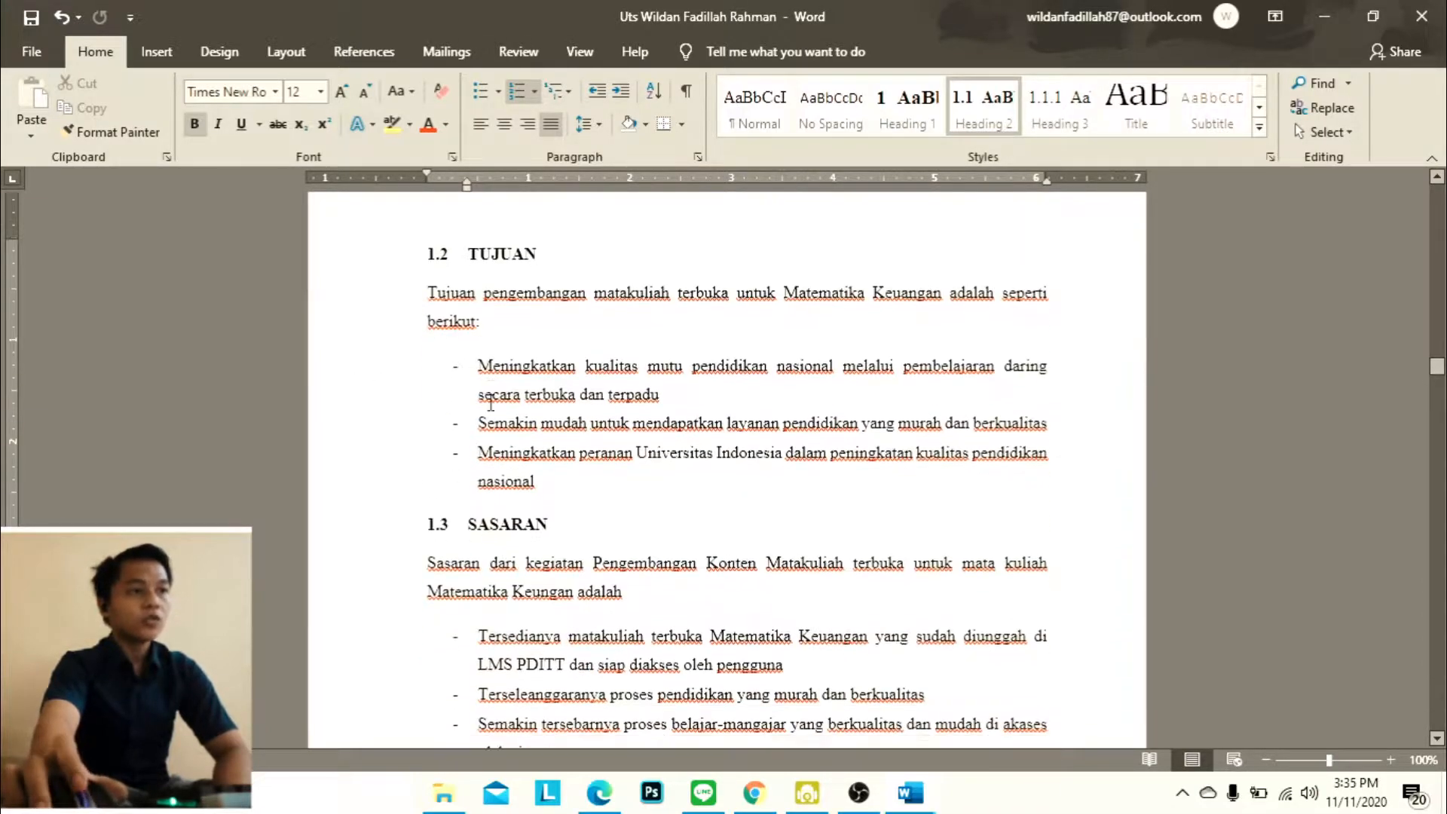
{"action": "scroll", "coordinate": [459, 330], "scroll_direction": "down", "scroll_amount": 4}
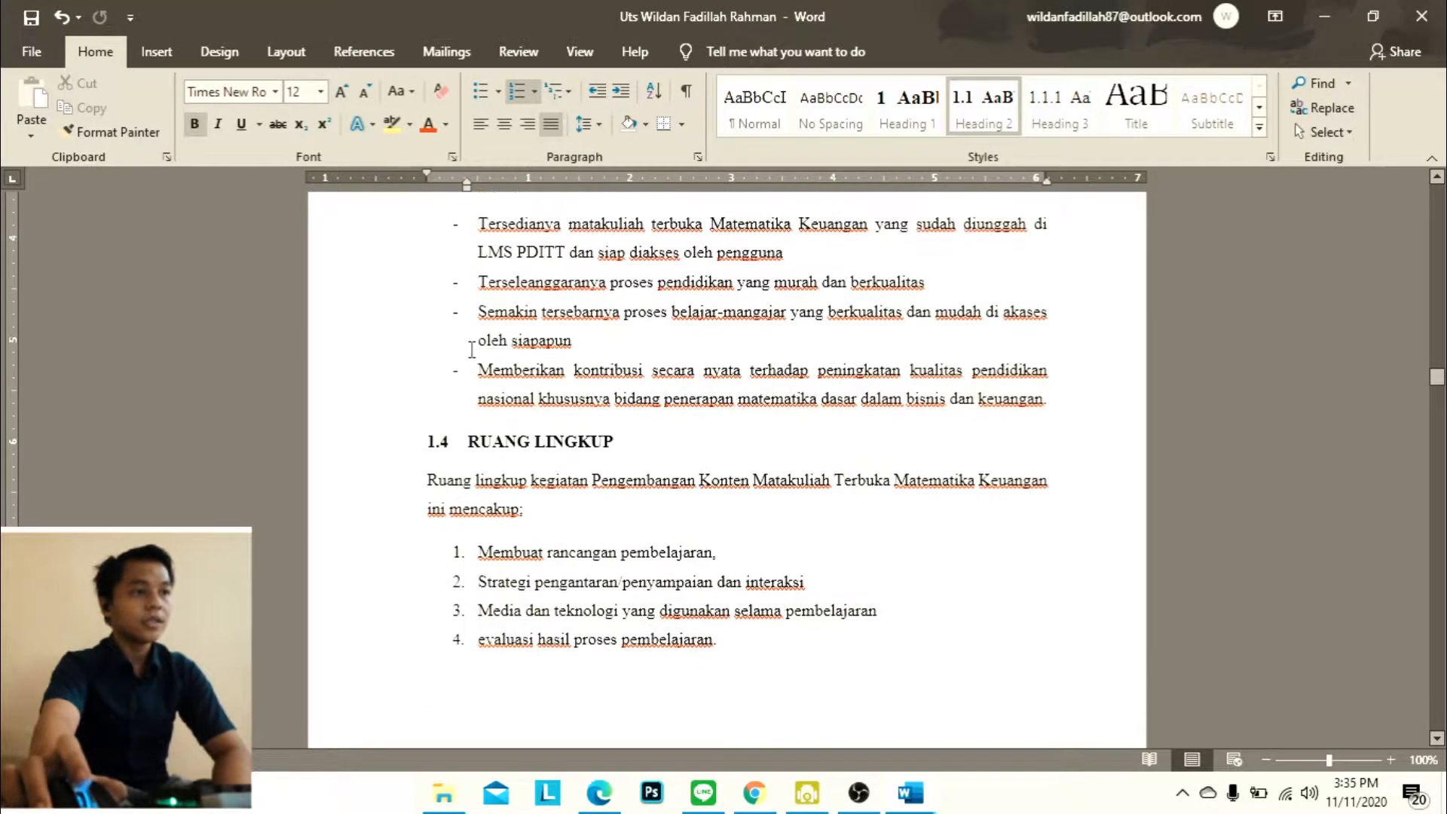
{"action": "scroll", "coordinate": [483, 397], "scroll_direction": "up", "scroll_amount": 4}
{"action": "scroll", "coordinate": [490, 398], "scroll_direction": "down", "scroll_amount": 5}
{"action": "left_click", "coordinate": [496, 398]}
{"action": "scroll", "coordinate": [630, 405], "scroll_direction": "down", "scroll_amount": 15}
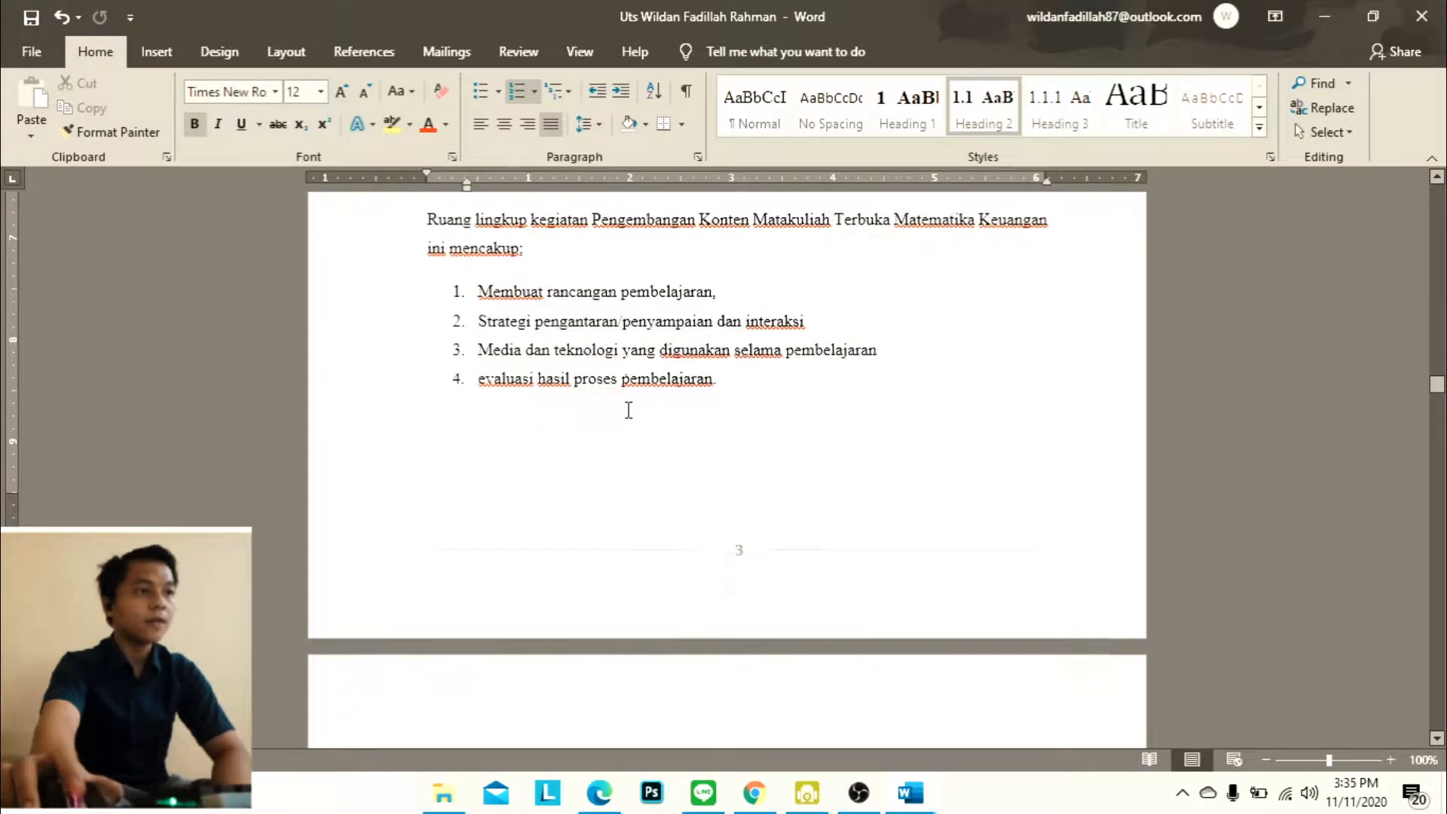
{"action": "scroll", "coordinate": [532, 279], "scroll_direction": "up", "scroll_amount": 2}
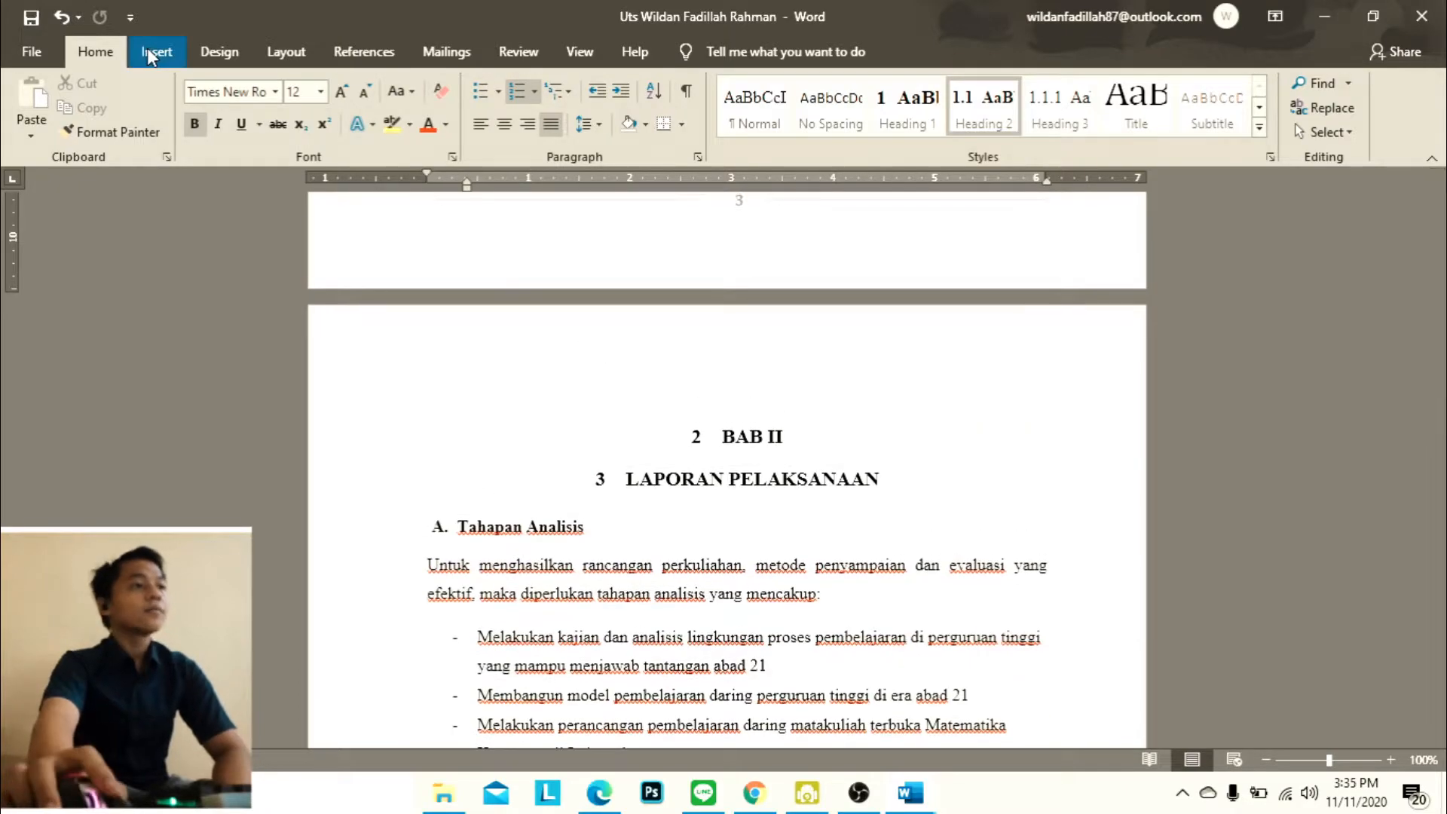
Show the Navigation Pane to list all the document's headings
{"action": "left_click", "coordinate": [157, 51]}
{"action": "left_click", "coordinate": [219, 51]}
{"action": "left_click", "coordinate": [286, 51]}
{"action": "left_click", "coordinate": [365, 51]}
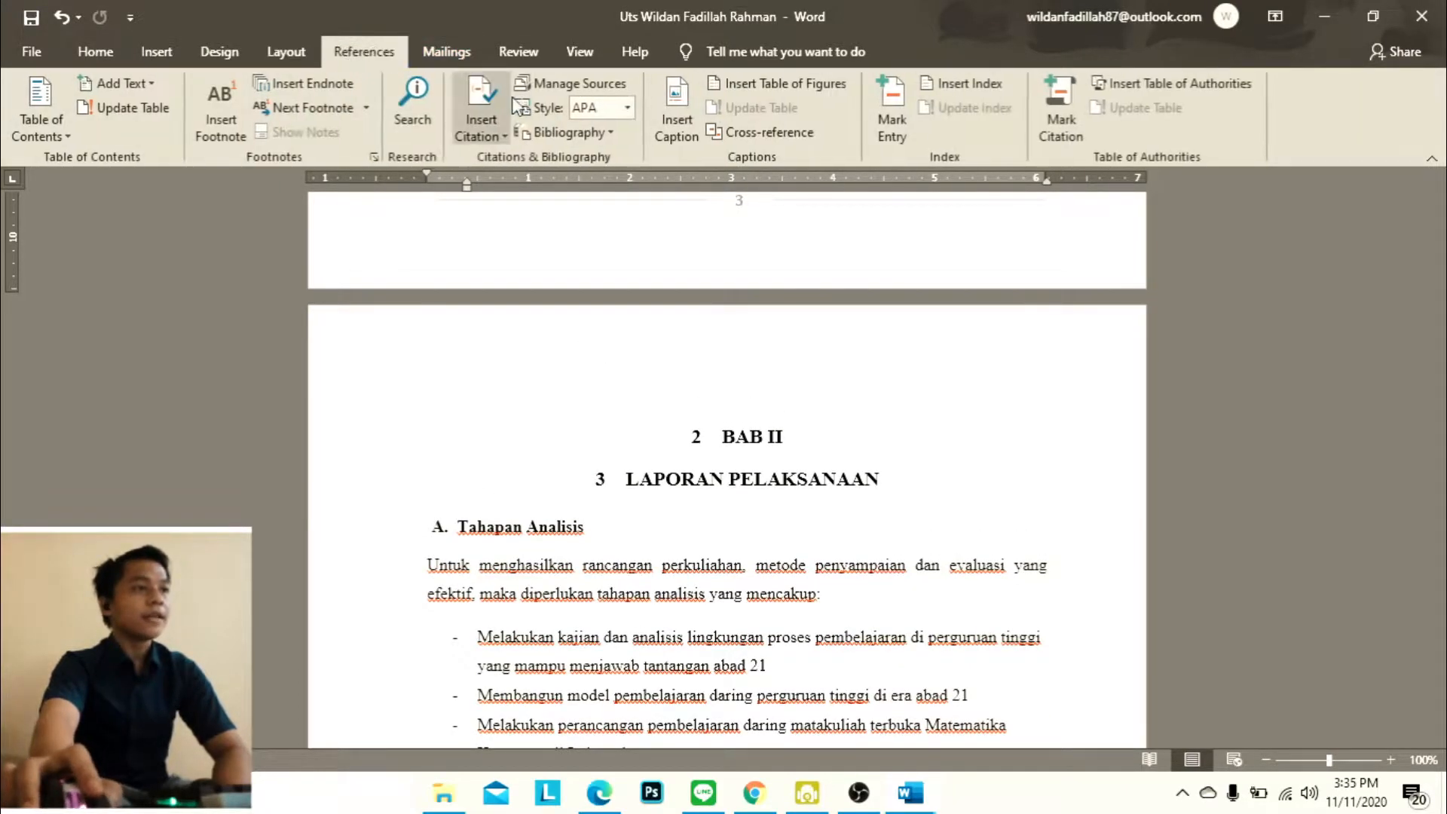
{"action": "left_click", "coordinate": [446, 51]}
{"action": "left_click", "coordinate": [345, 54]}
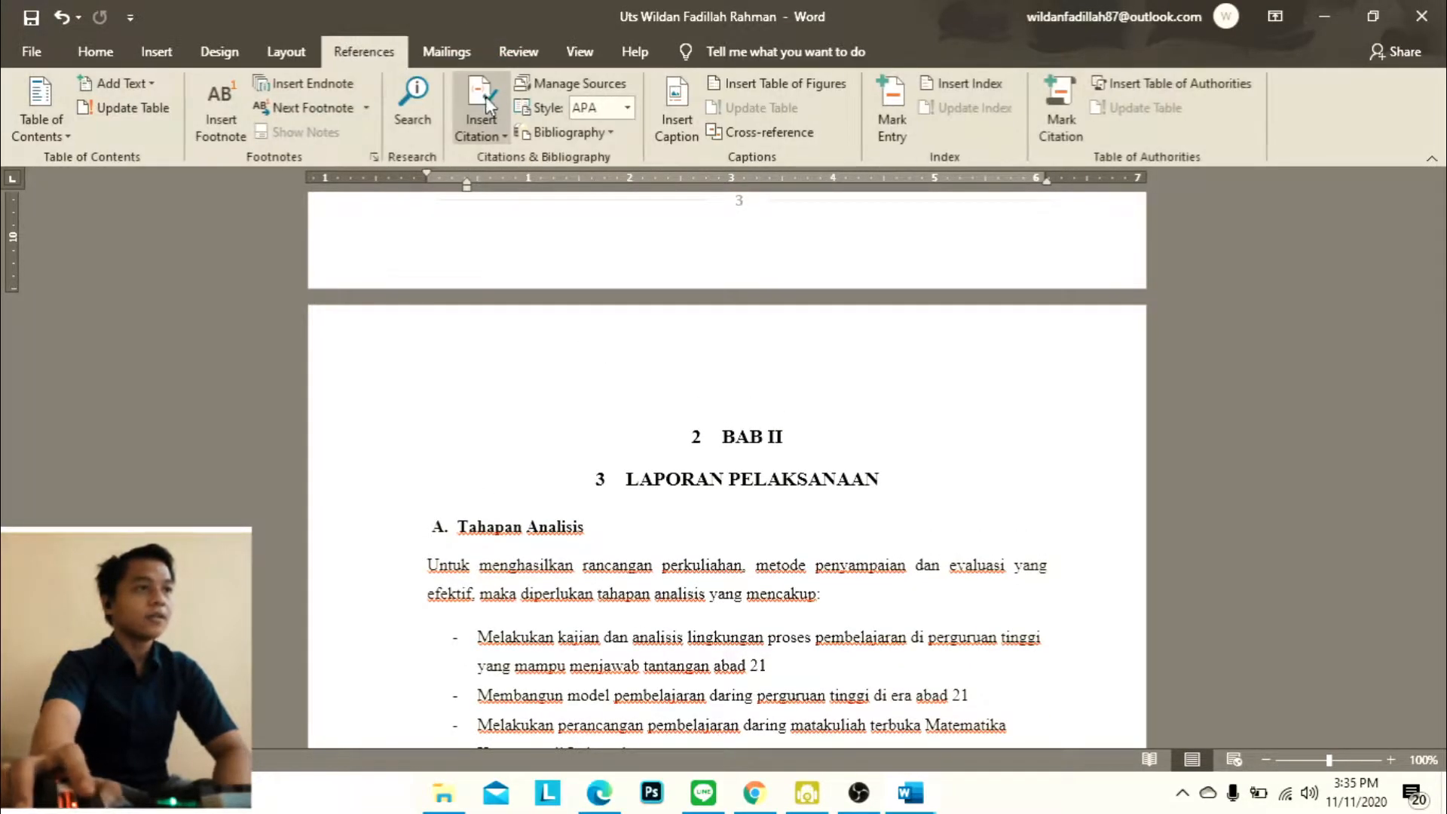
{"action": "left_click", "coordinate": [446, 51]}
{"action": "left_click", "coordinate": [519, 51]}
{"action": "left_click", "coordinate": [573, 53]}
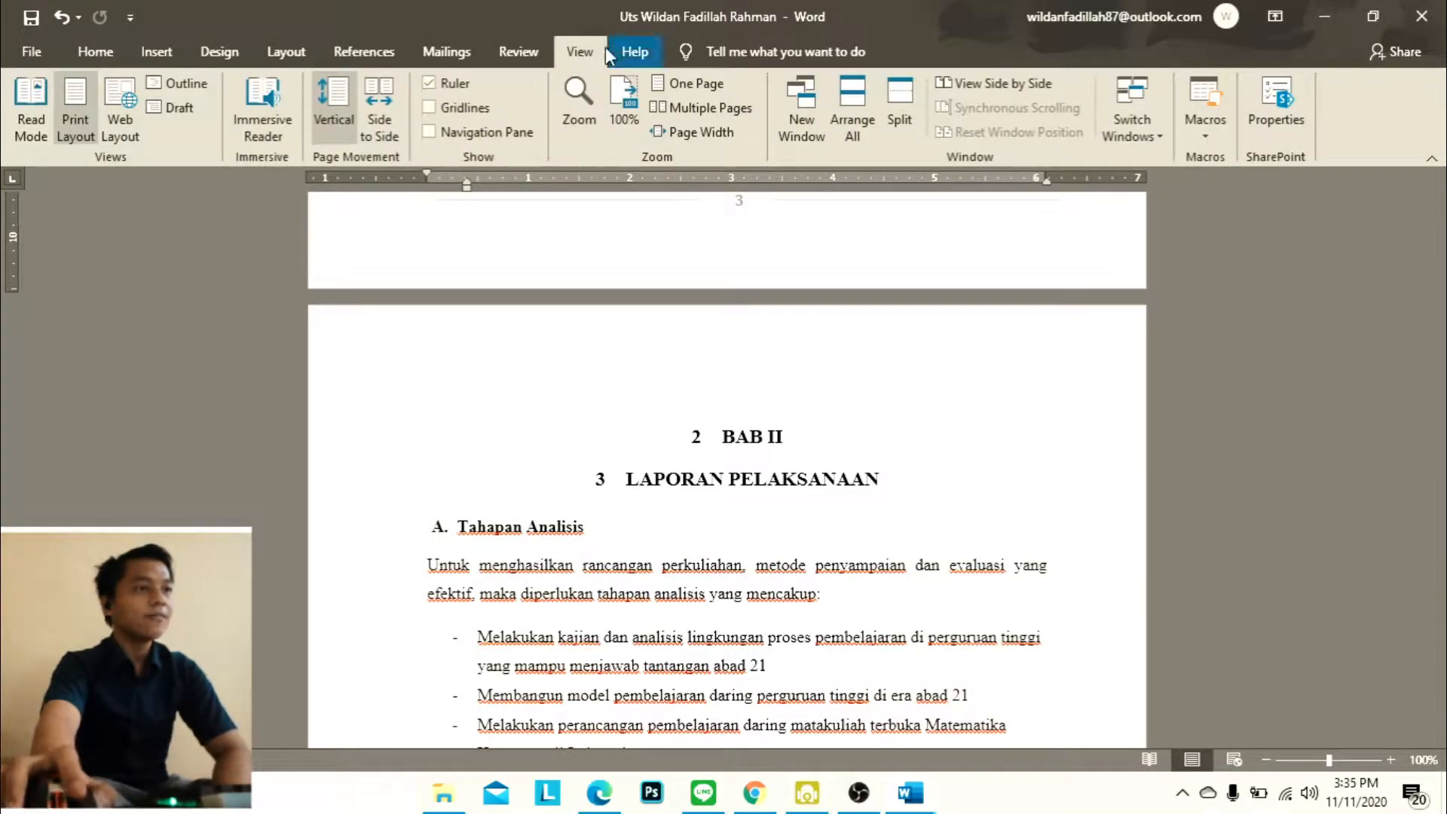
{"action": "left_click", "coordinate": [427, 131]}
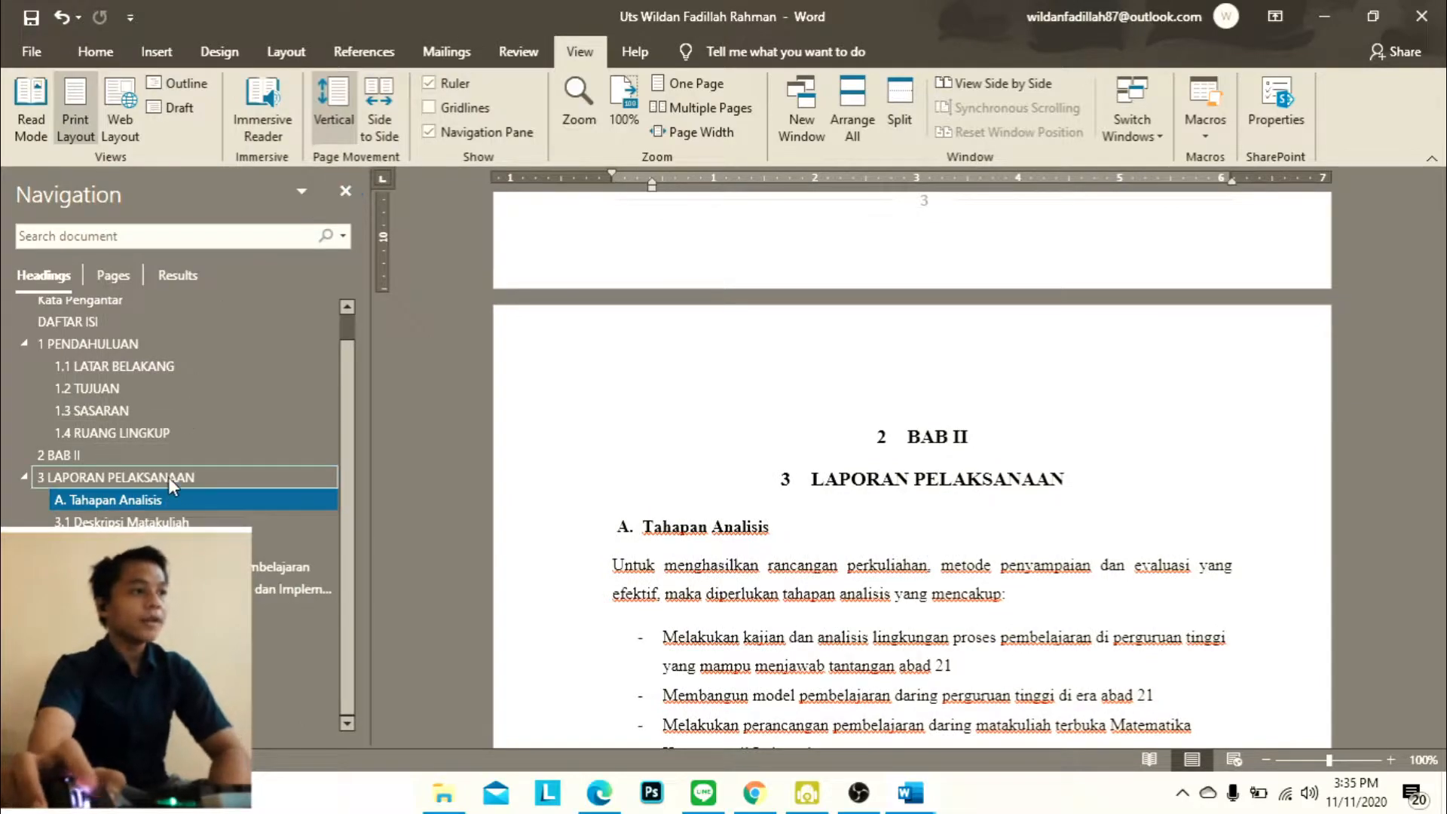
{"action": "scroll", "coordinate": [168, 475], "scroll_direction": "up", "scroll_amount": 1}
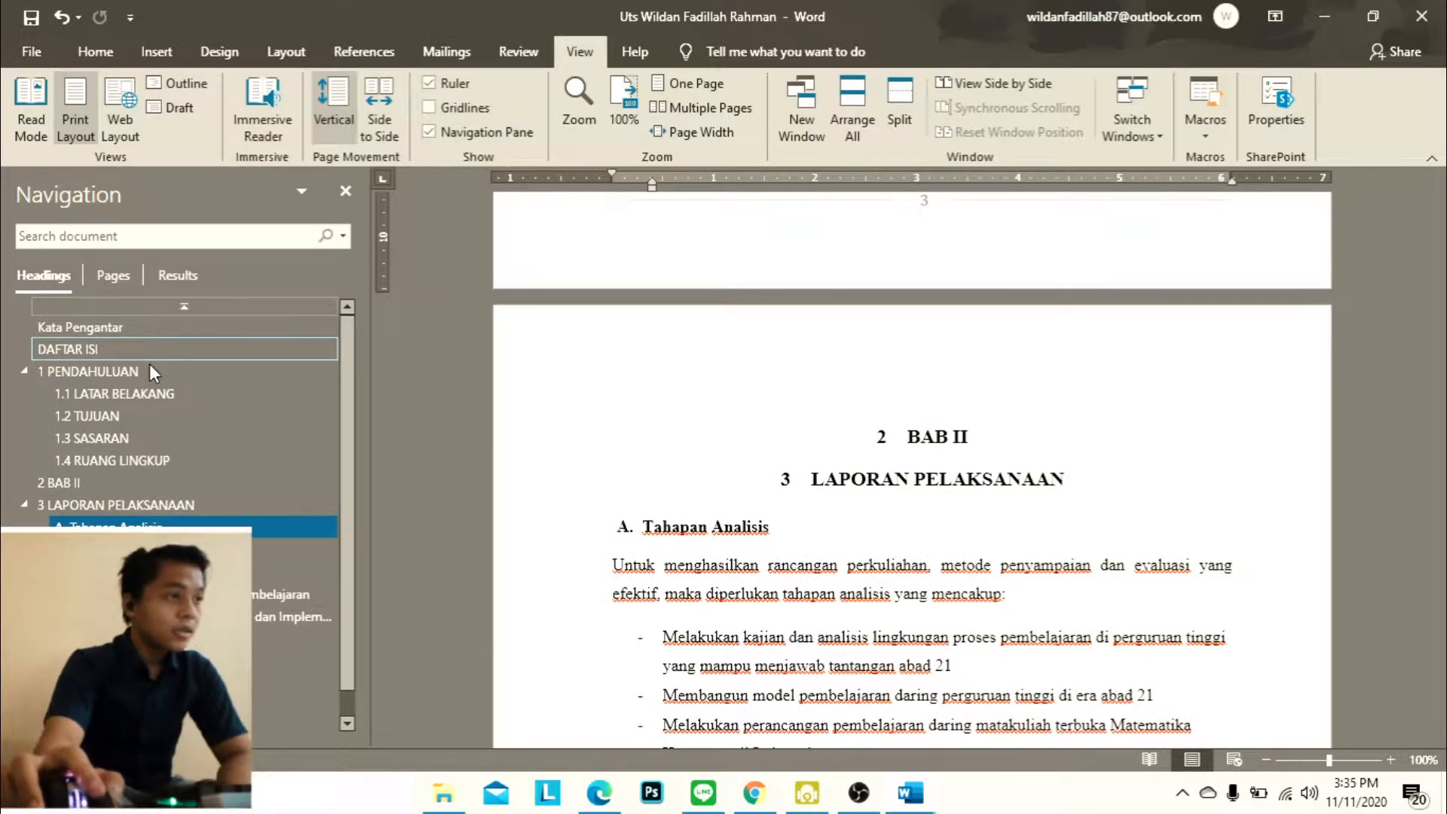
Go to the BAB II heading and delete it, keeping only LAPORAN PELAKSANAAN as the chapter title
{"action": "left_click", "coordinate": [110, 486]}
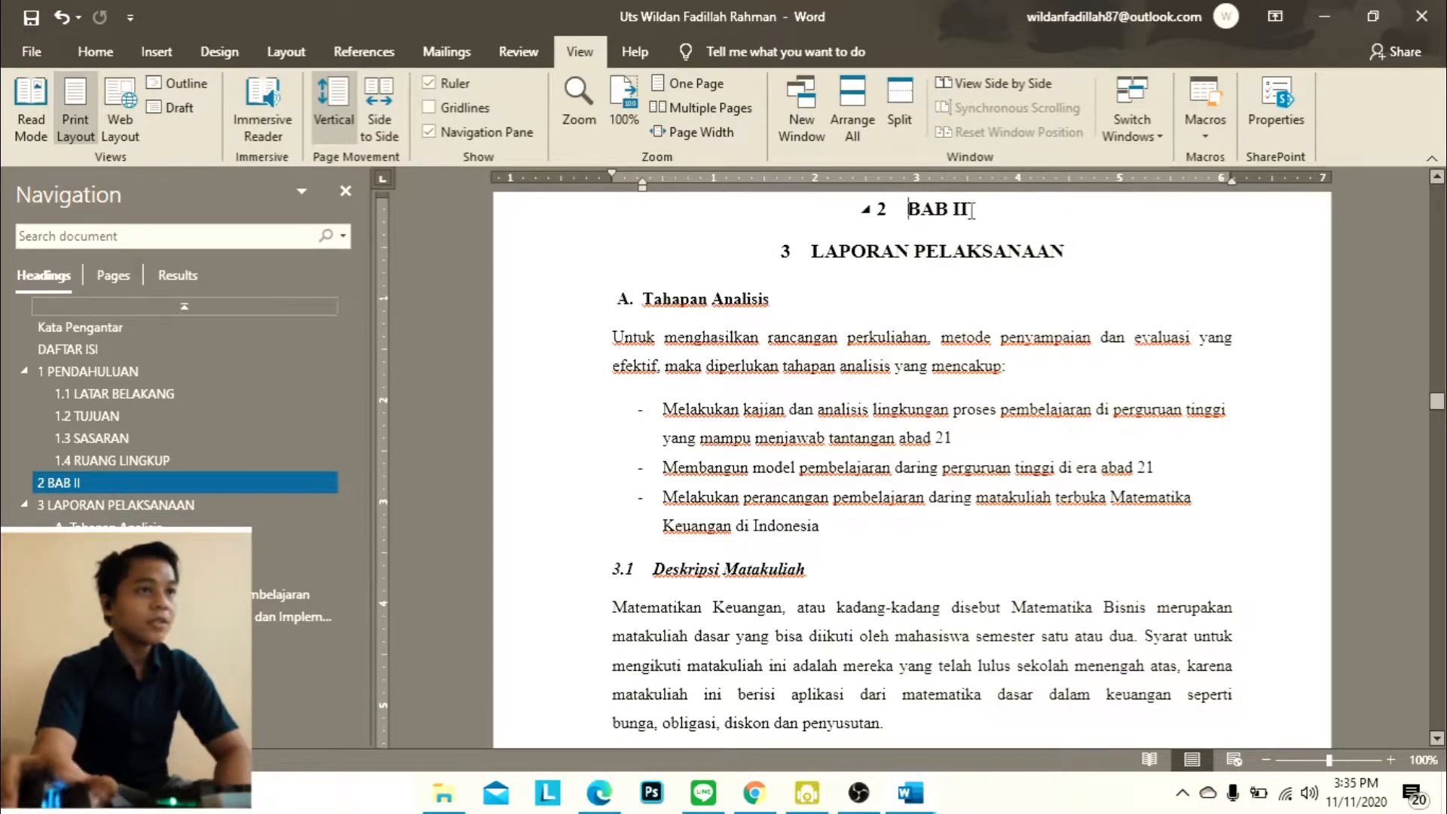
{"action": "triple_click", "coordinate": [930, 215]}
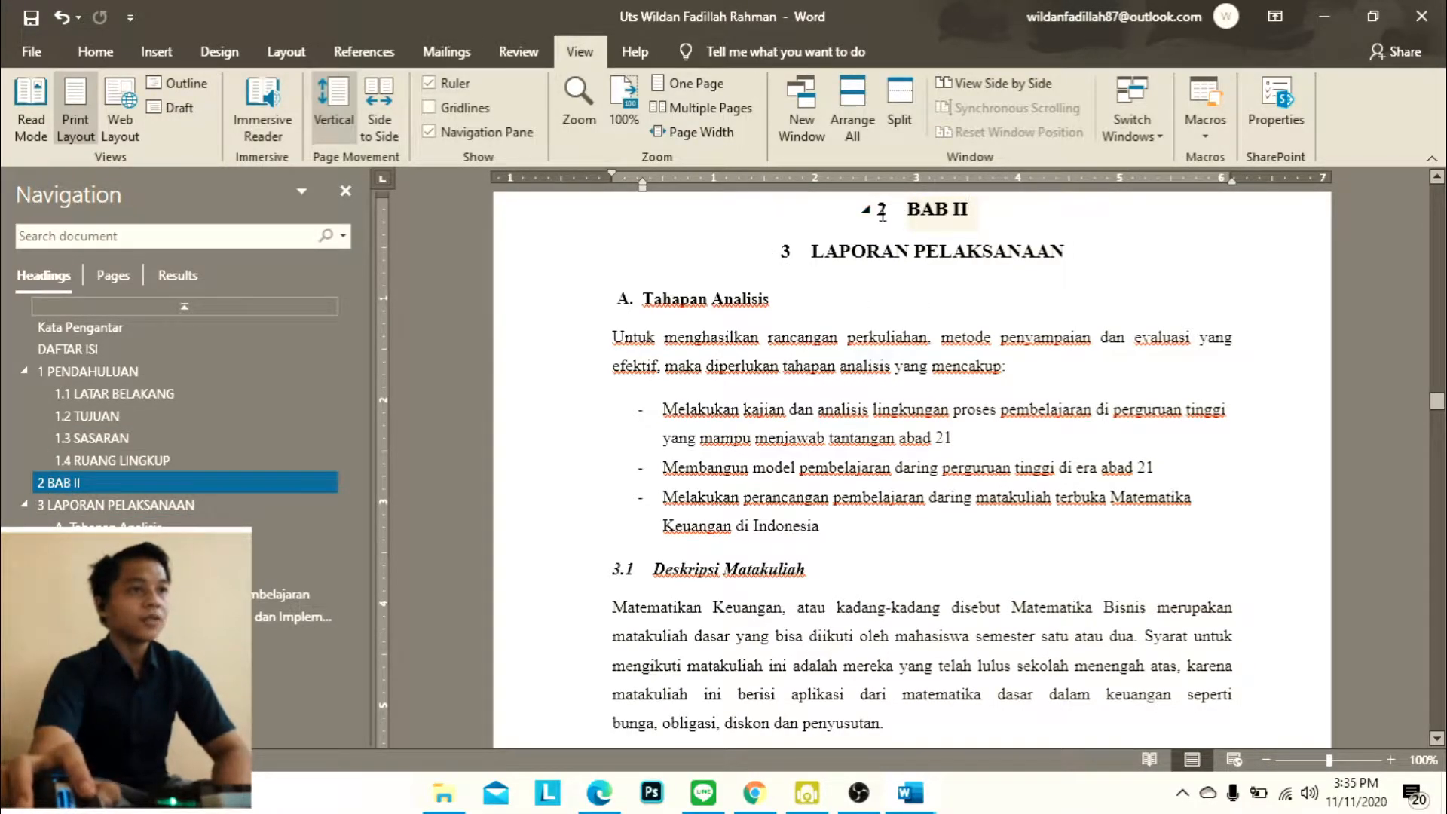
{"action": "key", "text": "Delete"}
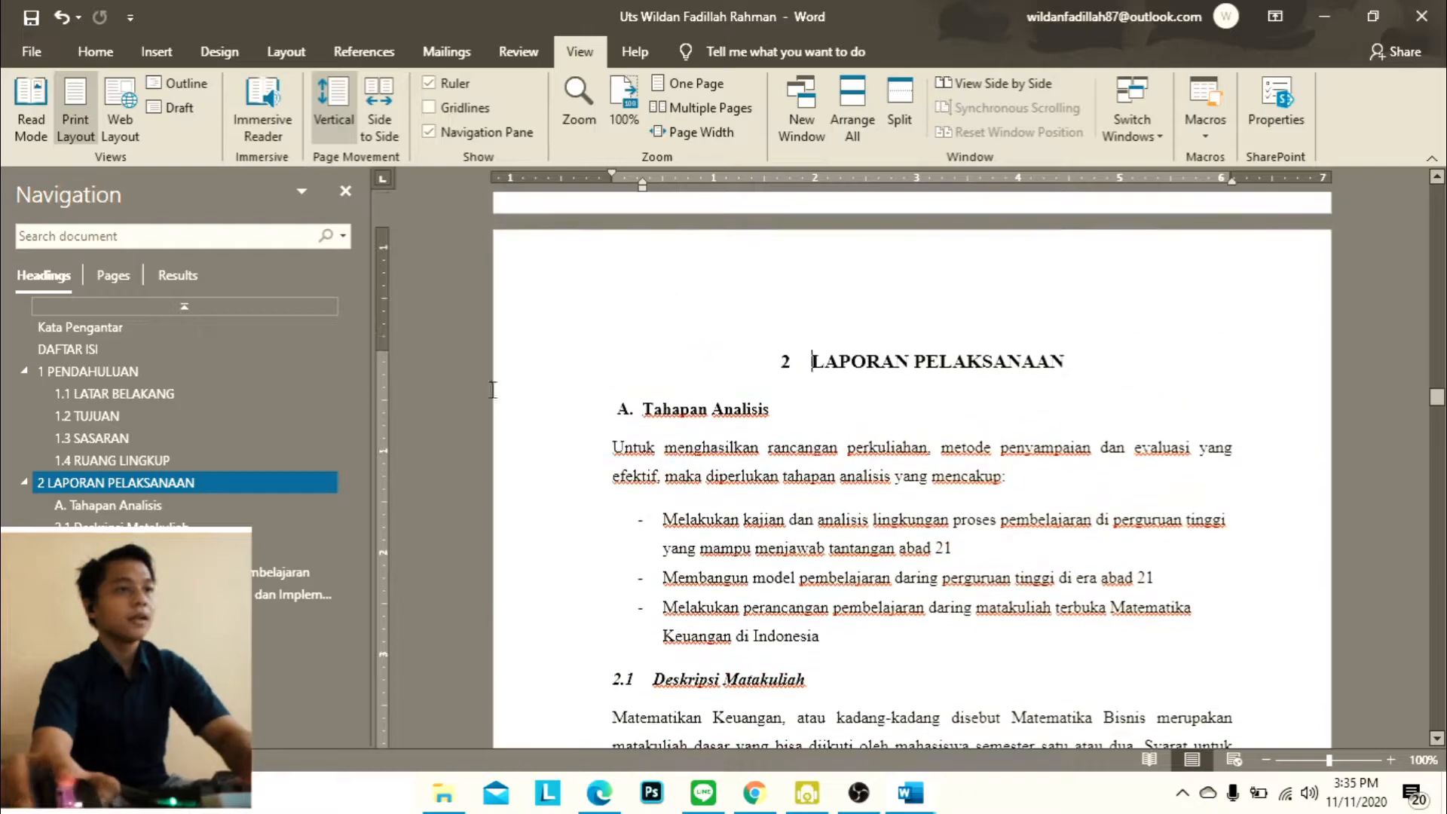
Remove the letter A numbering from the Tahapan Analisis heading, reset it to Normal and apply the numbered Heading 2 style
{"action": "left_click", "coordinate": [168, 504]}
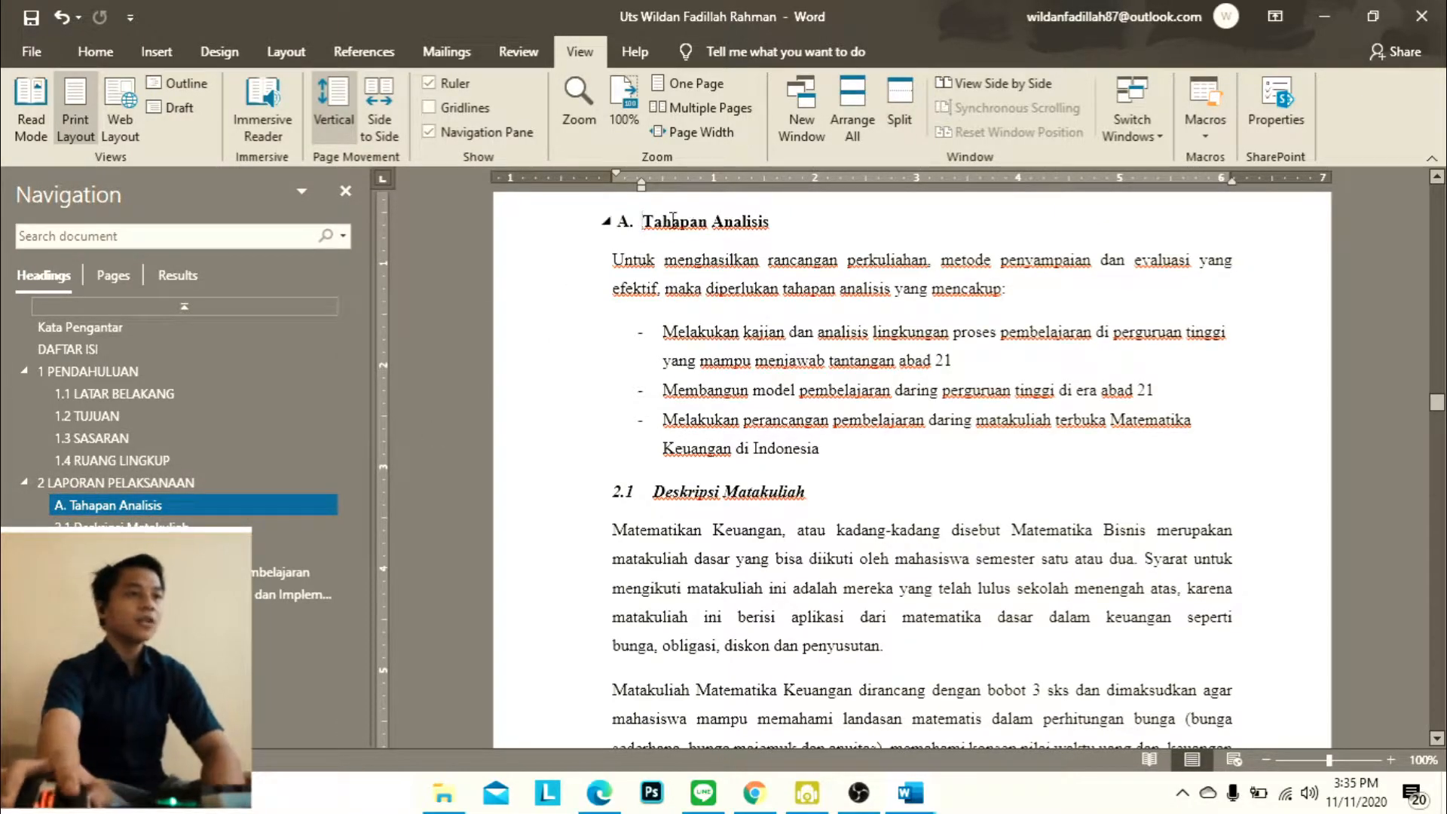
{"action": "left_click", "coordinate": [645, 221]}
{"action": "key", "text": "BackSpace"}
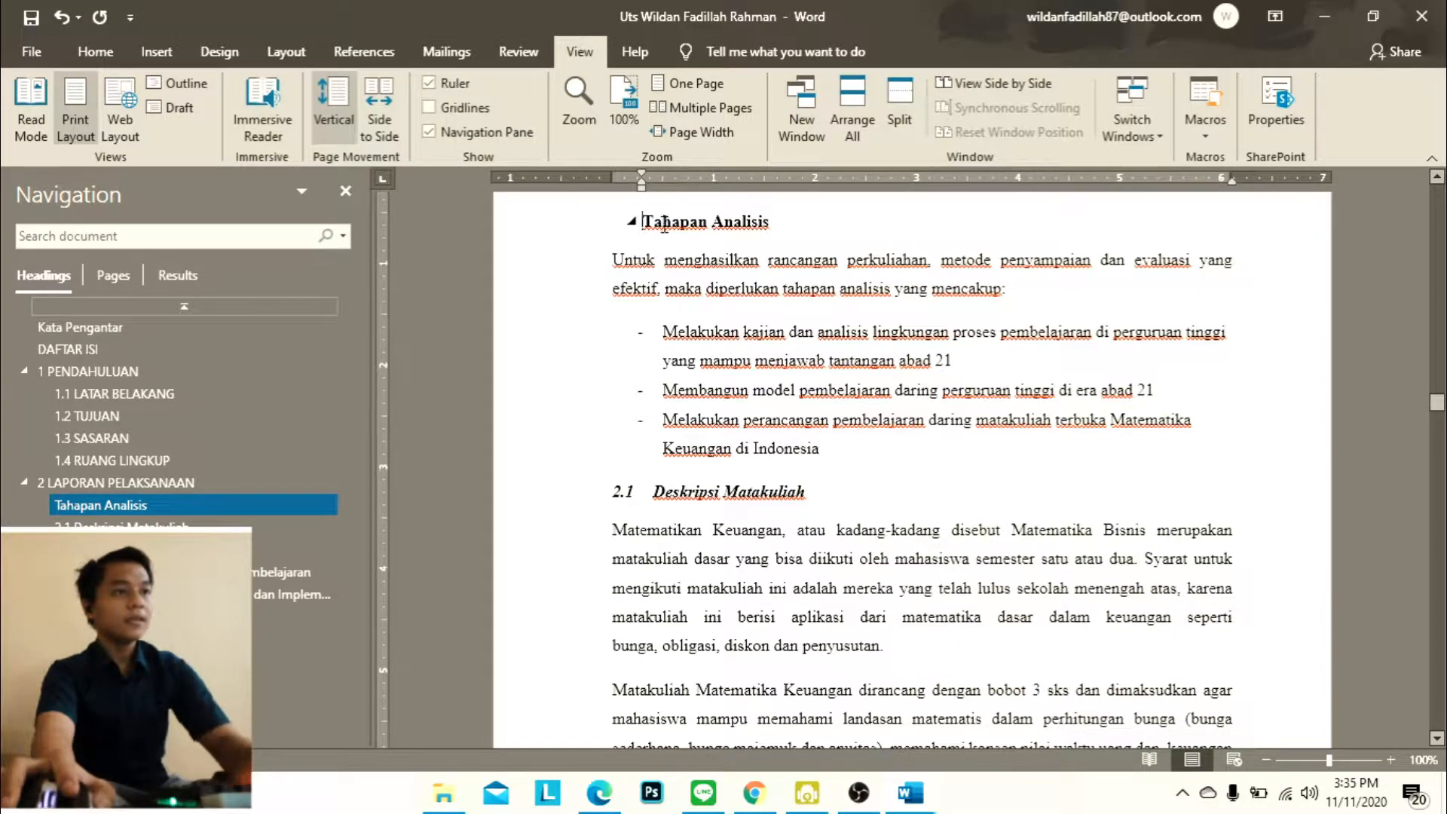
{"action": "left_click", "coordinate": [30, 51]}
{"action": "left_click", "coordinate": [76, 61]}
{"action": "left_click", "coordinate": [89, 45]}
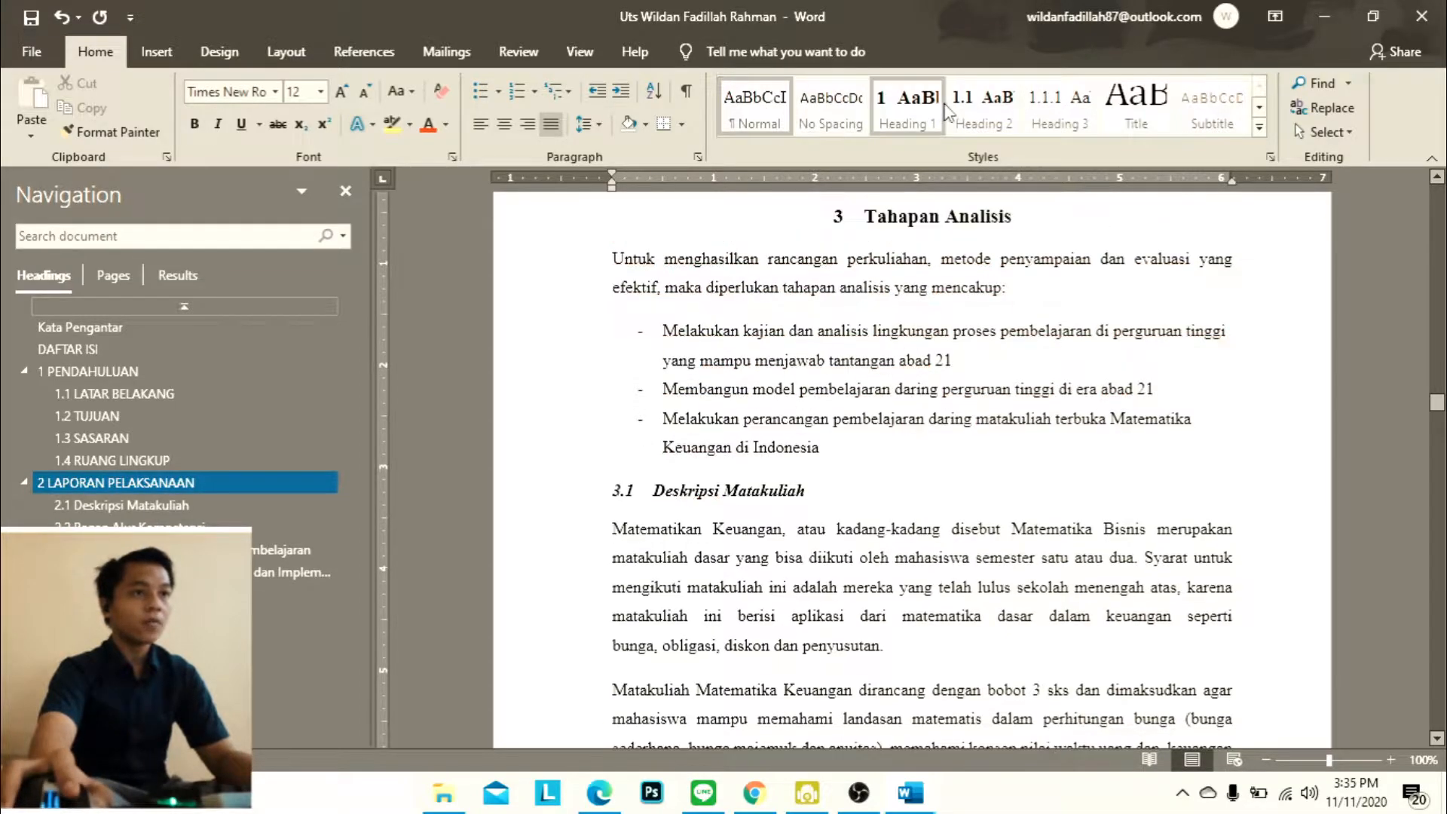
{"action": "left_click", "coordinate": [984, 113]}
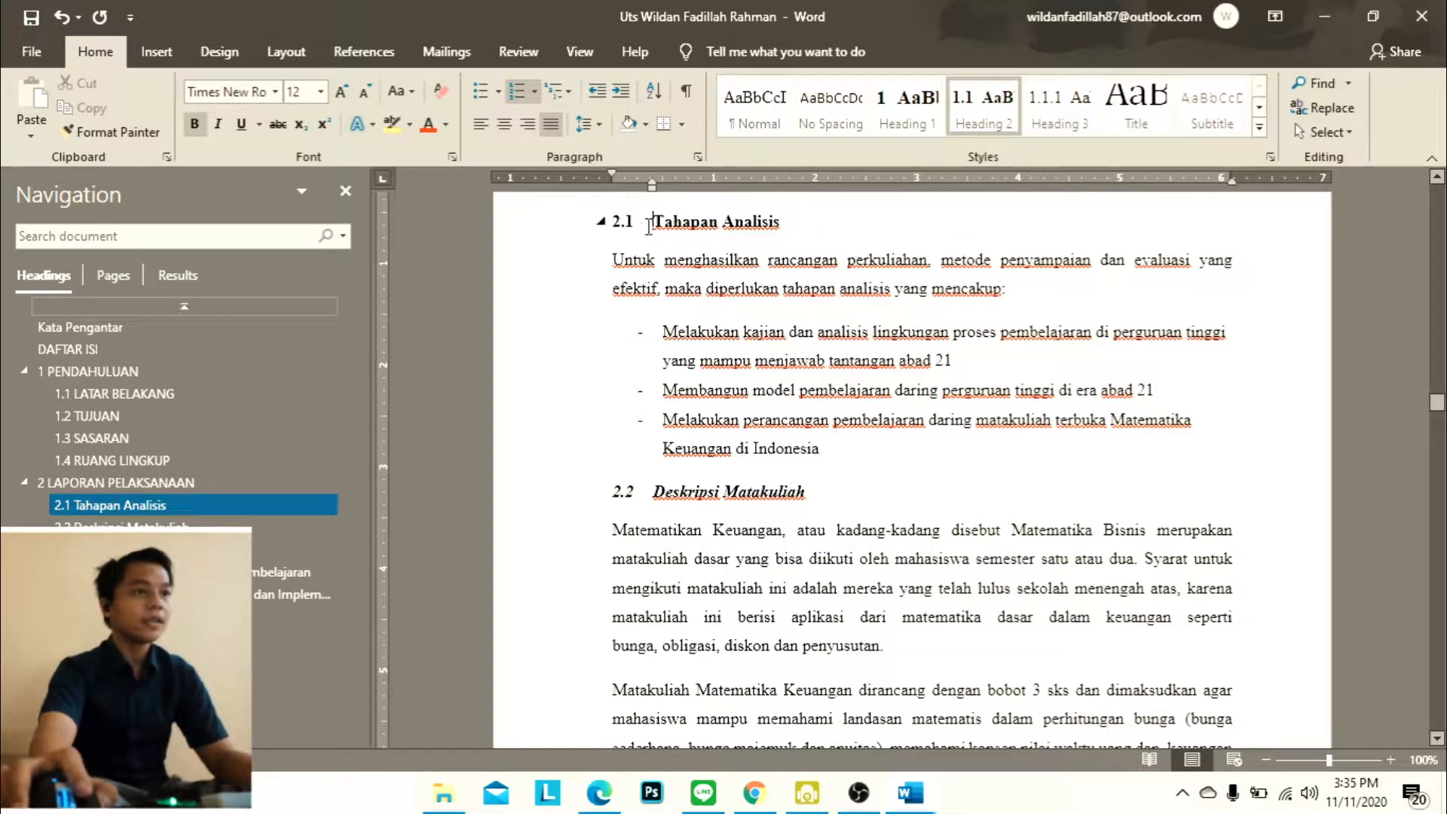
Apply the numbered Heading 3 style to the Deskripsi Matakuliah and Bagan Alur Kompetensi headings
{"action": "left_click", "coordinate": [653, 492]}
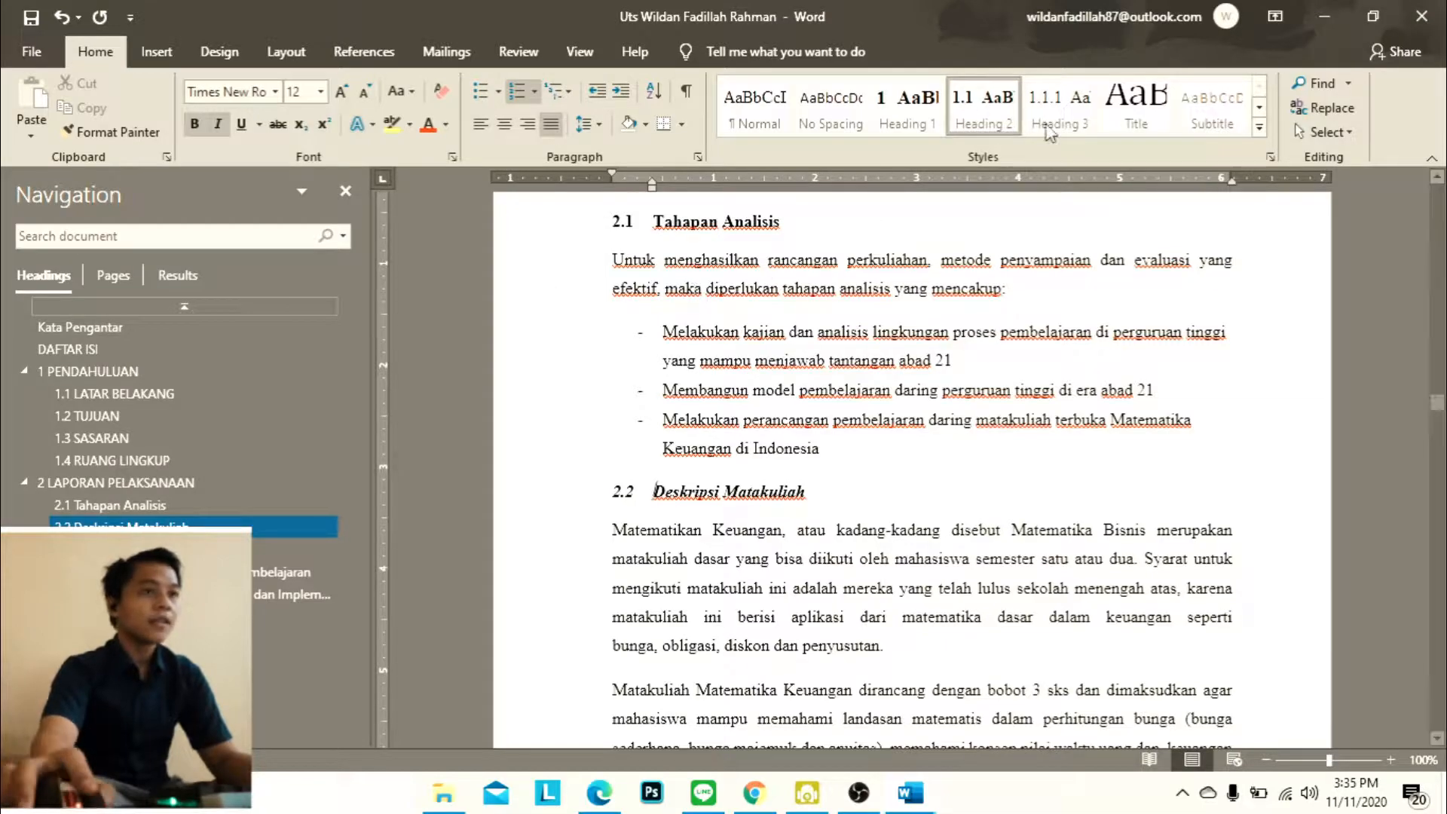
{"action": "left_click", "coordinate": [1059, 106]}
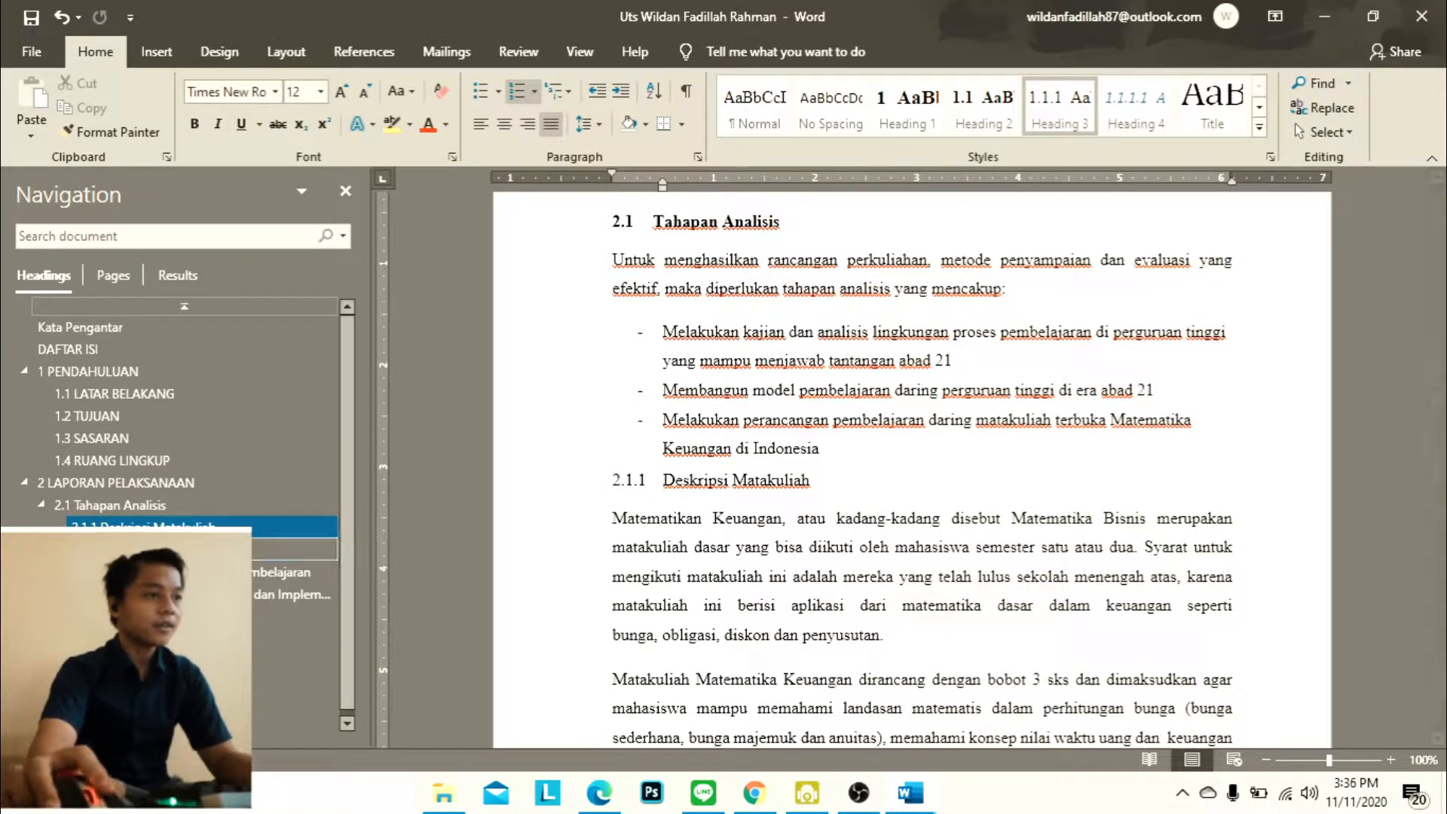
{"action": "left_click", "coordinate": [294, 549]}
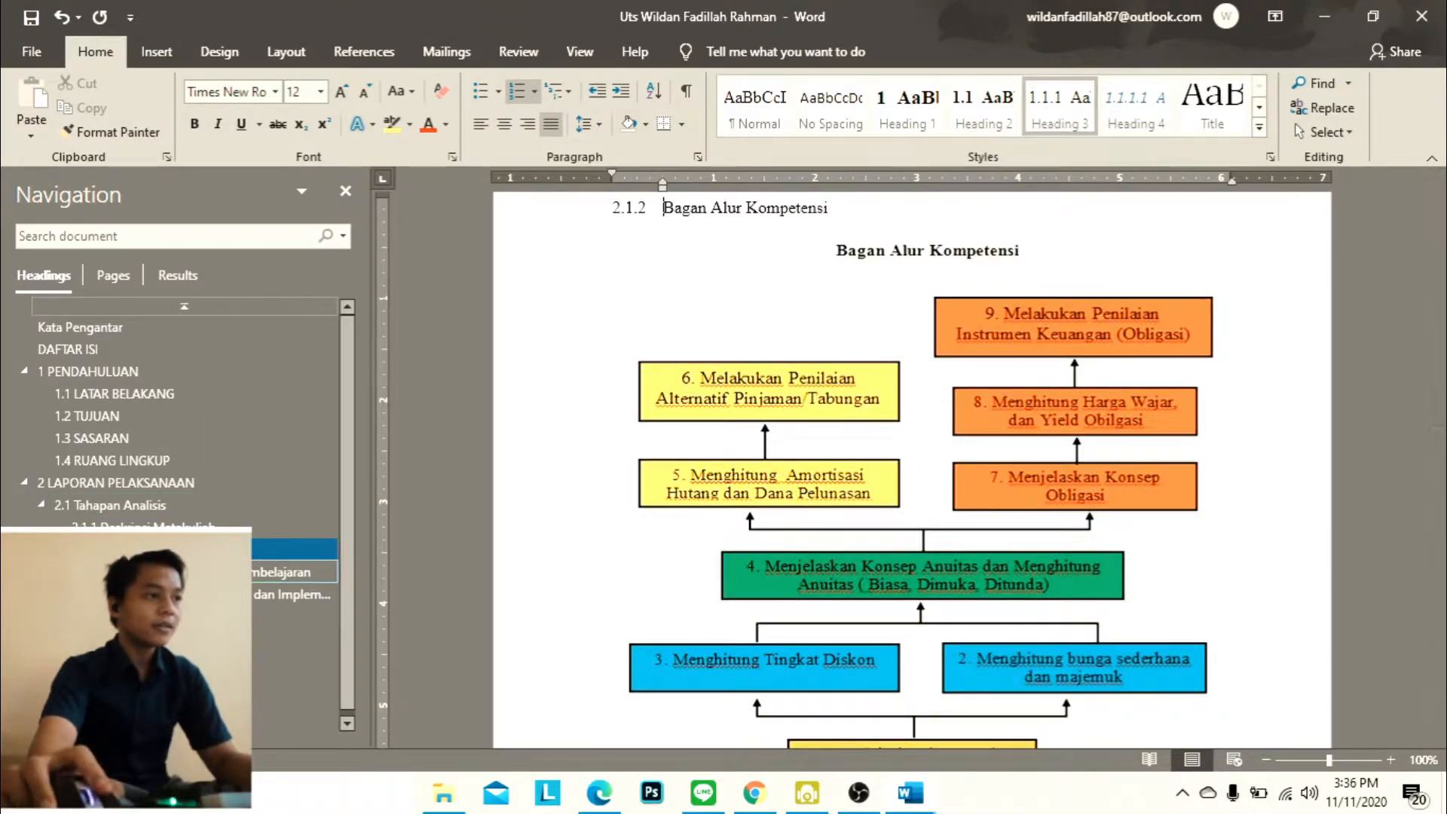
Reset the Tahapan Perancangan Proses Pembelajaran heading to Normal and reapply the numbered Heading 2 style
{"action": "left_click", "coordinate": [294, 572]}
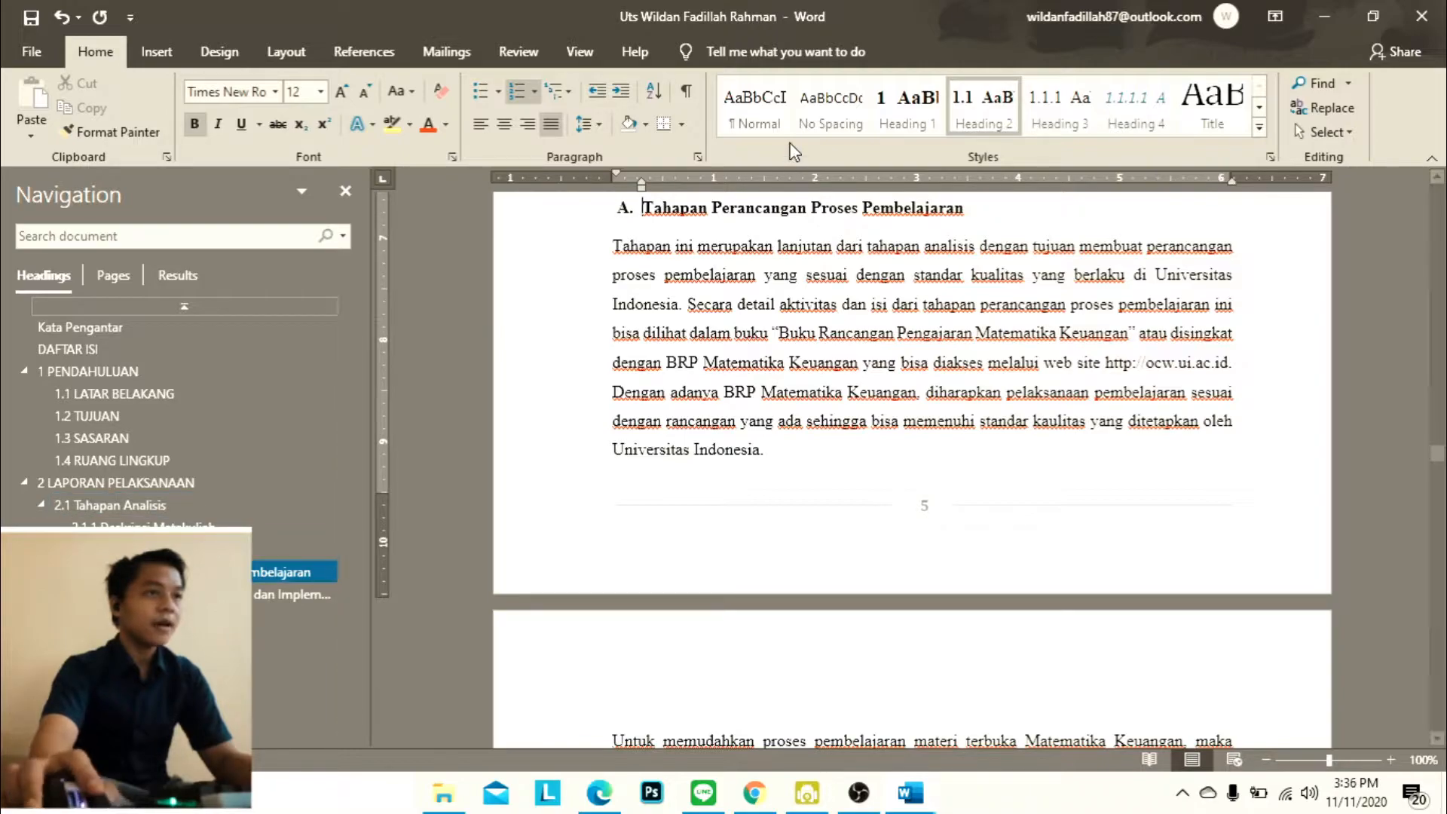
{"action": "left_click", "coordinate": [766, 114]}
{"action": "left_click", "coordinate": [954, 85]}
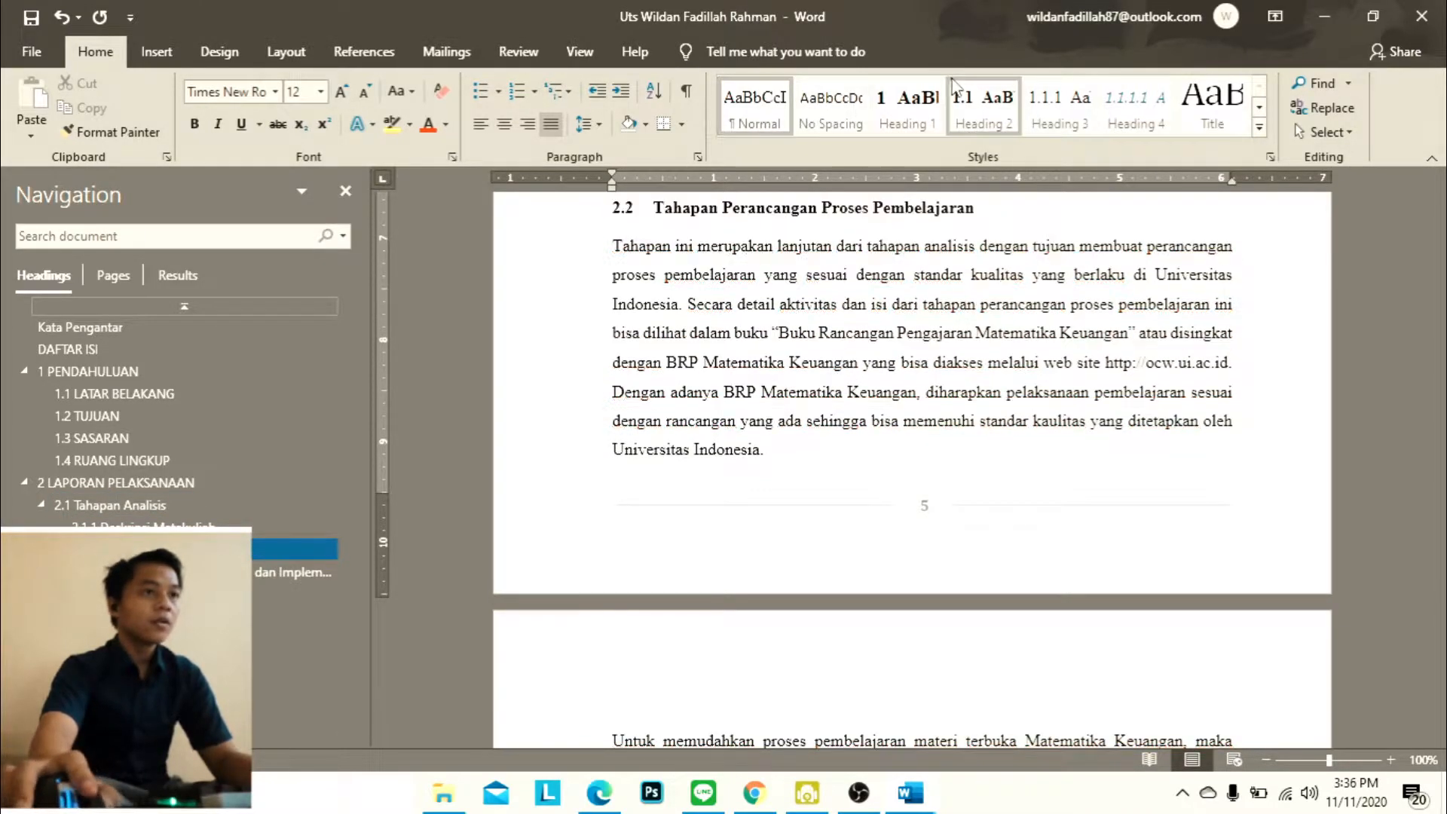
{"action": "left_click", "coordinate": [961, 110]}
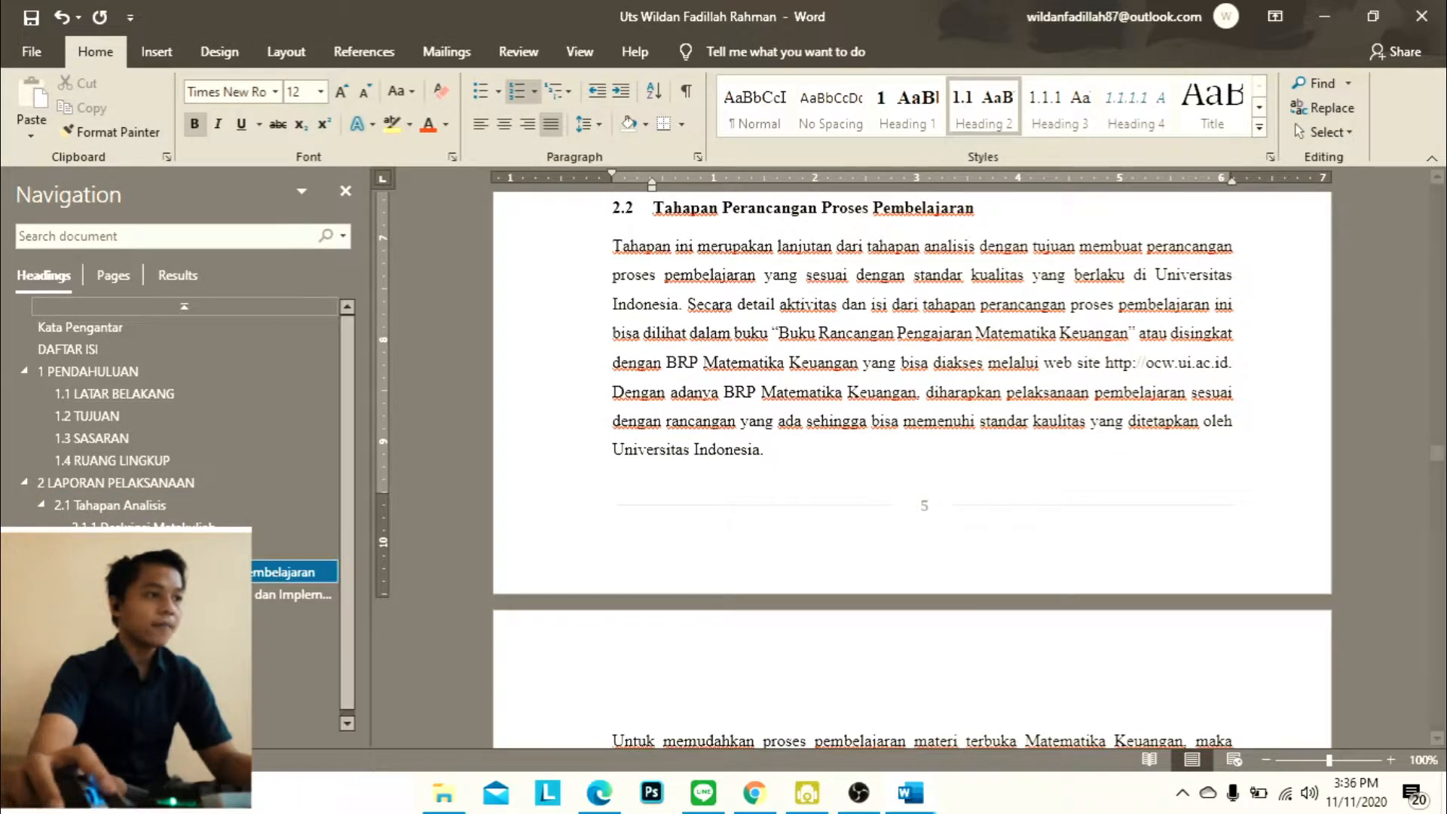
Reset the Tahapan Pengembangan Konten dan Implementasi heading to Normal, then apply the numbered Heading 2 style to it
{"action": "left_click", "coordinate": [245, 594]}
{"action": "left_click", "coordinate": [756, 109]}
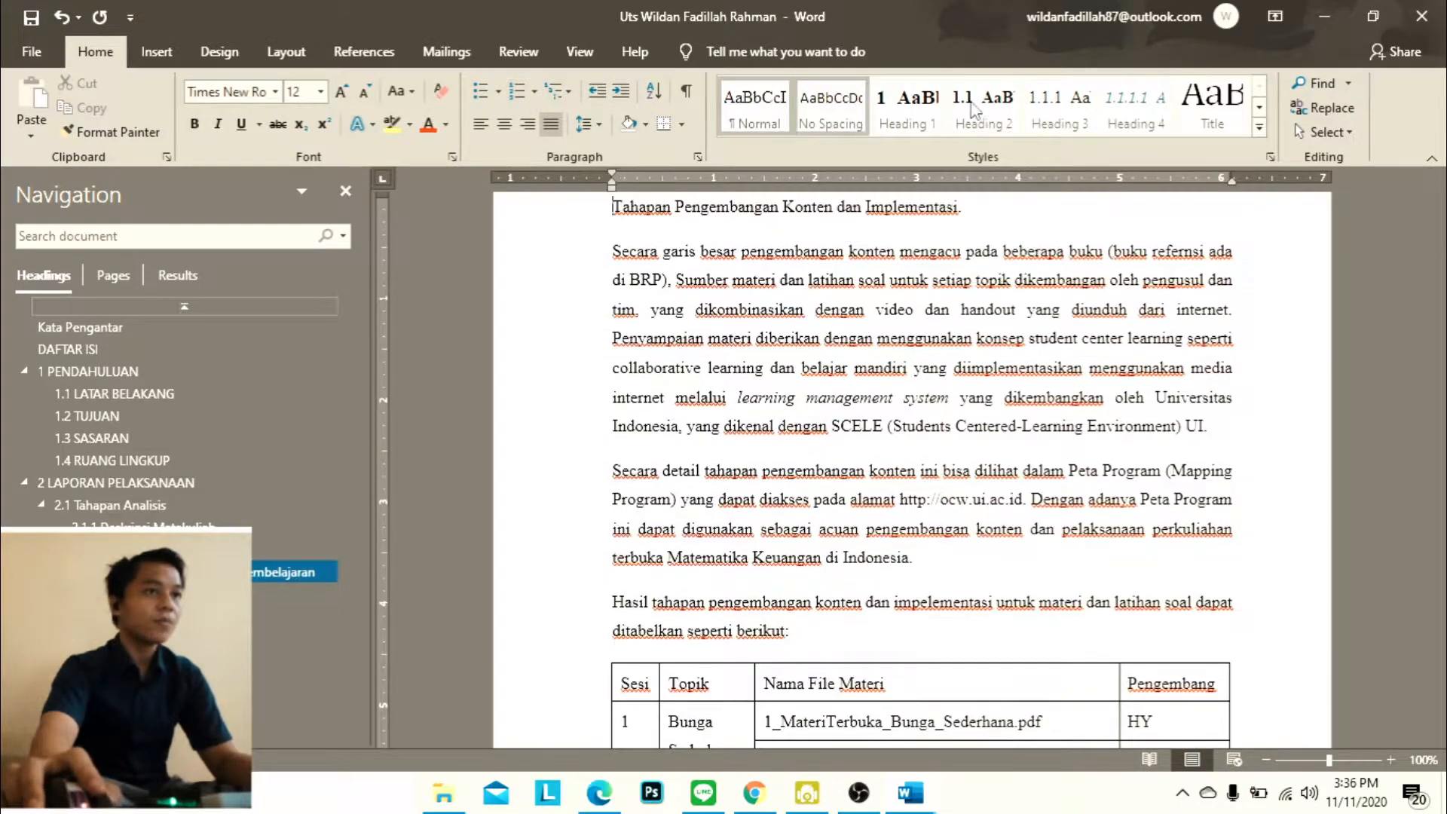
{"action": "left_click", "coordinate": [989, 106]}
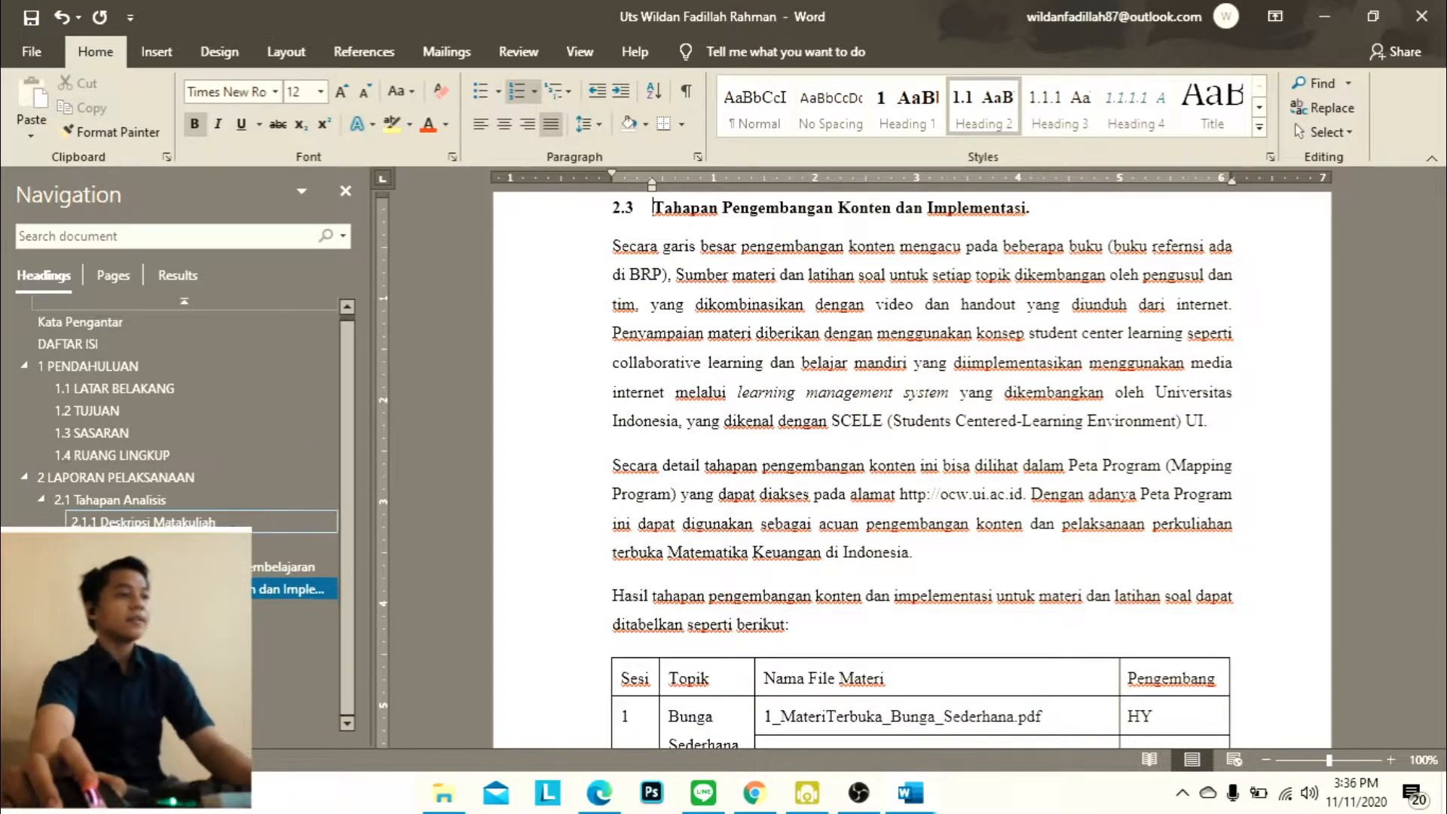
Set the empty numbered line below the materials table to Normal and apply the numbered Heading 2 style to the Pembiayaan heading
{"action": "left_click", "coordinate": [240, 611]}
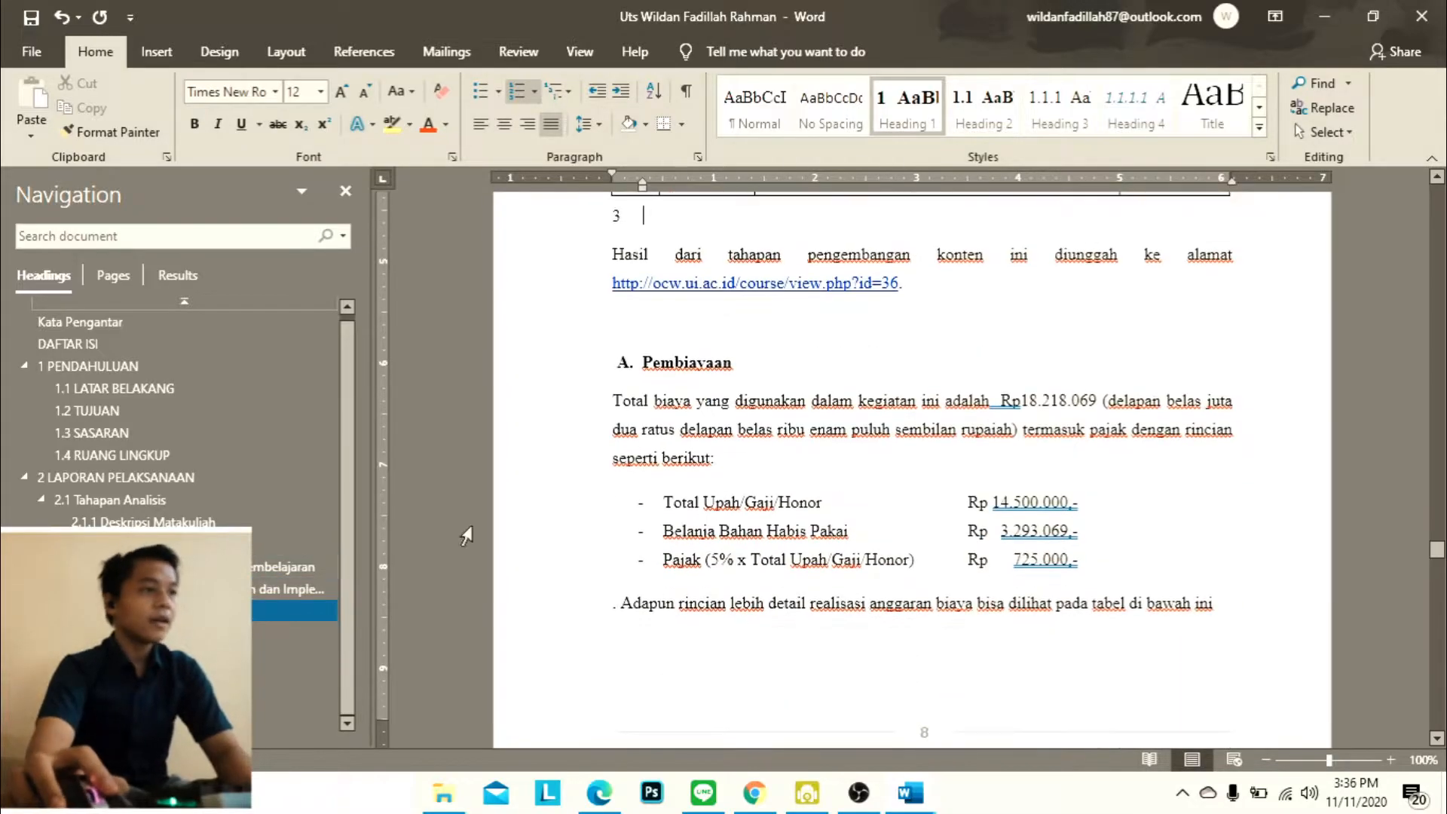
{"action": "scroll", "coordinate": [678, 422], "scroll_direction": "up", "scroll_amount": 2}
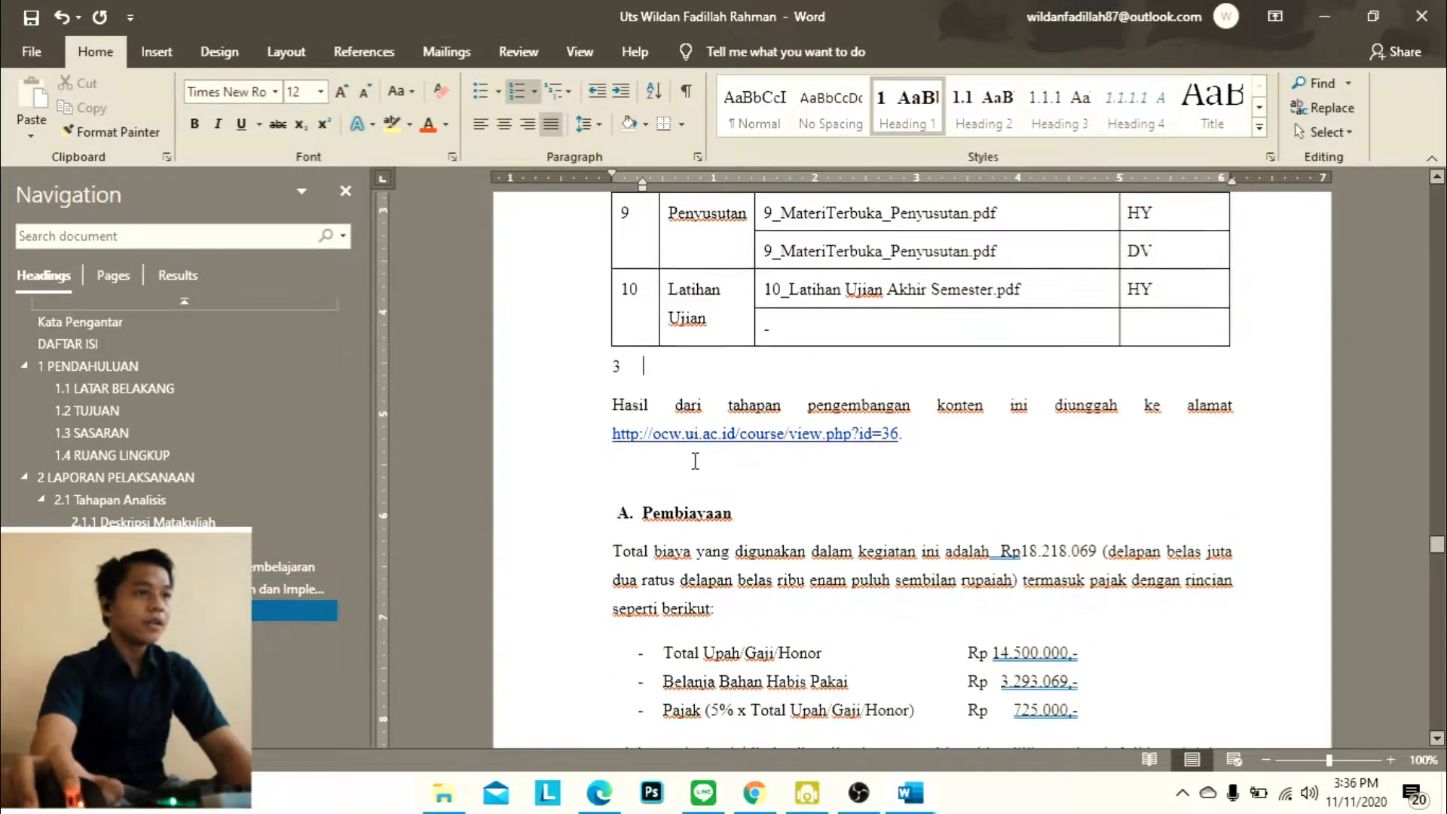
{"action": "left_click", "coordinate": [753, 109]}
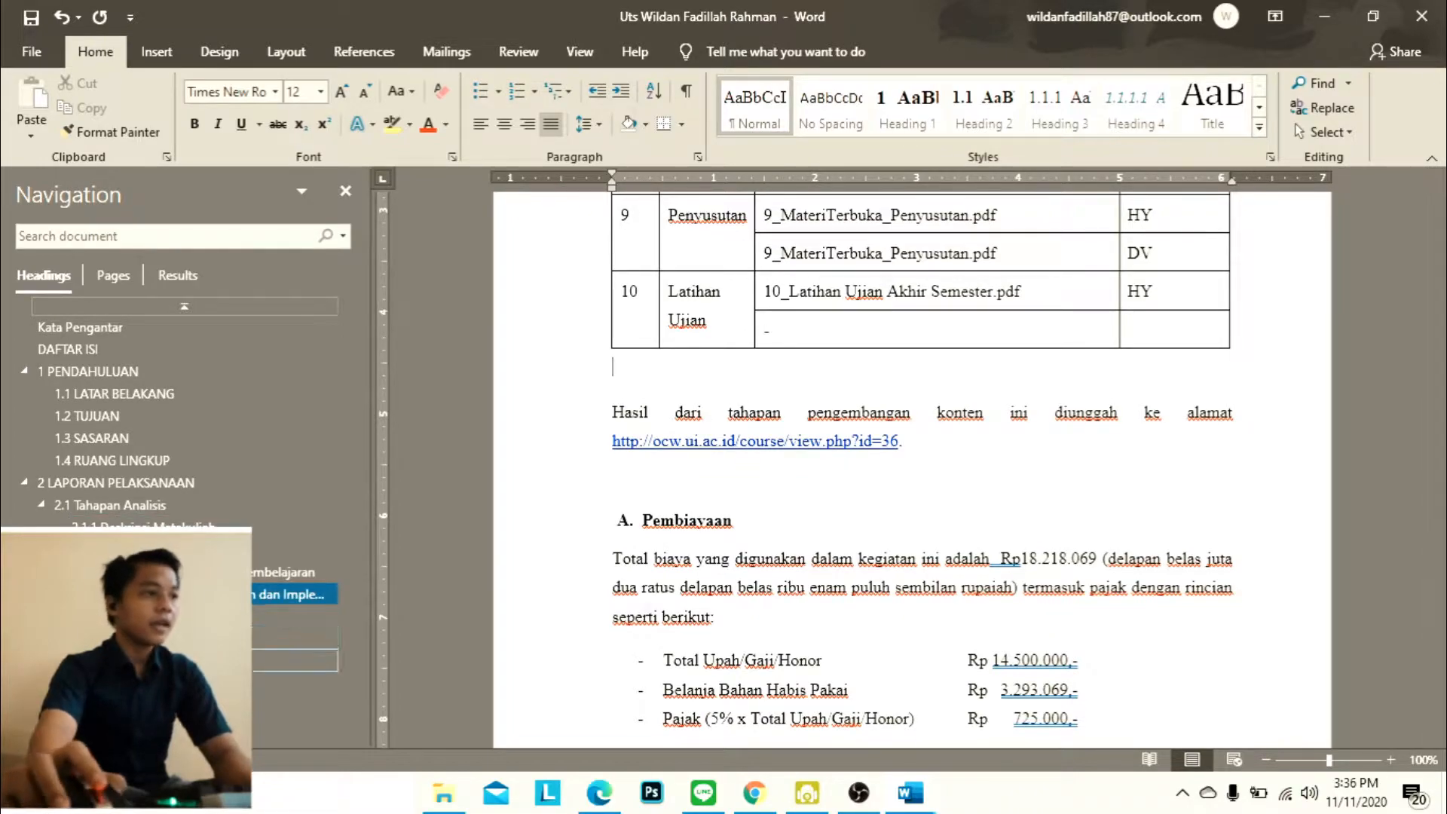
{"action": "left_click", "coordinate": [294, 616]}
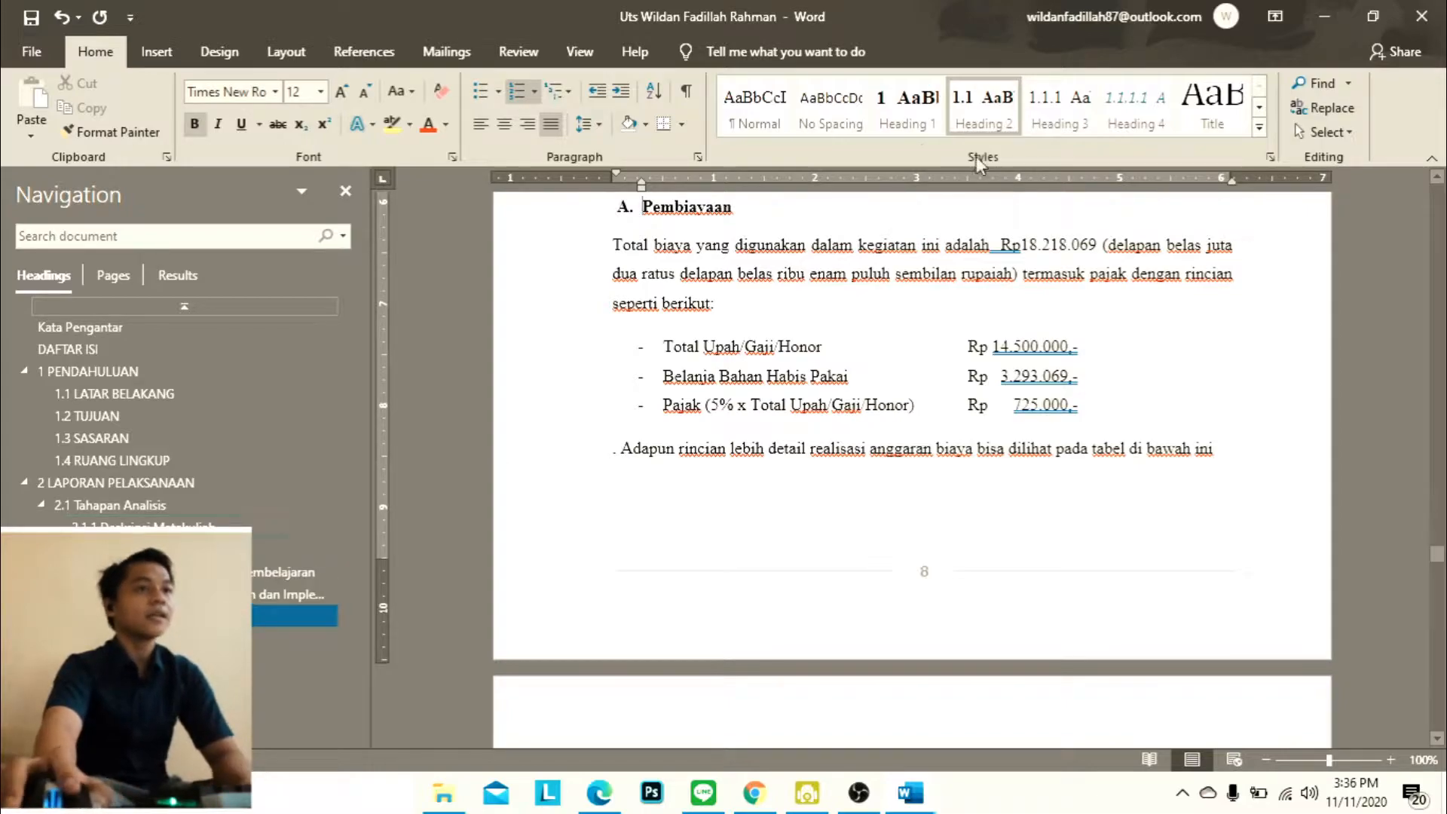
{"action": "left_click", "coordinate": [976, 120]}
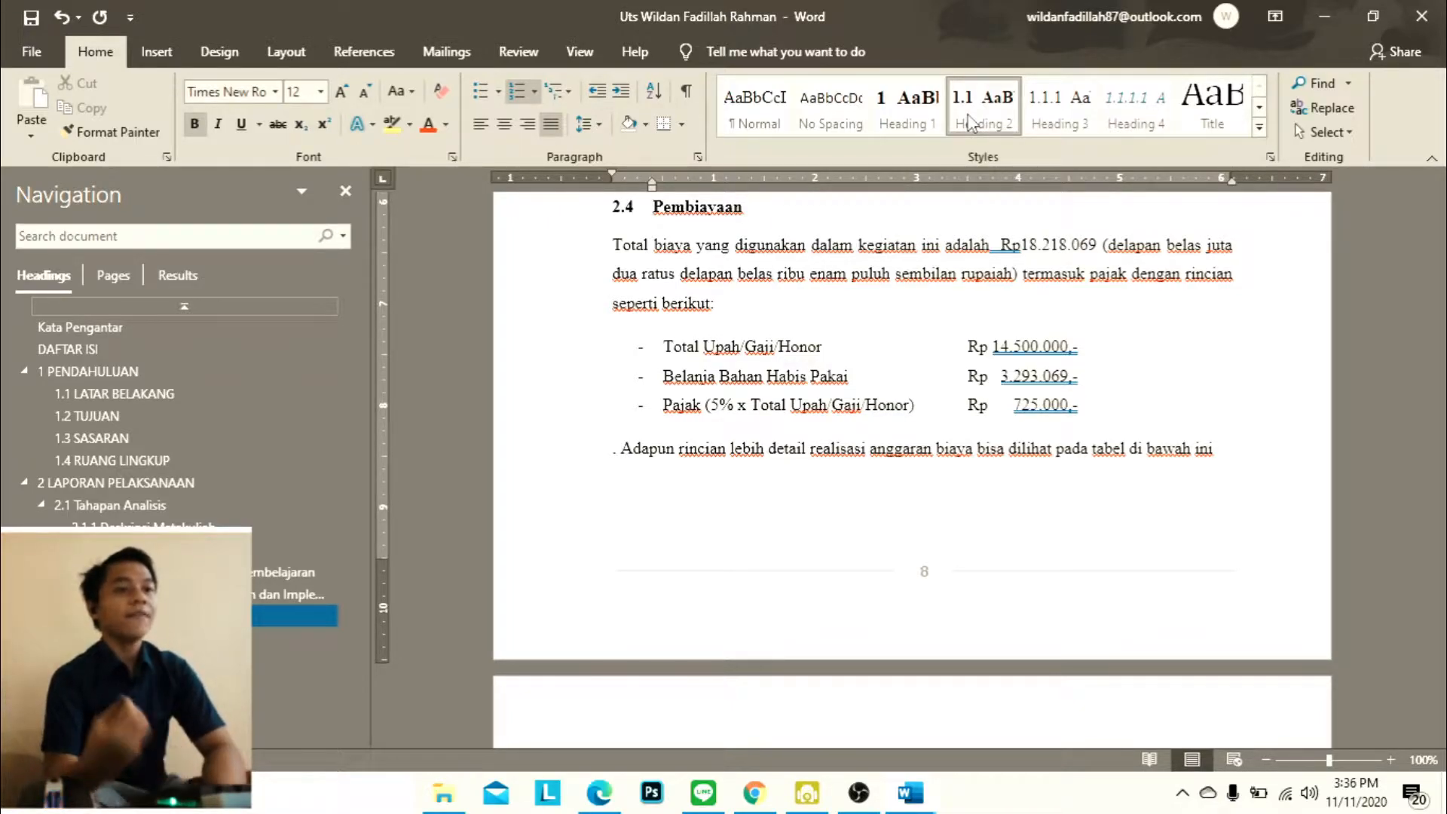
Delete the "BAB III:" text from the third chapter's heading, leaving only PENUTUP
{"action": "left_click", "coordinate": [294, 638]}
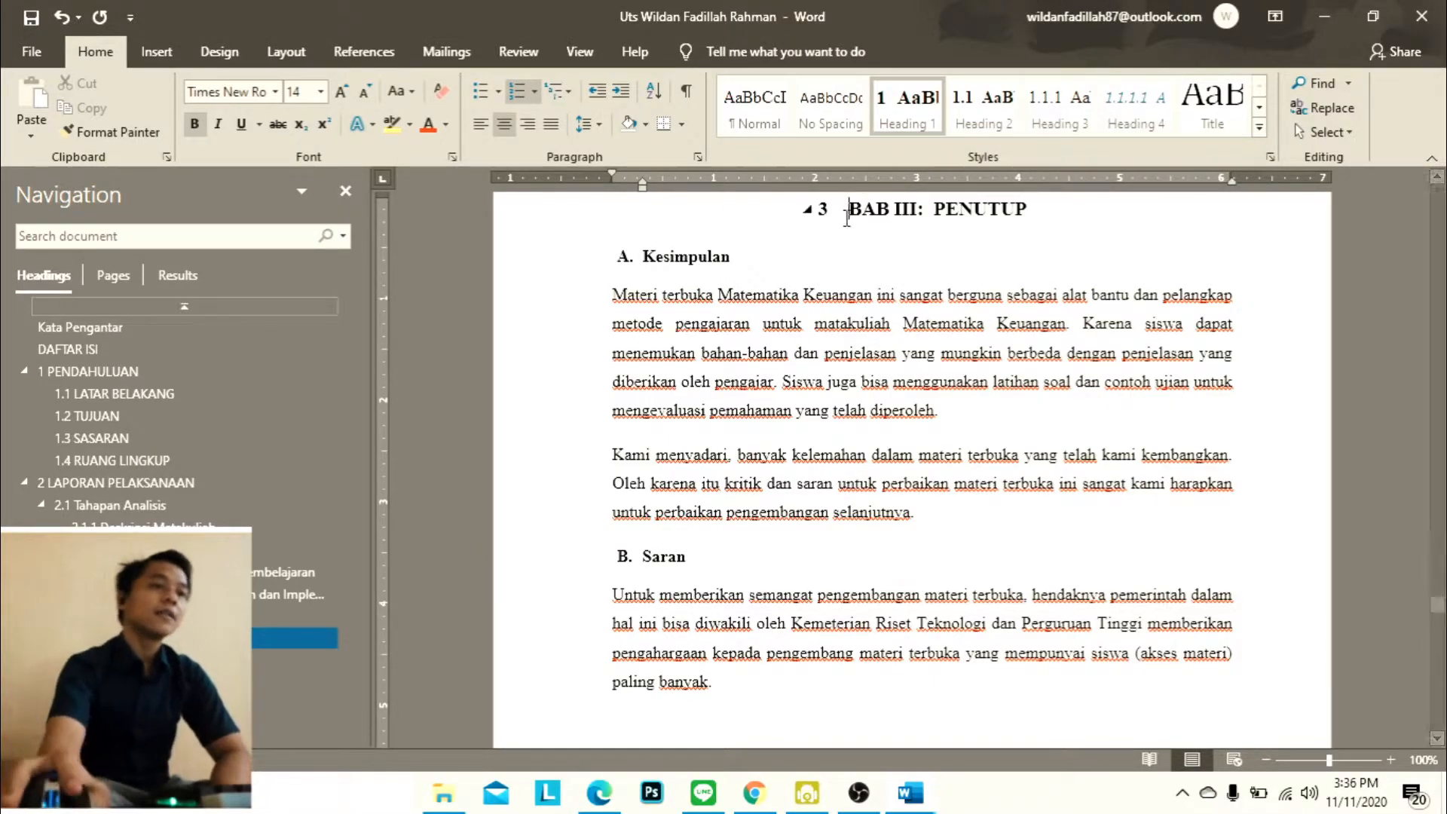
{"action": "left_click_drag", "start_coordinate": [930, 207], "coordinate": [858, 216]}
{"action": "key", "text": "BackSpace"}
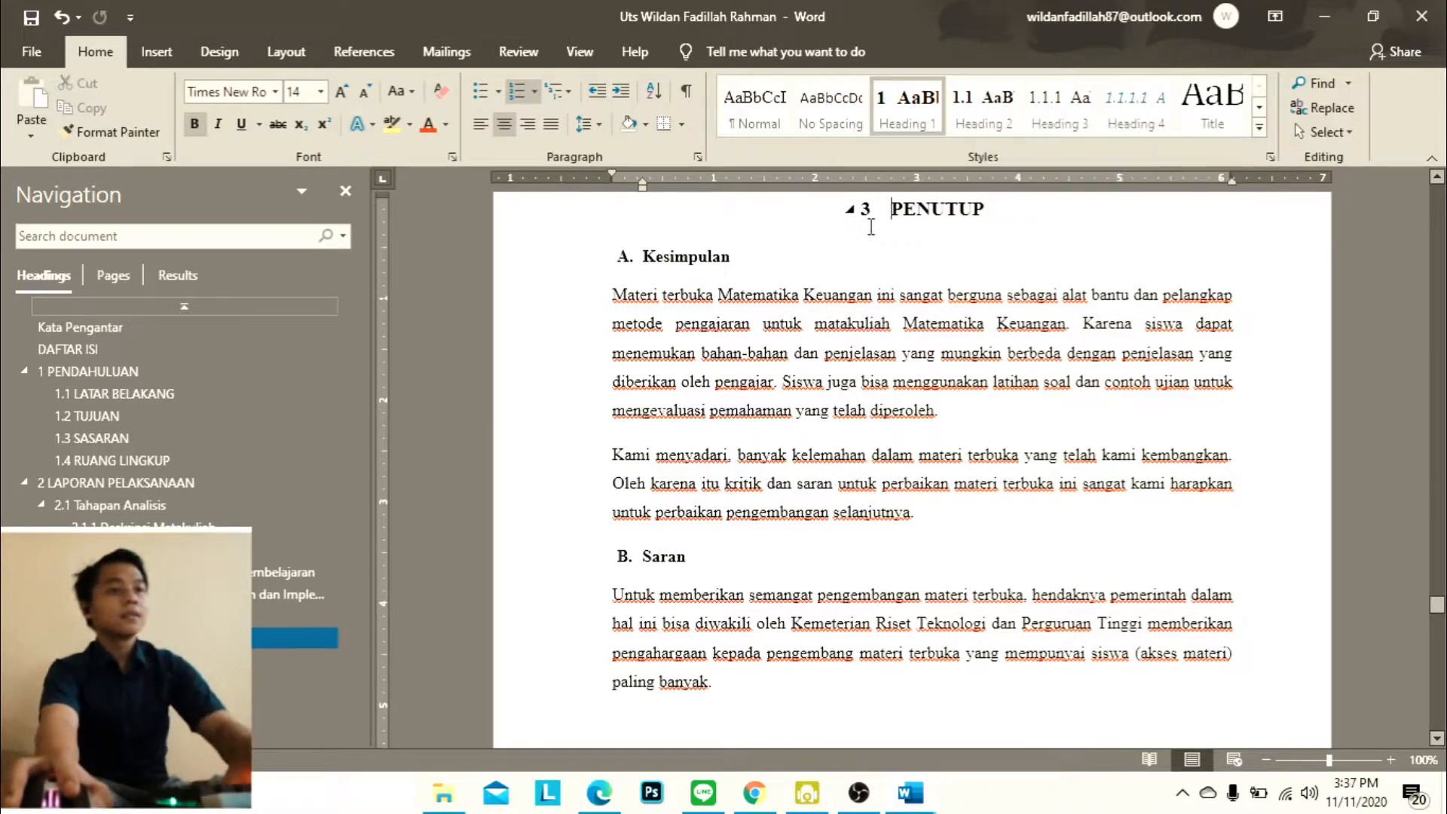
Reset the Kesimpulan and Saran headings under PENUTUP to Normal and apply the numbered Heading 2 style to each
{"action": "left_click", "coordinate": [650, 255]}
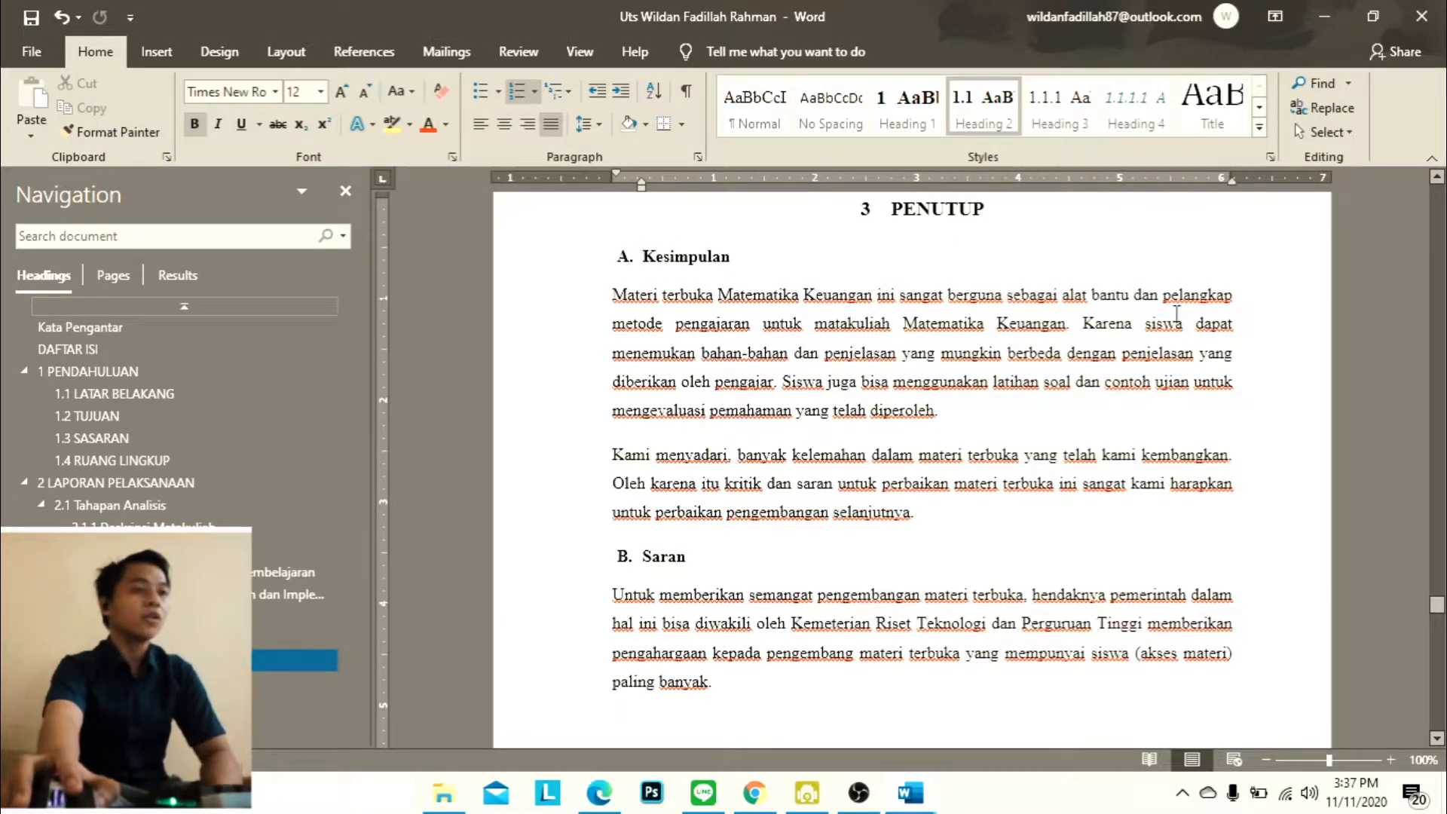
{"action": "left_click", "coordinate": [758, 125]}
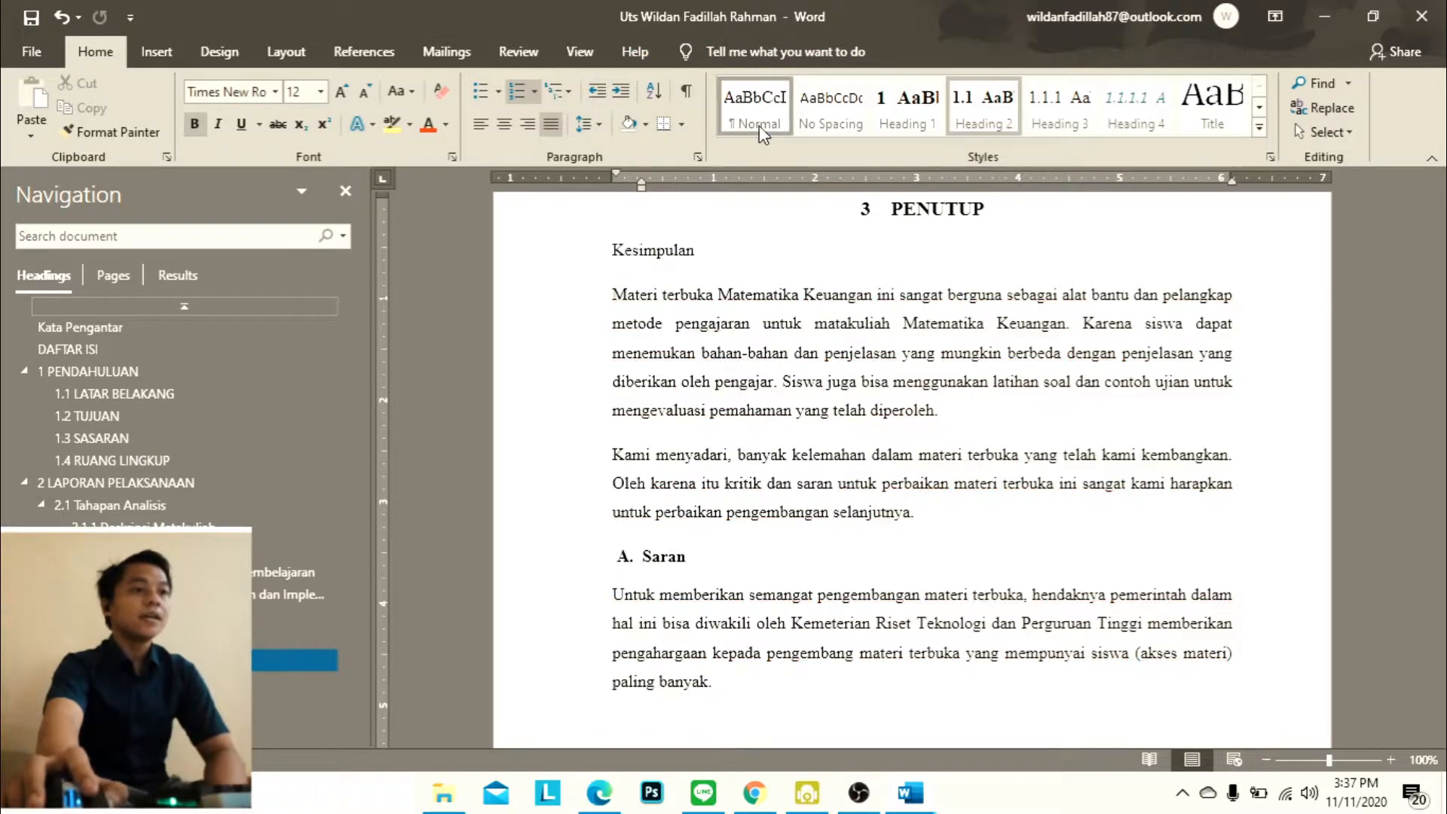
{"action": "left_click", "coordinate": [964, 113]}
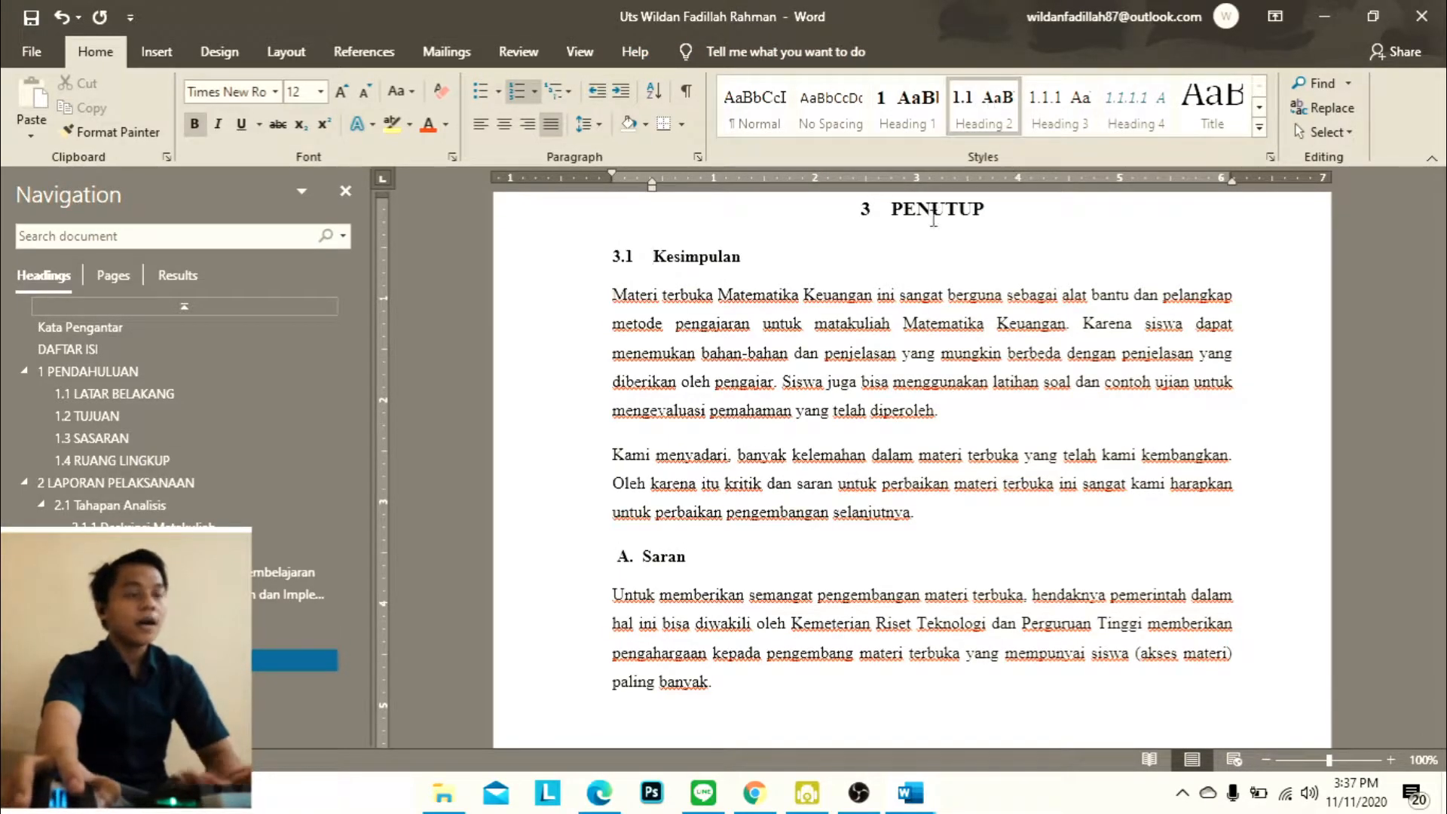
{"action": "left_click", "coordinate": [632, 558]}
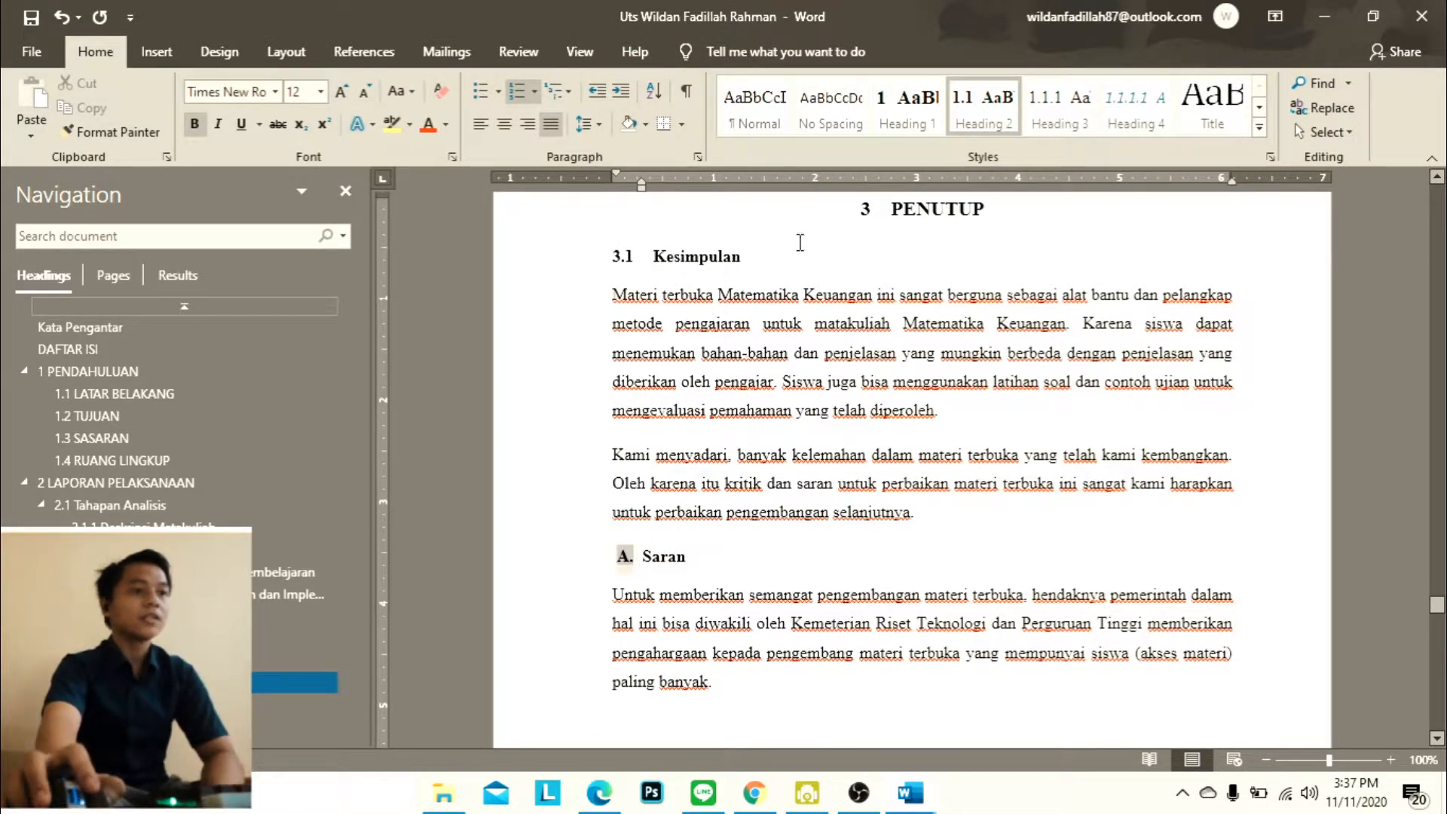
{"action": "left_click", "coordinate": [757, 123]}
{"action": "left_click", "coordinate": [983, 109]}
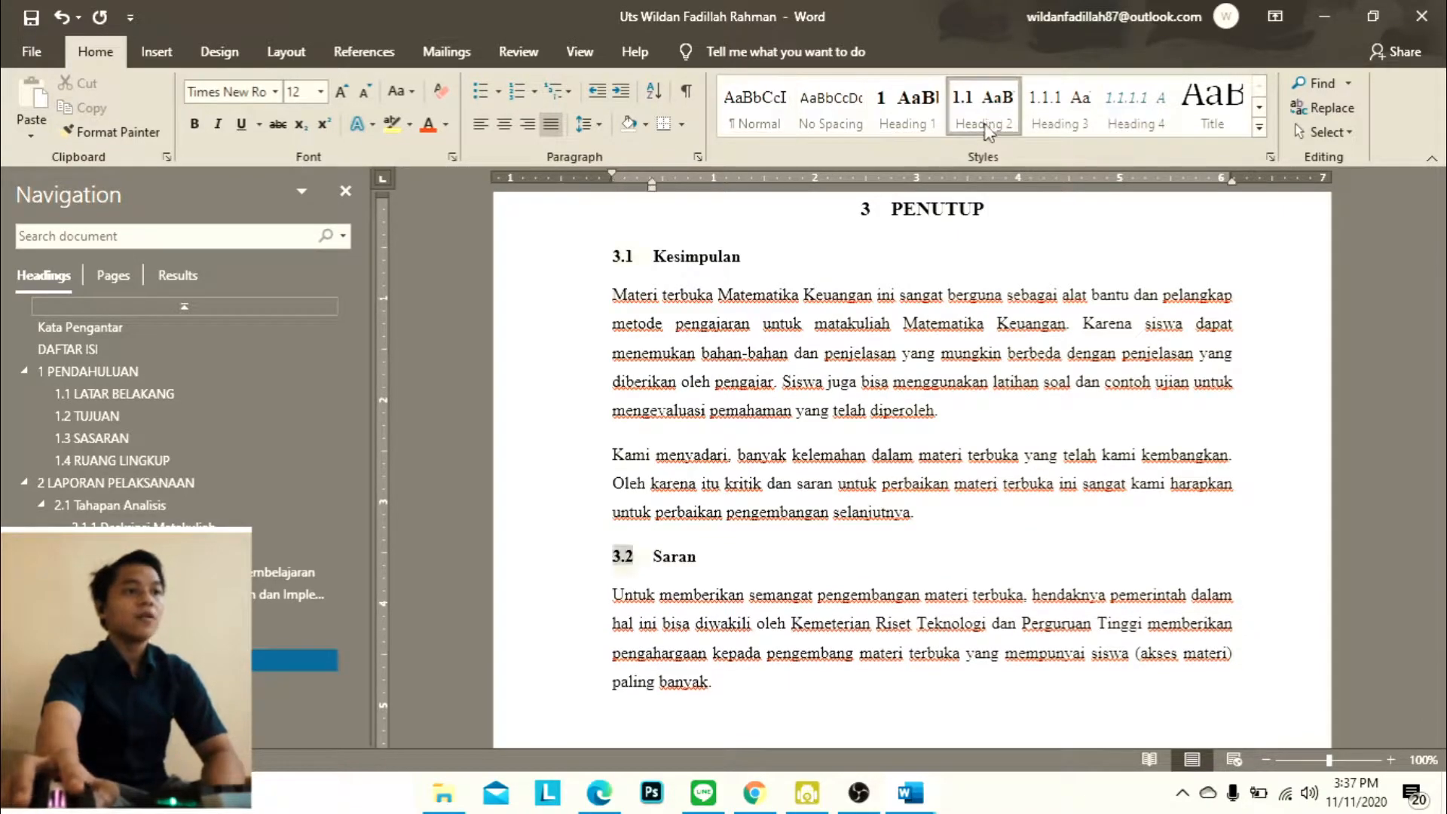
Review the report's PENUTUP chapter, section 2.3 with its materials table, and the Pembiayaan section
{"action": "scroll", "coordinate": [903, 394], "scroll_direction": "down", "scroll_amount": 2}
{"action": "scroll", "coordinate": [902, 393], "scroll_direction": "up", "scroll_amount": 1}
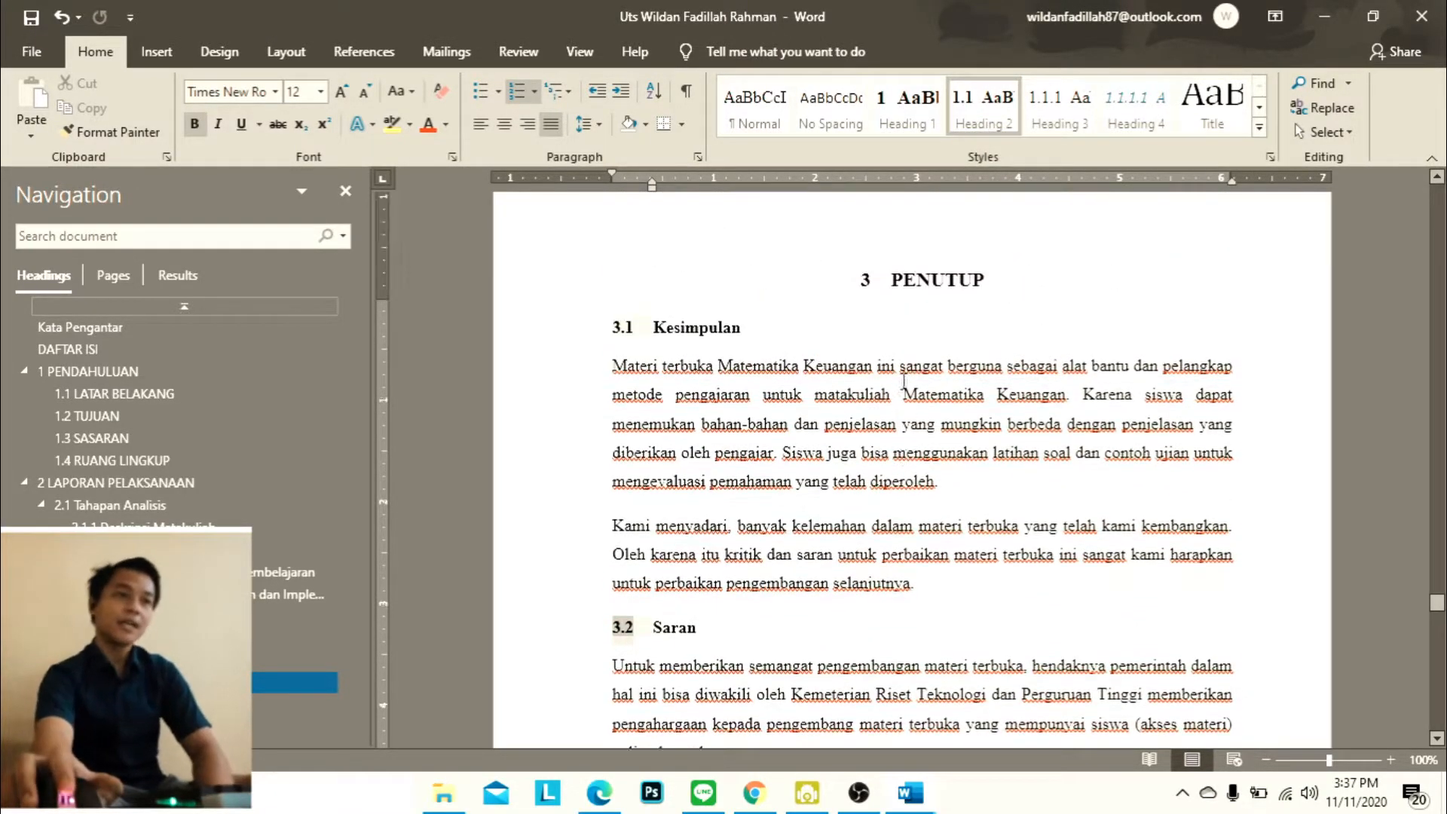
{"action": "scroll", "coordinate": [901, 375], "scroll_direction": "down", "scroll_amount": 5}
{"action": "scroll", "coordinate": [901, 375], "scroll_direction": "down", "scroll_amount": 20}
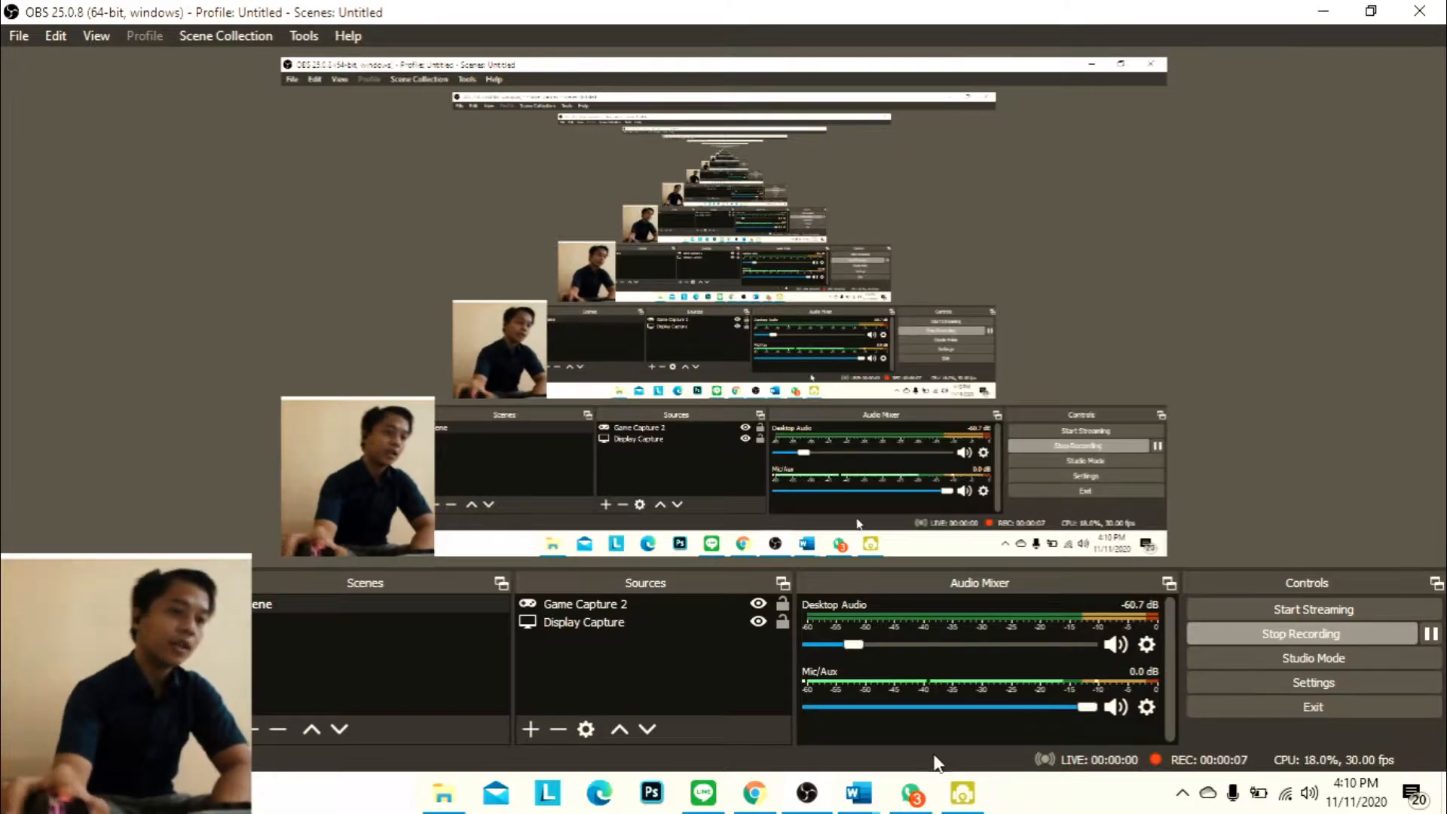
{"action": "left_click", "coordinate": [859, 793]}
{"action": "left_click", "coordinate": [1089, 692]}
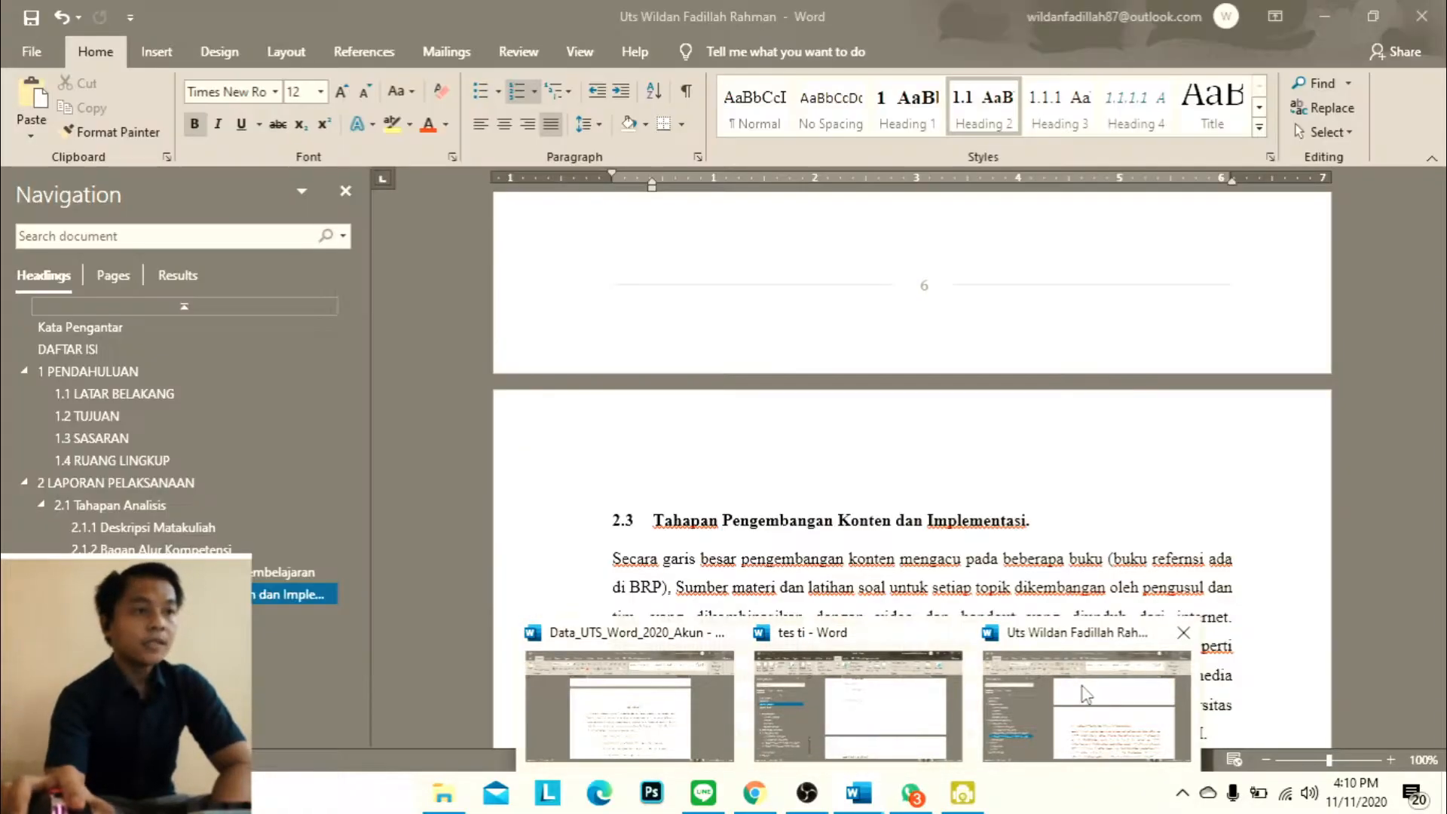
{"action": "scroll", "coordinate": [969, 586], "scroll_direction": "up", "scroll_amount": 3}
{"action": "scroll", "coordinate": [411, 592], "scroll_direction": "down", "scroll_amount": 3}
{"action": "scroll", "coordinate": [746, 537], "scroll_direction": "down", "scroll_amount": 3}
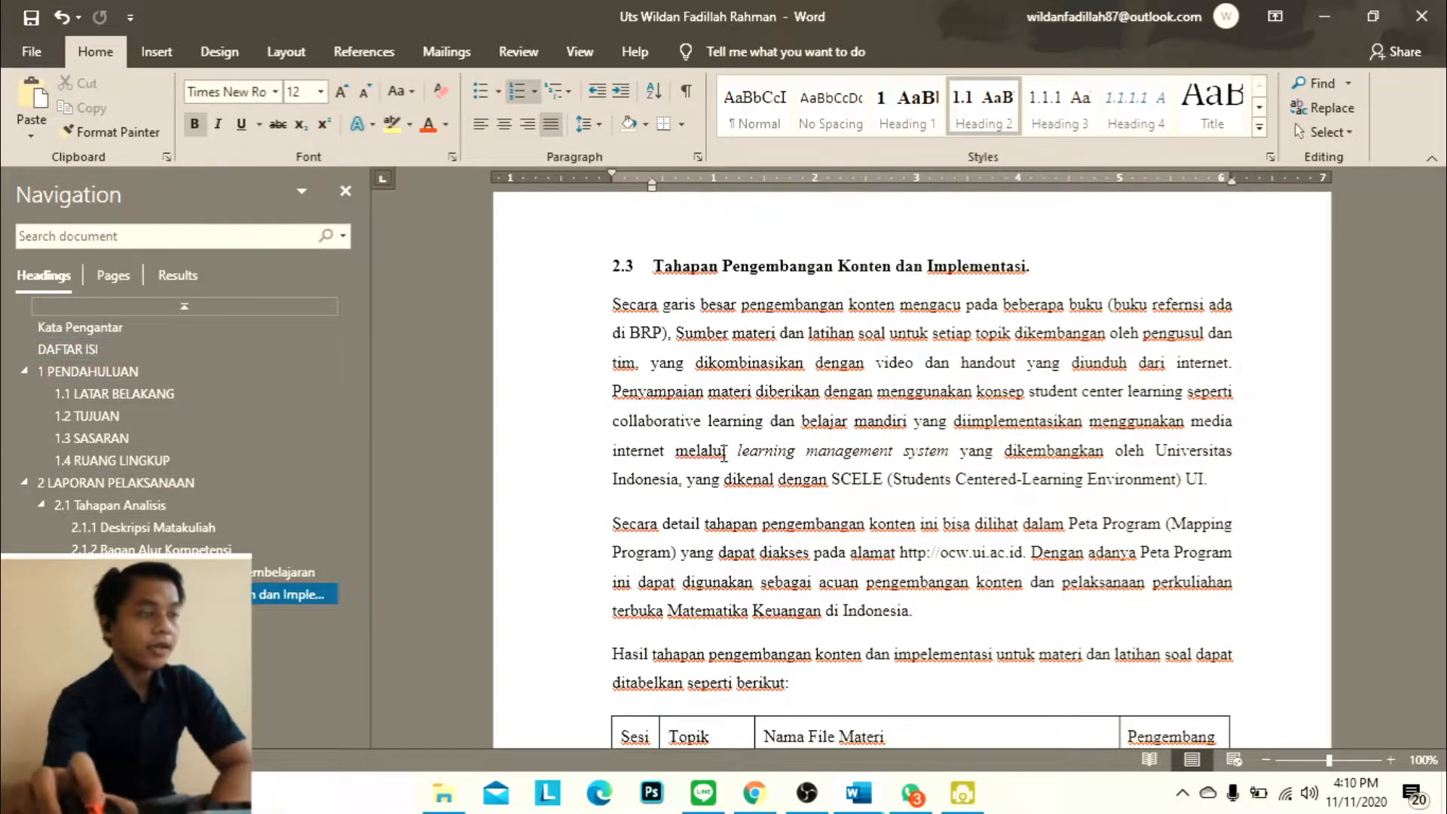
{"action": "scroll", "coordinate": [1091, 479], "scroll_direction": "down", "scroll_amount": 9}
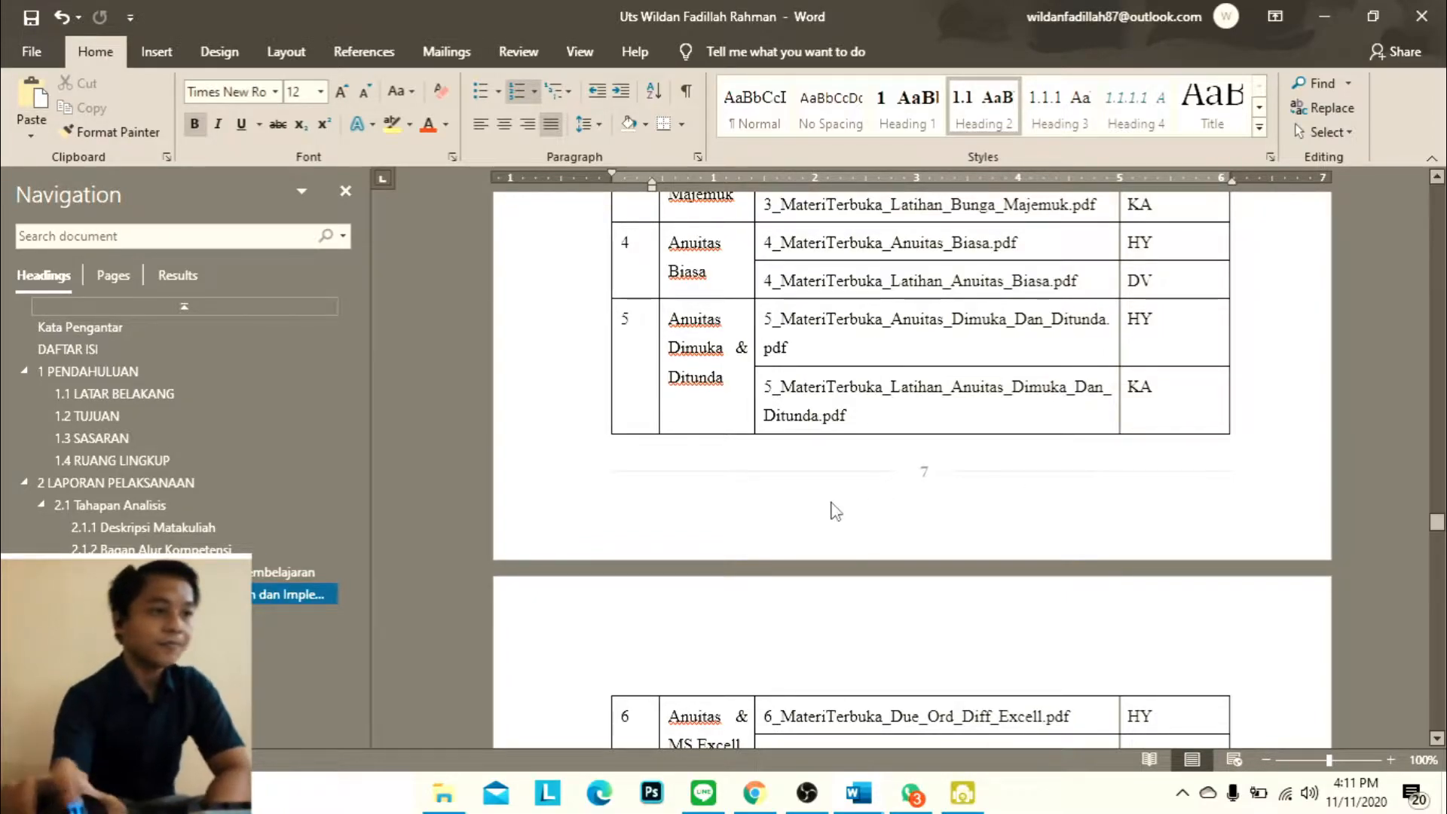
{"action": "scroll", "coordinate": [840, 513], "scroll_direction": "down", "scroll_amount": 10}
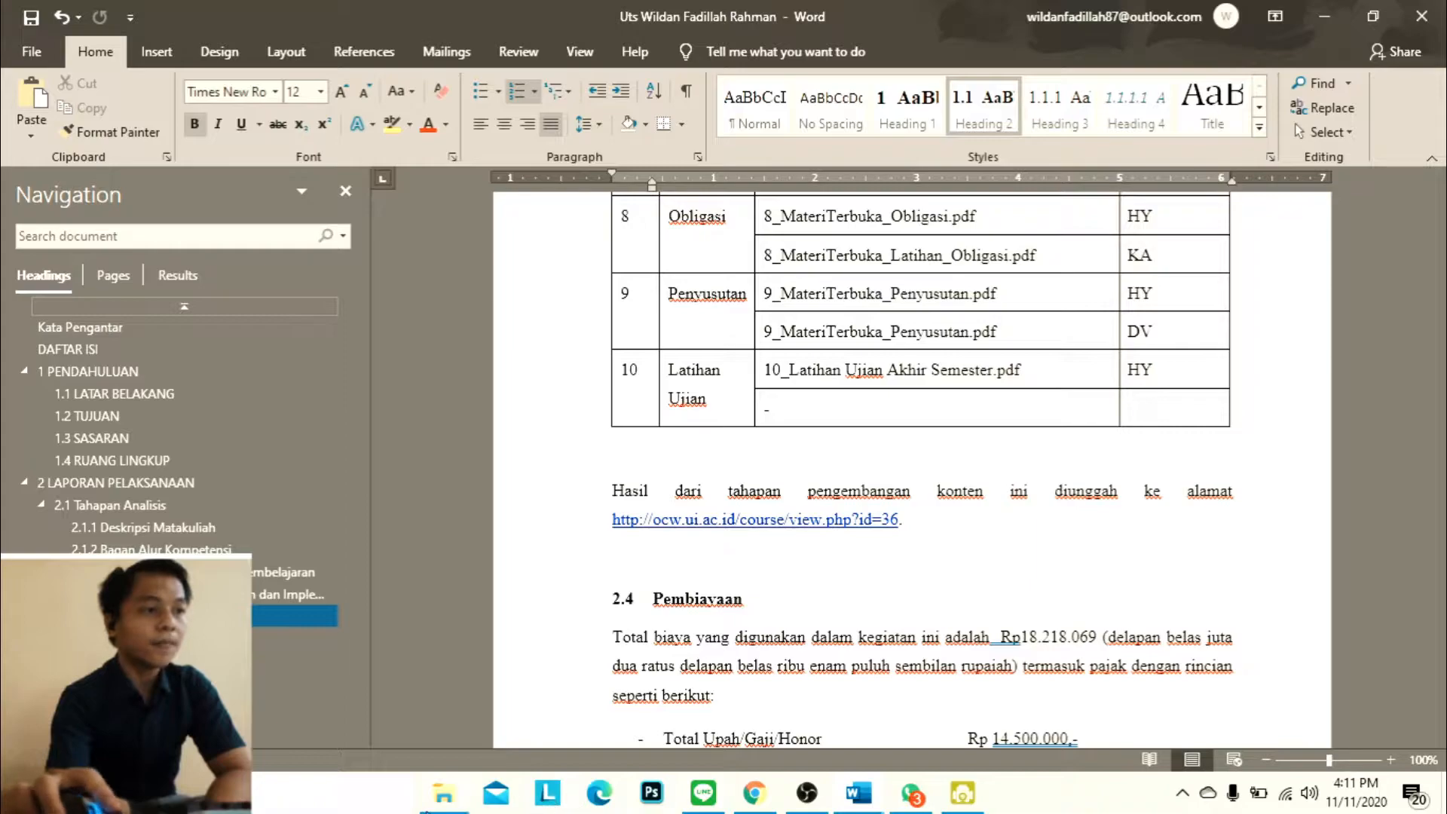
Open the Latihan_TKA document and copy its HALAMAN PENGESAHAN page, from the heading to the date line
{"action": "left_click", "coordinate": [443, 793]}
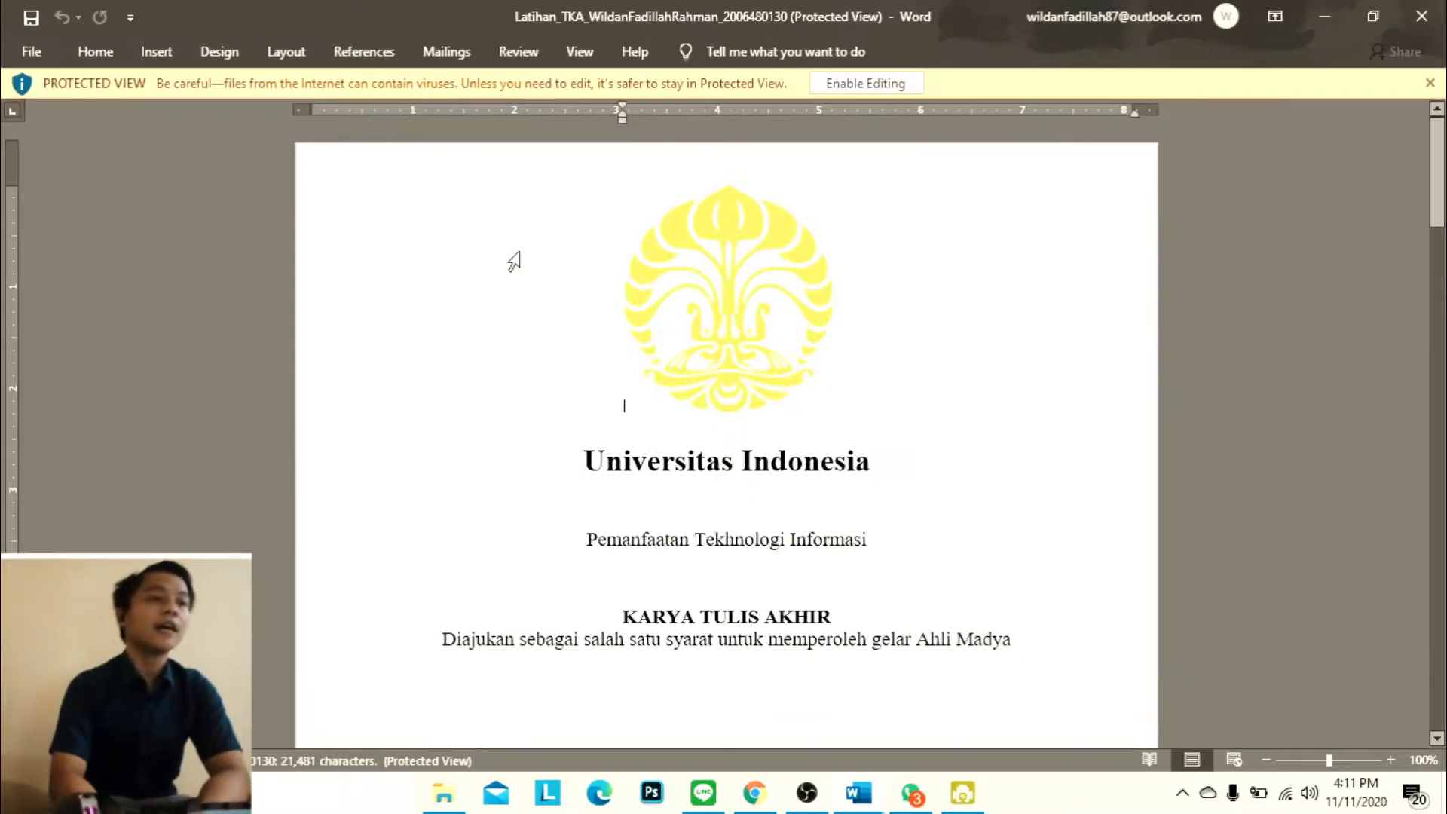
{"action": "scroll", "coordinate": [715, 336], "scroll_direction": "down", "scroll_amount": 15}
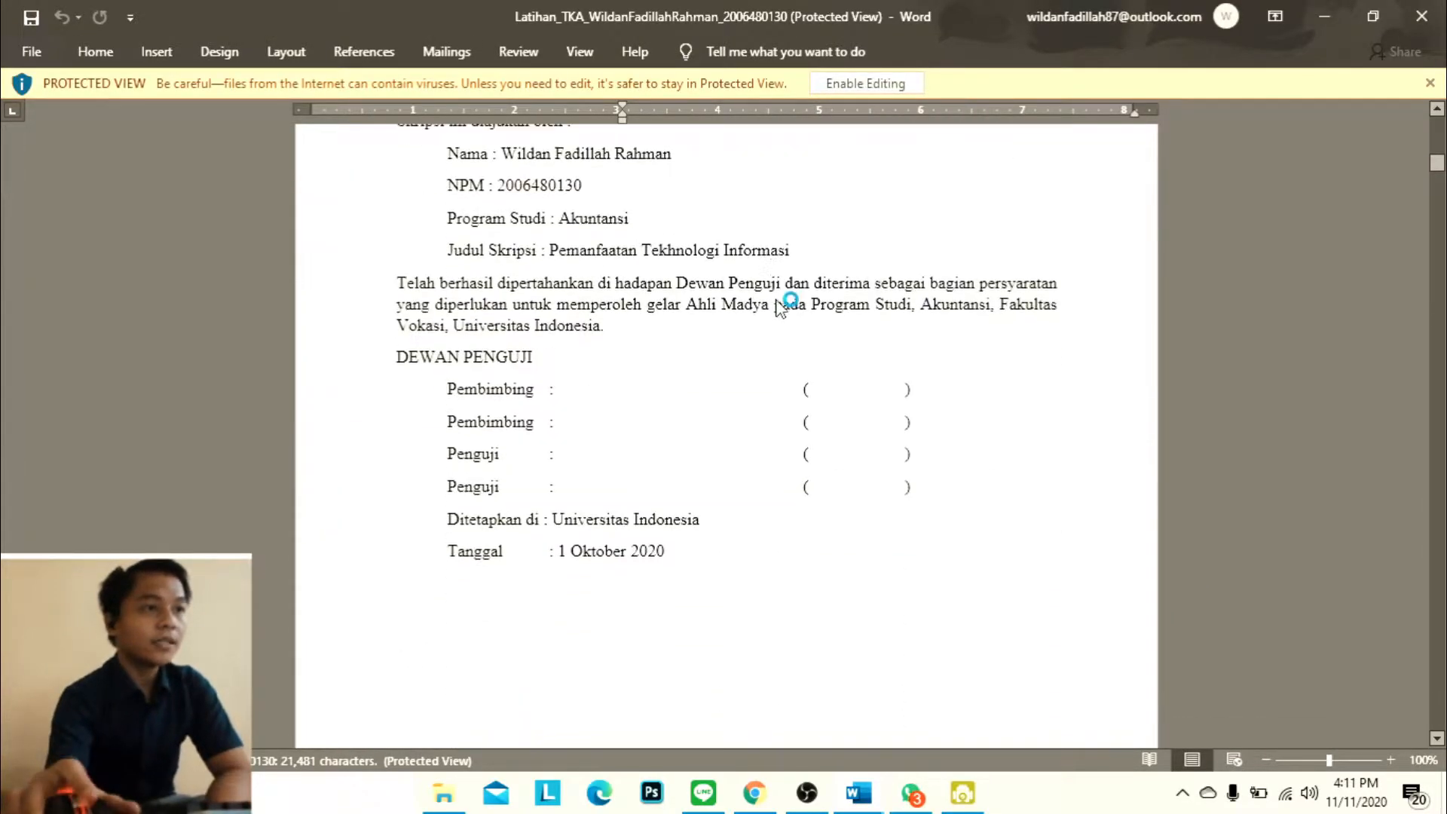
{"action": "scroll", "coordinate": [768, 266], "scroll_direction": "down", "scroll_amount": 12}
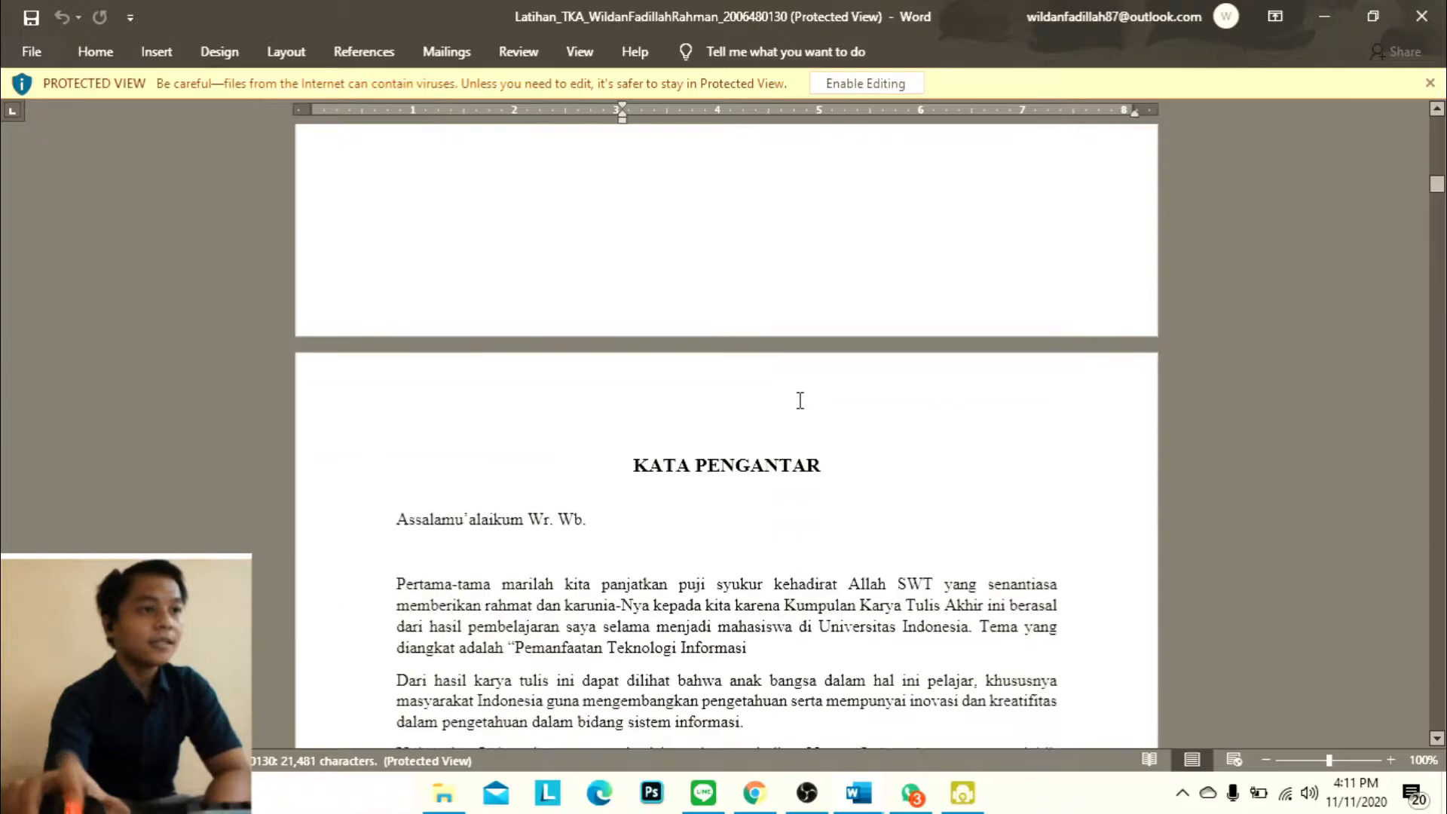
{"action": "scroll", "coordinate": [772, 392], "scroll_direction": "down", "scroll_amount": 13}
{"action": "scroll", "coordinate": [784, 301], "scroll_direction": "up", "scroll_amount": 6}
{"action": "scroll", "coordinate": [791, 228], "scroll_direction": "up", "scroll_amount": 18}
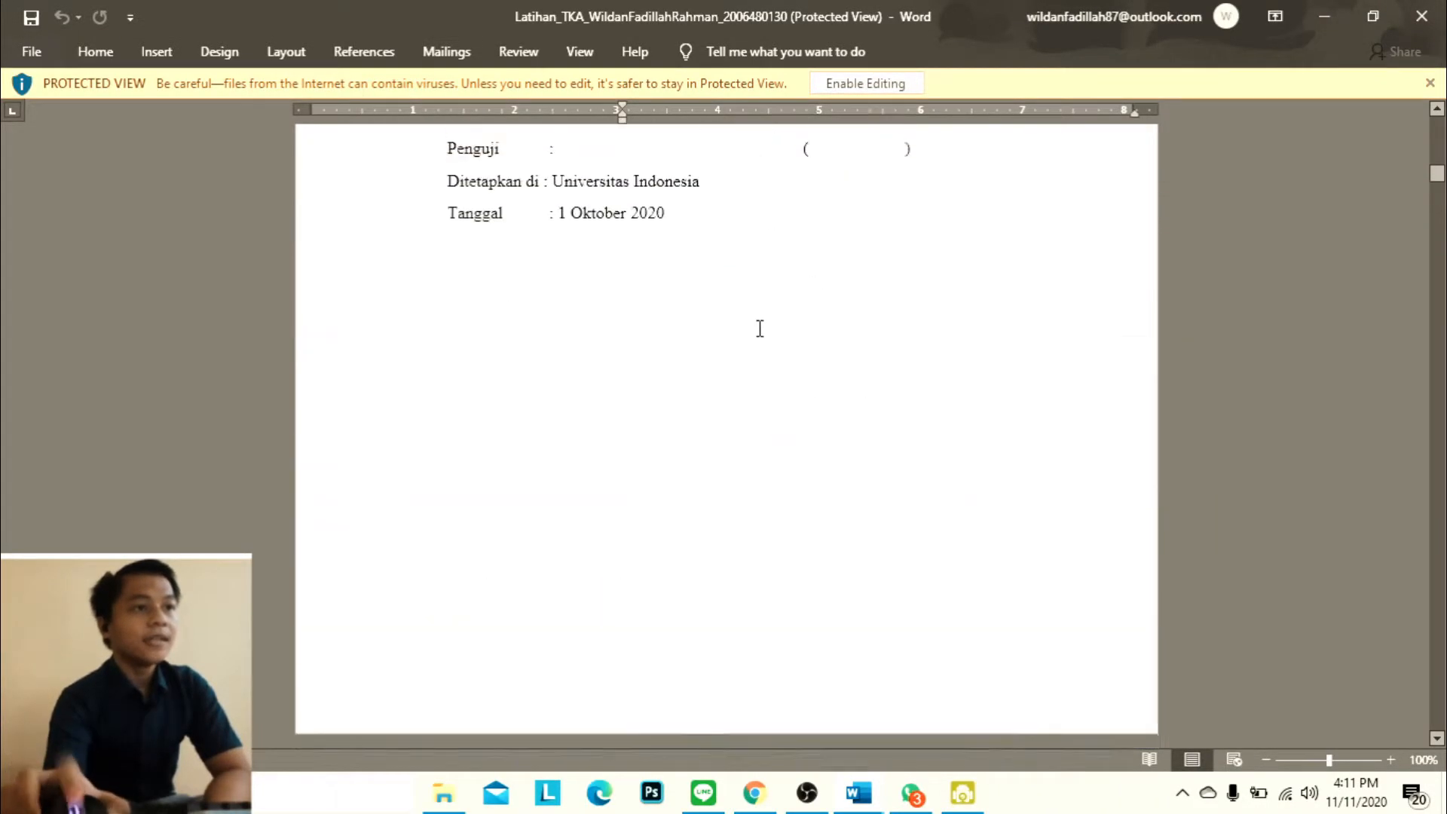
{"action": "scroll", "coordinate": [818, 497], "scroll_direction": "up", "scroll_amount": 3}
{"action": "scroll", "coordinate": [739, 530], "scroll_direction": "down", "scroll_amount": 10}
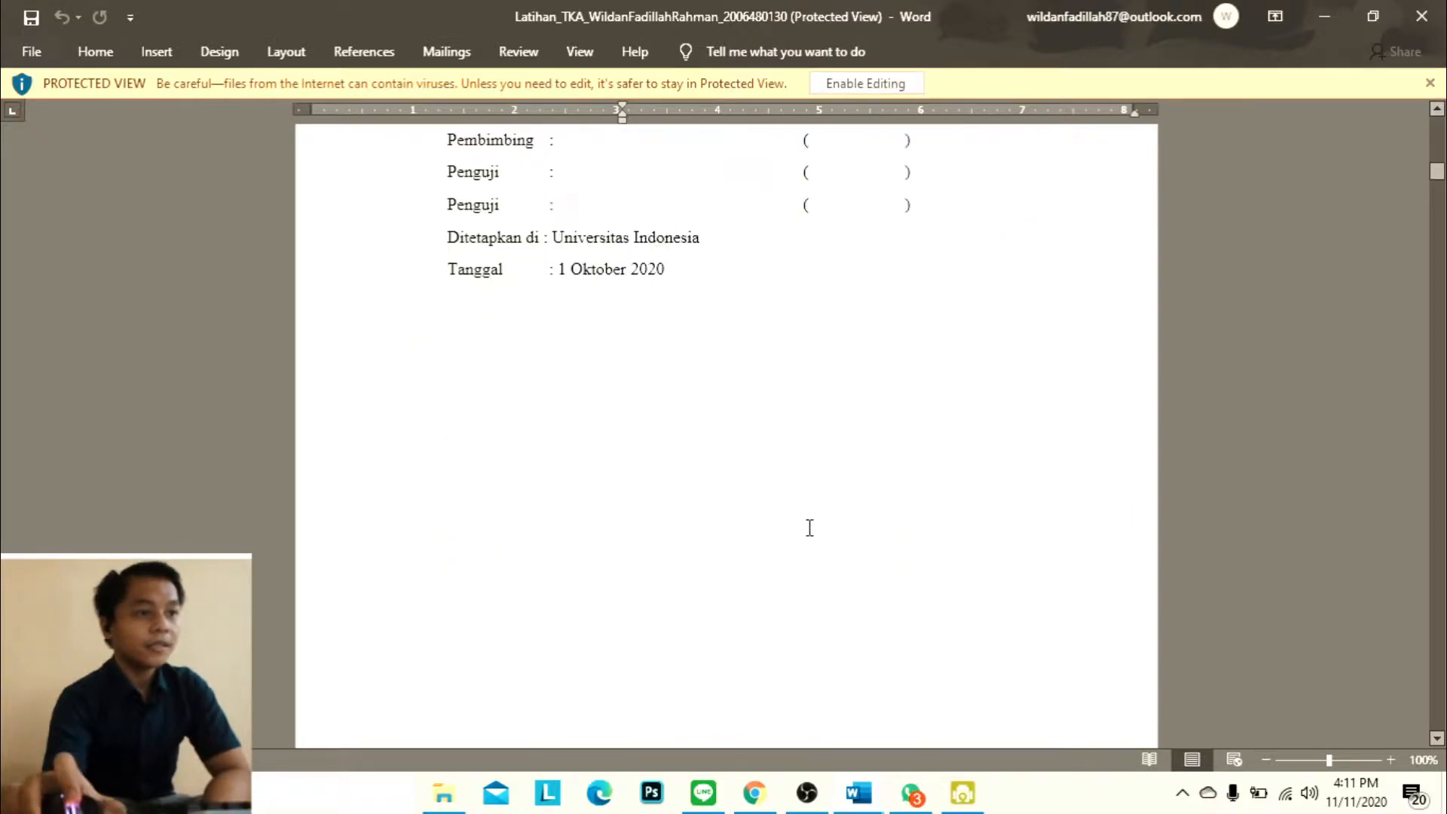
{"action": "scroll", "coordinate": [733, 393], "scroll_direction": "up", "scroll_amount": 2}
{"action": "left_click_drag", "start_coordinate": [683, 347], "coordinate": [626, 218]}
{"action": "scroll", "coordinate": [491, 190], "scroll_direction": "up", "scroll_amount": 5}
{"action": "scroll", "coordinate": [333, 233], "scroll_direction": "up", "scroll_amount": 2}
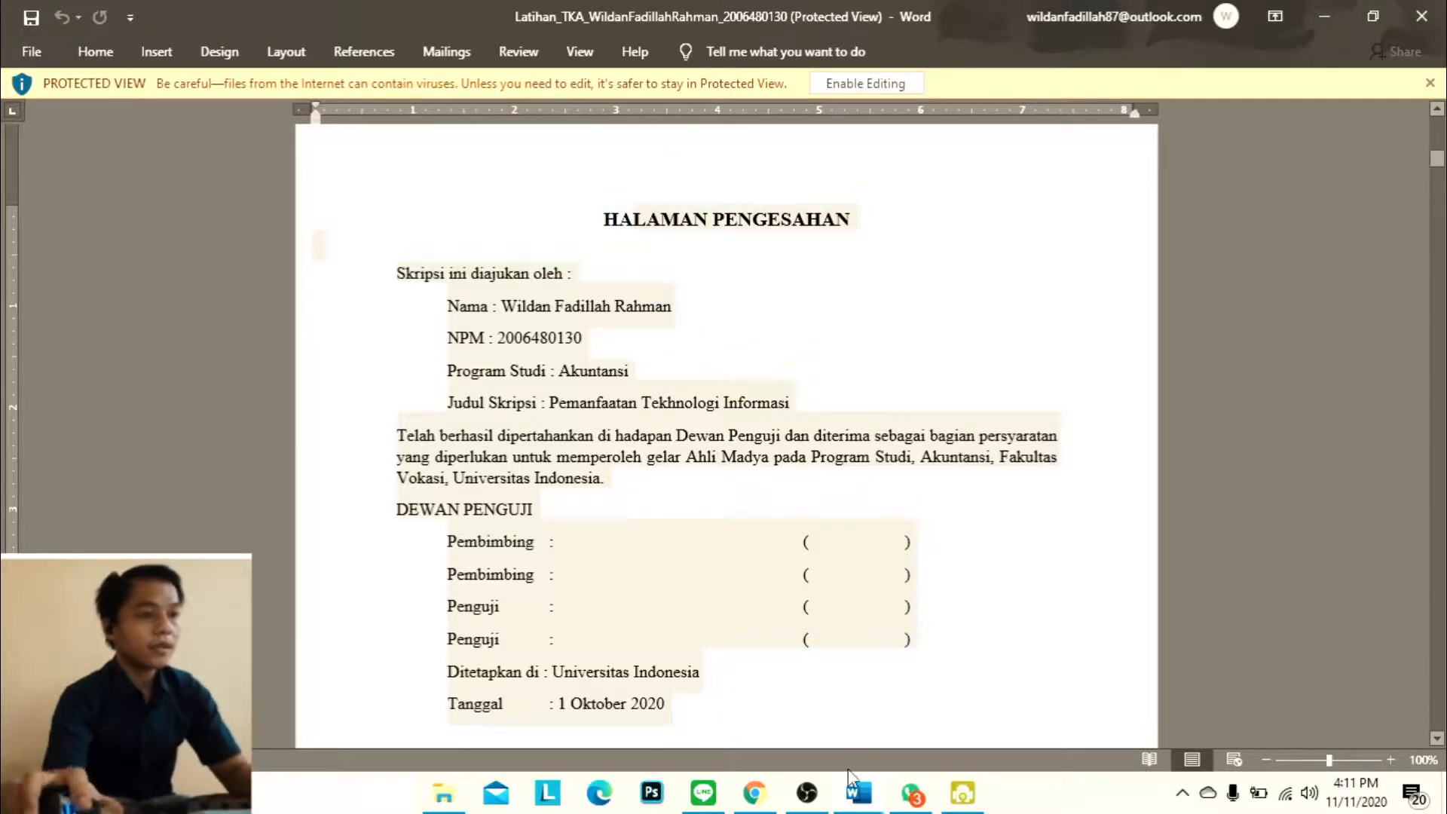
Switch back to the Uts report and insert a blank page before the Kata Pengantar heading
{"action": "left_click", "coordinate": [858, 793]}
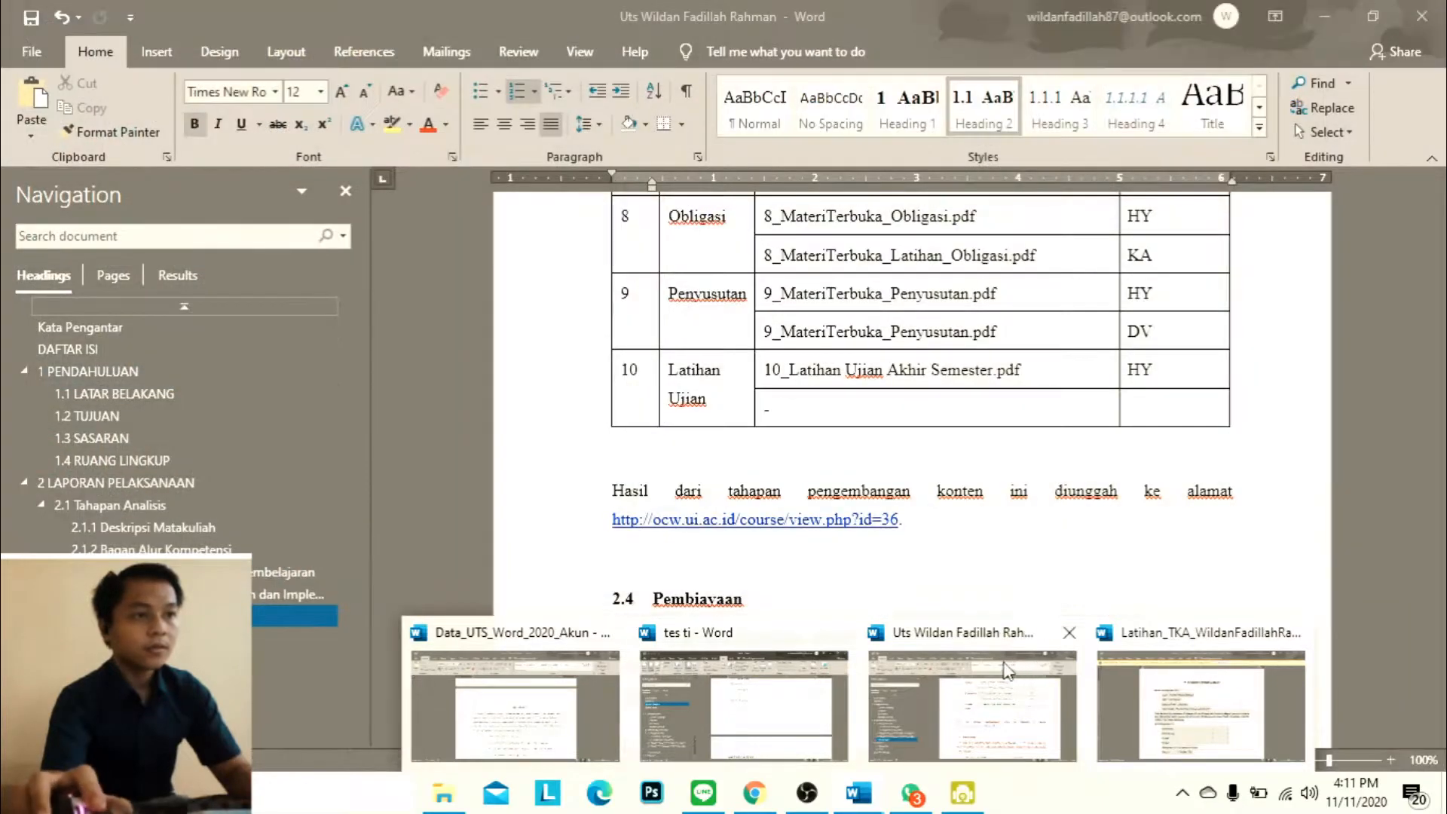
{"action": "left_click", "coordinate": [1033, 671]}
{"action": "scroll", "coordinate": [762, 492], "scroll_direction": "up", "scroll_amount": 4}
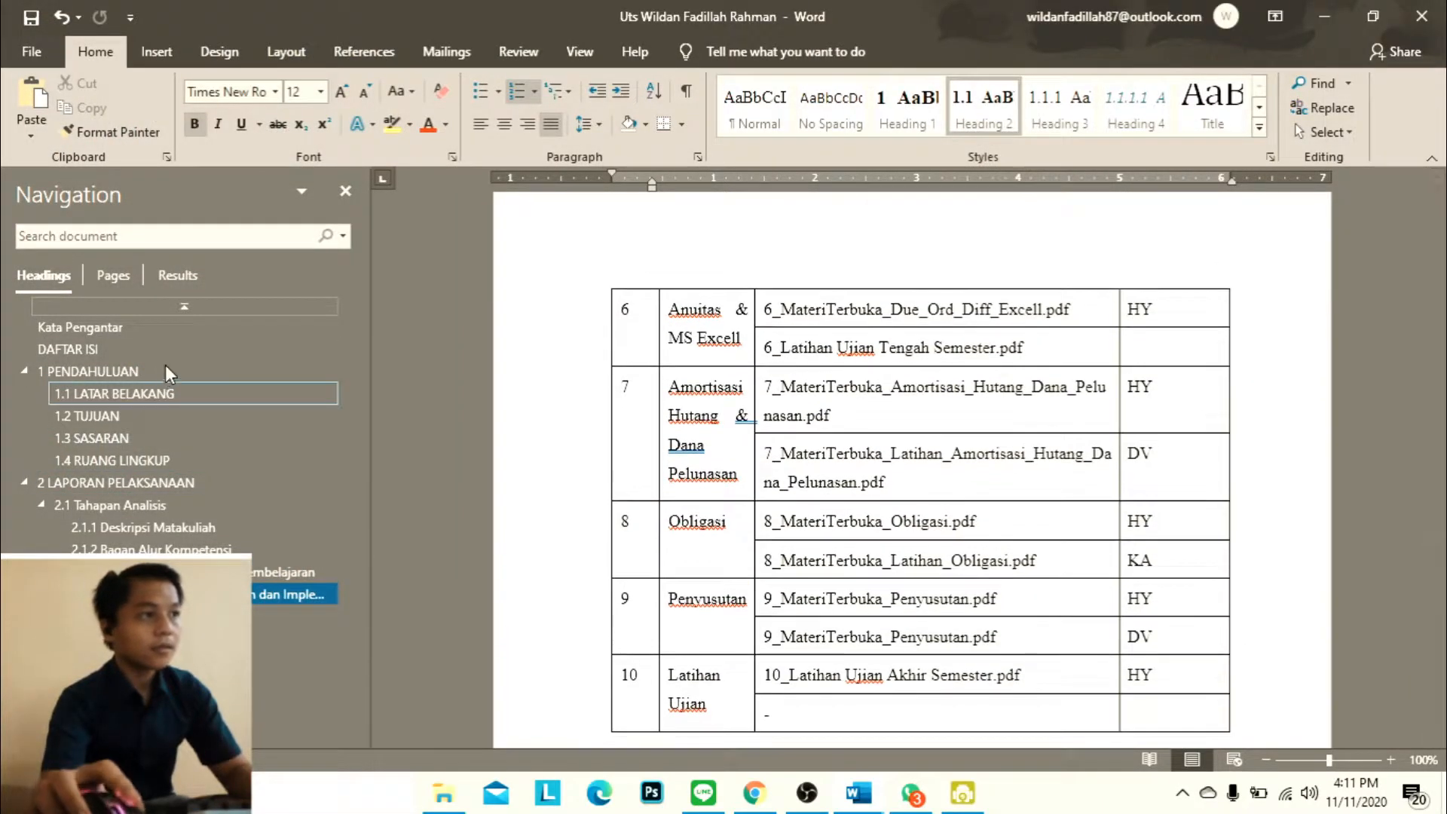
{"action": "left_click", "coordinate": [110, 378]}
{"action": "left_click", "coordinate": [107, 351]}
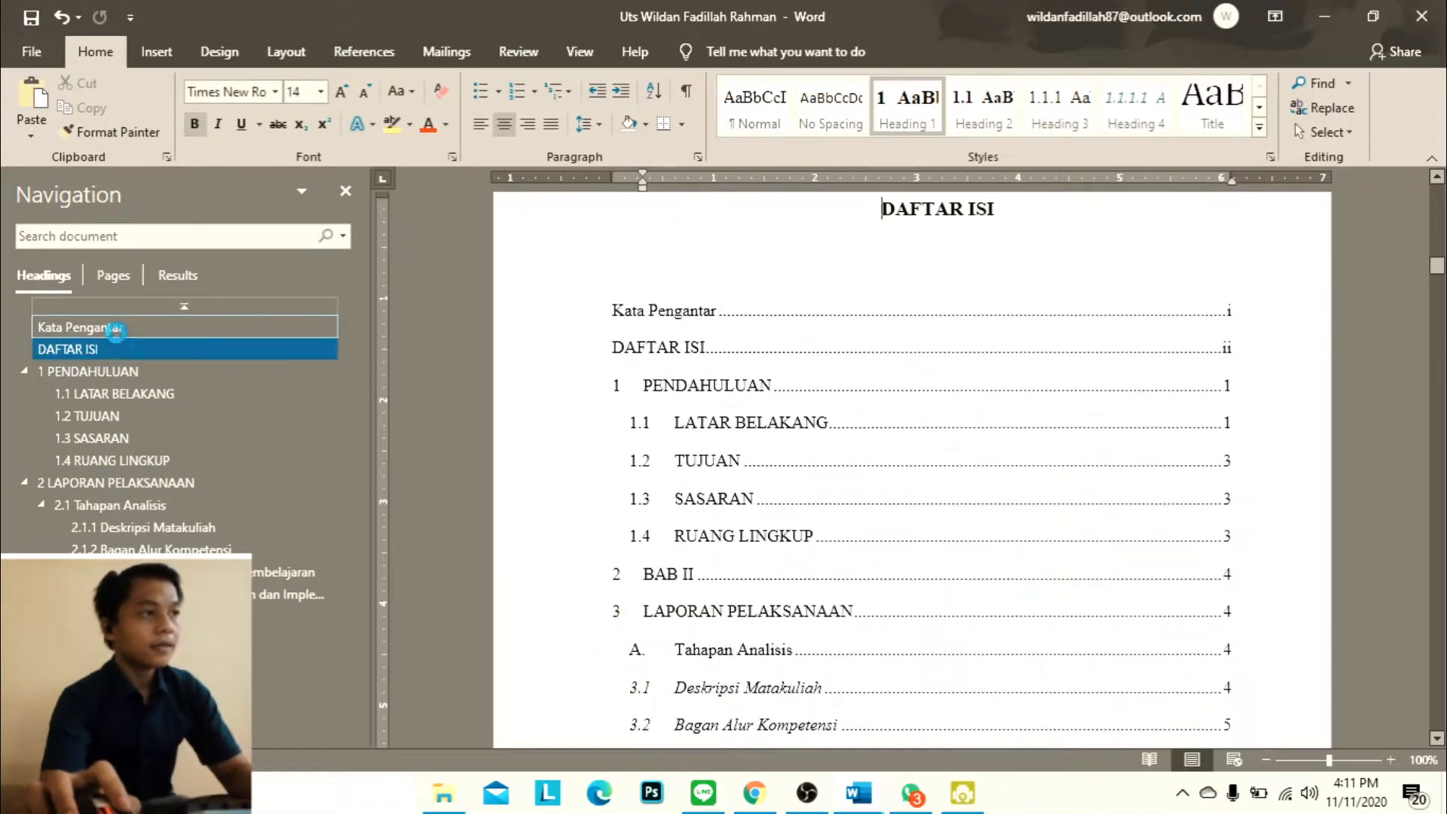
{"action": "left_click", "coordinate": [83, 327]}
{"action": "scroll", "coordinate": [532, 437], "scroll_direction": "up", "scroll_amount": 4}
{"action": "scroll", "coordinate": [862, 517], "scroll_direction": "down", "scroll_amount": 2}
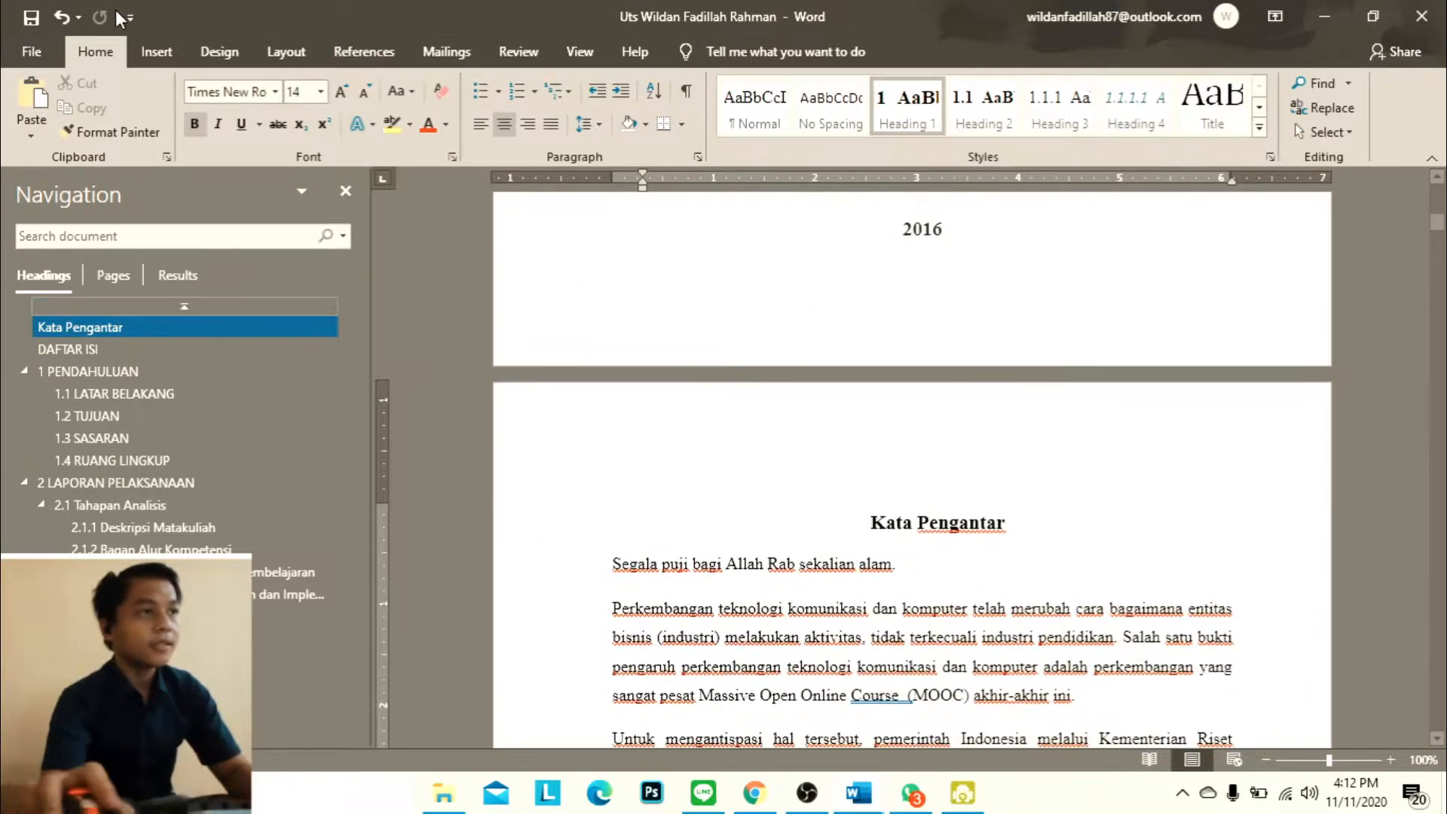
{"action": "left_click", "coordinate": [152, 50]}
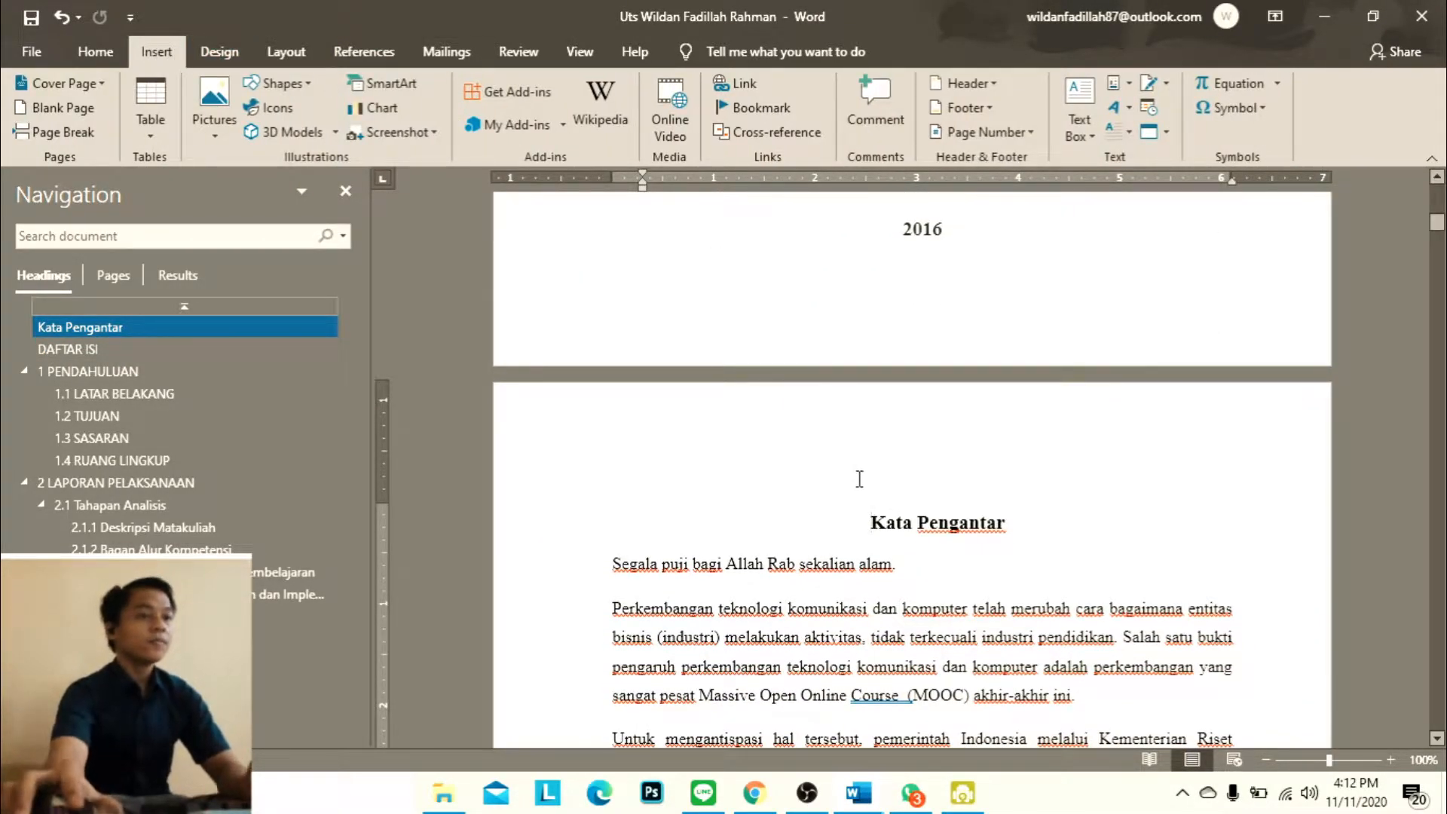
{"action": "scroll", "coordinate": [985, 453], "scroll_direction": "down", "scroll_amount": 2}
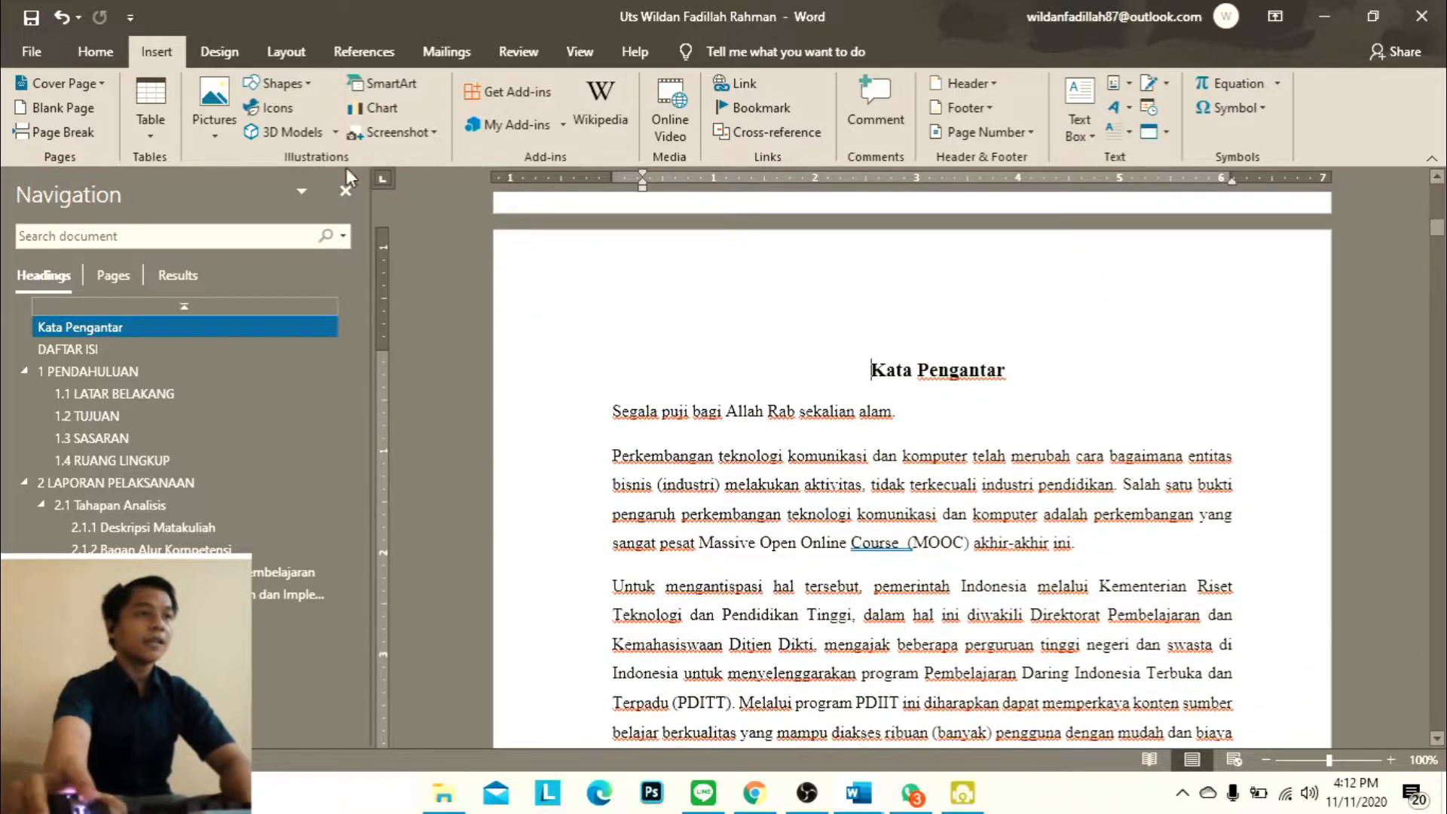
{"action": "left_click", "coordinate": [220, 53]}
{"action": "left_click", "coordinate": [285, 51]}
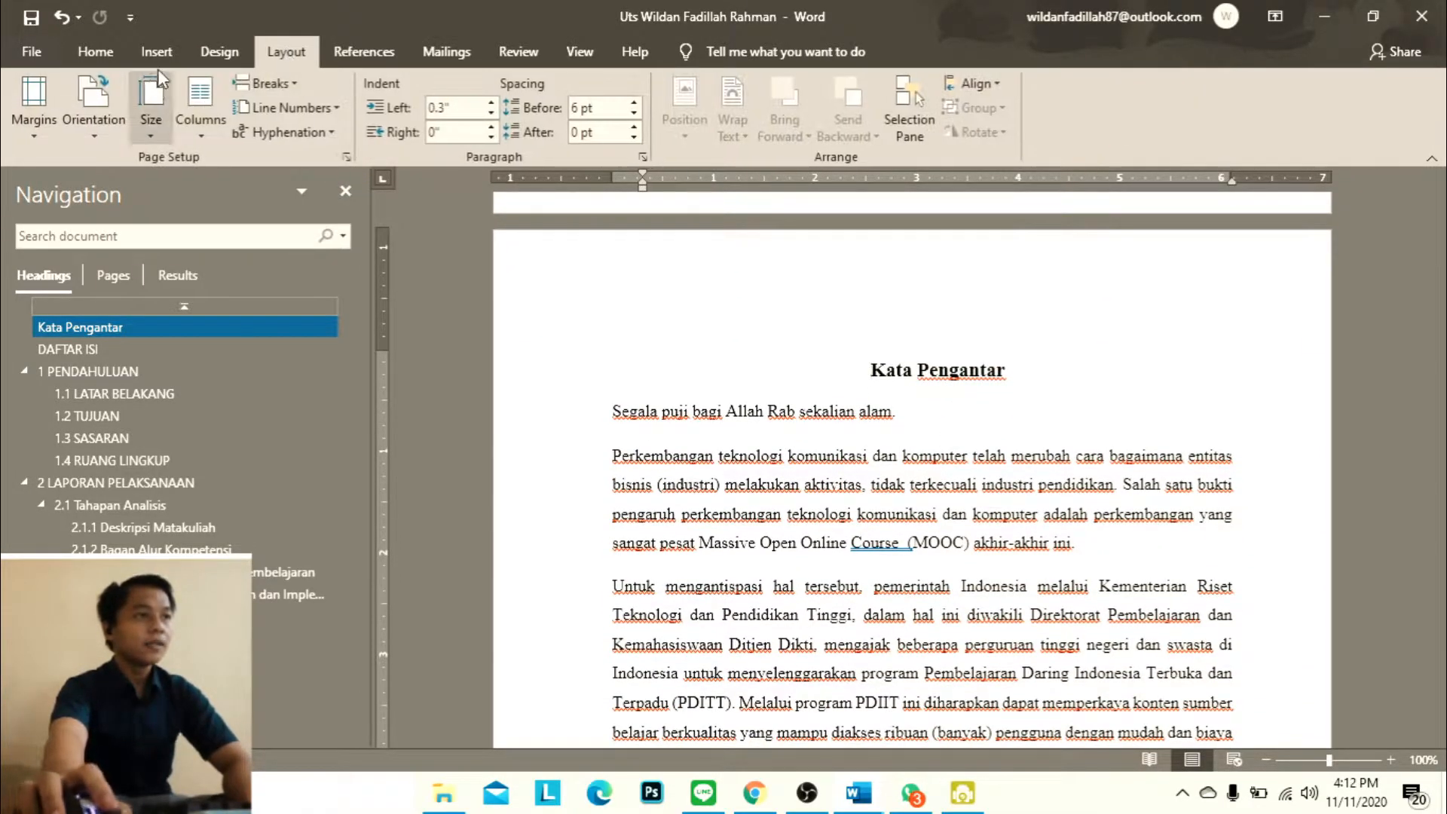
{"action": "left_click", "coordinate": [219, 53]}
{"action": "left_click", "coordinate": [98, 51]}
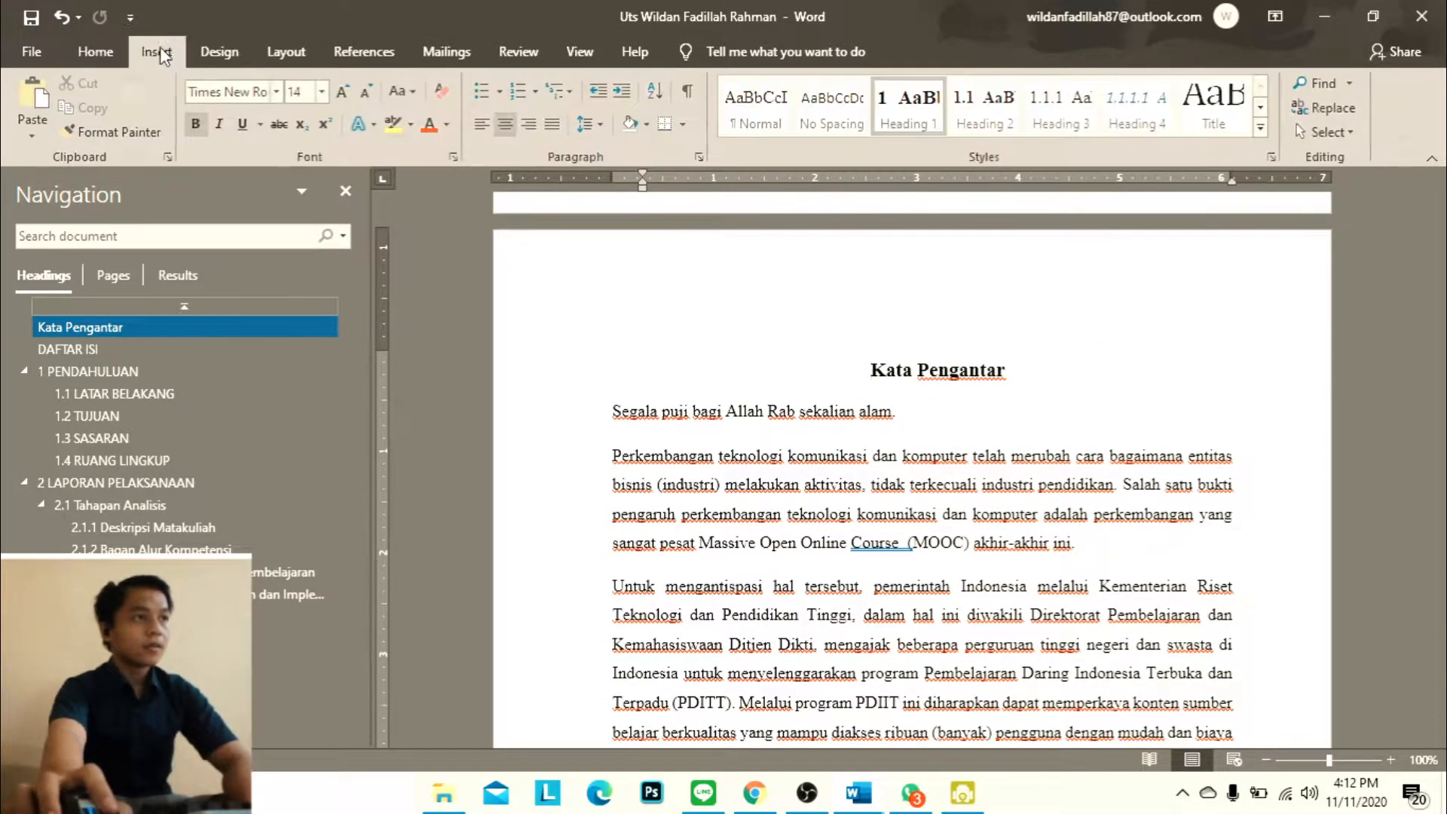
{"action": "left_click", "coordinate": [156, 51]}
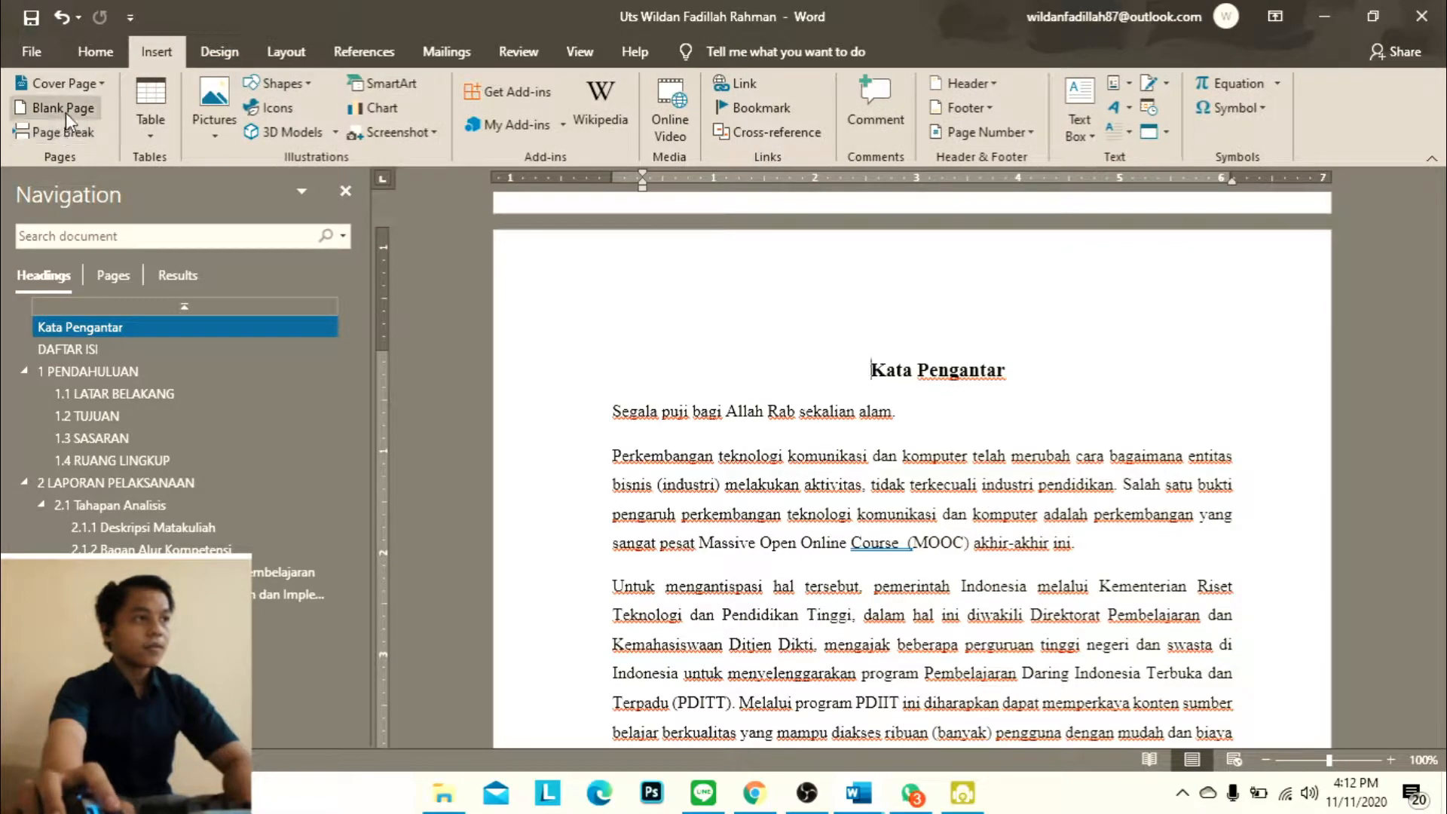
{"action": "left_click", "coordinate": [66, 112]}
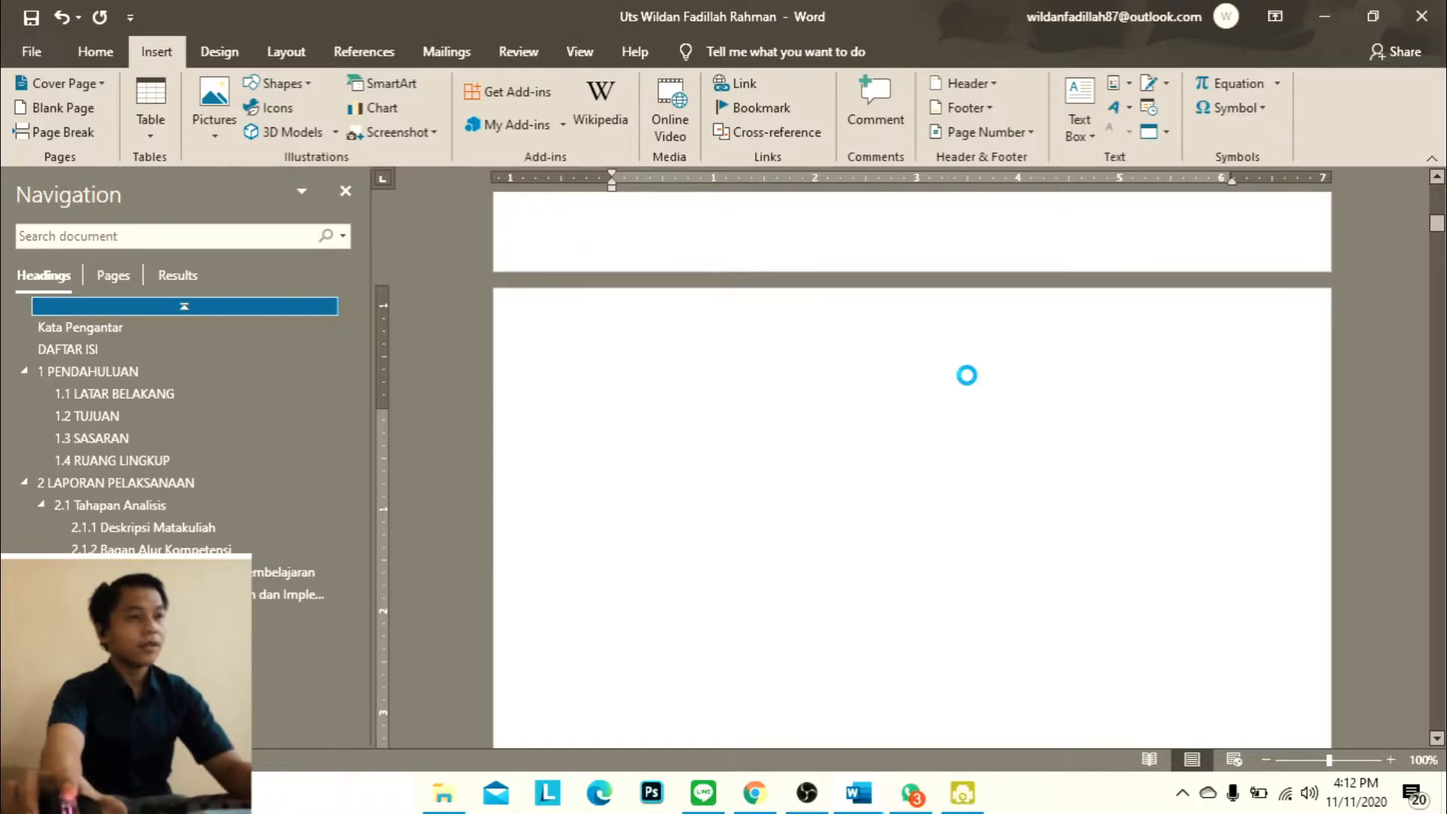
Paste the copied approval page onto the blank page and align the Judul Skripsi colon with the lines above it
{"action": "key", "text": "ctrl+v"}
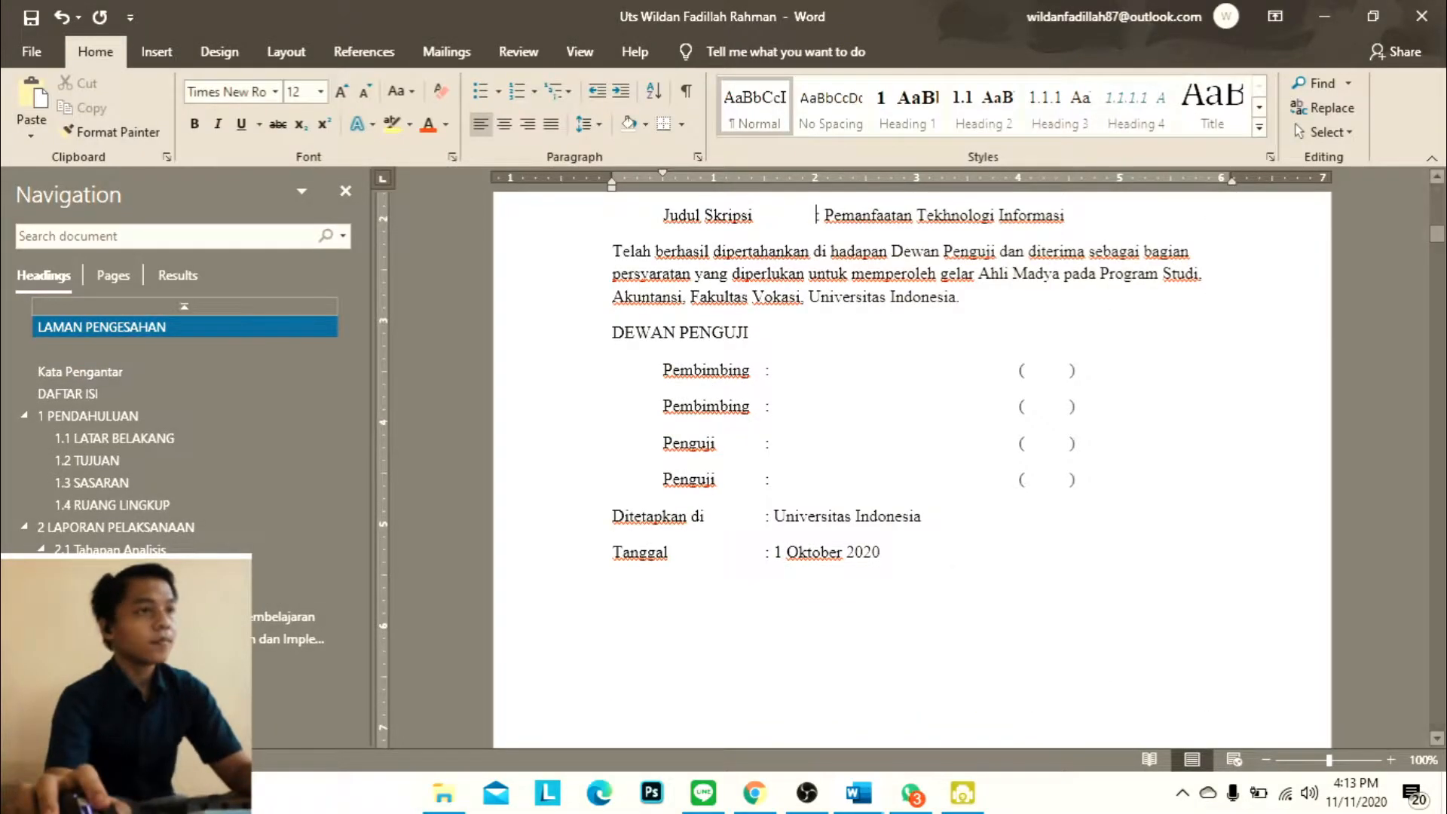
{"action": "key", "text": "Tab"}
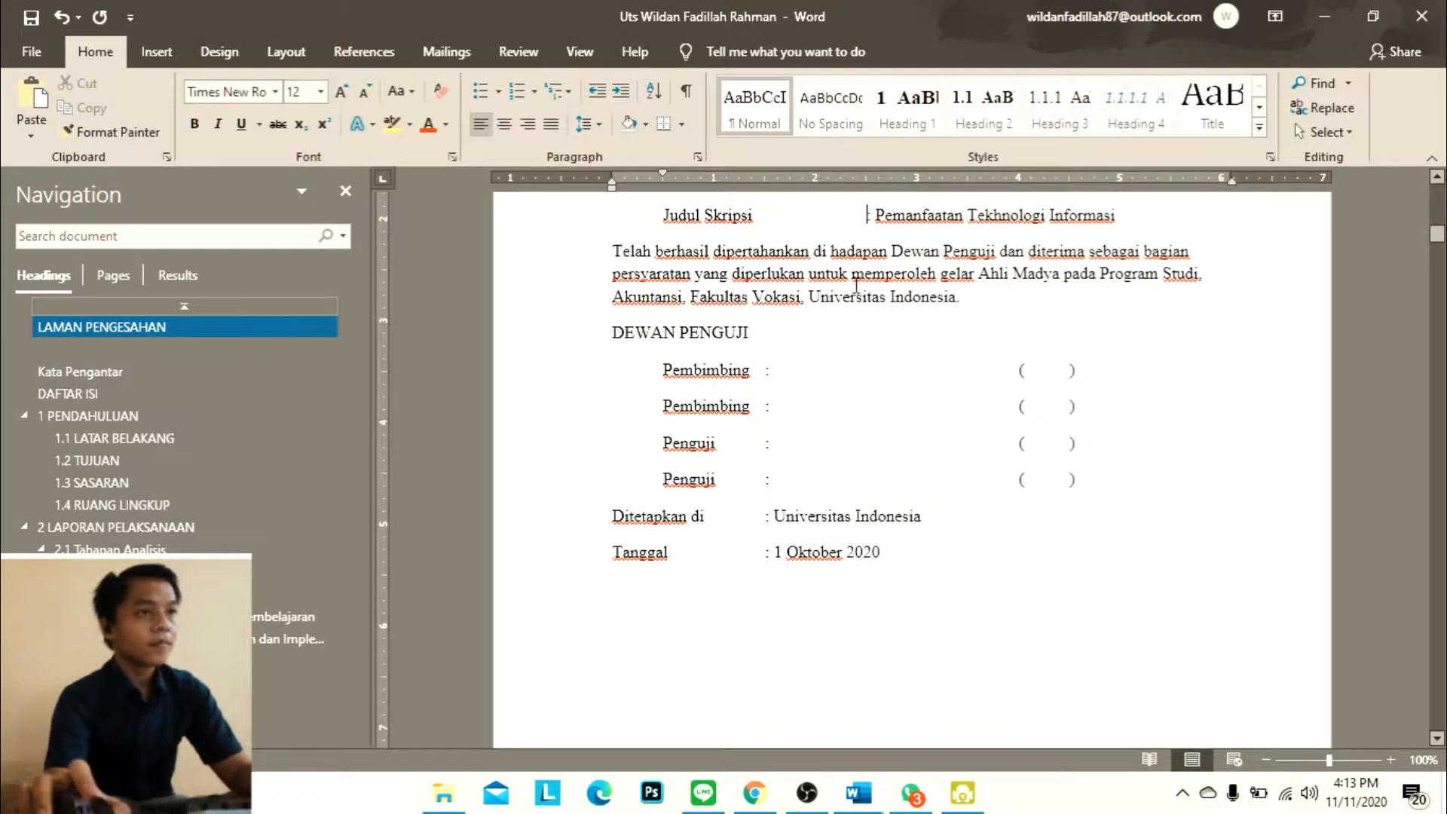
{"action": "scroll", "coordinate": [852, 272], "scroll_direction": "up", "scroll_amount": 3}
{"action": "scroll", "coordinate": [875, 315], "scroll_direction": "down", "scroll_amount": 1}
{"action": "key", "text": "BackSpace"}
{"action": "scroll", "coordinate": [852, 283], "scroll_direction": "down", "scroll_amount": 3}
{"action": "scroll", "coordinate": [841, 273], "scroll_direction": "up", "scroll_amount": 4}
{"action": "scroll", "coordinate": [838, 271], "scroll_direction": "down", "scroll_amount": 1}
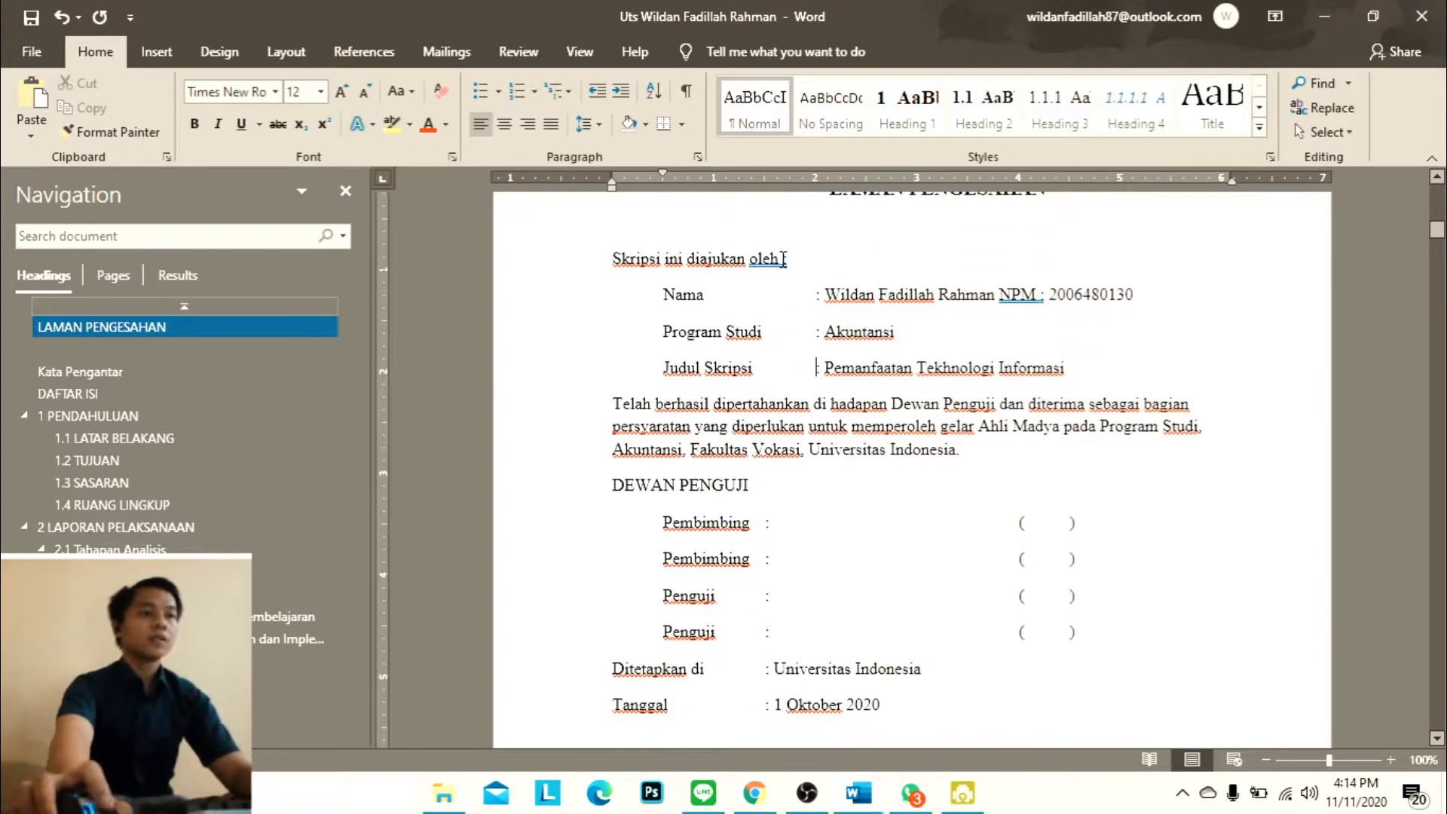
Review the pasted approval page and the Kata Pengantar page in the report
{"action": "scroll", "coordinate": [1065, 339], "scroll_direction": "down", "scroll_amount": 8}
{"action": "scroll", "coordinate": [1069, 326], "scroll_direction": "up", "scroll_amount": 5}
{"action": "scroll", "coordinate": [1066, 482], "scroll_direction": "down", "scroll_amount": 13}
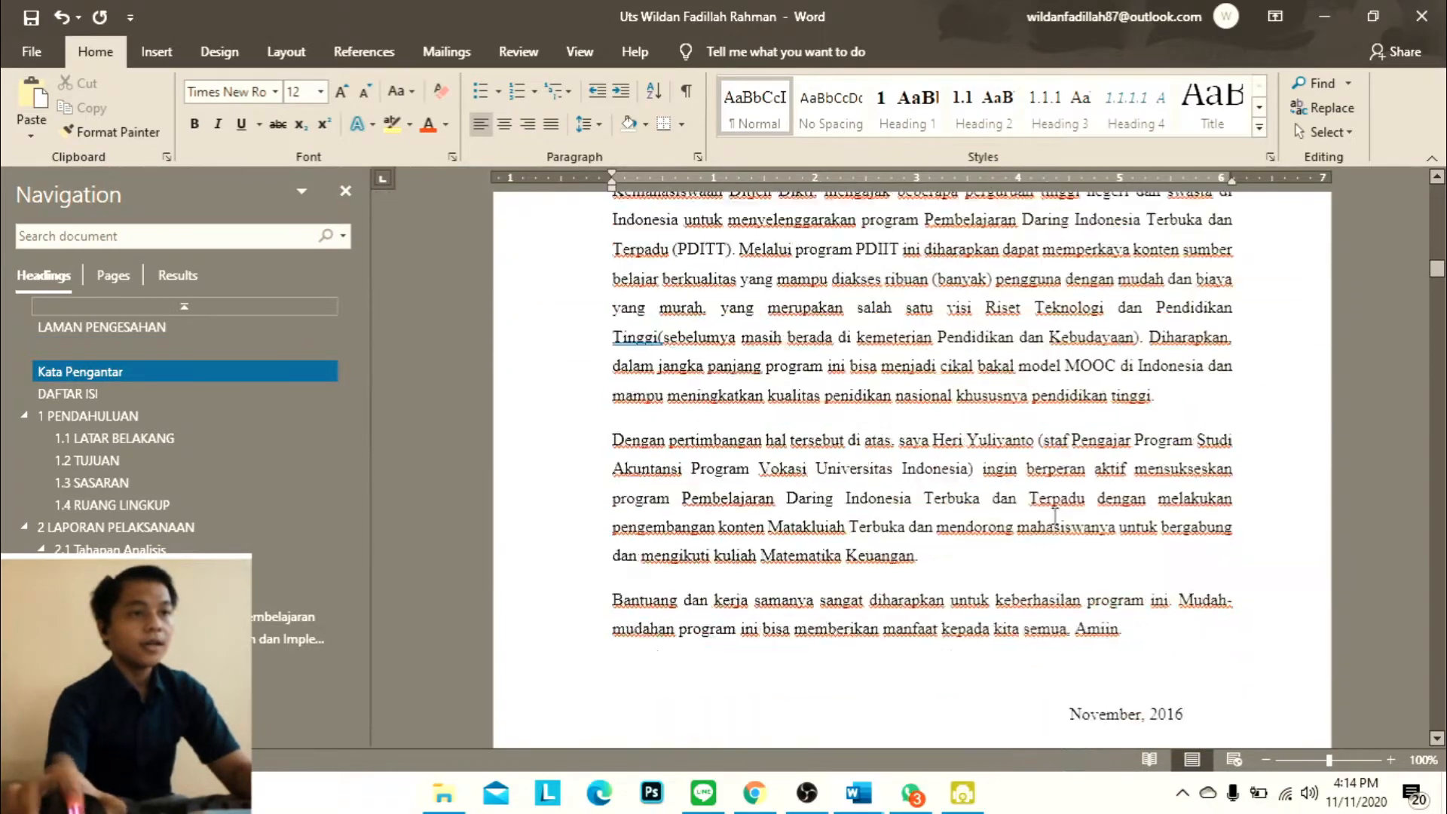
{"action": "left_click", "coordinate": [874, 789]}
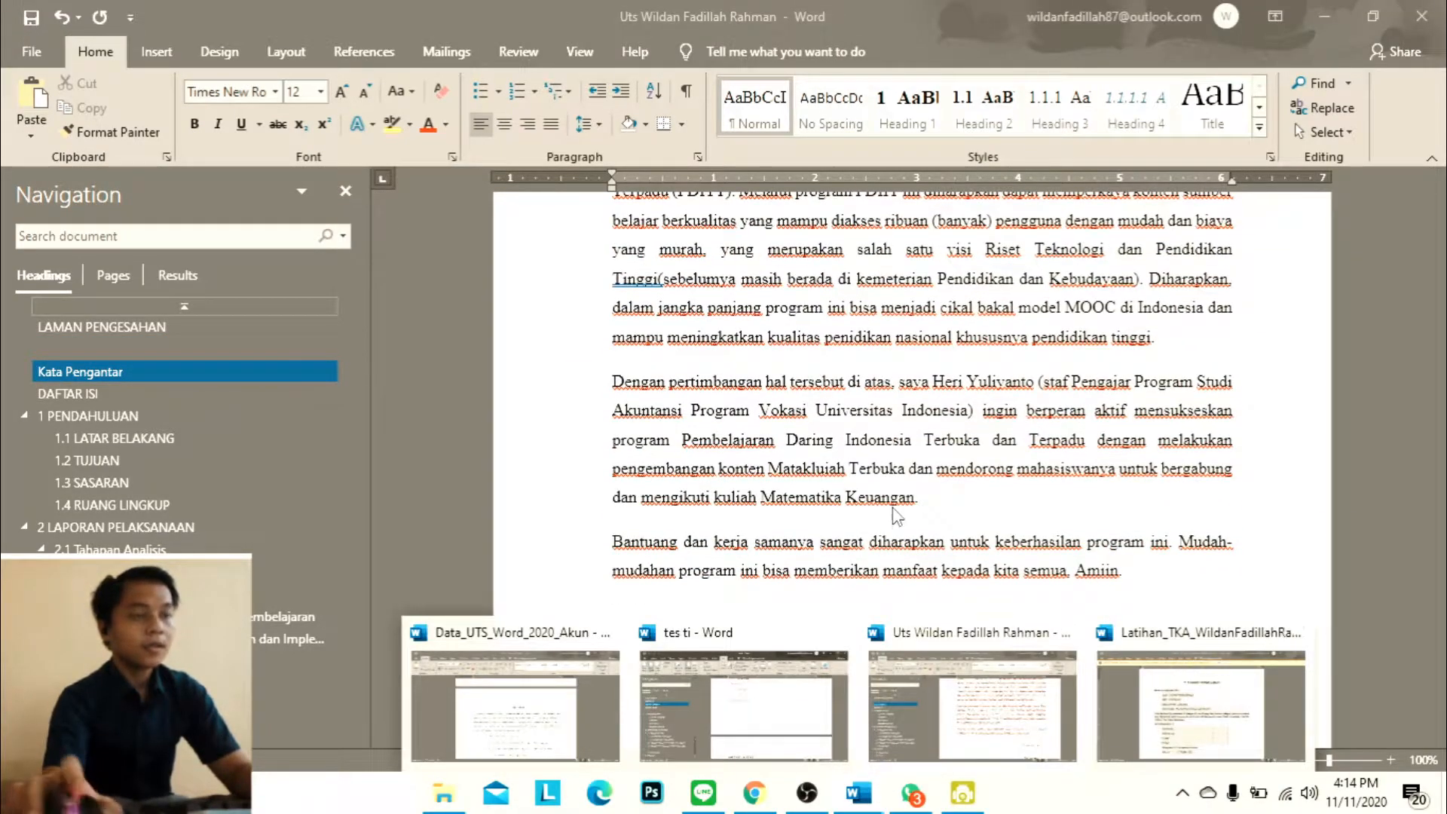
{"action": "scroll", "coordinate": [897, 517], "scroll_direction": "up", "scroll_amount": 15}
{"action": "scroll", "coordinate": [914, 422], "scroll_direction": "up", "scroll_amount": 5}
{"action": "scroll", "coordinate": [914, 419], "scroll_direction": "down", "scroll_amount": 8}
{"action": "scroll", "coordinate": [915, 411], "scroll_direction": "up", "scroll_amount": 6}
{"action": "scroll", "coordinate": [914, 411], "scroll_direction": "down", "scroll_amount": 4}
Switch to the Latihan_TKA document and select the LEMBAR PERSETUJUAN PUBLIKASI KARYA ILMIAH page down to the signature line
{"action": "mouse_move", "coordinate": [859, 791]}
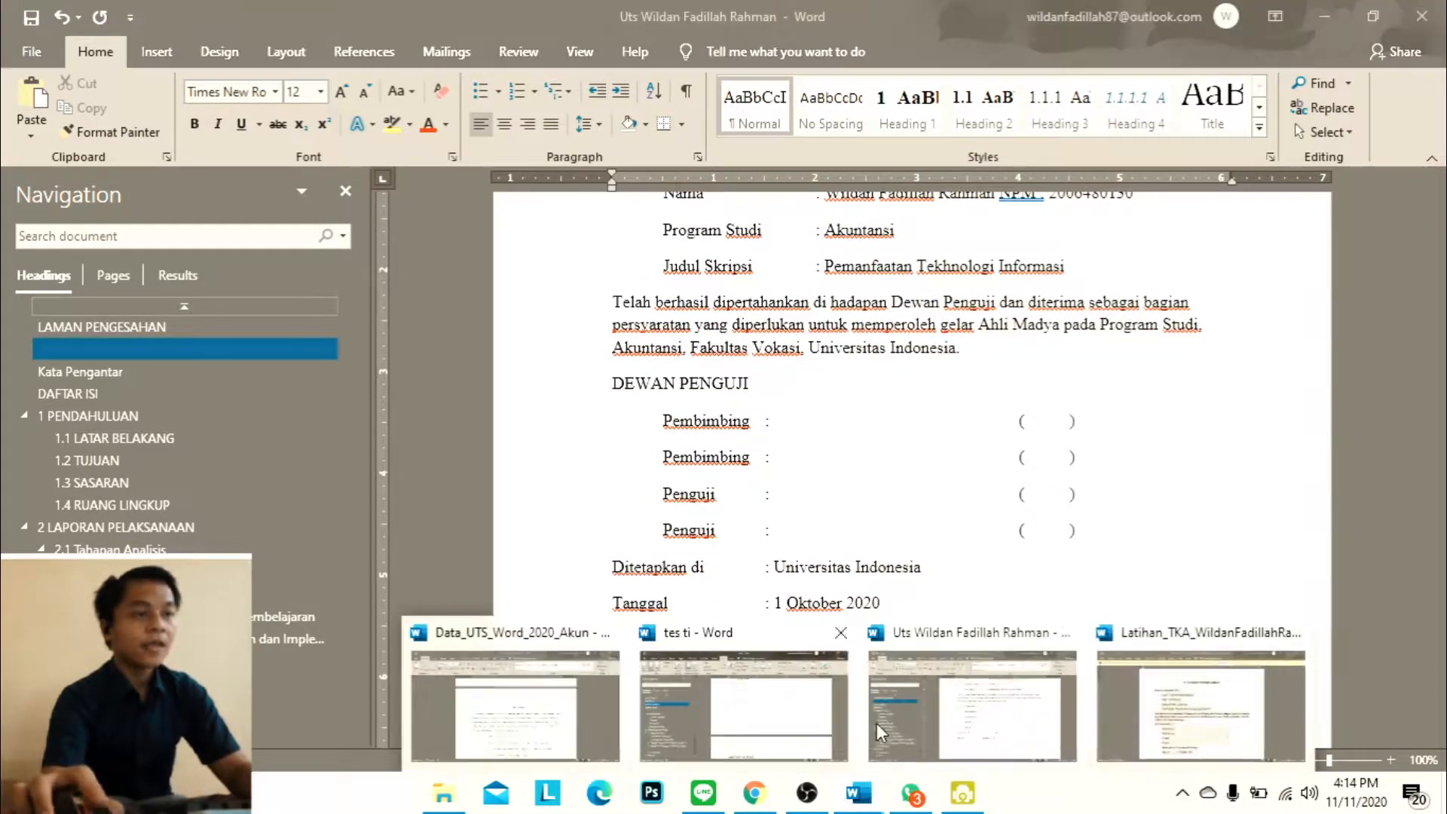
{"action": "left_click", "coordinate": [1142, 663]}
{"action": "scroll", "coordinate": [960, 450], "scroll_direction": "down", "scroll_amount": 3}
{"action": "scroll", "coordinate": [960, 449], "scroll_direction": "up", "scroll_amount": 3}
{"action": "scroll", "coordinate": [830, 408], "scroll_direction": "down", "scroll_amount": 15}
{"action": "scroll", "coordinate": [776, 413], "scroll_direction": "down", "scroll_amount": 8}
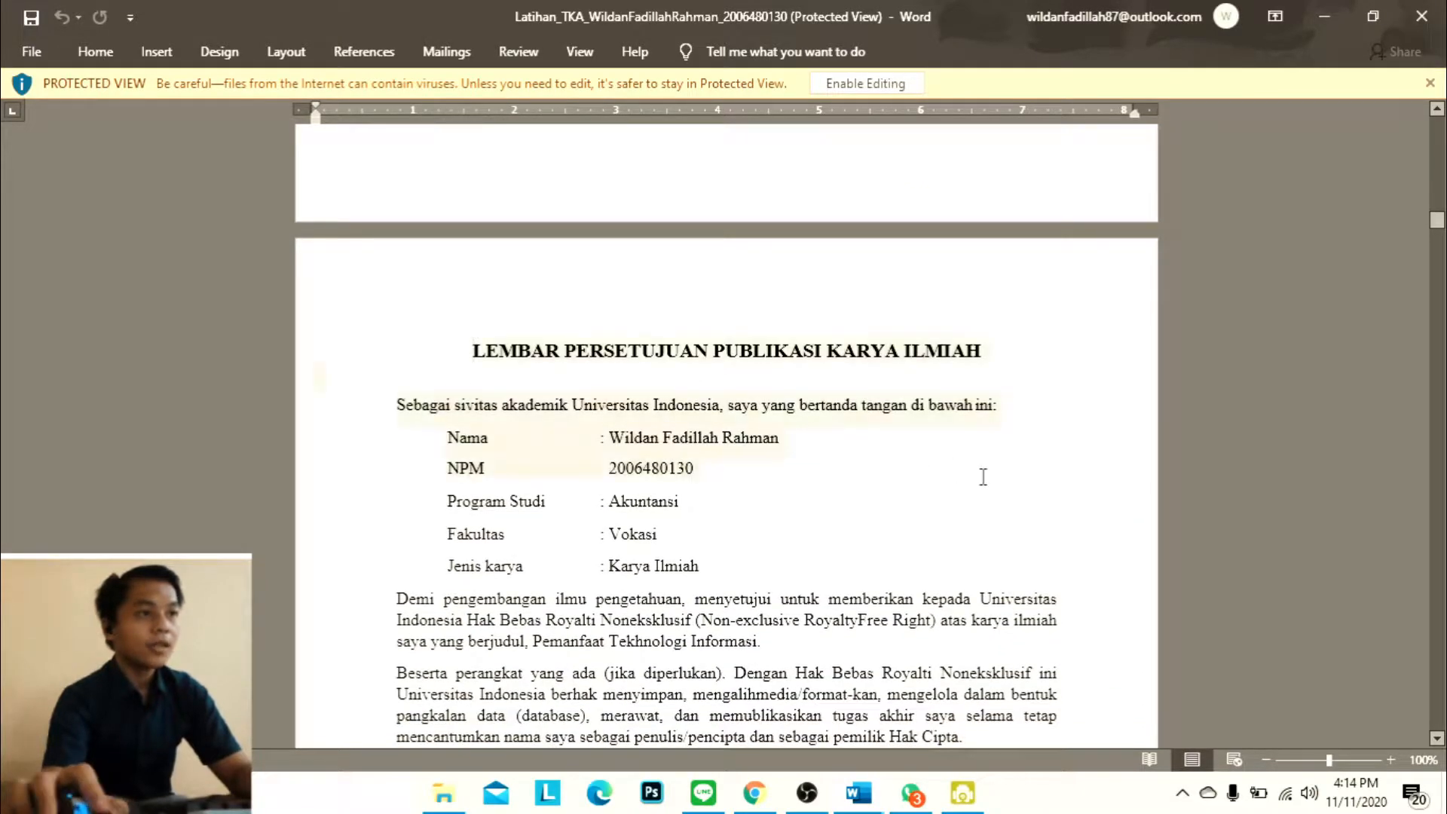
{"action": "scroll", "coordinate": [972, 486], "scroll_direction": "down", "scroll_amount": 6}
{"action": "scroll", "coordinate": [962, 493], "scroll_direction": "down", "scroll_amount": 2}
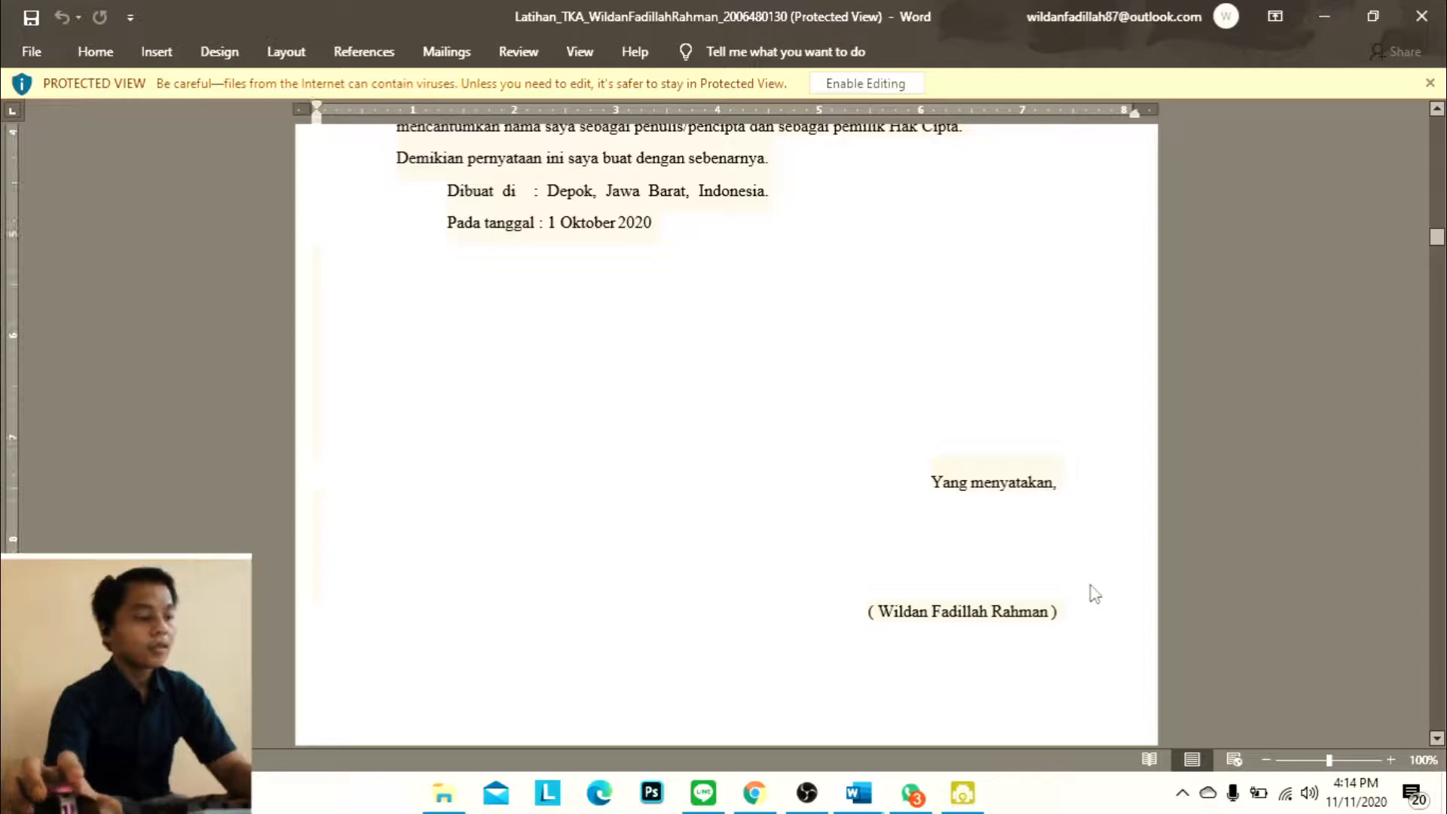
{"action": "scroll", "coordinate": [906, 707], "scroll_direction": "up", "scroll_amount": 15}
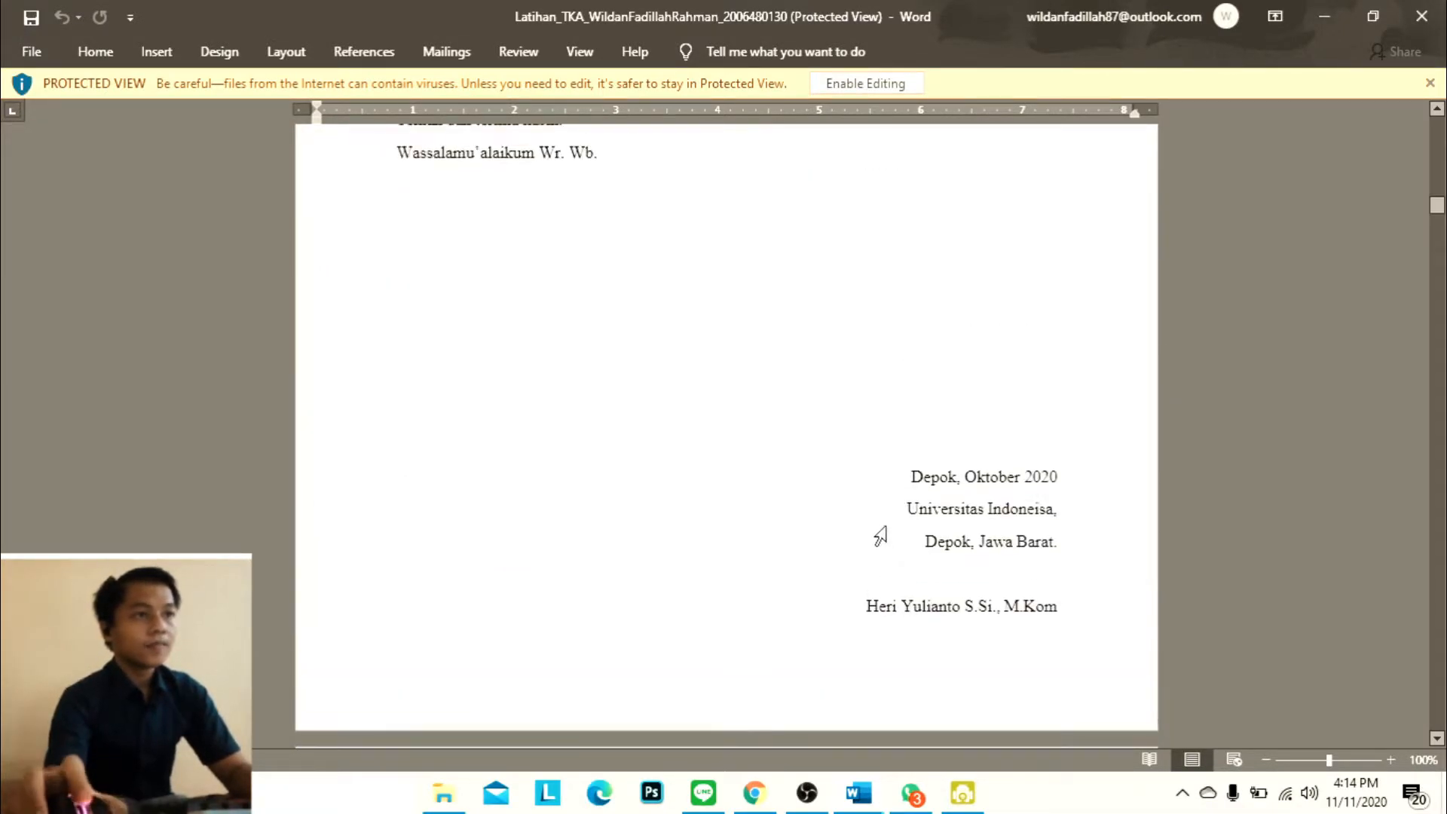
Switch back to the Uts report and insert a blank page before the DAFTAR ISI heading
{"action": "left_click", "coordinate": [860, 793]}
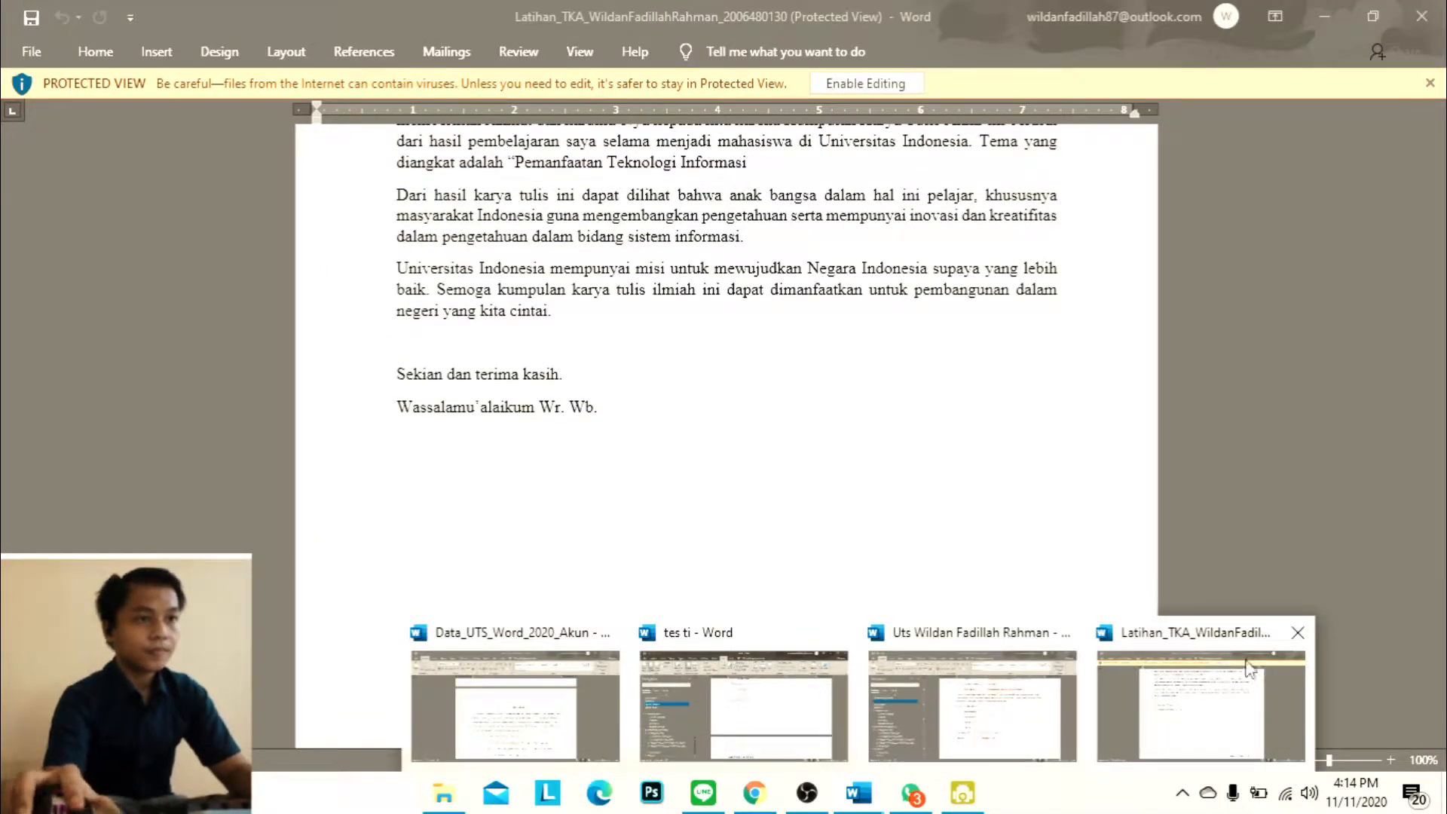
{"action": "left_click", "coordinate": [1257, 670]}
{"action": "left_click", "coordinate": [859, 793]}
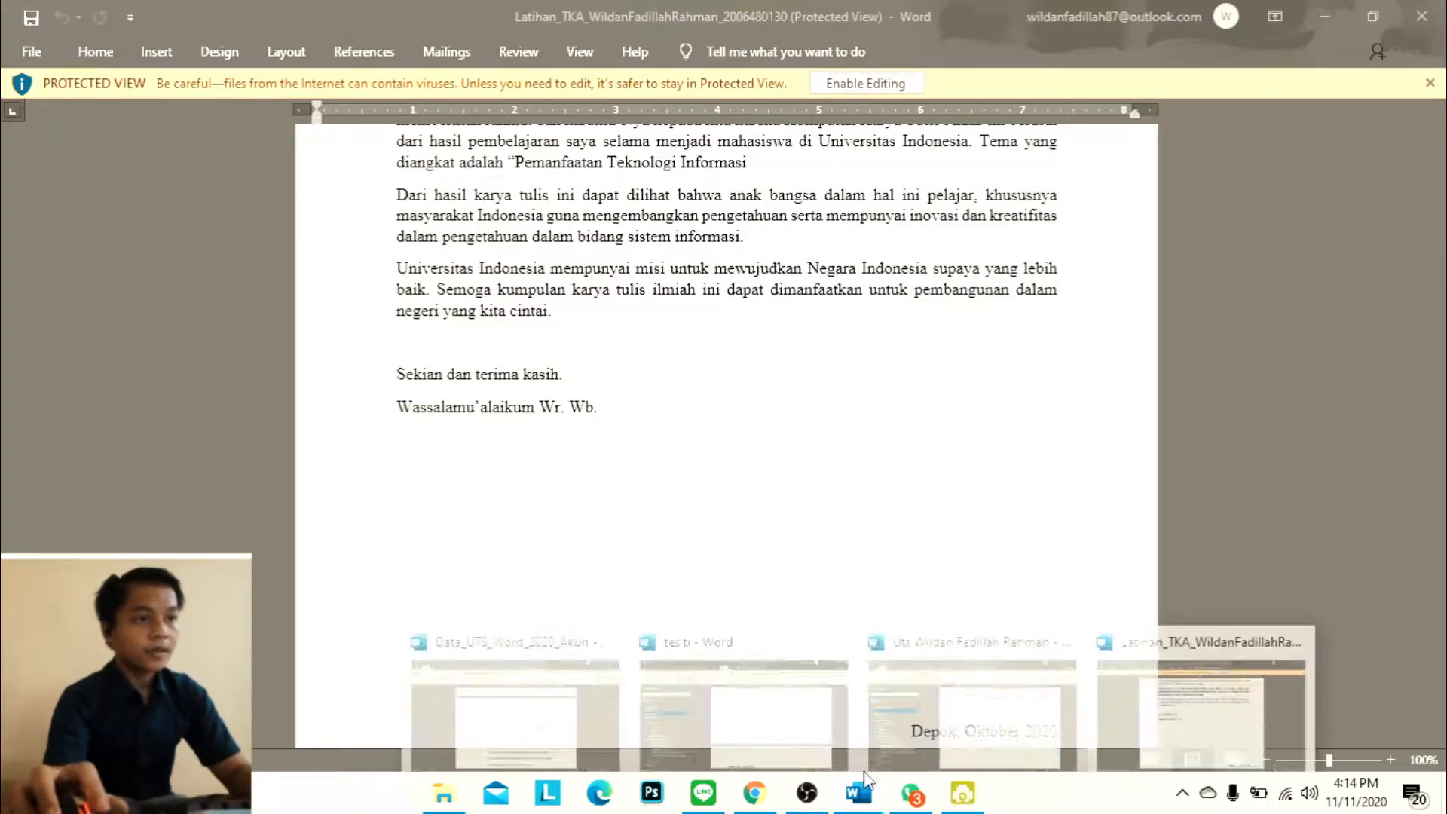
{"action": "left_click", "coordinate": [924, 672]}
{"action": "scroll", "coordinate": [925, 672], "scroll_direction": "down", "scroll_amount": 15}
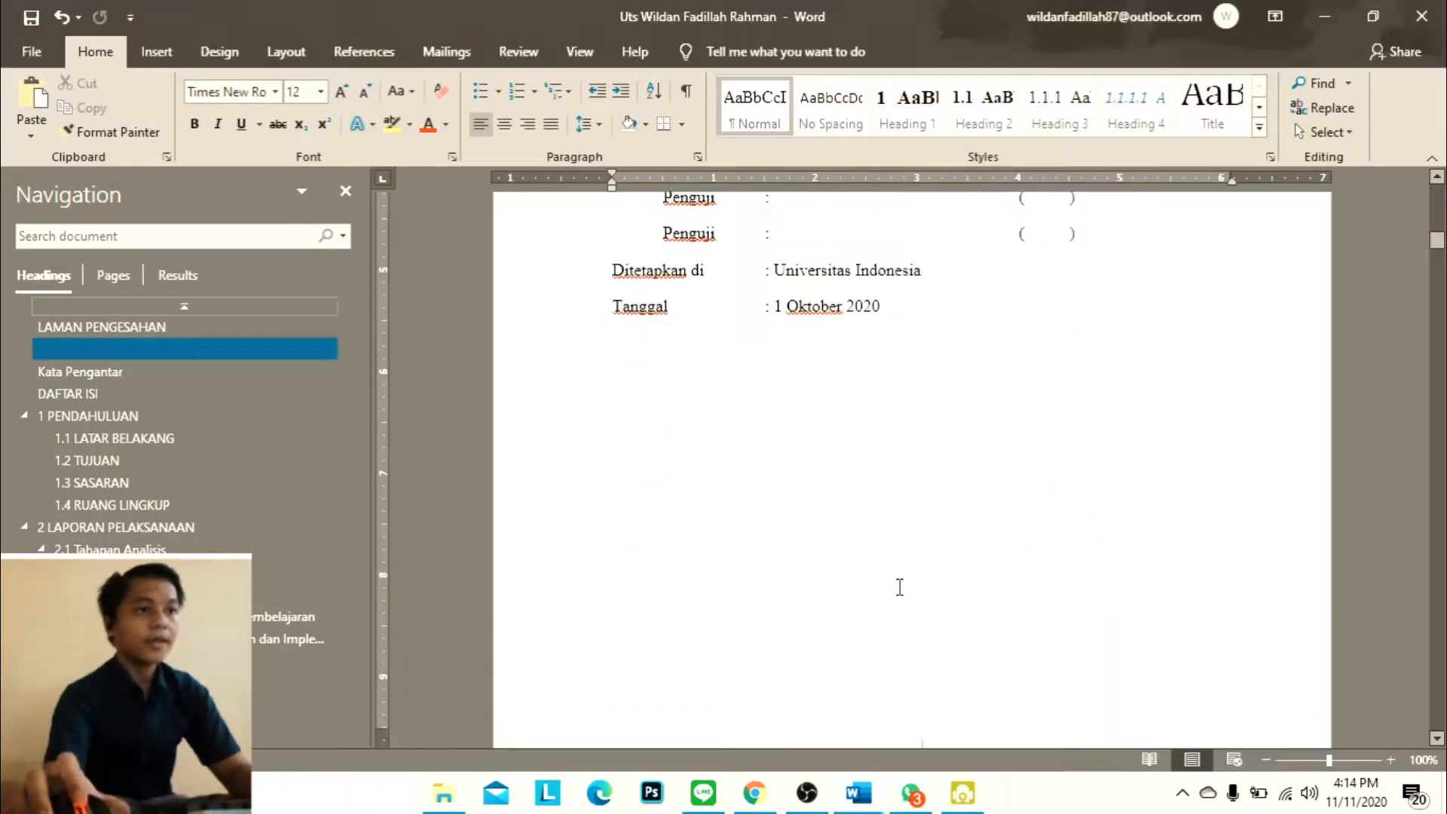
{"action": "scroll", "coordinate": [1038, 574], "scroll_direction": "down", "scroll_amount": 2}
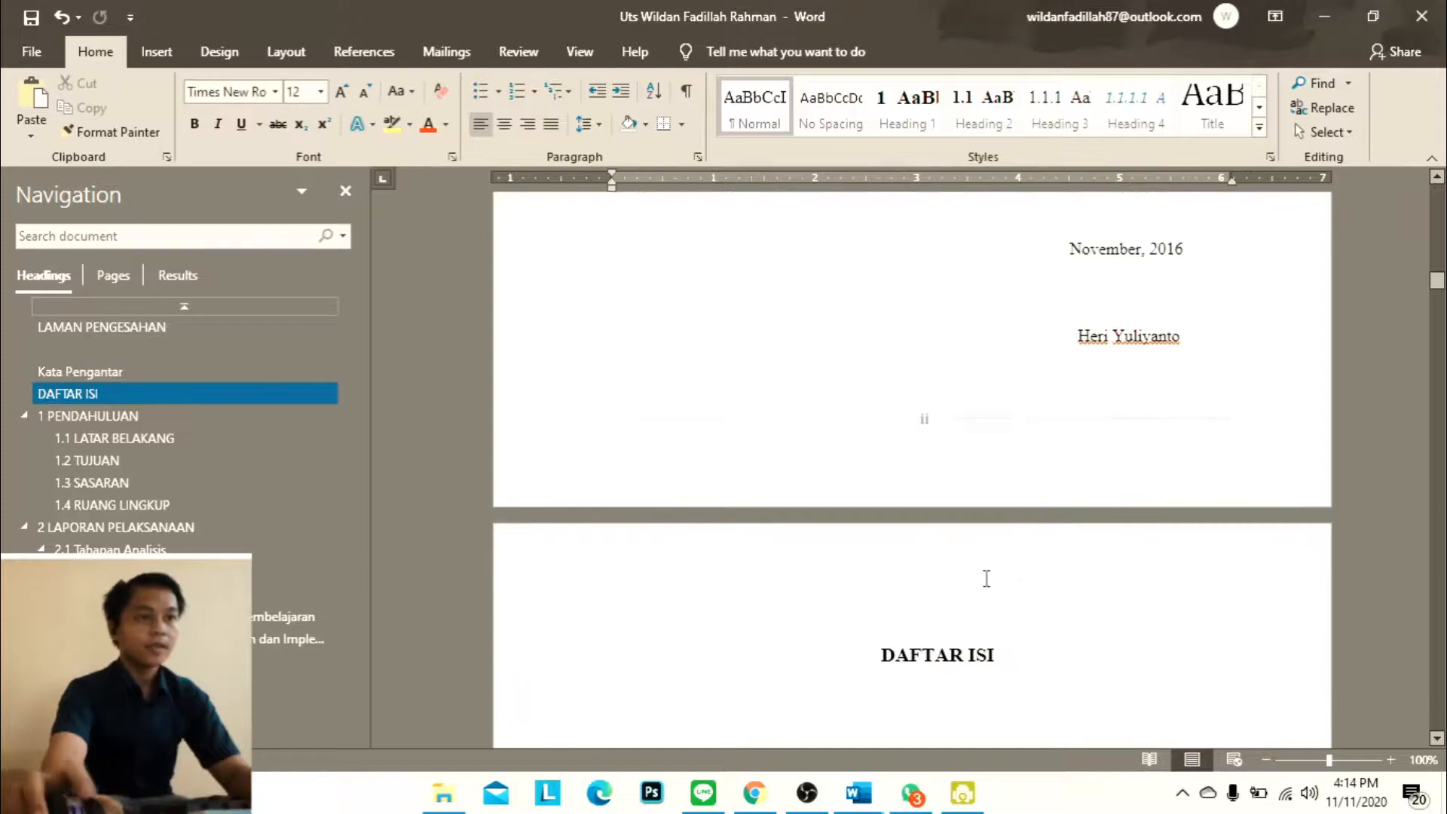
{"action": "left_click", "coordinate": [968, 653]}
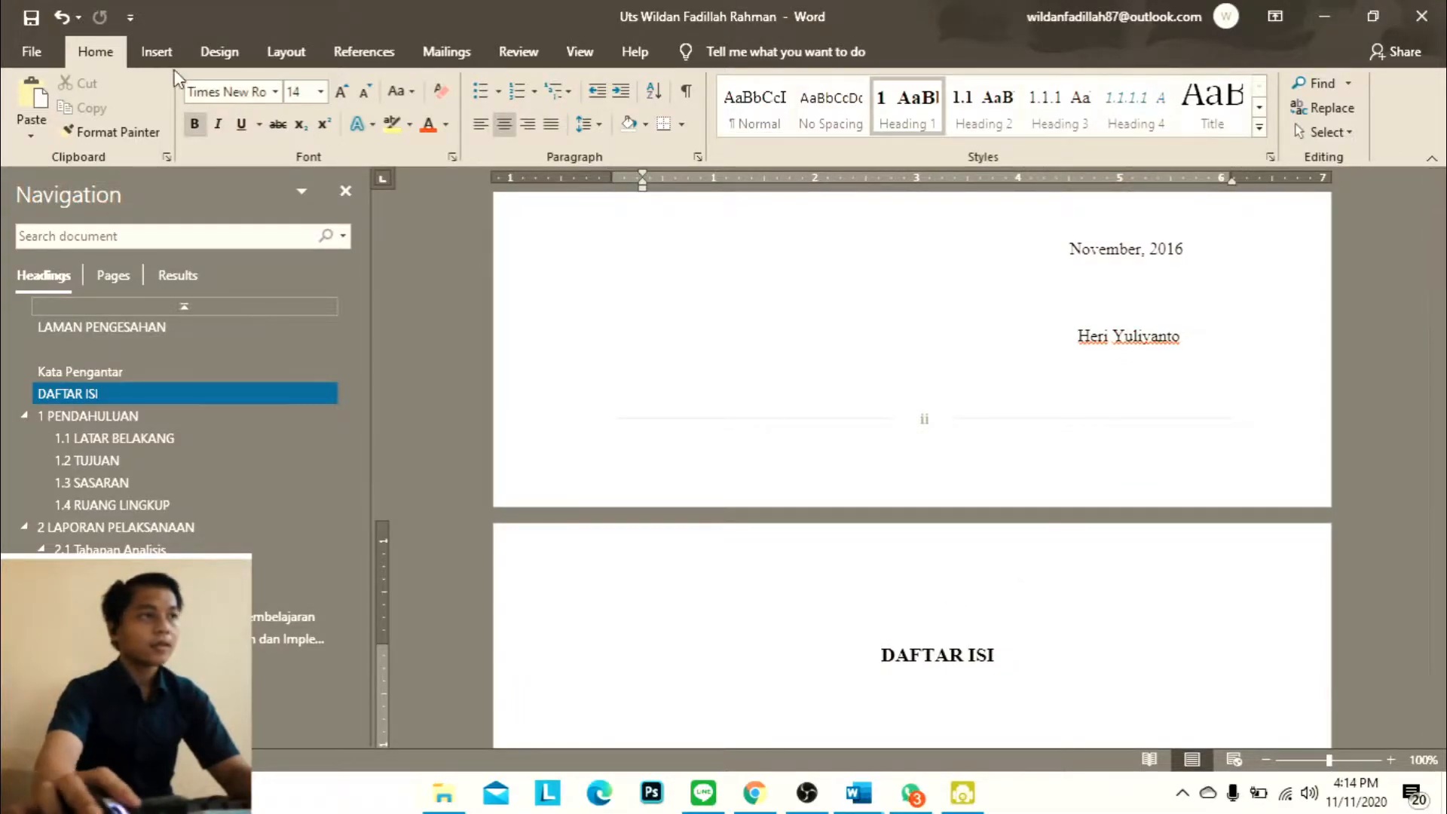
{"action": "left_click", "coordinate": [141, 58]}
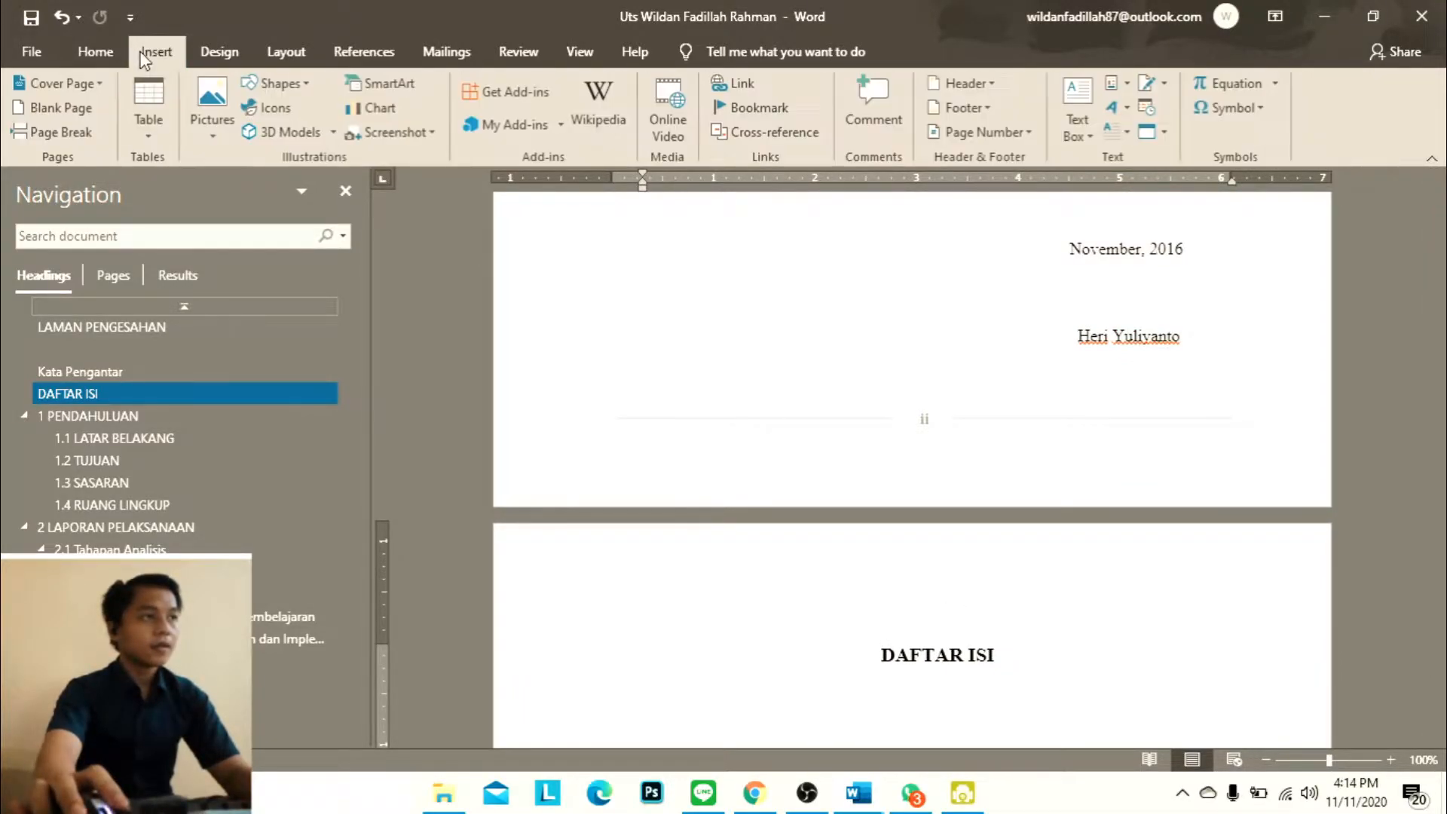
{"action": "left_click", "coordinate": [60, 109]}
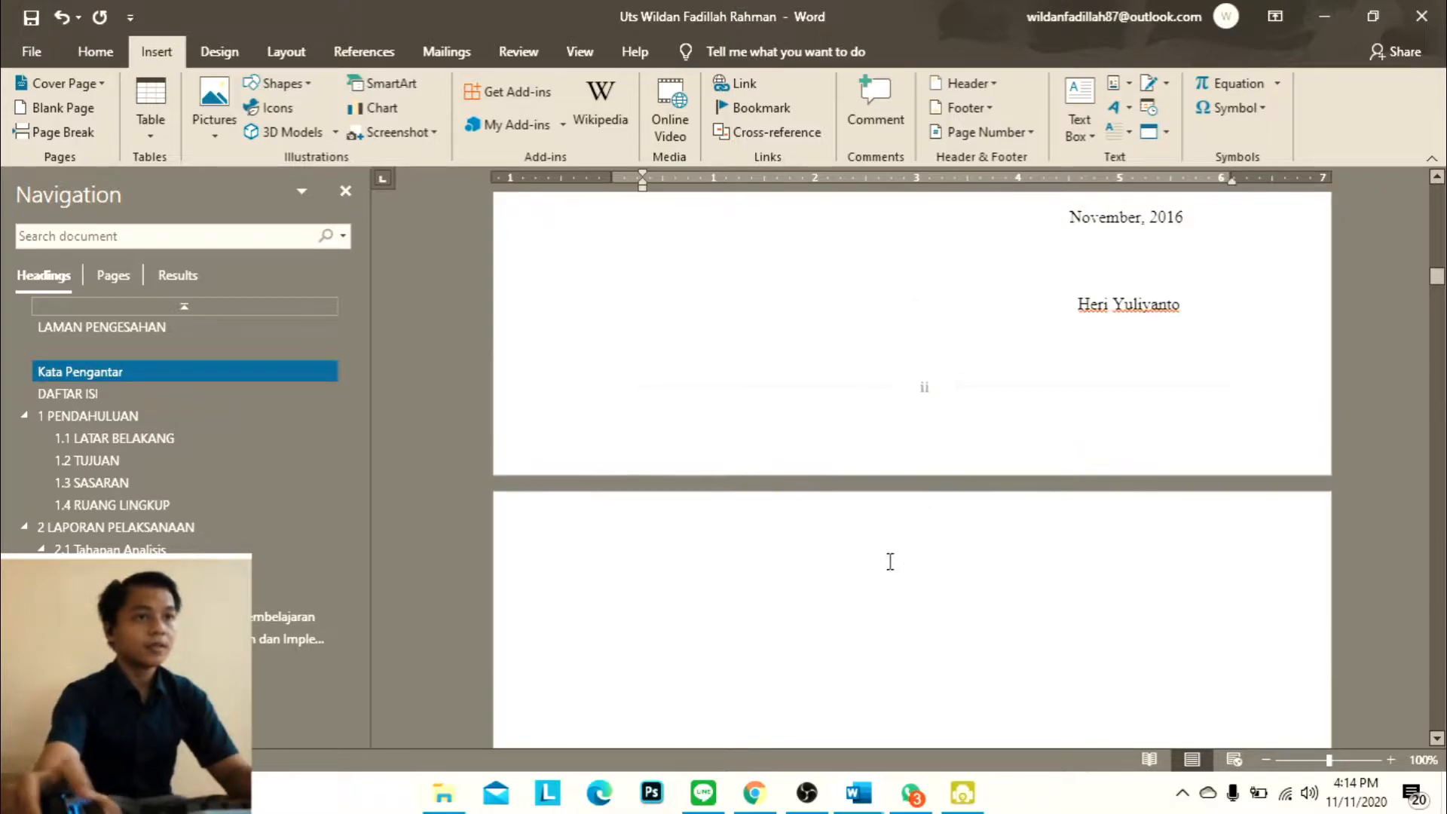
Paste the copied LEMBAR PERSETUJUAN PUBLIKASI KARYA ILMIAH page onto the blank page without its source heading formatting
{"action": "key", "text": "ctrl+v"}
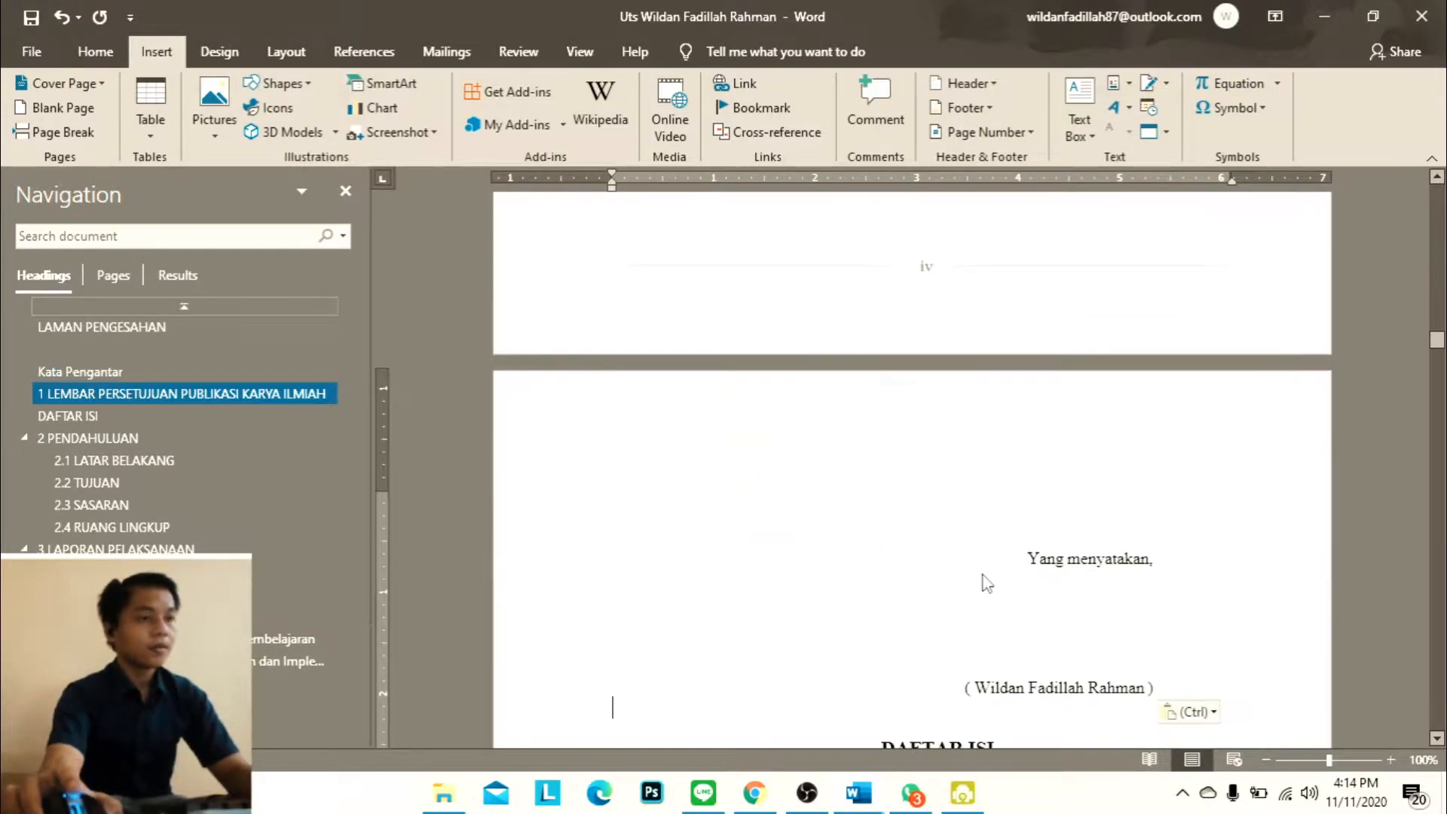
{"action": "left_click", "coordinate": [1184, 714]}
{"action": "left_click", "coordinate": [1310, 652]}
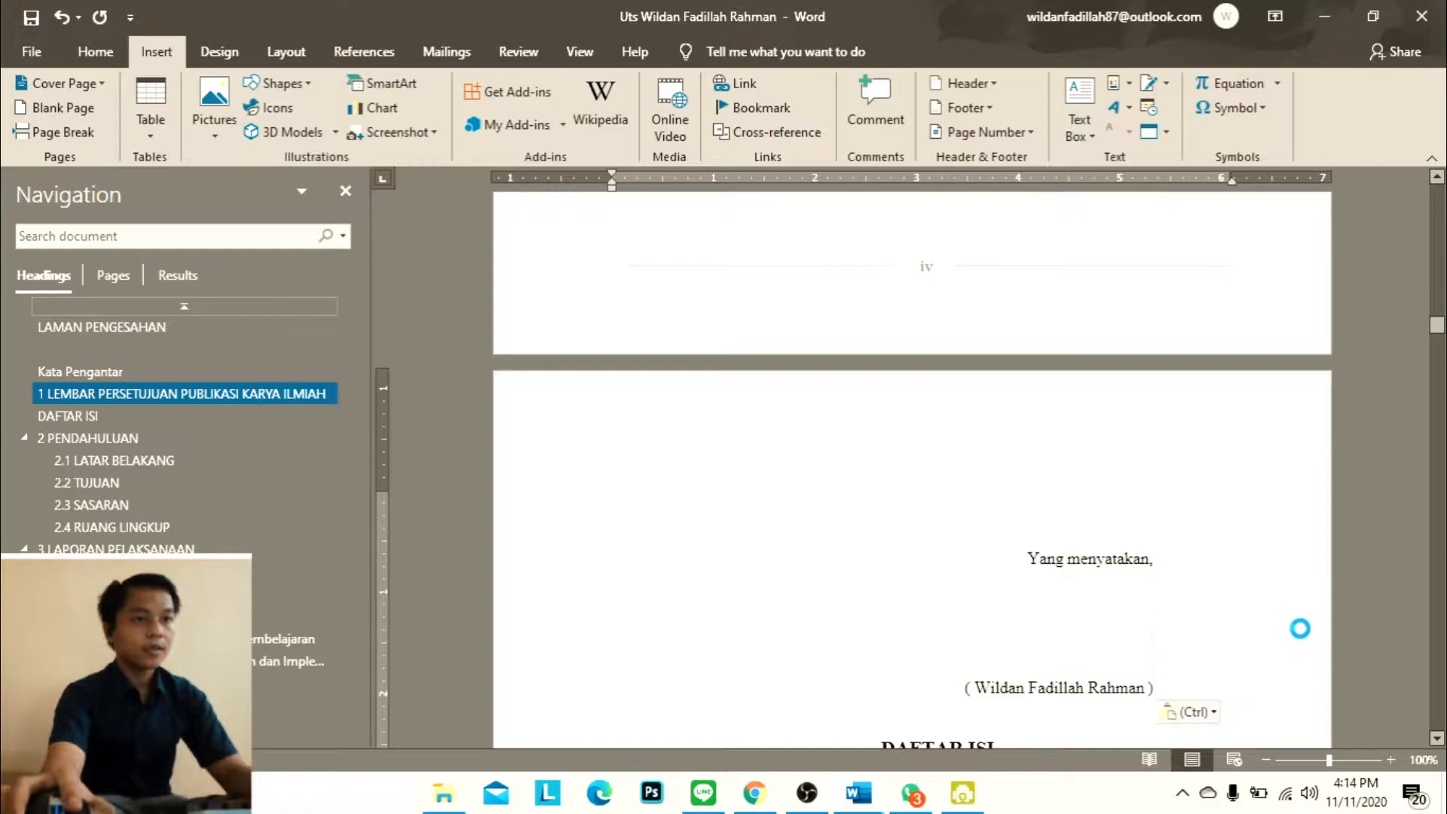
Apply the Heading 1 style to the LEMBAR PERSETUJUAN PUBLIKASI KARYA ILMIAH title
{"action": "scroll", "coordinate": [1302, 607], "scroll_direction": "up", "scroll_amount": 10}
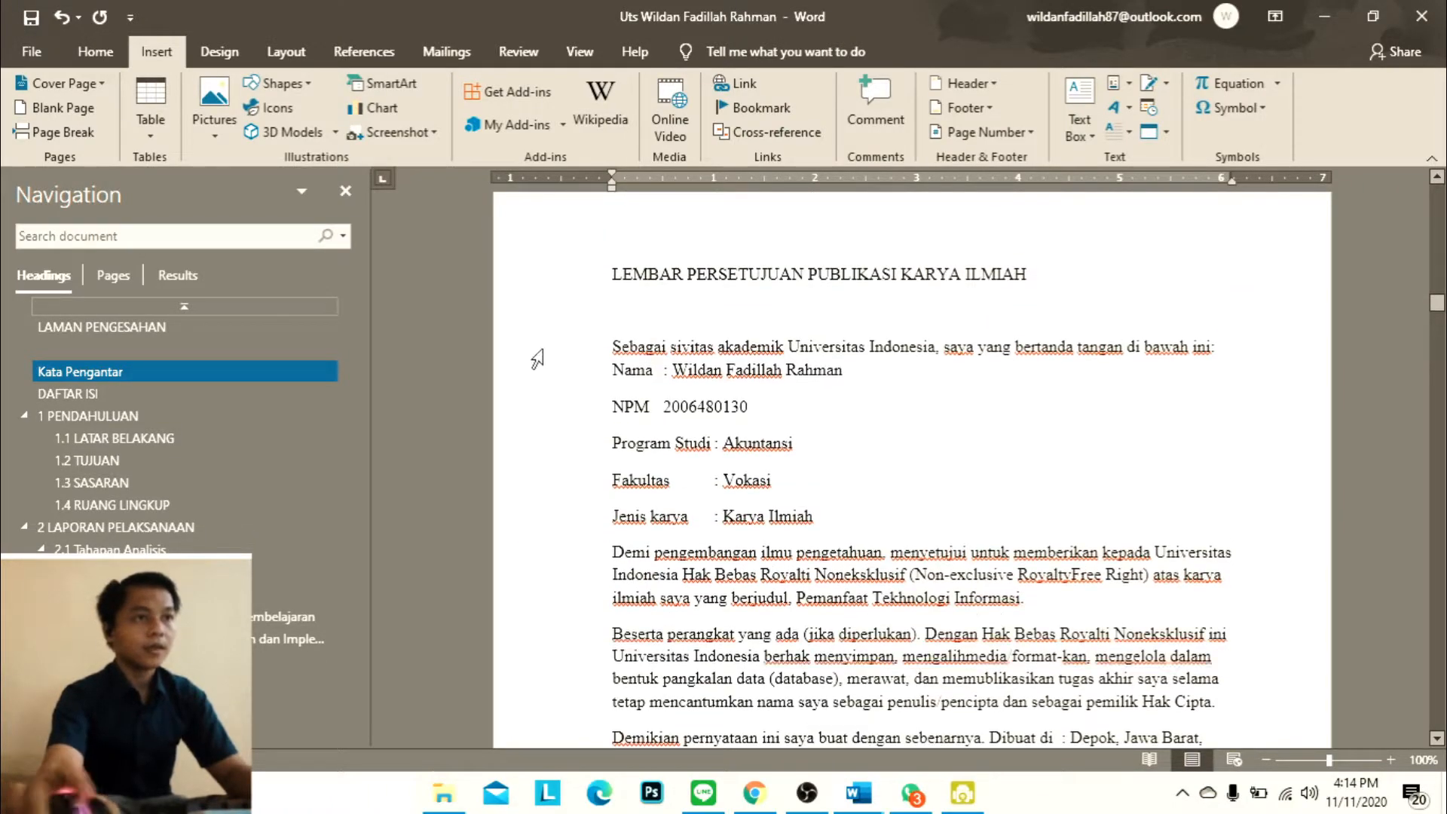
{"action": "left_click", "coordinate": [611, 274]}
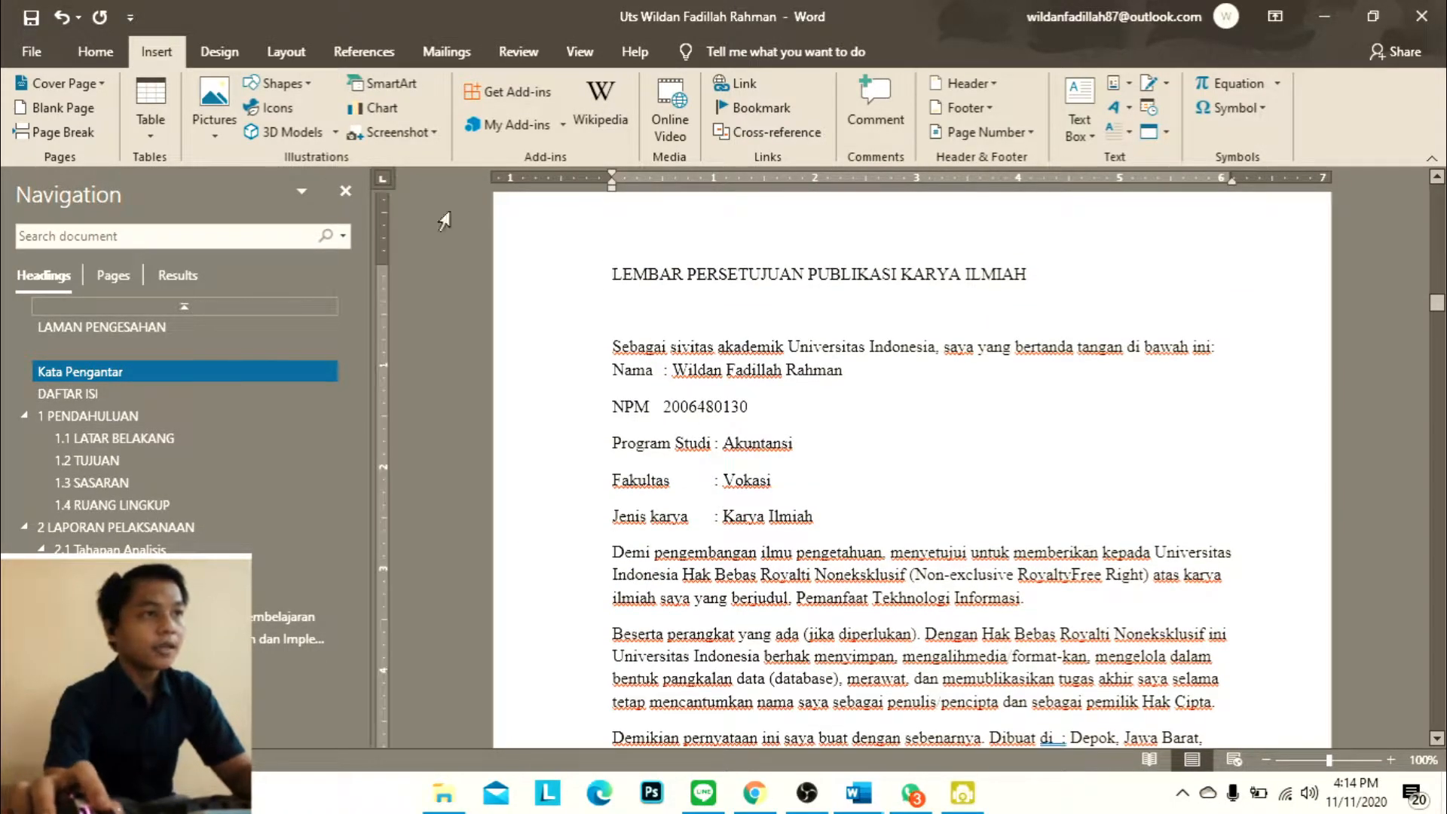
{"action": "left_click", "coordinate": [95, 51]}
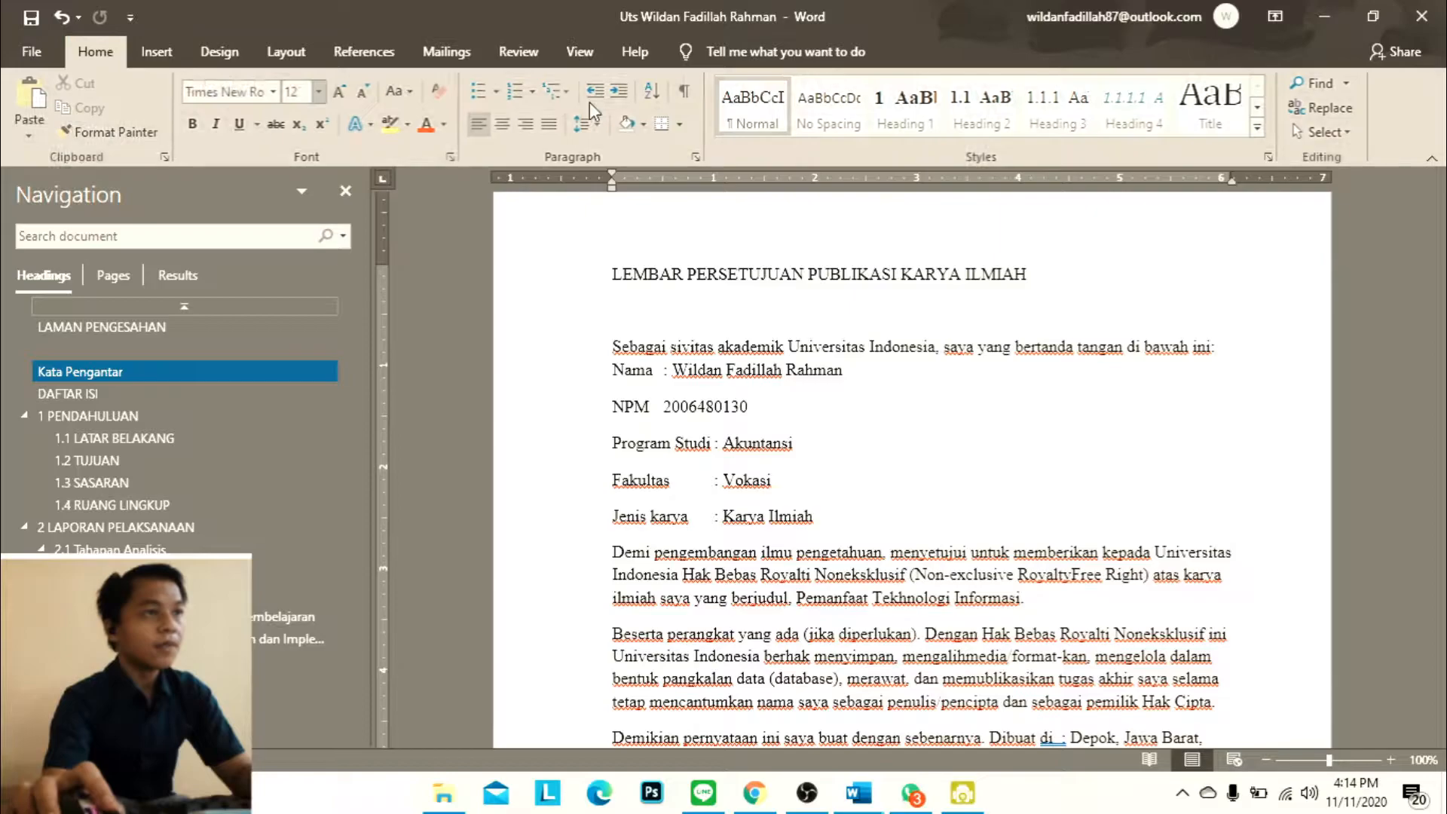
{"action": "left_click", "coordinate": [926, 104]}
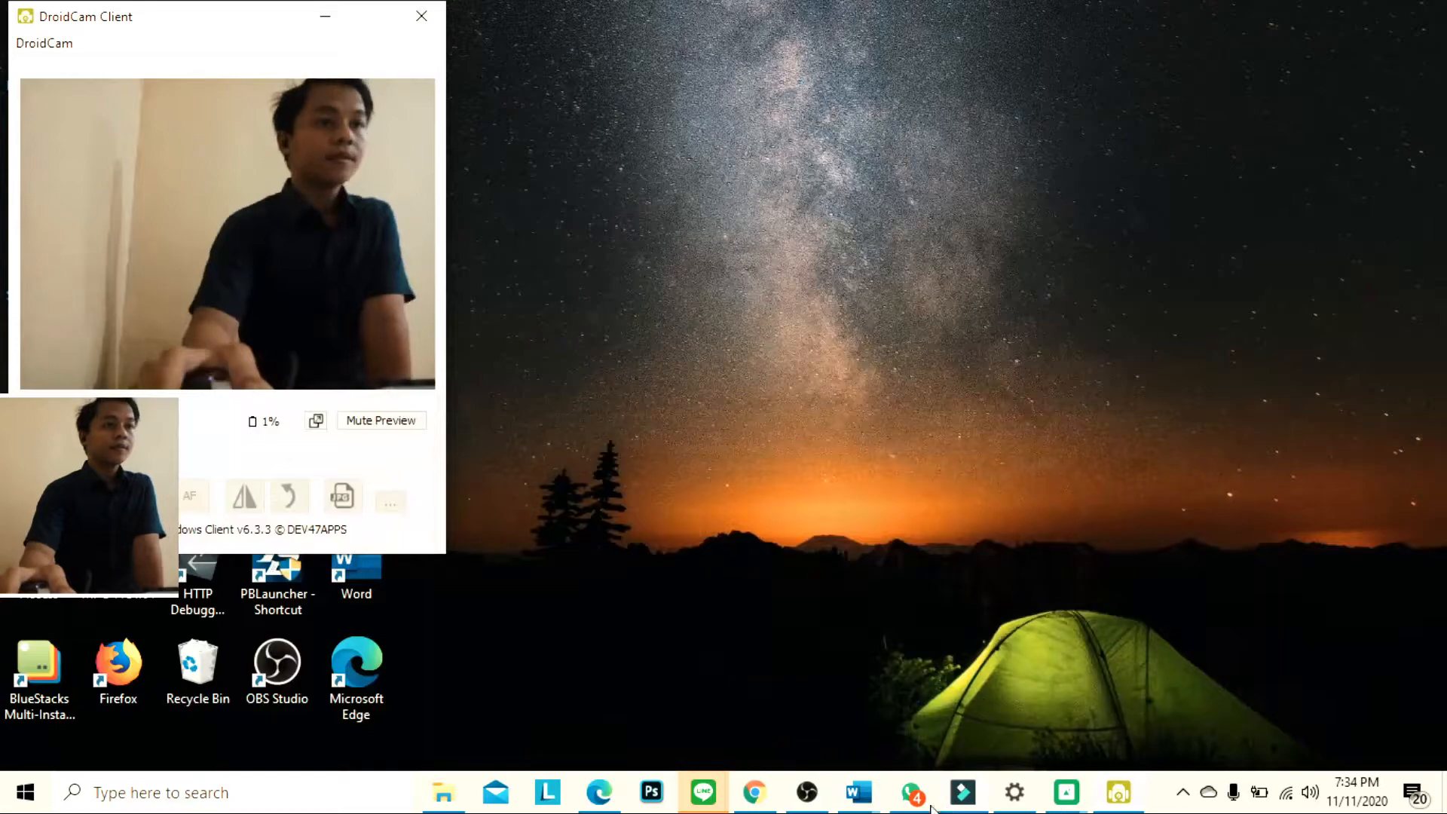
Bring the Uts report back on screen and review its cover page
{"action": "mouse_move", "coordinate": [868, 789]}
{"action": "left_click", "coordinate": [1037, 674]}
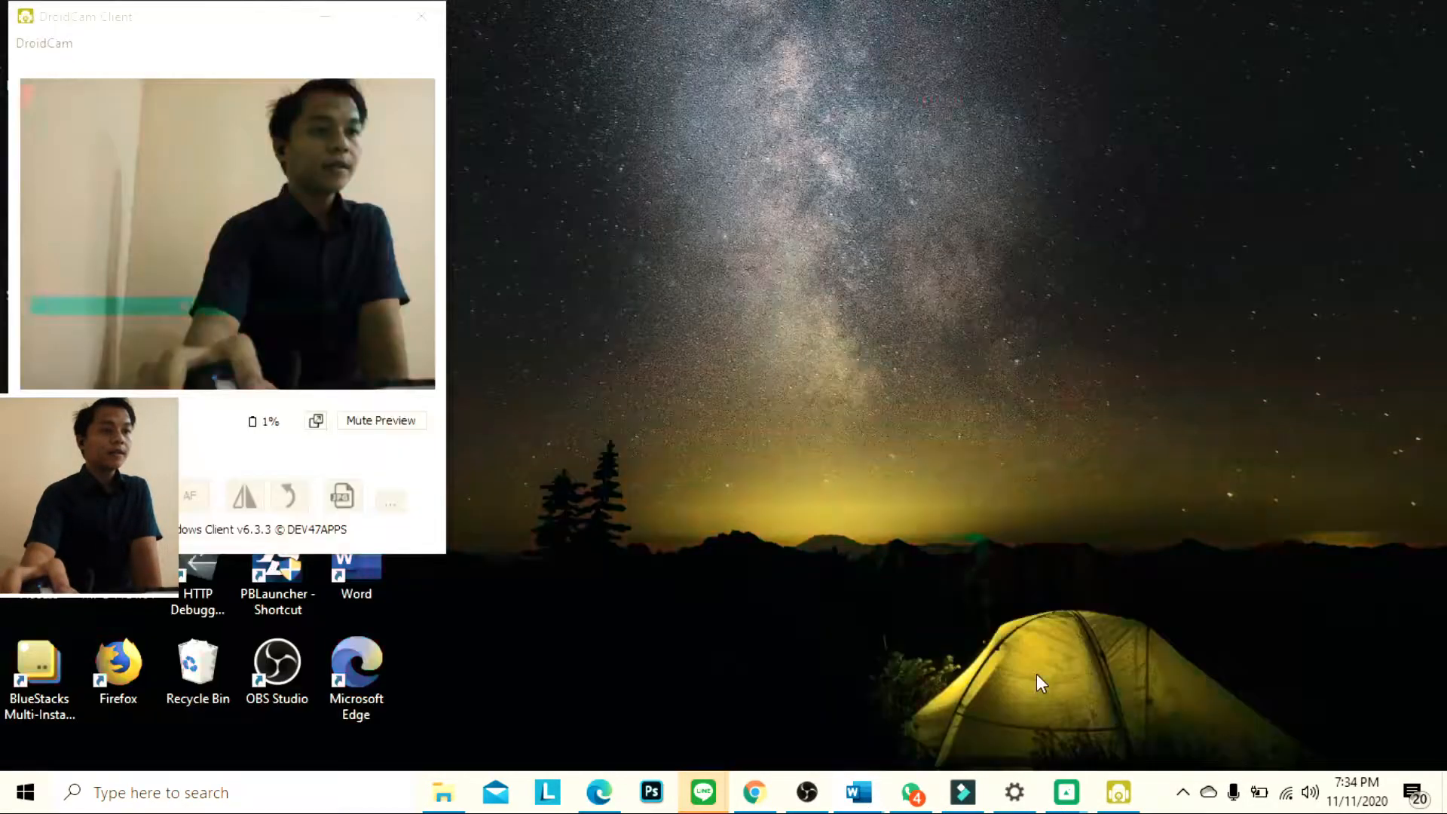
{"action": "scroll", "coordinate": [422, 377], "scroll_direction": "down", "scroll_amount": 3}
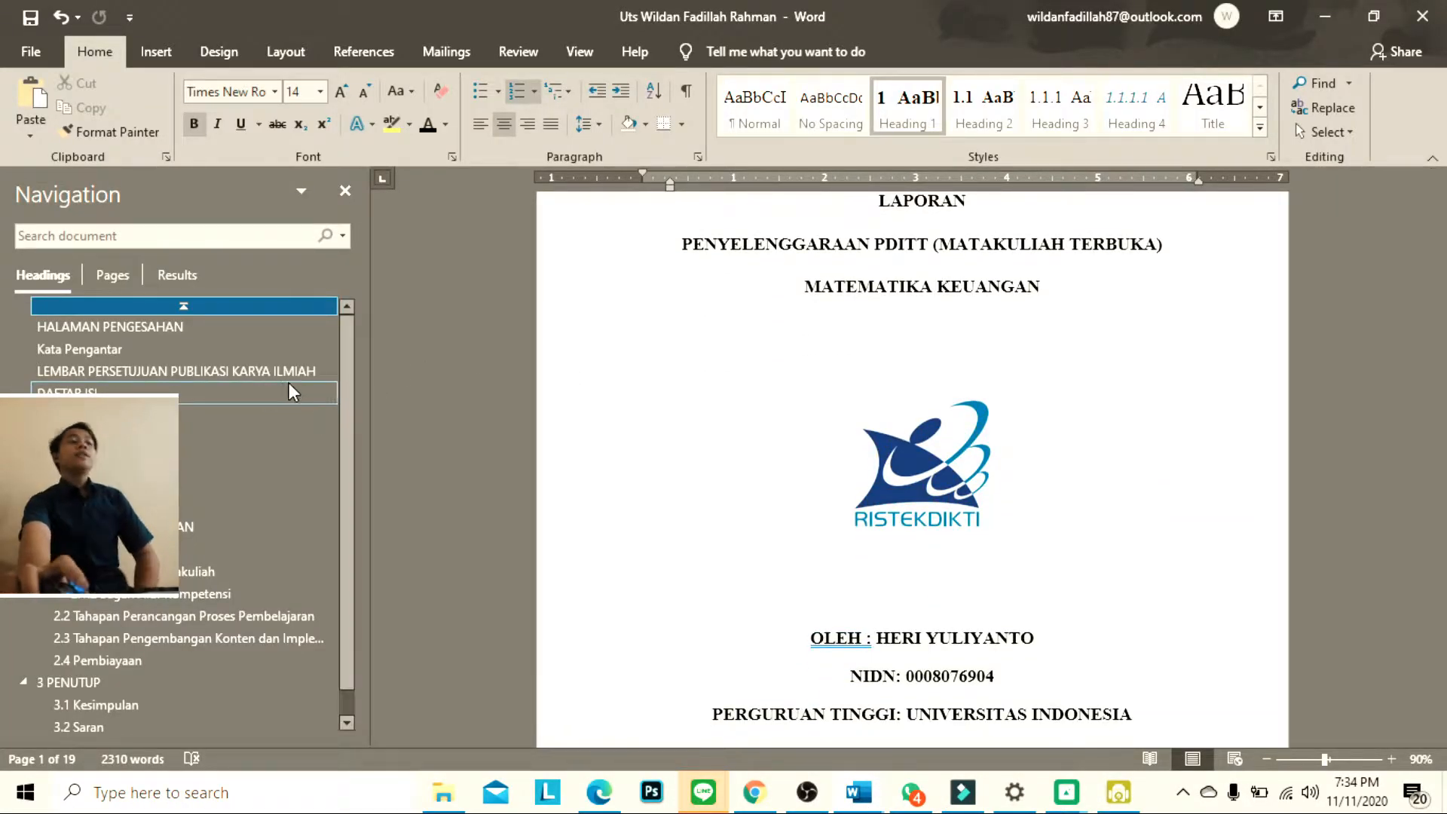
{"action": "scroll", "coordinate": [829, 445], "scroll_direction": "up", "scroll_amount": 3}
{"action": "scroll", "coordinate": [856, 450], "scroll_direction": "down", "scroll_amount": 2}
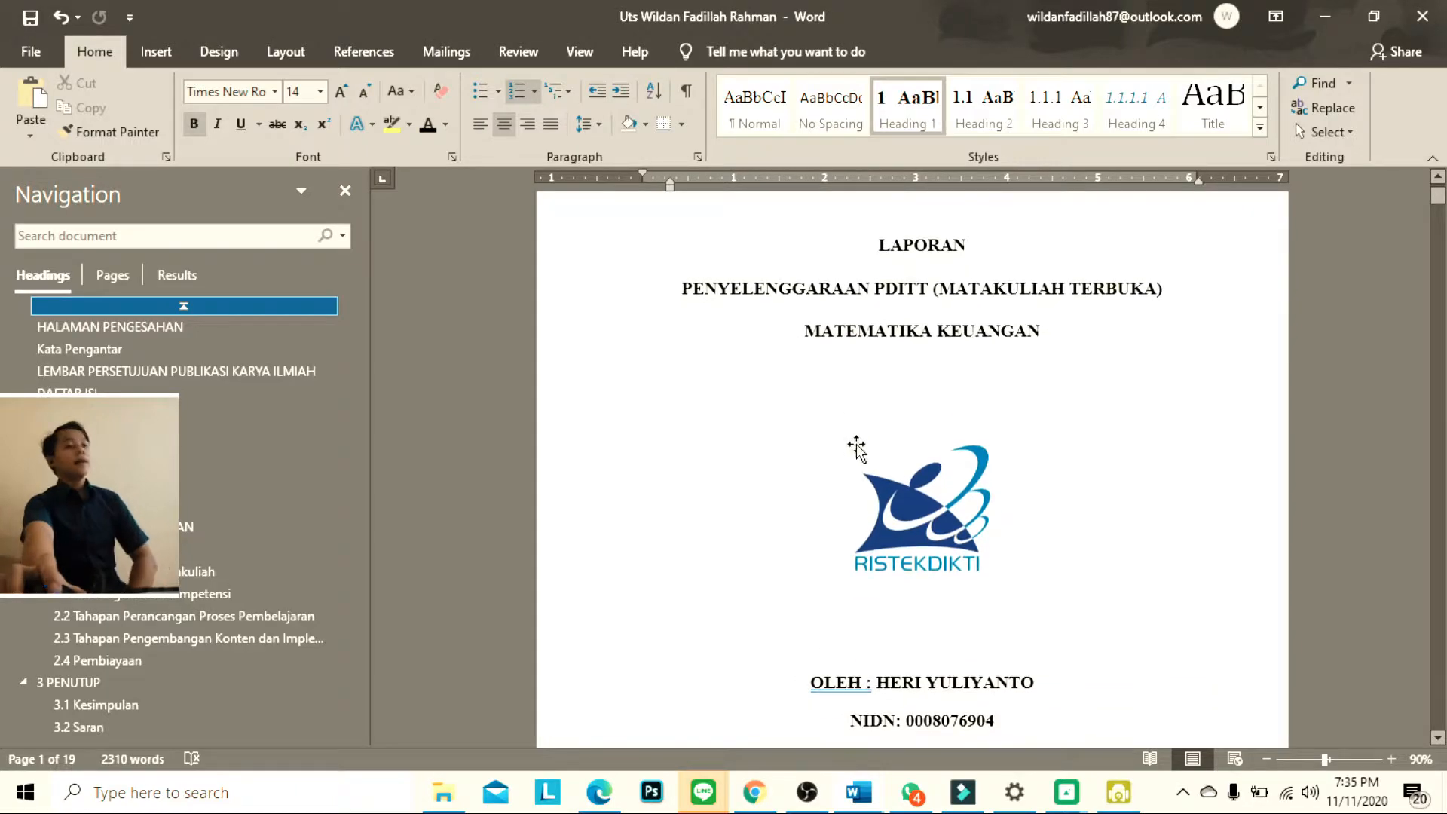
Switch to Chrome, open the SK dan Pedoman Teknis Penulisan Tugas Akhir PDF and skim its opening page
{"action": "left_click", "coordinate": [754, 791]}
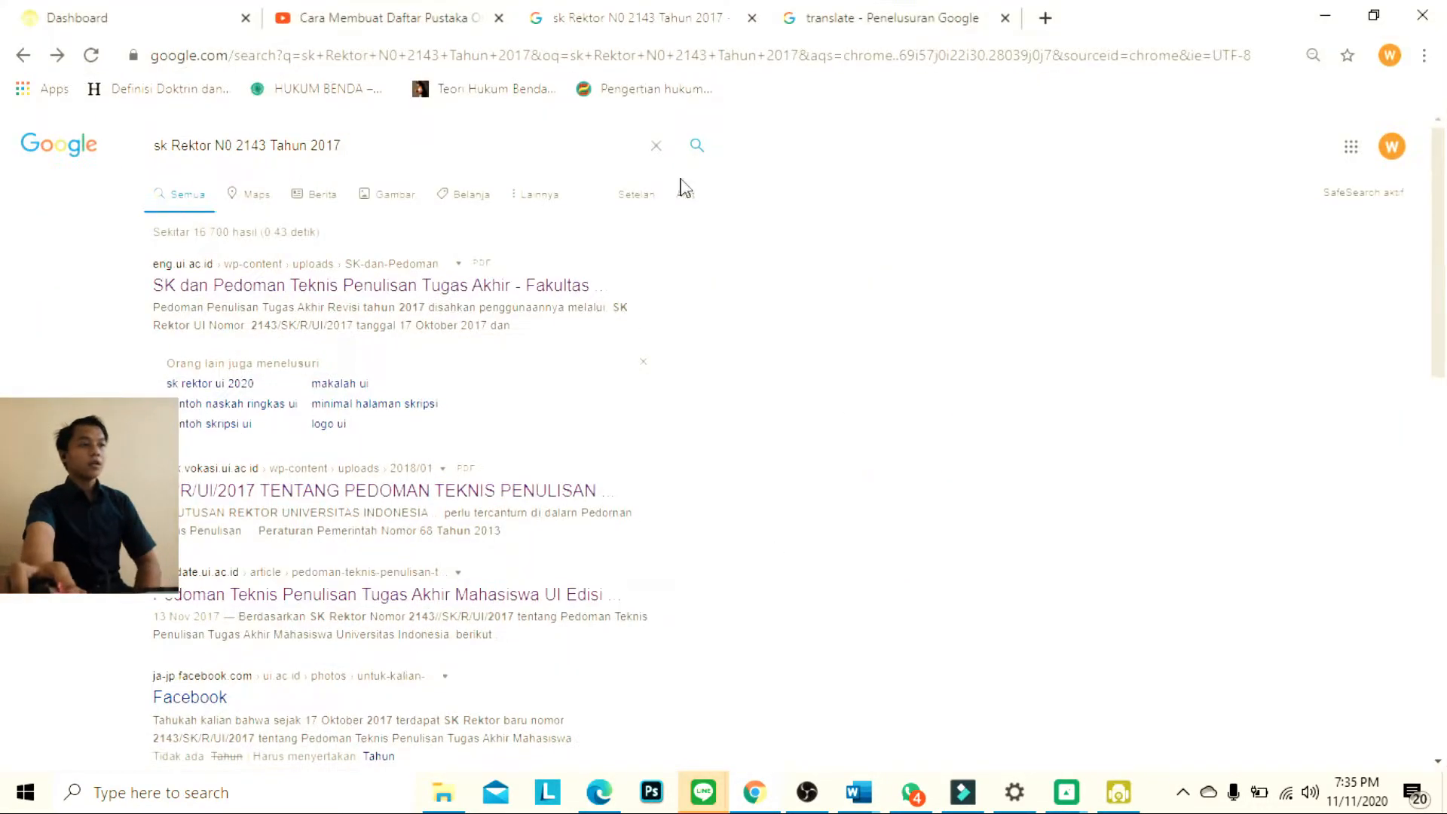
{"action": "left_click", "coordinate": [473, 287]}
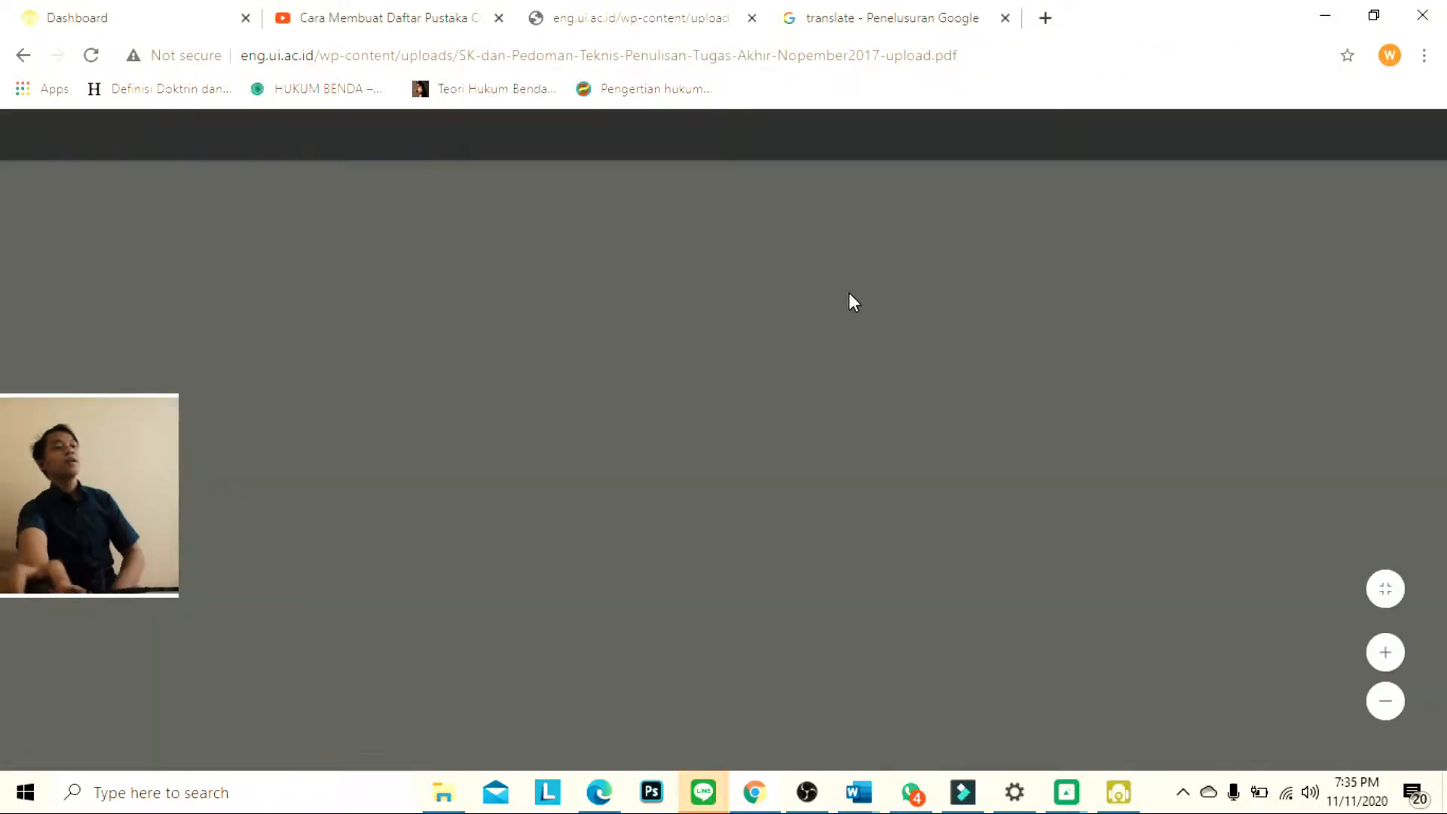
{"action": "scroll", "coordinate": [755, 405], "scroll_direction": "down", "scroll_amount": 15}
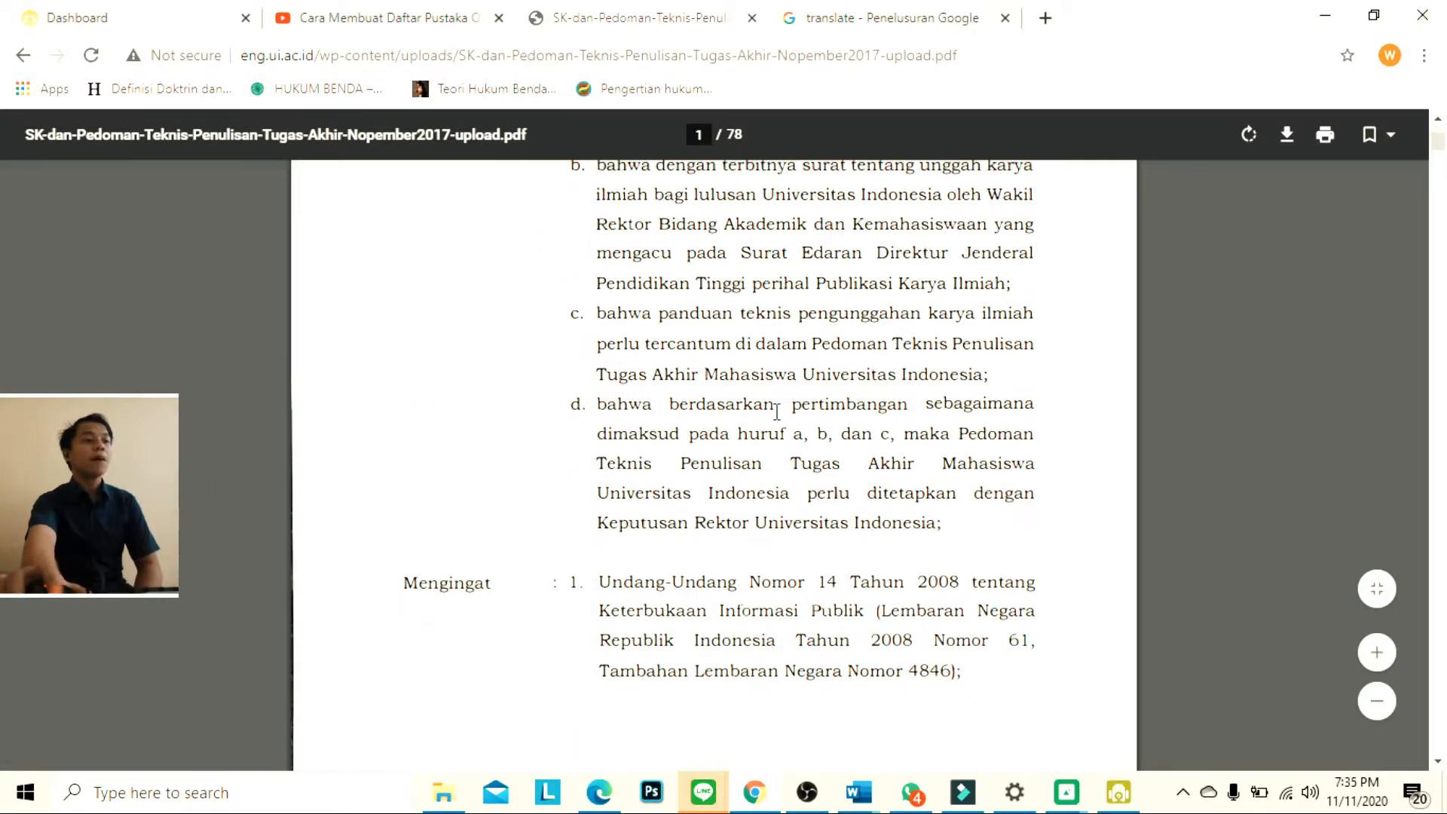
{"action": "left_click", "coordinate": [1331, 16]}
In the Word report, add a line above the PENDAHULUAN heading and centre the heading without its automatic number
{"action": "scroll", "coordinate": [899, 437], "scroll_direction": "down", "scroll_amount": 3}
{"action": "left_click", "coordinate": [256, 414]}
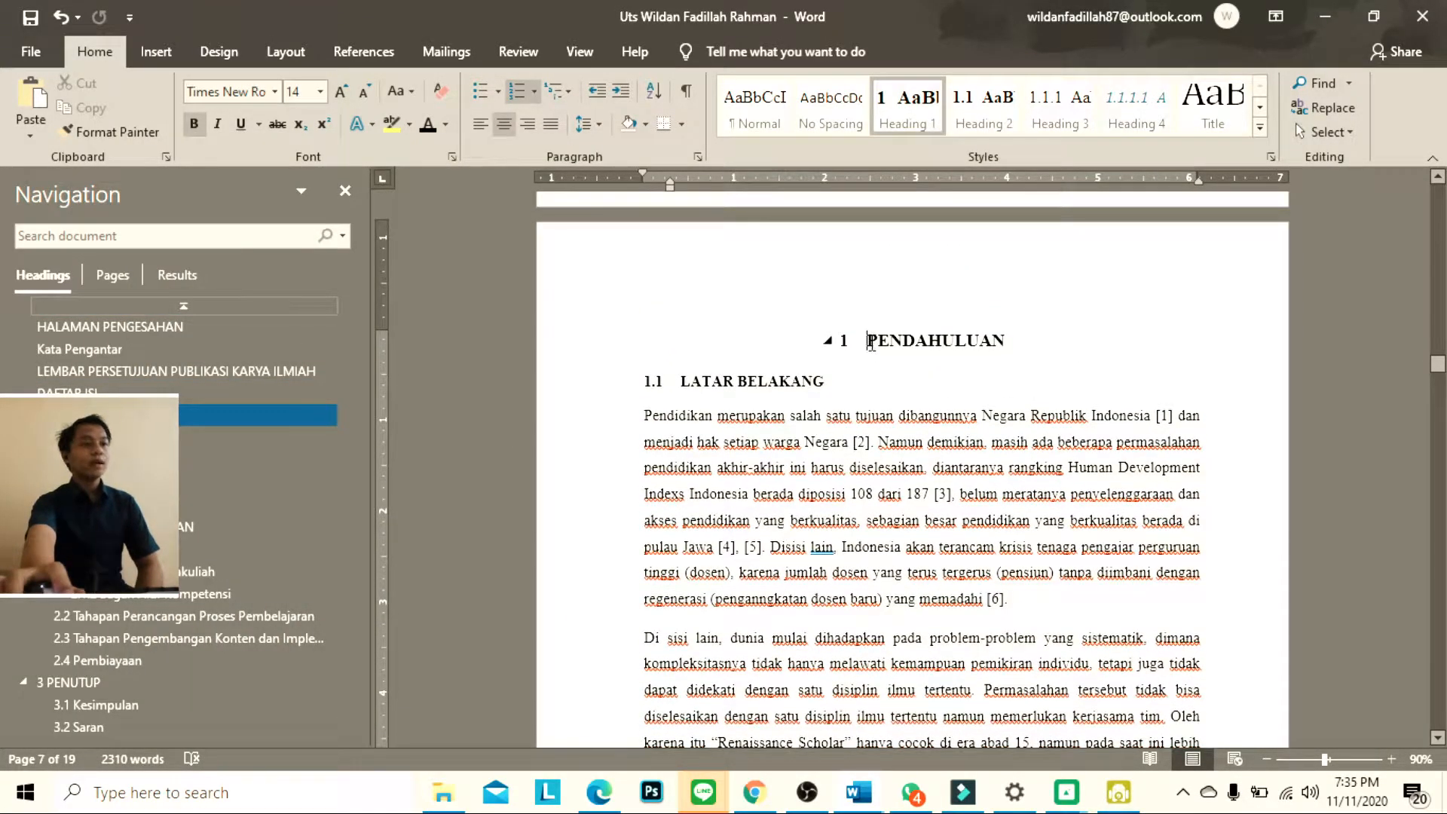
{"action": "key", "text": "Return"}
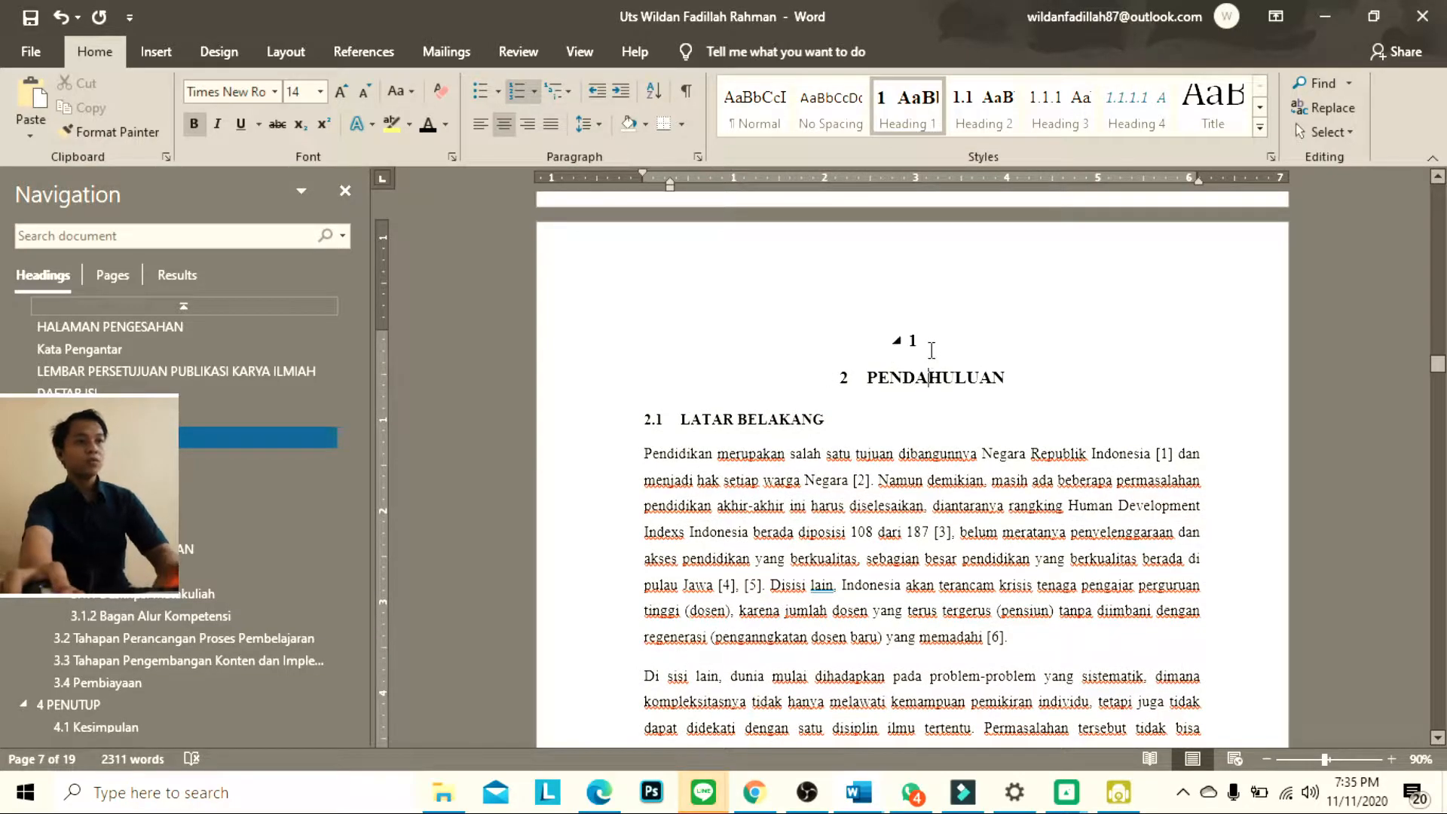
{"action": "key", "text": "Up"}
{"action": "key", "text": "BackSpace"}
{"action": "key", "text": "BackSpace"}
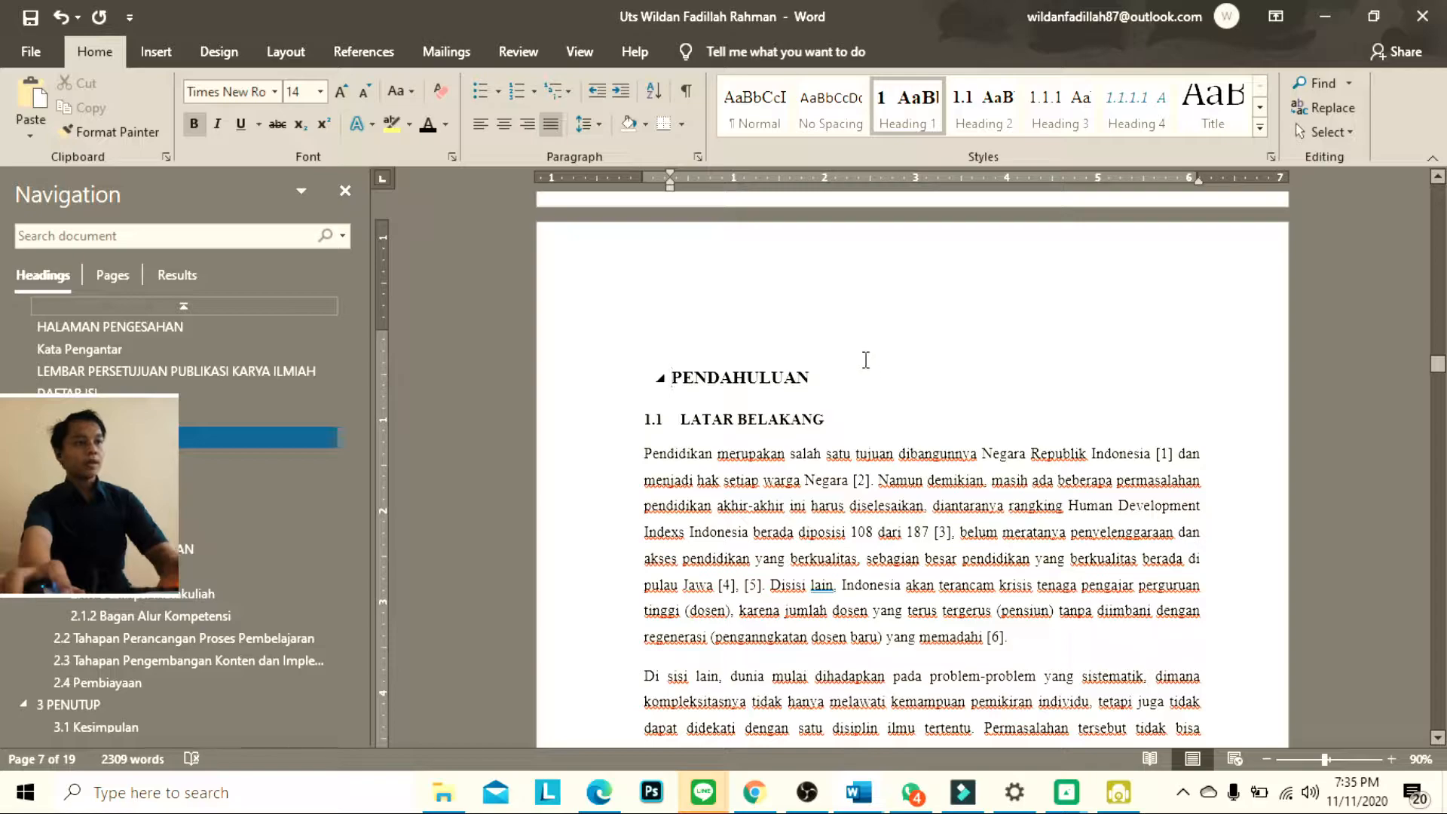
{"action": "key", "text": "ctrl+e"}
Enter the chapter label BAB I on the empty line above PENDAHULUAN
{"action": "left_click", "coordinate": [884, 335]}
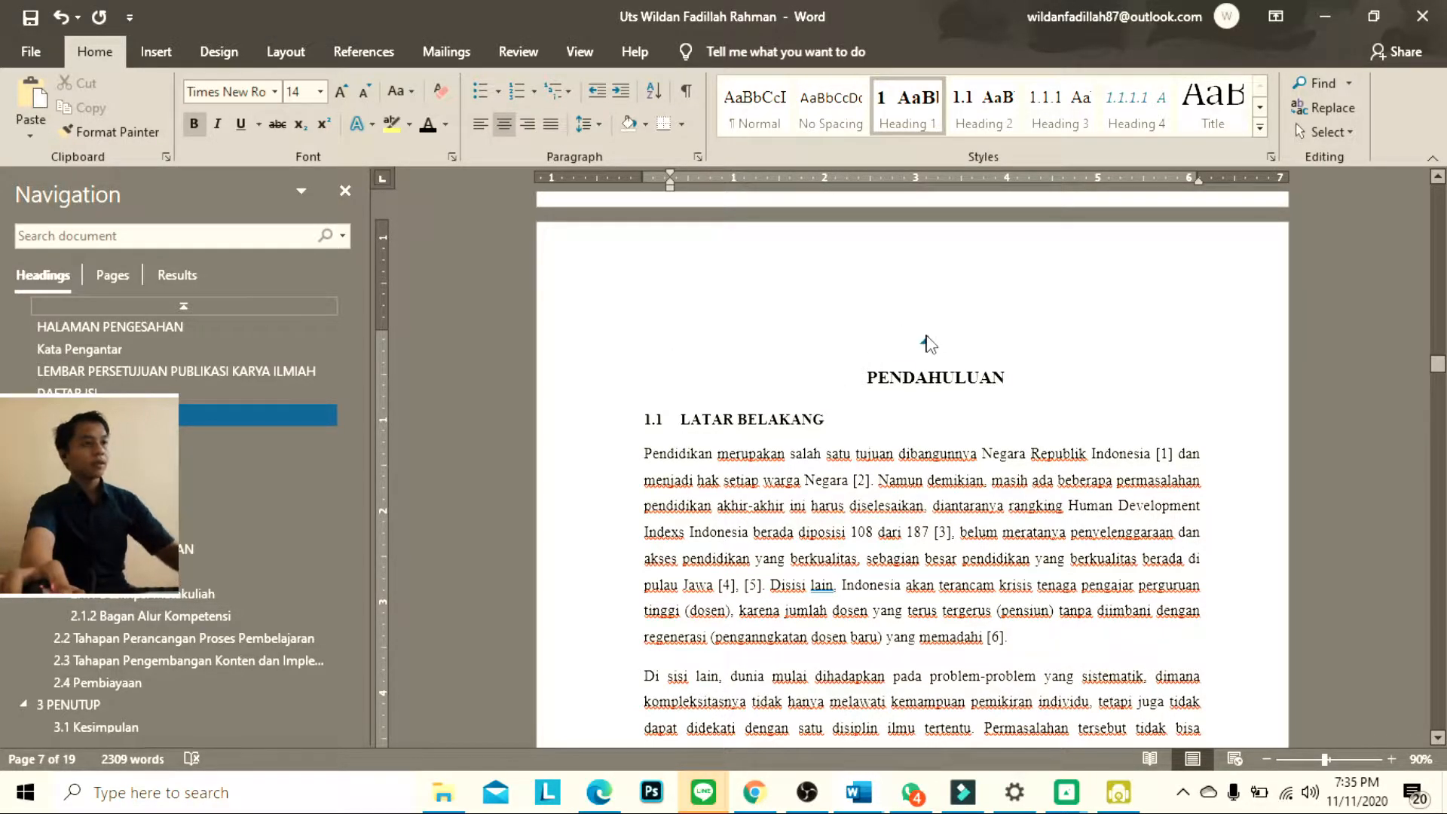
{"action": "type", "text": "Ba"}
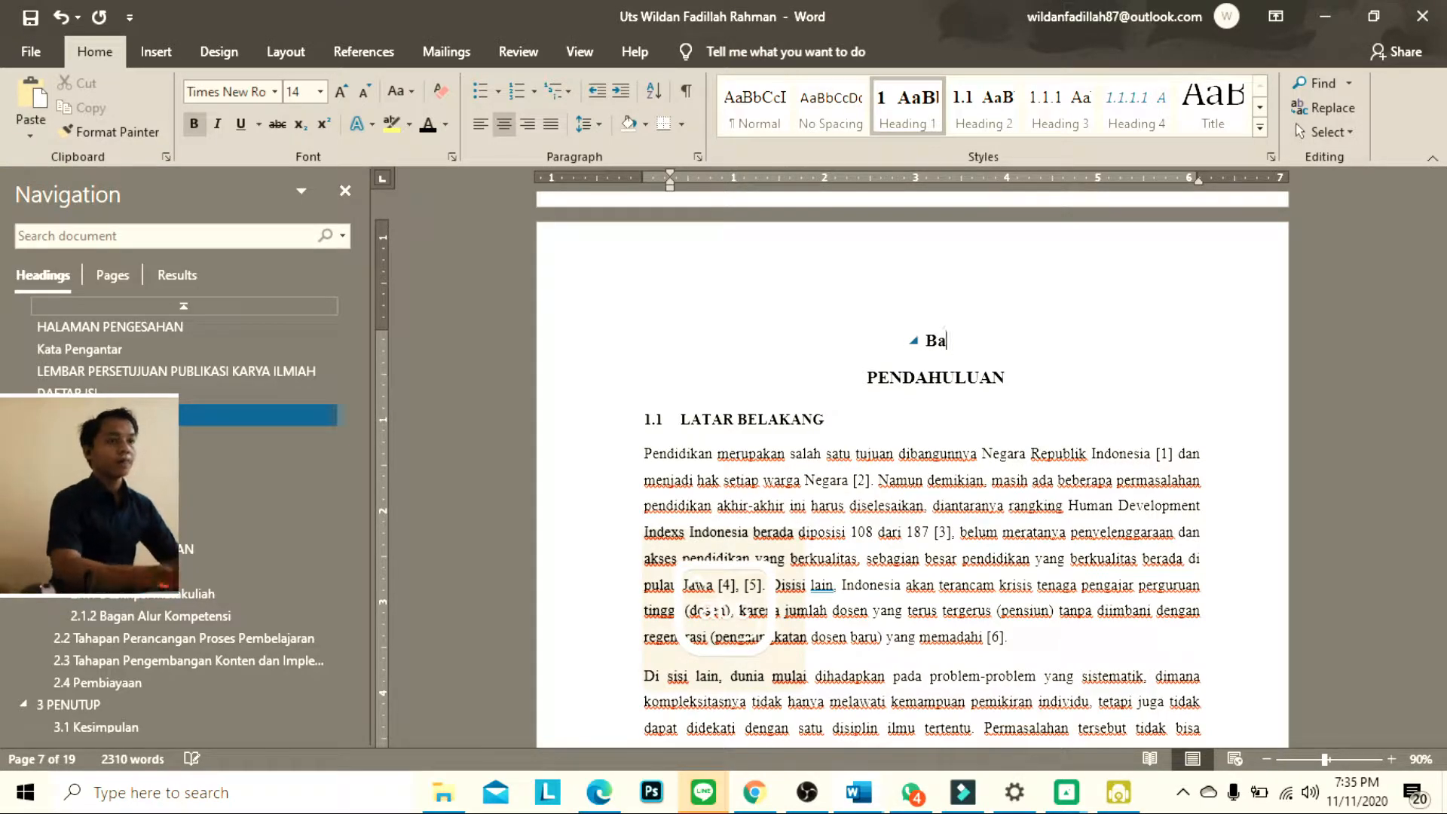
{"action": "type", "text": "B "}
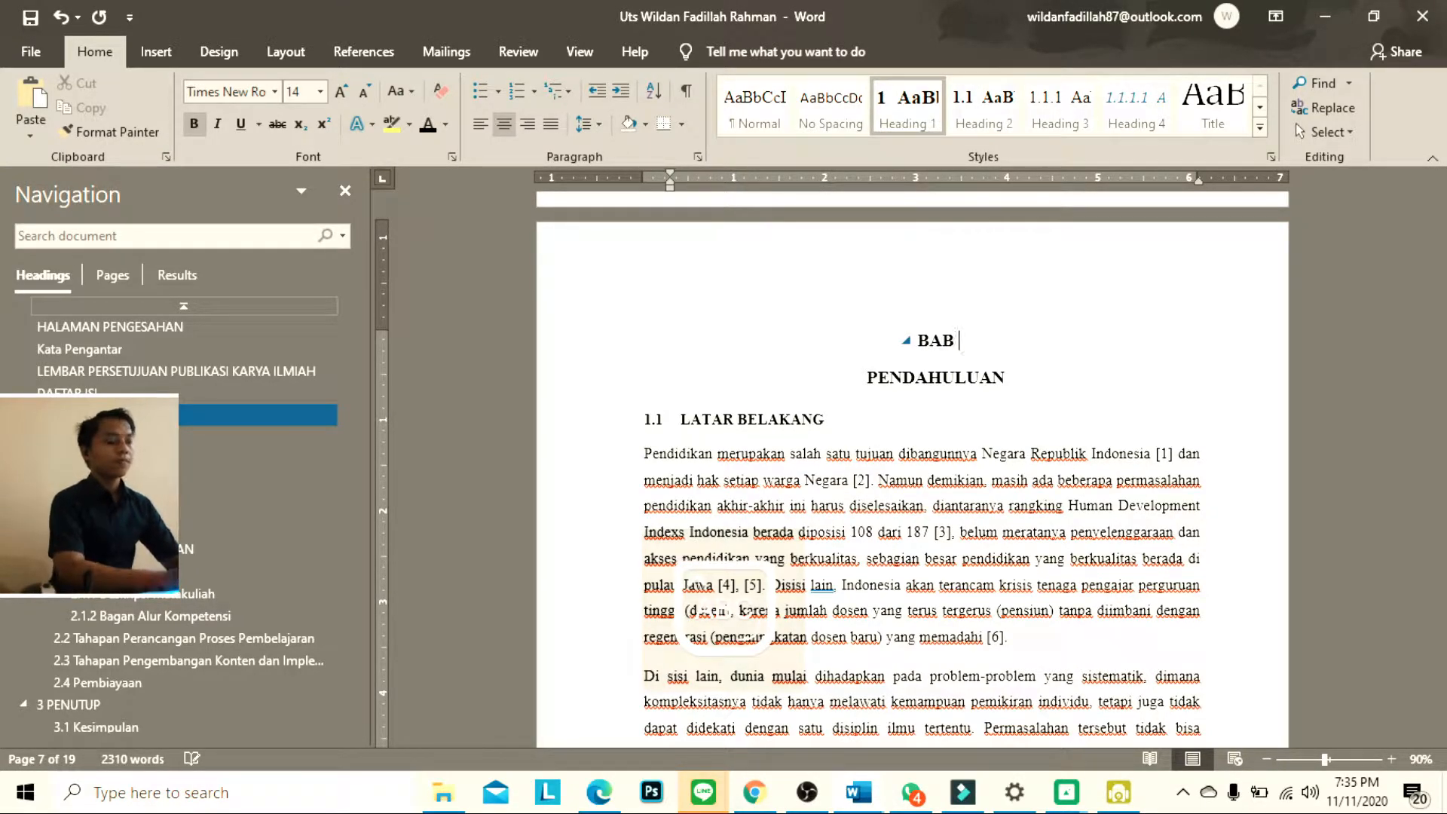
{"action": "type", "text": "I"}
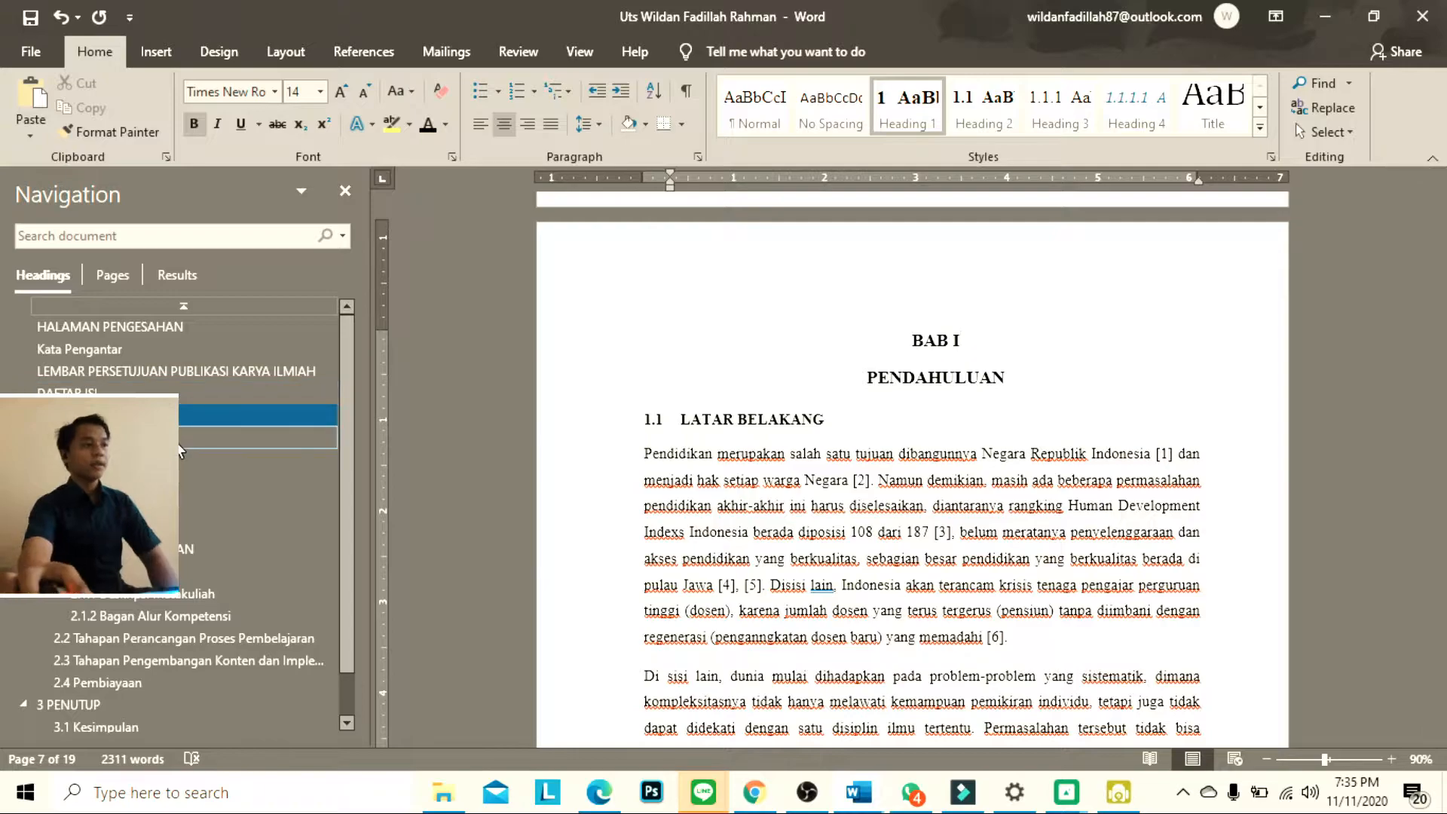
Remove the automatic number from the LAPORAN PELAKSANAAN heading and centre the heading
{"action": "scroll", "coordinate": [181, 451], "scroll_direction": "down", "scroll_amount": 2}
{"action": "left_click", "coordinate": [211, 499]}
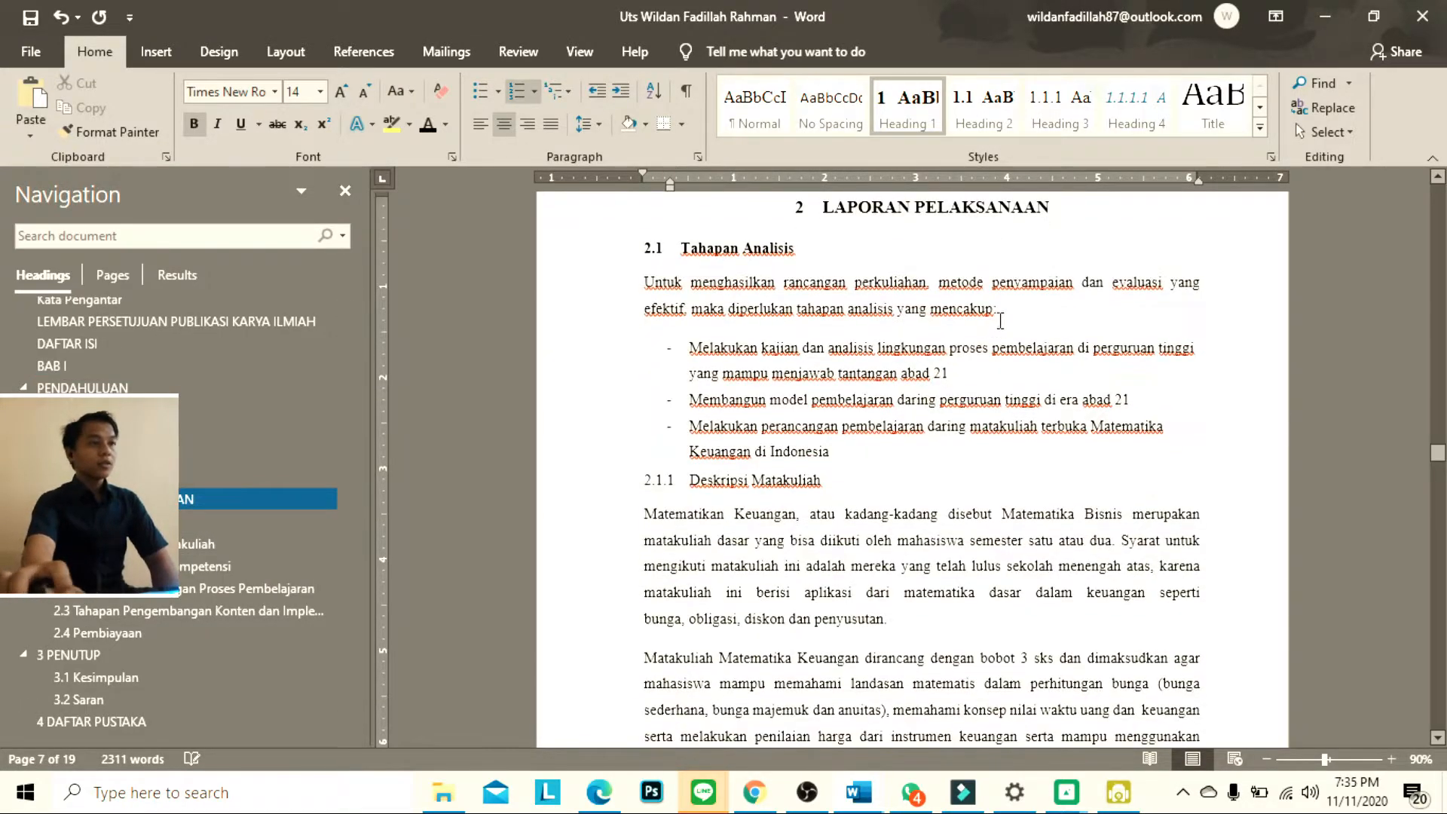
{"action": "scroll", "coordinate": [909, 329], "scroll_direction": "up", "scroll_amount": 1}
{"action": "key", "text": "BackSpace"}
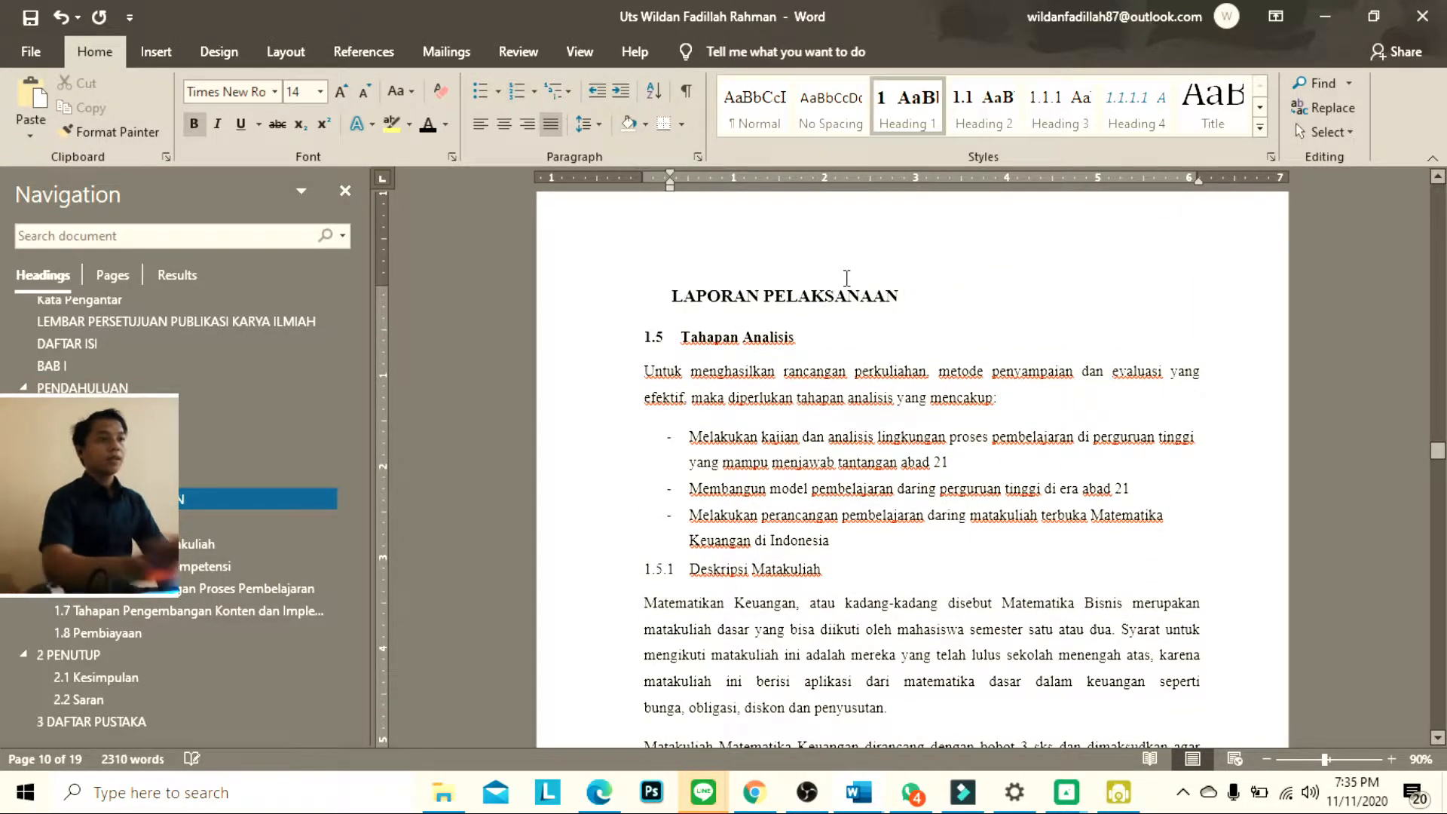
{"action": "key", "text": "Right"}
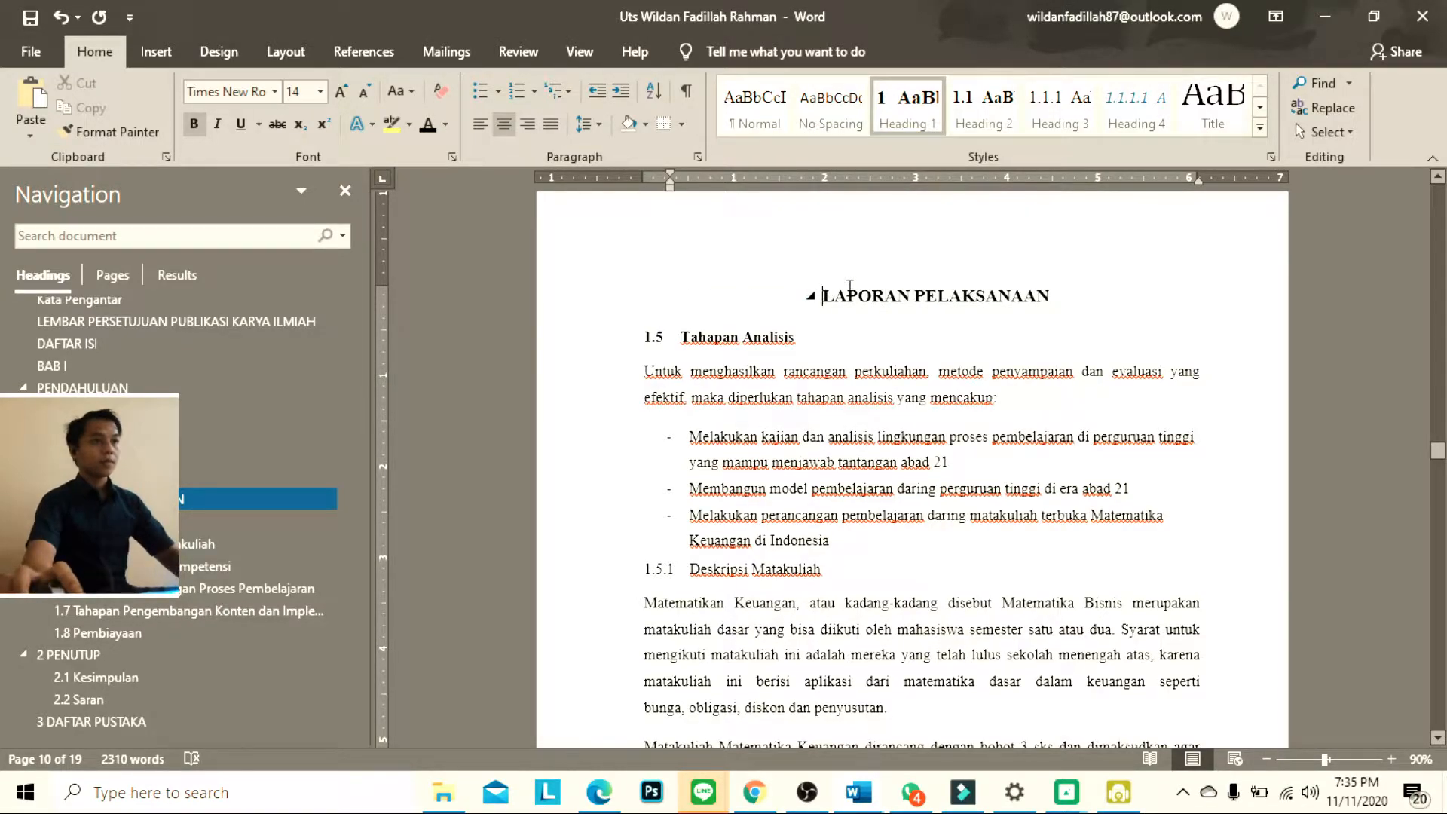
Add the chapter label BAB II on a new line above LAPORAN PELAKSANAAN
{"action": "key", "text": "Return"}
{"action": "key", "text": "Up"}
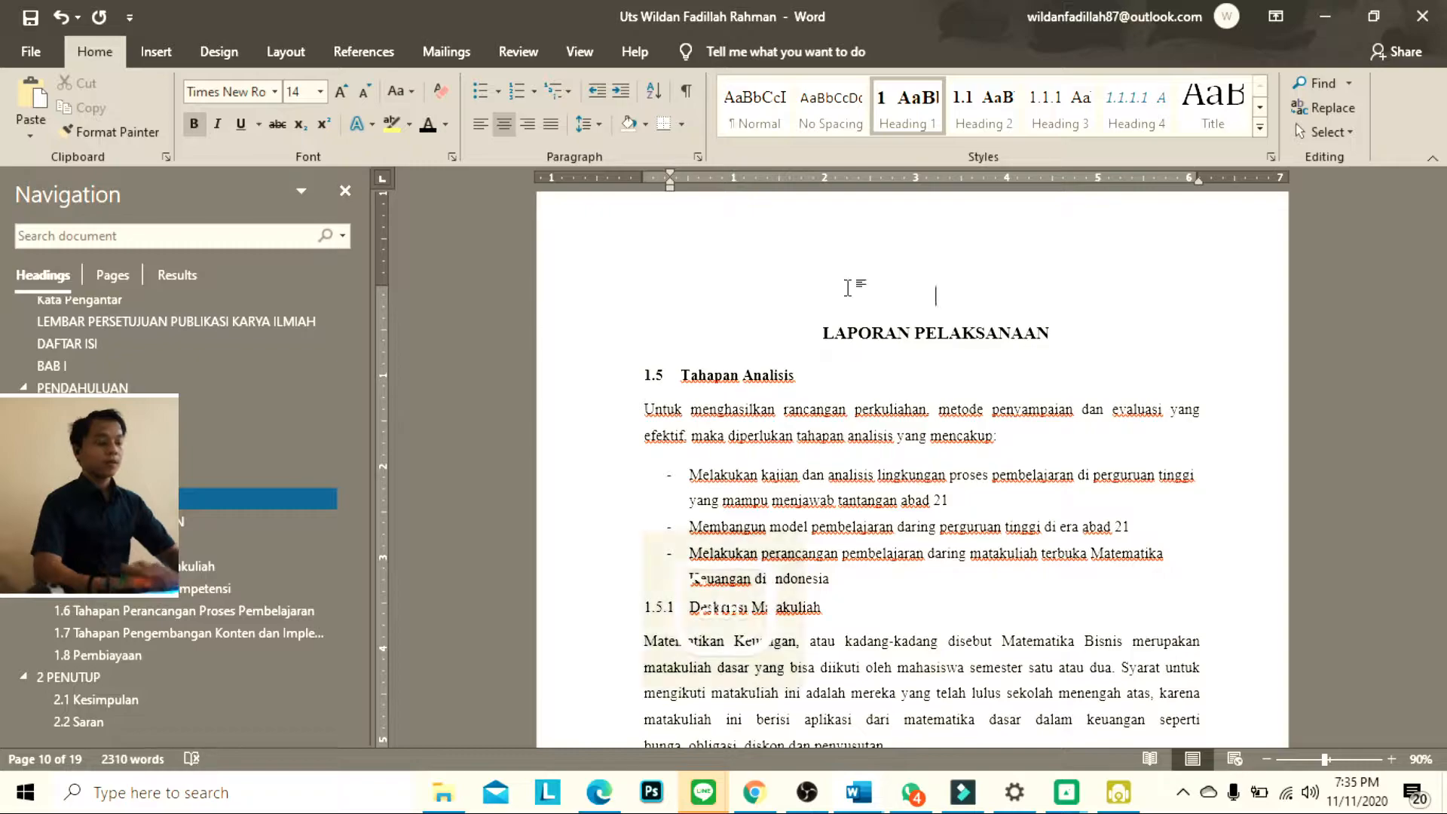
{"action": "type", "text": "BAB"}
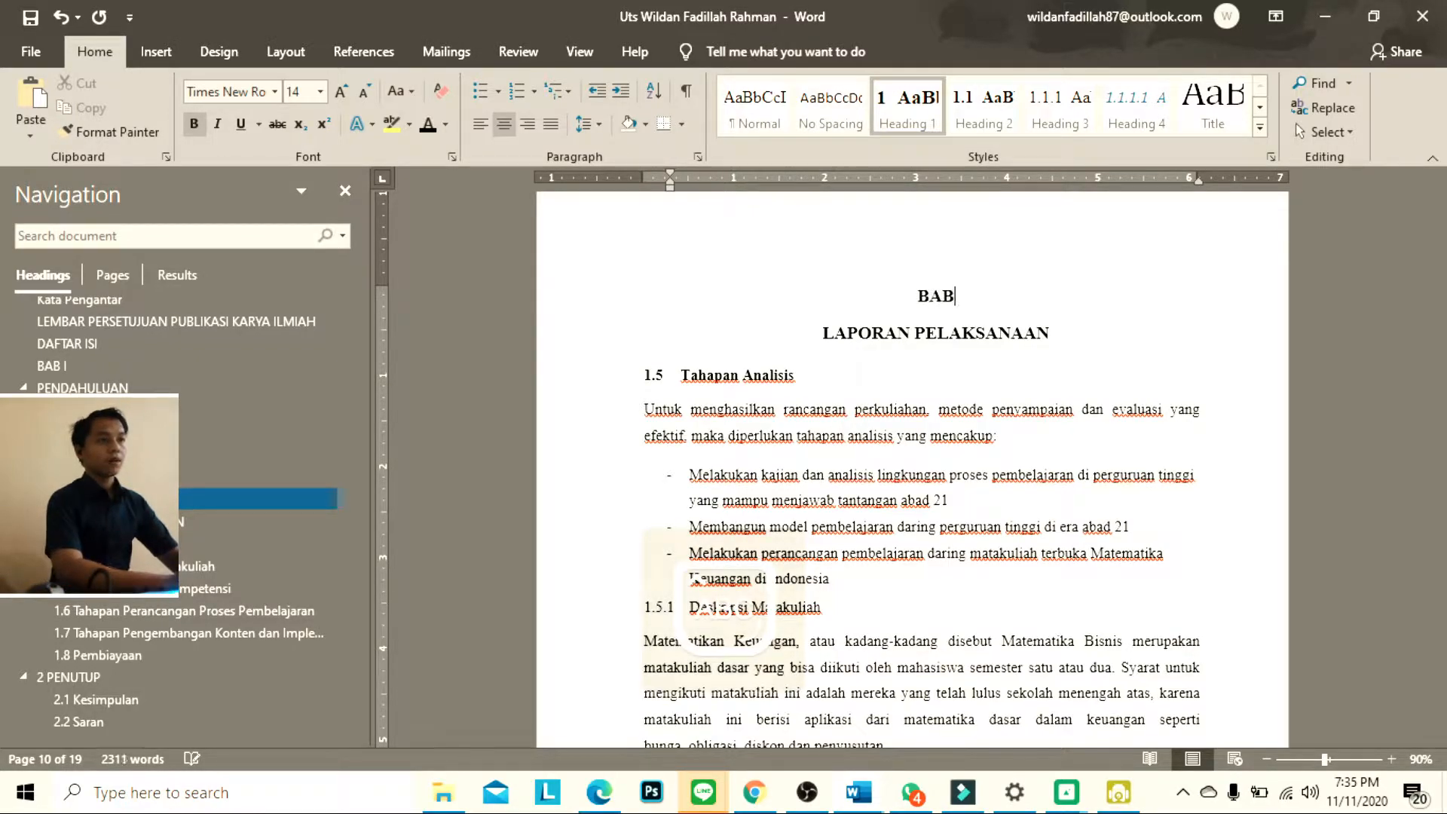
{"action": "type", "text": " II"}
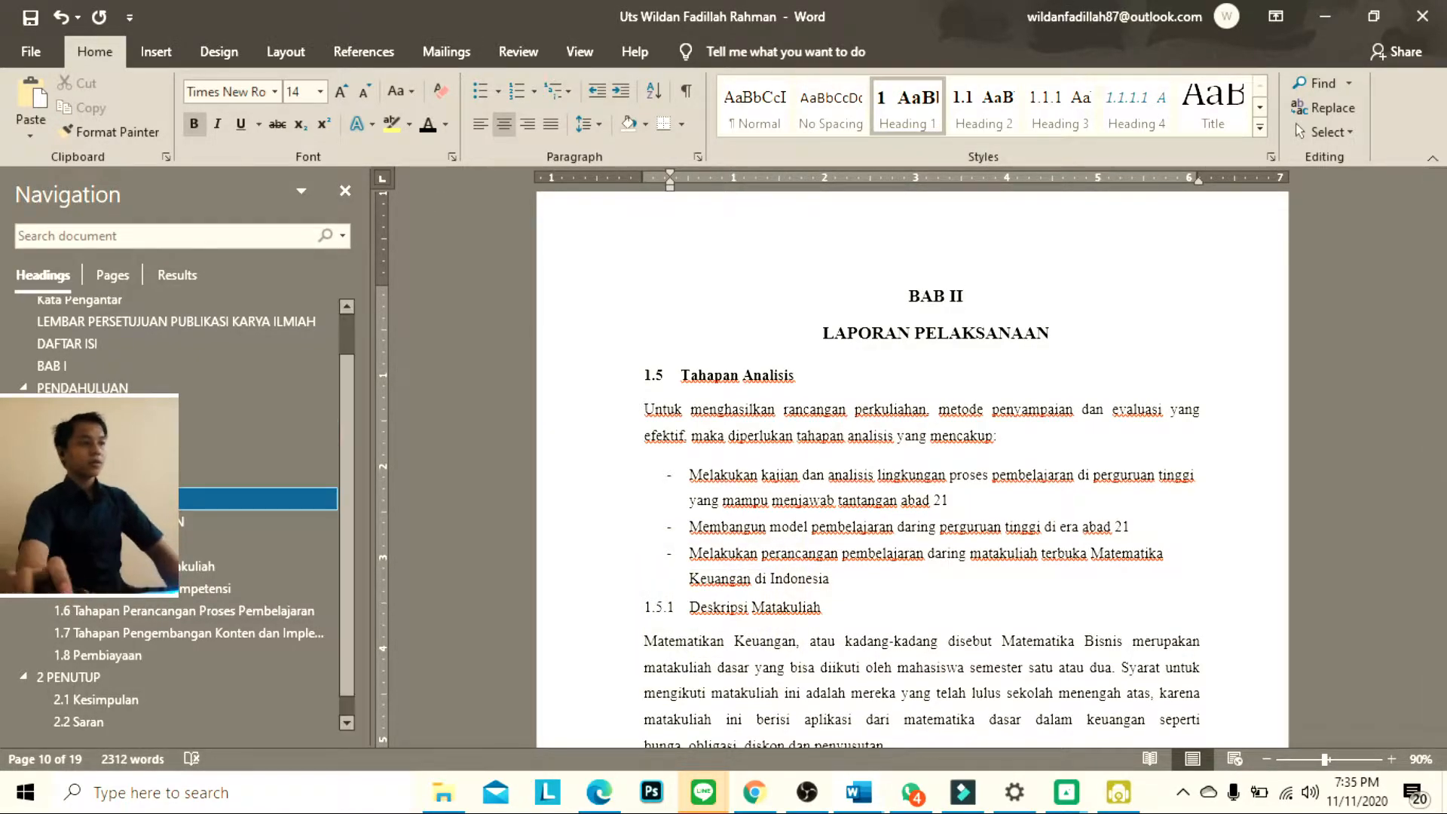
Try to remove the automatic number from the PENUTUP heading, and restore the heading
{"action": "scroll", "coordinate": [106, 641], "scroll_direction": "down", "scroll_amount": 1}
{"action": "left_click", "coordinate": [105, 639]}
{"action": "left_click", "coordinate": [106, 655]}
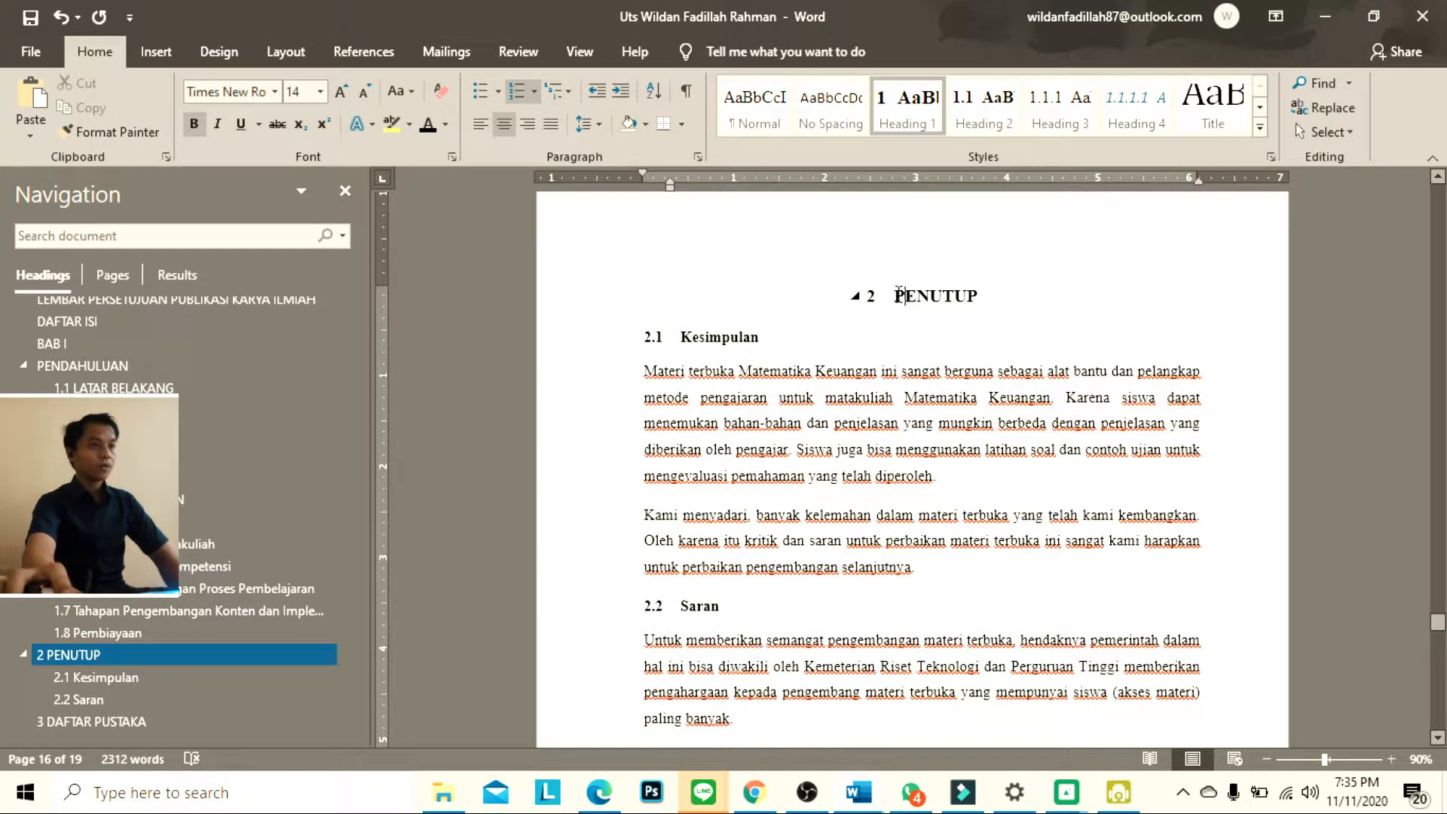
{"action": "key", "text": "BackSpace"}
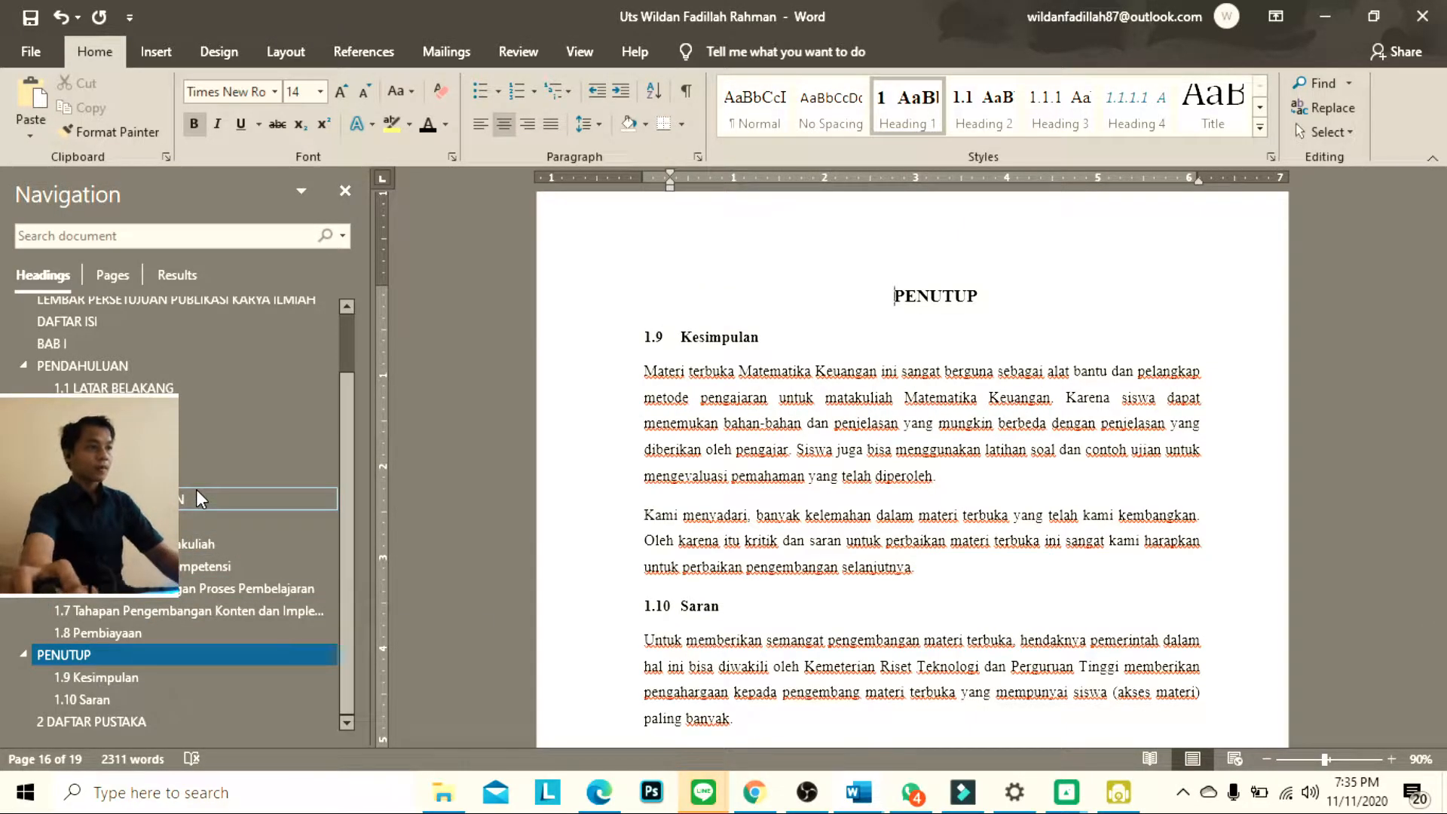
{"action": "key", "text": "ctrl+j"}
{"action": "key", "text": "ctrl+z"}
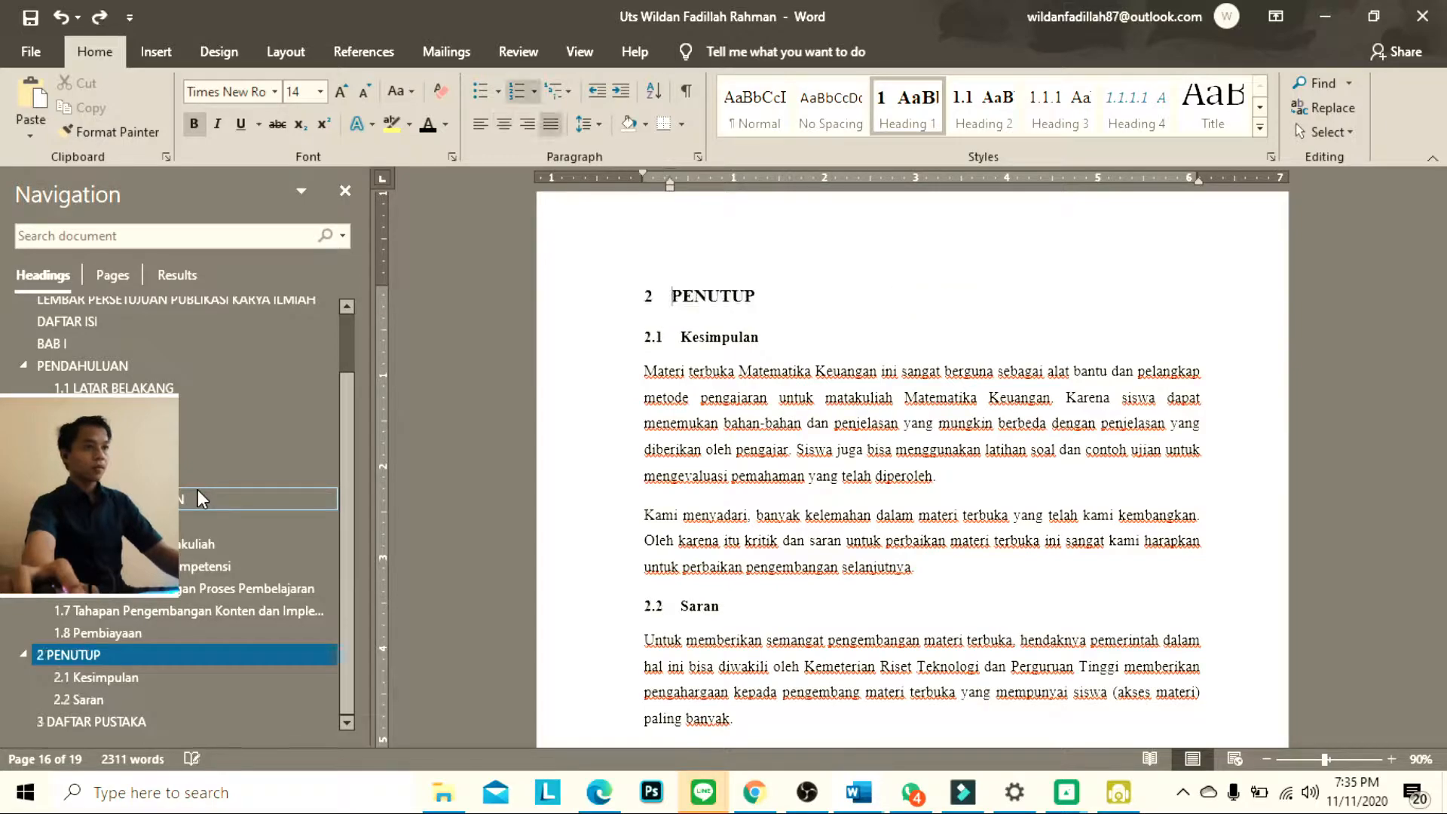
{"action": "key", "text": "ctrl+z"}
Undo the BAB II label and the removal of the automatic number on the LAPORAN PELAKSANAAN heading
{"action": "scroll", "coordinate": [202, 489], "scroll_direction": "up", "scroll_amount": 2}
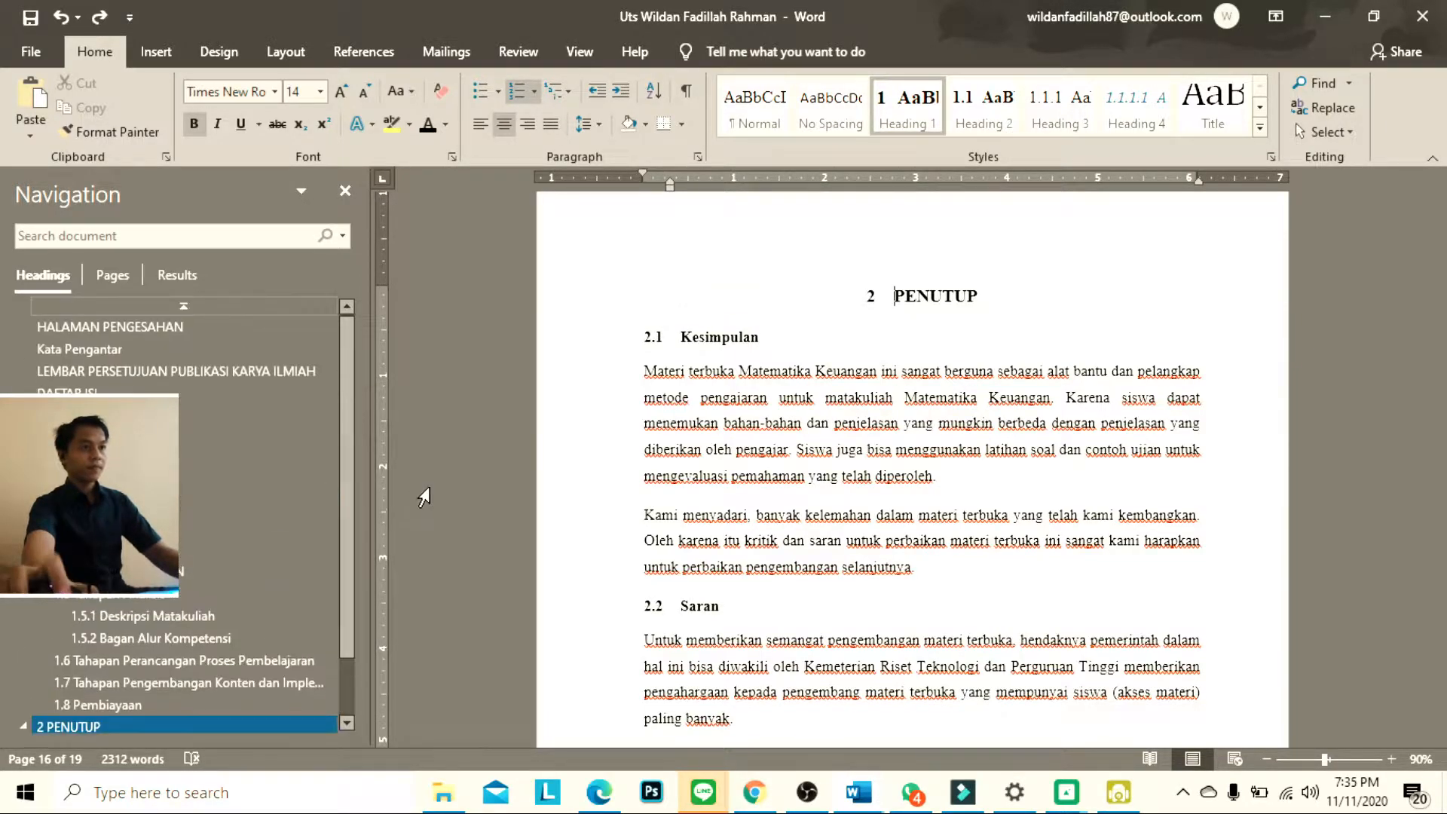
{"action": "scroll", "coordinate": [636, 455], "scroll_direction": "up", "scroll_amount": 3}
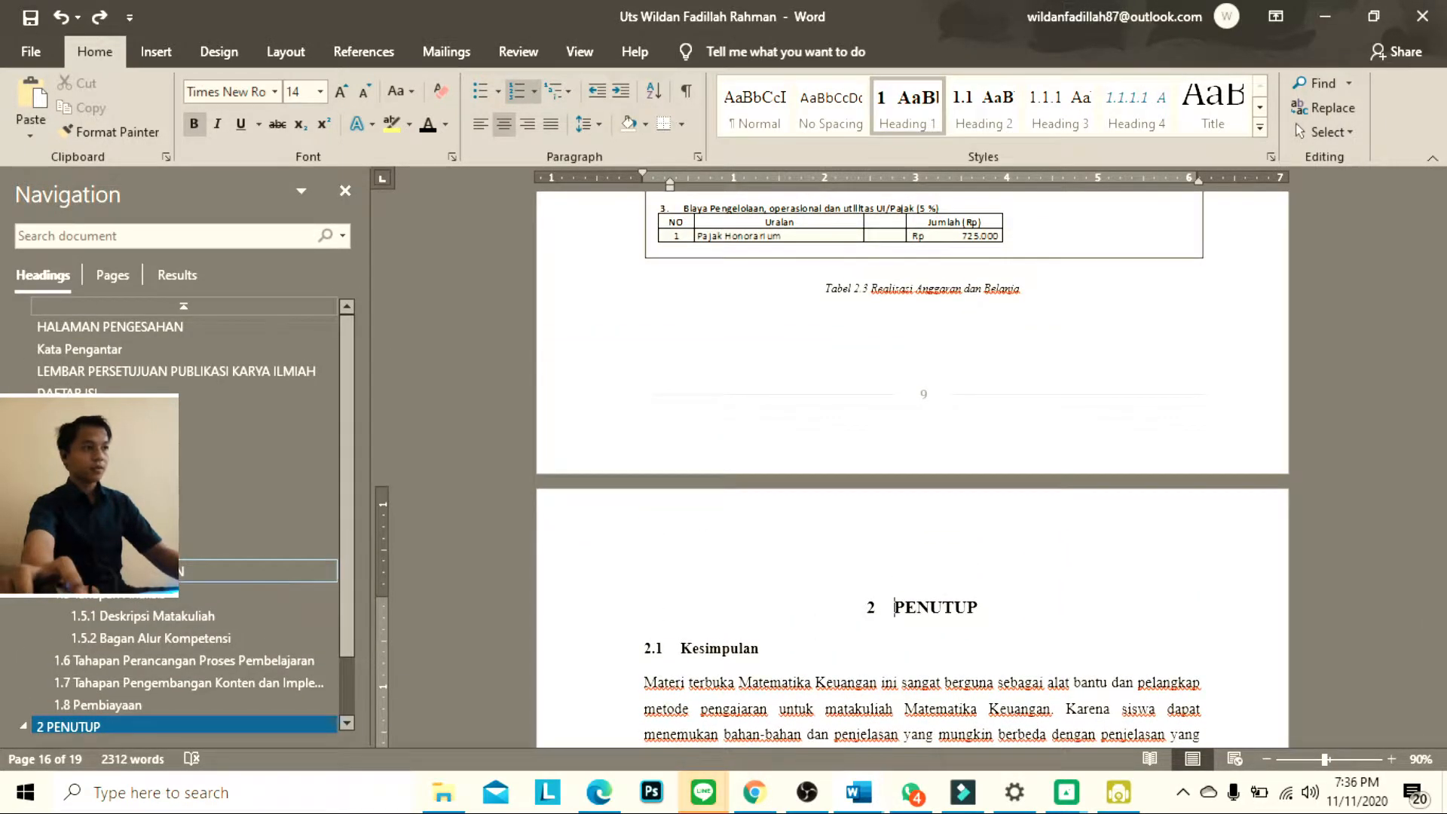
{"action": "left_click", "coordinate": [155, 571]}
{"action": "scroll", "coordinate": [901, 388], "scroll_direction": "up", "scroll_amount": 2}
{"action": "scroll", "coordinate": [901, 388], "scroll_direction": "up", "scroll_amount": 1}
{"action": "scroll", "coordinate": [902, 388], "scroll_direction": "down", "scroll_amount": 1}
{"action": "scroll", "coordinate": [902, 389], "scroll_direction": "down", "scroll_amount": 4}
{"action": "key", "text": "ctrl+z"}
{"action": "scroll", "coordinate": [901, 387], "scroll_direction": "up", "scroll_amount": 3}
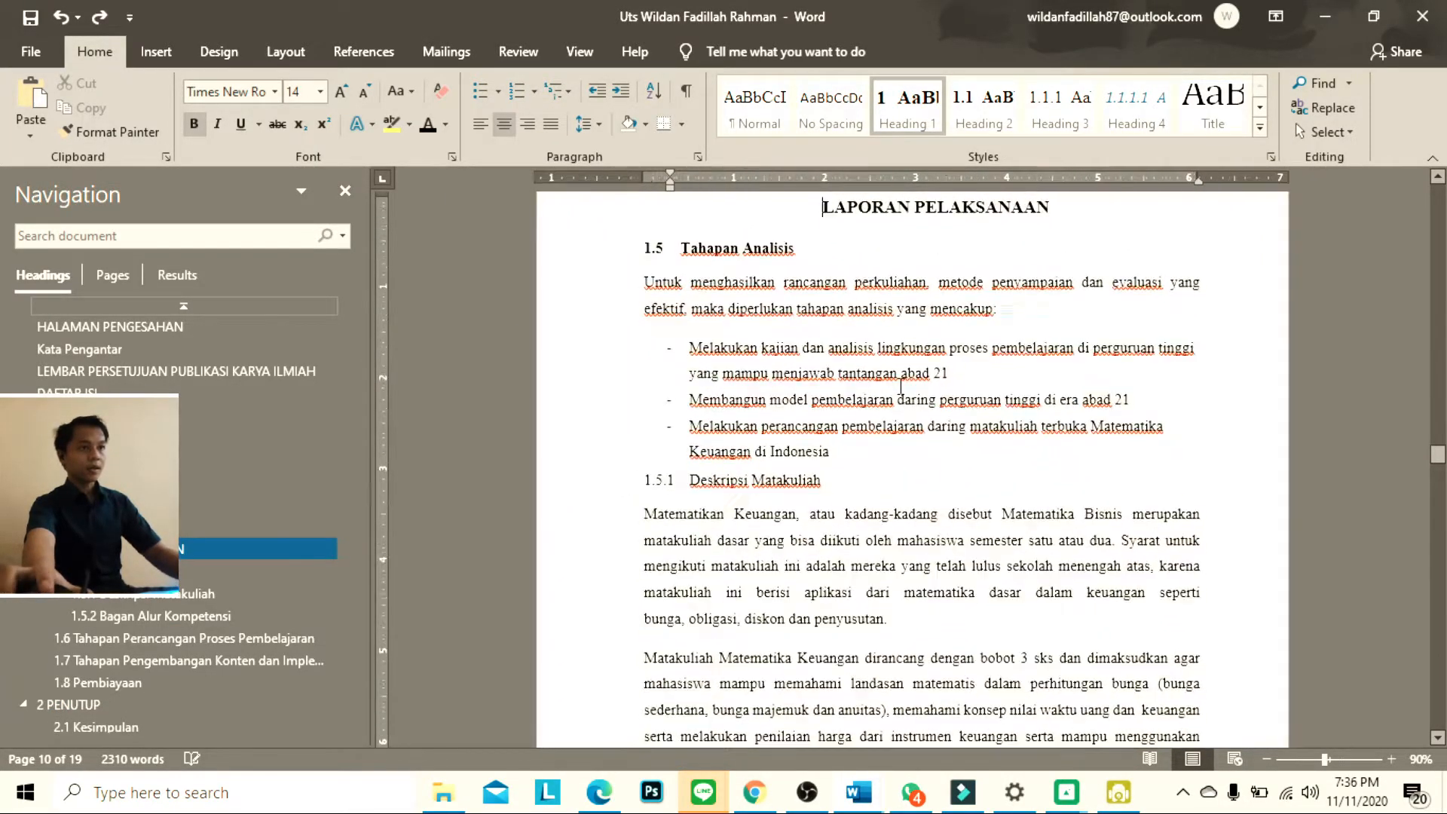
{"action": "key", "text": "ctrl+z"}
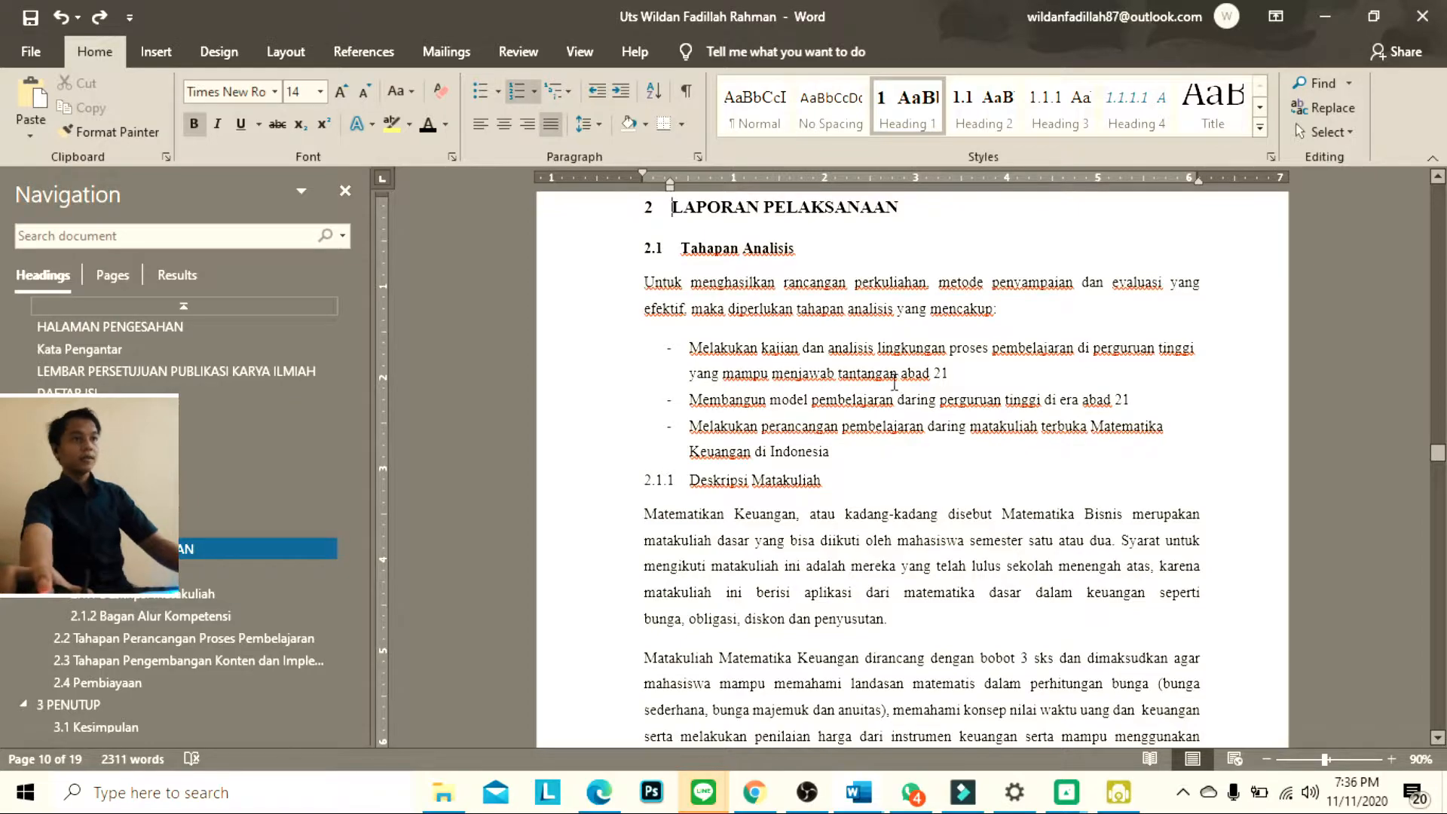
{"action": "scroll", "coordinate": [894, 383], "scroll_direction": "up", "scroll_amount": 1}
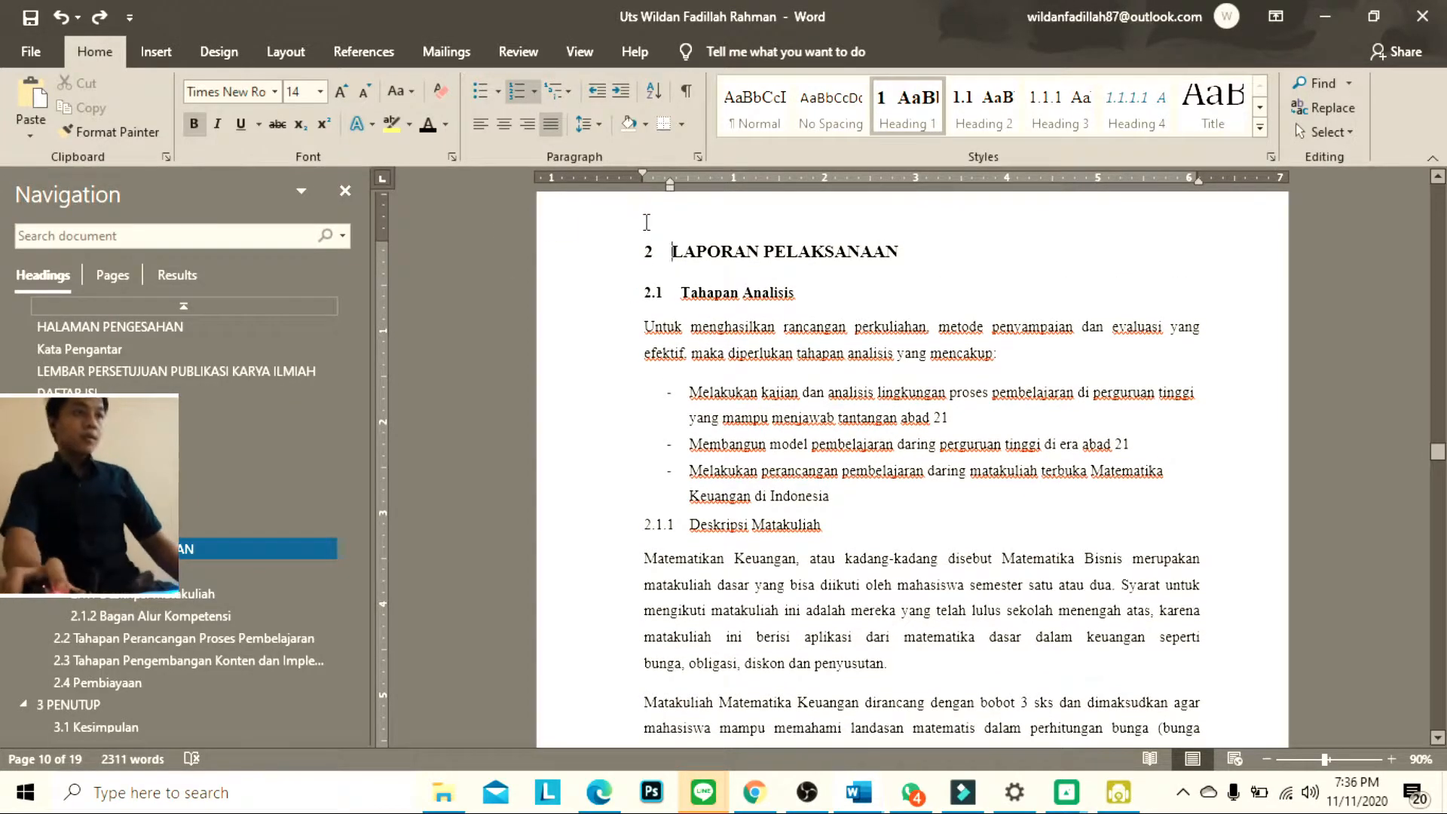
Centre the numbered LAPORAN PELAKSANAAN heading and add the centred chapter label BAB II on a new line above it
{"action": "key", "text": "ctrl+e"}
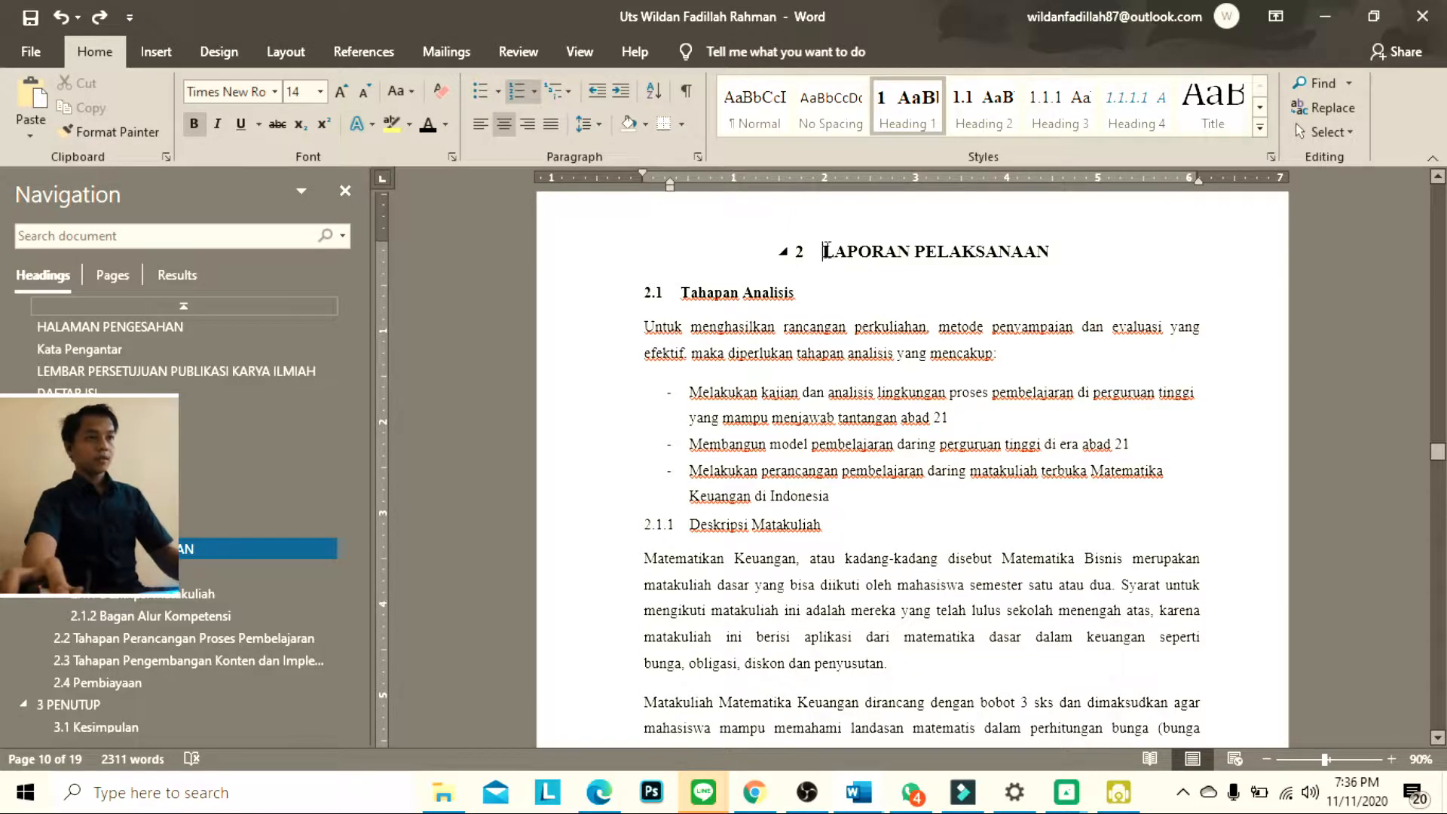
{"action": "key", "text": "Return"}
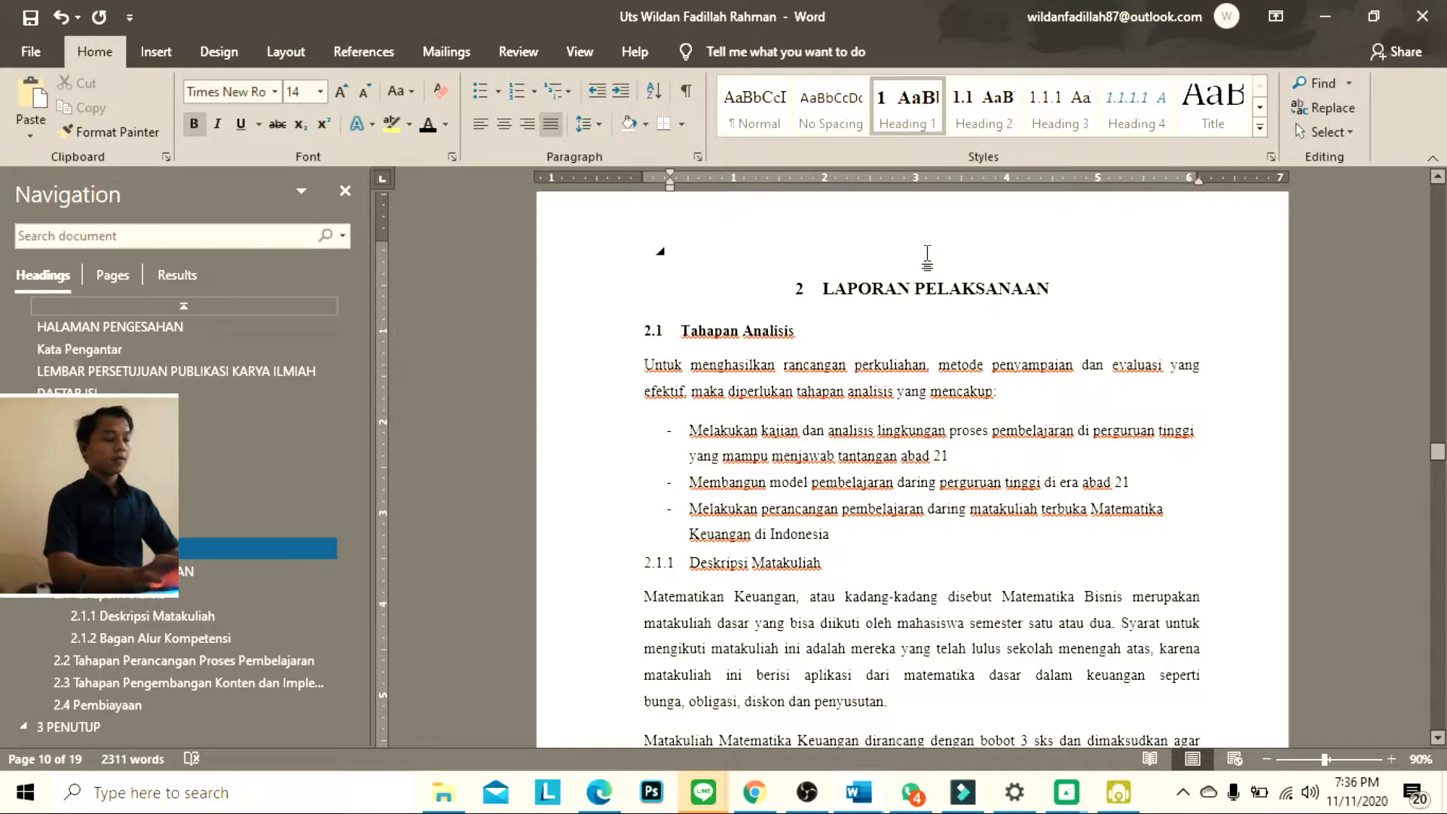
{"action": "type", "text": "BA"}
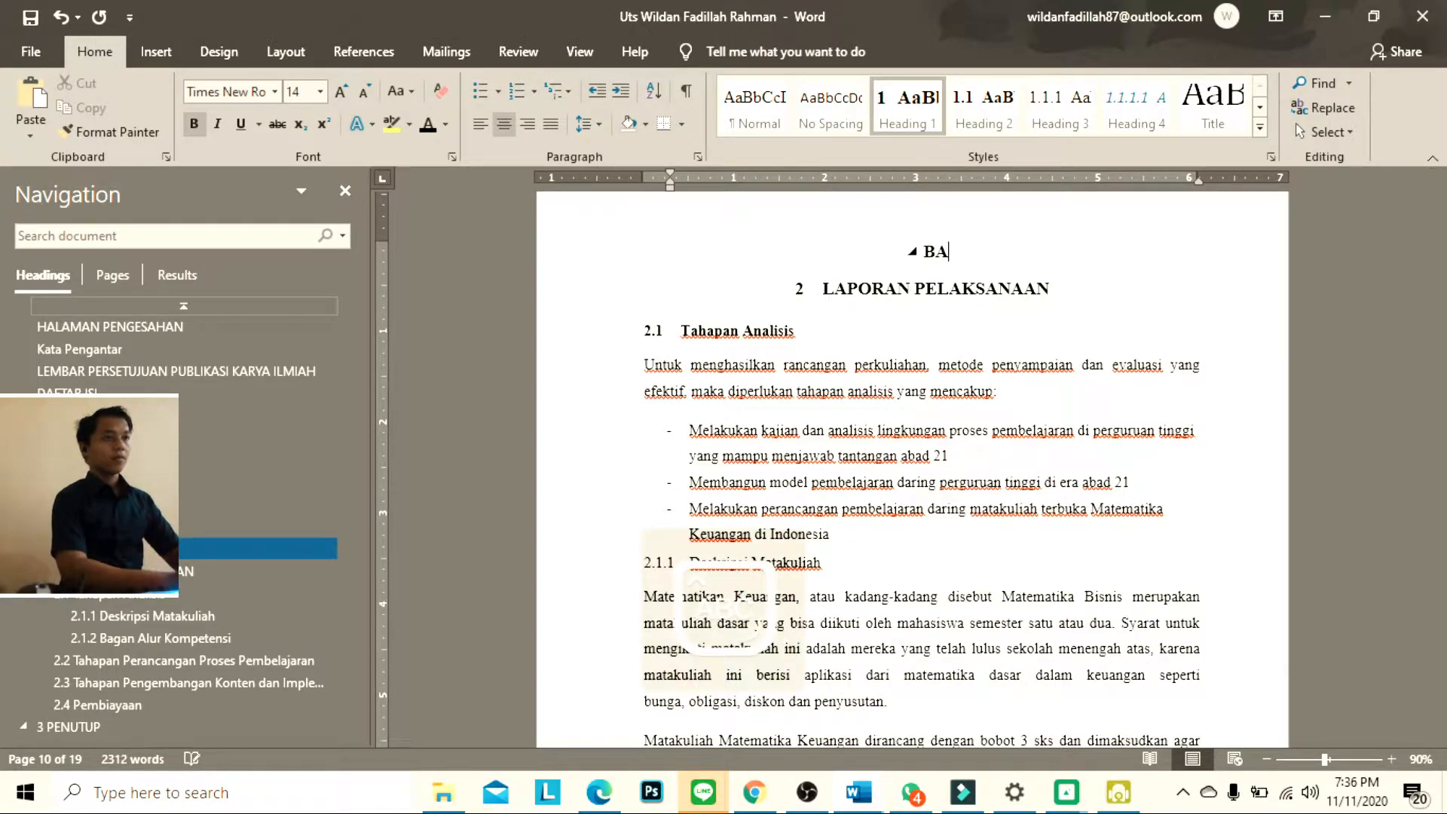
{"action": "type", "text": "B II"}
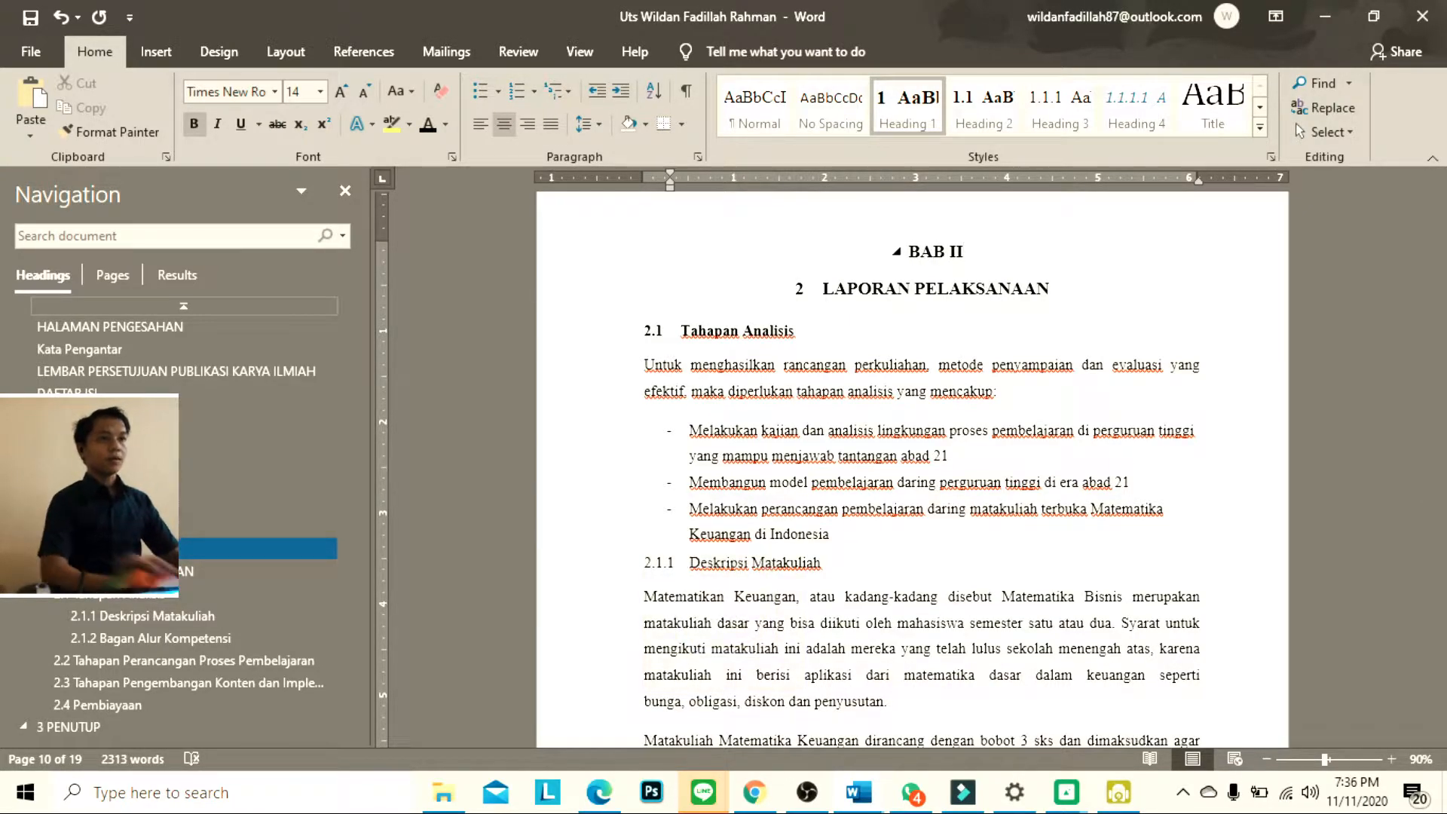
Try to remove the automatic number from the LAPORAN PELAKSANAAN heading below BAB II, and undo the attempt
{"action": "left_click", "coordinate": [826, 298]}
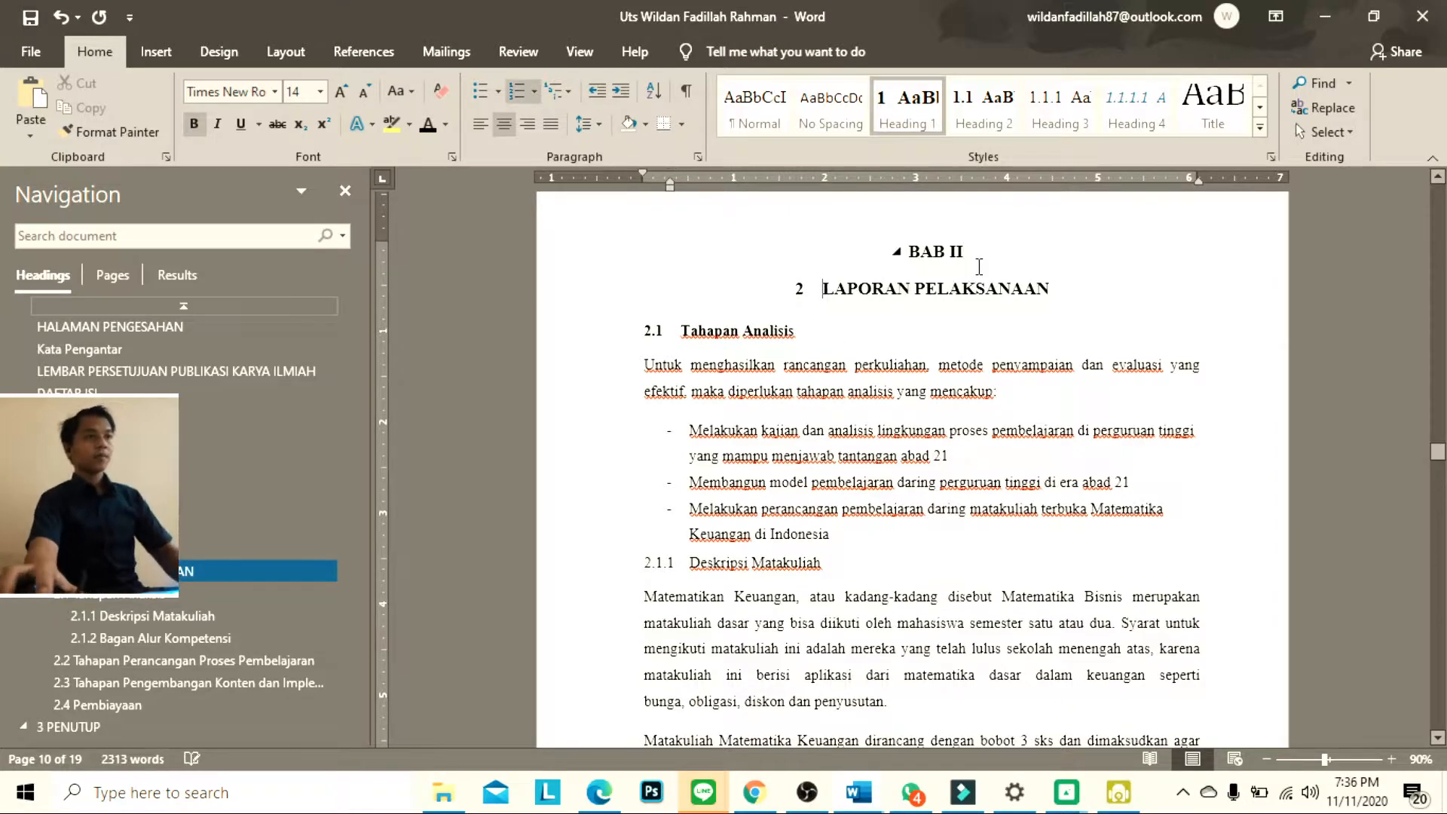
{"action": "key", "text": "BackSpace"}
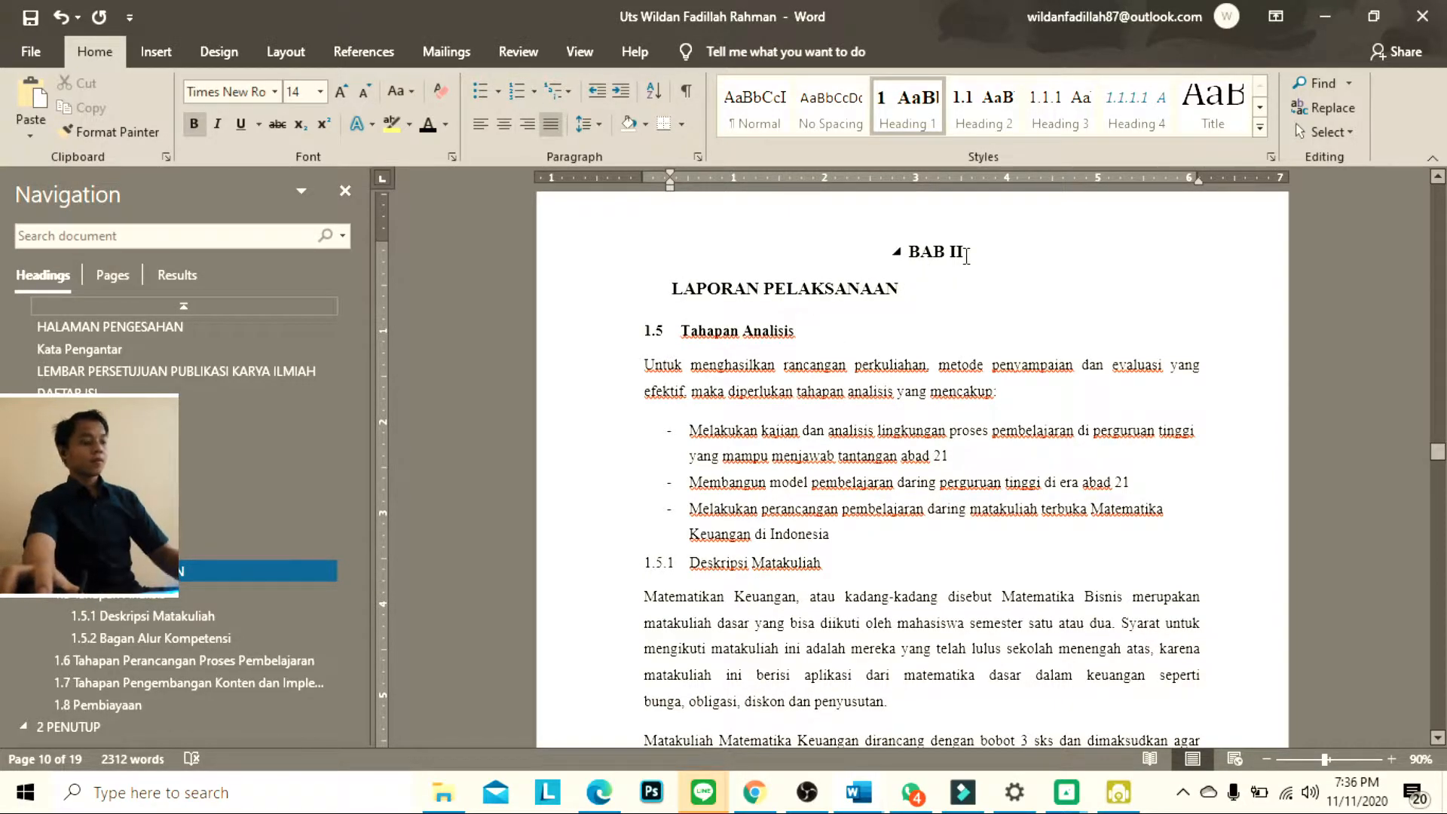
{"action": "key", "text": "ctrl+e"}
{"action": "key", "text": "ctrl+z"}
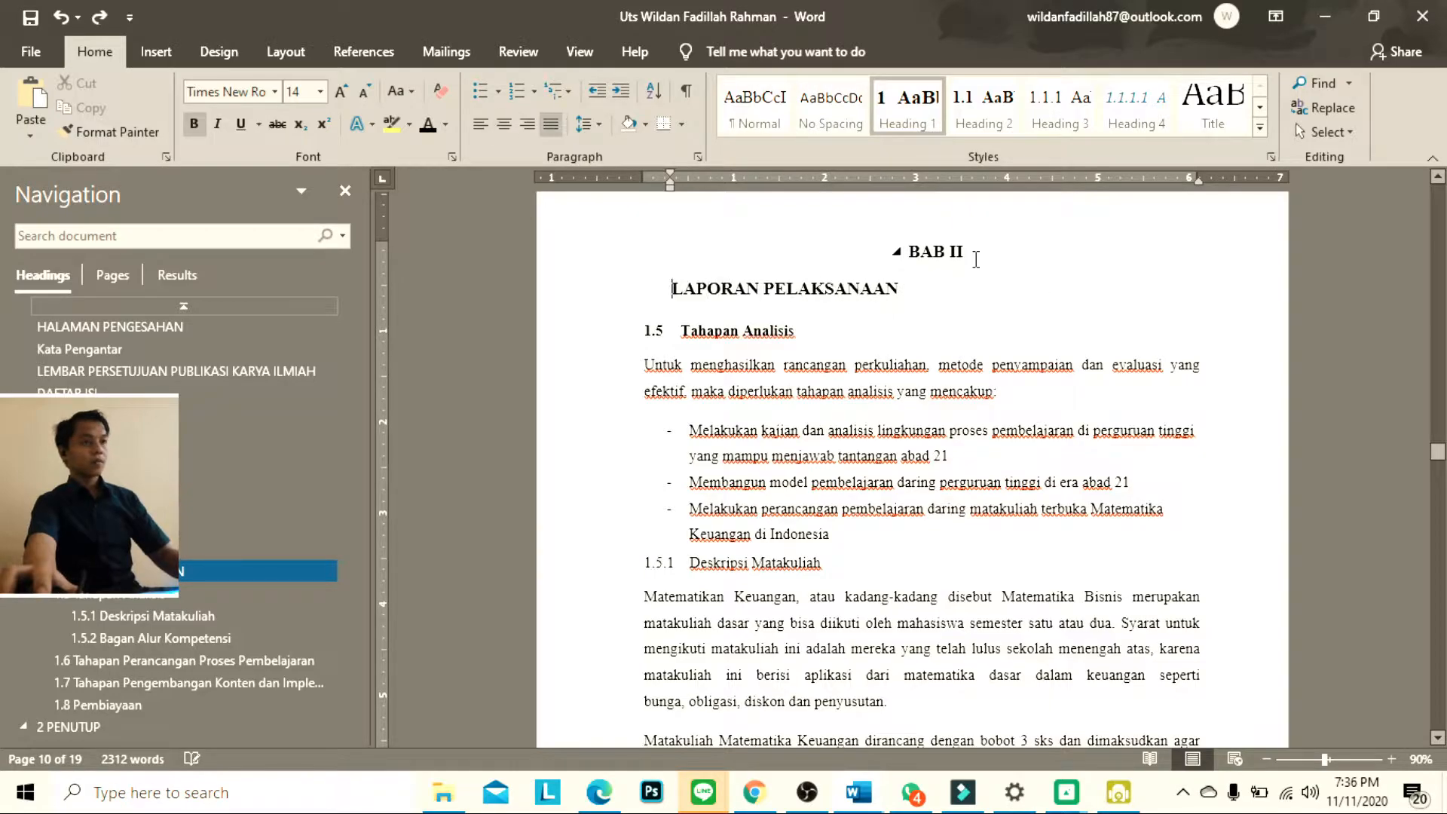
{"action": "key", "text": "ctrl+e"}
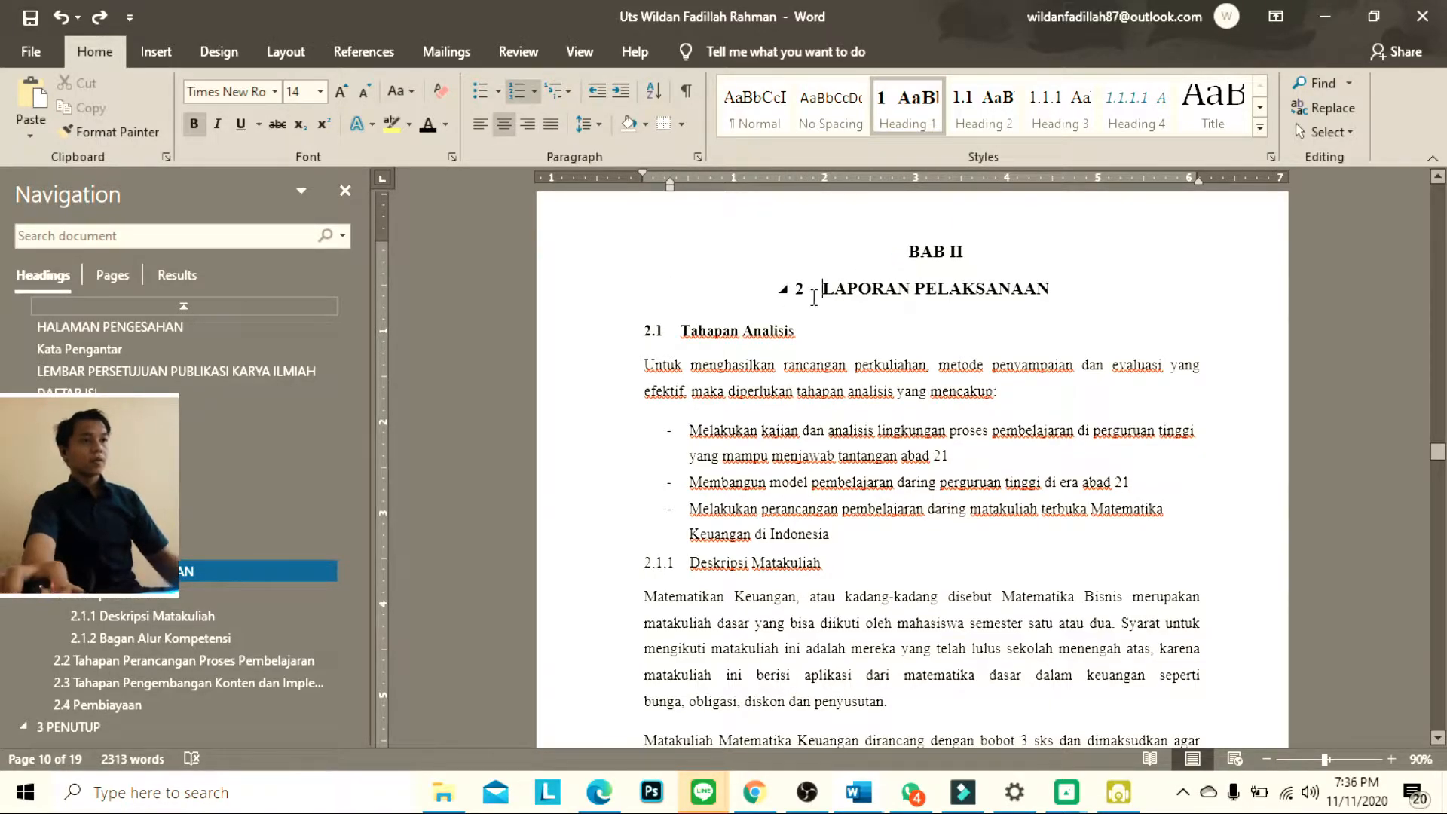
Add the centred, unnumbered chapter label BAB III on a new line above the PENUTUP heading
{"action": "scroll", "coordinate": [814, 298], "scroll_direction": "down", "scroll_amount": 15}
{"action": "scroll", "coordinate": [860, 525], "scroll_direction": "down", "scroll_amount": 15}
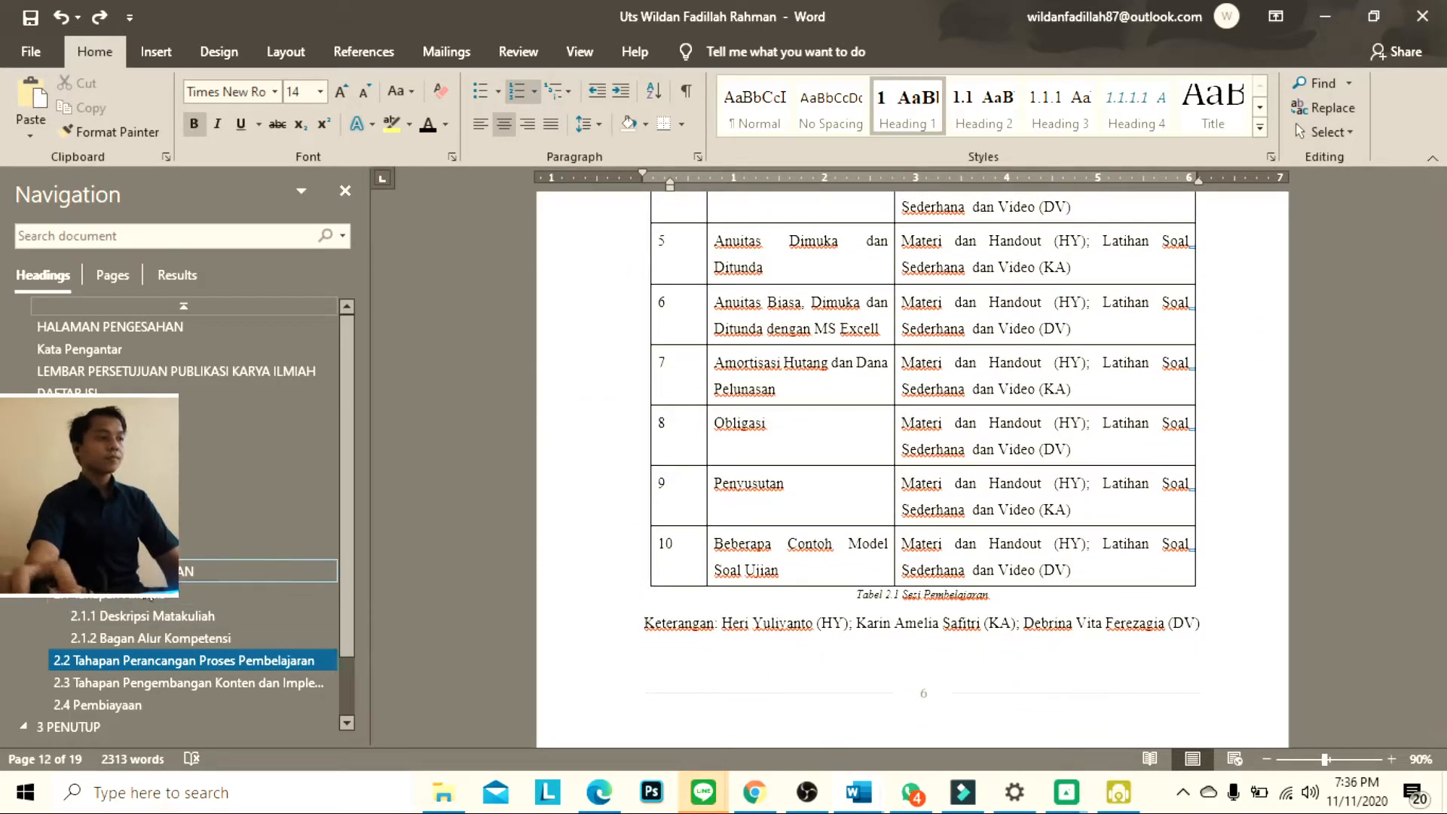
{"action": "left_click", "coordinate": [151, 572]}
{"action": "scroll", "coordinate": [160, 600], "scroll_direction": "down", "scroll_amount": 1}
{"action": "left_click", "coordinate": [138, 650]}
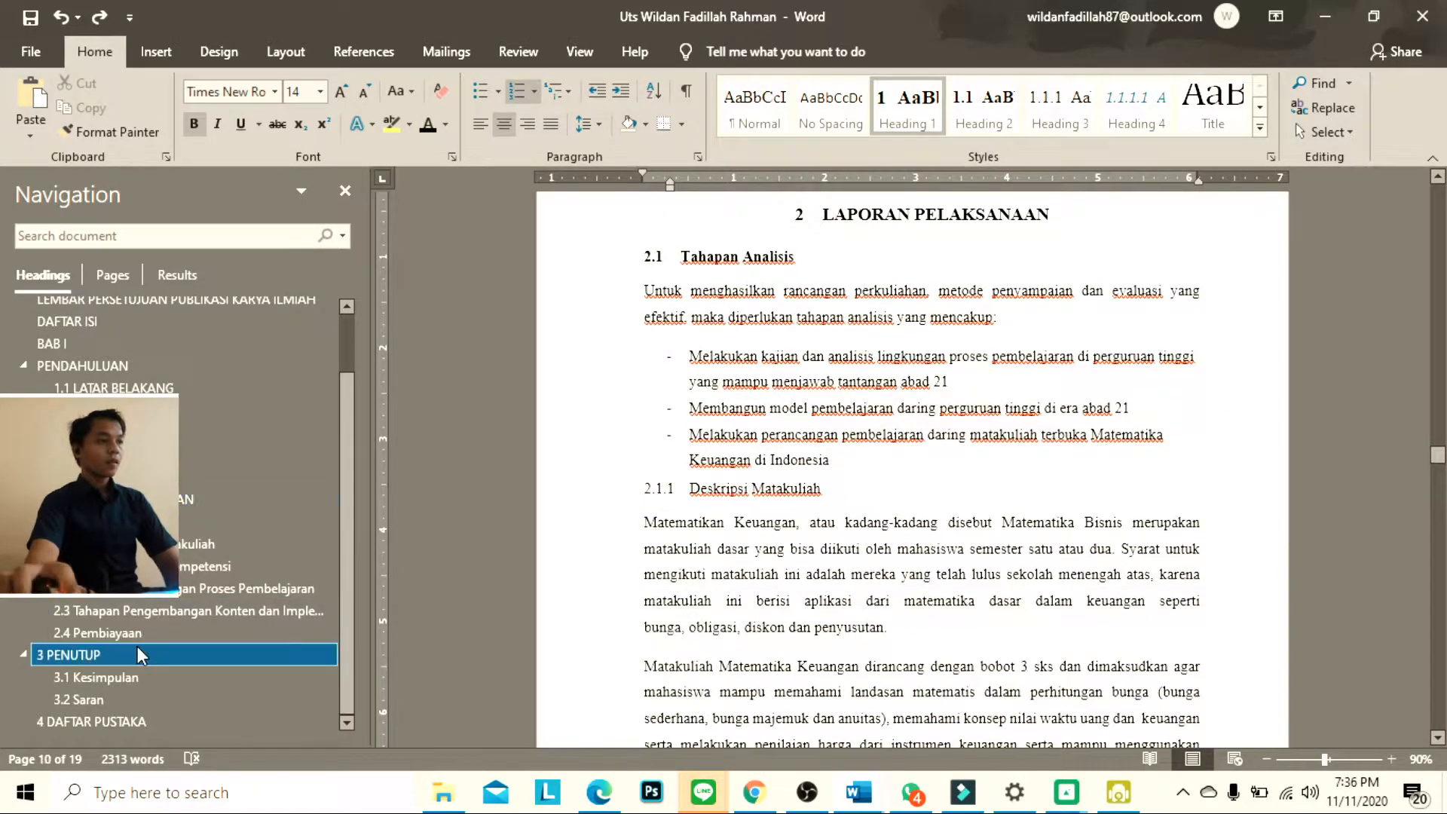
{"action": "scroll", "coordinate": [873, 389], "scroll_direction": "up", "scroll_amount": 3}
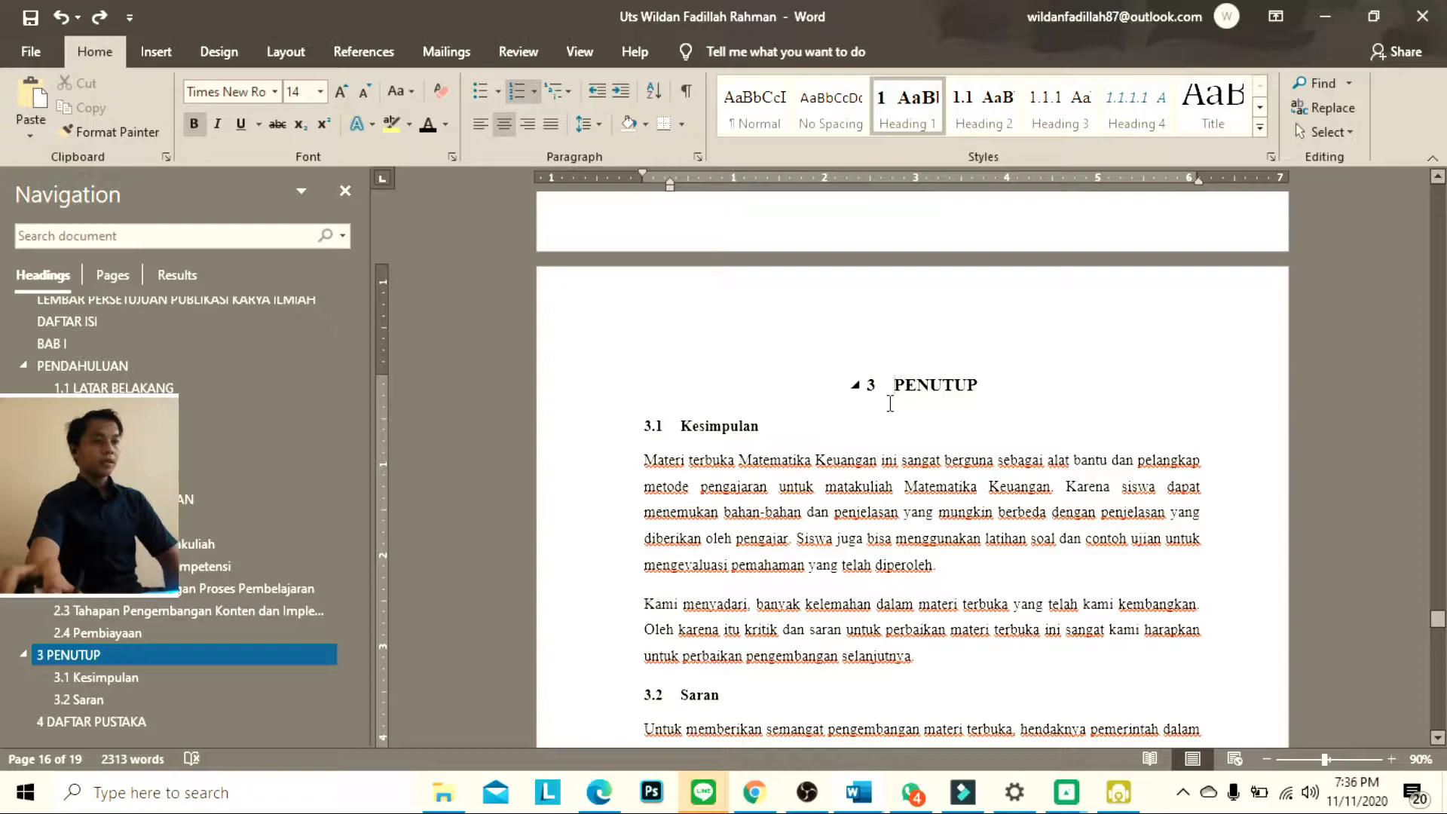
{"action": "key", "text": "Return"}
{"action": "key", "text": "BackSpace"}
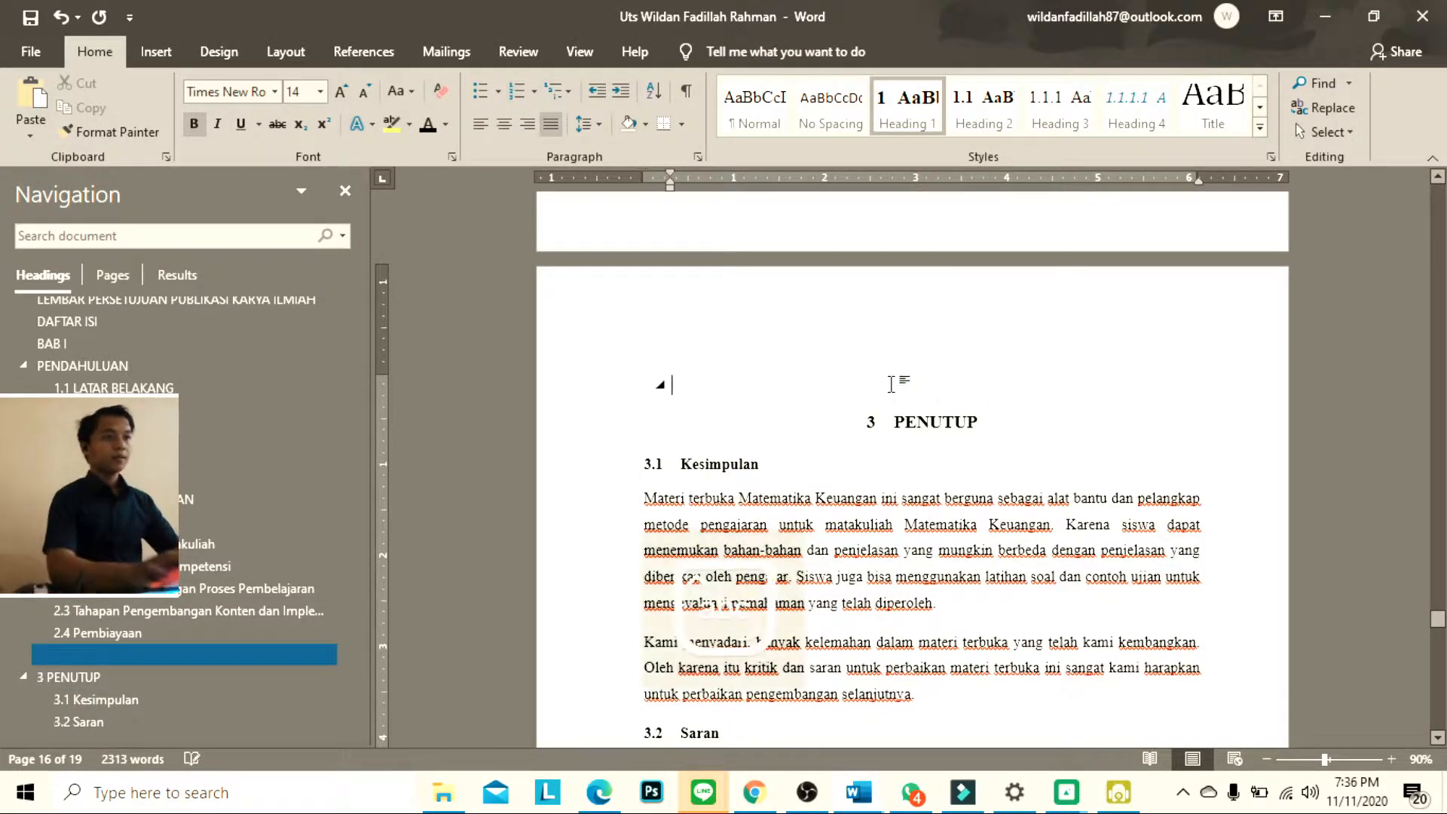
{"action": "key", "text": "ctrl+e"}
{"action": "type", "text": "BAB II"}
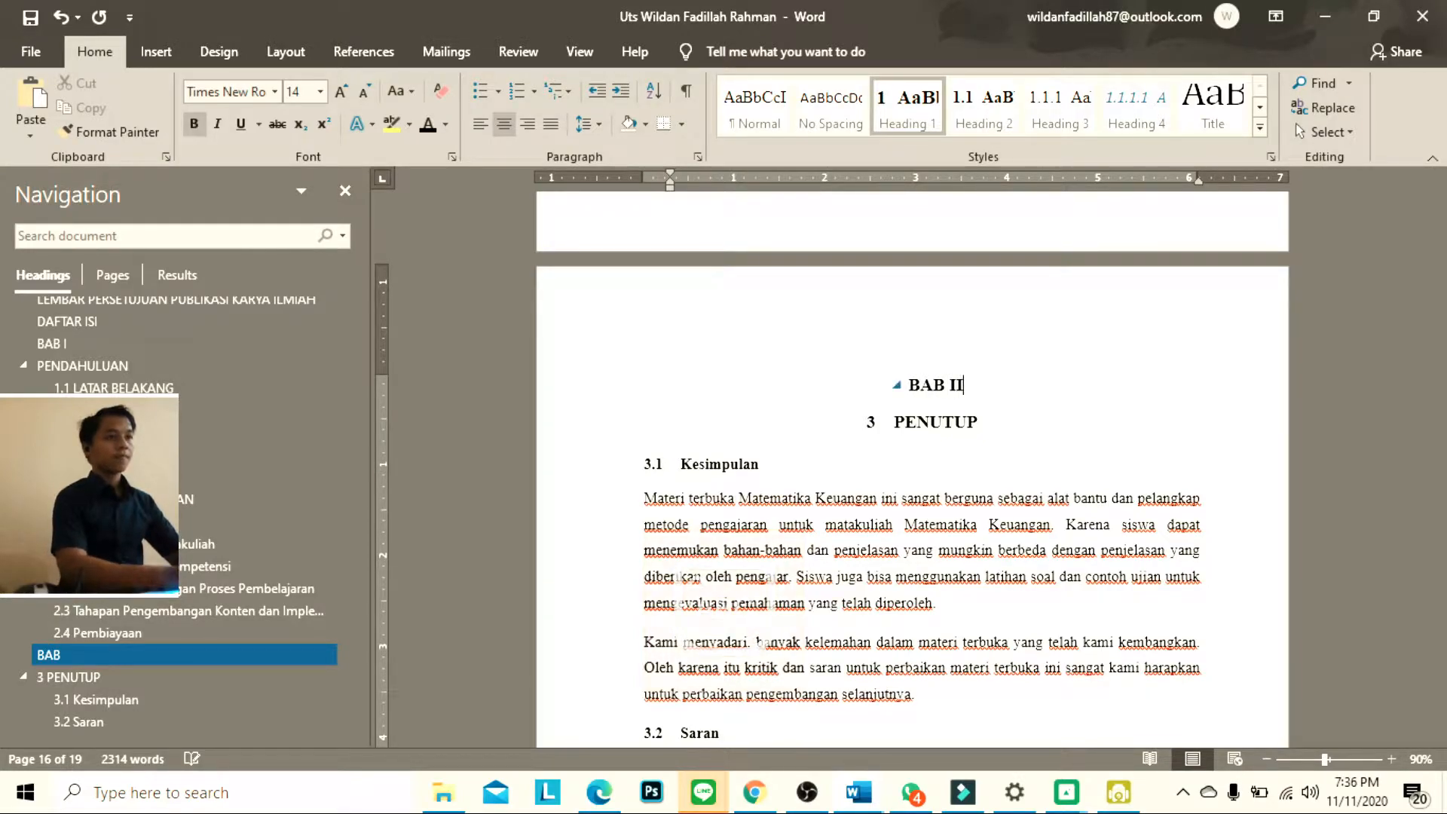
{"action": "type", "text": "I"}
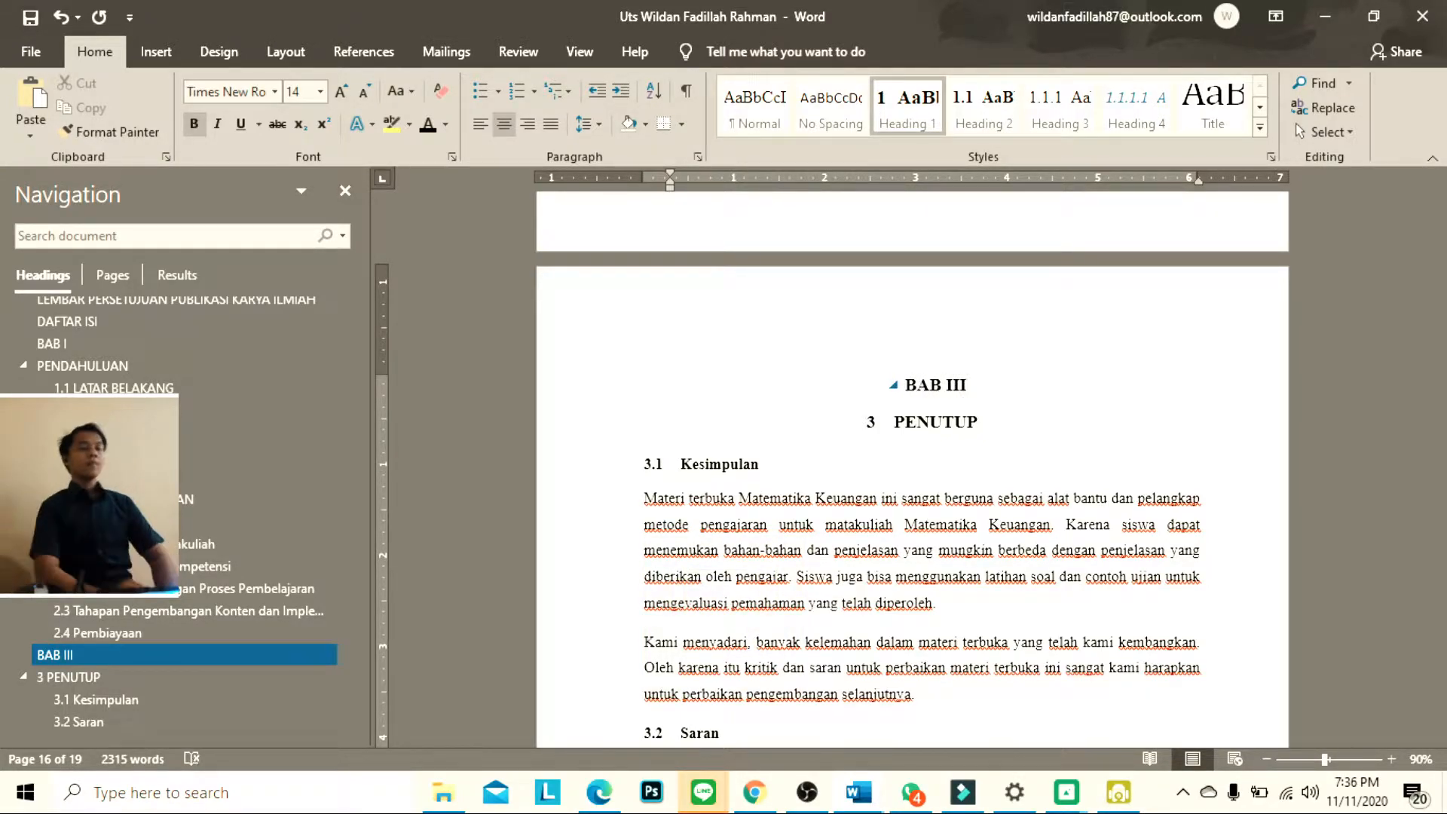
Look over the DAFTAR PUSTAKA page and the document's heading outline to check the chapter numbering
{"action": "scroll", "coordinate": [1059, 383], "scroll_direction": "down", "scroll_amount": 7}
{"action": "scroll", "coordinate": [1059, 384], "scroll_direction": "down", "scroll_amount": 10}
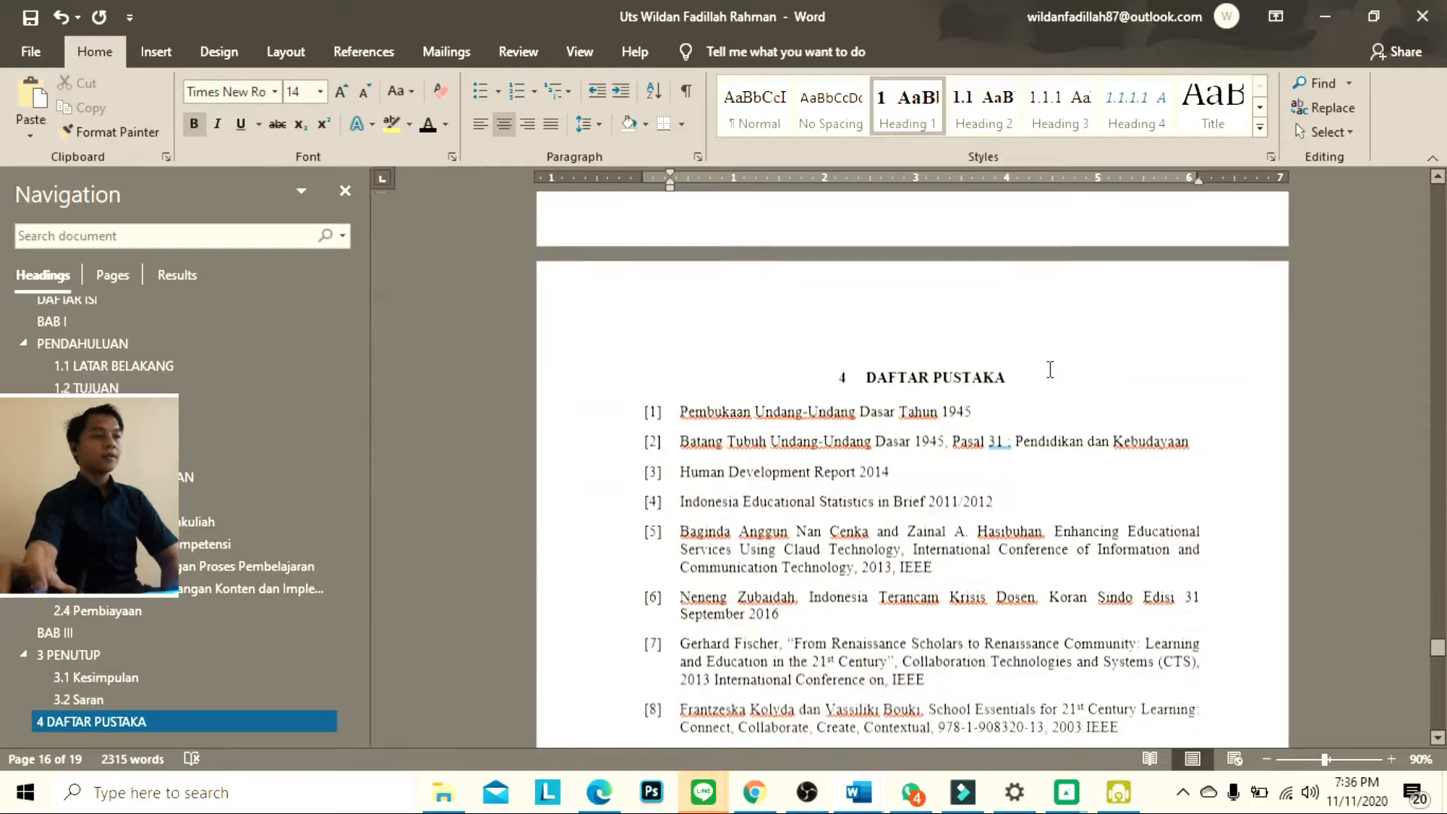
{"action": "scroll", "coordinate": [736, 395], "scroll_direction": "up", "scroll_amount": 4}
{"action": "scroll", "coordinate": [739, 402], "scroll_direction": "up", "scroll_amount": 3}
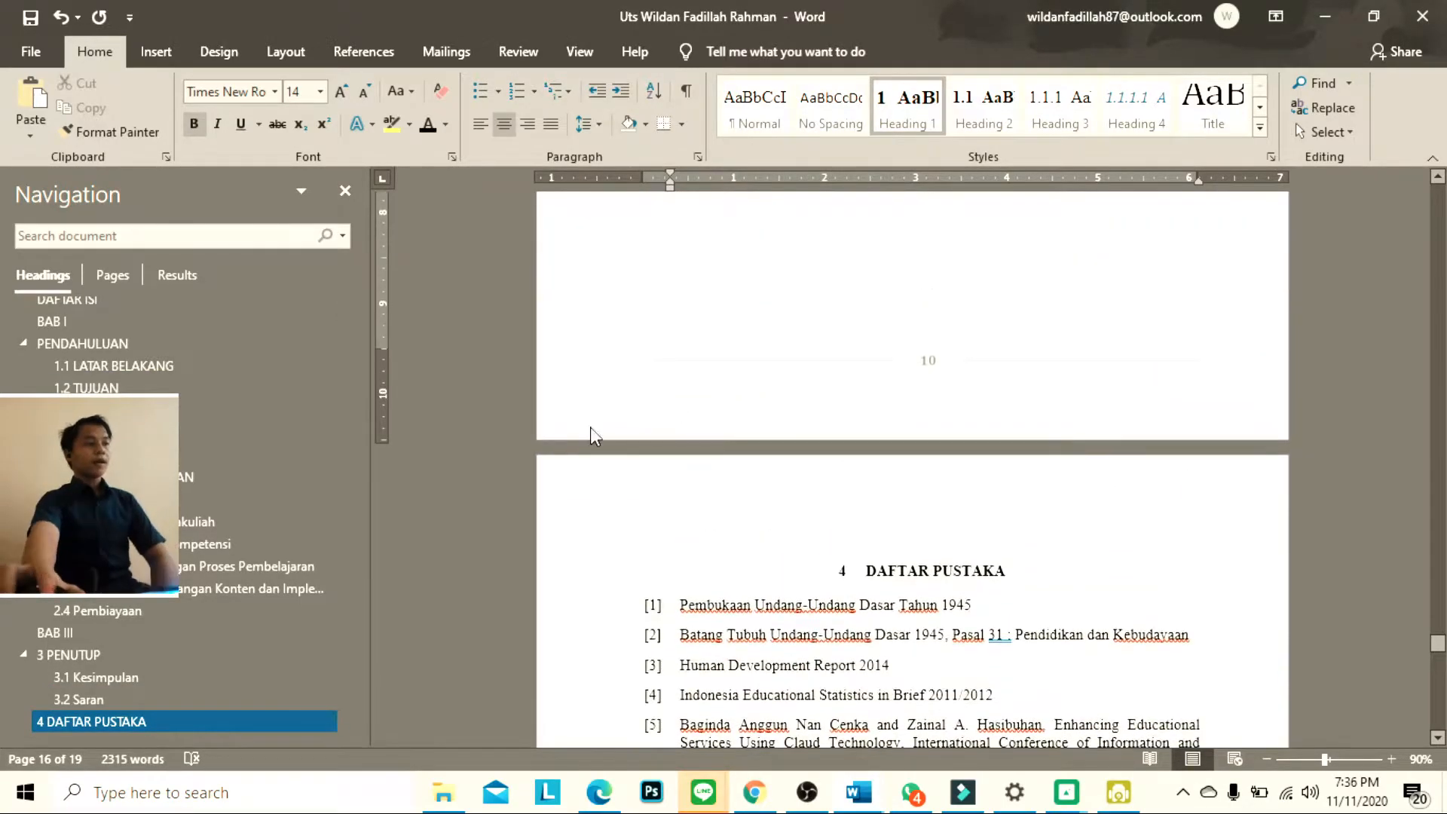
{"action": "scroll", "coordinate": [296, 576], "scroll_direction": "up", "scroll_amount": 3}
{"action": "scroll", "coordinate": [296, 552], "scroll_direction": "down", "scroll_amount": 2}
{"action": "scroll", "coordinate": [306, 509], "scroll_direction": "down", "scroll_amount": 3}
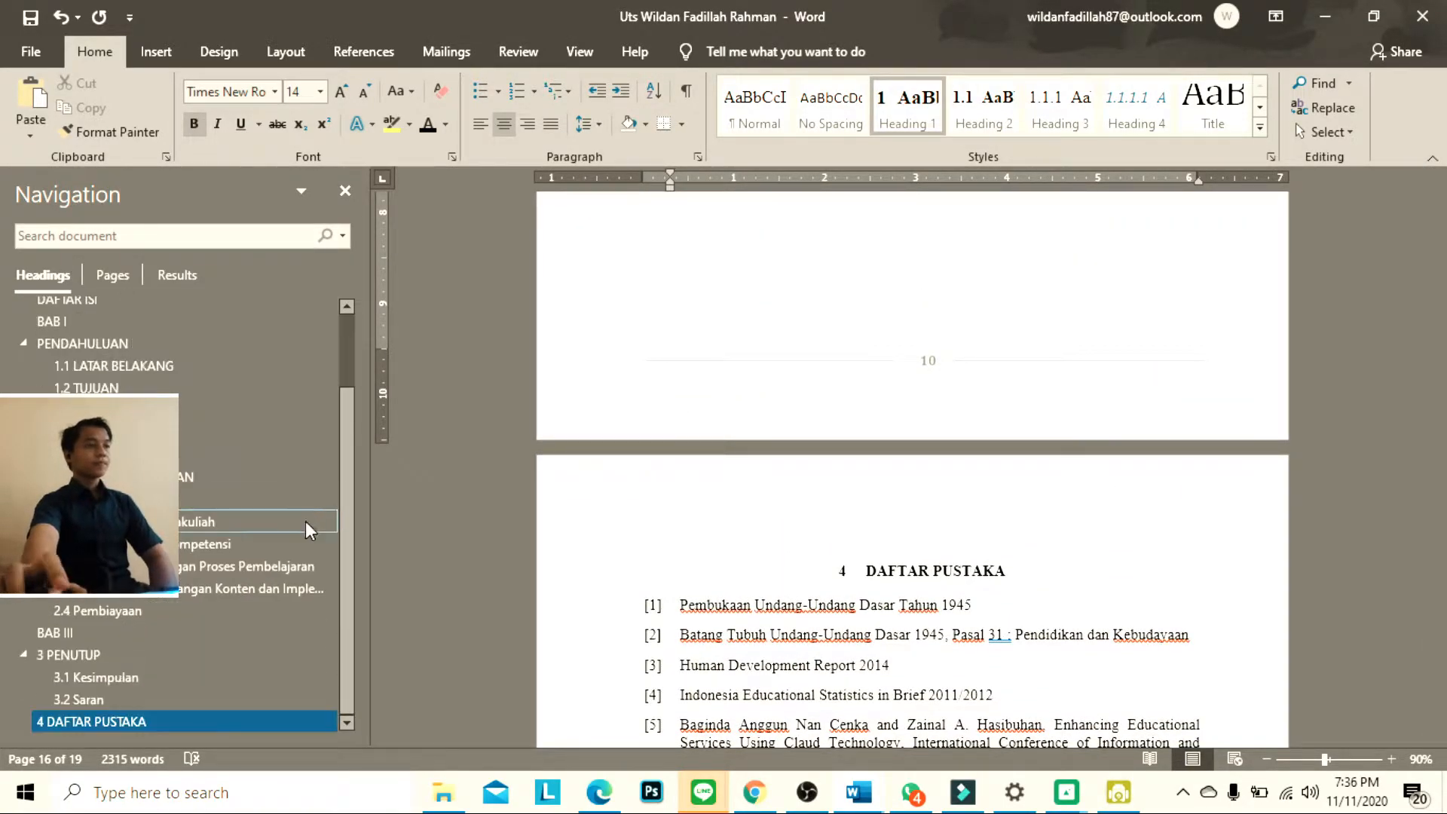
{"action": "scroll", "coordinate": [232, 641], "scroll_direction": "up", "scroll_amount": 5}
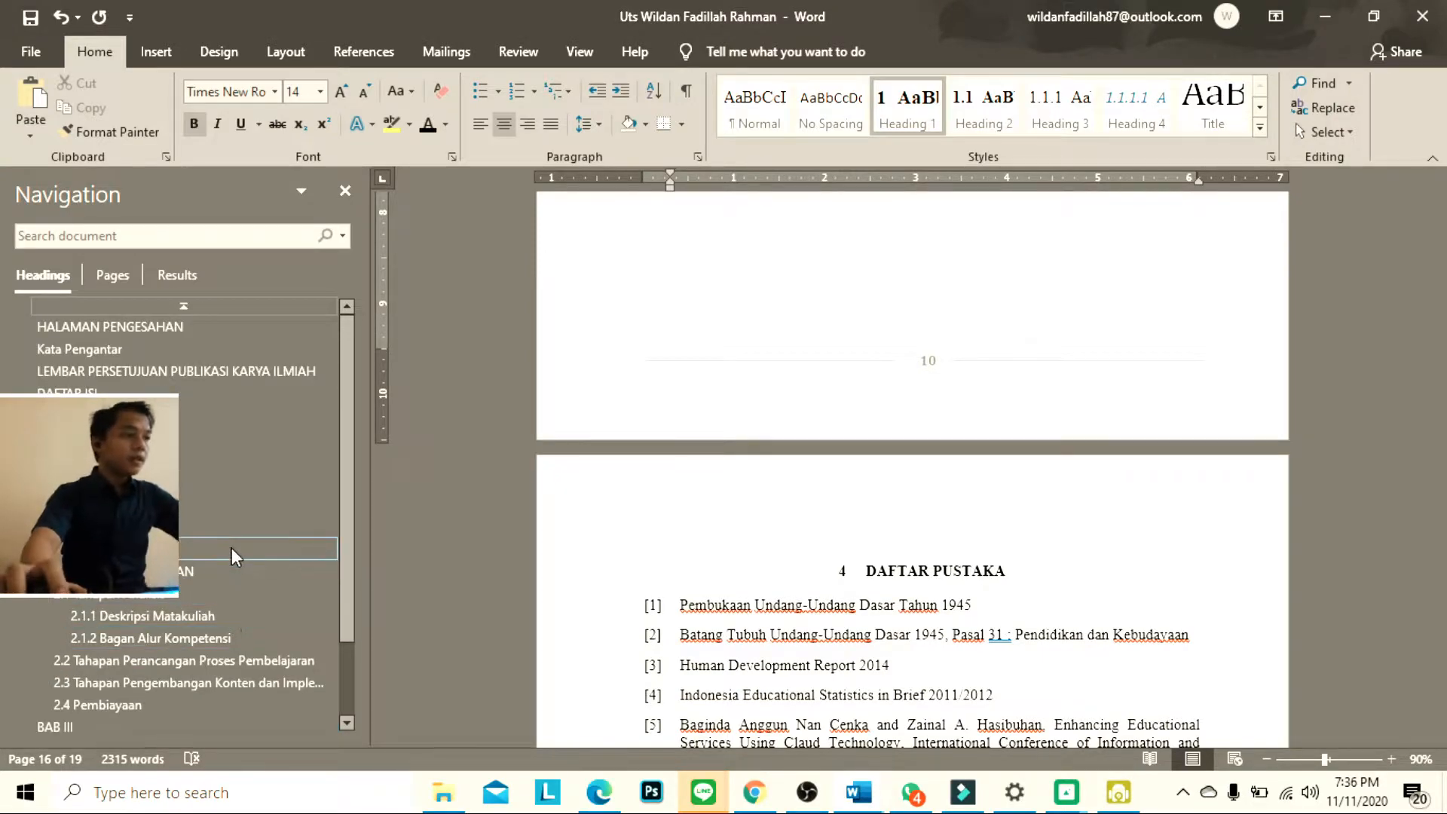
{"action": "scroll", "coordinate": [232, 549], "scroll_direction": "down", "scroll_amount": 5}
{"action": "scroll", "coordinate": [233, 547], "scroll_direction": "up", "scroll_amount": 5}
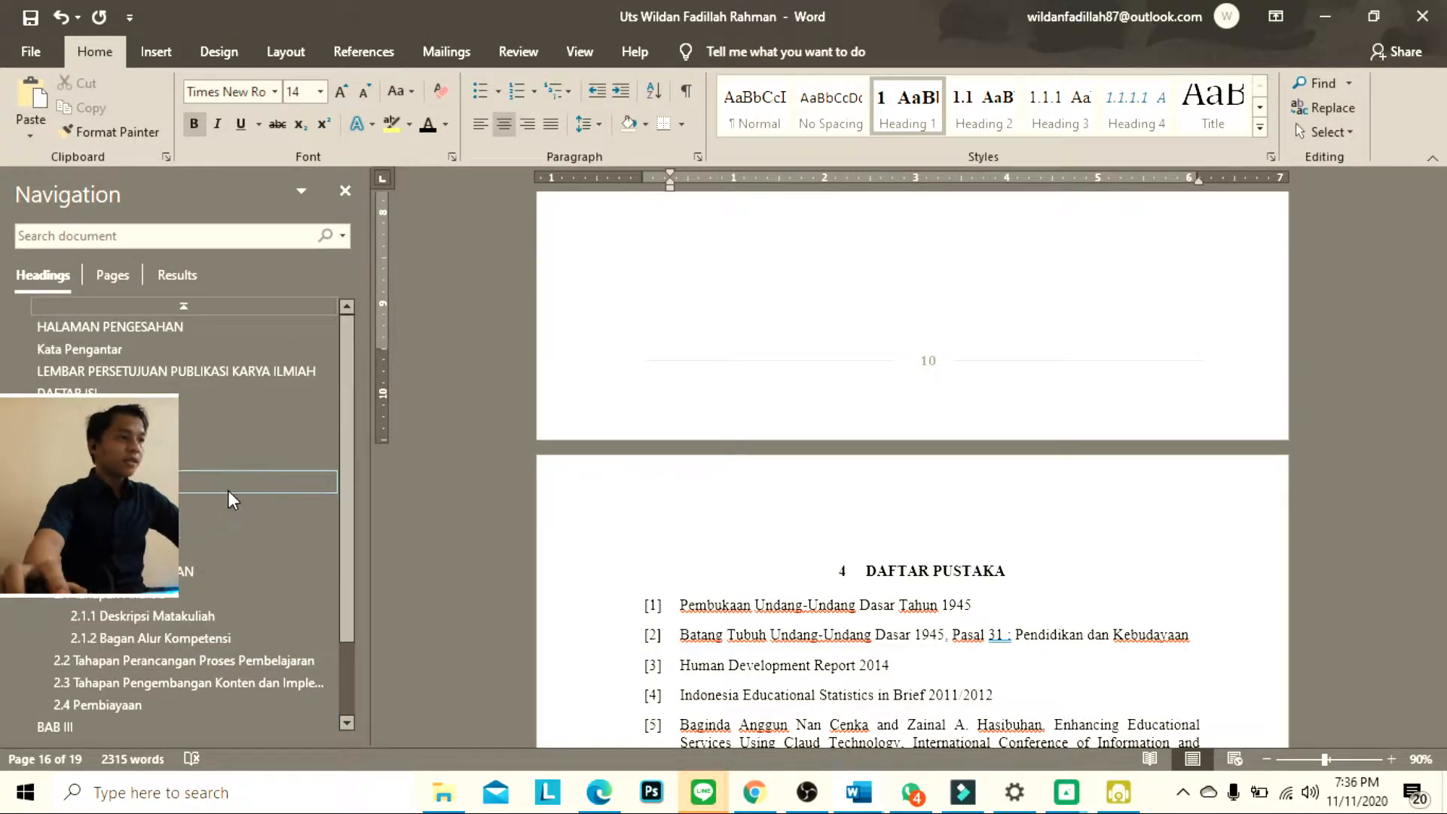
{"action": "scroll", "coordinate": [1079, 458], "scroll_direction": "up", "scroll_amount": 8}
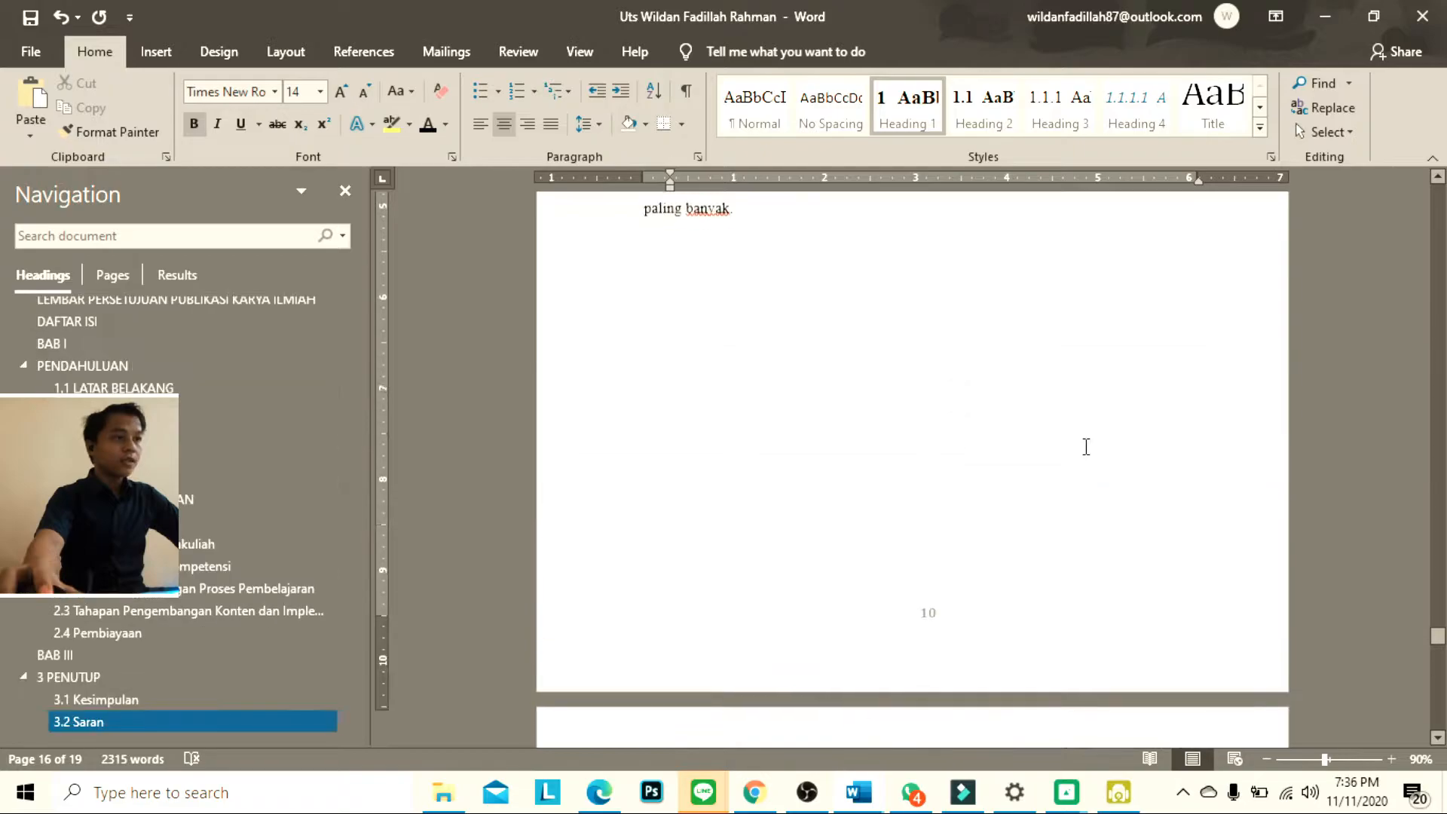
Delete the caption Tabel 2.3 Realisasi Anggaran dan Belanja below the budget table picture
{"action": "scroll", "coordinate": [1079, 458], "scroll_direction": "up", "scroll_amount": 10}
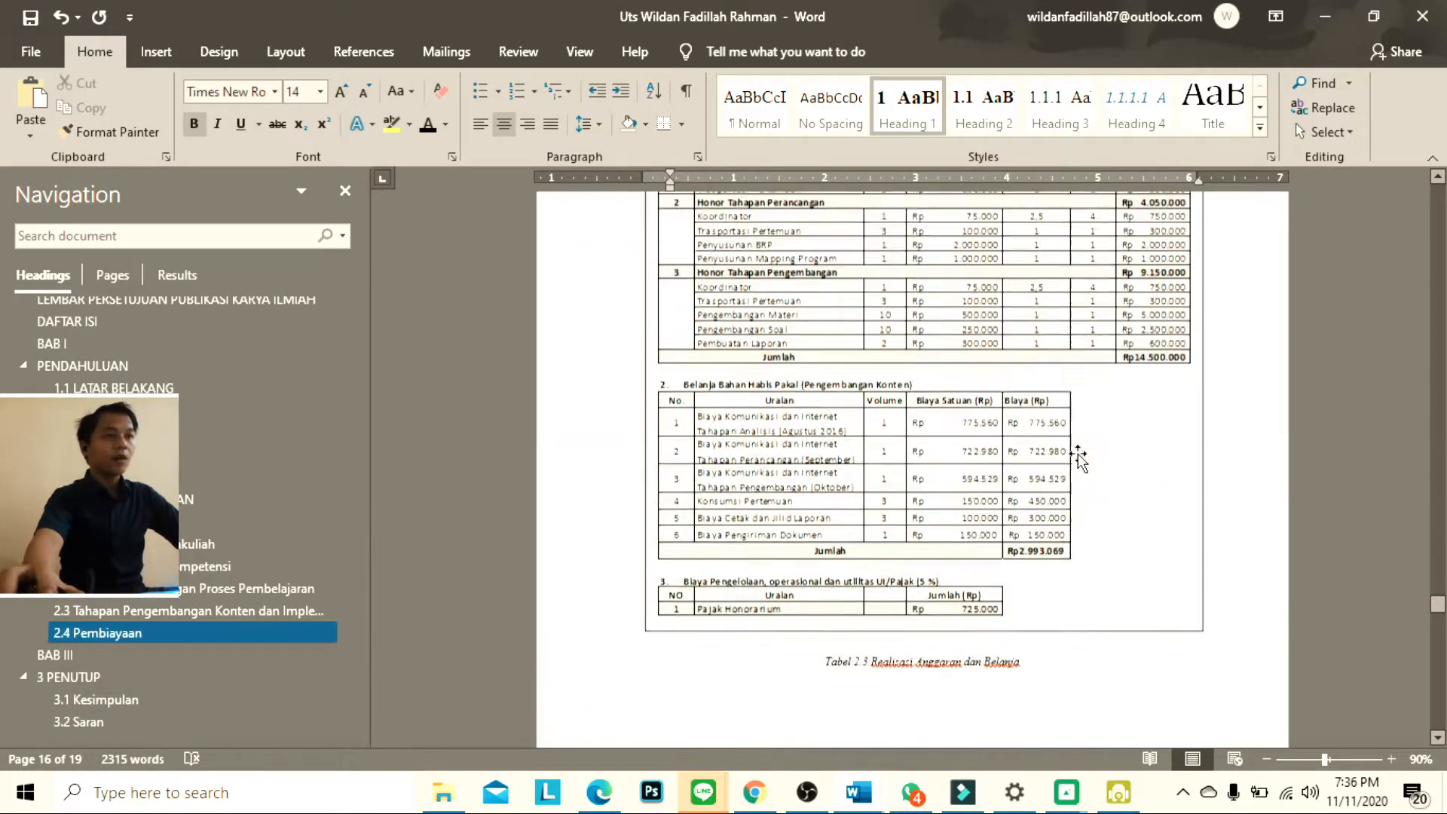
{"action": "scroll", "coordinate": [1079, 451], "scroll_direction": "down", "scroll_amount": 8}
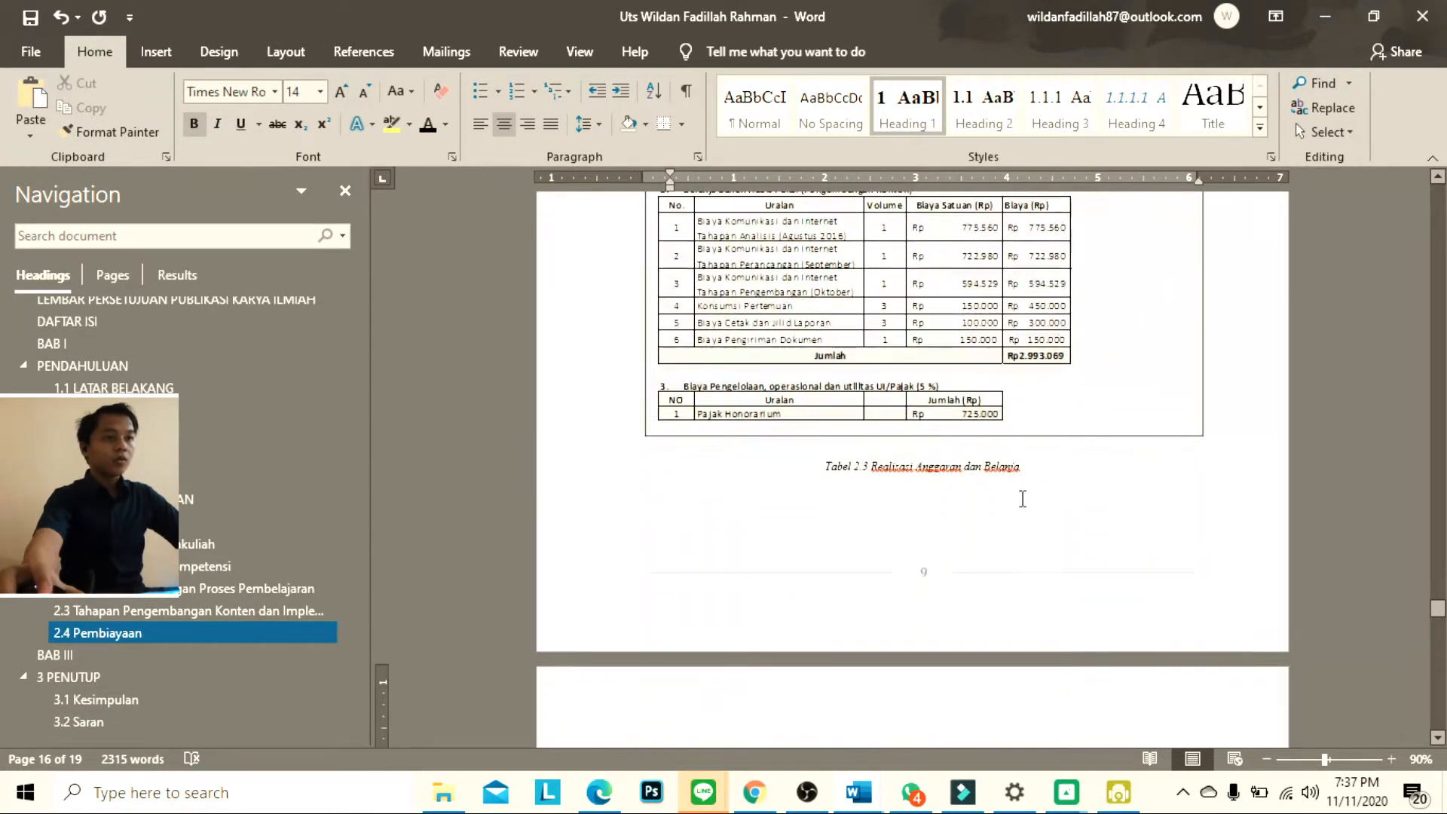
{"action": "left_click_drag", "start_coordinate": [1029, 469], "coordinate": [815, 471]}
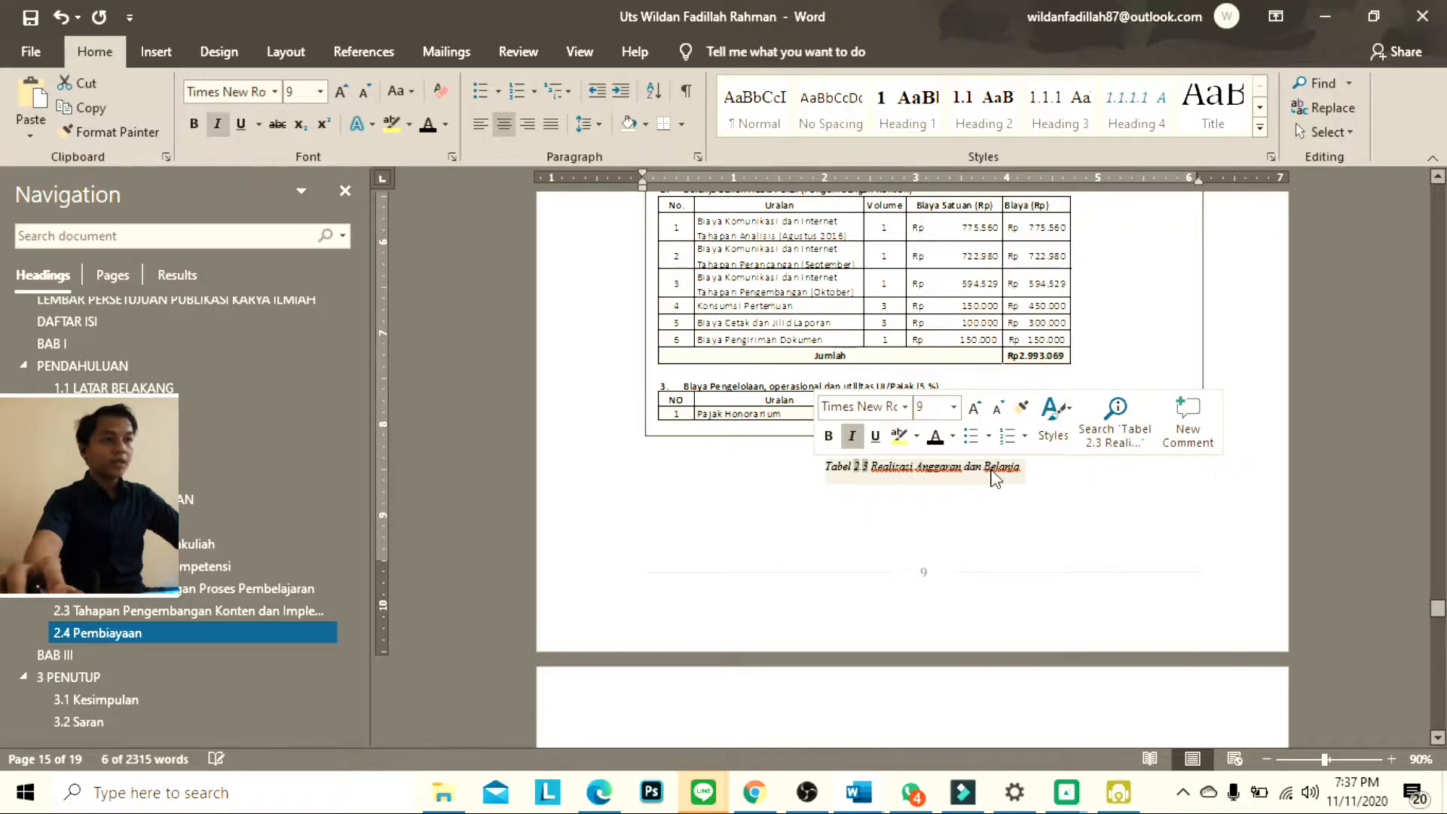
{"action": "key", "text": "Delete"}
Insert a caption with the label Tabel above the REALISASI ANGGARAN DAN BELANJA budget table picture
{"action": "scroll", "coordinate": [720, 422], "scroll_direction": "up", "scroll_amount": 5}
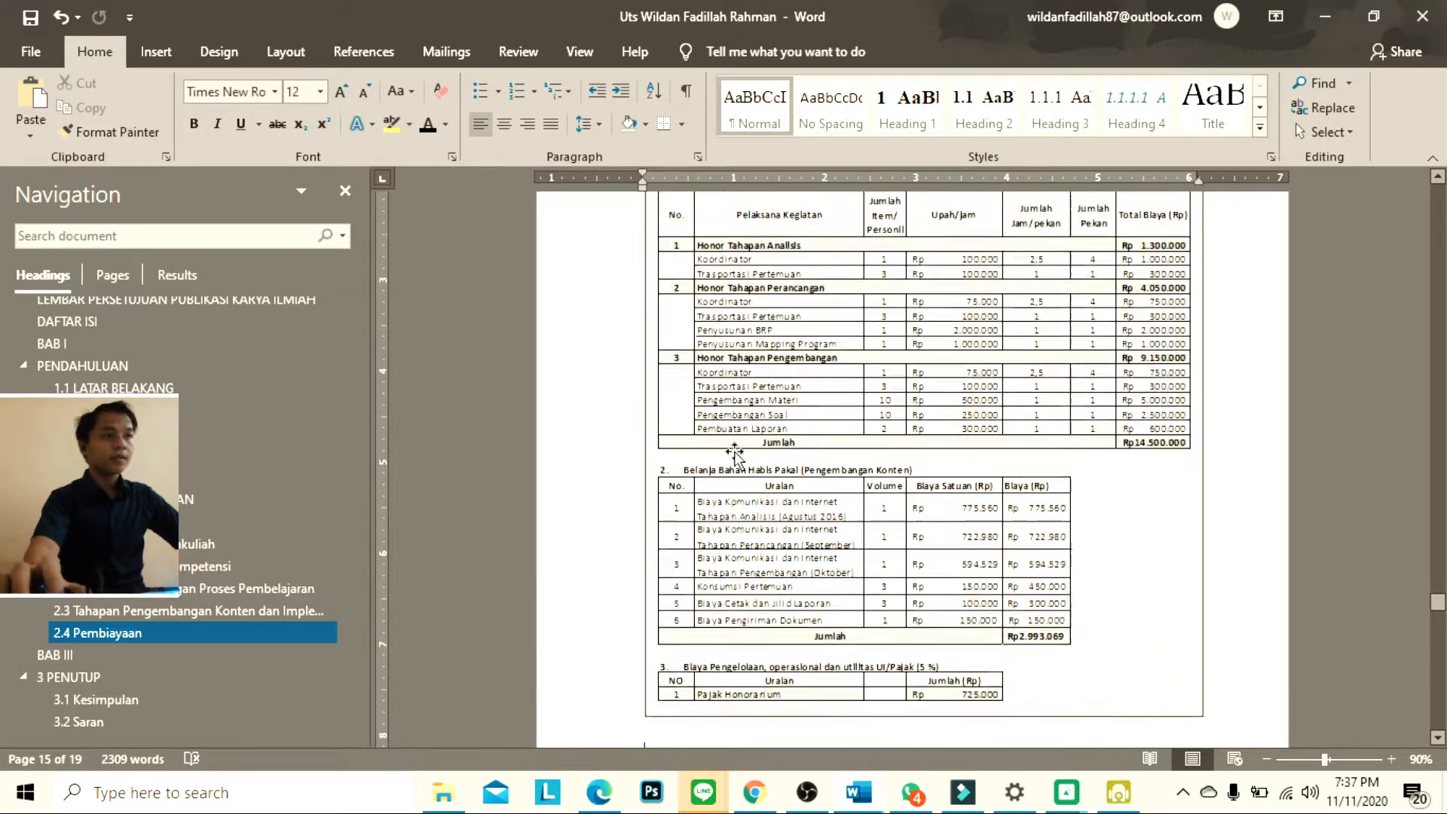
{"action": "scroll", "coordinate": [665, 248], "scroll_direction": "up", "scroll_amount": 4}
{"action": "left_click", "coordinate": [664, 368]}
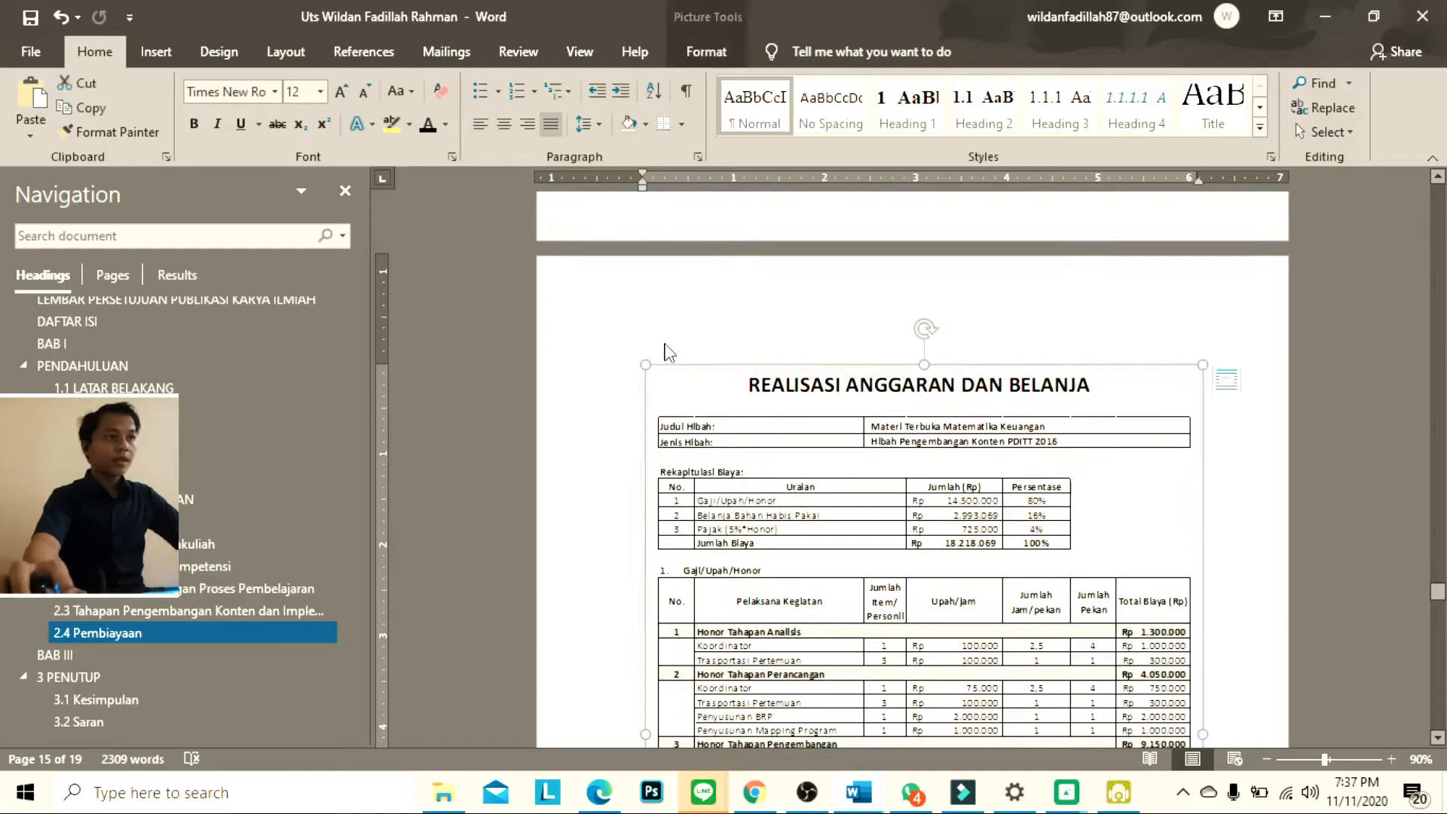
{"action": "right_click", "coordinate": [793, 377]}
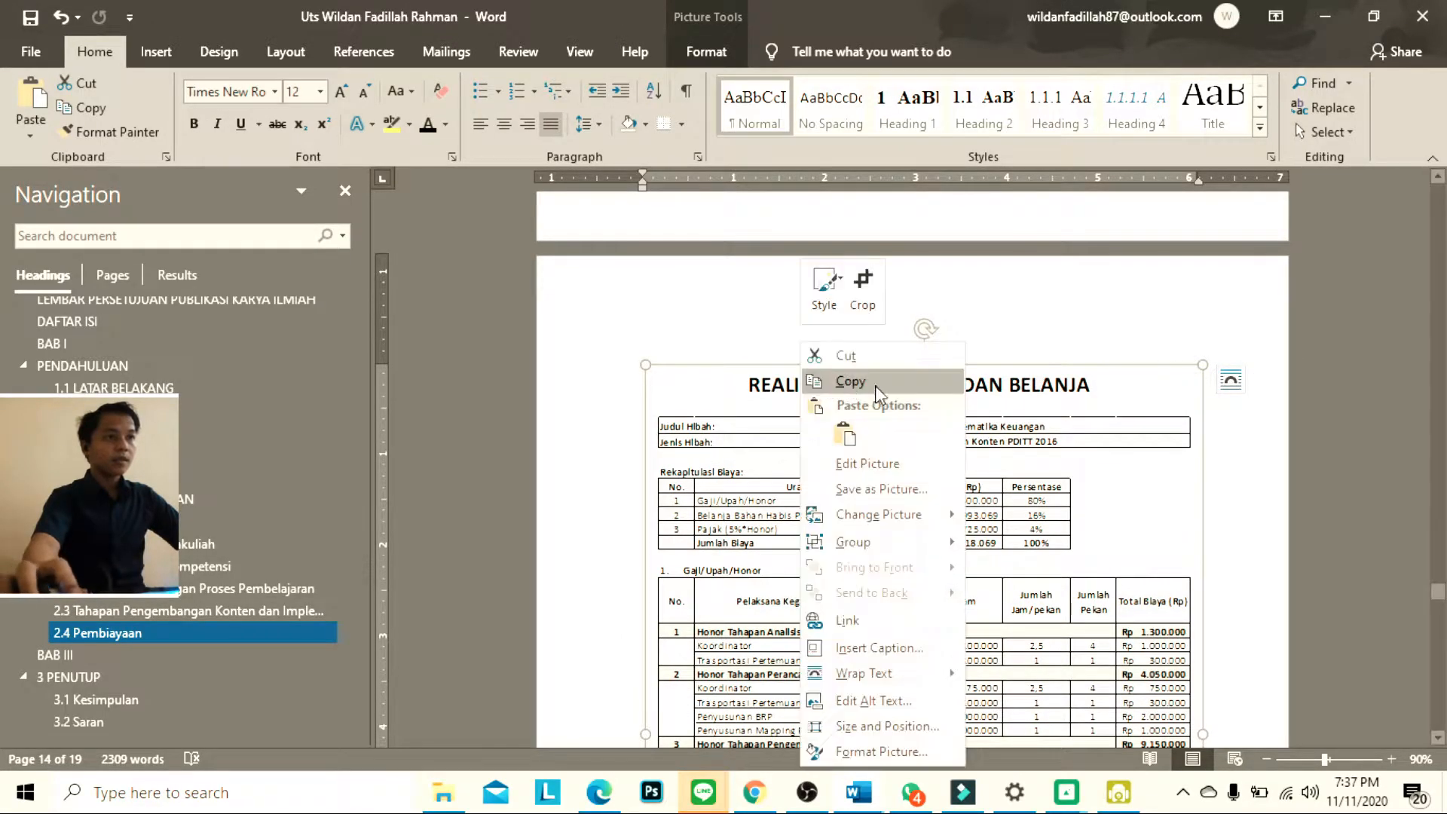
{"action": "left_click", "coordinate": [908, 650]}
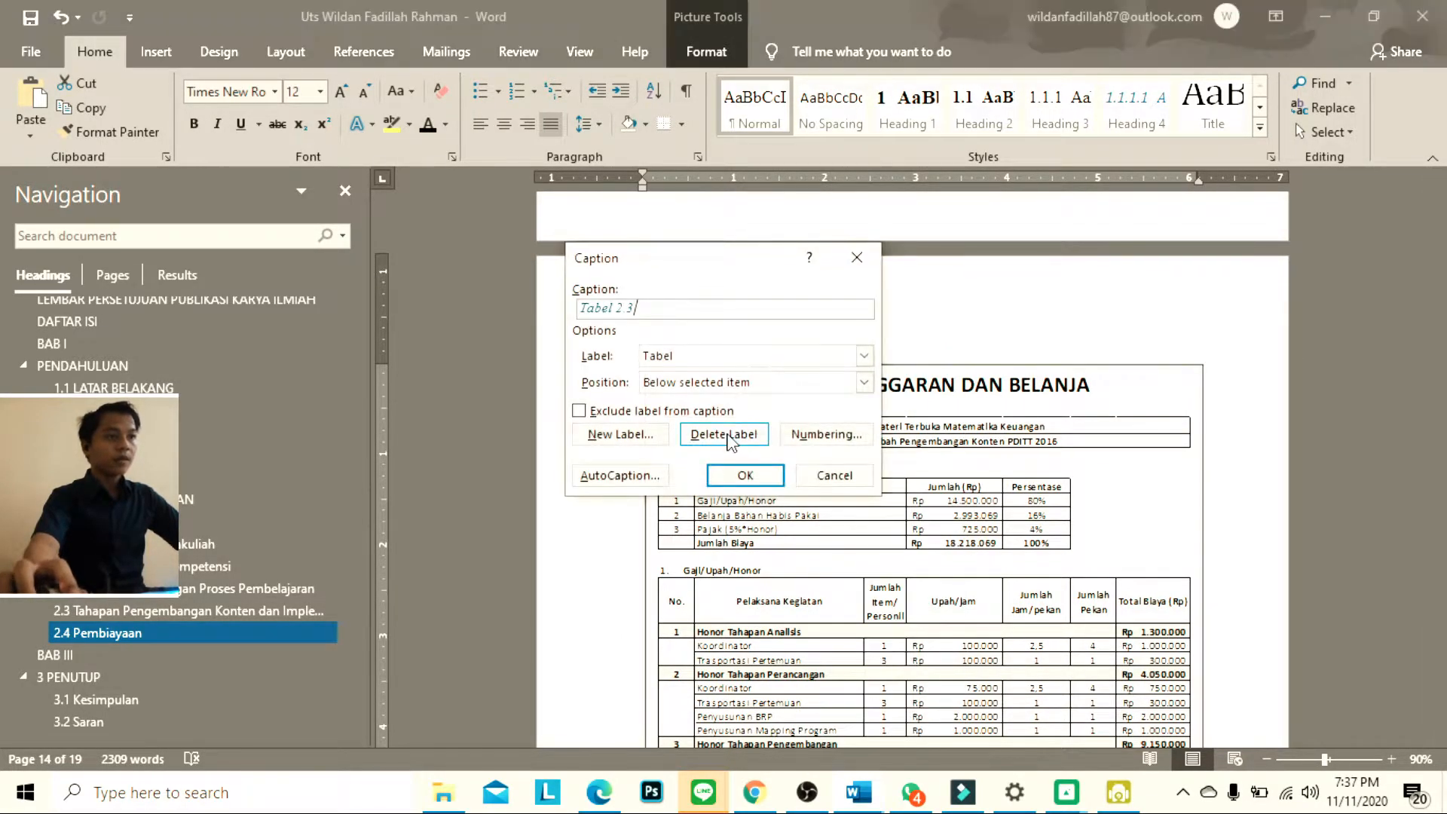
{"action": "left_click", "coordinate": [760, 389]}
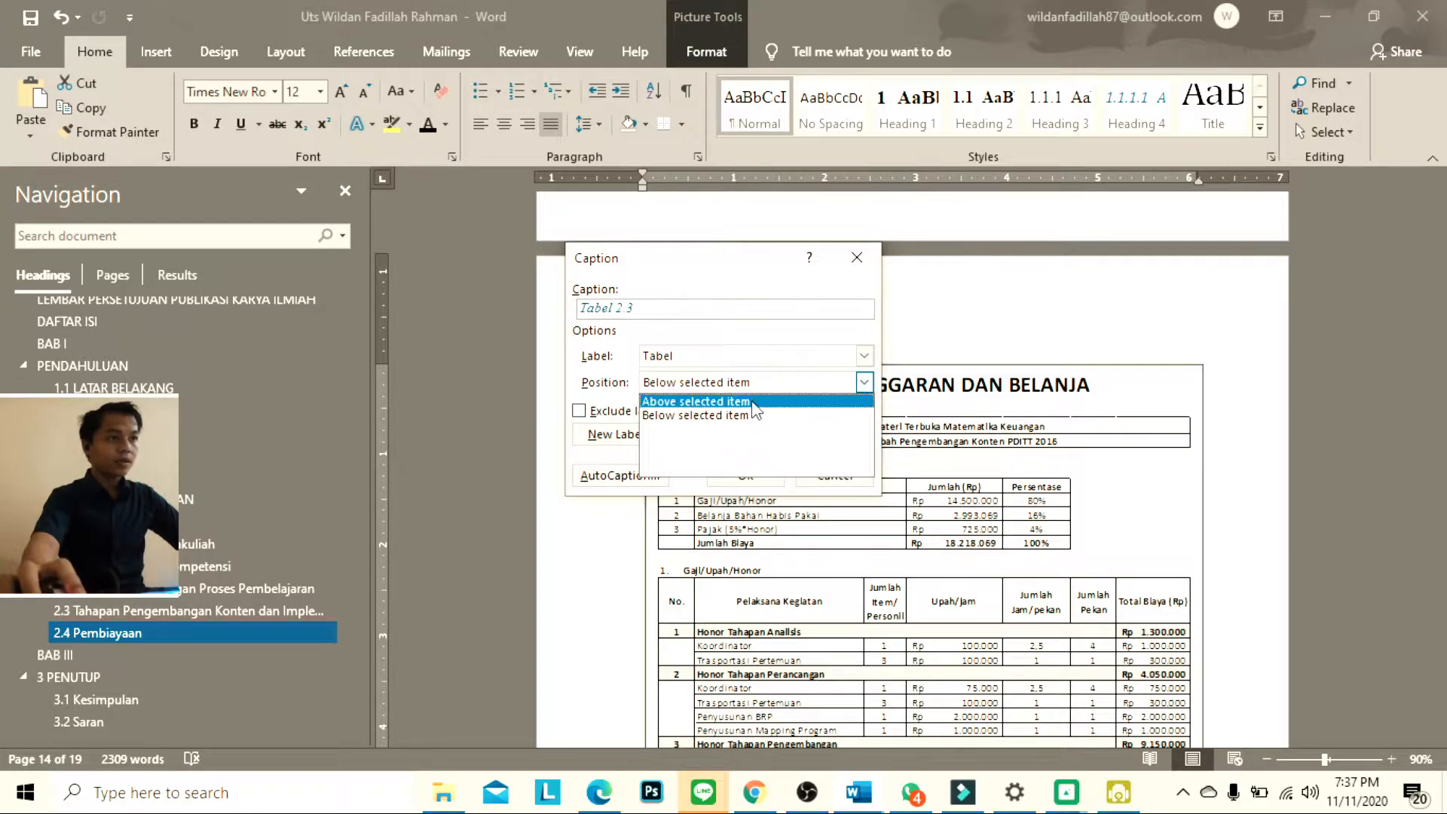
{"action": "left_click", "coordinate": [723, 402]}
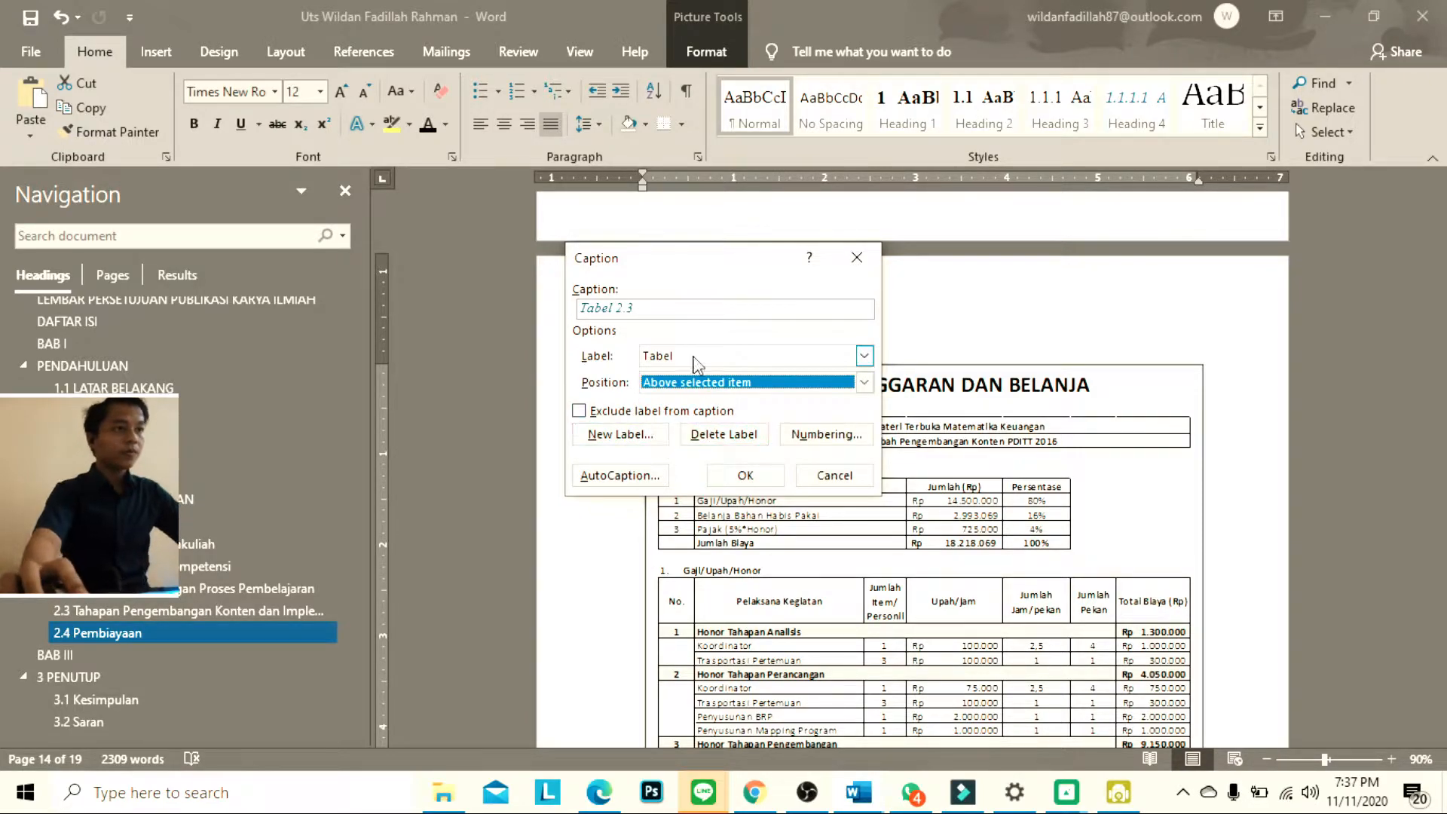
{"action": "left_click", "coordinate": [753, 481]}
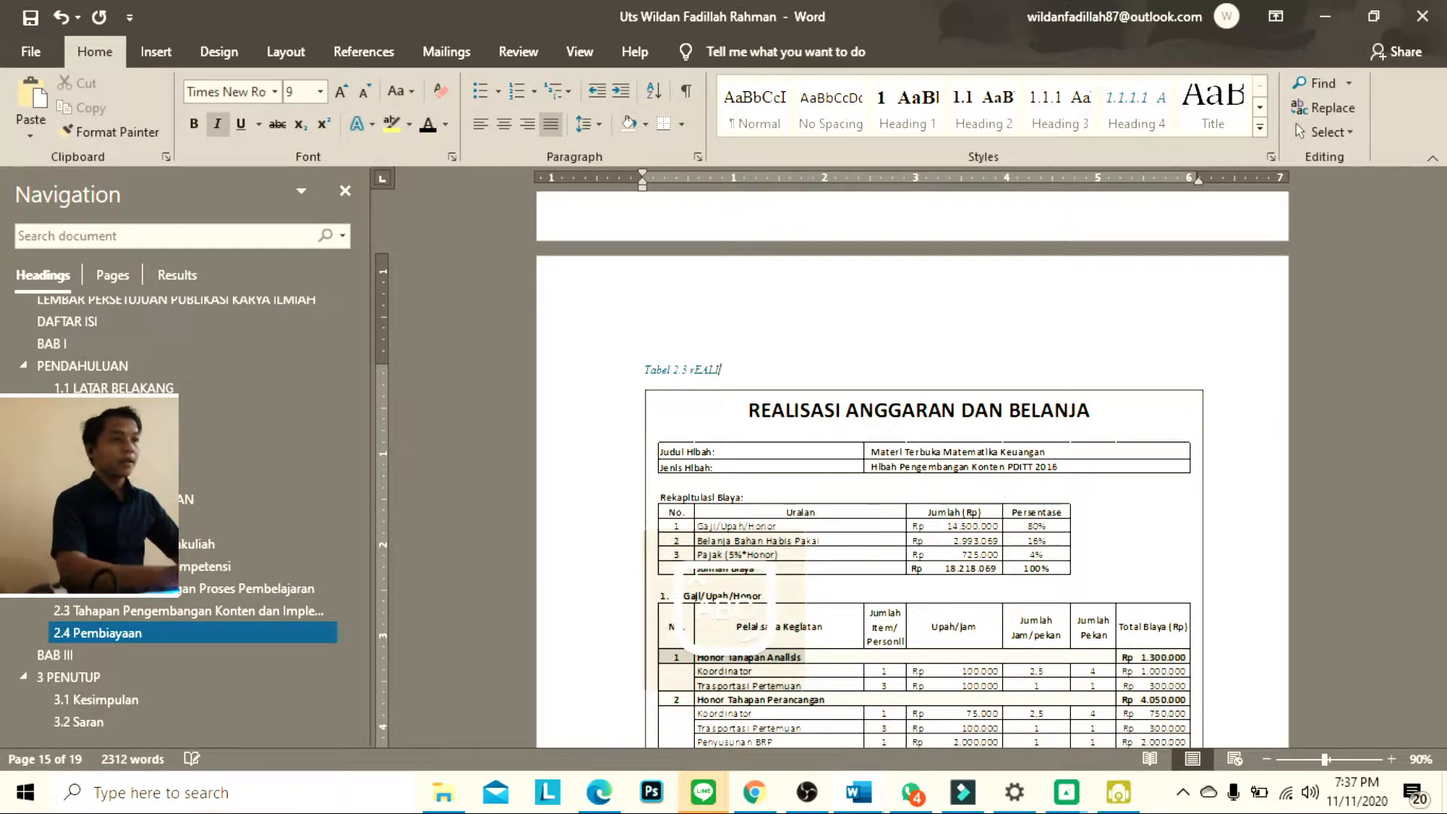
Replace the miscapitalised text after the Tabel 2.3 caption number with the title wording Realisasi Anggaran
{"action": "key", "text": "BackSpace"}
{"action": "key", "text": "BackSpace"}
{"action": "key", "text": "BackSpace"}
{"action": "key", "text": "BackSpace"}
{"action": "key", "text": "BackSpace"}
{"action": "type", "text": "Re"}
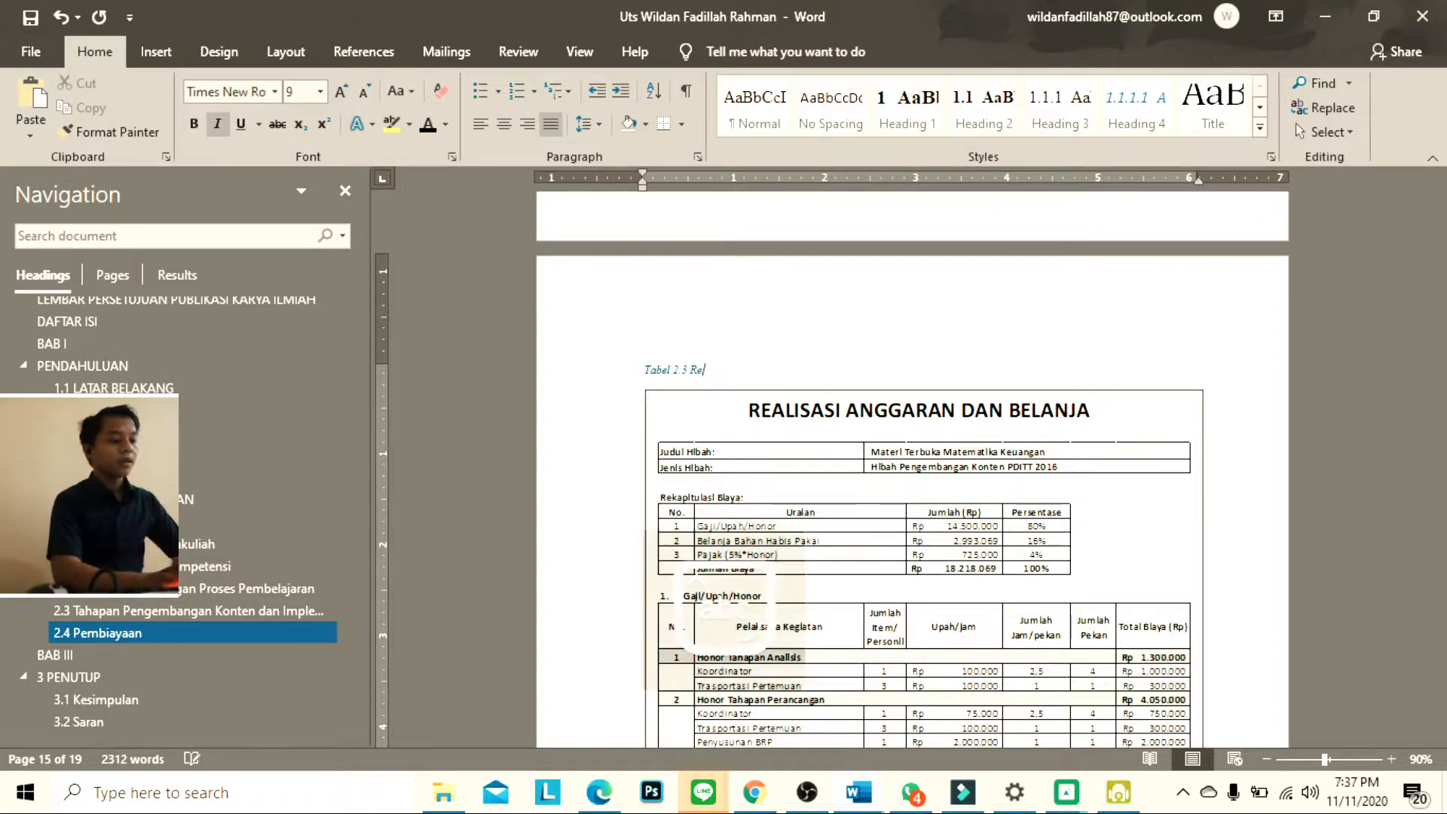
{"action": "type", "text": "alisasi"}
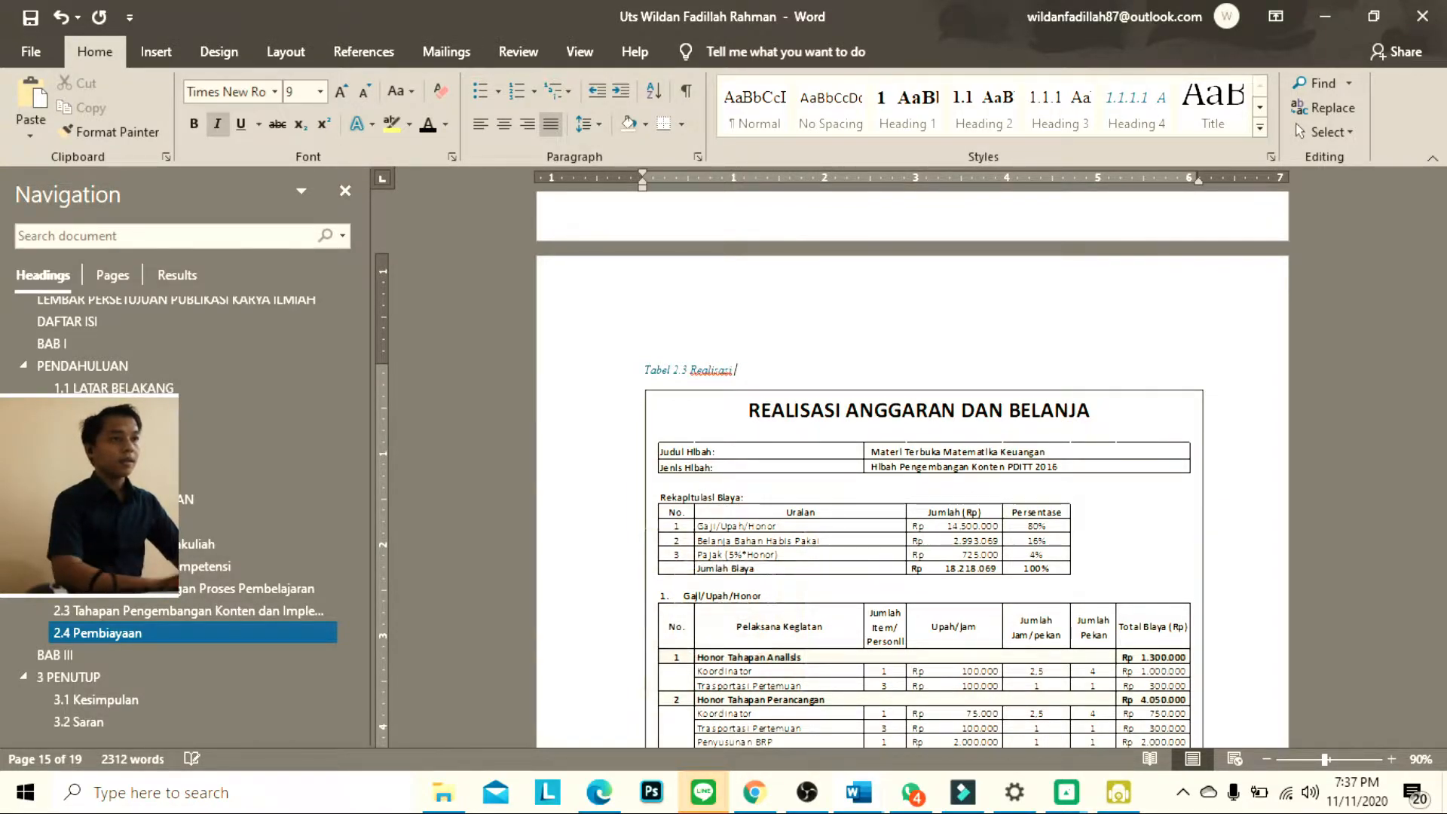
{"action": "type", "text": " Anggaran dan Belanja"}
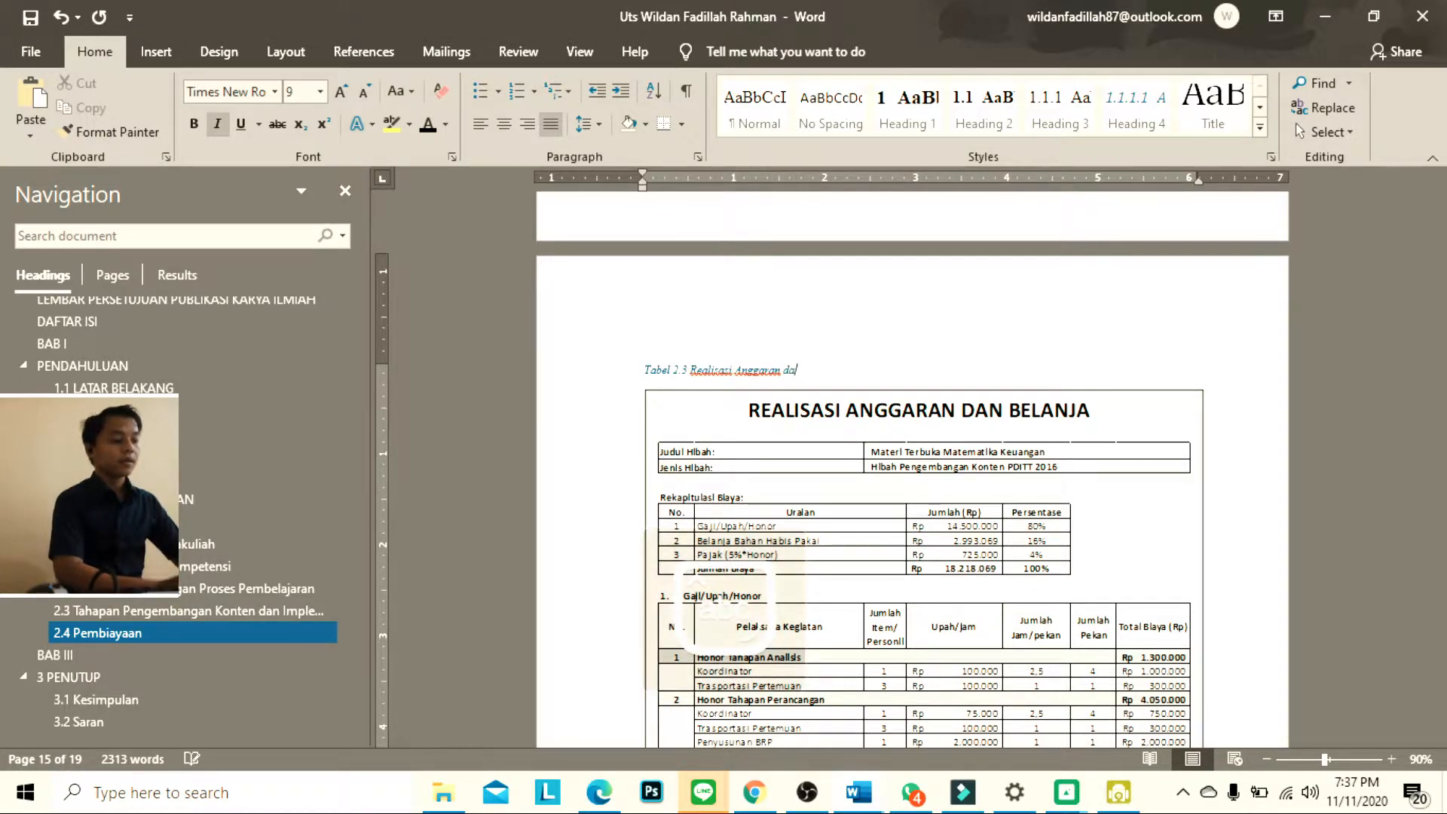
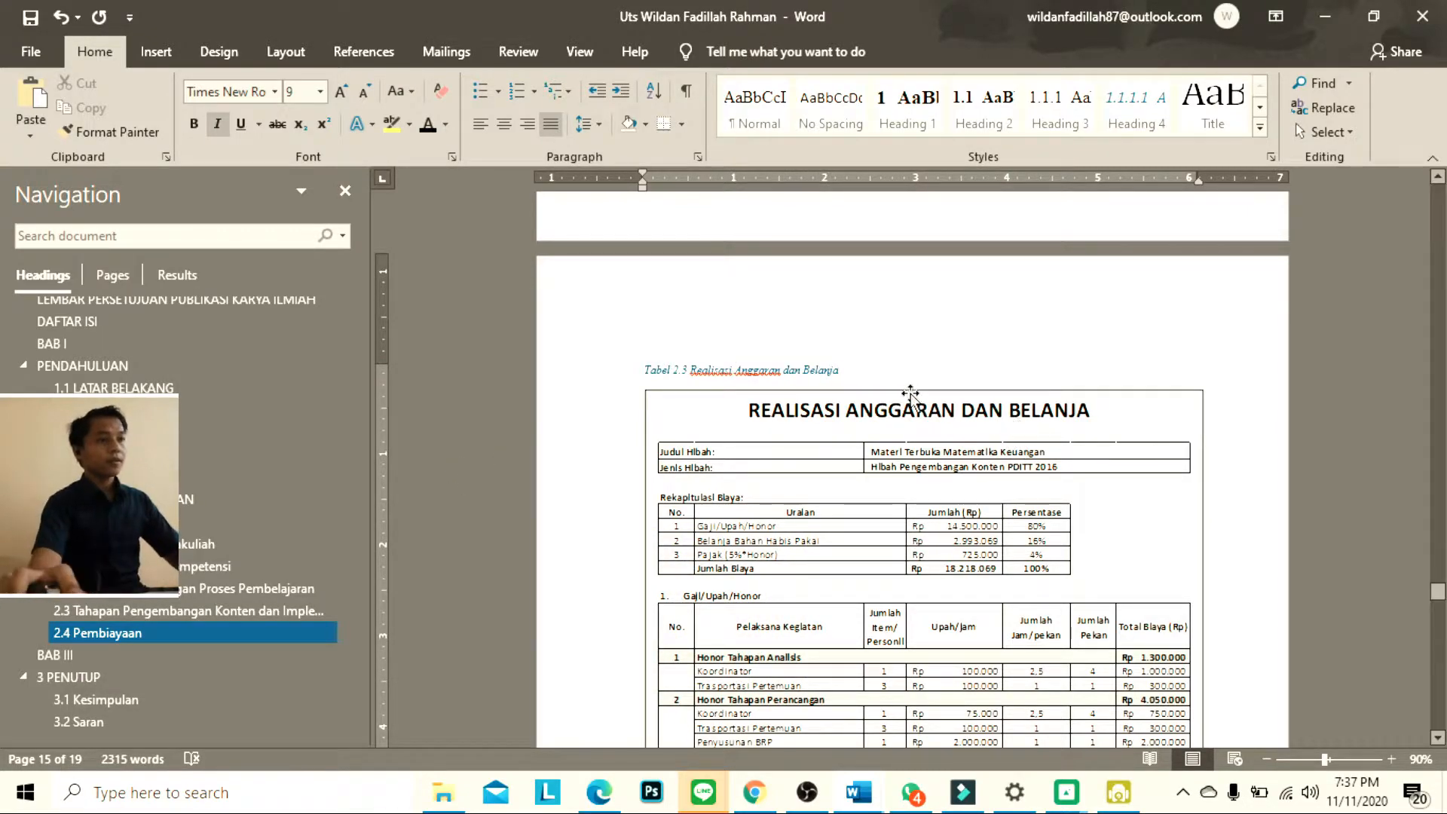
Colour the Tabel 2.3 Realisasi Anggaran dan Belanja caption black and centre it above the budget table
{"action": "left_click_drag", "start_coordinate": [859, 356], "coordinate": [614, 360]}
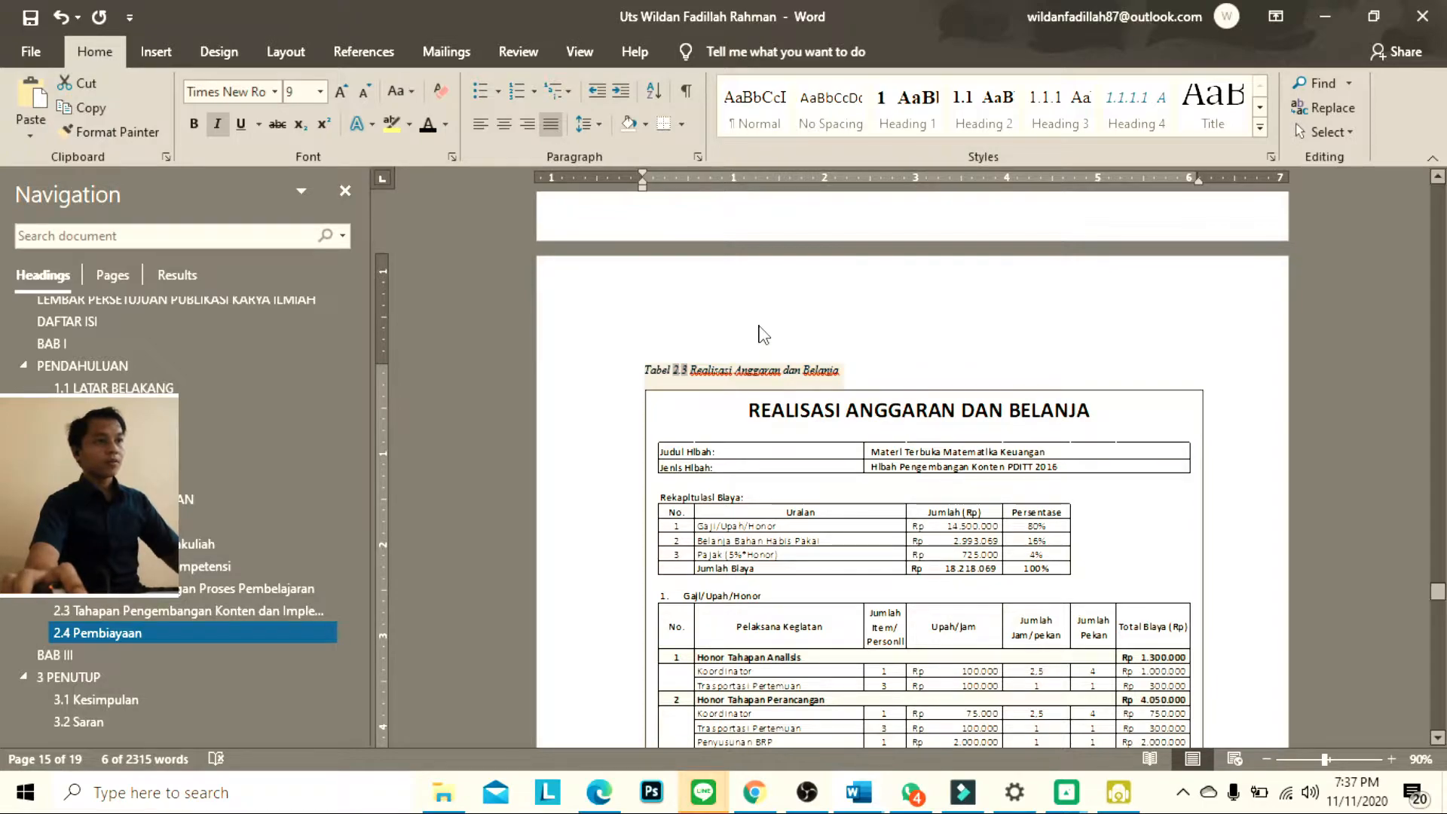
{"action": "left_click", "coordinate": [854, 368]}
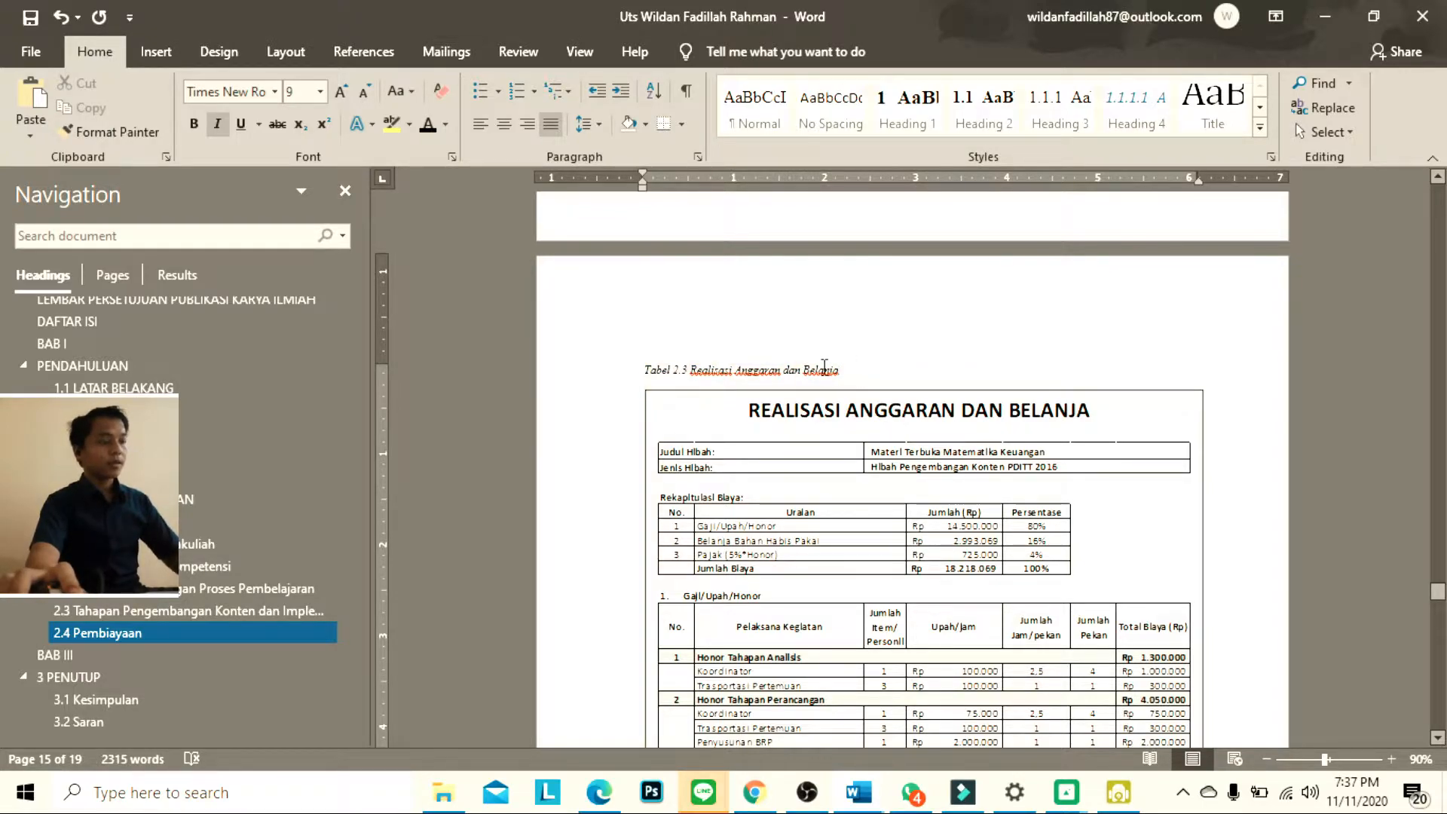
{"action": "left_click", "coordinate": [688, 368]}
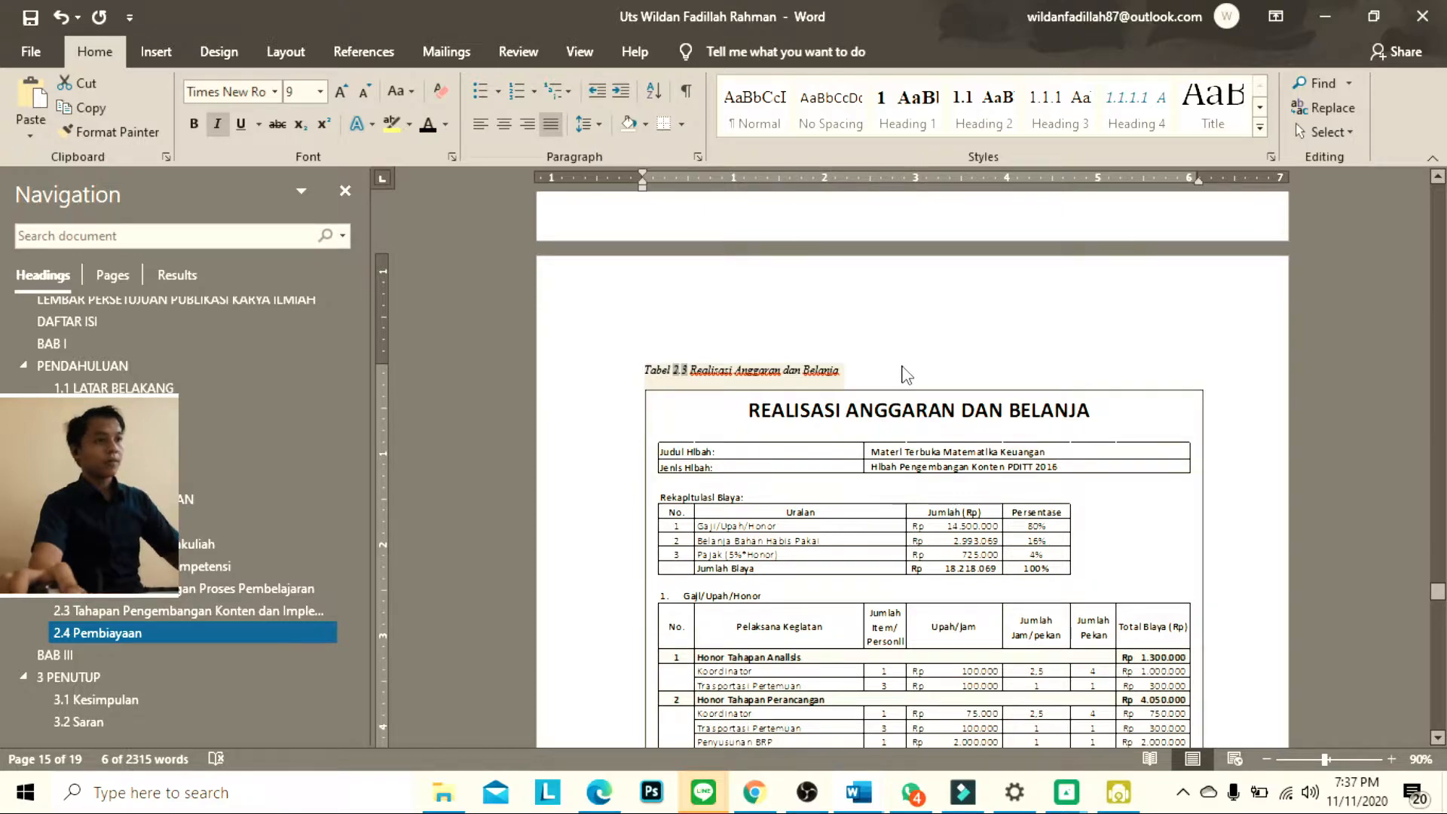
{"action": "left_click", "coordinate": [920, 370]}
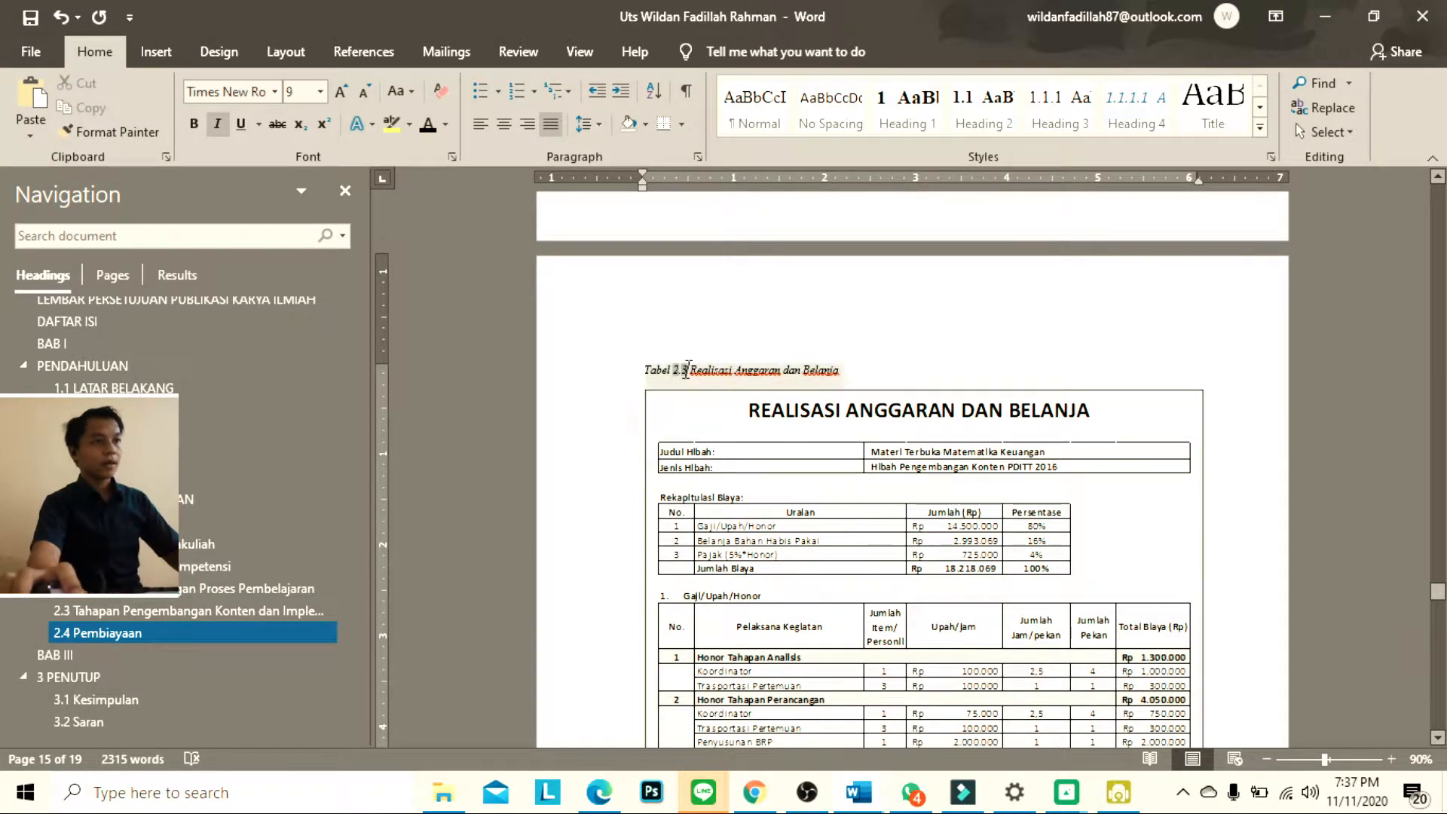
{"action": "key", "text": "ctrl+e"}
{"action": "left_click", "coordinate": [1086, 381]}
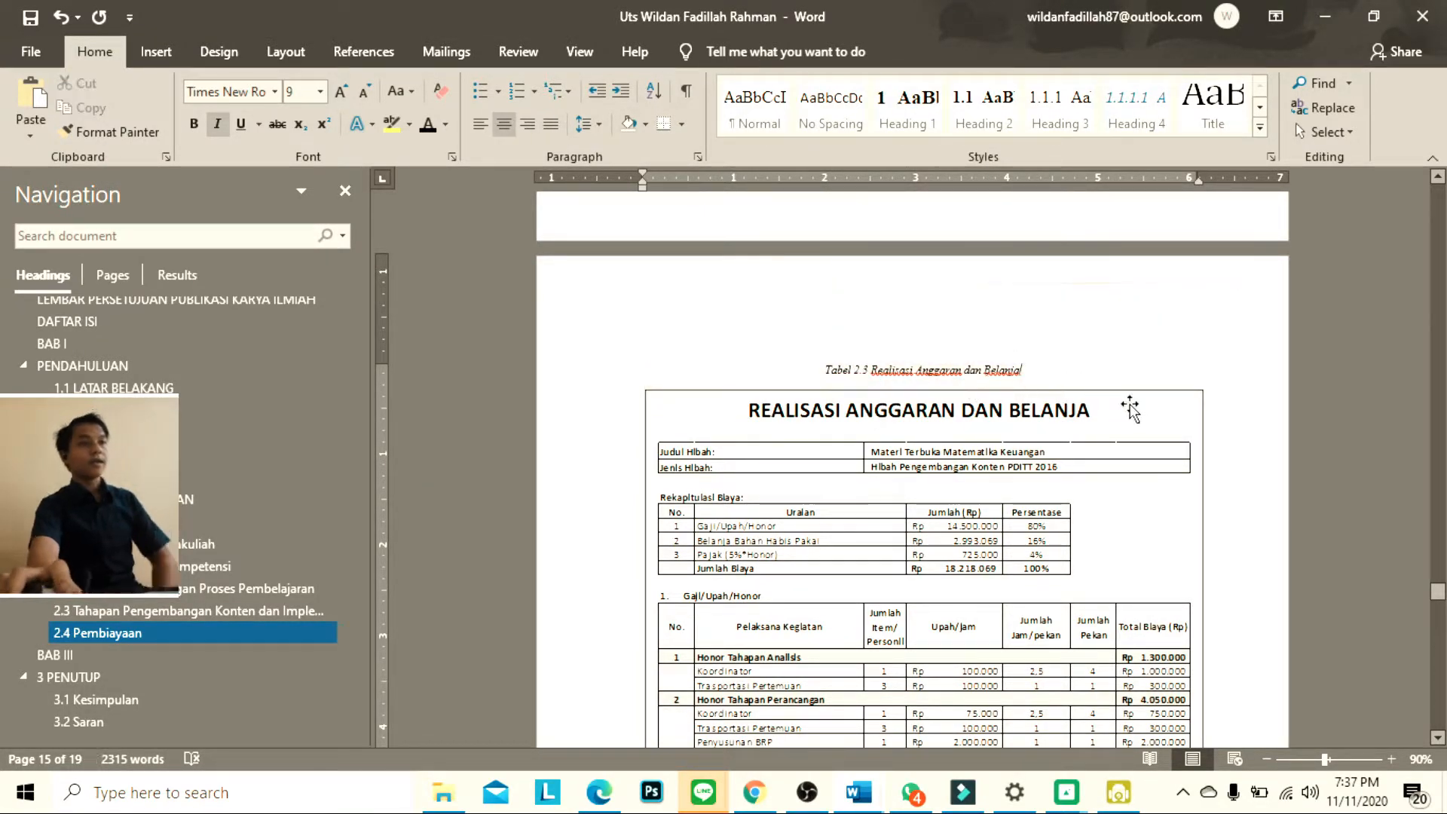
Delete the Tabel 2.2 Materi Pengembangan caption below the materials table, leaving a blank line before the following paragraph
{"action": "scroll", "coordinate": [1124, 392], "scroll_direction": "up", "scroll_amount": 2}
{"action": "scroll", "coordinate": [1121, 369], "scroll_direction": "down", "scroll_amount": 8}
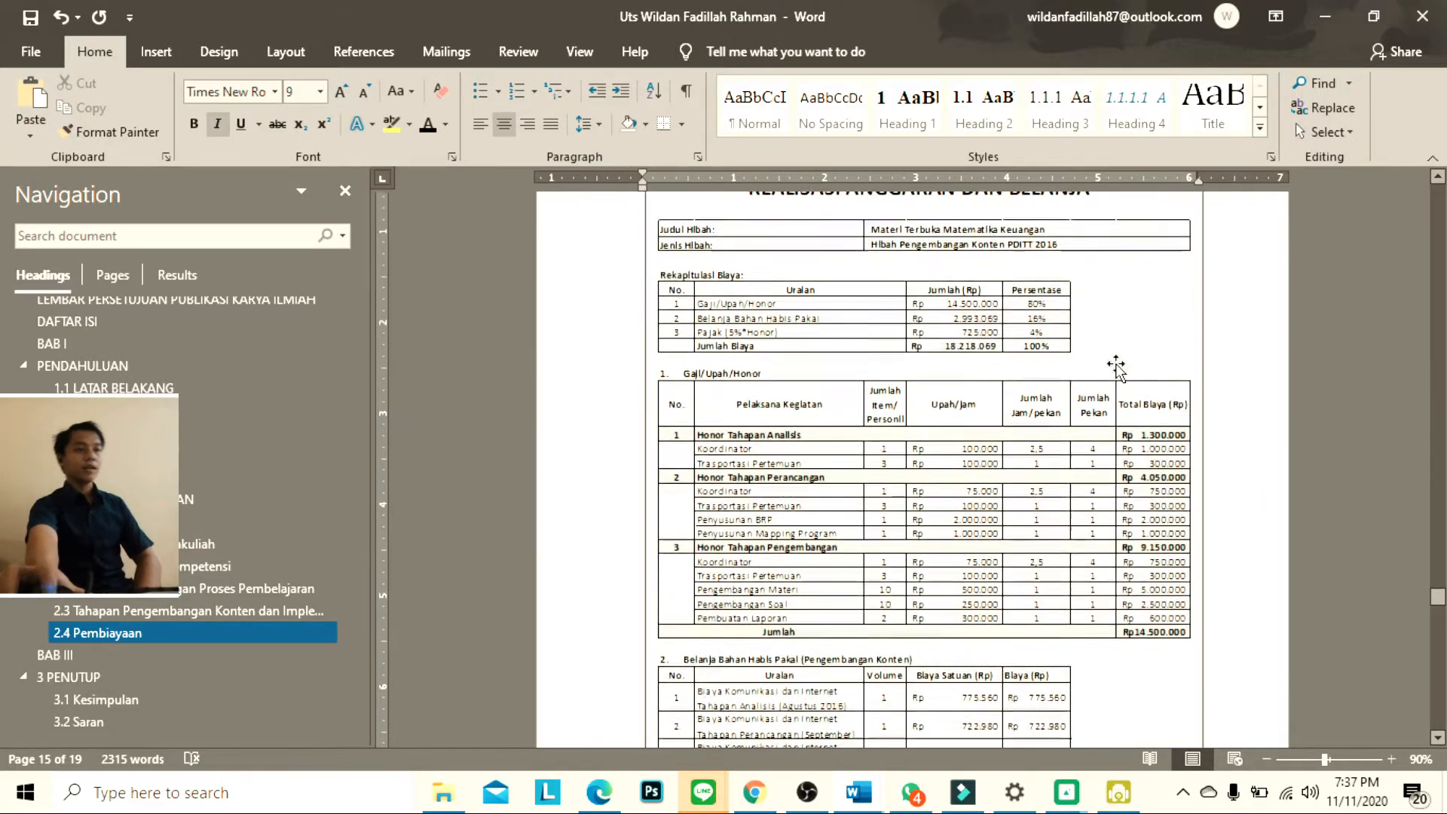
{"action": "scroll", "coordinate": [1115, 372], "scroll_direction": "down", "scroll_amount": 12}
{"action": "scroll", "coordinate": [1114, 371], "scroll_direction": "up", "scroll_amount": 8}
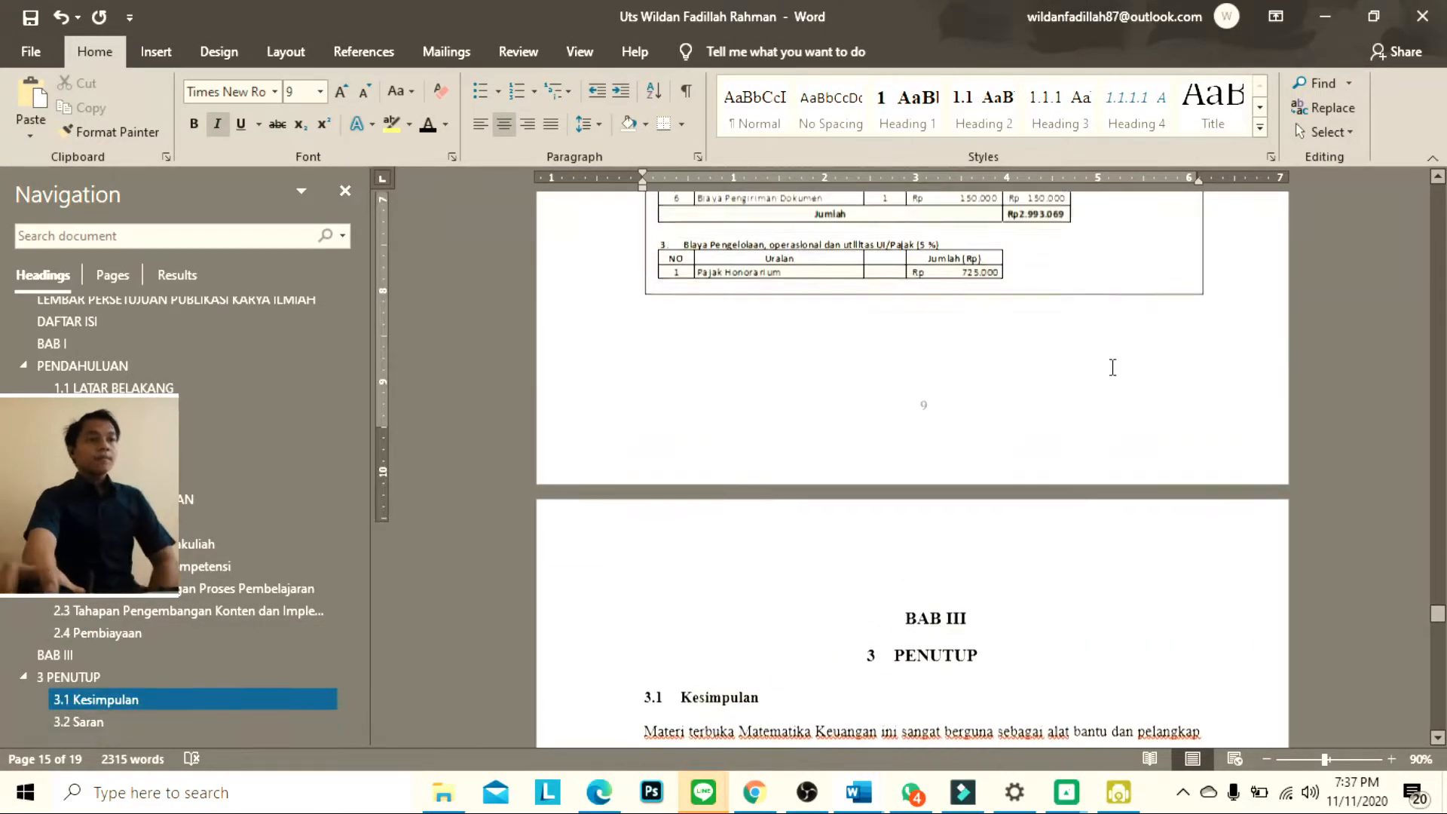
{"action": "scroll", "coordinate": [1111, 371], "scroll_direction": "up", "scroll_amount": 15}
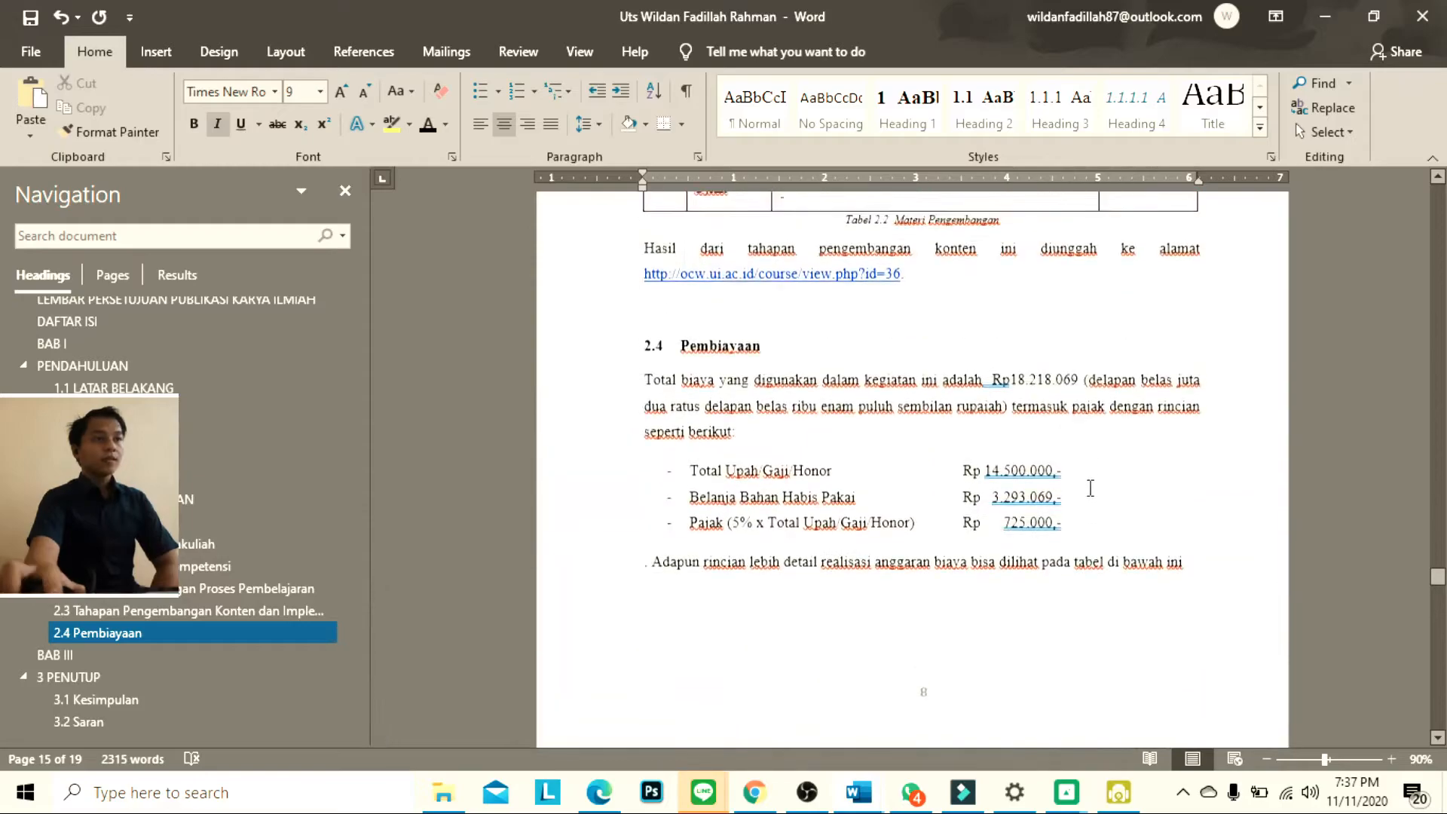
{"action": "scroll", "coordinate": [1079, 497], "scroll_direction": "up", "scroll_amount": 2}
{"action": "scroll", "coordinate": [1027, 623], "scroll_direction": "down", "scroll_amount": 2}
{"action": "left_click_drag", "start_coordinate": [1018, 541], "coordinate": [768, 532]}
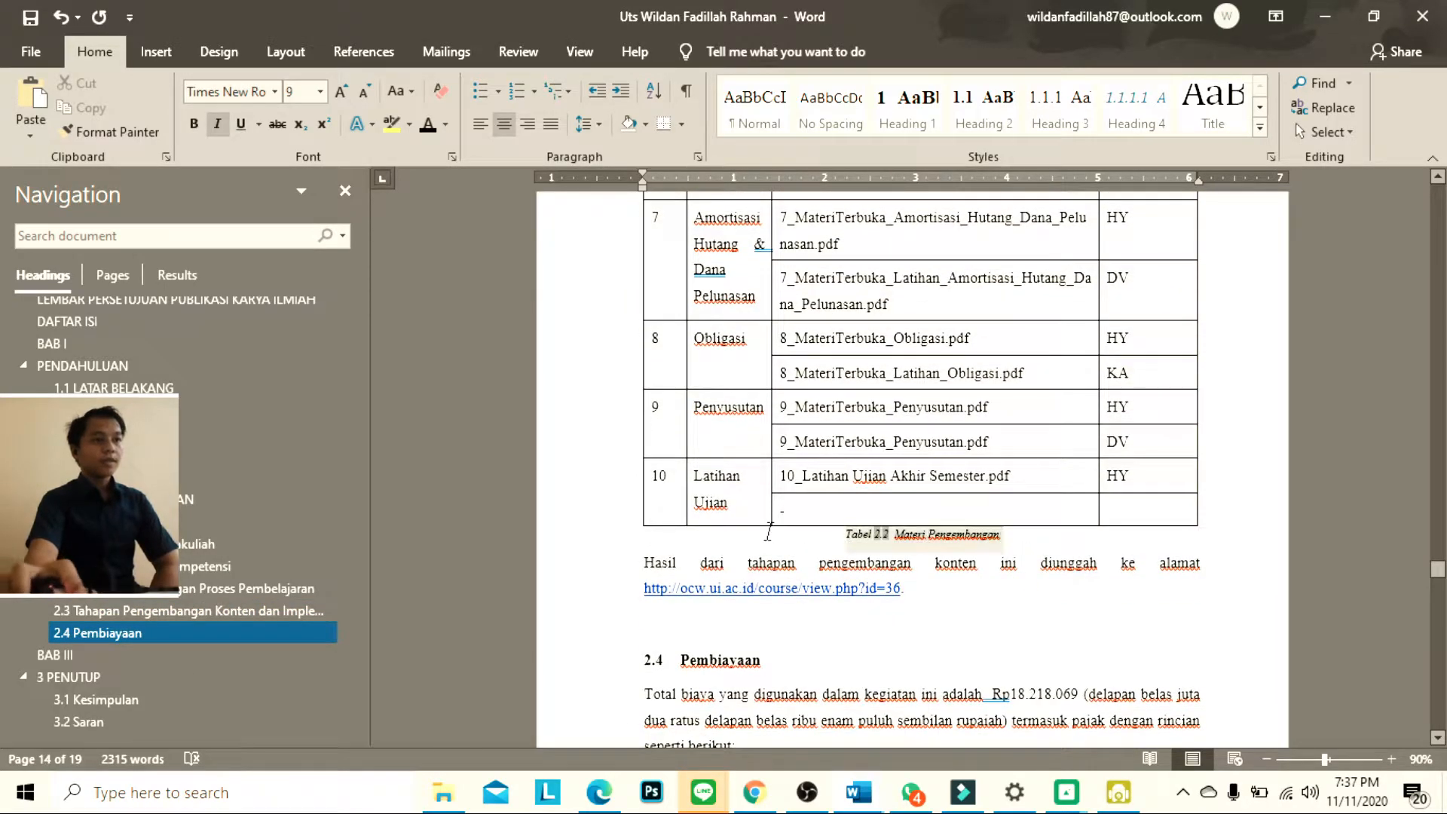
{"action": "key", "text": "Delete"}
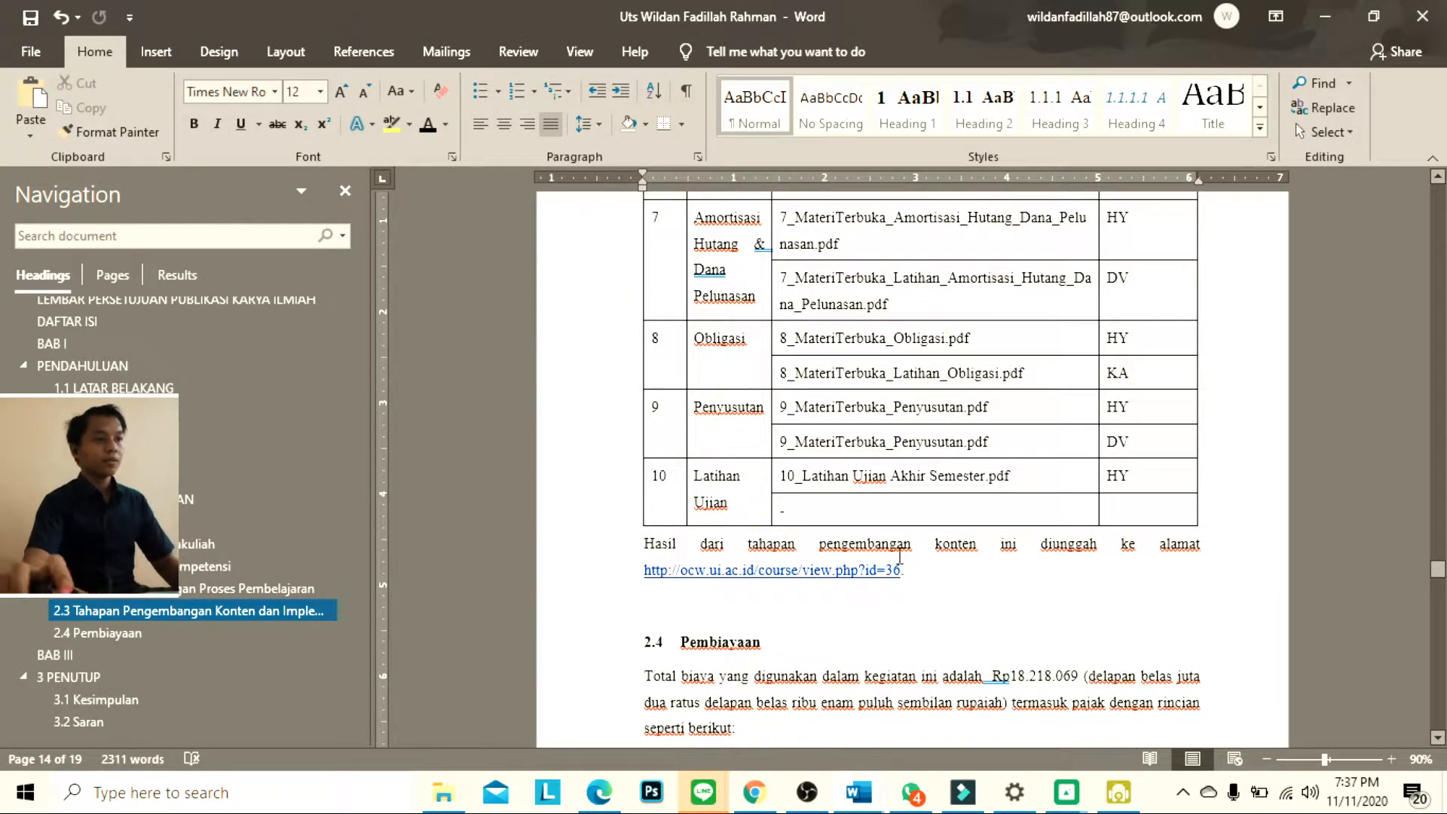
{"action": "key", "text": "ctrl+z"}
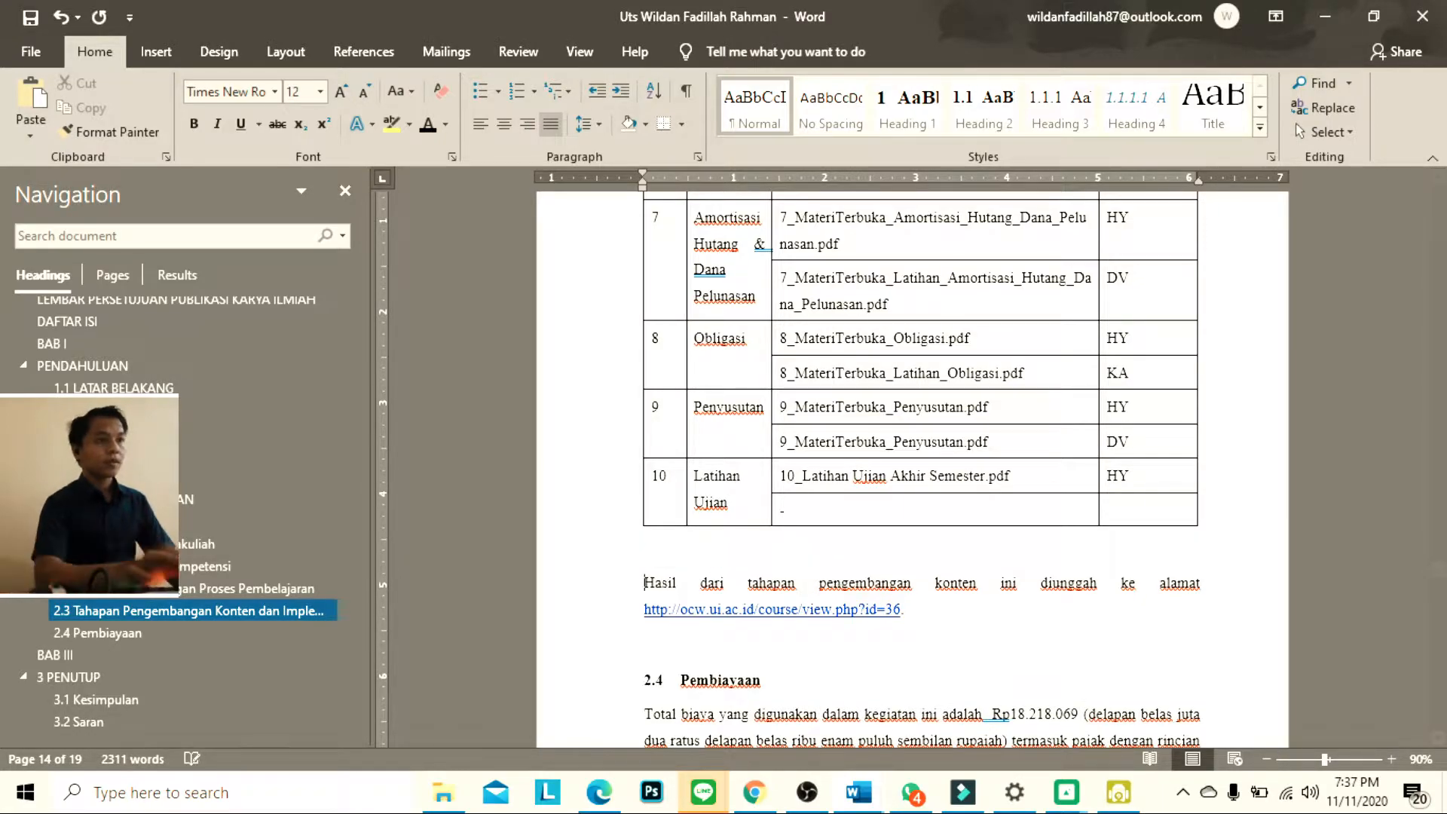
Insert a caption with the label Tabel and the title Materi above the Nama File Materi table in section 2.3
{"action": "scroll", "coordinate": [833, 565], "scroll_direction": "up", "scroll_amount": 10}
{"action": "scroll", "coordinate": [827, 578], "scroll_direction": "down", "scroll_amount": 10}
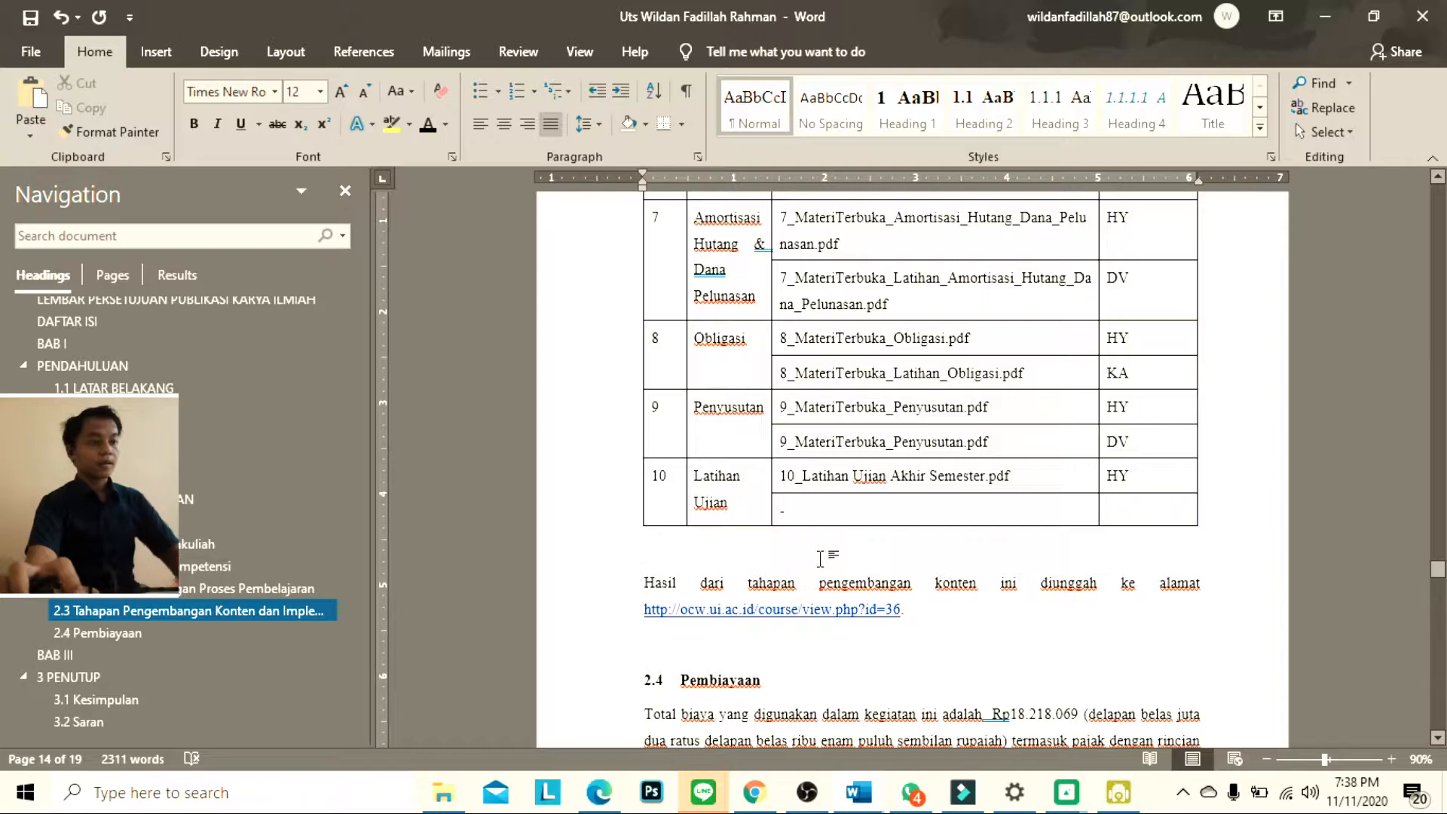
{"action": "scroll", "coordinate": [822, 555], "scroll_direction": "up", "scroll_amount": 10}
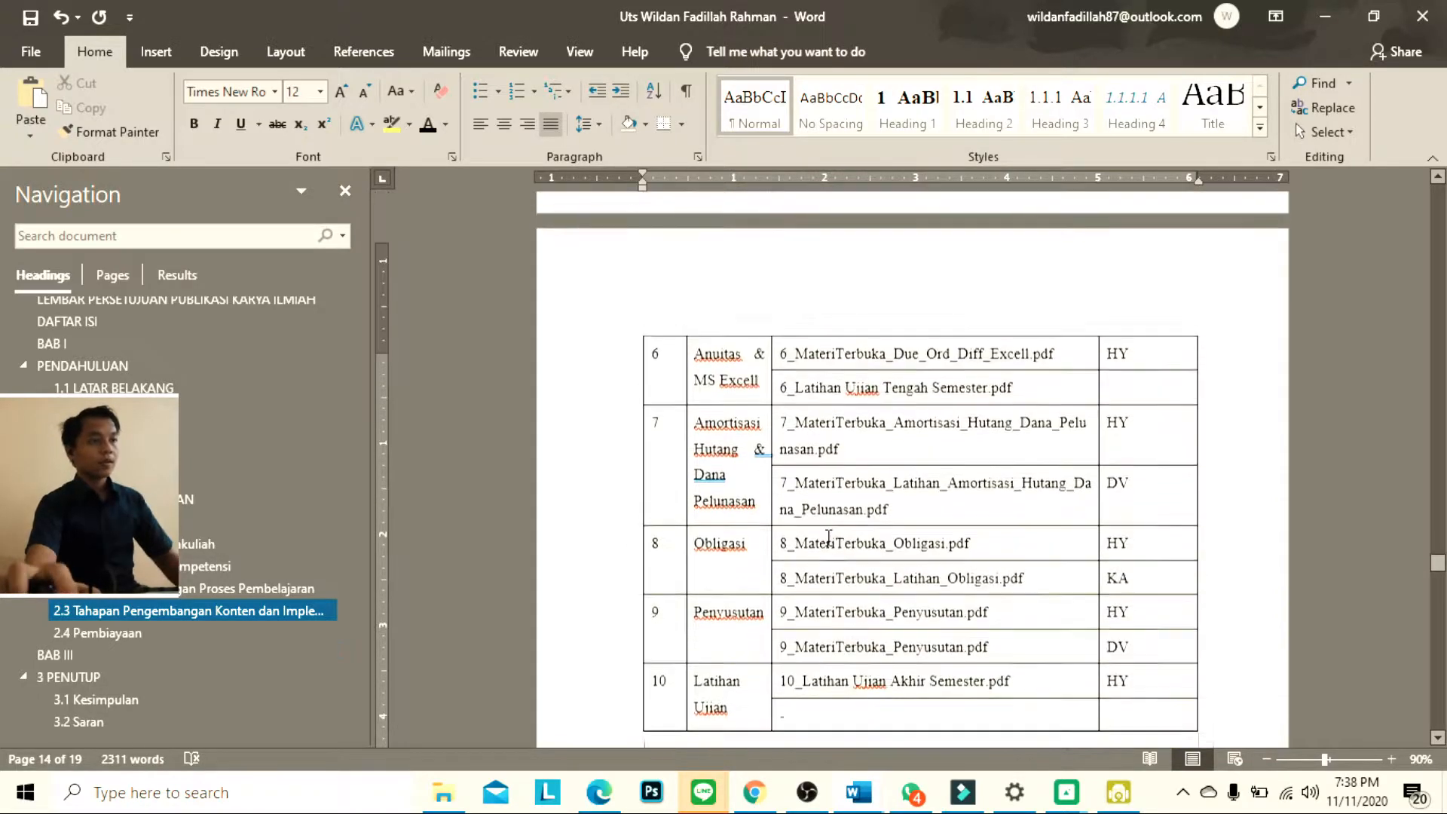
{"action": "left_click", "coordinate": [668, 530]}
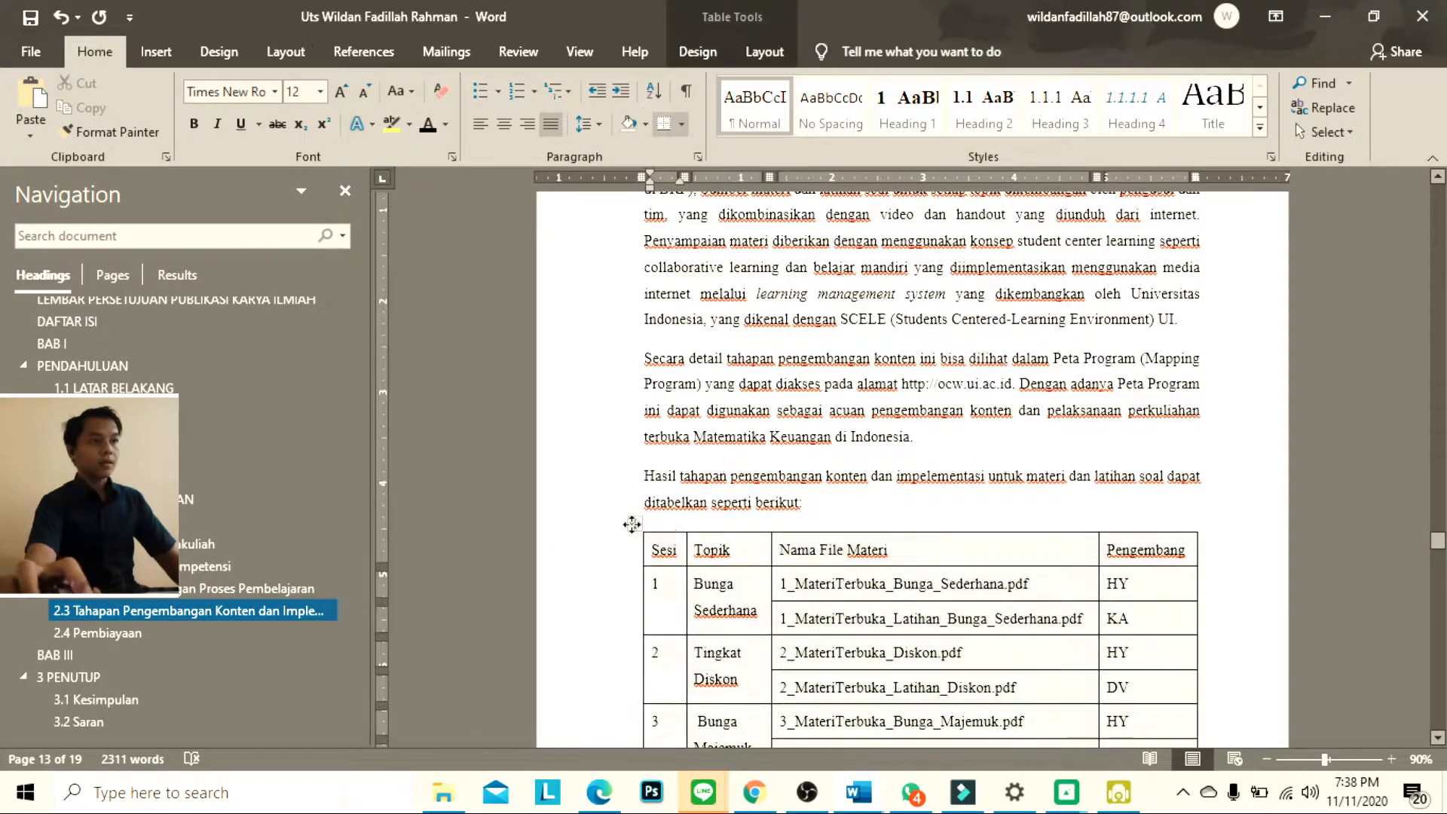
{"action": "left_click", "coordinate": [635, 523]}
{"action": "left_click", "coordinate": [630, 521]}
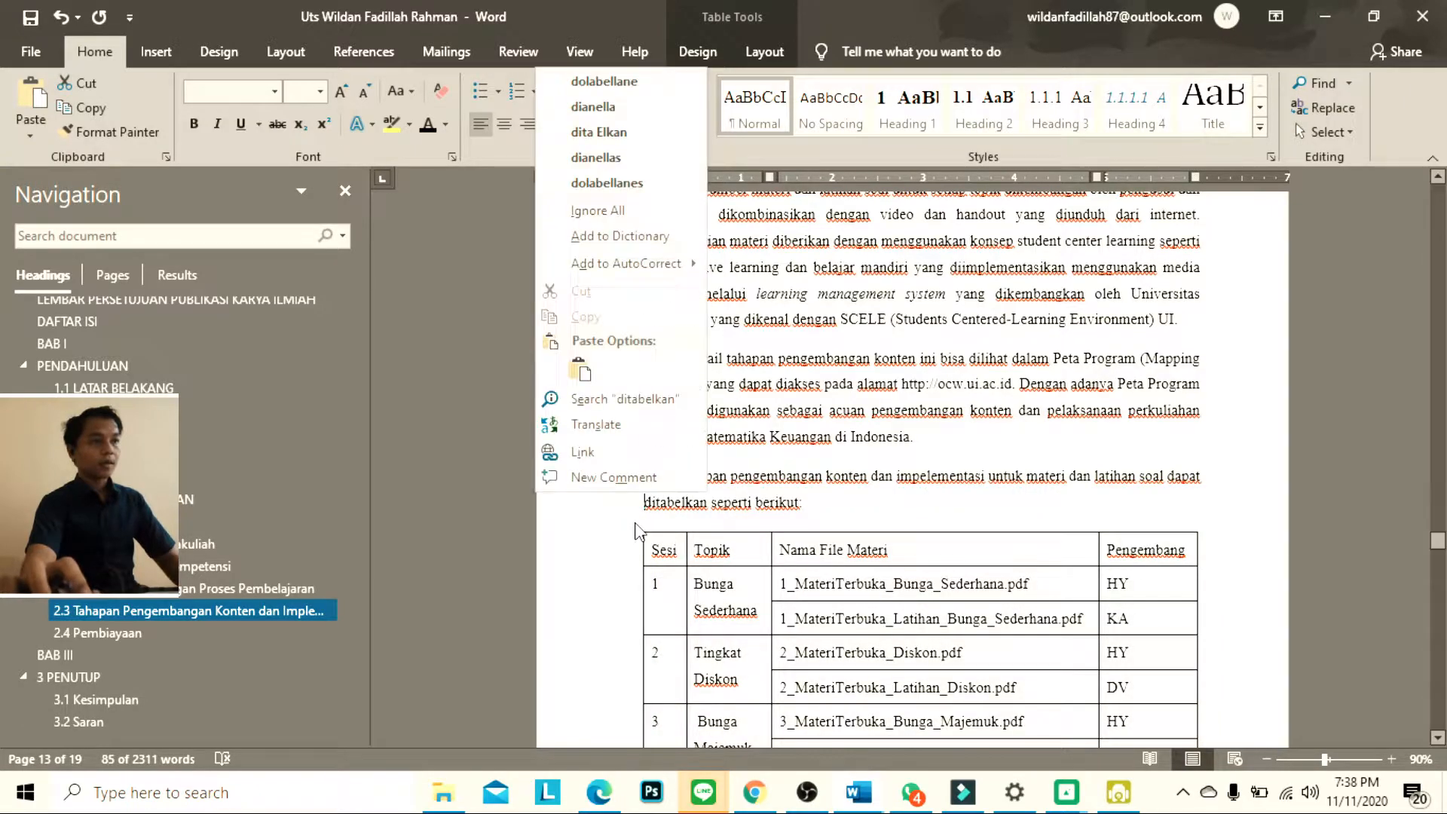
{"action": "left_click", "coordinate": [635, 524]}
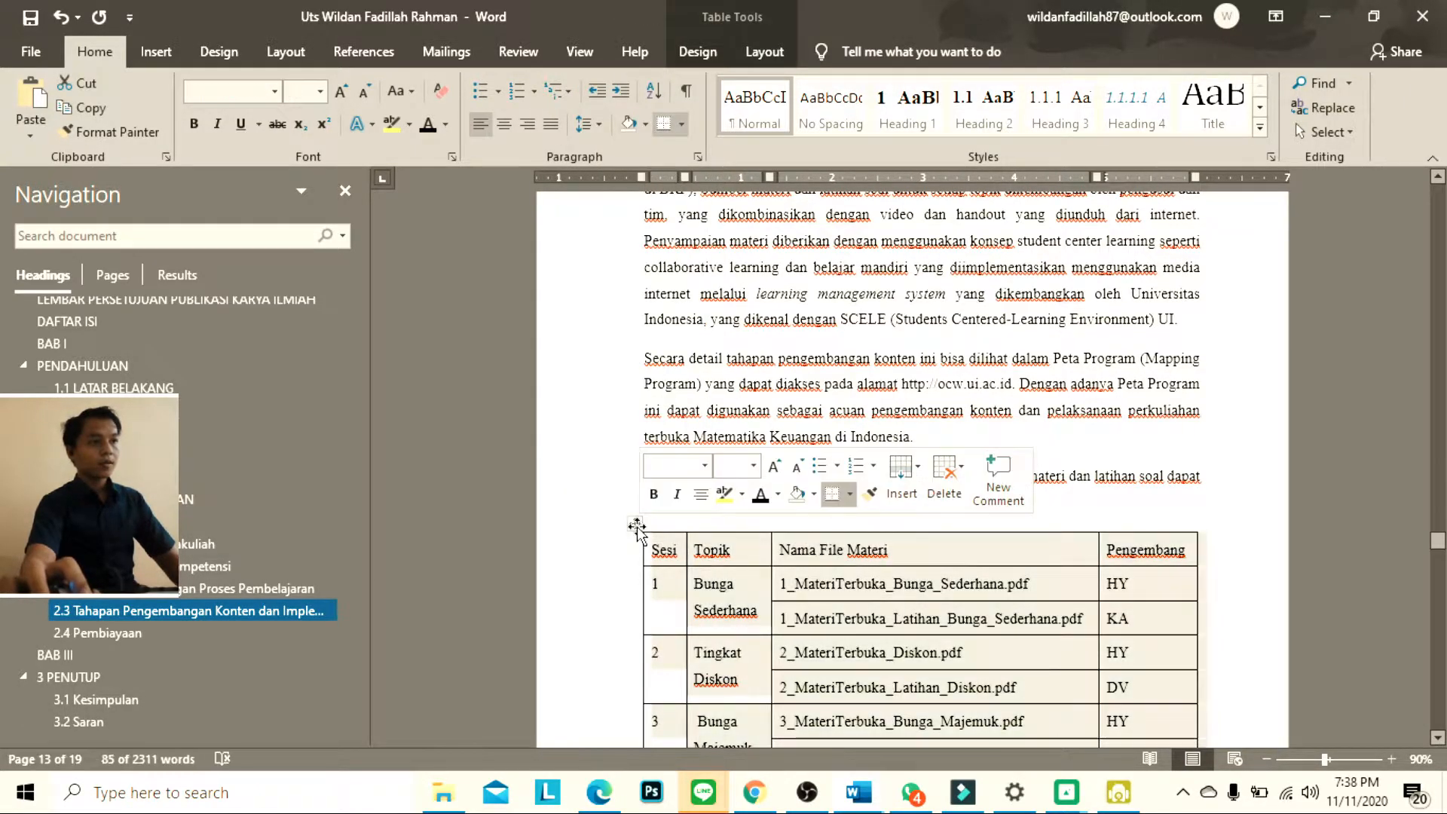
{"action": "right_click", "coordinate": [636, 526]}
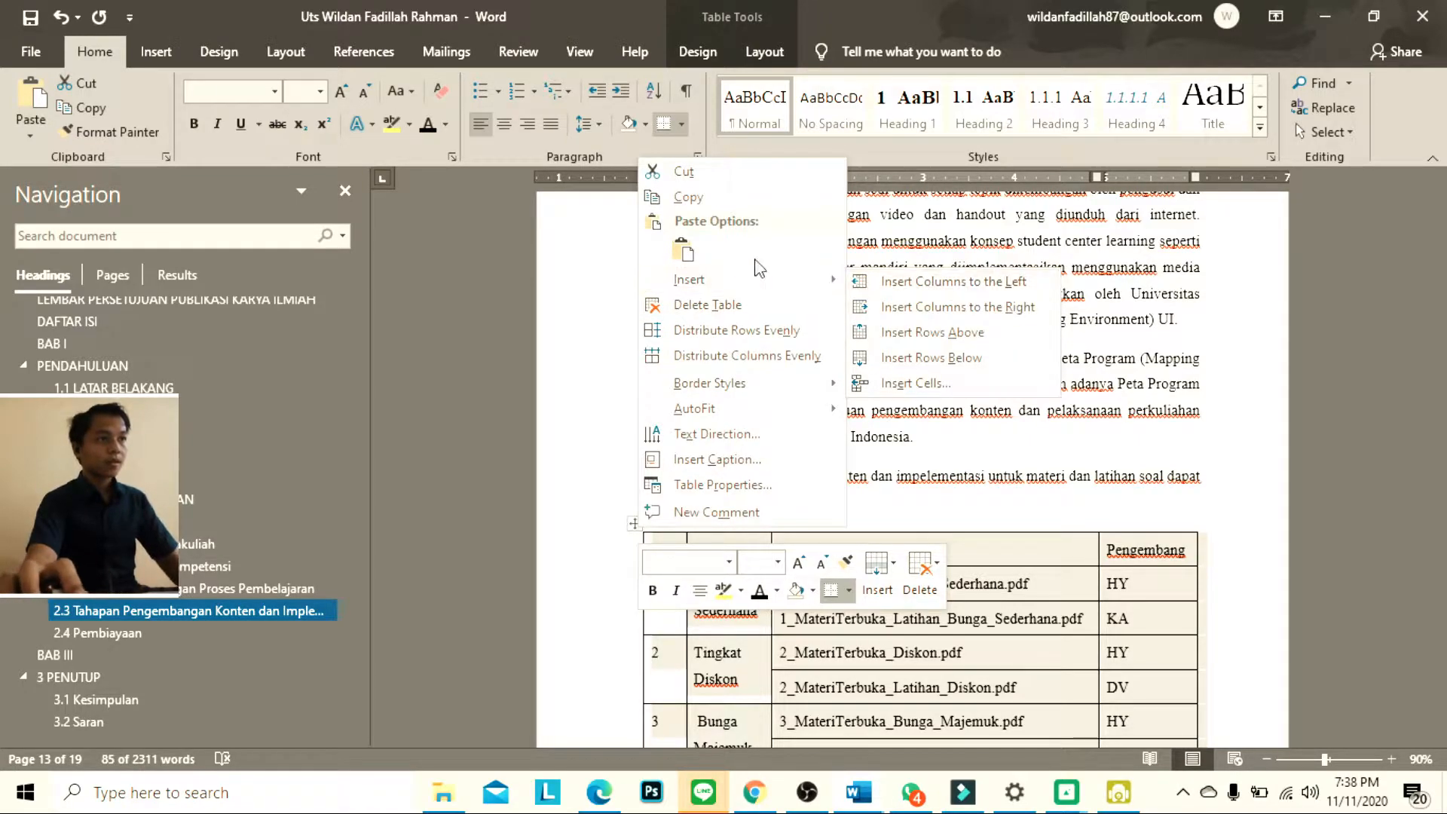
{"action": "left_click", "coordinate": [725, 460]}
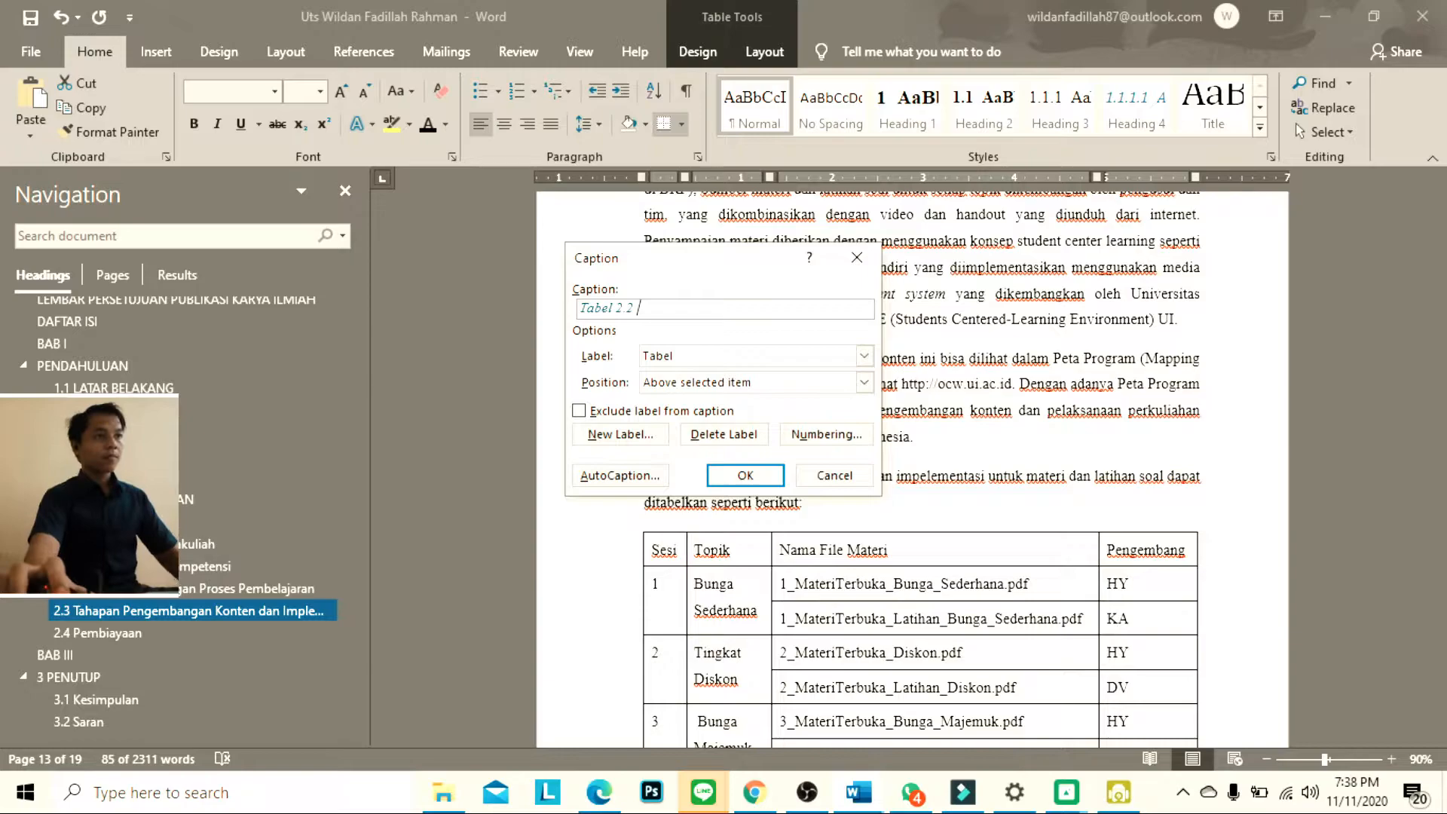
{"action": "type", "text": "Materi"}
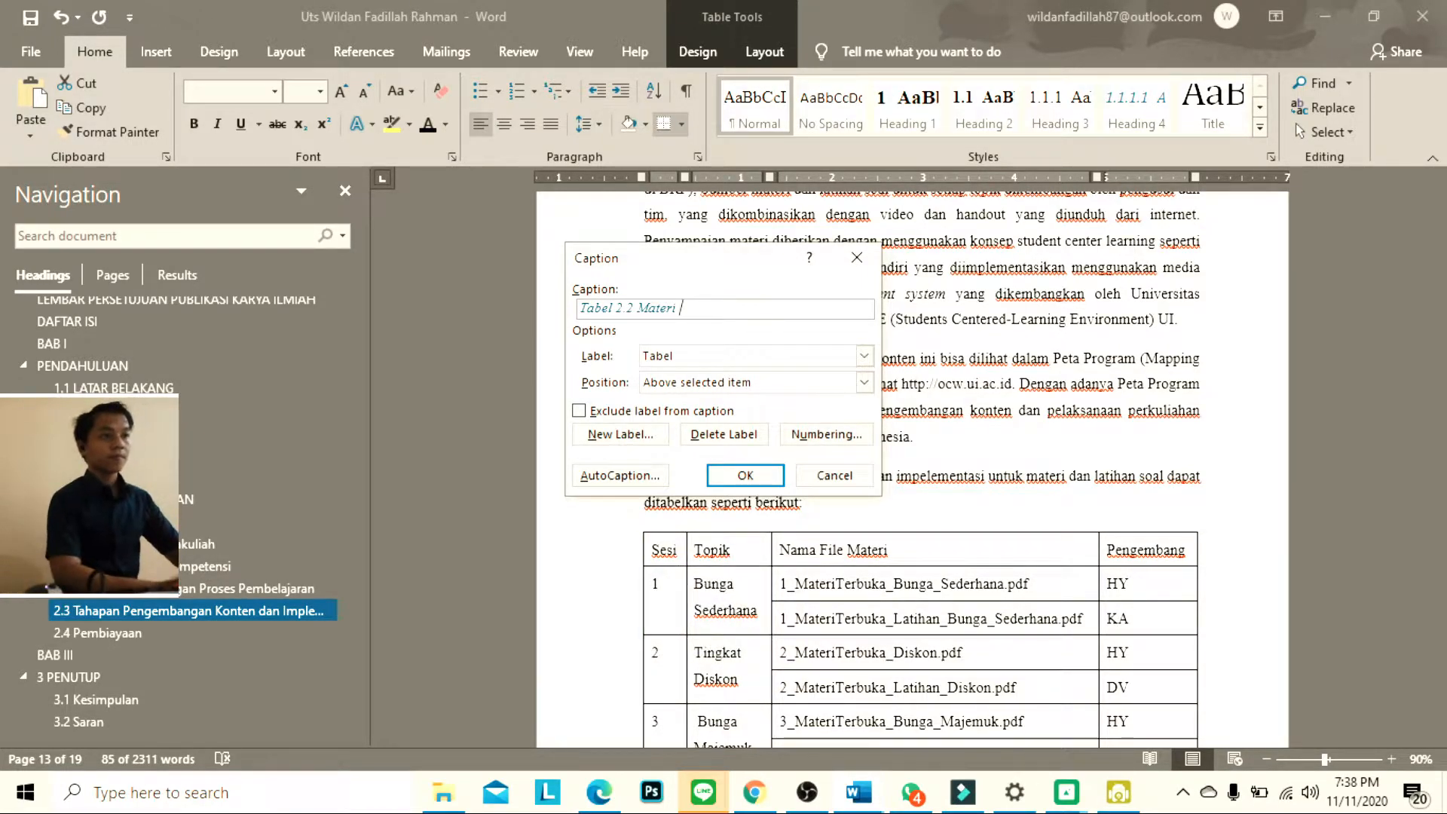
{"action": "key", "text": "Return"}
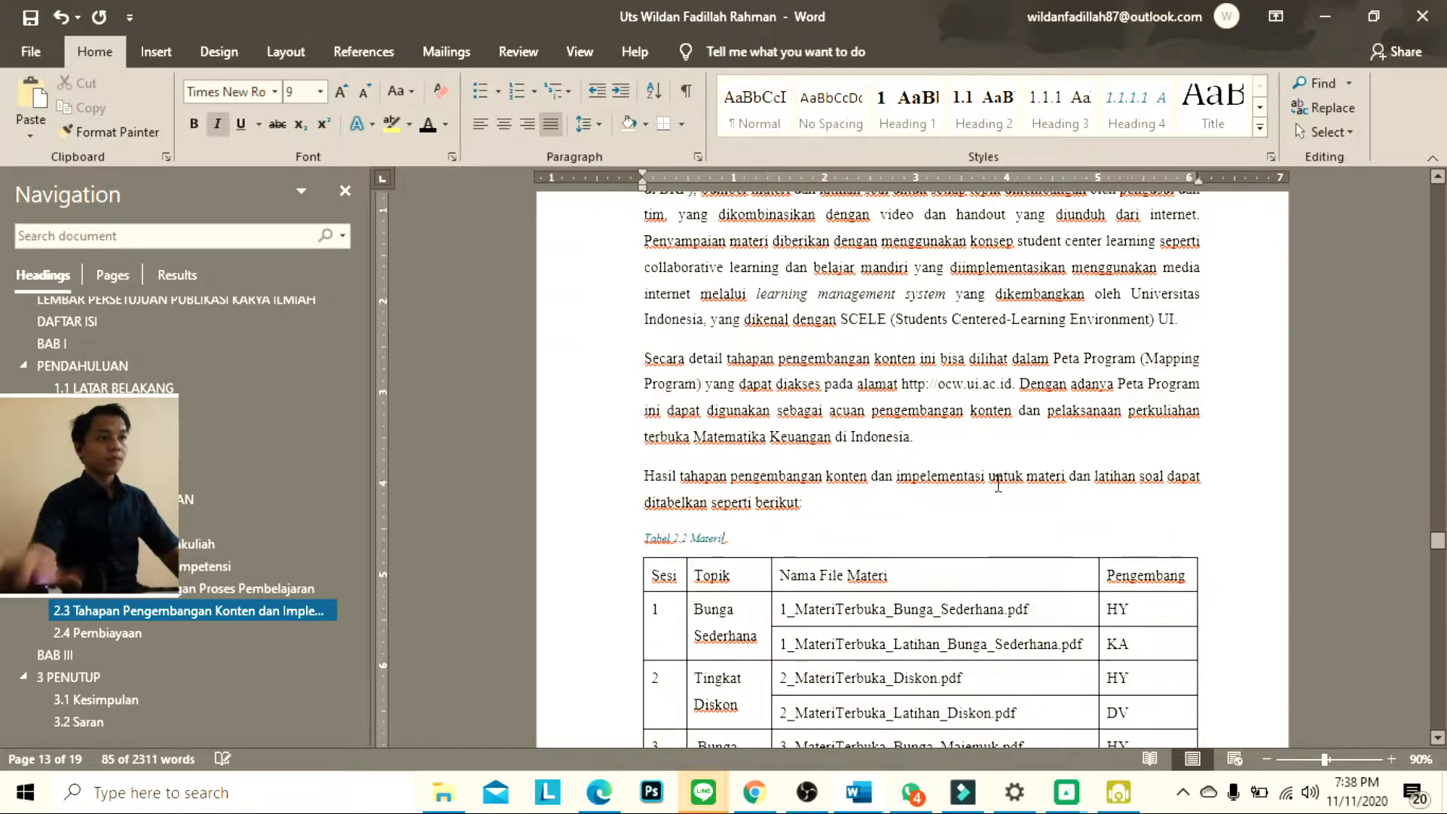
Colour the Tabel 2.2 Materi caption black and centre it above its table
{"action": "left_click", "coordinate": [626, 536]}
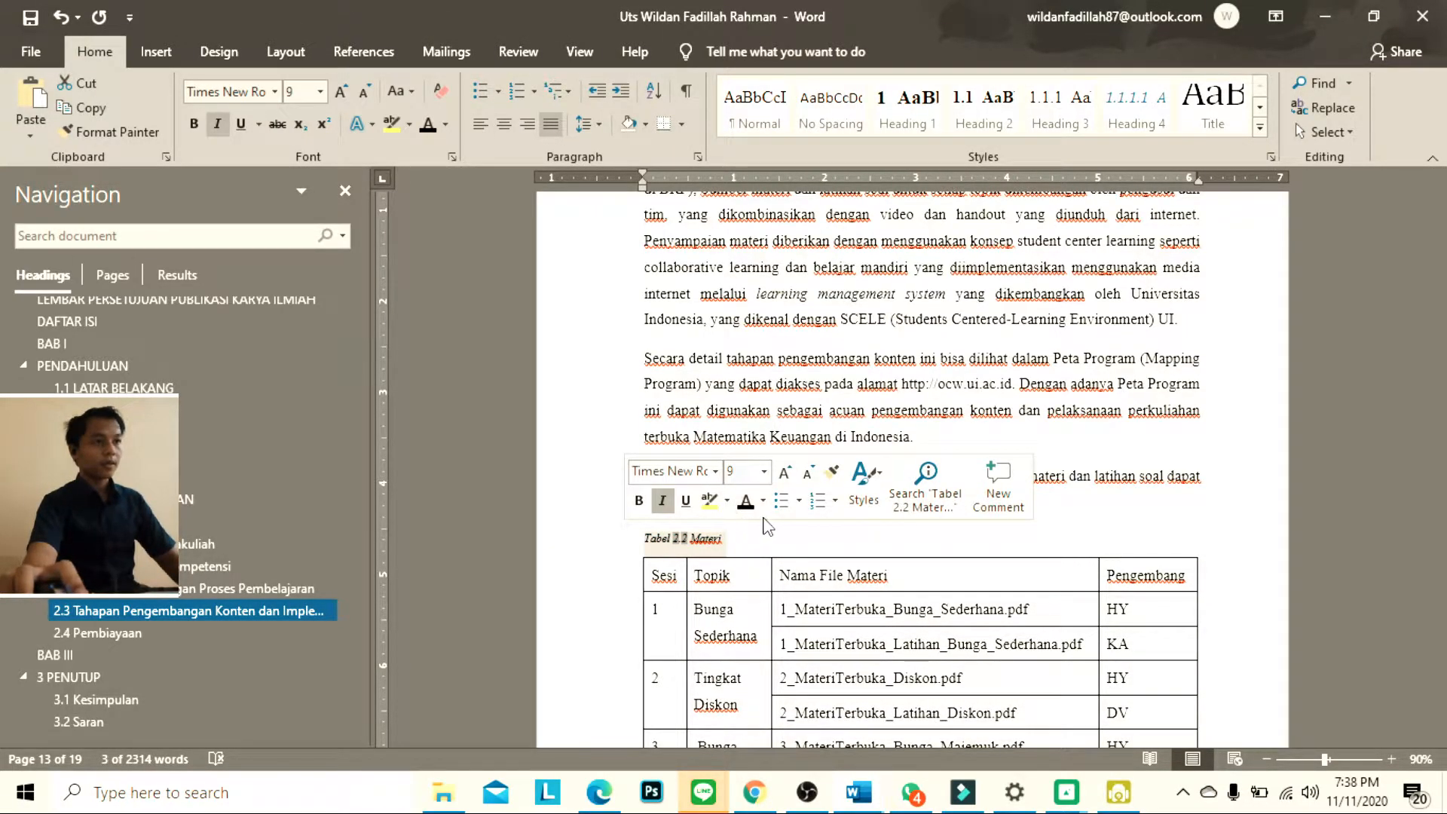
{"action": "key", "text": "ctrl+e"}
{"action": "key", "text": "Up"}
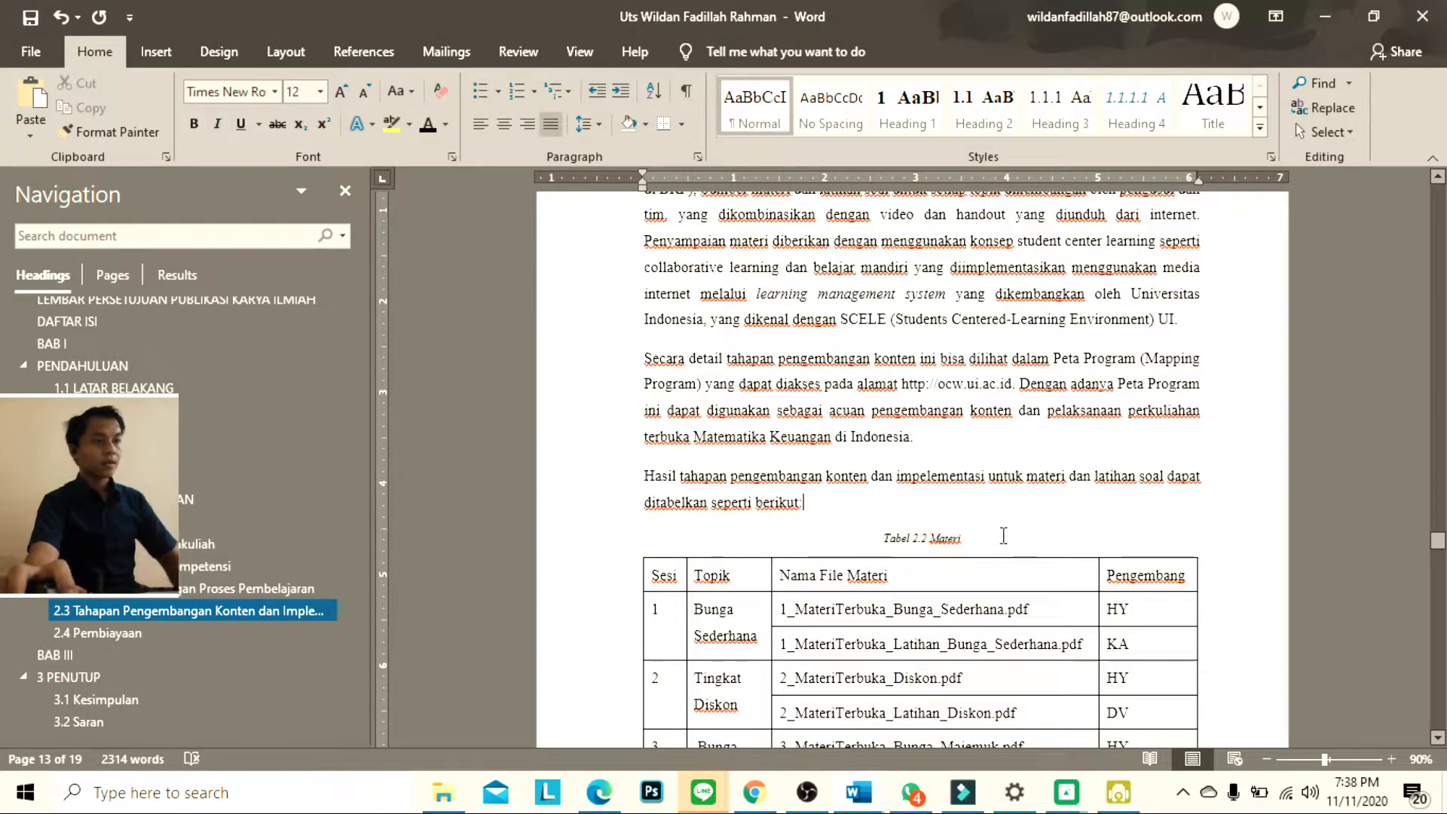
Set the Tabel 2.2 Materi and Tabel 2.3 Realisasi Anggaran dan Belanja captions to justified alignment
{"action": "scroll", "coordinate": [1004, 536], "scroll_direction": "down", "scroll_amount": 15}
{"action": "scroll", "coordinate": [988, 522], "scroll_direction": "down", "scroll_amount": 3}
{"action": "scroll", "coordinate": [986, 517], "scroll_direction": "up", "scroll_amount": 18}
{"action": "scroll", "coordinate": [985, 499], "scroll_direction": "up", "scroll_amount": 3}
{"action": "left_click", "coordinate": [894, 534]}
{"action": "key", "text": "ctrl+j"}
{"action": "scroll", "coordinate": [928, 561], "scroll_direction": "down", "scroll_amount": 3}
{"action": "scroll", "coordinate": [928, 560], "scroll_direction": "down", "scroll_amount": 15}
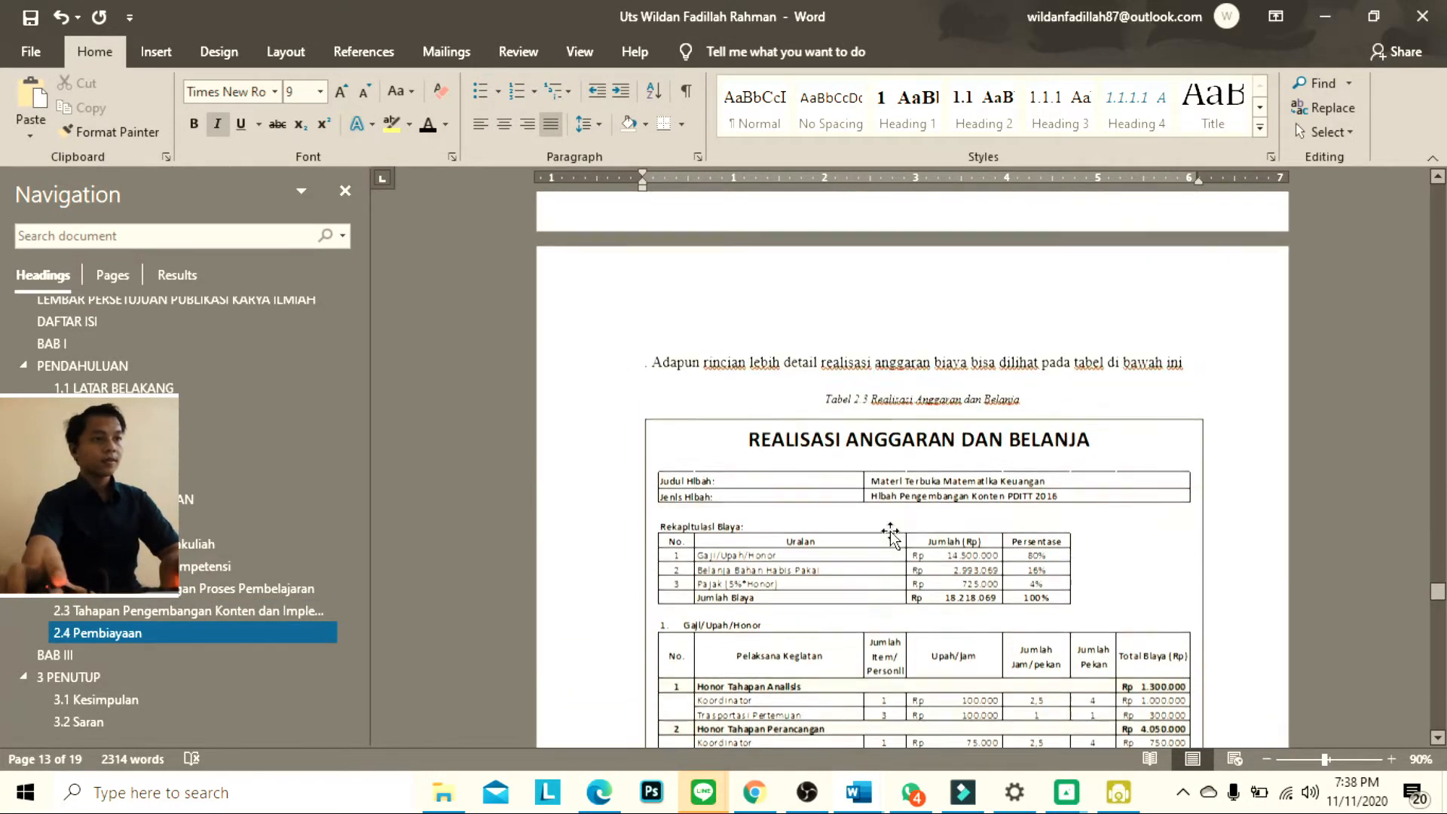
{"action": "left_click", "coordinate": [830, 410]}
{"action": "key", "text": "ctrl+j"}
Try updating the number field in the Tabel 2.1 Sesi Pembelajaran caption and open its field settings
{"action": "scroll", "coordinate": [942, 496], "scroll_direction": "up", "scroll_amount": 5}
{"action": "scroll", "coordinate": [942, 496], "scroll_direction": "up", "scroll_amount": 15}
{"action": "scroll", "coordinate": [910, 443], "scroll_direction": "up", "scroll_amount": 10}
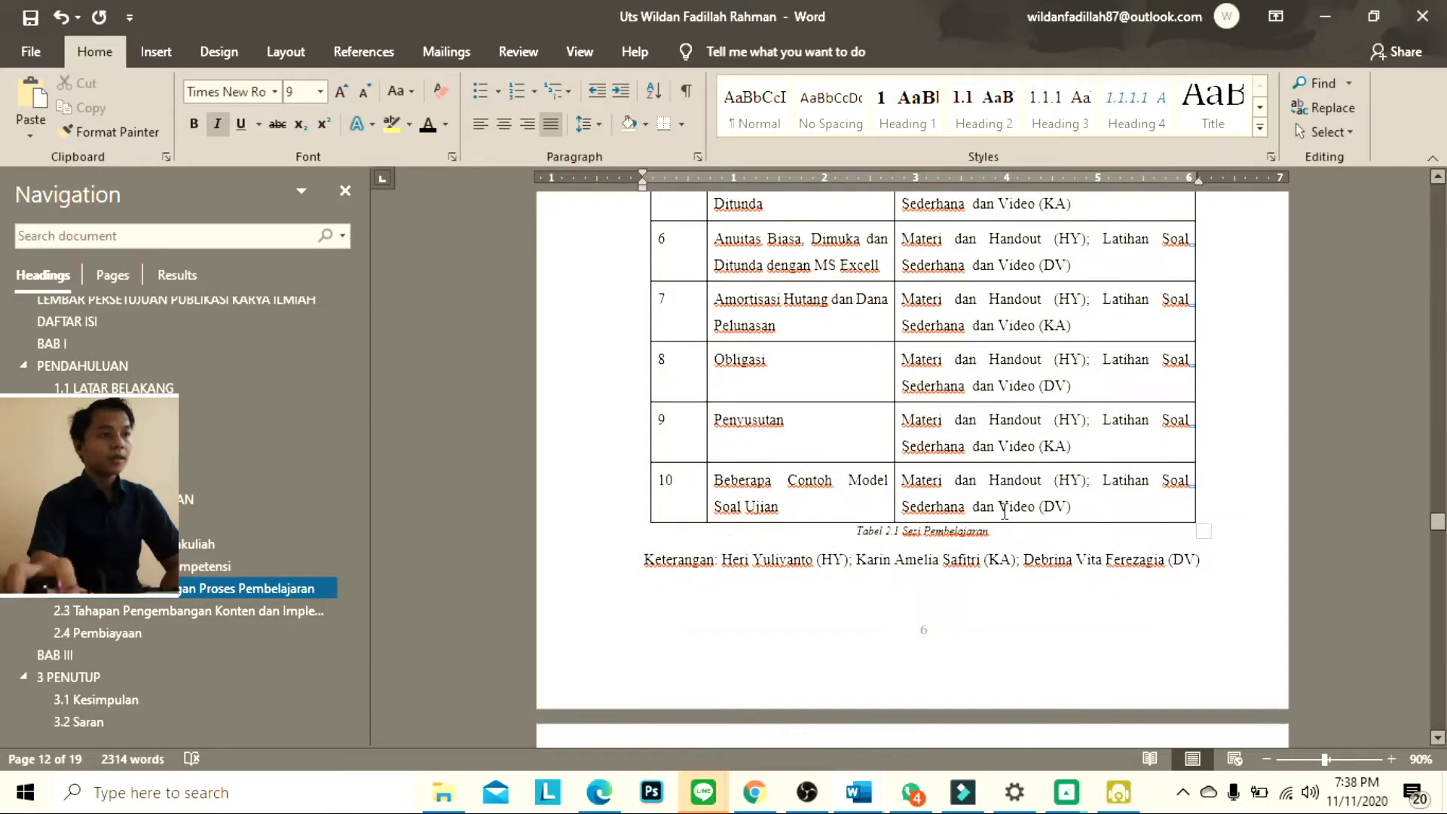
{"action": "triple_click", "coordinate": [913, 532]}
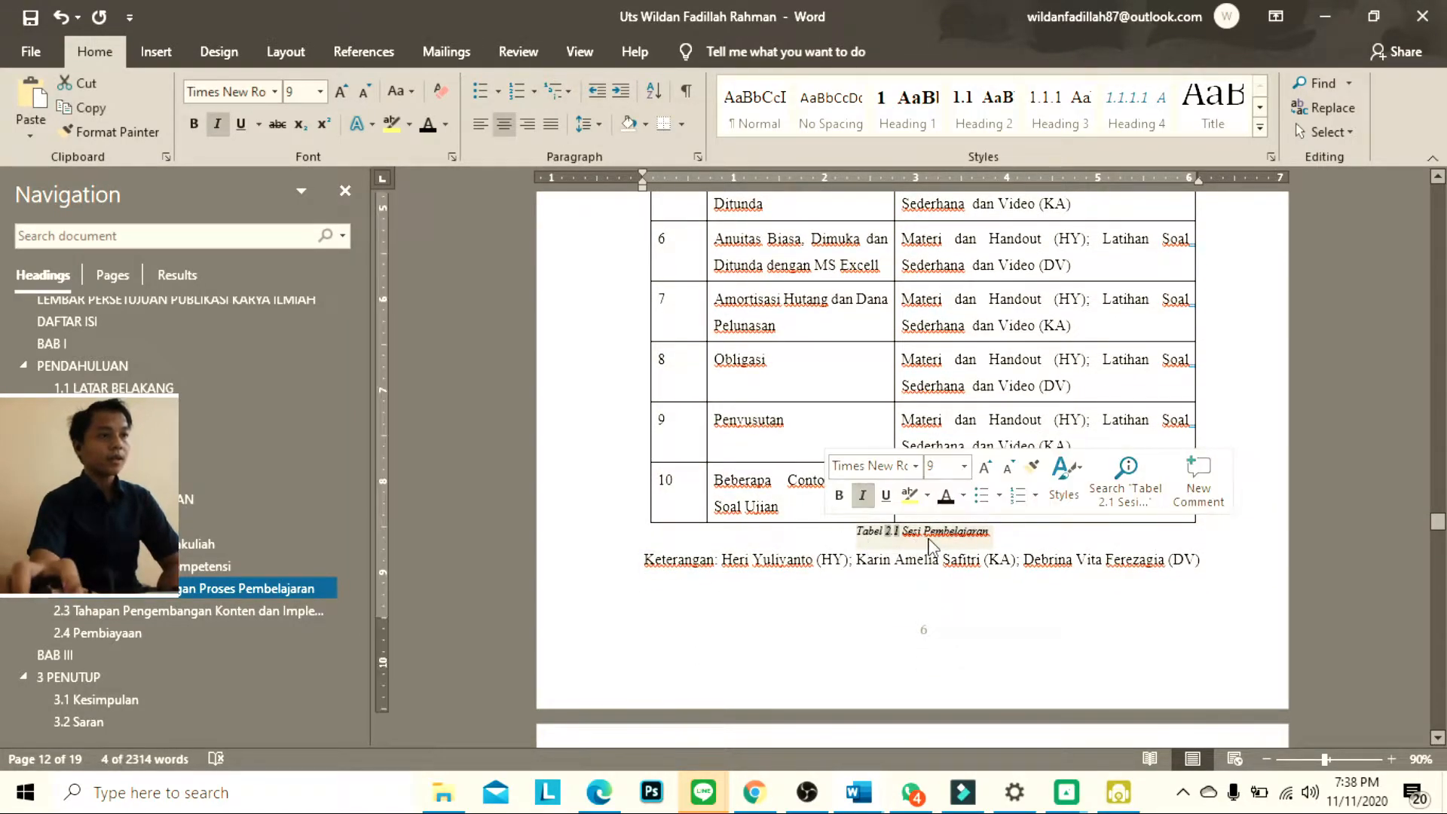
{"action": "right_click", "coordinate": [929, 532]}
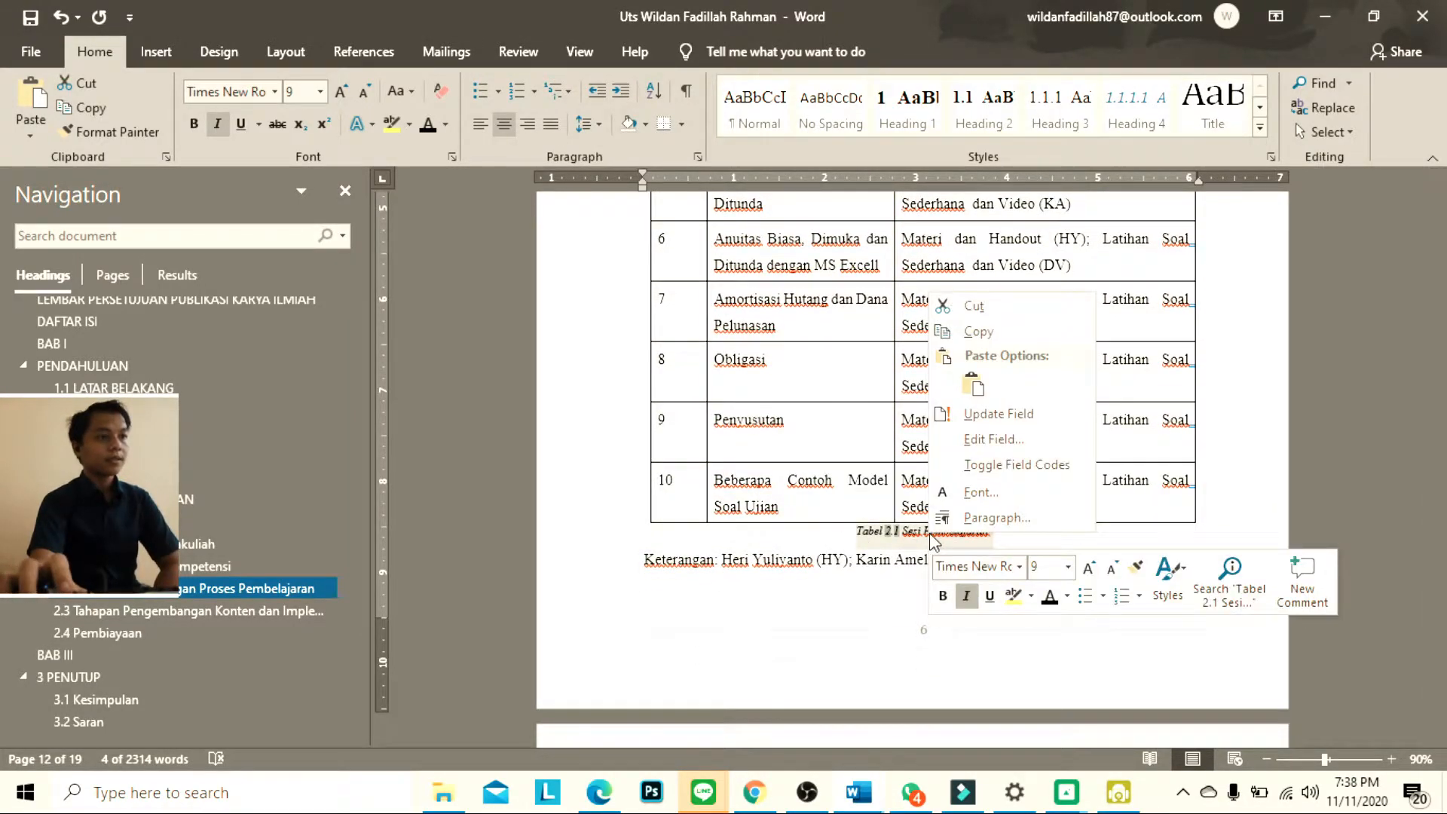
{"action": "left_click", "coordinate": [987, 417]}
{"action": "right_click", "coordinate": [972, 547]}
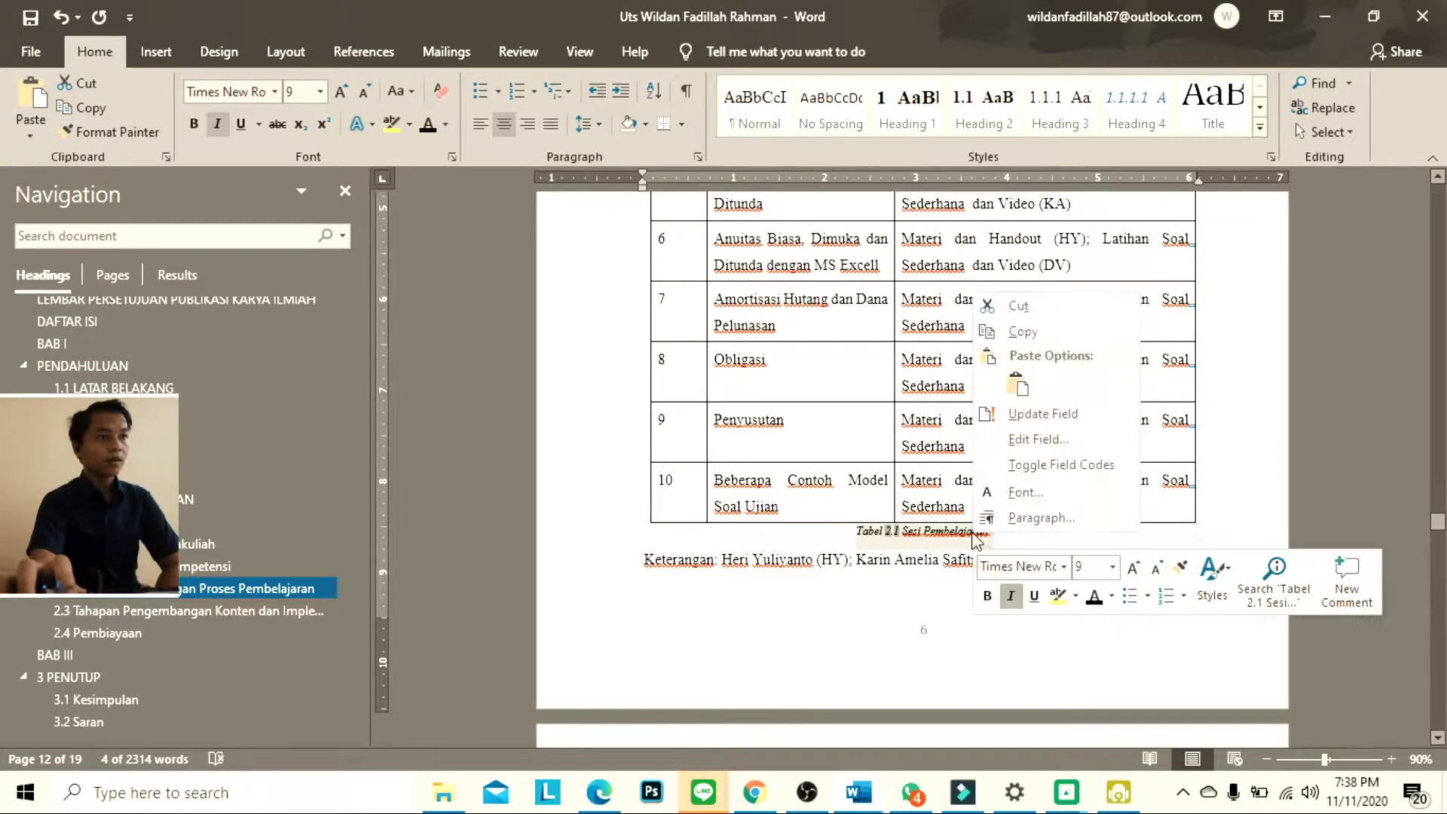
{"action": "left_click", "coordinate": [1017, 441]}
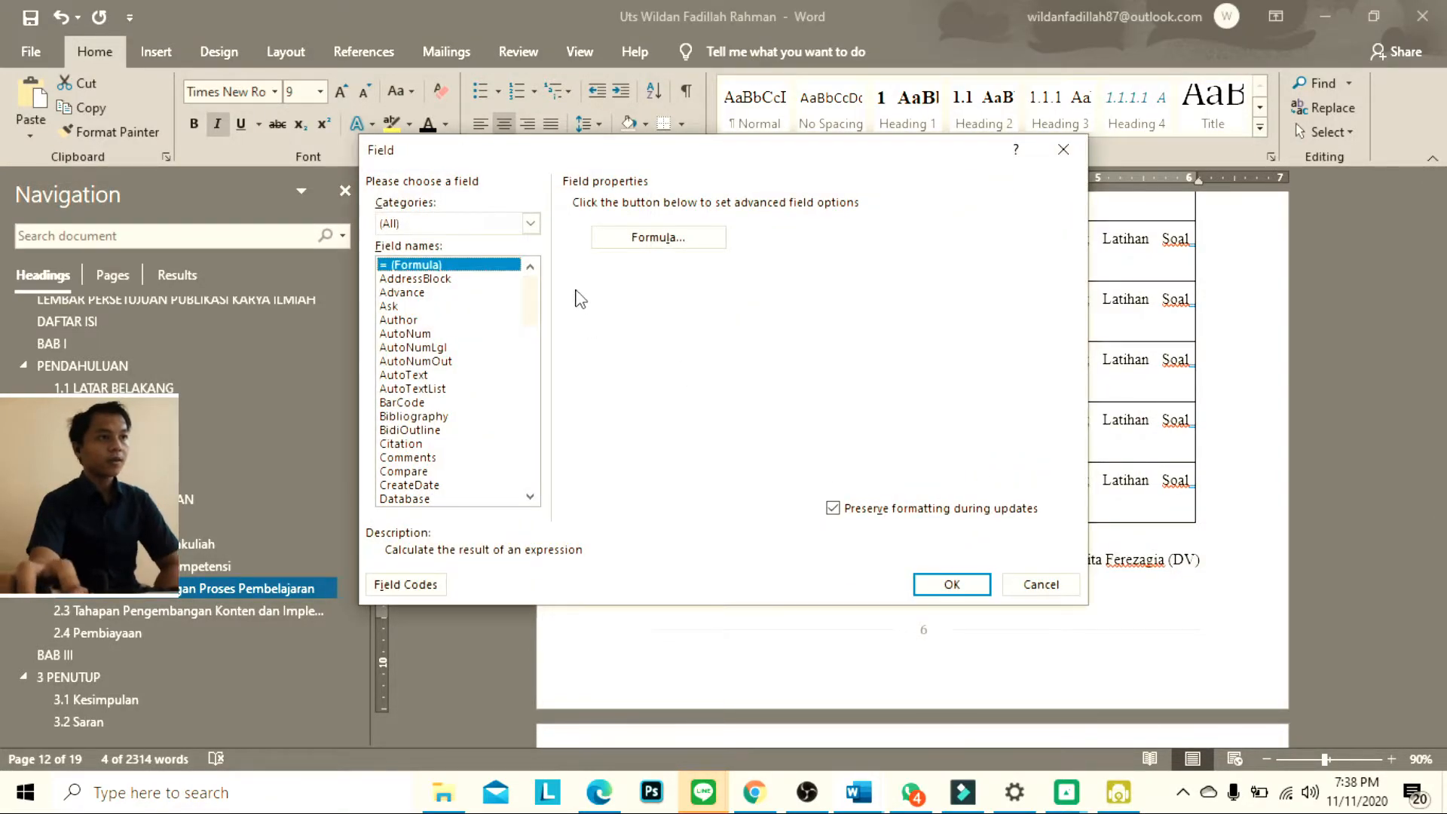
{"action": "left_click", "coordinate": [1063, 150]}
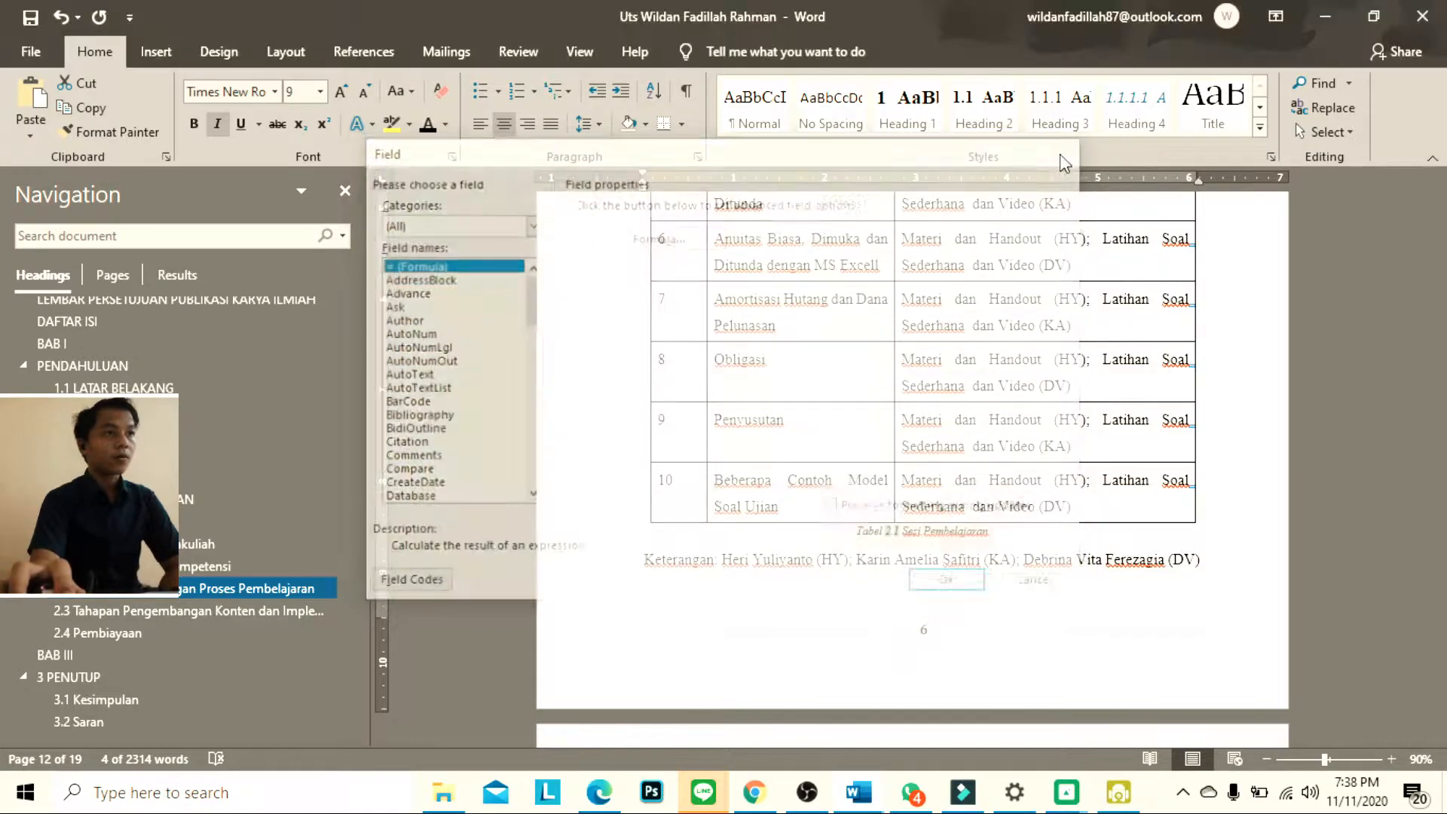
{"action": "right_click", "coordinate": [958, 528]}
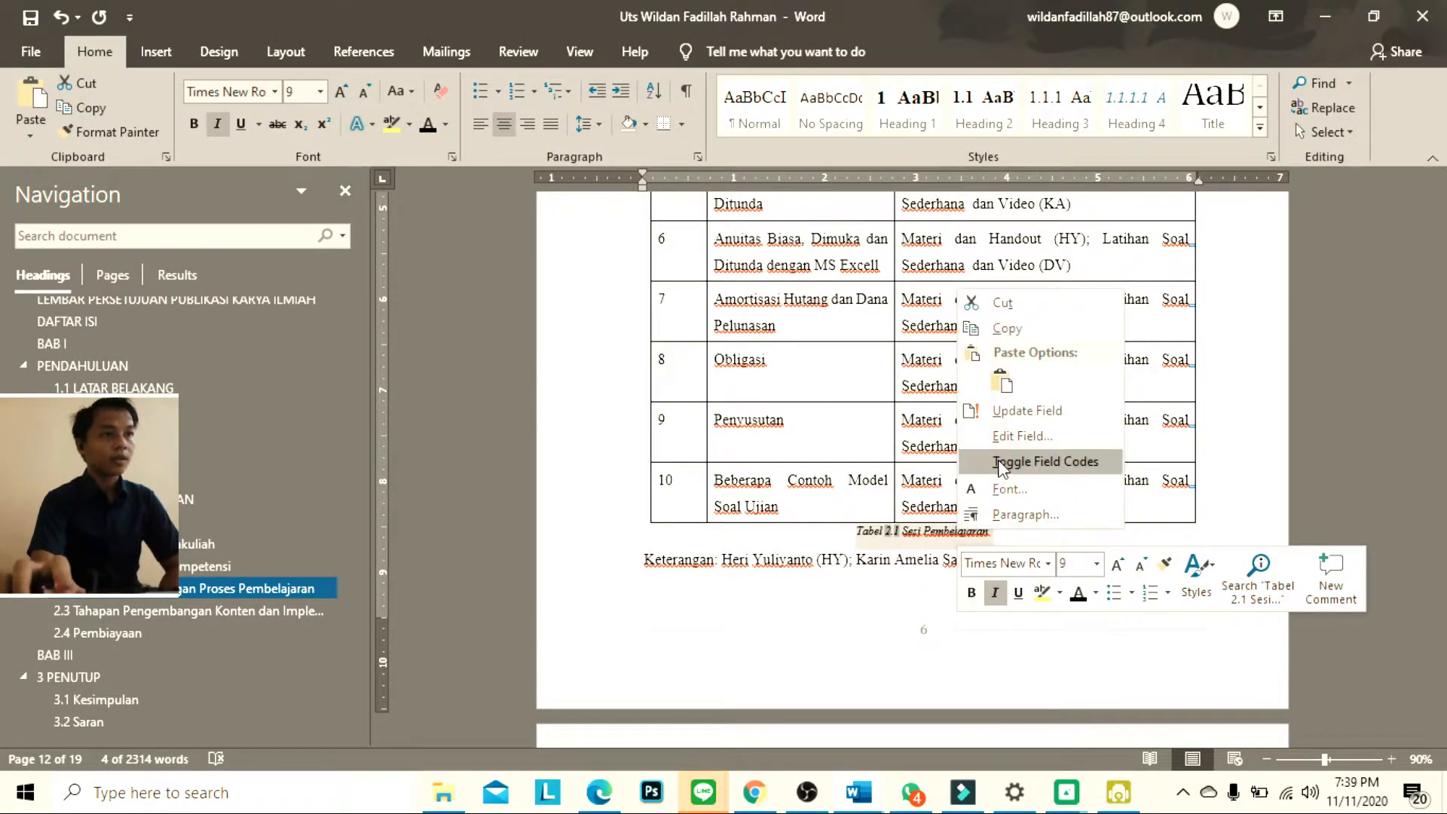
{"action": "left_click", "coordinate": [905, 549]}
Delete the Tabel 2.1 Sesi Pembelajaran caption below the ten-session learning table
{"action": "left_click", "coordinate": [852, 532]}
{"action": "triple_click", "coordinate": [853, 530]}
{"action": "key", "text": "Delete"}
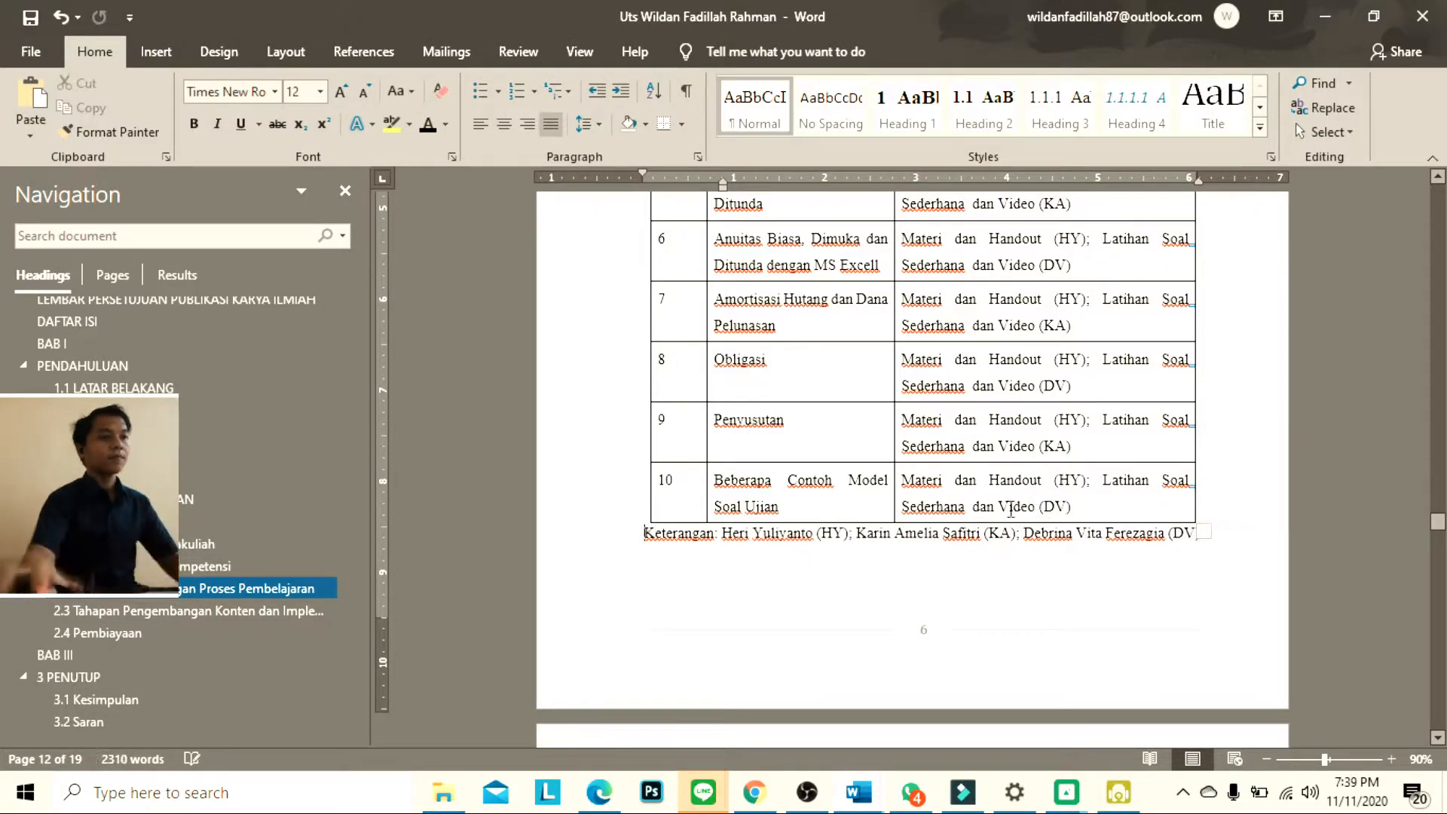
Insert the caption "Tabel 2.1 Materi Pembelajaran" above the ten-session learning table
{"action": "scroll", "coordinate": [923, 548], "scroll_direction": "up", "scroll_amount": 5}
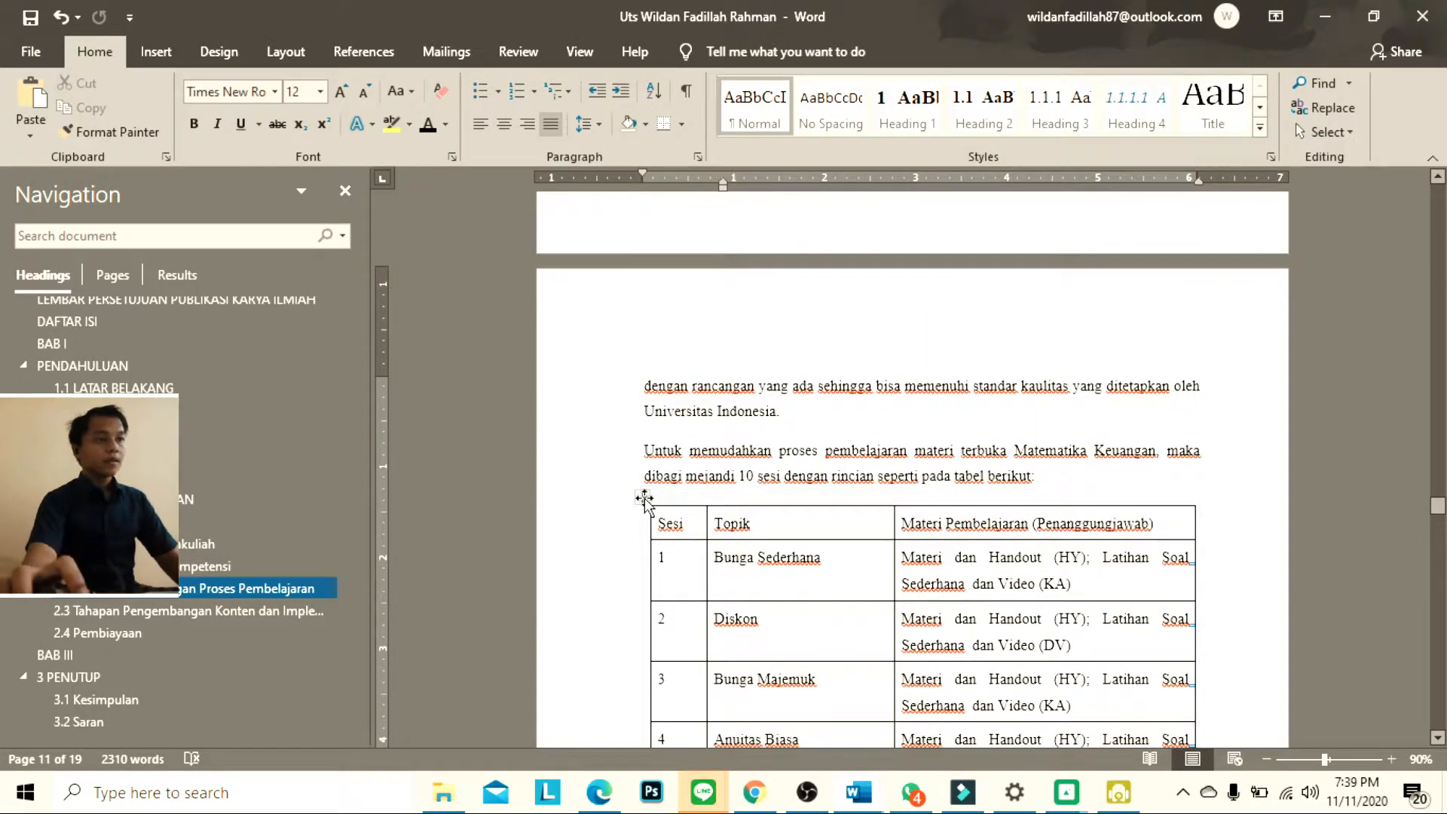
{"action": "right_click", "coordinate": [645, 497]}
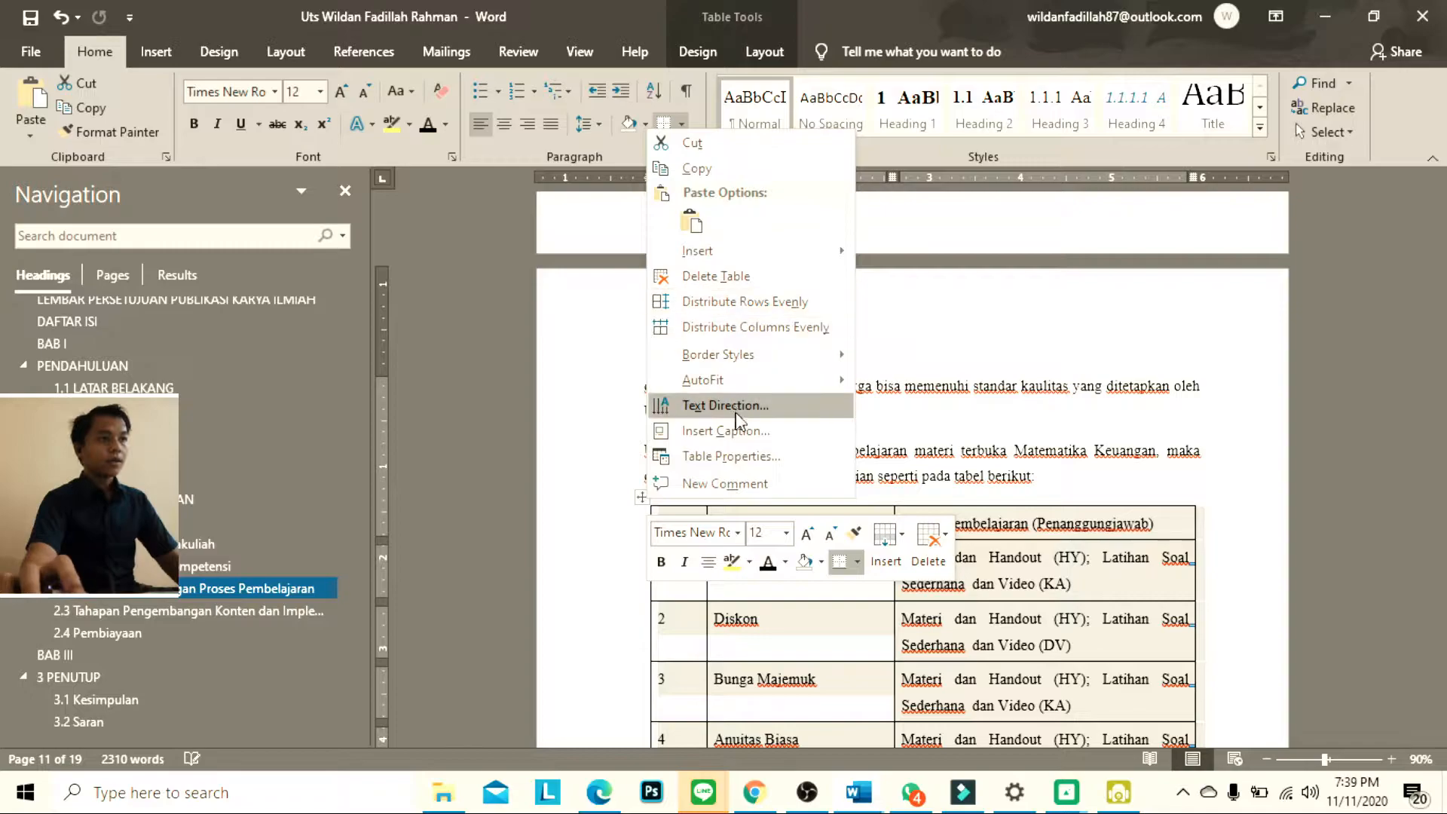
{"action": "left_click", "coordinate": [728, 430]}
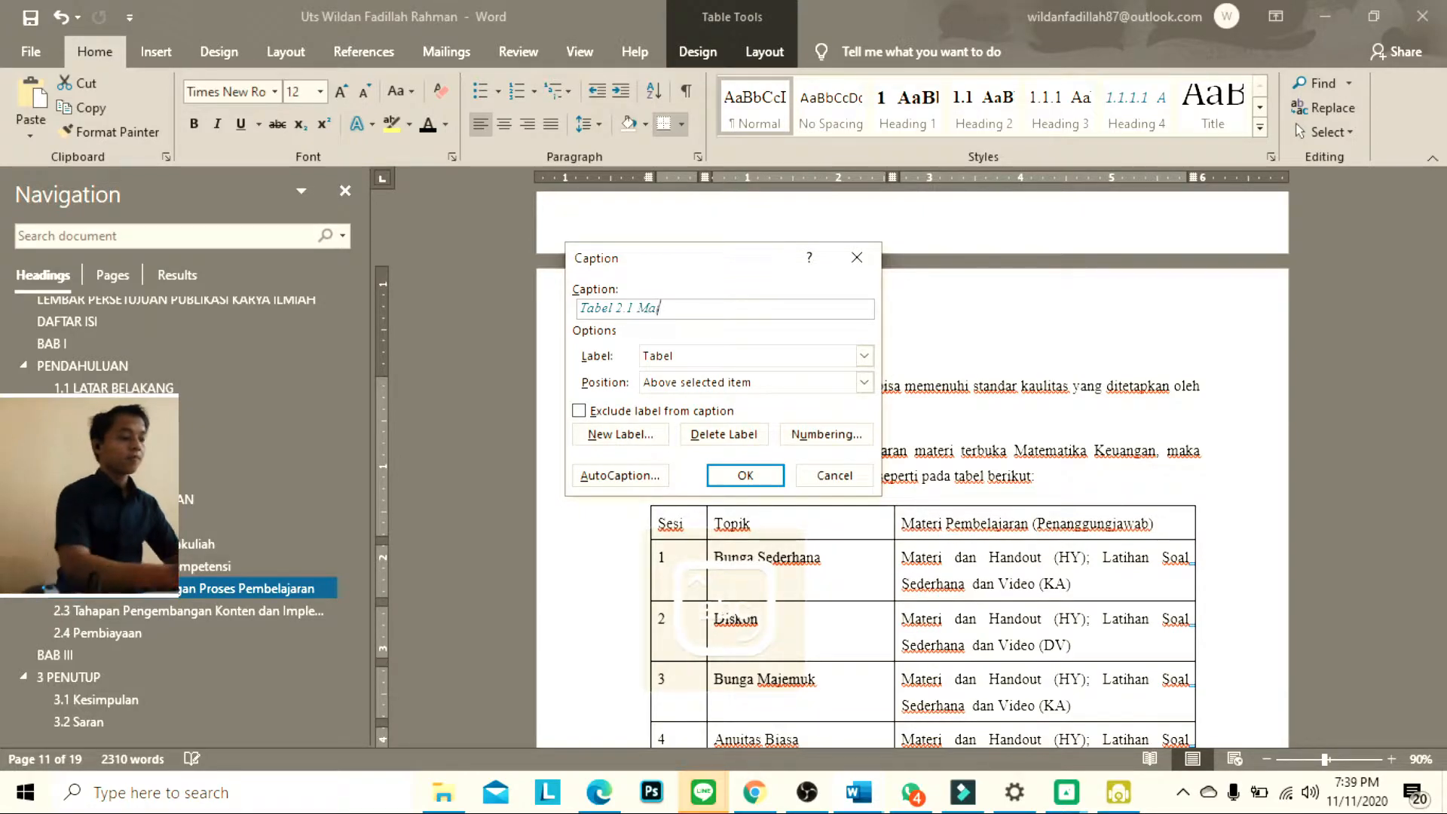
{"action": "type", "text": "Materi Pembelajaran"}
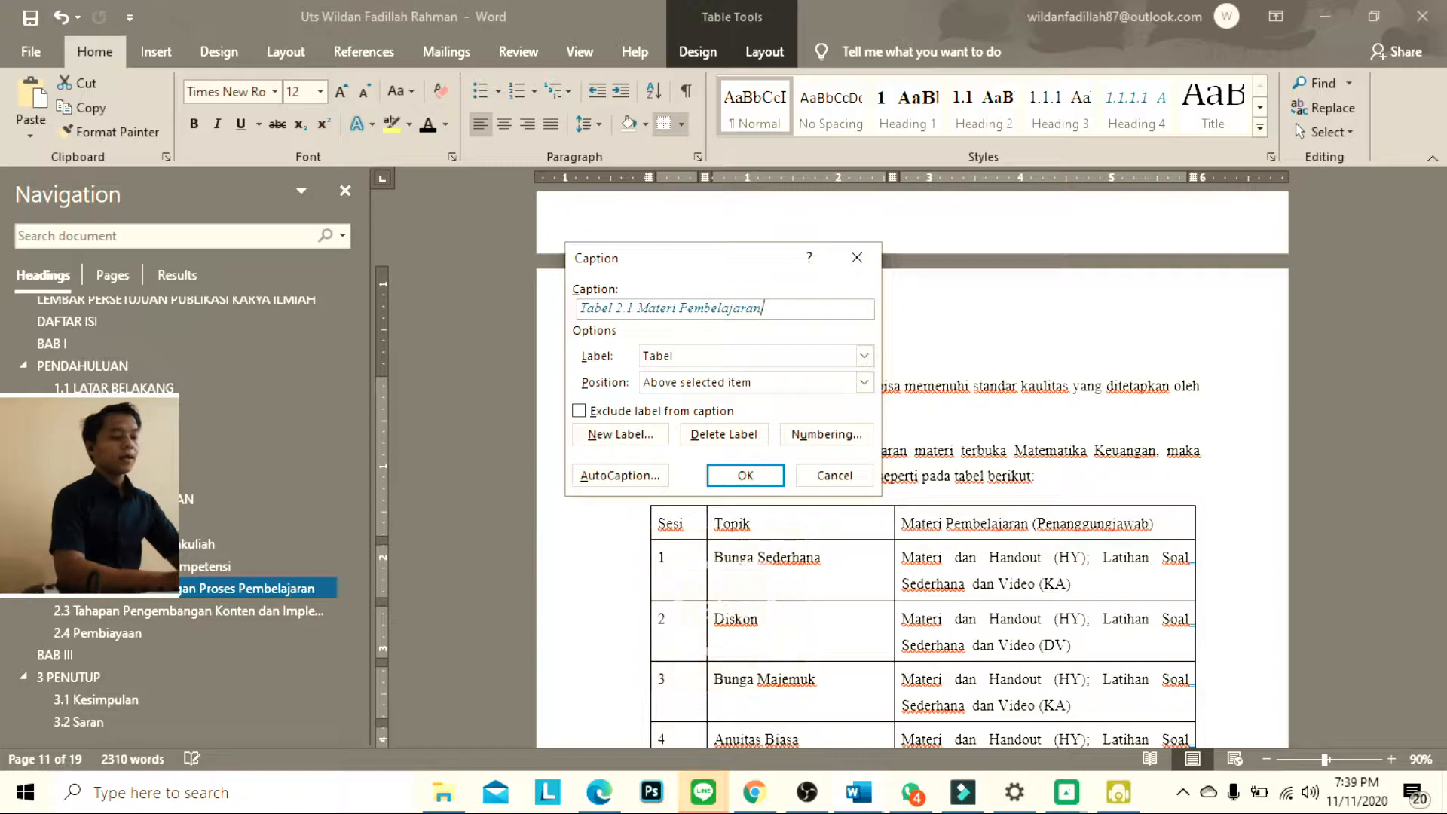
{"action": "key", "text": "Return"}
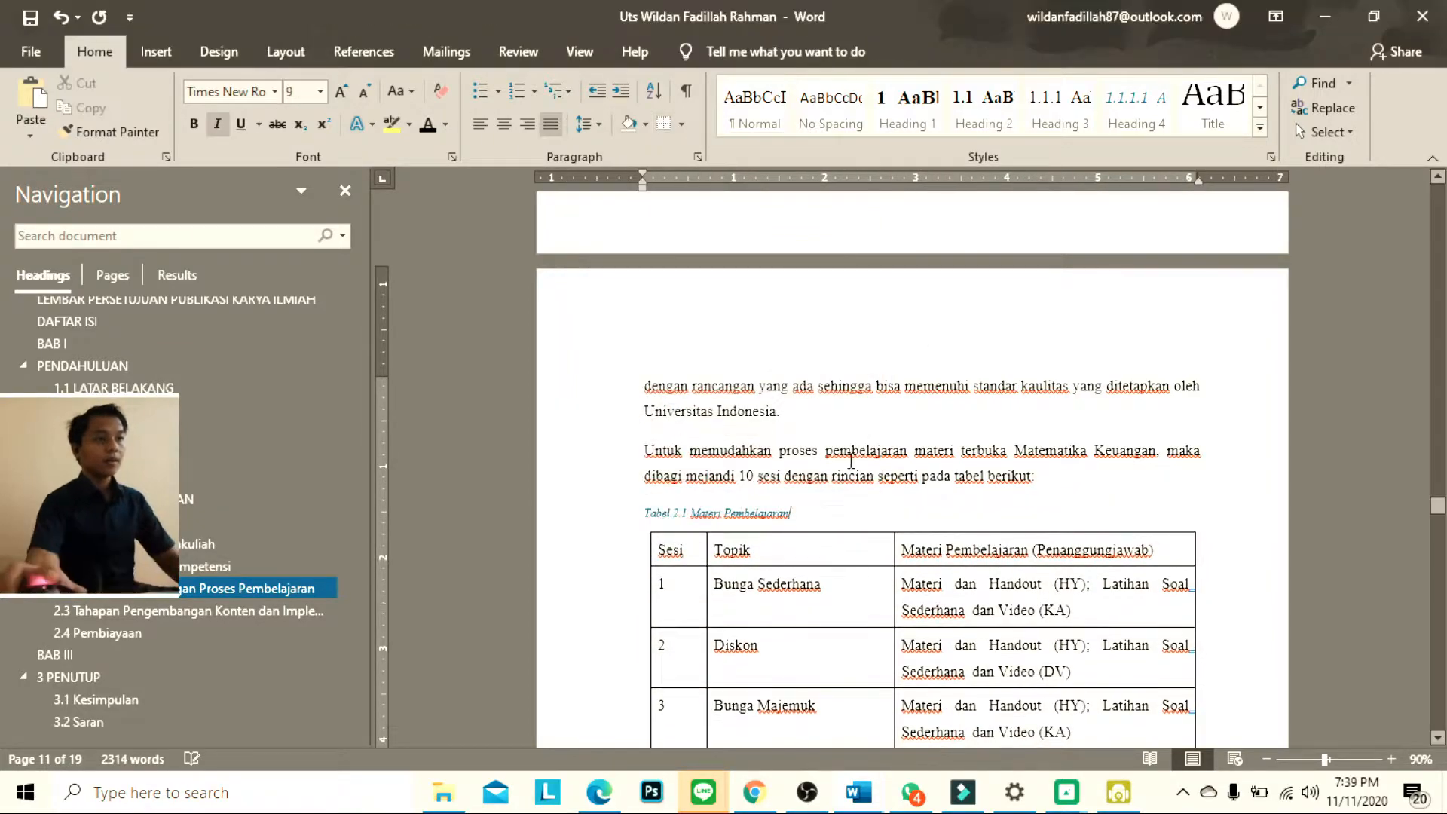
Colour the Tabel 2.1 Materi Pembelajaran caption text black
{"action": "left_click_drag", "start_coordinate": [812, 513], "coordinate": [640, 513]}
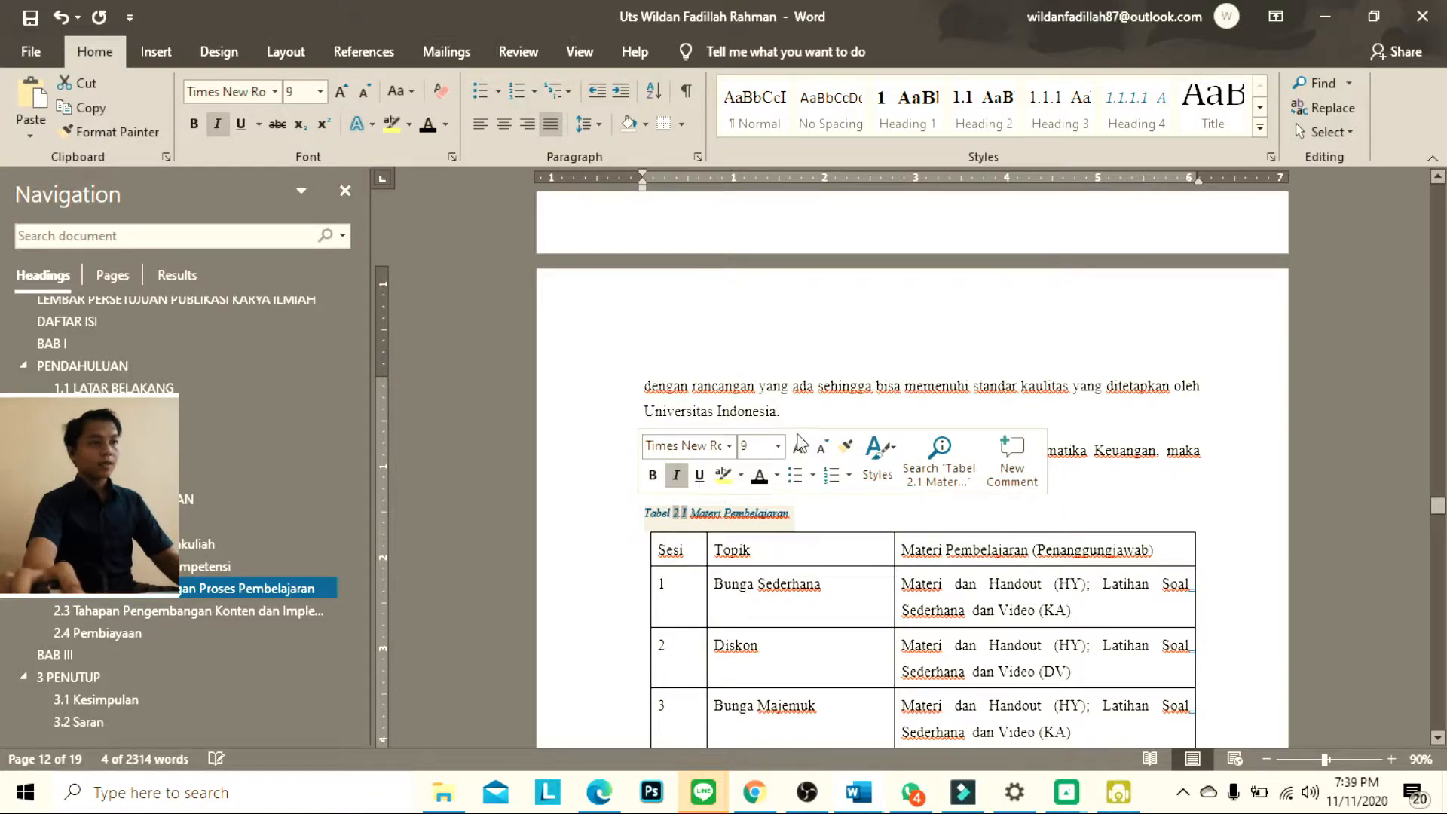
{"action": "left_click", "coordinate": [759, 486]}
{"action": "left_click", "coordinate": [1090, 520]}
{"action": "scroll", "coordinate": [1098, 571], "scroll_direction": "up", "scroll_amount": 2}
{"action": "scroll", "coordinate": [1055, 554], "scroll_direction": "down", "scroll_amount": 3}
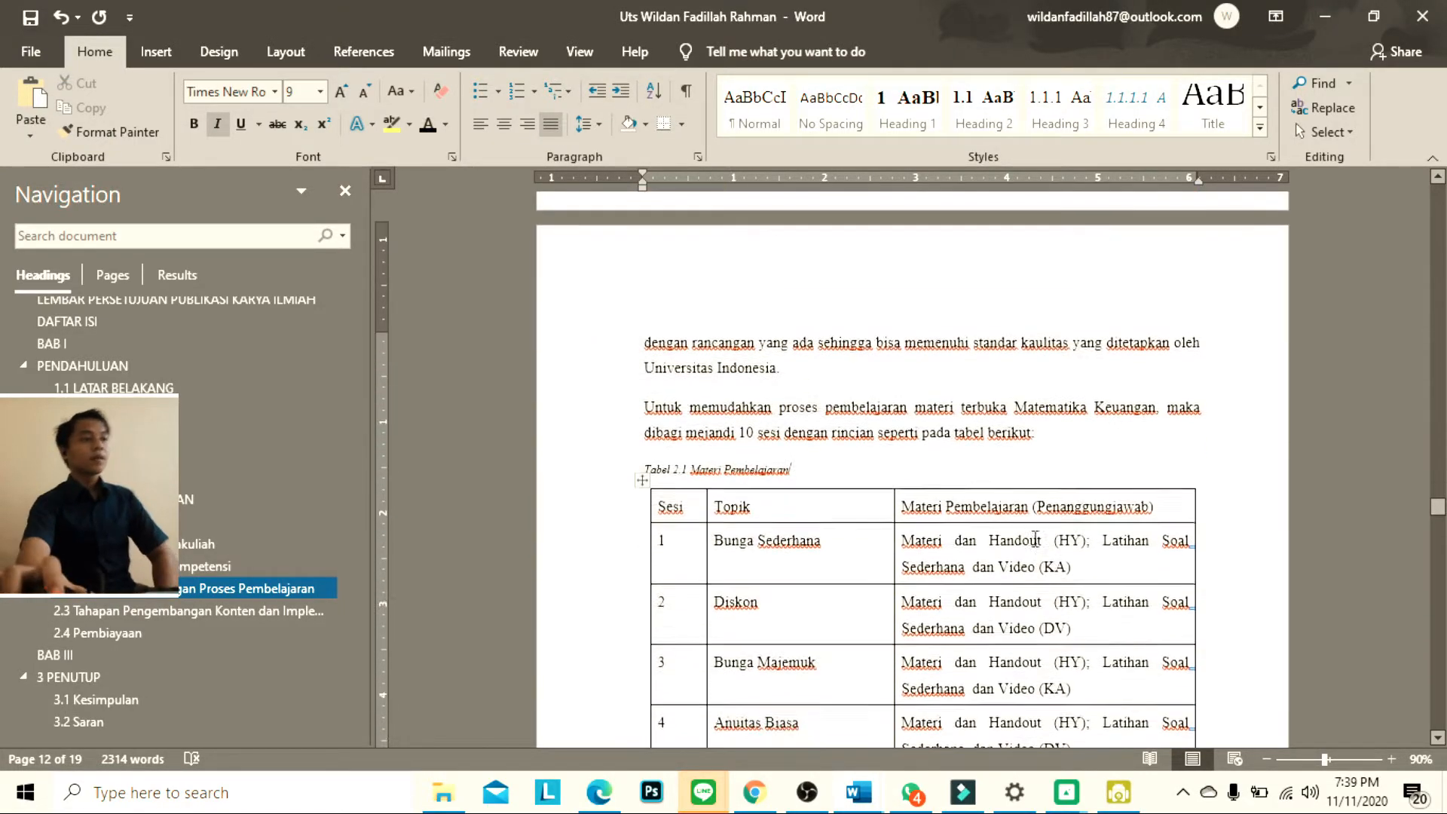
Delete the Gambar 2.1 Gambar Alur Kompetensi caption and the blank line below the competency flow diagram
{"action": "scroll", "coordinate": [1045, 547], "scroll_direction": "up", "scroll_amount": 5}
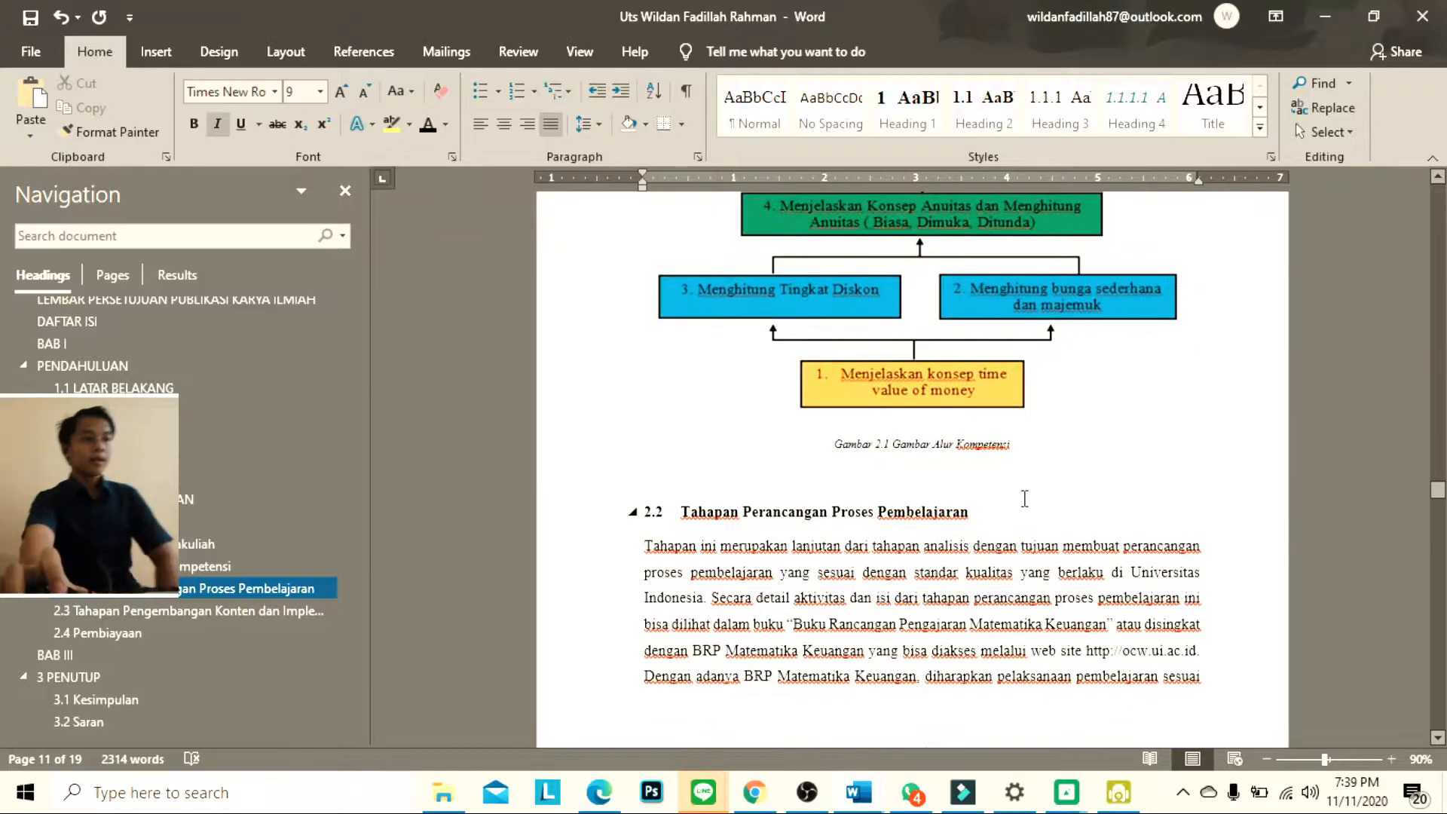
{"action": "triple_click", "coordinate": [978, 450]}
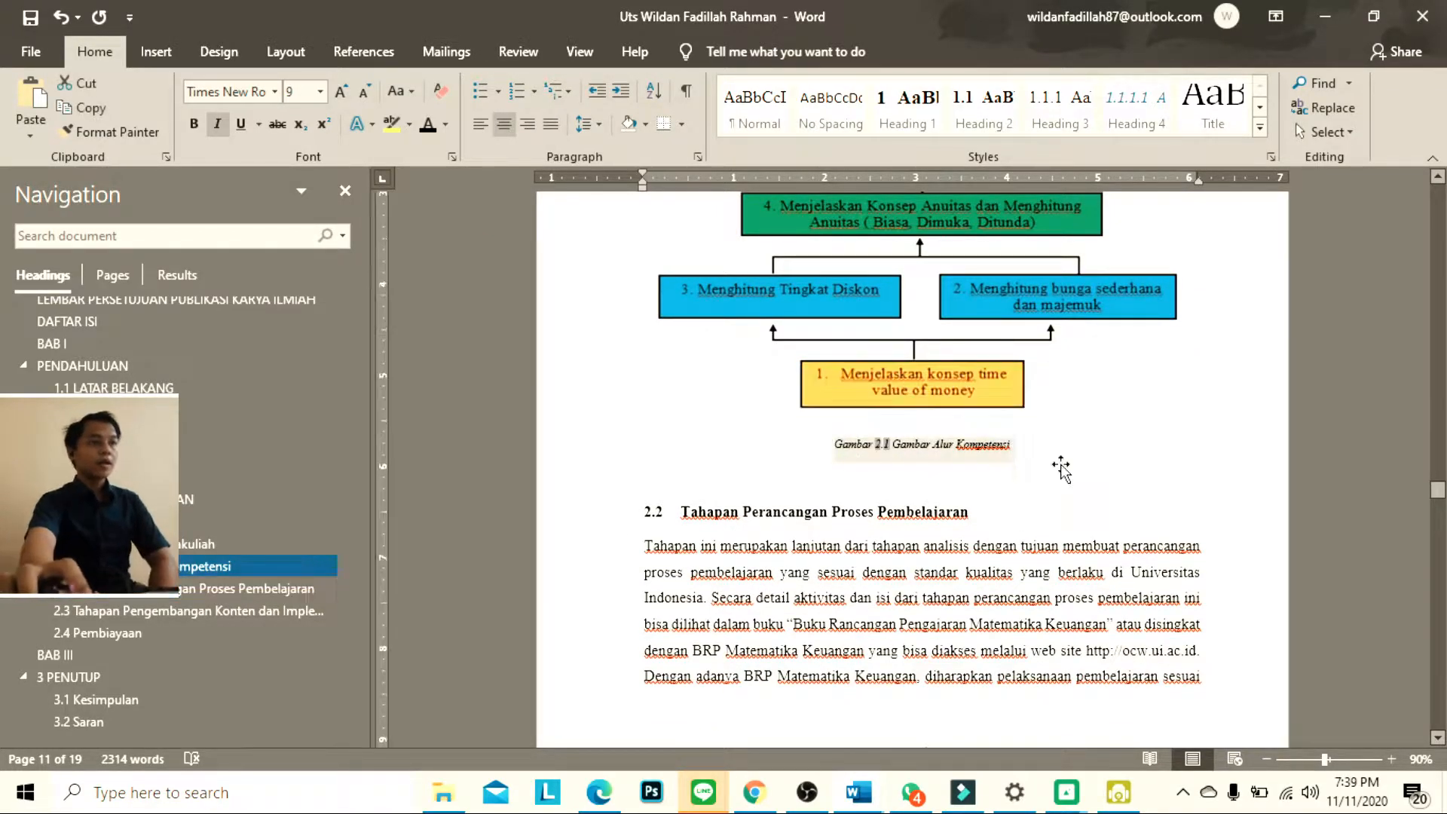
{"action": "scroll", "coordinate": [1069, 461], "scroll_direction": "up", "scroll_amount": 8}
{"action": "scroll", "coordinate": [1068, 461], "scroll_direction": "up", "scroll_amount": 10}
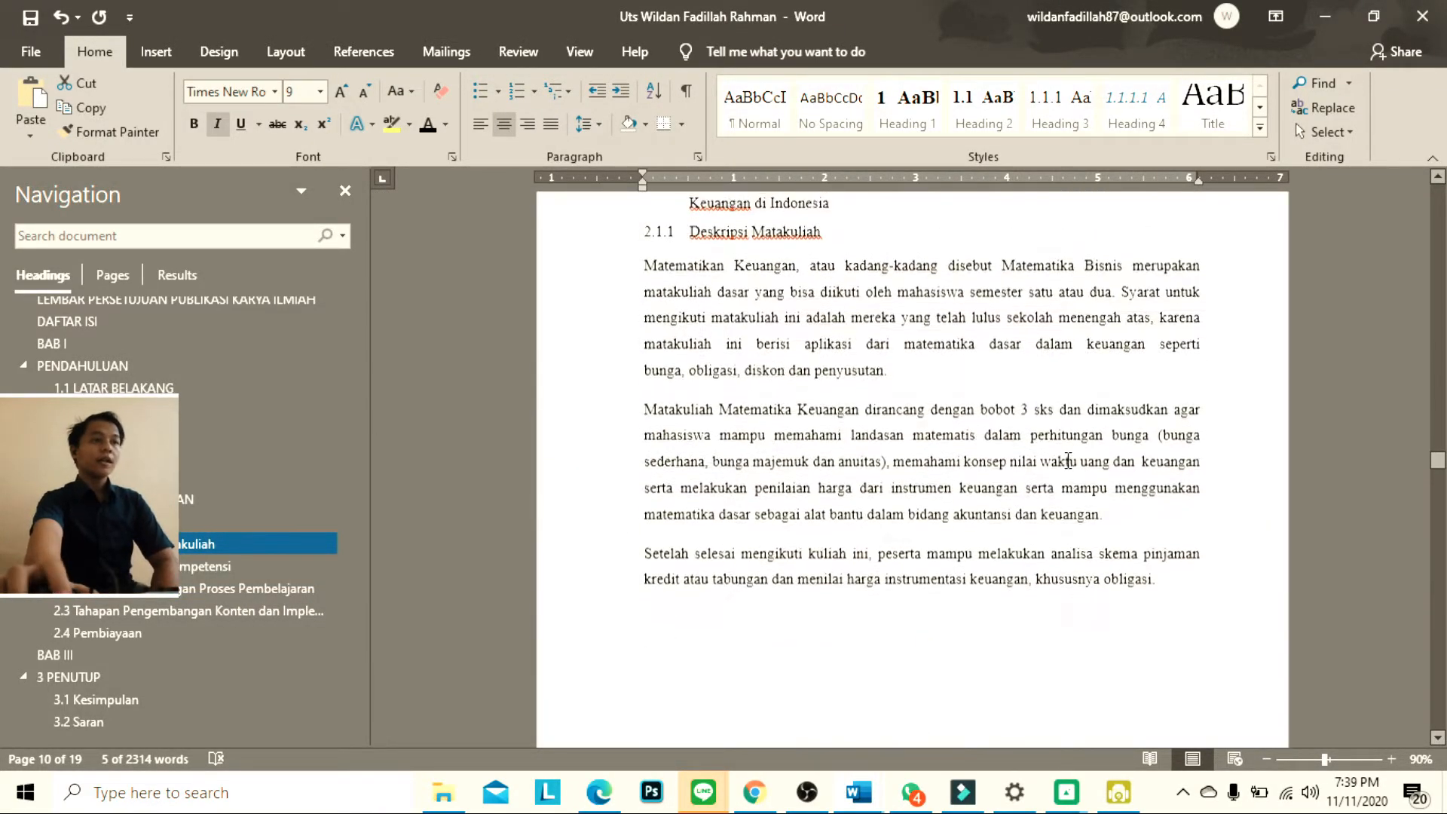
{"action": "scroll", "coordinate": [1068, 461], "scroll_direction": "up", "scroll_amount": 10}
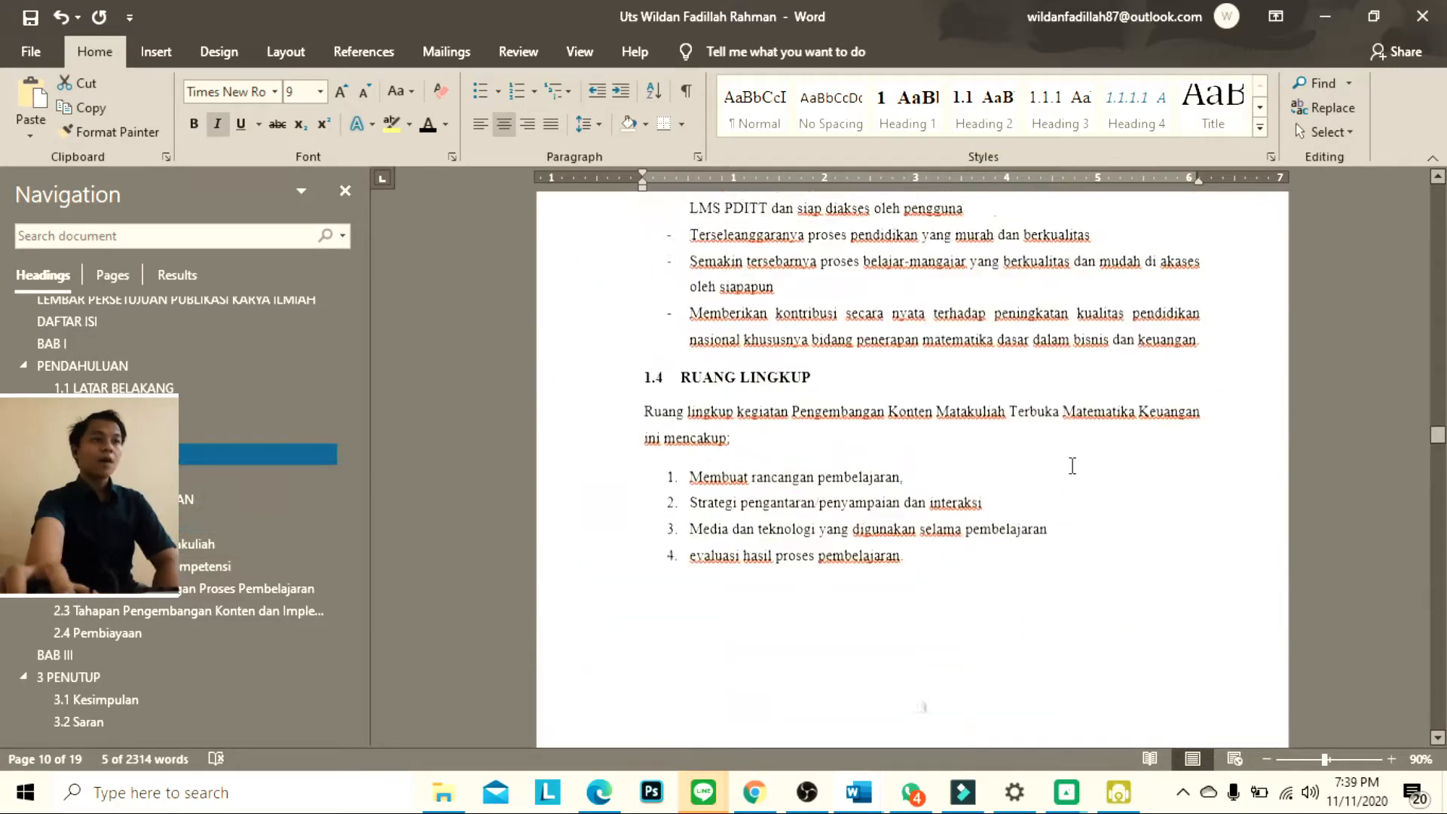
{"action": "scroll", "coordinate": [1074, 465], "scroll_direction": "up", "scroll_amount": 10}
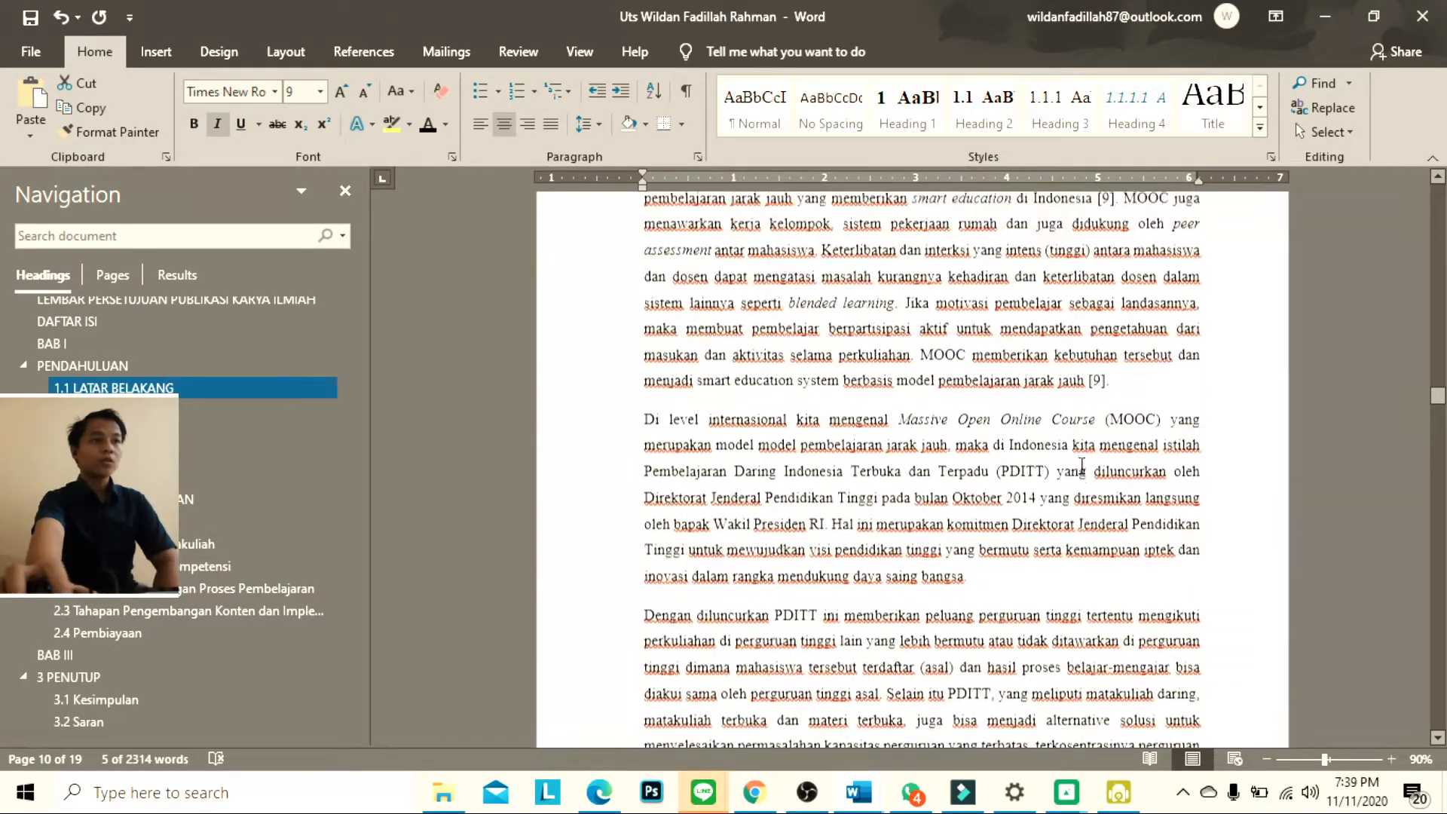
{"action": "scroll", "coordinate": [1083, 463], "scroll_direction": "up", "scroll_amount": 10}
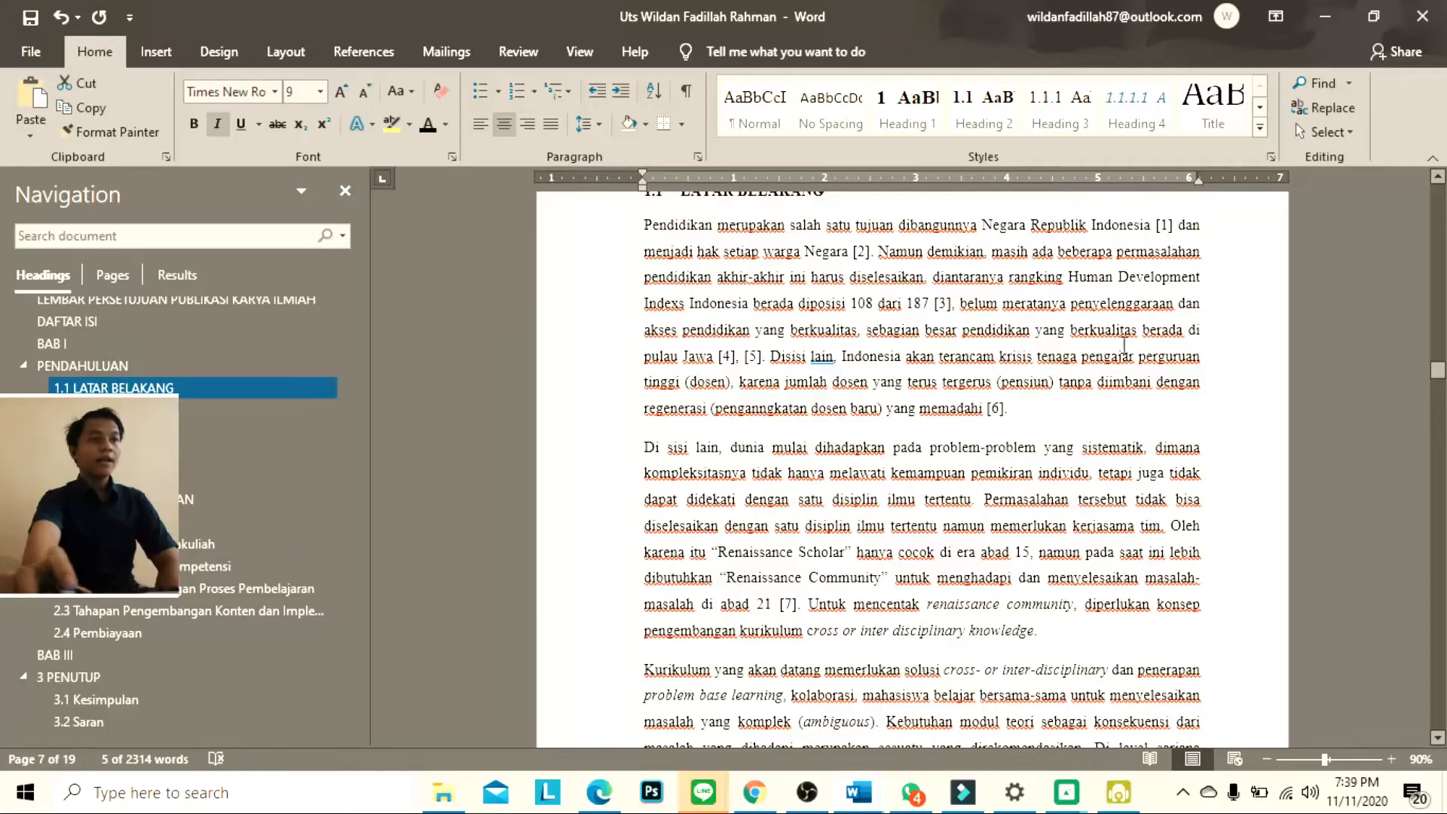
{"action": "scroll", "coordinate": [1156, 312], "scroll_direction": "up", "scroll_amount": 10}
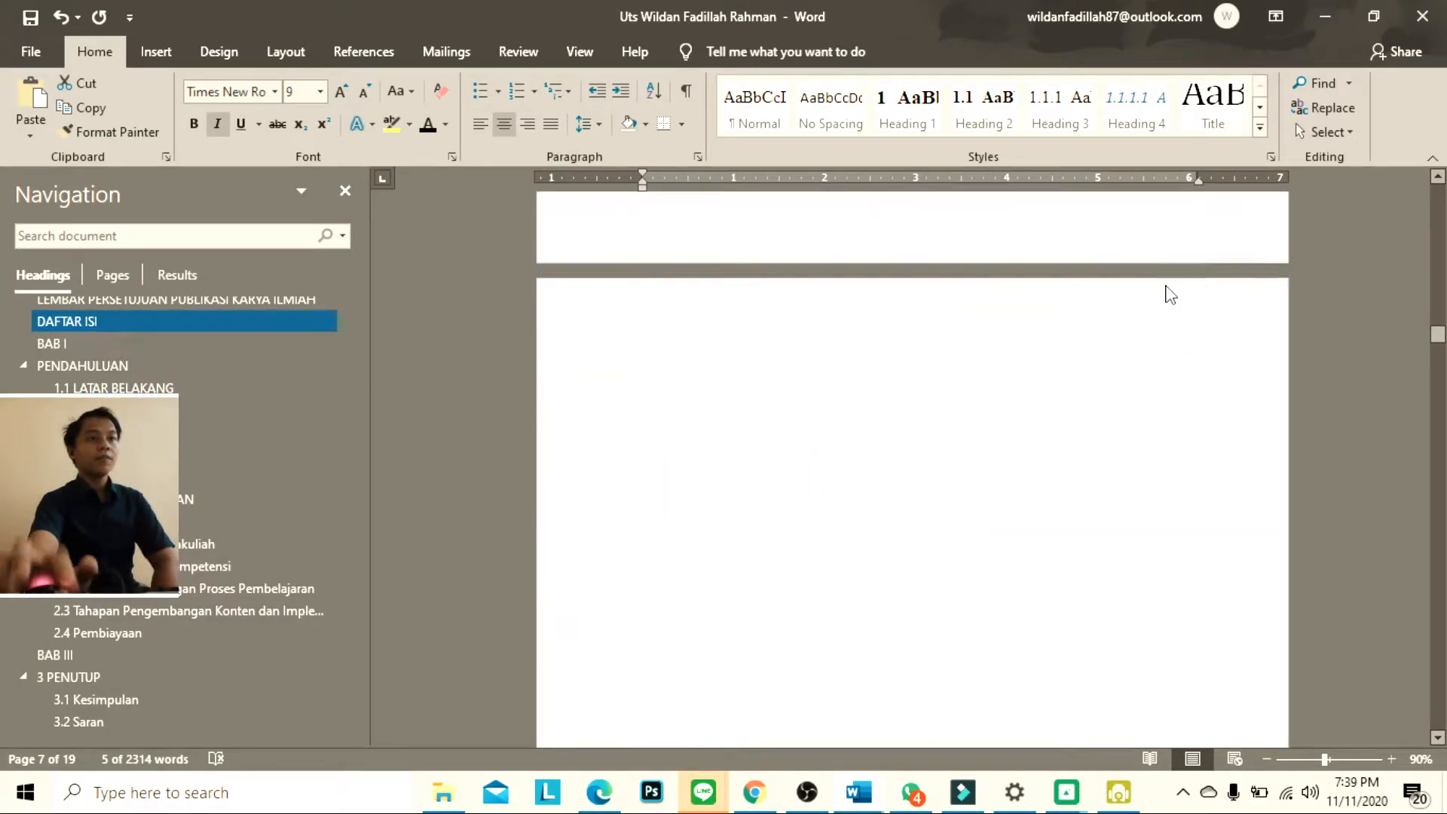
{"action": "scroll", "coordinate": [1168, 294], "scroll_direction": "down", "scroll_amount": 10}
{"action": "left_click_drag", "start_coordinate": [1439, 318], "coordinate": [1439, 483]}
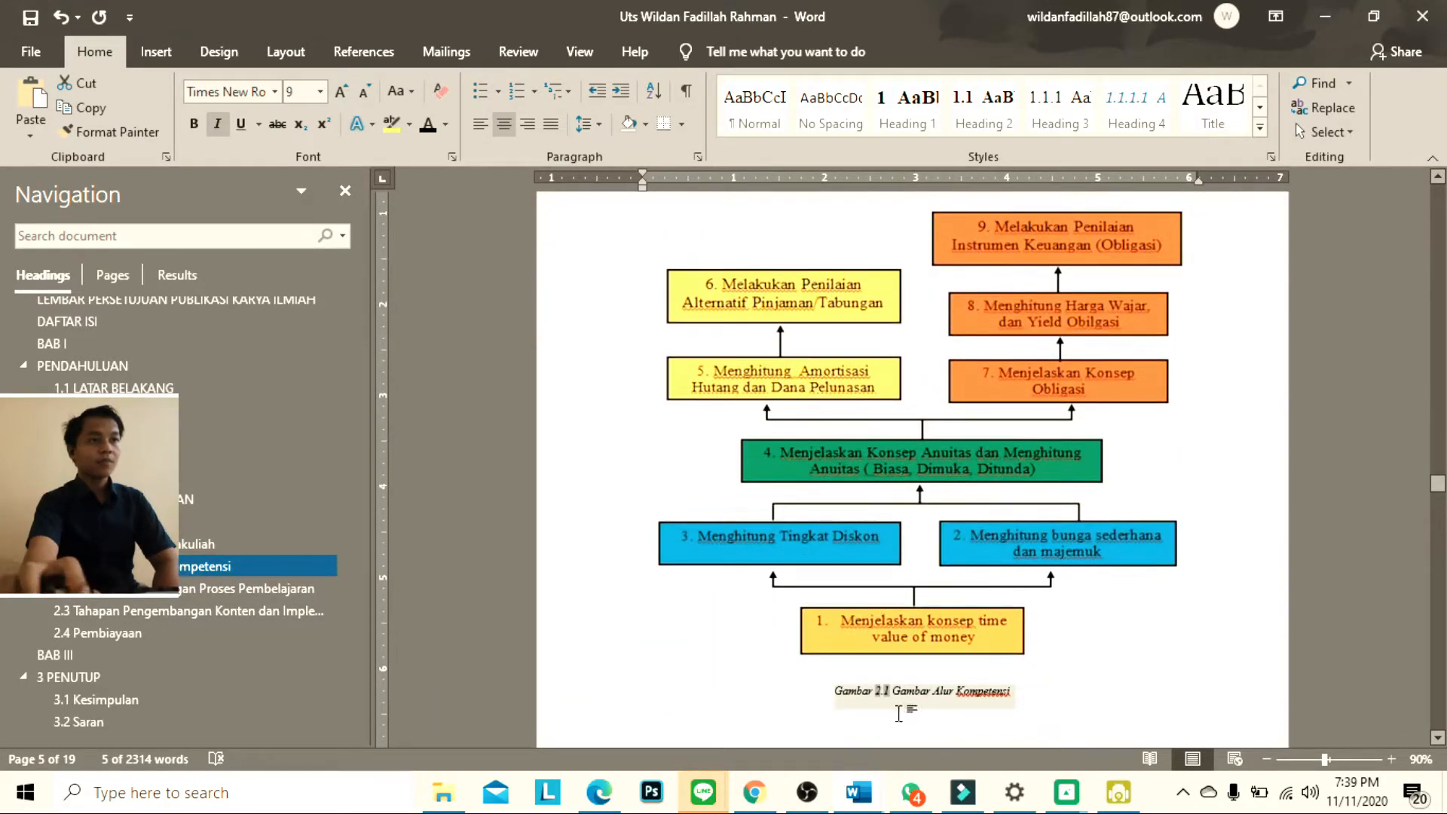
{"action": "left_click", "coordinate": [972, 658]}
{"action": "key", "text": "BackSpace"}
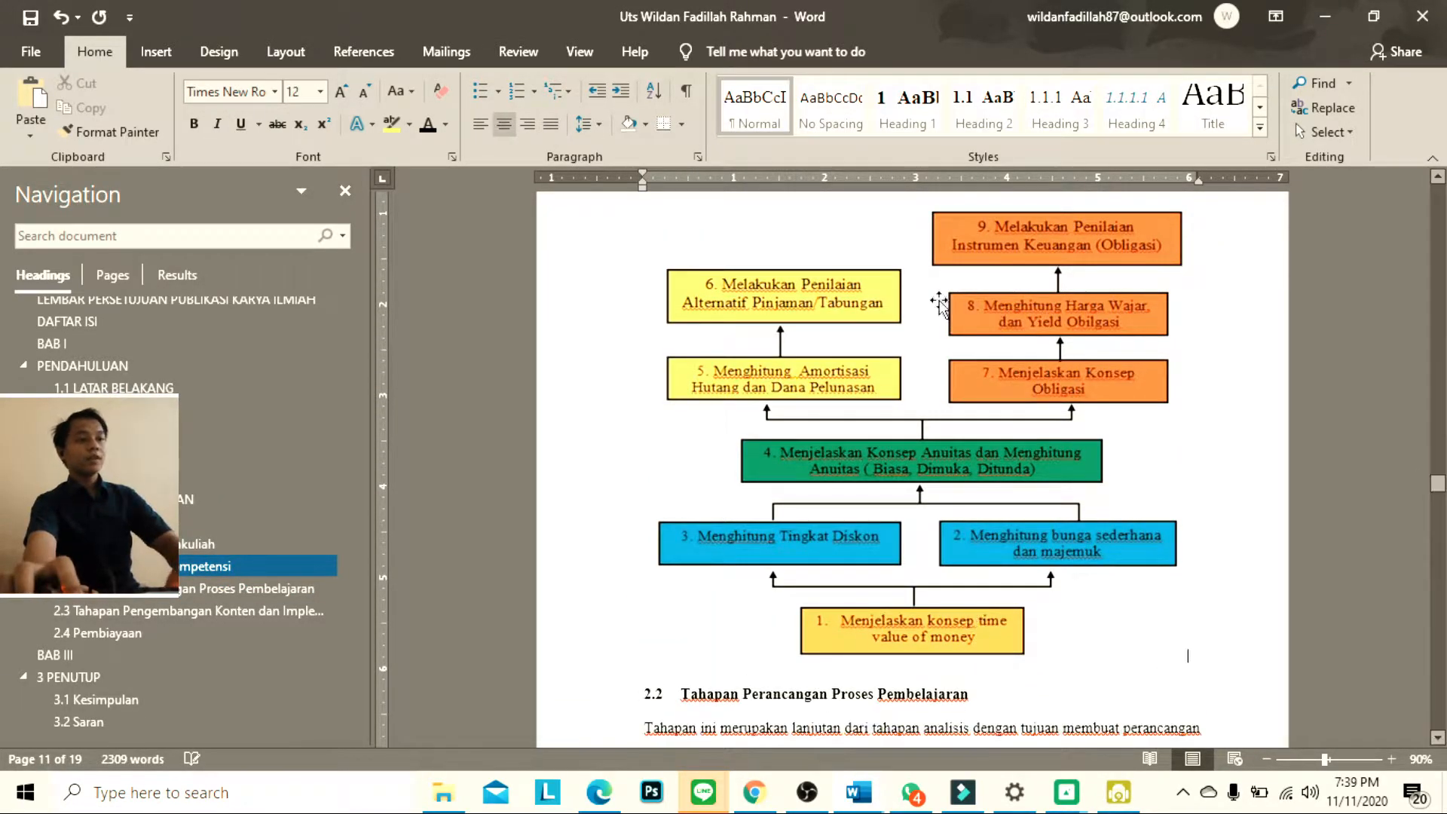
Create a new caption label named "Lampiran" for the payment receipt picture under the Lampiran 1 heading
{"action": "scroll", "coordinate": [874, 481], "scroll_direction": "down", "scroll_amount": 15}
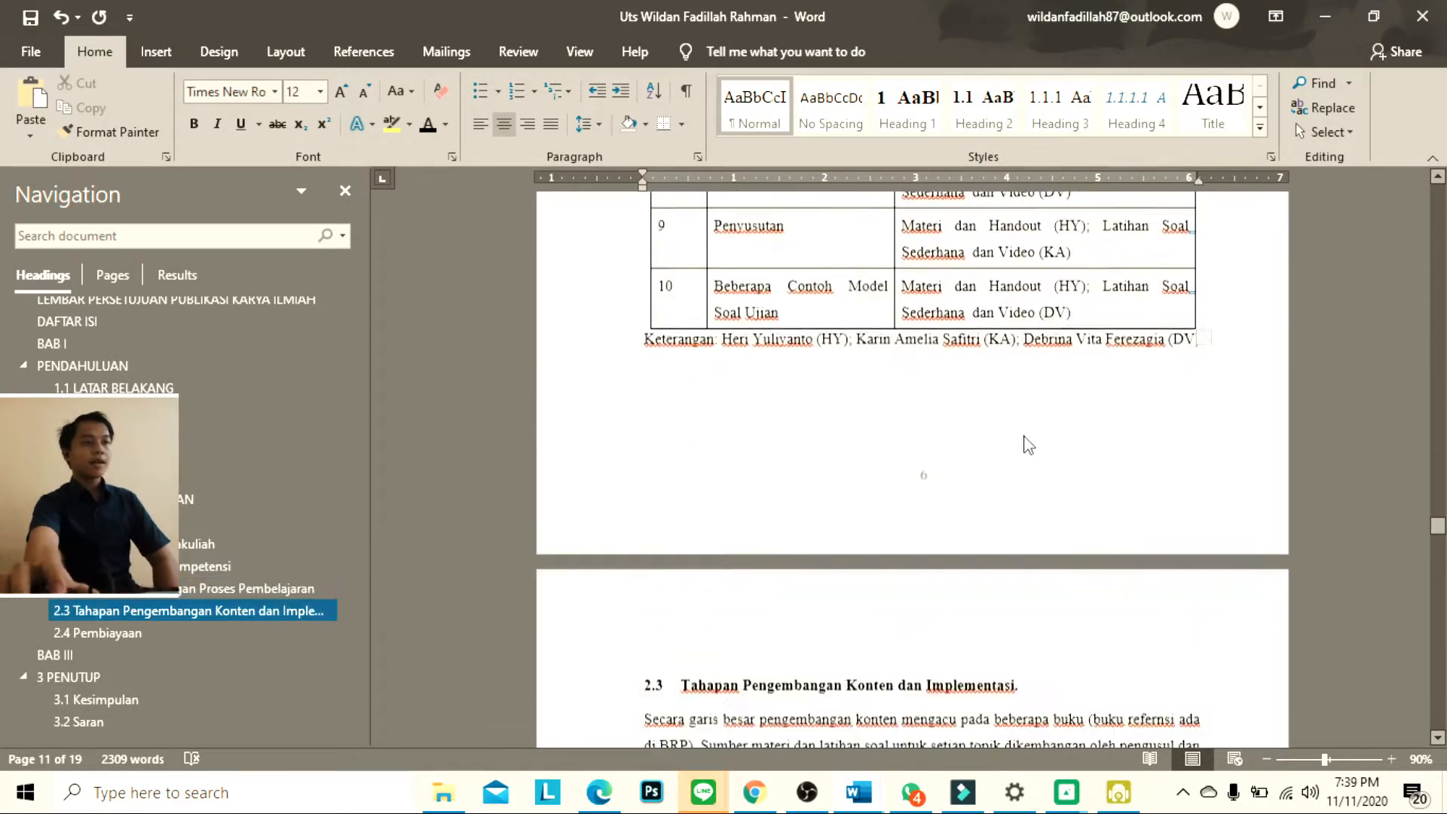
{"action": "scroll", "coordinate": [1044, 462], "scroll_direction": "down", "scroll_amount": 15}
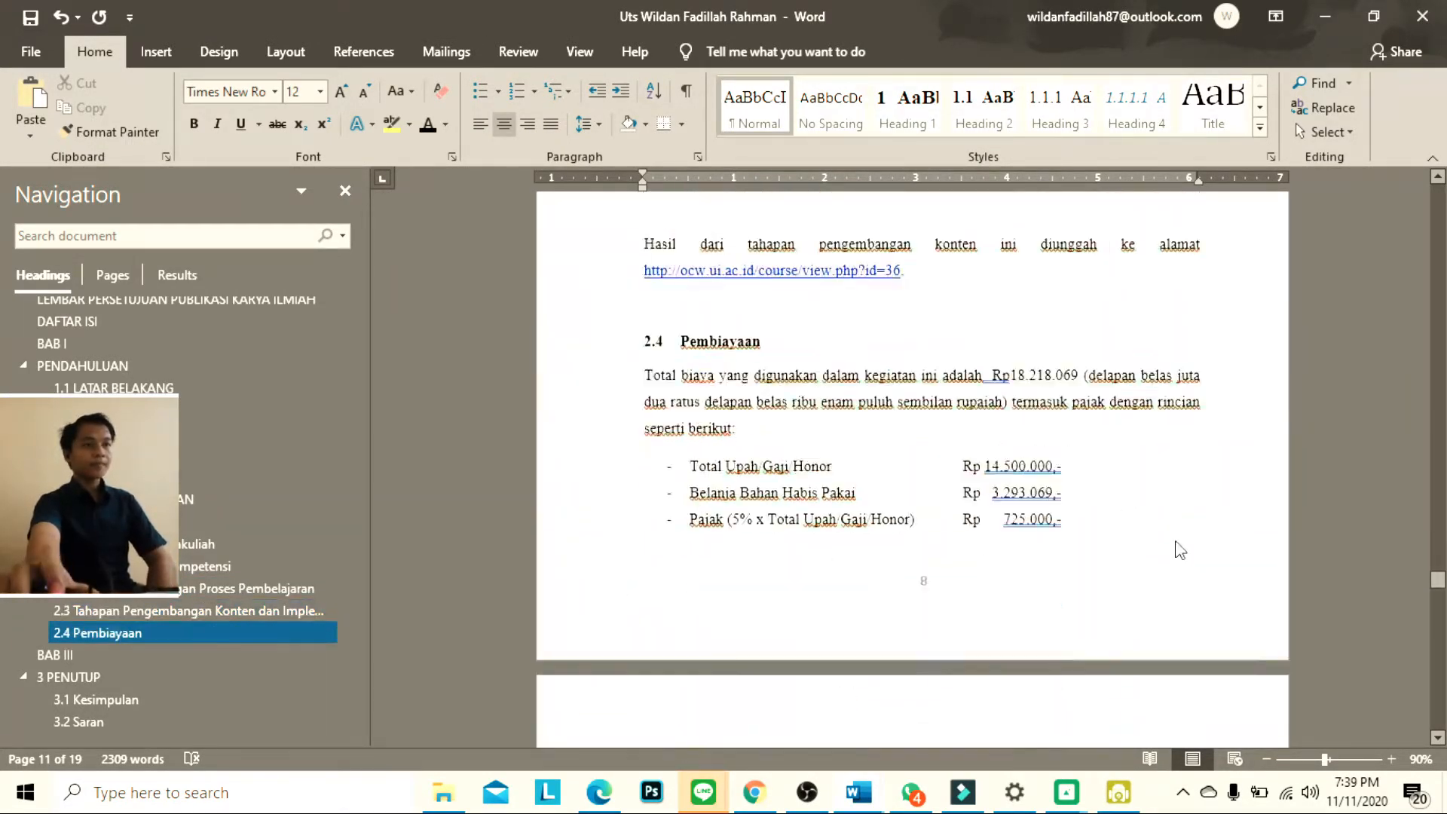
{"action": "scroll", "coordinate": [1440, 605], "scroll_direction": "down", "scroll_amount": 15}
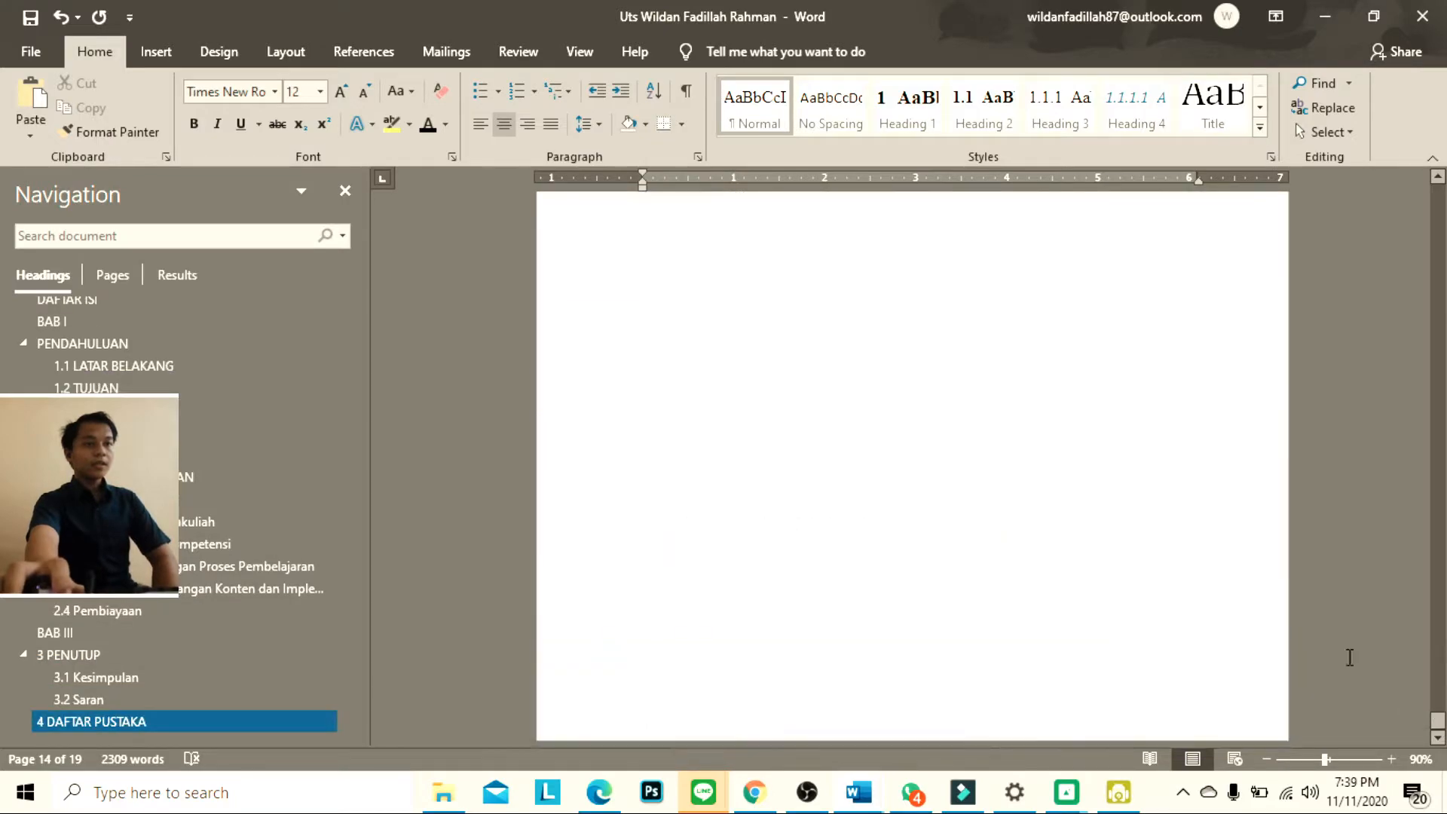
{"action": "scroll", "coordinate": [1056, 527], "scroll_direction": "down", "scroll_amount": 5}
{"action": "scroll", "coordinate": [1046, 526], "scroll_direction": "up", "scroll_amount": 6}
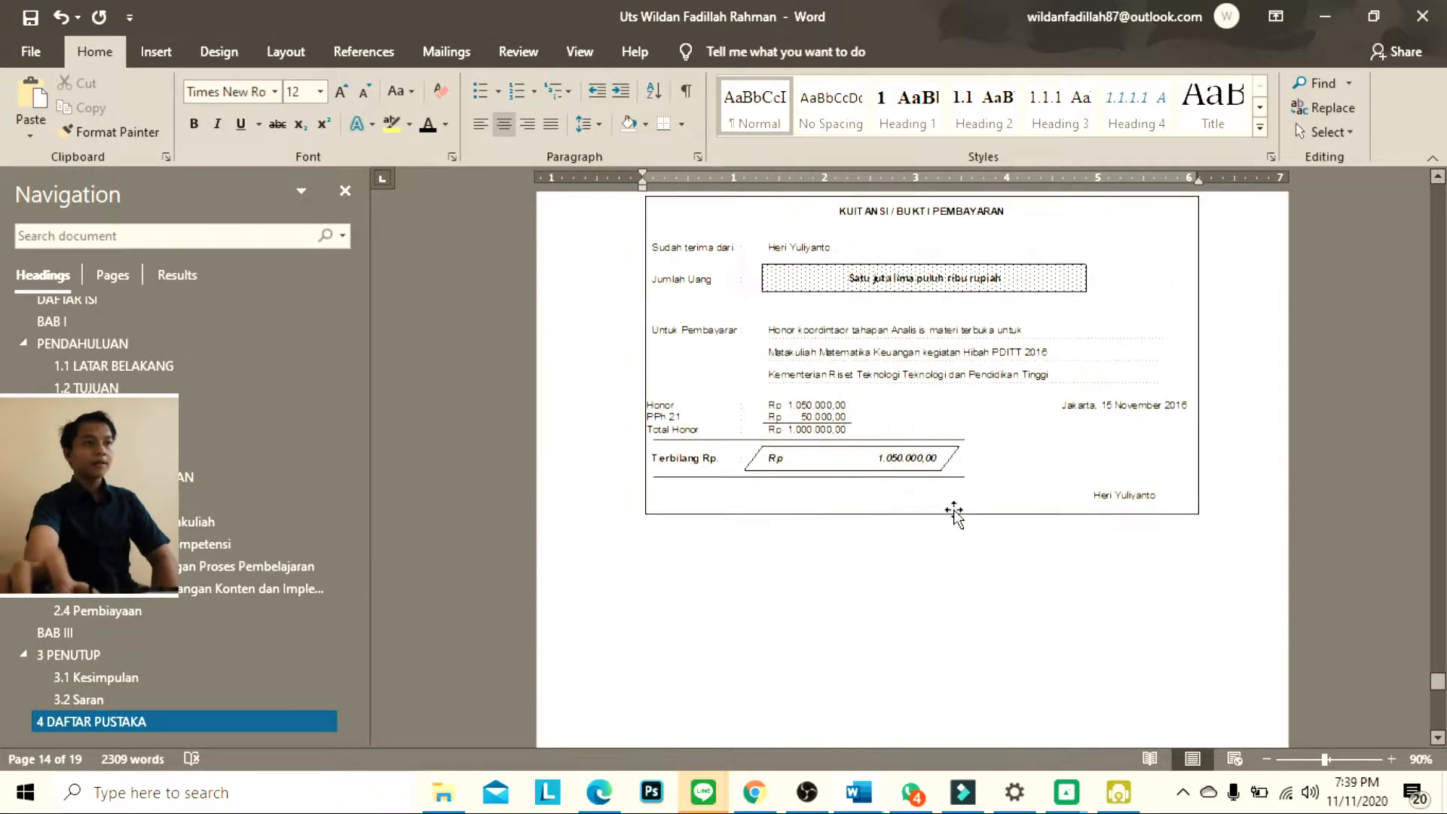
{"action": "left_click", "coordinate": [684, 337]}
{"action": "right_click", "coordinate": [675, 333]}
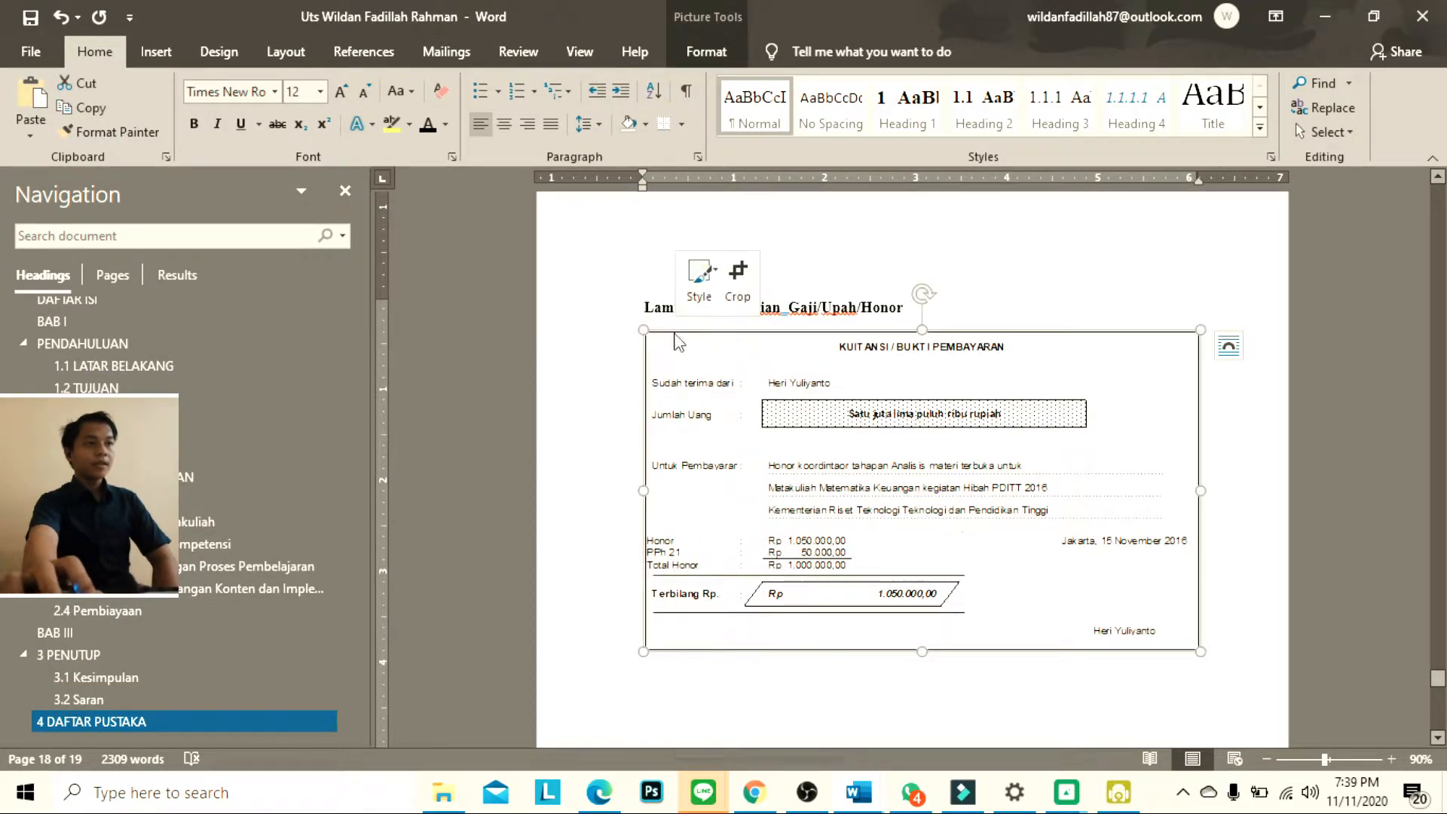
{"action": "left_click", "coordinate": [1042, 383]}
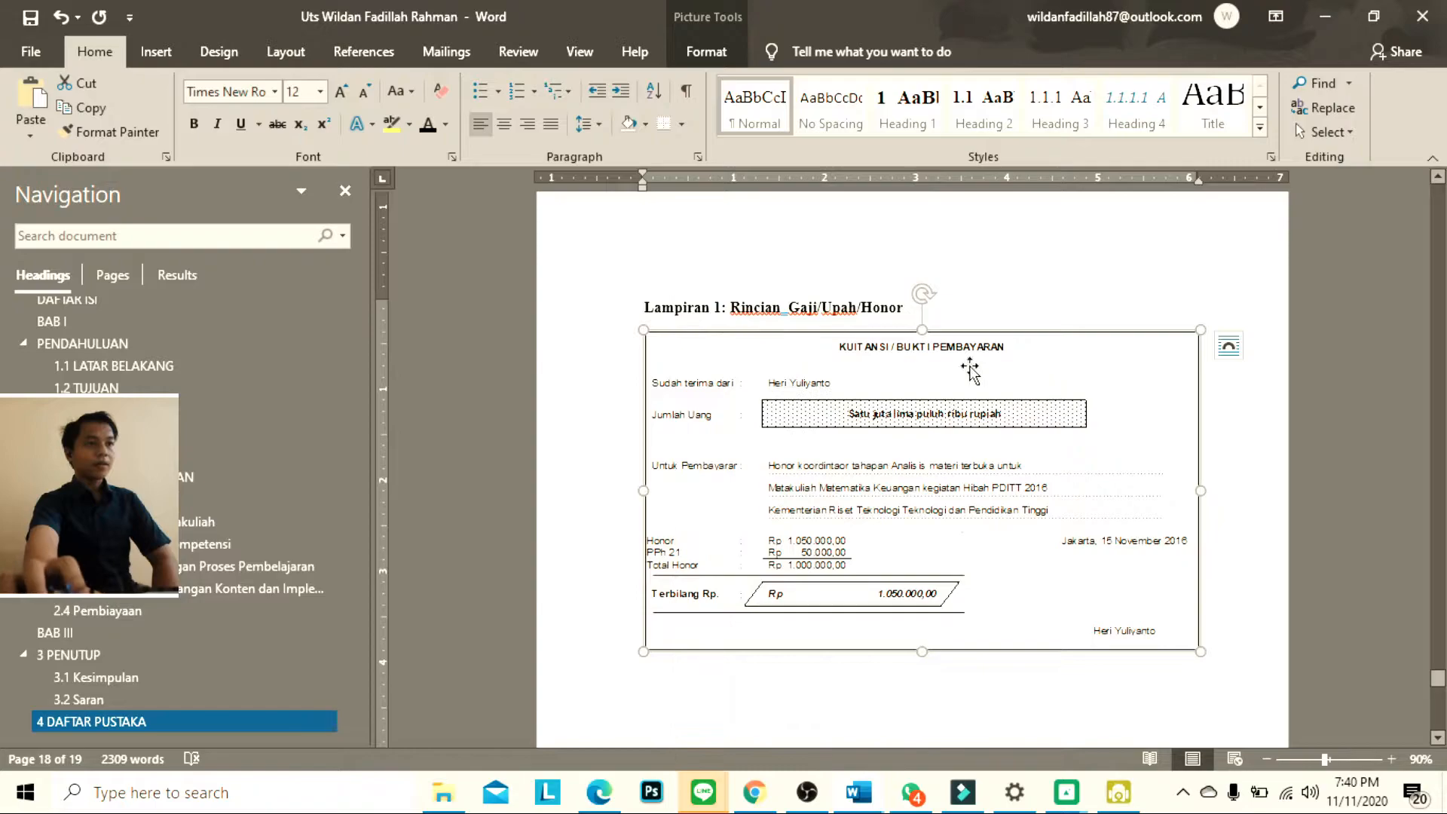
{"action": "right_click", "coordinate": [741, 343]}
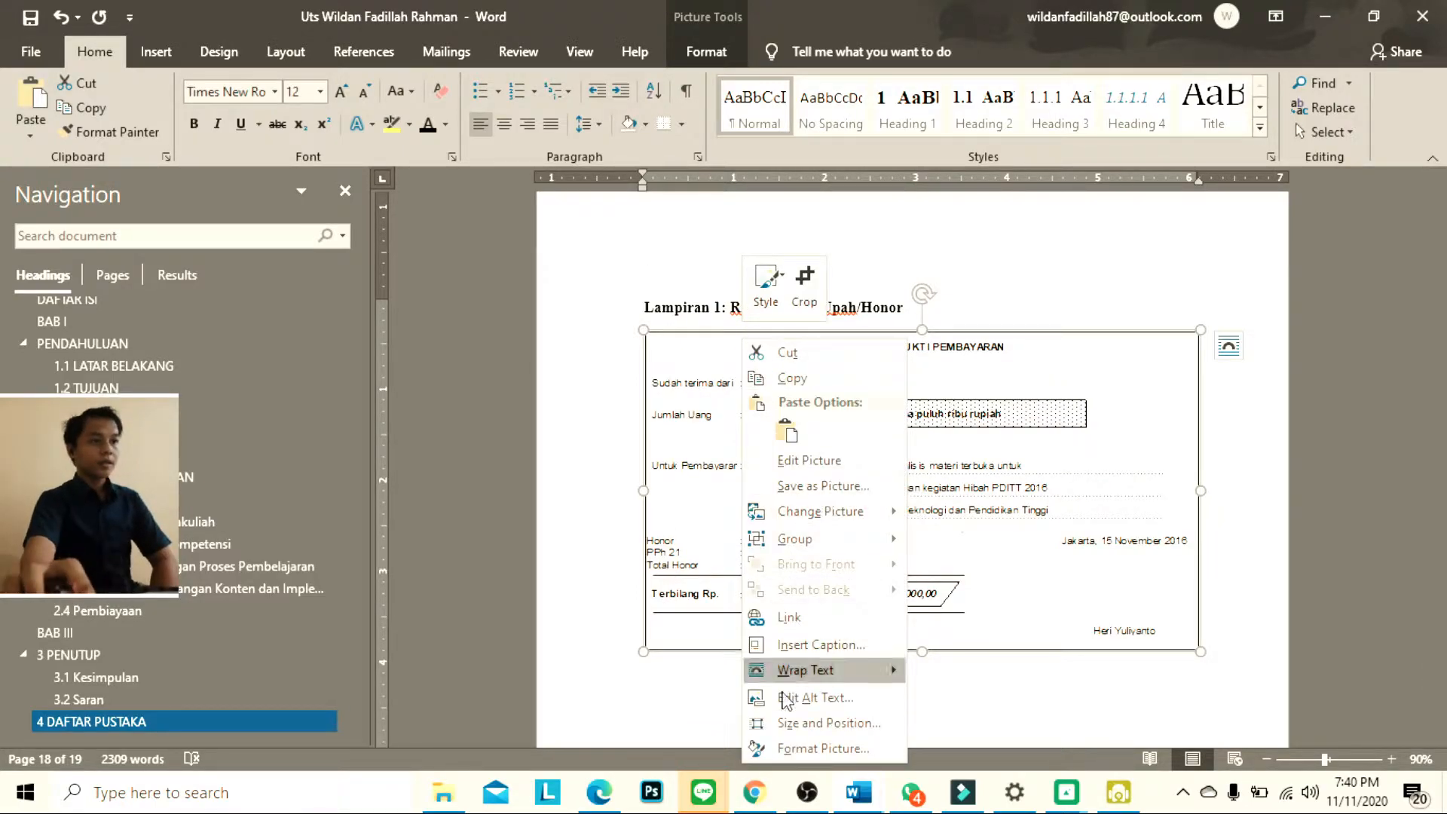
{"action": "left_click", "coordinate": [796, 645]}
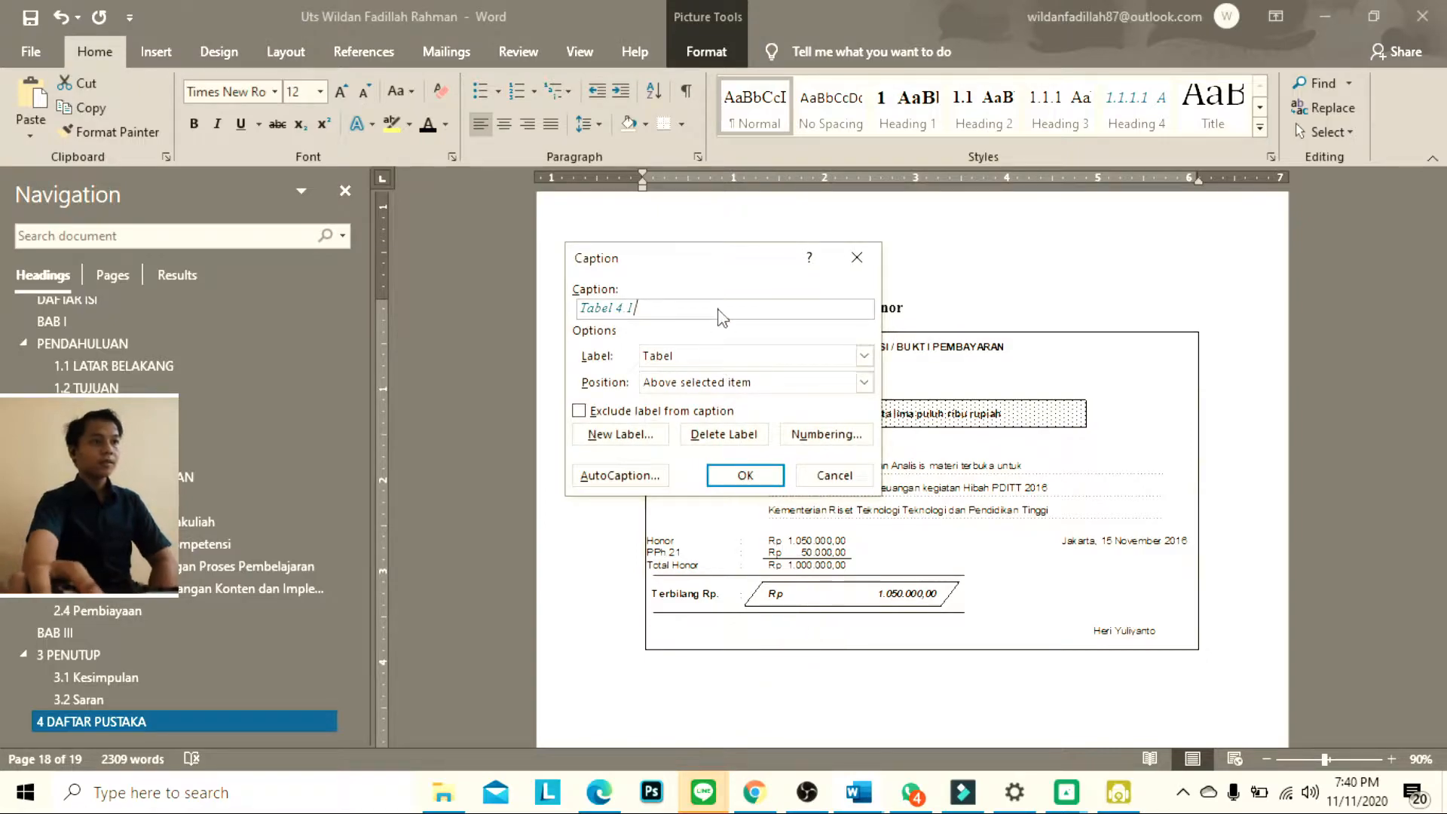
{"action": "left_click", "coordinate": [648, 434]}
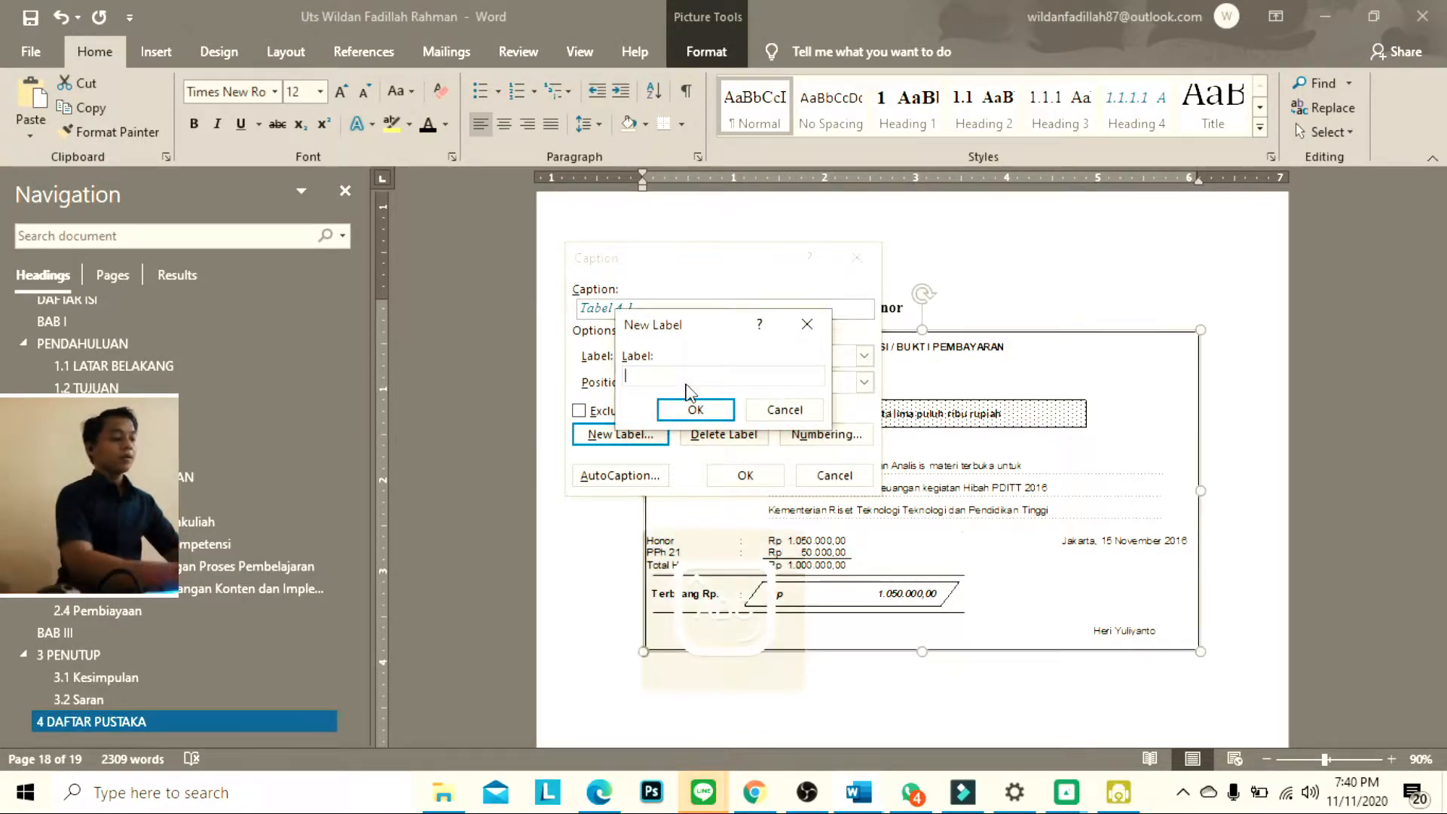
{"action": "type", "text": "Lampiran"}
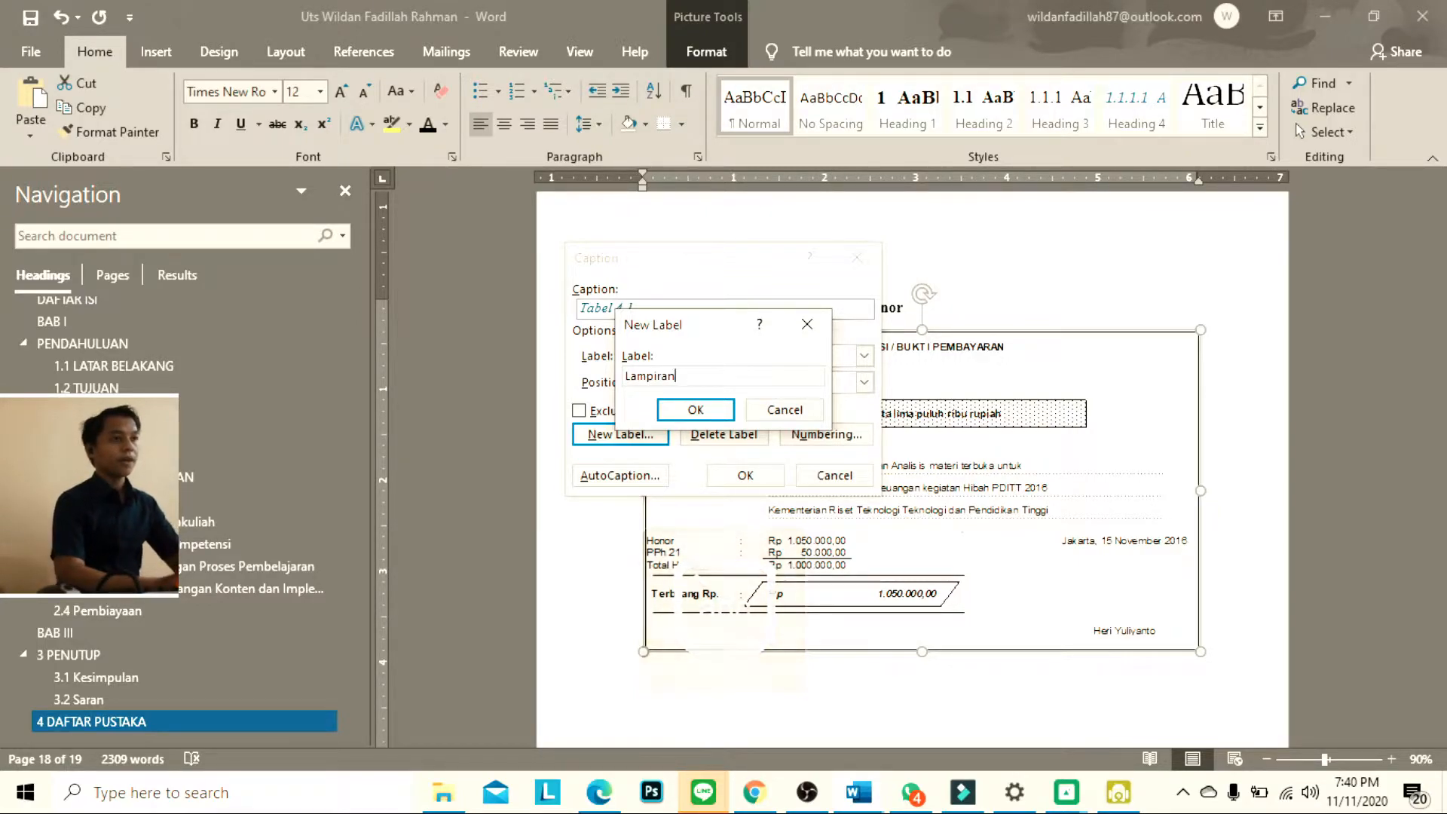
{"action": "left_click", "coordinate": [686, 416]}
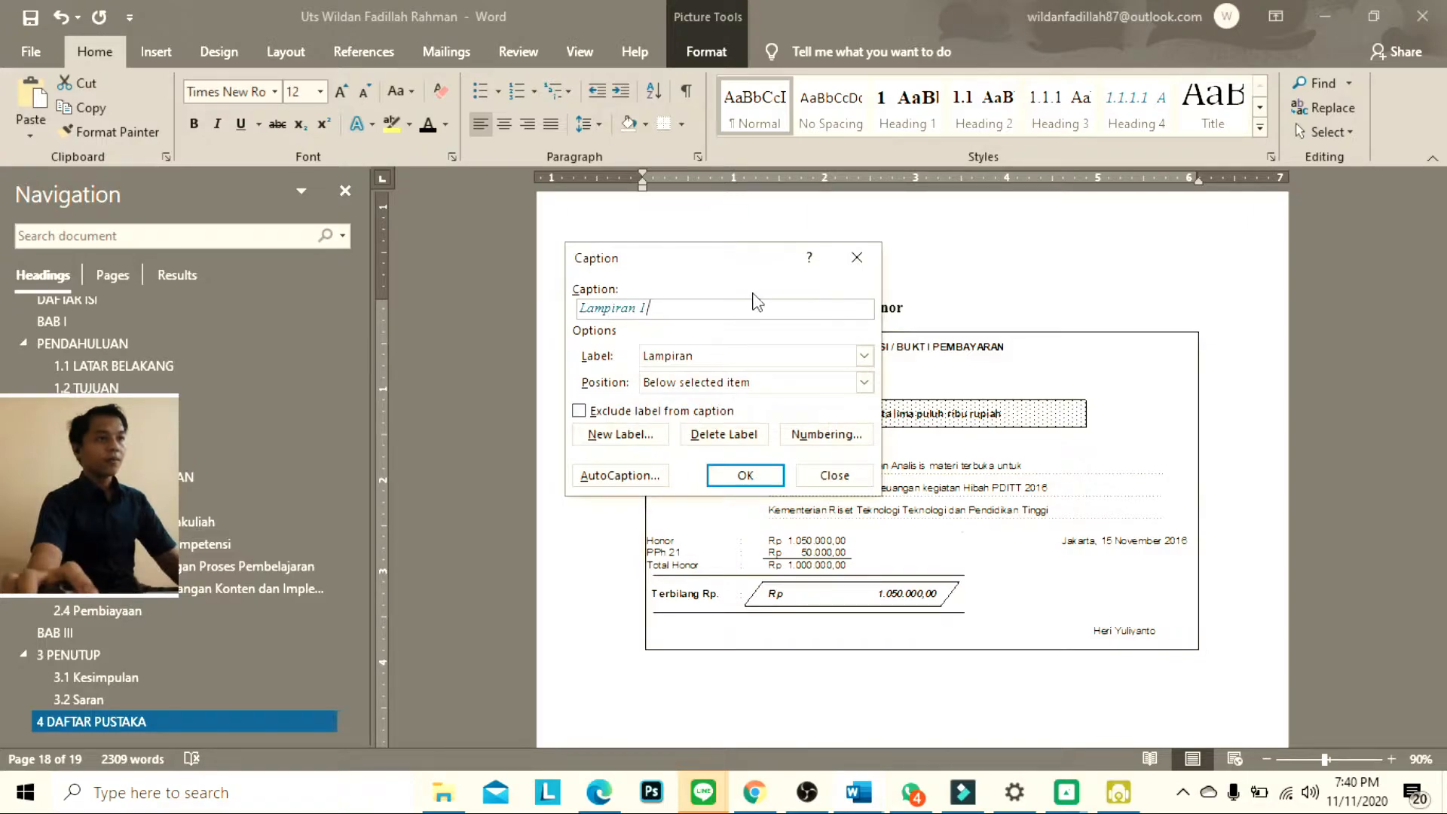
Include the Heading 1 chapter number in the Lampiran caption numbering and insert the caption below the receipt picture
{"action": "left_click", "coordinate": [854, 437]}
{"action": "left_click", "coordinate": [674, 344]}
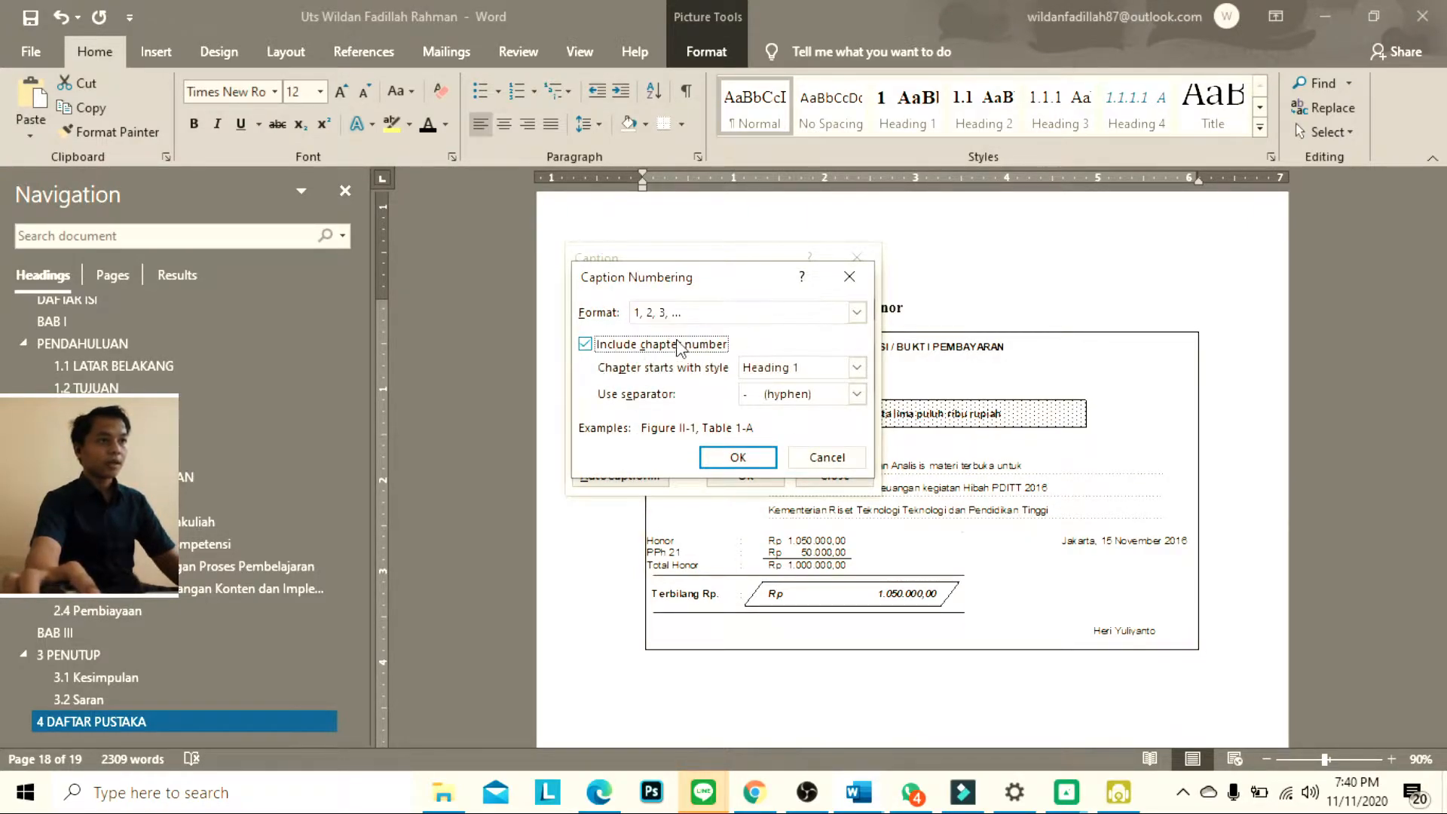
{"action": "left_click", "coordinate": [737, 456]}
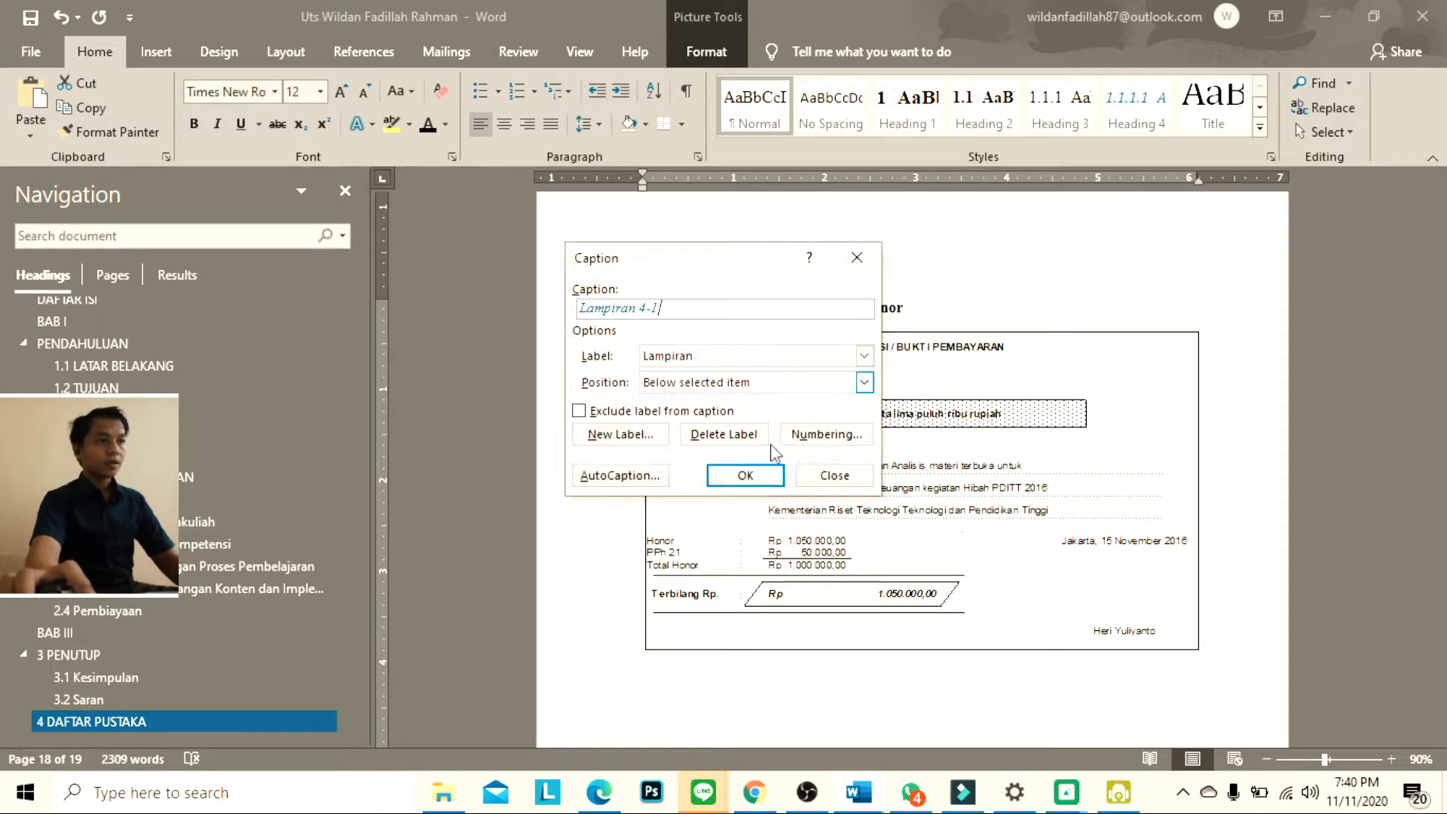
{"action": "left_click", "coordinate": [745, 476]}
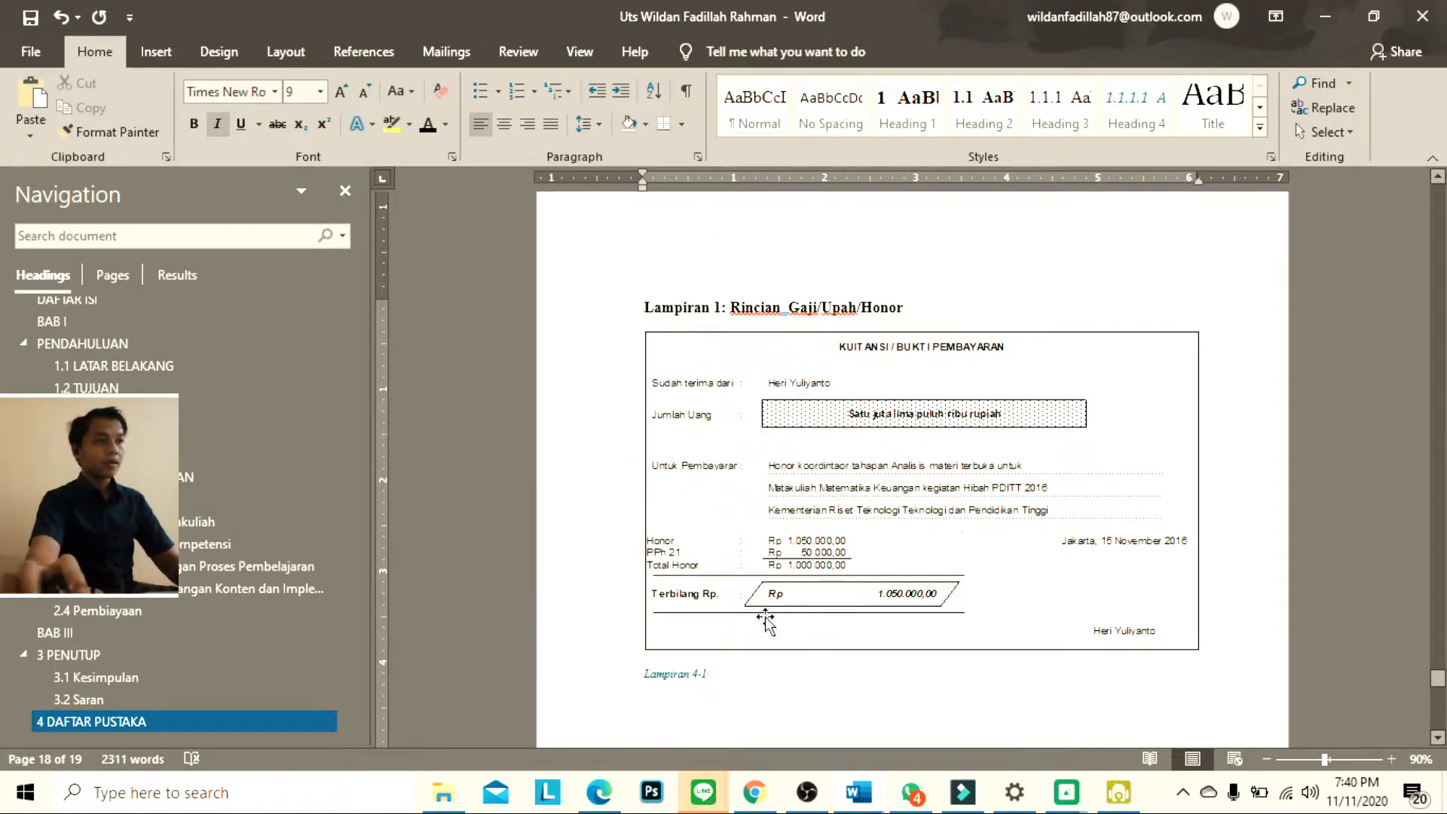
Delete the Lampiran 4-1 caption below the receipt picture and insert it again above the picture
{"action": "mouse_move", "coordinate": [708, 668]}
{"action": "left_mouse_down"}
{"action": "mouse_move", "coordinate": [643, 667]}
{"action": "mouse_move", "coordinate": [708, 679]}
{"action": "mouse_move", "coordinate": [669, 669]}
{"action": "left_mouse_up"}
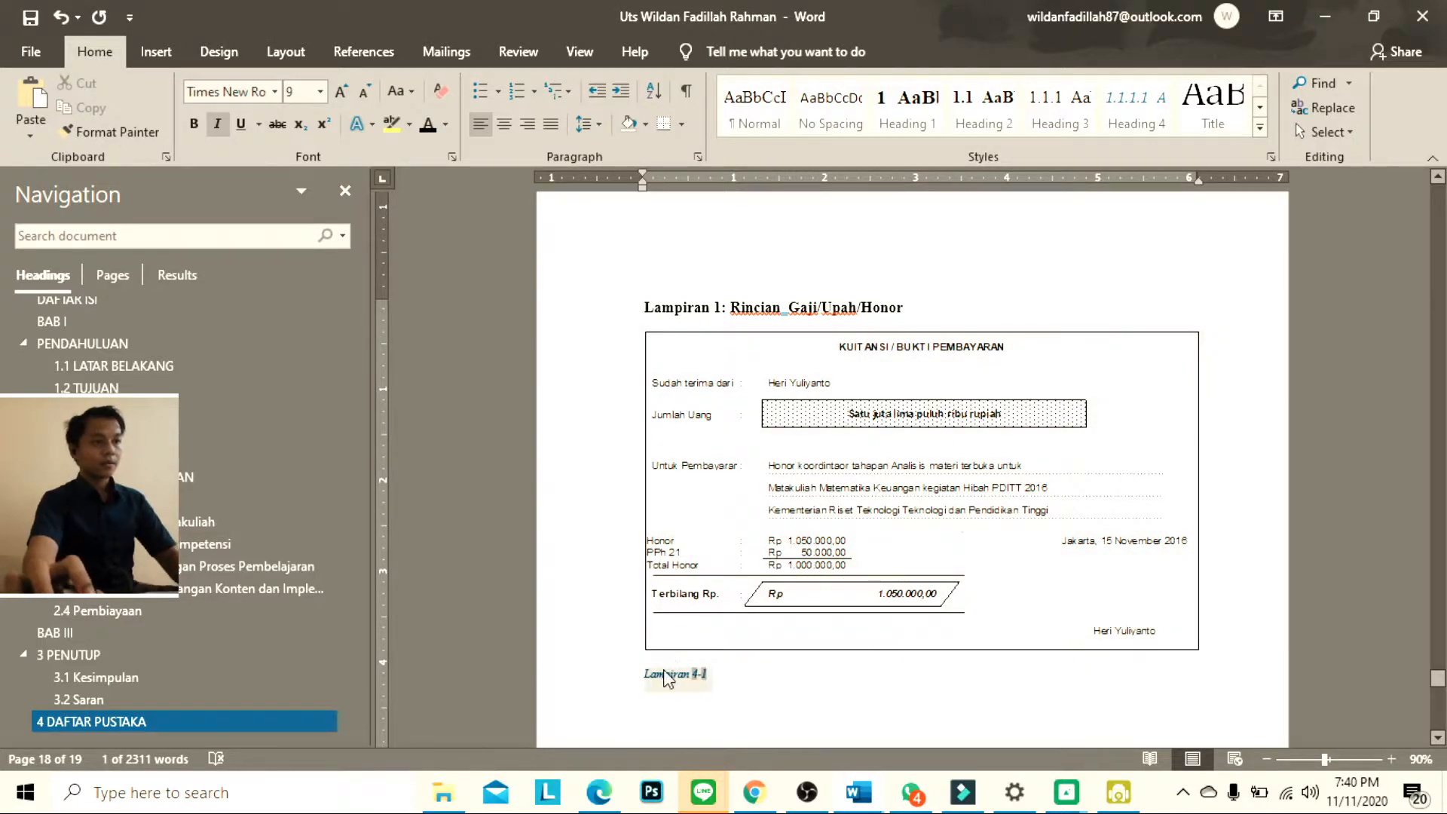
{"action": "right_click", "coordinate": [678, 646]}
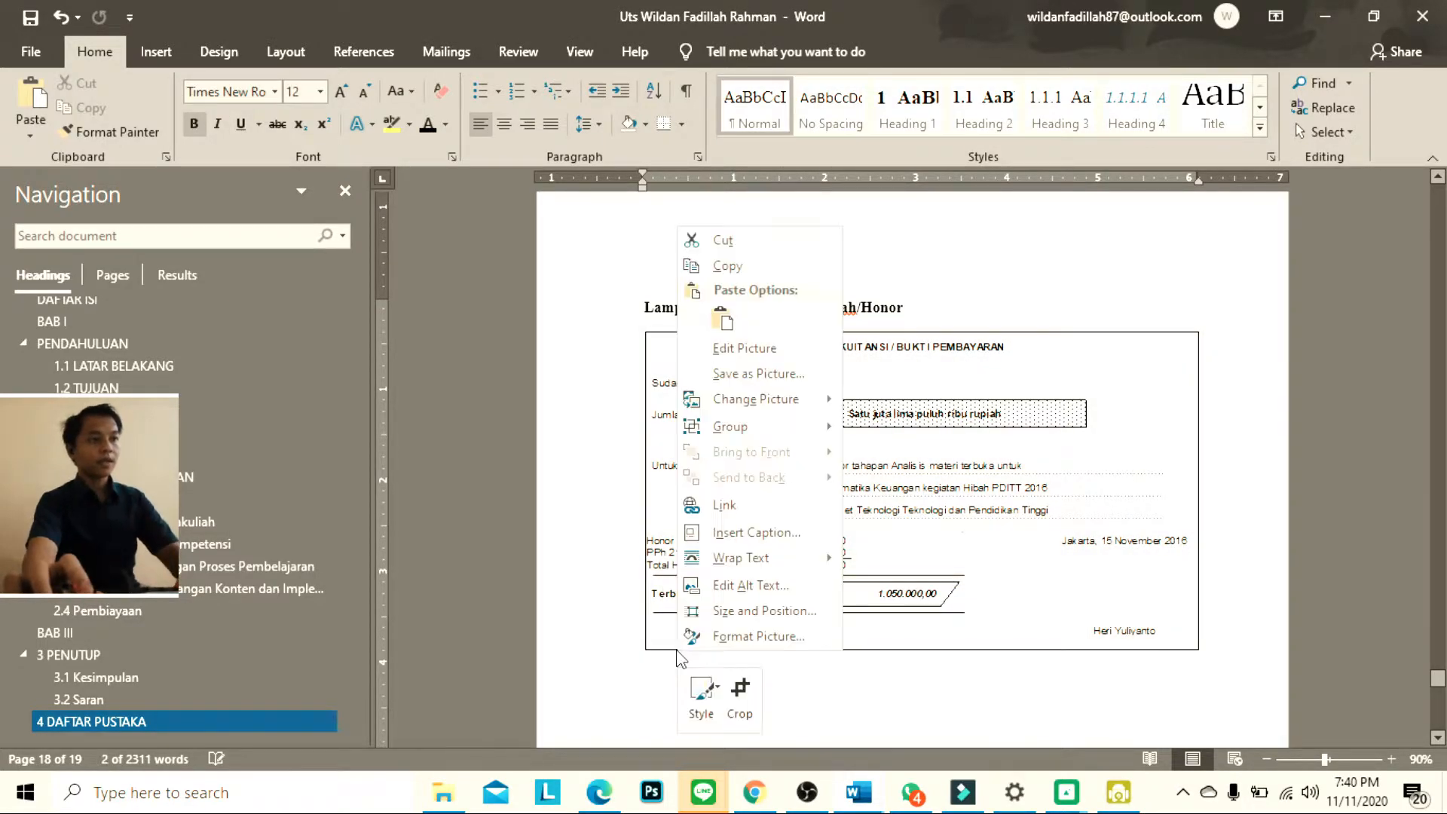
{"action": "left_click", "coordinate": [754, 532]}
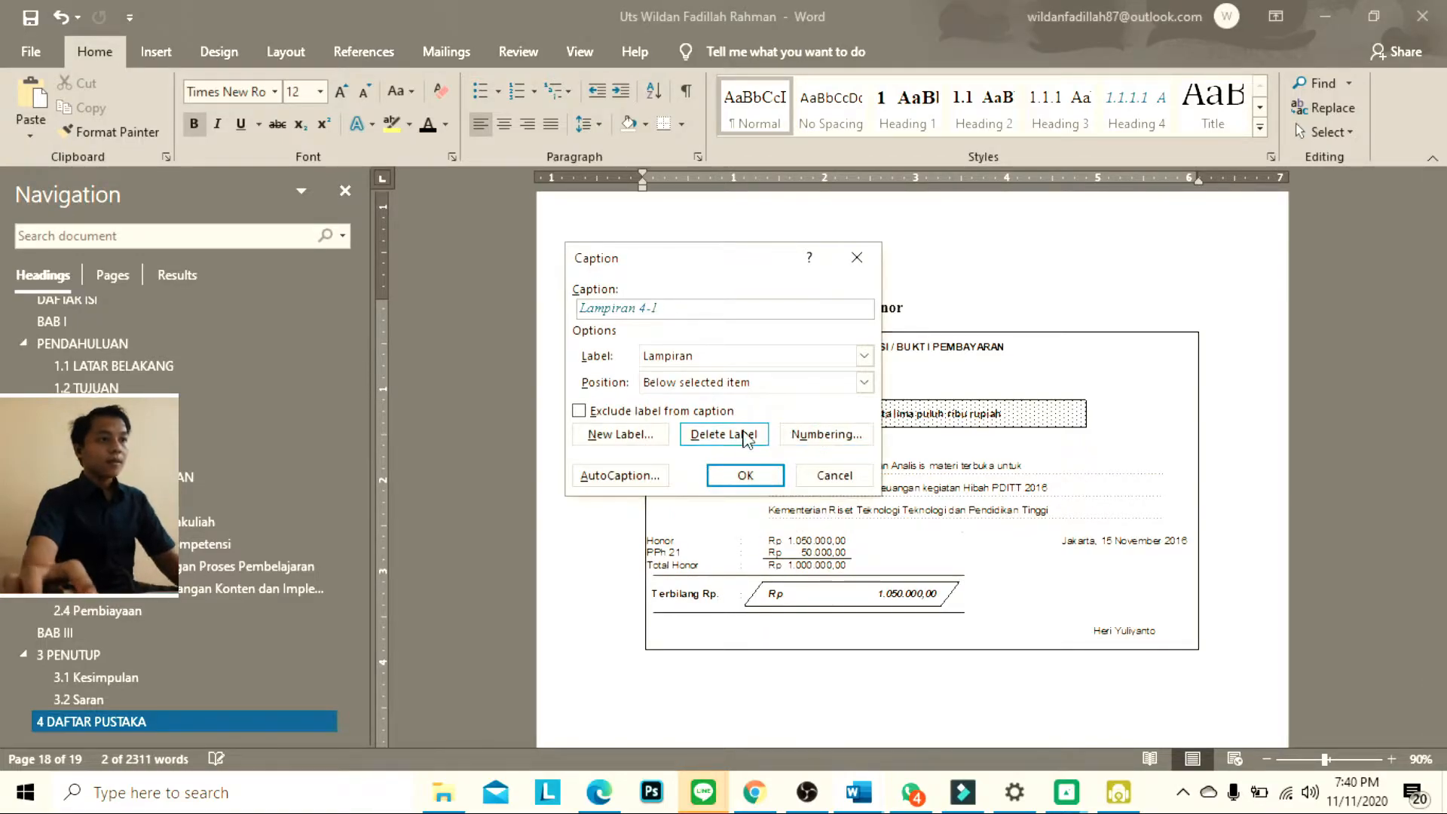
{"action": "left_click", "coordinate": [864, 382]}
{"action": "left_click", "coordinate": [756, 399]}
{"action": "left_click", "coordinate": [743, 476]}
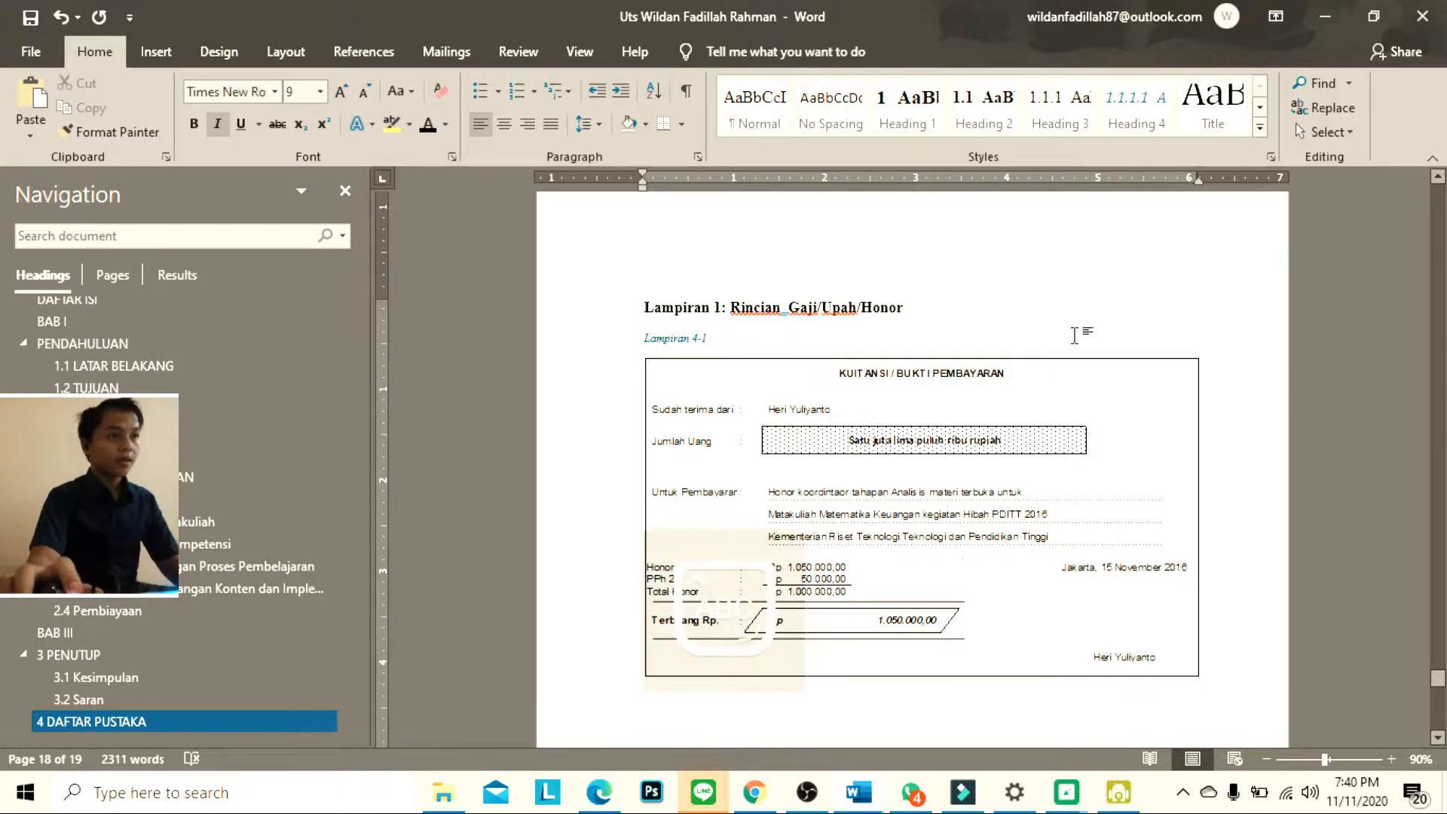
Add the text "Kuitansi/Bukti Pembayaran" to the Lampiran 4-1 caption above the first receipt picture
{"action": "type", "text": "Kwuta"}
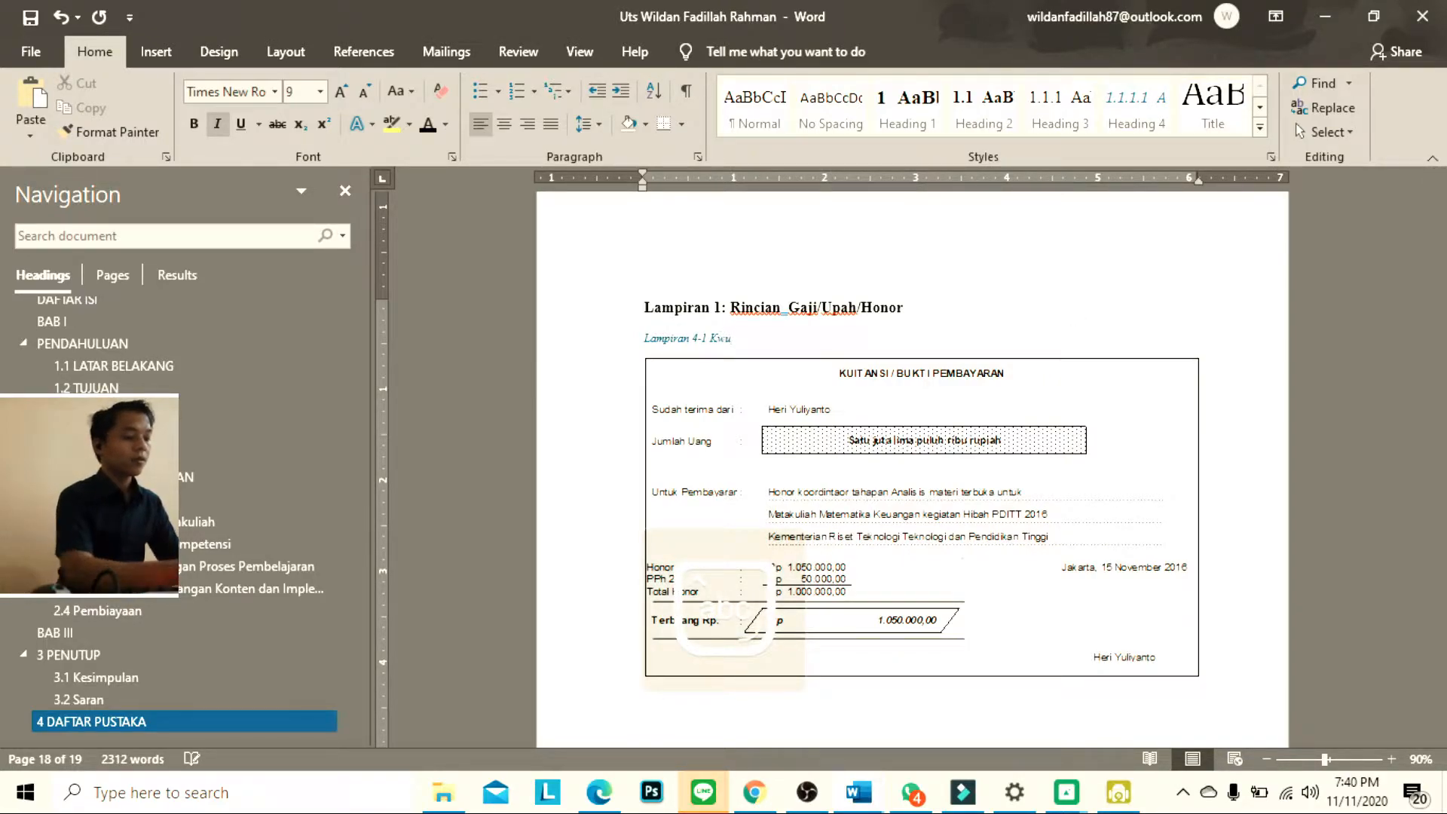
{"action": "key", "text": "BackSpace"}
{"action": "key", "text": "BackSpace"}
{"action": "key", "text": "BackSpace"}
{"action": "key", "text": "BackSpace"}
{"action": "type", "text": "uitansi "}
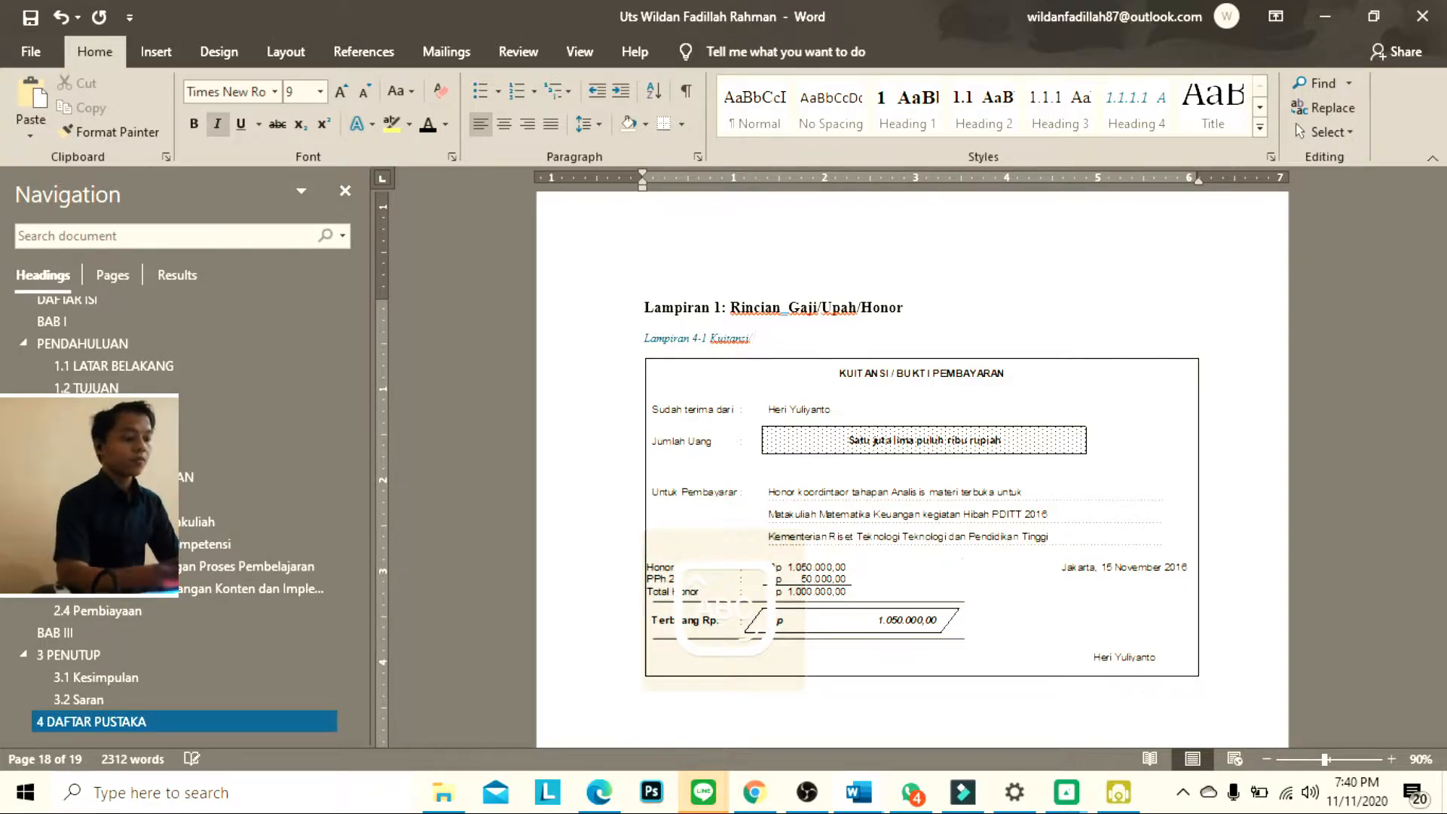
{"action": "type", "text": "BUKTI"}
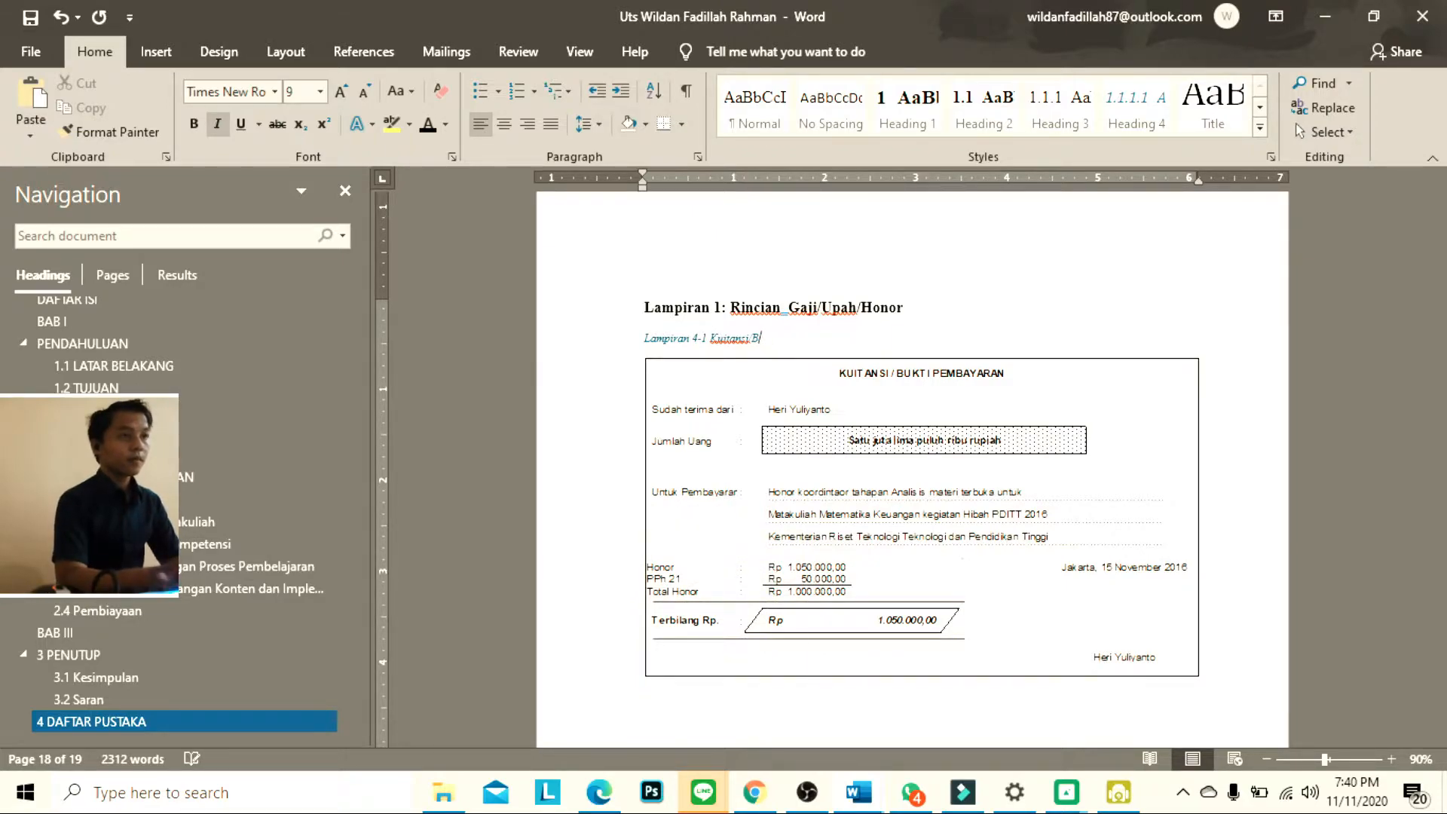
{"action": "type", "text": "ukti P"}
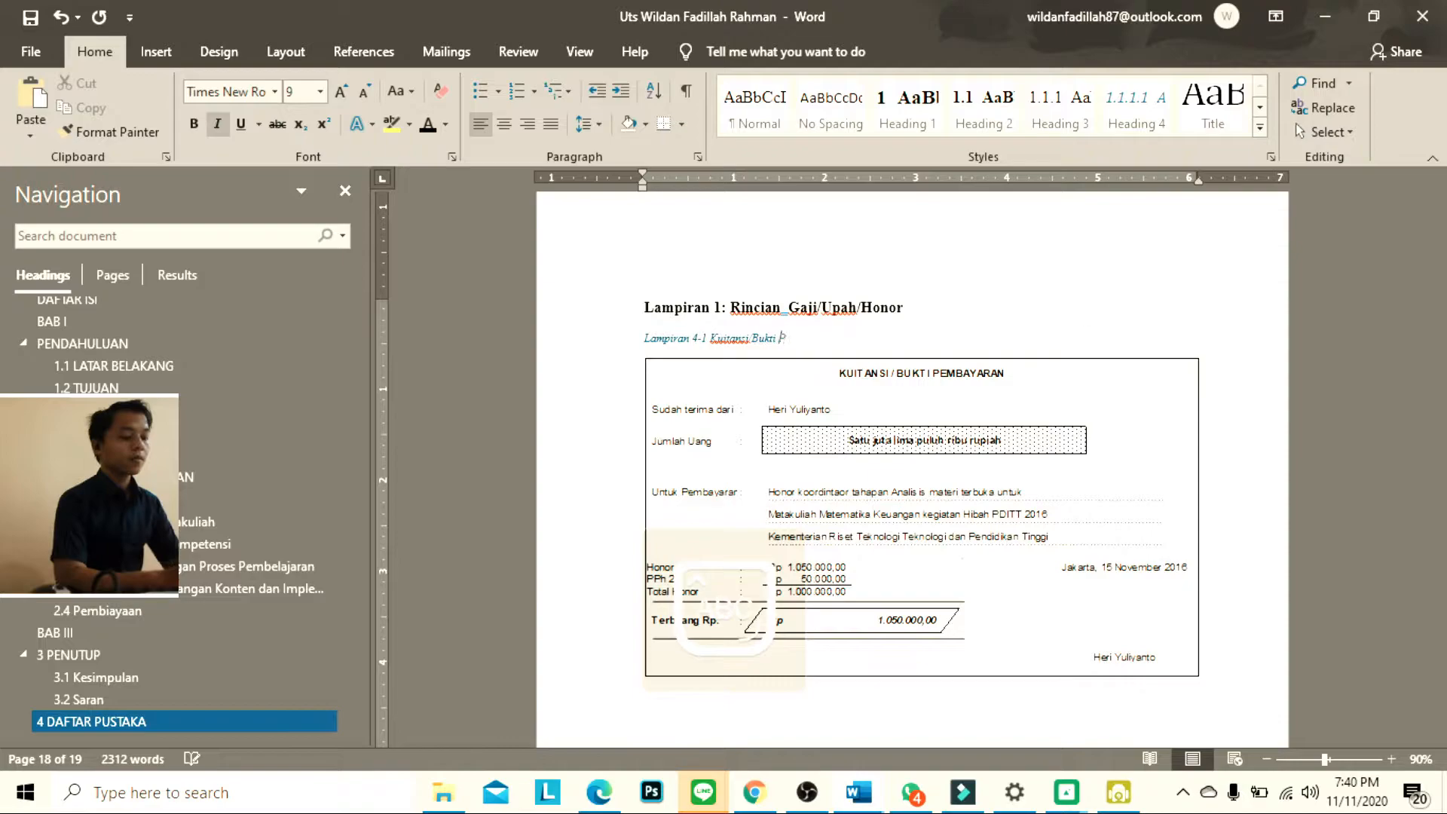
{"action": "type", "text": "embayaran"}
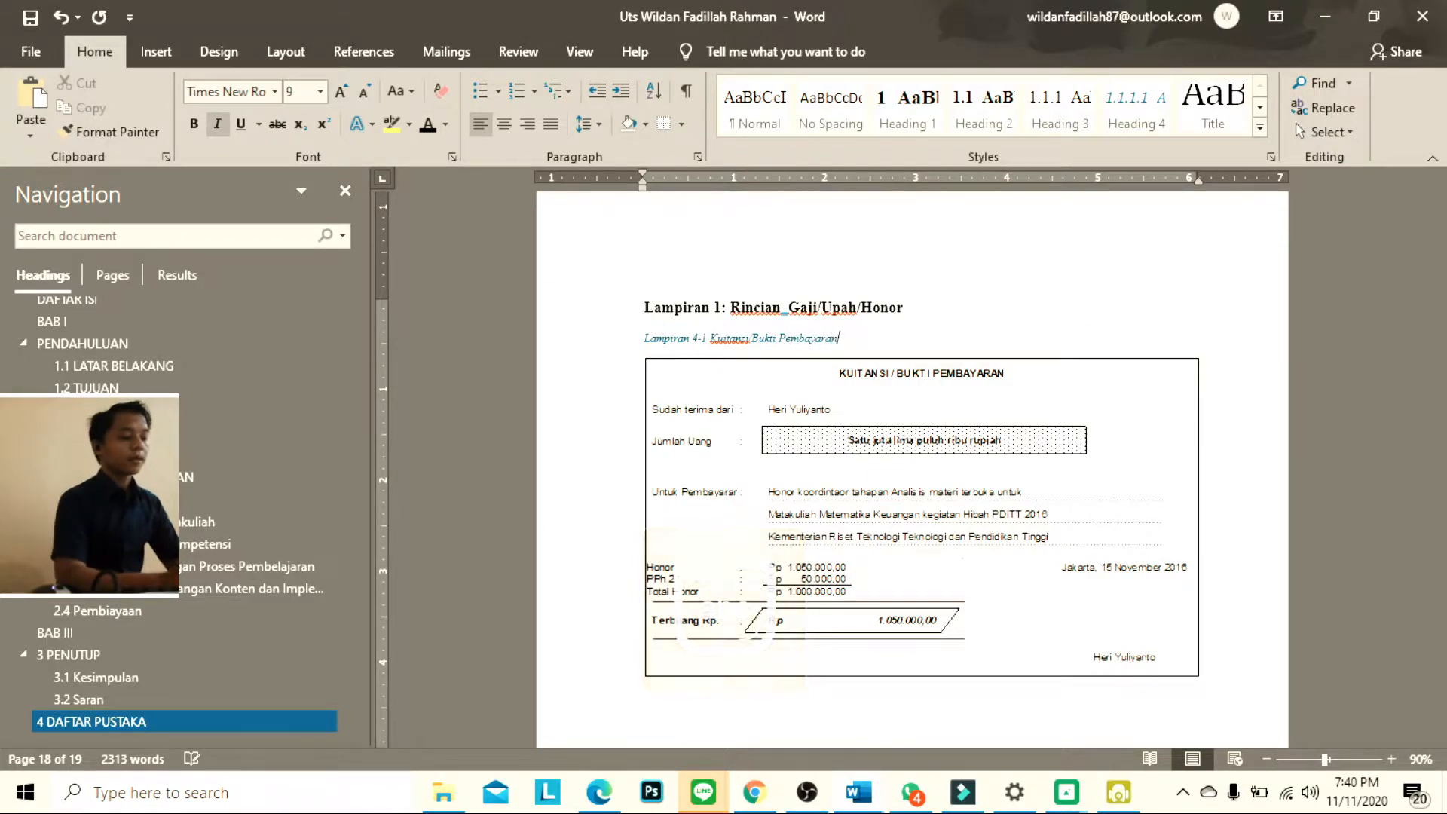
Make the Lampiran 4-1 caption text black and right-align it above the first receipt picture
{"action": "left_click_drag", "start_coordinate": [854, 339], "coordinate": [645, 340]}
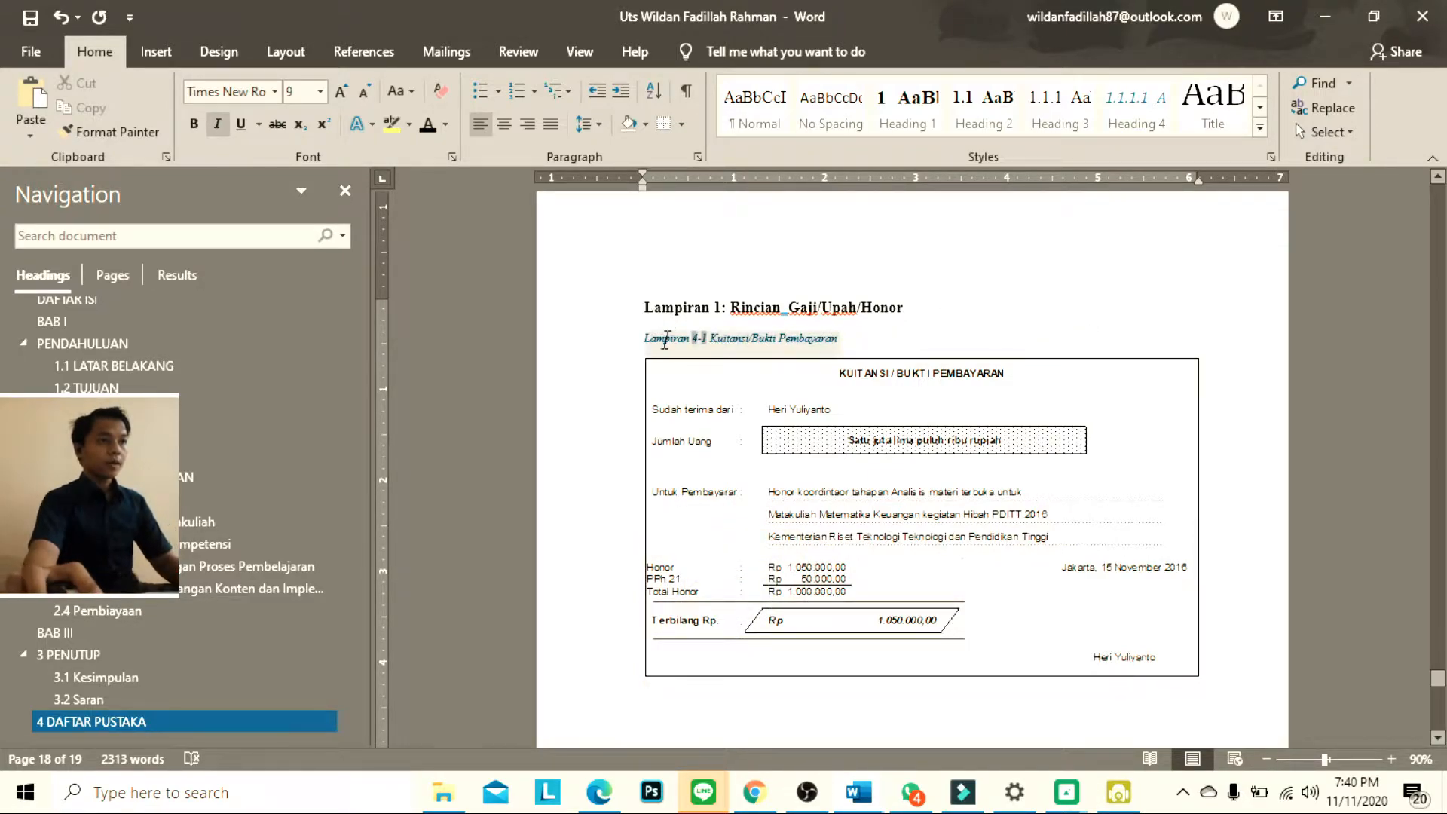
{"action": "left_click", "coordinate": [867, 333]}
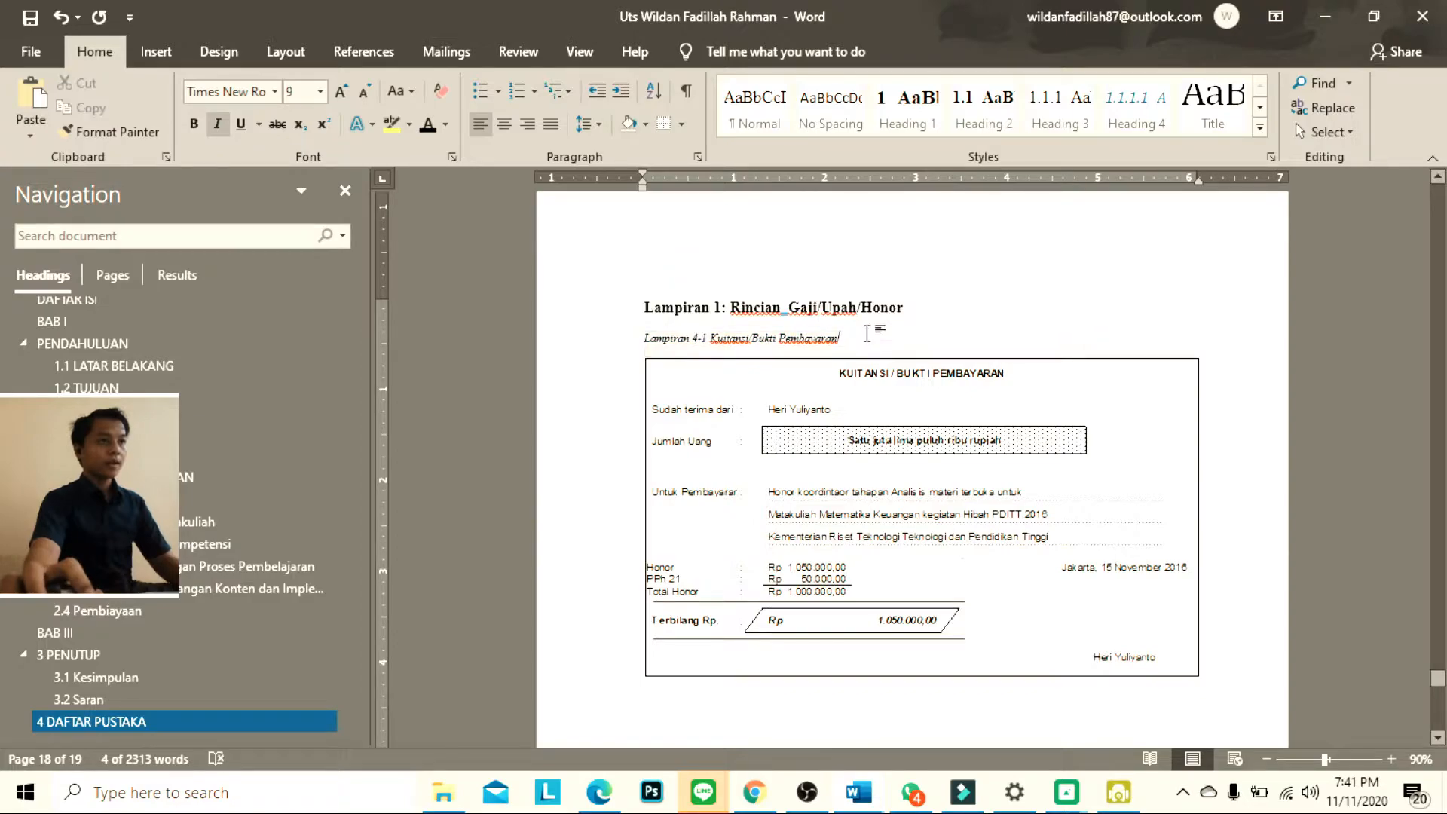
{"action": "triple_click", "coordinate": [732, 331]}
{"action": "key", "text": "ctrl+r"}
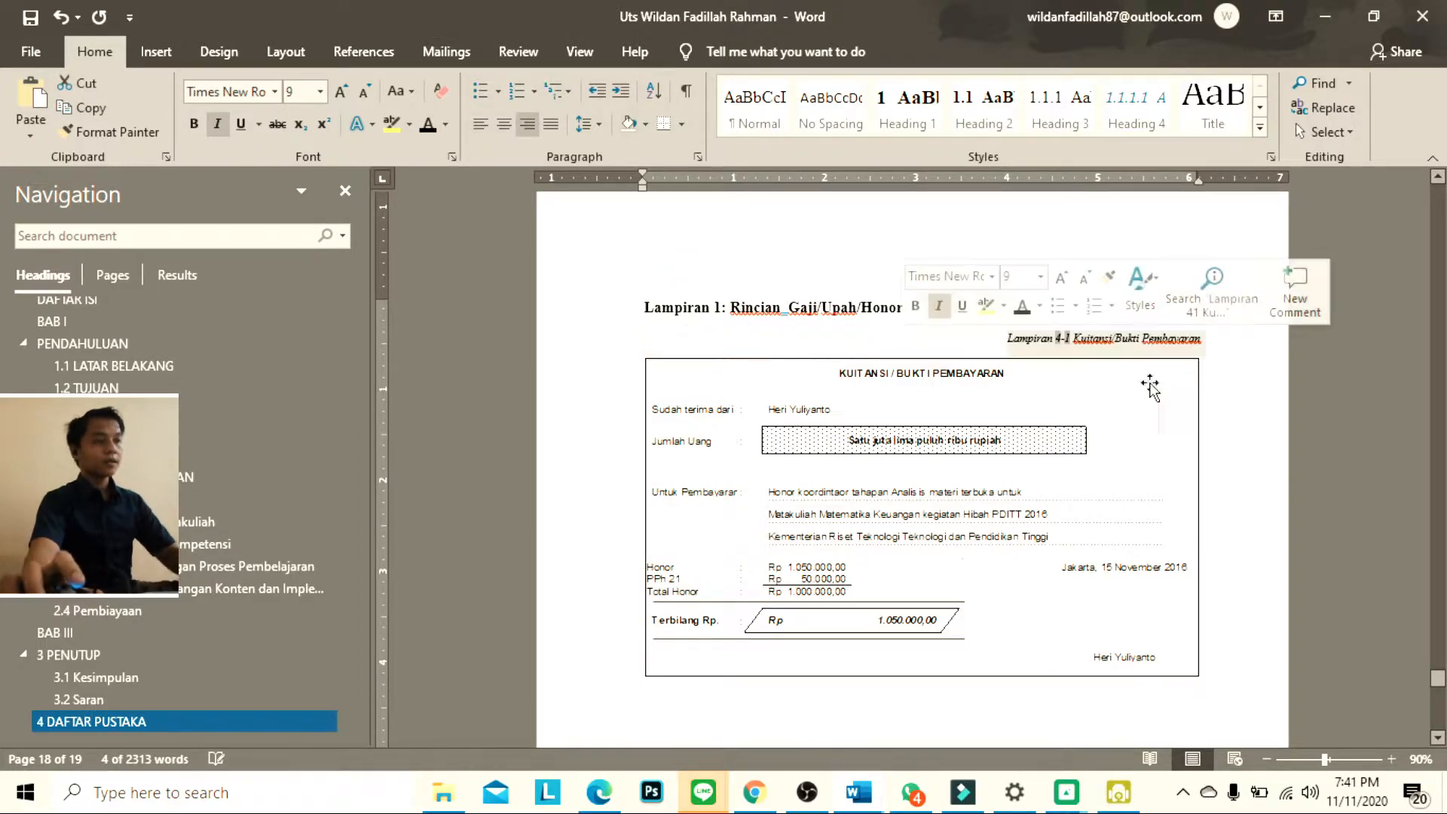
{"action": "left_click", "coordinate": [888, 386]}
{"action": "left_click", "coordinate": [998, 337]}
Insert the caption "Lampiran 4-2 Kwitansi / Bukti Pembayuaran" above the second receipt picture
{"action": "scroll", "coordinate": [1101, 381], "scroll_direction": "down", "scroll_amount": 20}
{"action": "left_click", "coordinate": [881, 366]}
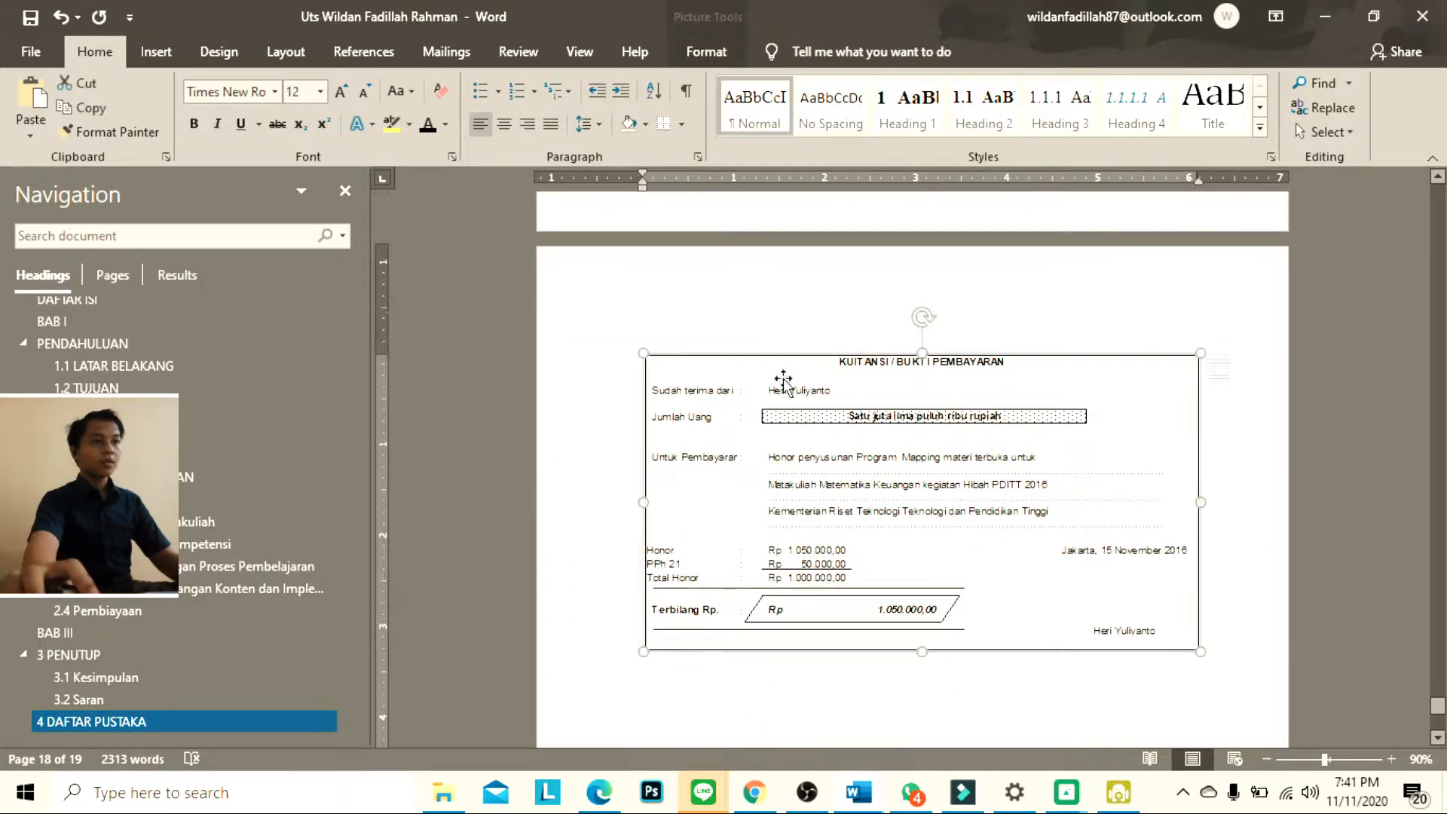
{"action": "right_click", "coordinate": [738, 356]}
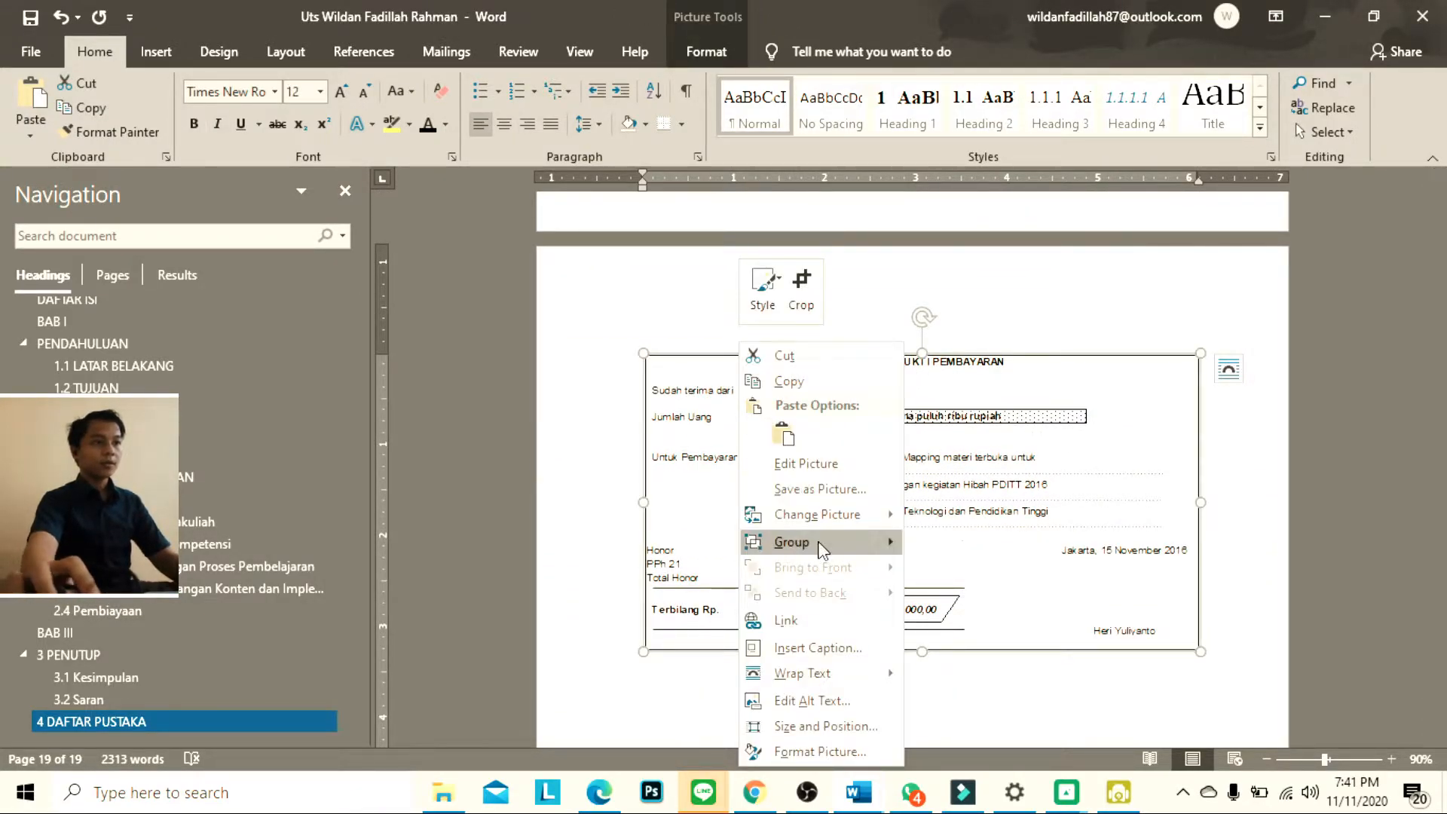
{"action": "left_click", "coordinate": [820, 648]}
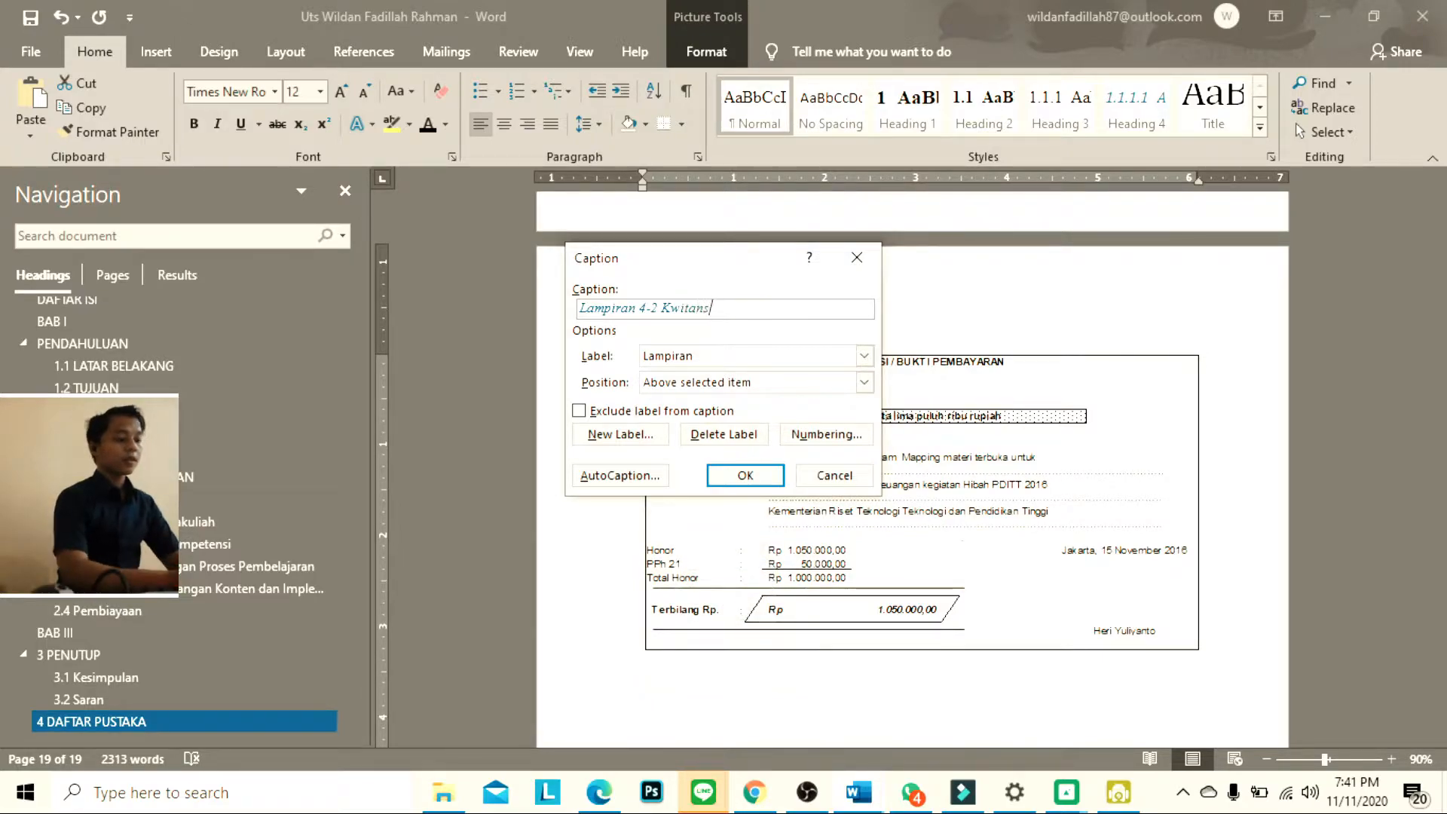
{"action": "type", "text": "Kwitansi / Bukti Pembayuaran"}
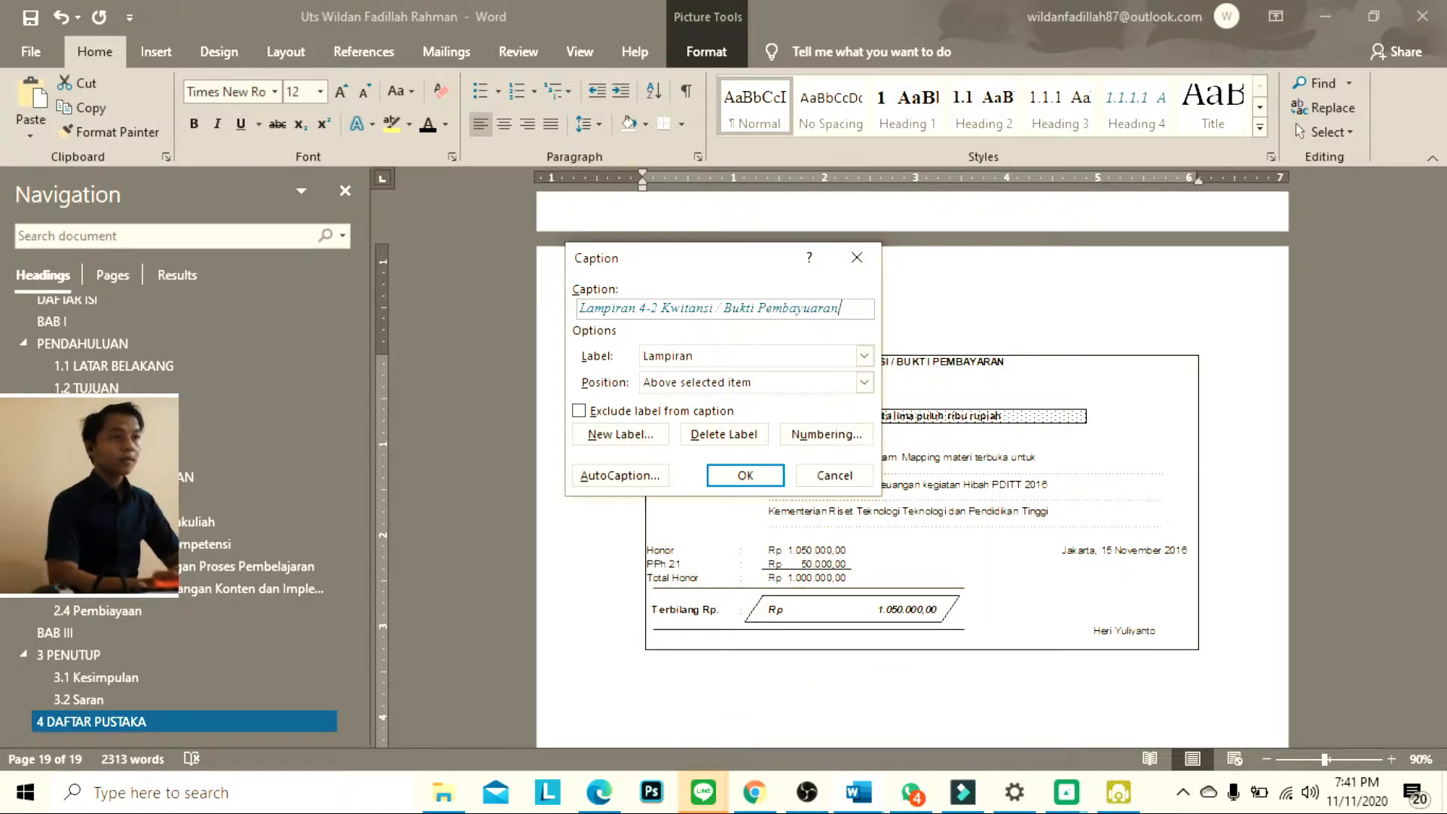
{"action": "key", "text": "Return"}
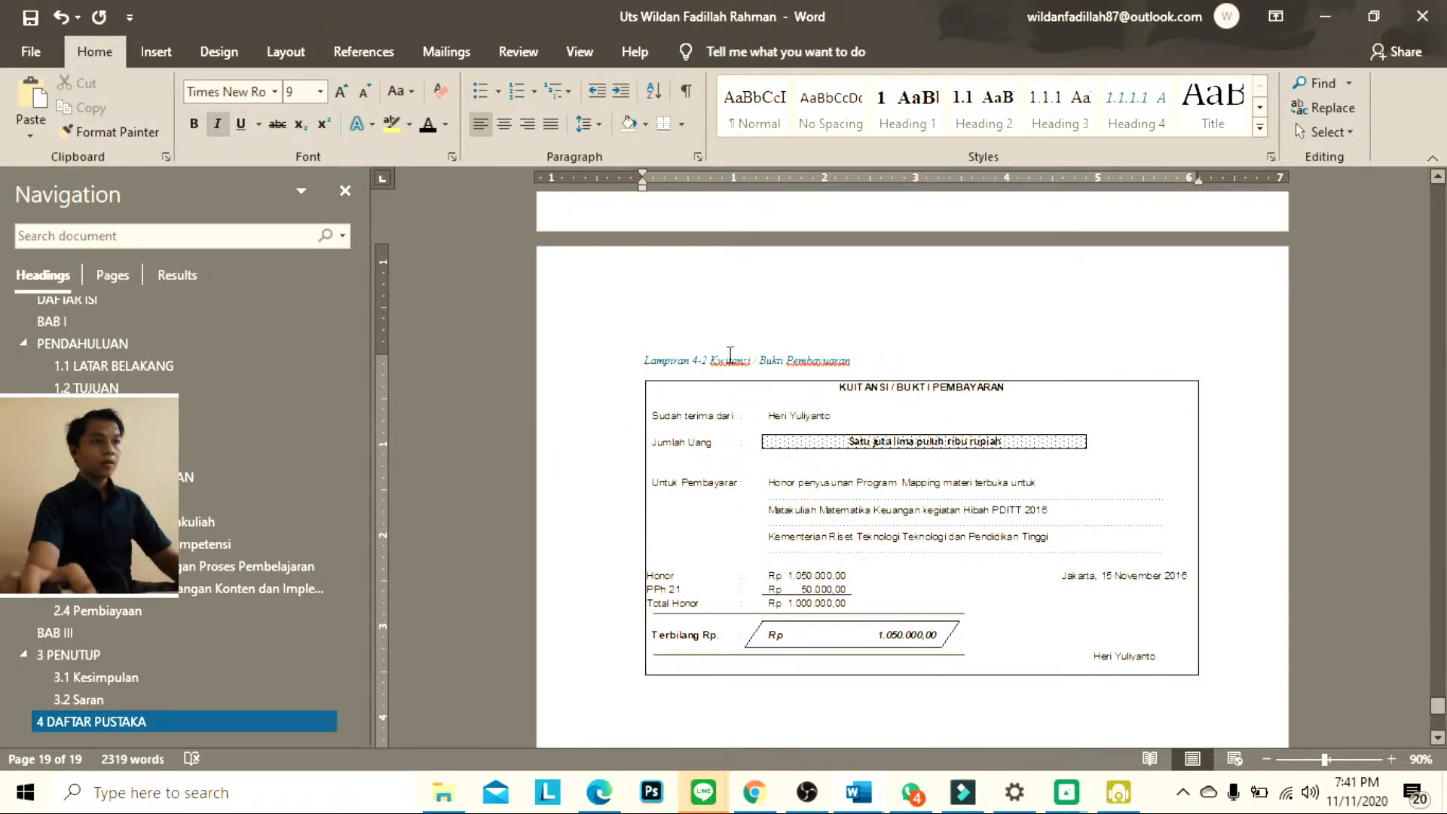
Make the Lampiran 4-2 caption text black and right-align it above the second receipt picture
{"action": "triple_click", "coordinate": [837, 359]}
{"action": "key", "text": "ctrl+e"}
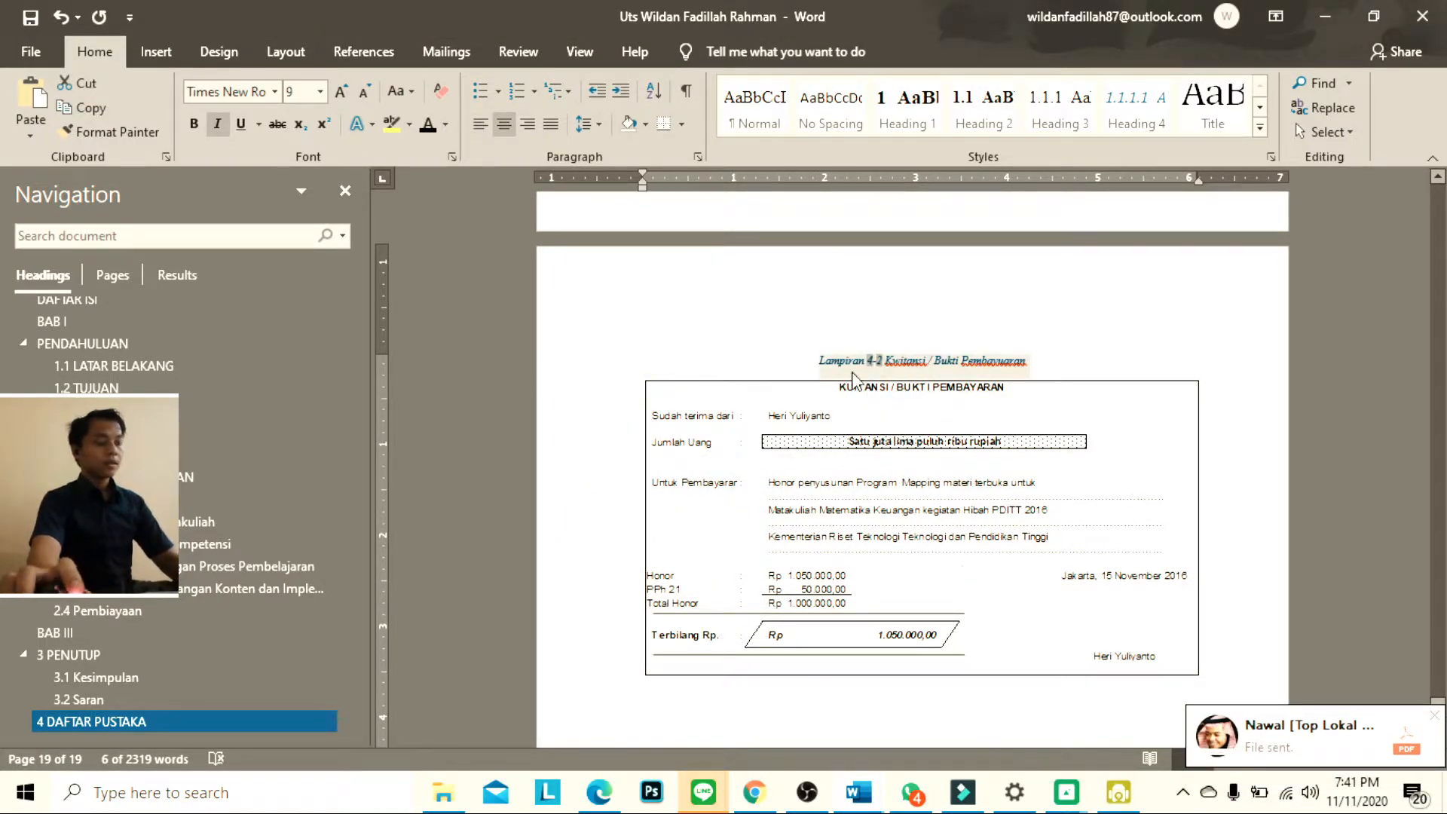
{"action": "right_click", "coordinate": [941, 368]}
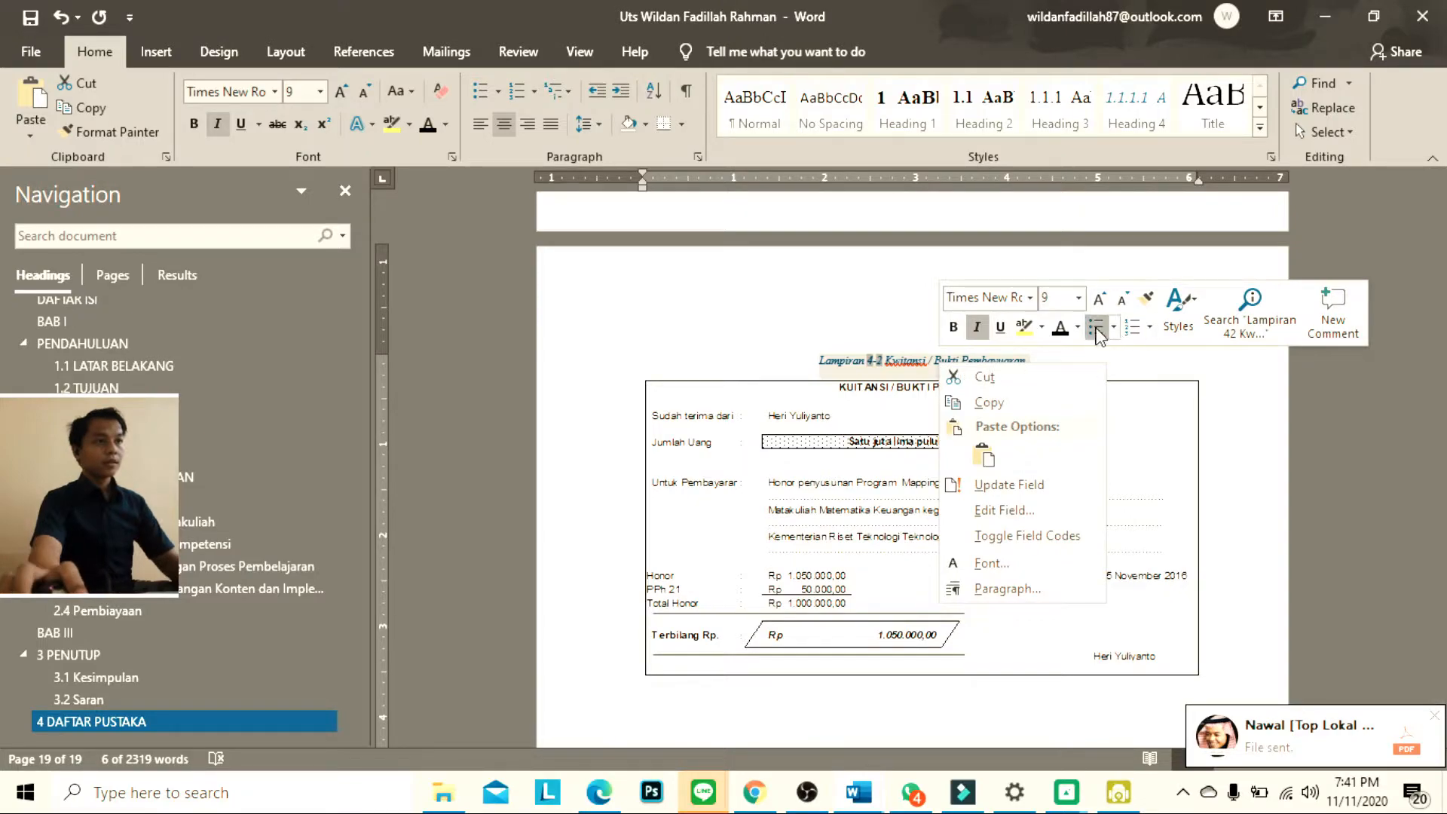
{"action": "left_click", "coordinate": [1060, 329]}
{"action": "key", "text": "ctrl+r"}
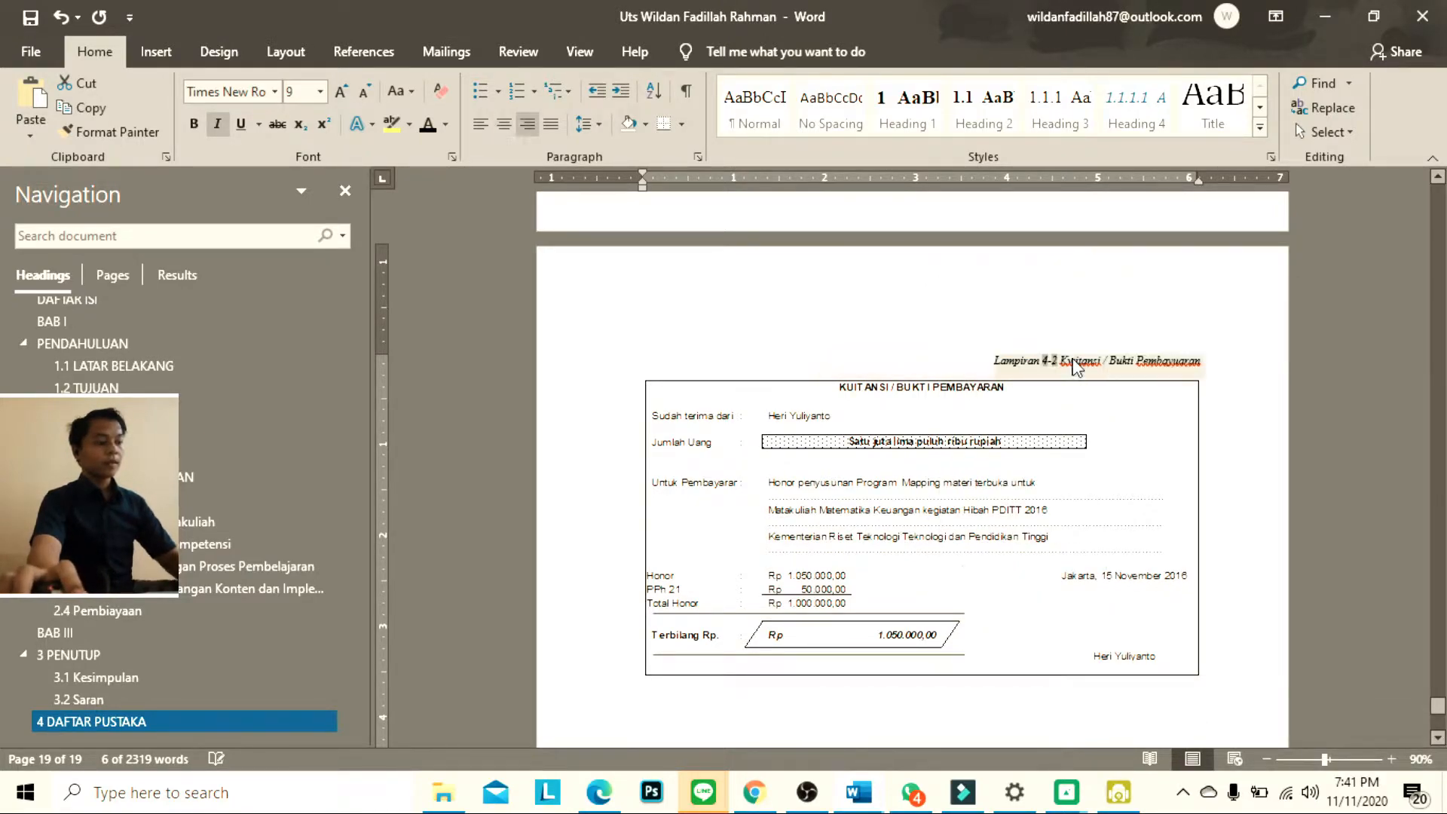
{"action": "left_click", "coordinate": [974, 315]}
Place the cursor on the blank page that follows the DAFTAR ISI contents list
{"action": "scroll", "coordinate": [988, 346], "scroll_direction": "down", "scroll_amount": 3}
{"action": "scroll", "coordinate": [988, 345], "scroll_direction": "up", "scroll_amount": 20}
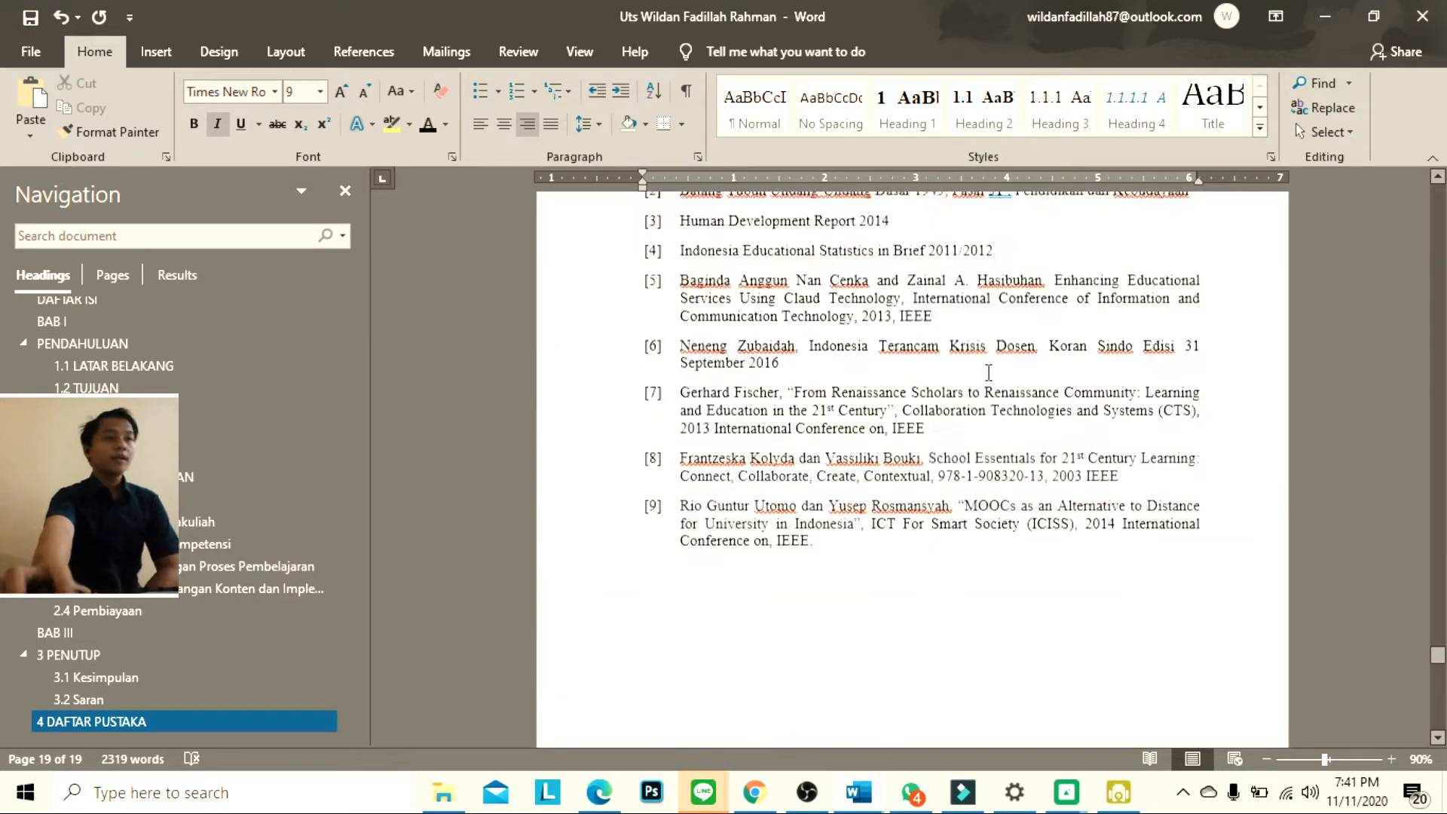
{"action": "scroll", "coordinate": [989, 372], "scroll_direction": "up", "scroll_amount": 15}
{"action": "scroll", "coordinate": [1011, 382], "scroll_direction": "up", "scroll_amount": 15}
{"action": "scroll", "coordinate": [1020, 381], "scroll_direction": "up", "scroll_amount": 15}
{"action": "scroll", "coordinate": [1018, 373], "scroll_direction": "up", "scroll_amount": 15}
{"action": "scroll", "coordinate": [1019, 375], "scroll_direction": "up", "scroll_amount": 12}
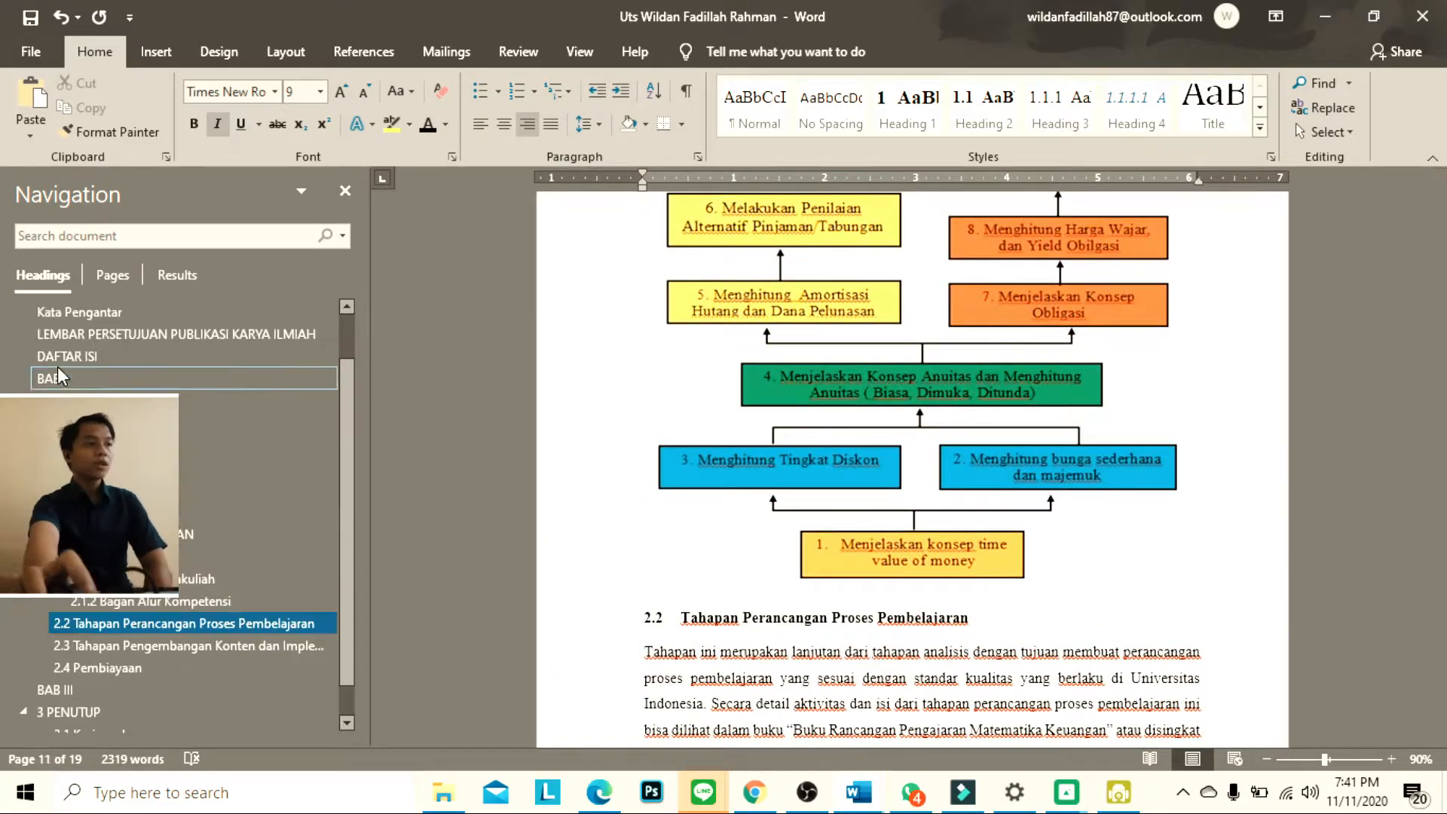
{"action": "left_click", "coordinate": [78, 378]}
{"action": "scroll", "coordinate": [1061, 367], "scroll_direction": "up", "scroll_amount": 10}
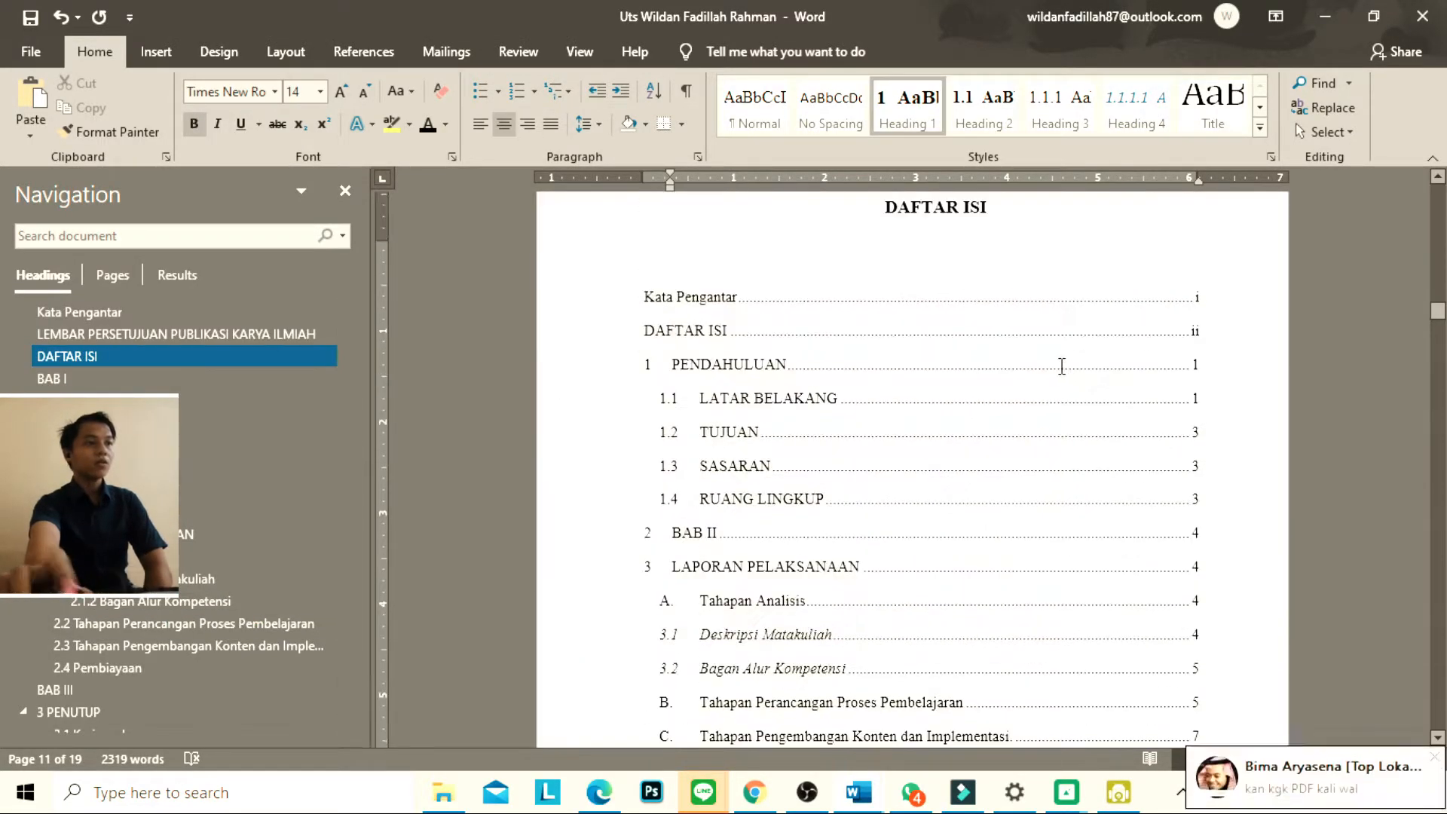
{"action": "scroll", "coordinate": [1061, 370], "scroll_direction": "down", "scroll_amount": 10}
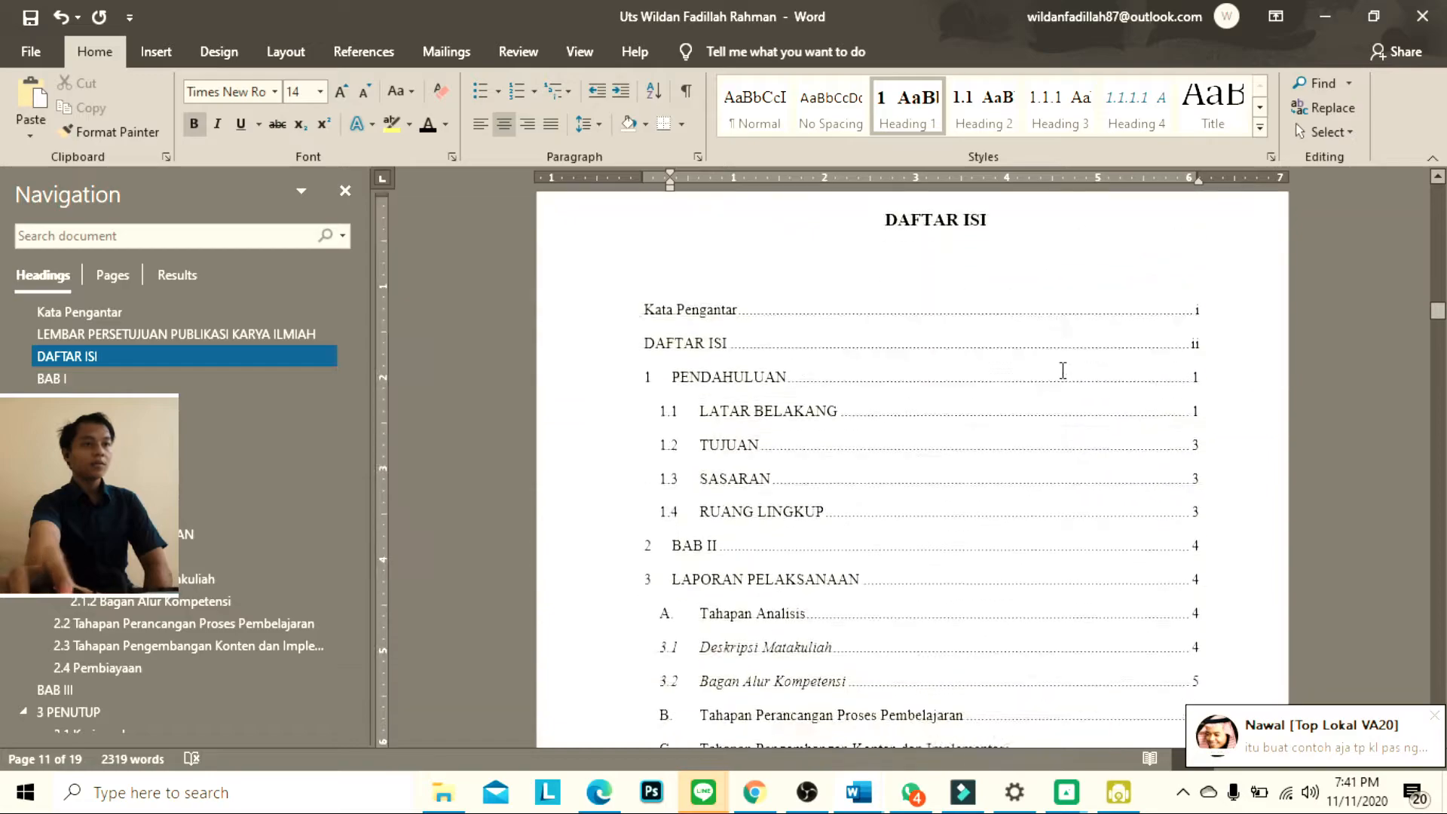
{"action": "left_click", "coordinate": [955, 288]}
{"action": "scroll", "coordinate": [887, 333], "scroll_direction": "down", "scroll_amount": 3}
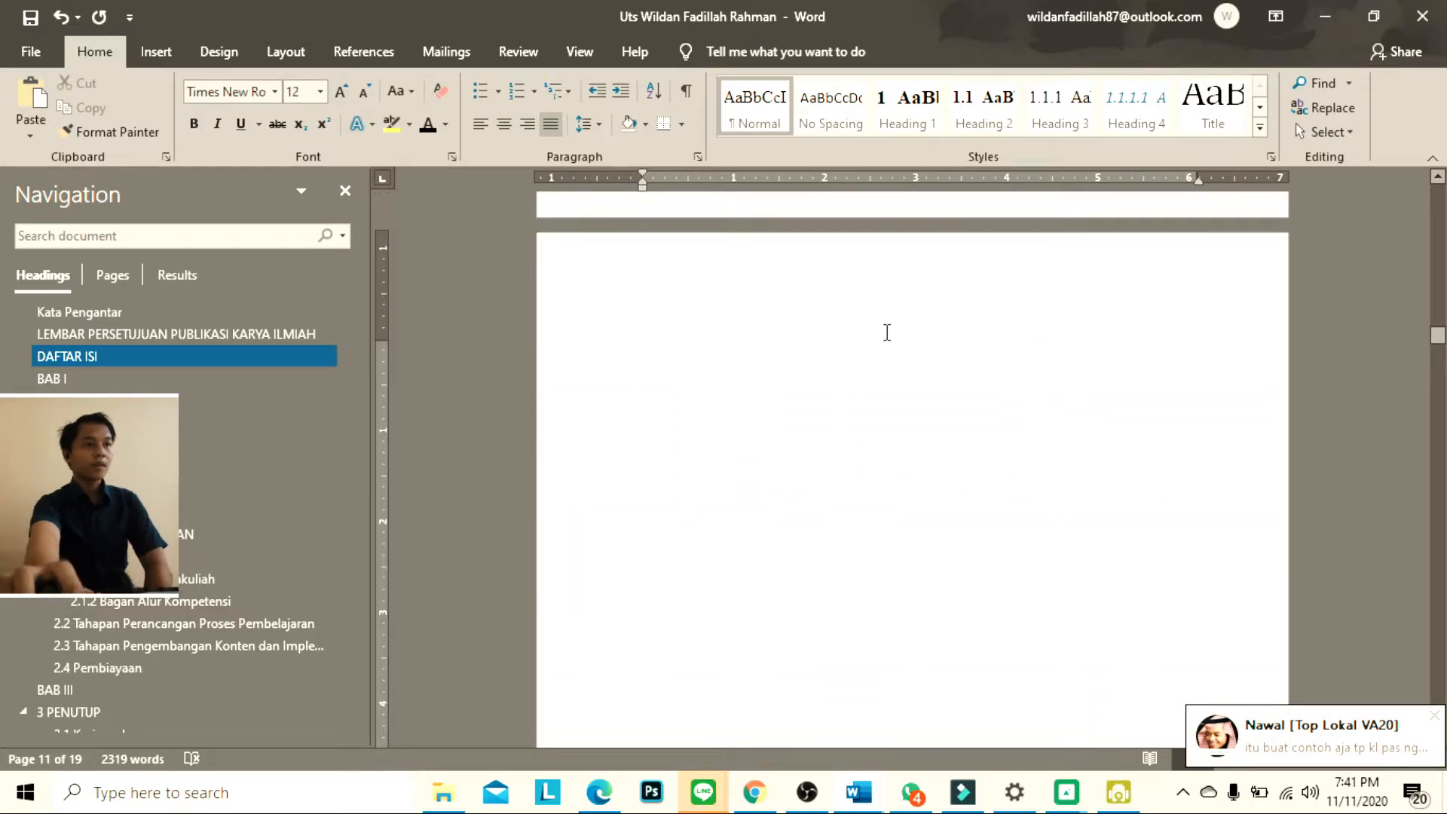
{"action": "left_click", "coordinate": [363, 51]}
{"action": "left_click", "coordinate": [431, 52]}
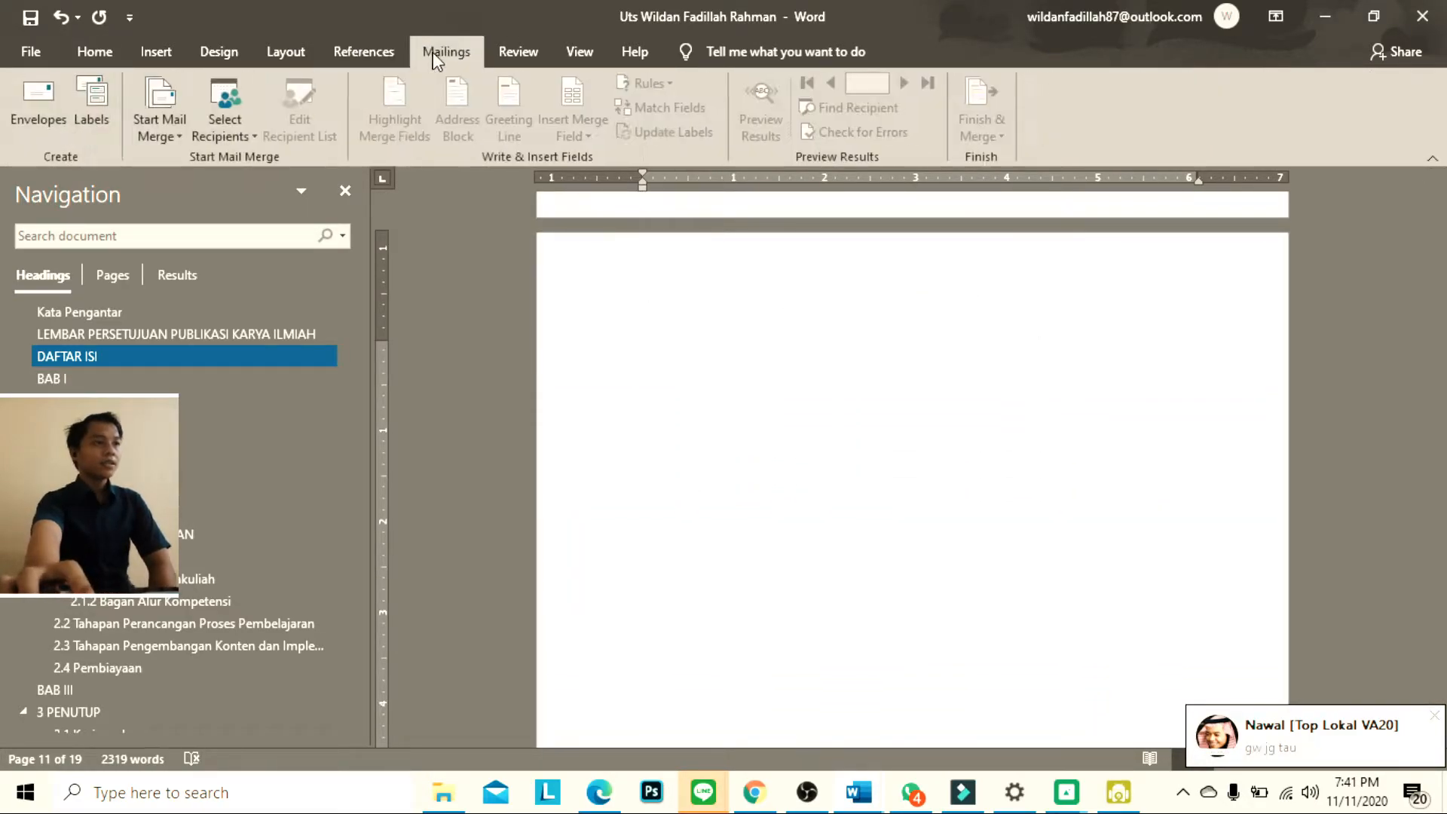
{"action": "left_click", "coordinate": [333, 54]}
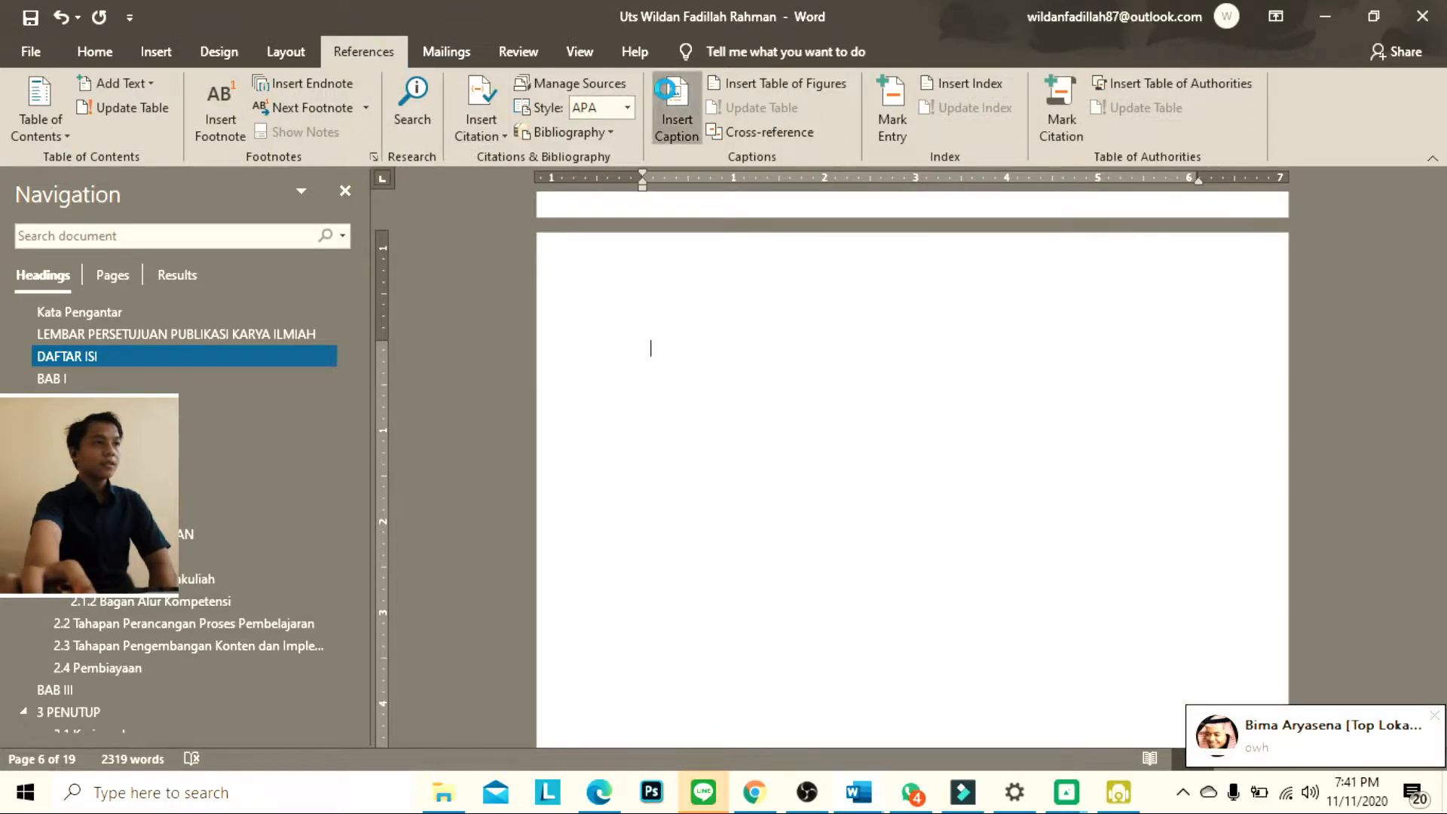
{"action": "left_click", "coordinate": [666, 89]}
{"action": "left_click", "coordinate": [865, 259]}
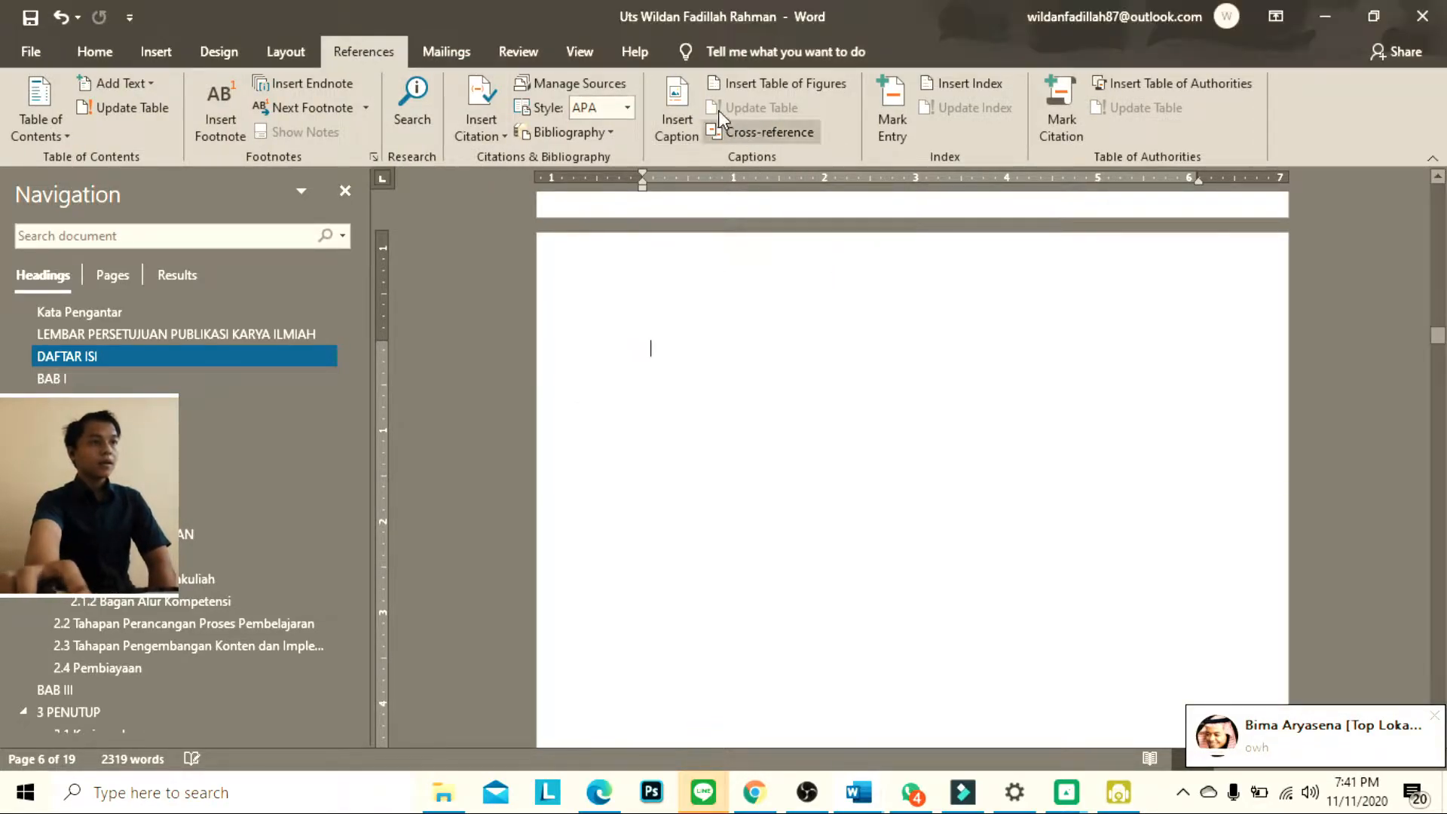
Insert a table of figures for the Tabel caption label on the blank page, with a dotted leader and the From template format
{"action": "left_click", "coordinate": [799, 89]}
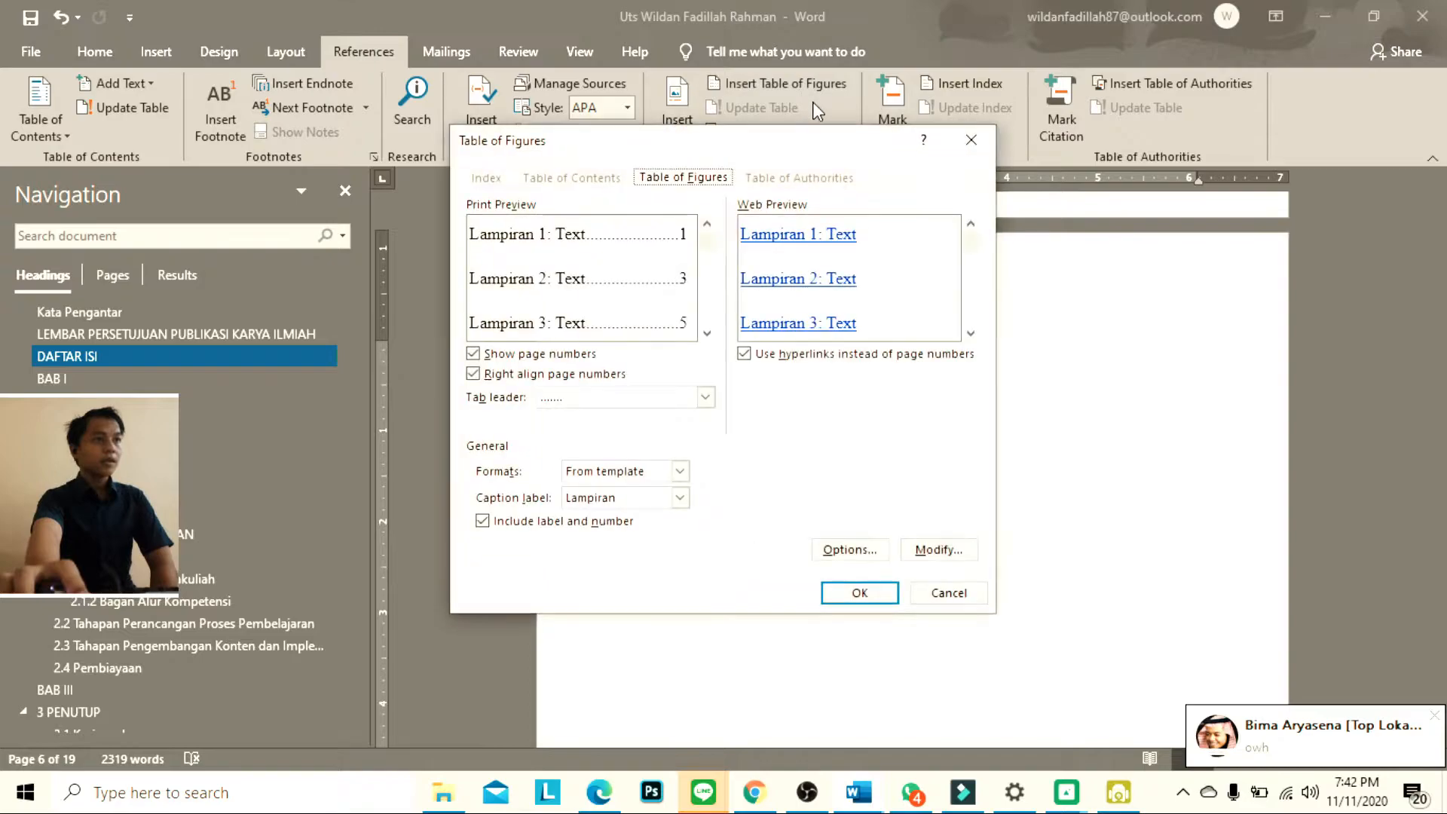
{"action": "left_click", "coordinate": [705, 396]}
{"action": "left_click", "coordinate": [705, 396]}
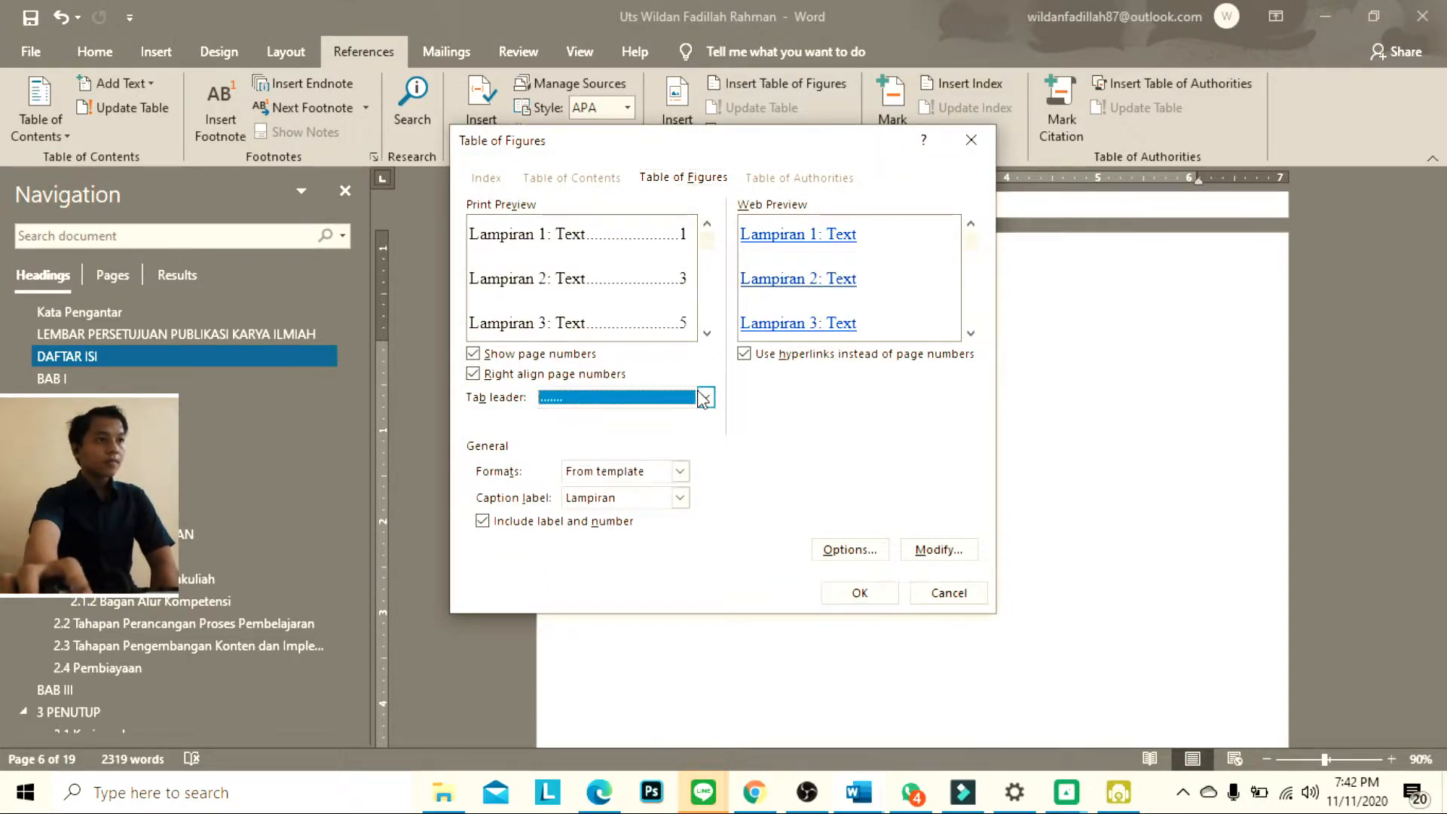
{"action": "left_click", "coordinate": [679, 472]}
{"action": "left_click", "coordinate": [680, 471]}
{"action": "left_click", "coordinate": [679, 497]}
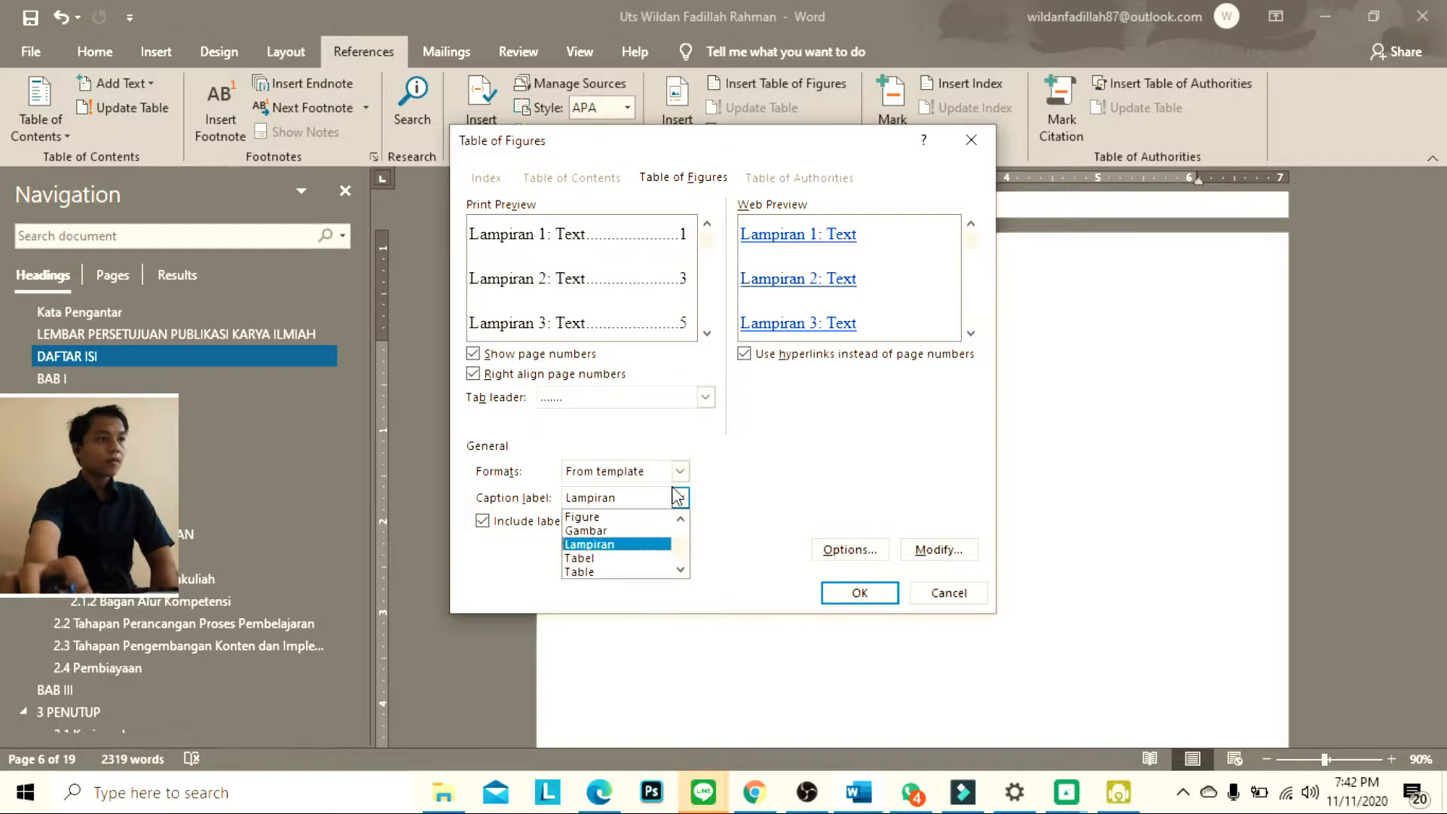
{"action": "left_click", "coordinate": [643, 547]}
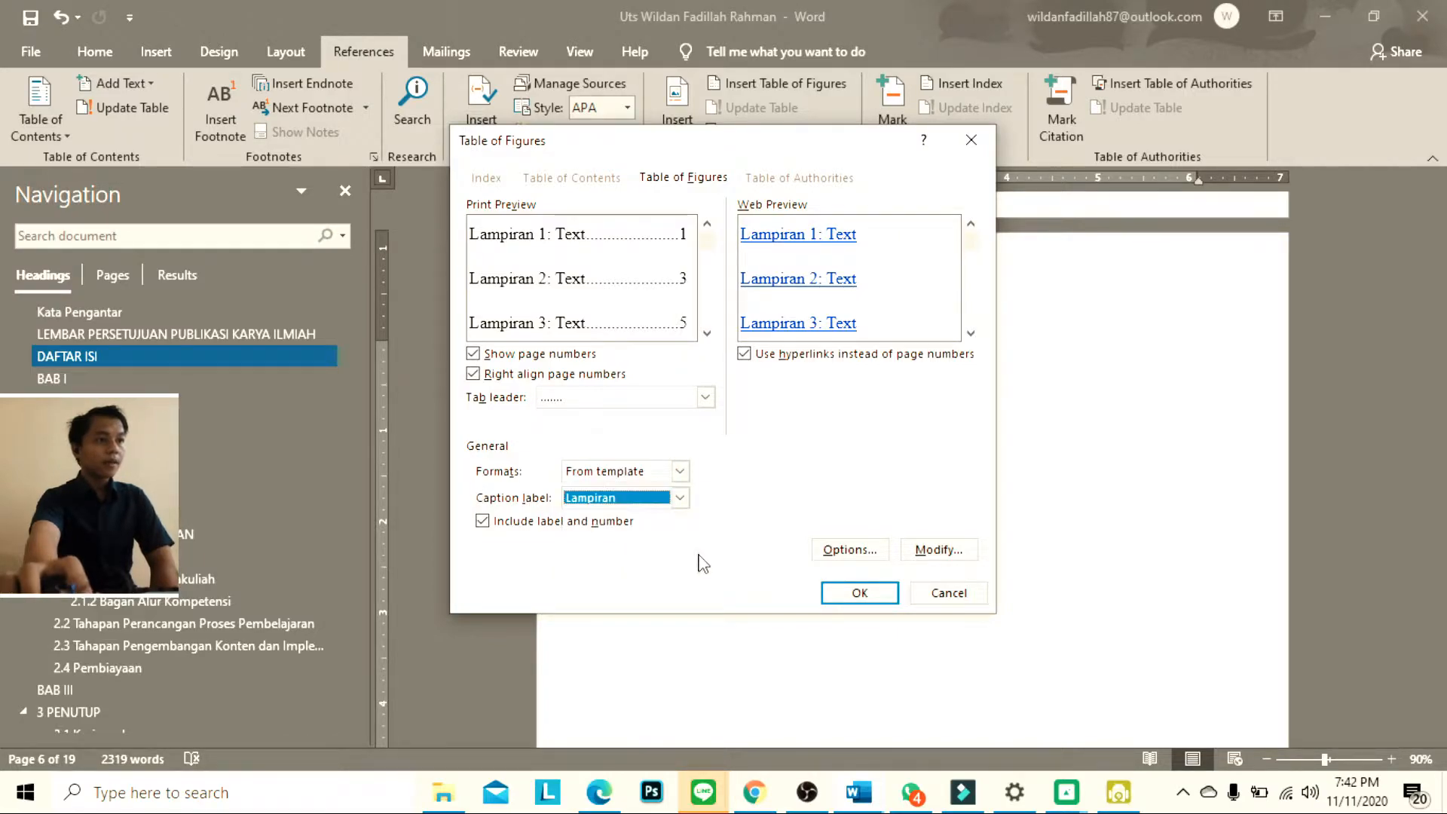
{"action": "left_click", "coordinate": [681, 497]}
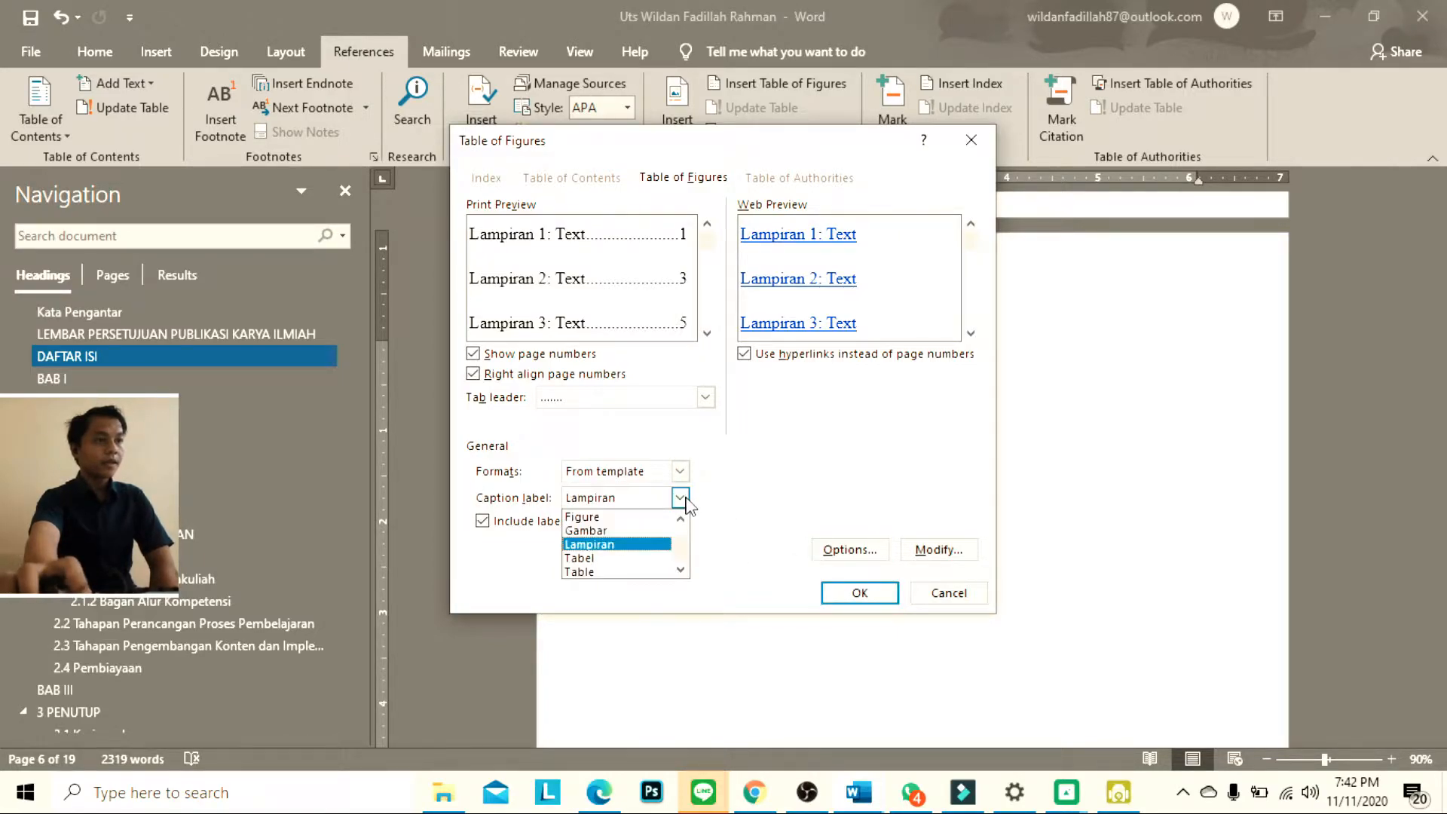
{"action": "left_click", "coordinate": [636, 558]}
{"action": "left_click", "coordinate": [859, 593]}
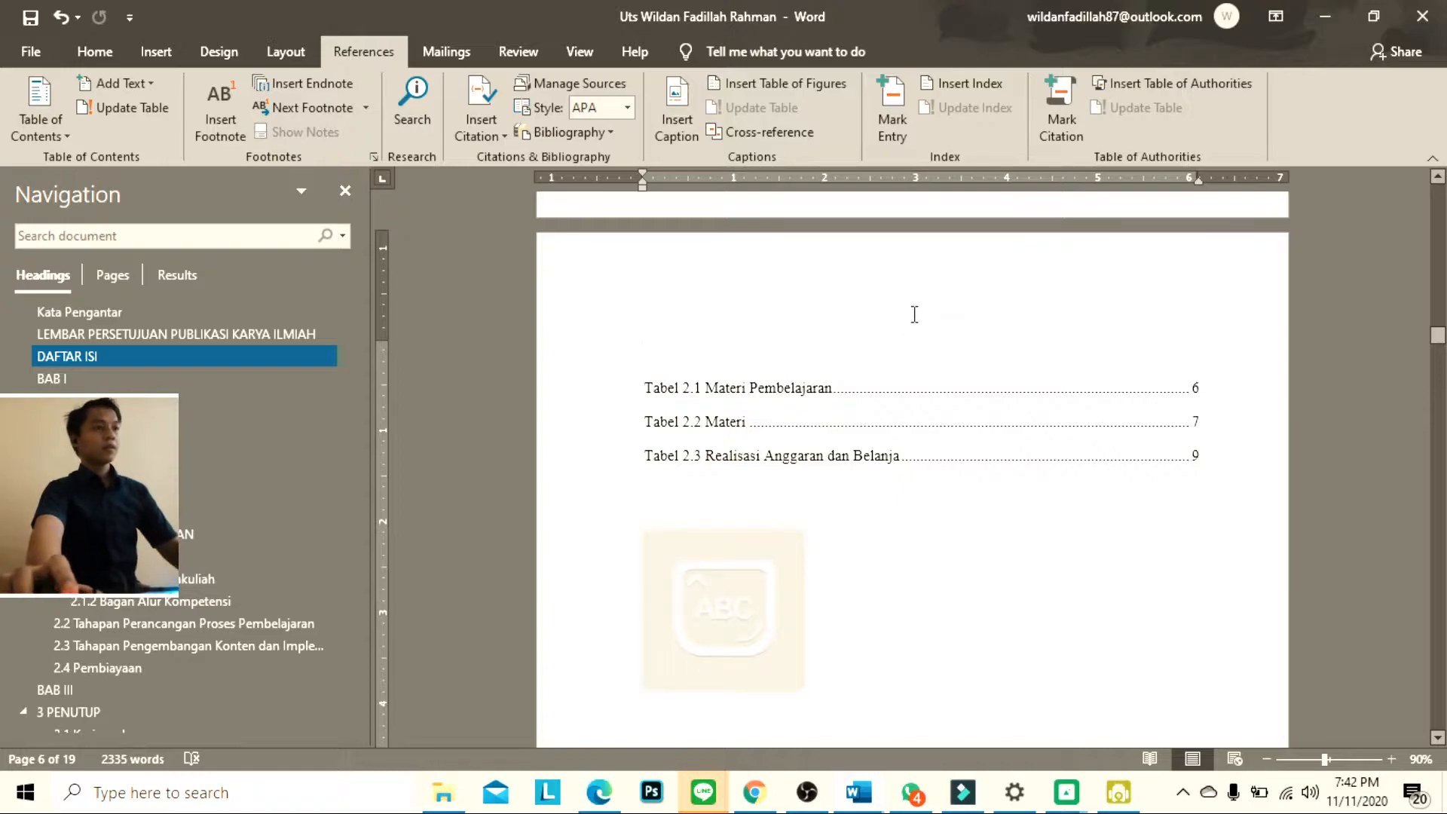
Add the title "Daftar Tabel" above the list of tables as a centred Heading 1 without a chapter number
{"action": "key", "text": "BackSpace"}
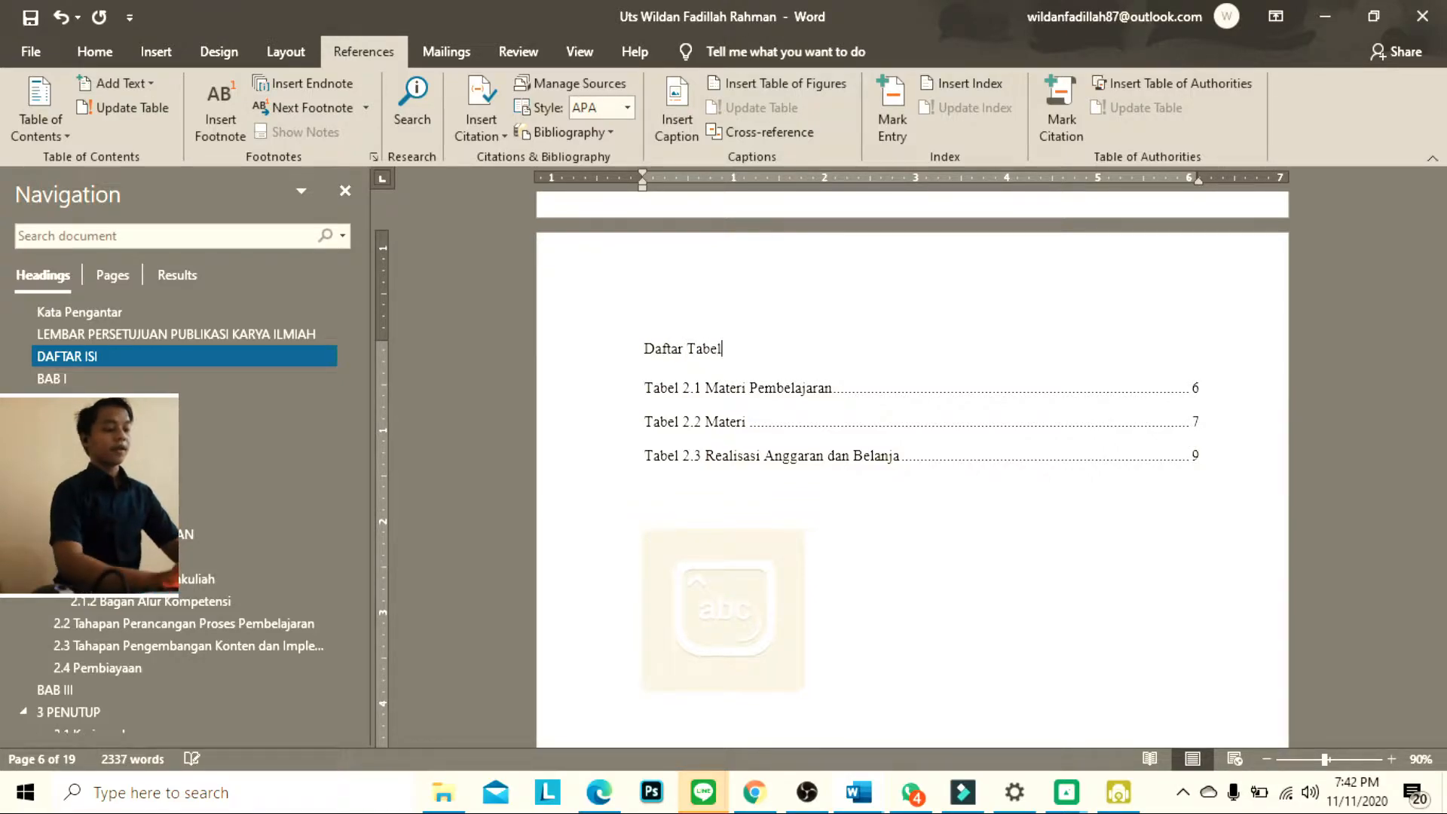
{"action": "left_click", "coordinate": [95, 51]}
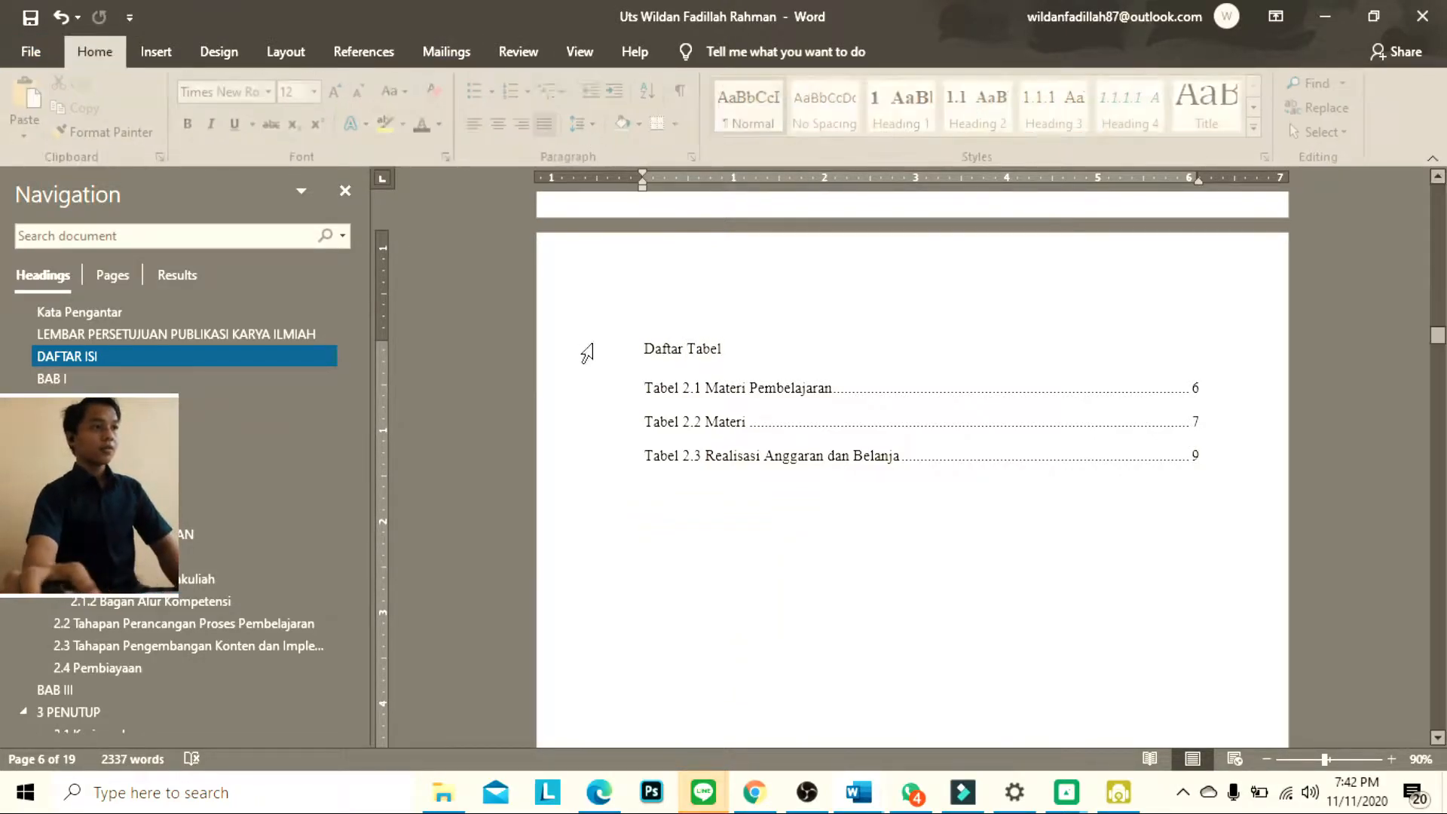
{"action": "left_click", "coordinate": [904, 113]}
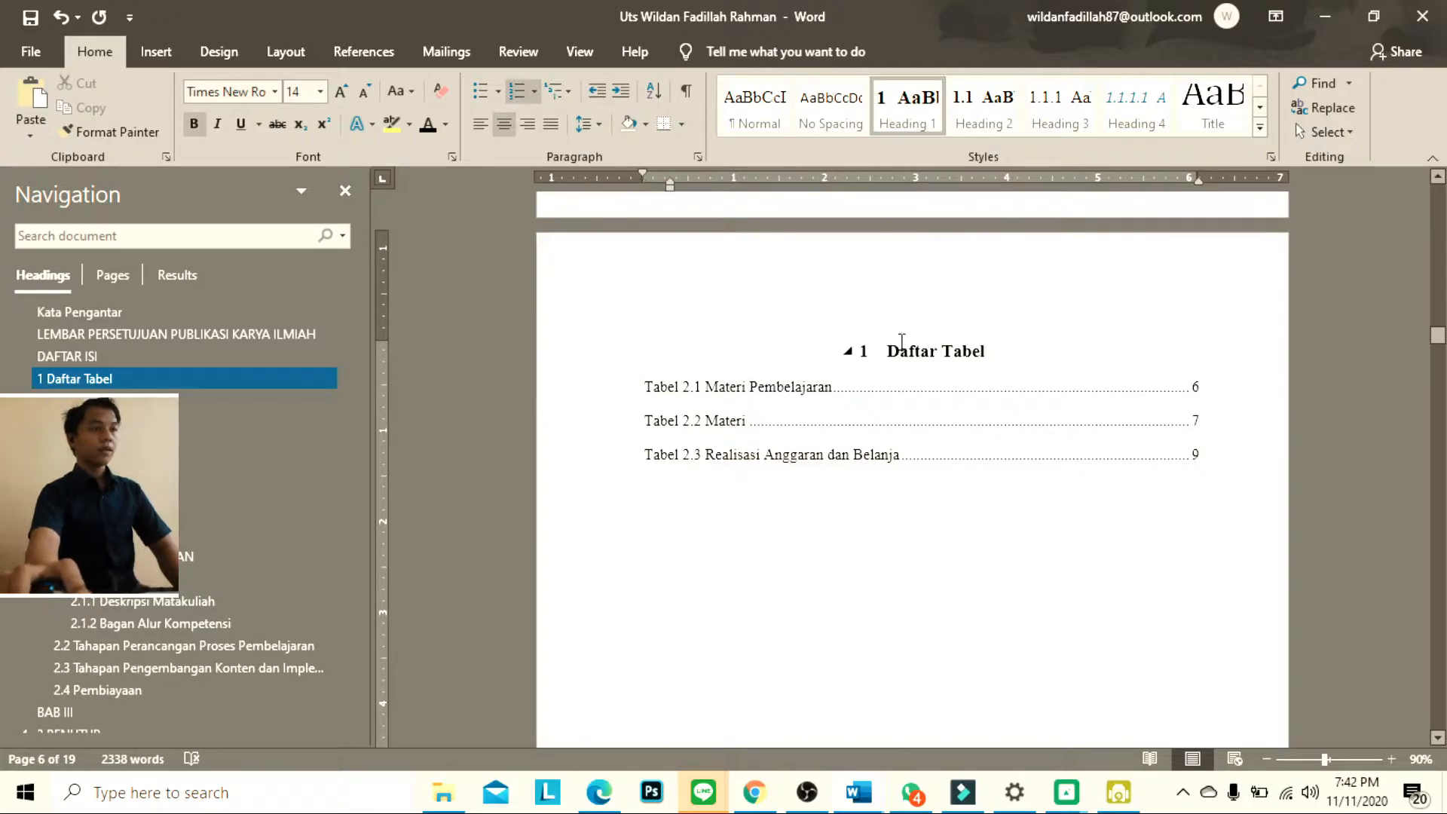
{"action": "key", "text": "BackSpace"}
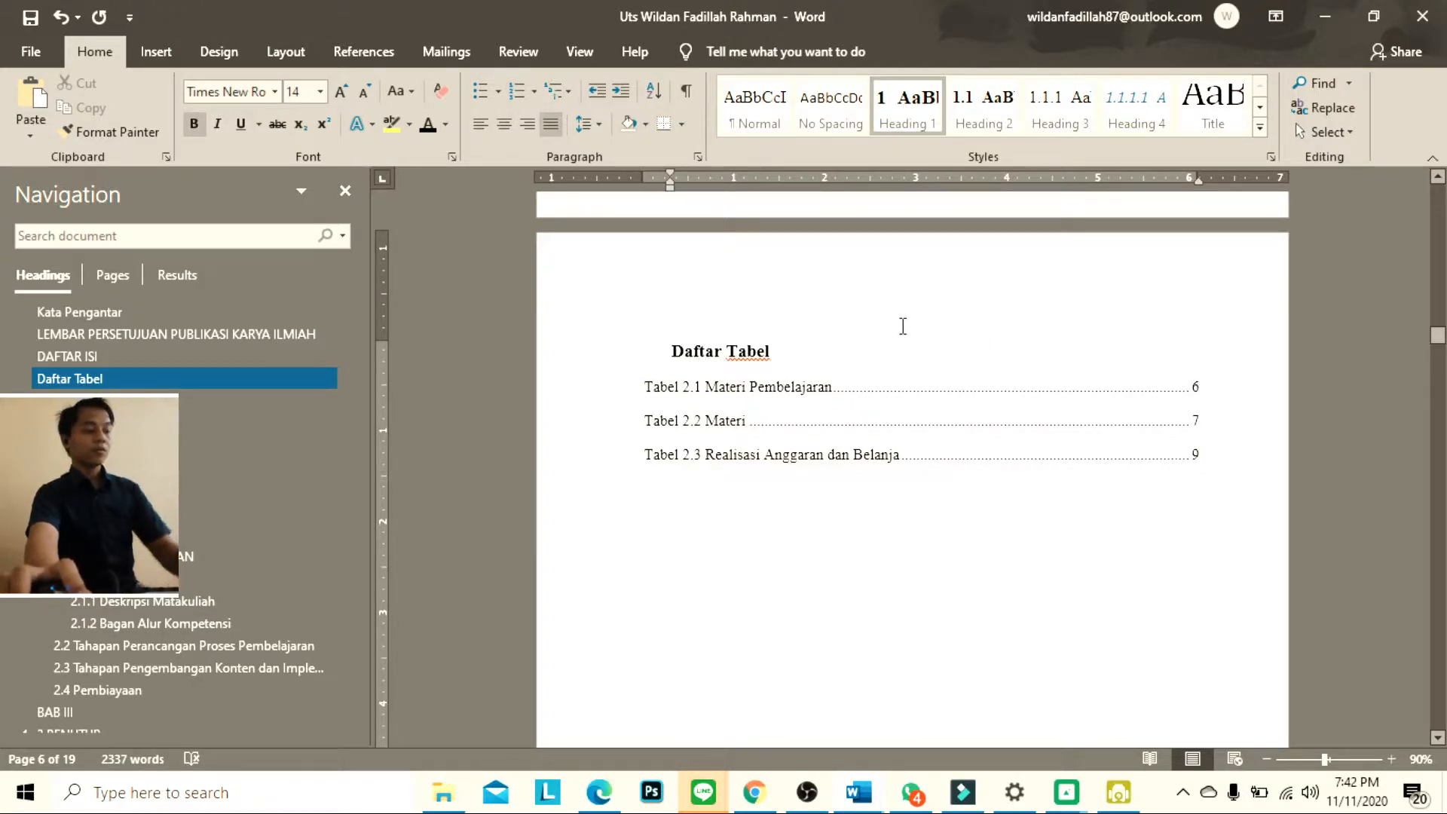
{"action": "key", "text": "ctrl+e"}
{"action": "scroll", "coordinate": [916, 365], "scroll_direction": "down", "scroll_amount": 3}
{"action": "left_click", "coordinate": [1056, 377]}
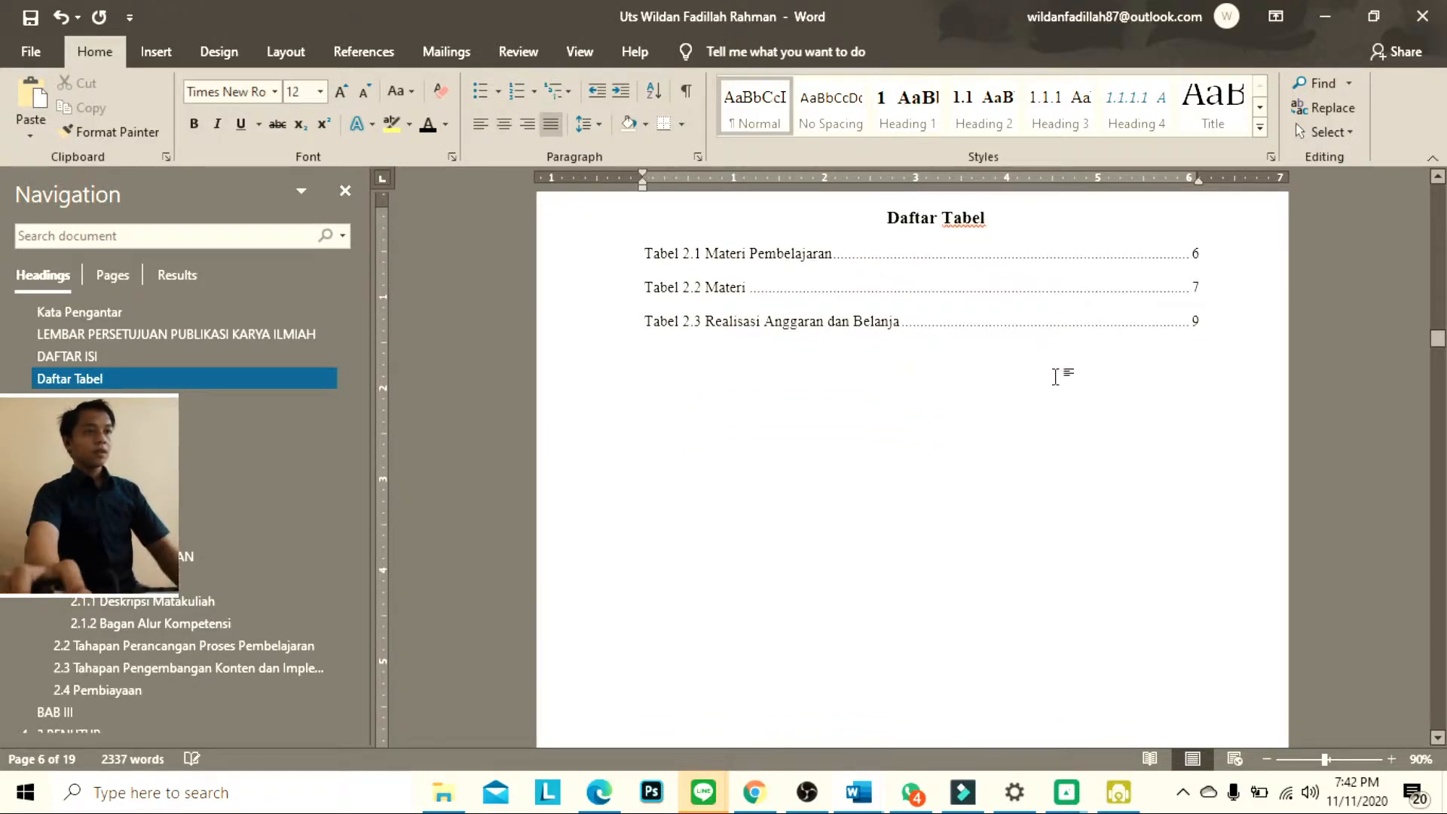
Start a new page below the last entry of the Daftar Tabel list
{"action": "left_click", "coordinate": [1242, 322]}
{"action": "left_click", "coordinate": [1144, 345]}
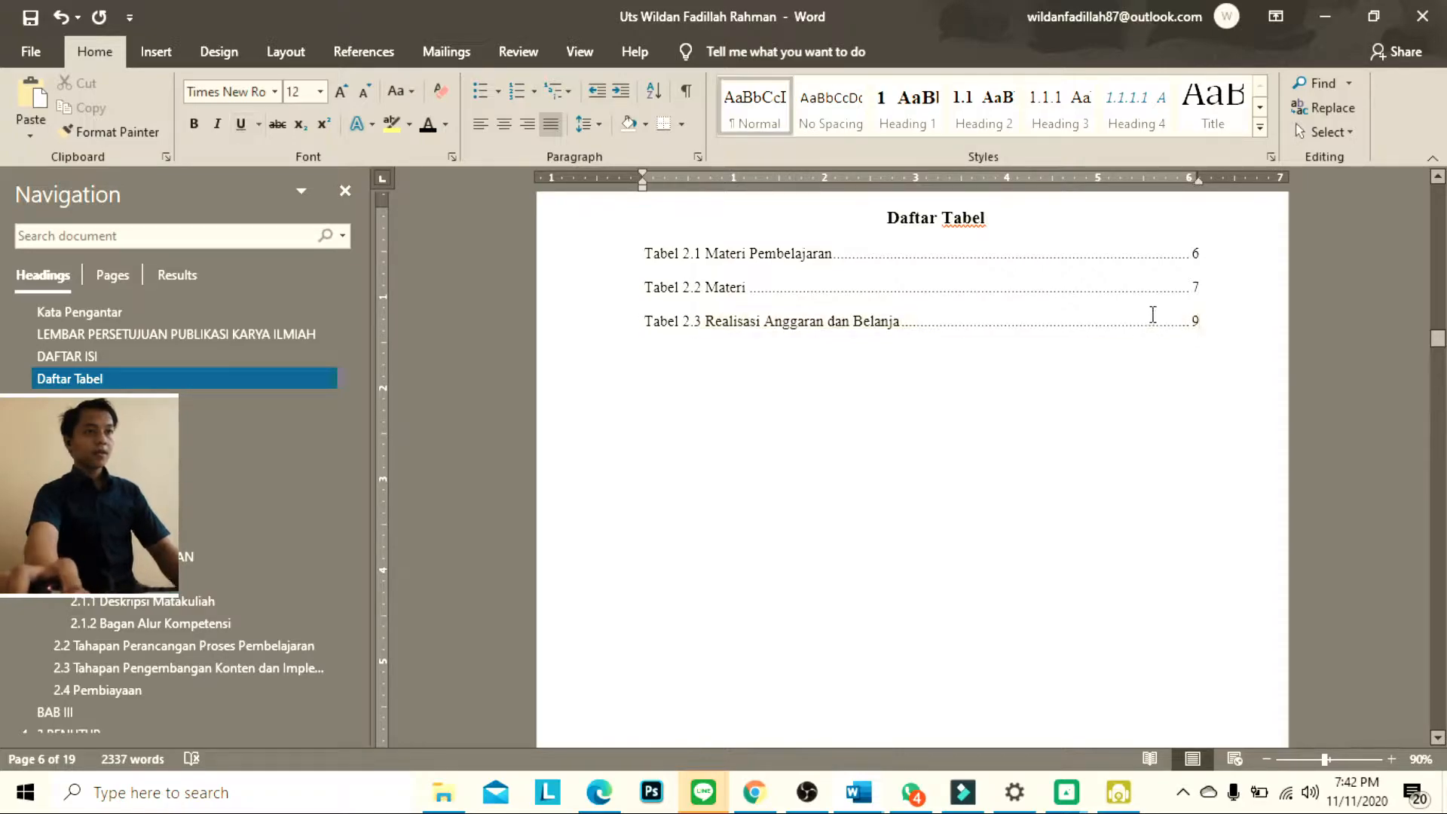
{"action": "left_click", "coordinate": [1040, 232]}
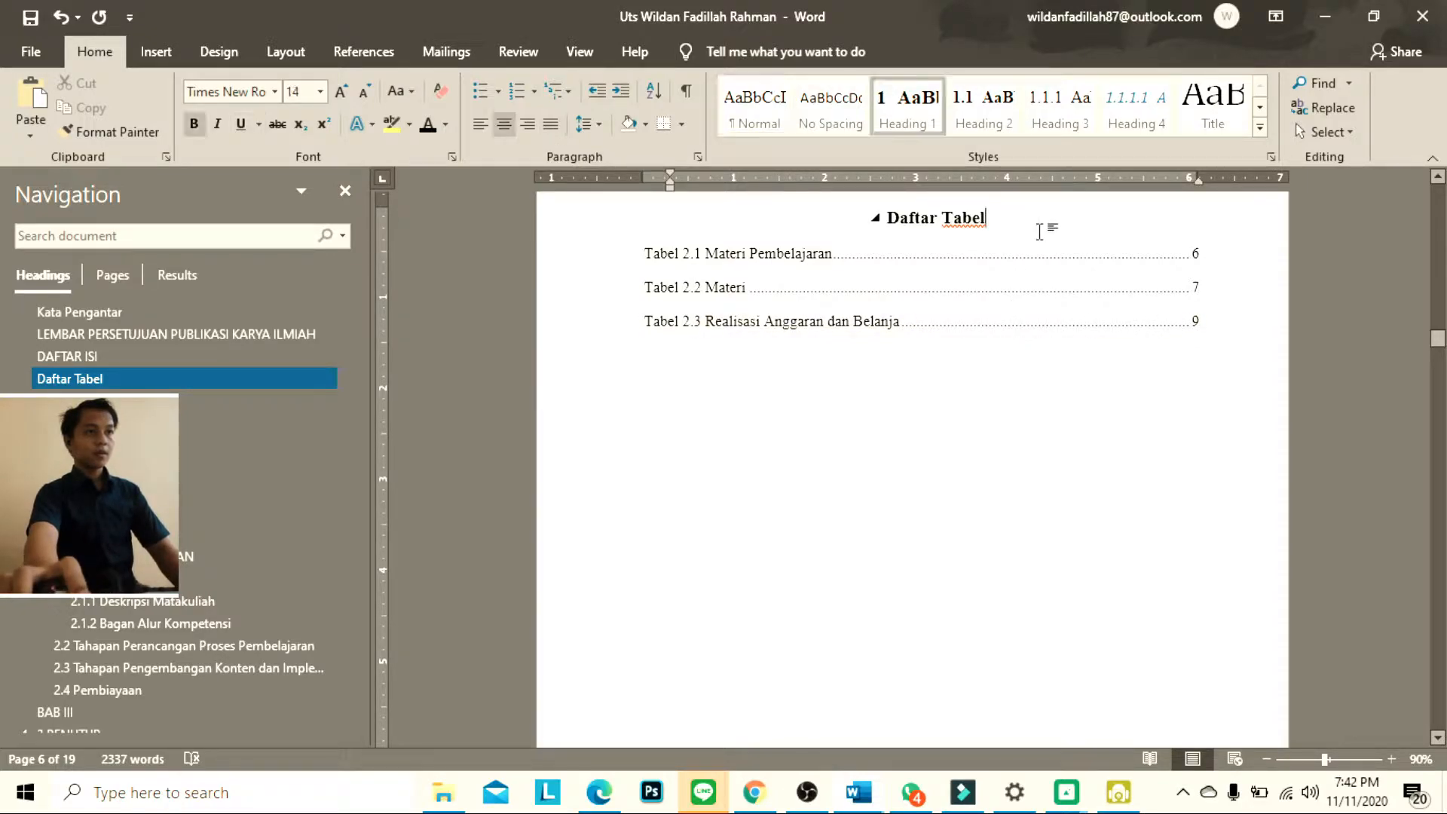
{"action": "left_click", "coordinate": [1074, 326]}
{"action": "left_click", "coordinate": [1072, 365]}
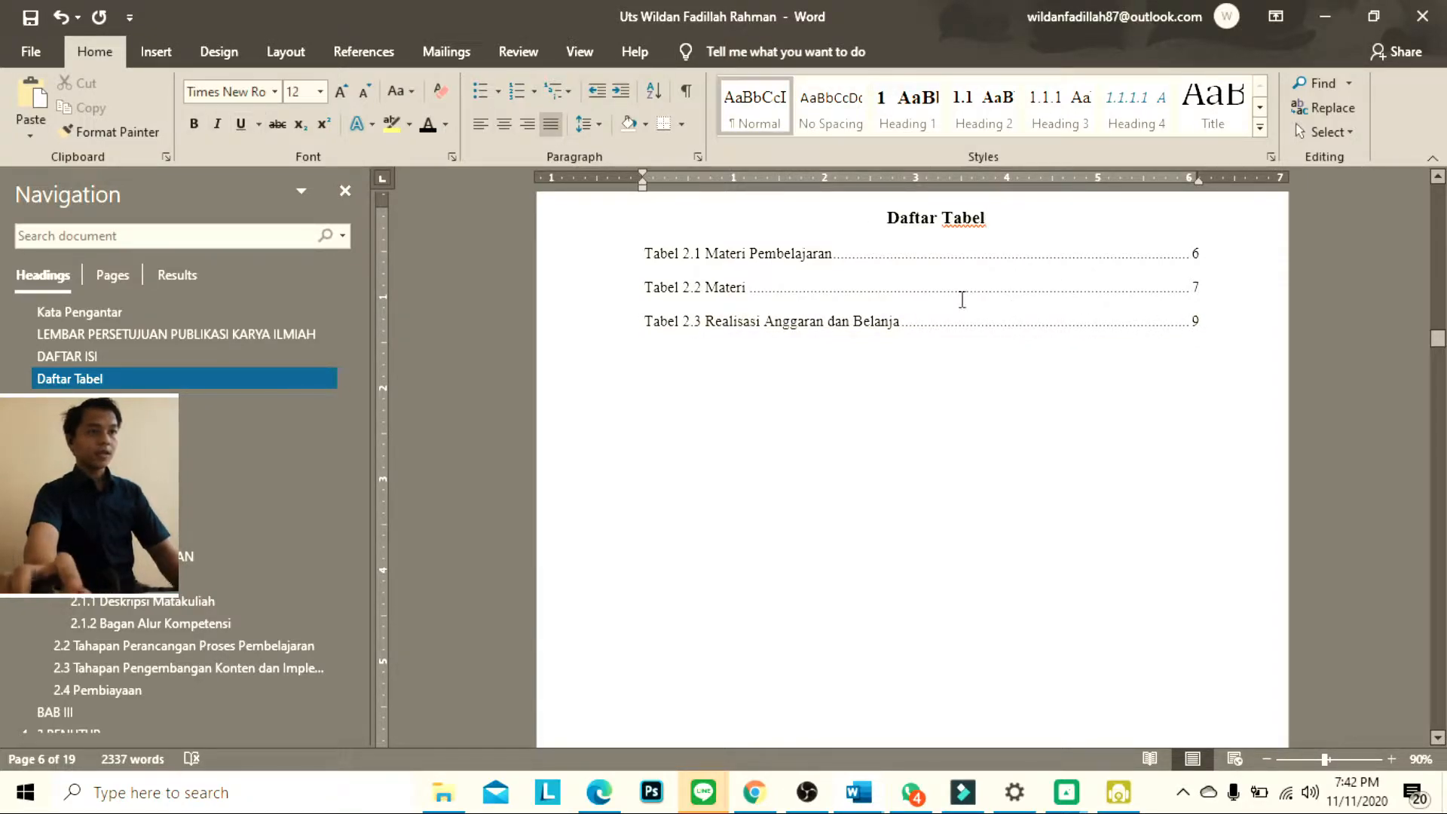
{"action": "left_click", "coordinate": [146, 44]}
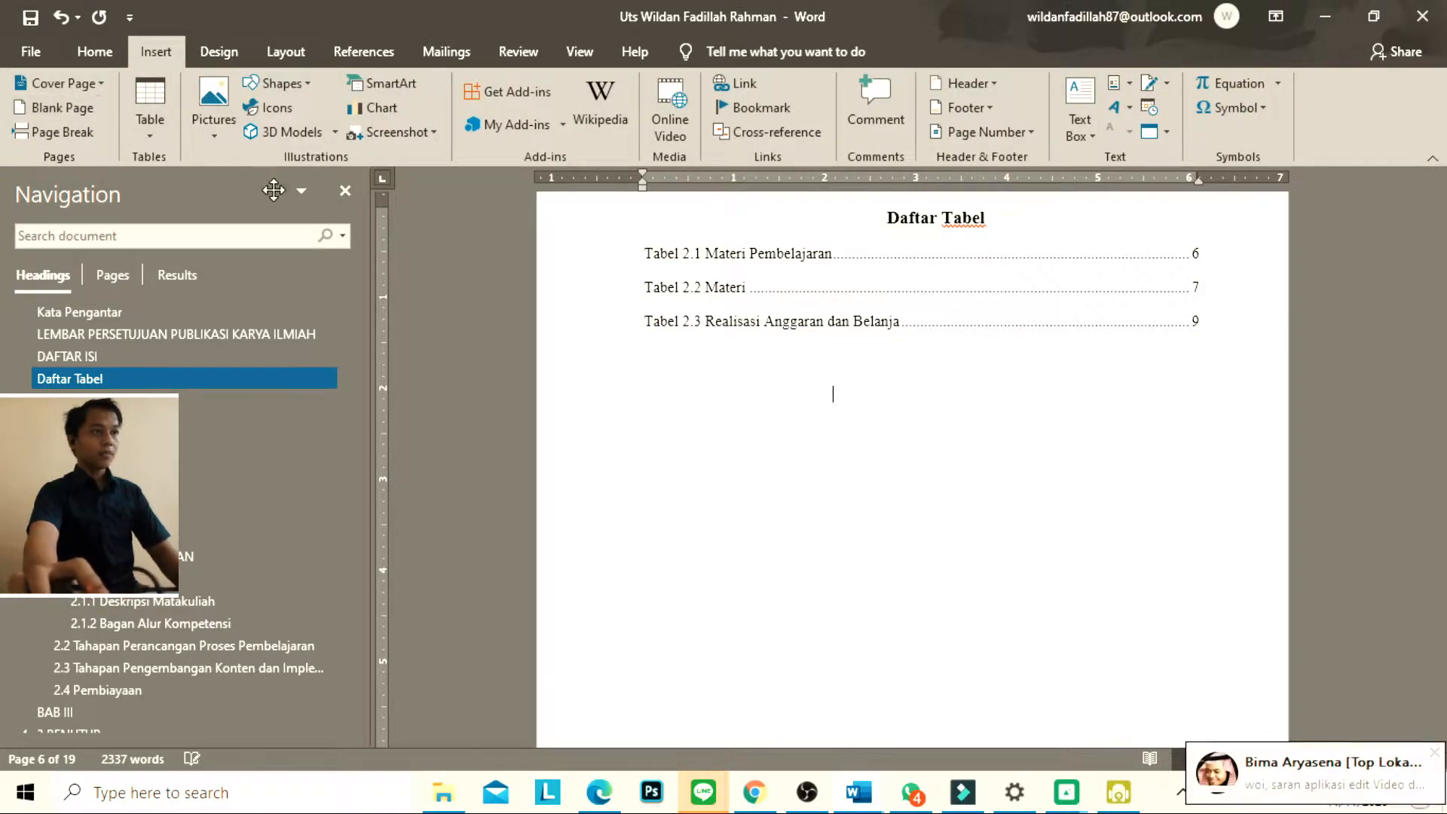
{"action": "scroll", "coordinate": [874, 395], "scroll_direction": "down", "scroll_amount": 10}
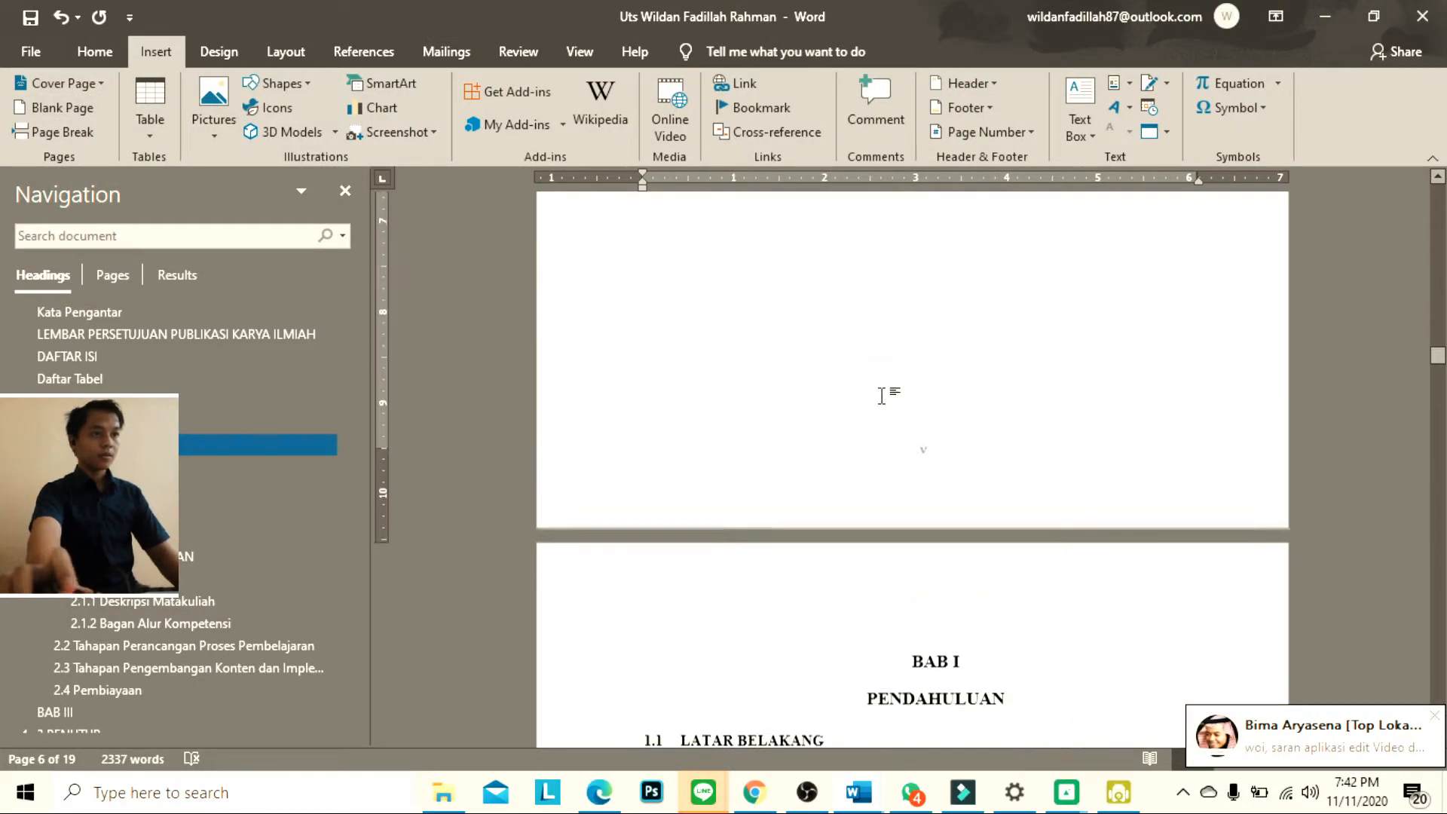
{"action": "scroll", "coordinate": [881, 396], "scroll_direction": "up", "scroll_amount": 10}
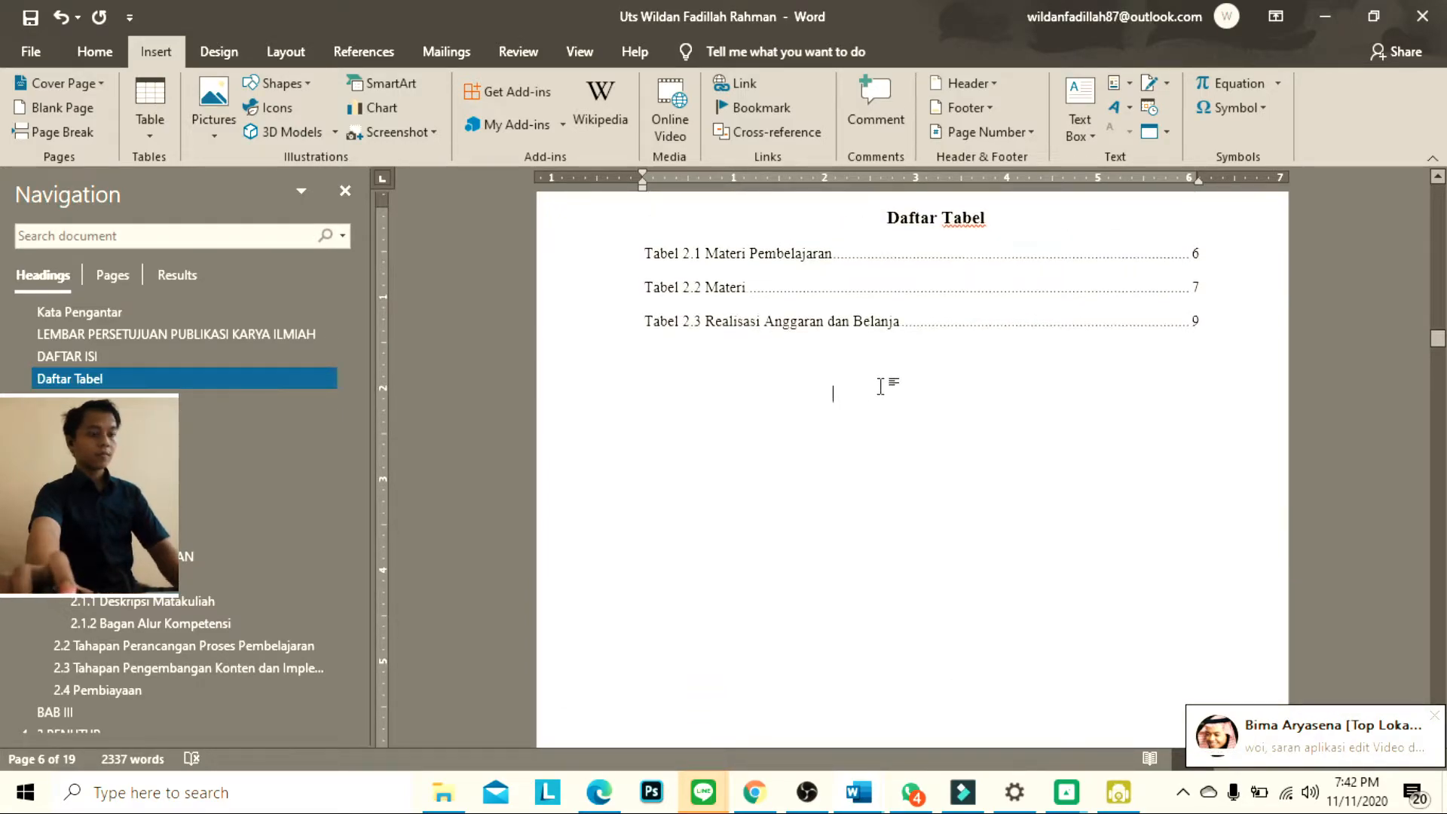
{"action": "key", "text": "ctrl+Return"}
{"action": "scroll", "coordinate": [886, 395], "scroll_direction": "down", "scroll_amount": 10}
{"action": "scroll", "coordinate": [1021, 427], "scroll_direction": "up", "scroll_amount": 4}
{"action": "scroll", "coordinate": [965, 449], "scroll_direction": "up", "scroll_amount": 3}
{"action": "scroll", "coordinate": [754, 332], "scroll_direction": "up", "scroll_amount": 5}
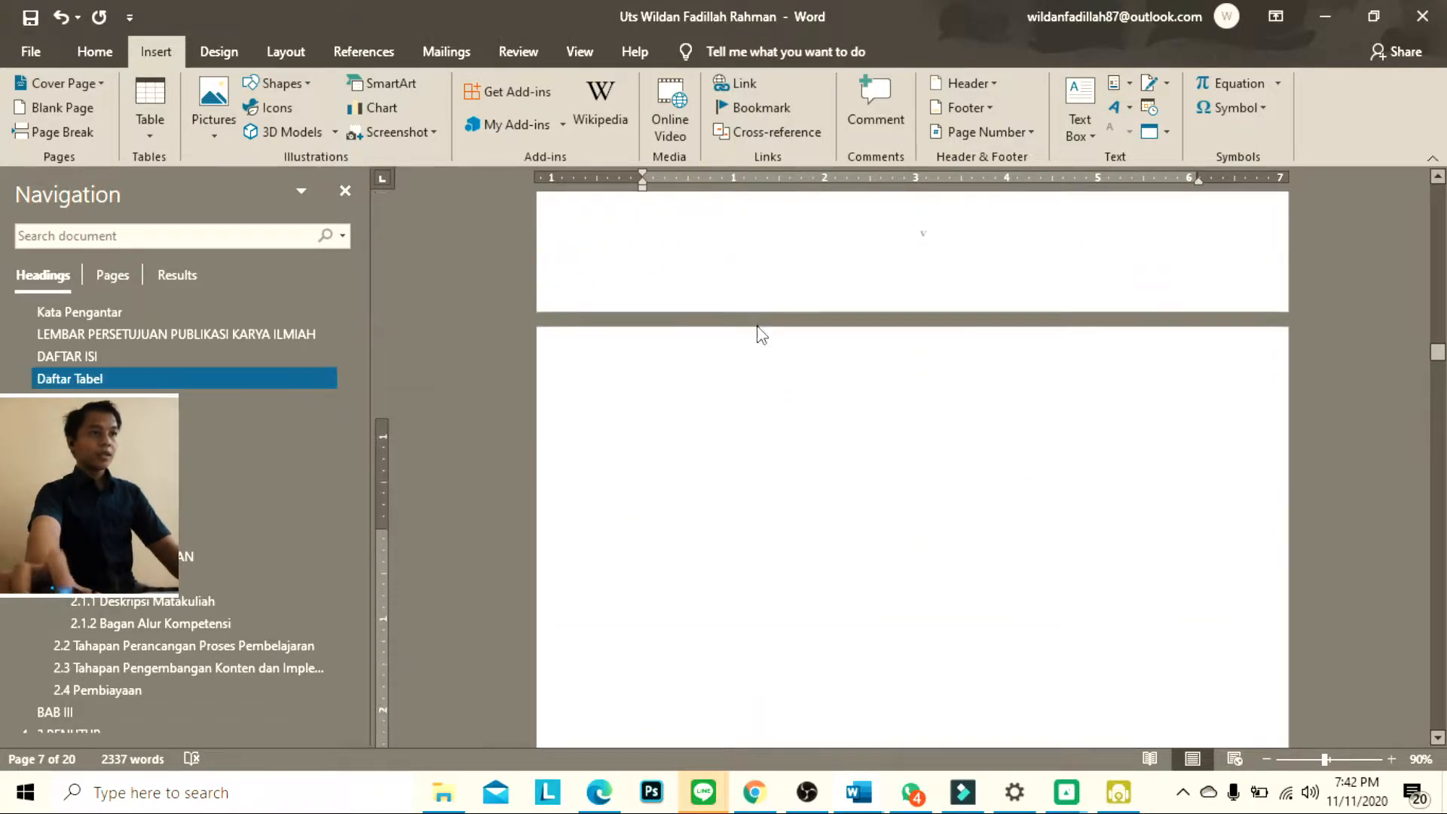
Insert a table of figures for the Lampiran caption label on the new page, with the From template format and a dotted leader
{"action": "left_click", "coordinate": [365, 51]}
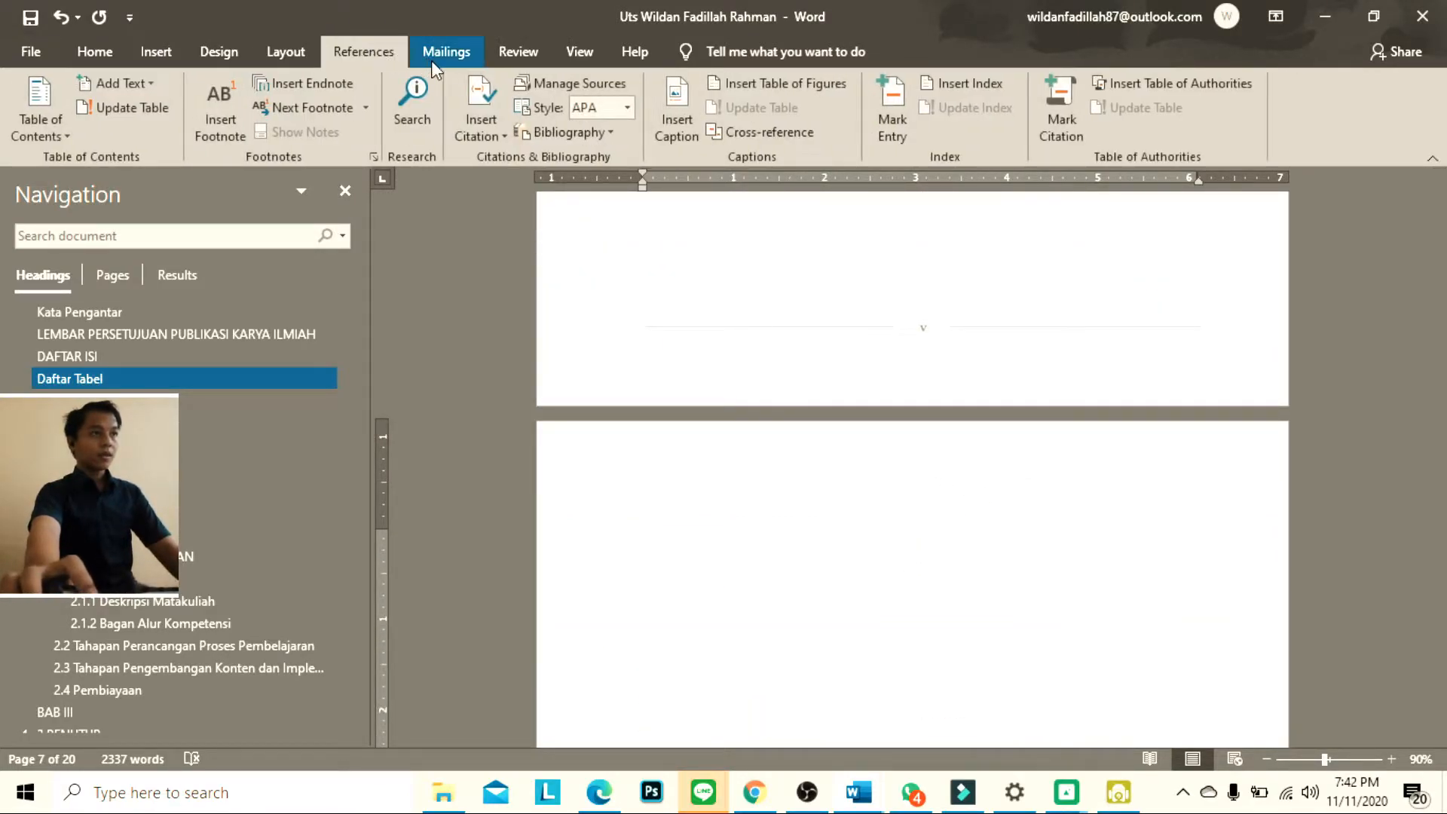
{"action": "left_click", "coordinate": [754, 83]}
{"action": "left_click", "coordinate": [628, 499]}
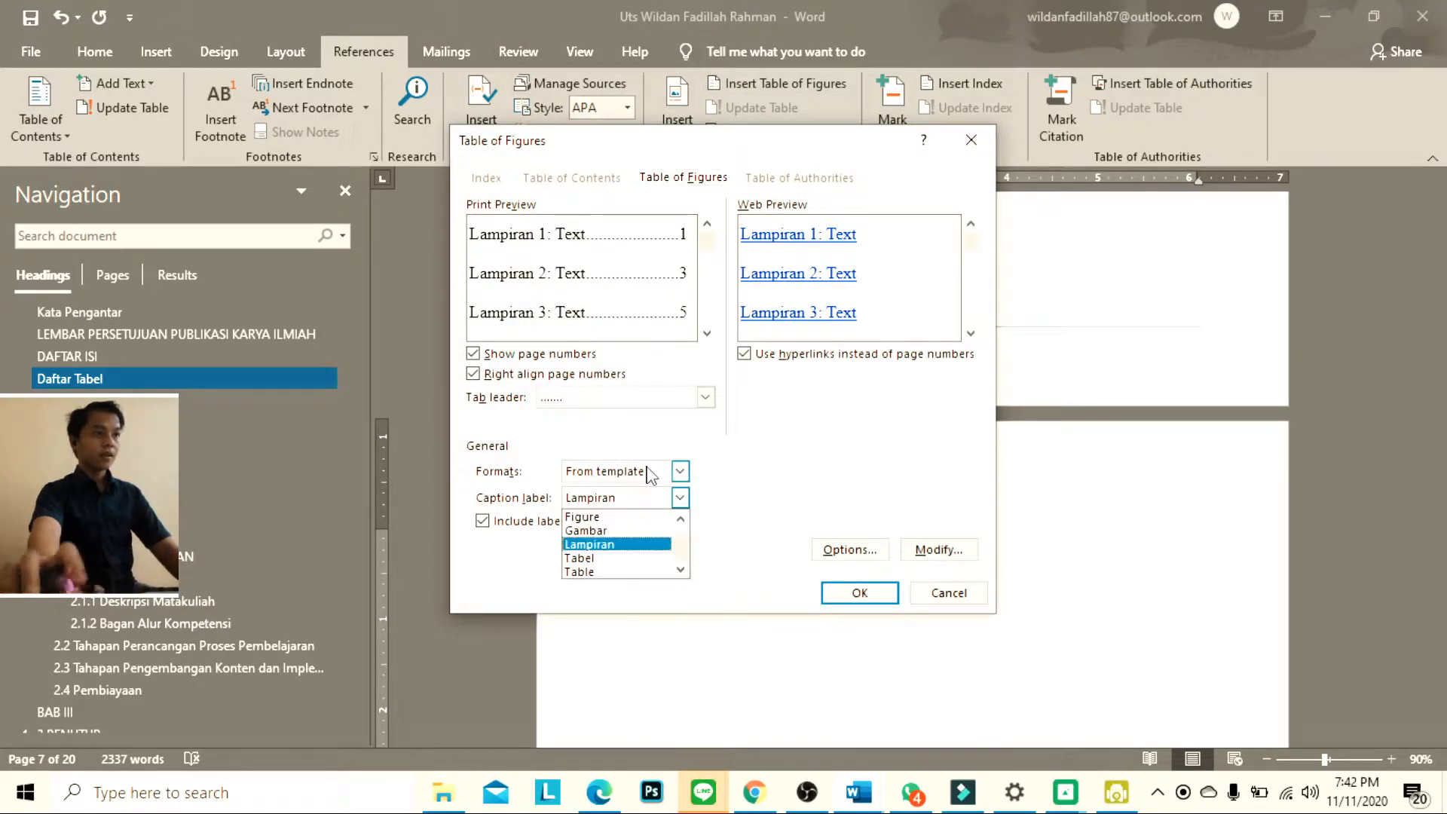
{"action": "left_click", "coordinate": [646, 543]}
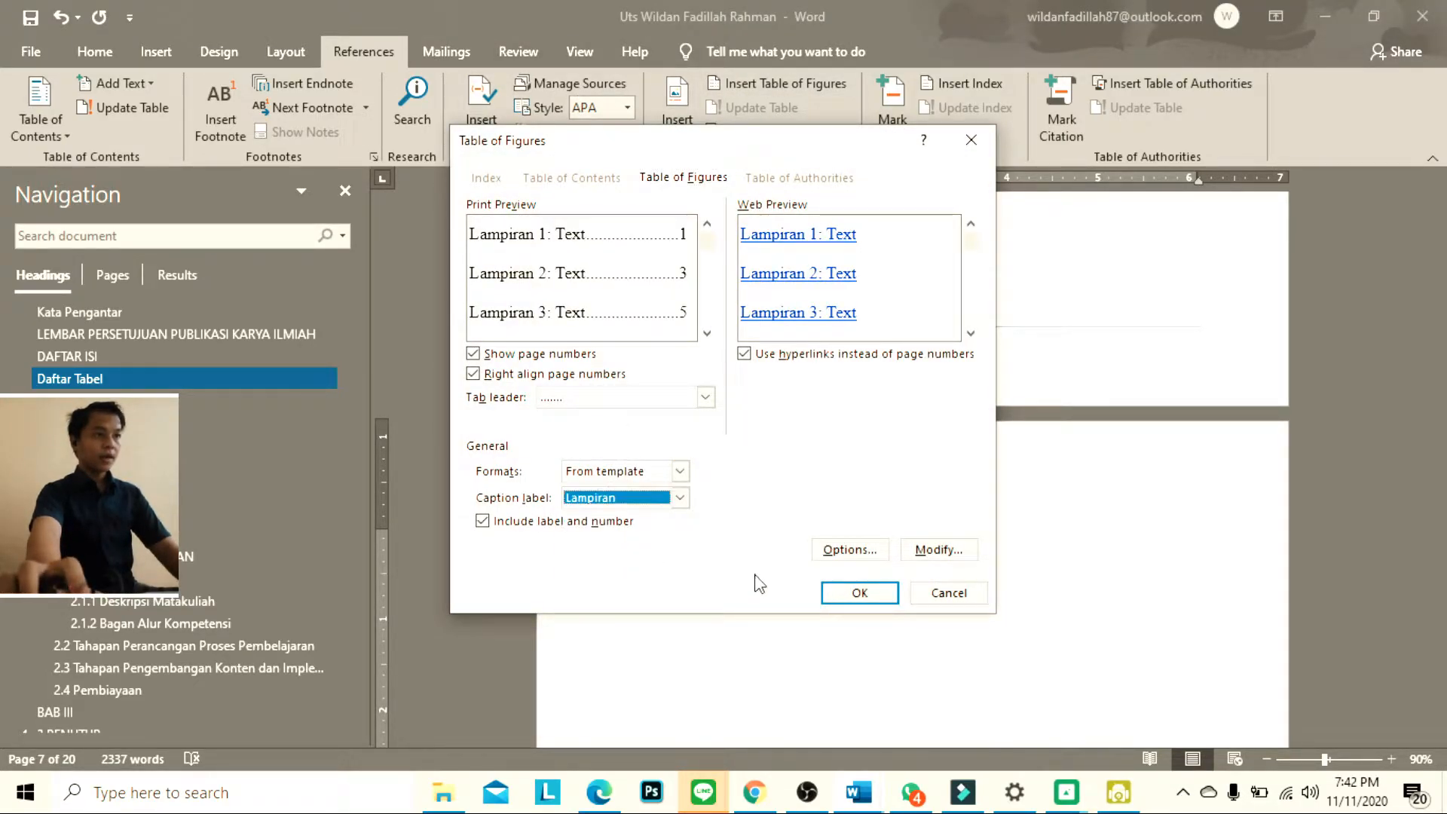
{"action": "left_click", "coordinate": [860, 594]}
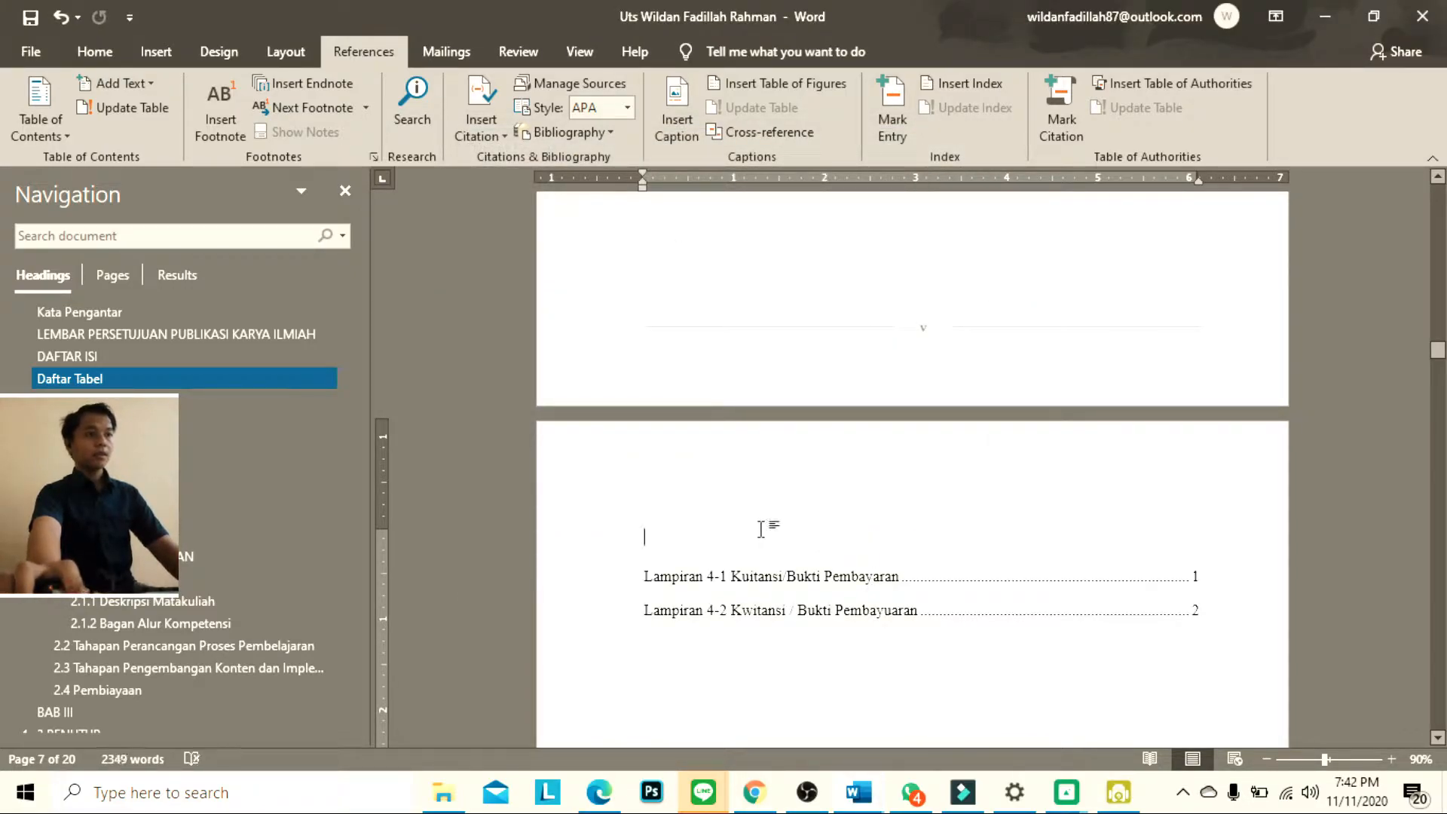
Add the title "Daftar Lampiran" above the appendix list as a centred Heading 1 without a chapter number
{"action": "type", "text": "Daf"}
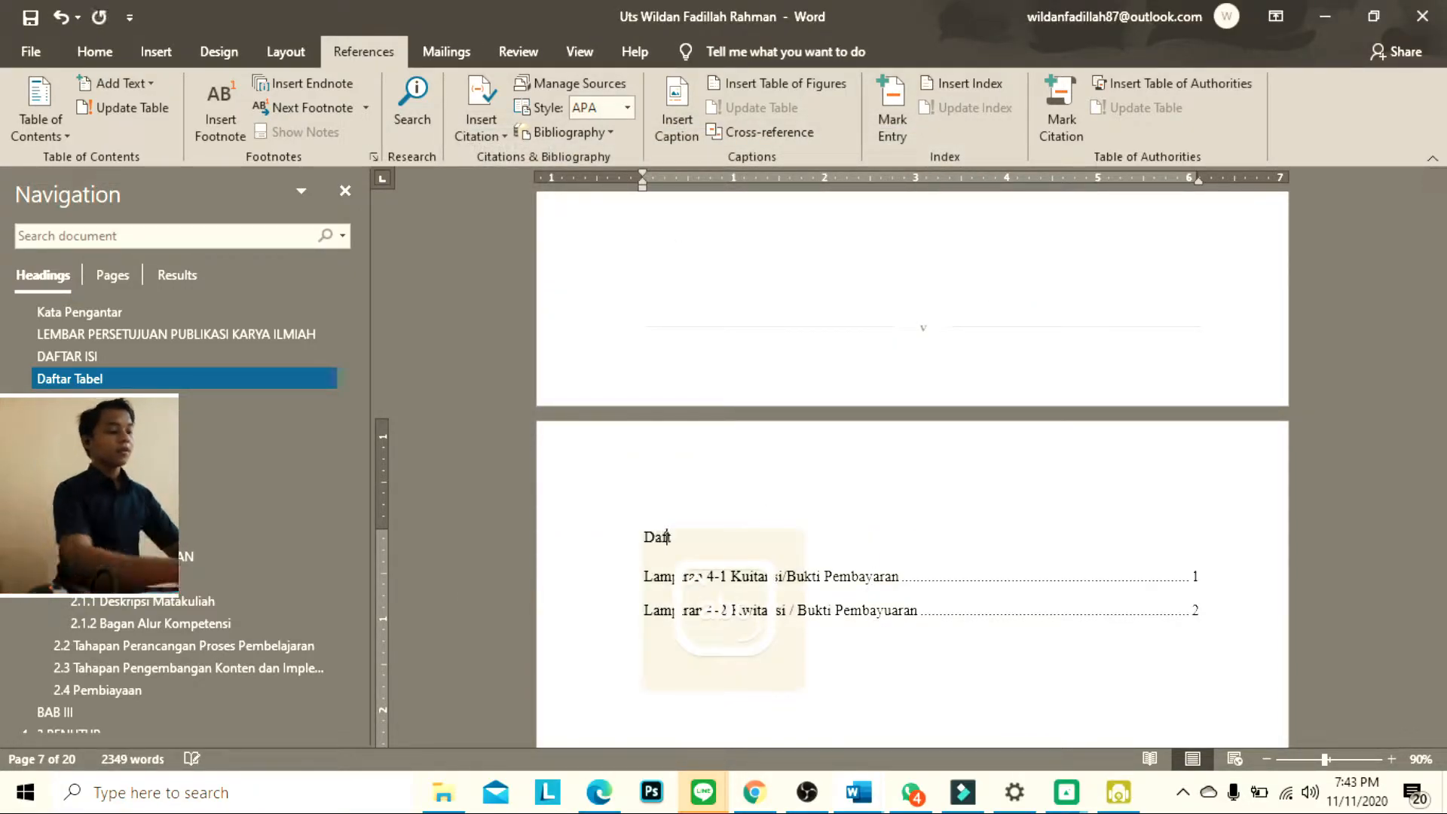
{"action": "type", "text": "tar Lampoi"}
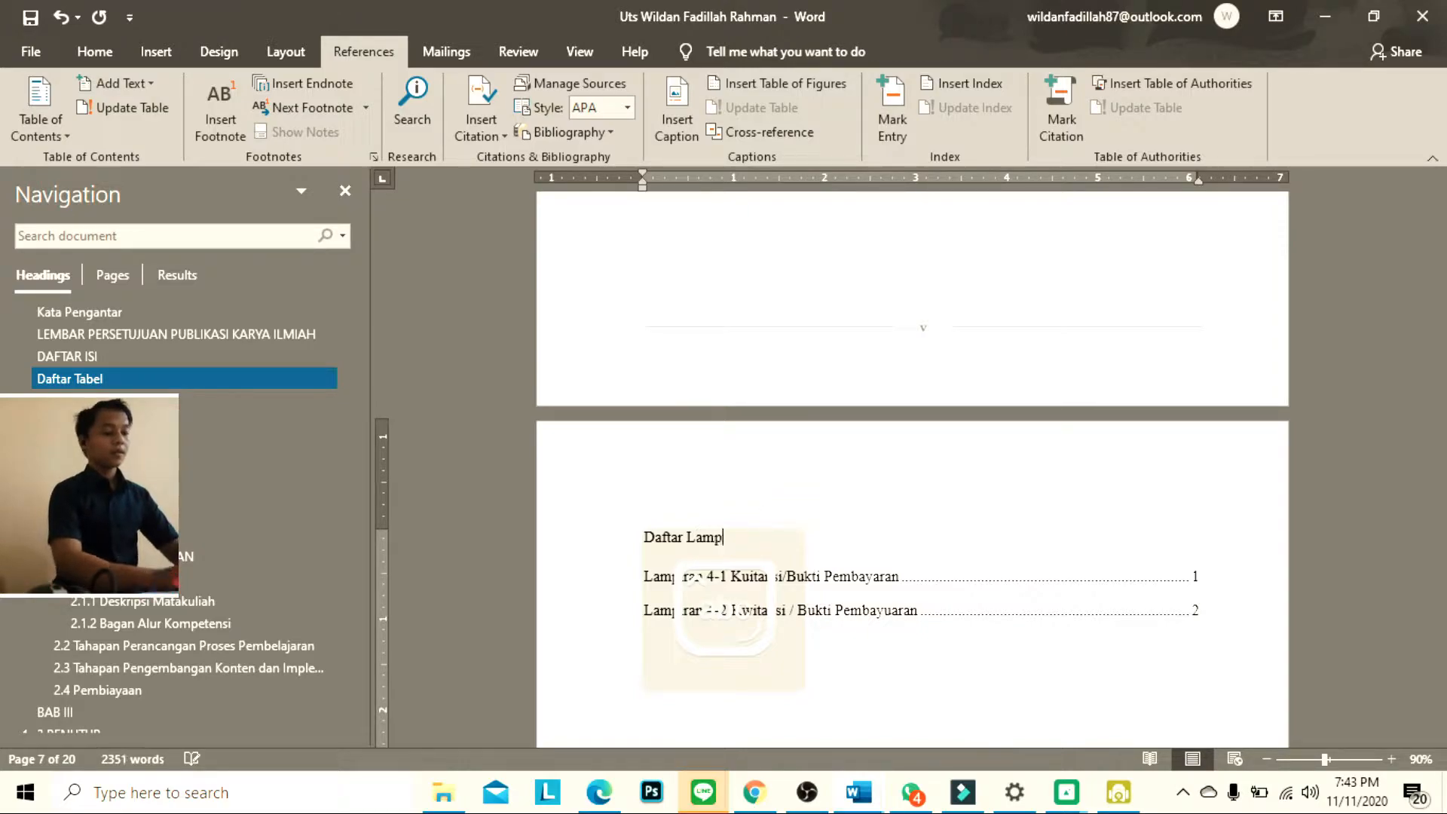
{"action": "key", "text": "BackSpace"}
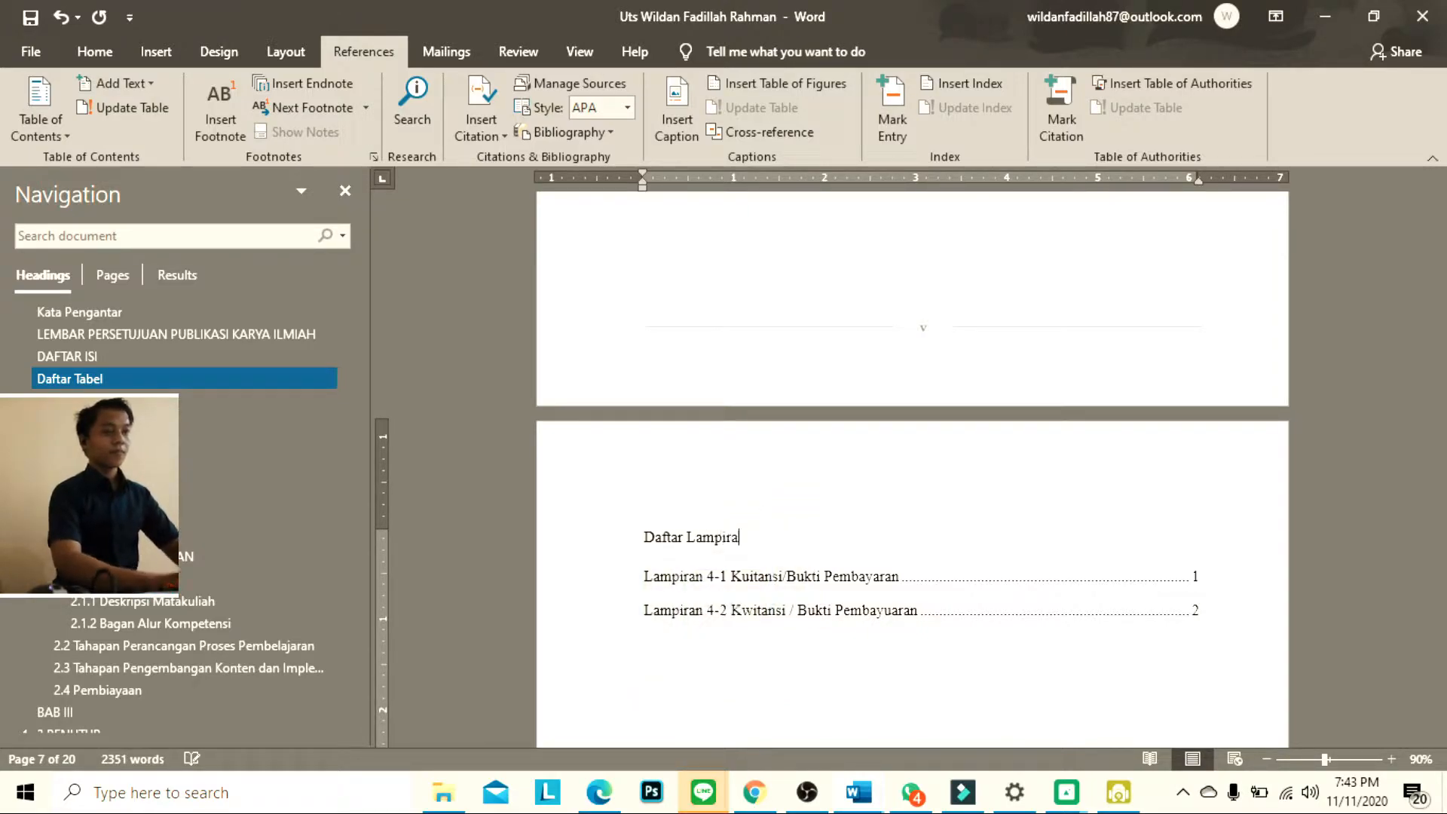
{"action": "left_click", "coordinate": [101, 51]}
{"action": "left_click", "coordinate": [912, 121]}
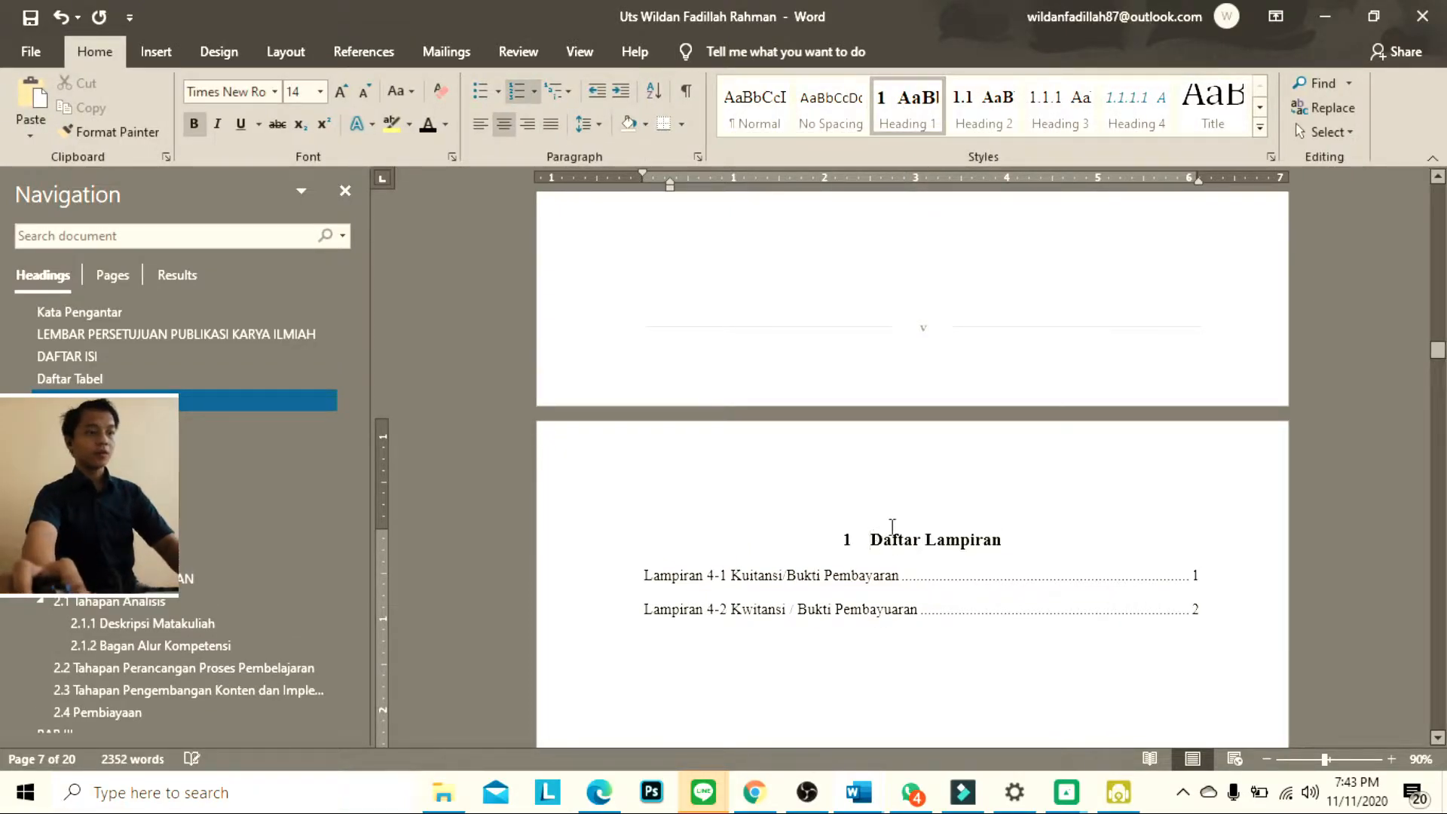
{"action": "key", "text": "BackSpace"}
{"action": "key", "text": "ctrl+e"}
Go to the DAFTAR ISI page and update the table of contents
{"action": "scroll", "coordinate": [931, 517], "scroll_direction": "down", "scroll_amount": 10}
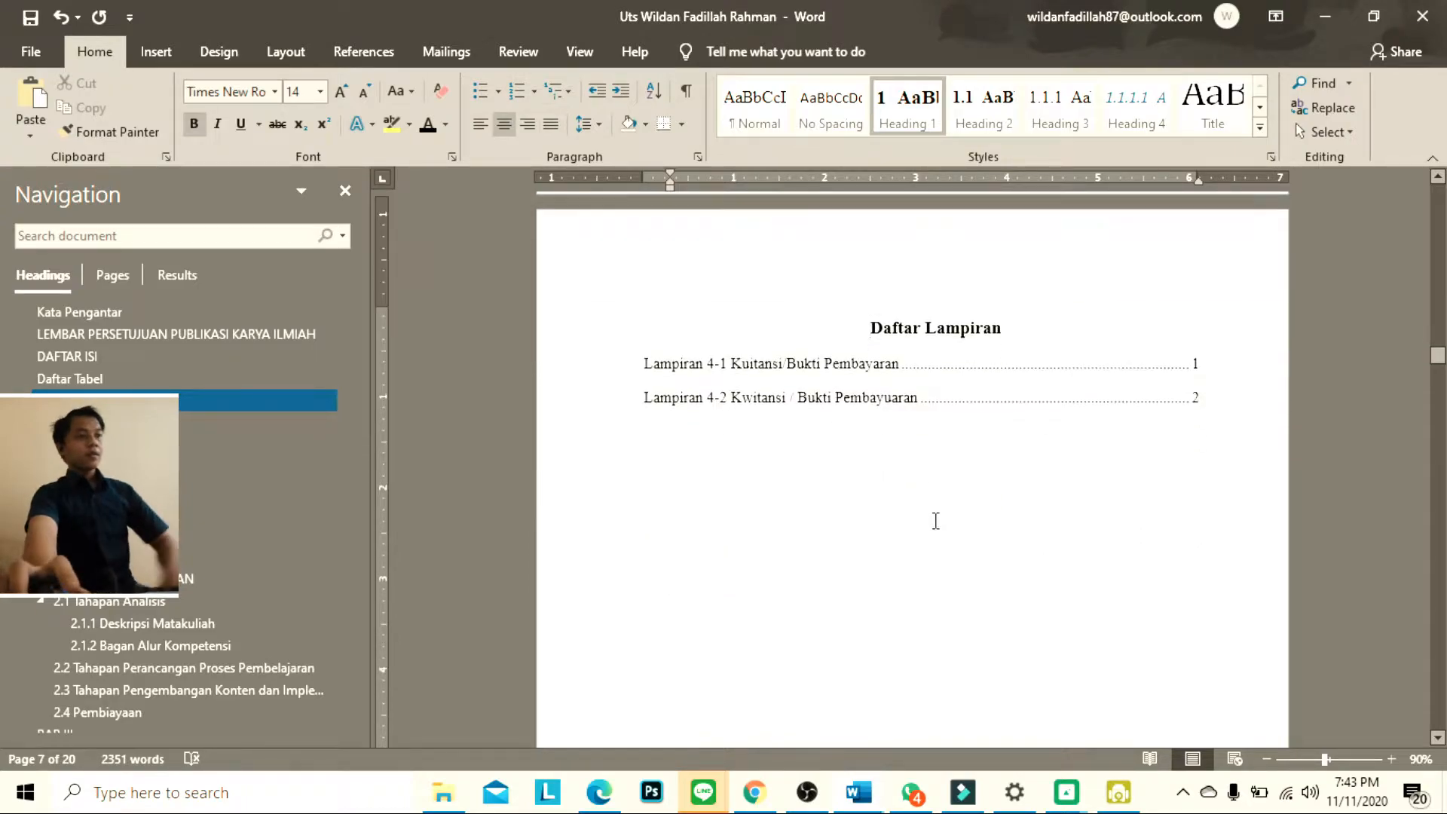
{"action": "scroll", "coordinate": [947, 561], "scroll_direction": "down", "scroll_amount": 8}
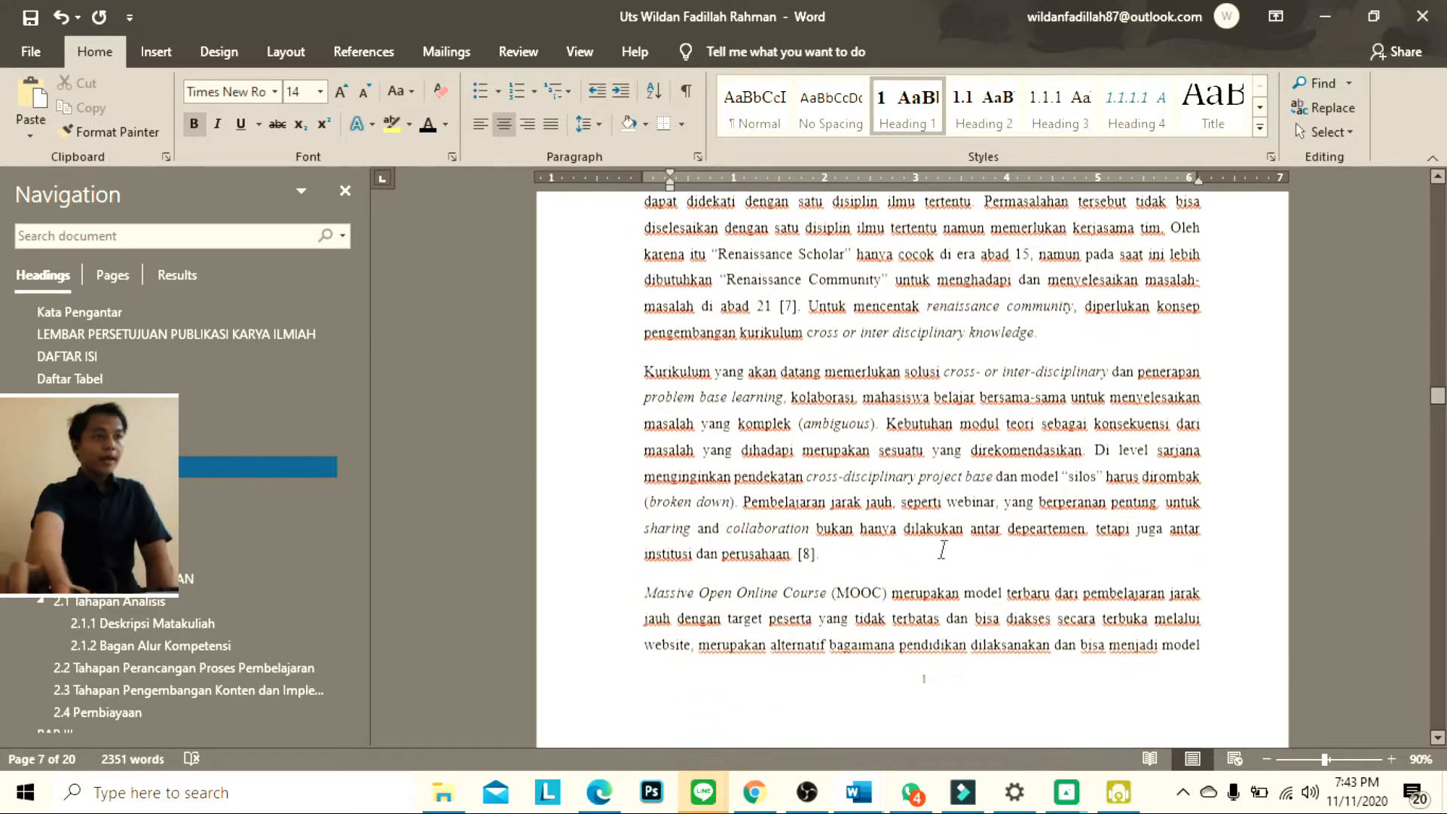
{"action": "scroll", "coordinate": [948, 562], "scroll_direction": "up", "scroll_amount": 4}
{"action": "scroll", "coordinate": [282, 453], "scroll_direction": "up", "scroll_amount": 1}
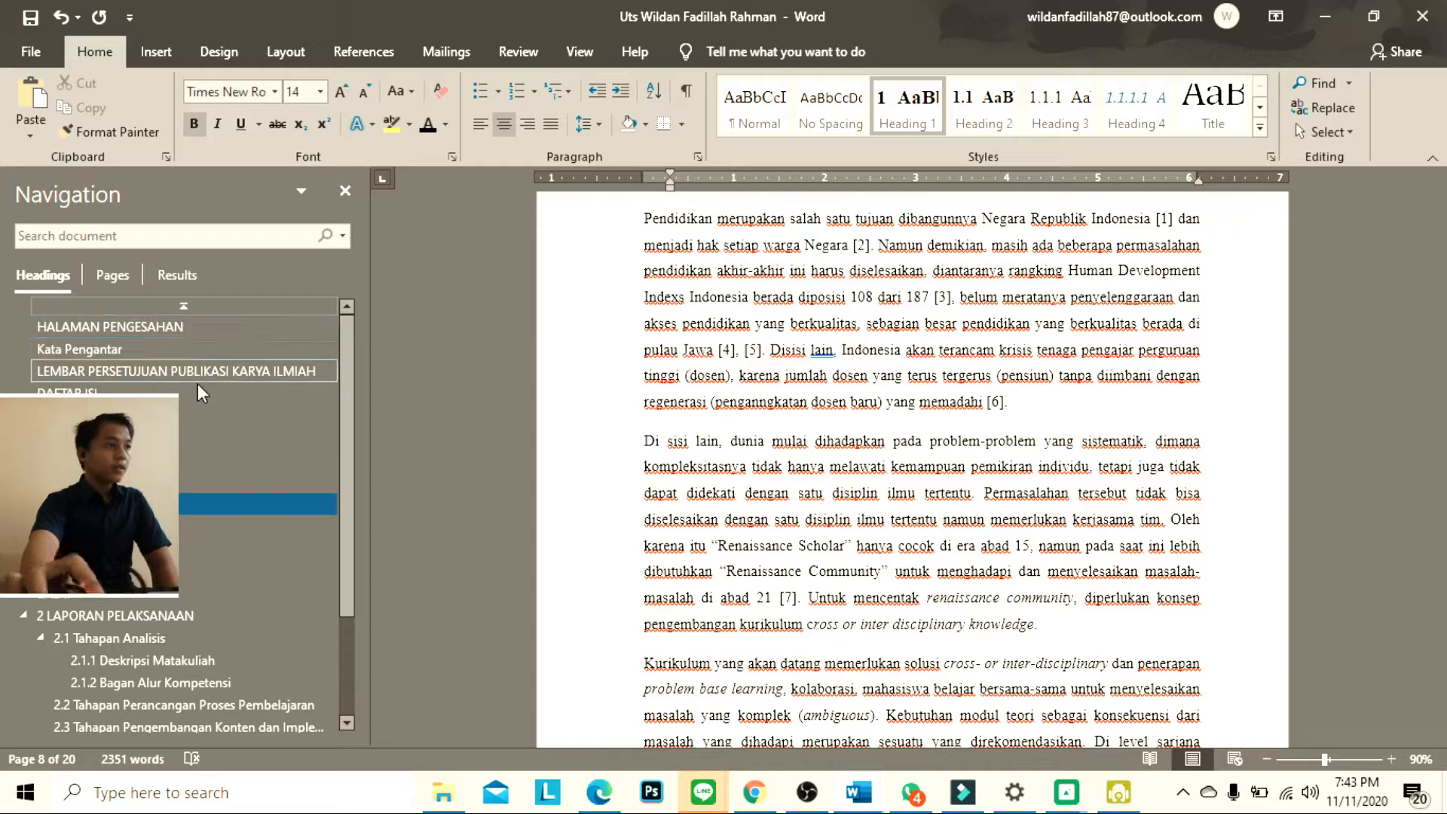
{"action": "left_click", "coordinate": [113, 389]}
{"action": "scroll", "coordinate": [737, 366], "scroll_direction": "up", "scroll_amount": 1}
{"action": "left_click", "coordinate": [735, 385]}
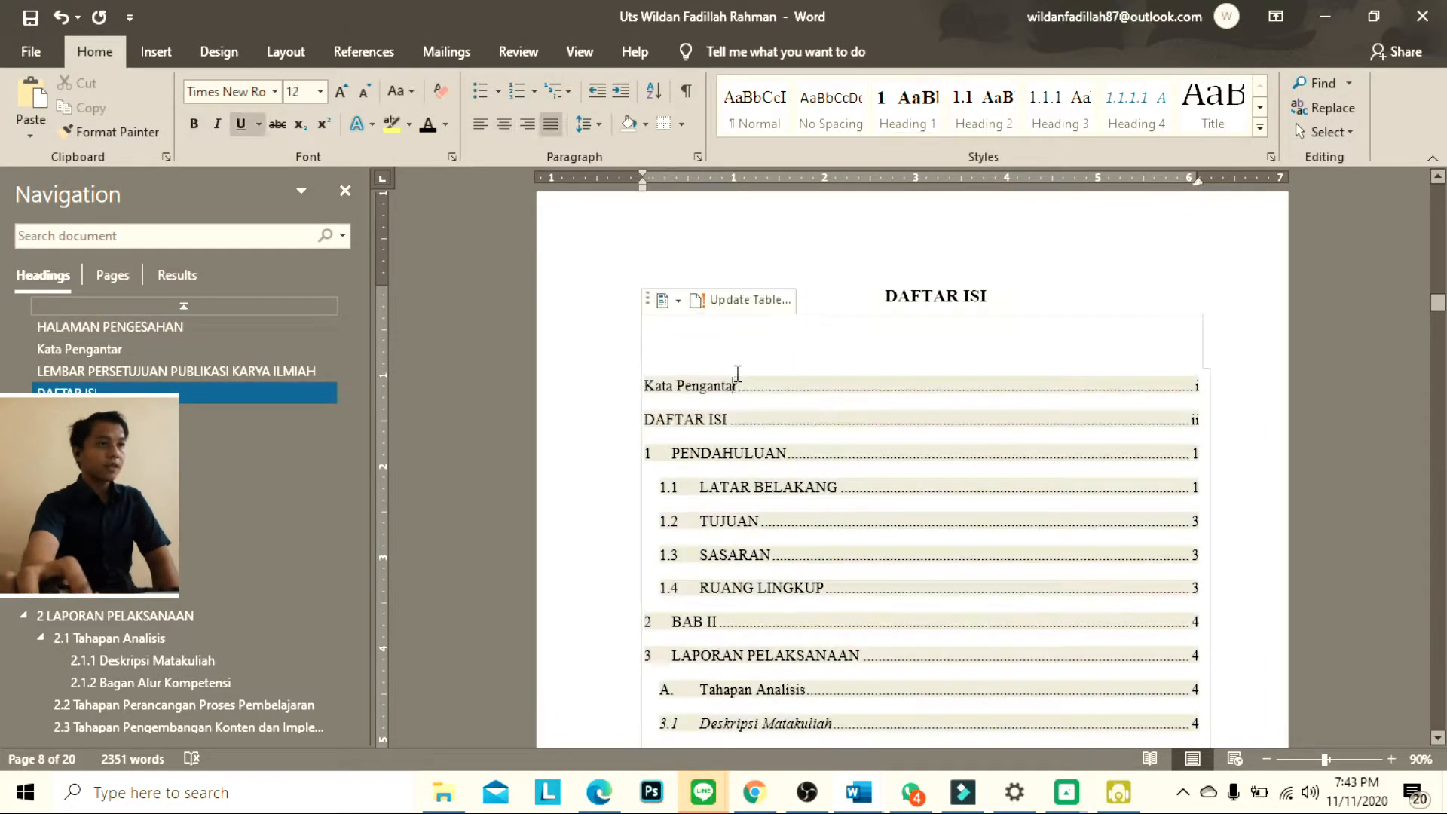
{"action": "left_click", "coordinate": [751, 303]}
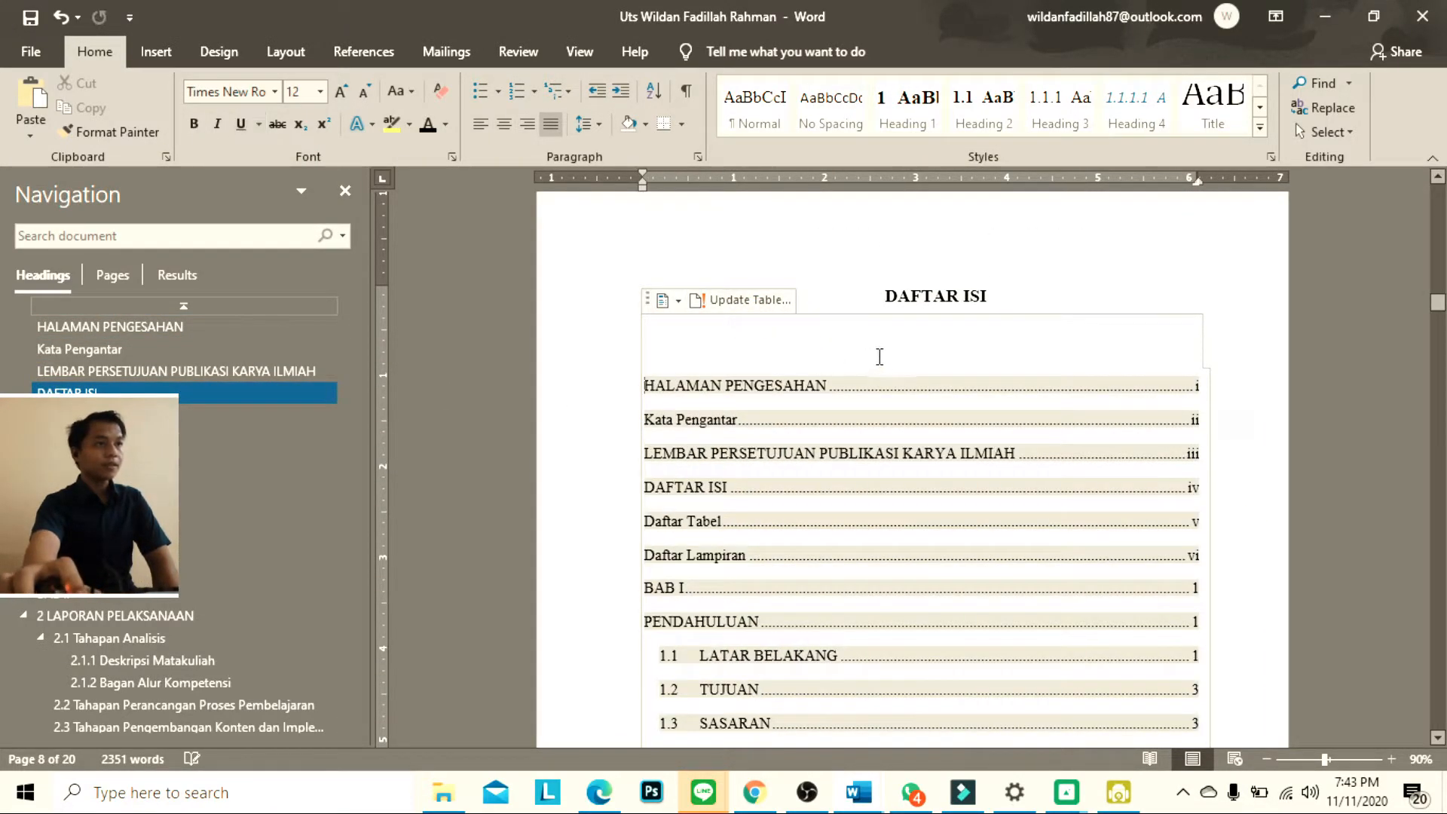
Review the updated DAFTAR ISI entries and the placement of the Daftar Tabel and Daftar Lampiran lists after them
{"action": "scroll", "coordinate": [883, 355], "scroll_direction": "down", "scroll_amount": 1}
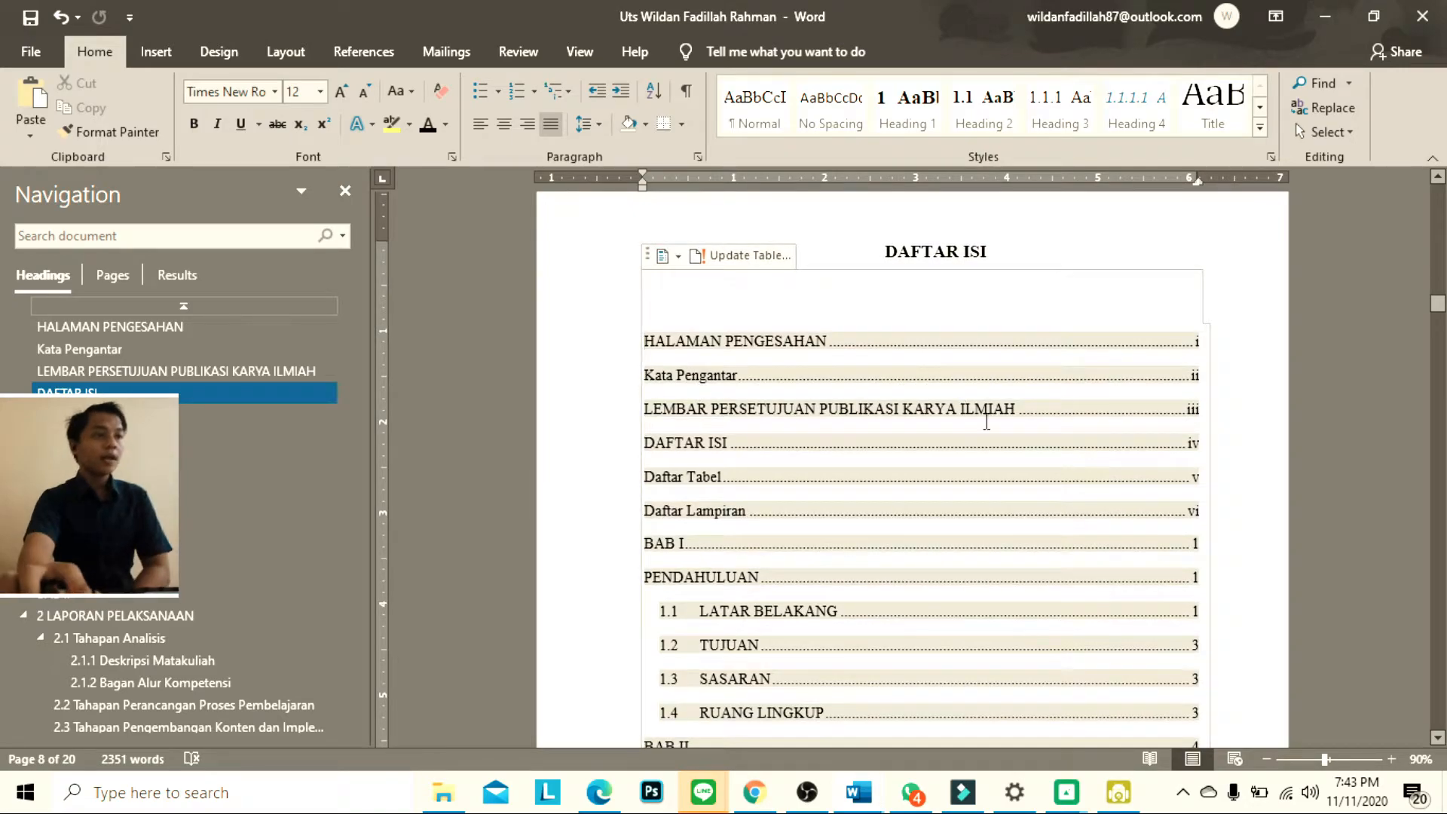
{"action": "scroll", "coordinate": [811, 485], "scroll_direction": "down", "scroll_amount": 10}
{"action": "scroll", "coordinate": [827, 437], "scroll_direction": "up", "scroll_amount": 5}
{"action": "scroll", "coordinate": [829, 437], "scroll_direction": "down", "scroll_amount": 3}
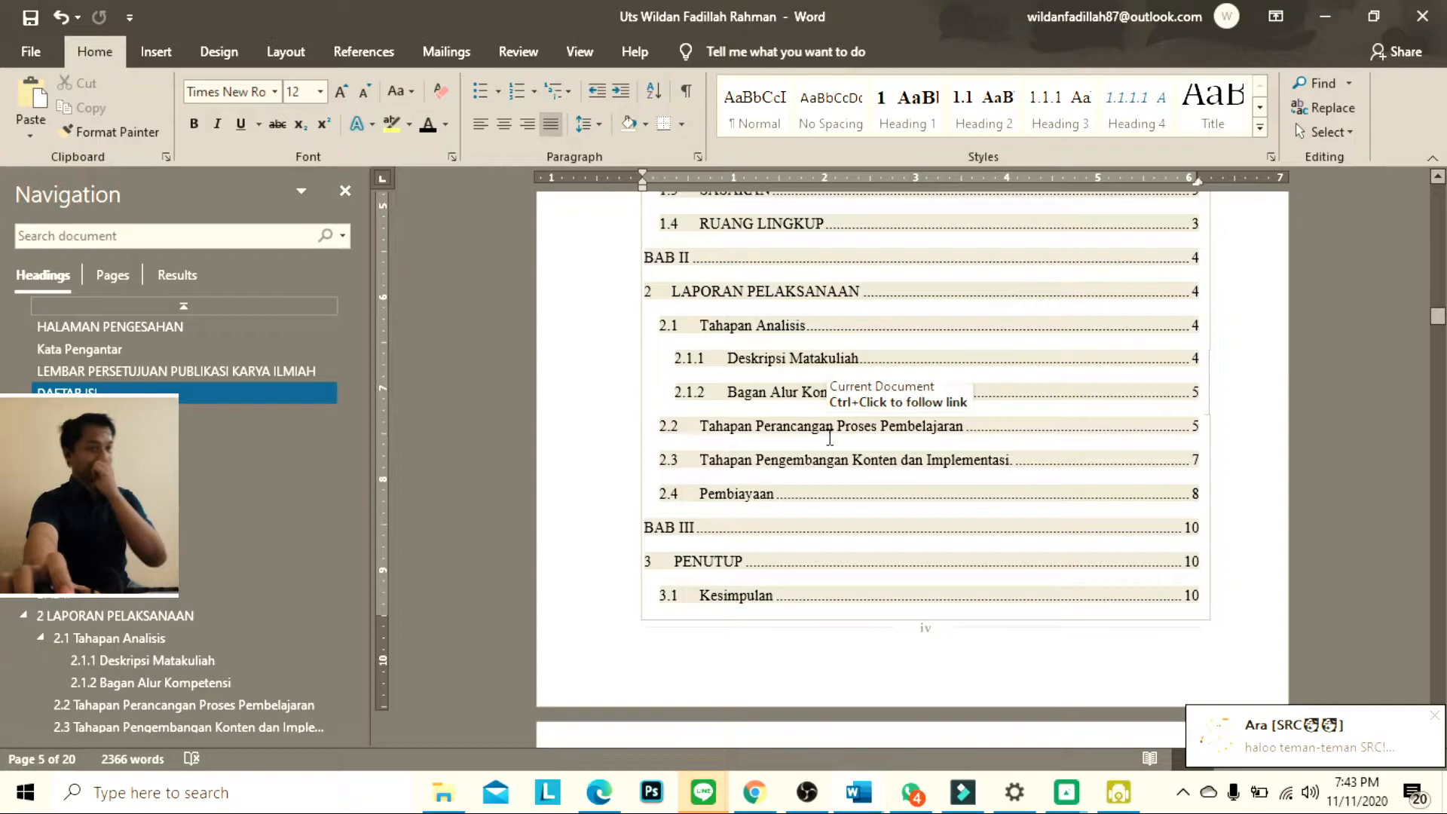
{"action": "scroll", "coordinate": [829, 438], "scroll_direction": "down", "scroll_amount": 7}
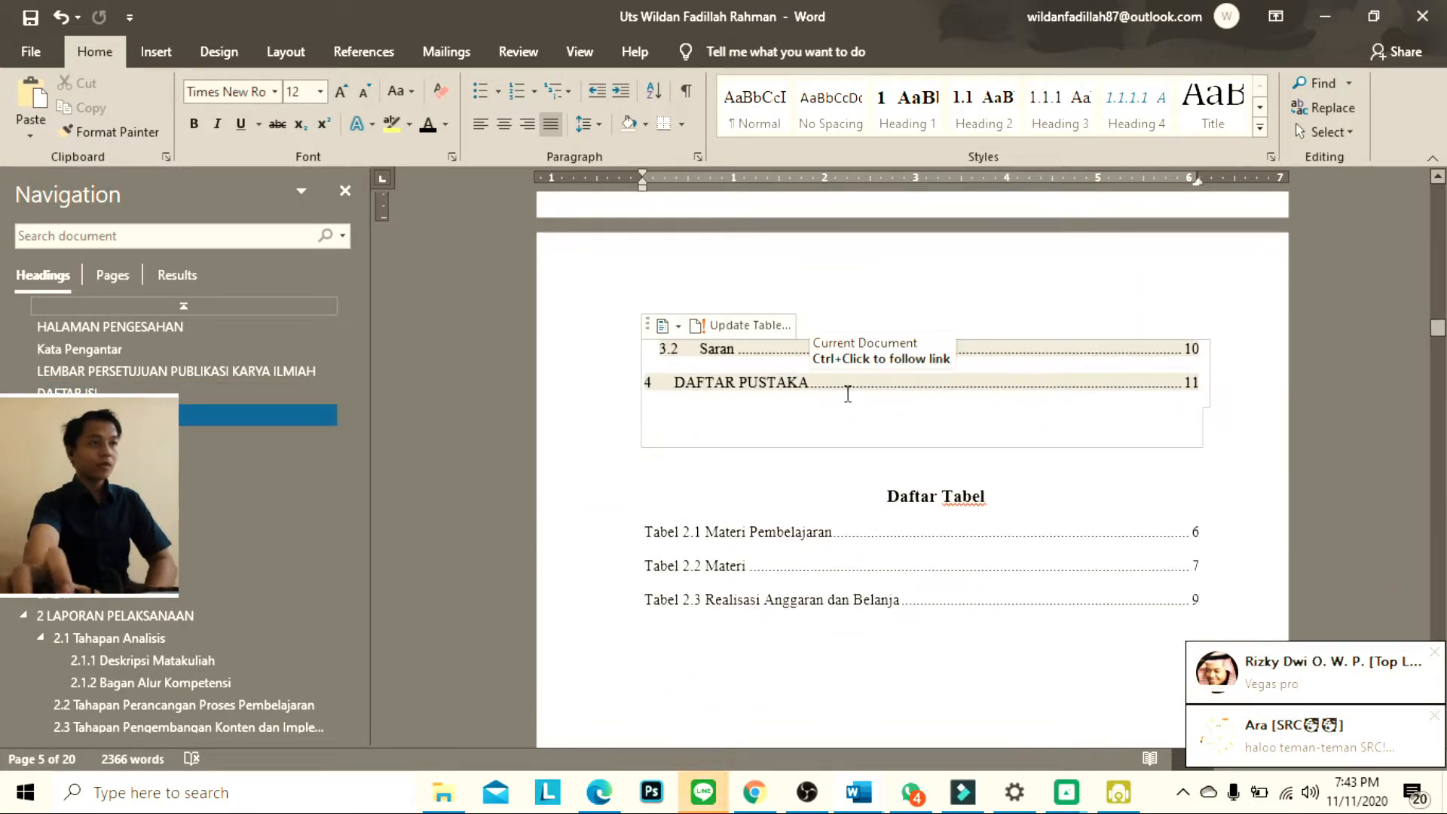
{"action": "scroll", "coordinate": [848, 392], "scroll_direction": "down", "scroll_amount": 12}
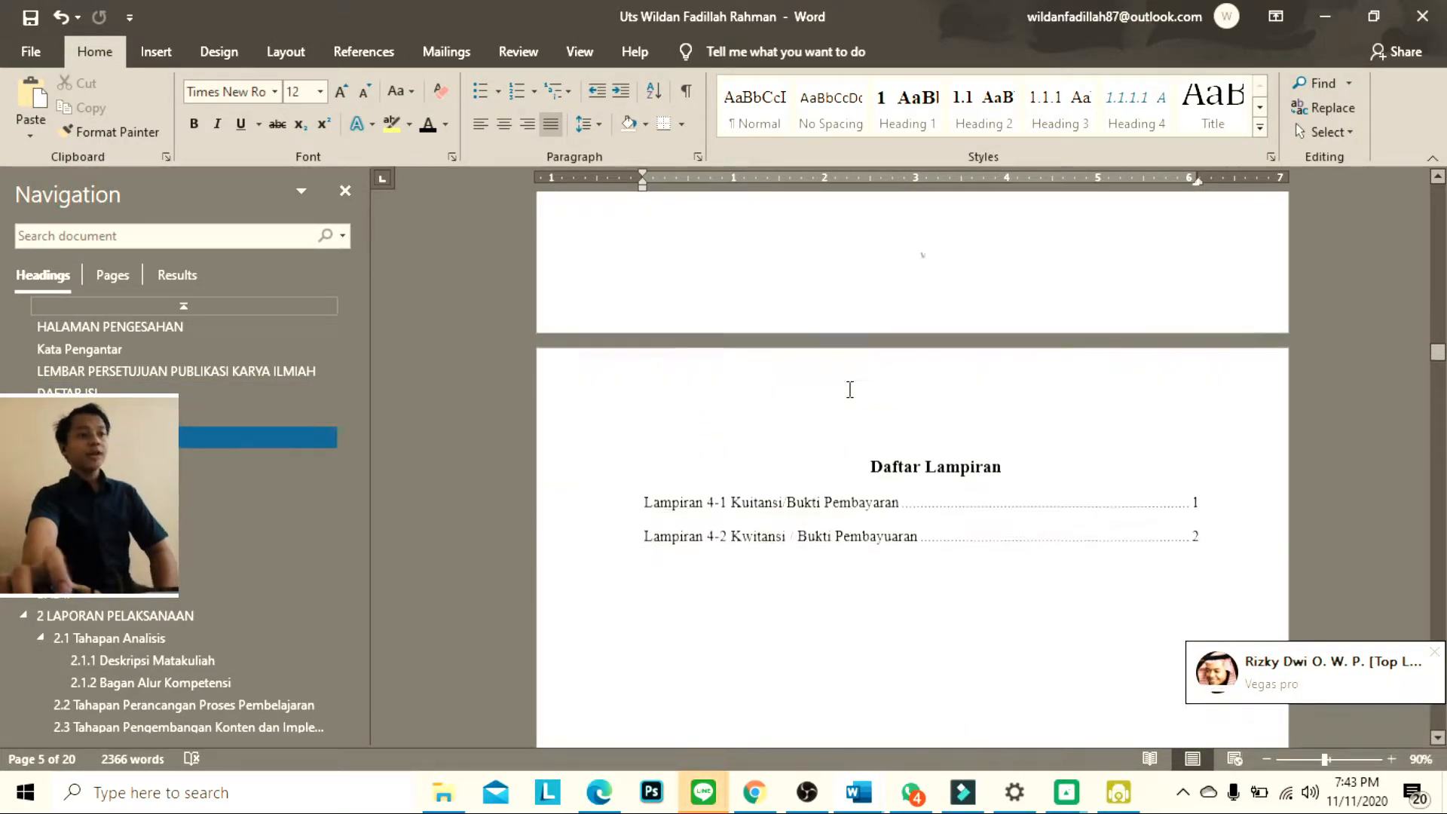
{"action": "scroll", "coordinate": [851, 391], "scroll_direction": "up", "scroll_amount": 8}
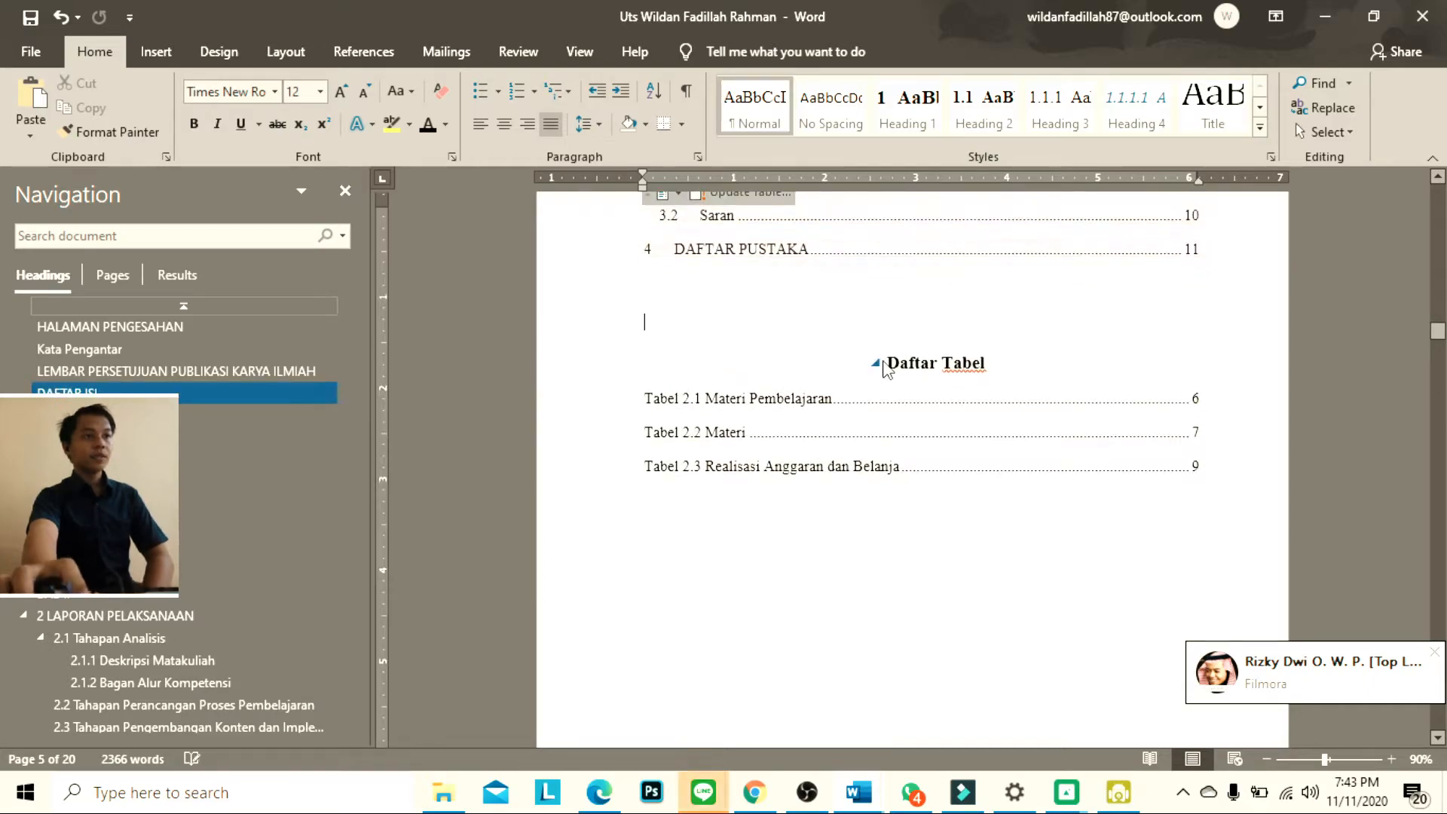
Insert a blank page before the Daftar Tabel title and remove the surplus page break directly above the title
{"action": "left_click", "coordinate": [885, 364]}
{"action": "left_click", "coordinate": [875, 362]}
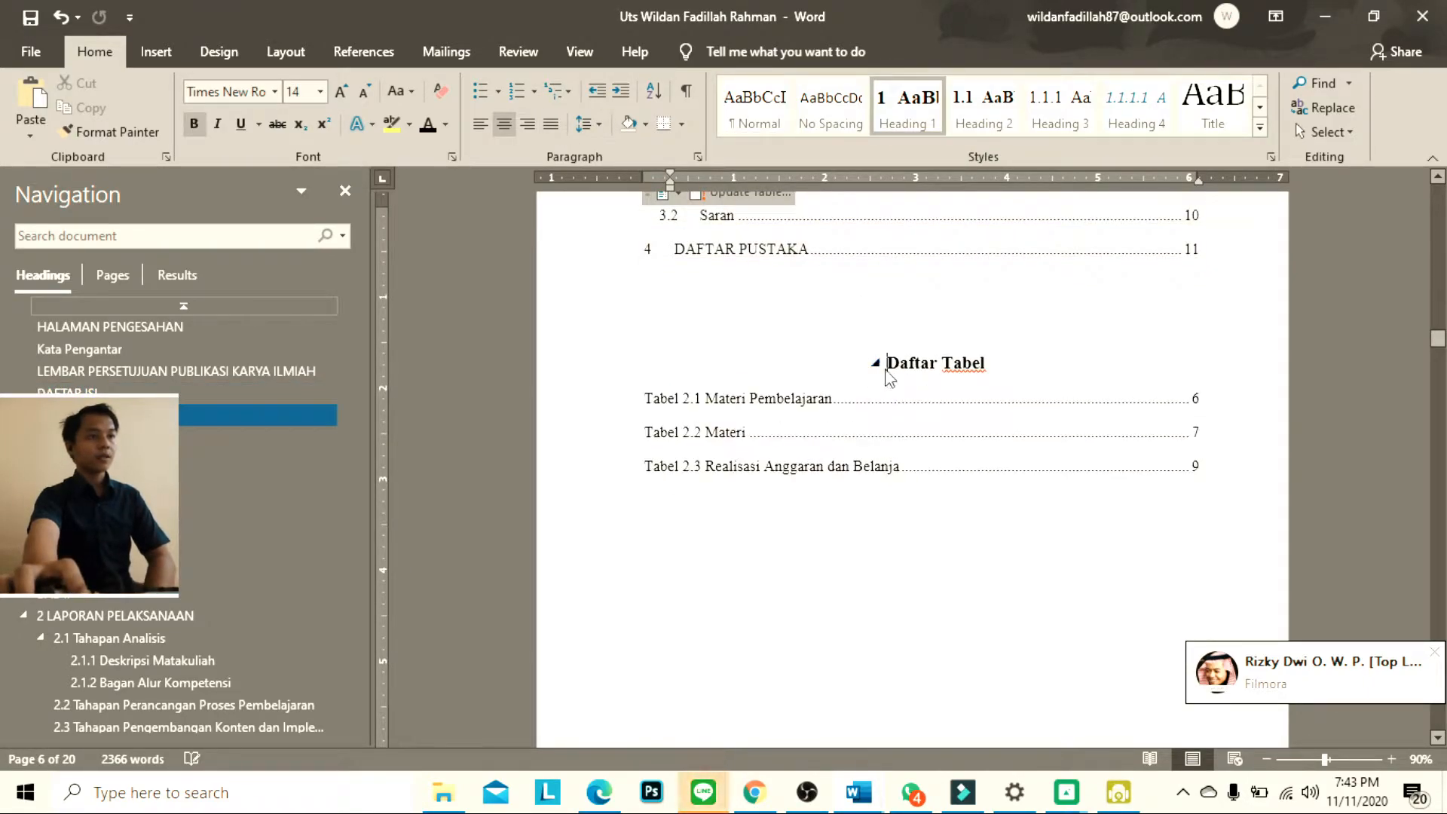
{"action": "left_click", "coordinate": [153, 48]}
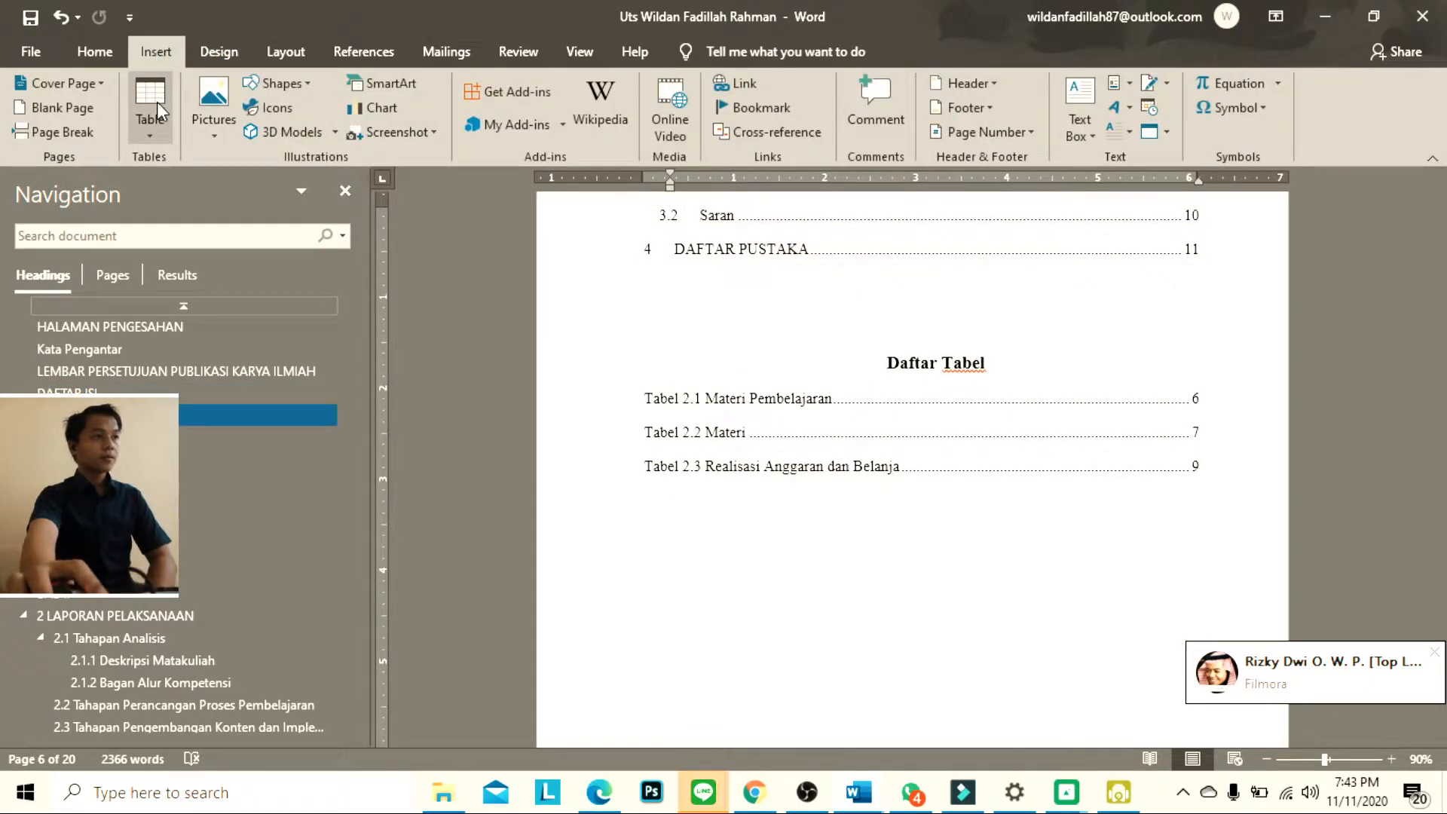
{"action": "left_click", "coordinate": [89, 112]}
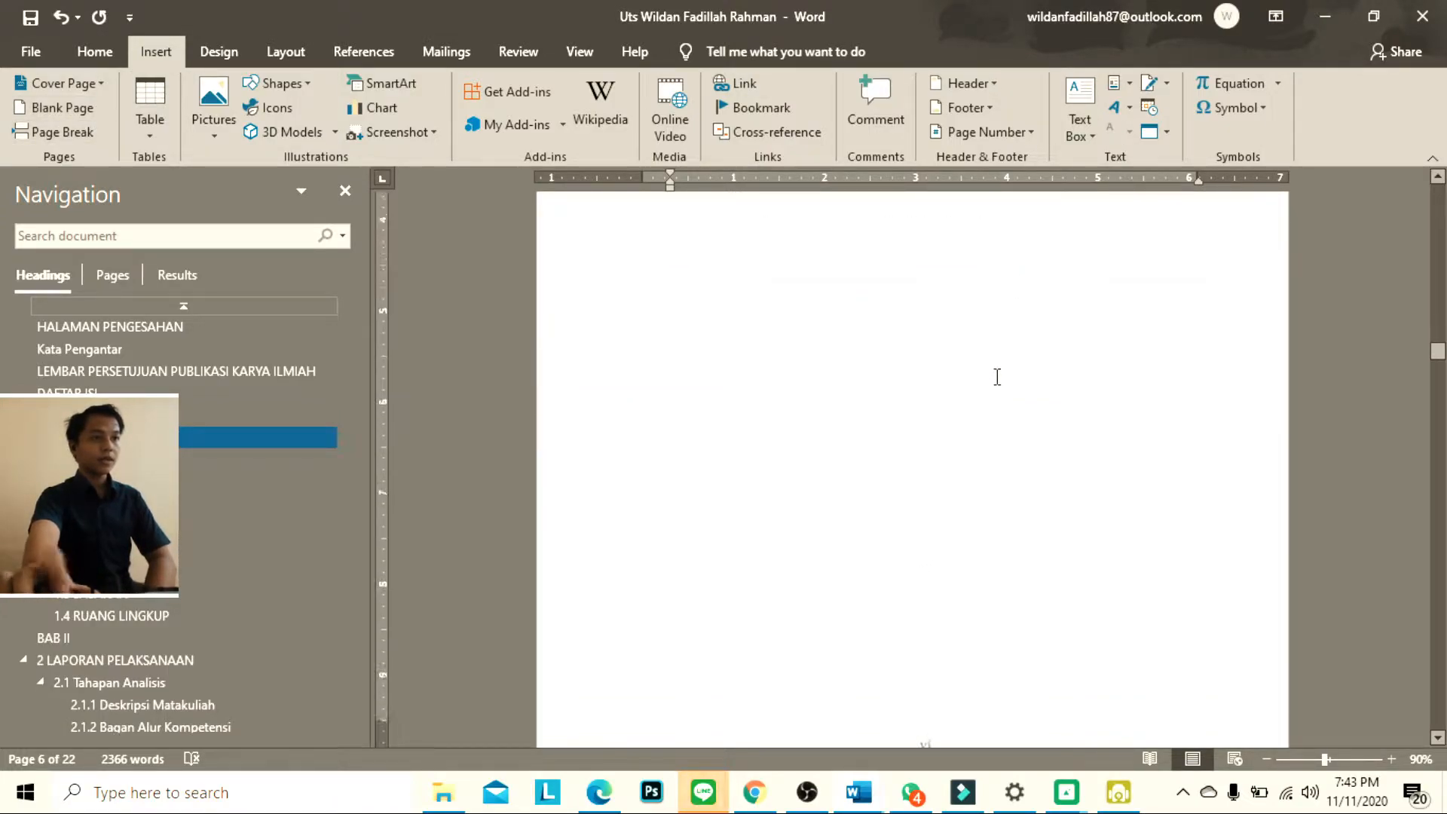
{"action": "scroll", "coordinate": [1000, 363], "scroll_direction": "up", "scroll_amount": 5}
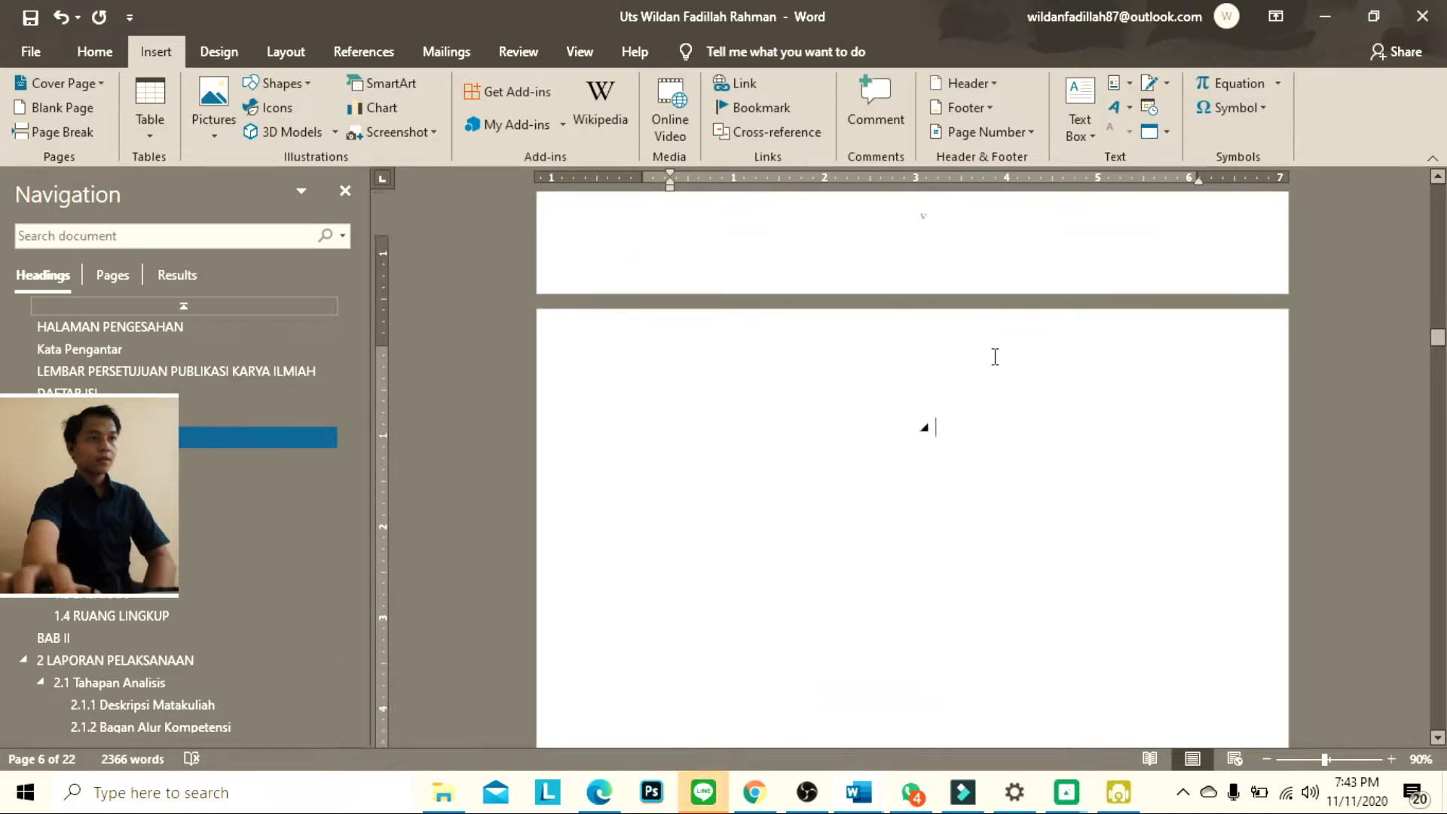
{"action": "scroll", "coordinate": [997, 351], "scroll_direction": "up", "scroll_amount": 3}
{"action": "key", "text": "Delete"}
{"action": "scroll", "coordinate": [935, 340], "scroll_direction": "up", "scroll_amount": 2}
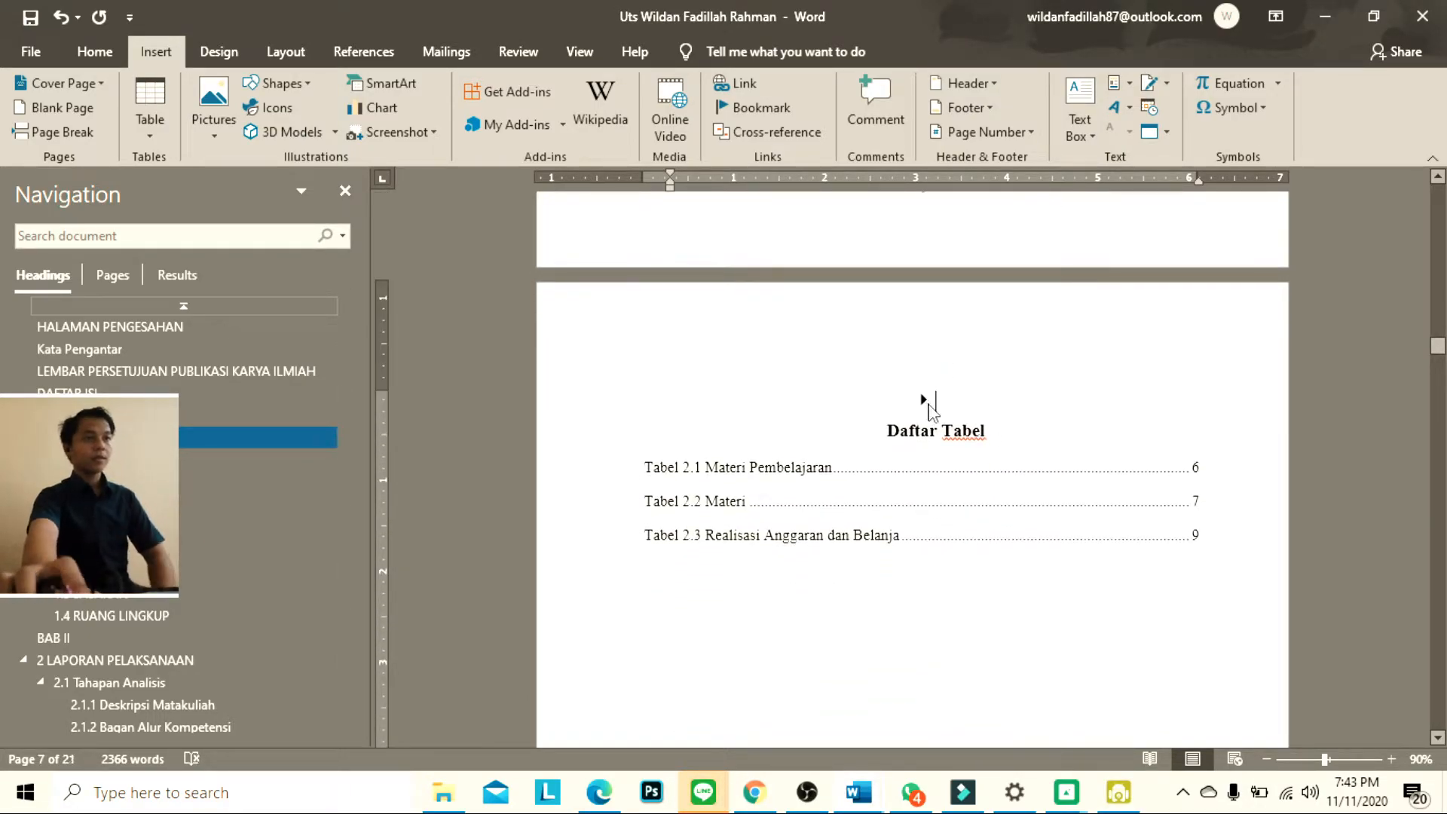
Apply the Normal style to the empty heading line before Daftar Tabel and delete the extra blank page after the contents
{"action": "key", "text": "ctrl+Return"}
{"action": "left_click", "coordinate": [125, 50]}
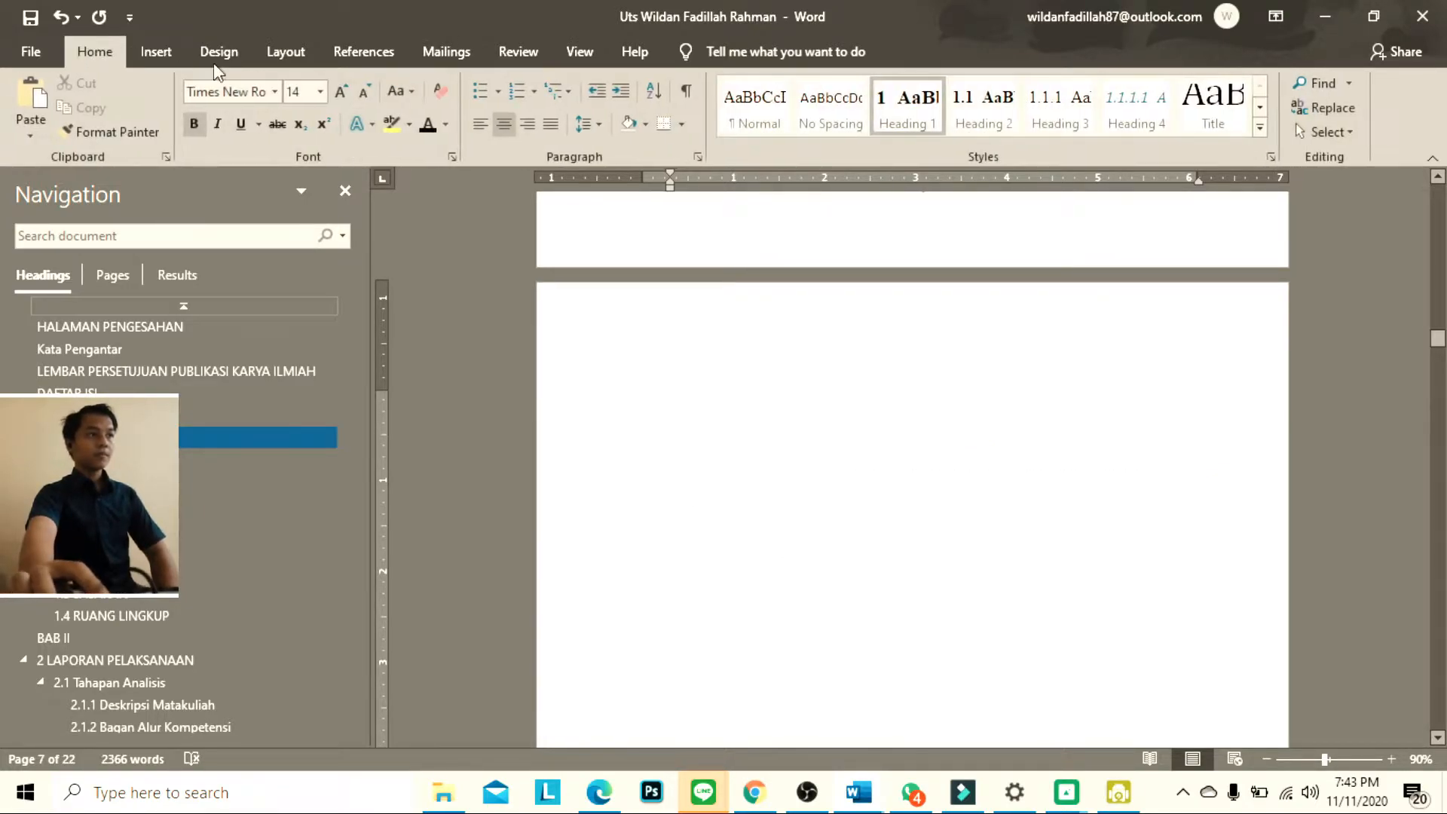
{"action": "left_click", "coordinate": [783, 116]}
{"action": "scroll", "coordinate": [942, 377], "scroll_direction": "up", "scroll_amount": 1}
{"action": "scroll", "coordinate": [944, 372], "scroll_direction": "down", "scroll_amount": 1}
{"action": "key", "text": "BackSpace"}
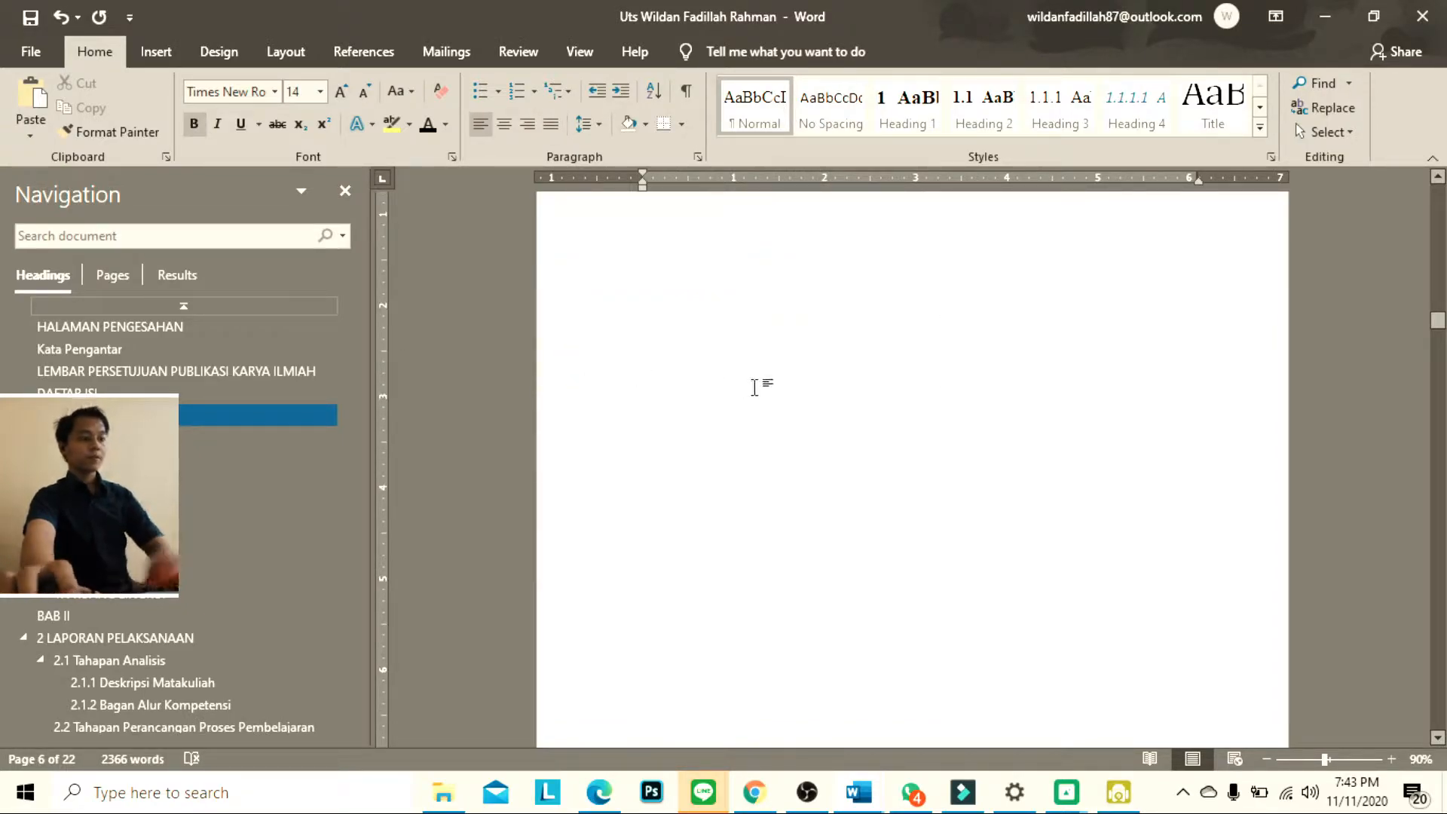
{"action": "key", "text": "BackSpace"}
{"action": "key", "text": "BackSpace"}
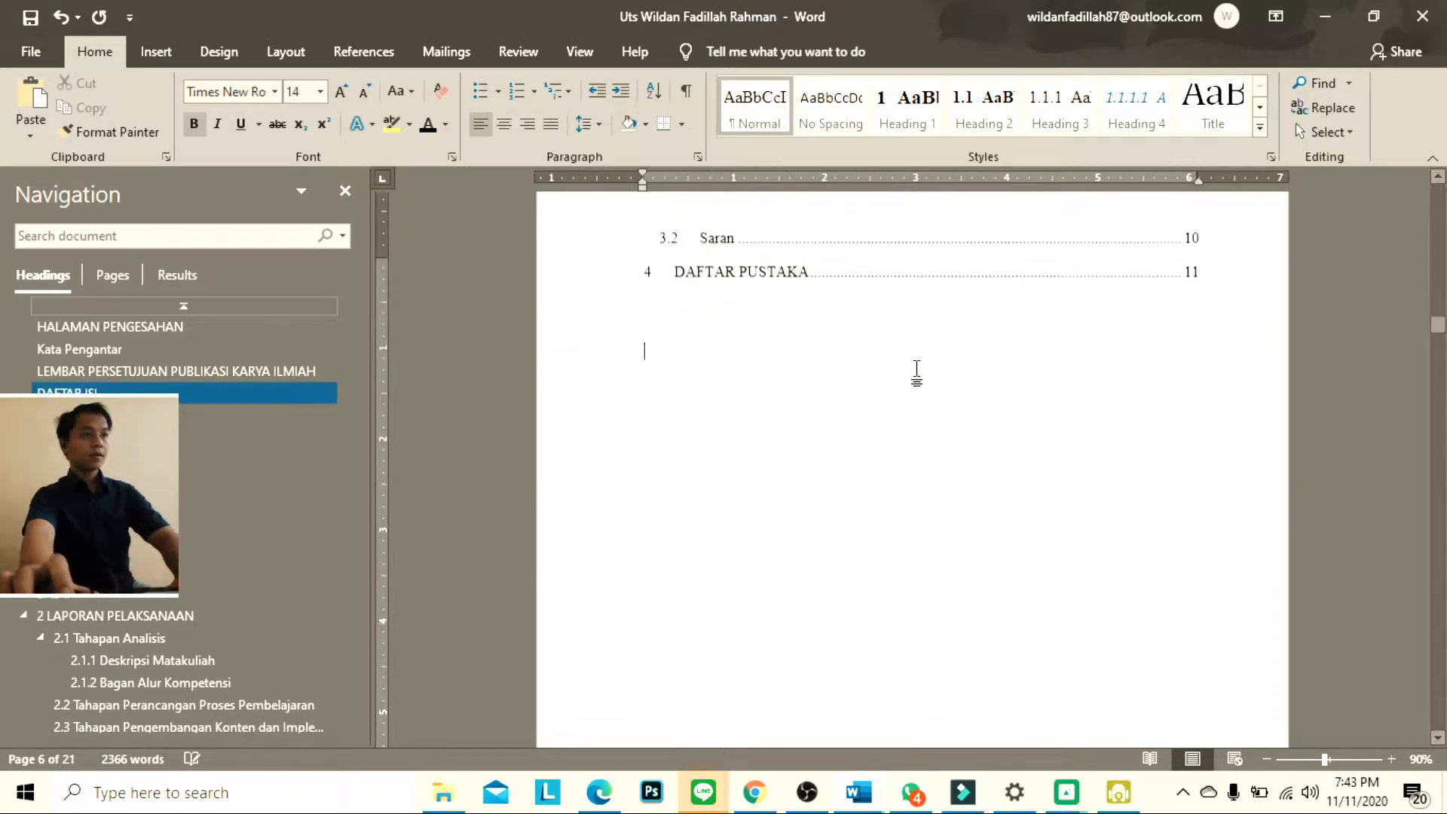
Check the Daftar Tabel page and go to the Daftar Lampiran heading
{"action": "scroll", "coordinate": [884, 395], "scroll_direction": "down", "scroll_amount": 8}
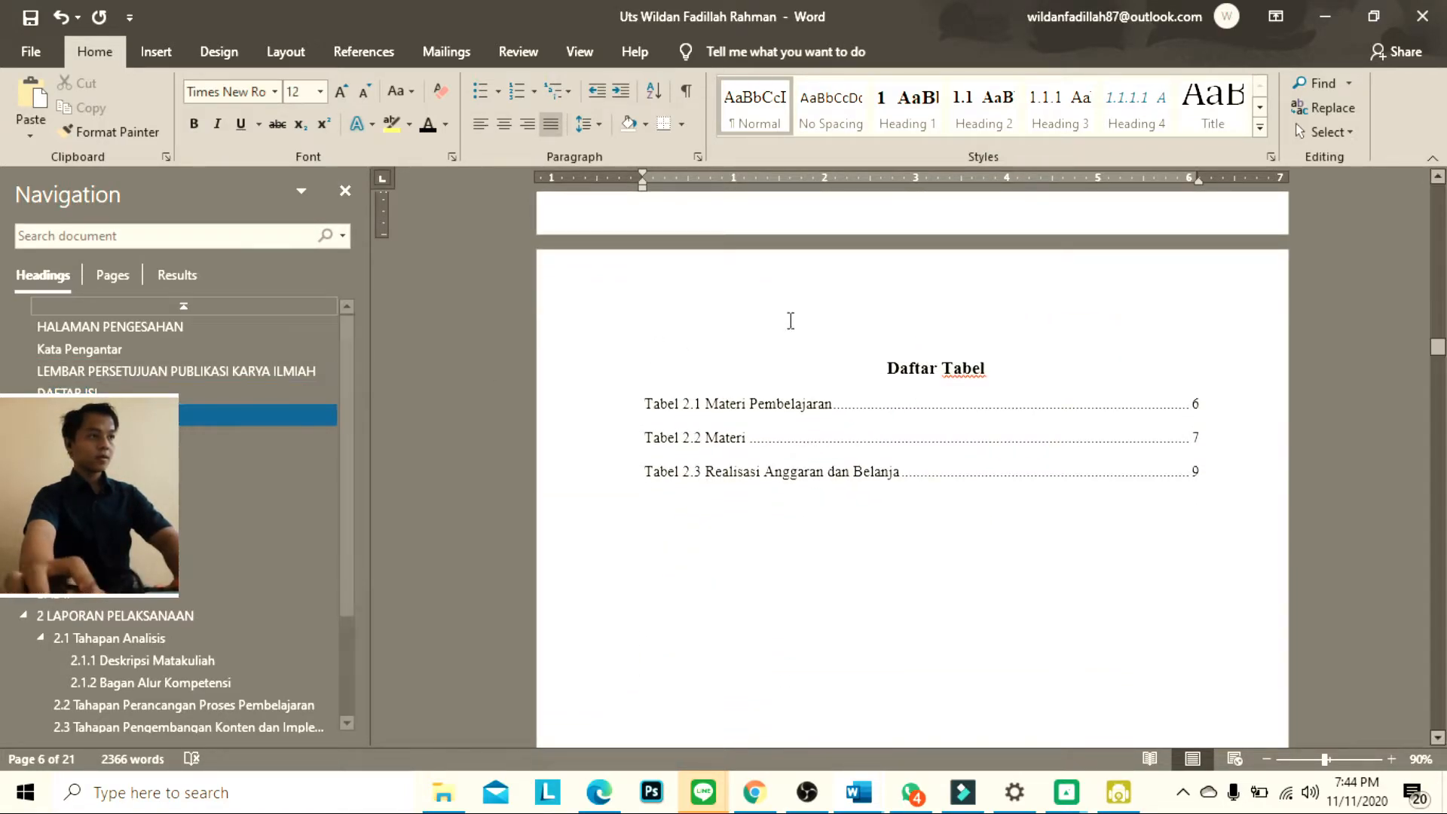
{"action": "left_click", "coordinate": [910, 297]}
{"action": "scroll", "coordinate": [908, 336], "scroll_direction": "down", "scroll_amount": 2}
{"action": "left_click", "coordinate": [170, 437]}
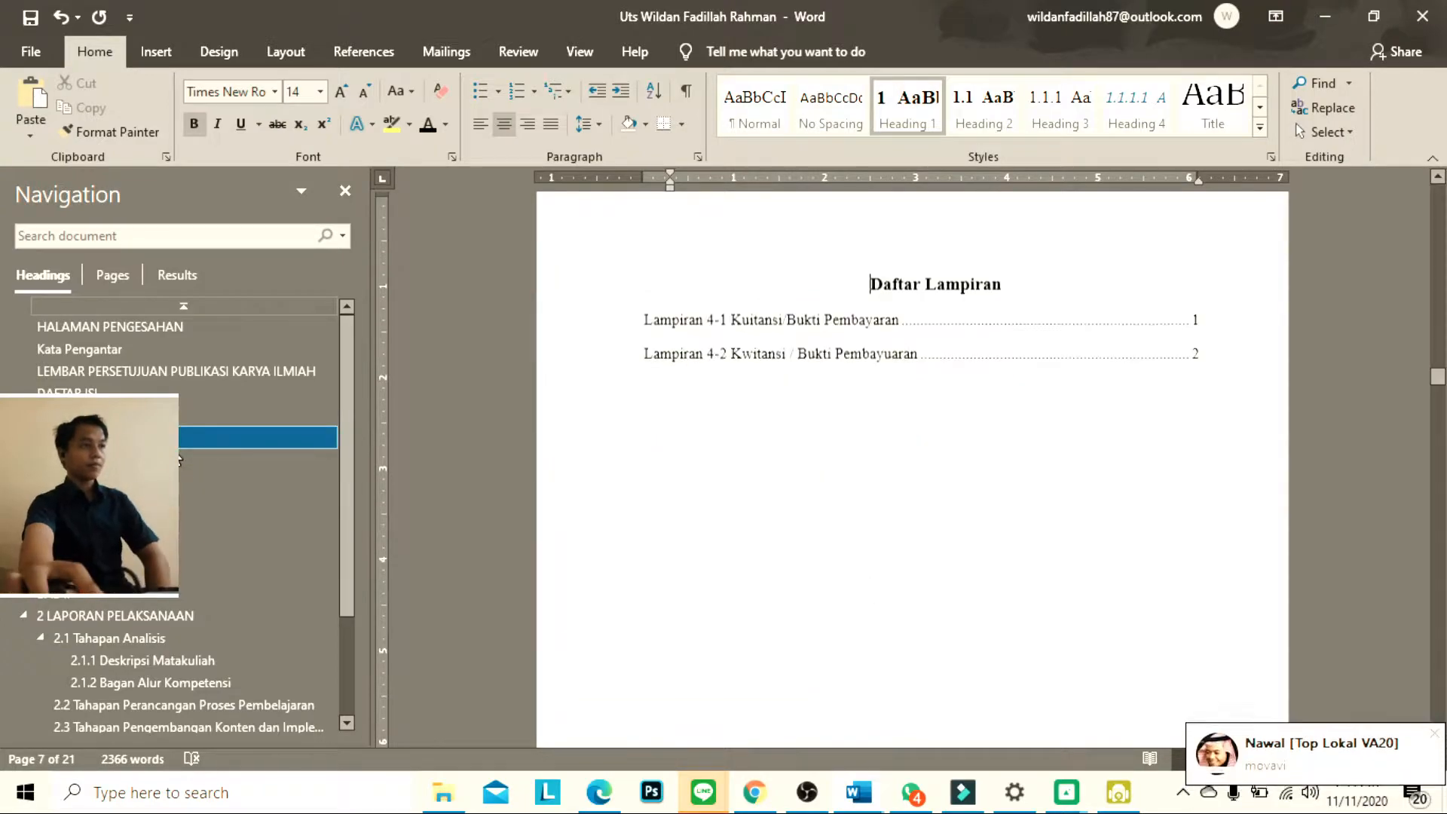
Go to the BAB I, BAB II and LAPORAN PELAKSANAAN headings to check the chapter openings
{"action": "left_click", "coordinate": [178, 460]}
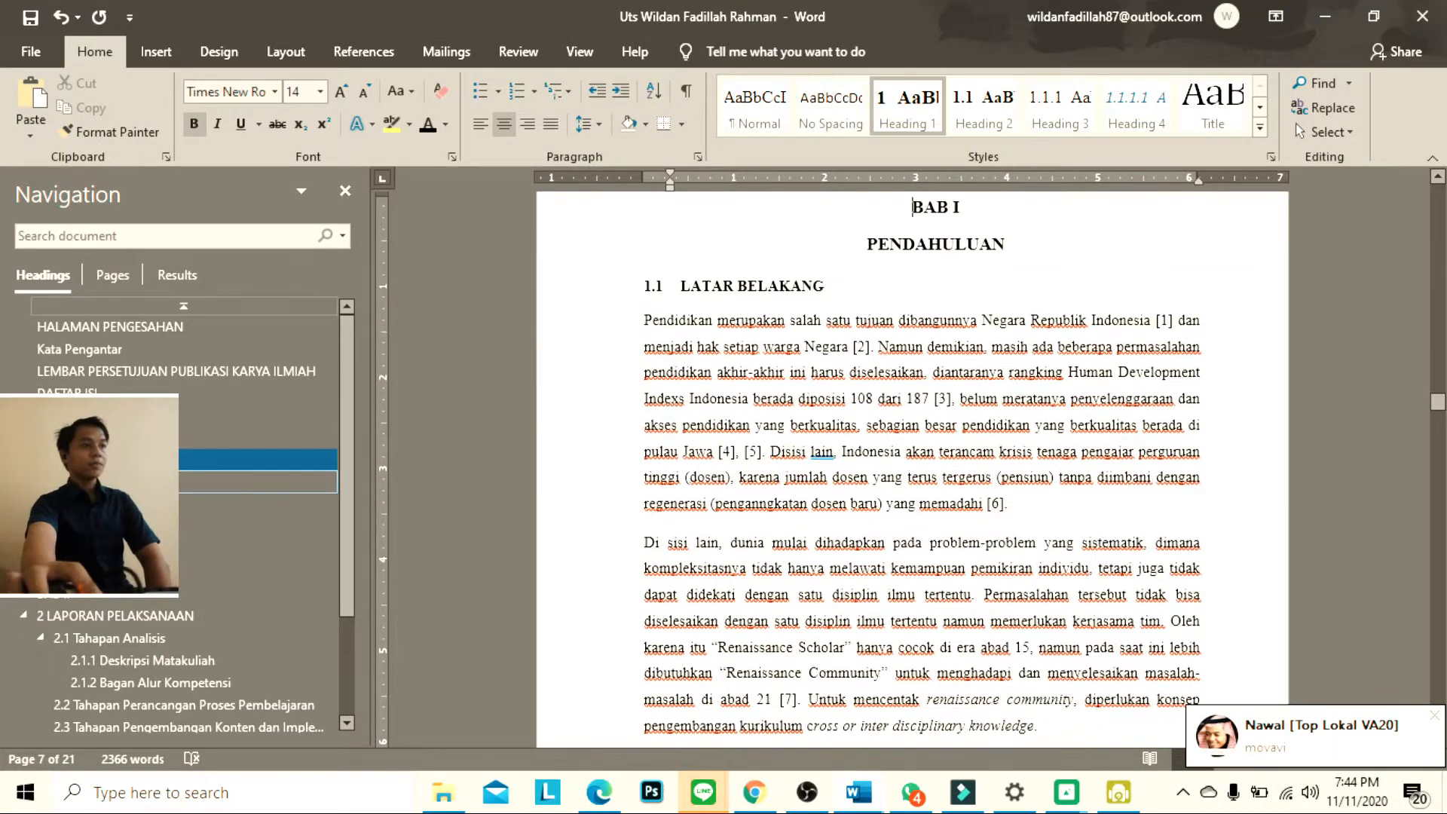
{"action": "scroll", "coordinate": [178, 518], "scroll_direction": "down", "scroll_amount": 2}
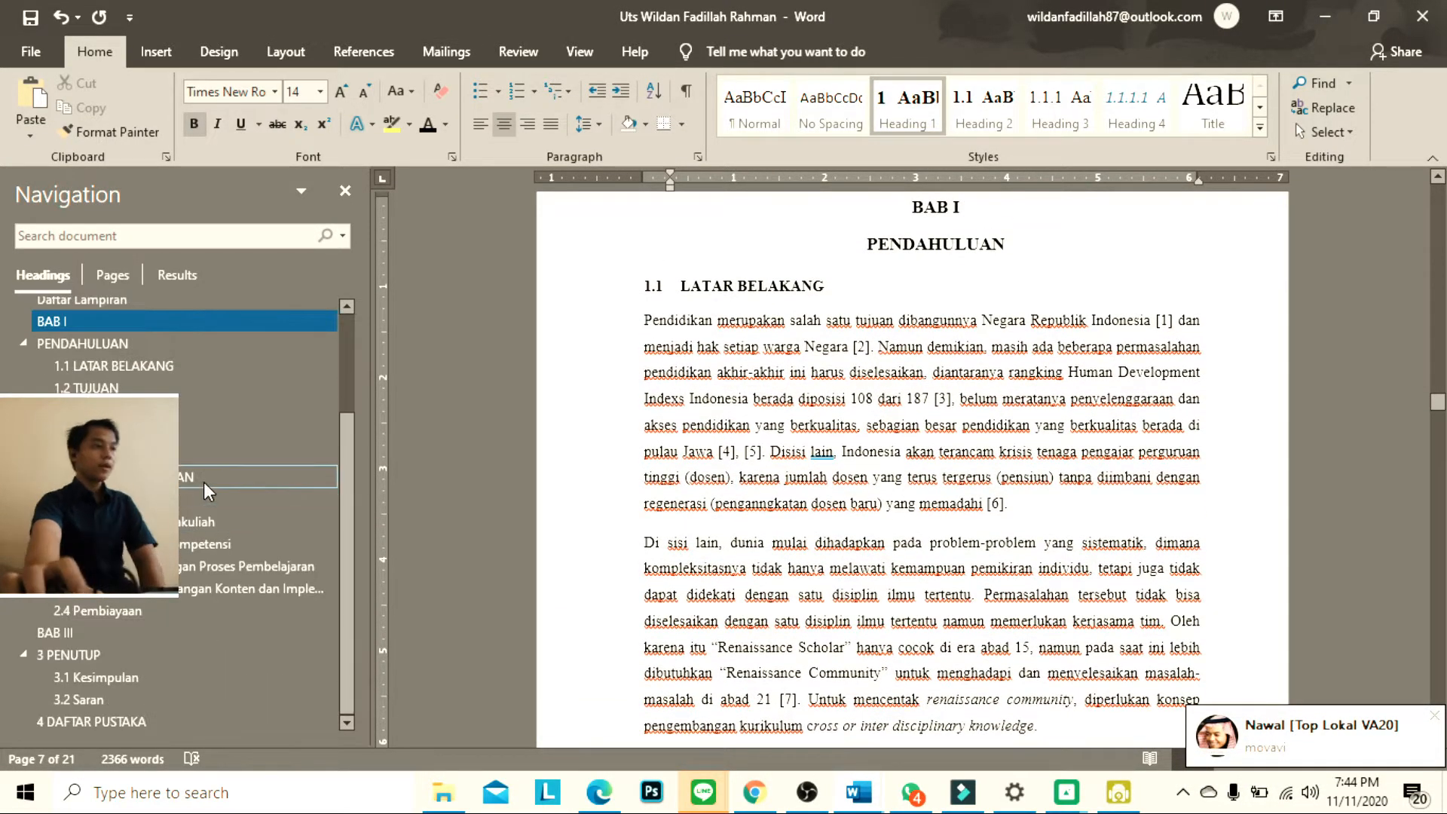
{"action": "left_click", "coordinate": [228, 454]}
{"action": "left_click", "coordinate": [238, 475]}
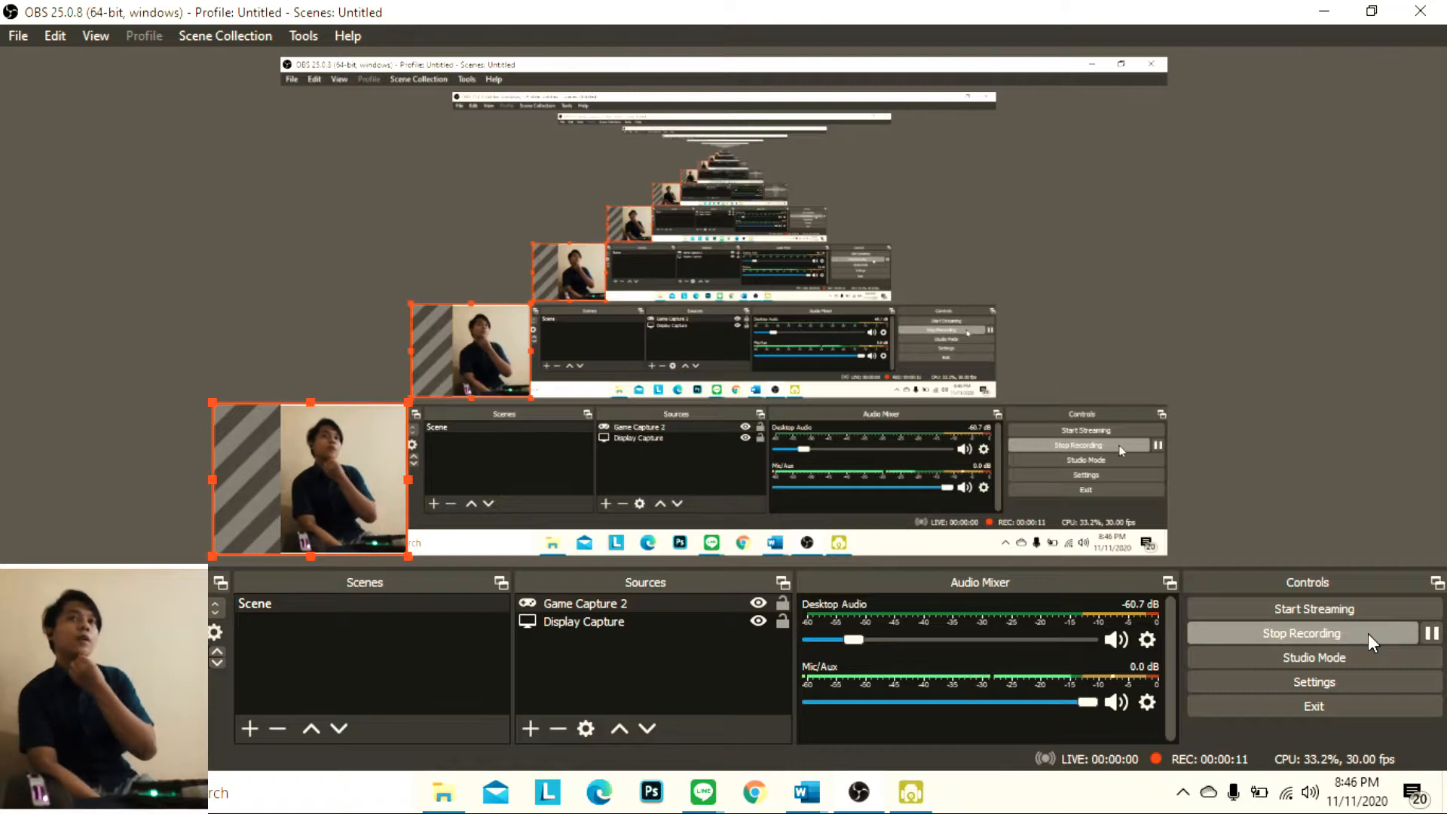
Switch to the UTS report document in Word and look over the numbered references under DAFTAR PUSTAKA
{"action": "left_click", "coordinate": [1327, 12]}
{"action": "left_click", "coordinate": [804, 792]}
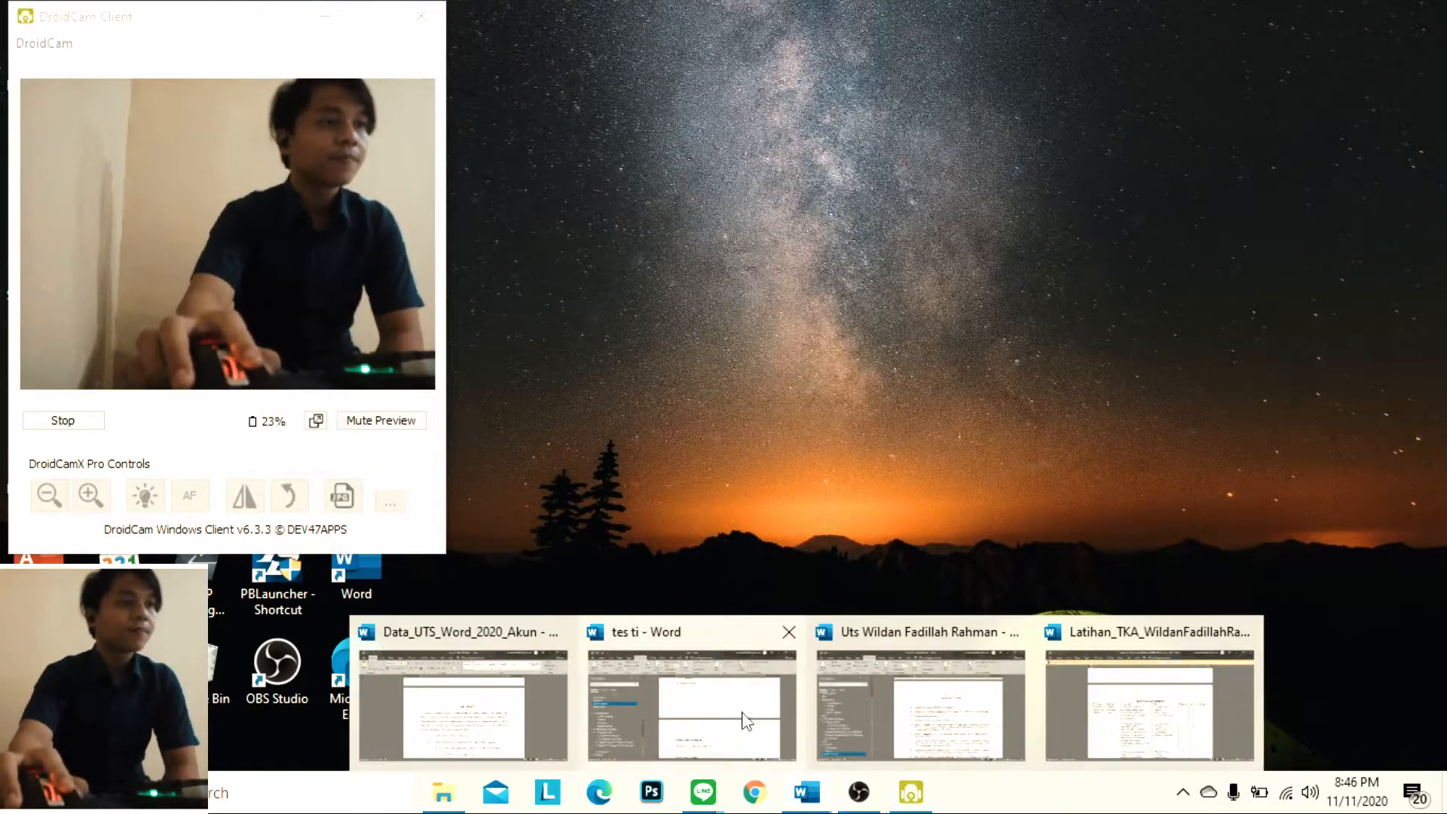
{"action": "left_click", "coordinate": [904, 657]}
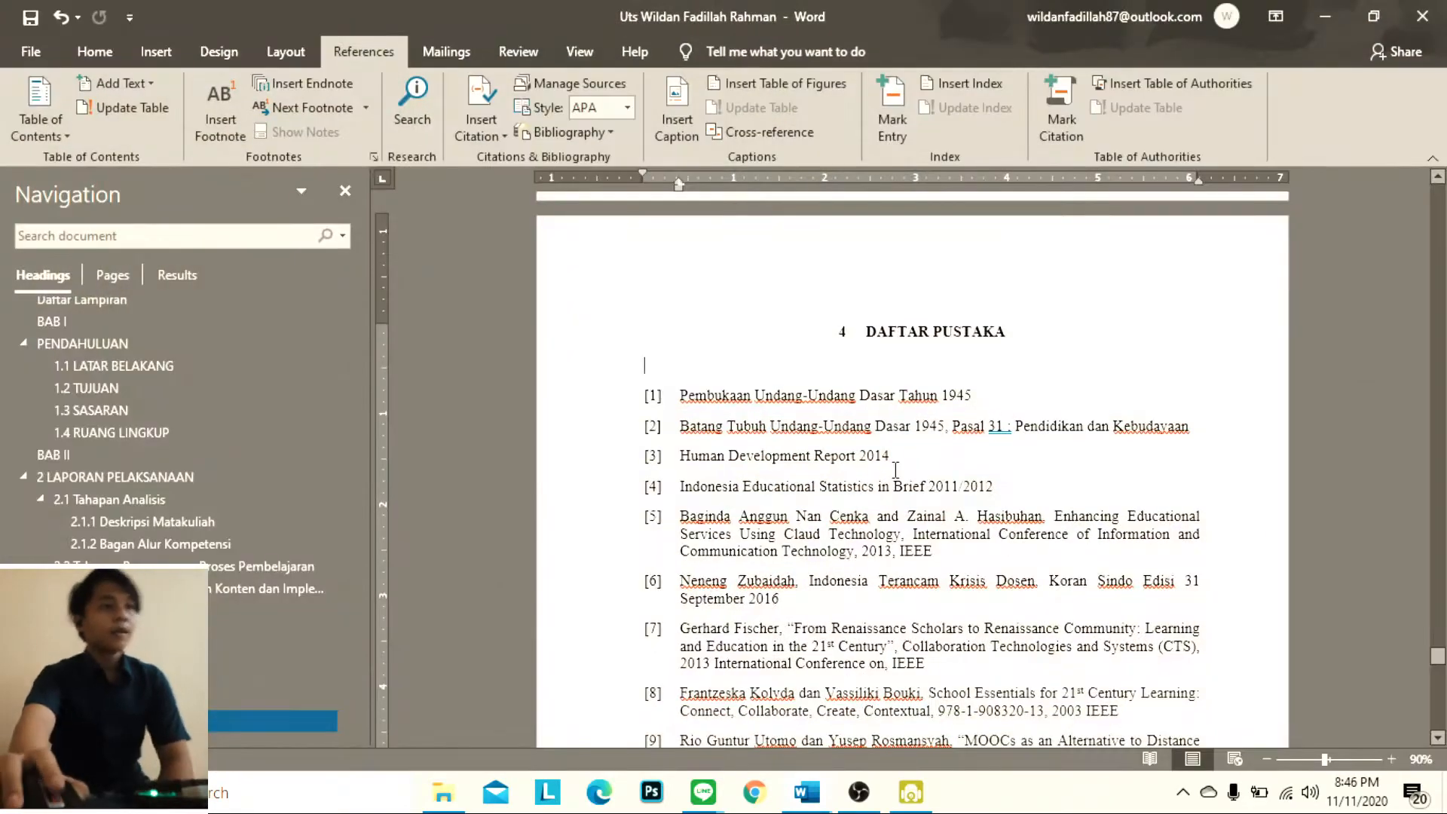
{"action": "scroll", "coordinate": [898, 461], "scroll_direction": "down", "scroll_amount": 2}
{"action": "scroll", "coordinate": [899, 462], "scroll_direction": "up", "scroll_amount": 3}
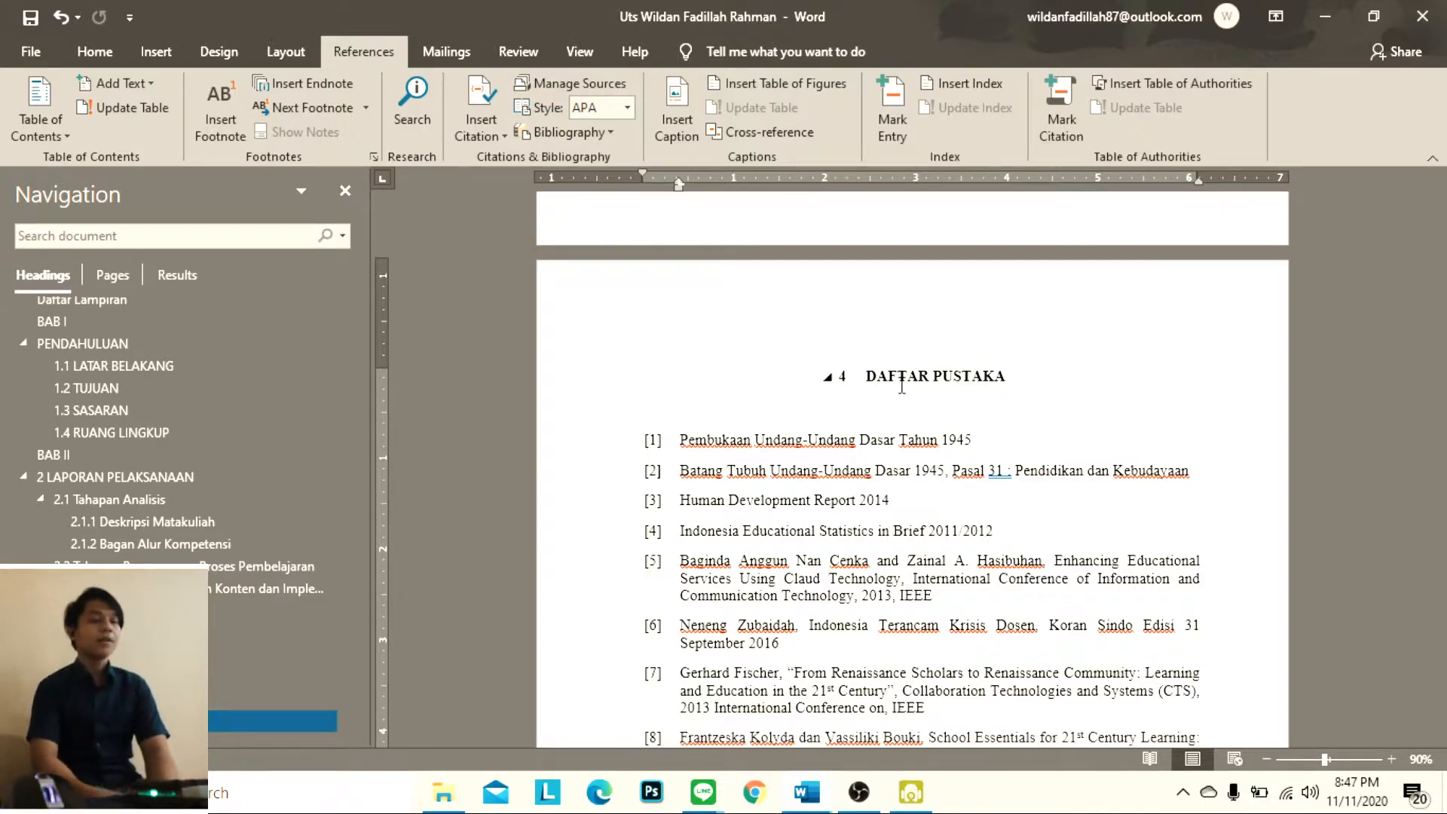
{"action": "scroll", "coordinate": [904, 414], "scroll_direction": "down", "scroll_amount": 2}
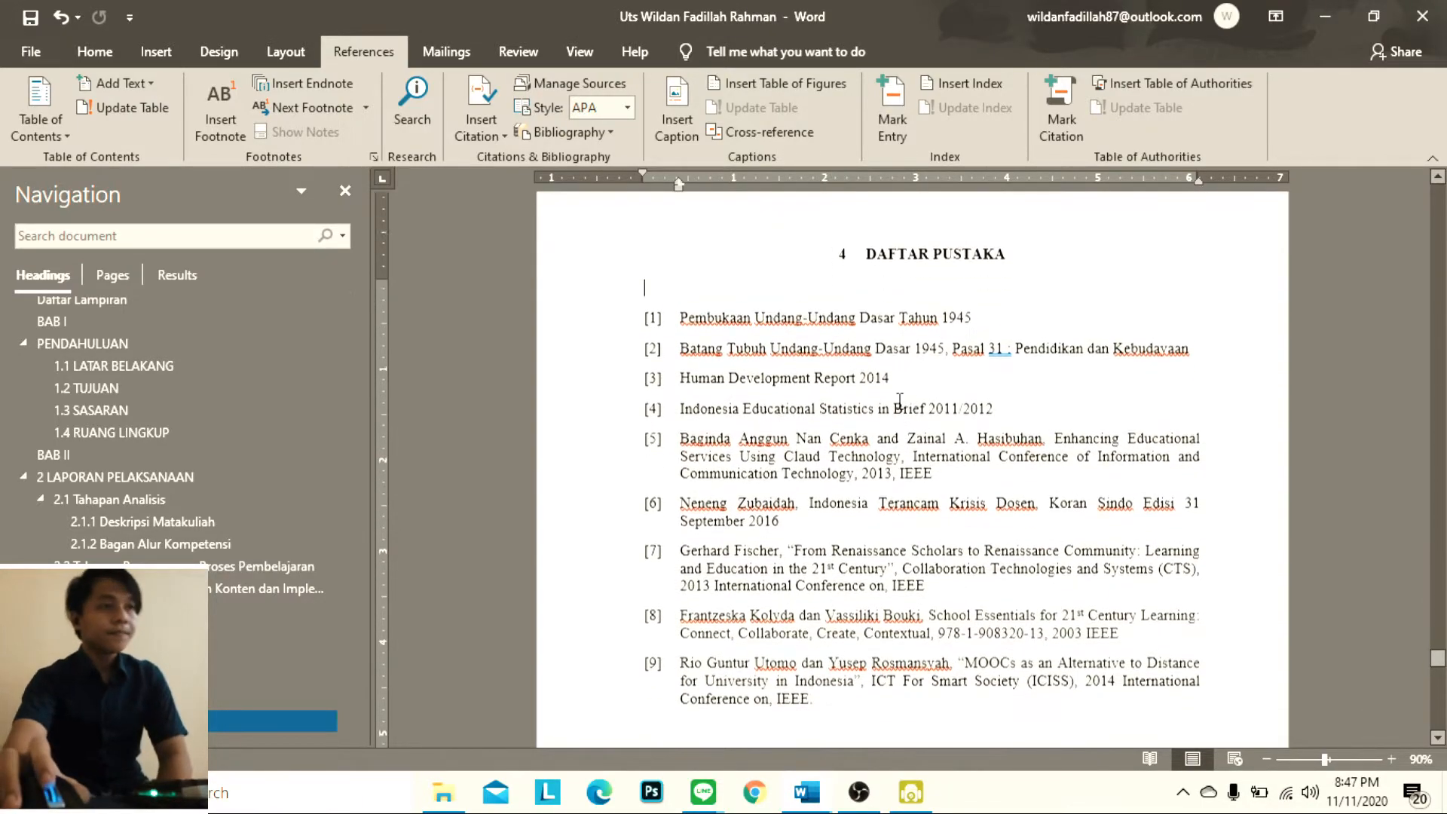
{"action": "scroll", "coordinate": [678, 362], "scroll_direction": "up", "scroll_amount": 3}
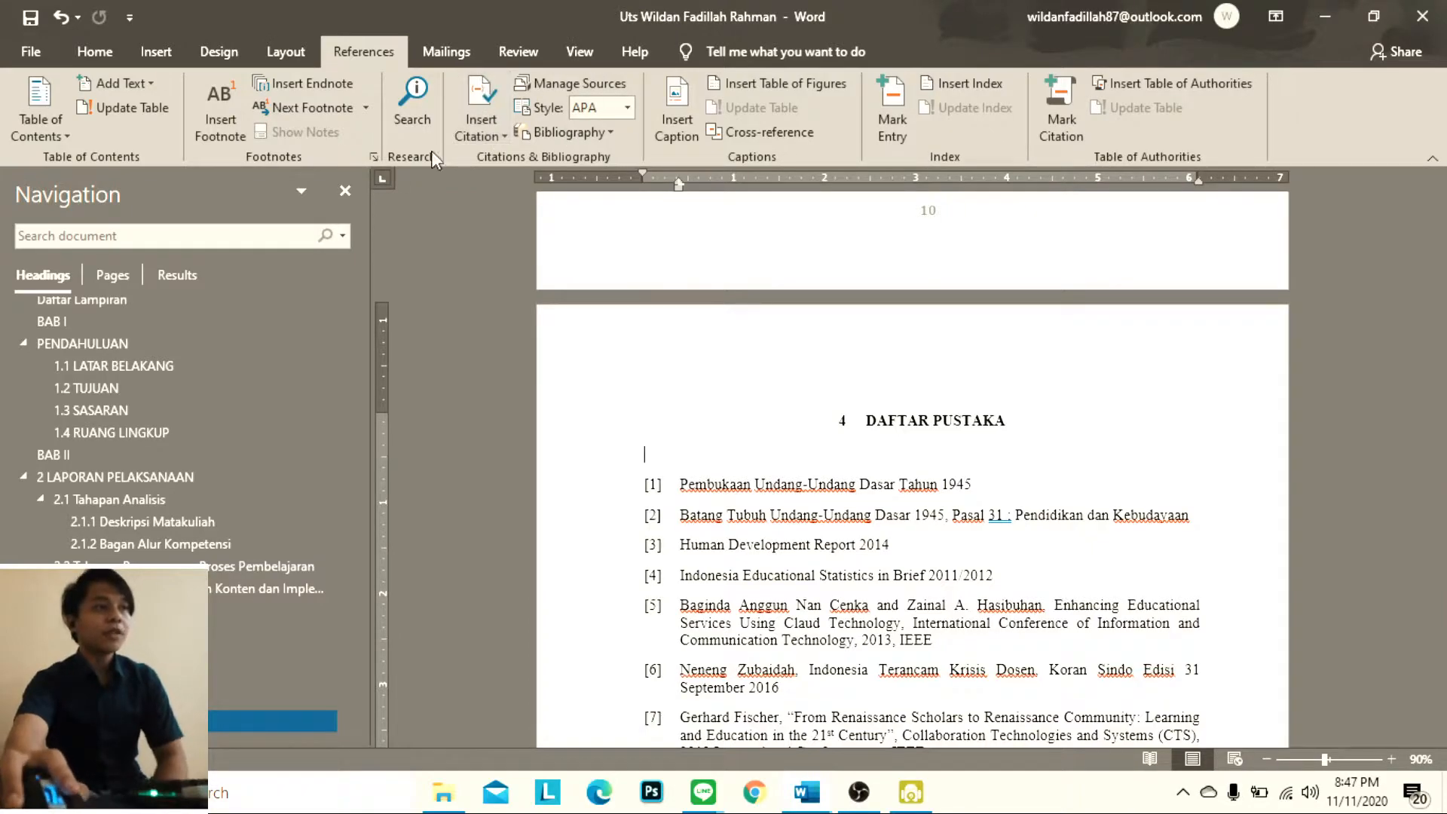
Start a new Book citation source below the DAFTAR PUSTAKA heading with corporate author "Soekarno, Hatta" and title "Pembukaan UUD"
{"action": "left_click", "coordinate": [475, 94]}
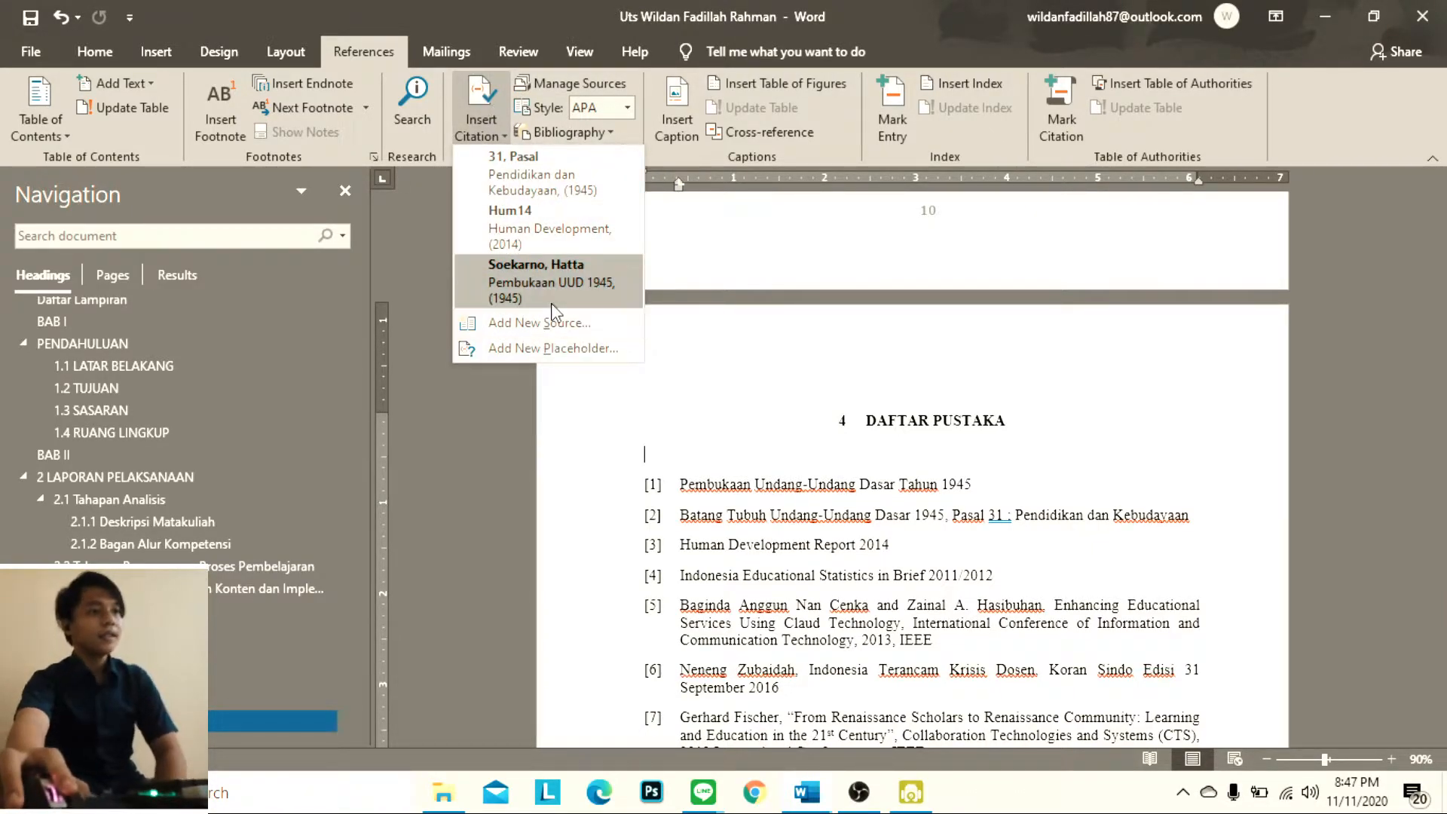
{"action": "left_click", "coordinate": [561, 323]}
{"action": "left_click_drag", "start_coordinate": [1009, 460], "coordinate": [1122, 141]}
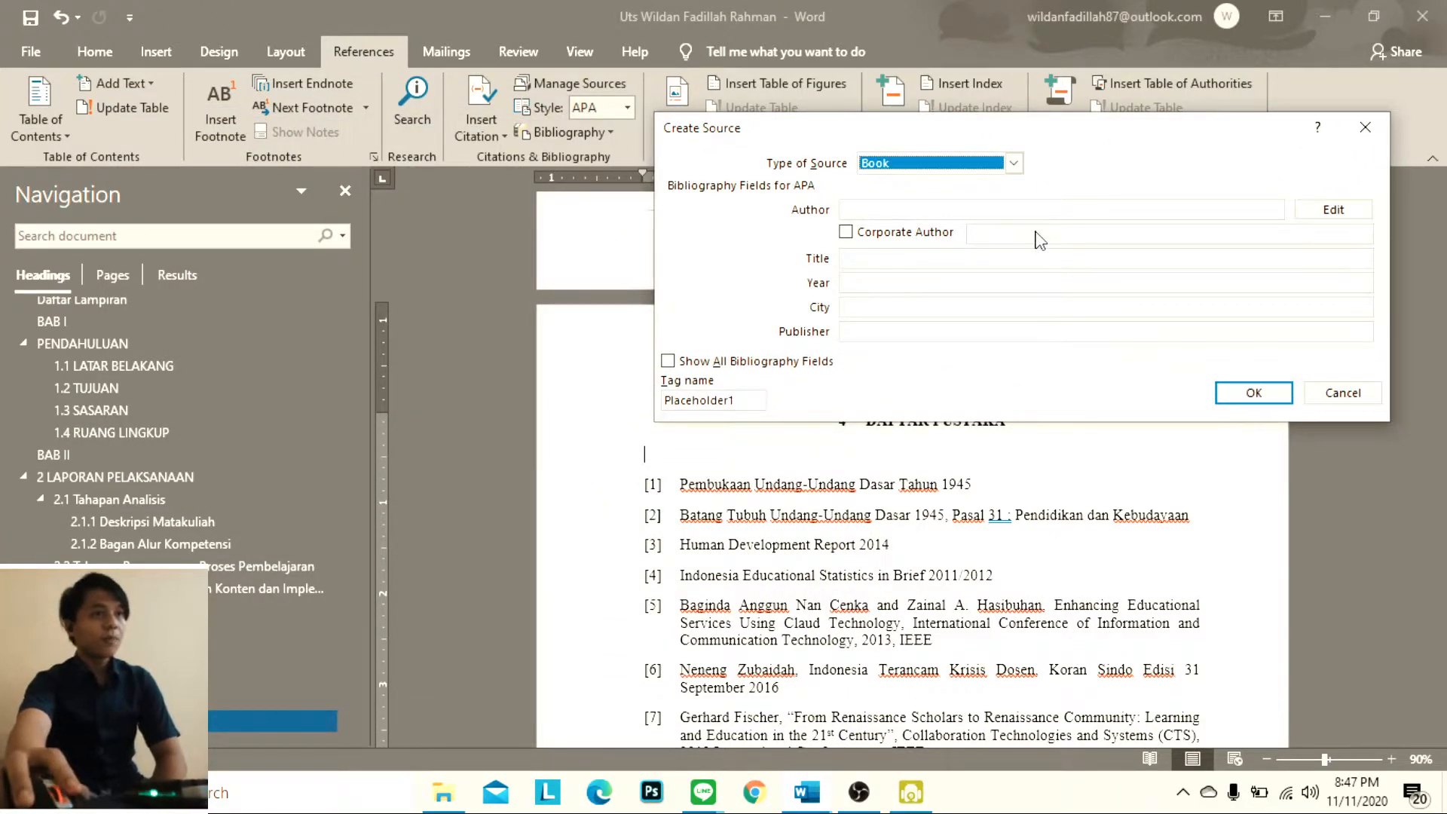
{"action": "left_click", "coordinate": [1050, 211]}
{"action": "type", "text": "Soe"}
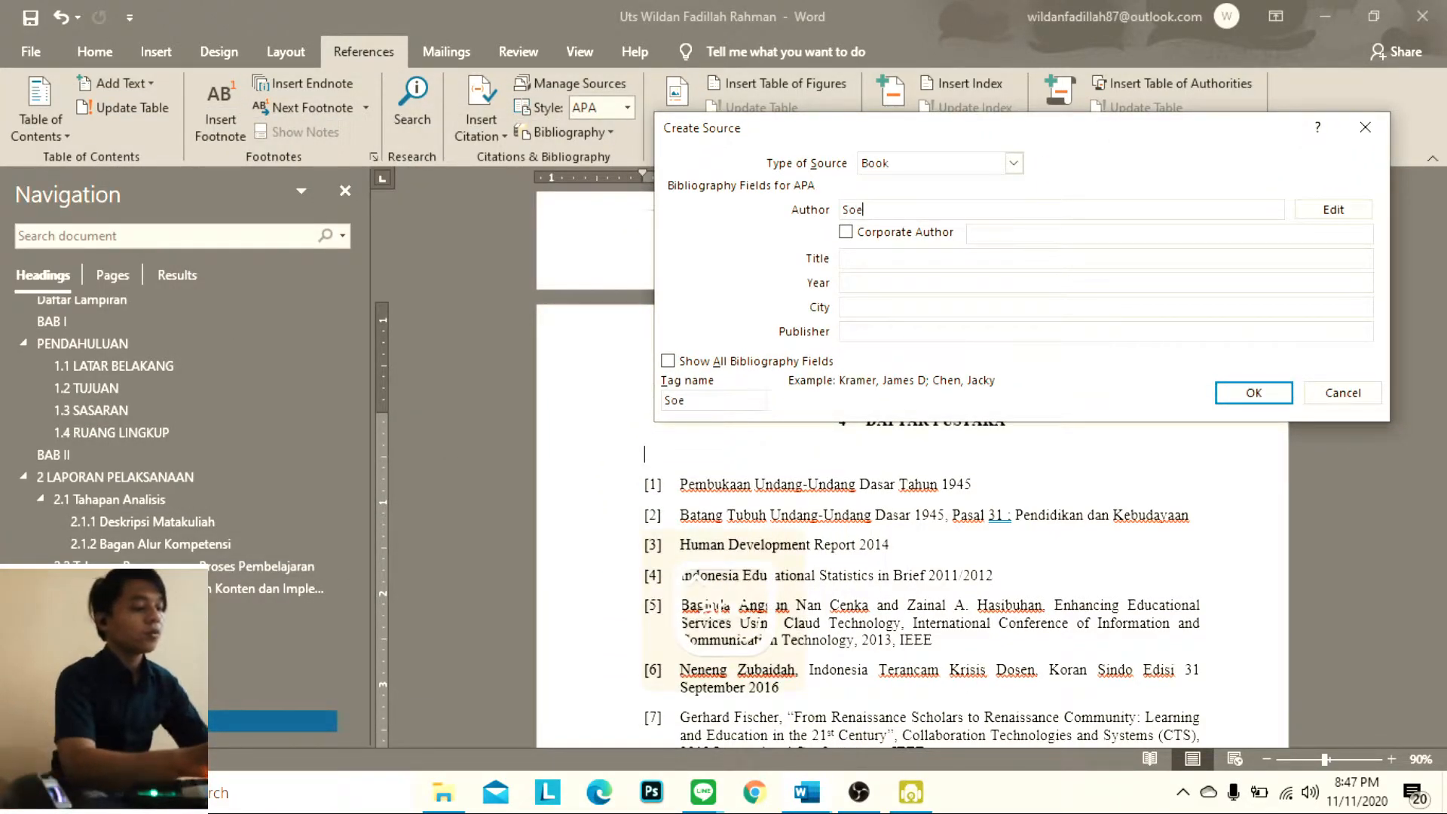
{"action": "type", "text": "karno, Hatta"}
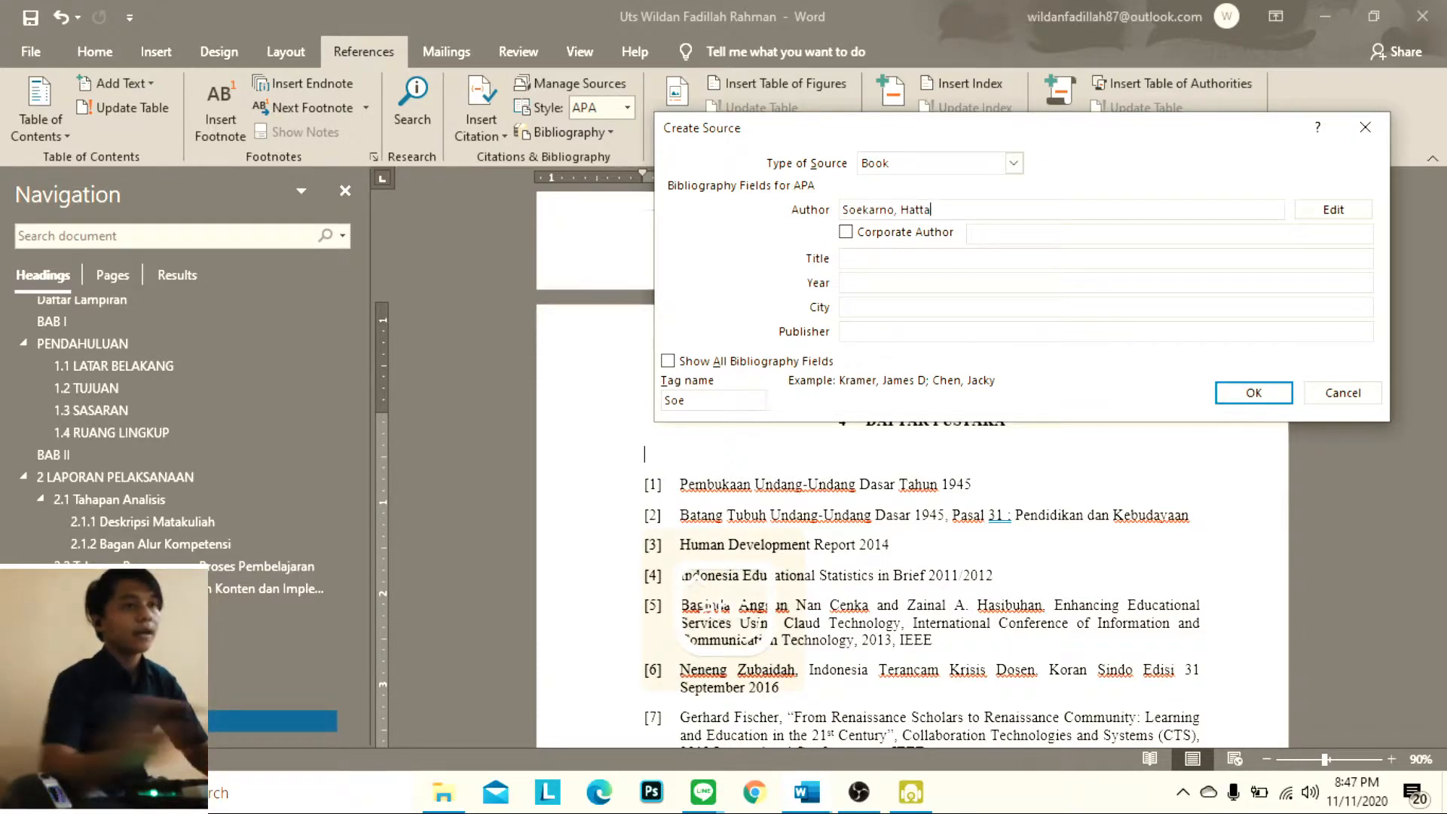
{"action": "left_click", "coordinate": [846, 232]}
{"action": "left_click", "coordinate": [932, 255]}
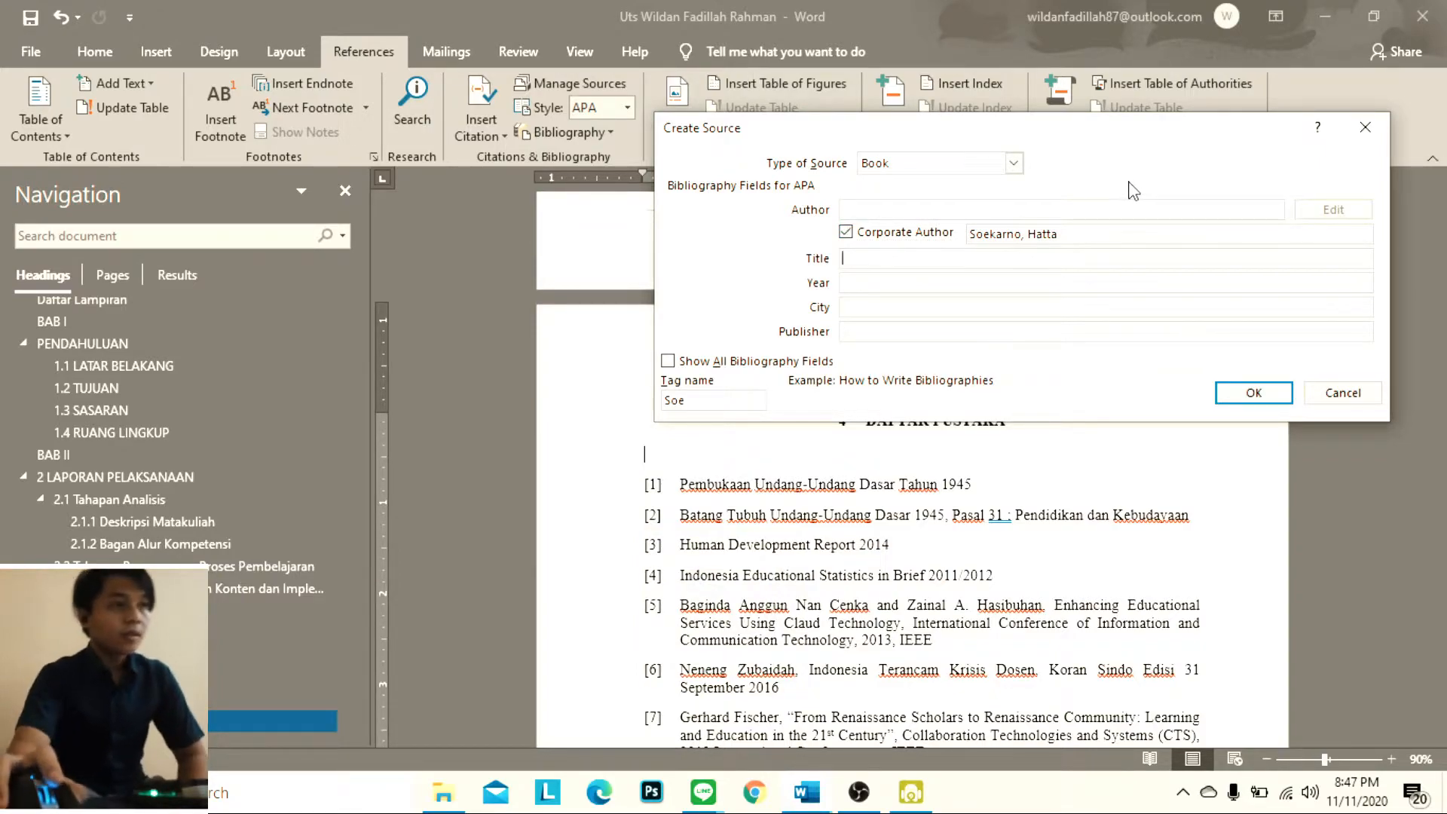
{"action": "type", "text": "Pe"}
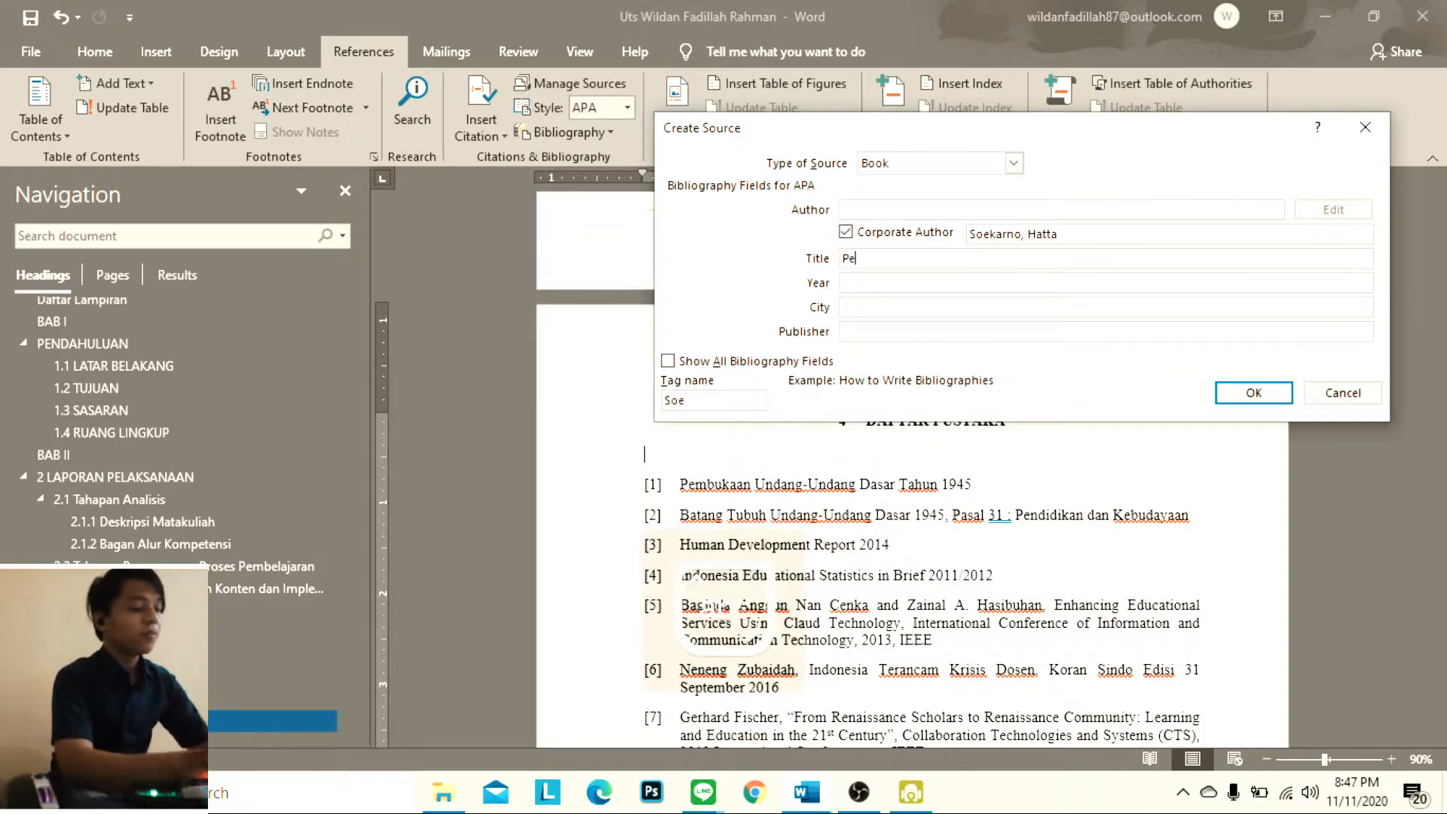
{"action": "type", "text": "mbukaan UUD"}
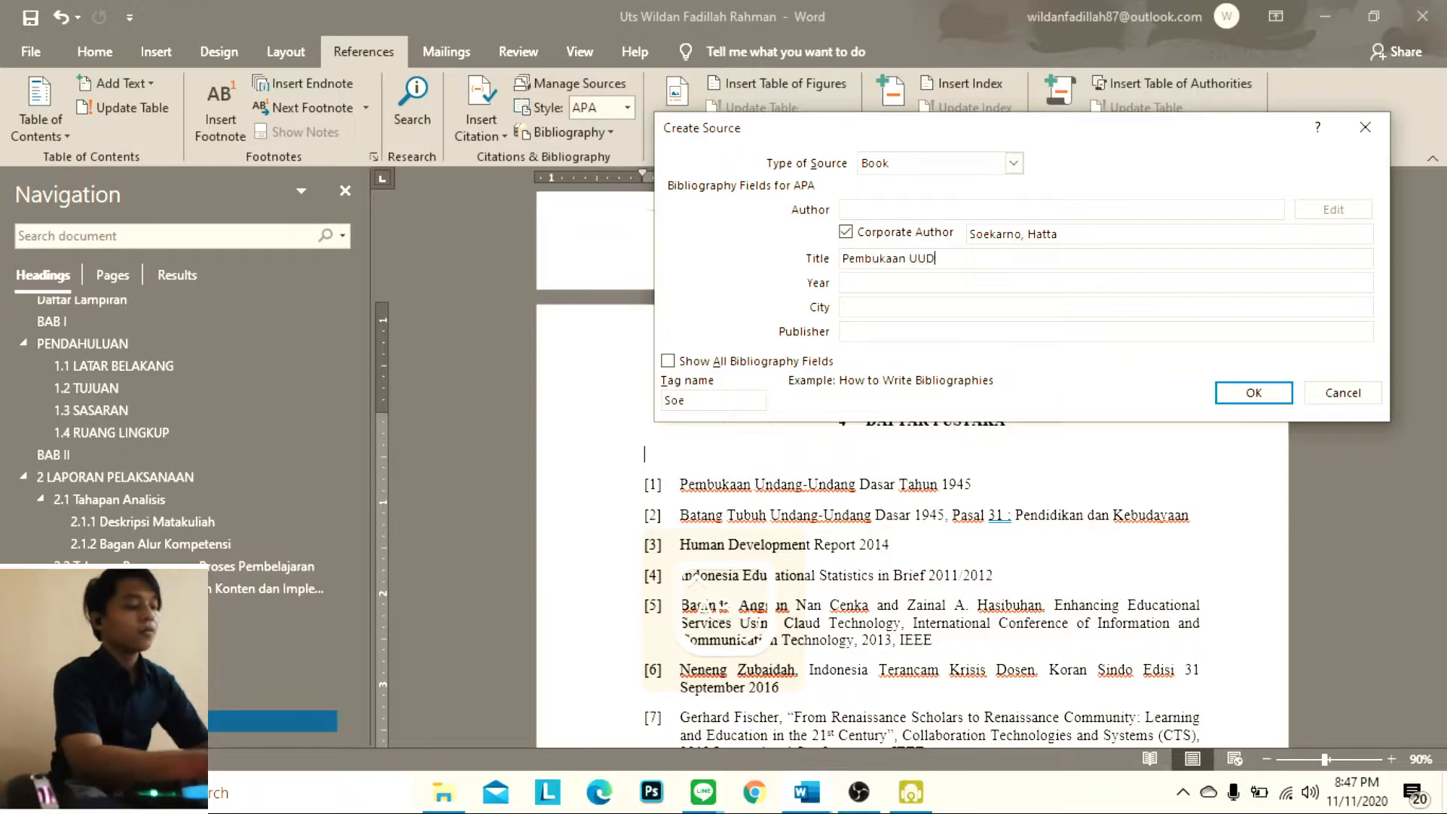
Complete the source with year 1945, city Jakarta and publisher Indonesia, and insert its citation
{"action": "left_click", "coordinate": [933, 276]}
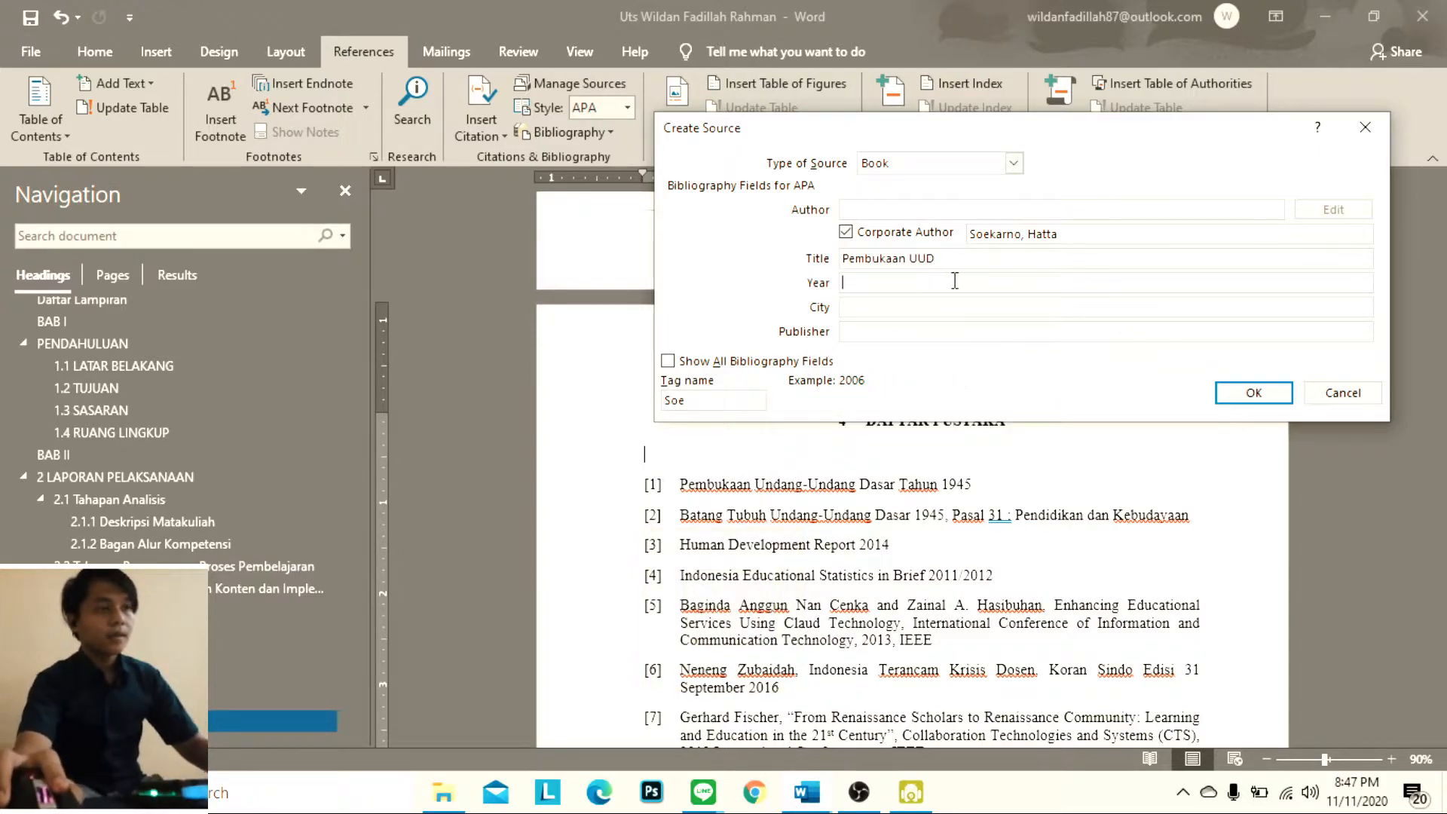
{"action": "type", "text": "1945"}
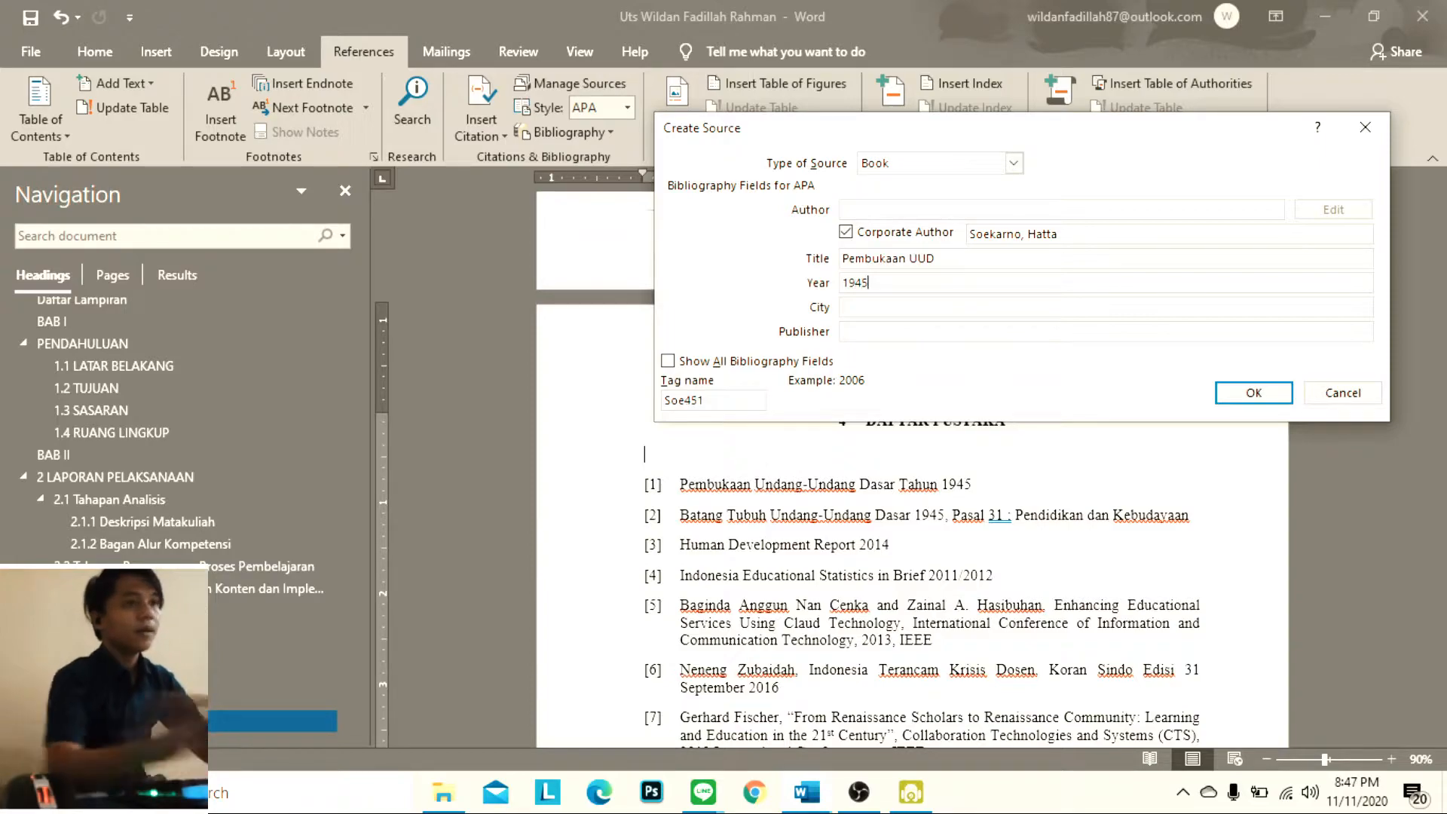
{"action": "left_click", "coordinate": [964, 306]}
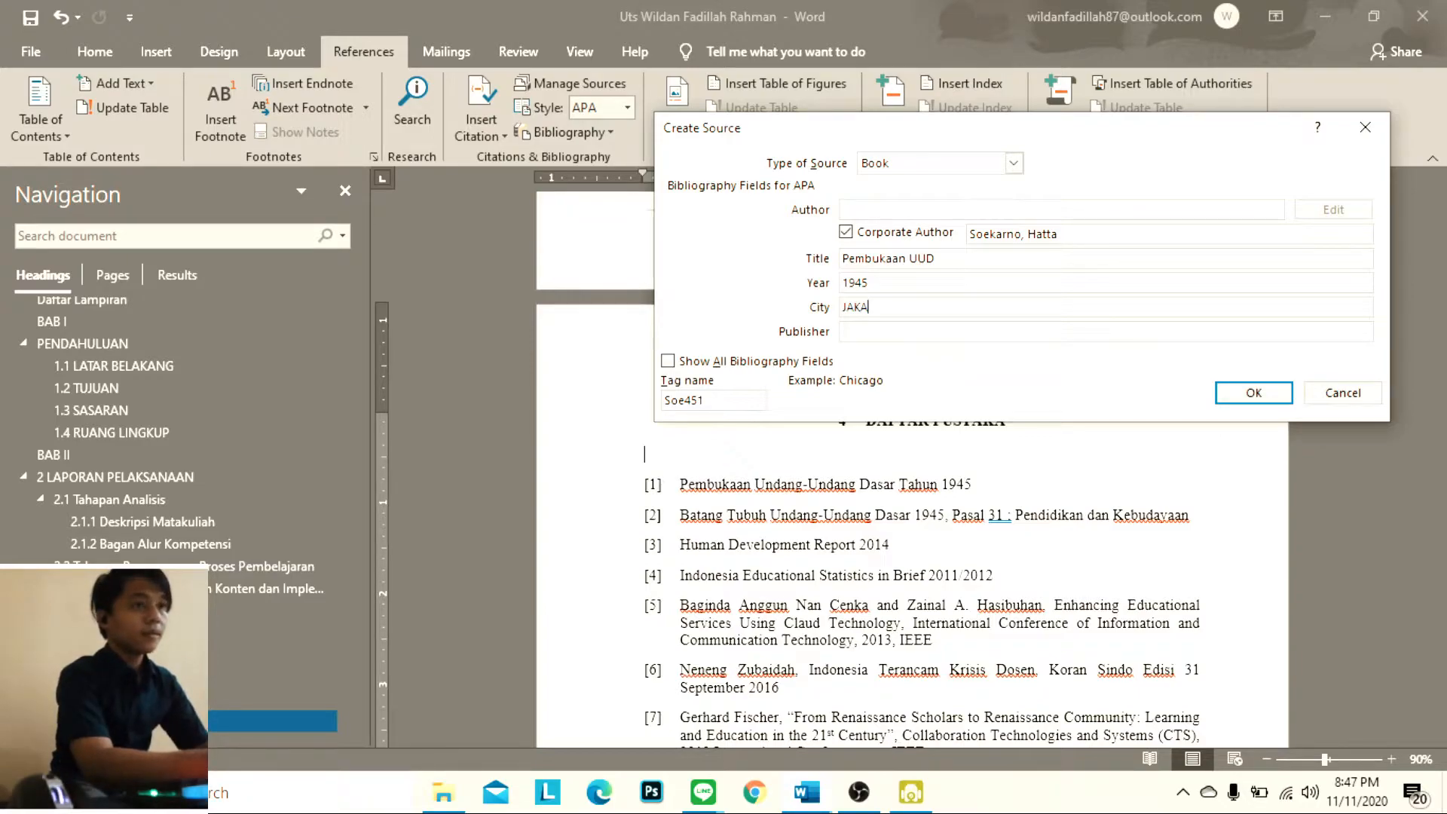
{"action": "key", "text": "BackSpace"}
{"action": "key", "text": "BackSpace"}
{"action": "key", "text": "BackSpace"}
{"action": "key", "text": "BackSpace"}
{"action": "key", "text": "BackSpace"}
{"action": "type", "text": "akarta"}
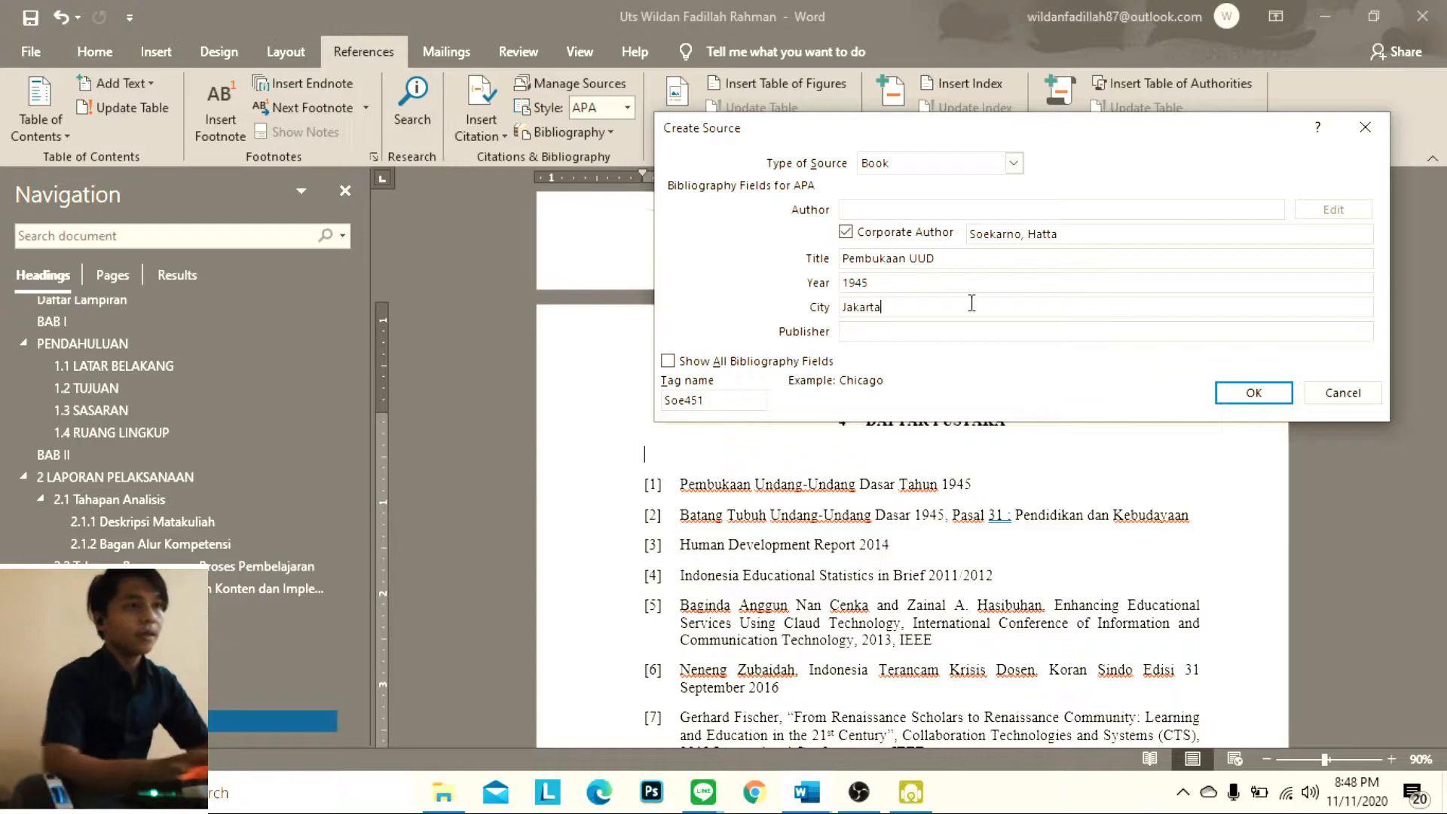
{"action": "left_click", "coordinate": [922, 332]}
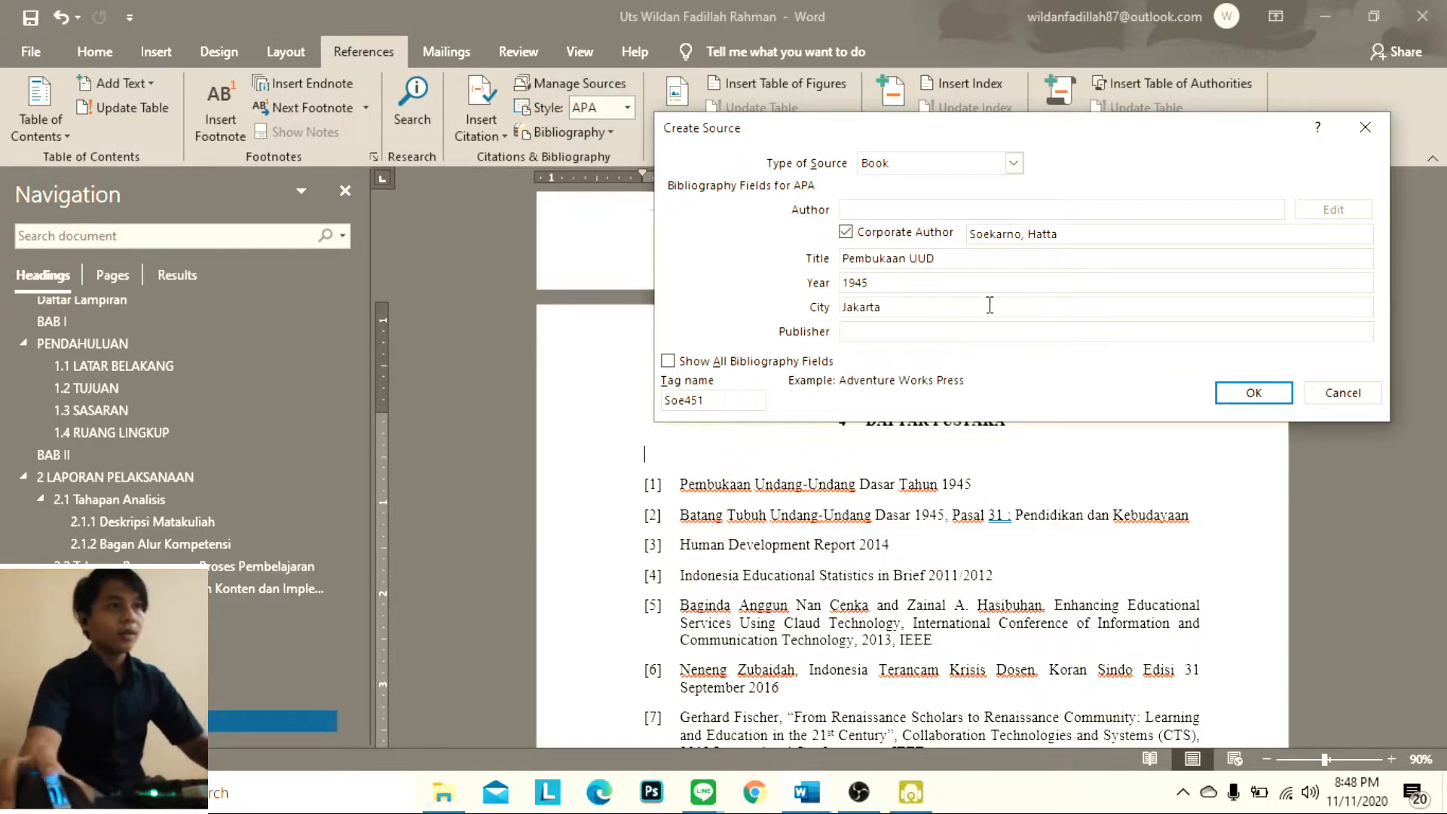
{"action": "type", "text": "Indonesia"}
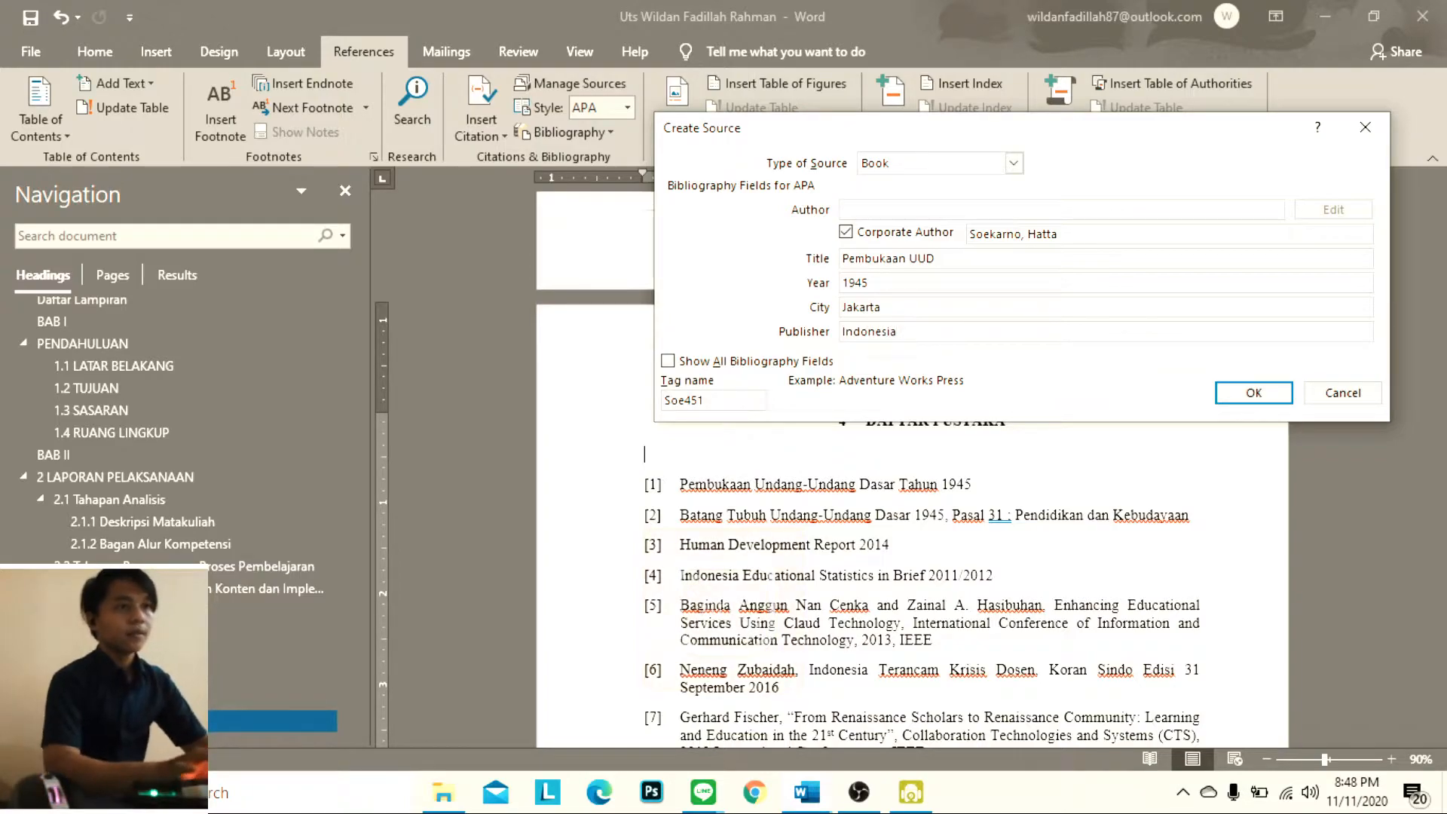
{"action": "left_click", "coordinate": [1244, 392]}
Start a second new Book citation source with "Soekarno, Hatta" as corporate author
{"action": "scroll", "coordinate": [838, 520], "scroll_direction": "down", "scroll_amount": 3}
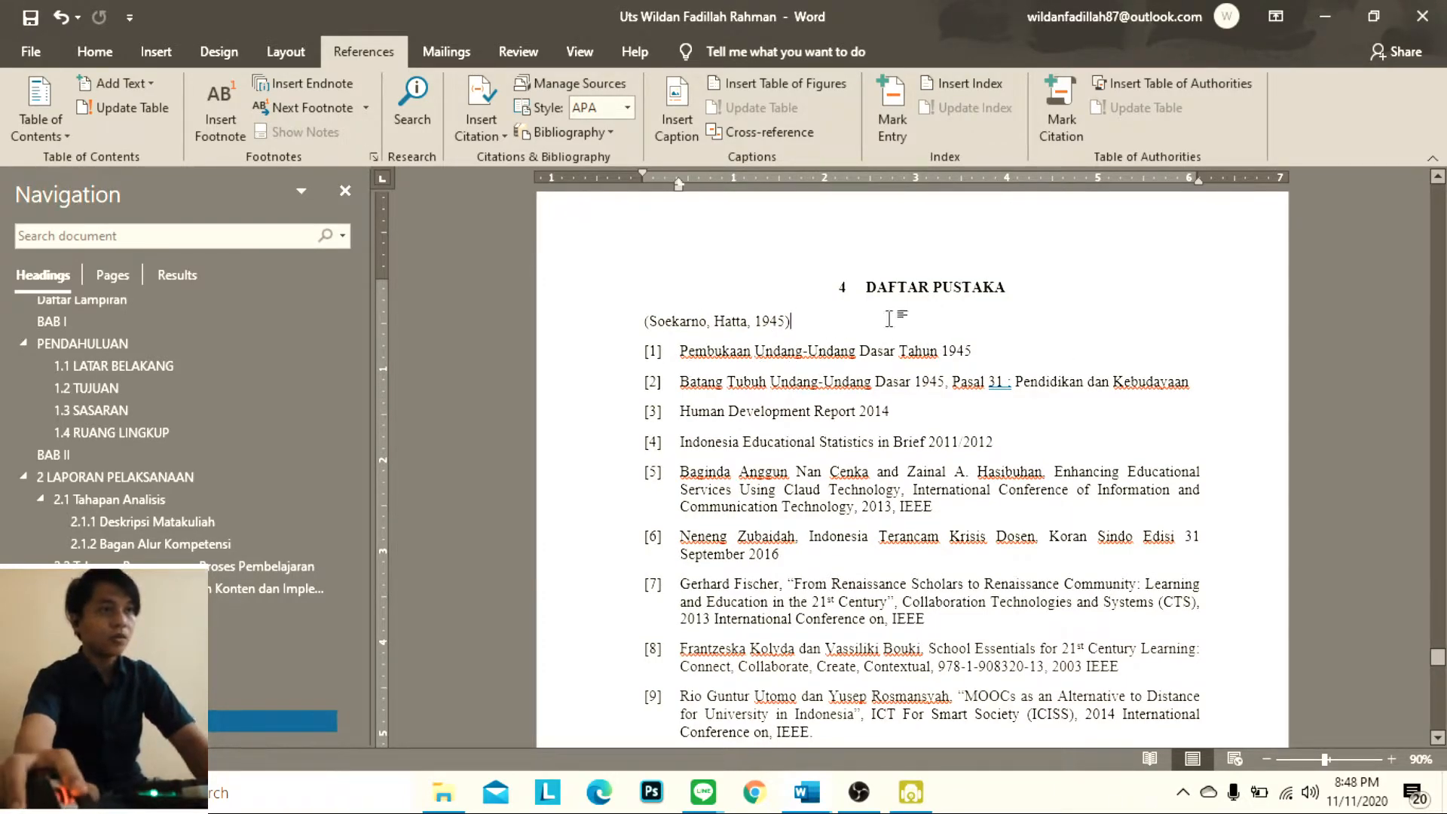
{"action": "left_click", "coordinate": [481, 110]}
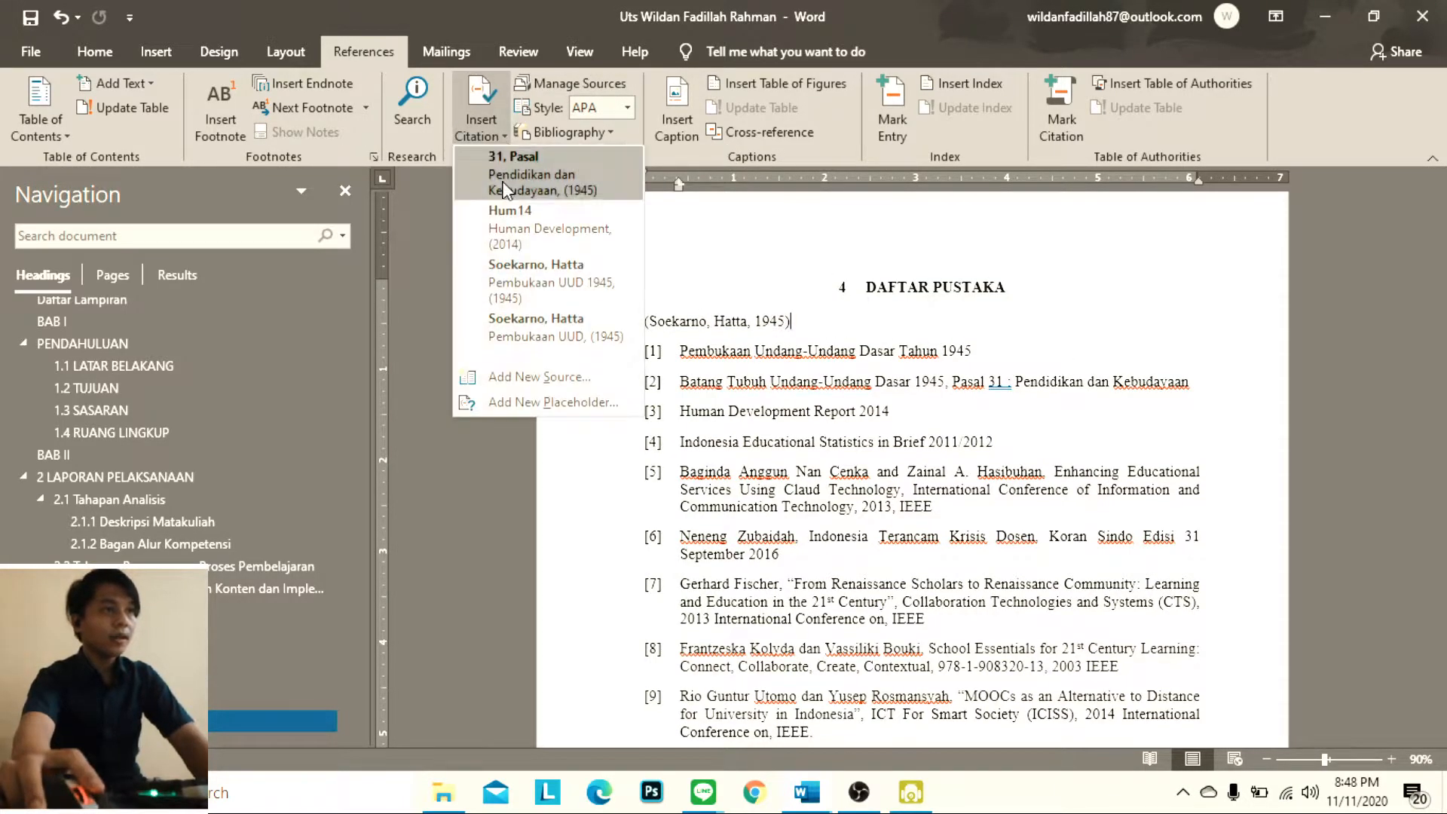
{"action": "left_click", "coordinate": [565, 384]}
{"action": "left_click_drag", "start_coordinate": [1046, 130], "coordinate": [986, 508]}
{"action": "left_click", "coordinate": [871, 580]}
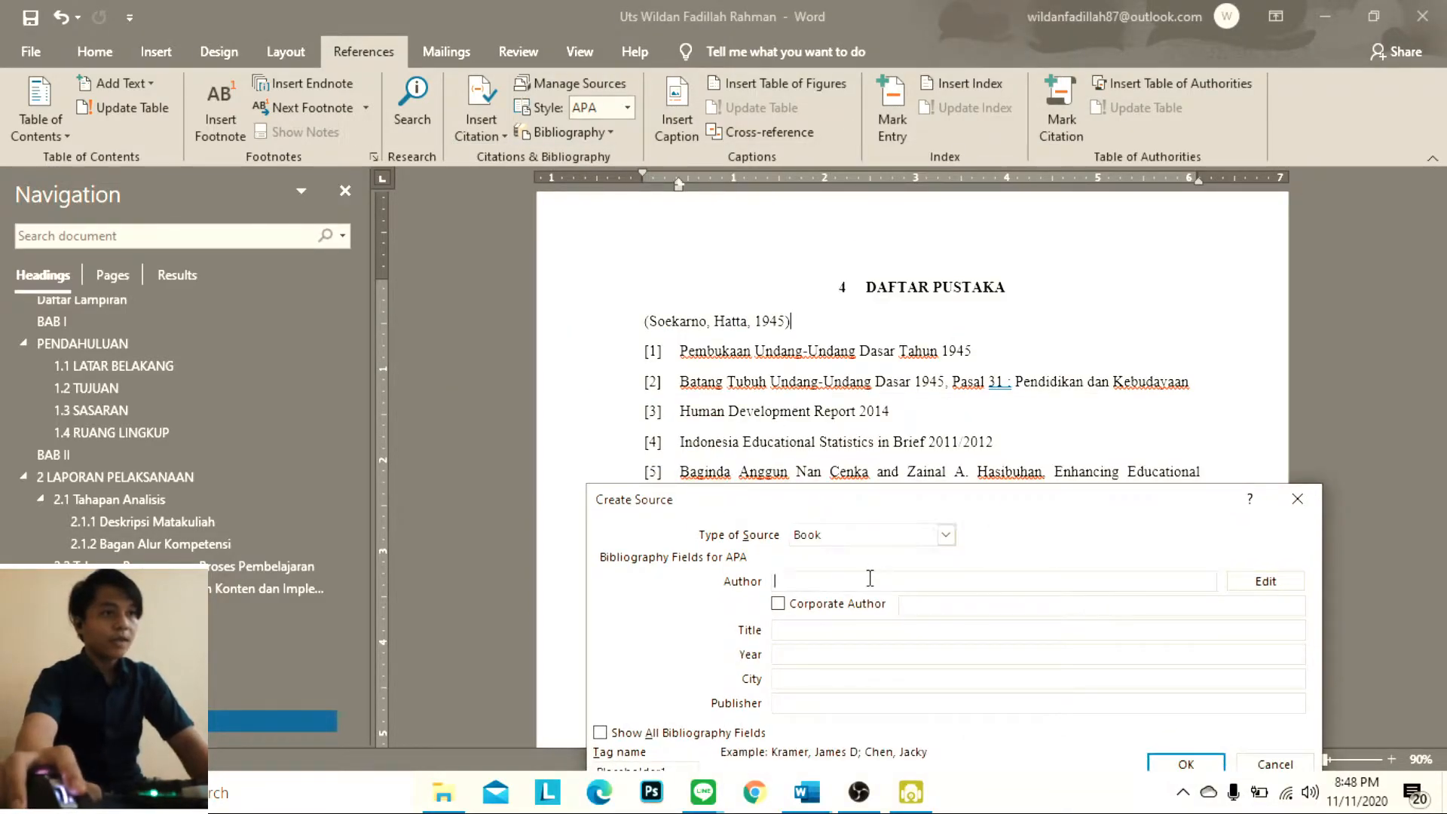
{"action": "type", "text": "S"}
{"action": "key", "text": "Caps_Lock"}
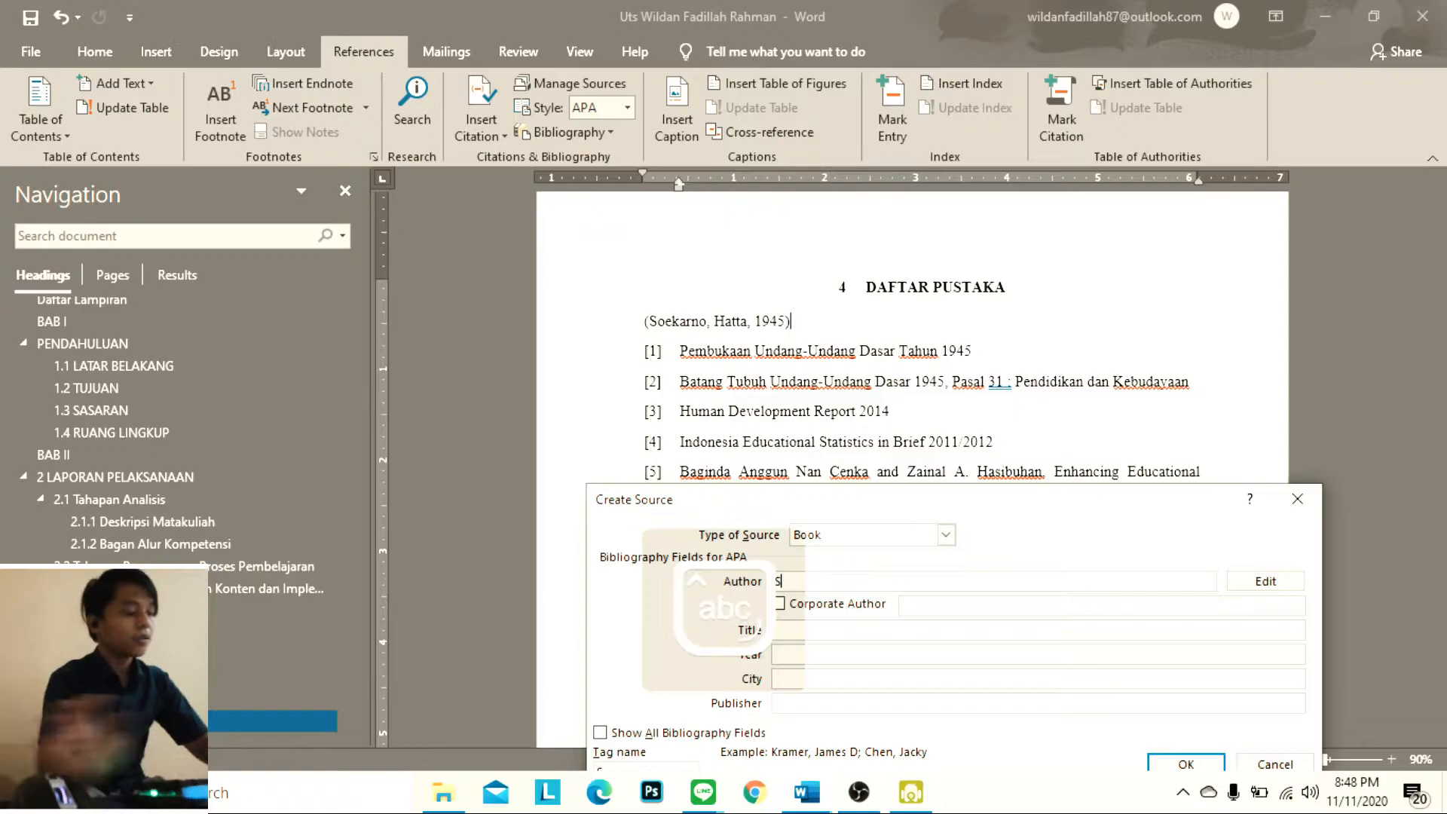
{"action": "type", "text": "oekarno, Hatta"}
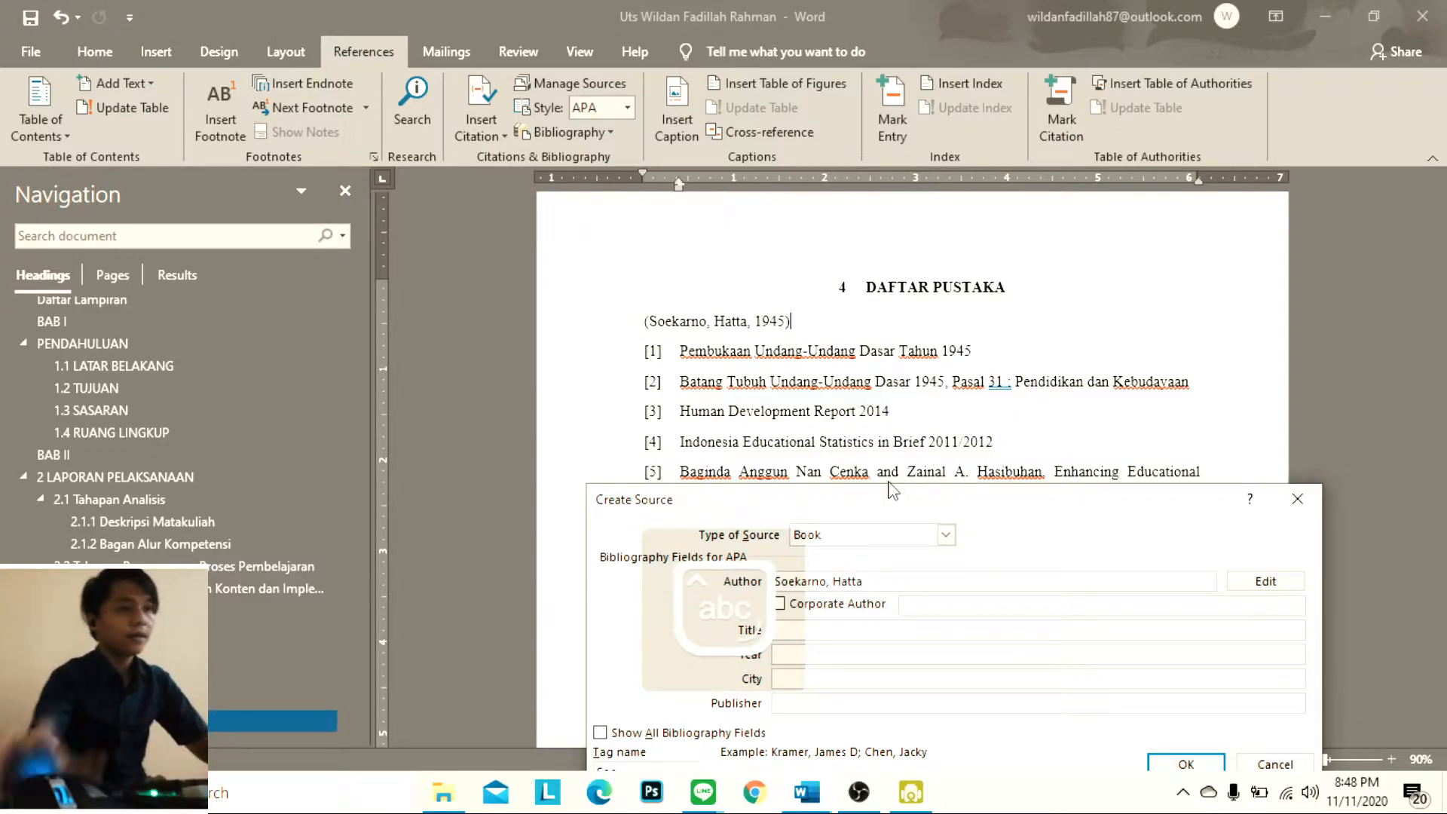
{"action": "left_click", "coordinate": [817, 605]}
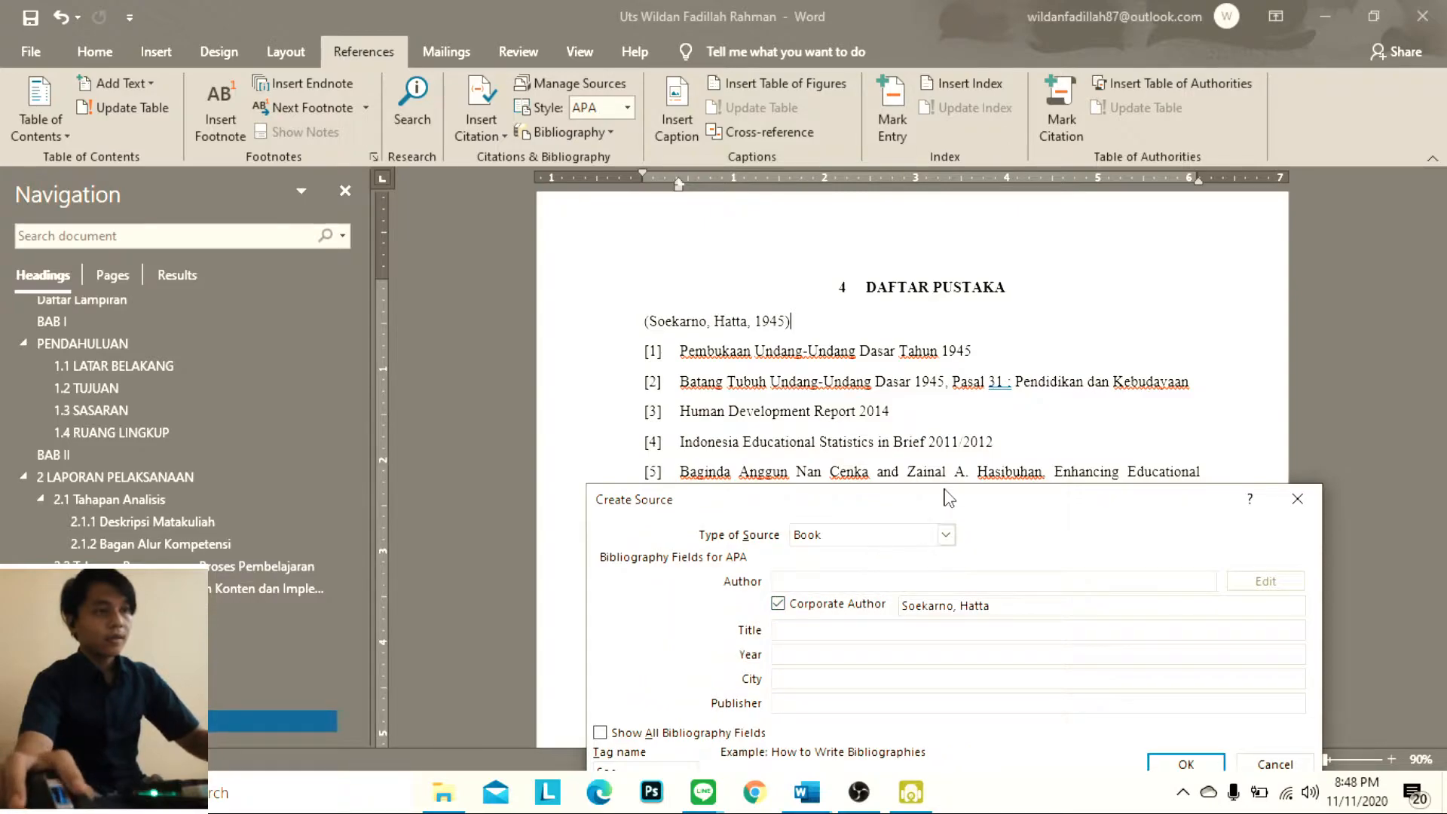
Give the second source the title "Batang Tubuh UUD" and the year 1945
{"action": "key", "text": "Tab"}
{"action": "key", "text": "Tab"}
{"action": "key", "text": "Caps_Lock"}
{"action": "type", "text": "Batang Tubuh"}
{"action": "key", "text": "Caps_Lock"}
{"action": "type", "text": "UUD"}
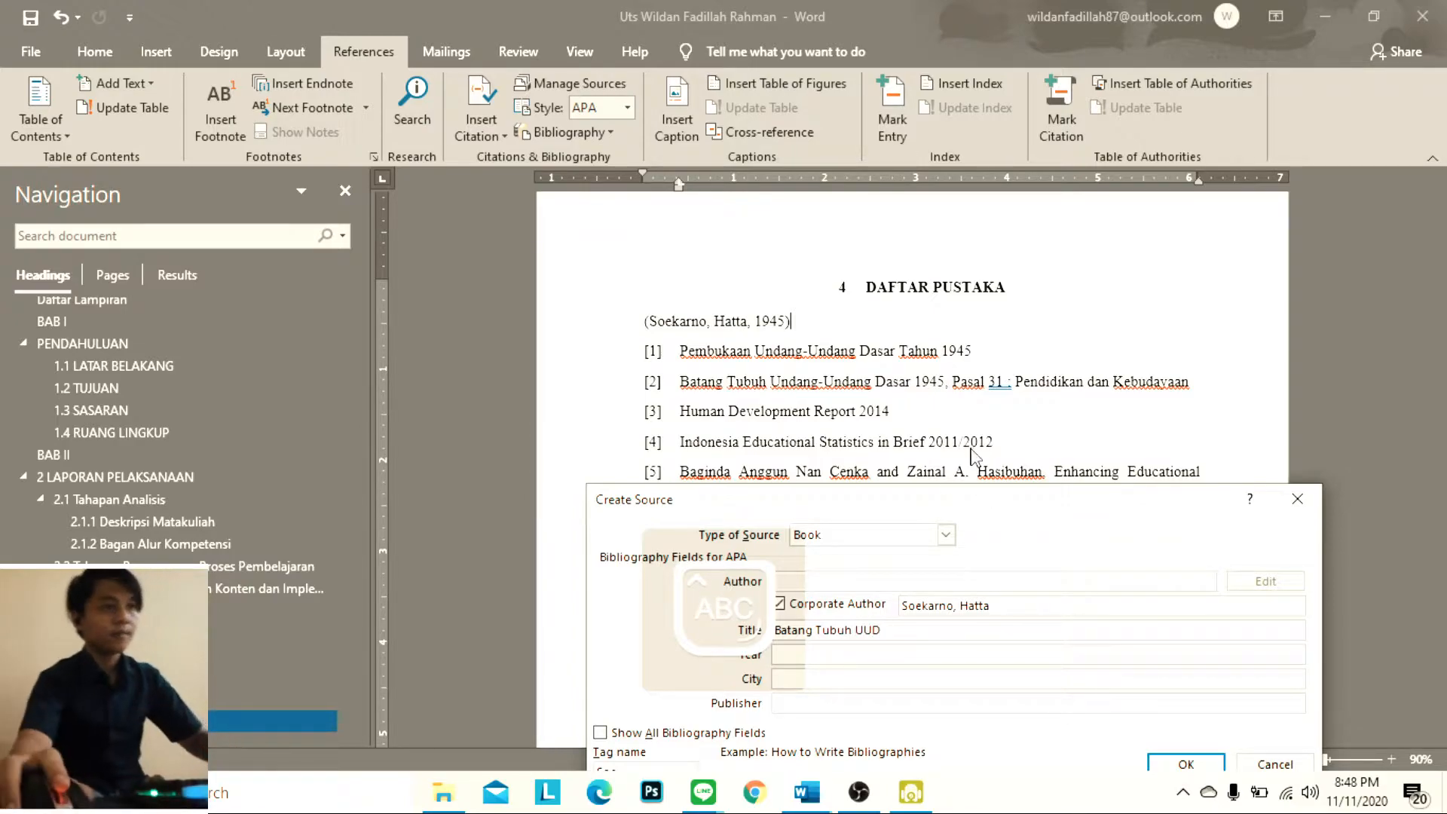
{"action": "left_click", "coordinate": [929, 653]}
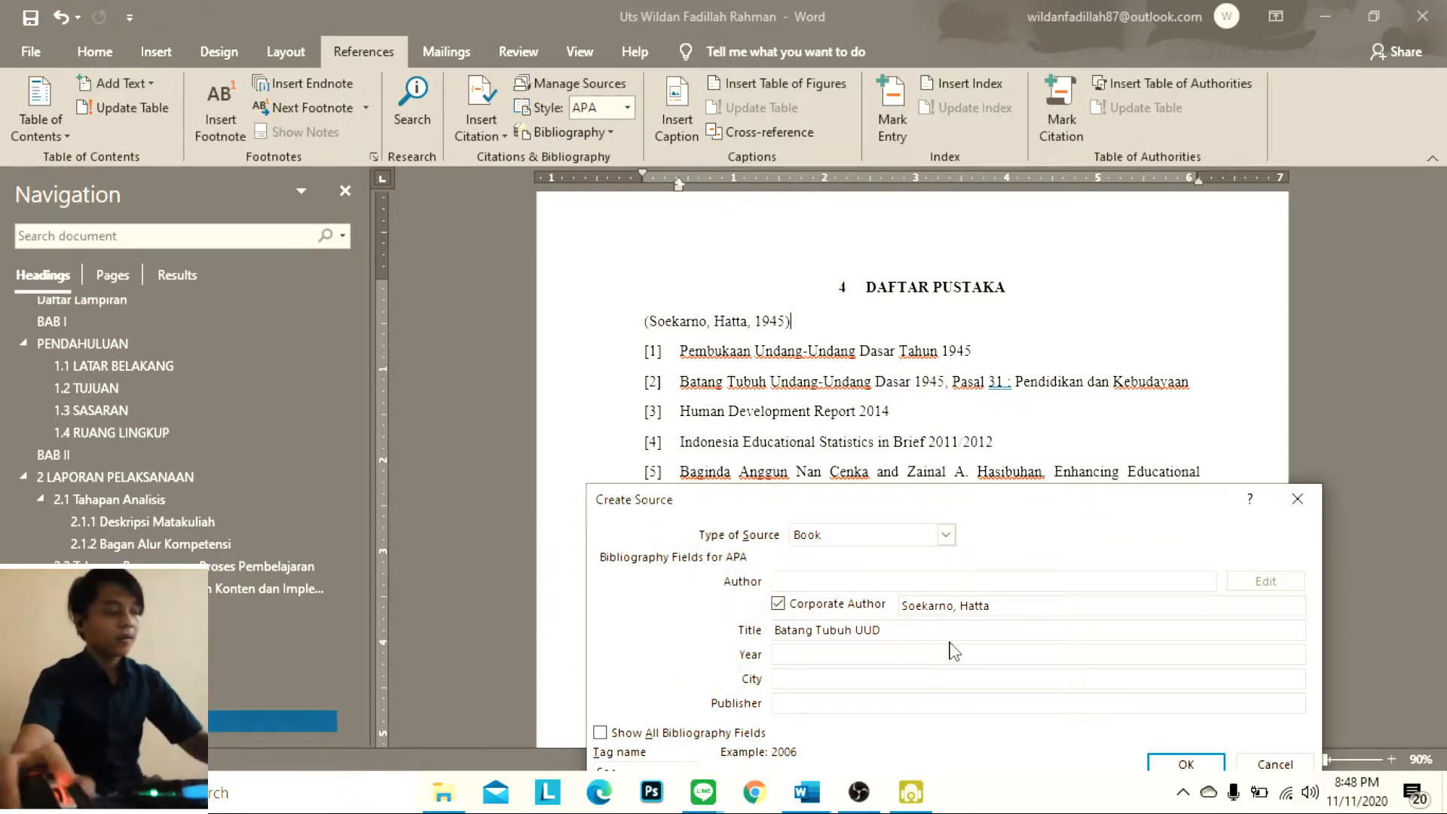
{"action": "type", "text": "1945"}
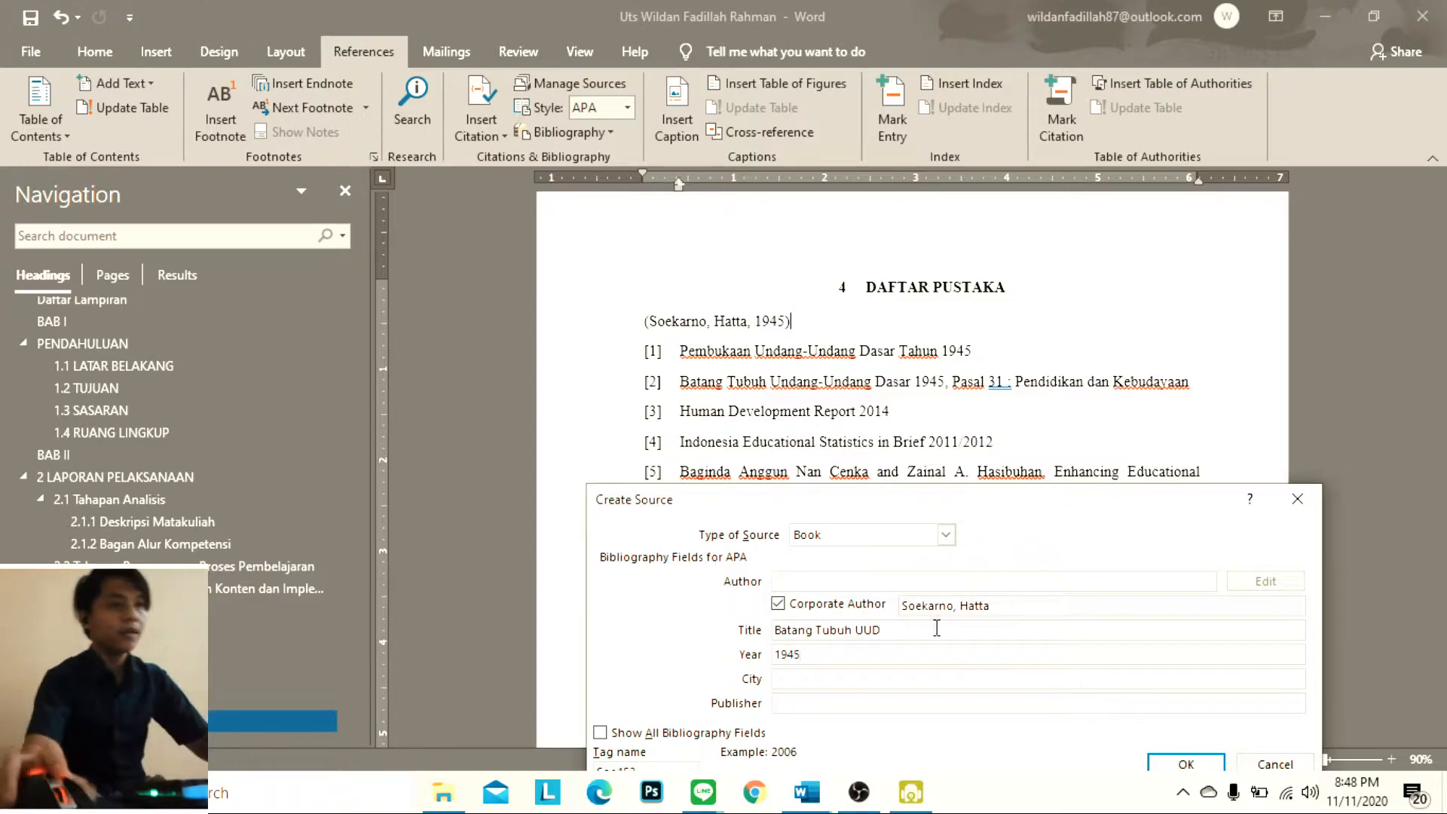
Set the second source's city to Jakarta and its publisher to Indonesia
{"action": "left_click", "coordinate": [852, 679]}
{"action": "key", "text": "Caps_Lock"}
{"action": "type", "text": "Jakarta"}
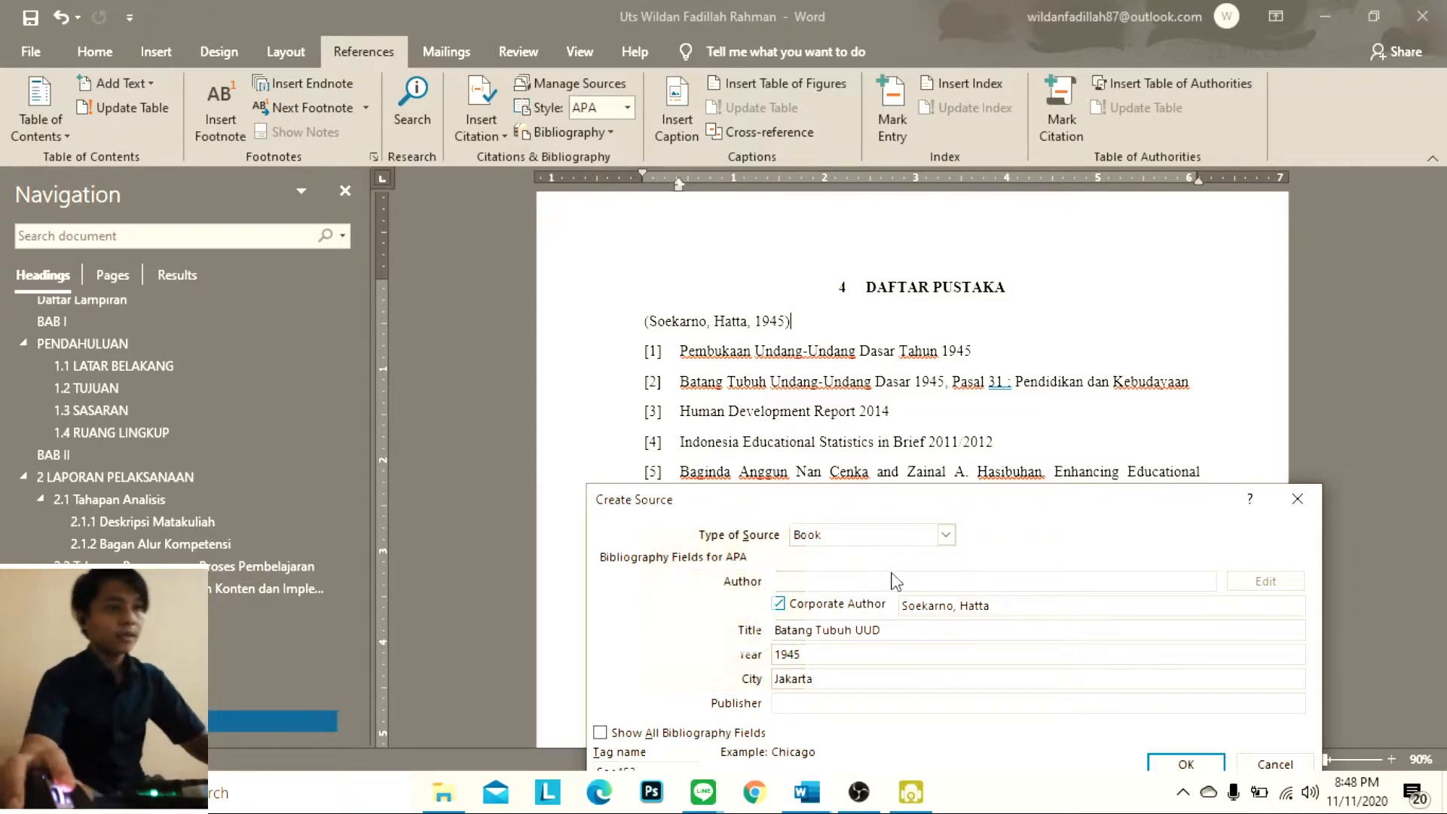
{"action": "left_click_drag", "start_coordinate": [914, 513], "coordinate": [925, 472]}
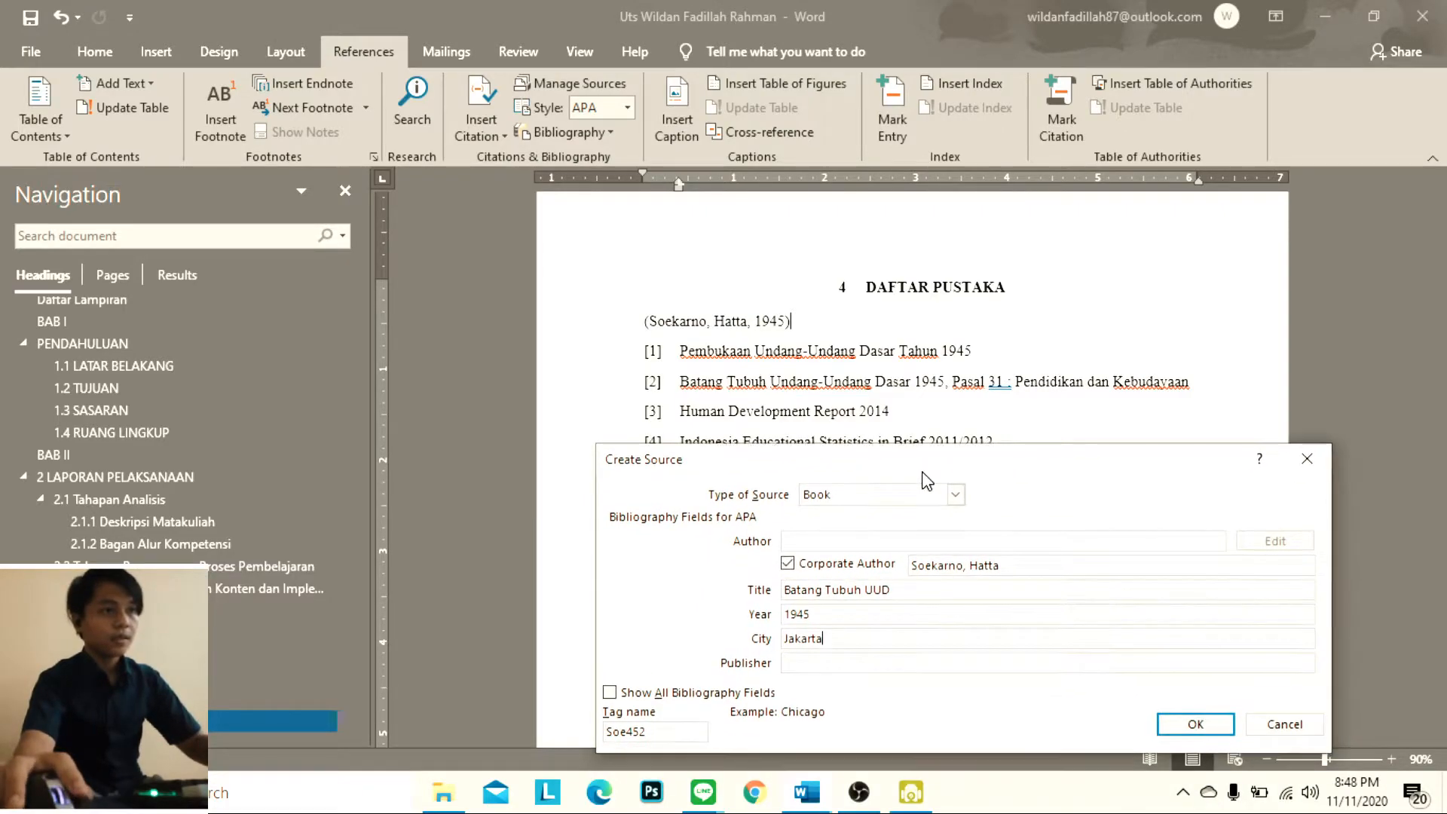
{"action": "left_click", "coordinate": [887, 663]}
{"action": "key", "text": "Caps_Lock"}
{"action": "type", "text": "I"}
{"action": "key", "text": "Caps_Lock"}
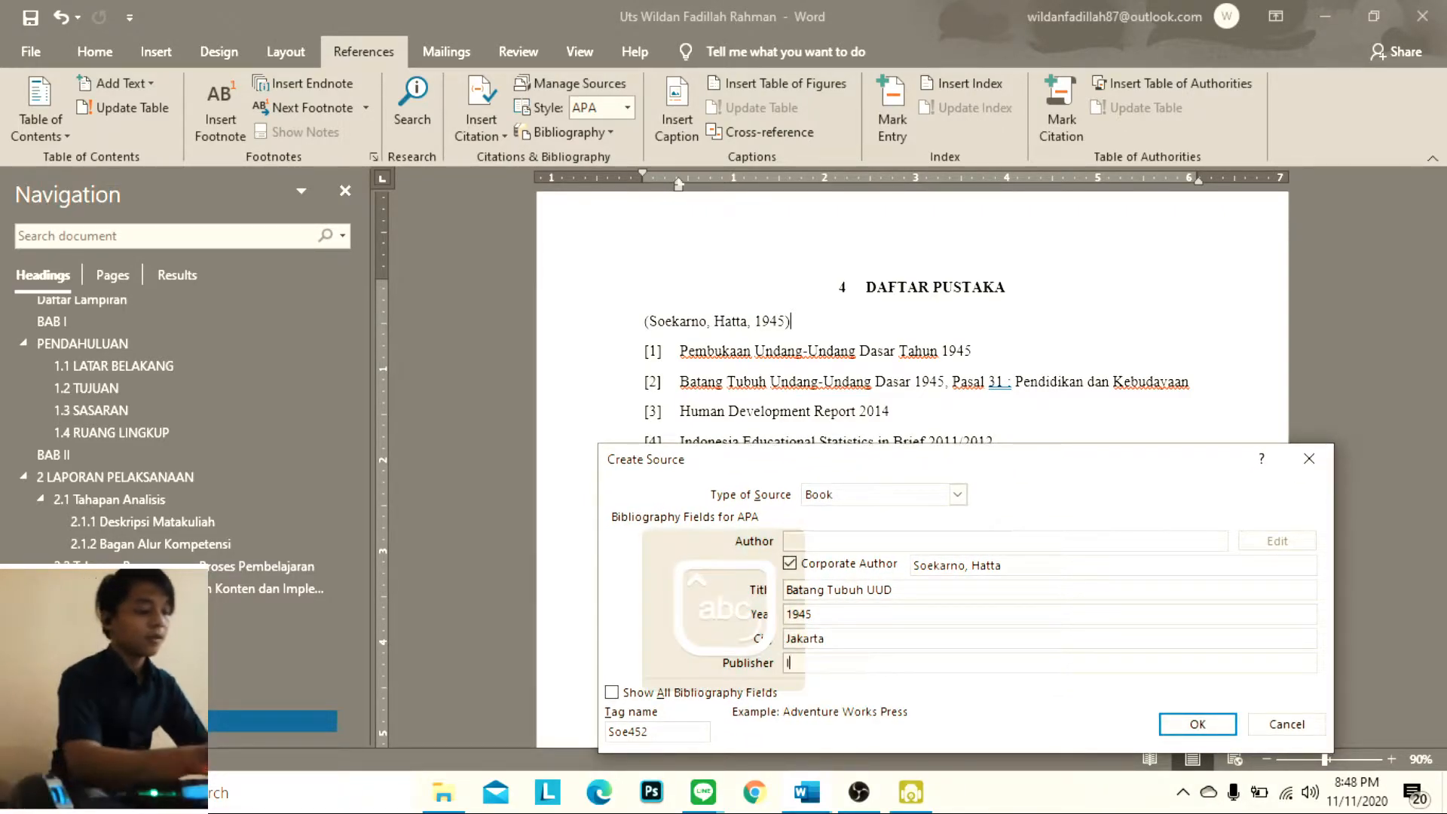
{"action": "type", "text": "ndonesia"}
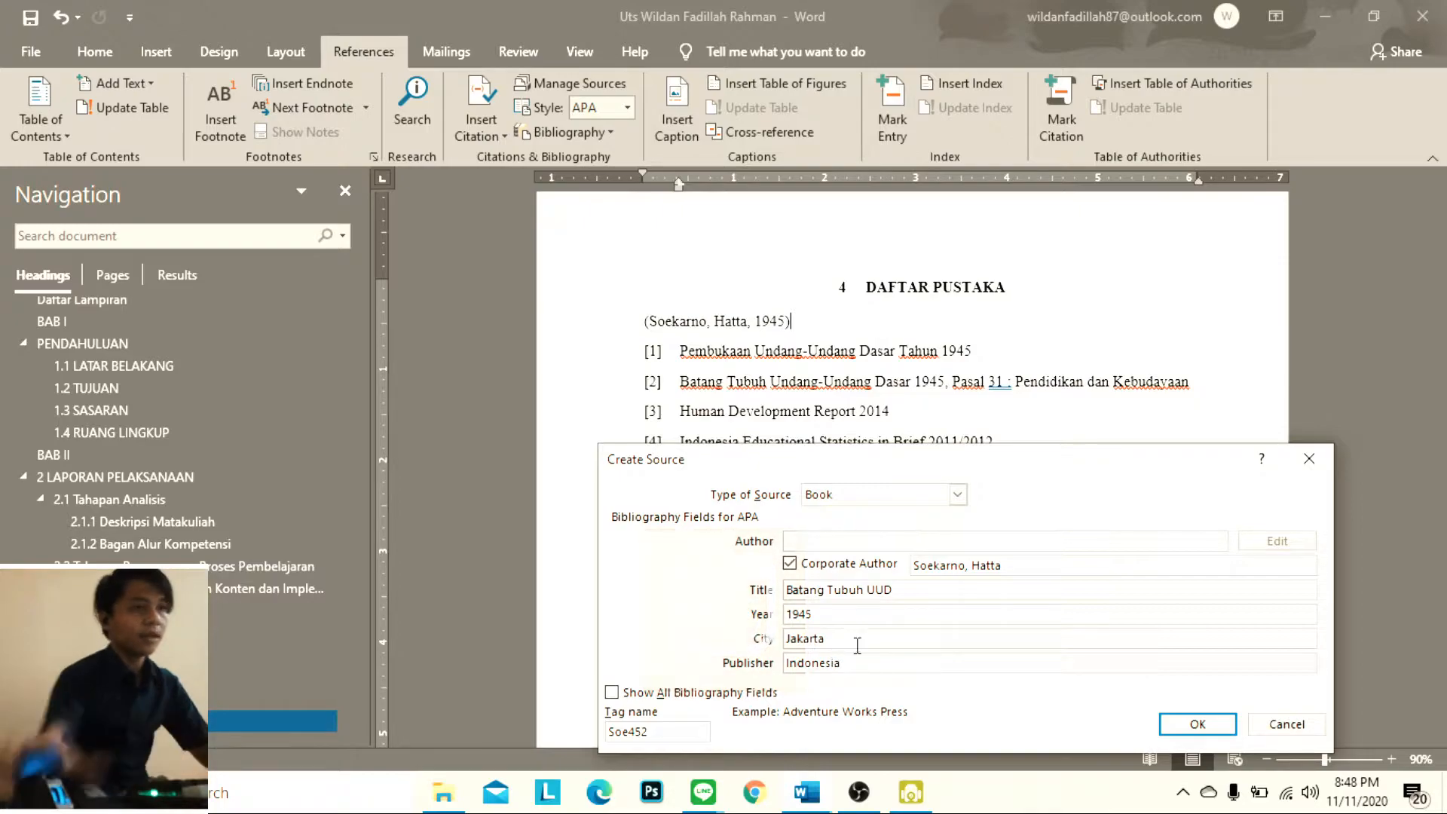
Extend the second source's title with "Pasal 31" after "Batang Tubuh UUD"
{"action": "left_click", "coordinate": [916, 589]}
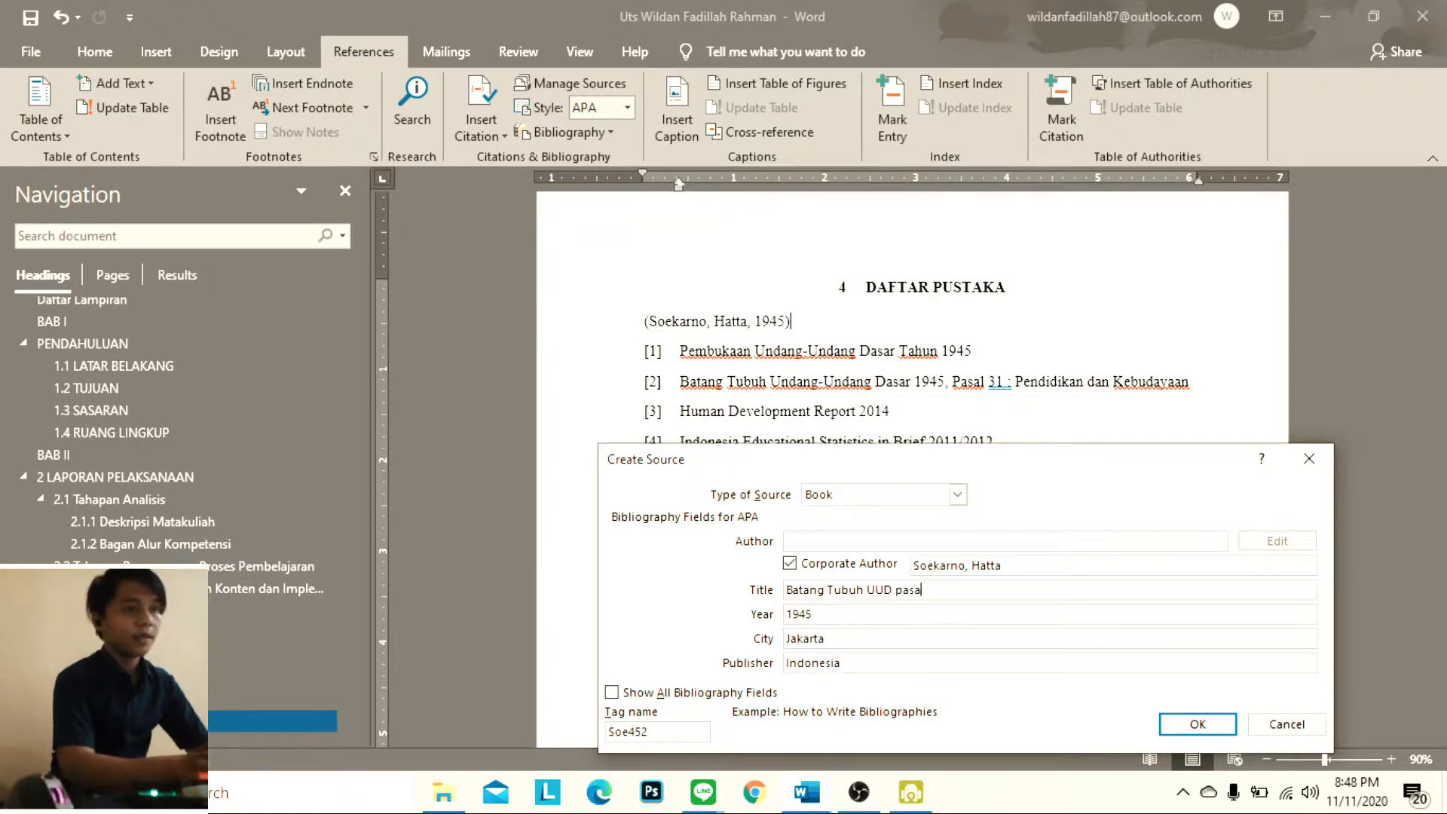
{"action": "key", "text": "BackSpace"}
{"action": "key", "text": "Caps_Lock"}
{"action": "type", "text": "P"}
{"action": "key", "text": "Caps_Lock"}
{"action": "type", "text": "as"}
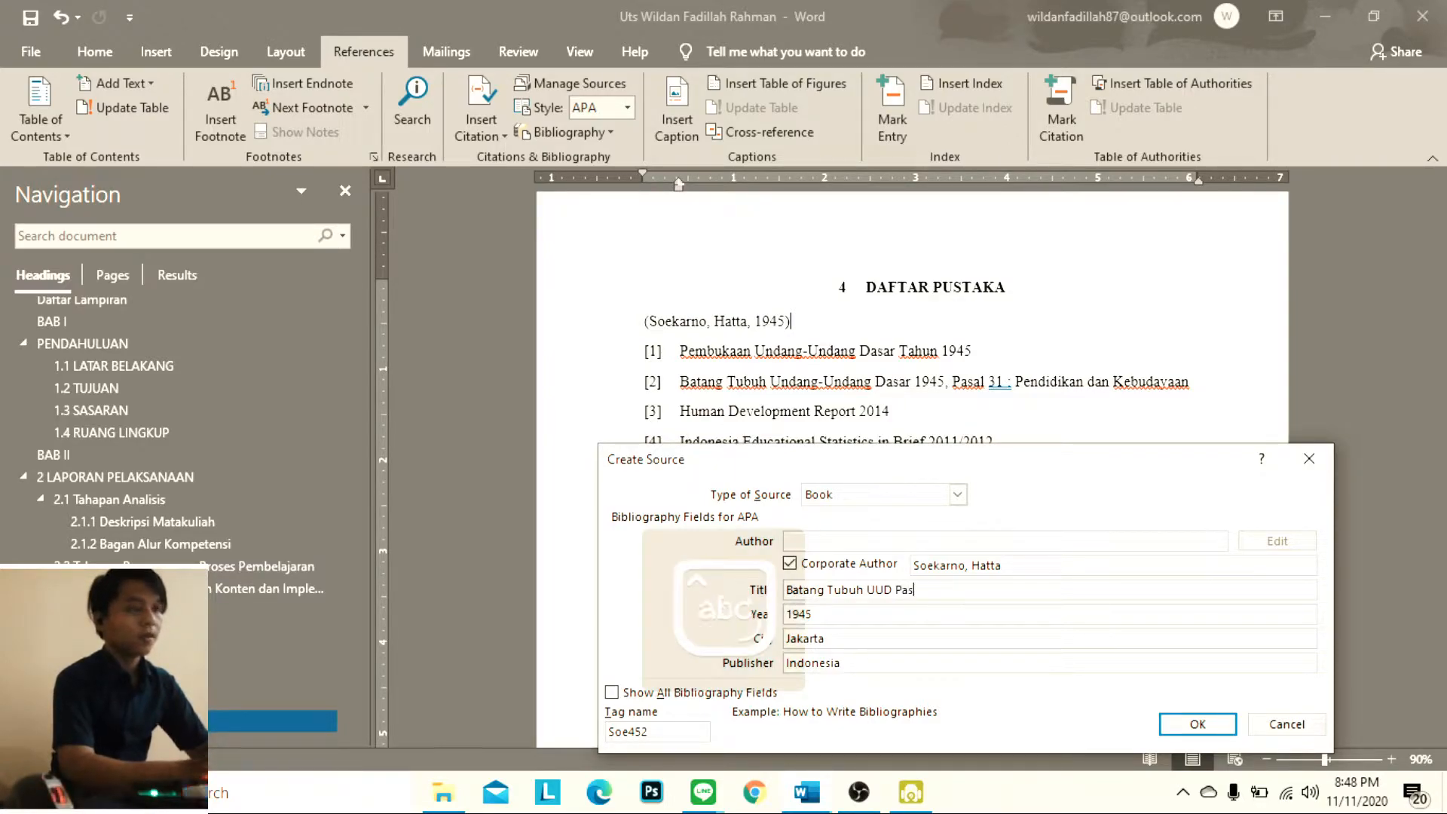
{"action": "type", "text": "al 31"}
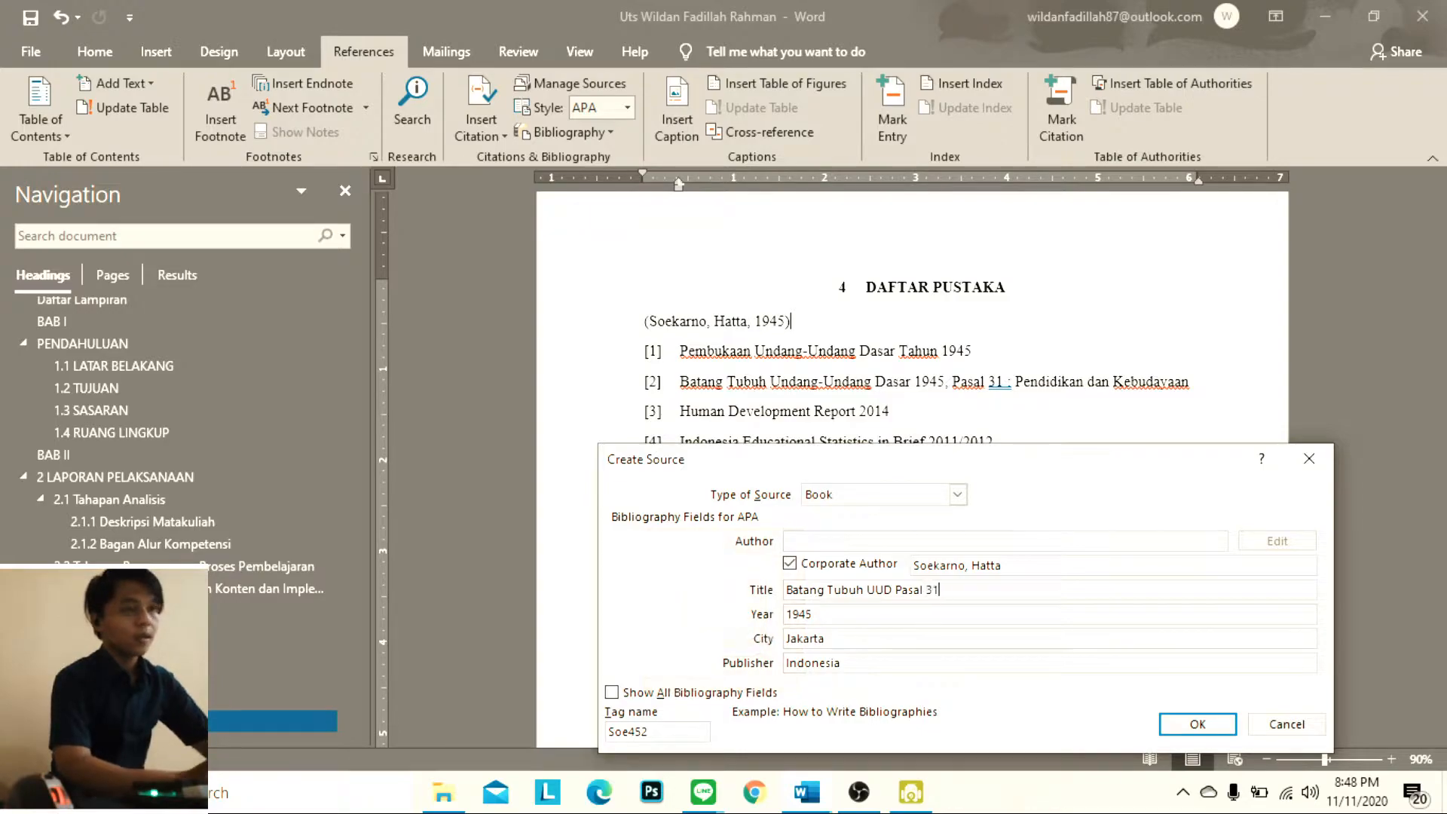
Add "Pendidikan dan Kebuadayaan" to the end of the source title and insert the source's citation
{"action": "key", "text": "Caps_Lock"}
{"action": "type", "text": "P"}
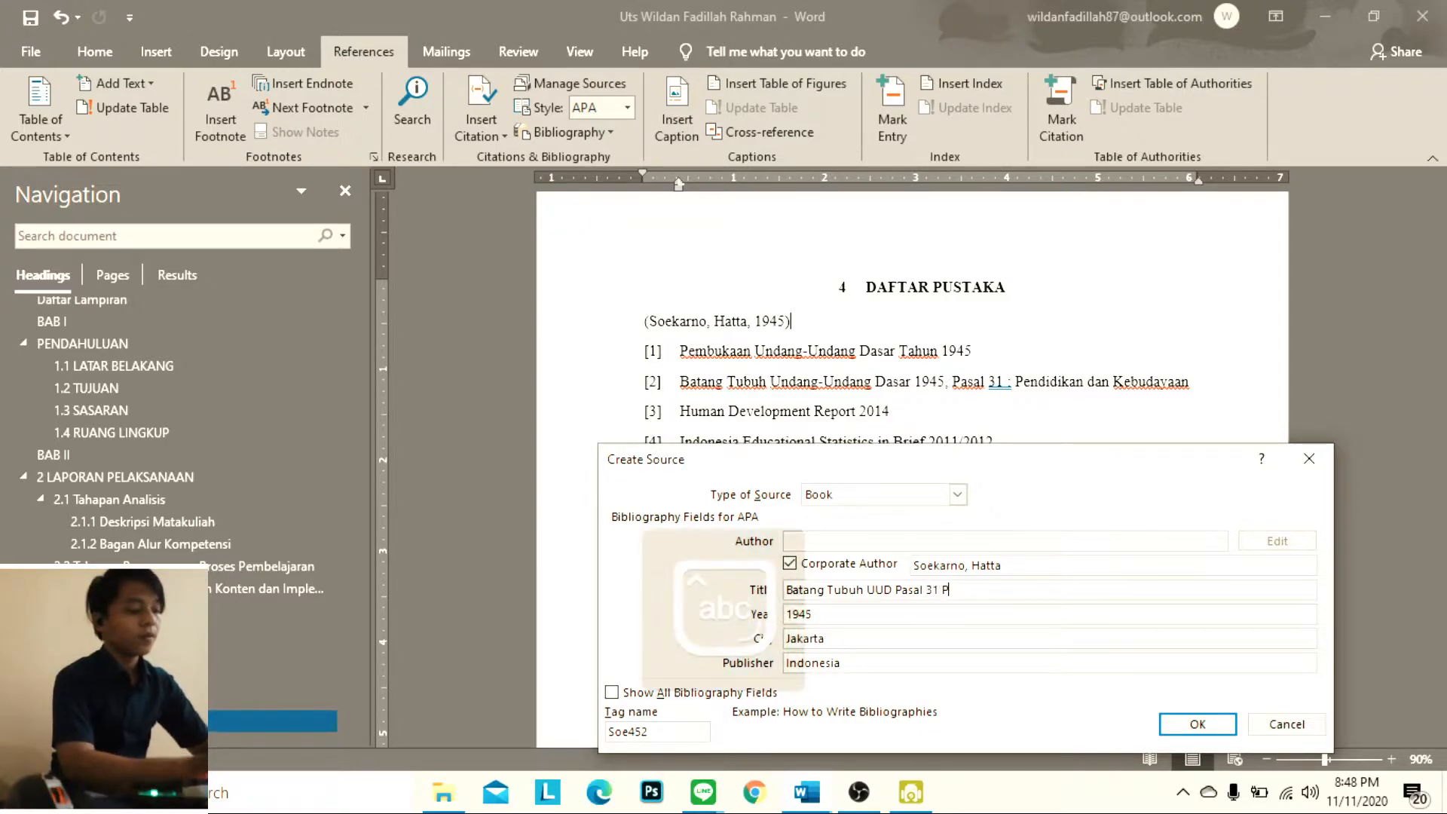
{"action": "type", "text": "endidikan "}
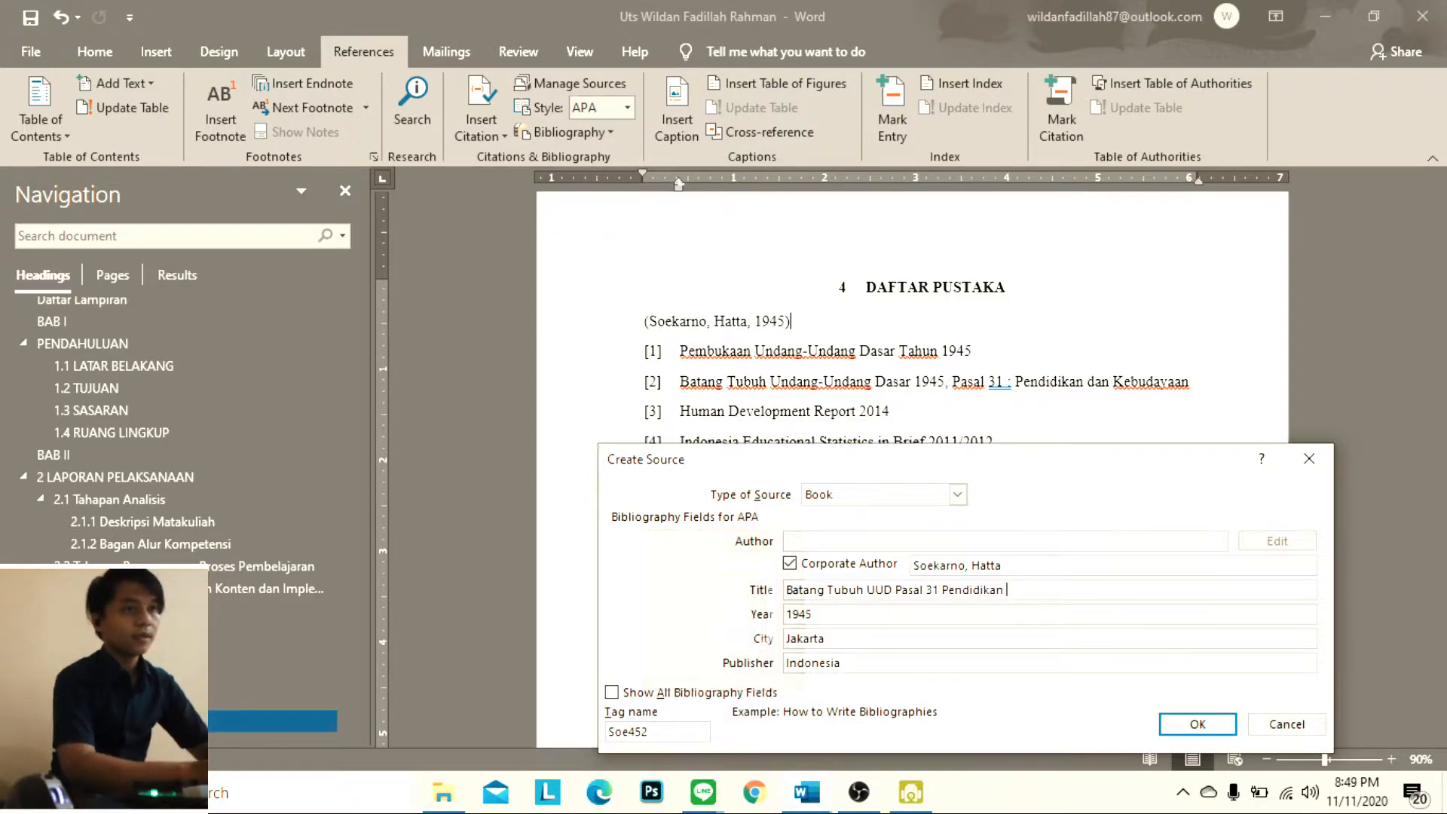
{"action": "type", "text": "dan"}
{"action": "key", "text": "Caps_Lock"}
{"action": "type", "text": "K"}
{"action": "key", "text": "Caps_Lock"}
{"action": "type", "text": "e"}
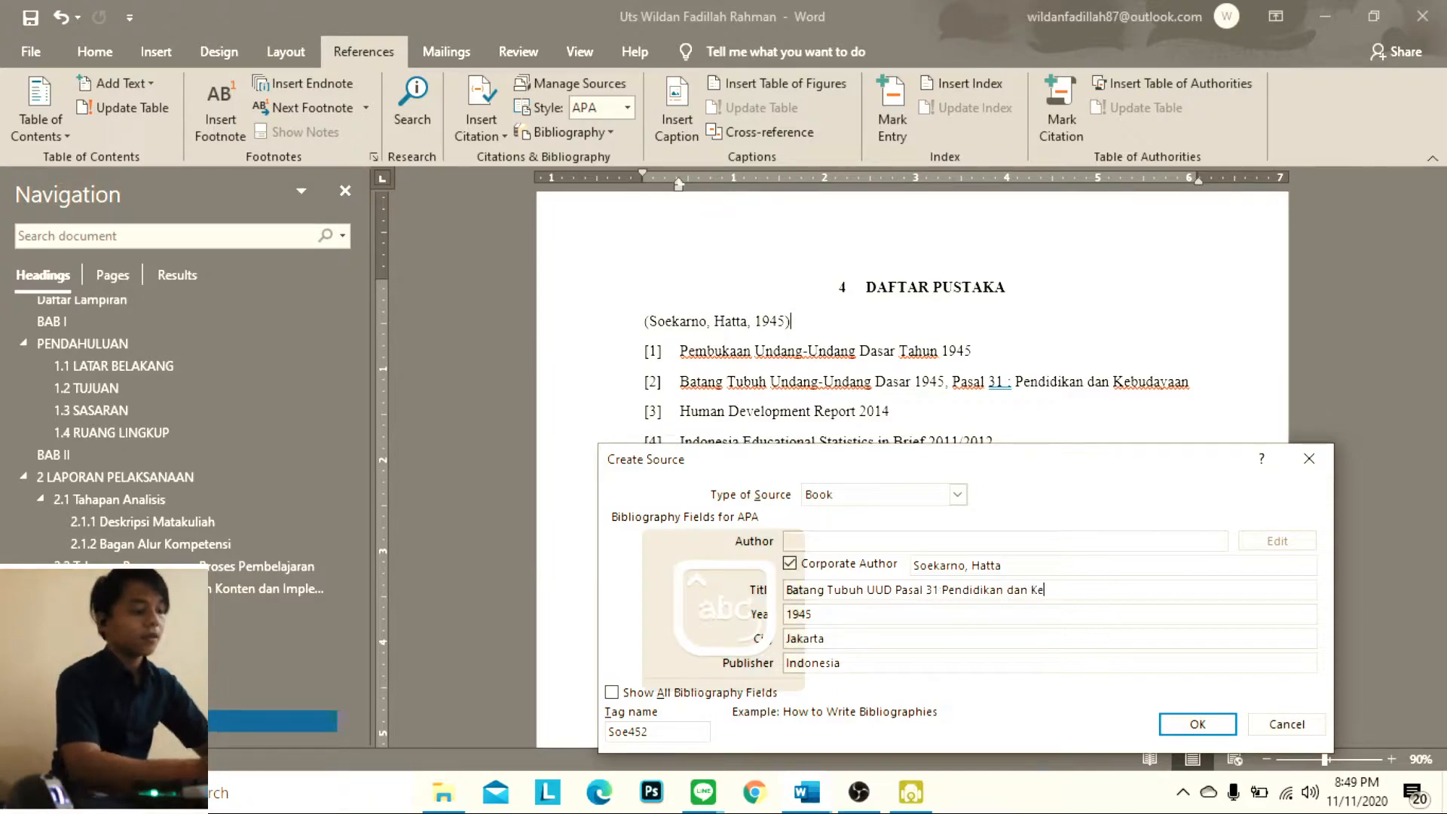
{"action": "type", "text": "buadayaan"}
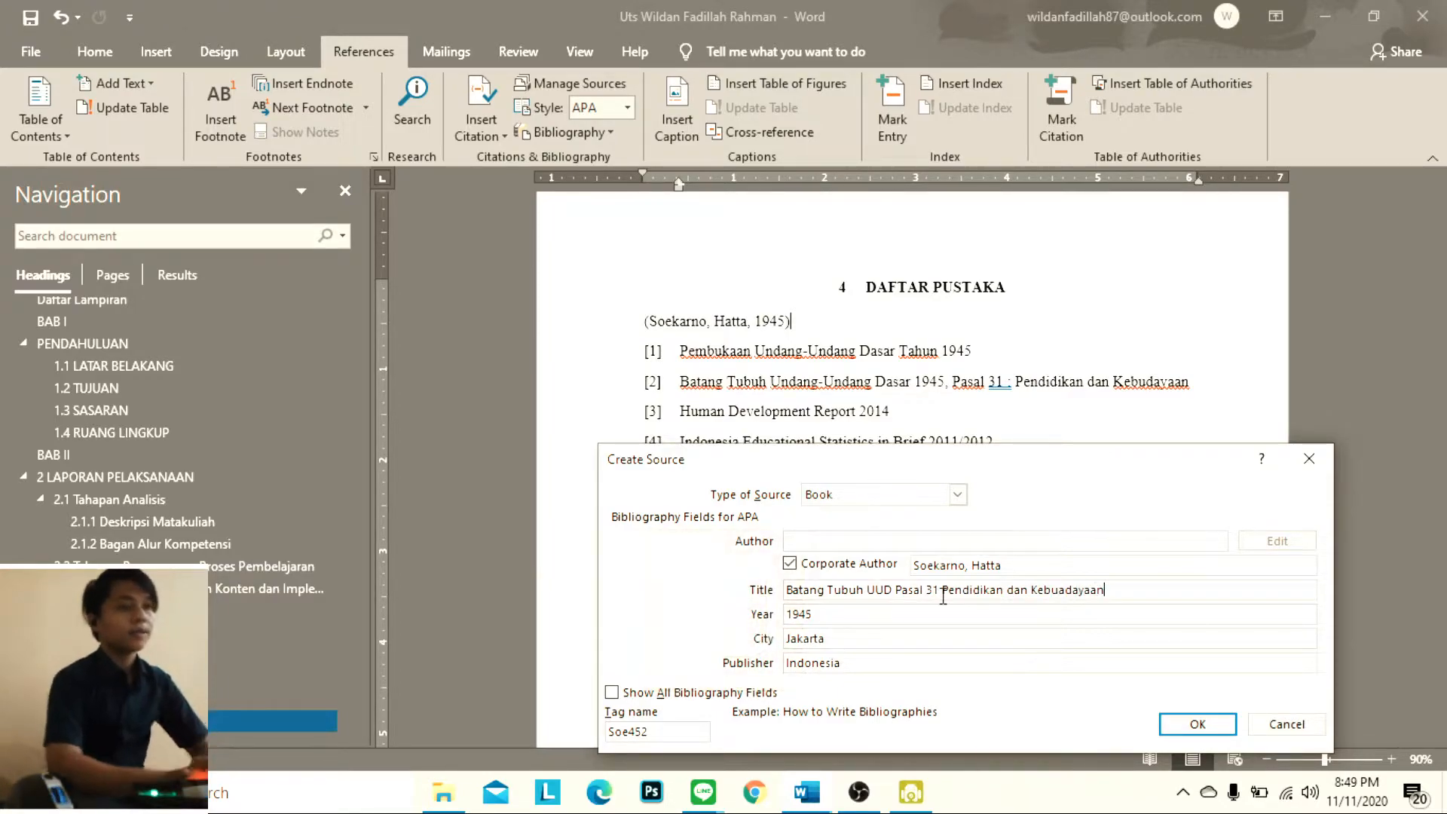
{"action": "left_click", "coordinate": [1199, 725]}
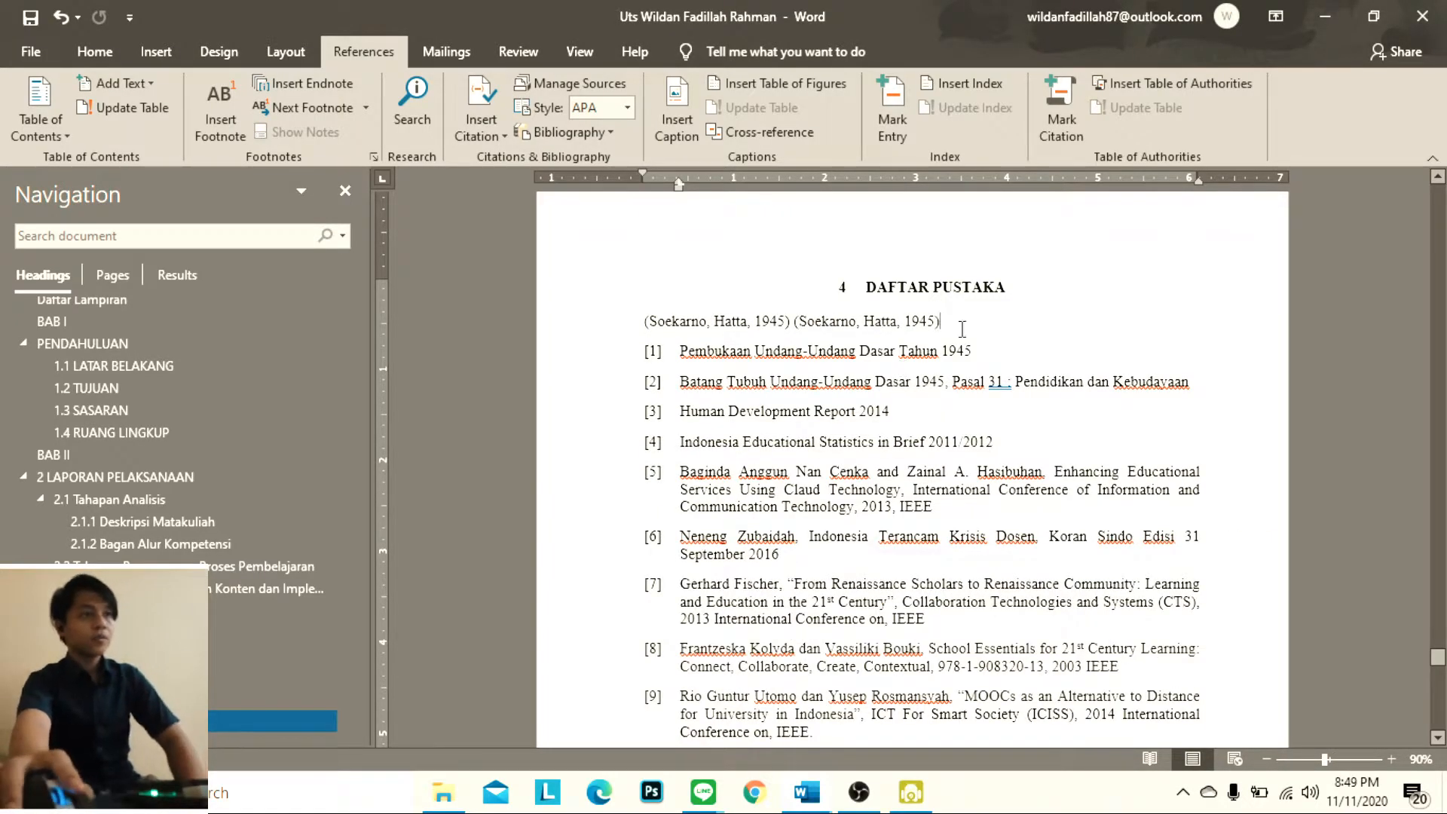
Start a third new citation source and enter the author's name
{"action": "scroll", "coordinate": [965, 324], "scroll_direction": "down", "scroll_amount": 2}
{"action": "scroll", "coordinate": [979, 292], "scroll_direction": "up", "scroll_amount": 1}
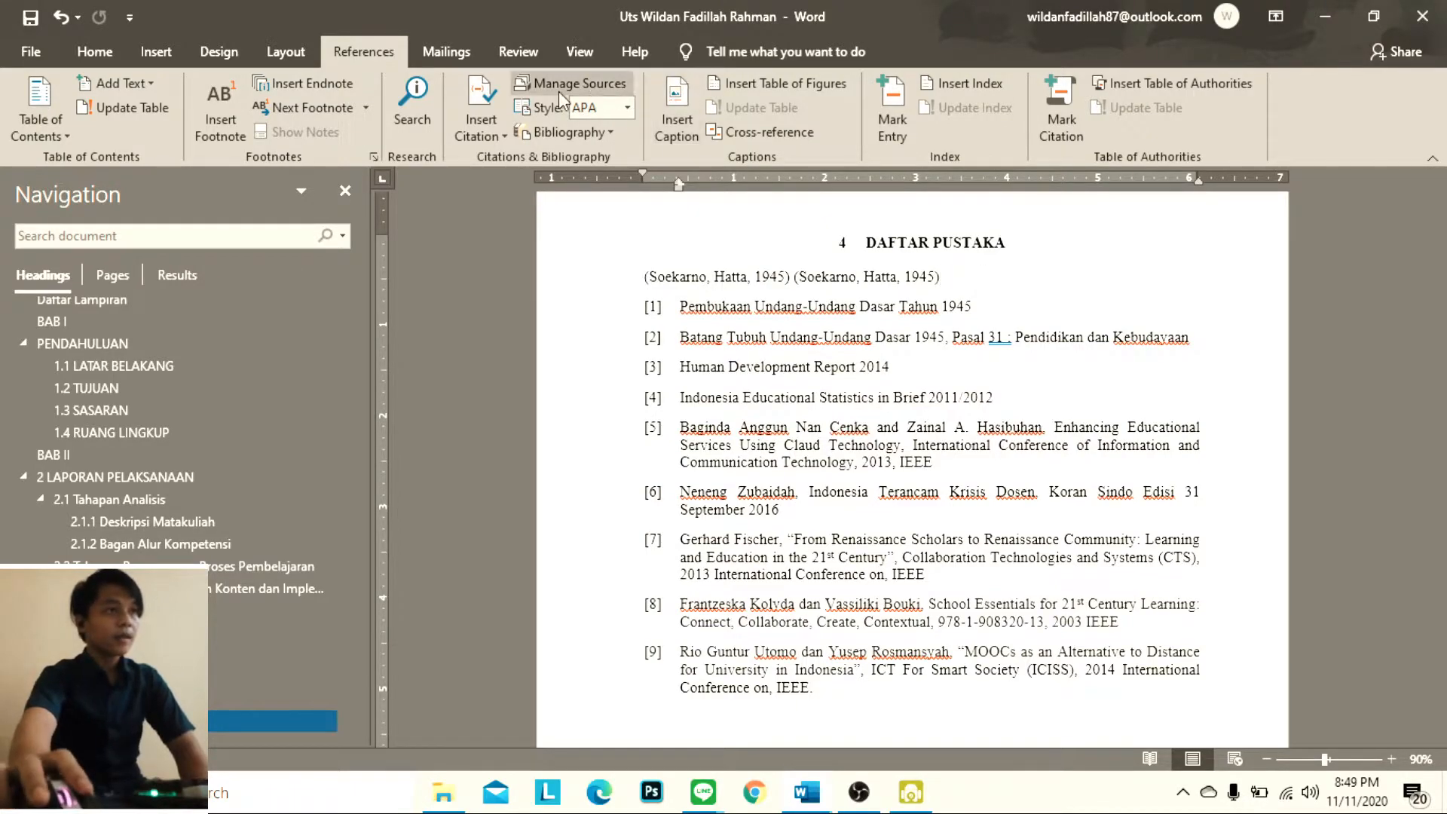
{"action": "left_click", "coordinate": [475, 98]}
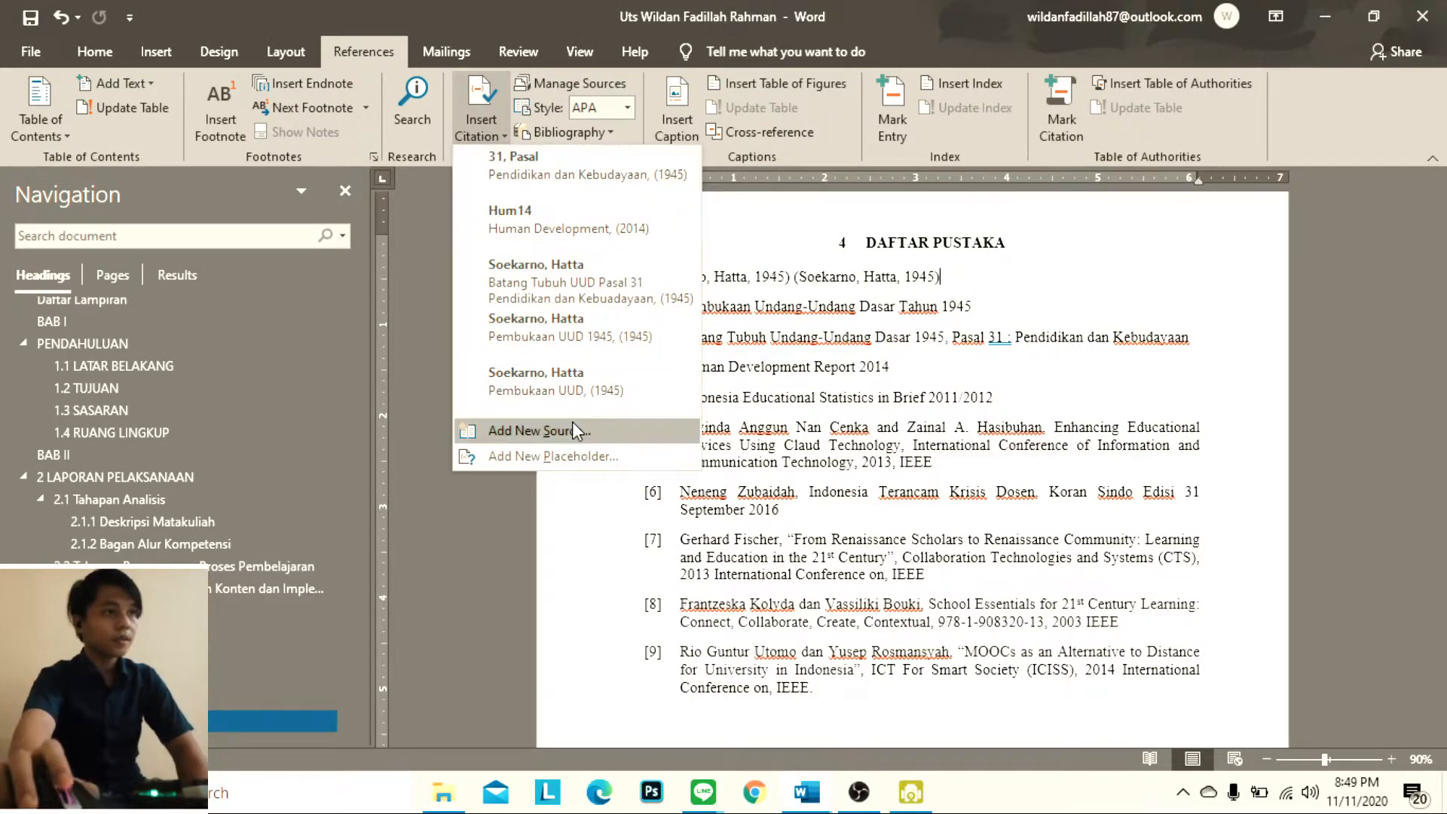
{"action": "left_click", "coordinate": [569, 424]}
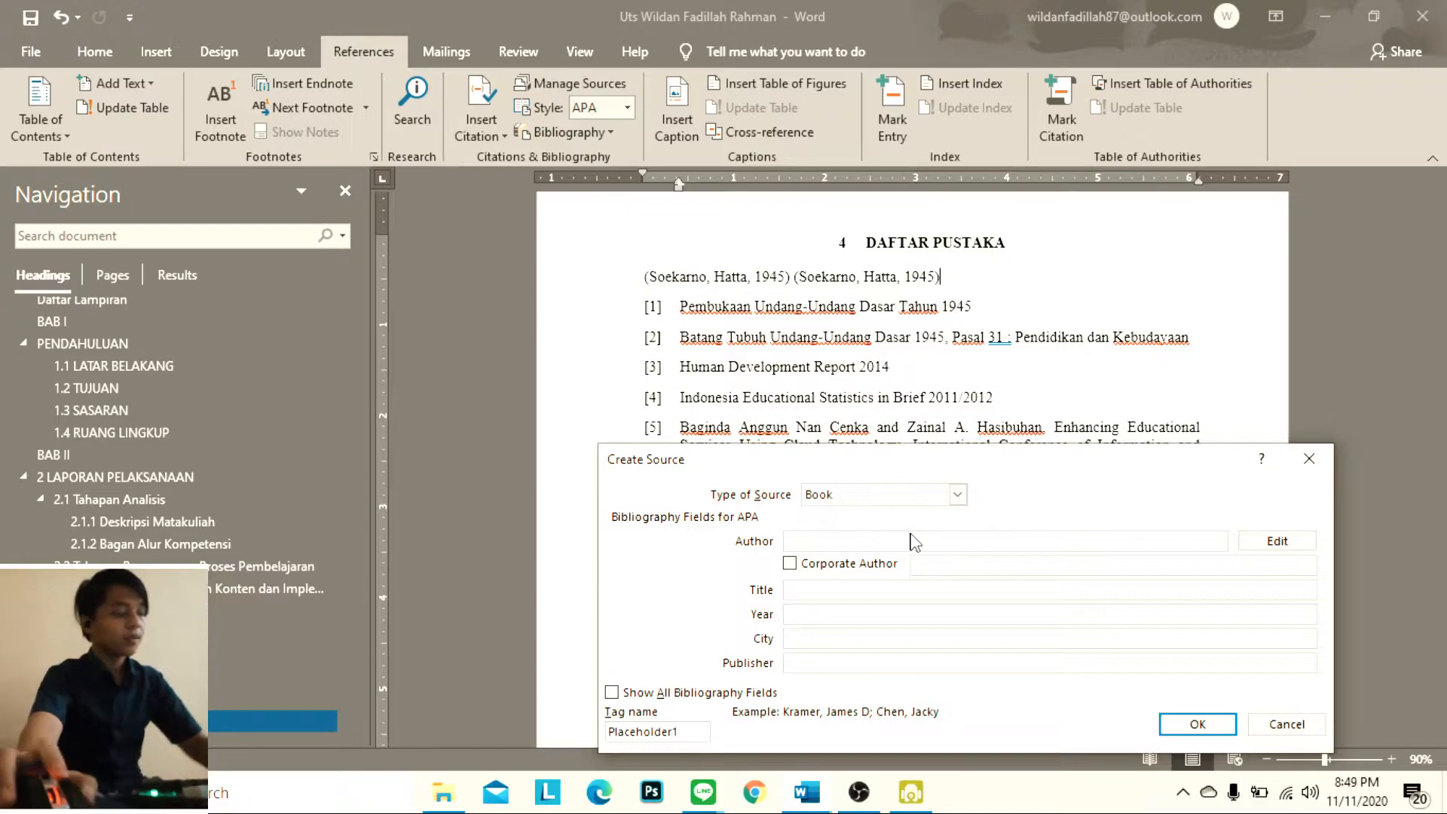
{"action": "key", "text": "Caps_Lock"}
{"action": "type", "text": "B"}
{"action": "key", "text": "Caps_Lock"}
{"action": "type", "text": "udi"}
{"action": "left_click", "coordinate": [835, 589]}
Keep the source type as Book and set the title to "Human Development" and the year to 2014
{"action": "left_click", "coordinate": [923, 498]}
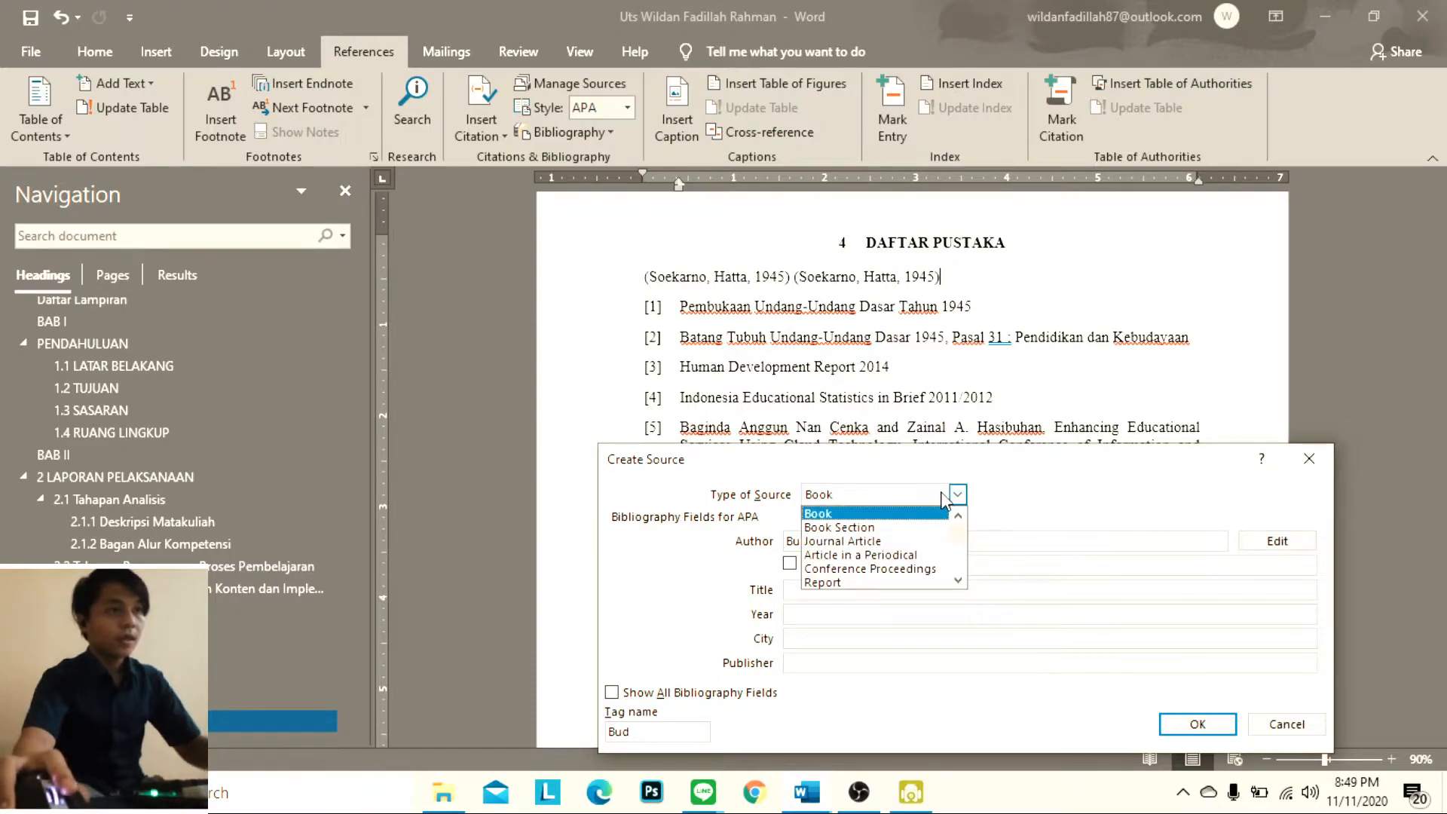
{"action": "left_click", "coordinate": [914, 593]}
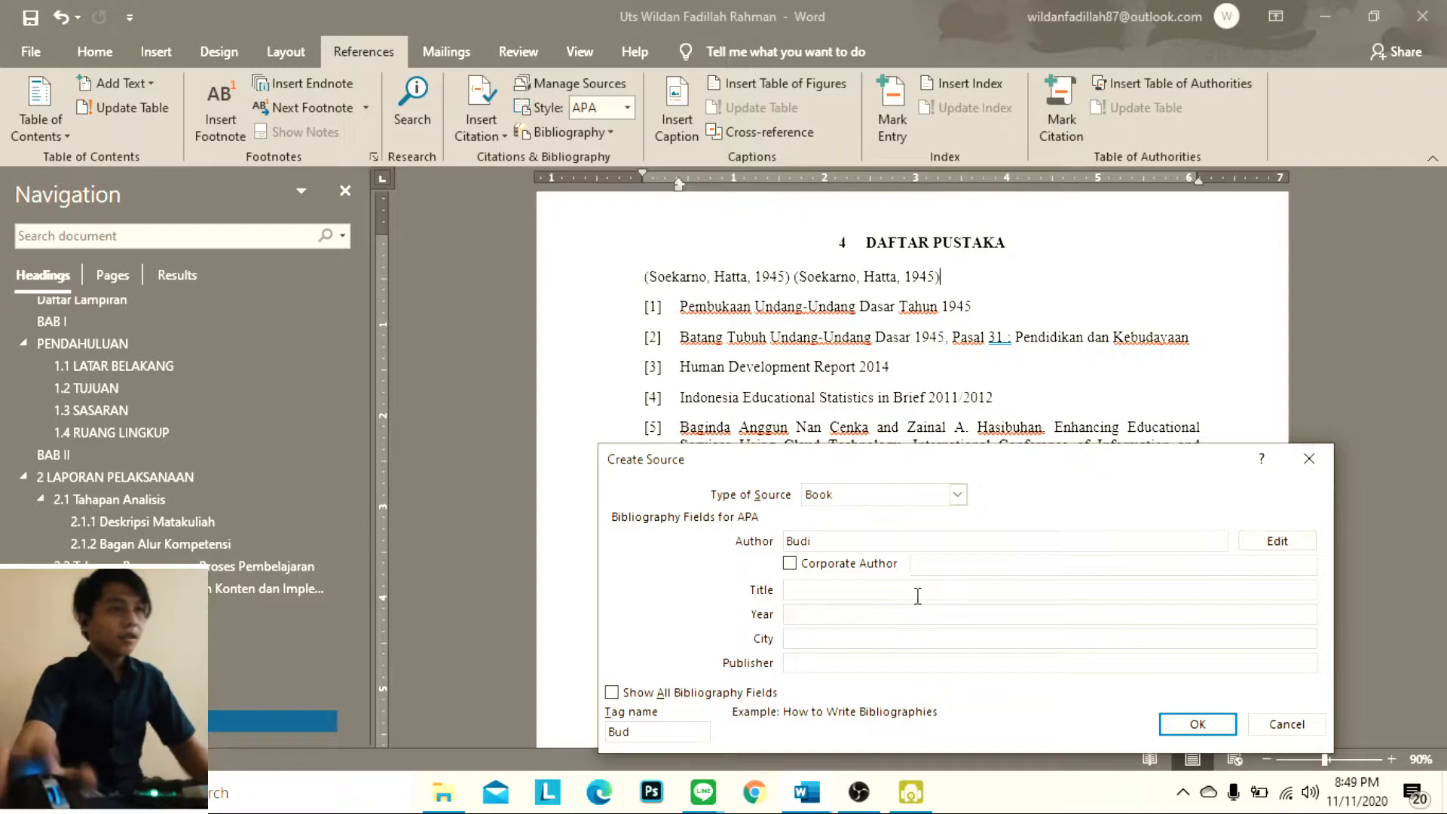
{"action": "type", "text": "Human D"}
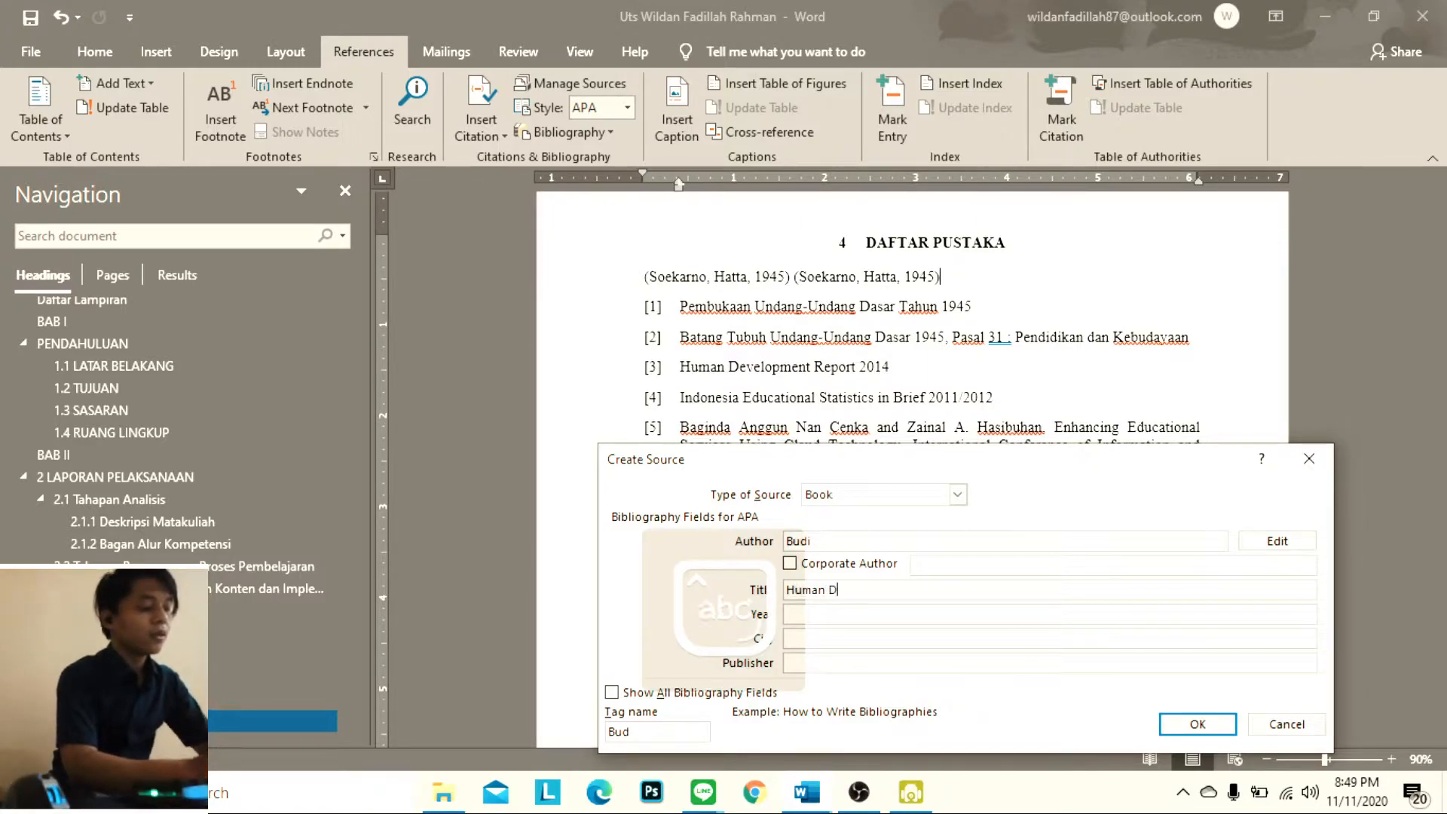
{"action": "type", "text": "evelopment"}
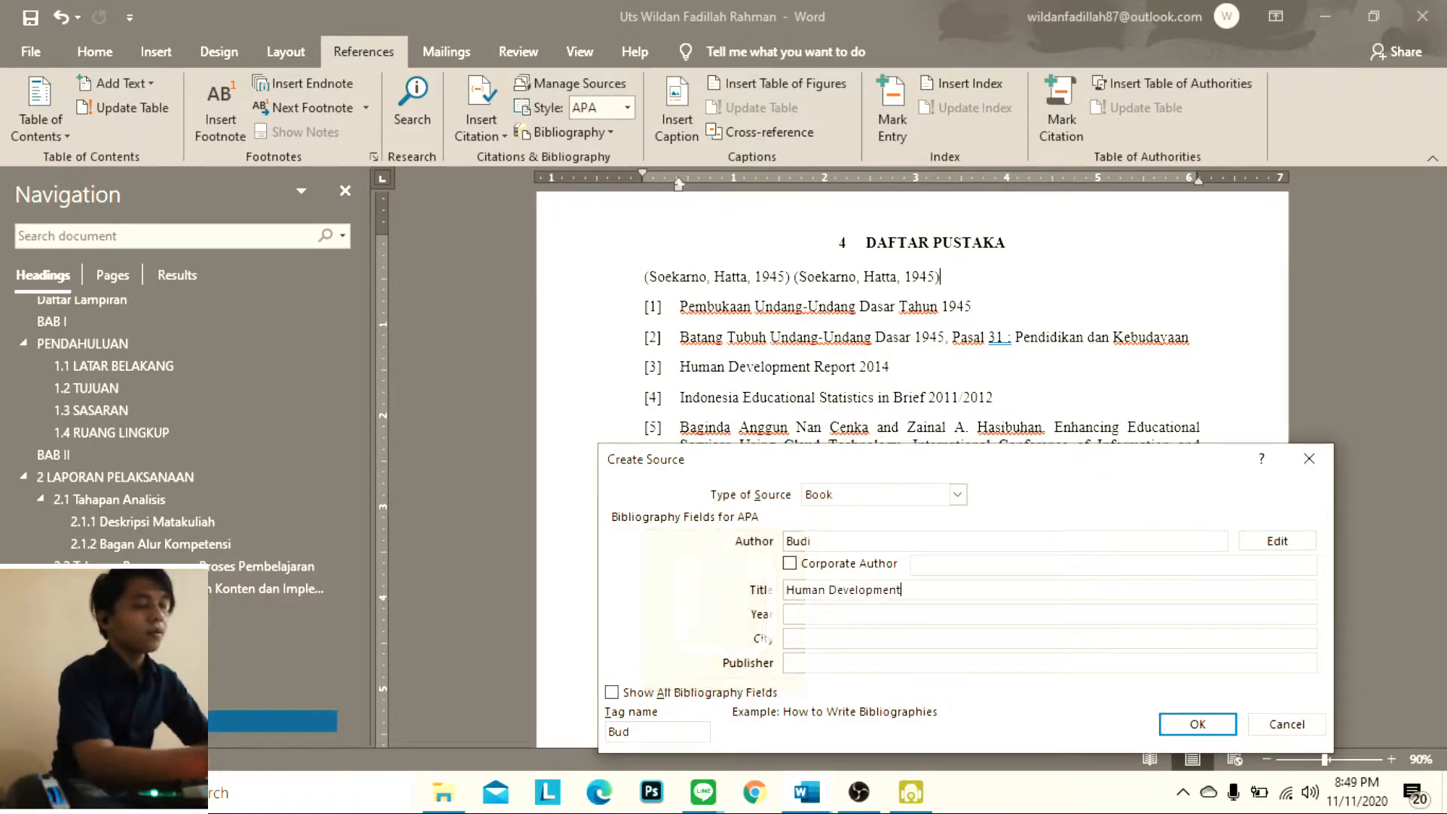
{"action": "left_click", "coordinate": [897, 615]}
{"action": "type", "text": "2013"}
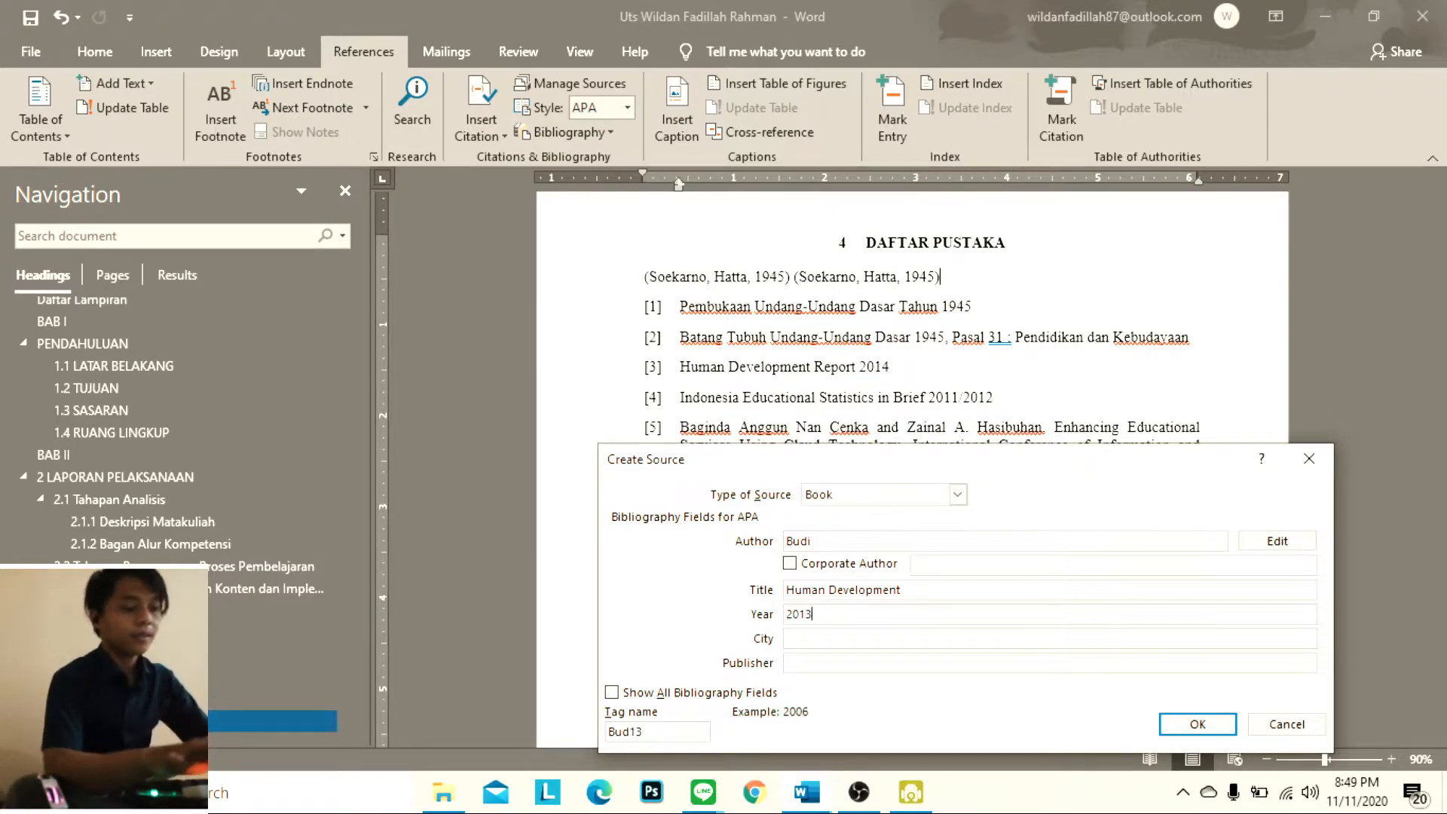
Set the third source's city to Bandung and its publisher to HD, and insert its citation
{"action": "left_click", "coordinate": [910, 640]}
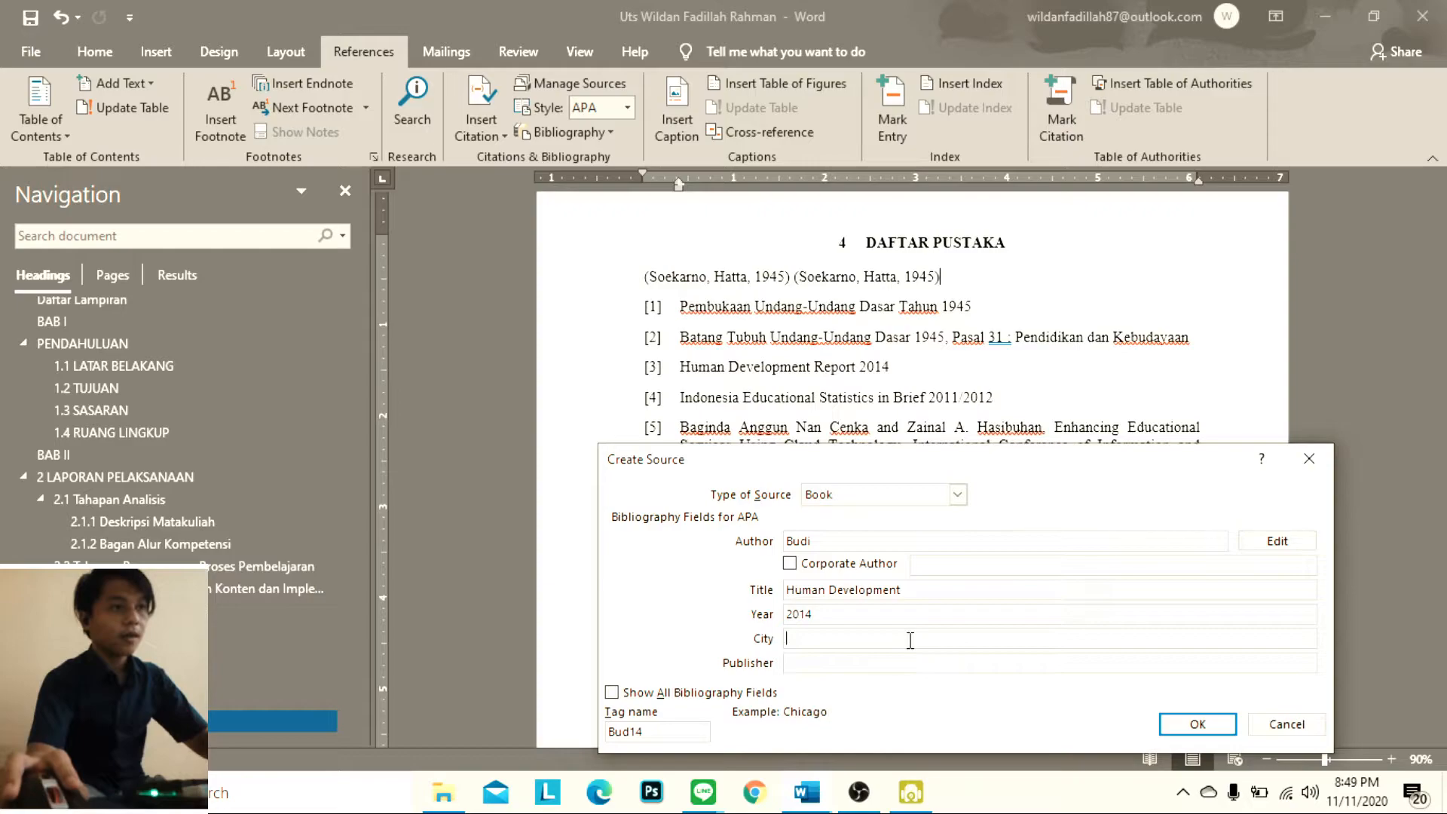
{"action": "type", "text": "B"}
{"action": "key", "text": "Caps_Lock"}
{"action": "type", "text": "andung"}
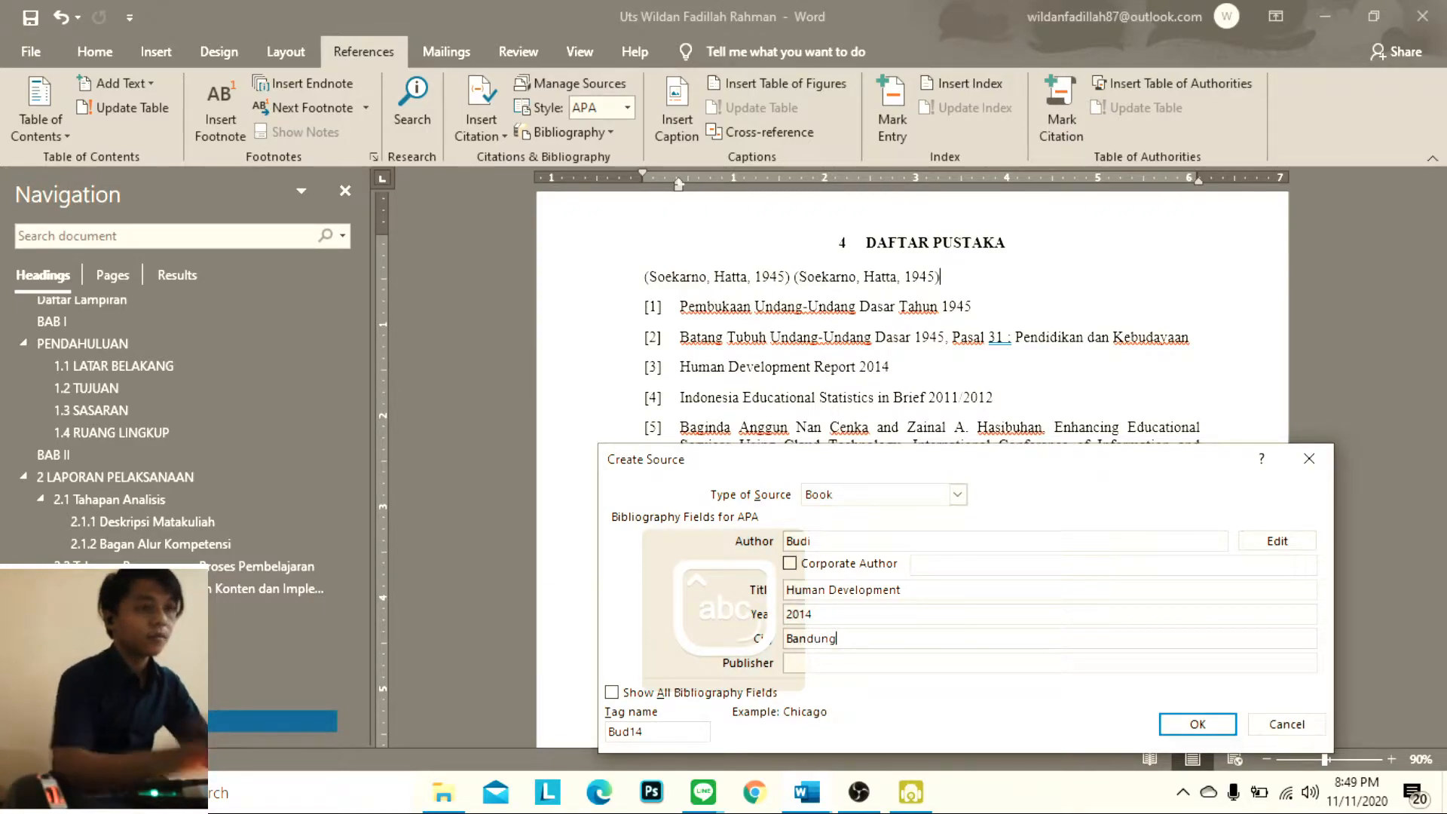
{"action": "left_click", "coordinate": [906, 662]}
{"action": "key", "text": "Caps_Lock"}
{"action": "type", "text": "HD"}
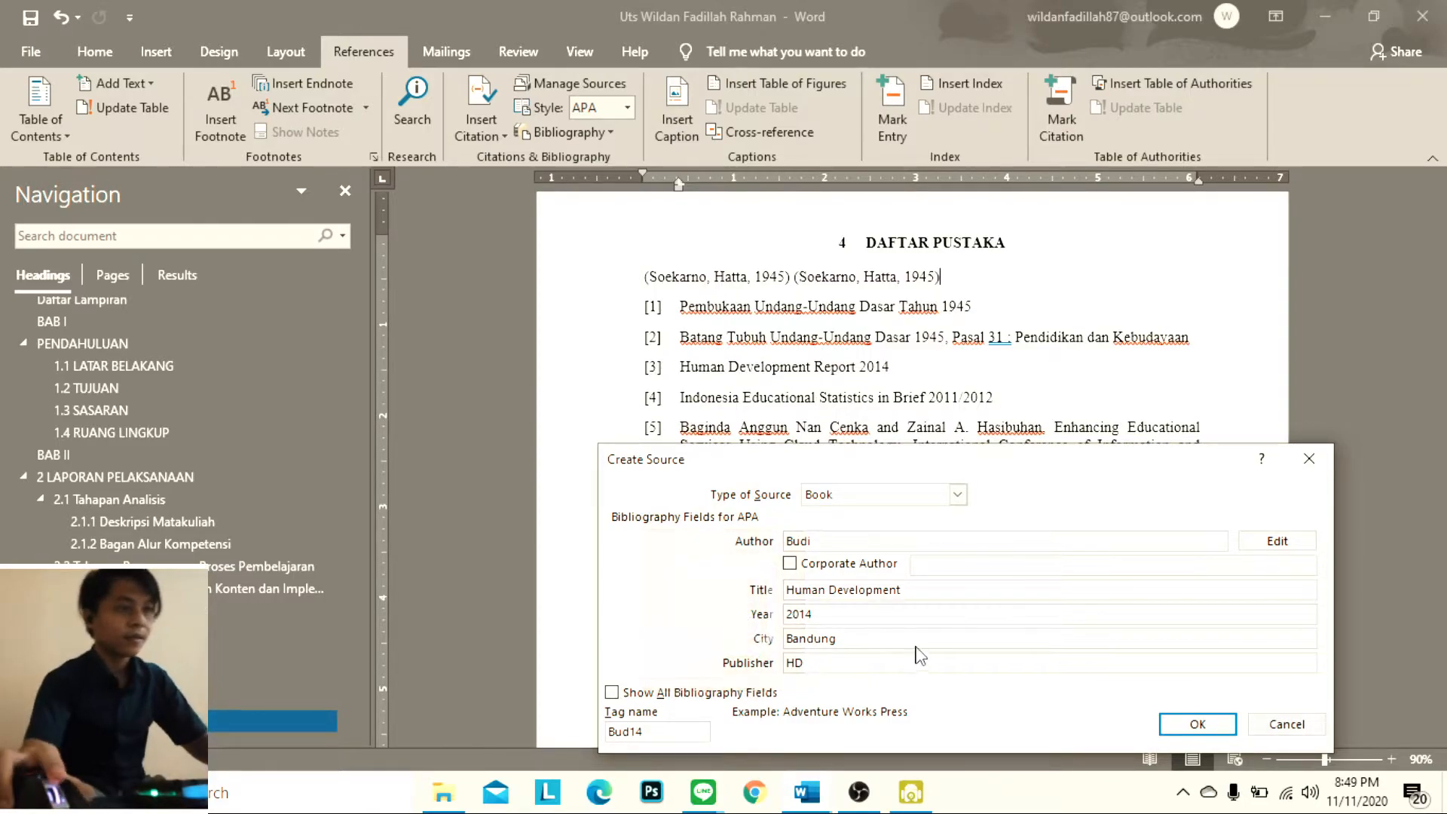
{"action": "key", "text": "Caps_Lock"}
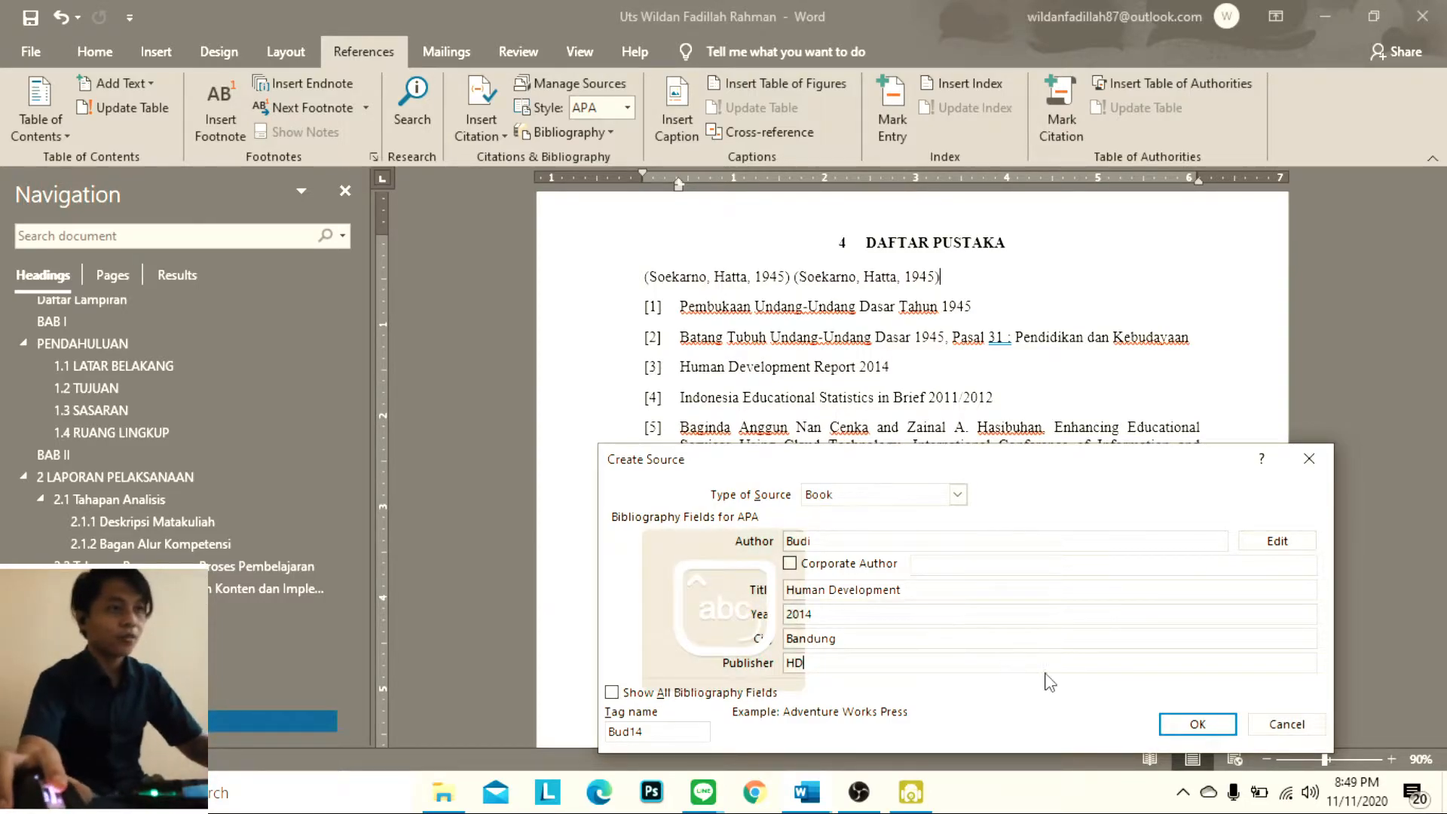
{"action": "left_click", "coordinate": [1208, 720]}
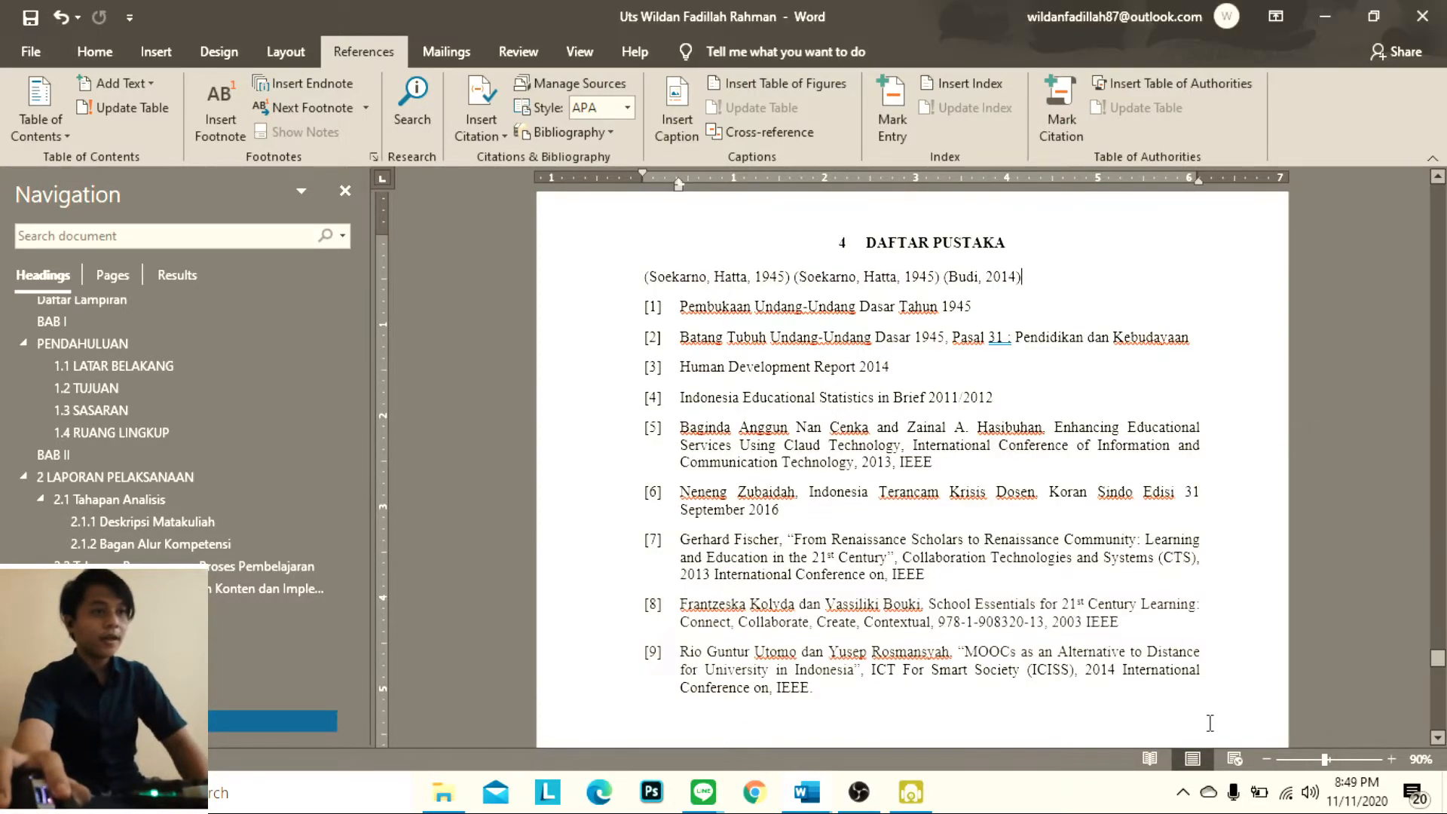
Start a fourth new citation source of type Book Section, keeping reference [5] readable above the dialog
{"action": "left_click", "coordinate": [483, 102]}
{"action": "left_click", "coordinate": [513, 569]}
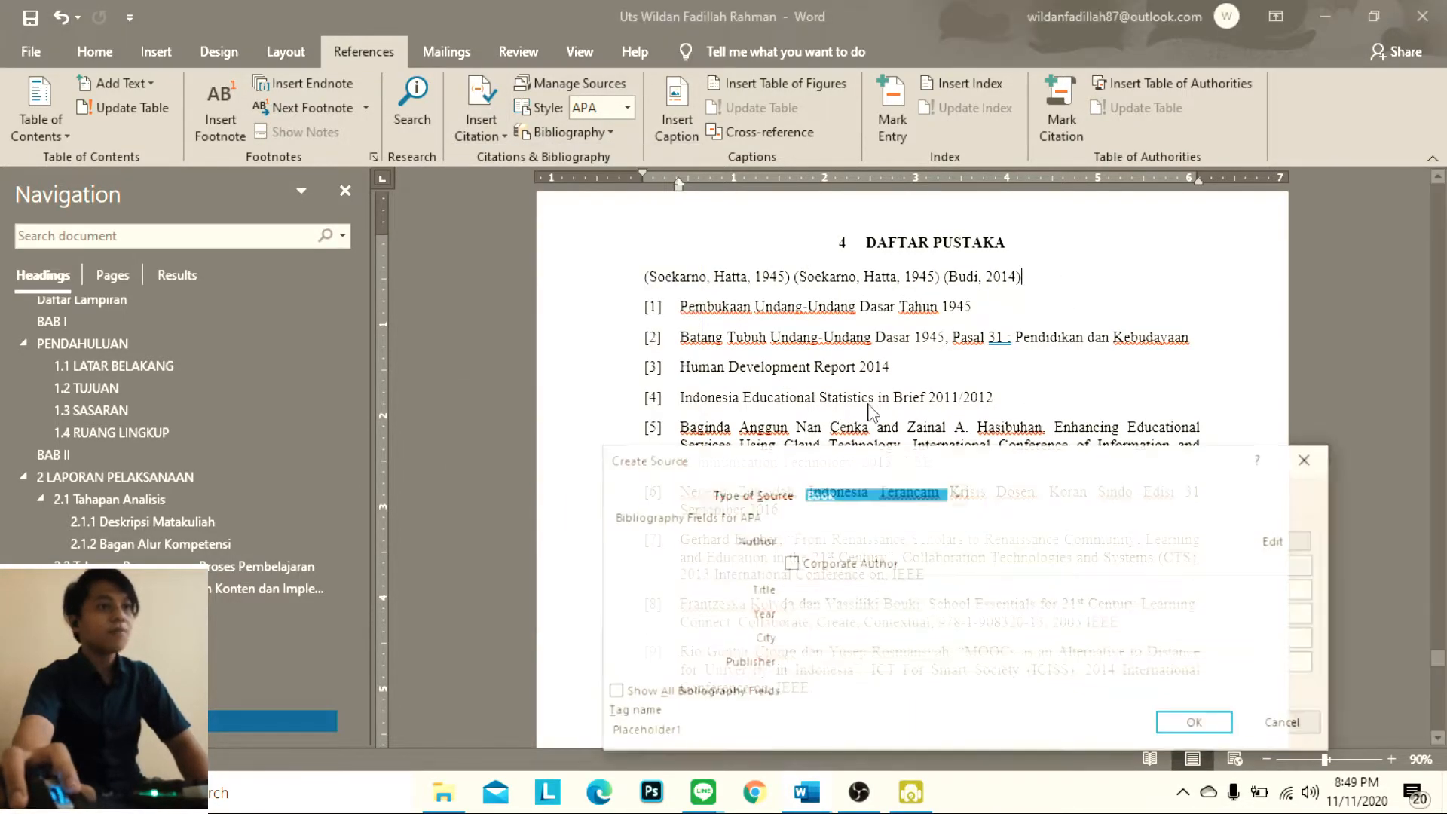
{"action": "left_click_drag", "start_coordinate": [984, 473], "coordinate": [972, 563]}
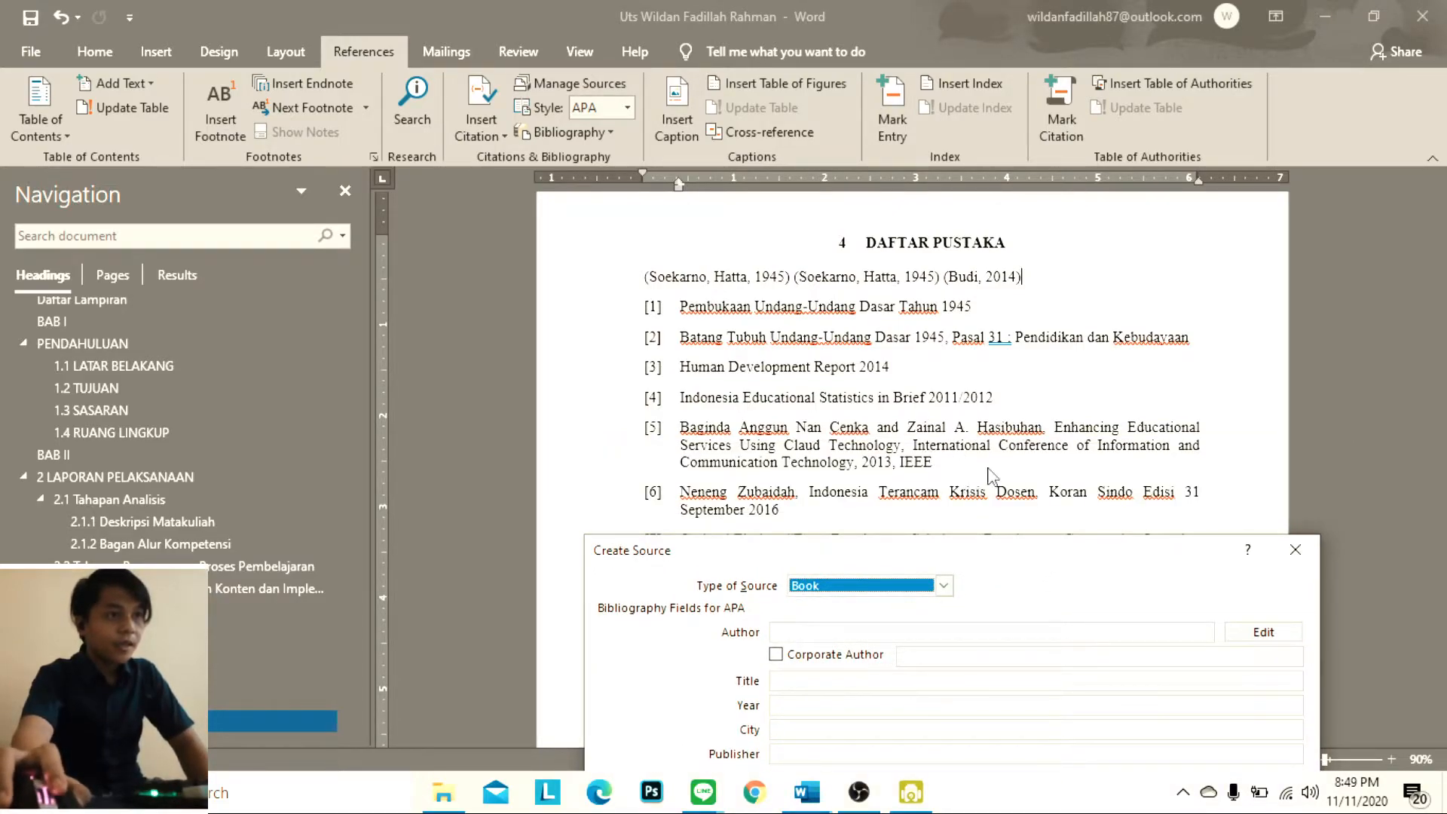
{"action": "left_click", "coordinate": [943, 586]}
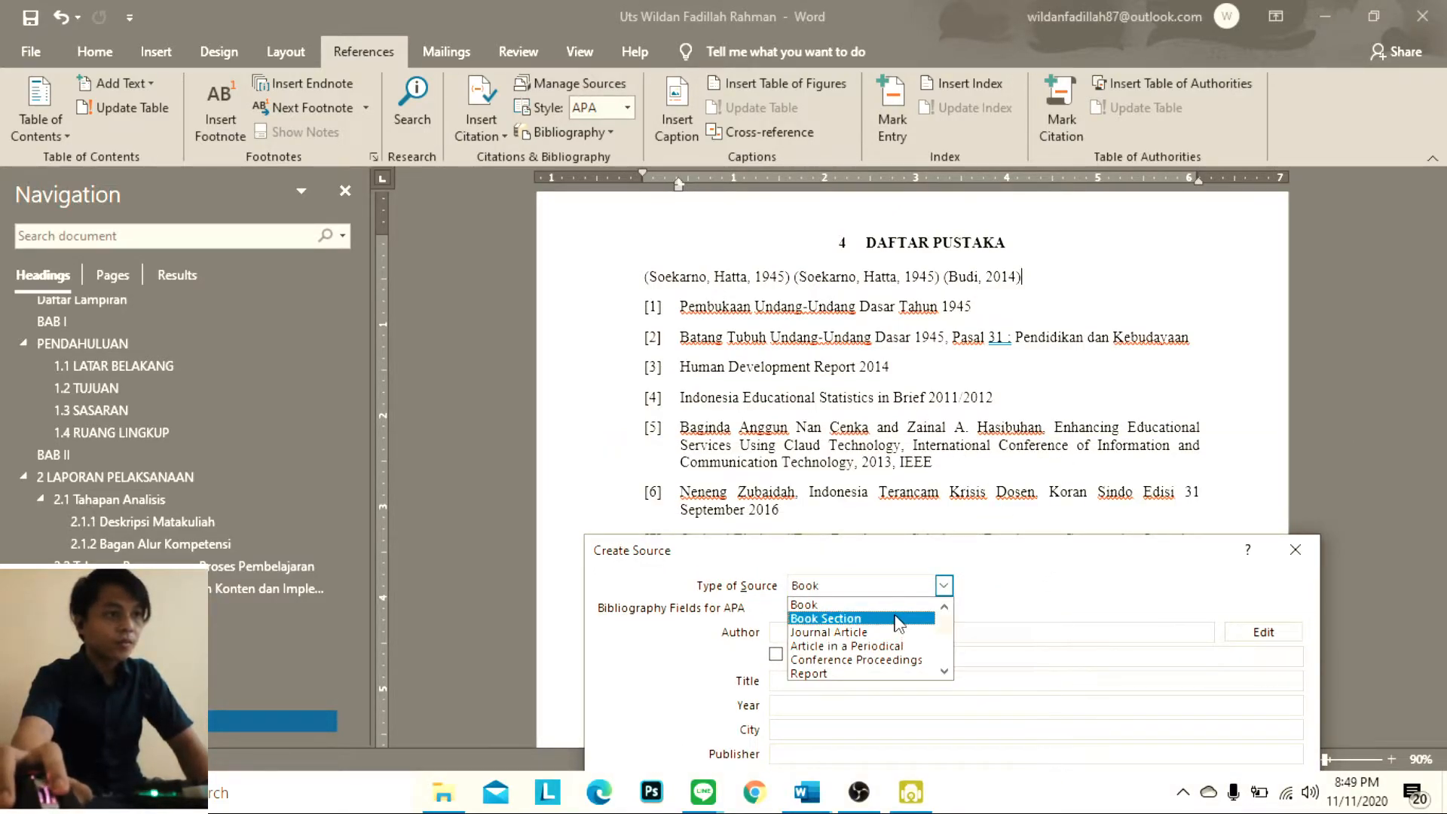
{"action": "left_click", "coordinate": [900, 623]}
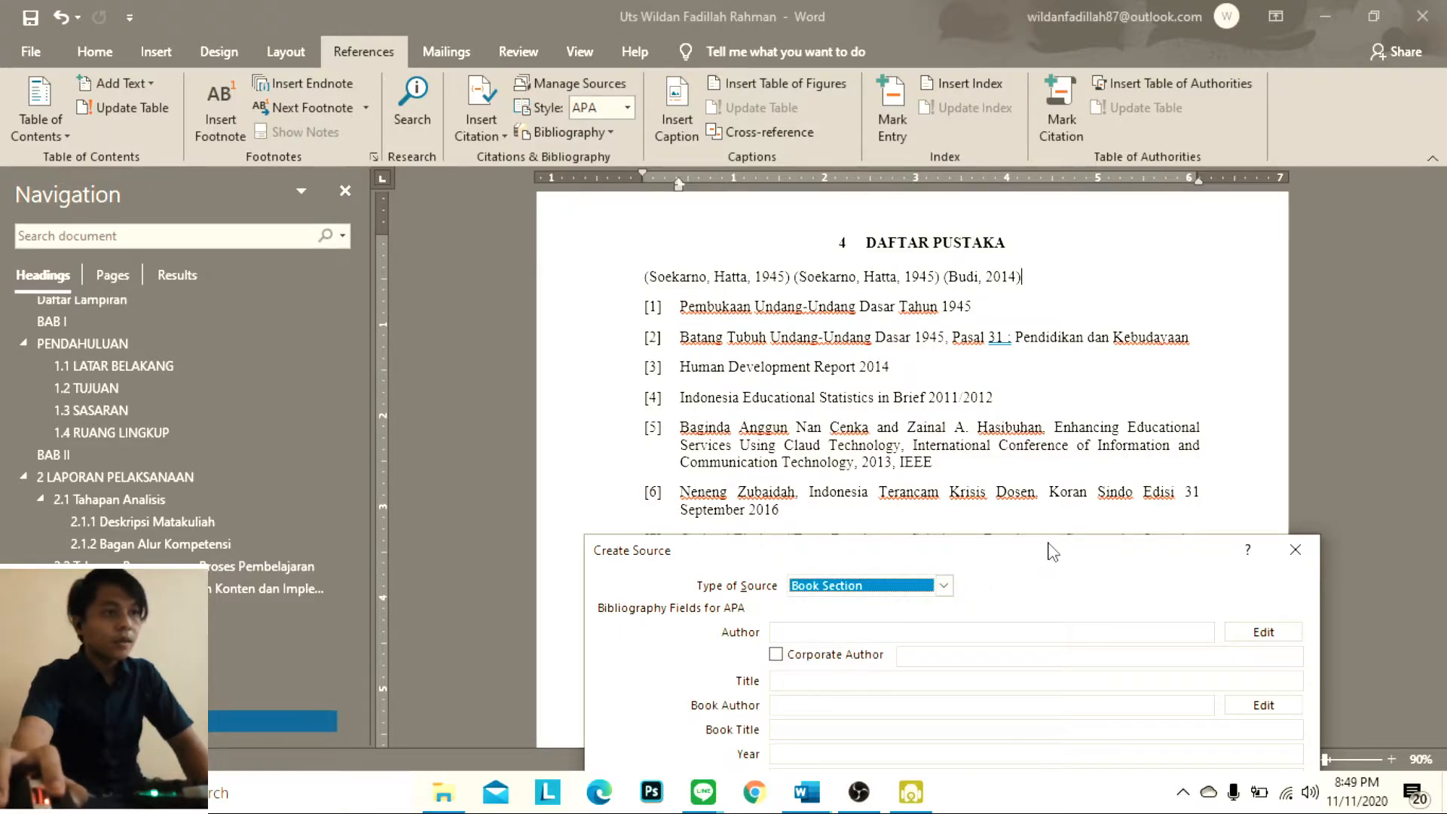
{"action": "left_click_drag", "start_coordinate": [1049, 545], "coordinate": [1068, 542]}
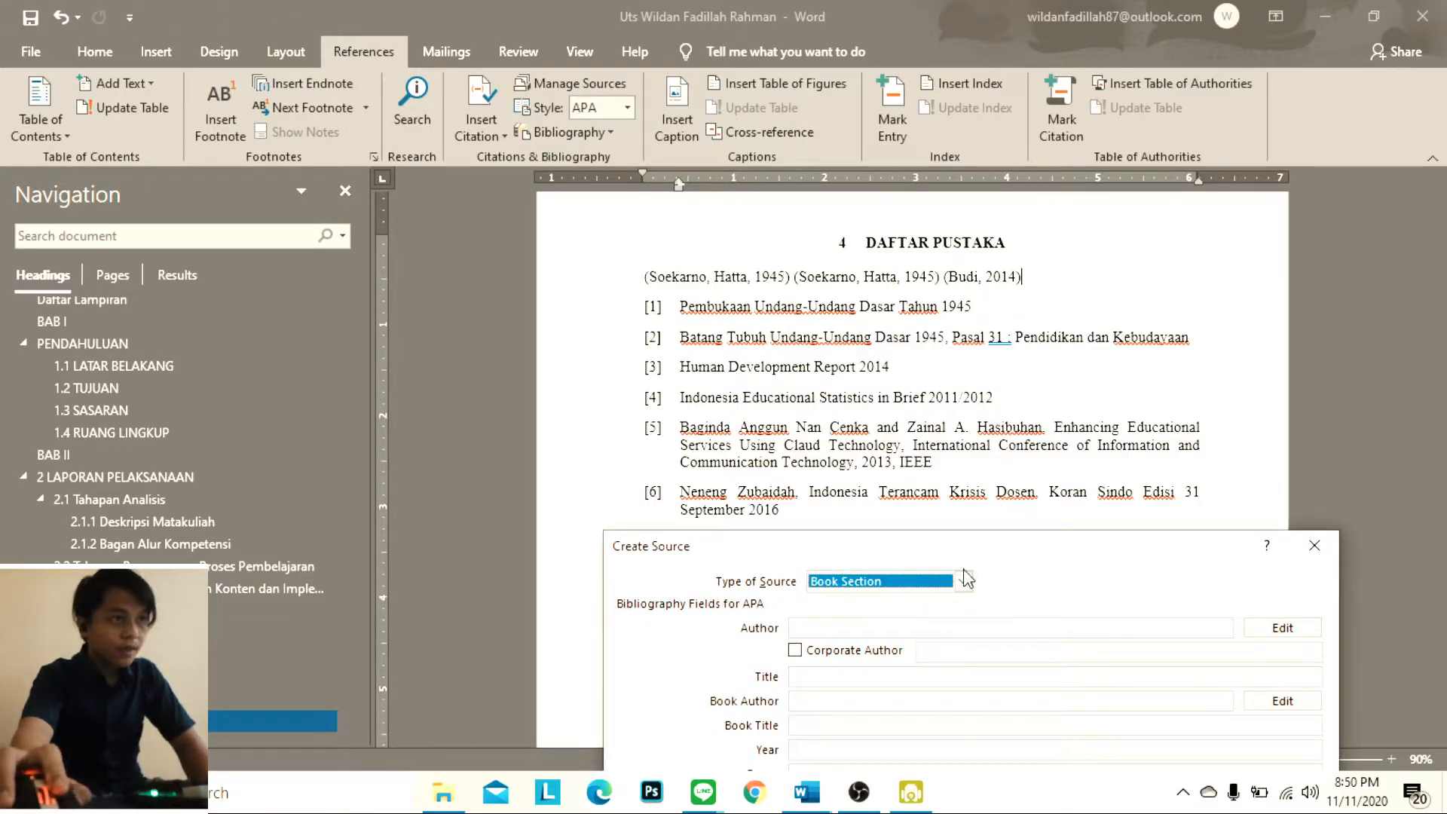
{"action": "left_click_drag", "start_coordinate": [981, 566], "coordinate": [1019, 536]}
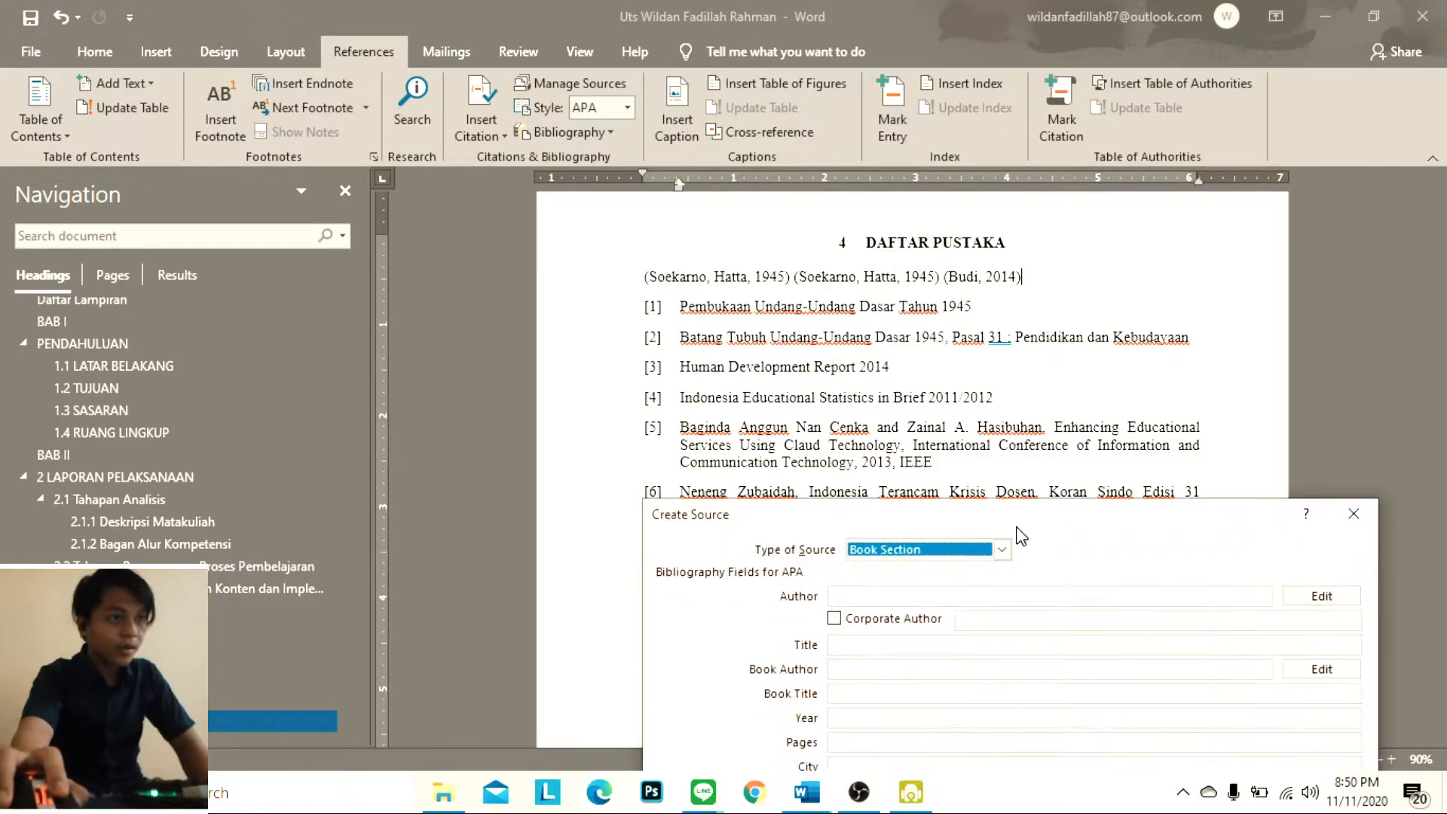
Enable the corporate author for the Book Section source and enter the first word of the first author's name from reference [5]
{"action": "left_click", "coordinate": [857, 619]}
{"action": "left_click", "coordinate": [1023, 619]}
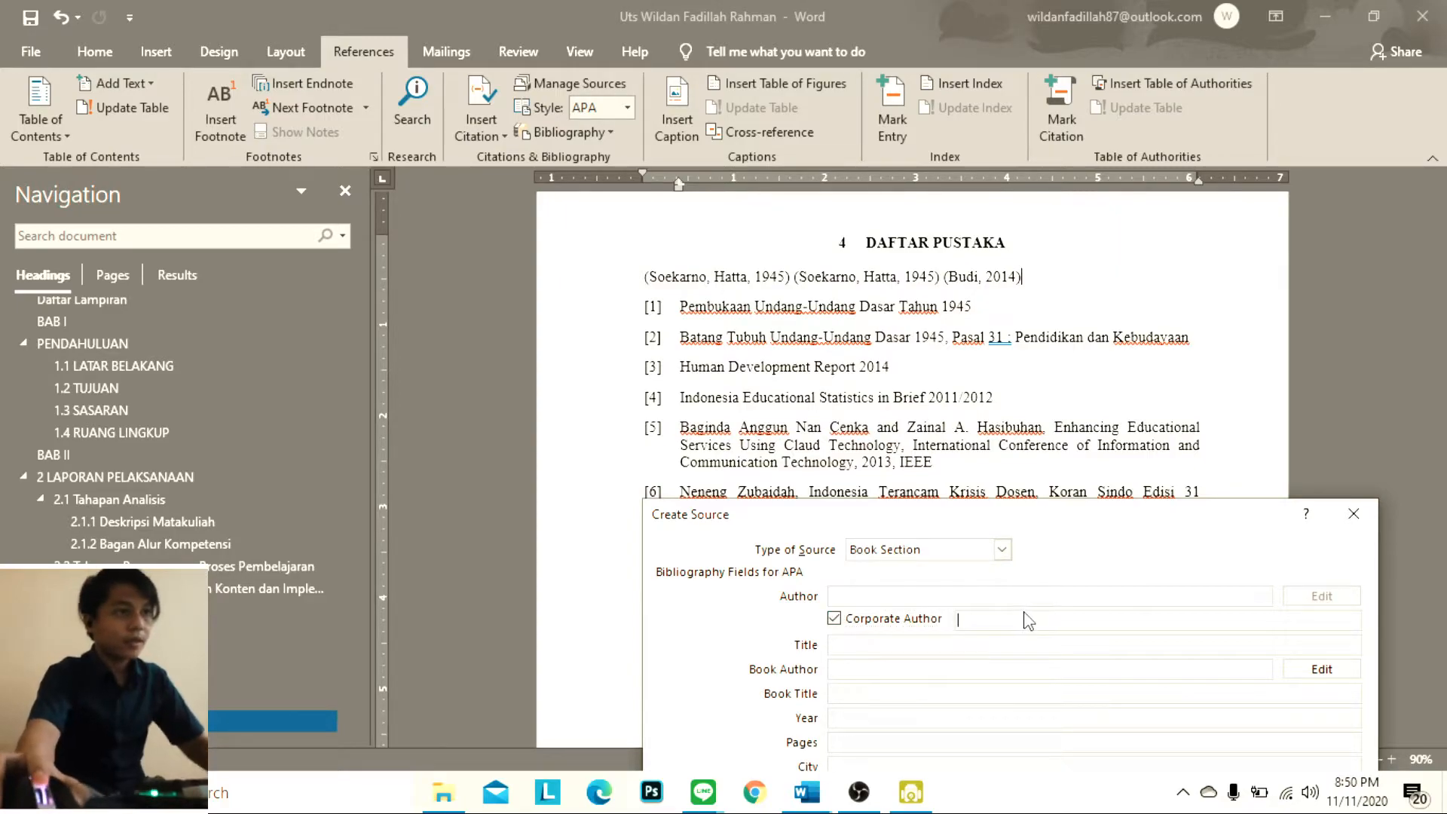
{"action": "key", "text": "Caps_Lock"}
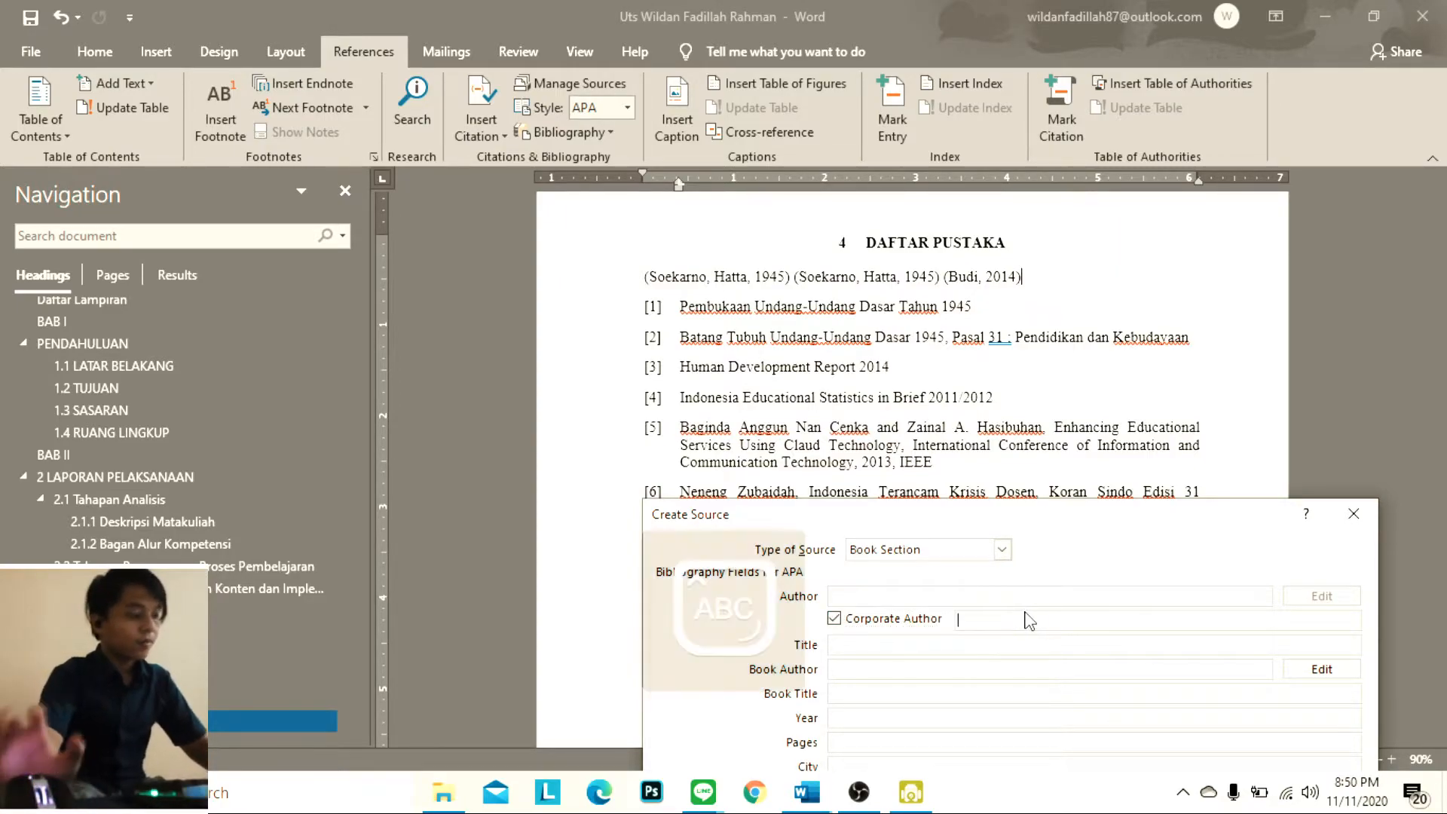
{"action": "type", "text": "Gagi"}
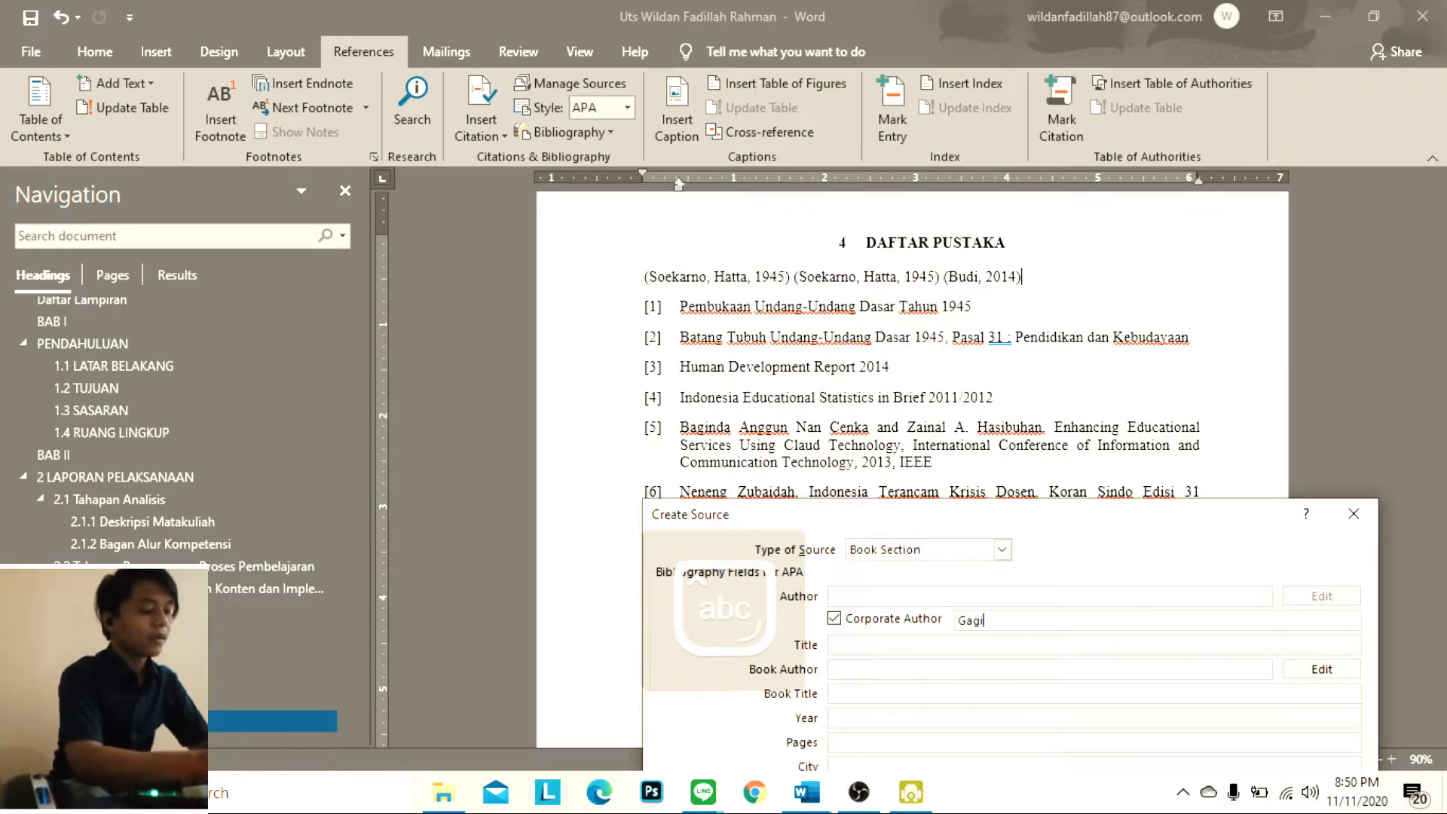
{"action": "type", "text": "nda"}
{"action": "key", "text": "BackSpace"}
{"action": "key", "text": "BackSpace"}
{"action": "key", "text": "BackSpace"}
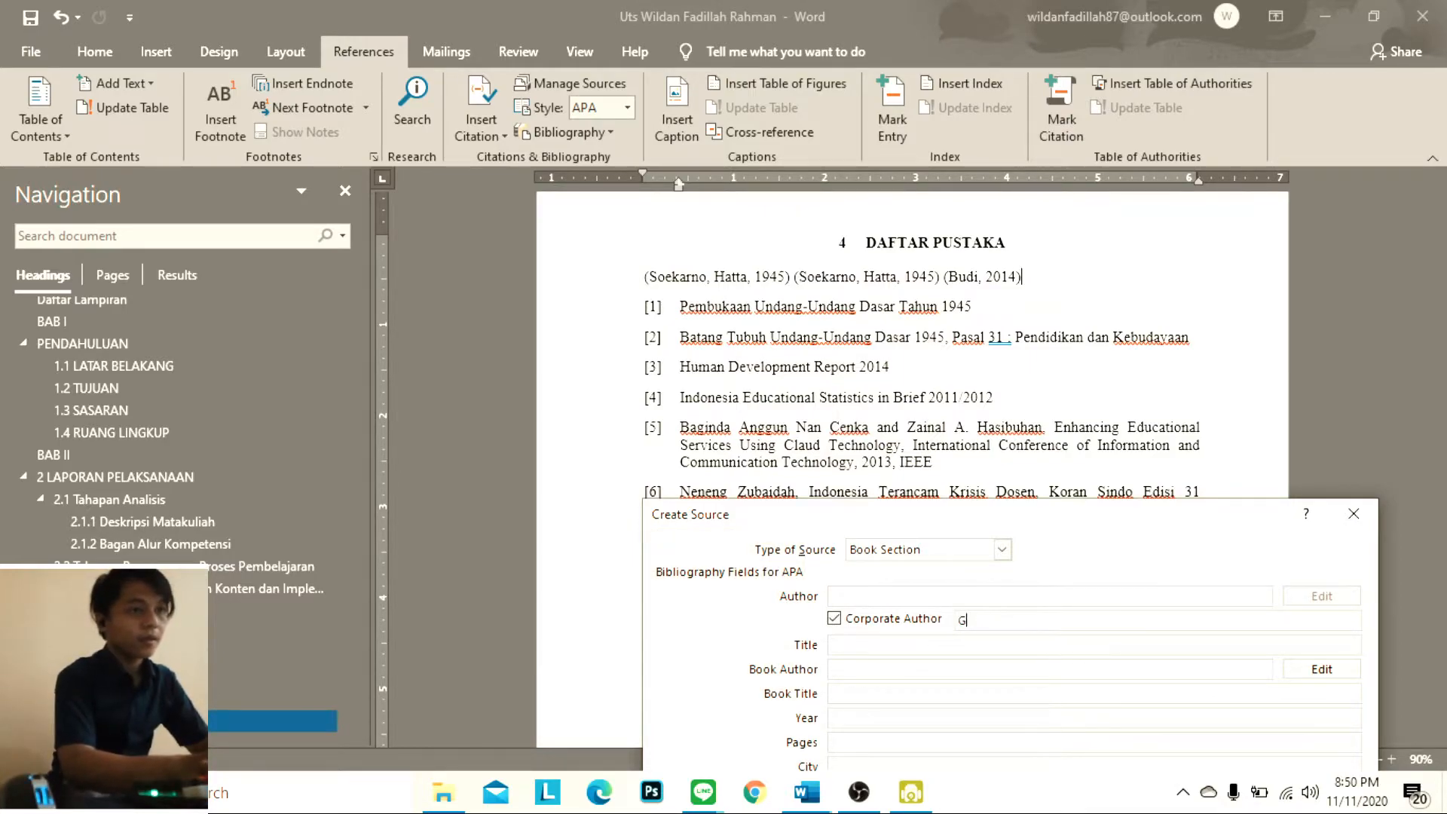
{"action": "key", "text": "Caps_Lock"}
{"action": "type", "text": "Bagind"}
{"action": "key", "text": "BackSpace"}
{"action": "type", "text": "nda"}
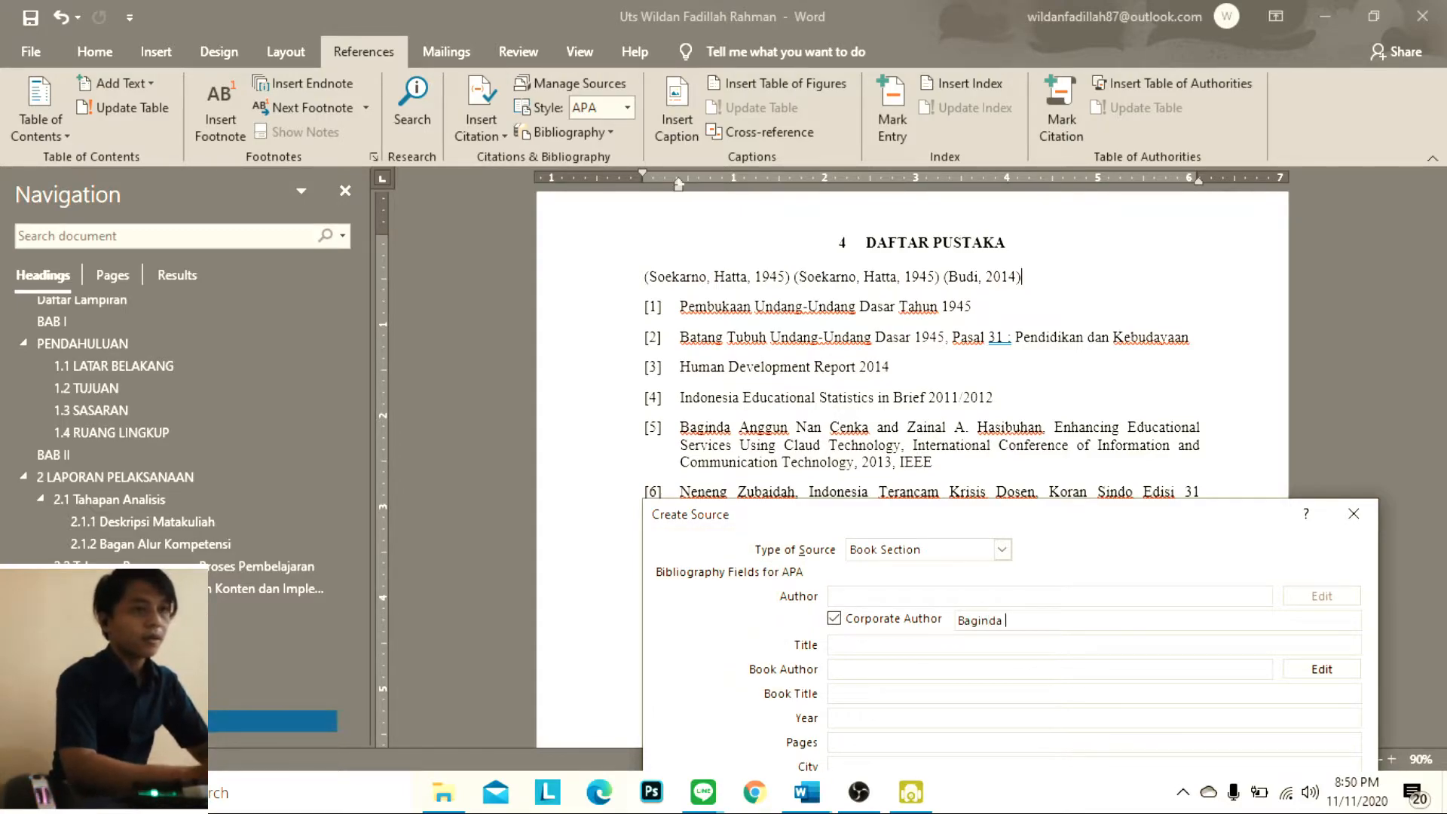
Complete the first author's full name from reference [5] in the corporate author entry
{"action": "key", "text": "Caps_Lock"}
{"action": "type", "text": "A"}
{"action": "key", "text": "Caps_Lock"}
{"action": "type", "text": "ngg"}
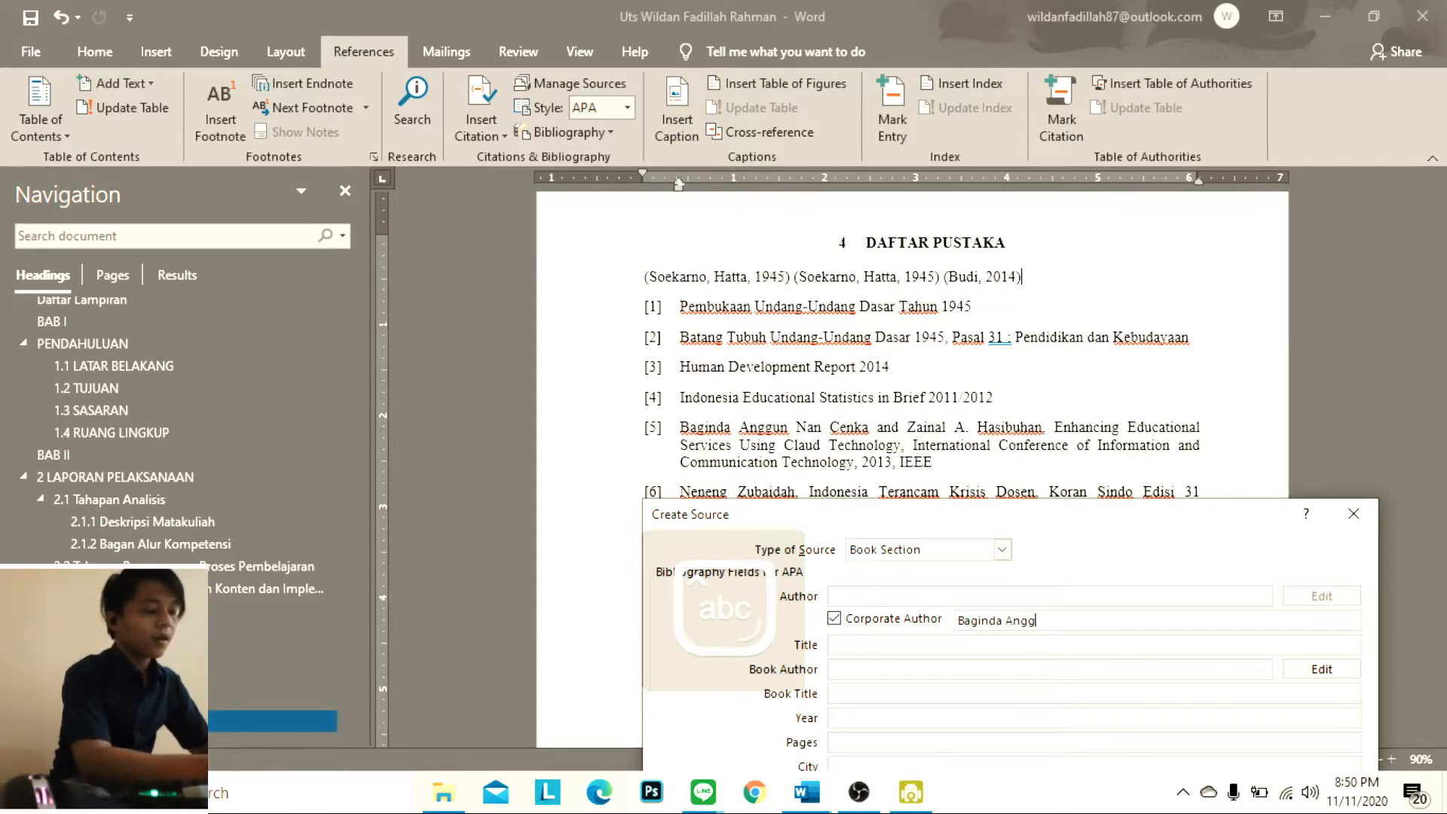
{"action": "type", "text": "un Nan"}
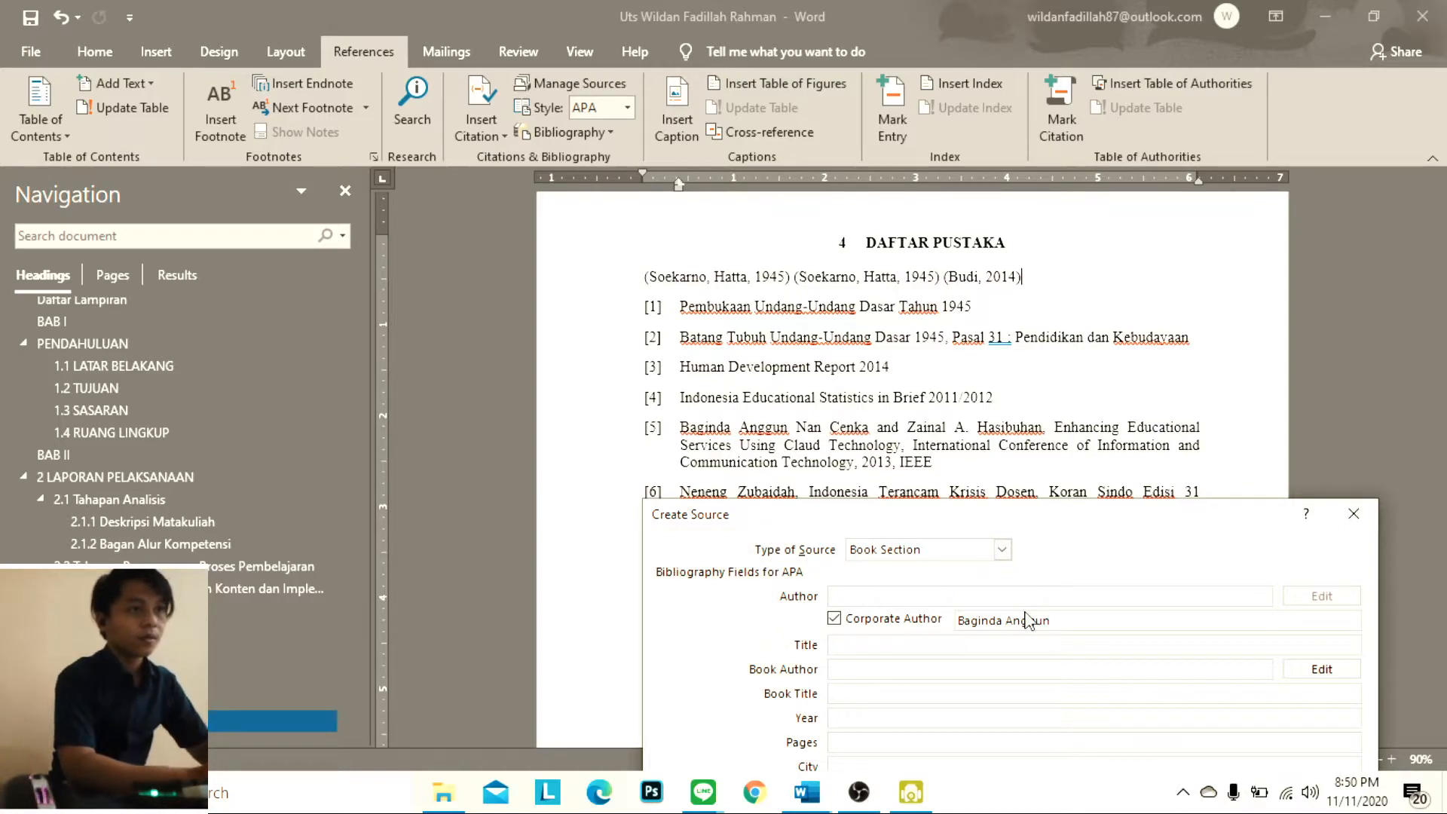
{"action": "key", "text": "Caps_Lock"}
{"action": "type", "text": "N"}
{"action": "key", "text": "Caps_Lock"}
{"action": "type", "text": "an C"}
{"action": "key", "text": "Caps_Lock"}
{"action": "type", "text": "C"}
{"action": "key", "text": "Caps_Lock"}
{"action": "type", "text": "enka"}
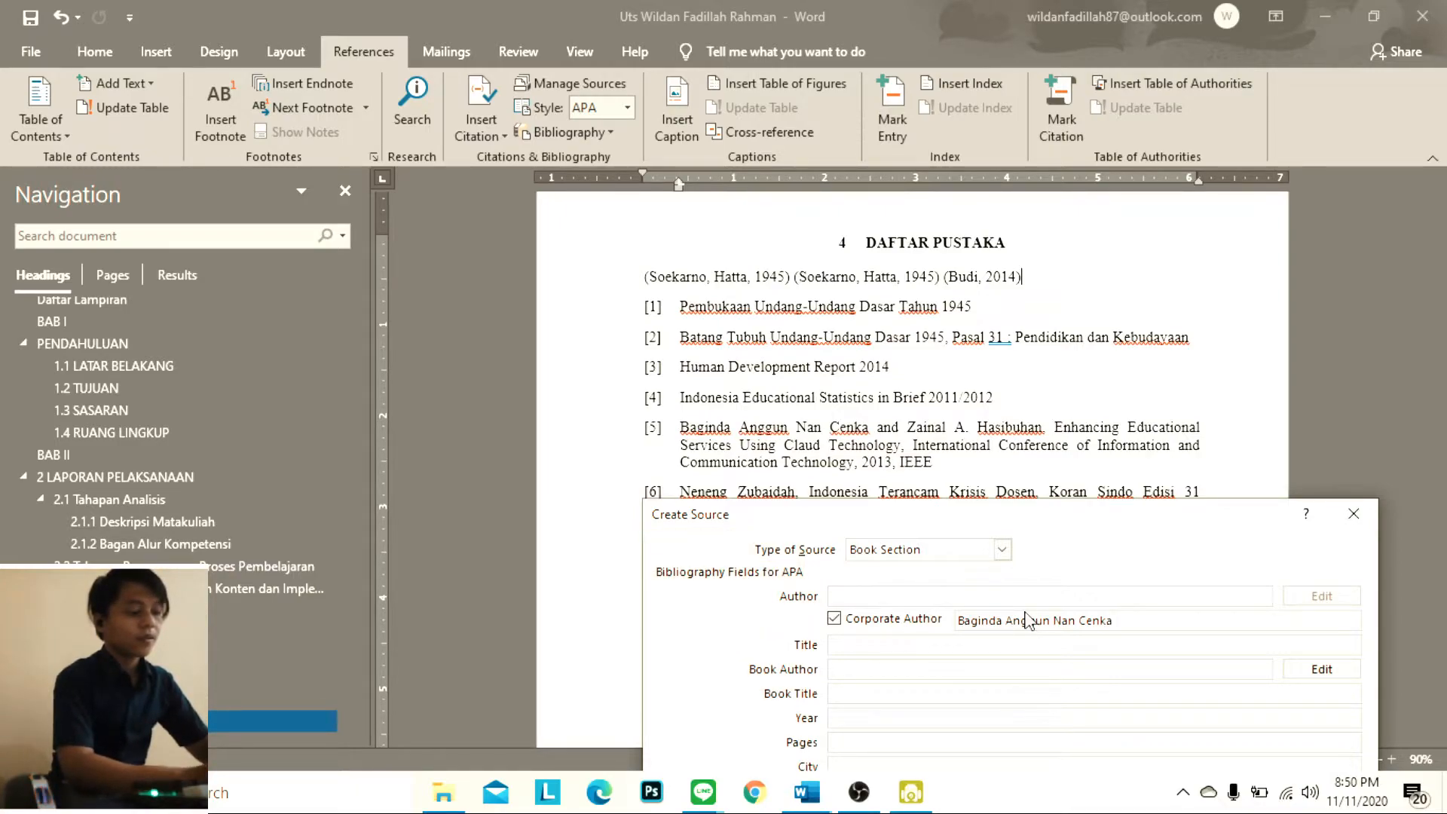
{"action": "type", "text": " ,"}
Add the second author's full name from reference [5] to the corporate author entry, separated by a comma
{"action": "key", "text": "Caps_Lock"}
{"action": "type", "text": "Z"}
{"action": "key", "text": "Caps_Lock"}
{"action": "type", "text": "ainal"}
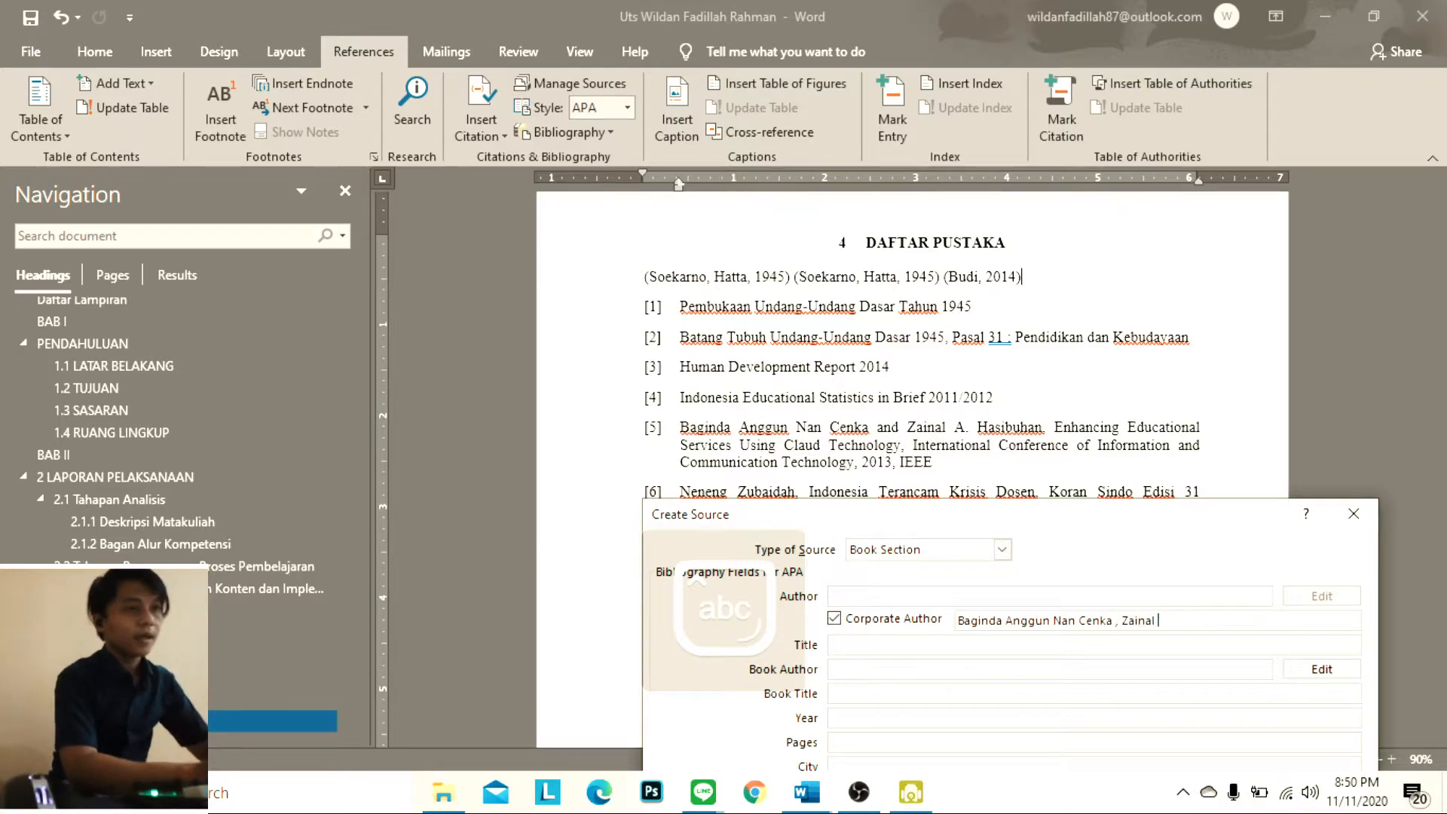
{"action": "key", "text": "Caps_Lock"}
{"action": "type", "text": "A"}
{"action": "key", "text": "Caps_Lock"}
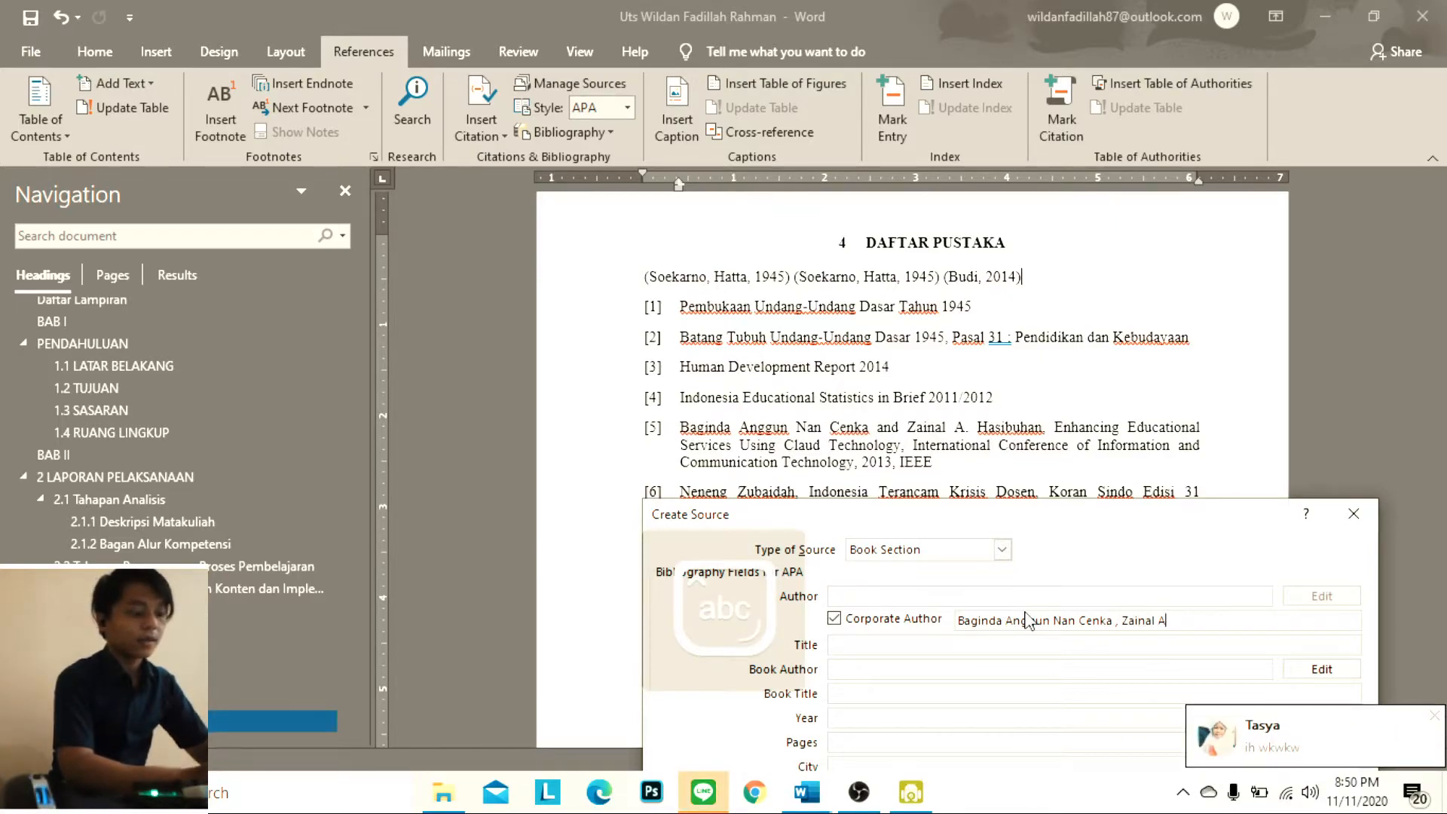
{"action": "type", "text": "."}
{"action": "key", "text": "Caps_Lock"}
{"action": "type", "text": "H"}
{"action": "key", "text": "Caps_Lock"}
{"action": "type", "text": "asi"}
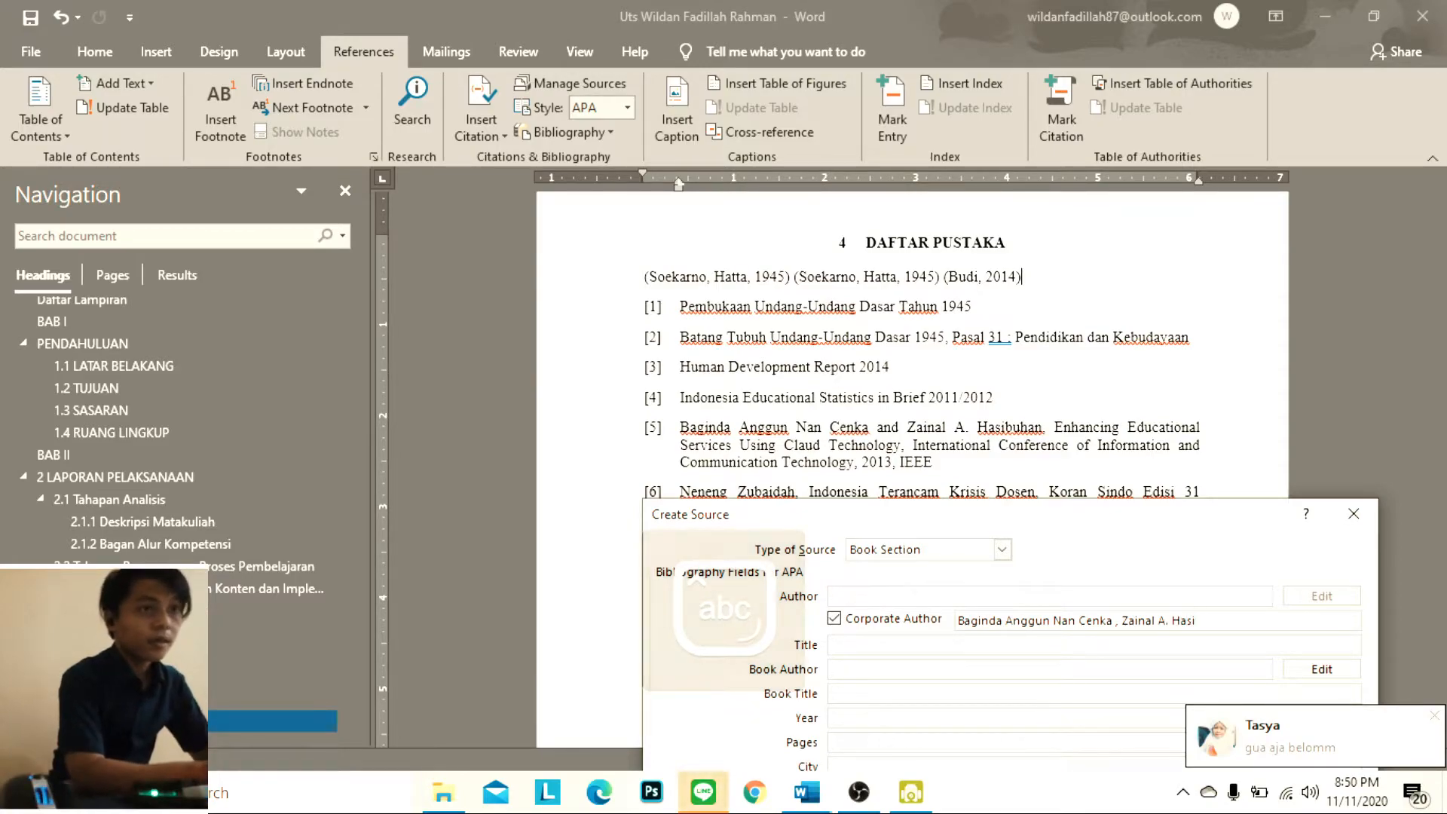
{"action": "type", "text": "buhan"}
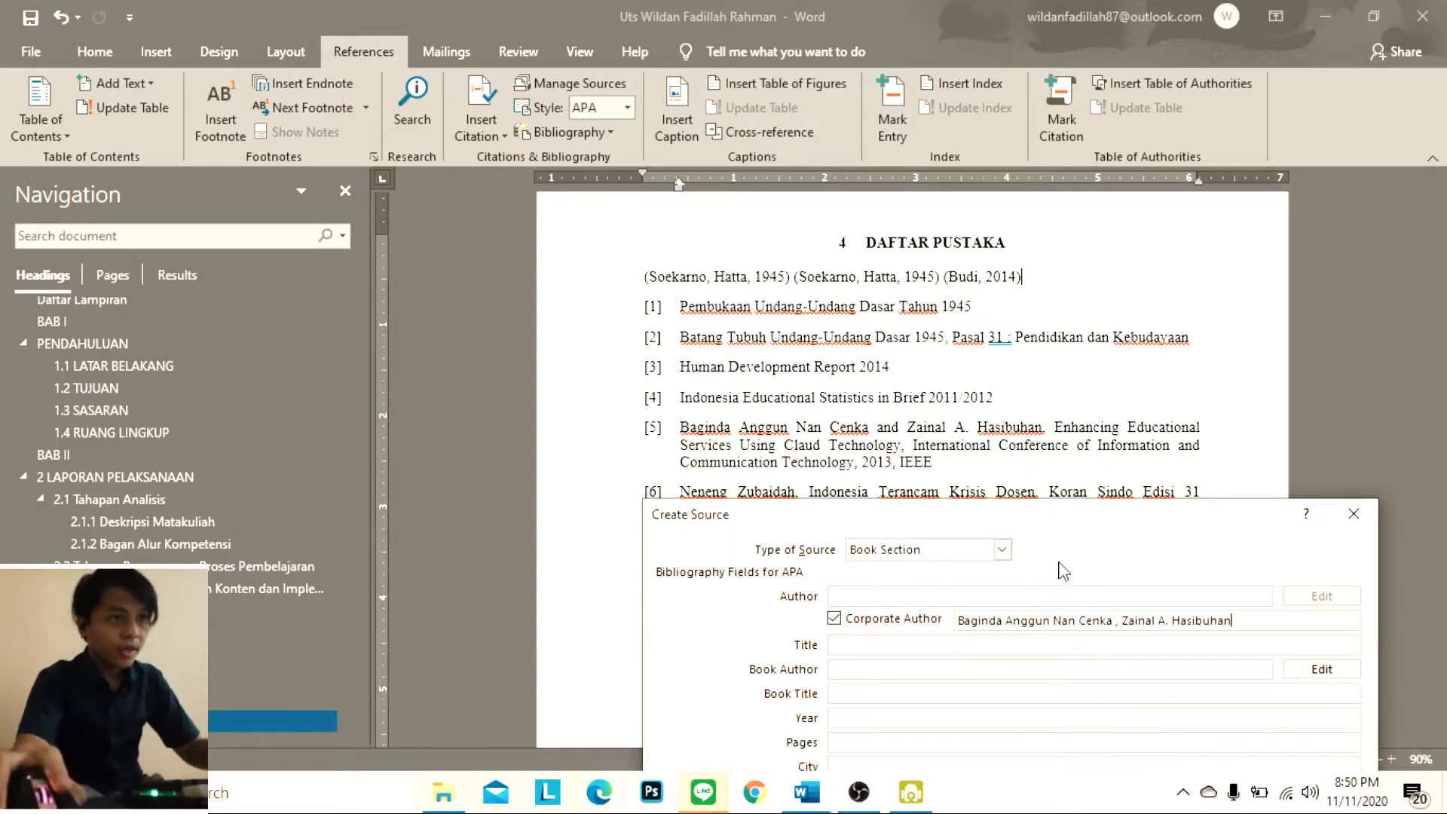
Enter "Enhaching Educational Services Using Claud Technology" as the title of the Book Section source
{"action": "left_click", "coordinate": [933, 642]}
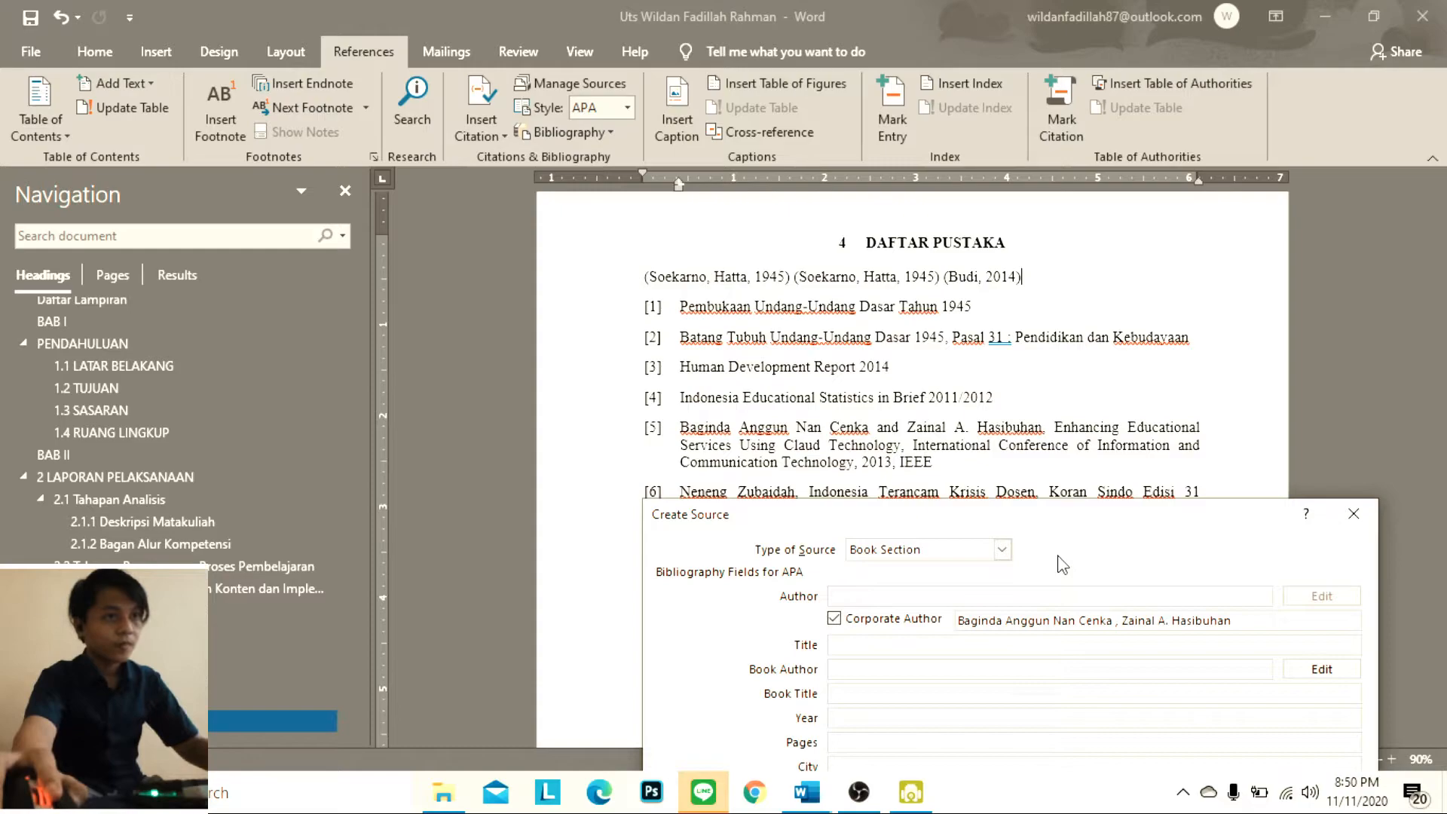
{"action": "key", "text": "Caps_Lock"}
{"action": "type", "text": "E"}
{"action": "key", "text": "Caps_Lock"}
{"action": "type", "text": "nh"}
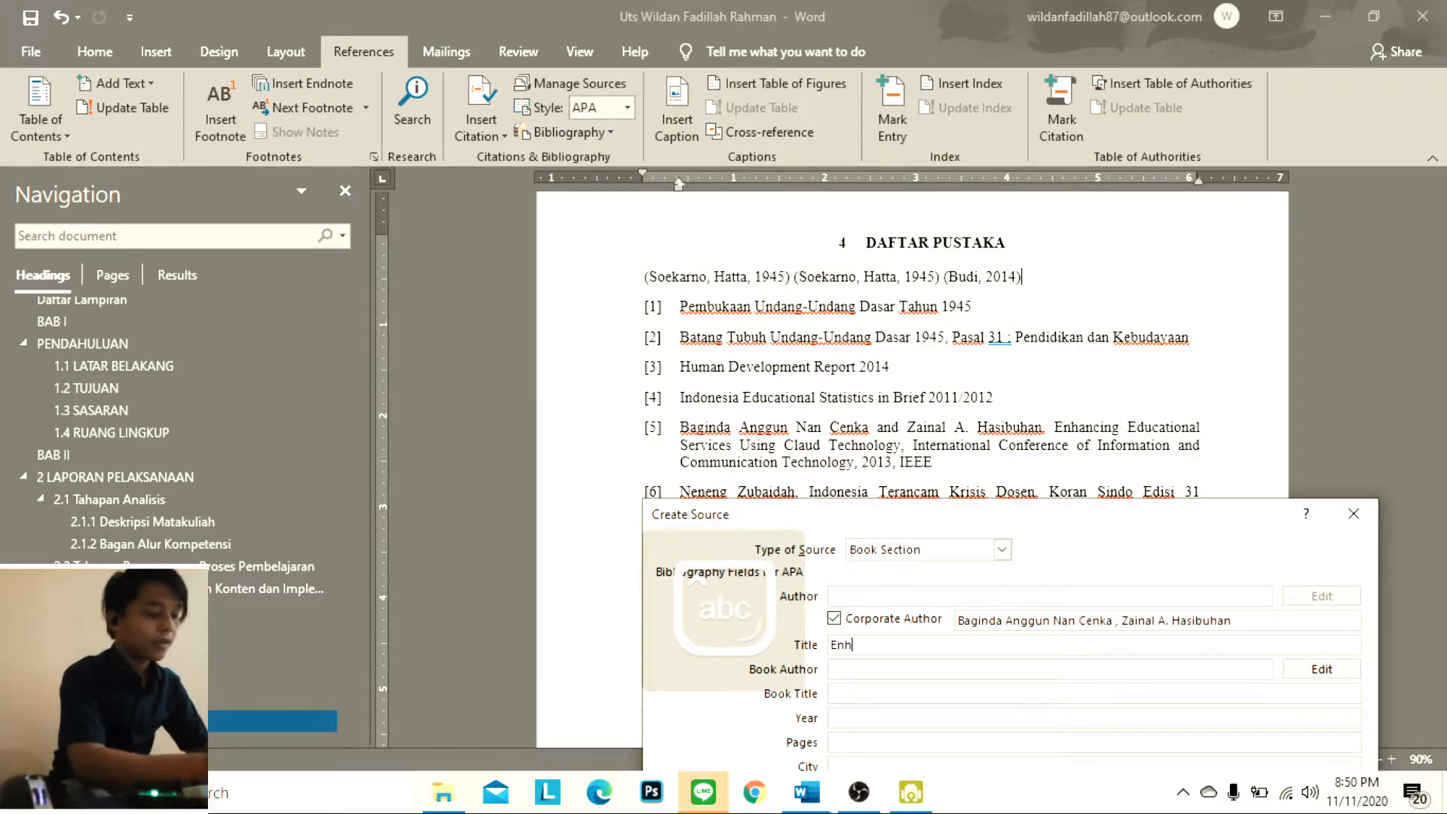
{"action": "type", "text": "aching"}
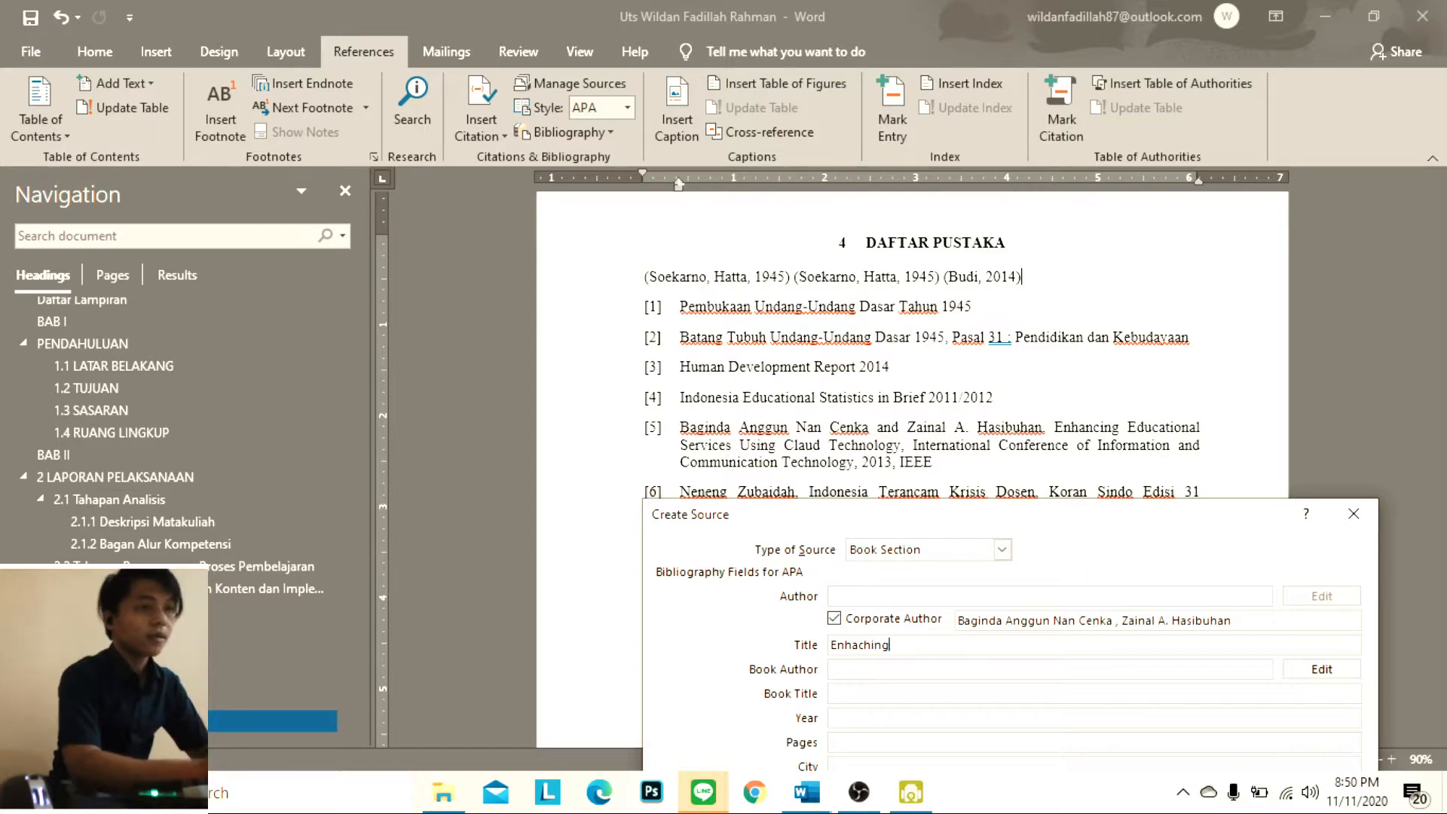
{"action": "key", "text": "Caps_Lock"}
{"action": "key", "text": "Caps_Lock"}
{"action": "key", "text": "Caps_Lock"}
{"action": "type", "text": "E"}
{"action": "key", "text": "Caps_Lock"}
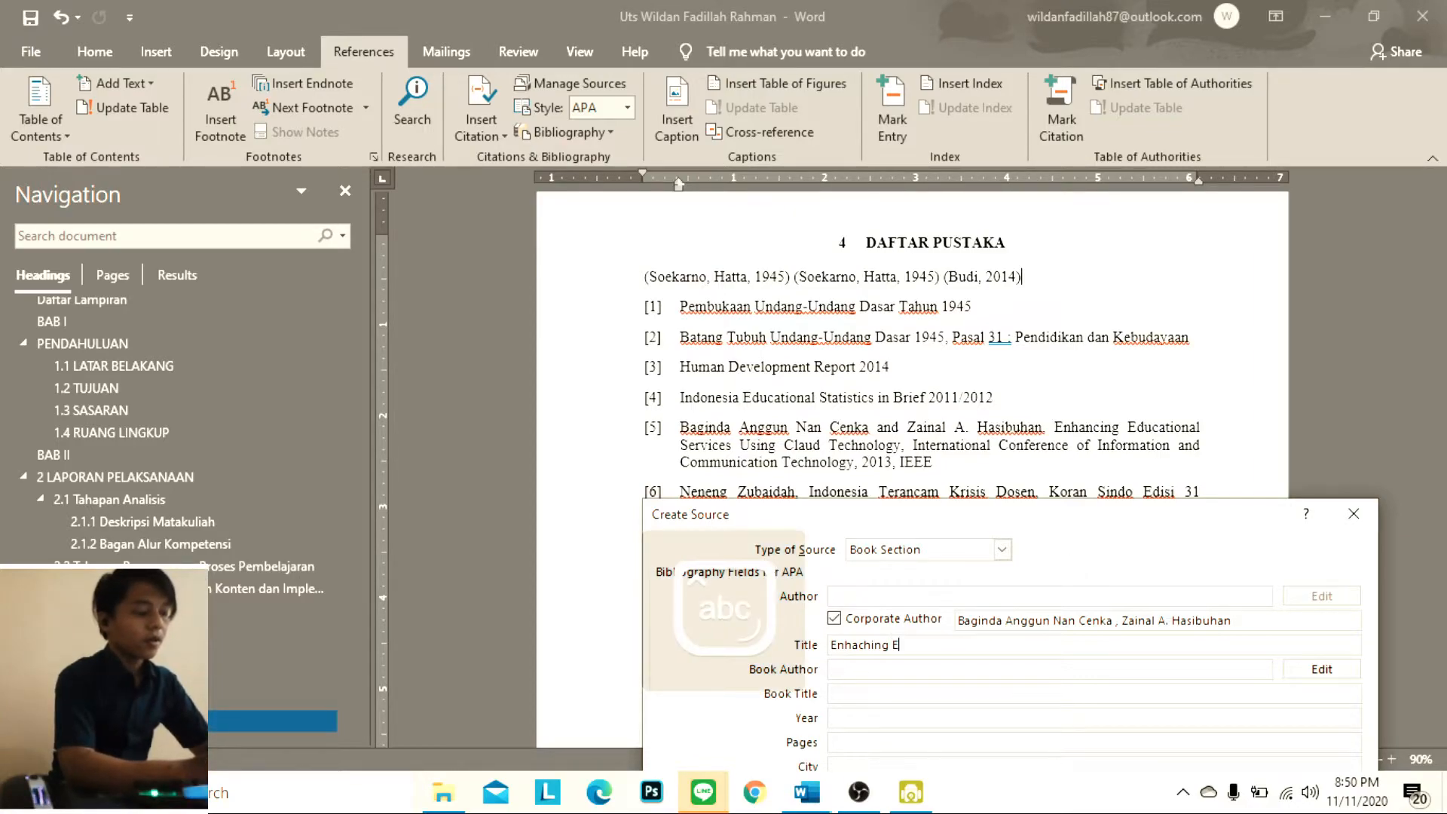
{"action": "type", "text": "ducational"}
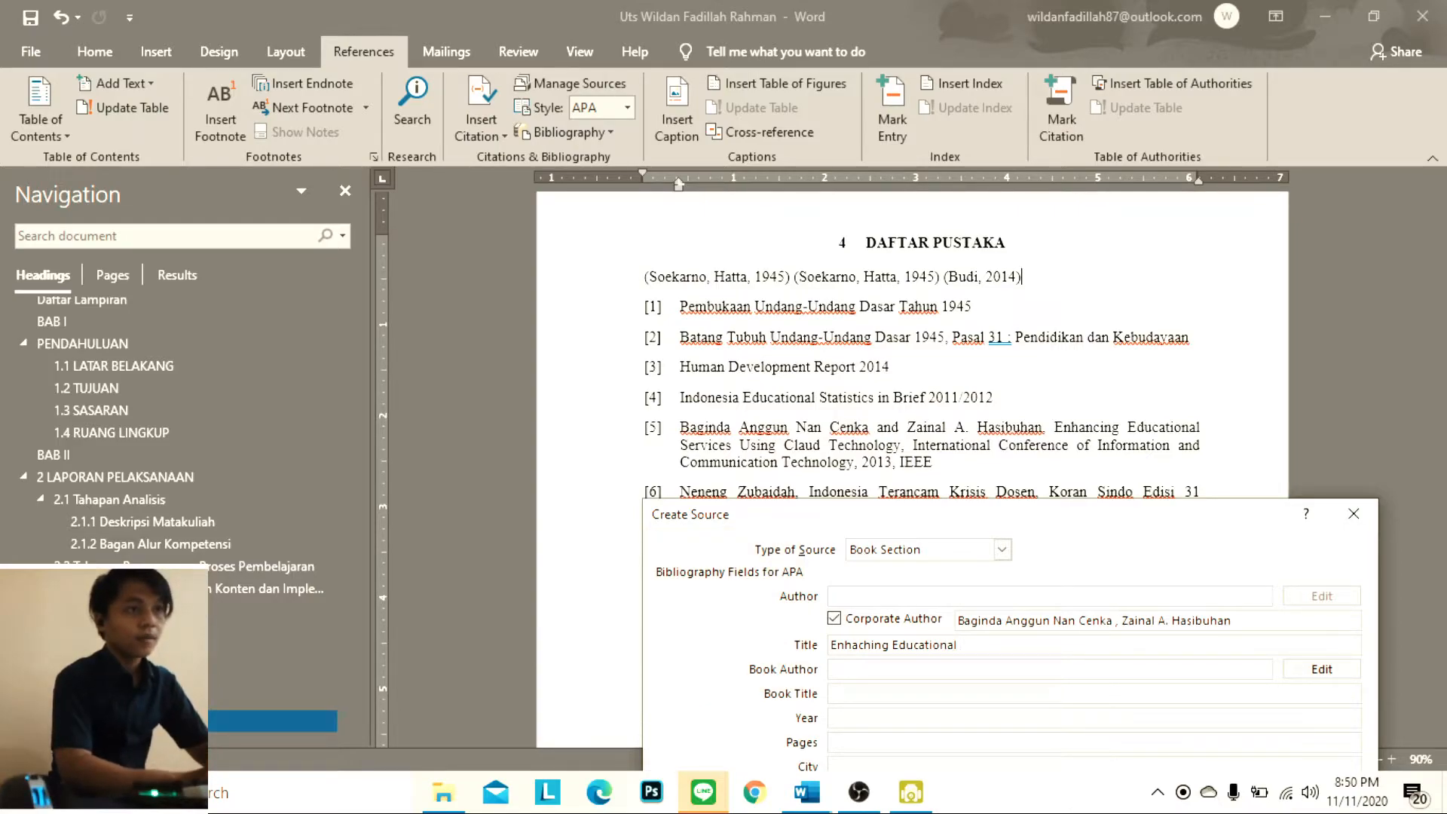
{"action": "key", "text": "Caps_Lock"}
{"action": "type", "text": "S"}
{"action": "key", "text": "Caps_Lock"}
{"action": "type", "text": "er"}
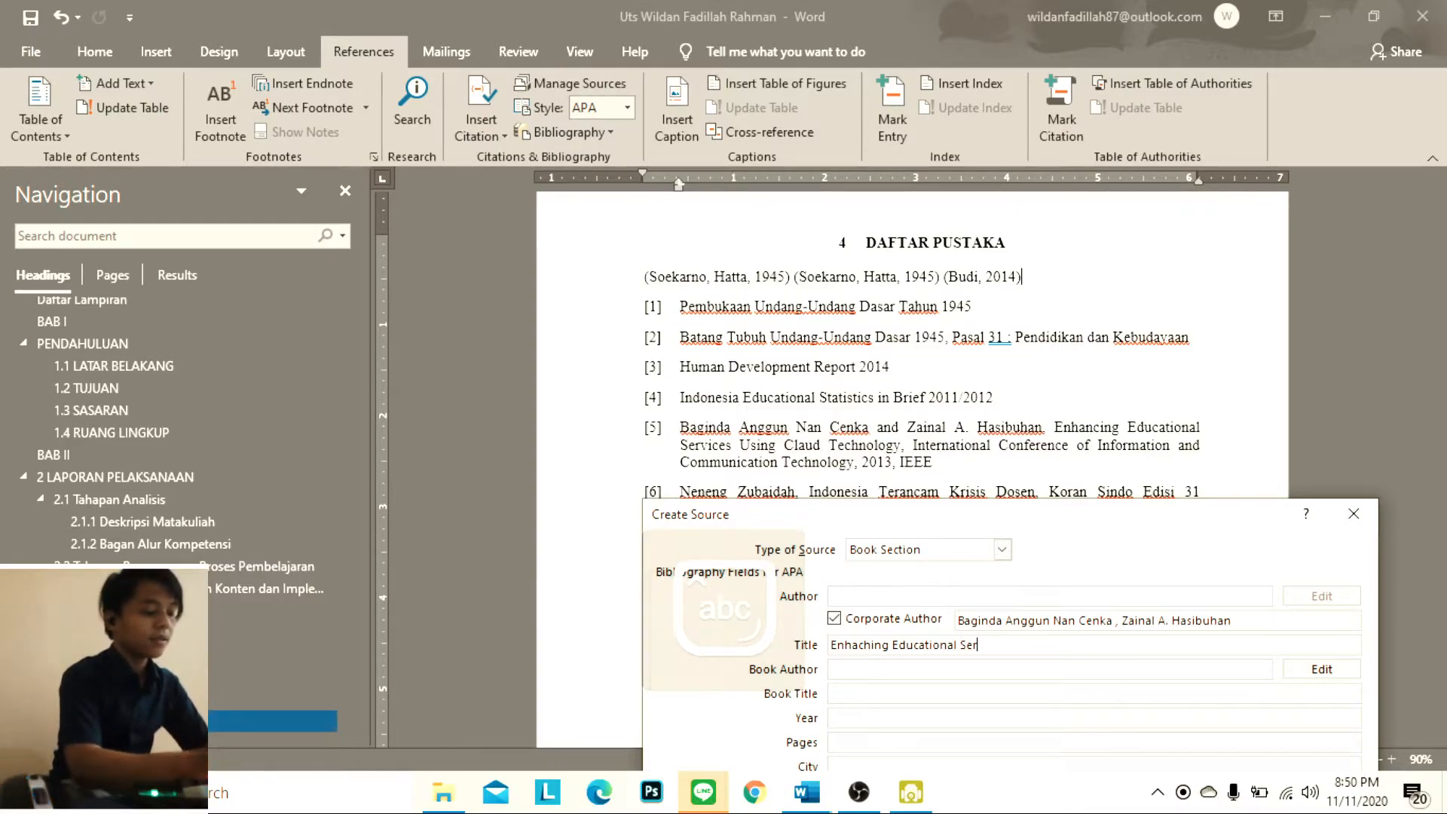
{"action": "type", "text": "vic"}
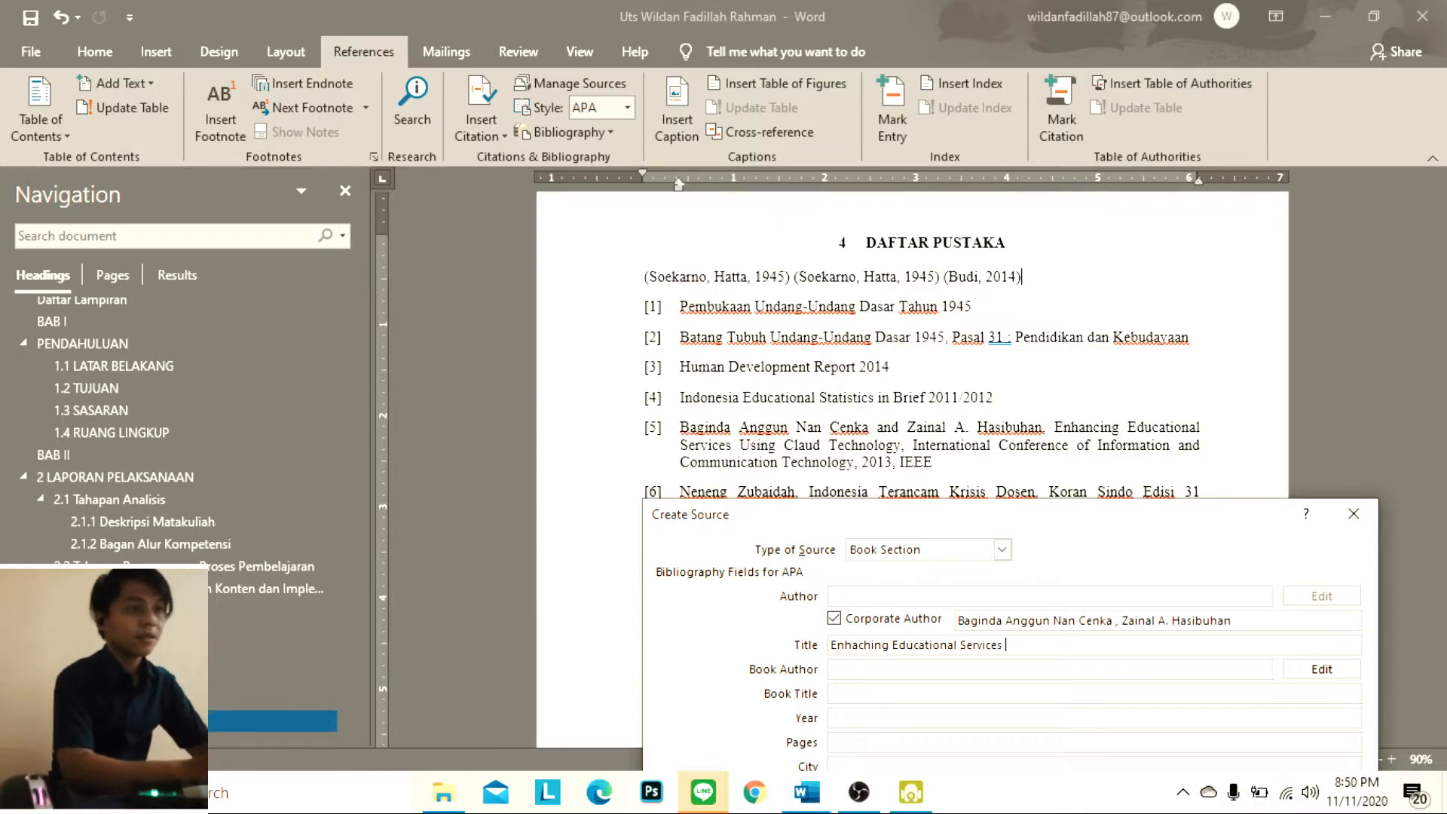
{"action": "type", "text": "es"}
{"action": "key", "text": "Caps_Lock"}
{"action": "type", "text": "U"}
{"action": "key", "text": "Caps_Lock"}
{"action": "type", "text": "si"}
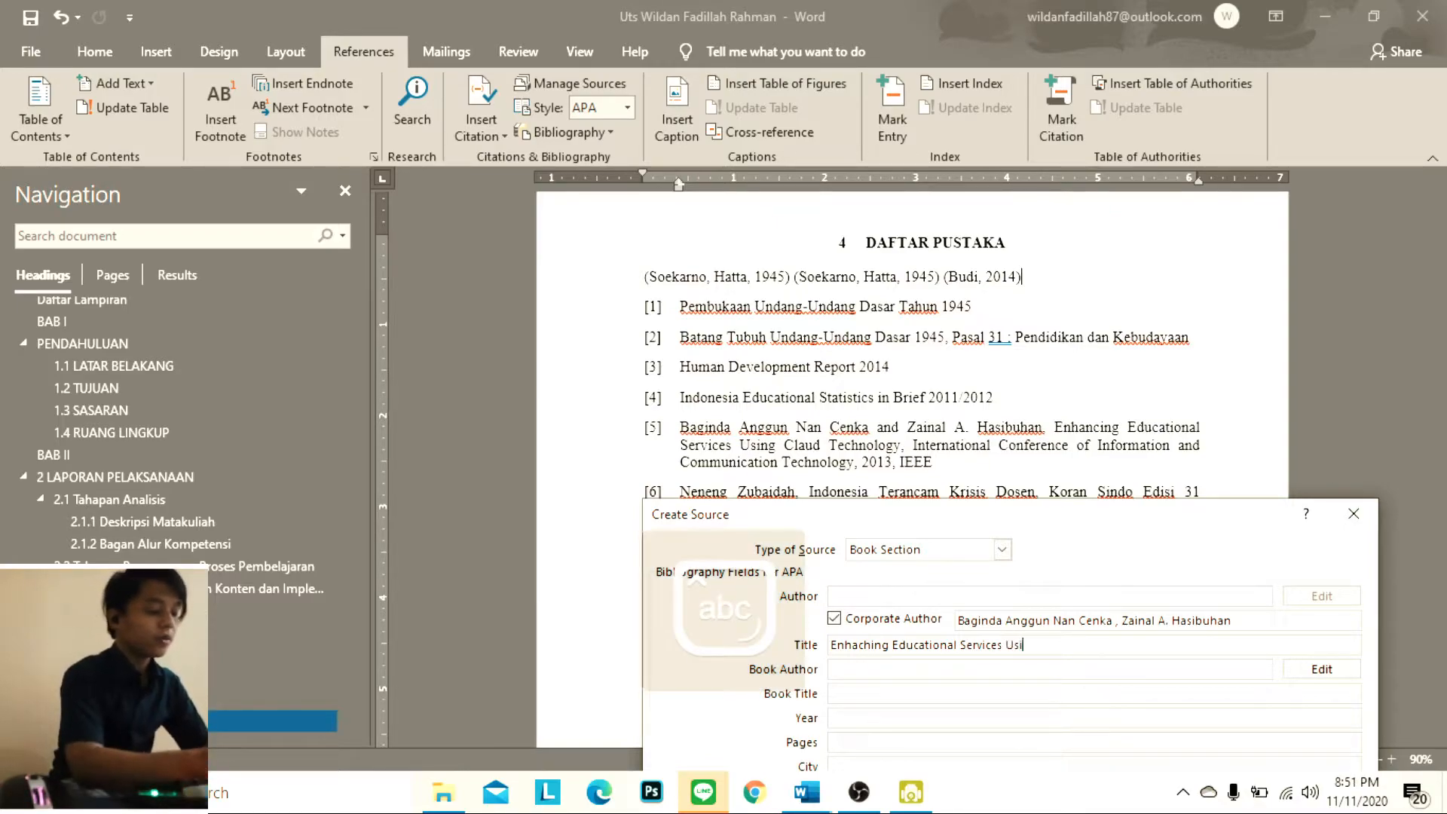
{"action": "type", "text": "ng"}
{"action": "key", "text": "Caps_Lock"}
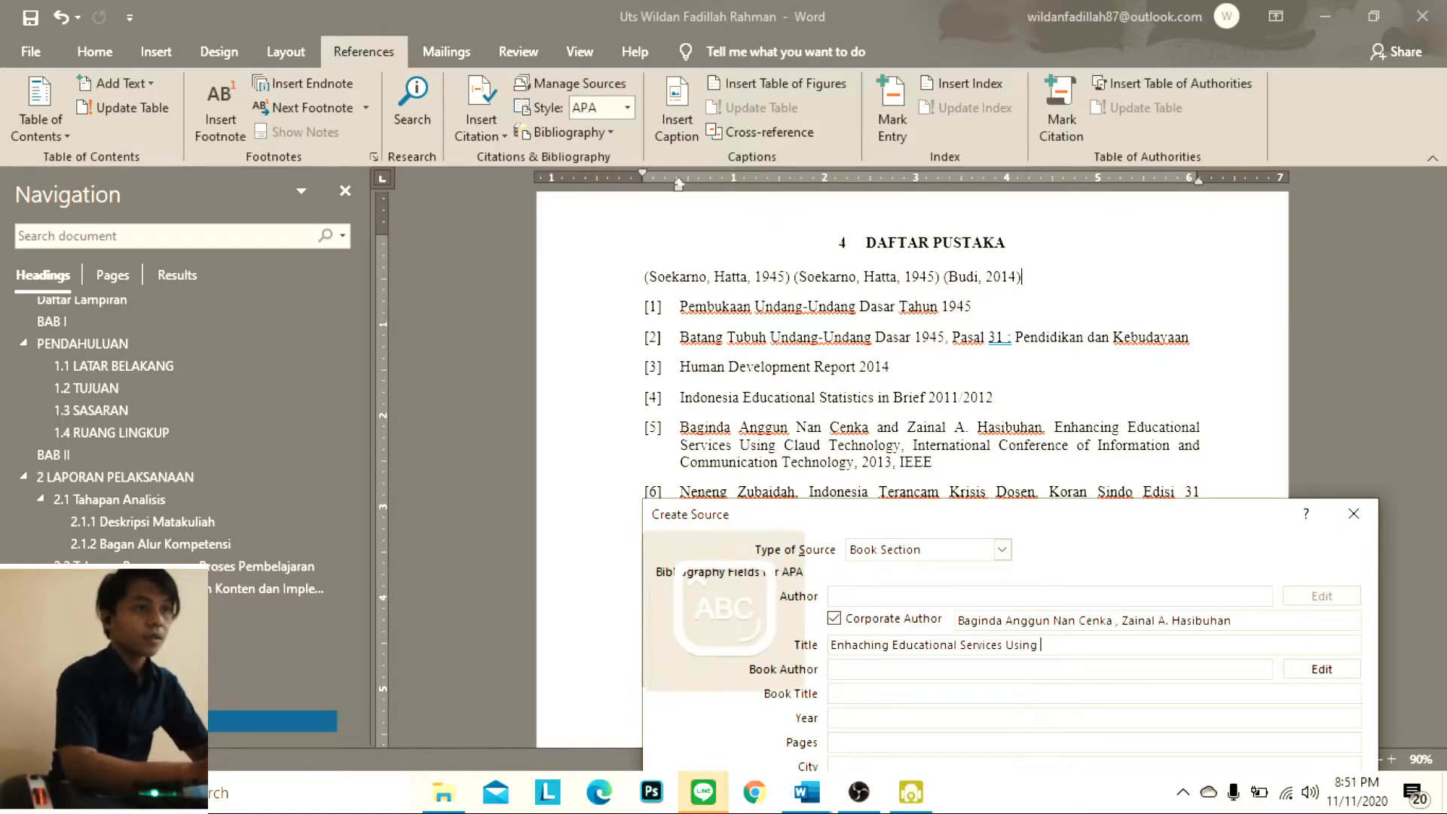
{"action": "type", "text": "C"}
{"action": "key", "text": "Caps_Lock"}
{"action": "type", "text": "laud"}
{"action": "key", "text": "Caps_Lock"}
{"action": "type", "text": "T"}
{"action": "key", "text": "Caps_Lock"}
{"action": "type", "text": "echnology"}
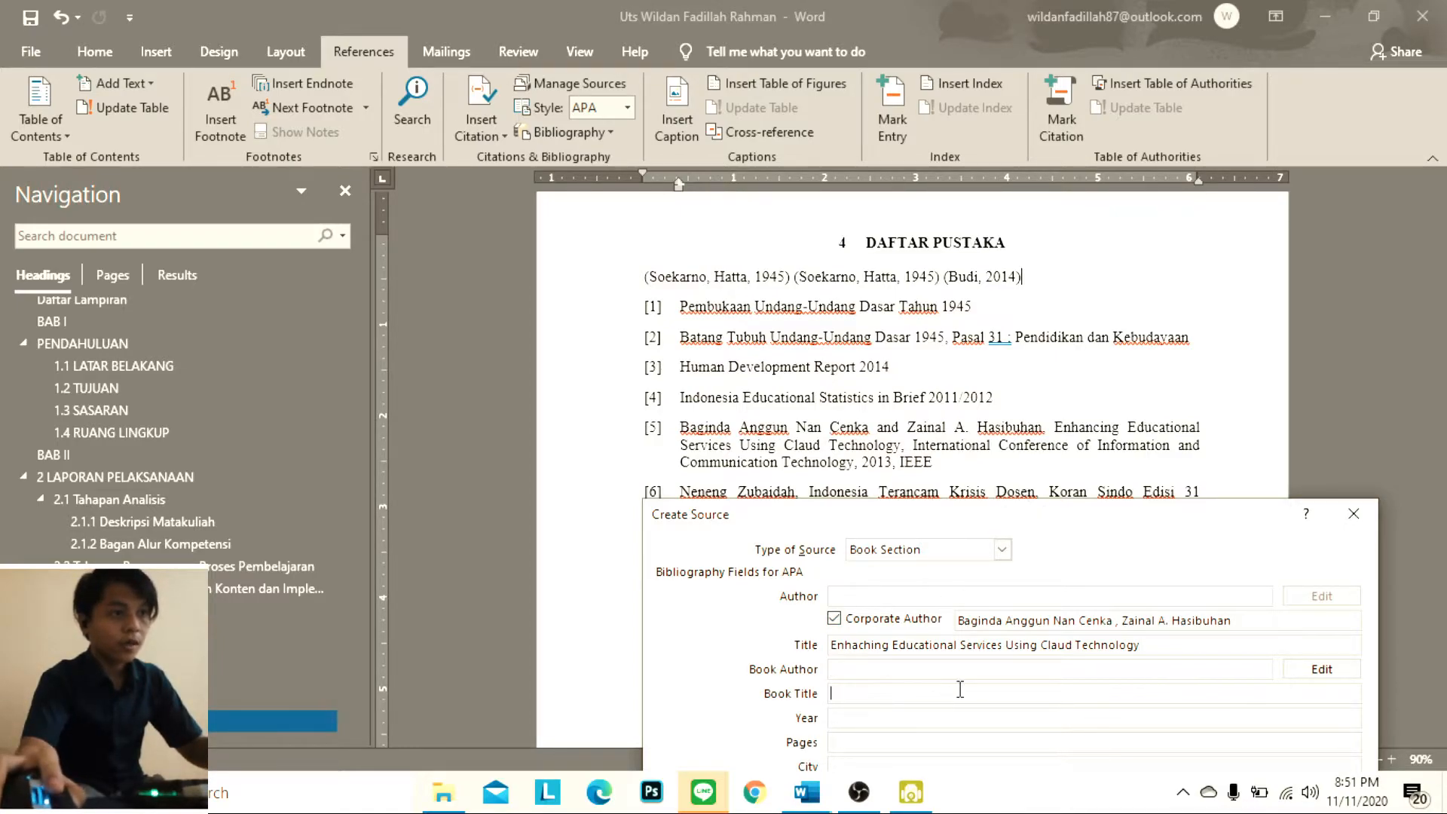
Set the Book Section source's year to 2013
{"action": "left_click_drag", "start_coordinate": [1060, 522], "coordinate": [1095, 458]}
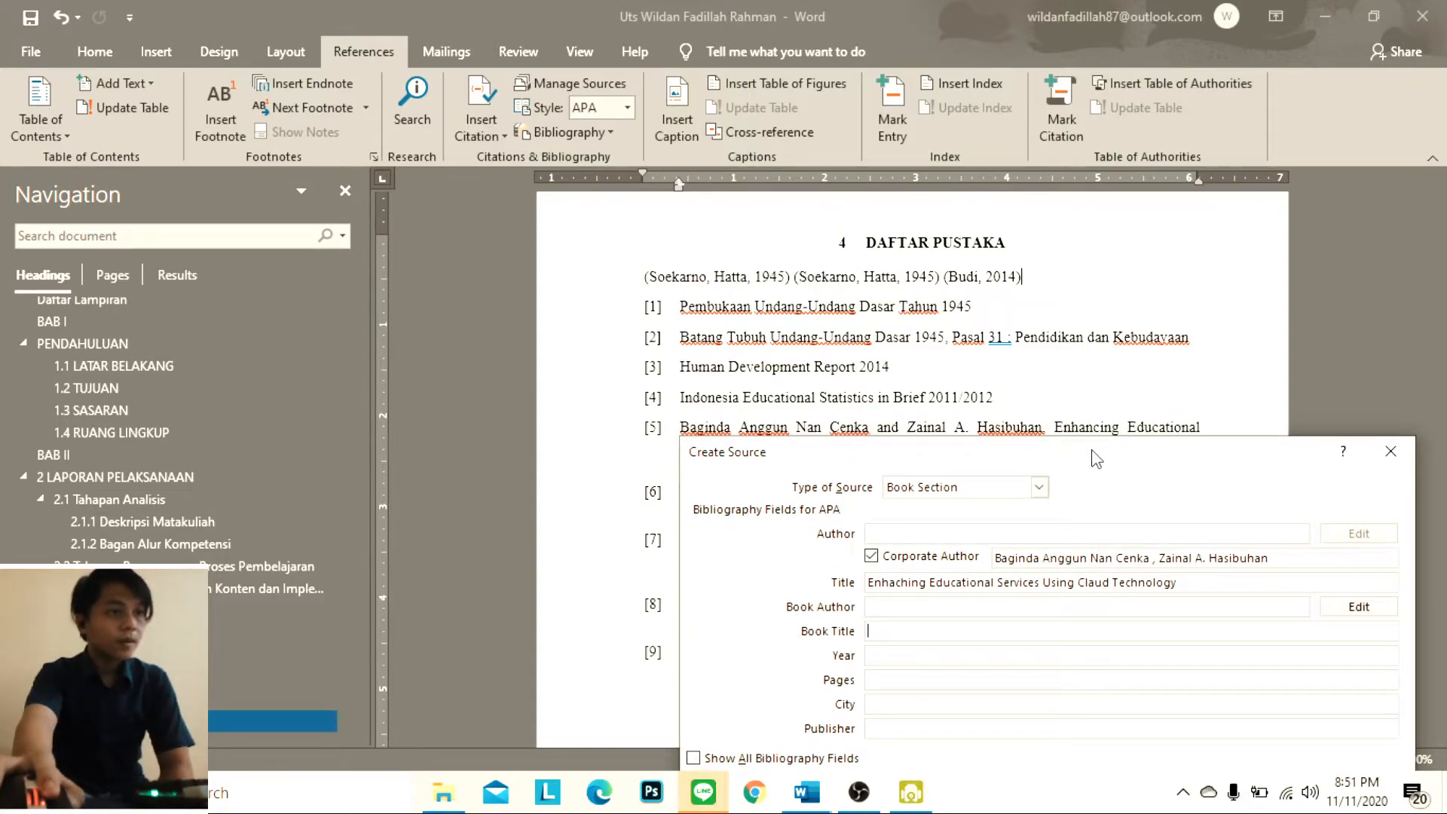
{"action": "left_click", "coordinate": [1009, 655]}
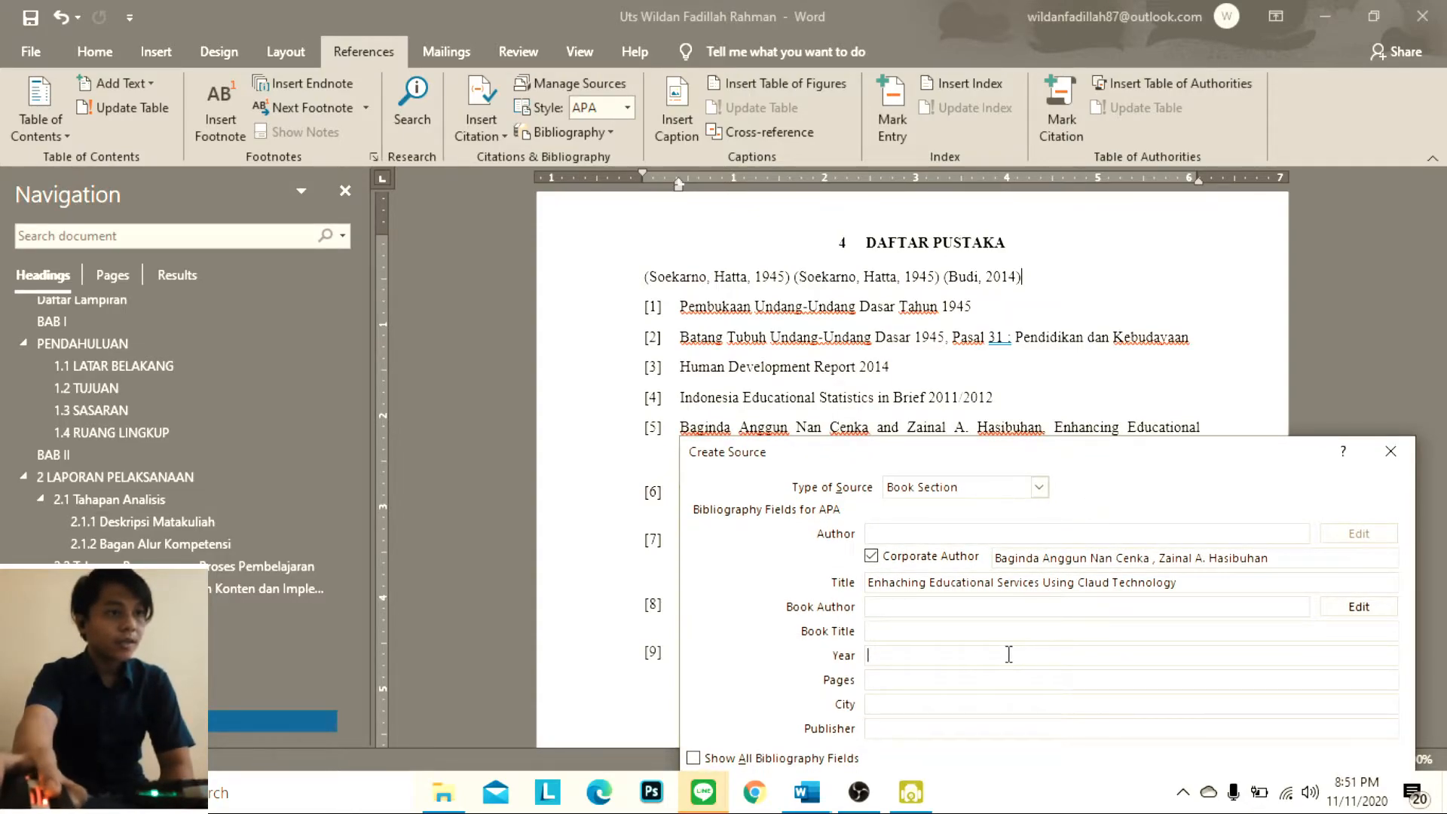
{"action": "left_click_drag", "start_coordinate": [1129, 456], "coordinate": [1142, 422]}
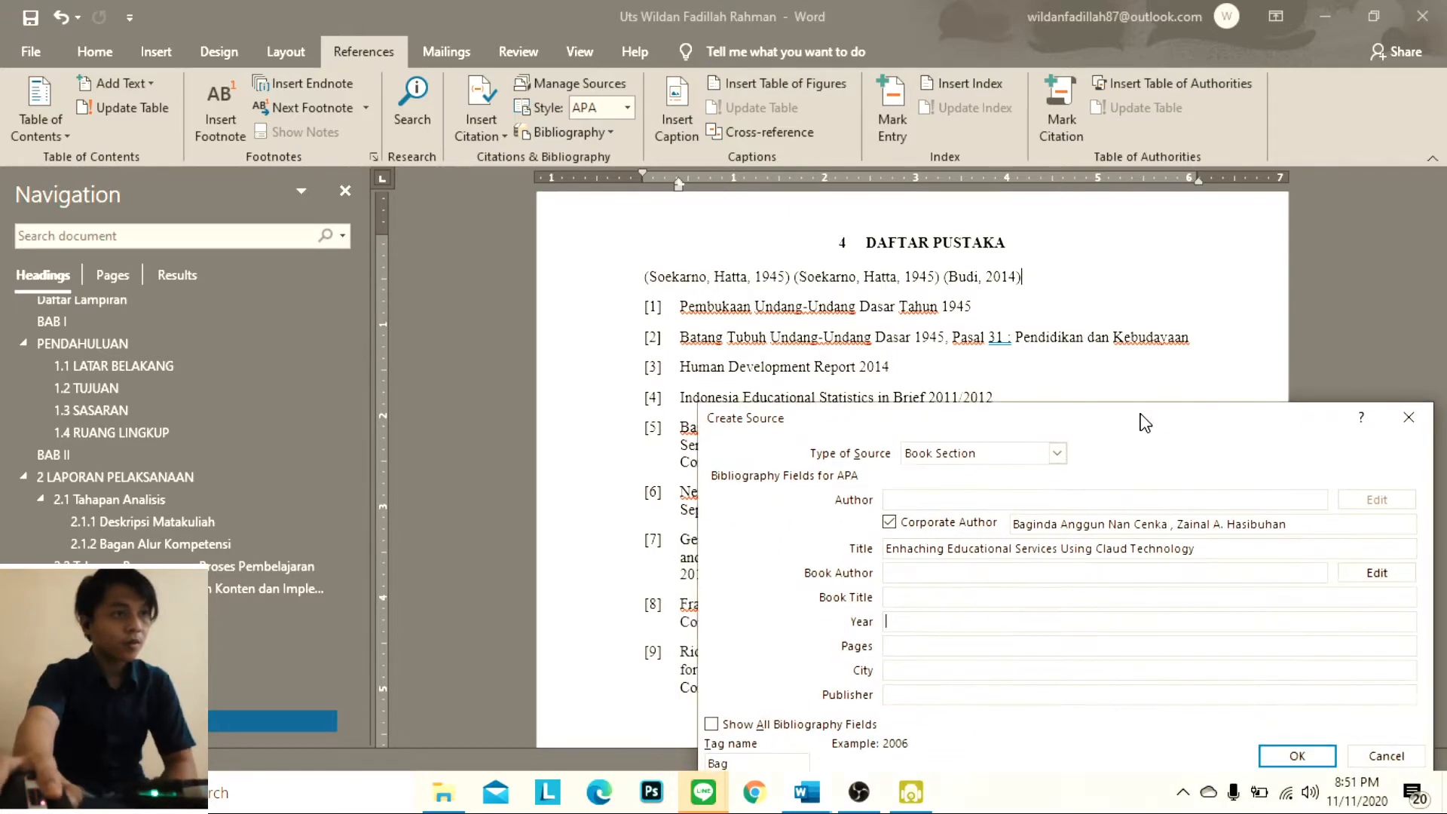
{"action": "type", "text": "2013"}
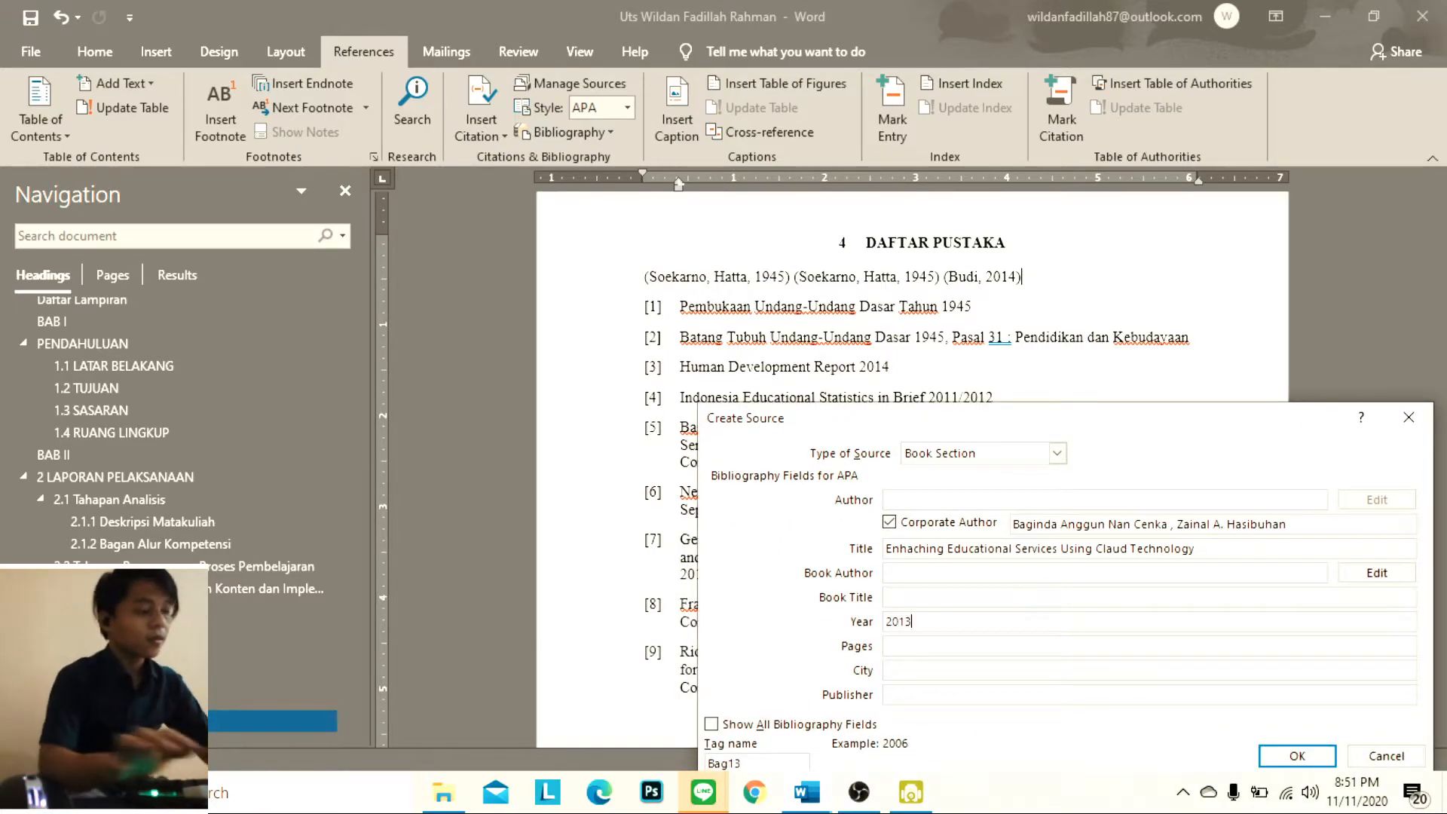
Set the source's city to Kalimantan and its publisher to IEEE
{"action": "left_click", "coordinate": [928, 649]}
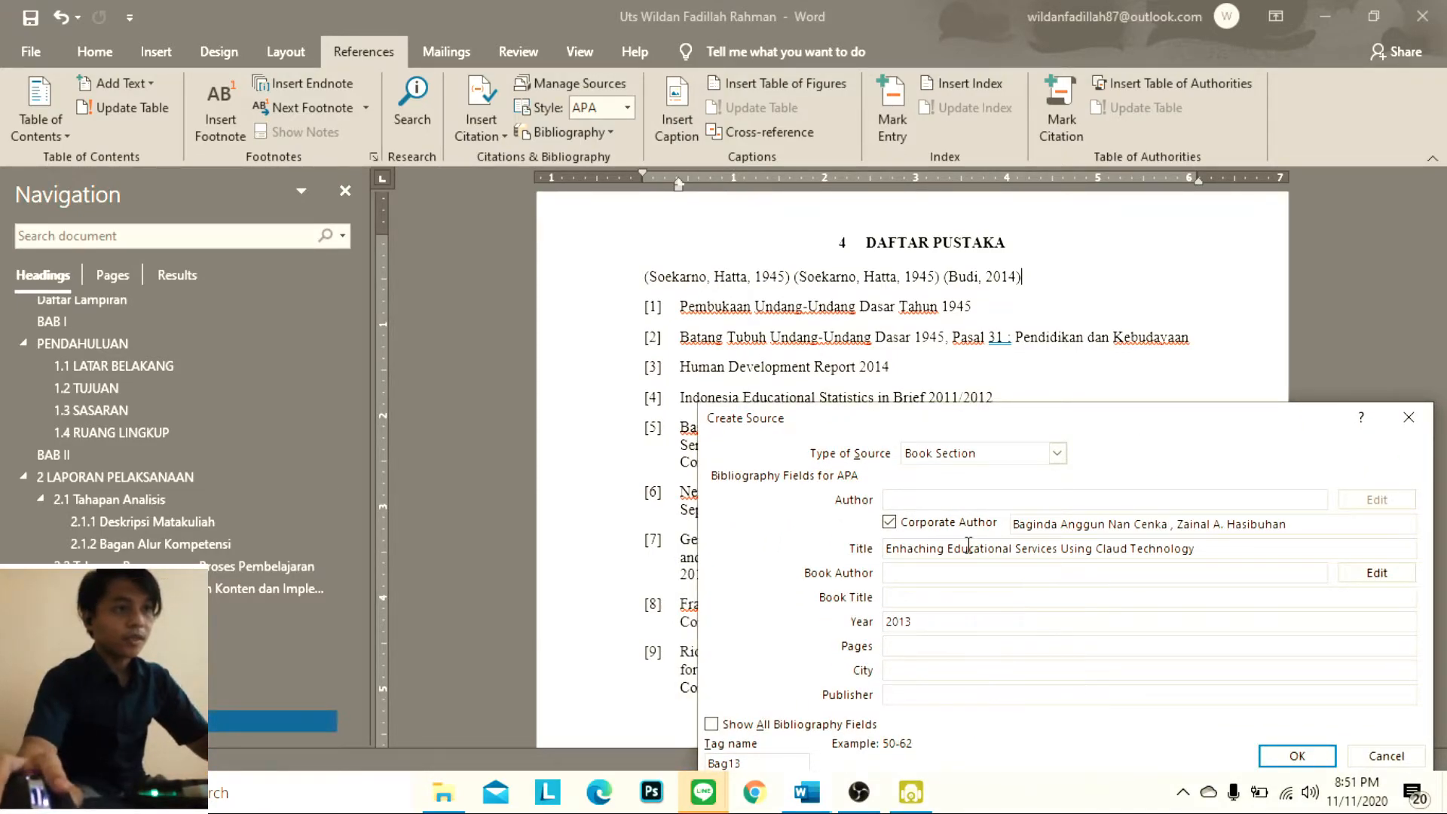
{"action": "left_click_drag", "start_coordinate": [1037, 424], "coordinate": [986, 297]}
{"action": "type", "text": "Kalimanta"}
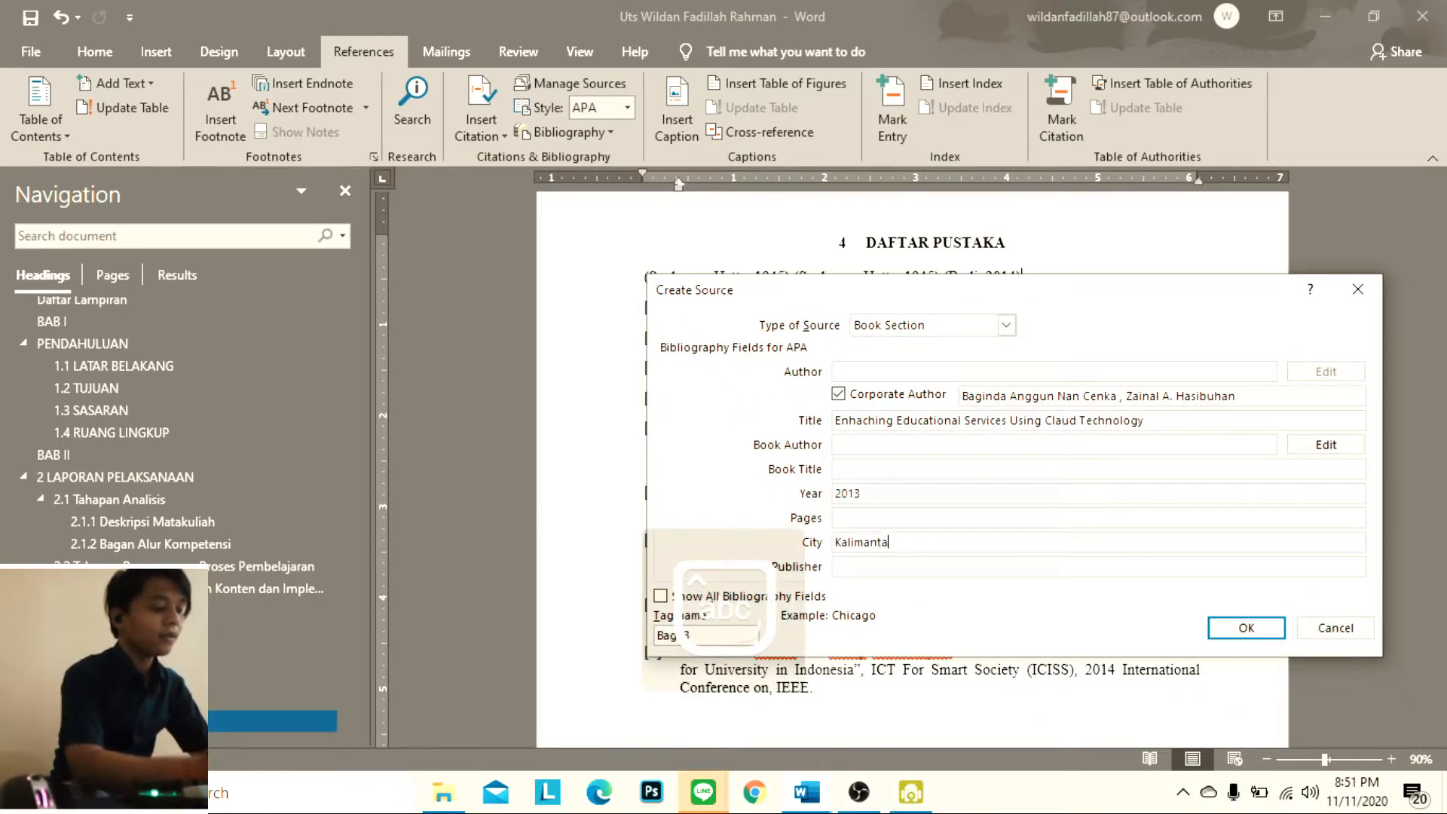
{"action": "type", "text": "n"}
{"action": "left_click", "coordinate": [873, 566]}
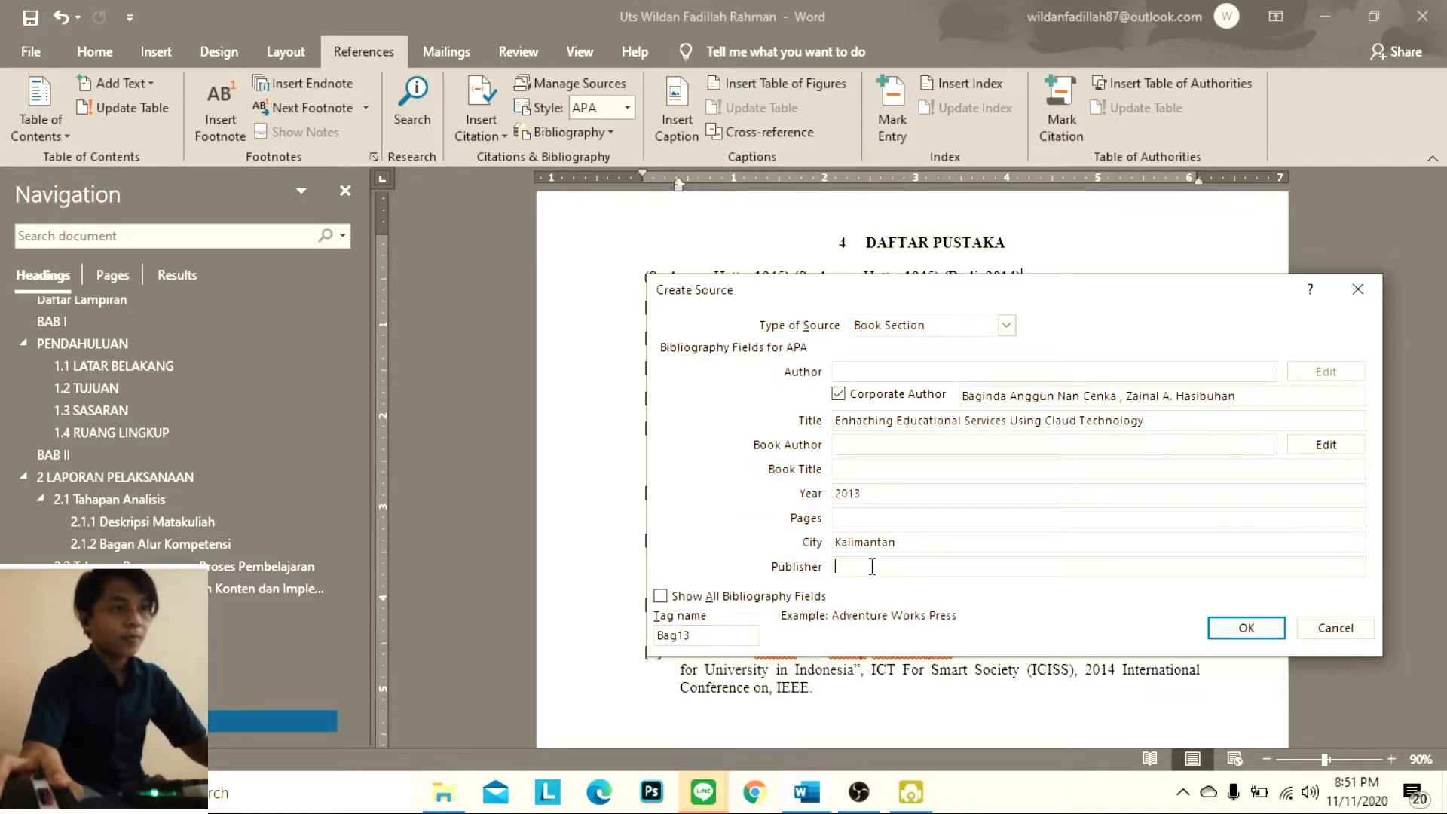
{"action": "left_click_drag", "start_coordinate": [1022, 297], "coordinate": [951, 363]}
{"action": "type", "text": "IEEE"}
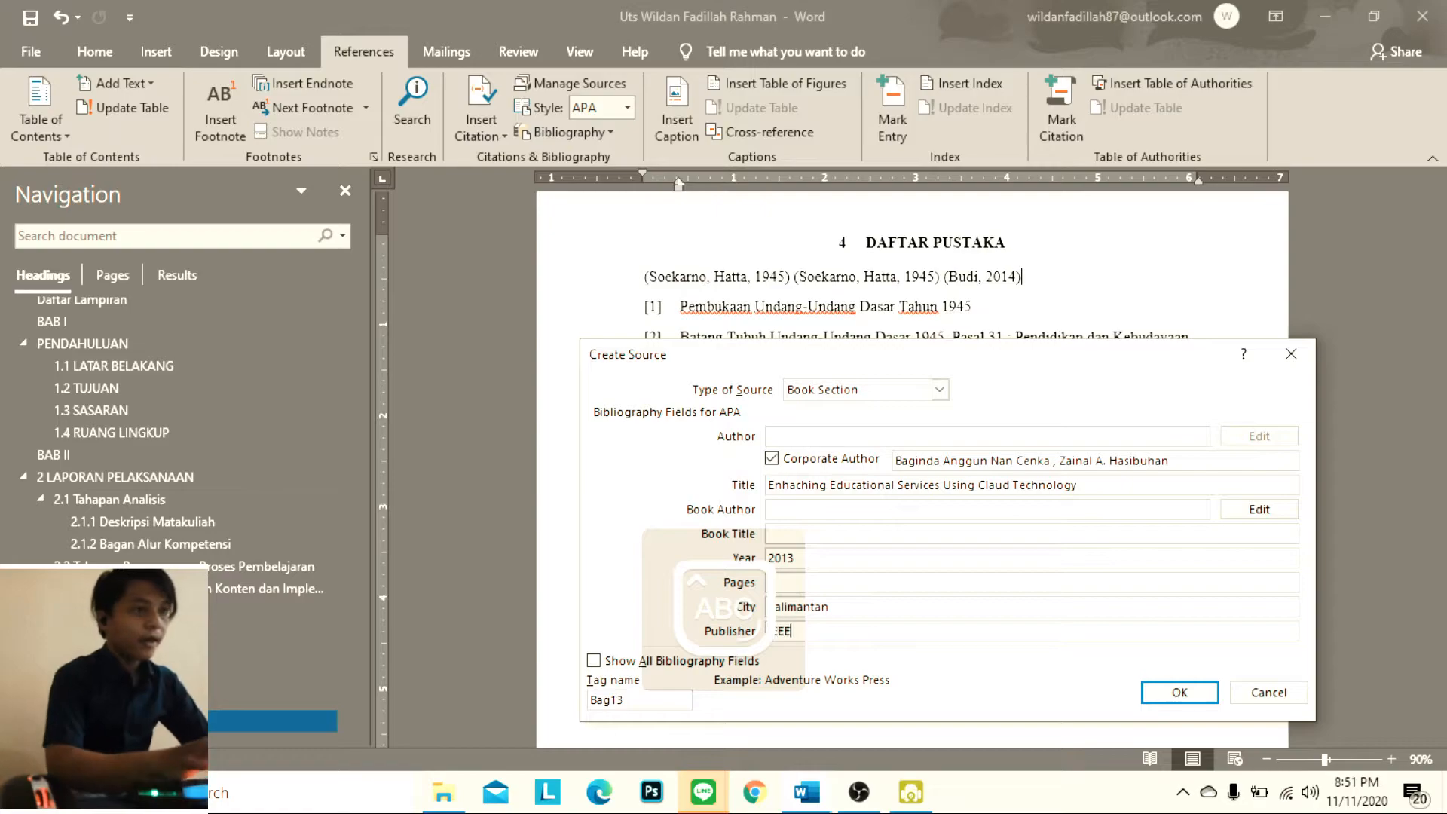
Set the book title to "International Conference Of Information and Communicating Technology" and insert the source's citation under DAFTAR PUSTAKA
{"action": "left_click_drag", "start_coordinate": [927, 369], "coordinate": [969, 504]}
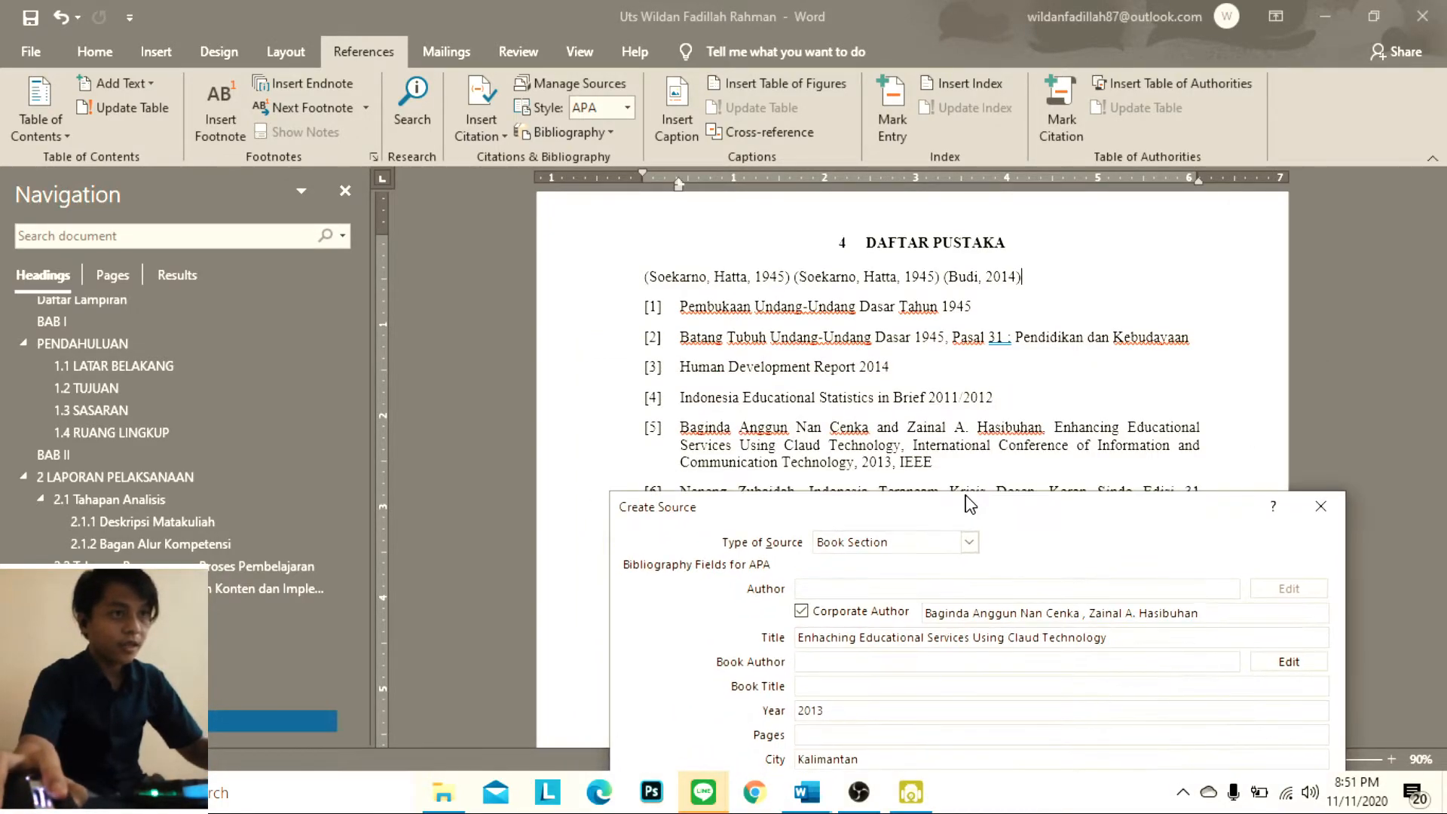
{"action": "left_click", "coordinate": [872, 686]}
{"action": "type", "text": "I"}
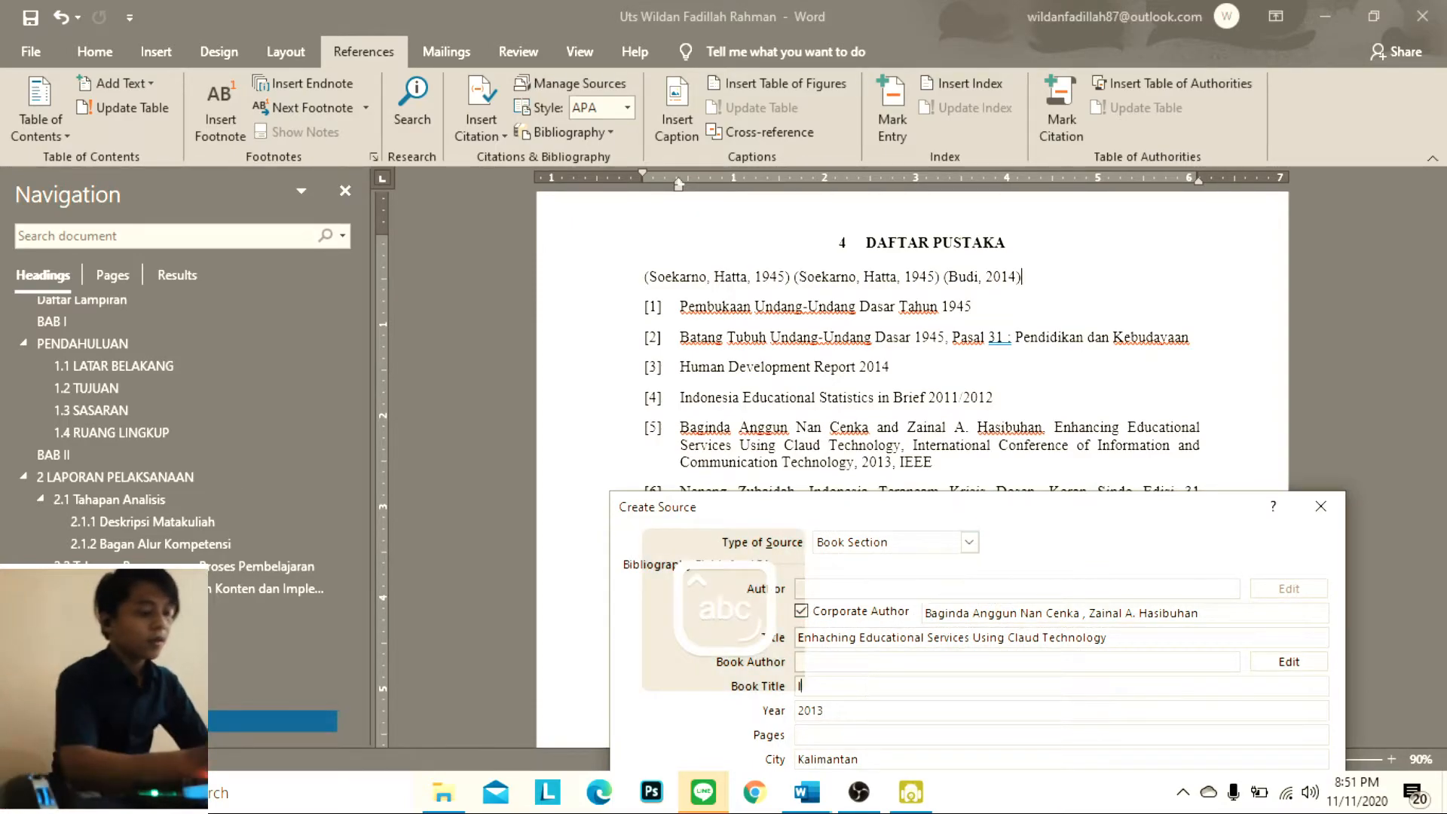
{"action": "type", "text": "nternationb"}
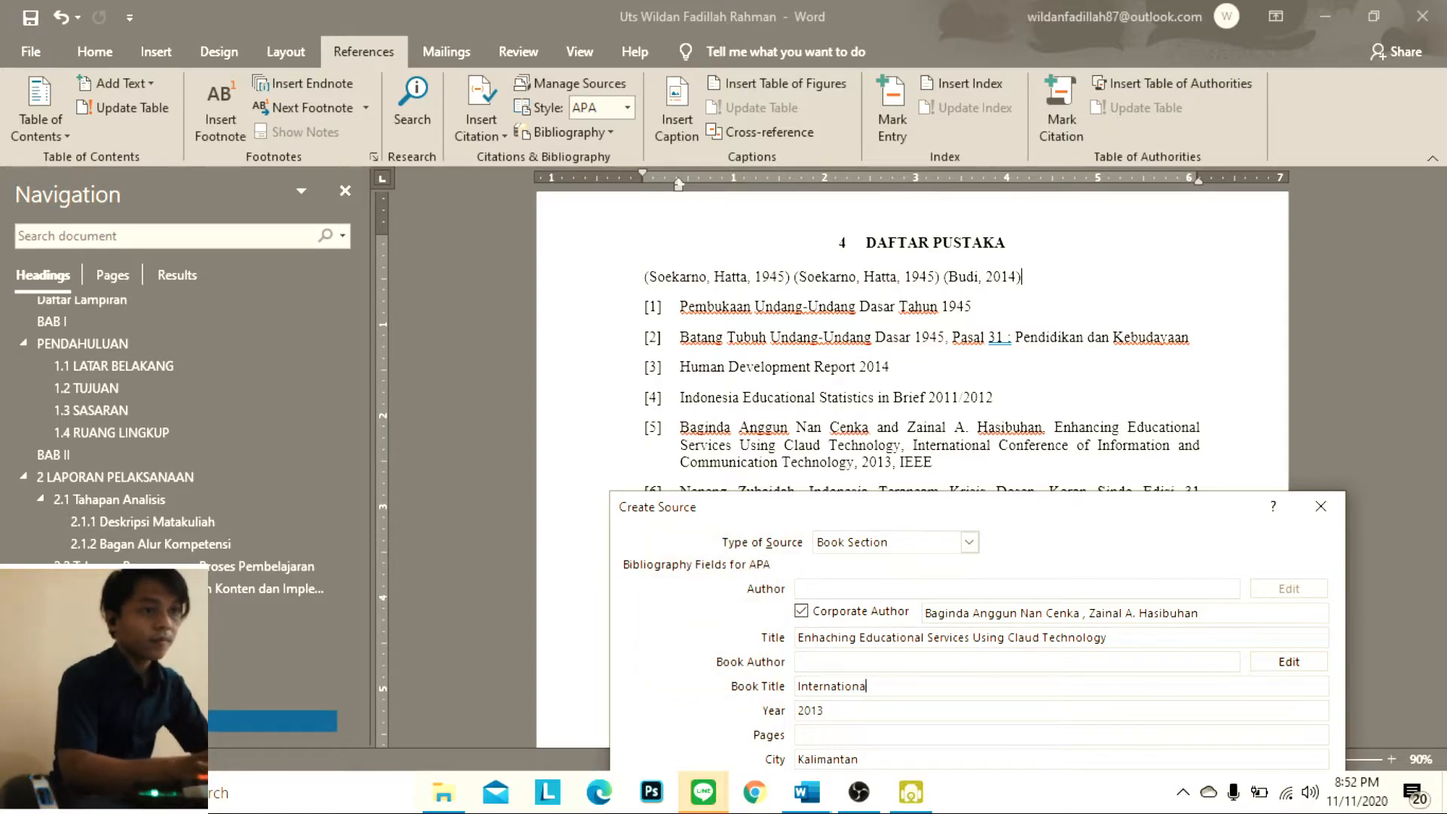
{"action": "type", "text": "l "}
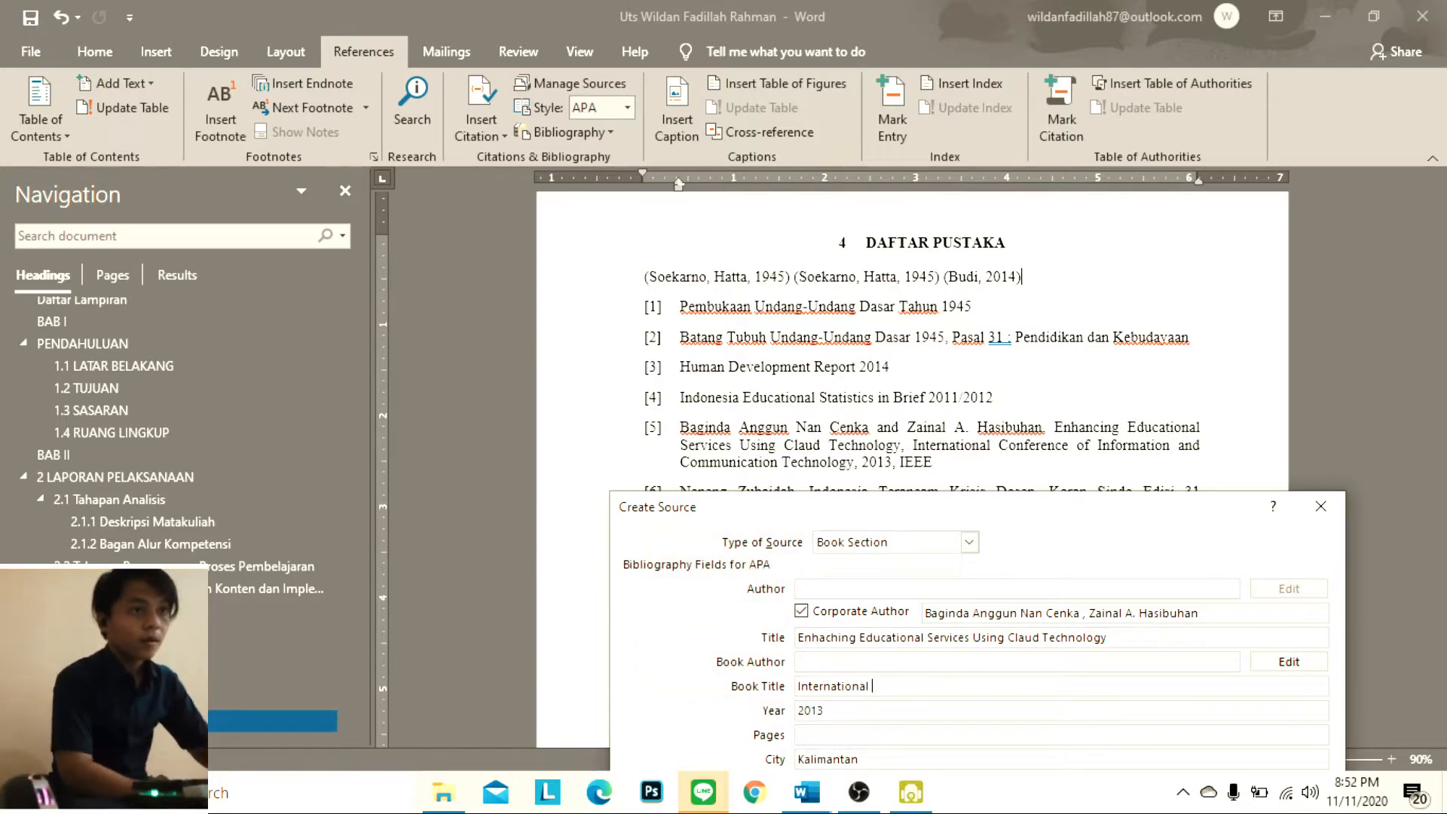
{"action": "type", "text": "Conference"}
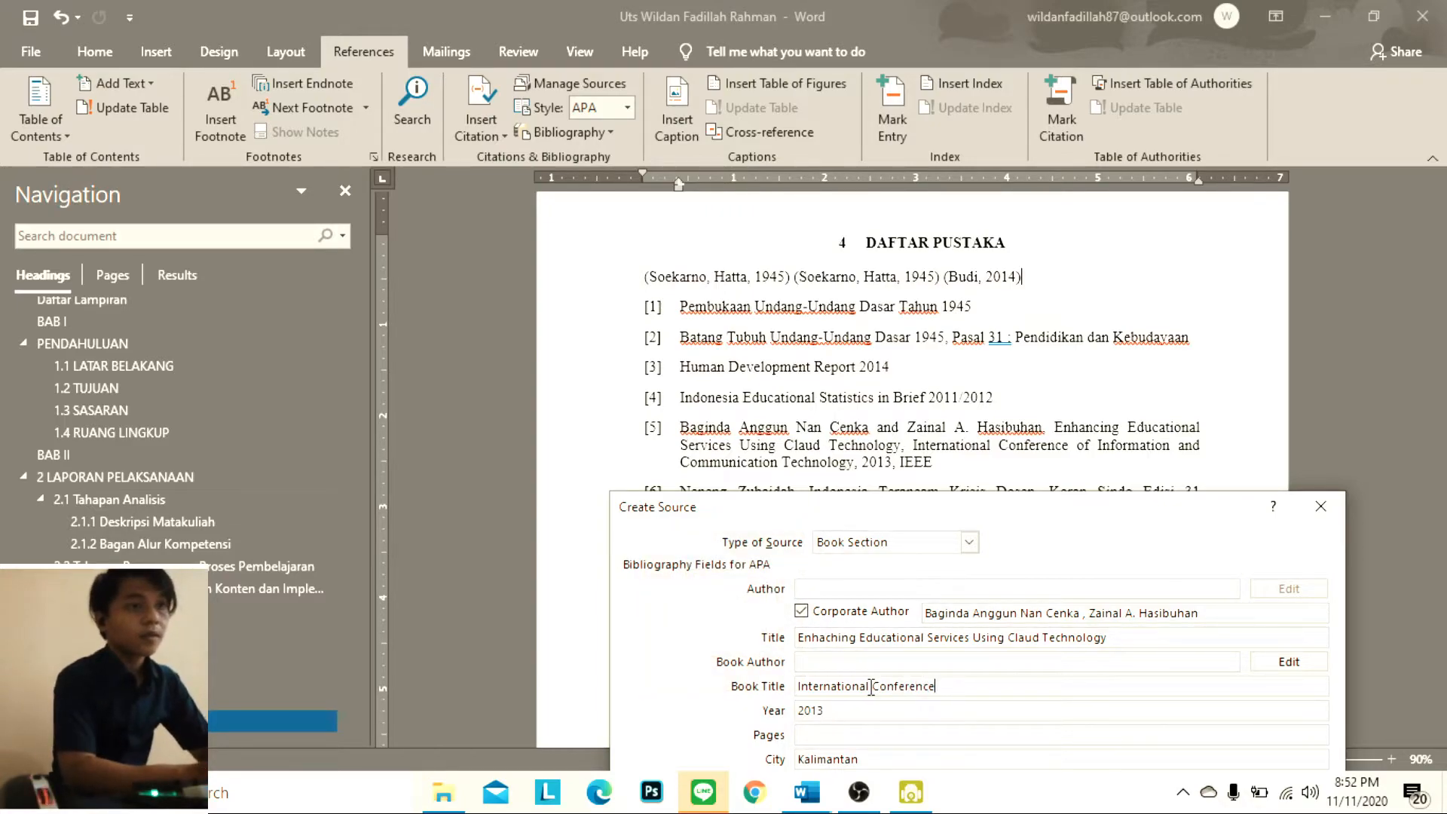
{"action": "type", "text": " Of"}
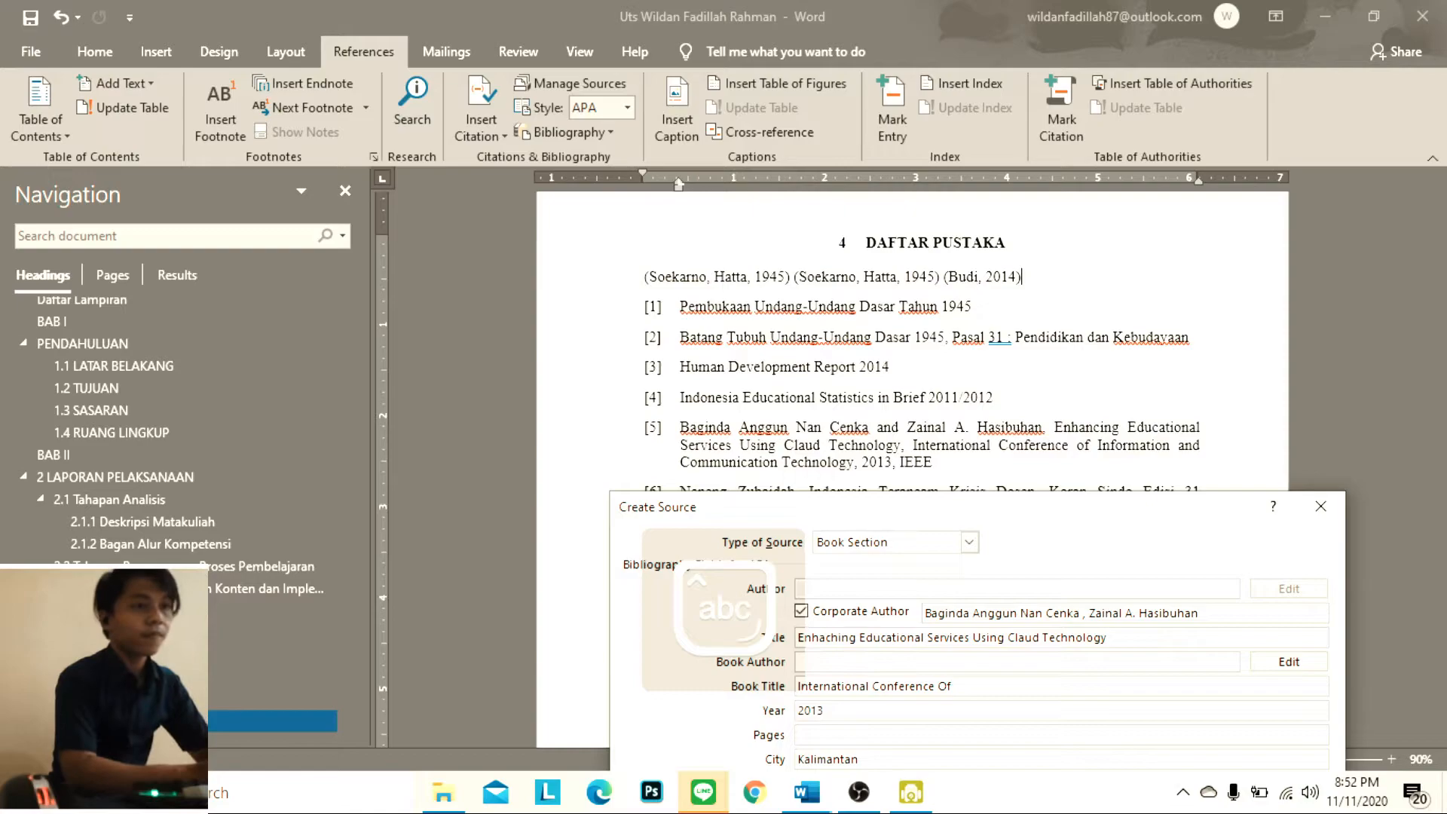
{"action": "type", "text": " Inf"}
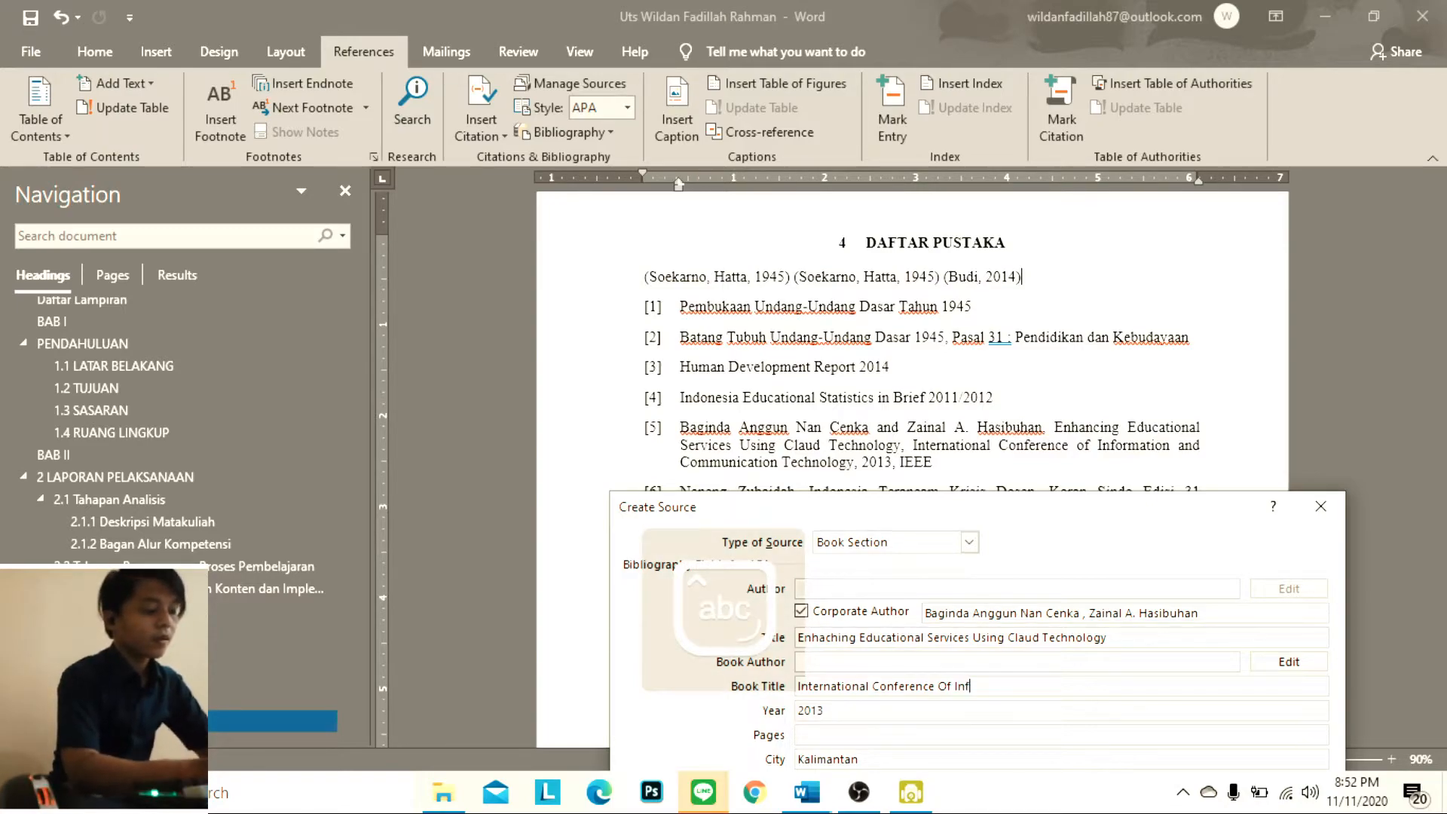
{"action": "type", "text": "ormation a"}
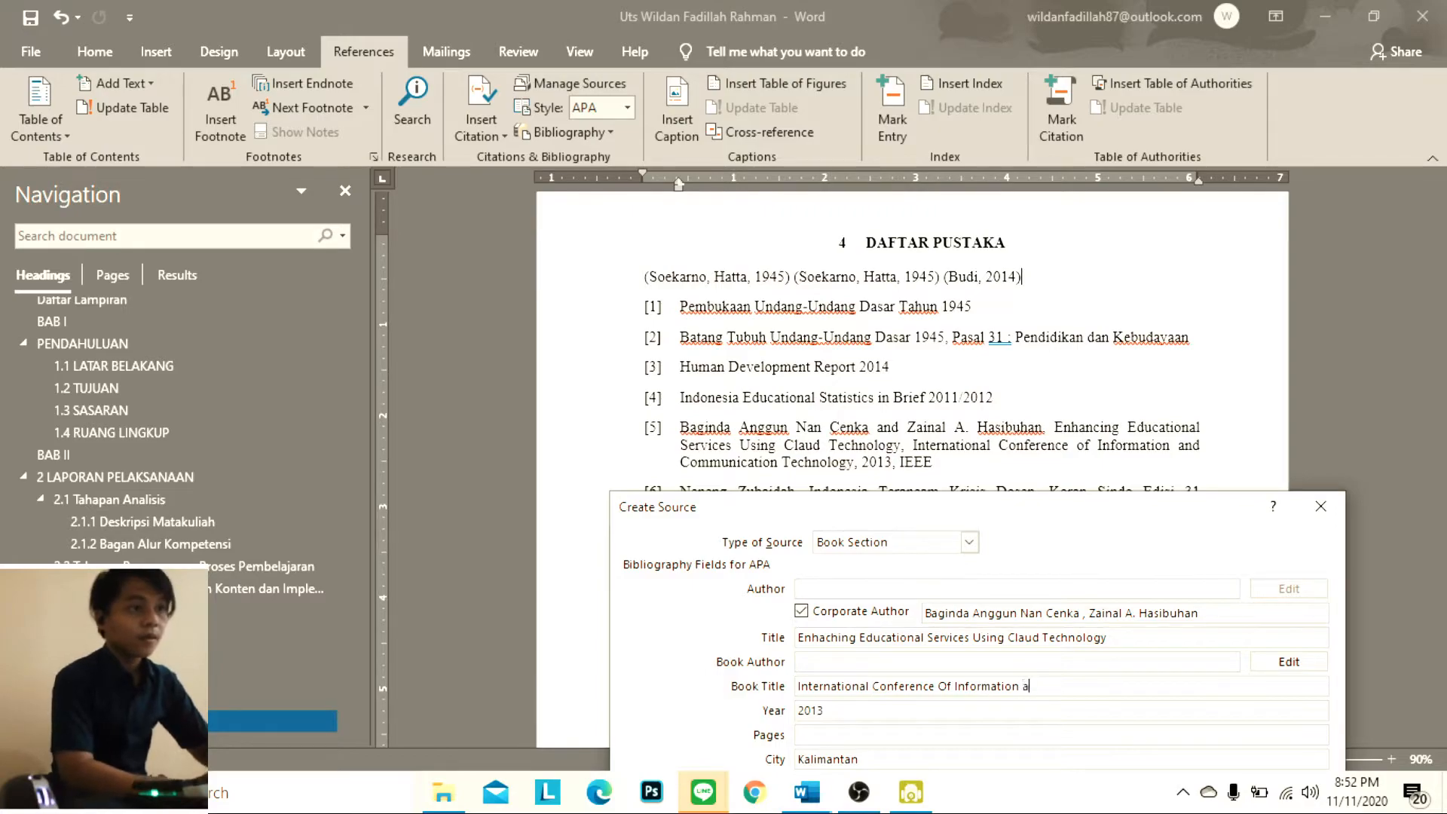
{"action": "type", "text": "nd Comunicating"}
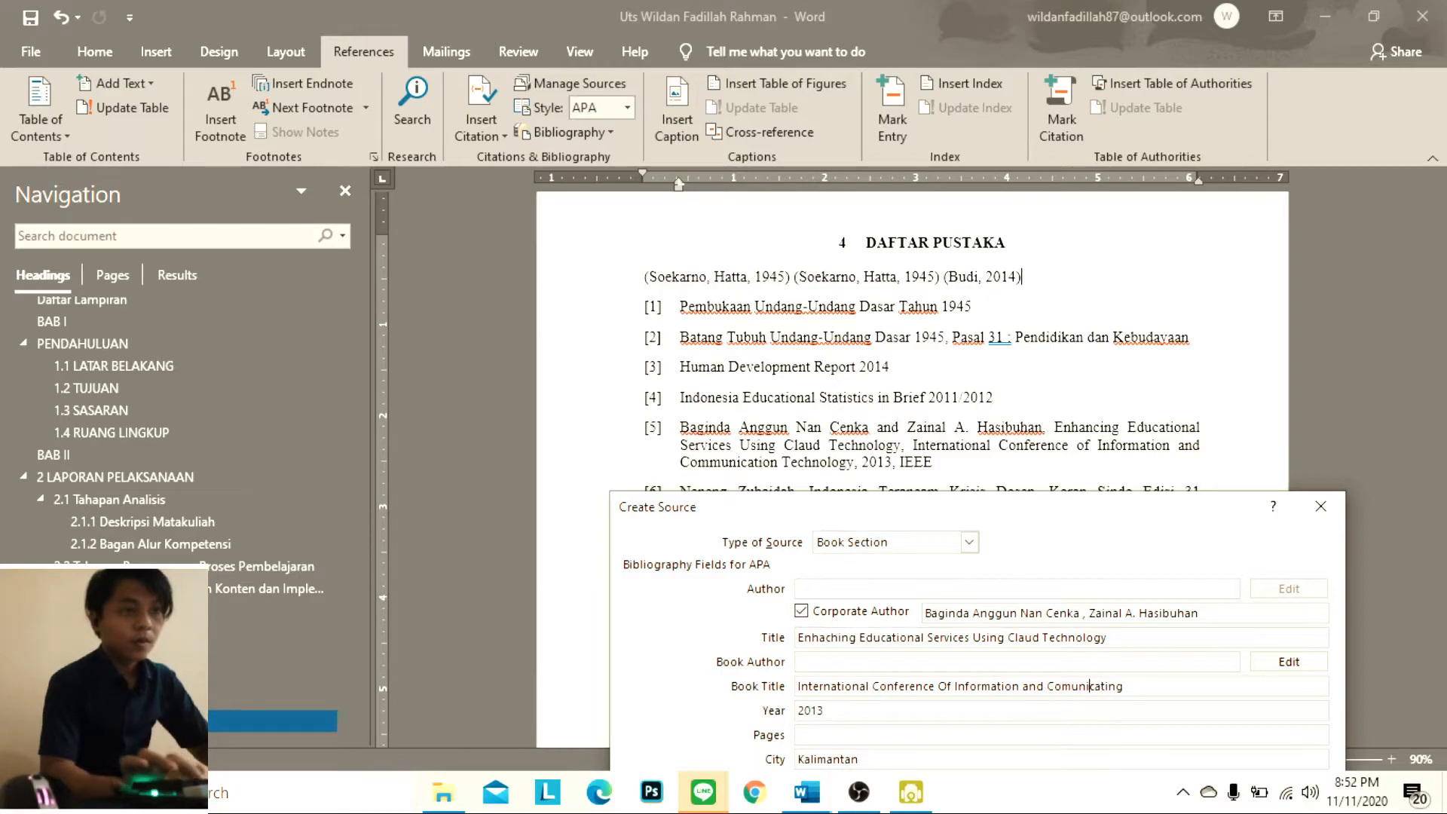
{"action": "type", "text": "munication"}
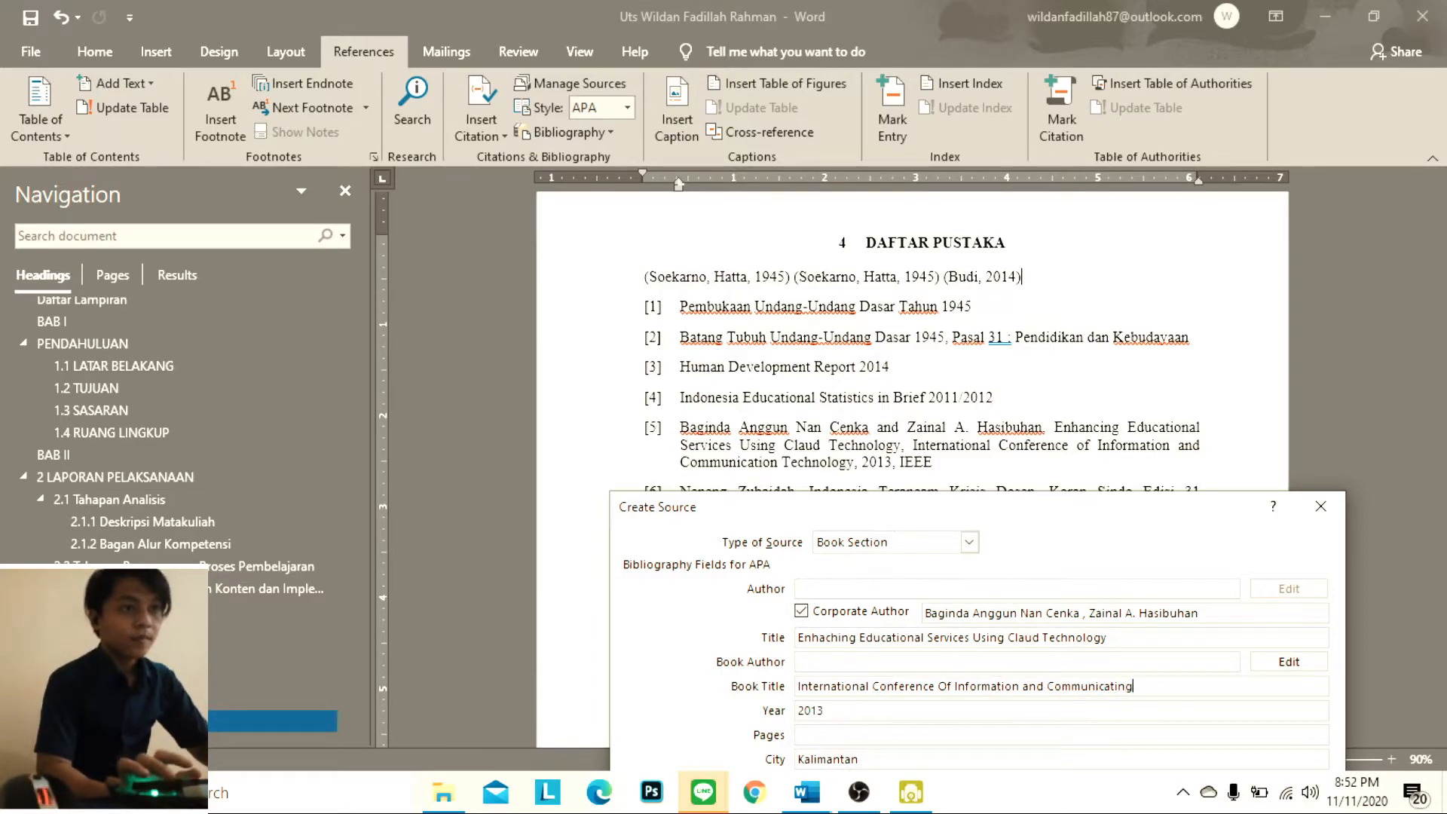
{"action": "type", "text": " Te"}
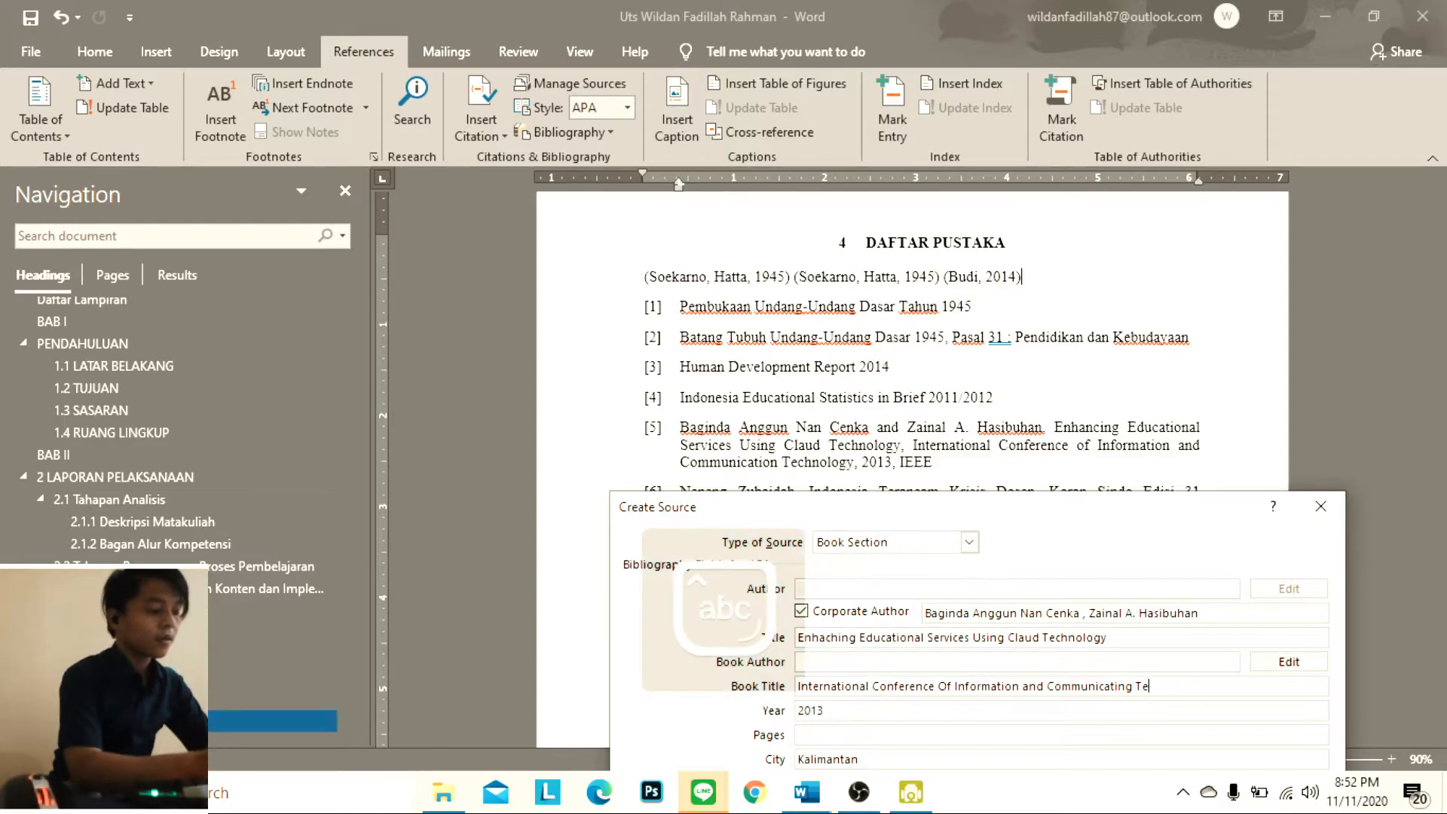
{"action": "type", "text": "chnolo"}
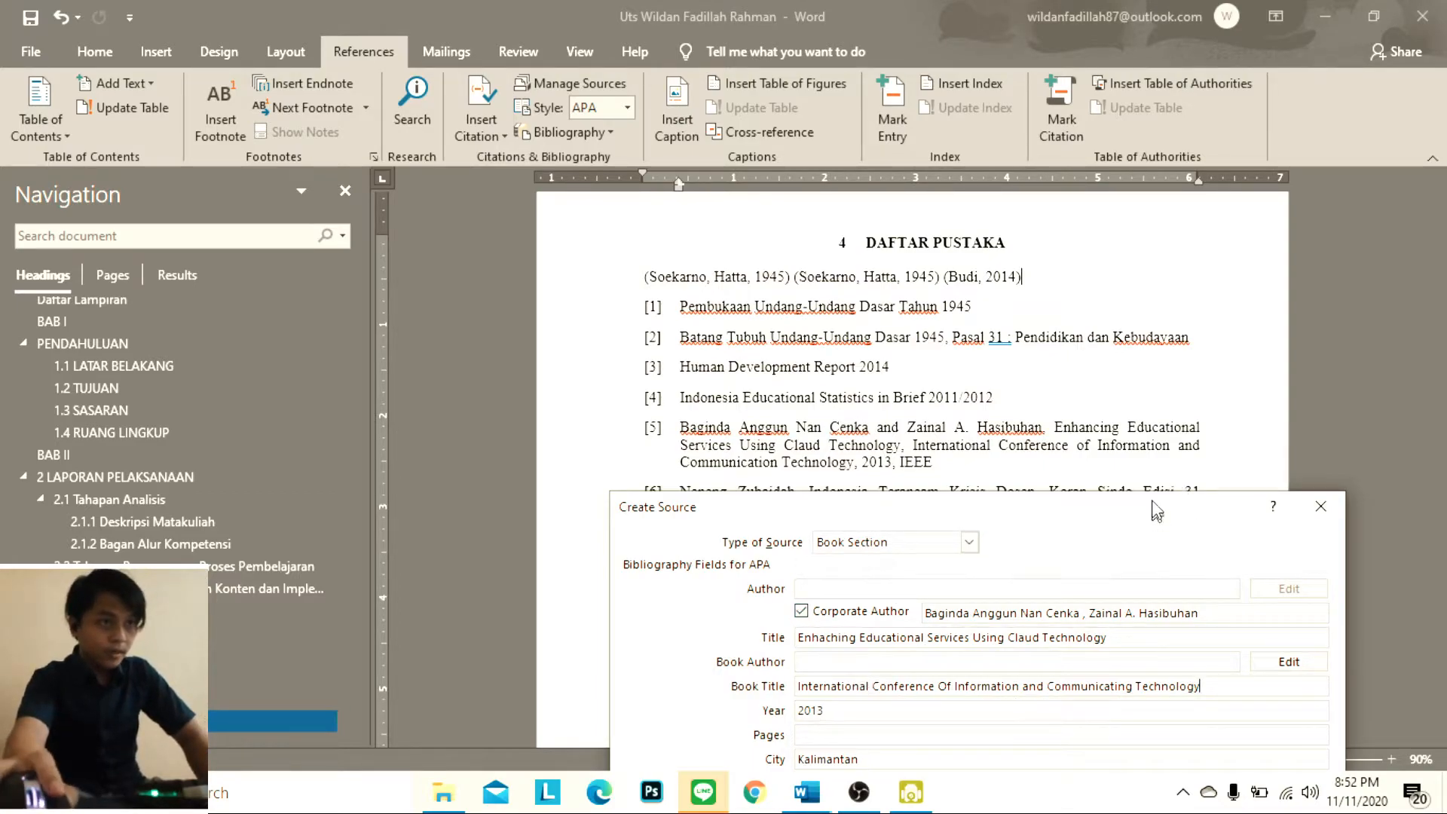
{"action": "type", "text": "gy"}
{"action": "left_click_drag", "start_coordinate": [1157, 513], "coordinate": [1166, 303]}
{"action": "left_click", "coordinate": [1235, 630]}
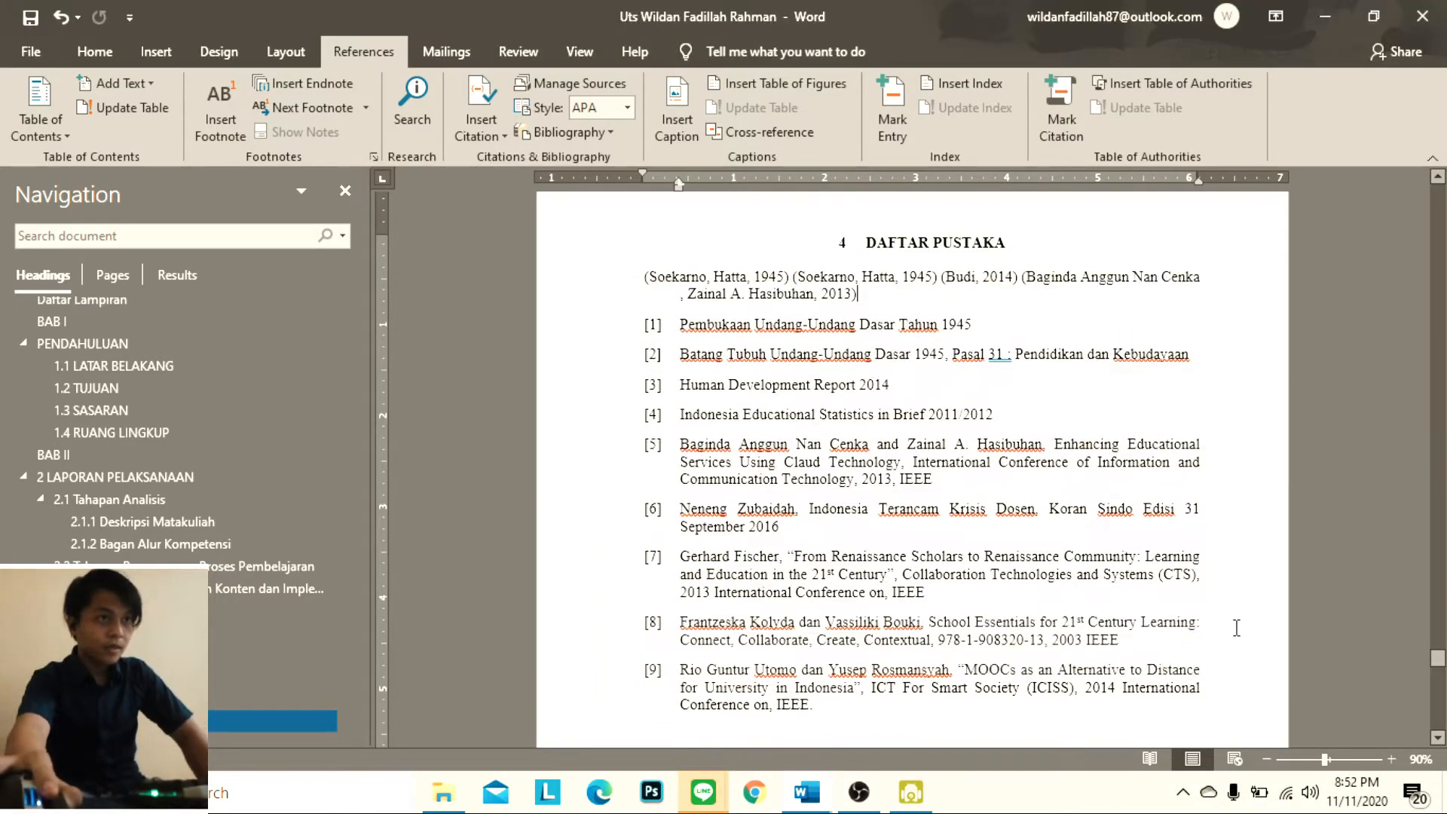
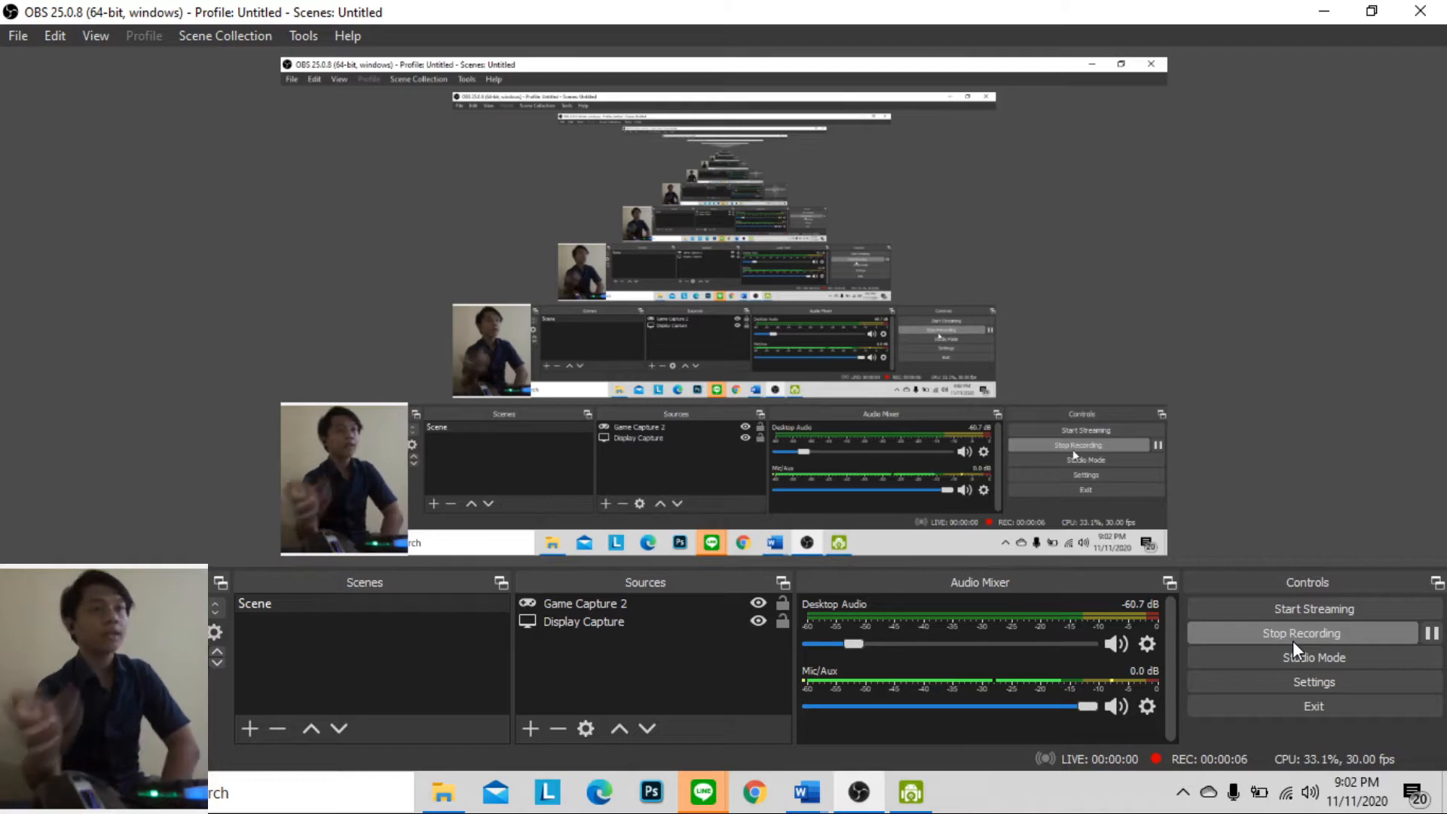
Delete the manually numbered reference entries [1] to [9] under DAFTAR PUSTAKA
{"action": "left_click", "coordinate": [1322, 11]}
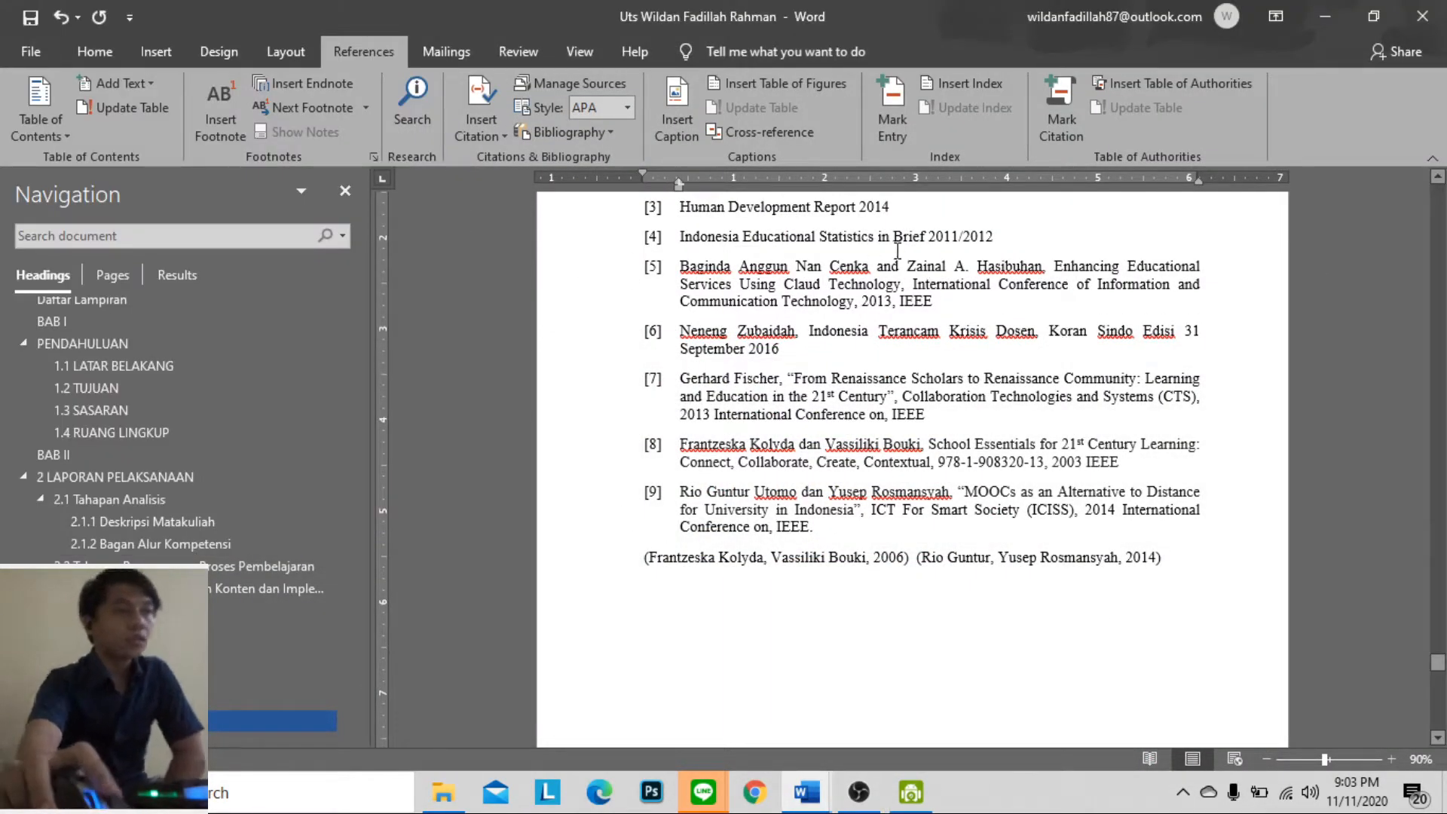
{"action": "scroll", "coordinate": [561, 386], "scroll_direction": "up", "scroll_amount": 5}
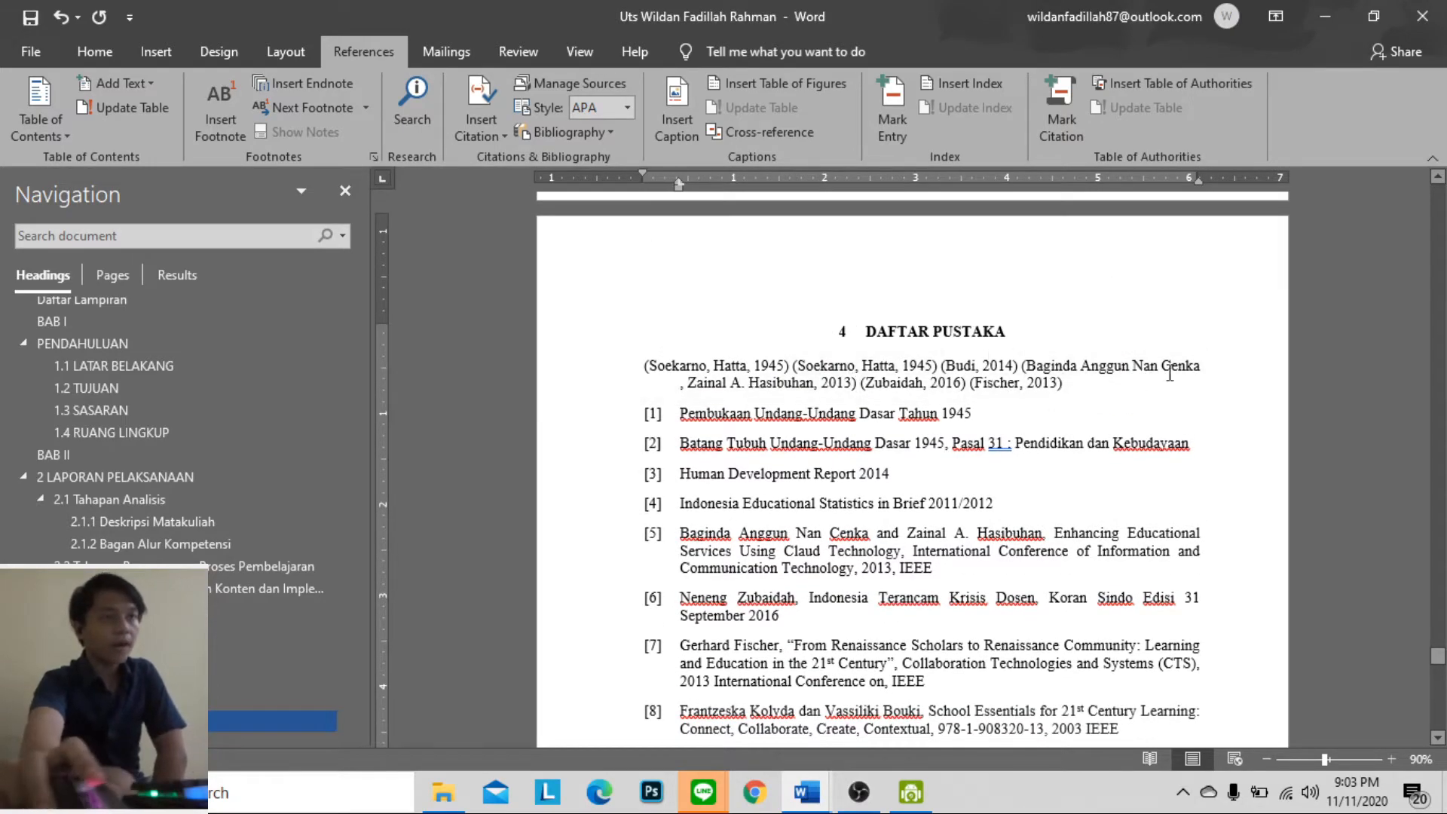
{"action": "scroll", "coordinate": [838, 343], "scroll_direction": "down", "scroll_amount": 5}
{"action": "scroll", "coordinate": [724, 287], "scroll_direction": "up", "scroll_amount": 3}
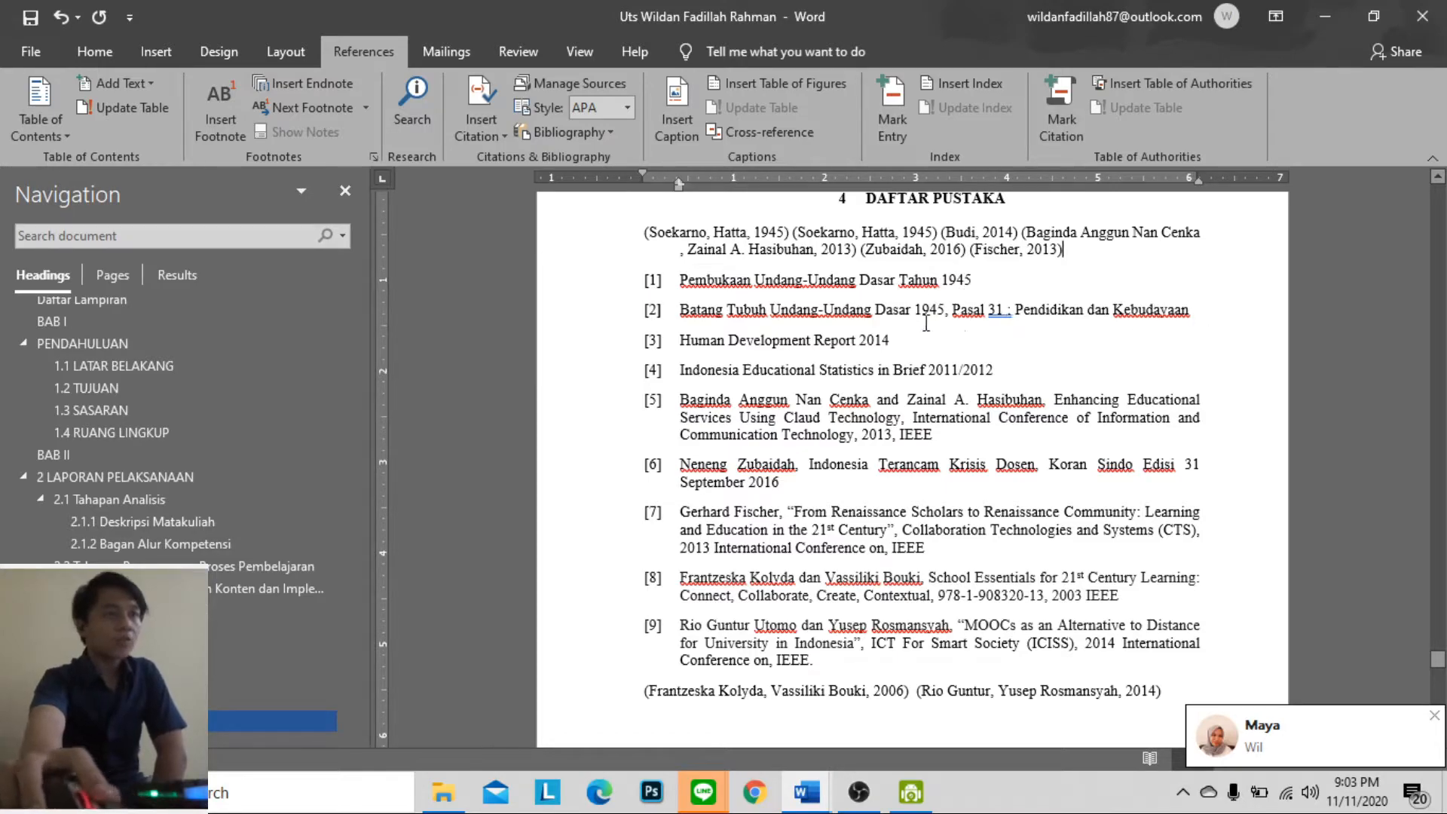
{"action": "left_click_drag", "start_coordinate": [818, 661], "coordinate": [668, 289]}
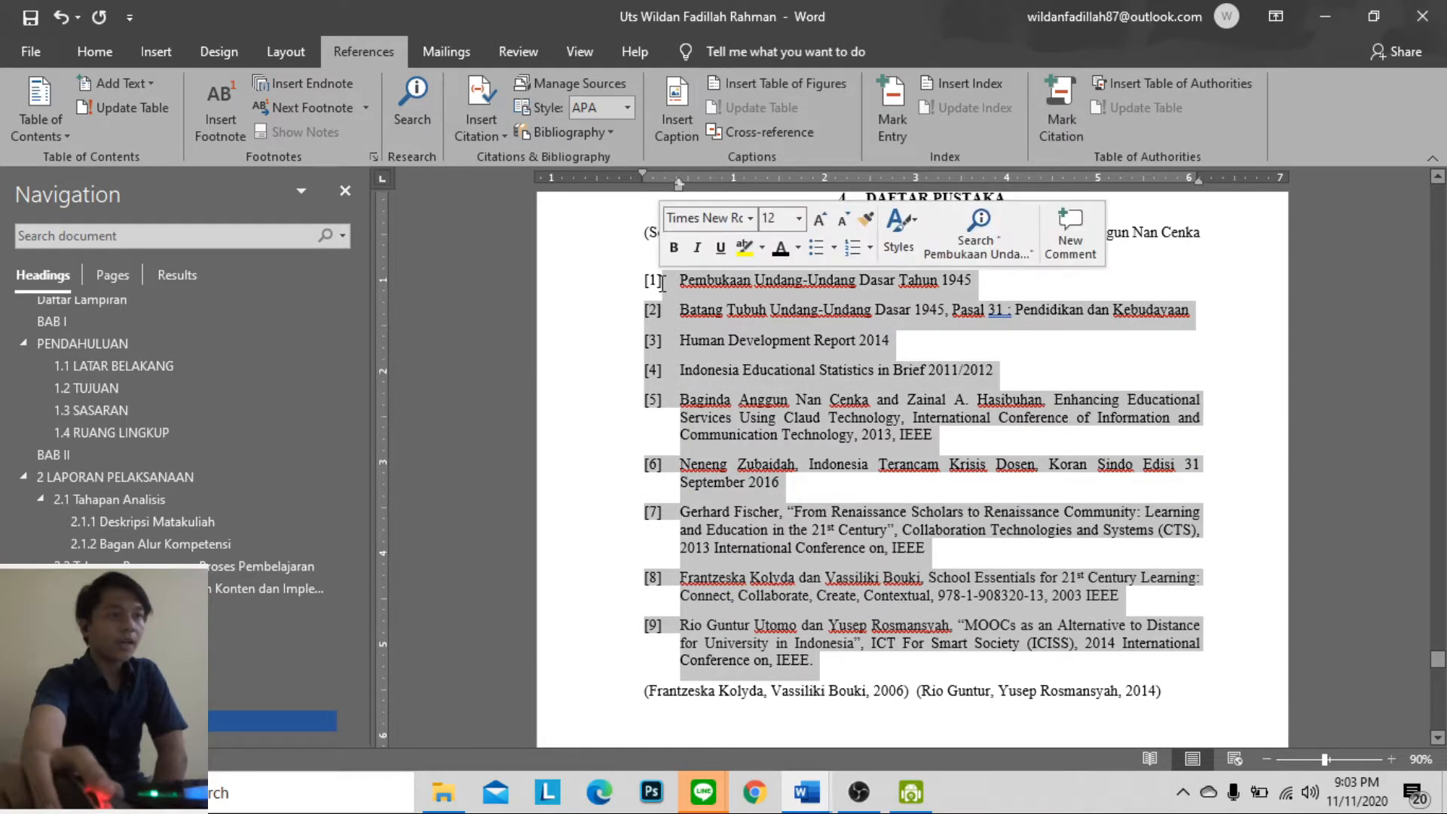
{"action": "key", "text": "BackSpace"}
{"action": "key", "text": "BackSpace"}
{"action": "type", "text": "["}
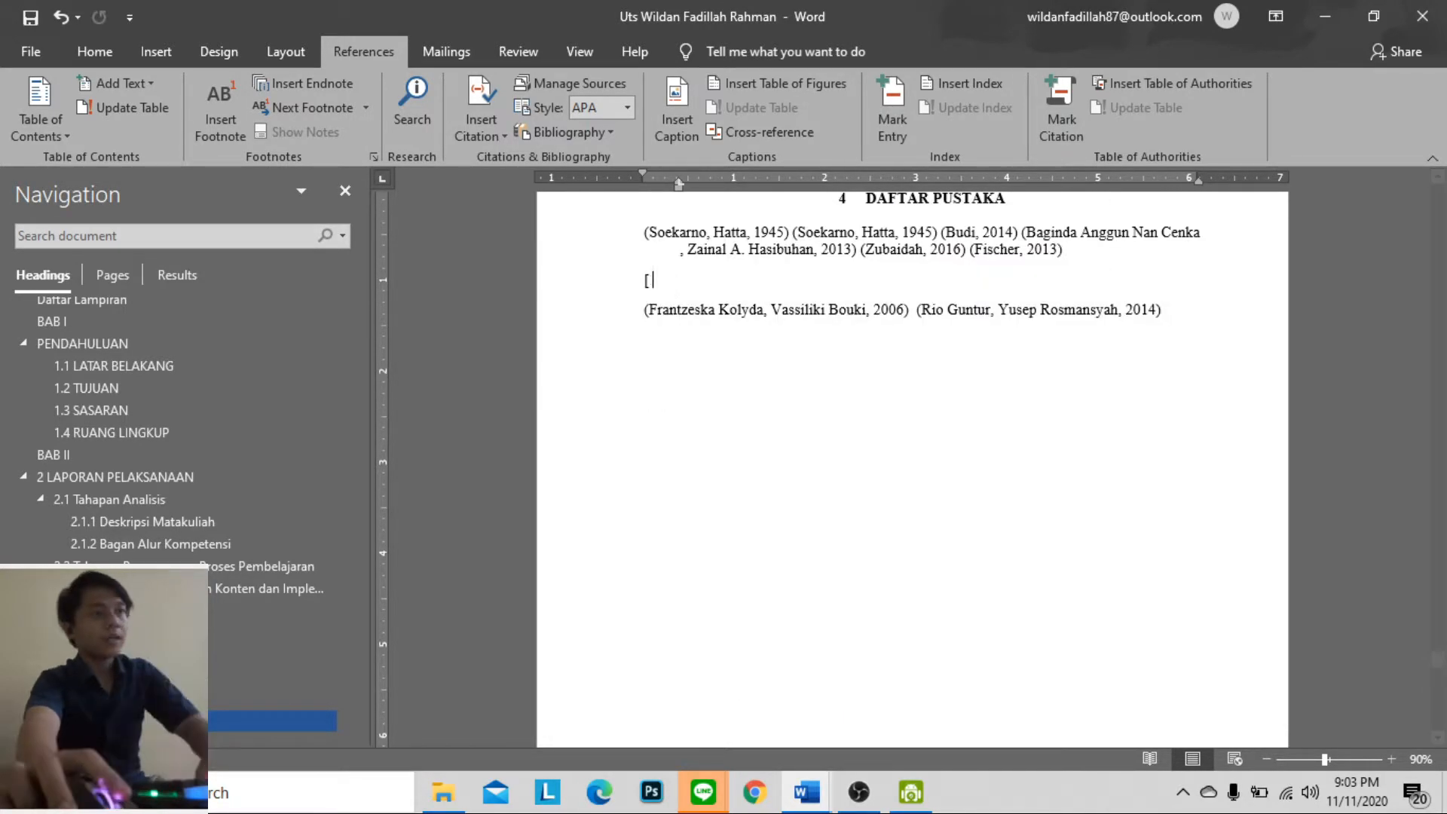
{"action": "key", "text": "BackSpace"}
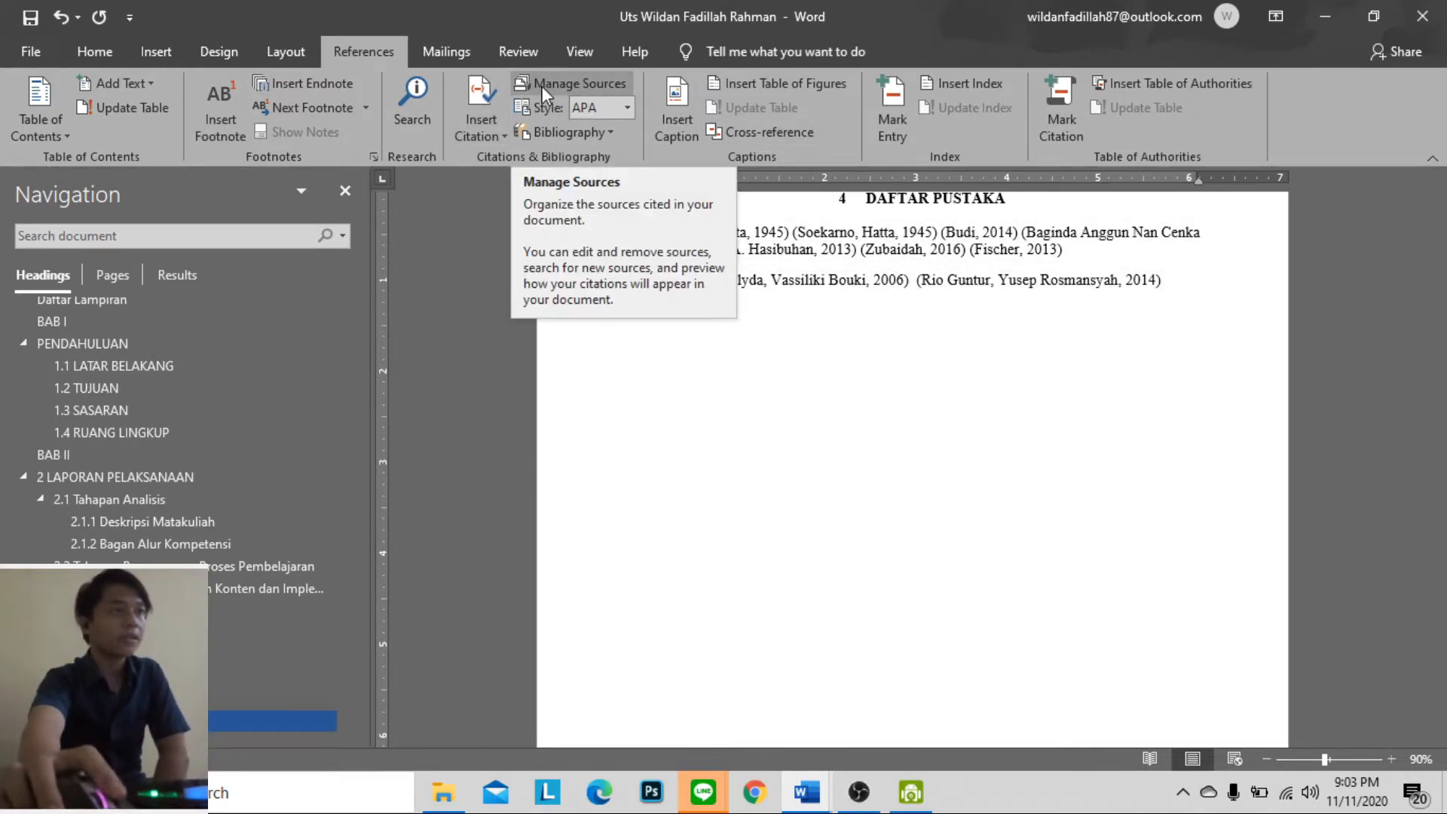
Insert the built-in References bibliography in the DAFTAR PUSTAKA section
{"action": "left_click", "coordinate": [547, 134]}
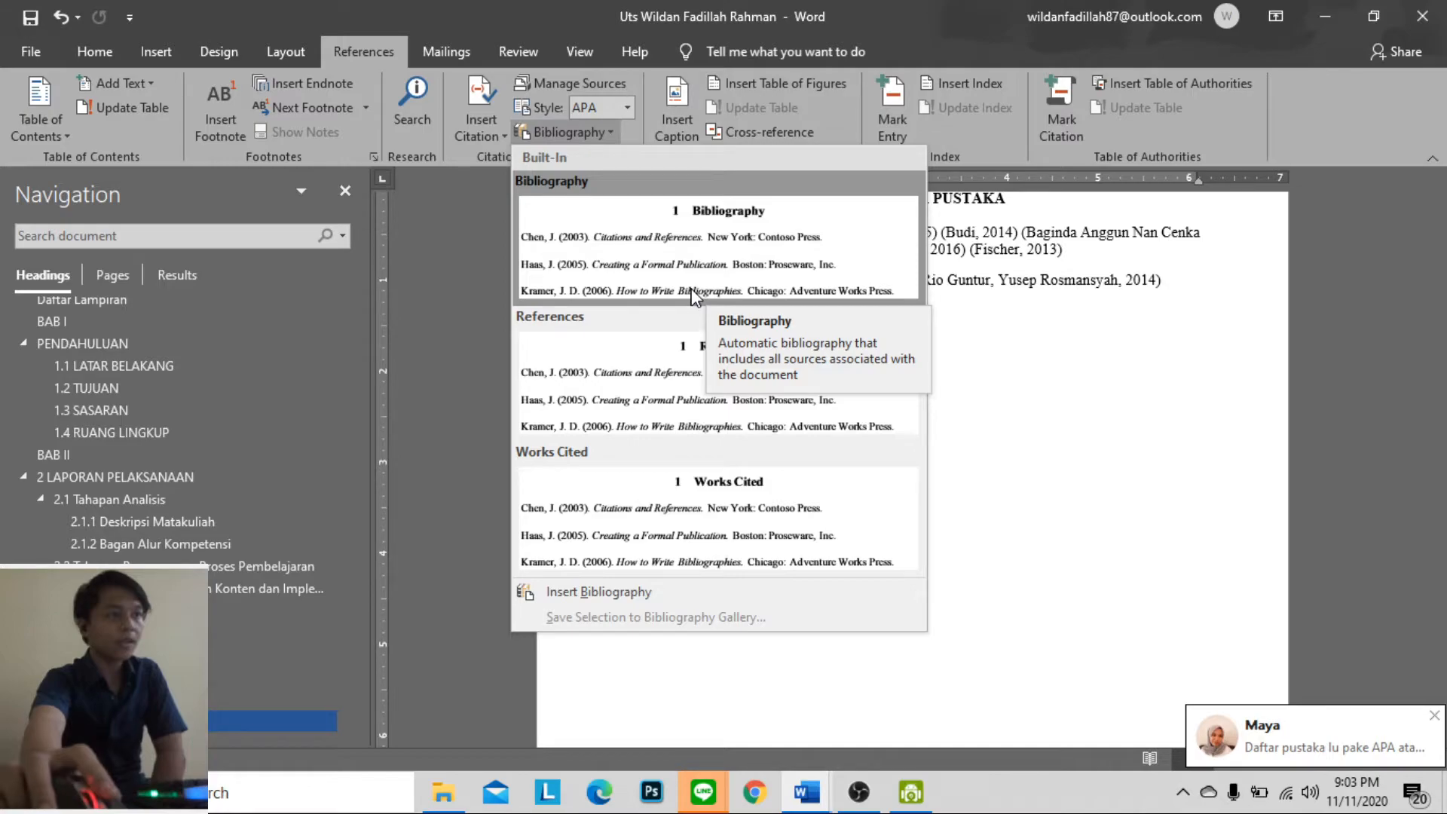
{"action": "left_click", "coordinate": [694, 354]}
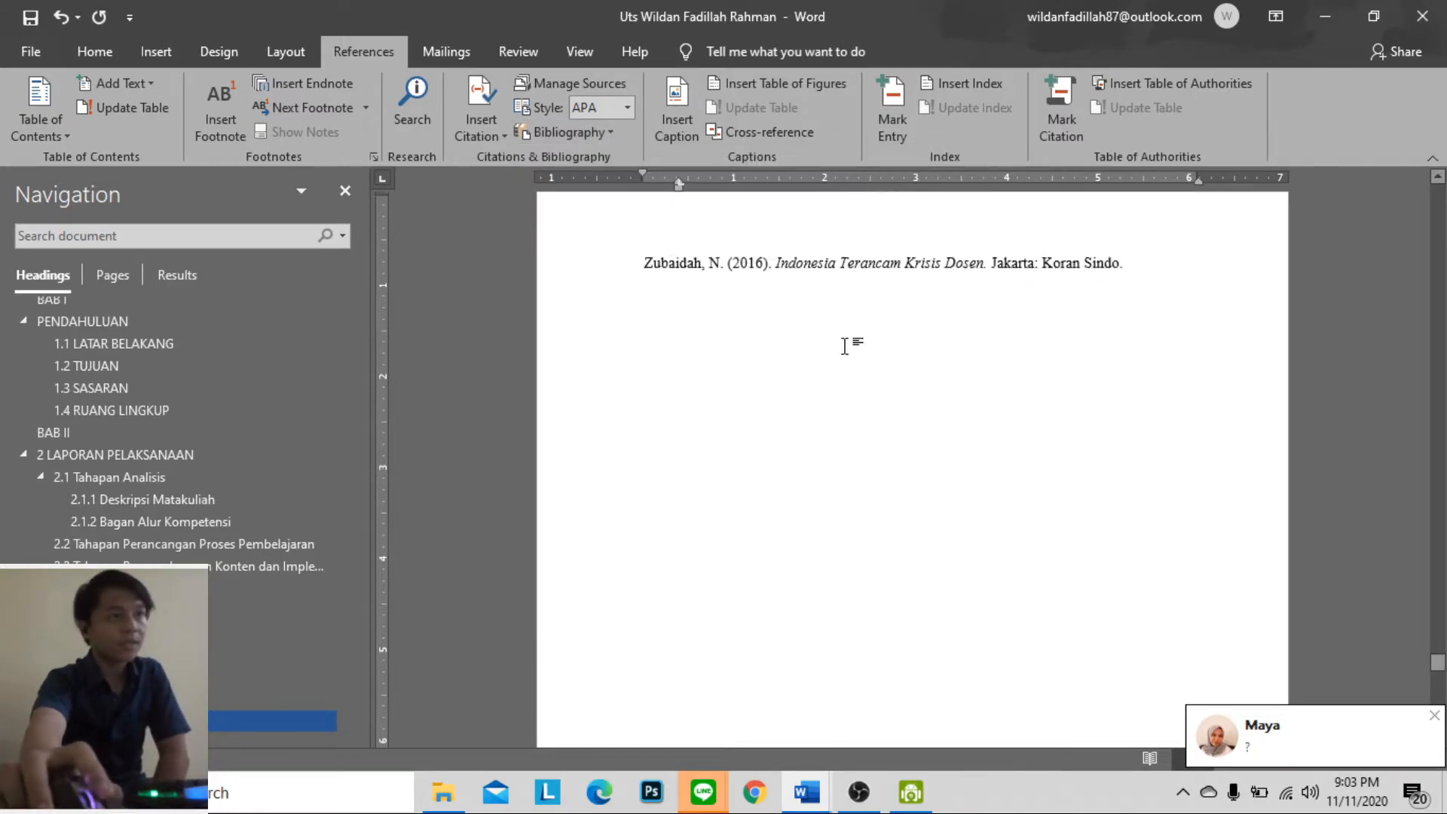
{"action": "scroll", "coordinate": [938, 445], "scroll_direction": "up", "scroll_amount": 5}
{"action": "scroll", "coordinate": [937, 445], "scroll_direction": "up", "scroll_amount": 6}
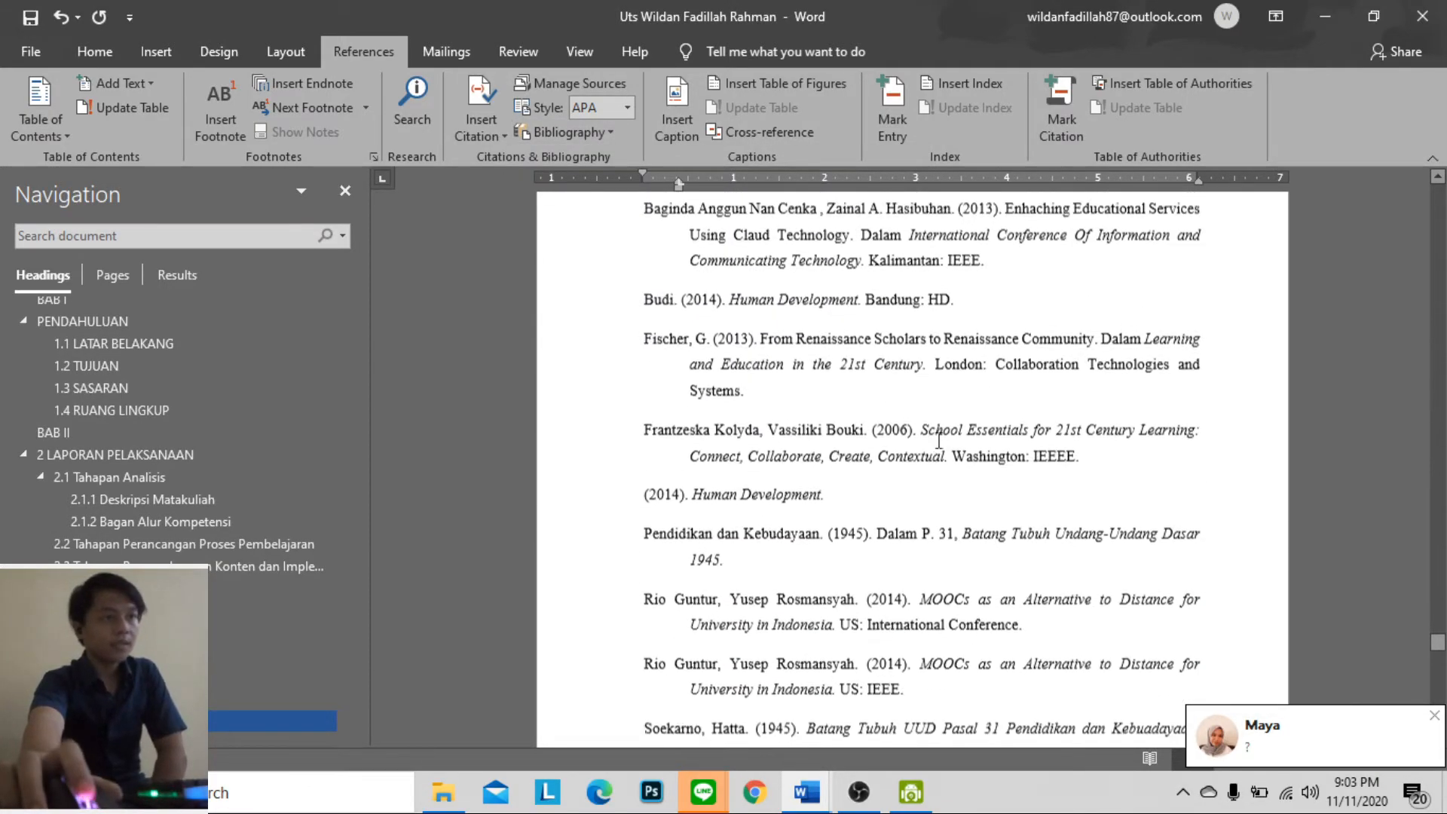
Delete the old DAFTAR PUSTAKA heading and the in-text citations above the inserted References list
{"action": "left_click", "coordinate": [976, 361]}
{"action": "scroll", "coordinate": [975, 360], "scroll_direction": "up", "scroll_amount": 2}
{"action": "left_click_drag", "start_coordinate": [1202, 361], "coordinate": [825, 269]}
{"action": "key", "text": "Delete"}
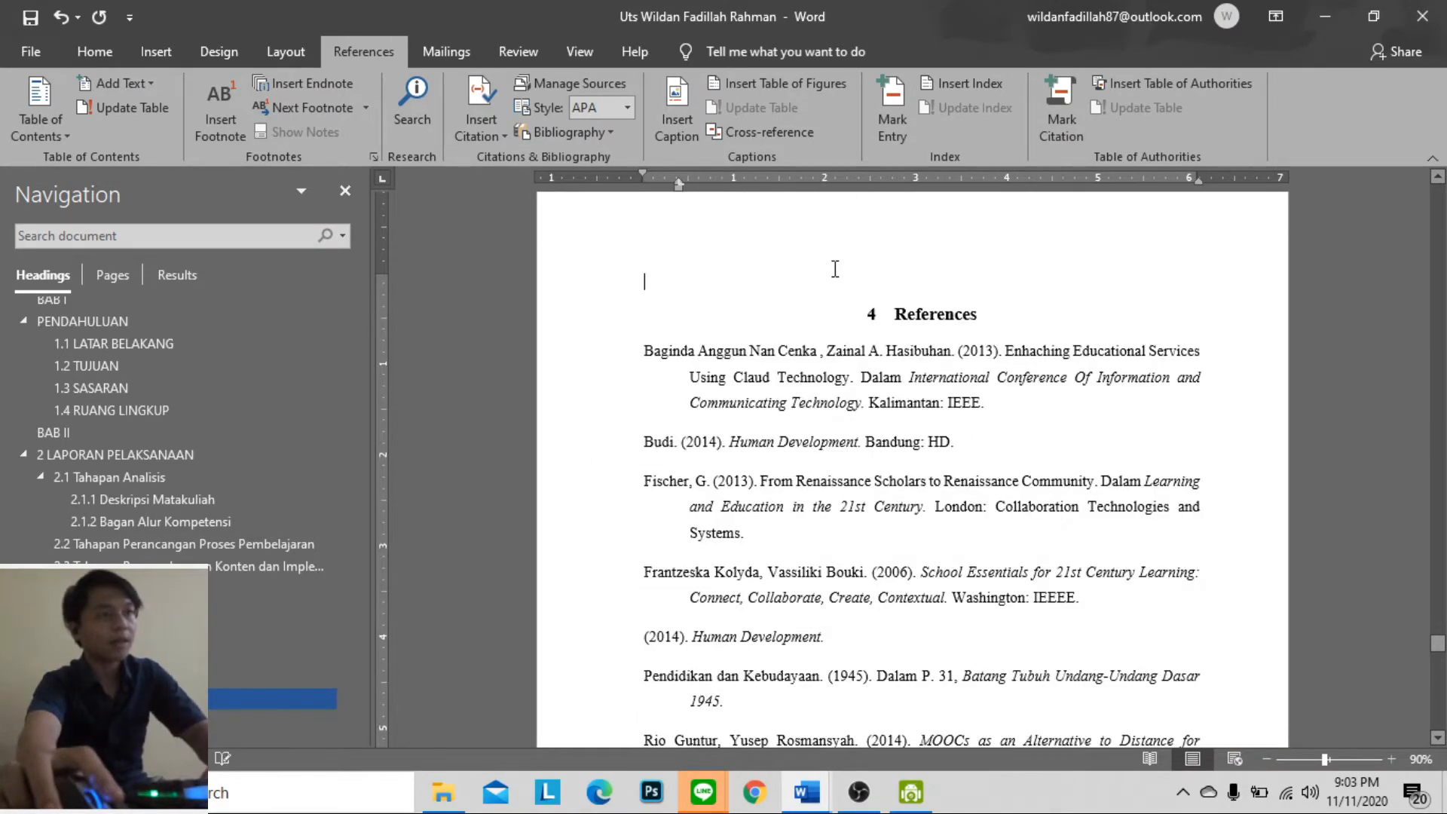
{"action": "scroll", "coordinate": [825, 269], "scroll_direction": "up", "scroll_amount": 5}
{"action": "scroll", "coordinate": [901, 323], "scroll_direction": "down", "scroll_amount": 5}
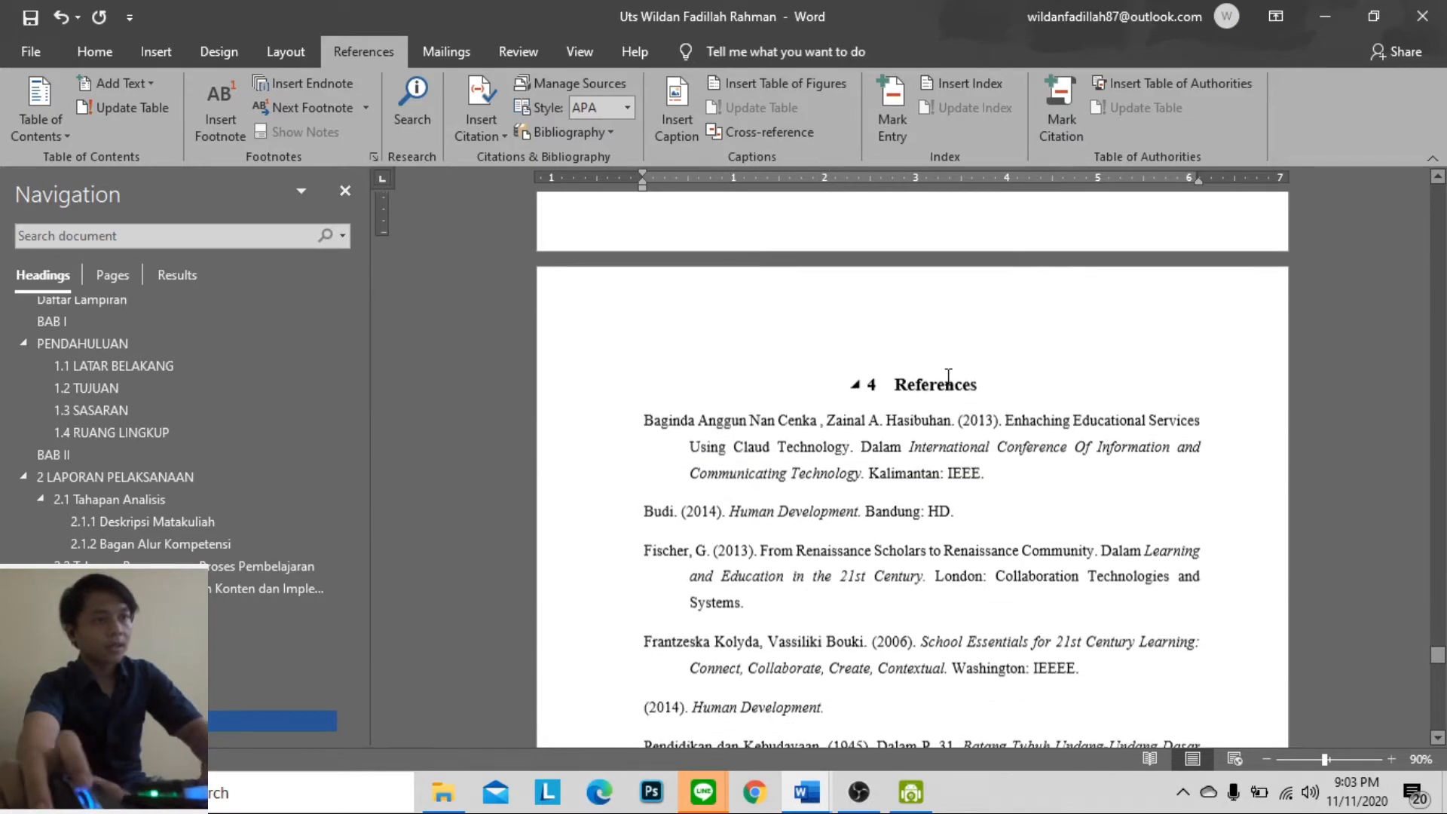
Review the entries of the generated bibliography through to the Lampiran 1 page
{"action": "left_click", "coordinate": [1023, 366]}
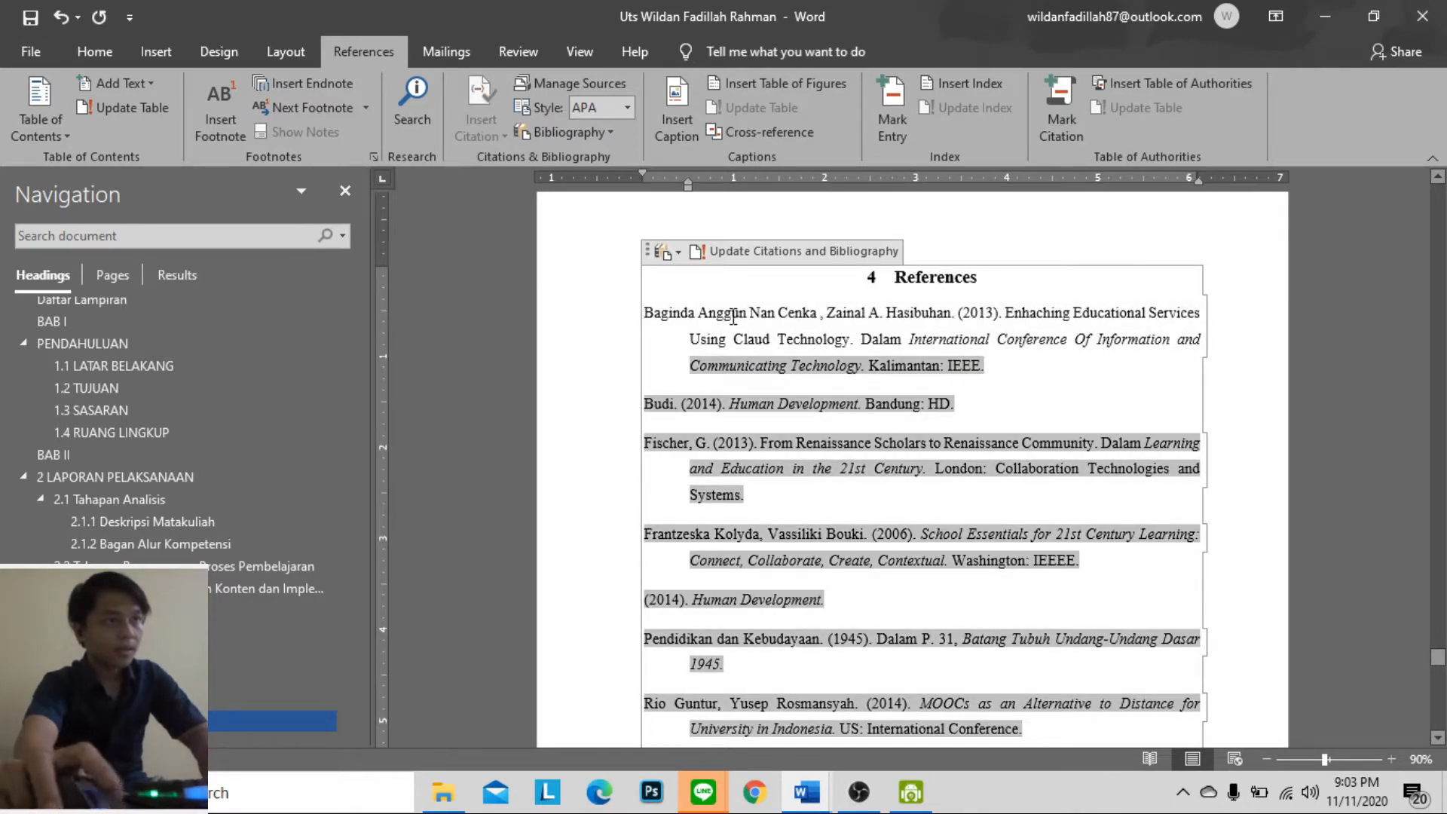
{"action": "scroll", "coordinate": [952, 392], "scroll_direction": "down", "scroll_amount": 15}
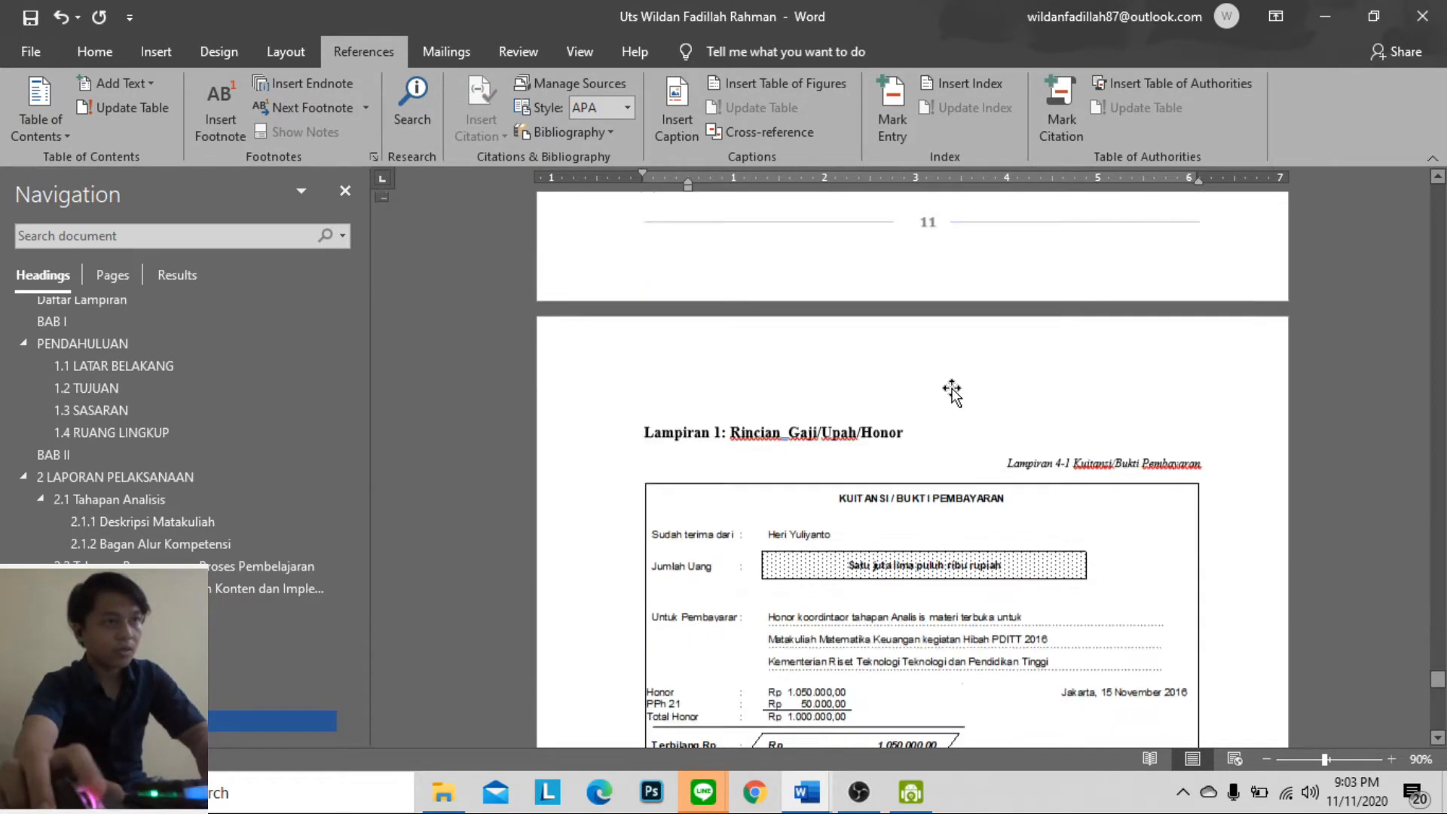
{"action": "scroll", "coordinate": [952, 392], "scroll_direction": "up", "scroll_amount": 6}
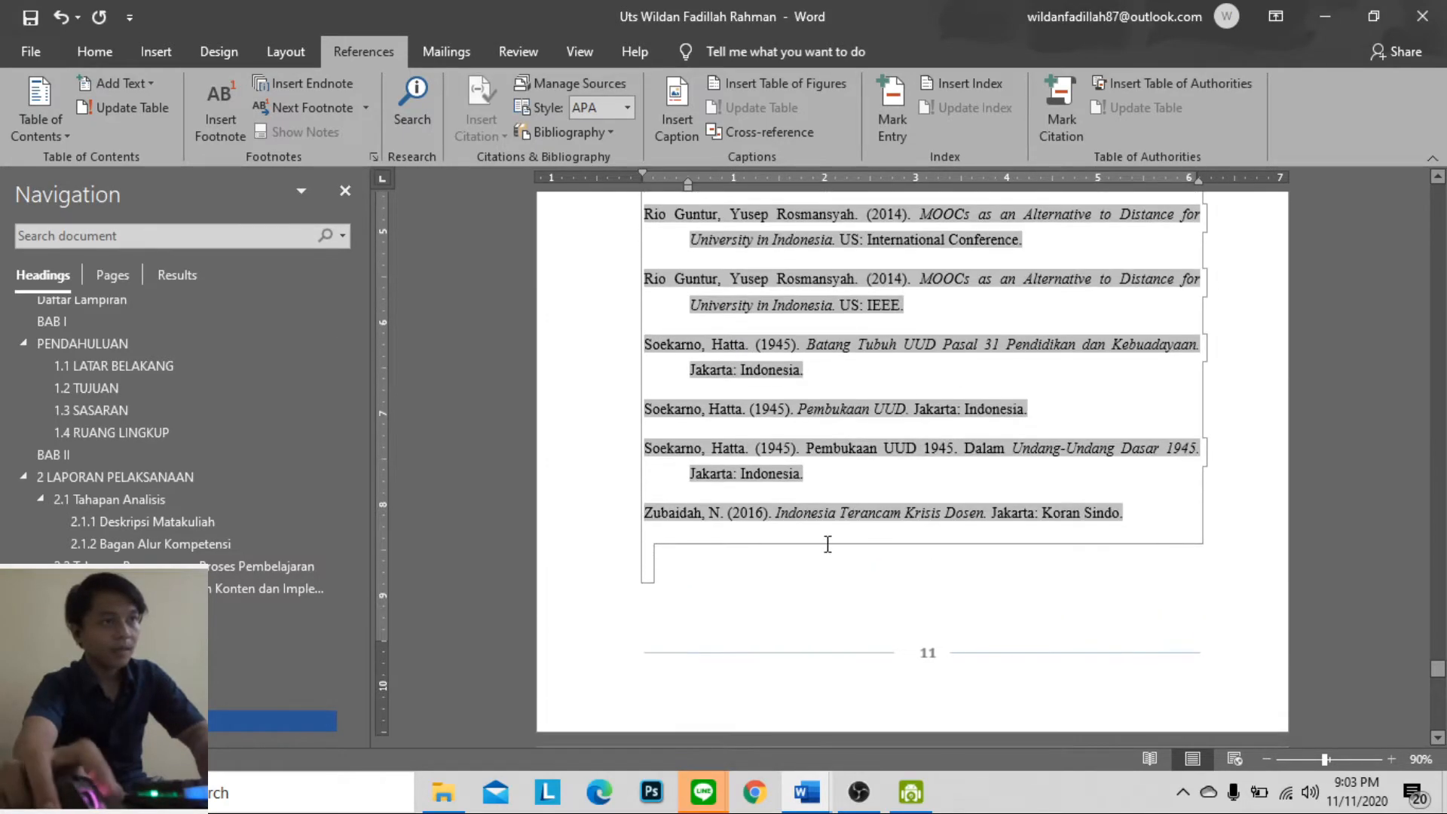
{"action": "scroll", "coordinate": [833, 513], "scroll_direction": "down", "scroll_amount": 20}
{"action": "scroll", "coordinate": [916, 467], "scroll_direction": "down", "scroll_amount": 10}
{"action": "scroll", "coordinate": [918, 462], "scroll_direction": "up", "scroll_amount": 11}
{"action": "scroll", "coordinate": [942, 475], "scroll_direction": "down", "scroll_amount": 5}
{"action": "scroll", "coordinate": [969, 468], "scroll_direction": "up", "scroll_amount": 20}
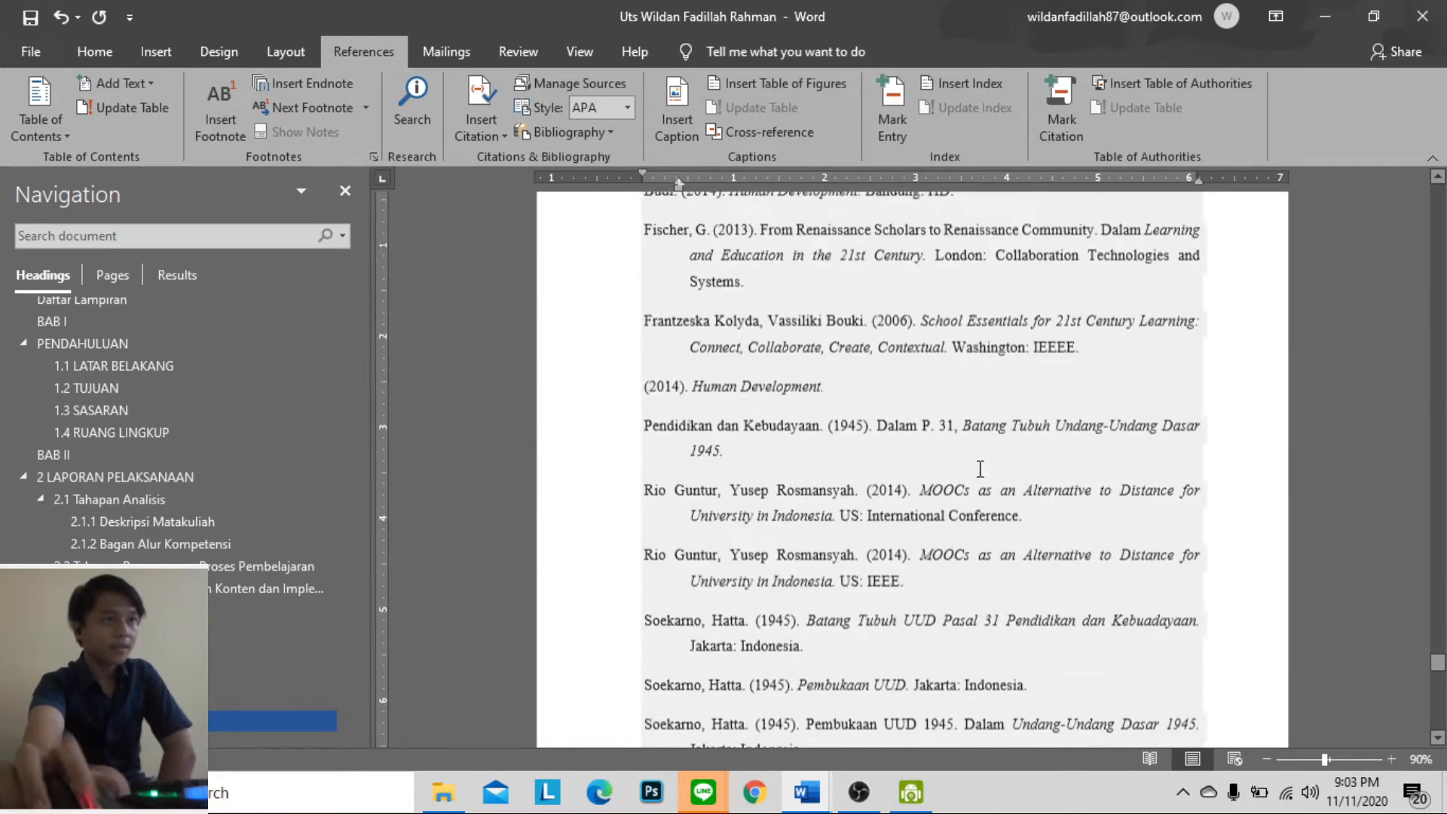
Replace the bibliography's "References" heading text with "Daftar Pustaka"
{"action": "scroll", "coordinate": [980, 469], "scroll_direction": "up", "scroll_amount": 6}
{"action": "left_click", "coordinate": [991, 517]}
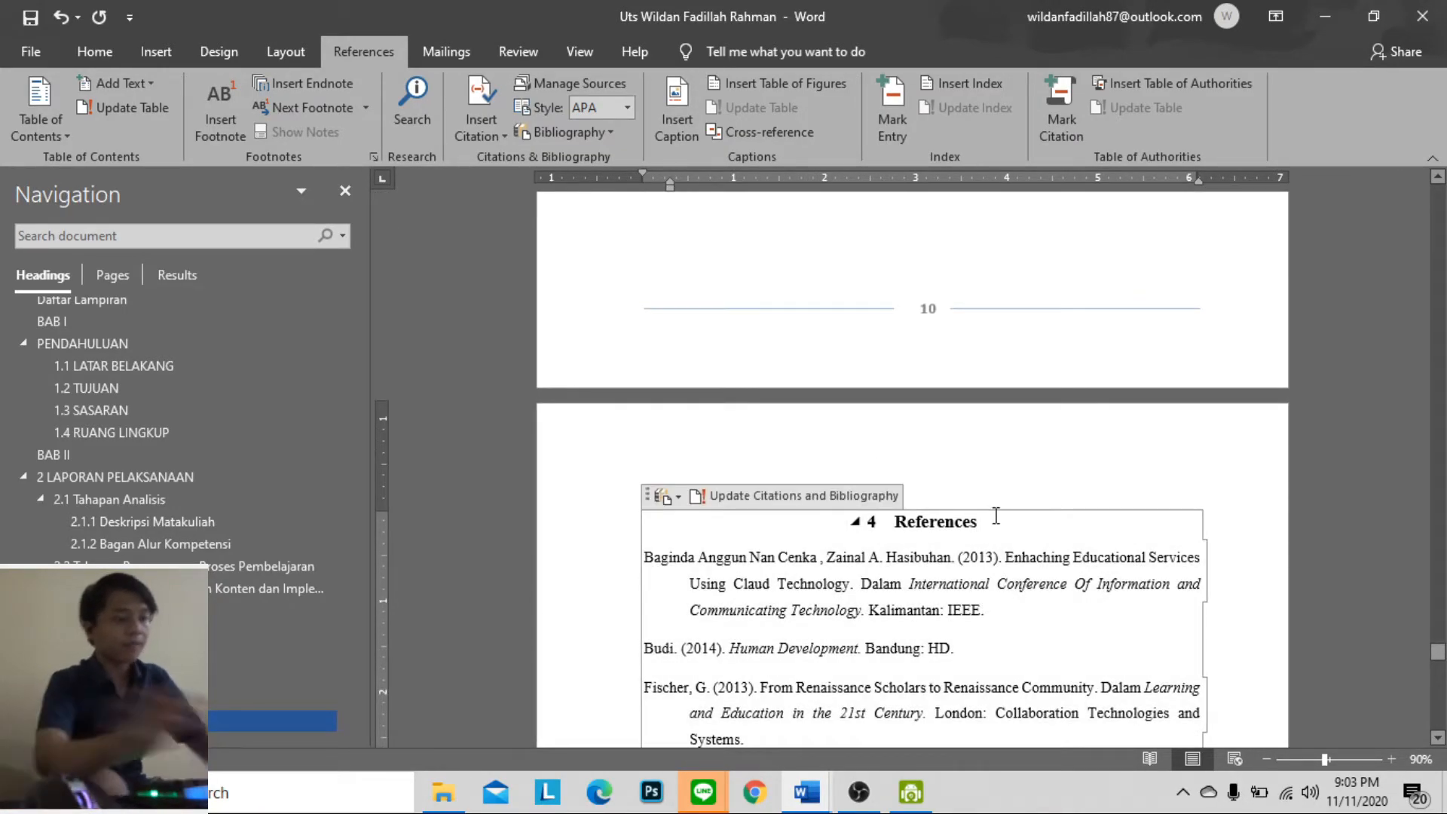
{"action": "key", "text": "BackSpace"}
{"action": "key", "text": "BackSpace"}
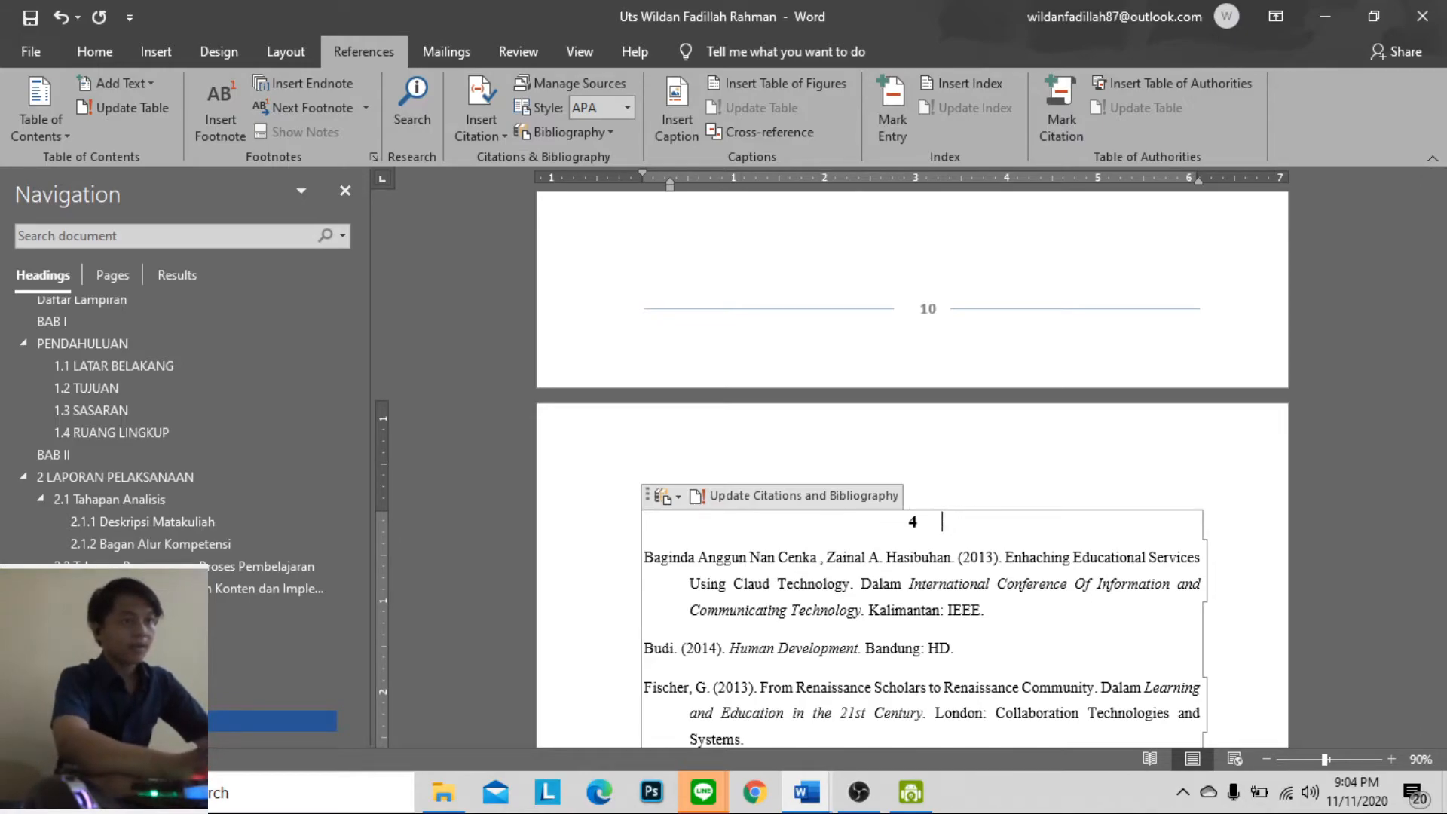
{"action": "key", "text": "Caps_Lock"}
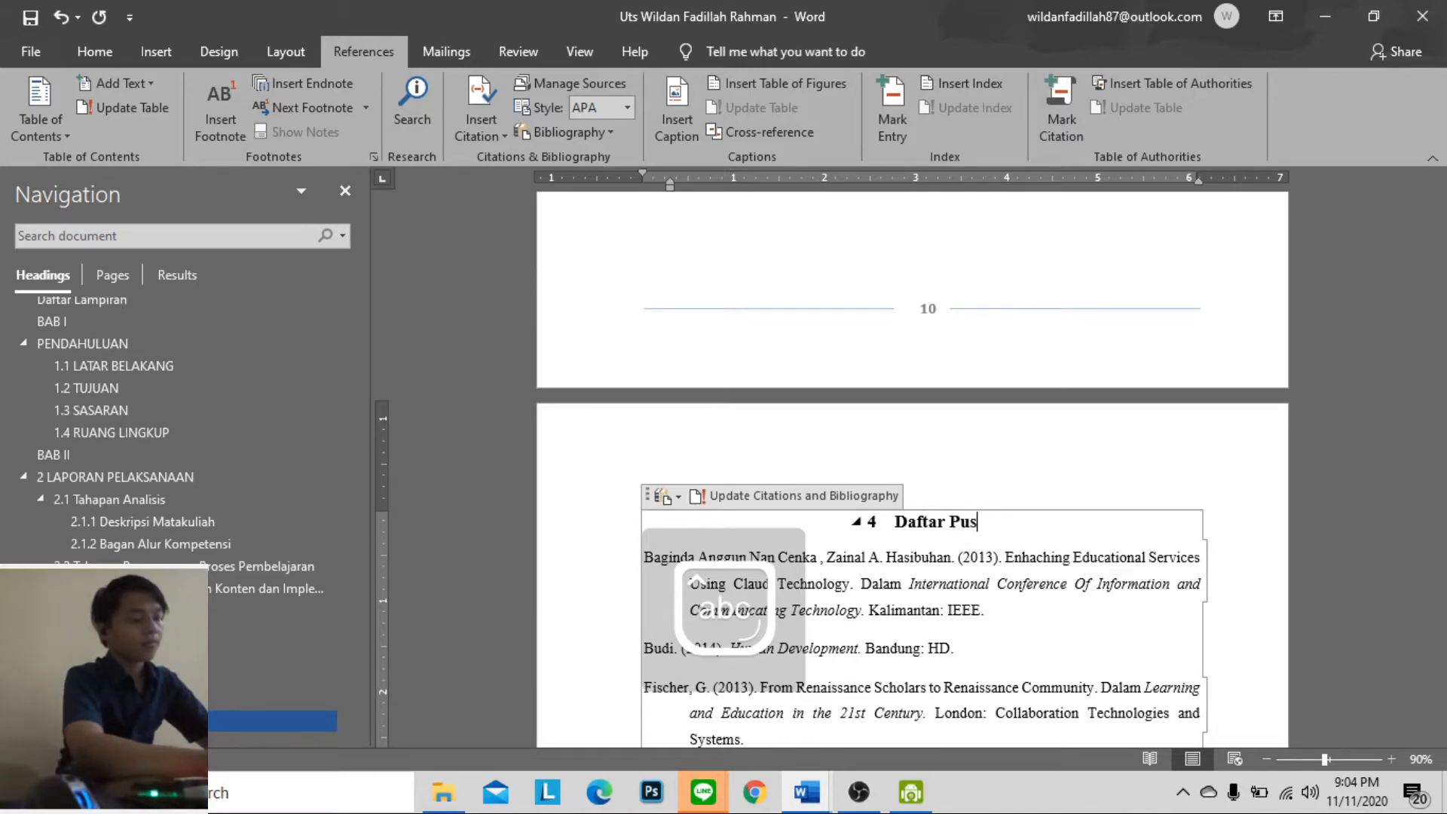
{"action": "type", "text": "Daftar Pustaka"}
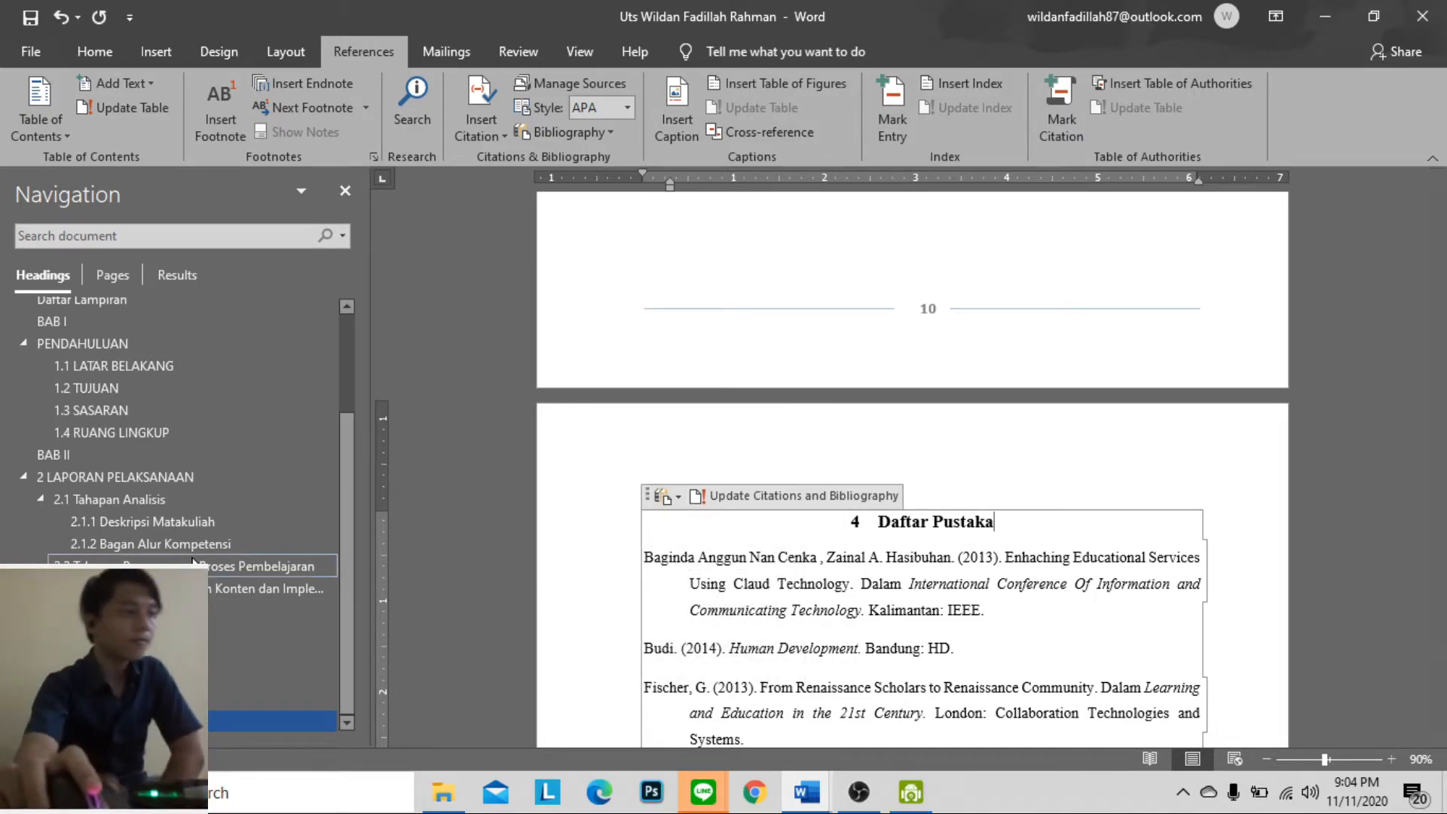
Check the appendix pages at the report's end, then go to the LEMBAR PERSETUJUAN PUBLIKASI KARYA ILMIAH heading
{"action": "scroll", "coordinate": [1142, 486], "scroll_direction": "down", "scroll_amount": 20}
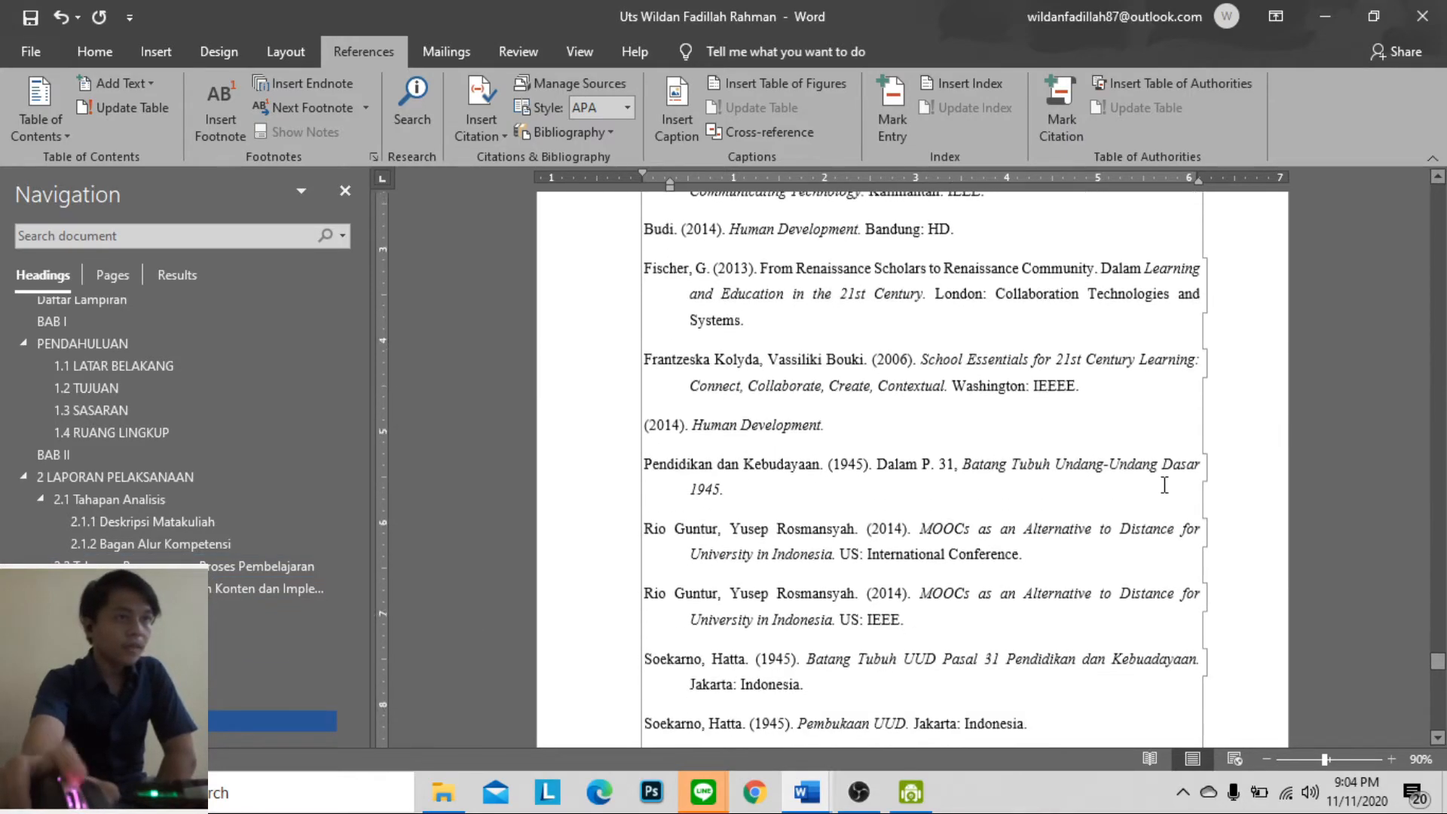
{"action": "scroll", "coordinate": [1003, 642], "scroll_direction": "down", "scroll_amount": 12}
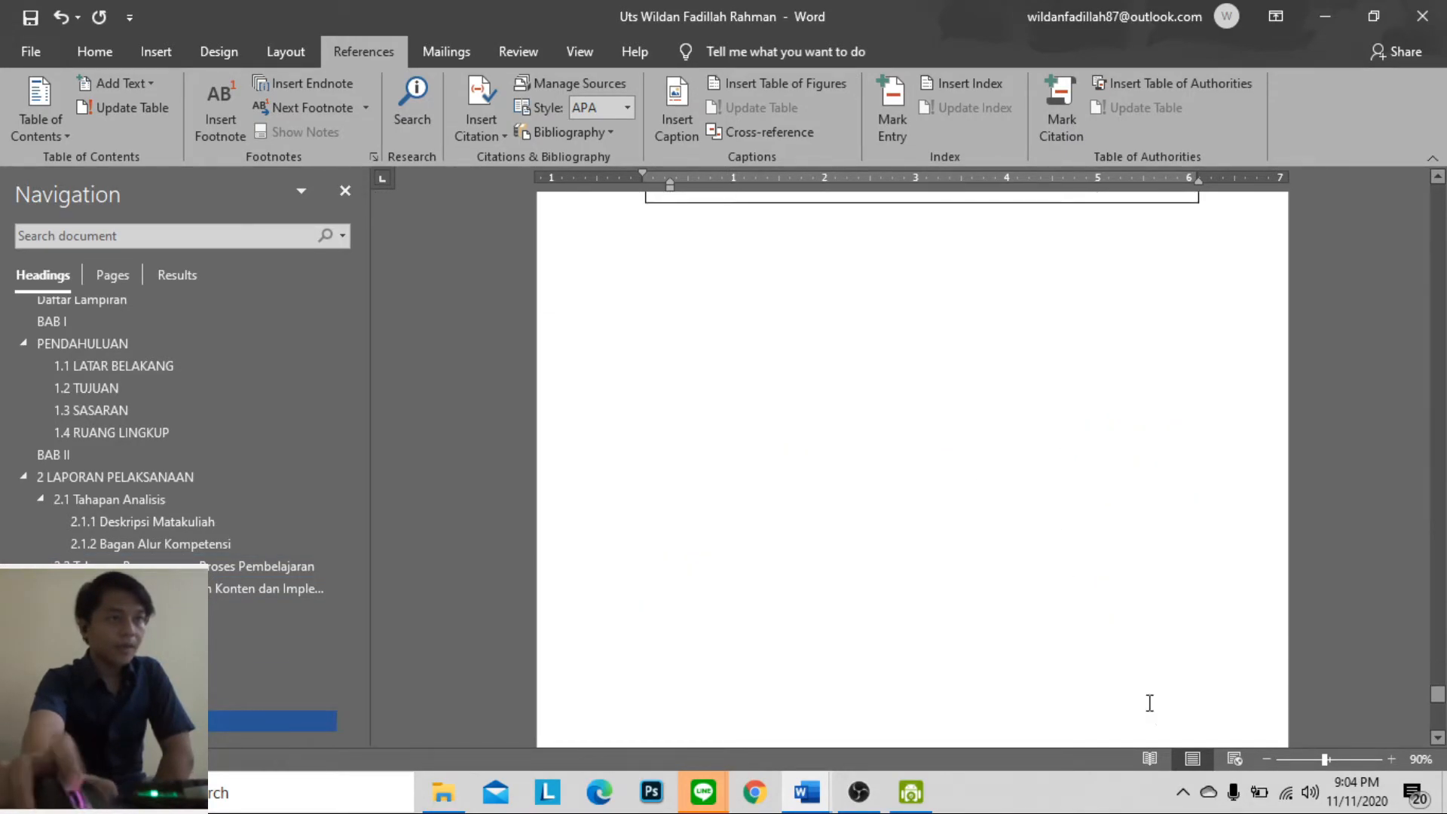
{"action": "scroll", "coordinate": [1003, 642], "scroll_direction": "down", "scroll_amount": 6}
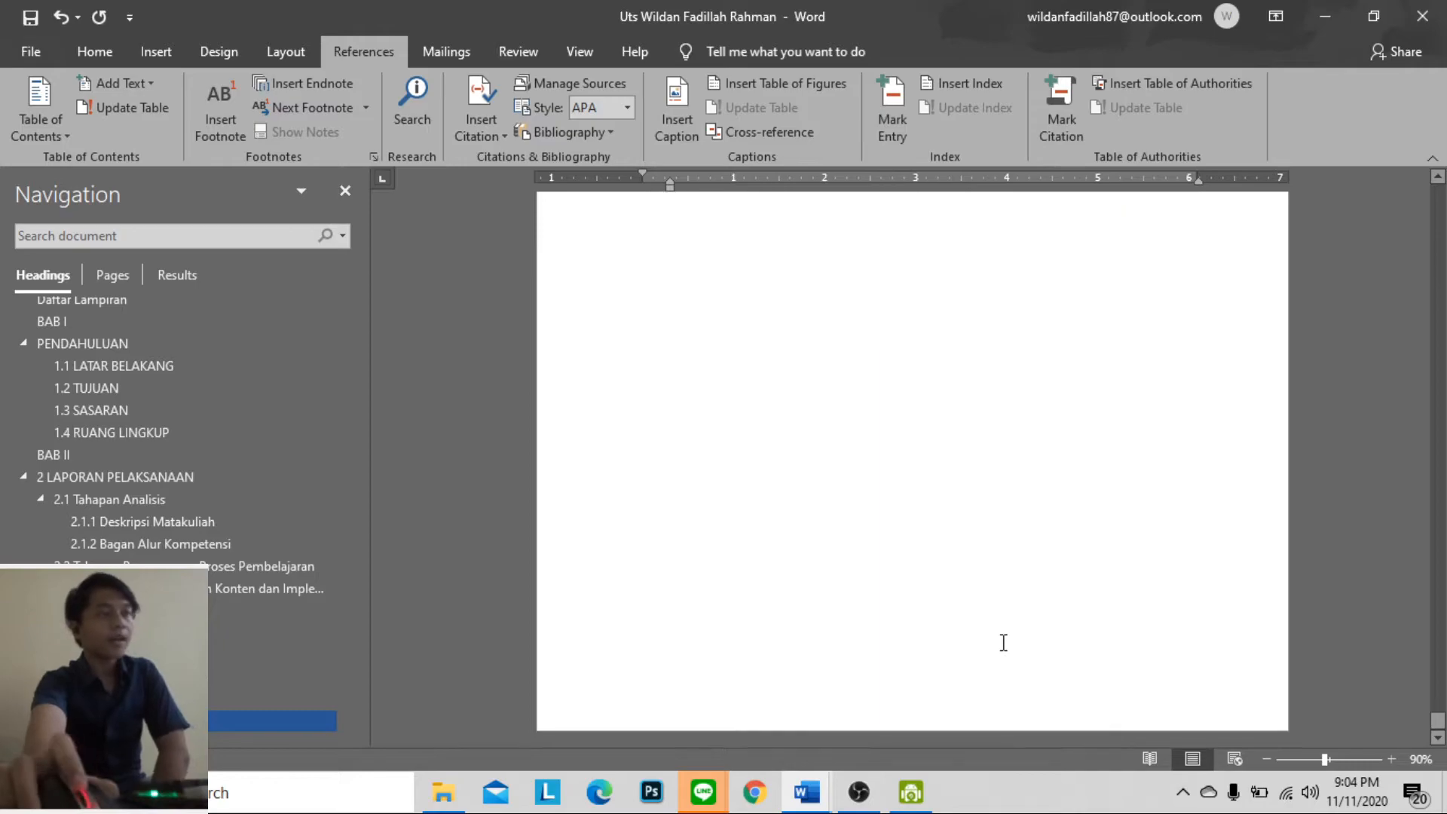
{"action": "scroll", "coordinate": [1005, 644], "scroll_direction": "up", "scroll_amount": 8}
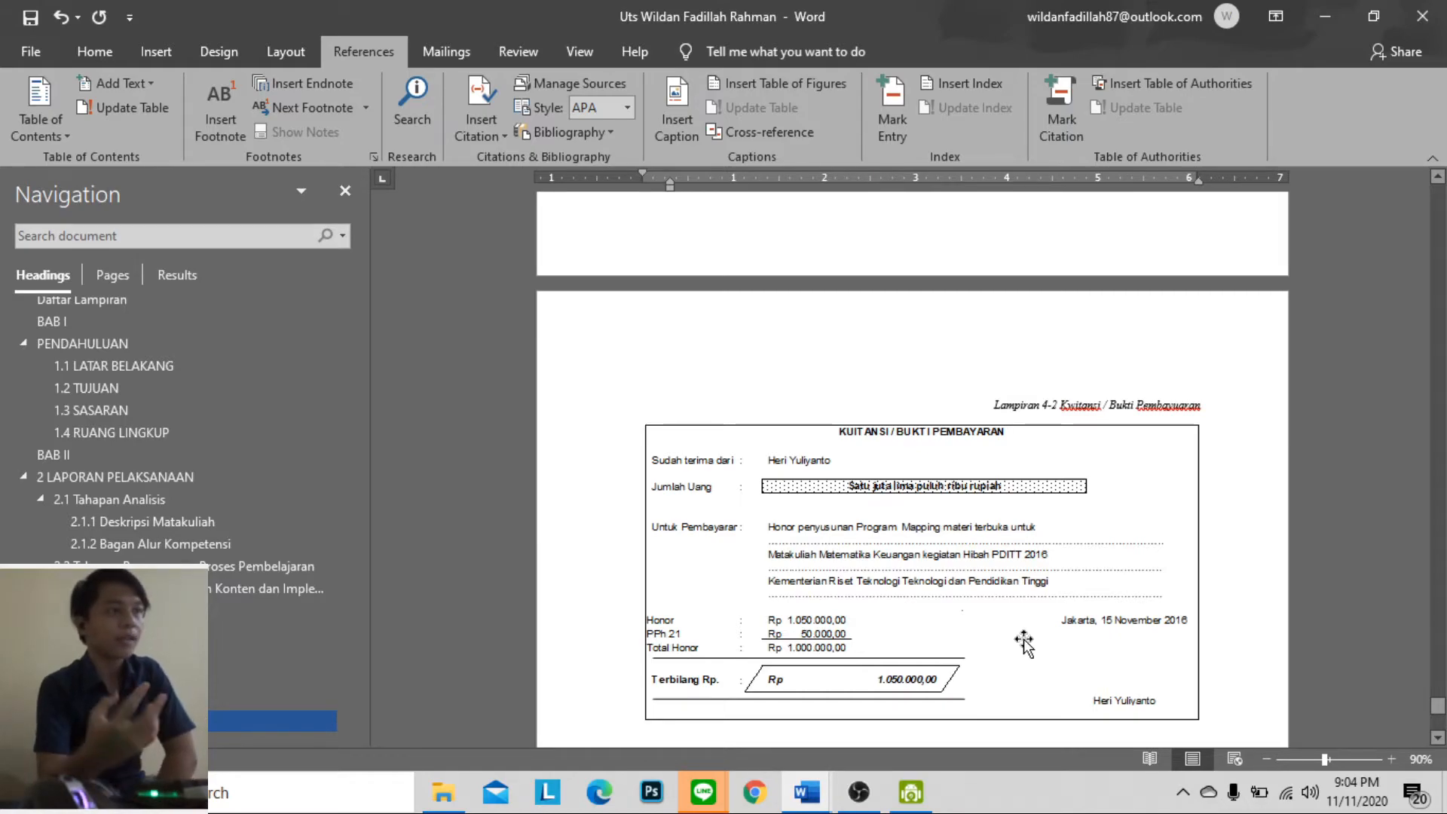
{"action": "scroll", "coordinate": [185, 505], "scroll_direction": "up", "scroll_amount": 3}
{"action": "left_click", "coordinate": [146, 320]}
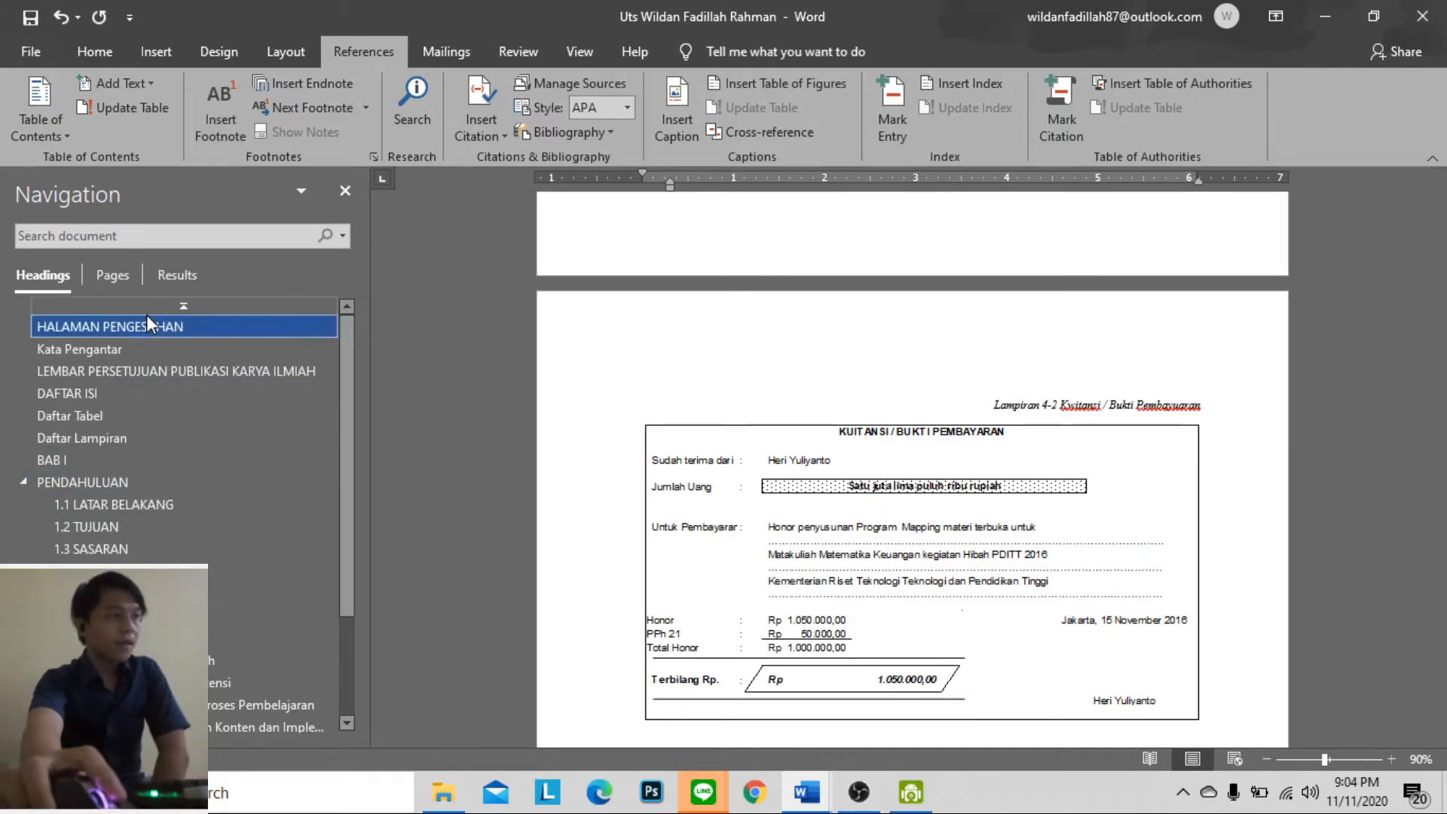
{"action": "left_click", "coordinate": [230, 348]}
{"action": "left_click", "coordinate": [227, 369]}
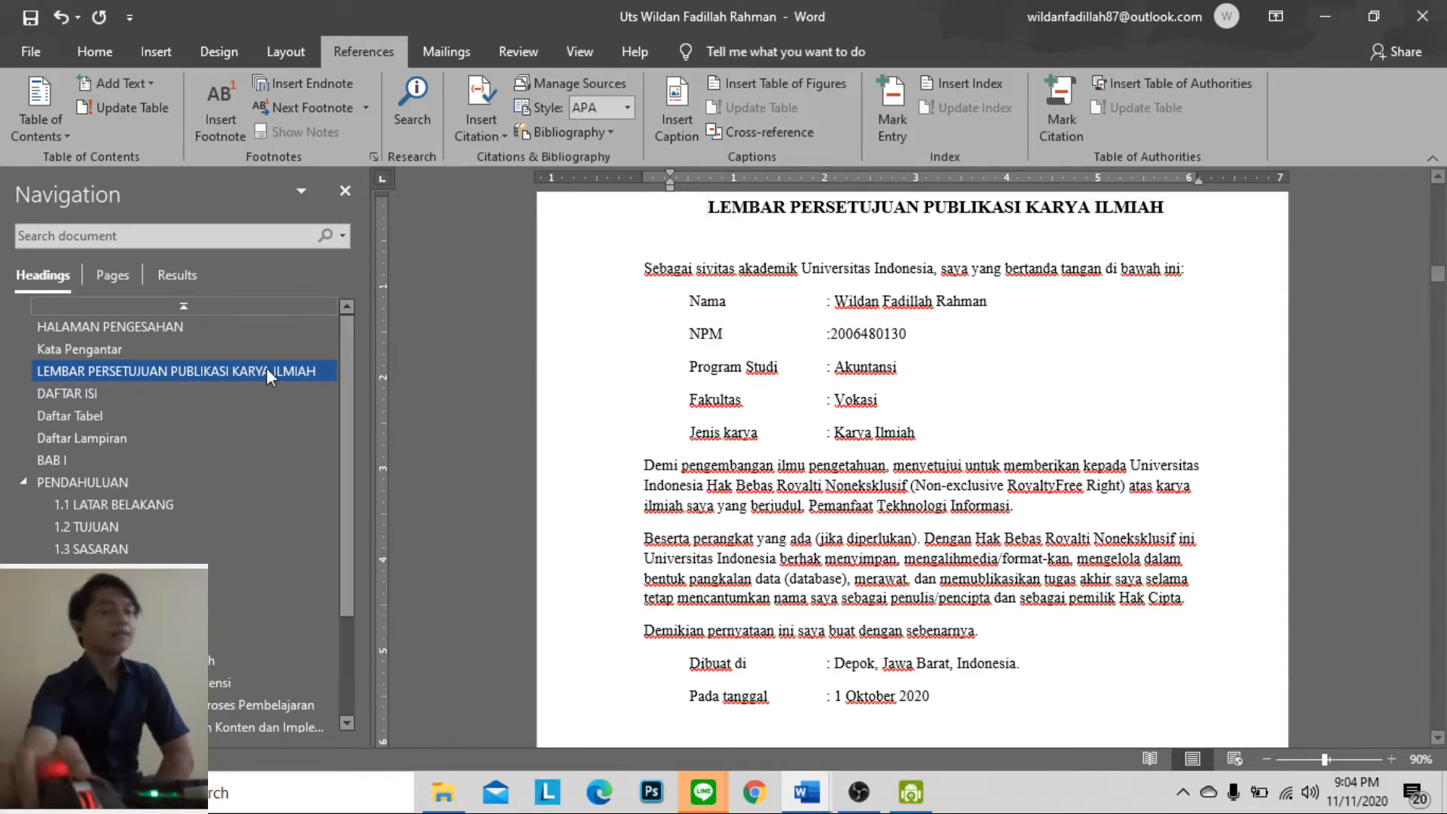
Switch to the Latihan_TKA document and select the Indonesian abstract text through its Kata Kunci line
{"action": "left_click", "coordinate": [820, 797]}
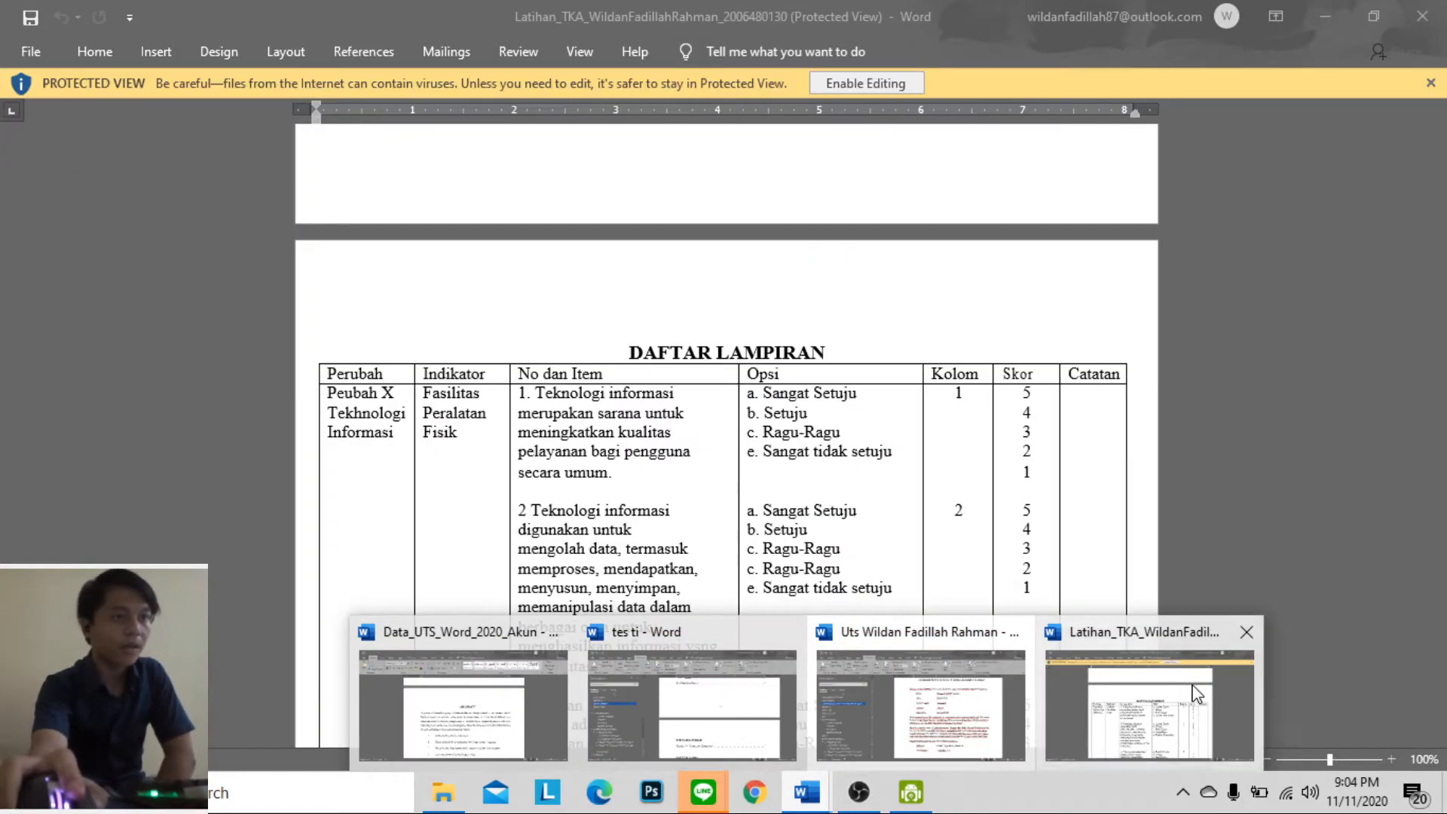
{"action": "left_click", "coordinate": [1197, 694]}
{"action": "scroll", "coordinate": [980, 543], "scroll_direction": "up", "scroll_amount": 10}
{"action": "scroll", "coordinate": [978, 538], "scroll_direction": "up", "scroll_amount": 20}
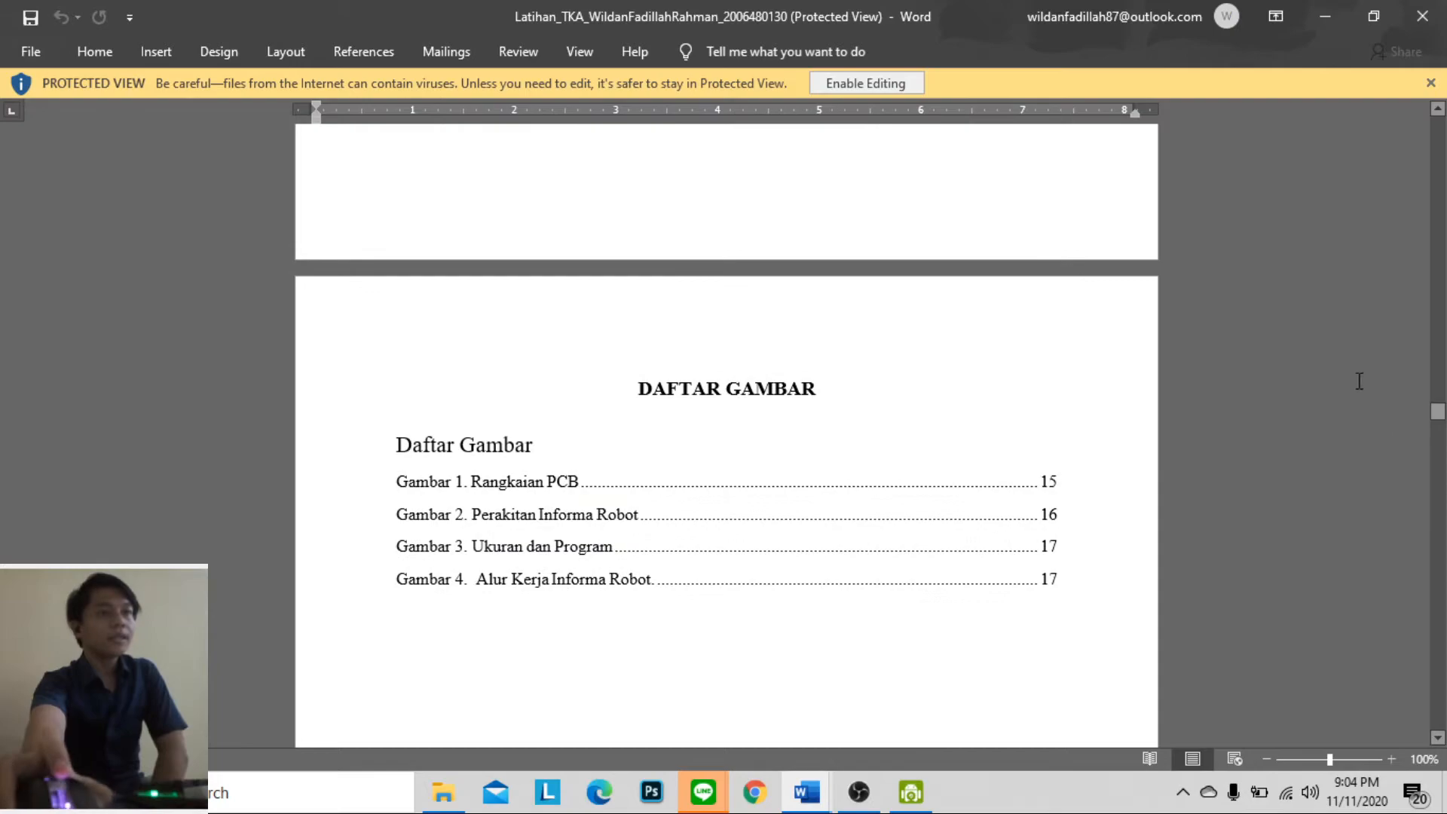
{"action": "scroll", "coordinate": [836, 466], "scroll_direction": "up", "scroll_amount": 20}
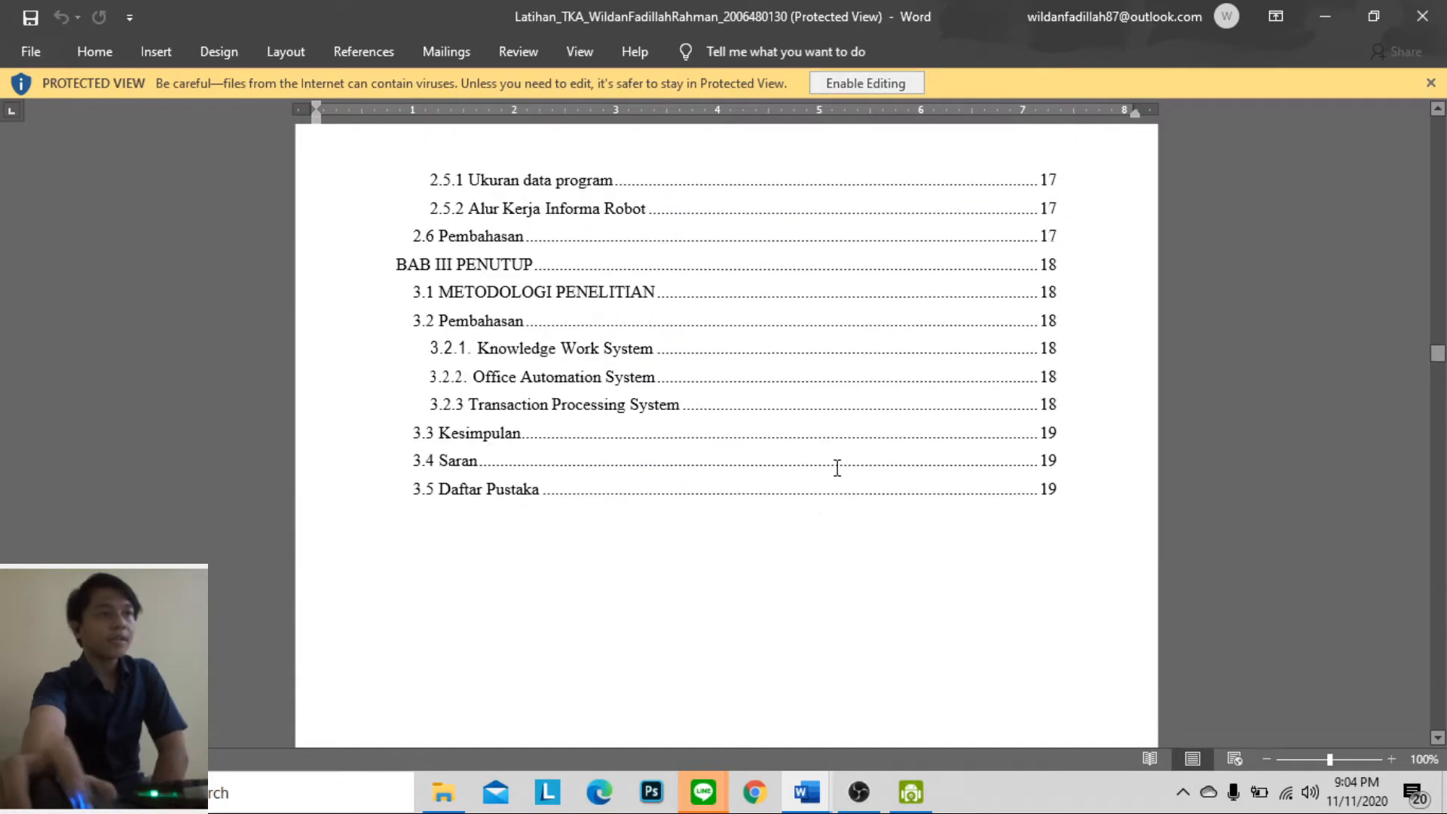
{"action": "scroll", "coordinate": [842, 468], "scroll_direction": "up", "scroll_amount": 20}
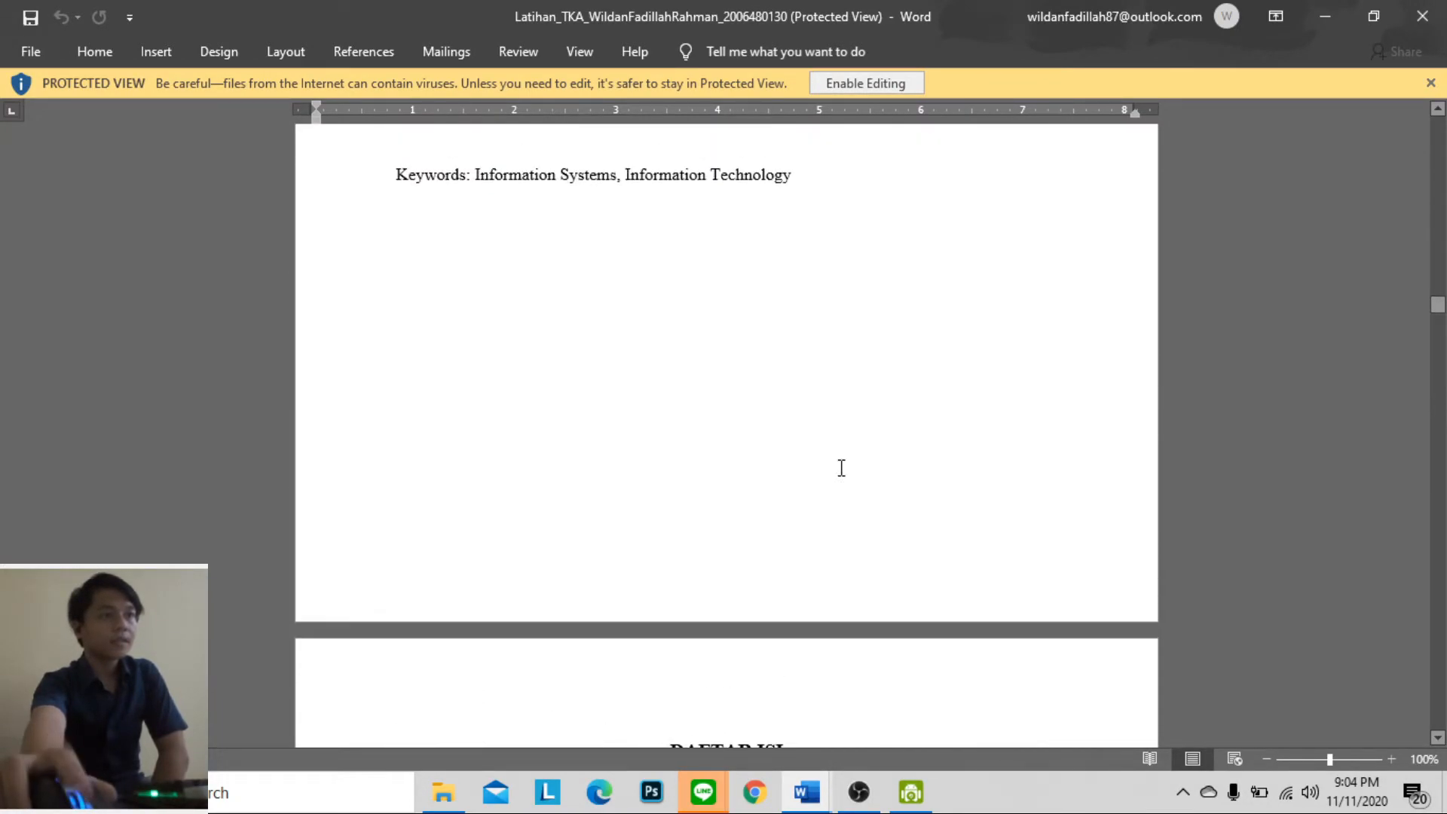
{"action": "scroll", "coordinate": [843, 466], "scroll_direction": "up", "scroll_amount": 15}
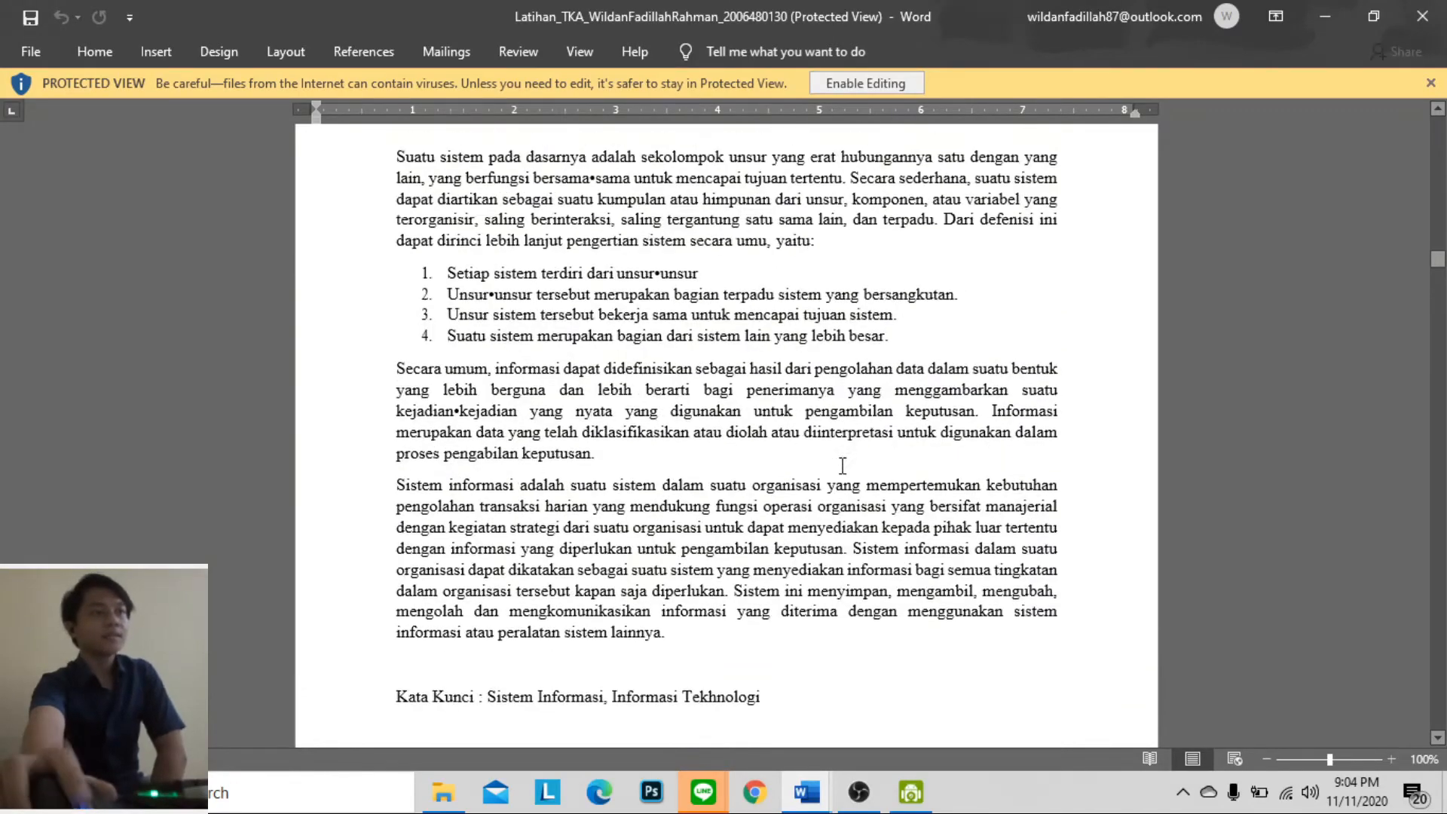
{"action": "left_click_drag", "start_coordinate": [655, 326], "coordinate": [976, 543]}
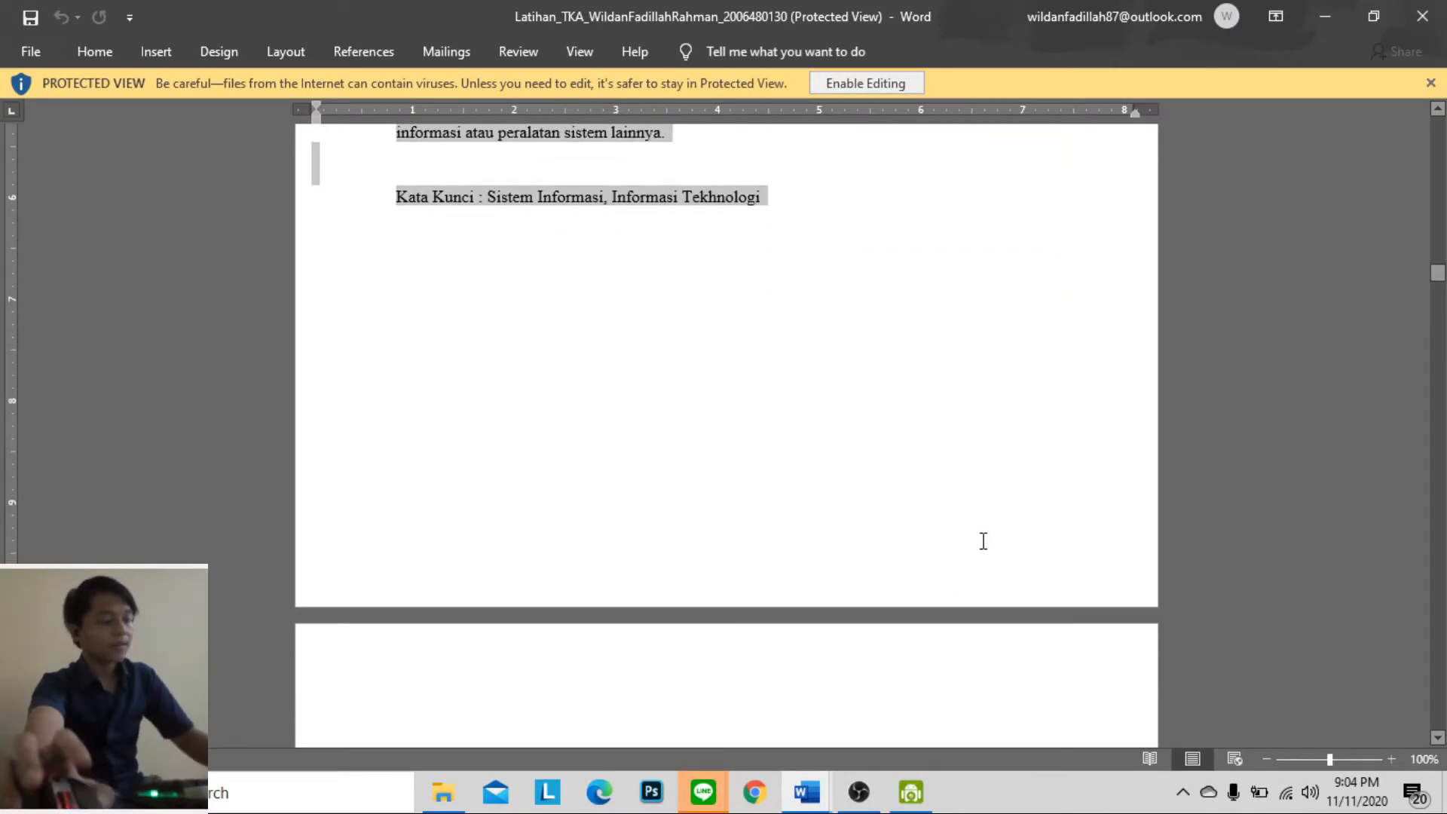
Return to the Uts report and look over the pages from the publication approval sheet to DAFTAR ISI
{"action": "mouse_move", "coordinate": [807, 792]}
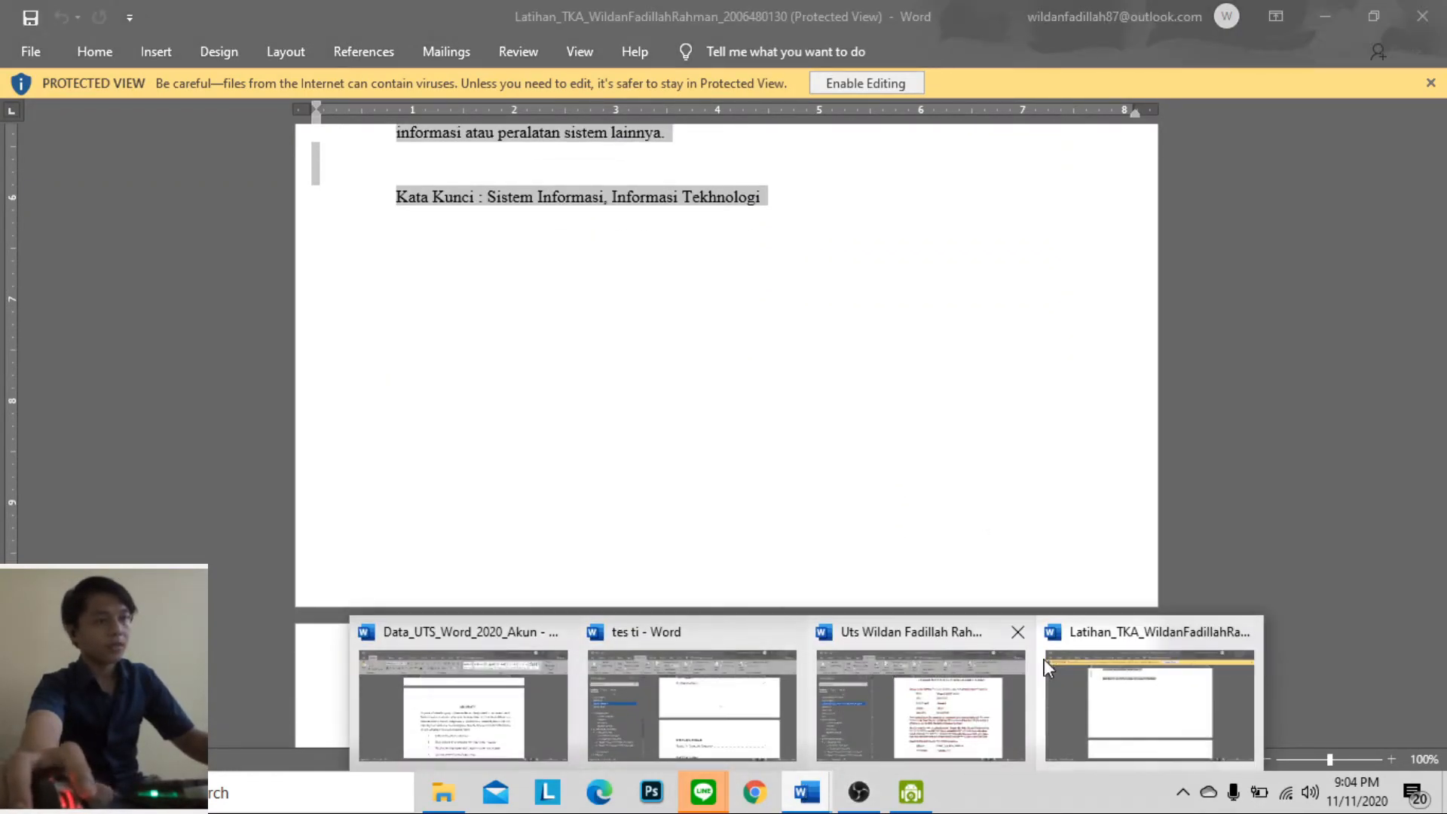
{"action": "left_click", "coordinate": [964, 671]}
{"action": "scroll", "coordinate": [591, 317], "scroll_direction": "up", "scroll_amount": 2}
{"action": "scroll", "coordinate": [732, 454], "scroll_direction": "down", "scroll_amount": 6}
{"action": "scroll", "coordinate": [735, 452], "scroll_direction": "down", "scroll_amount": 15}
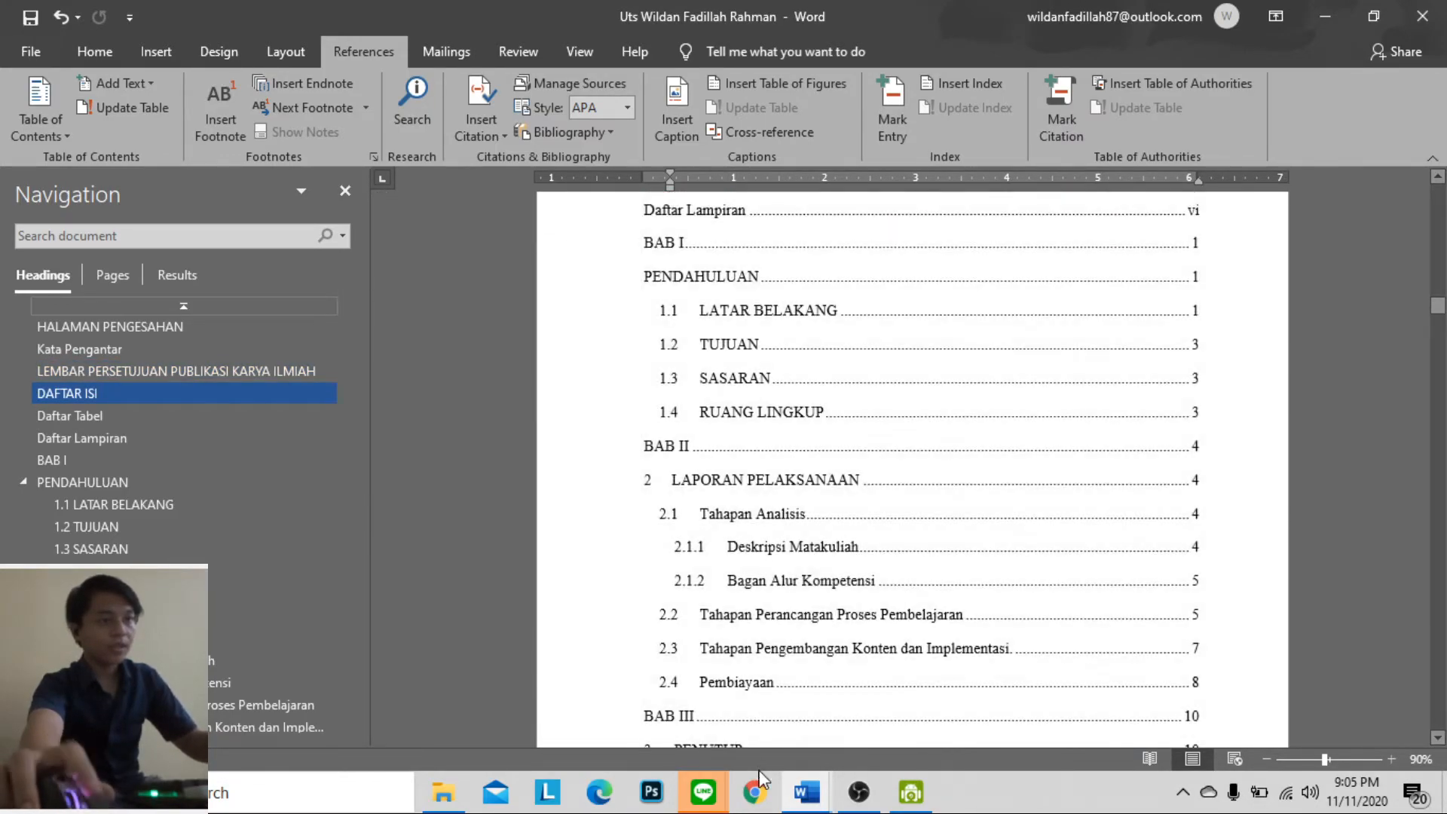
Switch to the Data_UTS_Word_2020_Akun document and look up its LEMBAR PERSETUJUAN PUBLIKASI KARYA ILMIAH page
{"action": "mouse_move", "coordinate": [802, 808]}
{"action": "left_click", "coordinate": [520, 672]}
{"action": "scroll", "coordinate": [718, 526], "scroll_direction": "up", "scroll_amount": 2}
{"action": "scroll", "coordinate": [682, 512], "scroll_direction": "up", "scroll_amount": 20}
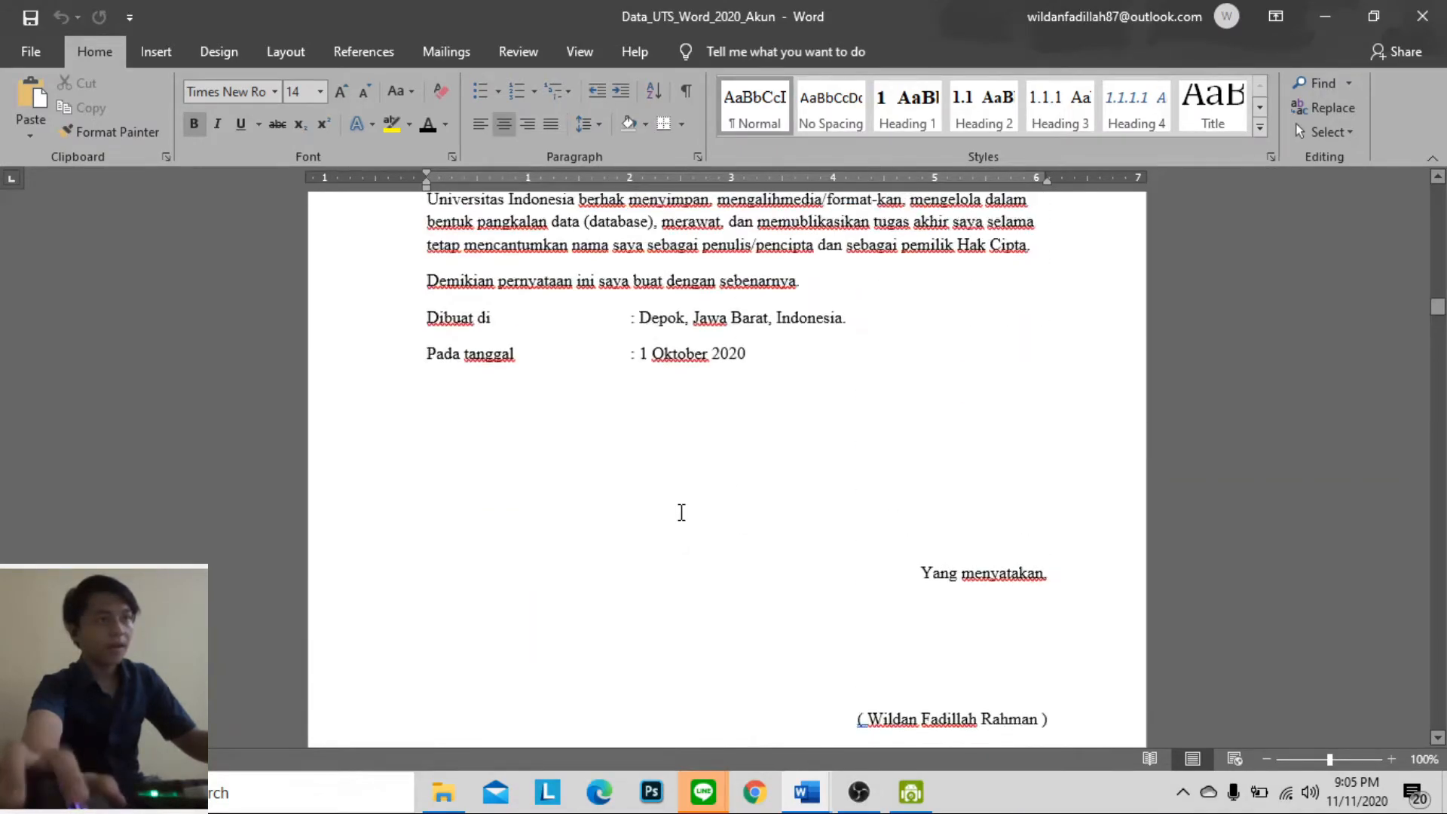
{"action": "scroll", "coordinate": [683, 513], "scroll_direction": "up", "scroll_amount": 3}
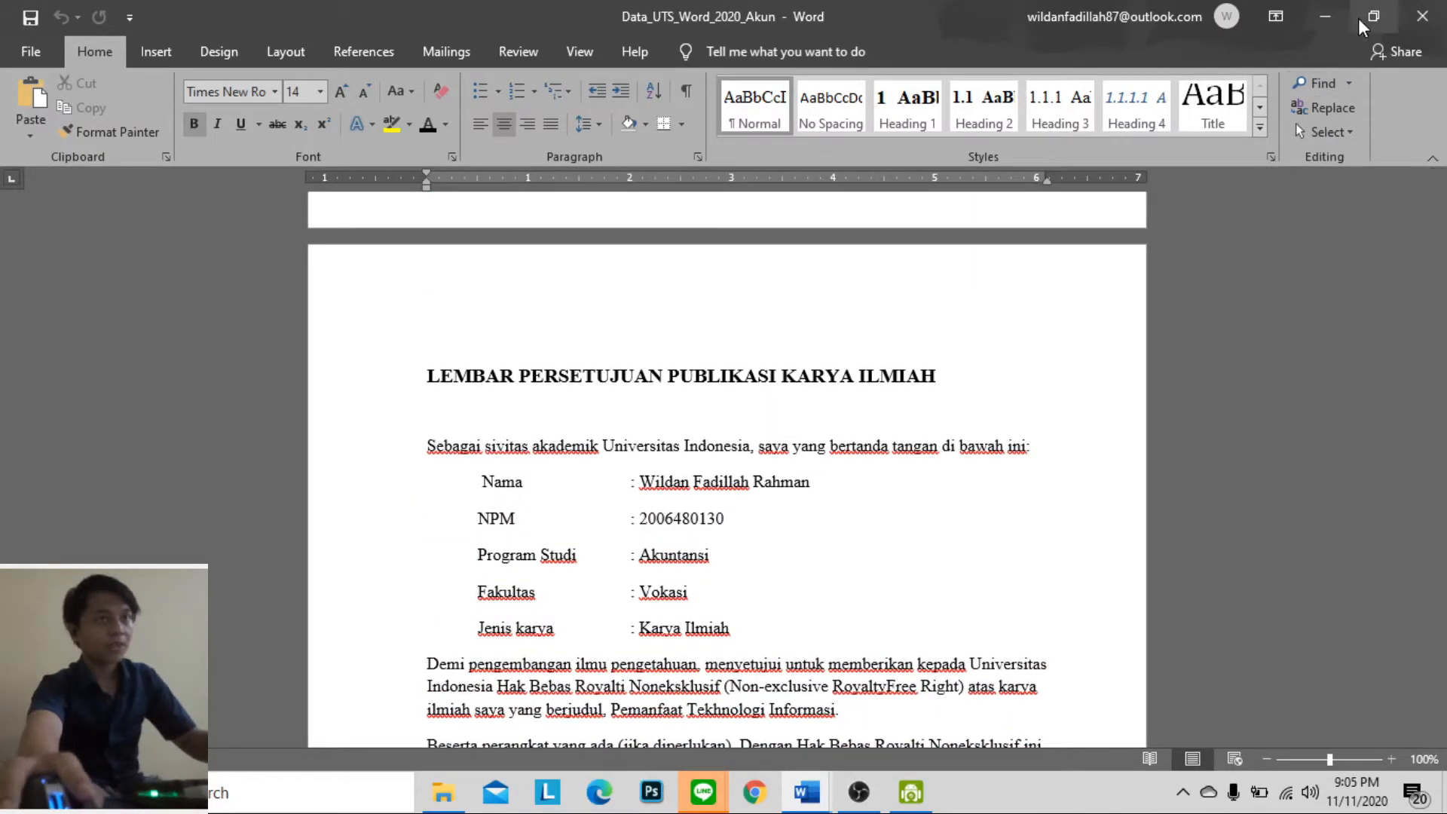
Return to the Uts report and remove the stray space before the closing parenthesis of the signature name on the approval sheet
{"action": "left_click", "coordinate": [1326, 18]}
{"action": "scroll", "coordinate": [957, 633], "scroll_direction": "up", "scroll_amount": 10}
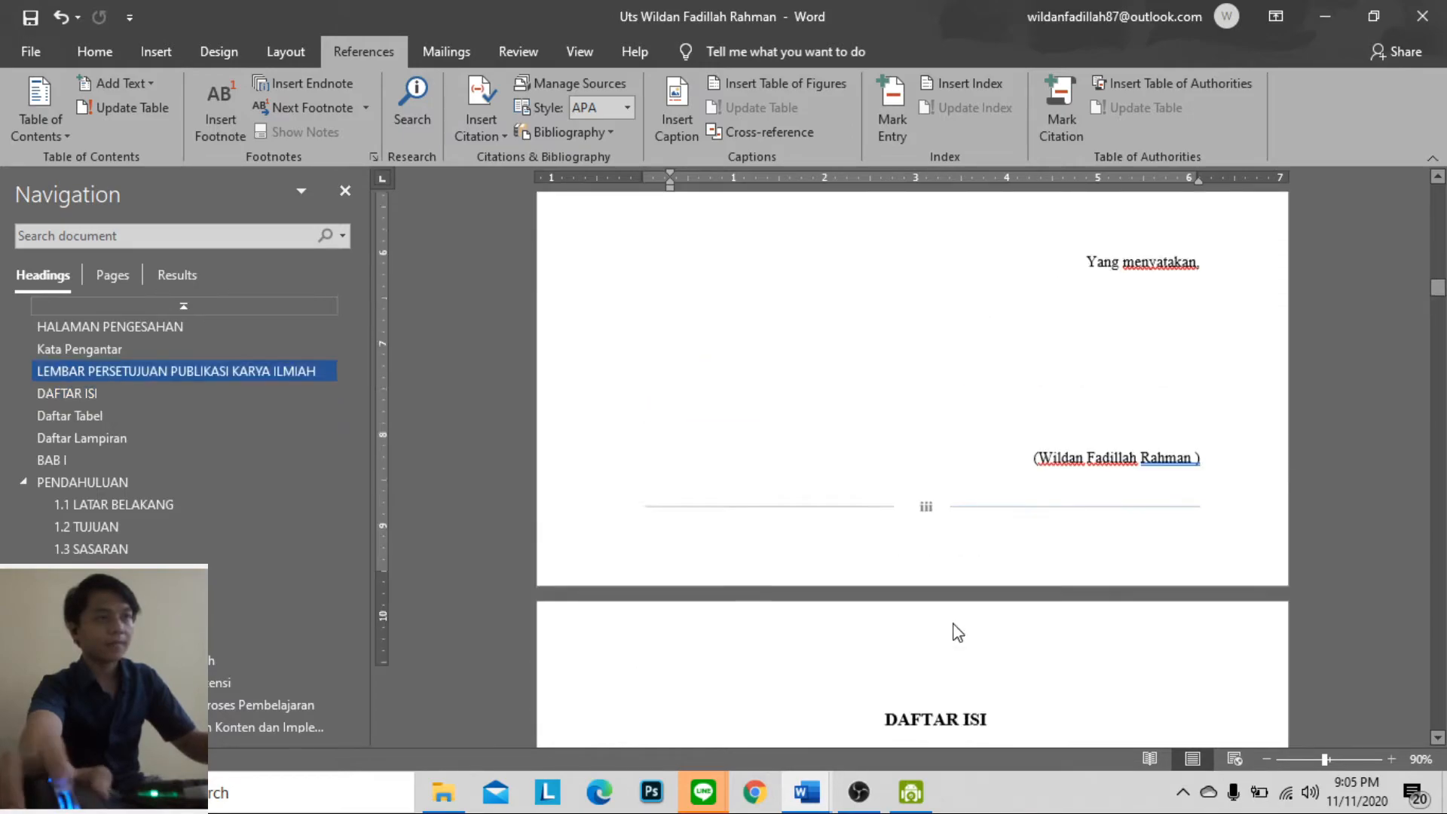
{"action": "scroll", "coordinate": [955, 621], "scroll_direction": "up", "scroll_amount": 5}
{"action": "scroll", "coordinate": [961, 630], "scroll_direction": "down", "scroll_amount": 8}
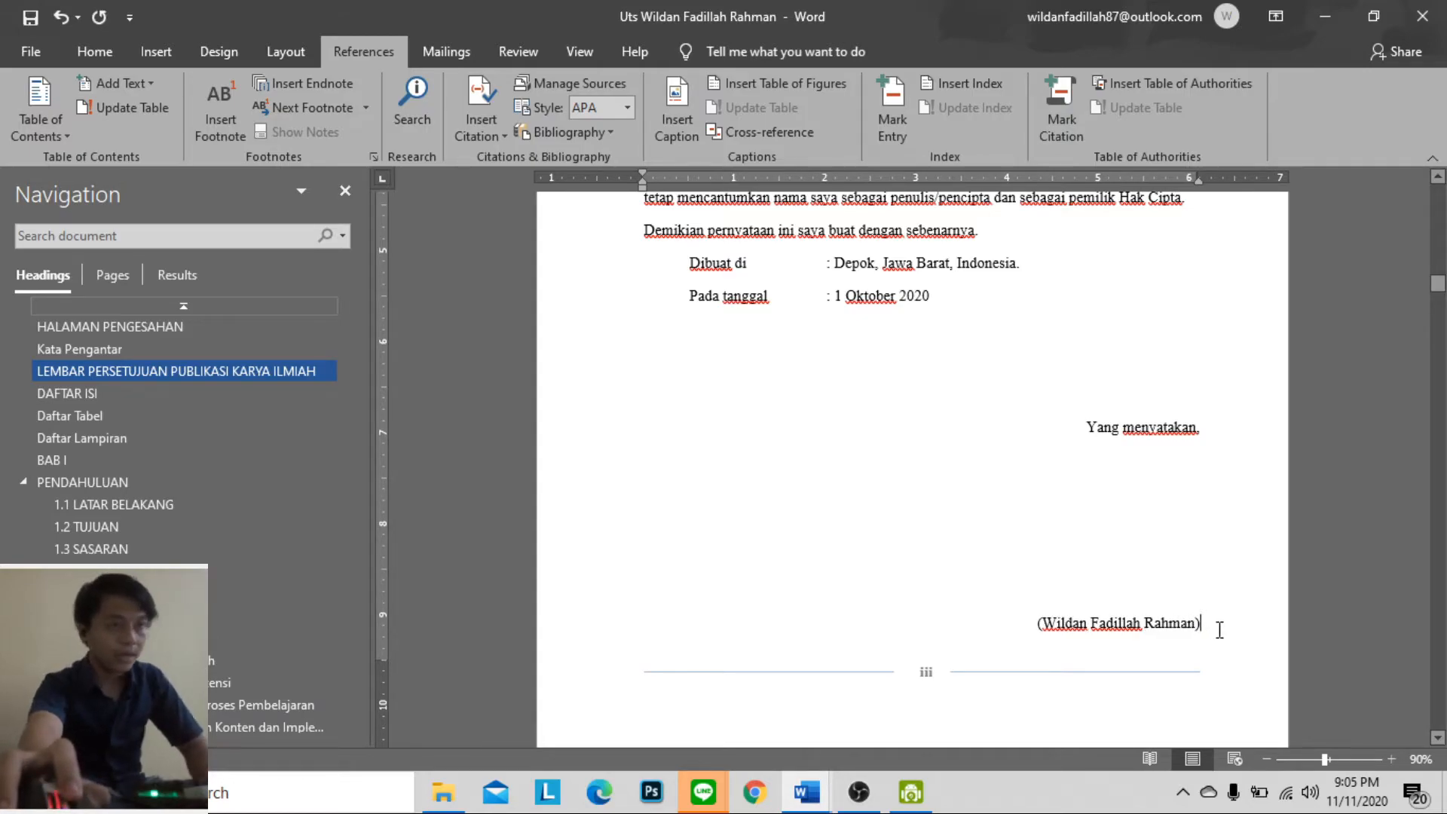
Insert a blank page after the publication approval sheet and paste the Indonesian abstract there as text only
{"action": "left_click", "coordinate": [118, 45]}
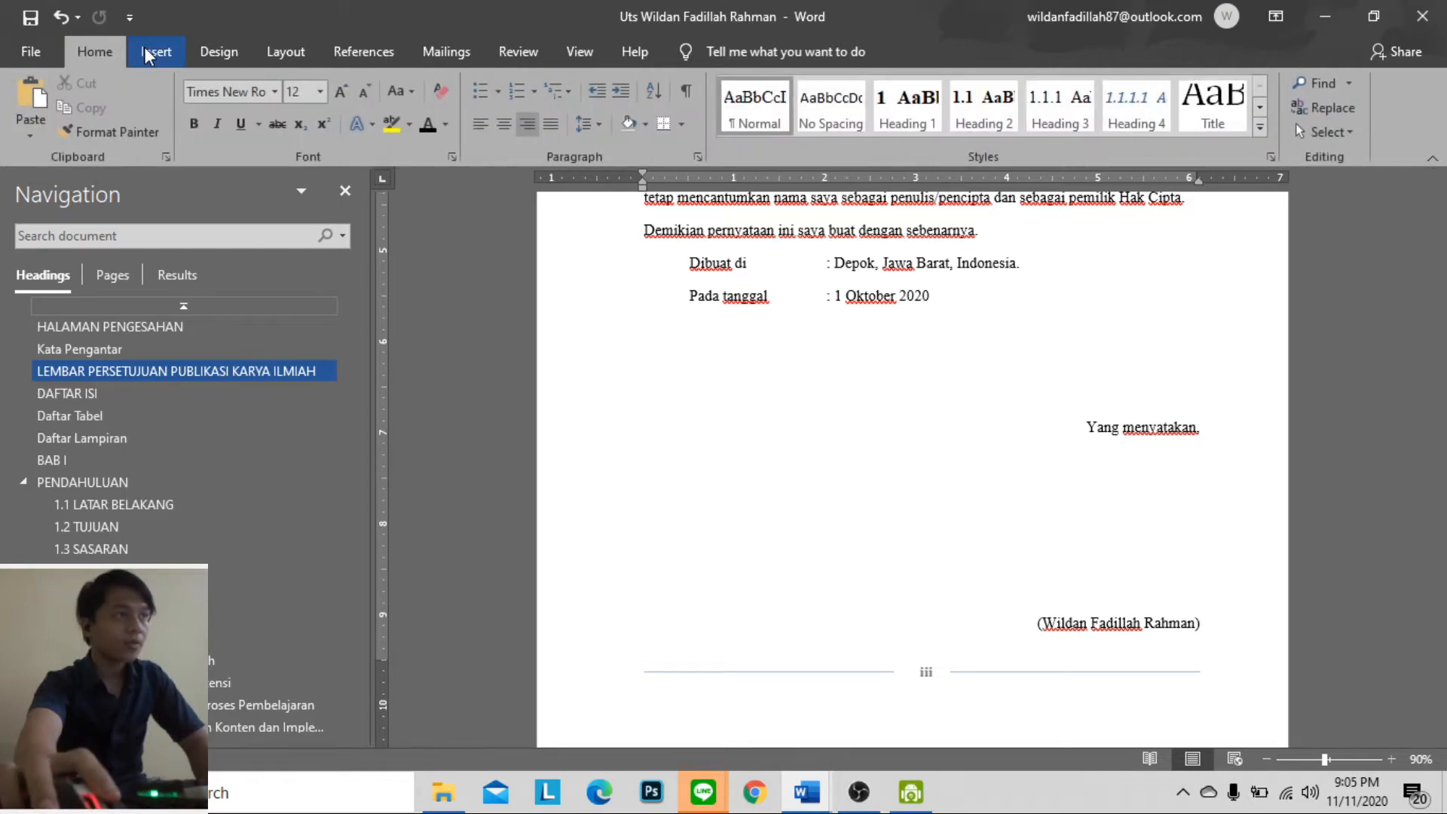
{"action": "left_click", "coordinate": [145, 48]}
{"action": "left_click", "coordinate": [90, 107]}
{"action": "scroll", "coordinate": [886, 495], "scroll_direction": "down", "scroll_amount": 3}
{"action": "scroll", "coordinate": [898, 530], "scroll_direction": "up", "scroll_amount": 6}
{"action": "scroll", "coordinate": [940, 603], "scroll_direction": "up", "scroll_amount": 5}
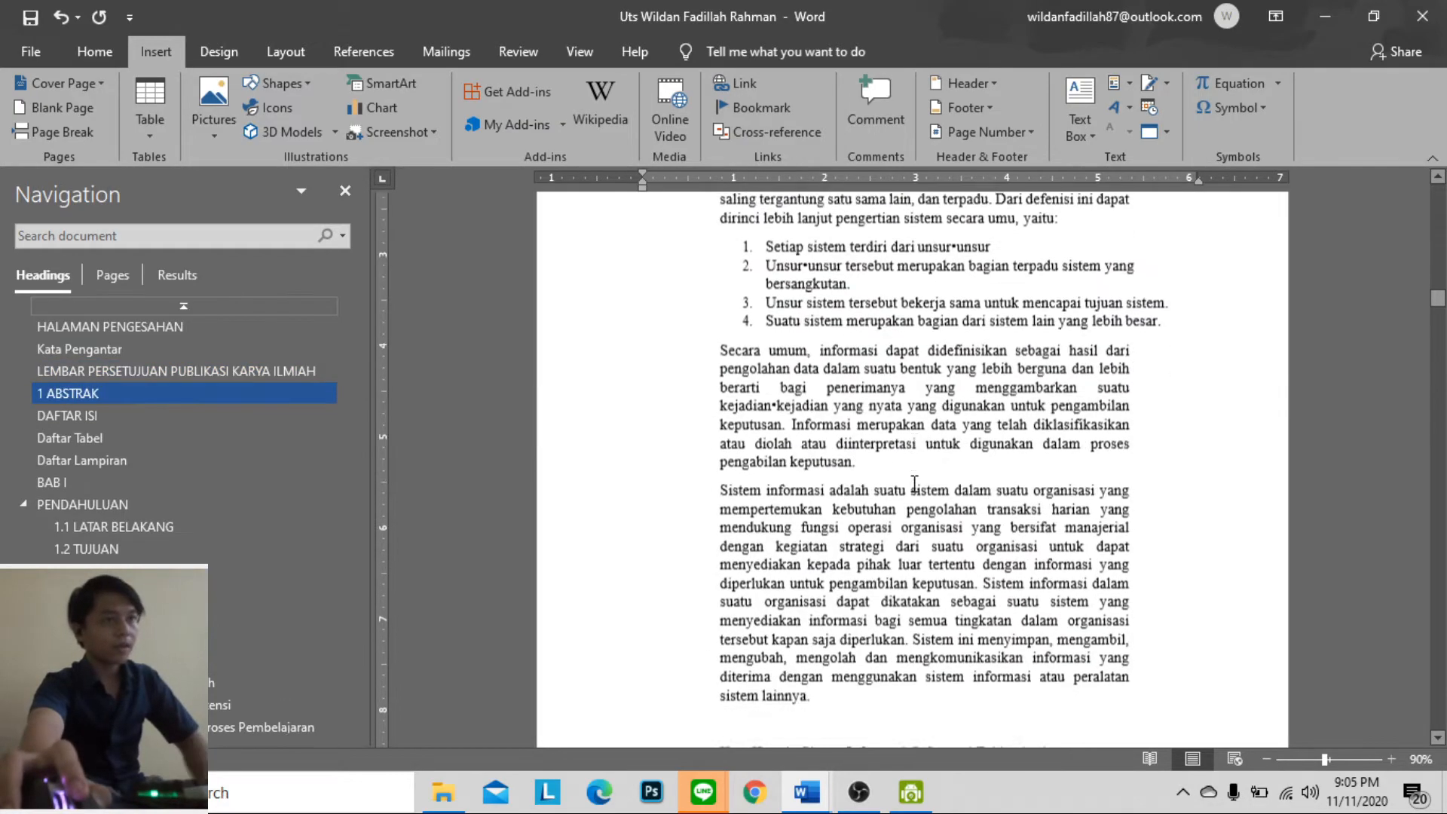
{"action": "left_click", "coordinate": [1080, 720]}
{"action": "left_click", "coordinate": [1195, 662]}
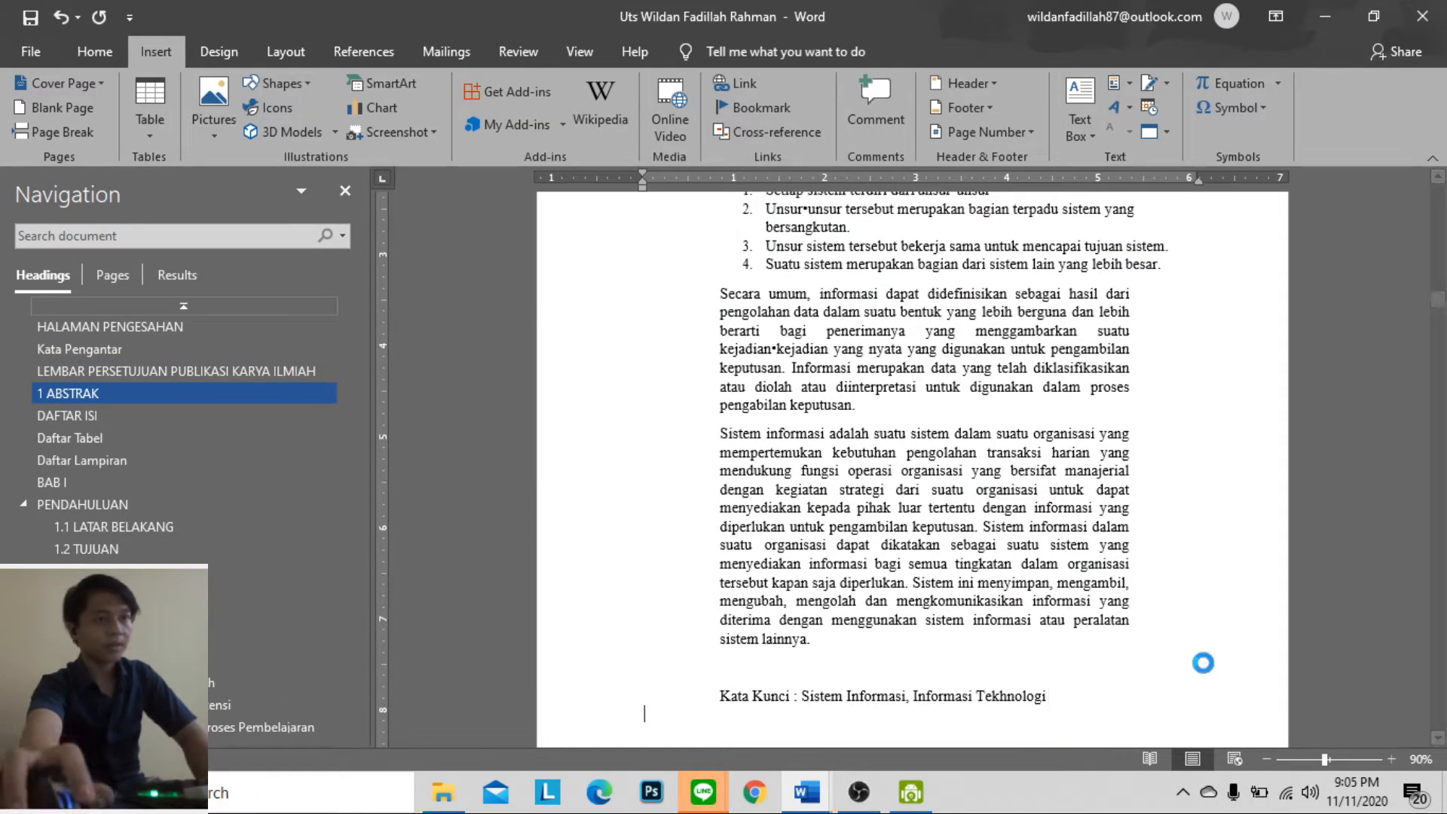
Format the ABSTRAK title as Heading 1, remove its automatic number and center it
{"action": "scroll", "coordinate": [1191, 656], "scroll_direction": "up", "scroll_amount": 5}
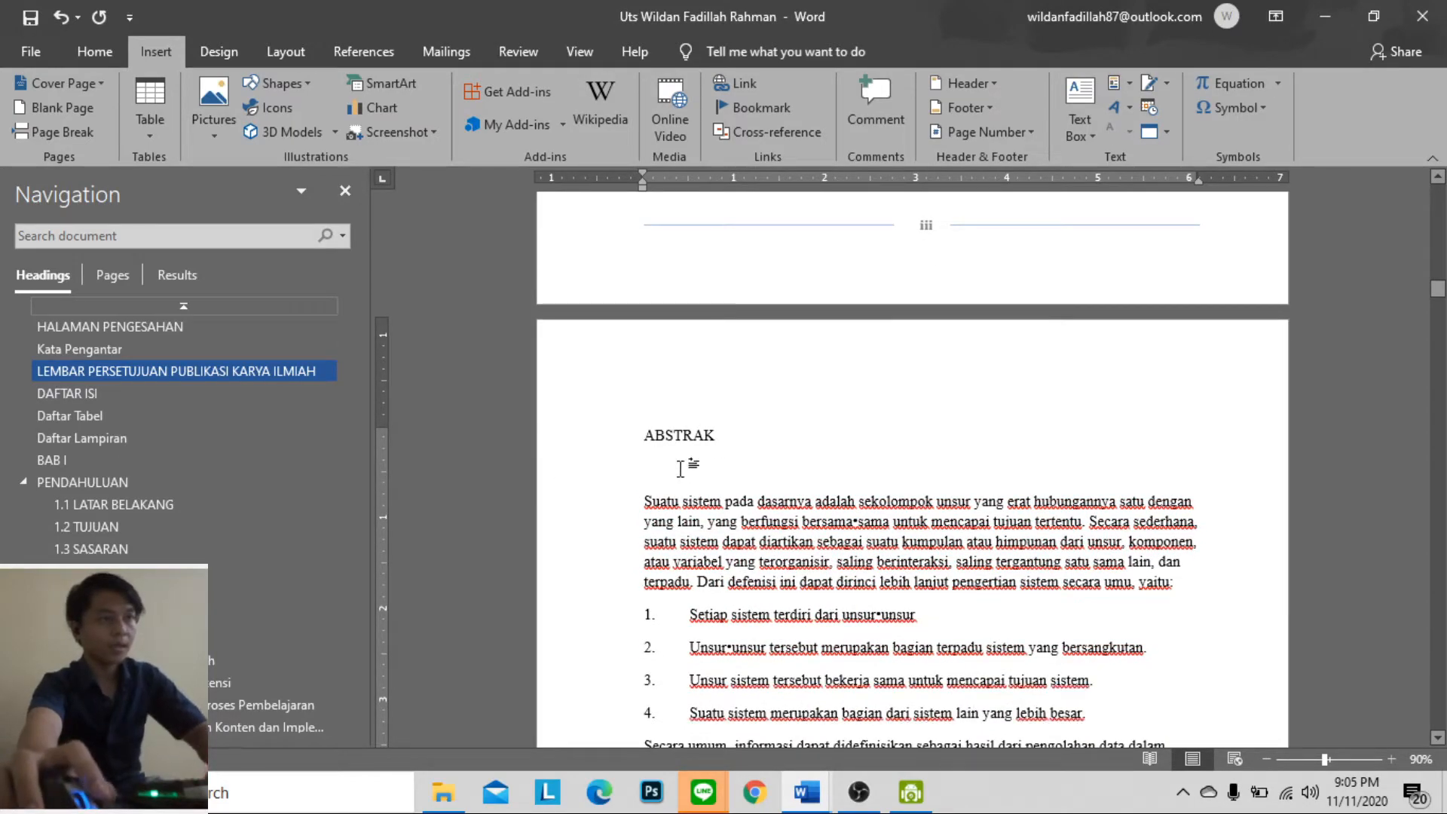
{"action": "left_click", "coordinate": [95, 51]}
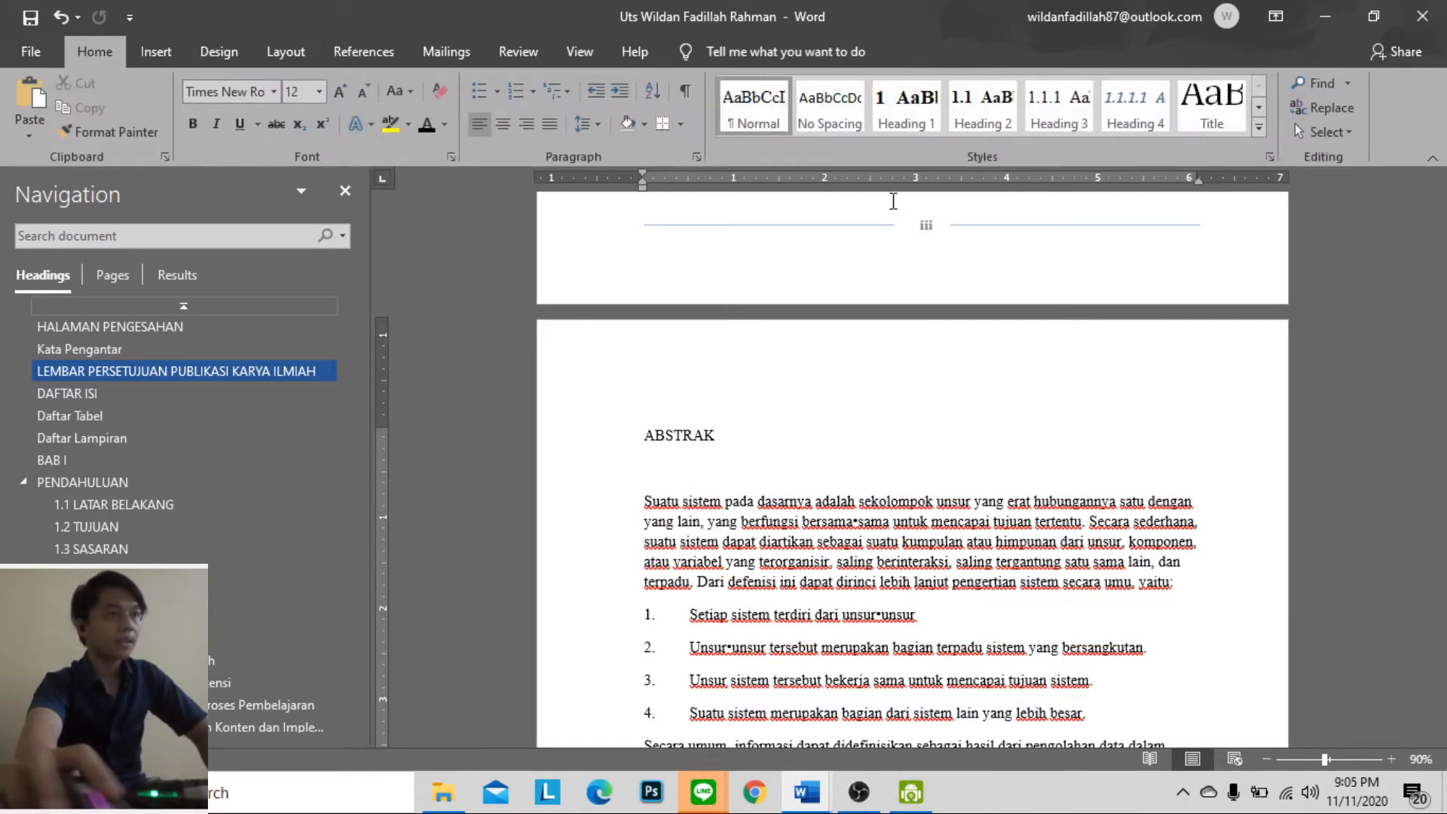
{"action": "left_click", "coordinate": [909, 106]}
{"action": "scroll", "coordinate": [880, 317], "scroll_direction": "down", "scroll_amount": 3}
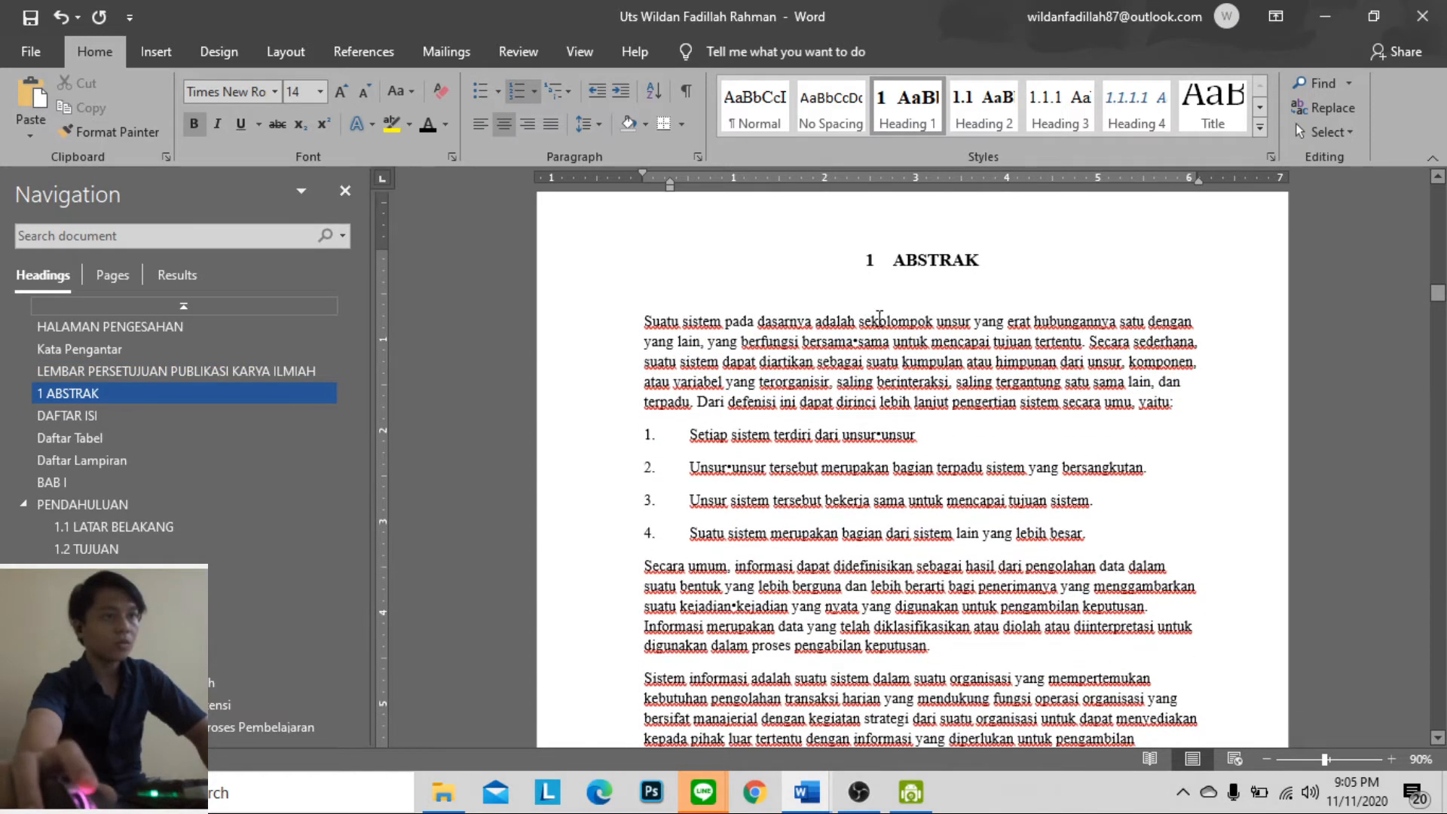
{"action": "key", "text": "BackSpace"}
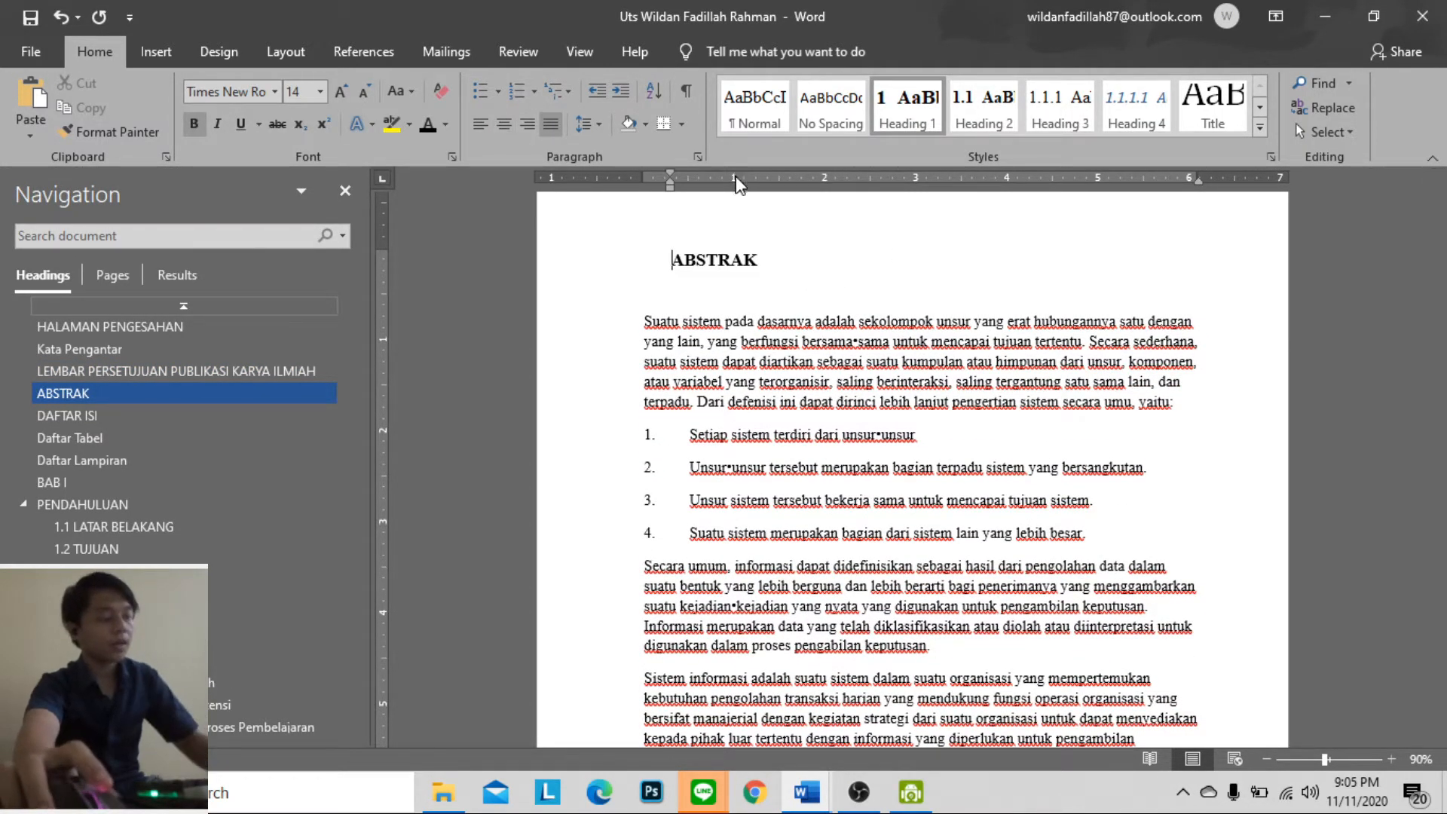
{"action": "key", "text": "ctrl+e"}
Insert a page break between the Kata Kunci line and the DAFTAR ISI heading
{"action": "scroll", "coordinate": [936, 371], "scroll_direction": "down", "scroll_amount": 10}
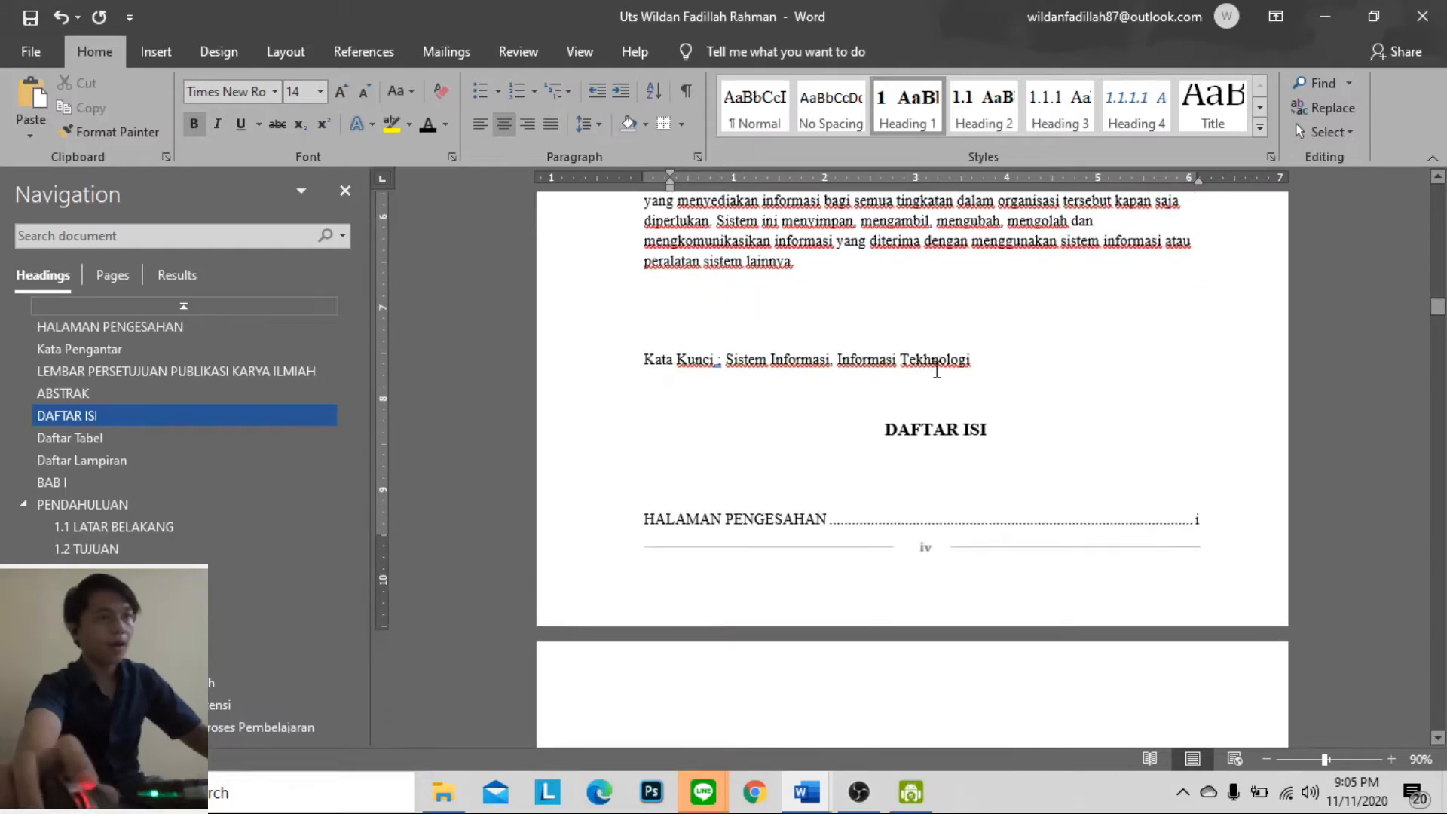
{"action": "left_click", "coordinate": [927, 400]}
{"action": "key", "text": "ctrl+Return"}
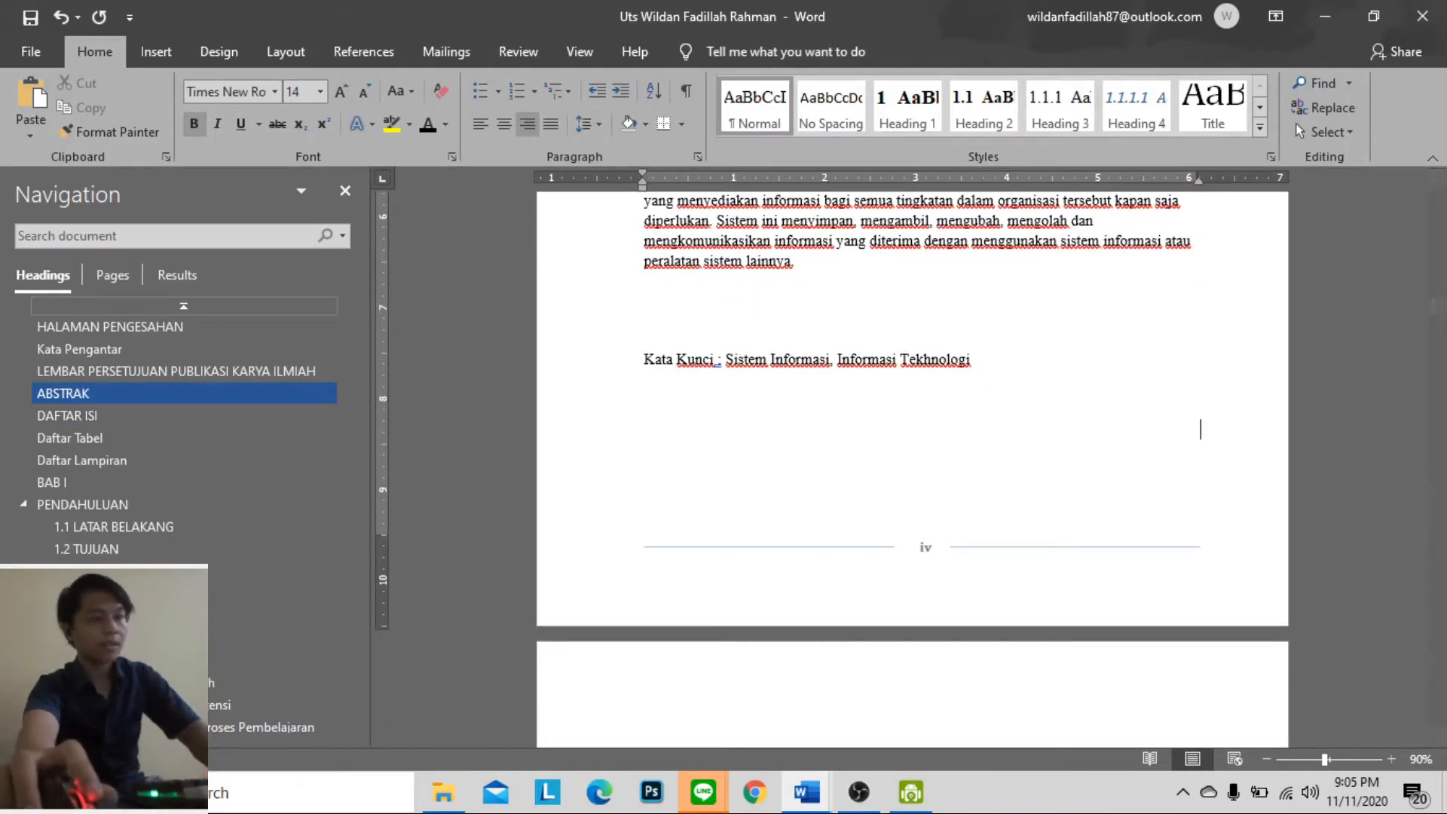
{"action": "scroll", "coordinate": [994, 377], "scroll_direction": "down", "scroll_amount": 3}
{"action": "scroll", "coordinate": [994, 377], "scroll_direction": "up", "scroll_amount": 6}
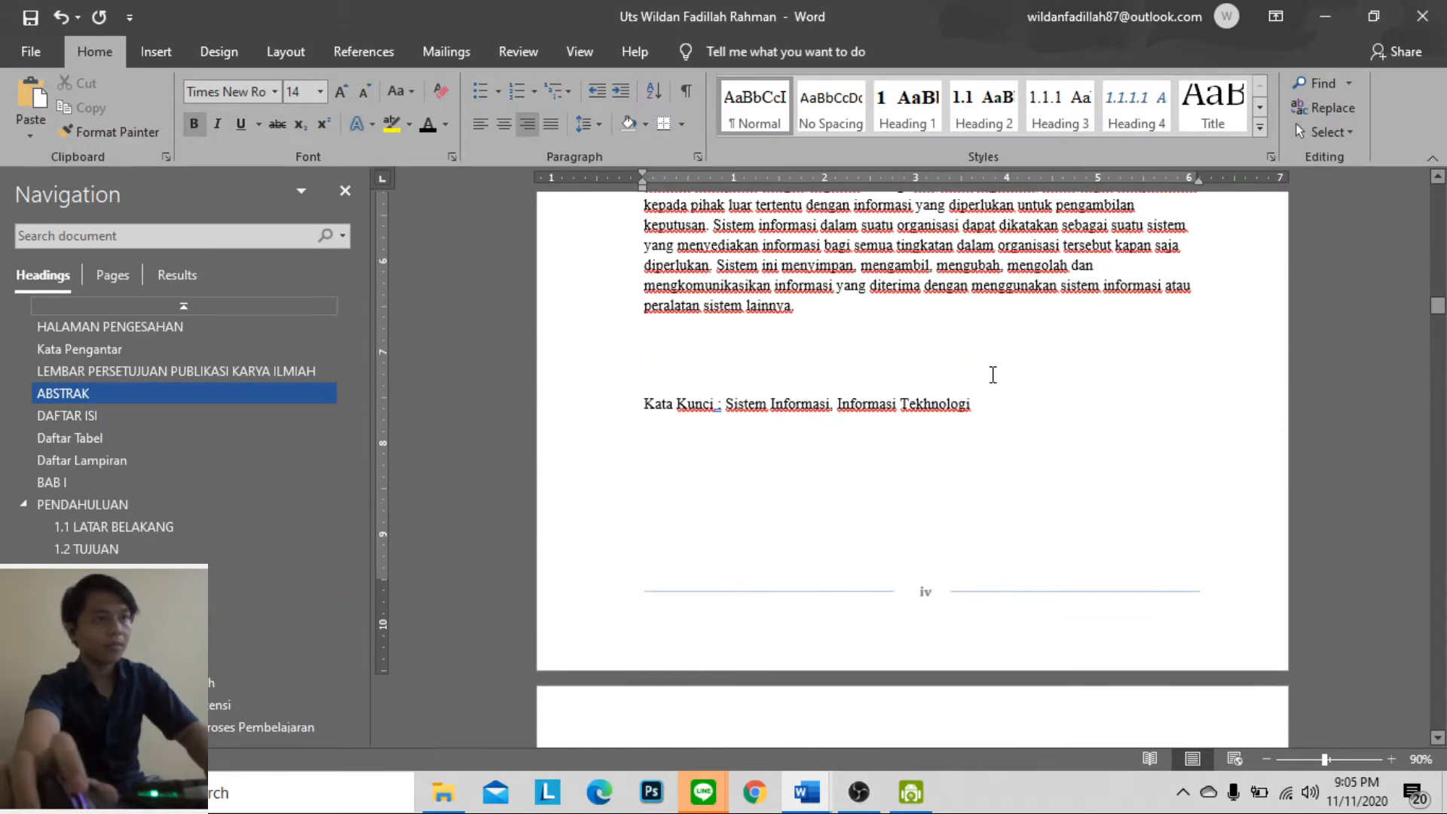
{"action": "scroll", "coordinate": [774, 360], "scroll_direction": "down", "scroll_amount": 3}
Remove the space before the colon in the Kata Kunci line and hyphenate "unsur-unsur" in the abstract's first list item
{"action": "left_click", "coordinate": [719, 362]}
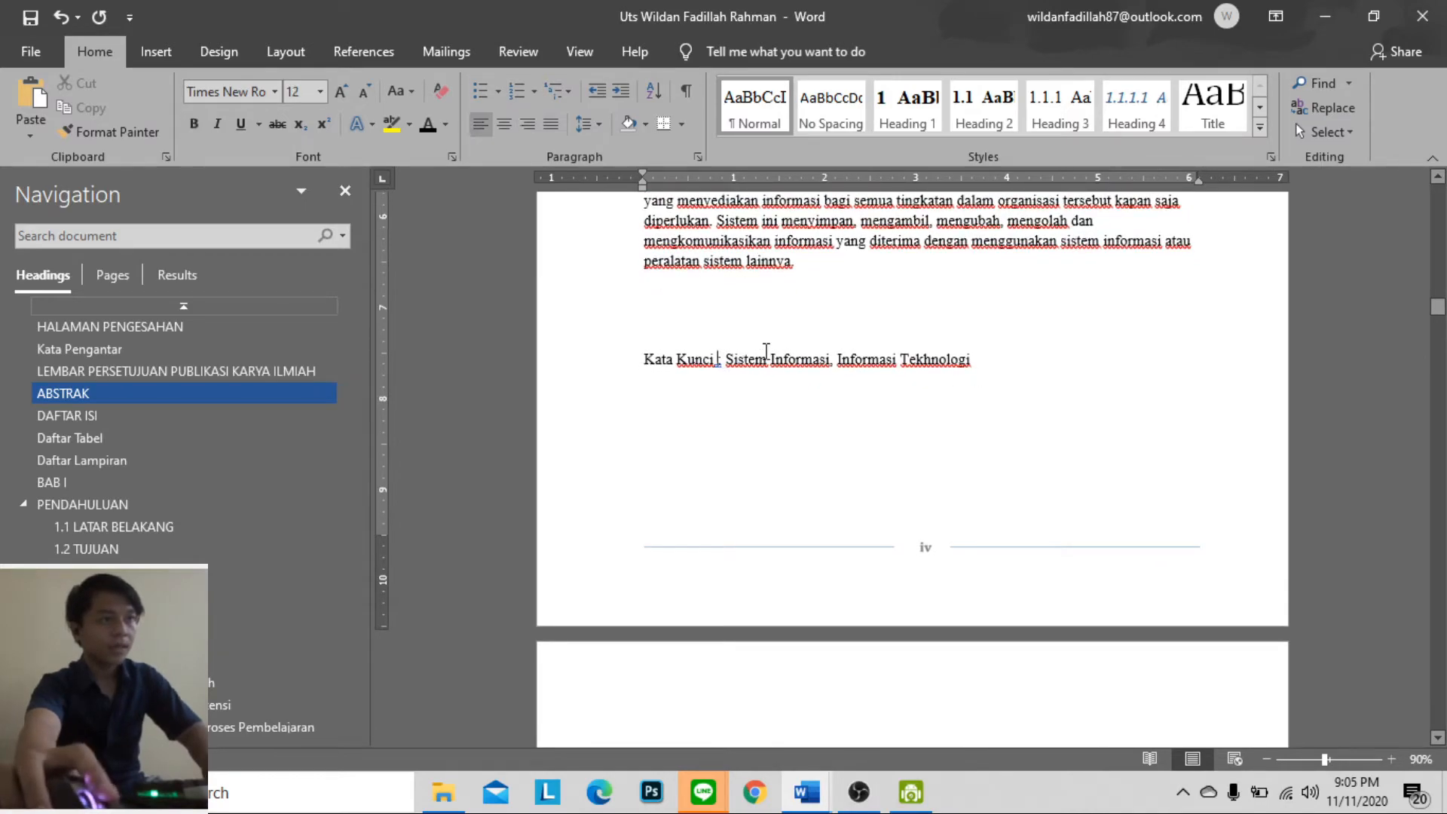
{"action": "key", "text": "Delete"}
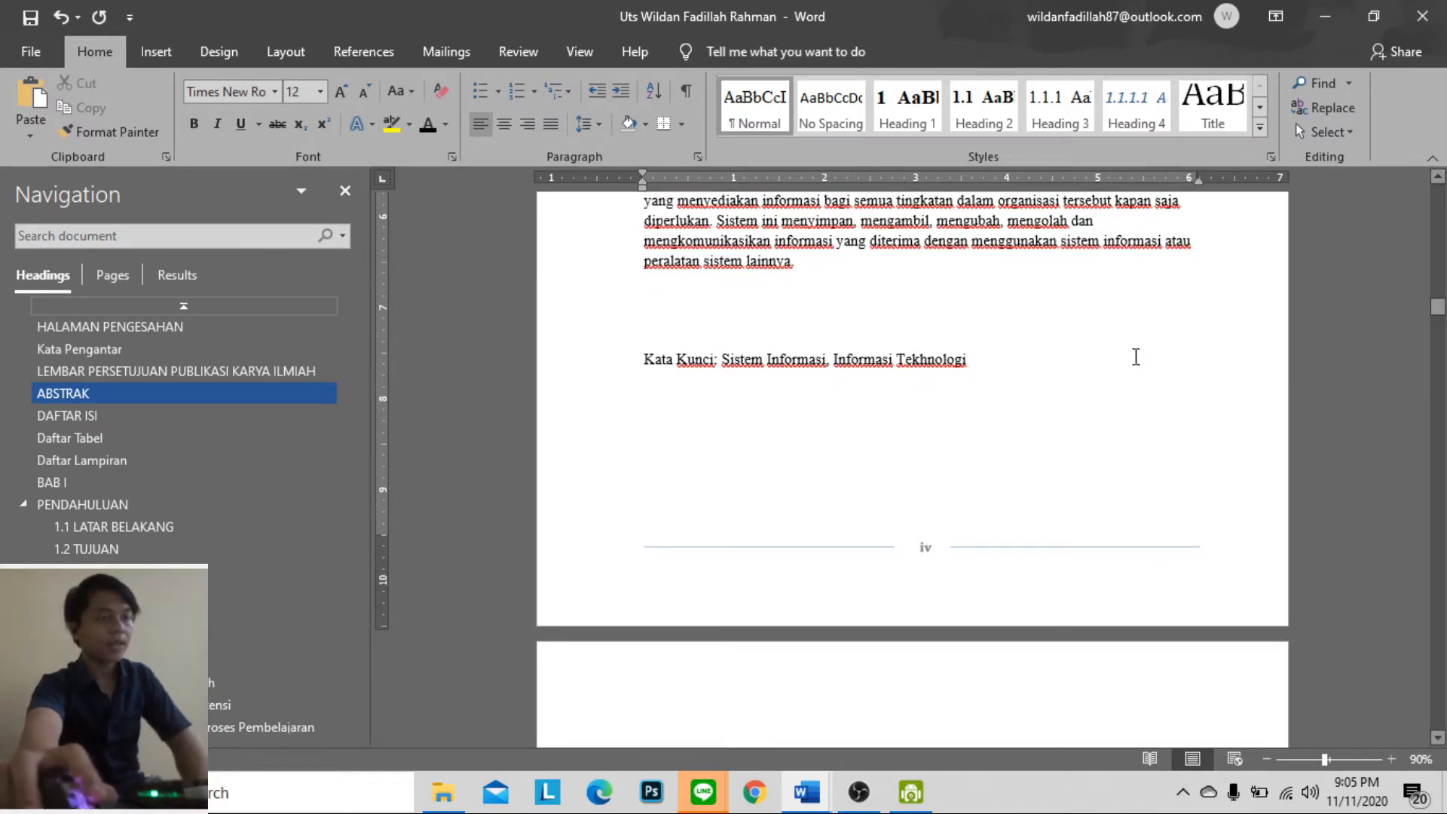
{"action": "scroll", "coordinate": [1136, 356], "scroll_direction": "up", "scroll_amount": 4}
{"action": "scroll", "coordinate": [991, 450], "scroll_direction": "up", "scroll_amount": 5}
{"action": "scroll", "coordinate": [885, 410], "scroll_direction": "down", "scroll_amount": 2}
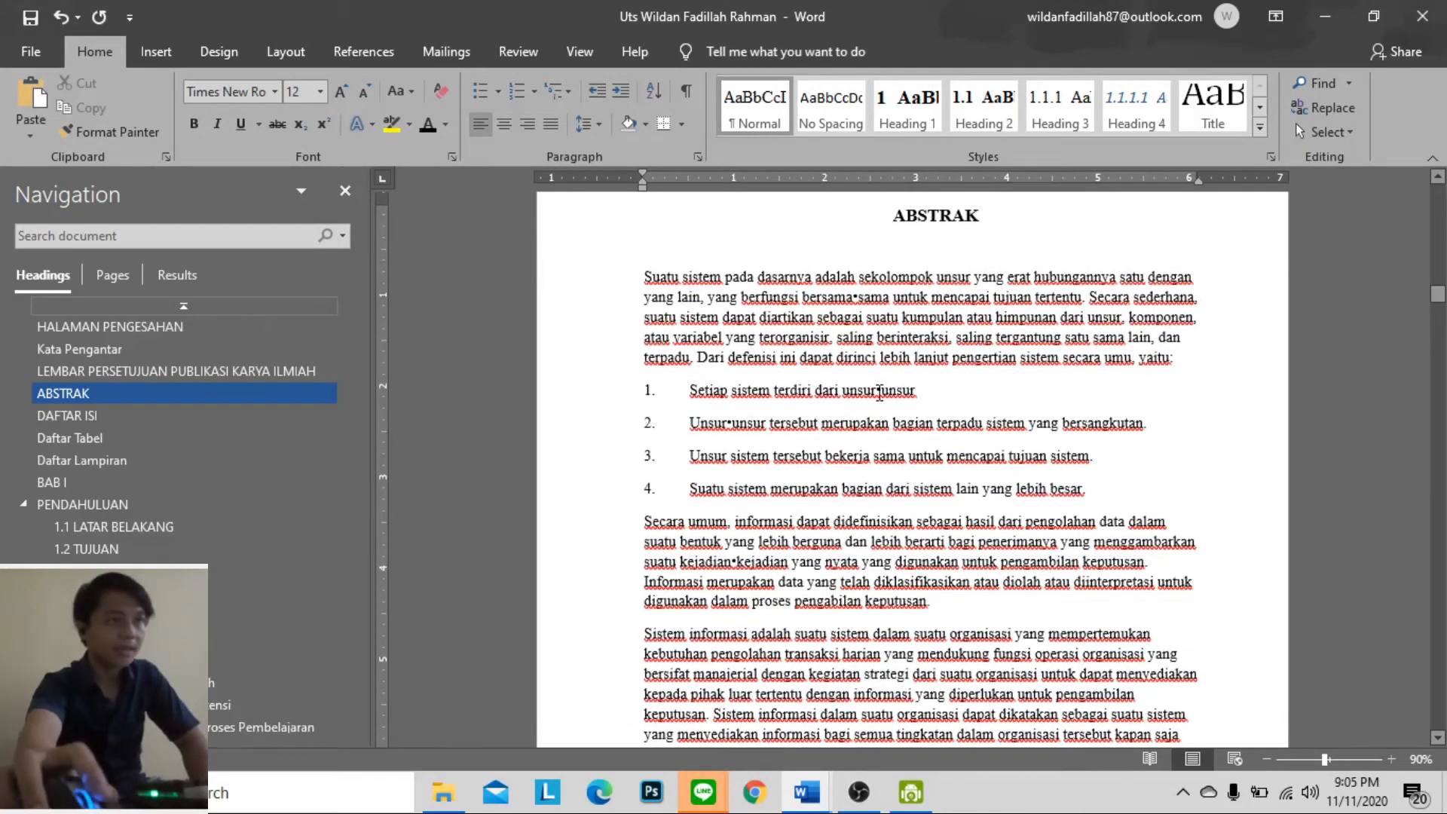
{"action": "key", "text": "BackSpace"}
{"action": "type", "text": "-"}
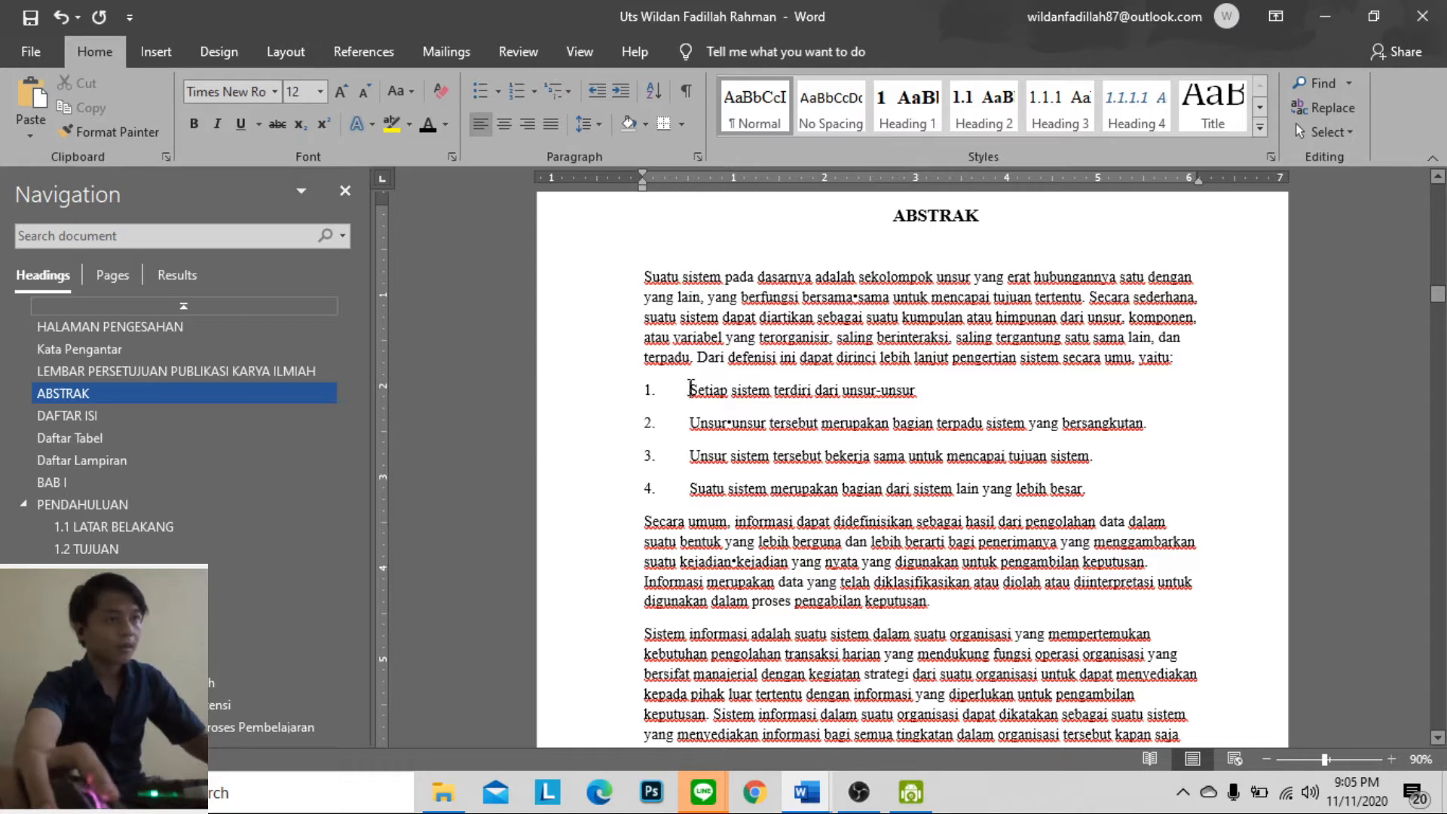
Indent the four numbered items of the ABSTRAK list by one tab stop
{"action": "left_click", "coordinate": [691, 388]}
{"action": "key", "text": "Tab"}
{"action": "key", "text": "BackSpace"}
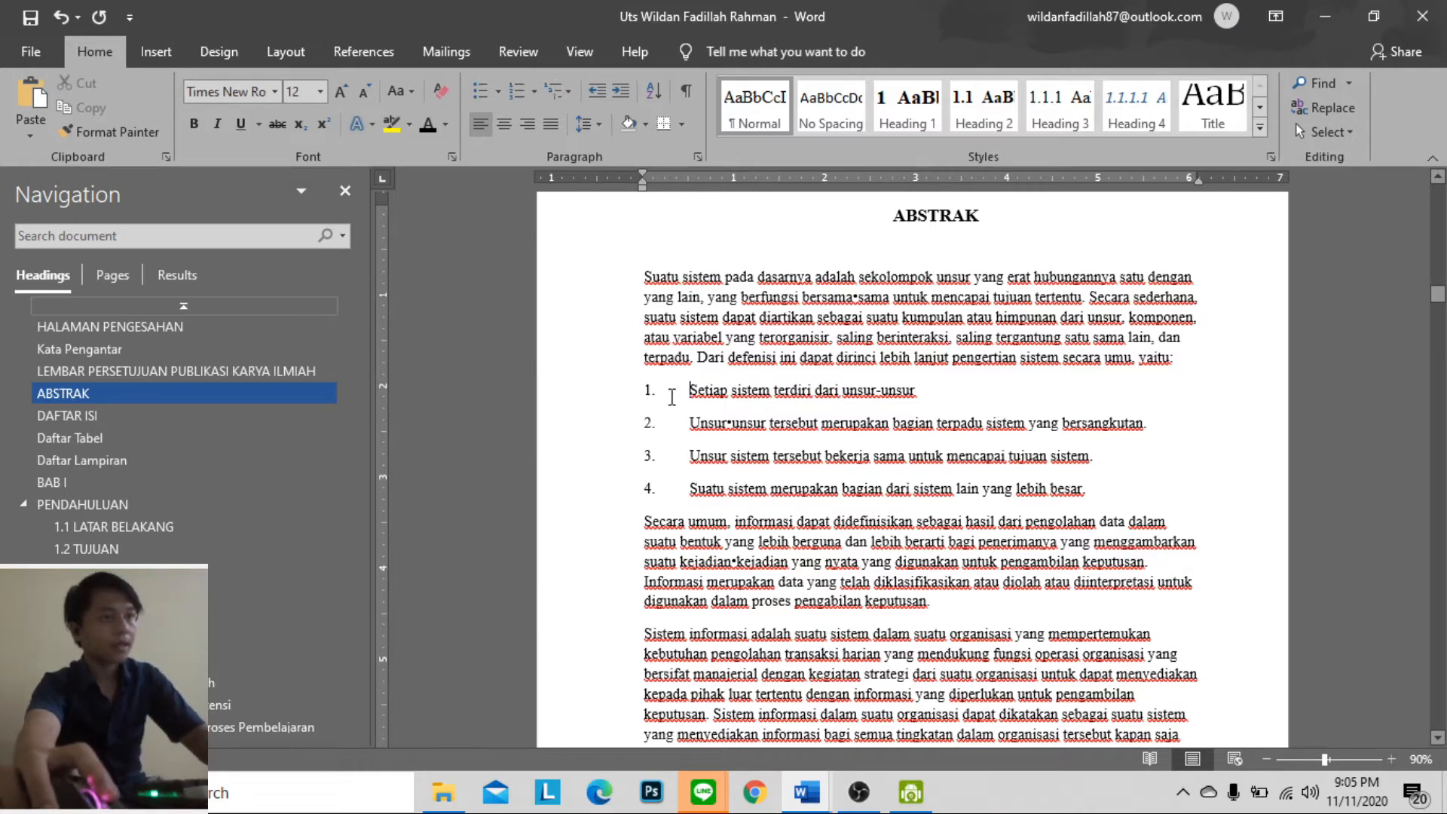
{"action": "key", "text": "Tab"}
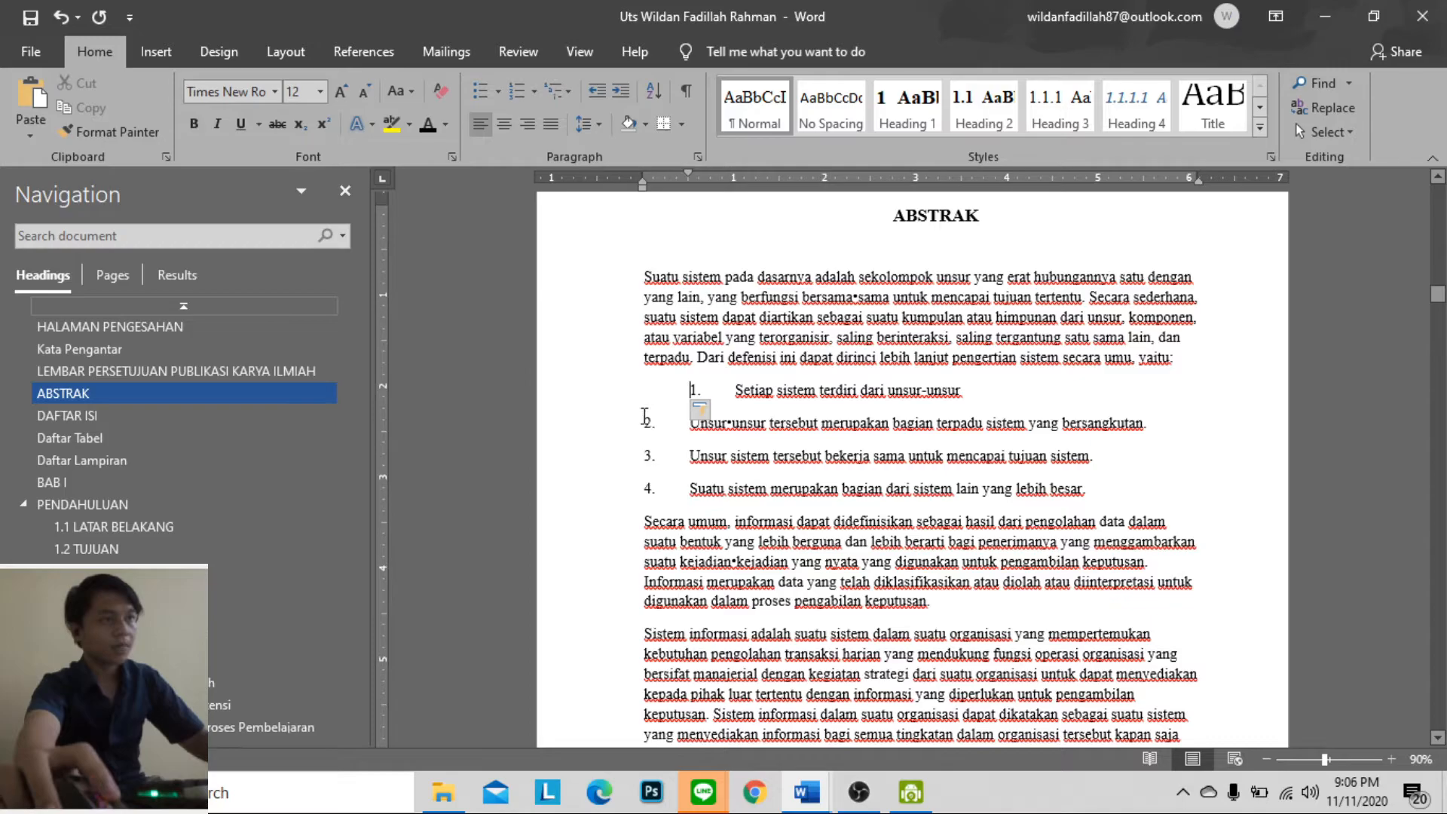
{"action": "key", "text": "Tab"}
{"action": "left_click", "coordinate": [639, 455]}
{"action": "key", "text": "Tab"}
{"action": "left_click", "coordinate": [635, 488]}
{"action": "key", "text": "Tab"}
Delete the break before DAFTAR ISI and separate it from the Kata Kunci line again so it starts a new page
{"action": "scroll", "coordinate": [982, 439], "scroll_direction": "down", "scroll_amount": 7}
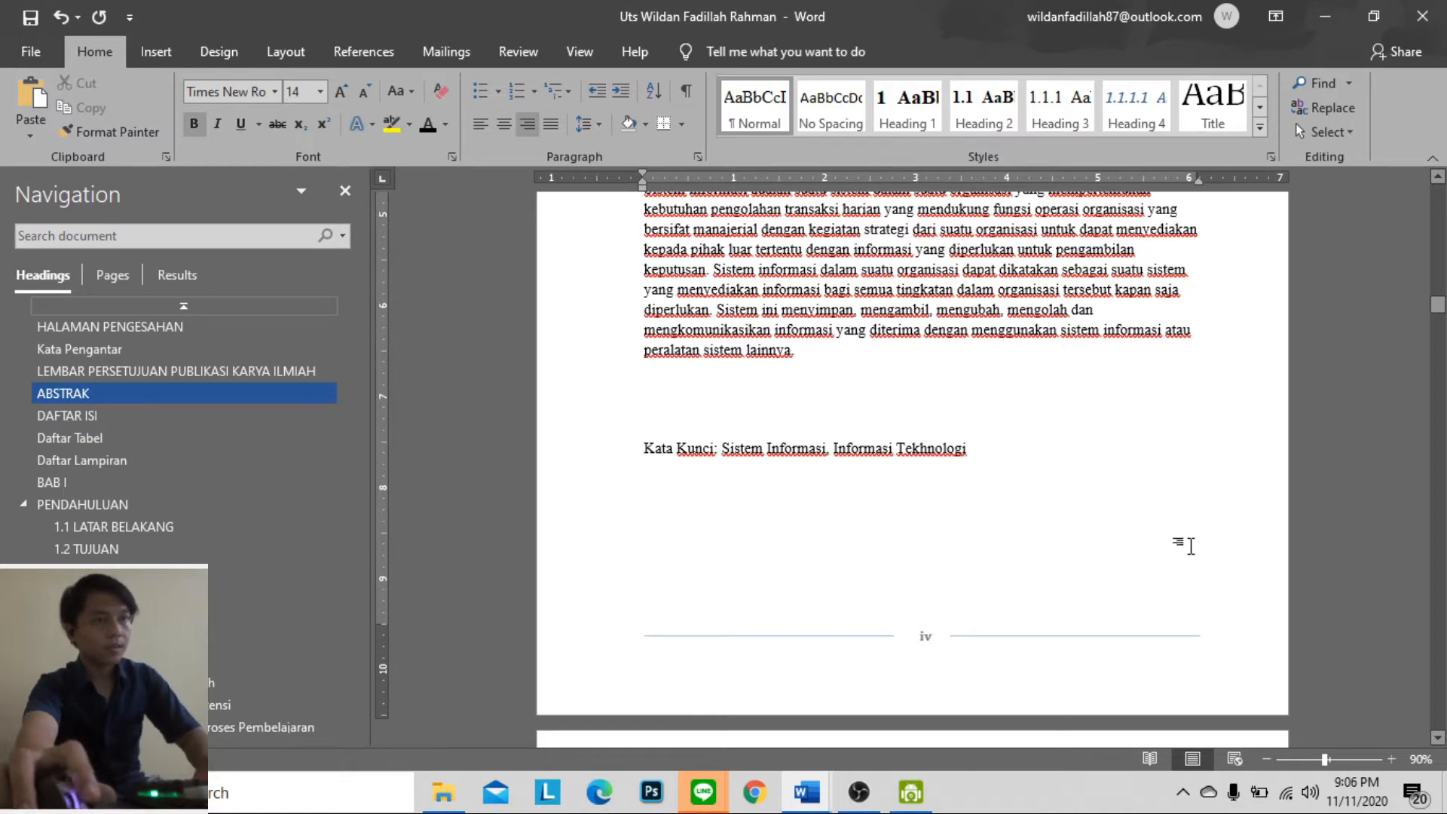
{"action": "key", "text": "BackSpace"}
{"action": "key", "text": "BackSpace"}
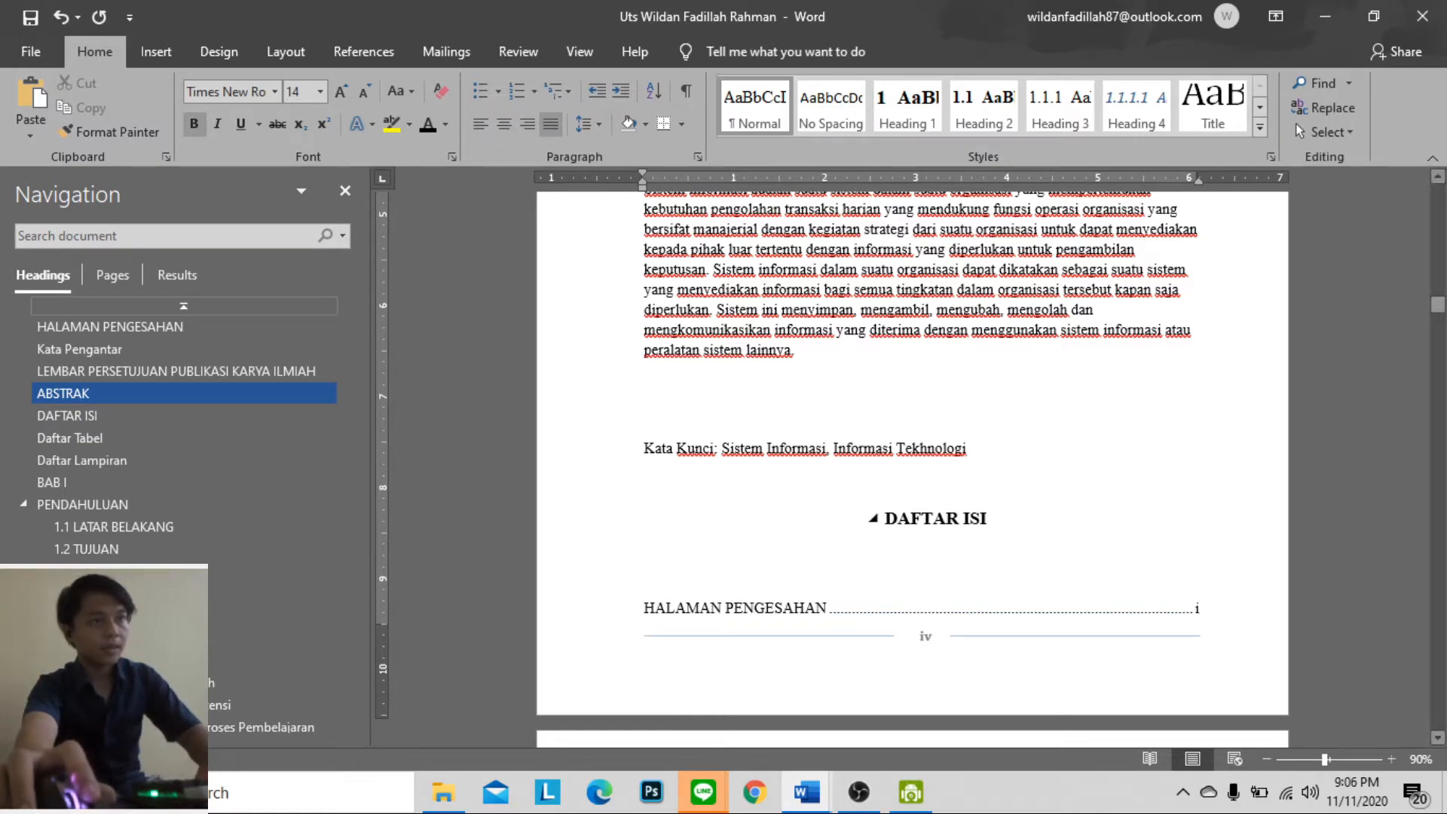
{"action": "key", "text": "Return"}
{"action": "key", "text": "Return"}
{"action": "scroll", "coordinate": [1193, 522], "scroll_direction": "down", "scroll_amount": 3}
{"action": "key", "text": "BackSpace"}
{"action": "key", "text": "BackSpace"}
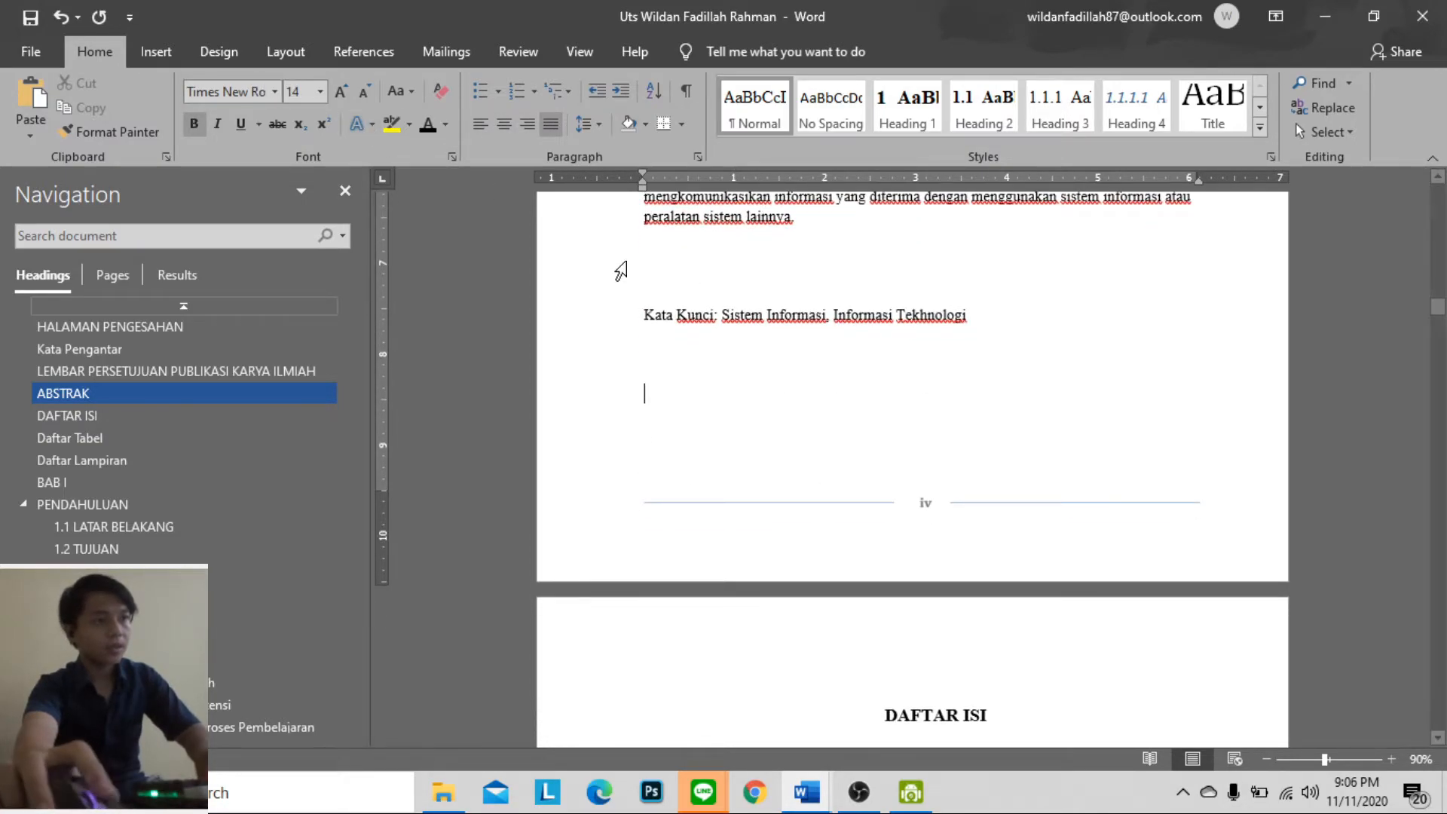
Add an empty line below the Kata Kunci line and insert a blank page there, ahead of DAFTAR ISI
{"action": "key", "text": "Return"}
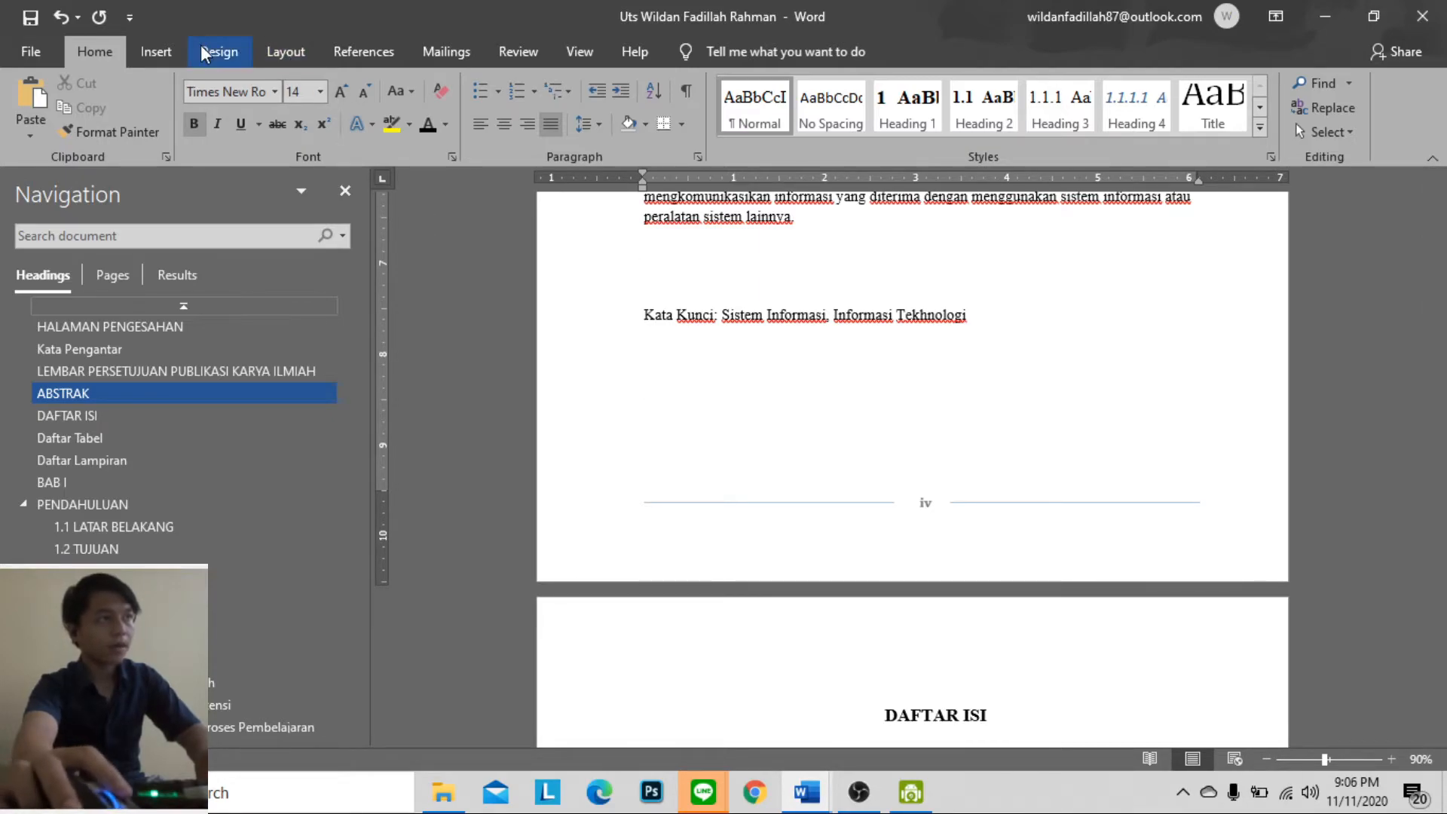
{"action": "left_click", "coordinate": [156, 51]}
{"action": "left_click", "coordinate": [62, 107]}
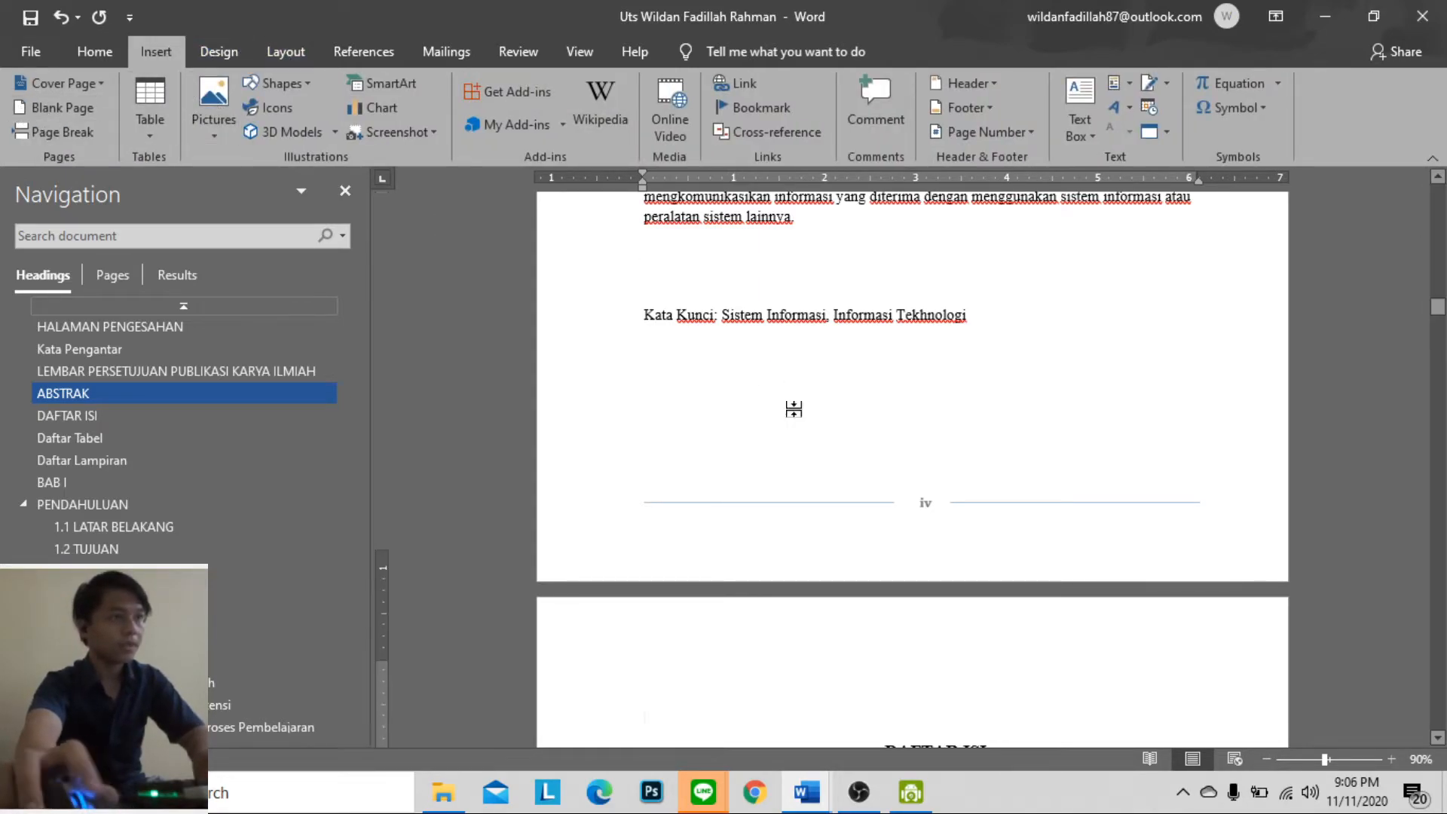
{"action": "scroll", "coordinate": [807, 411], "scroll_direction": "up", "scroll_amount": 3}
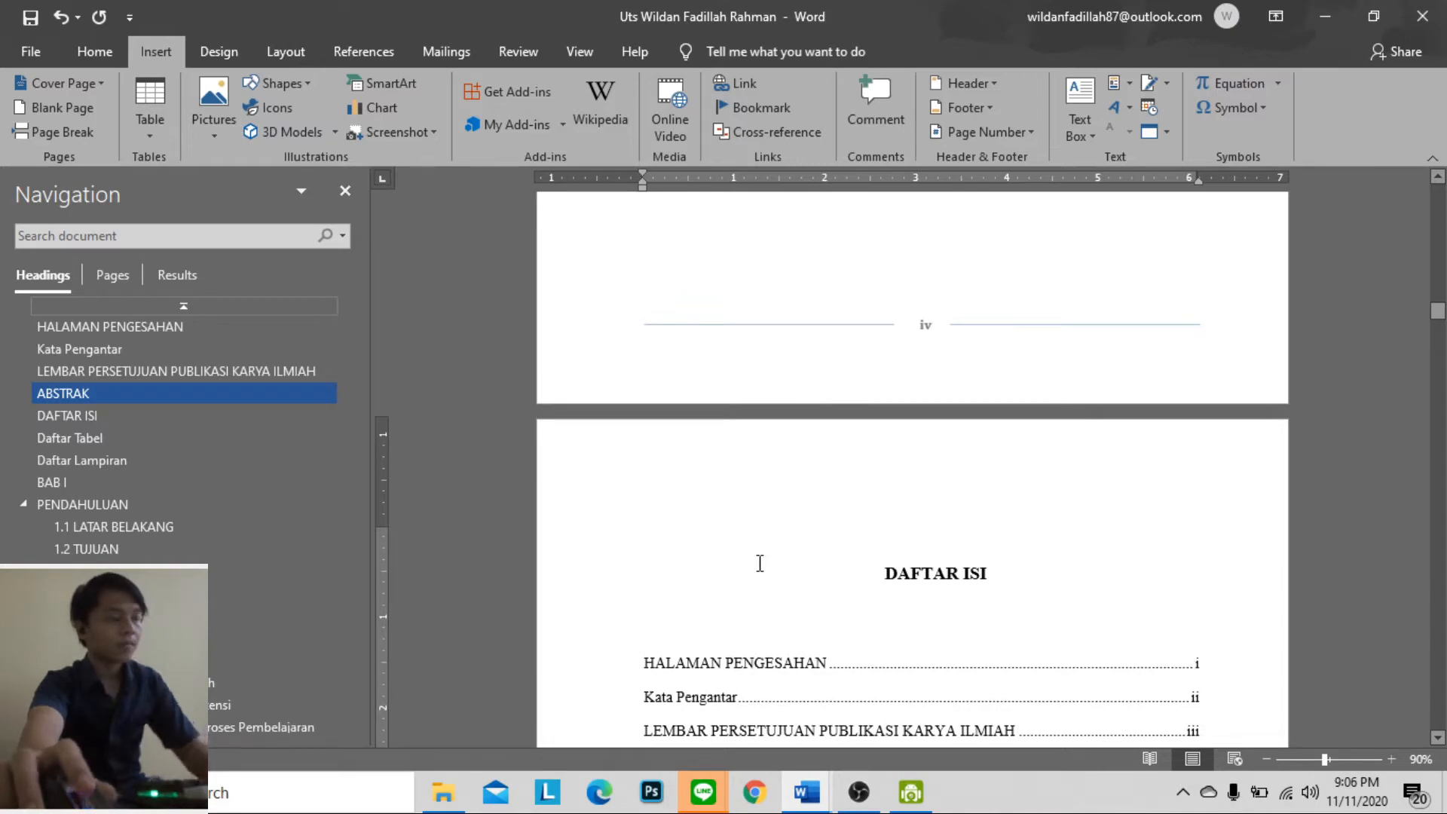
Switch to the Latihan_TKA document and copy the English abstract through its Keywords line
{"action": "left_click", "coordinate": [760, 798]}
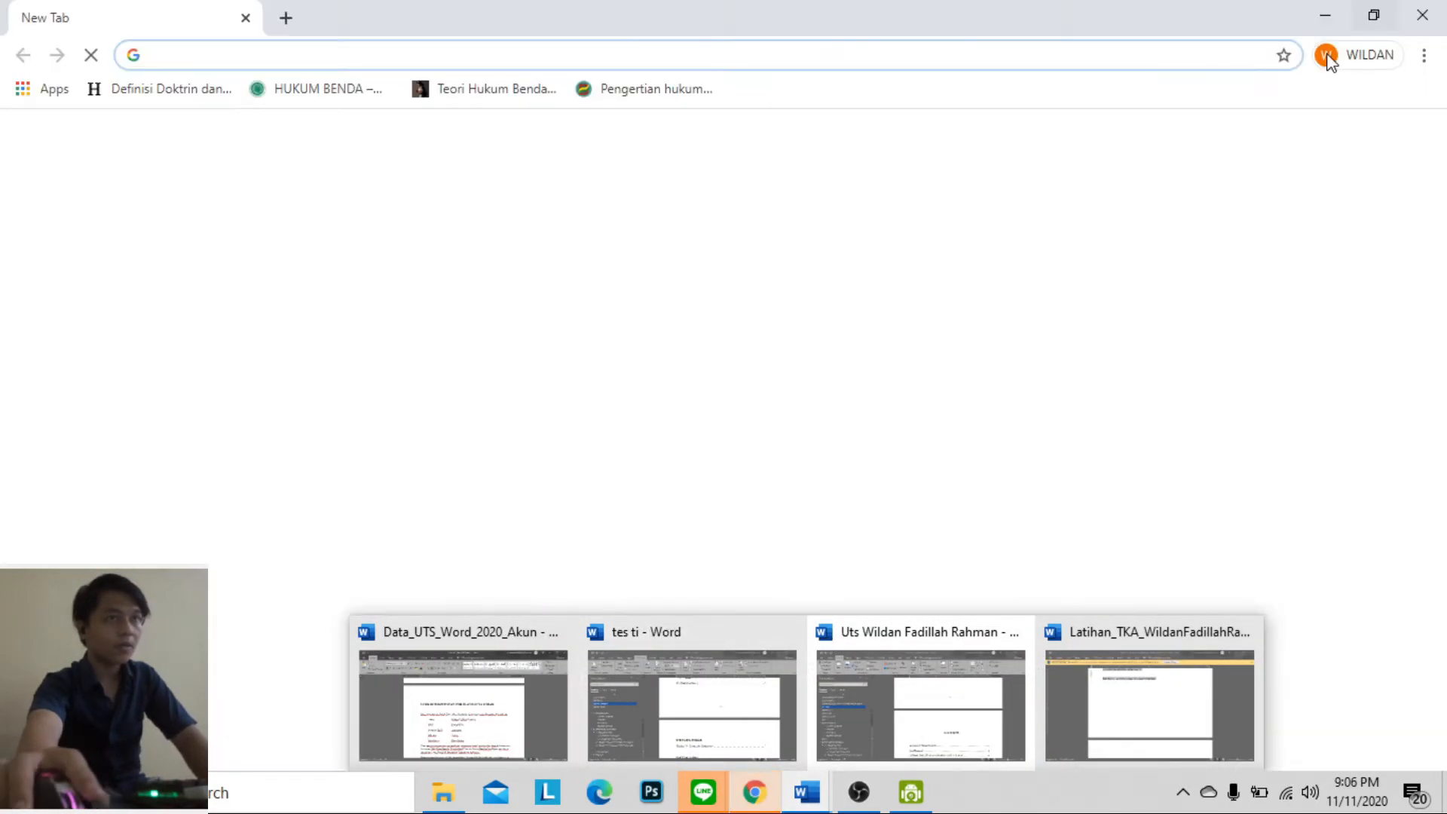
{"action": "left_click", "coordinate": [1424, 19]}
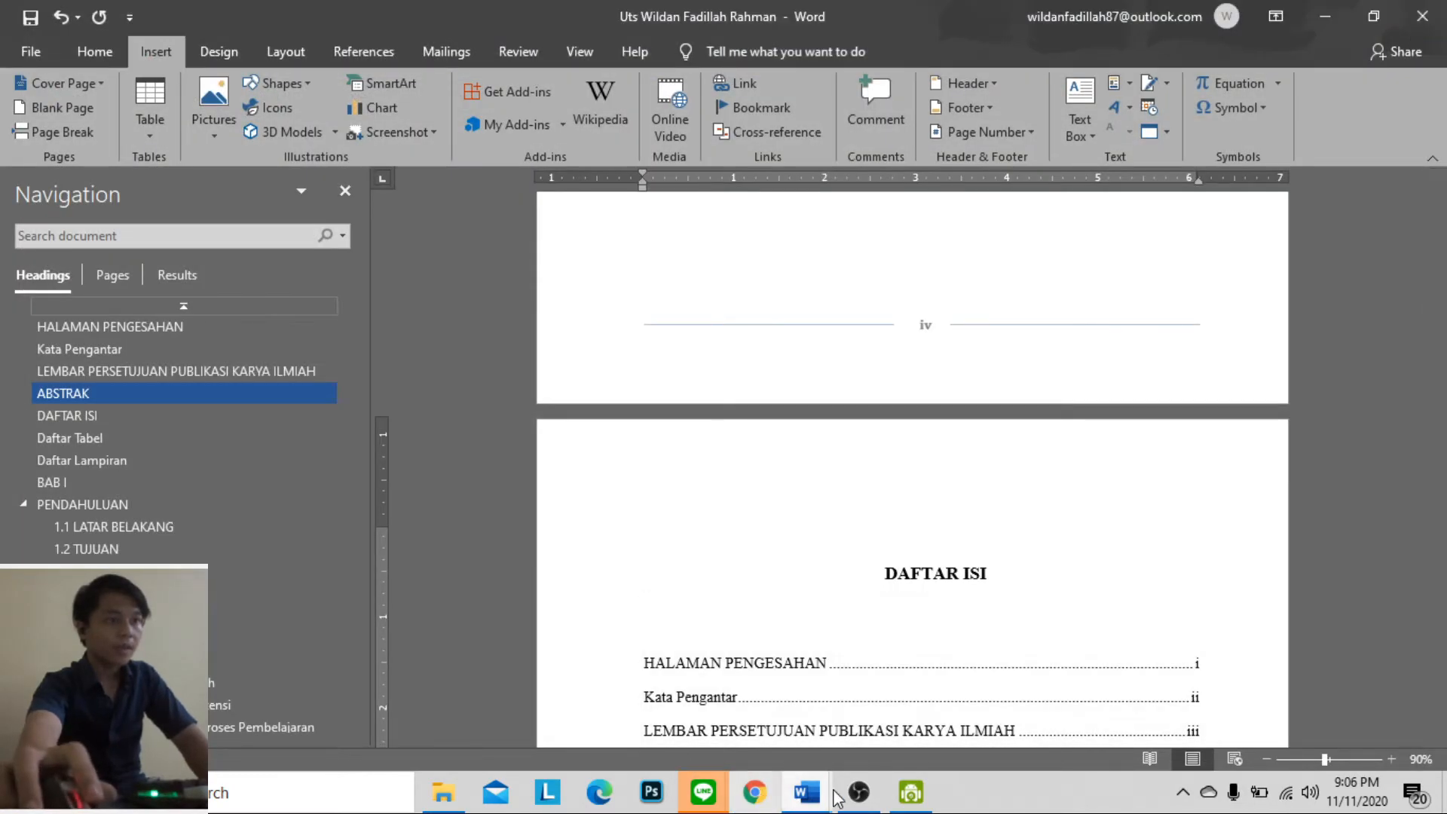
{"action": "left_click", "coordinate": [806, 791]}
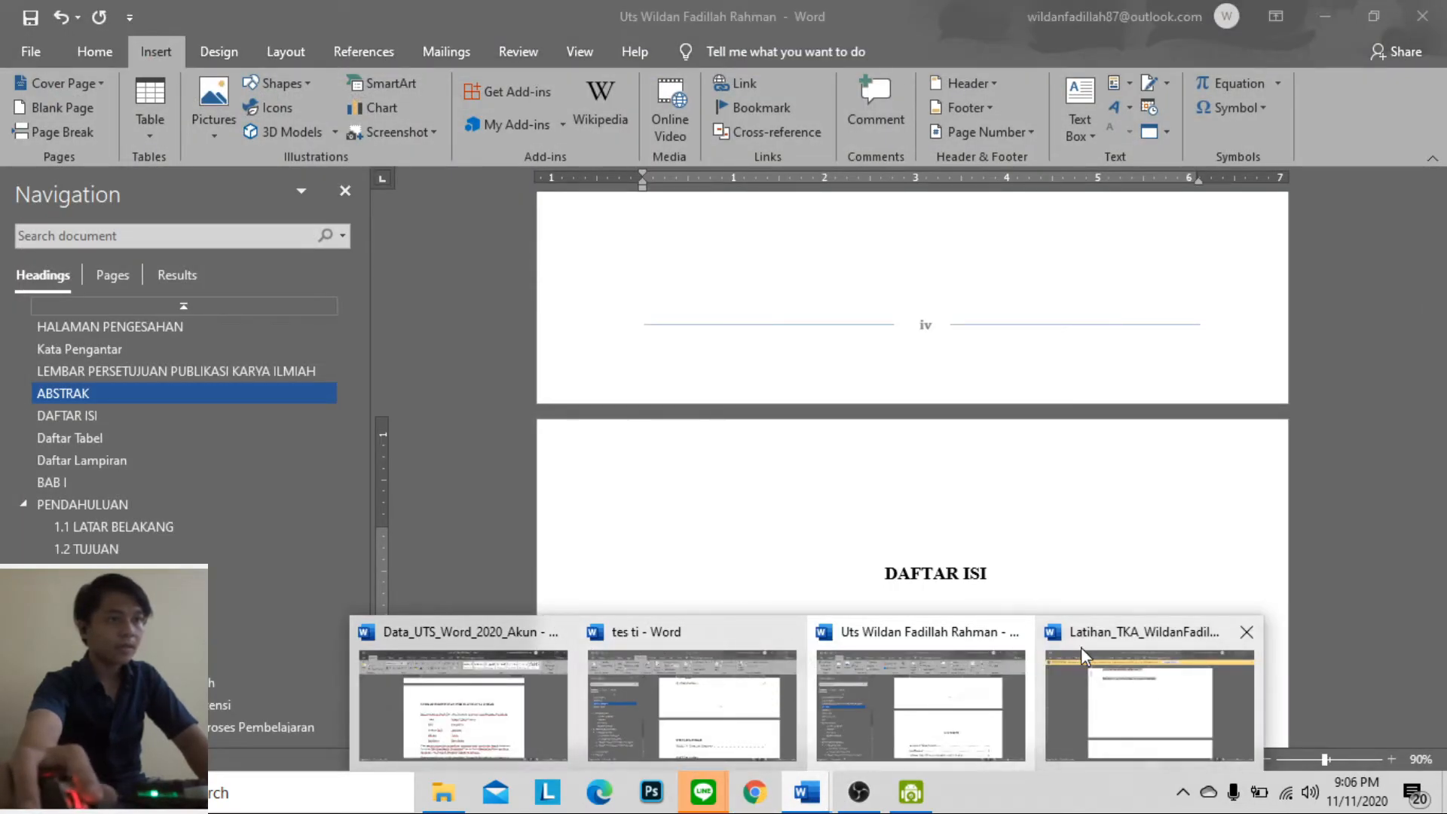
{"action": "left_click", "coordinate": [1082, 654]}
{"action": "scroll", "coordinate": [927, 578], "scroll_direction": "down", "scroll_amount": 8}
{"action": "left_click_drag", "start_coordinate": [674, 312], "coordinate": [968, 628]}
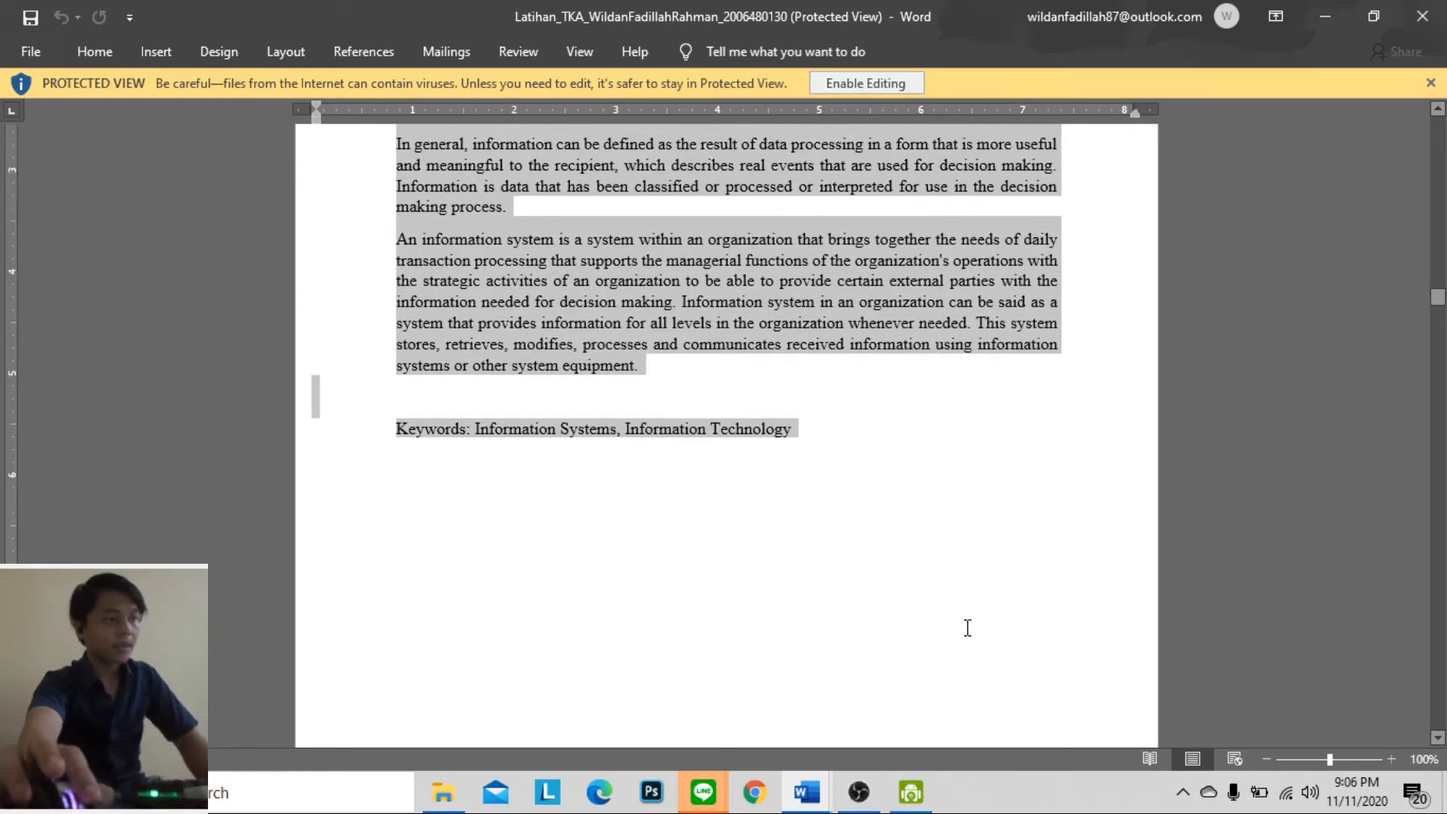
Return to the Uts report and paste the English abstract above the DAFTAR ISI heading as text only
{"action": "left_click", "coordinate": [1280, 16]}
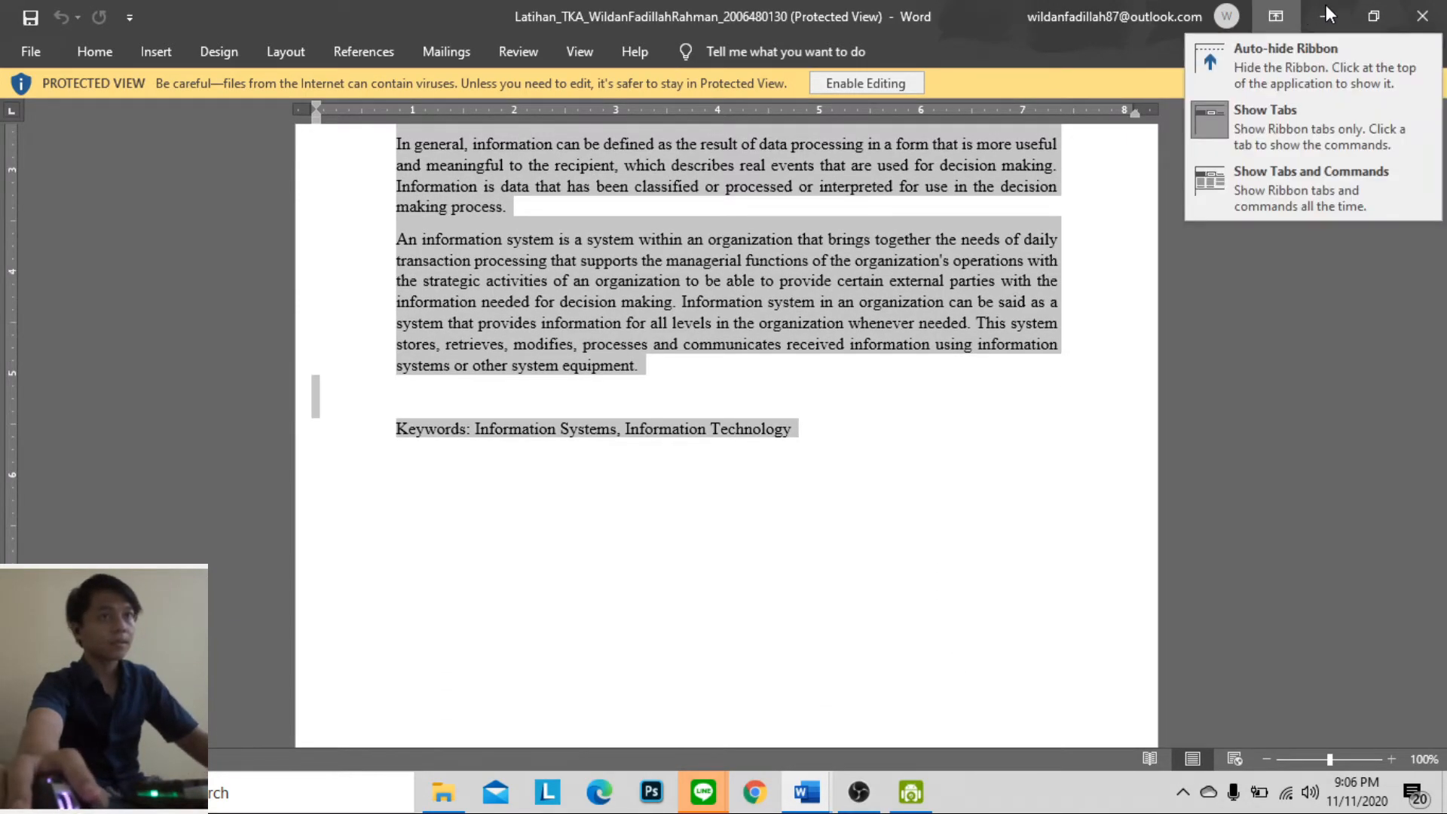
{"action": "left_click", "coordinate": [1326, 13]}
{"action": "scroll", "coordinate": [1031, 395], "scroll_direction": "up", "scroll_amount": 1}
{"action": "scroll", "coordinate": [798, 553], "scroll_direction": "down", "scroll_amount": 1}
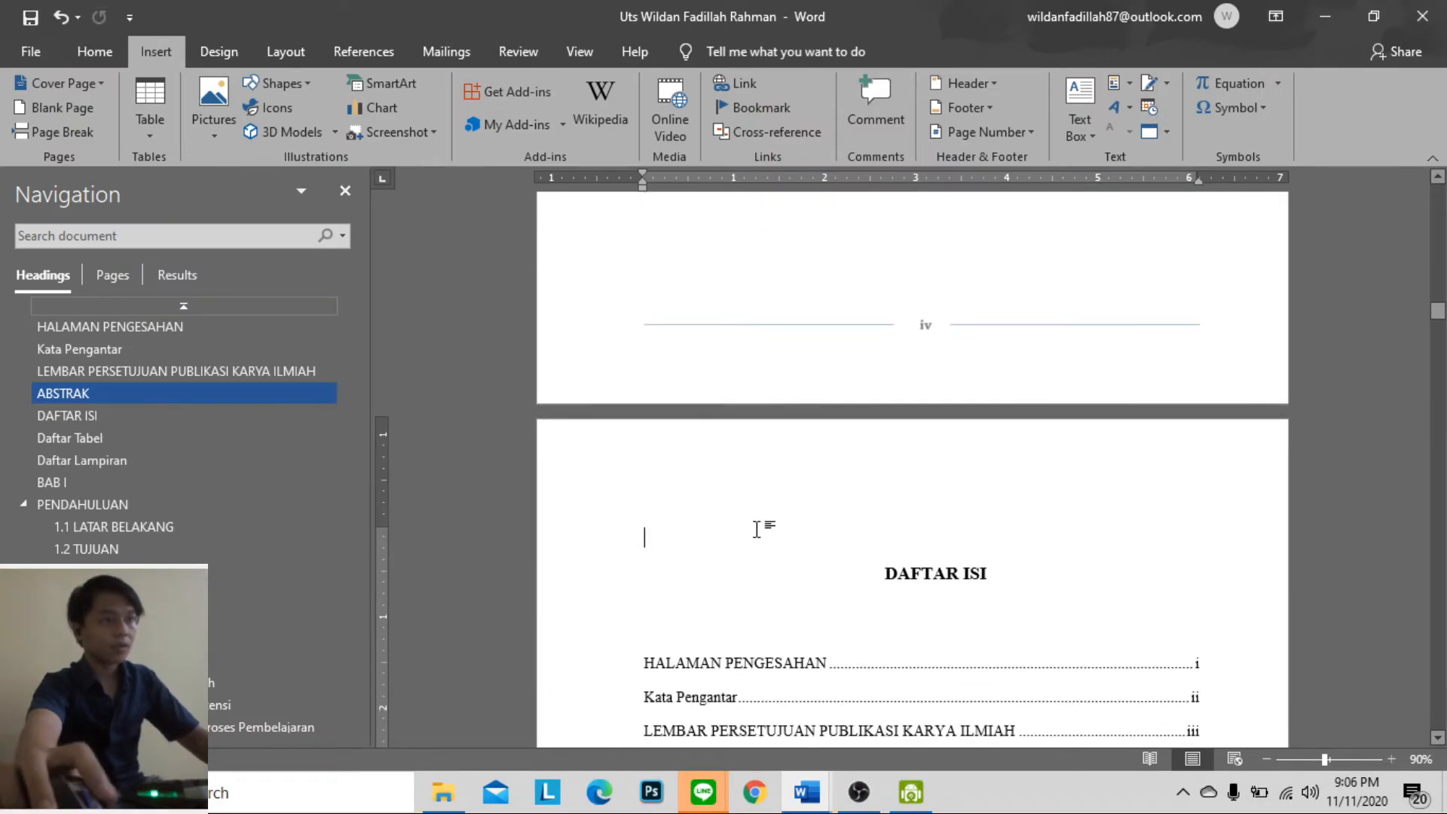
{"action": "key", "text": "ctrl+v"}
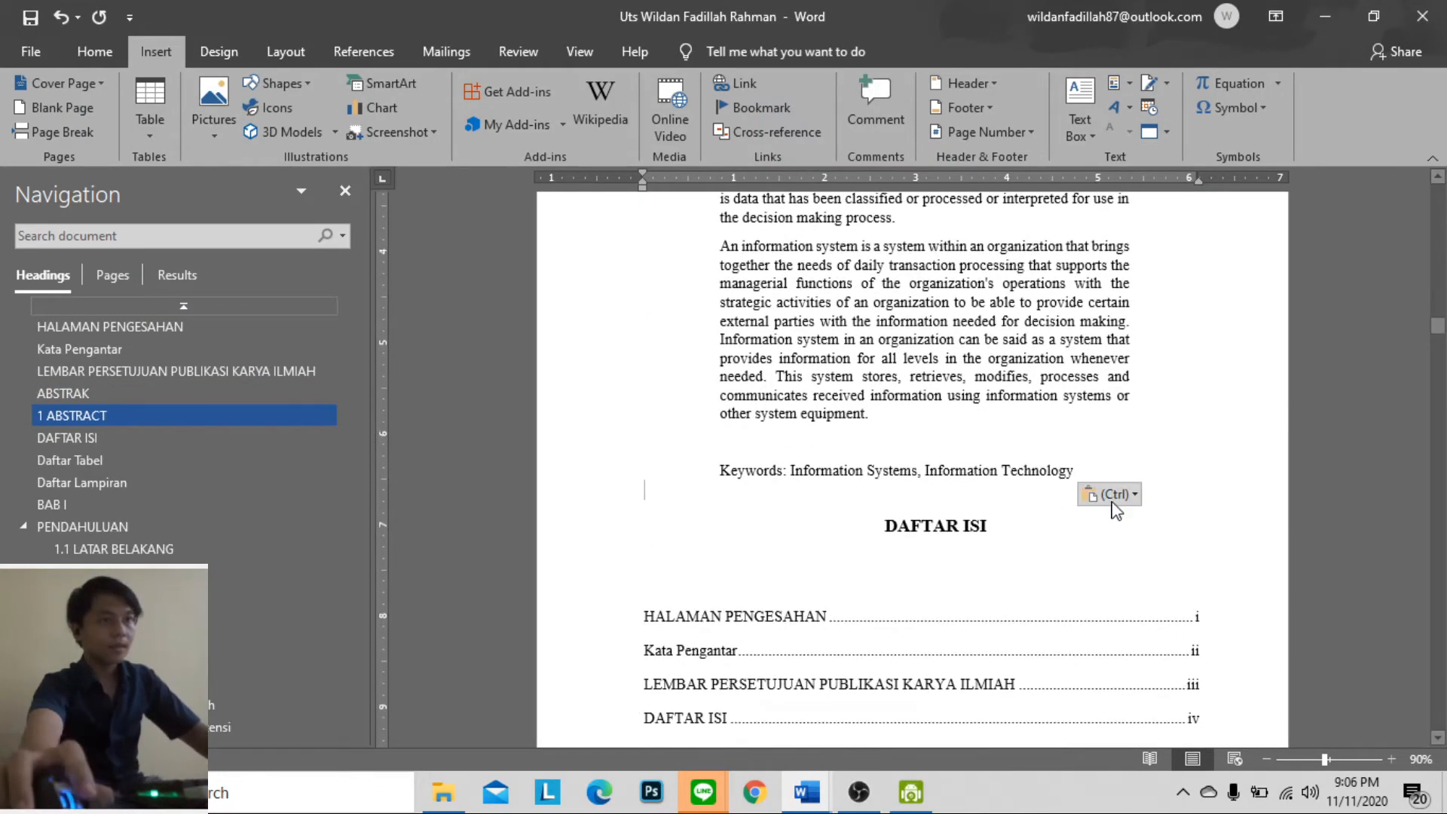
{"action": "left_click", "coordinate": [1123, 493]}
{"action": "left_click", "coordinate": [1235, 546]}
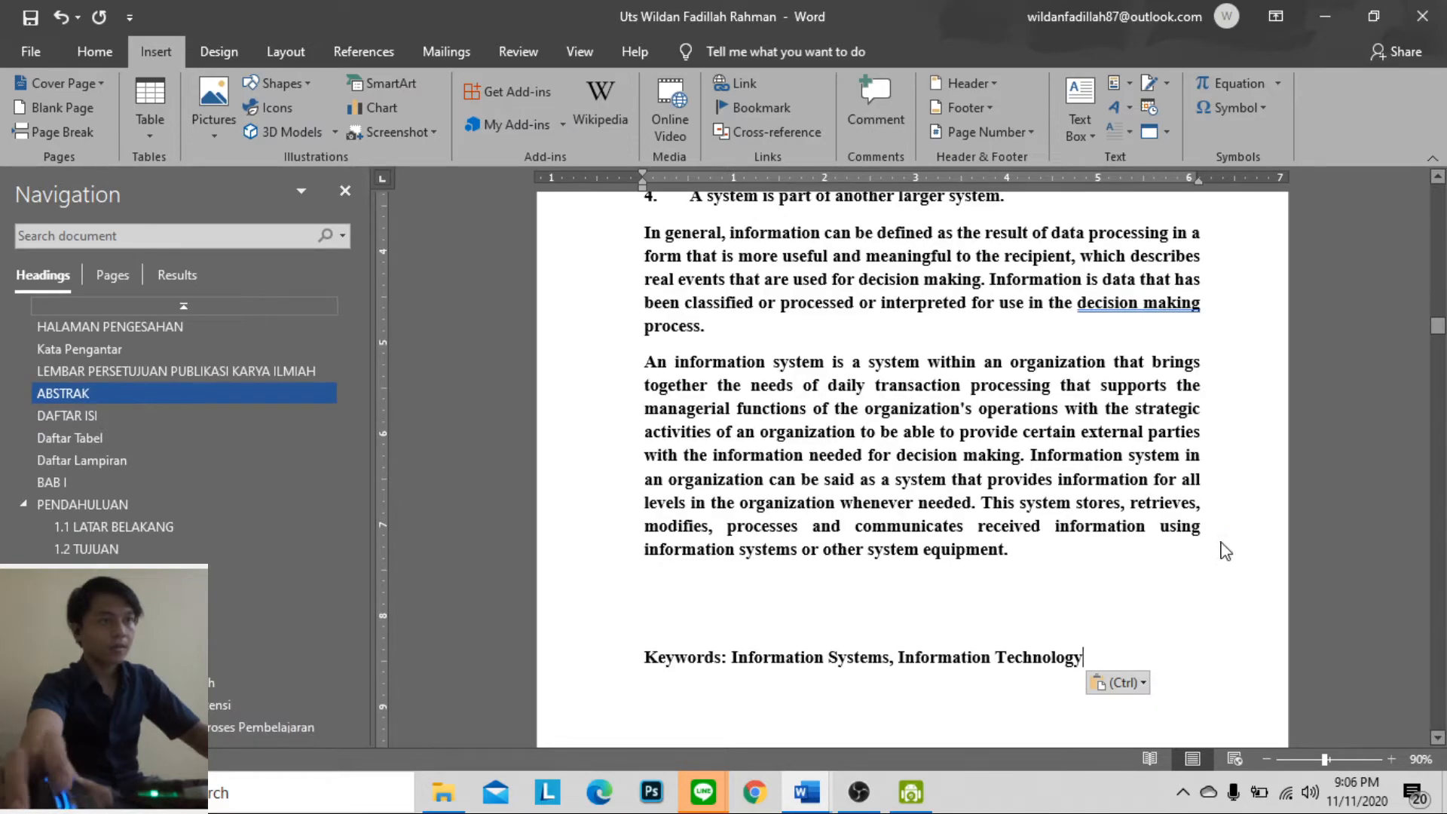
Apply the Normal style to the whole pasted English abstract, from the ABSTRACT title to the Keywords line
{"action": "scroll", "coordinate": [889, 491], "scroll_direction": "up", "scroll_amount": 2}
{"action": "scroll", "coordinate": [911, 520], "scroll_direction": "down", "scroll_amount": 5}
{"action": "scroll", "coordinate": [980, 554], "scroll_direction": "up", "scroll_amount": 3}
{"action": "left_click_drag", "start_coordinate": [1091, 634], "coordinate": [653, 291]}
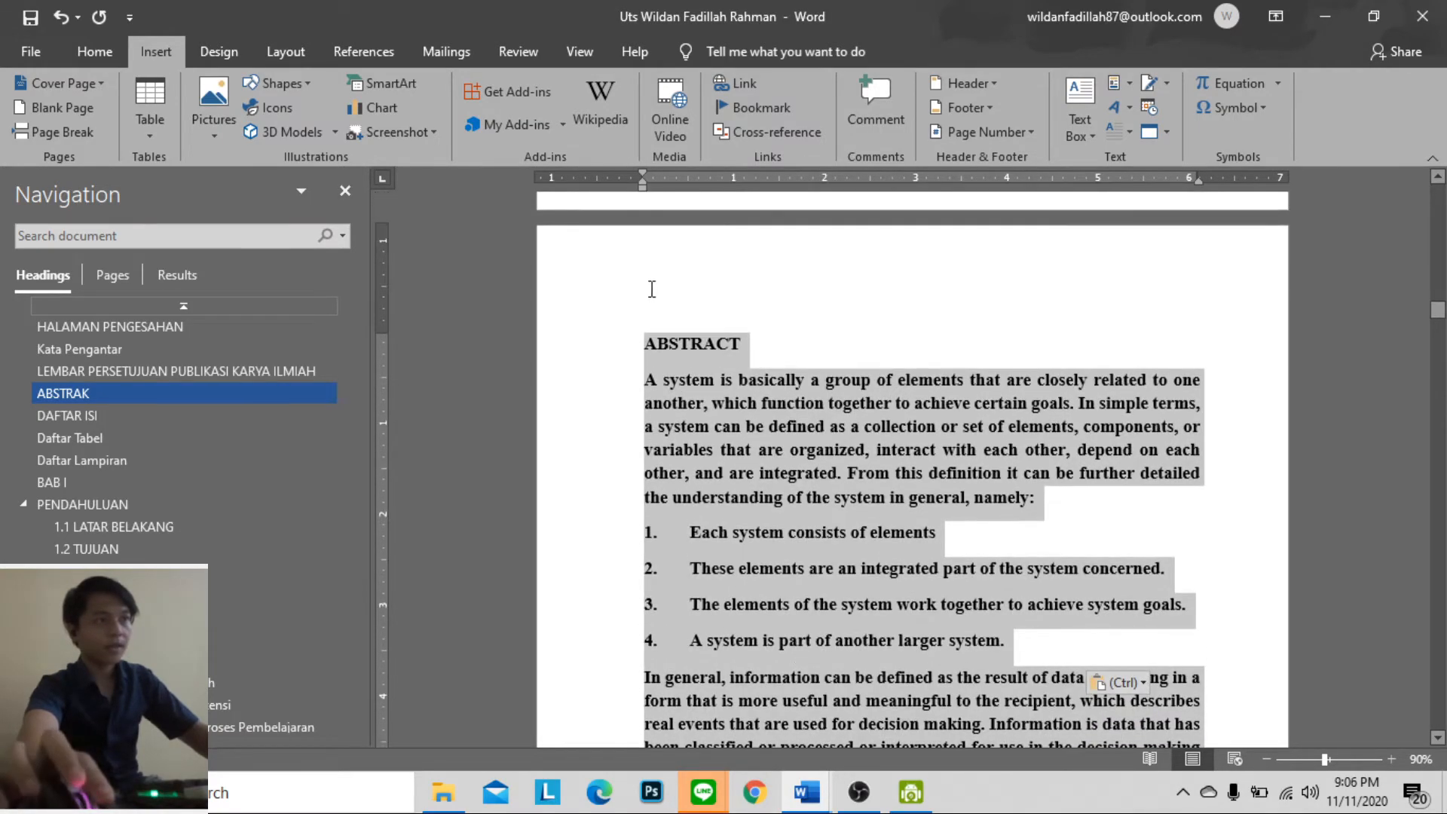
{"action": "left_click", "coordinate": [105, 53]}
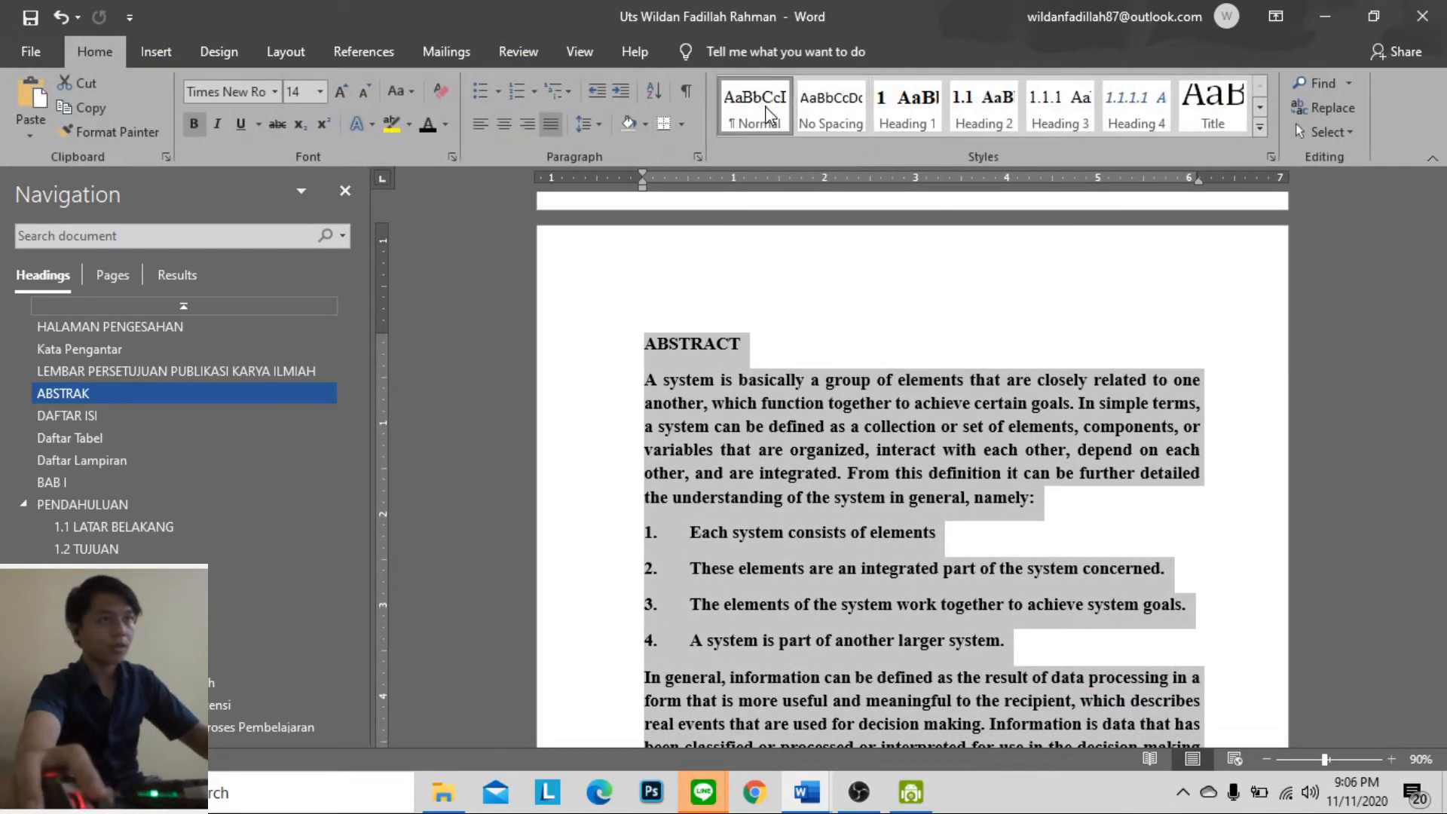
{"action": "left_click", "coordinate": [768, 114]}
{"action": "left_click", "coordinate": [723, 296]}
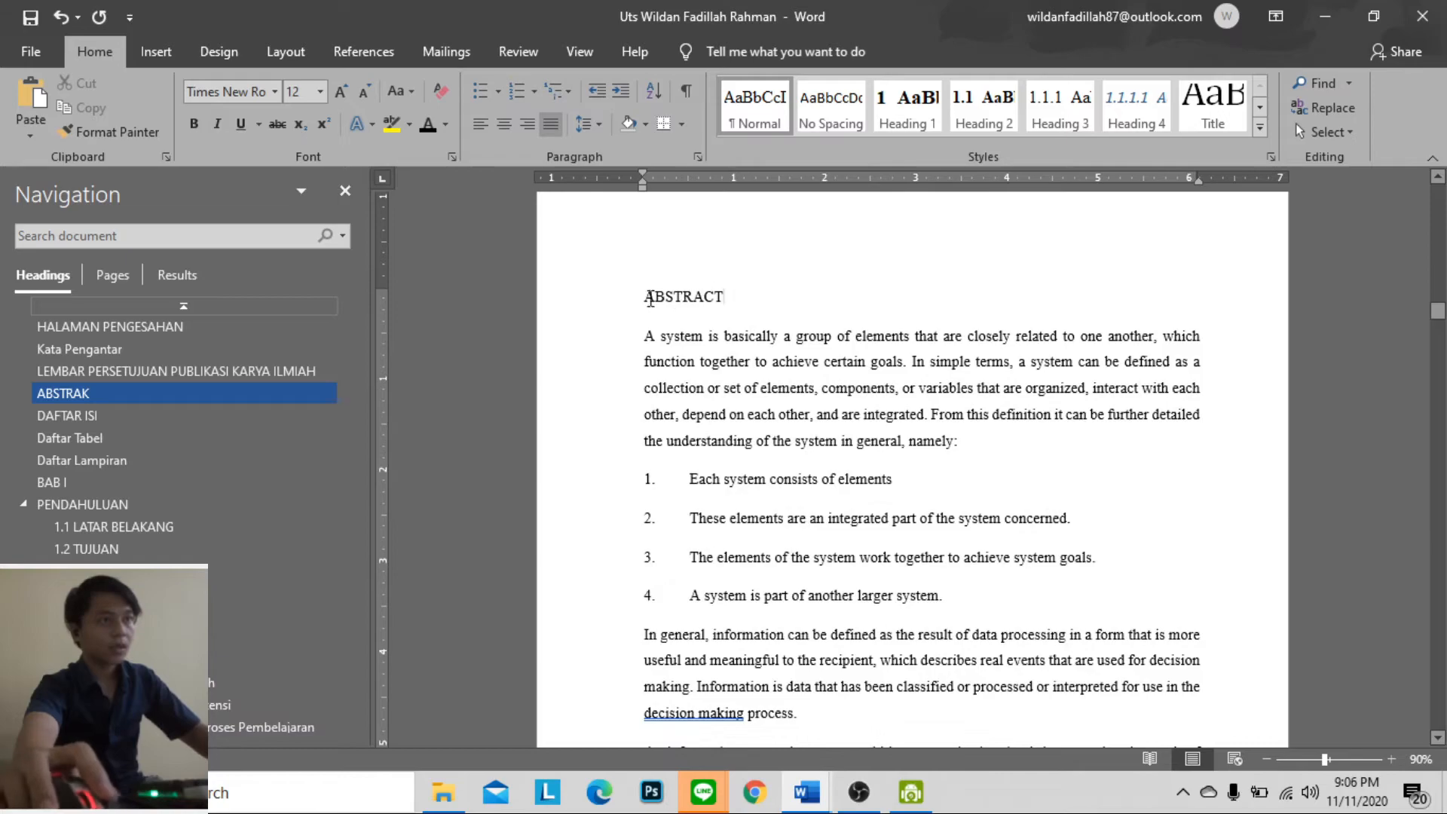
Apply the Heading 1 style to the ABSTRACT title and indent the numbered list items beneath it one level
{"action": "left_click", "coordinate": [908, 106]}
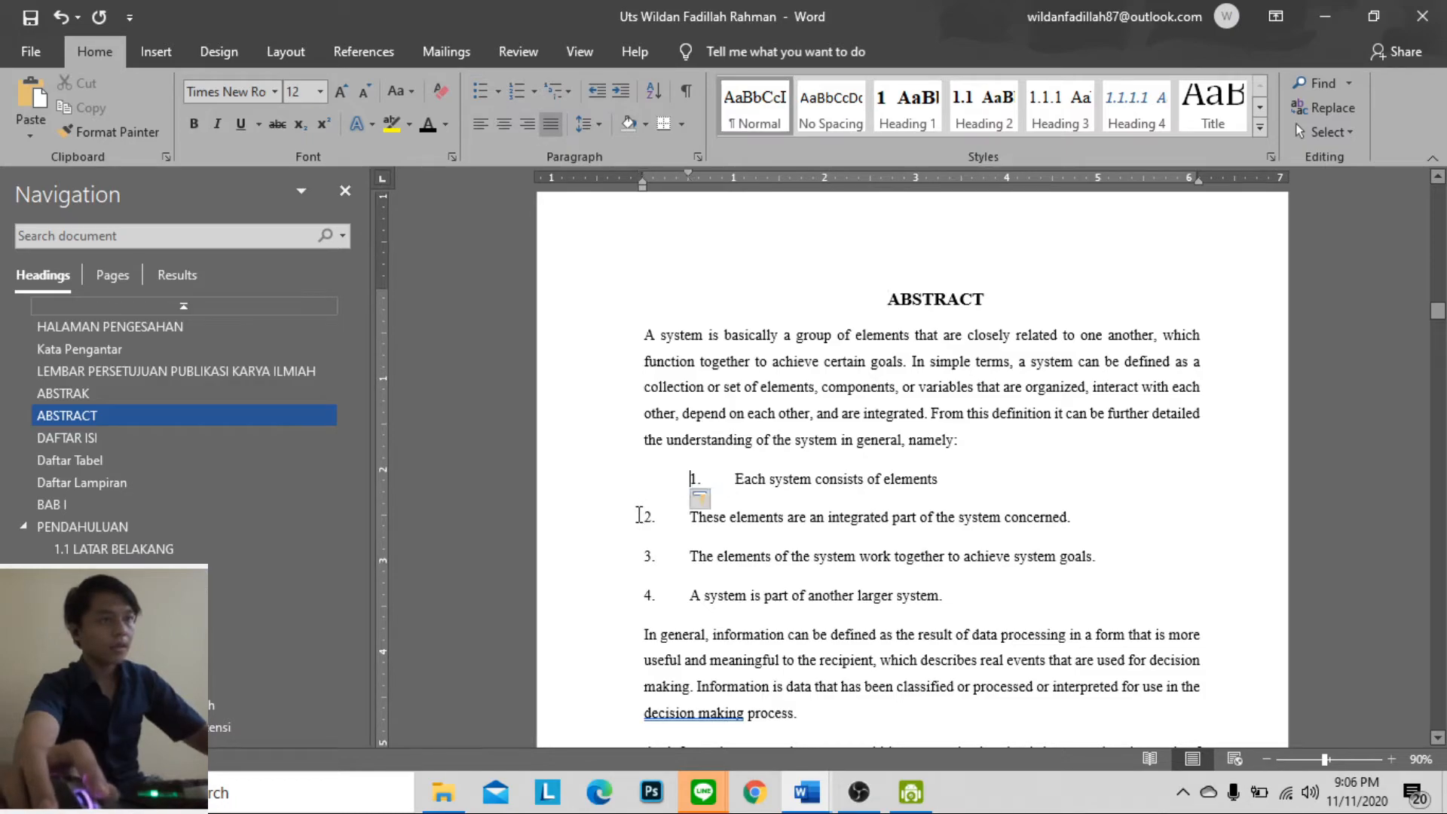
{"action": "left_click", "coordinate": [638, 556]}
{"action": "left_click", "coordinate": [640, 555]}
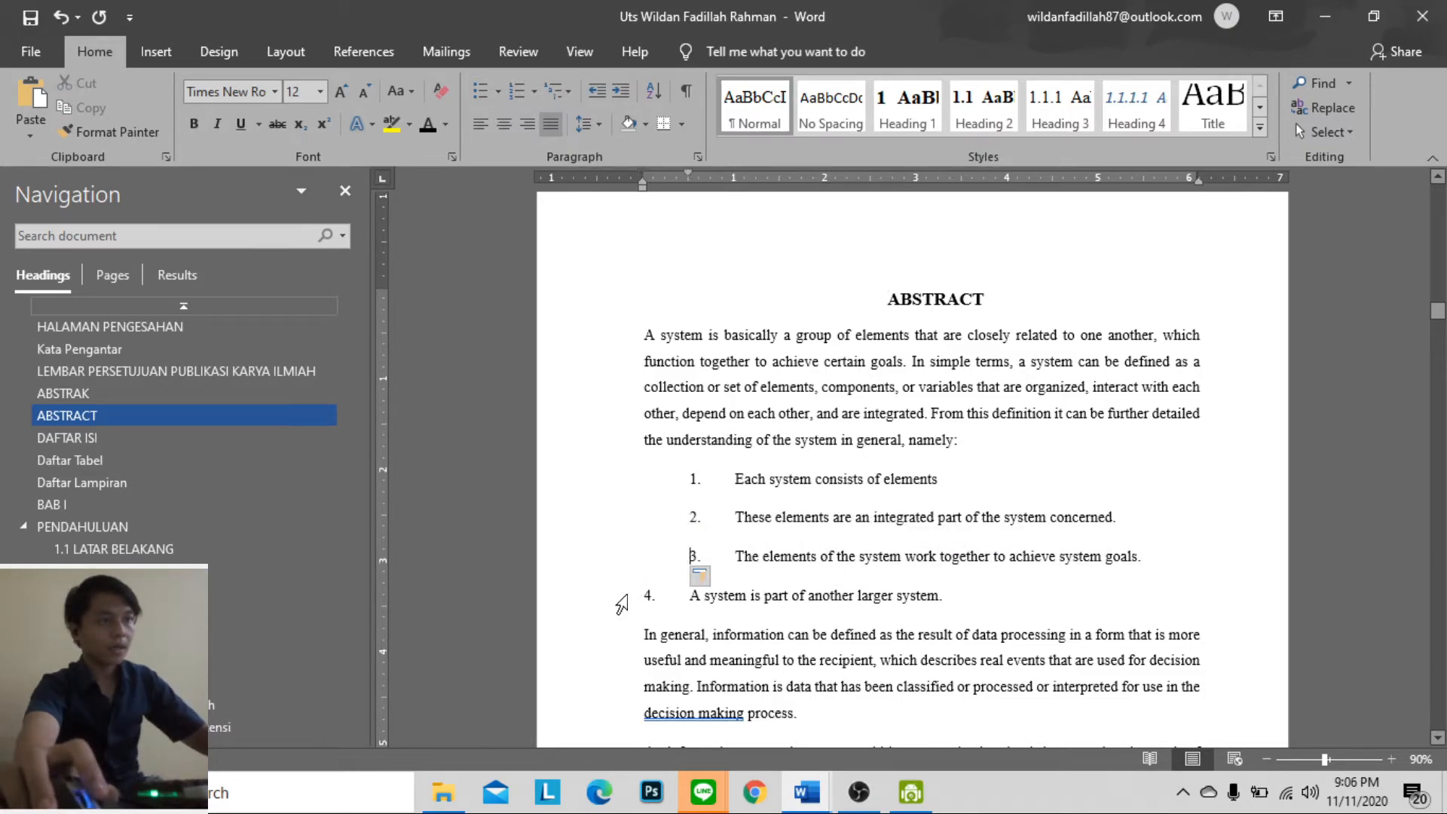
Review the report's front matter from the English abstract back to the page before HALAMAN PENGESAHAN
{"action": "scroll", "coordinate": [671, 580], "scroll_direction": "down", "scroll_amount": 8}
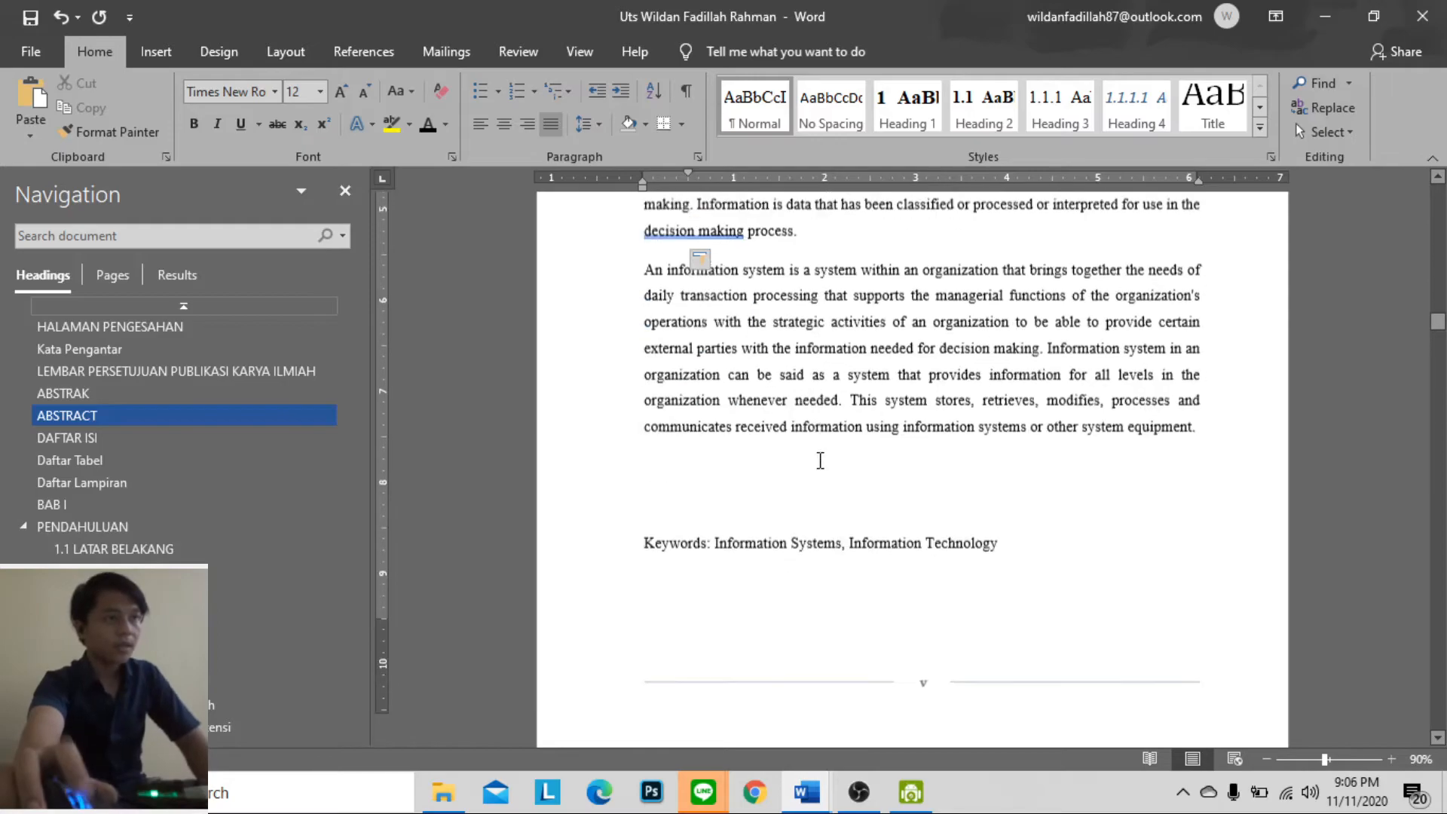
{"action": "scroll", "coordinate": [827, 467], "scroll_direction": "down", "scroll_amount": 3}
{"action": "scroll", "coordinate": [830, 452], "scroll_direction": "up", "scroll_amount": 10}
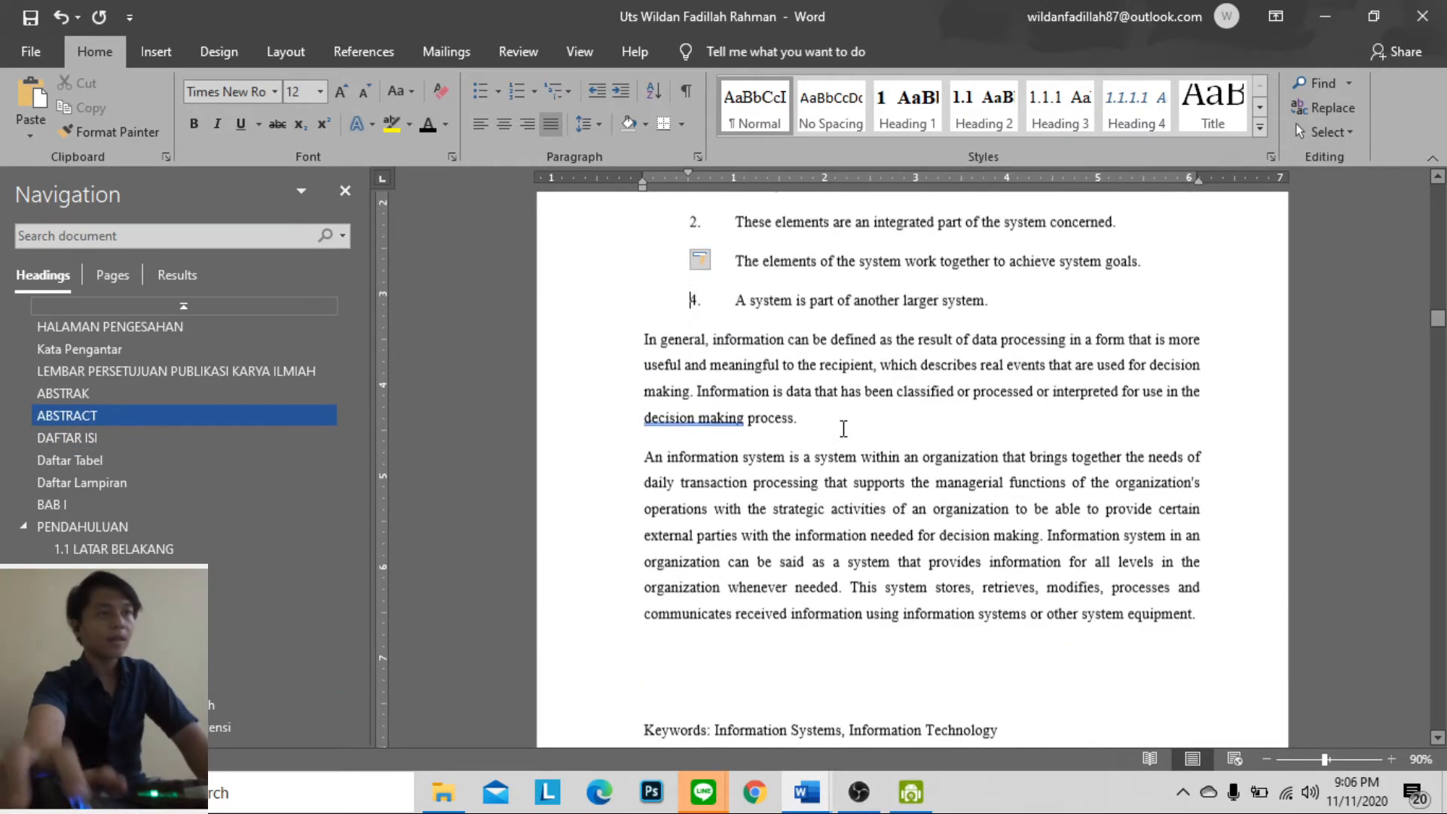
{"action": "scroll", "coordinate": [859, 514], "scroll_direction": "up", "scroll_amount": 15}
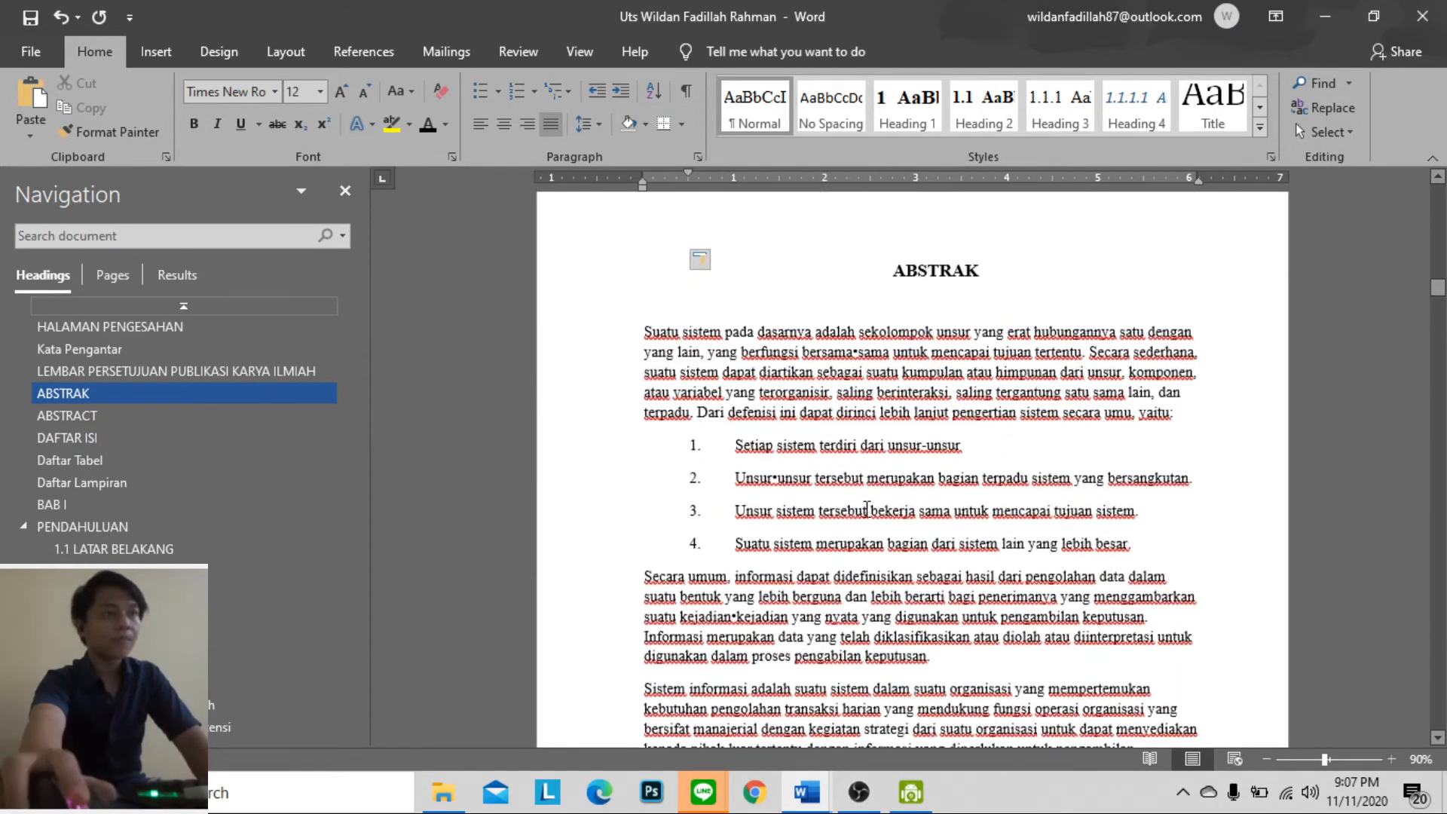
{"action": "scroll", "coordinate": [868, 510], "scroll_direction": "up", "scroll_amount": 15}
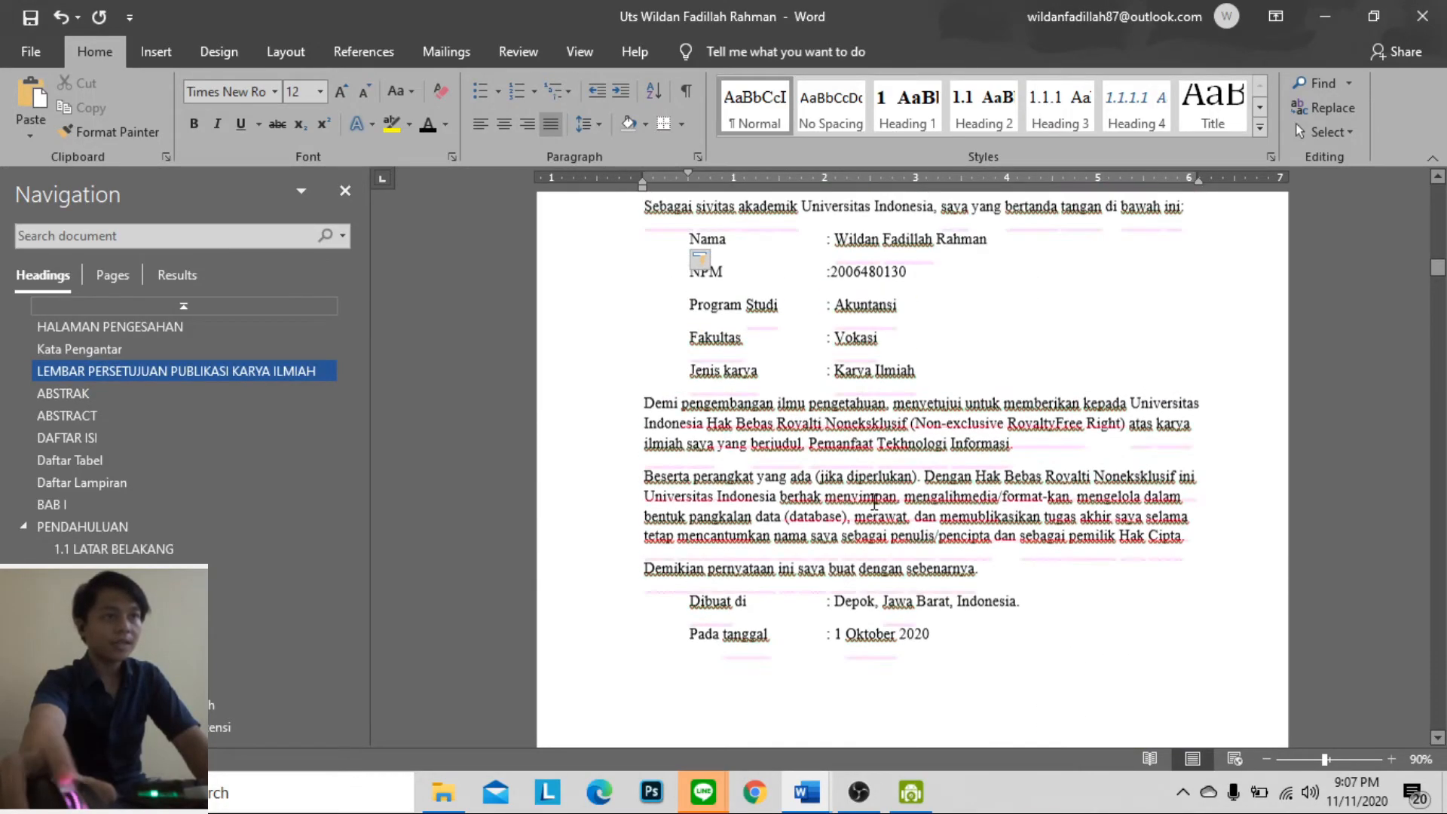
{"action": "scroll", "coordinate": [872, 501], "scroll_direction": "up", "scroll_amount": 15}
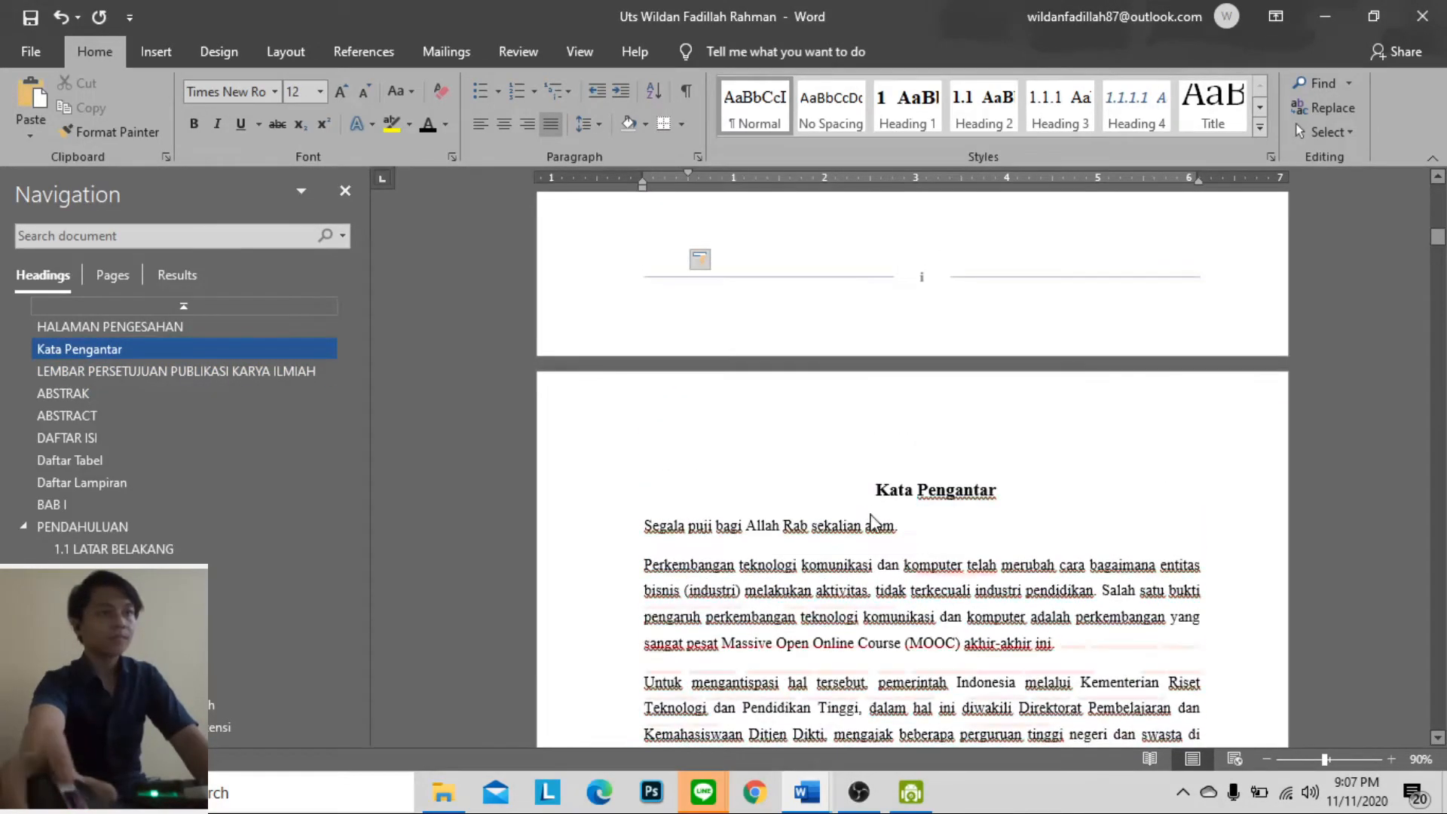
{"action": "scroll", "coordinate": [874, 512], "scroll_direction": "up", "scroll_amount": 15}
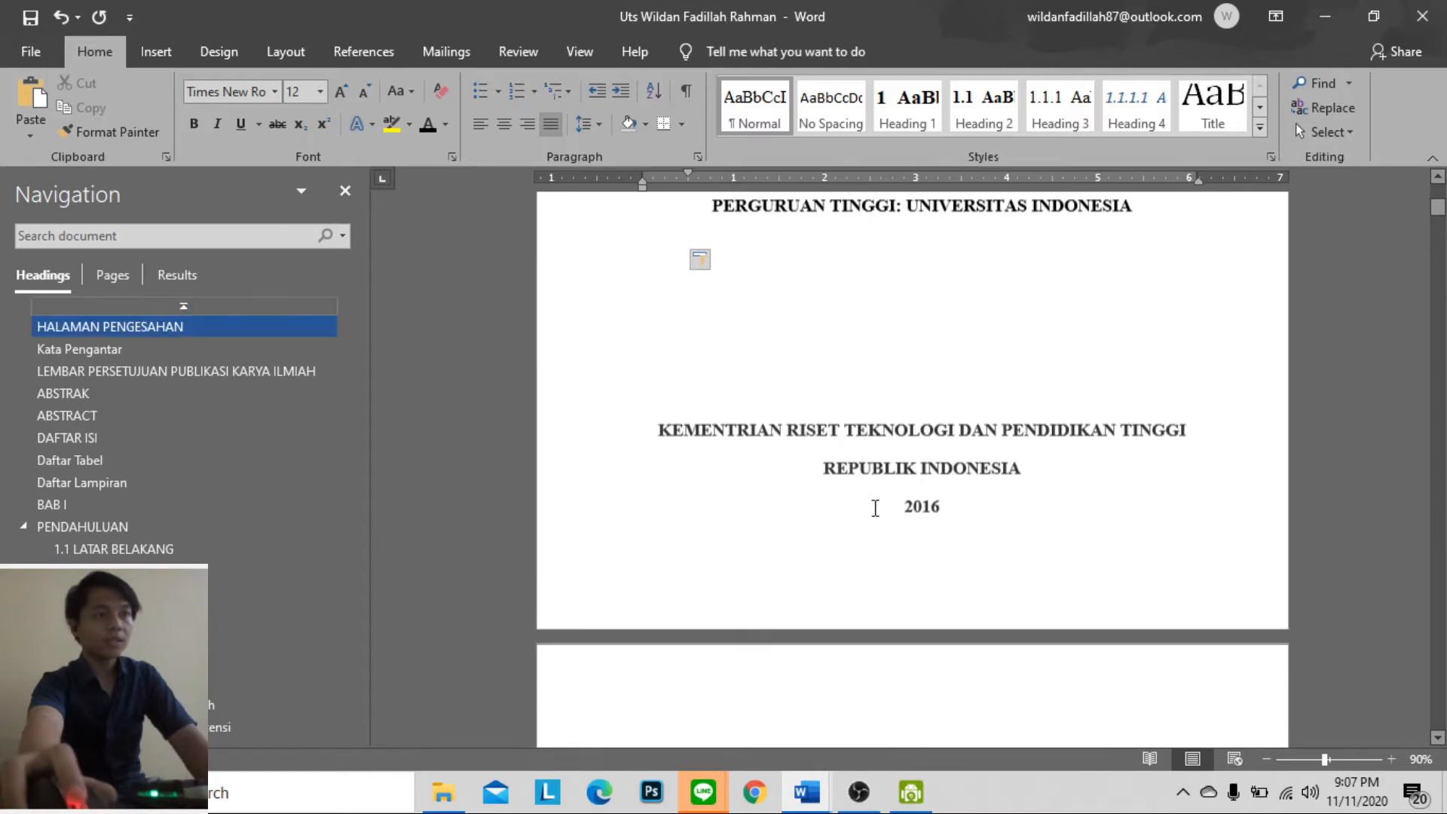
Switch to Chrome, search for "sk Rektor N0 2143 Tahun 2017" and open the SK-dan-Pedoman-Teknis-Penulisan-Tugas-Akhir PDF from the results
{"action": "left_click", "coordinate": [795, 784]}
{"action": "mouse_move", "coordinate": [793, 779]}
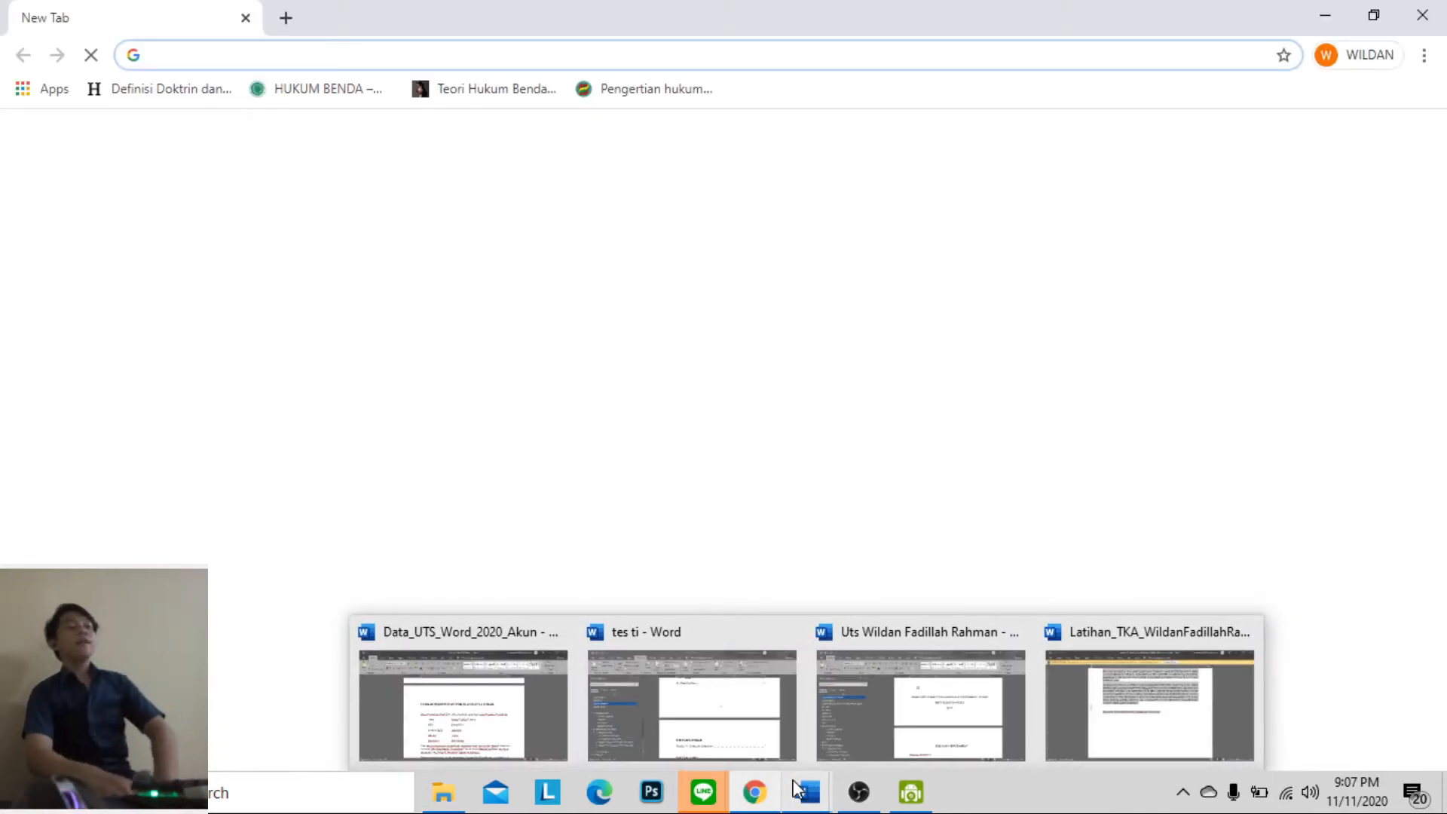
{"action": "left_click", "coordinate": [198, 52]}
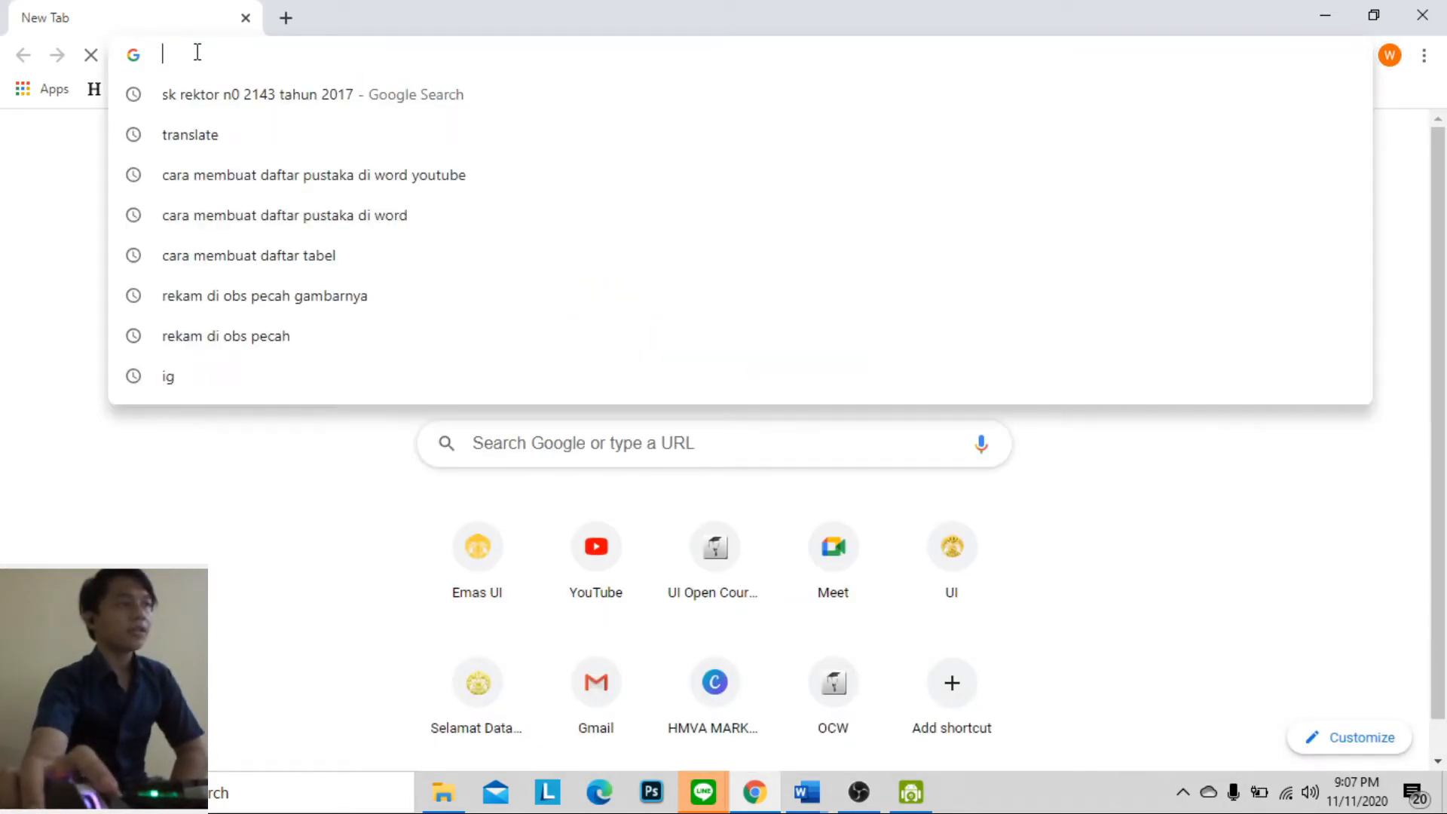
{"action": "type", "text": "sk rel"}
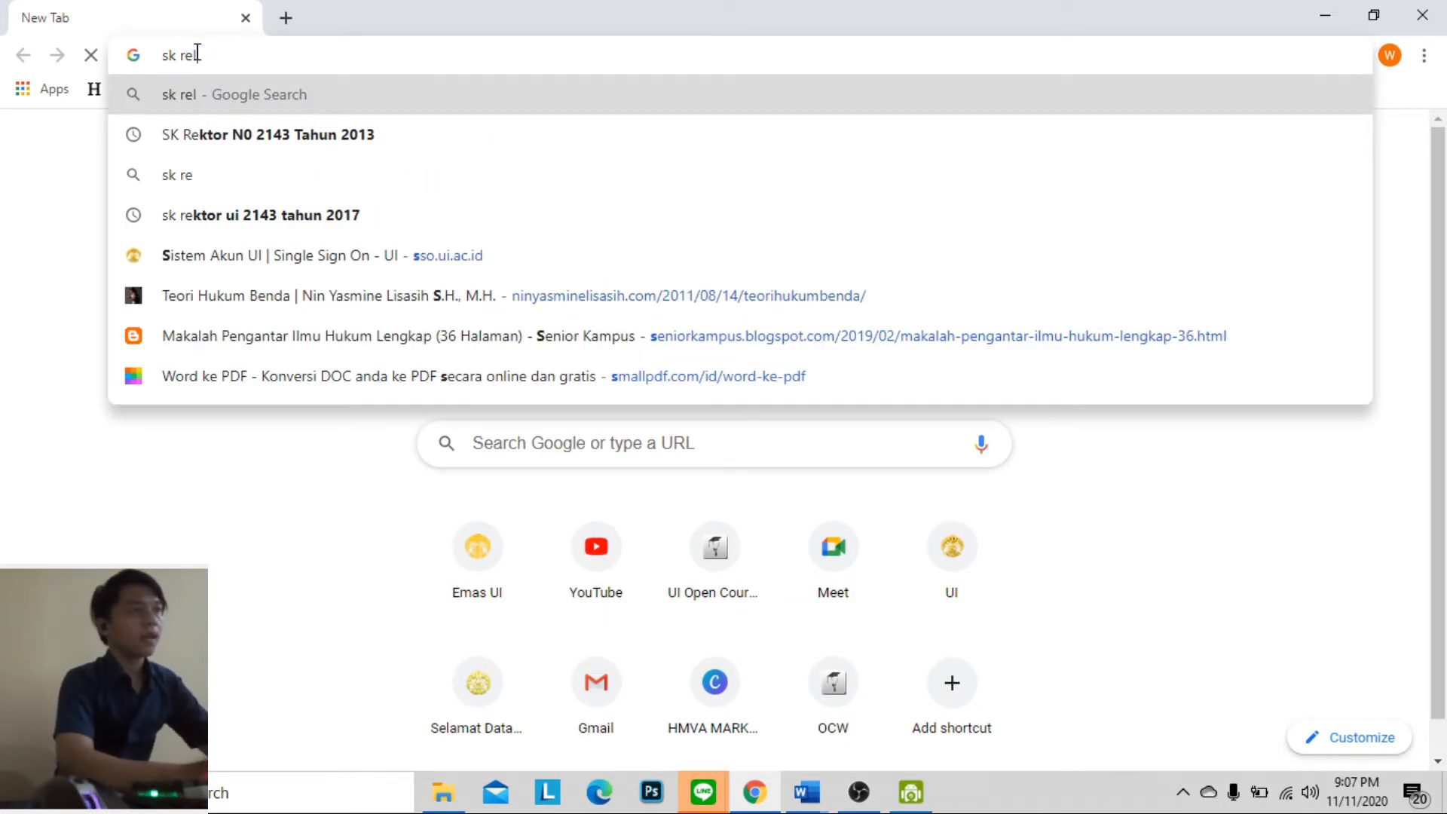
{"action": "key", "text": "BackSpace"}
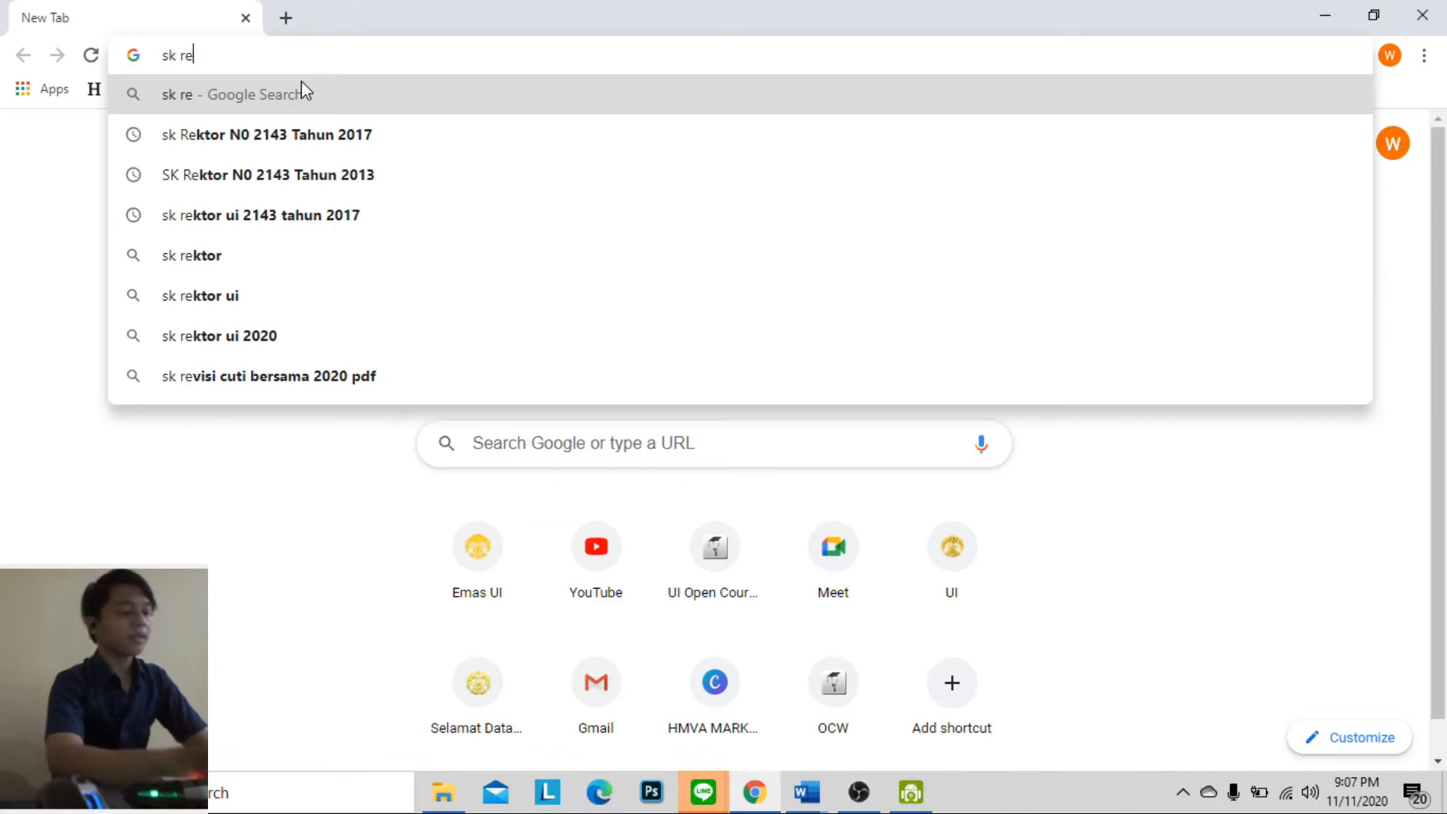
{"action": "left_click", "coordinate": [441, 136]}
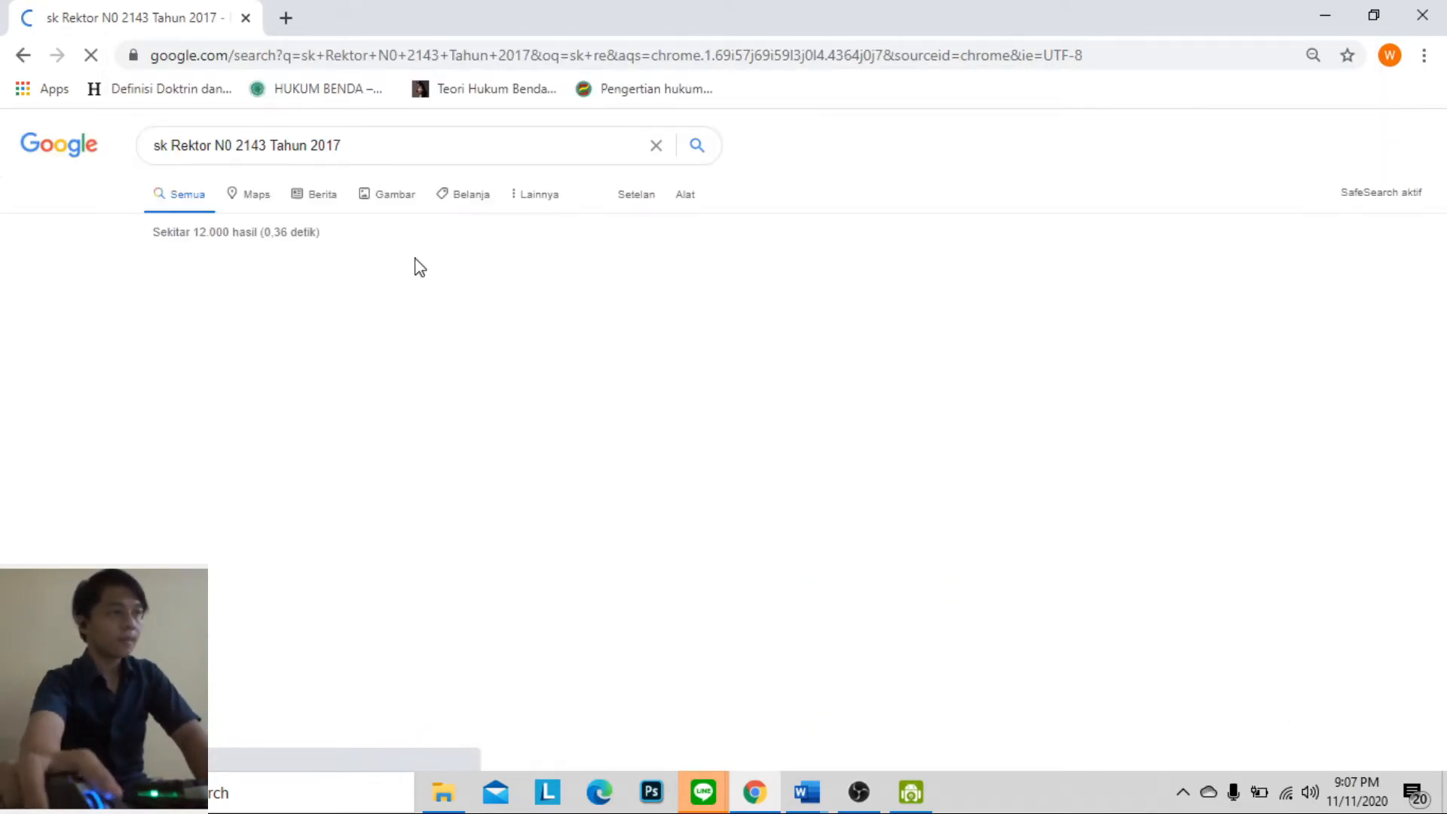
{"action": "left_click", "coordinate": [373, 302]}
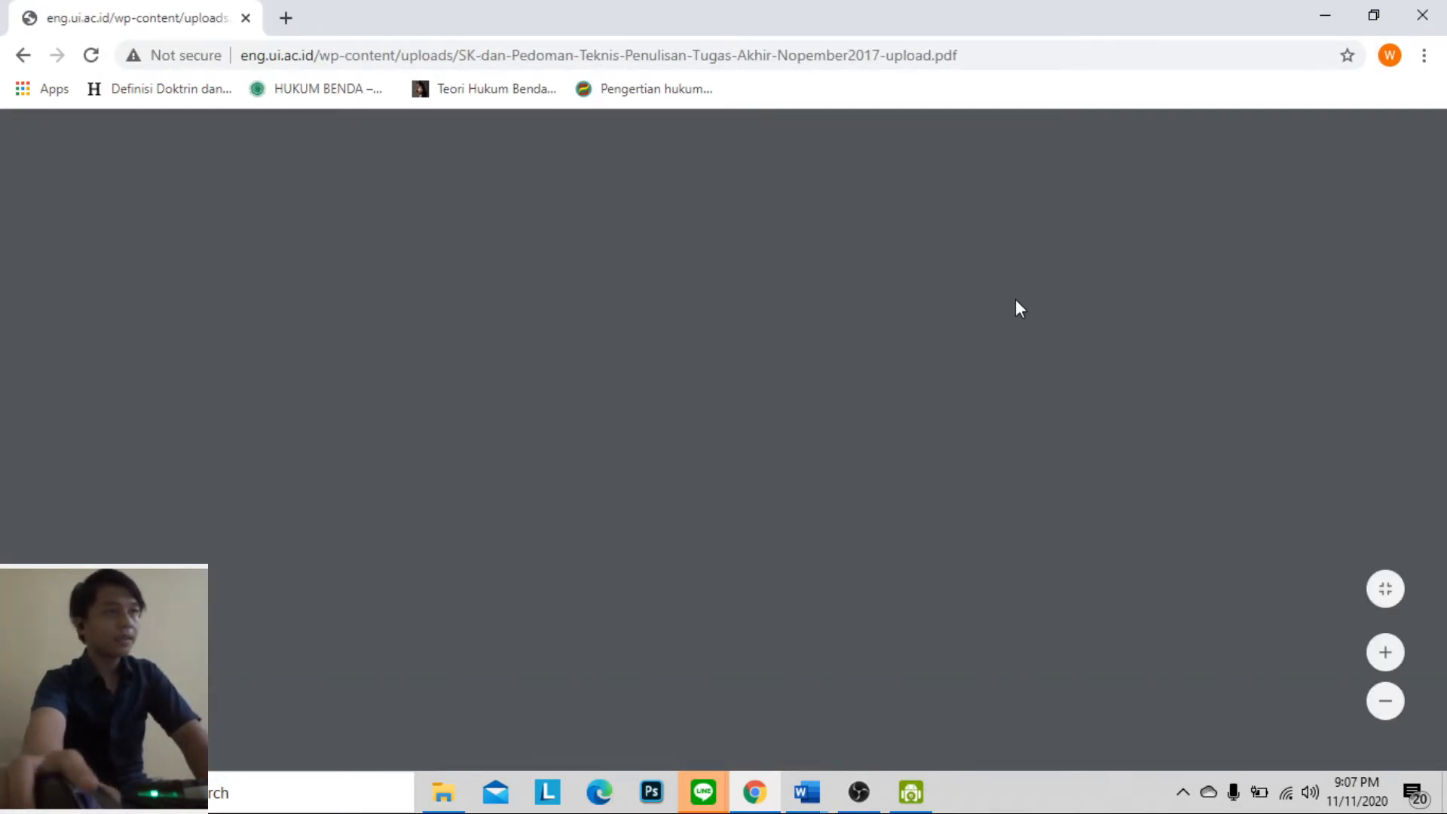
Look through the guideline PDF up to the Formulir Pernyataan Publikasi section for the originality statement template
{"action": "scroll", "coordinate": [1444, 316], "scroll_direction": "down", "scroll_amount": 1}
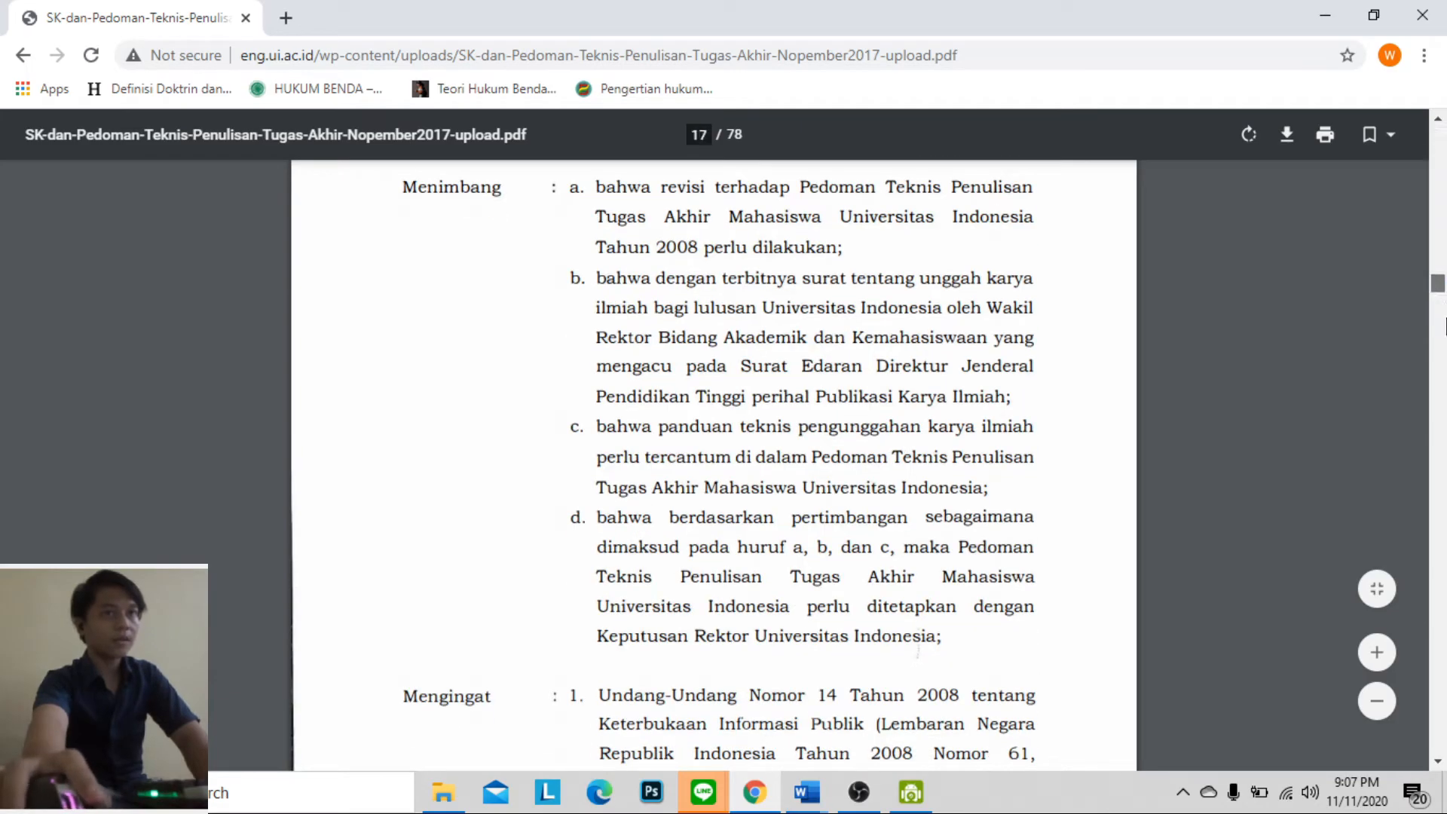
{"action": "scroll", "coordinate": [866, 346], "scroll_direction": "down", "scroll_amount": 20}
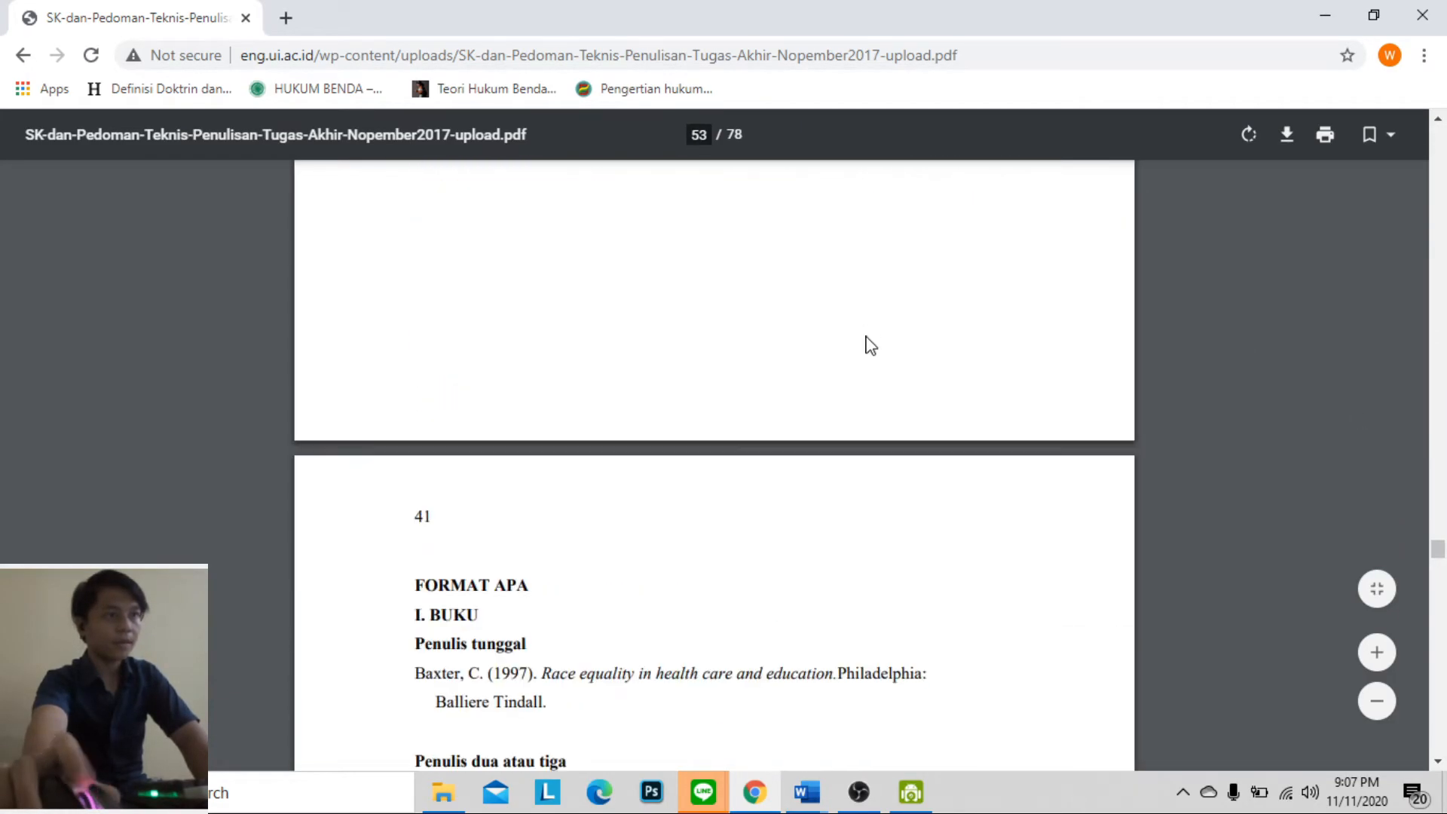
{"action": "scroll", "coordinate": [907, 416], "scroll_direction": "down", "scroll_amount": 20}
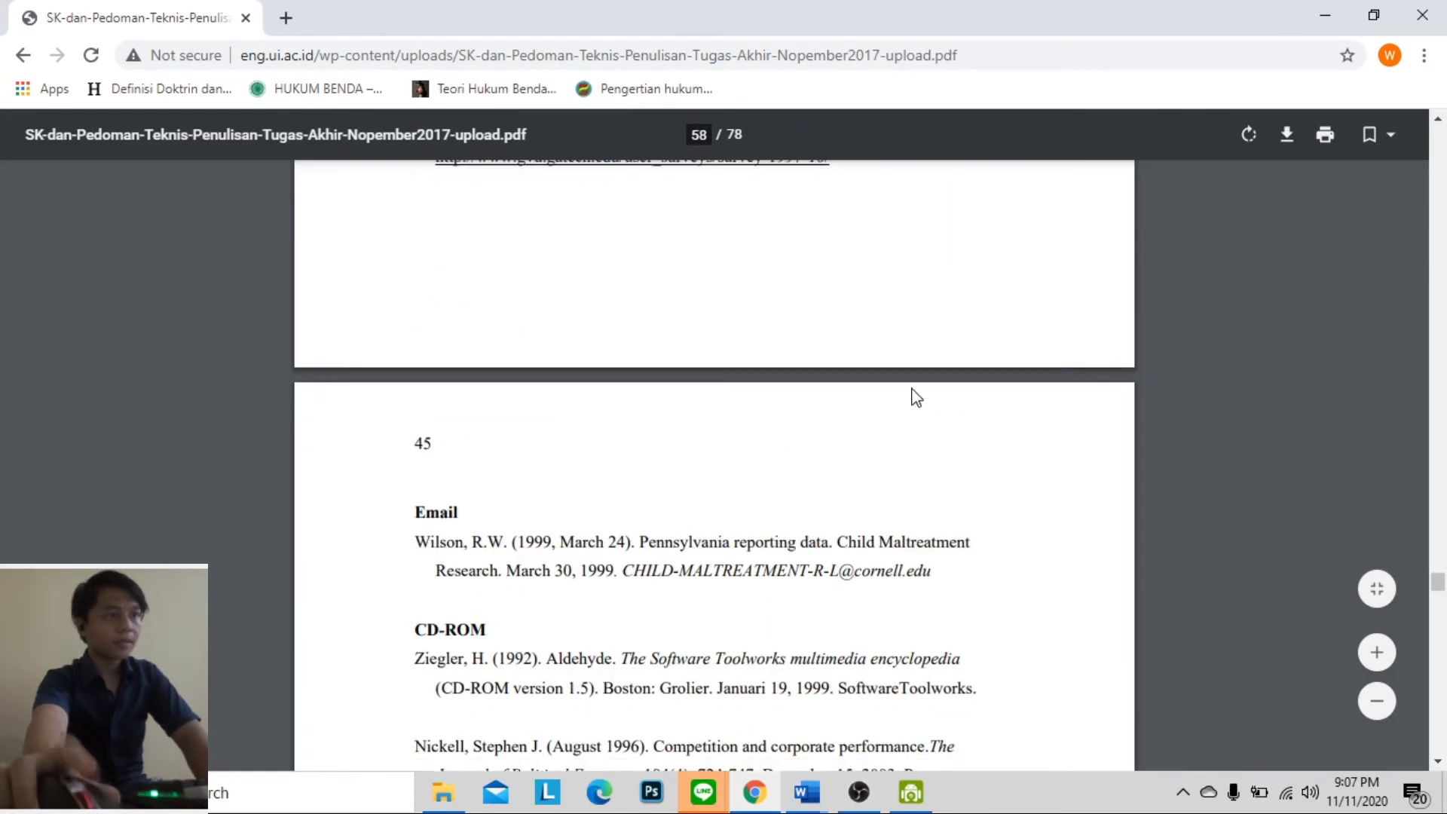
{"action": "scroll", "coordinate": [921, 405], "scroll_direction": "down", "scroll_amount": 20}
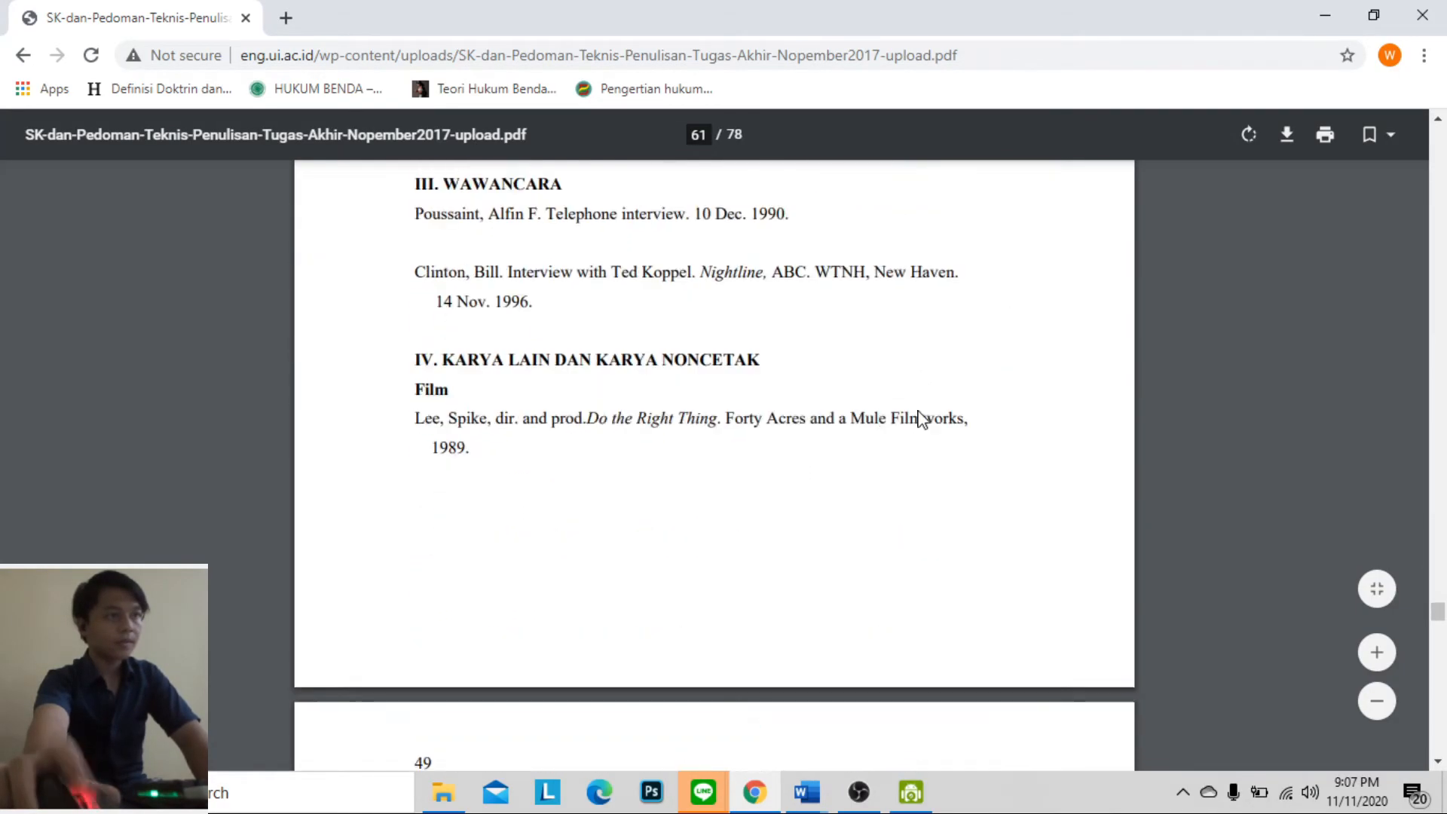
{"action": "scroll", "coordinate": [920, 423], "scroll_direction": "down", "scroll_amount": 20}
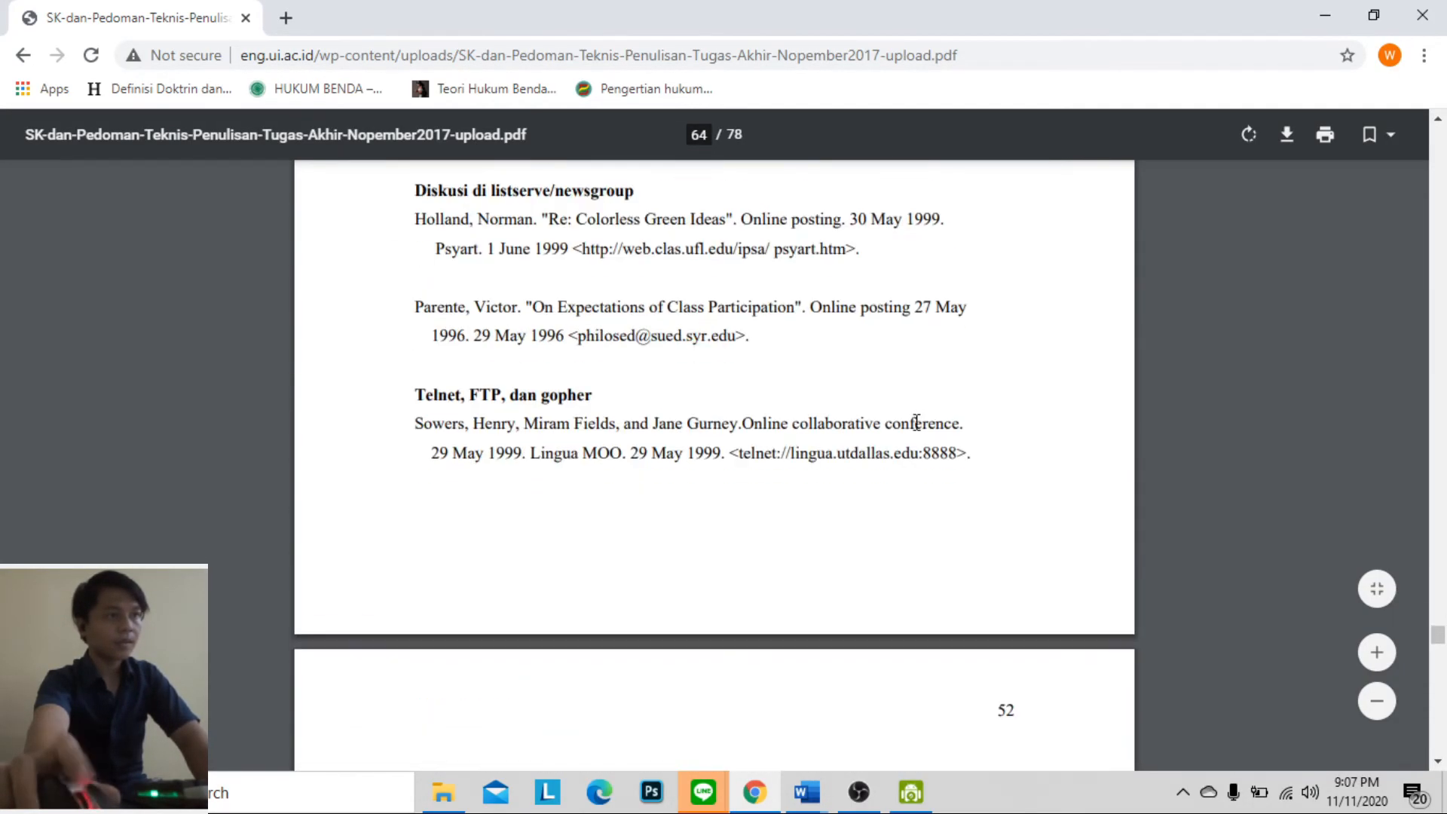
{"action": "scroll", "coordinate": [912, 427], "scroll_direction": "down", "scroll_amount": 20}
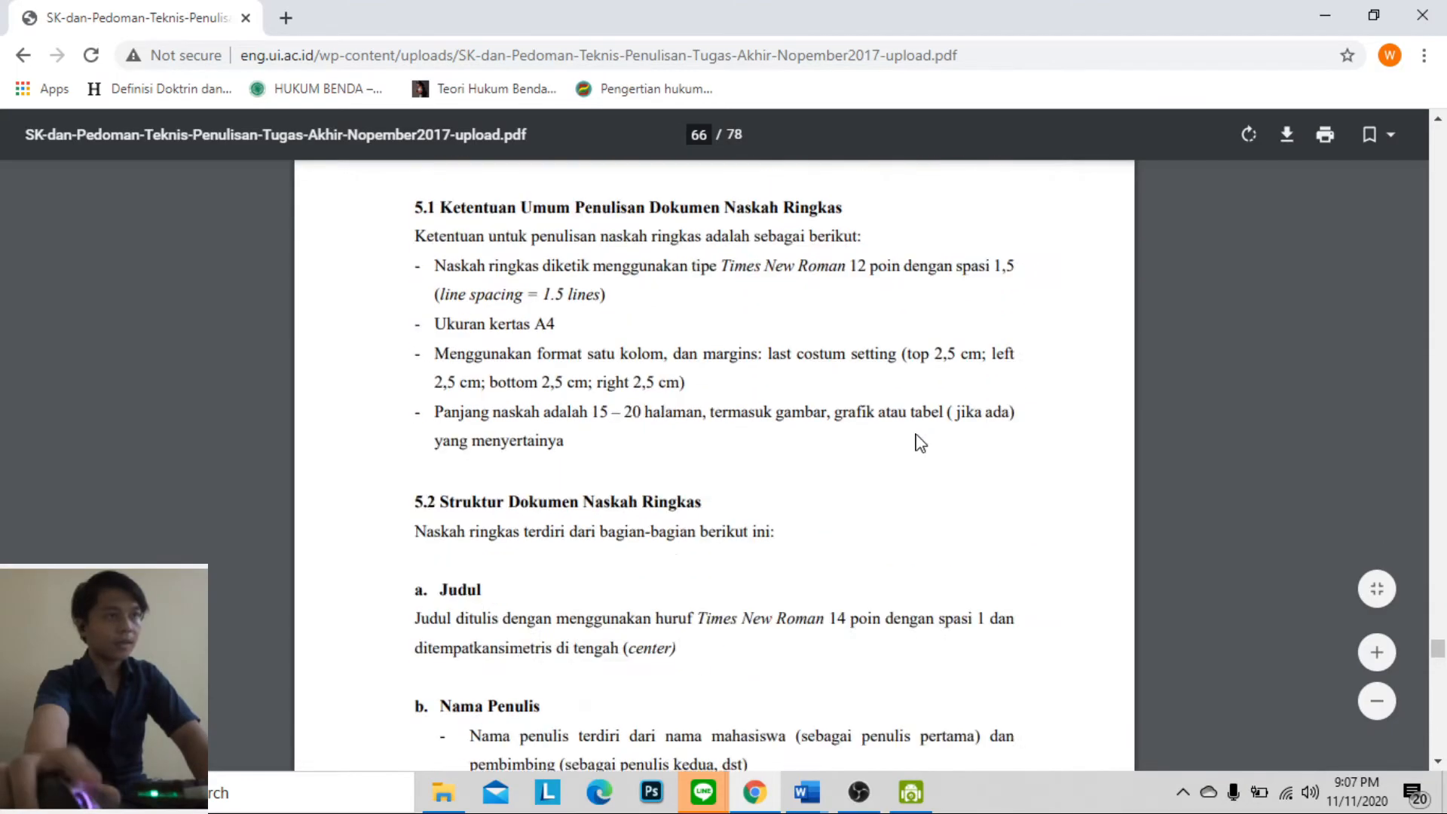
{"action": "scroll", "coordinate": [922, 447], "scroll_direction": "down", "scroll_amount": 20}
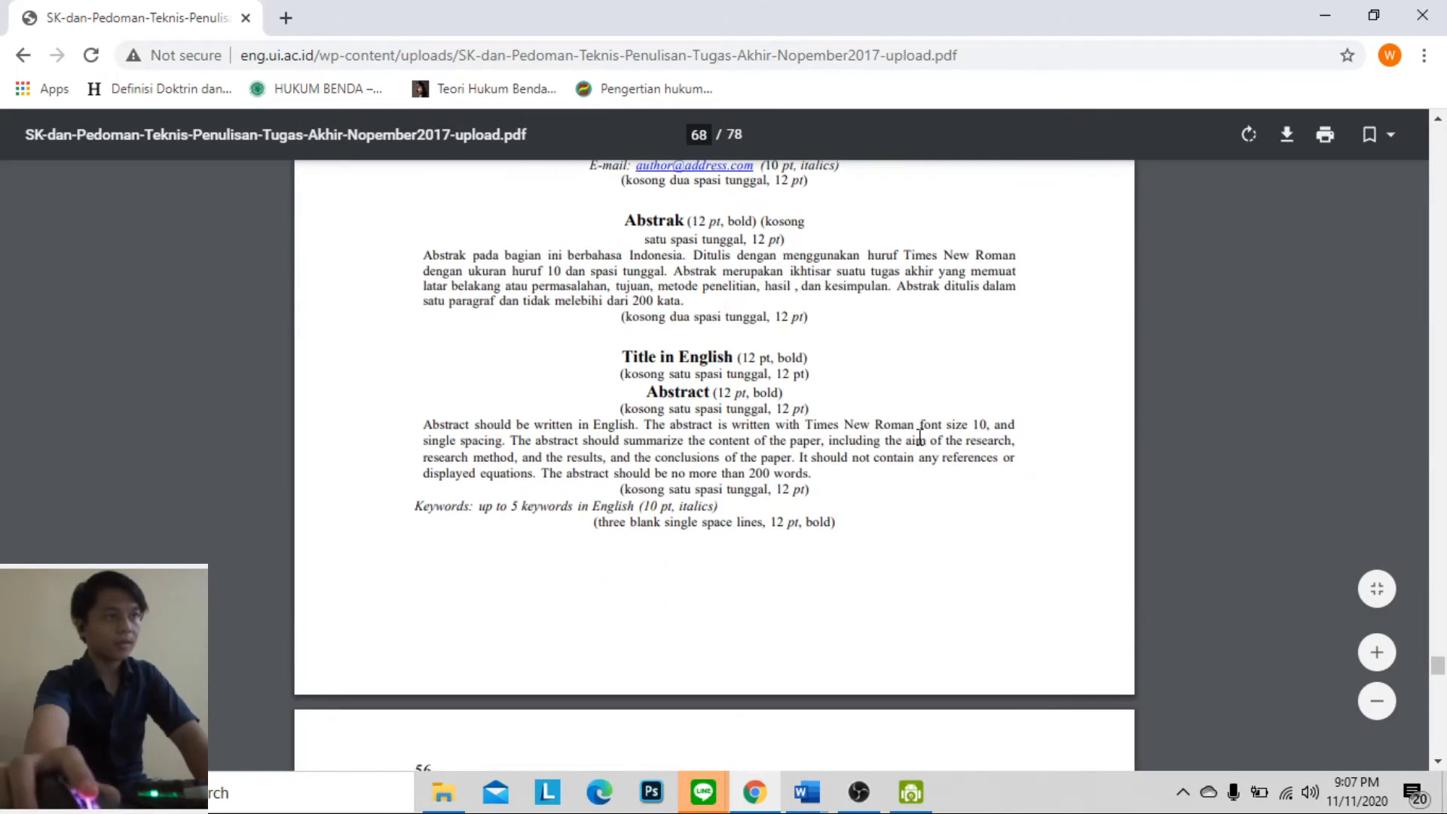
{"action": "scroll", "coordinate": [920, 441], "scroll_direction": "down", "scroll_amount": 14}
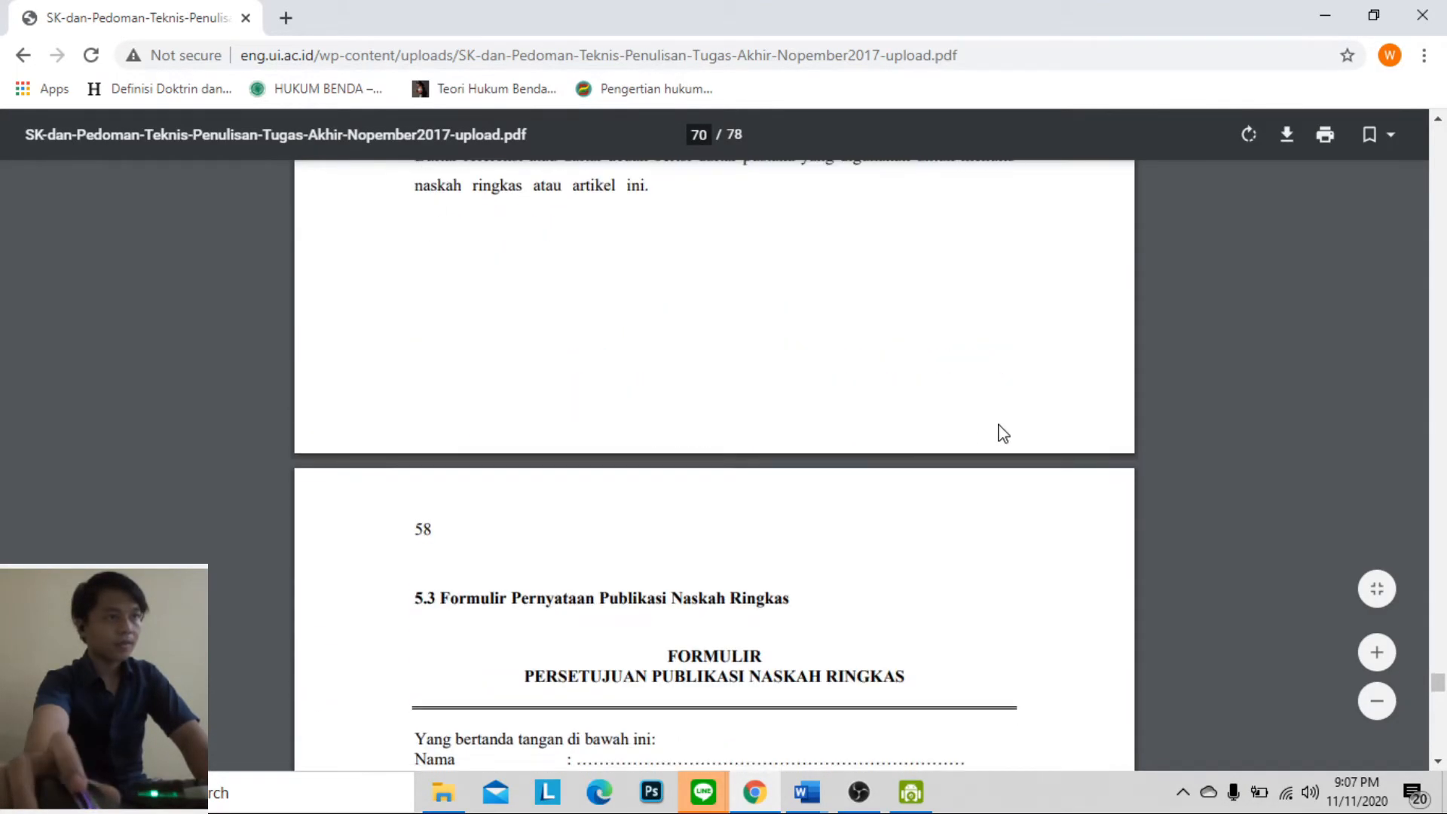
{"action": "scroll", "coordinate": [1002, 430], "scroll_direction": "up", "scroll_amount": 9}
Find the HALAMAN PERNYATAAN ORISINALITAS template in the PDF and copy its title, statement and Nama, NPM, Tanda Tangan and Tanggal lines
{"action": "left_click_drag", "start_coordinate": [1439, 677], "coordinate": [1418, 338]}
{"action": "scroll", "coordinate": [948, 430], "scroll_direction": "down", "scroll_amount": 9}
{"action": "scroll", "coordinate": [954, 447], "scroll_direction": "down", "scroll_amount": 15}
{"action": "scroll", "coordinate": [956, 447], "scroll_direction": "up", "scroll_amount": 4}
{"action": "scroll", "coordinate": [961, 448], "scroll_direction": "down", "scroll_amount": 3}
{"action": "scroll", "coordinate": [965, 448], "scroll_direction": "down", "scroll_amount": 20}
{"action": "scroll", "coordinate": [968, 450], "scroll_direction": "up", "scroll_amount": 2}
{"action": "scroll", "coordinate": [967, 450], "scroll_direction": "down", "scroll_amount": 9}
{"action": "scroll", "coordinate": [966, 449], "scroll_direction": "up", "scroll_amount": 10}
{"action": "scroll", "coordinate": [968, 452], "scroll_direction": "down", "scroll_amount": 11}
{"action": "scroll", "coordinate": [972, 456], "scroll_direction": "down", "scroll_amount": 20}
{"action": "left_click_drag", "start_coordinate": [547, 292], "coordinate": [951, 476]}
{"action": "scroll", "coordinate": [934, 543], "scroll_direction": "down", "scroll_amount": 3}
{"action": "scroll", "coordinate": [952, 479], "scroll_direction": "down", "scroll_amount": 2}
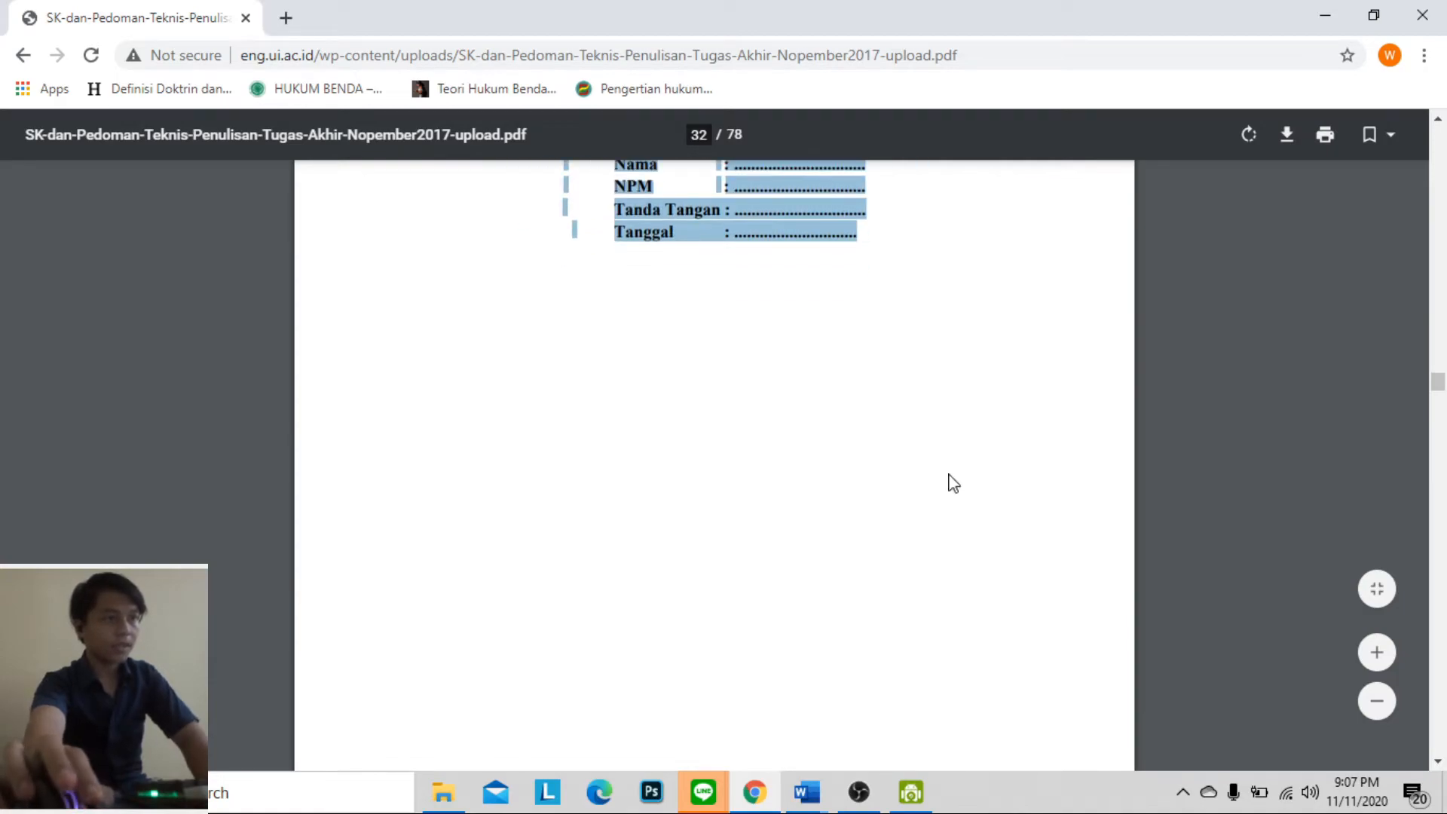
Switch to the Latihan_TKA document in Word and check the page order from ABSTRAK back to the cover
{"action": "left_click", "coordinate": [801, 802]}
{"action": "left_click", "coordinate": [1052, 675]}
{"action": "scroll", "coordinate": [957, 606], "scroll_direction": "up", "scroll_amount": 10}
{"action": "scroll", "coordinate": [957, 606], "scroll_direction": "up", "scroll_amount": 20}
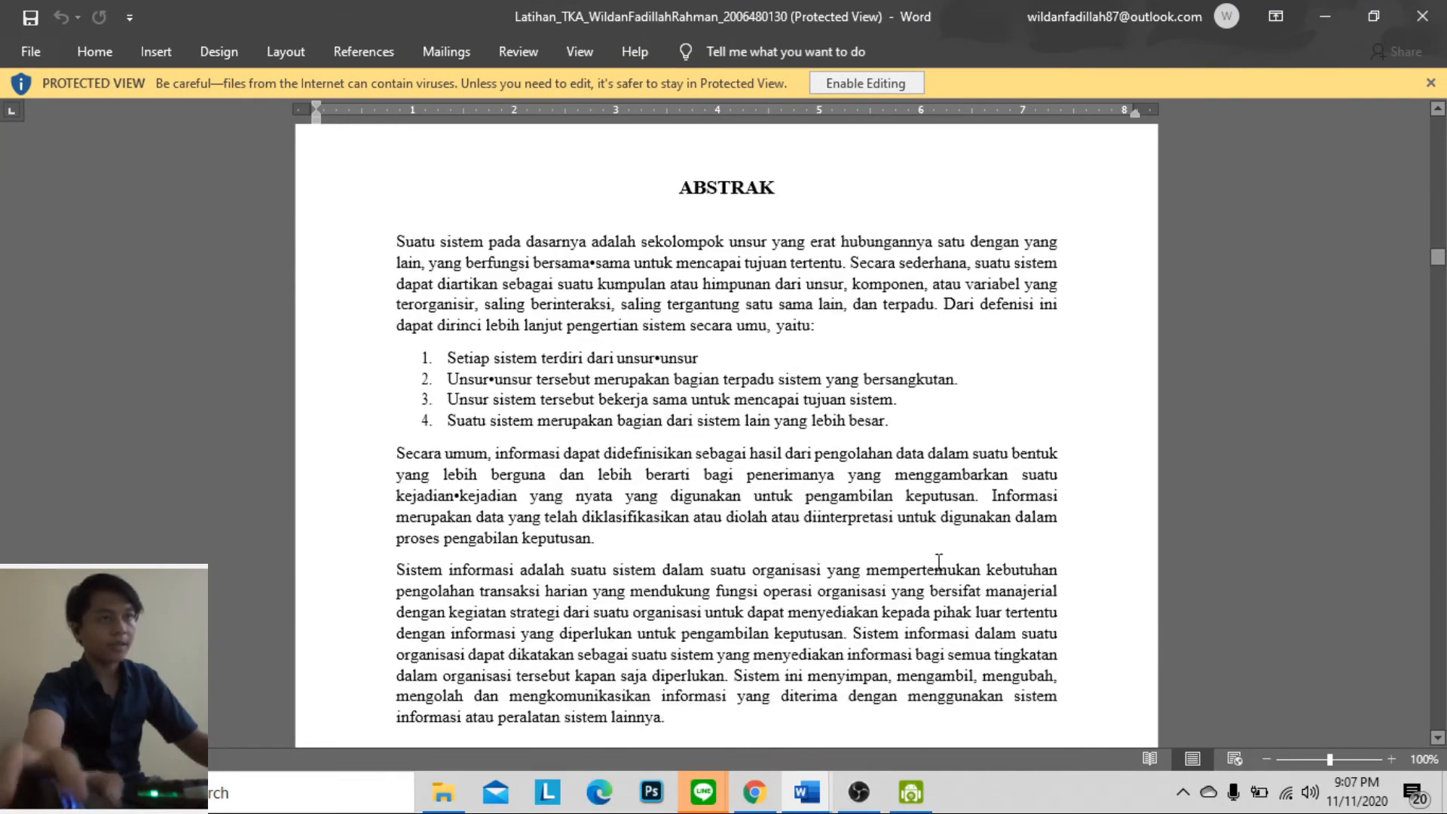
{"action": "scroll", "coordinate": [943, 548], "scroll_direction": "up", "scroll_amount": 20}
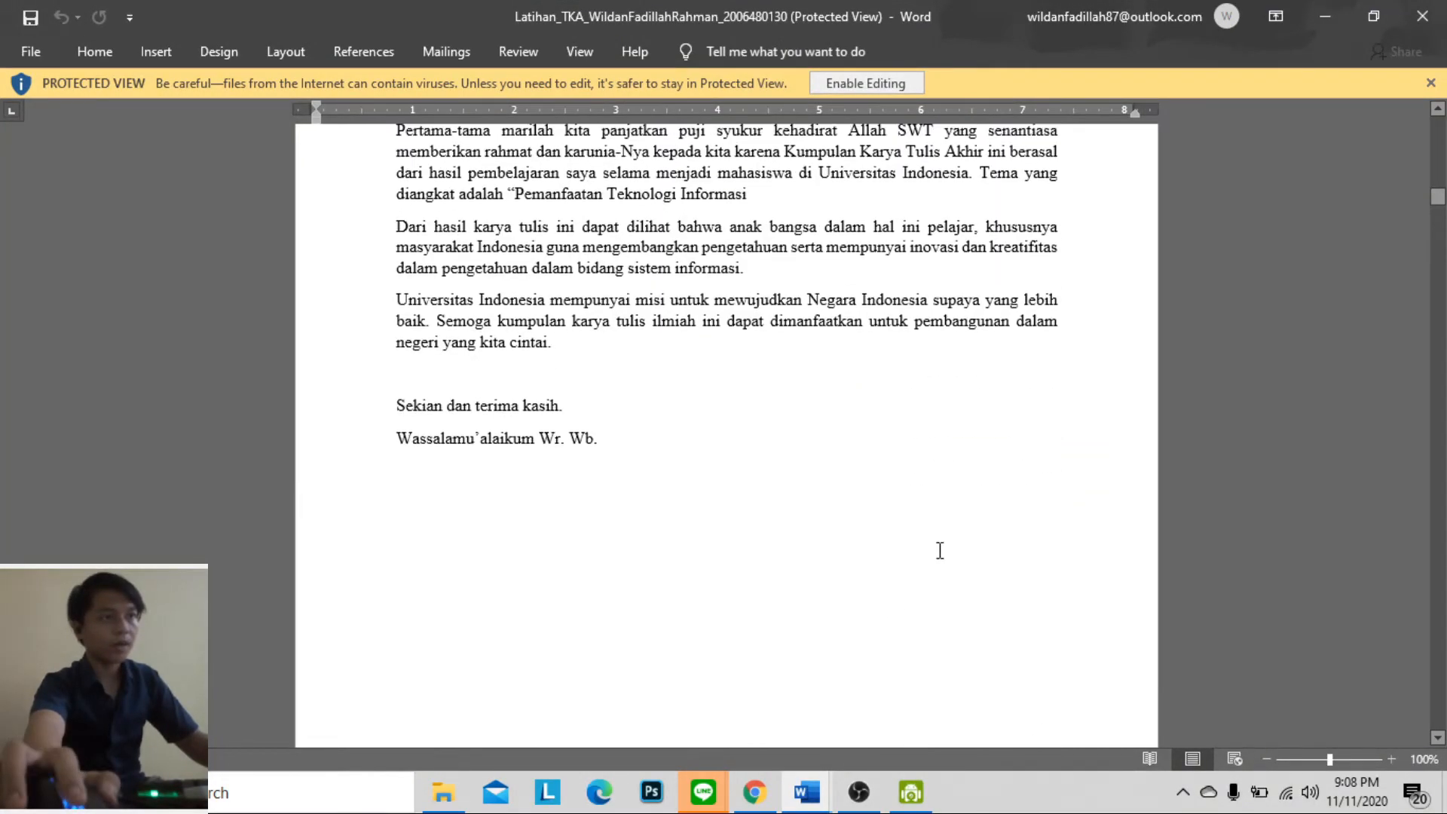
{"action": "scroll", "coordinate": [948, 546], "scroll_direction": "up", "scroll_amount": 8}
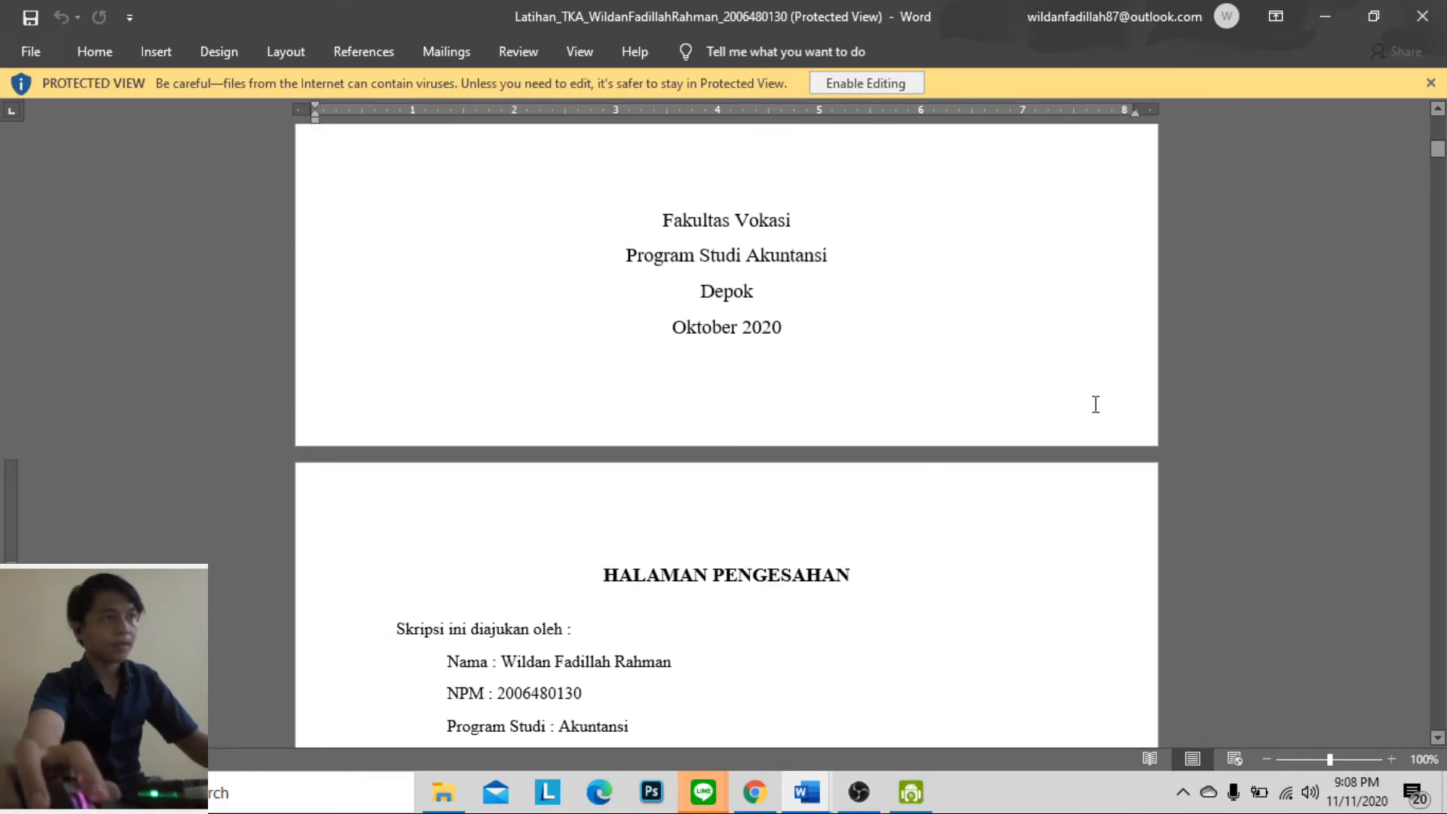
Return to the Uts report and insert a blank page directly before the HALAMAN PENGESAHAN heading
{"action": "left_click", "coordinate": [806, 791]}
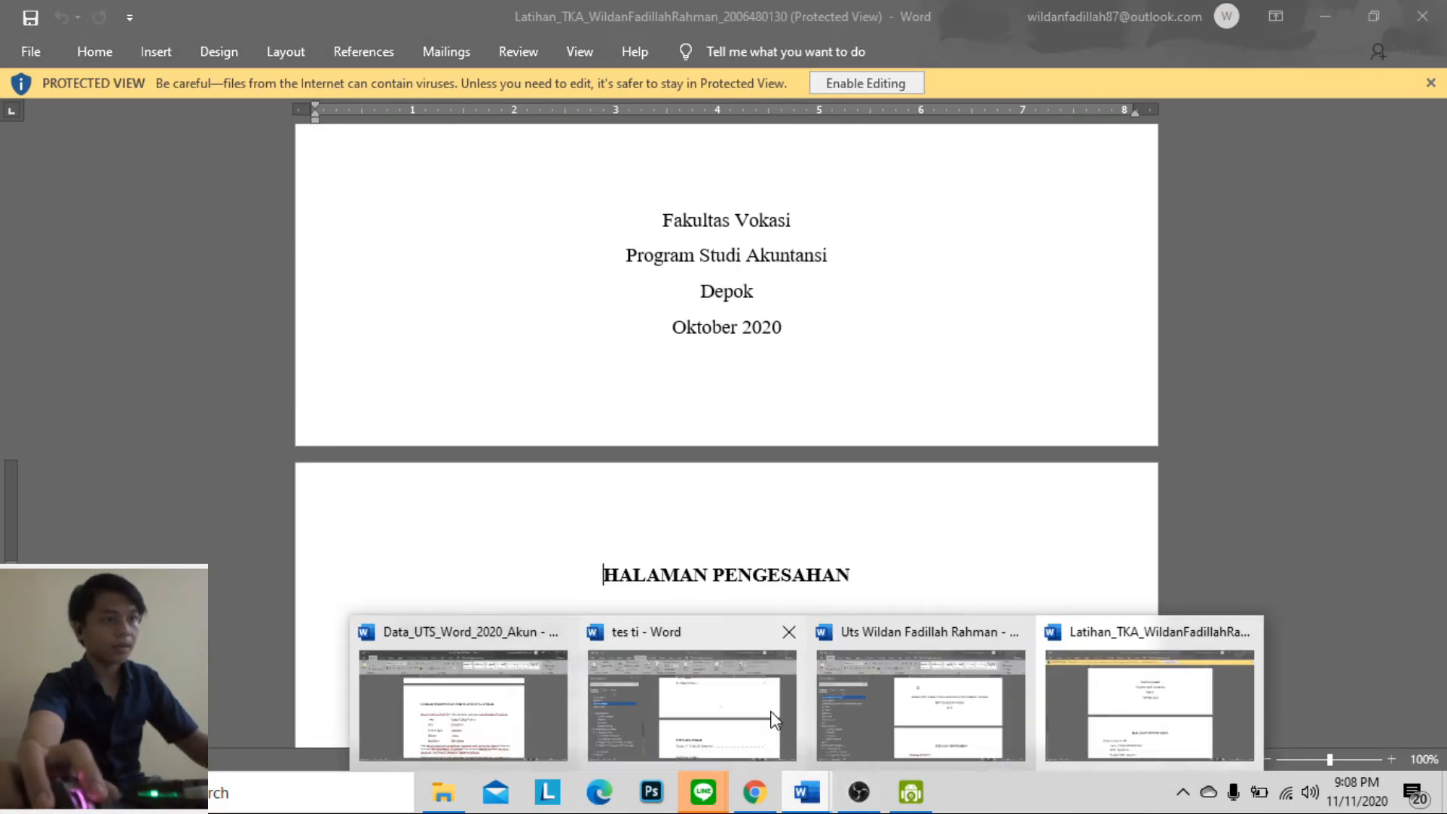
{"action": "left_click", "coordinate": [965, 683]}
{"action": "scroll", "coordinate": [956, 540], "scroll_direction": "up", "scroll_amount": 3}
{"action": "scroll", "coordinate": [956, 540], "scroll_direction": "down", "scroll_amount": 5}
{"action": "left_click", "coordinate": [828, 439]}
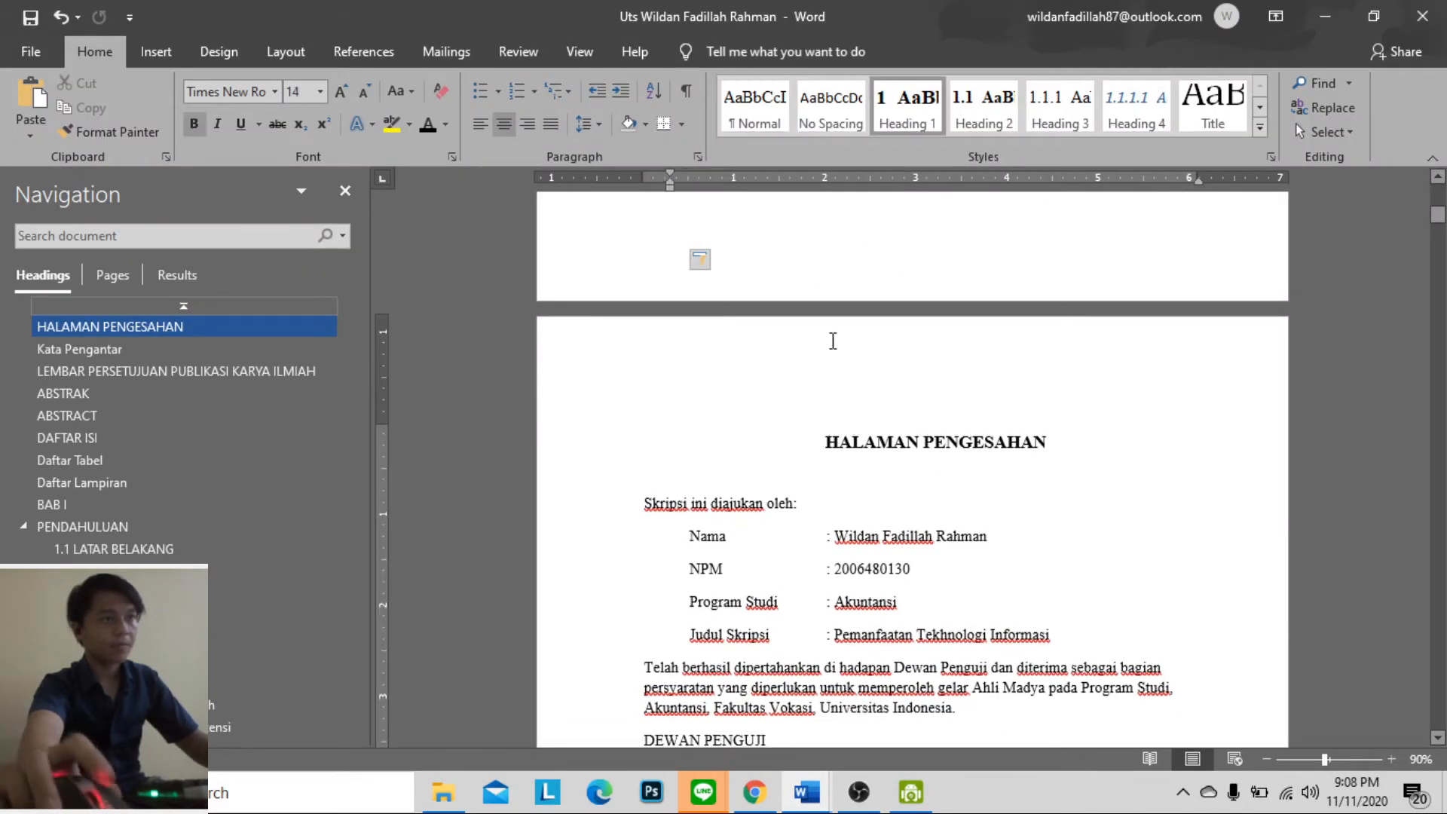
{"action": "left_click", "coordinate": [168, 52]}
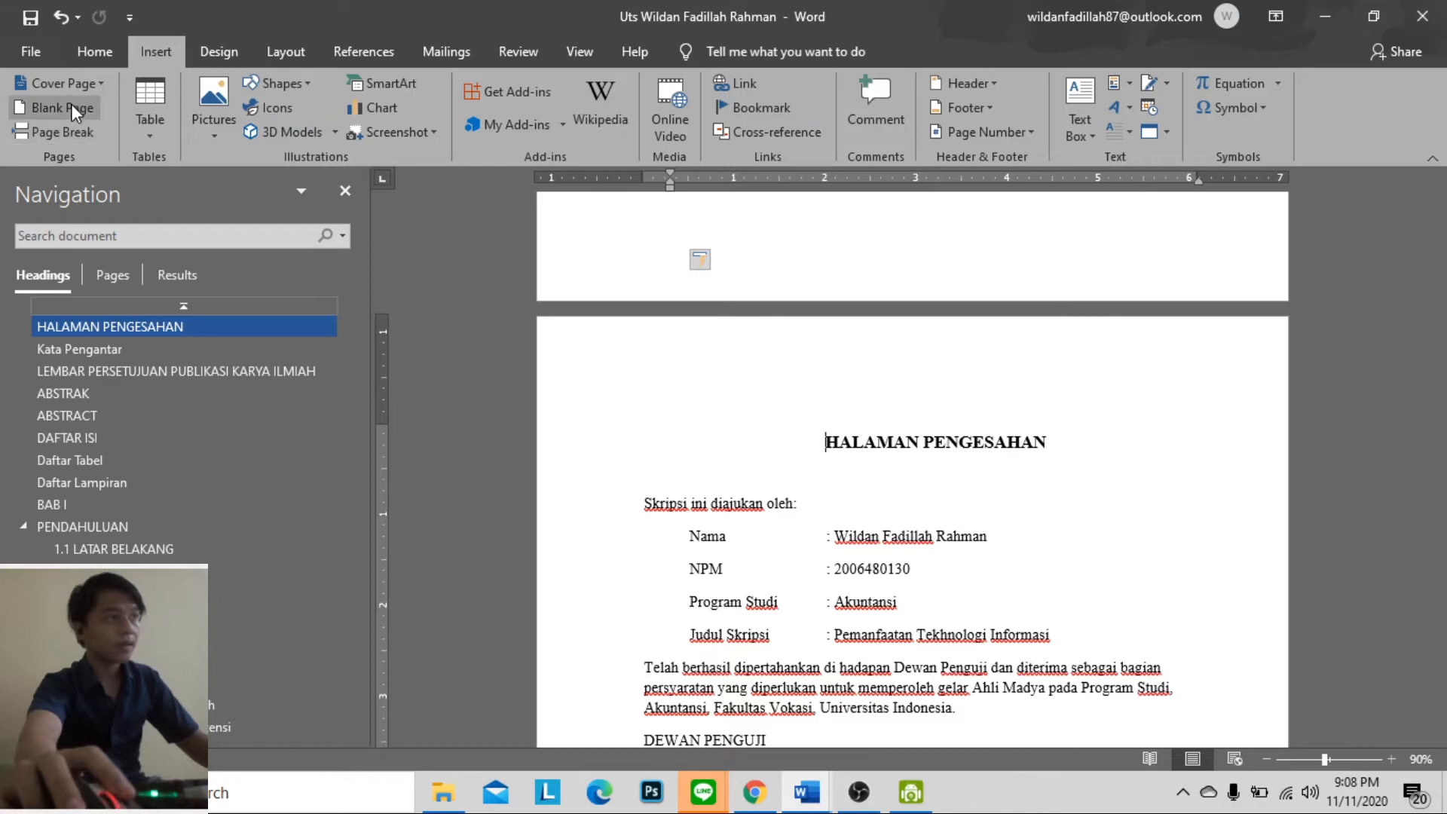
{"action": "left_click", "coordinate": [73, 113]}
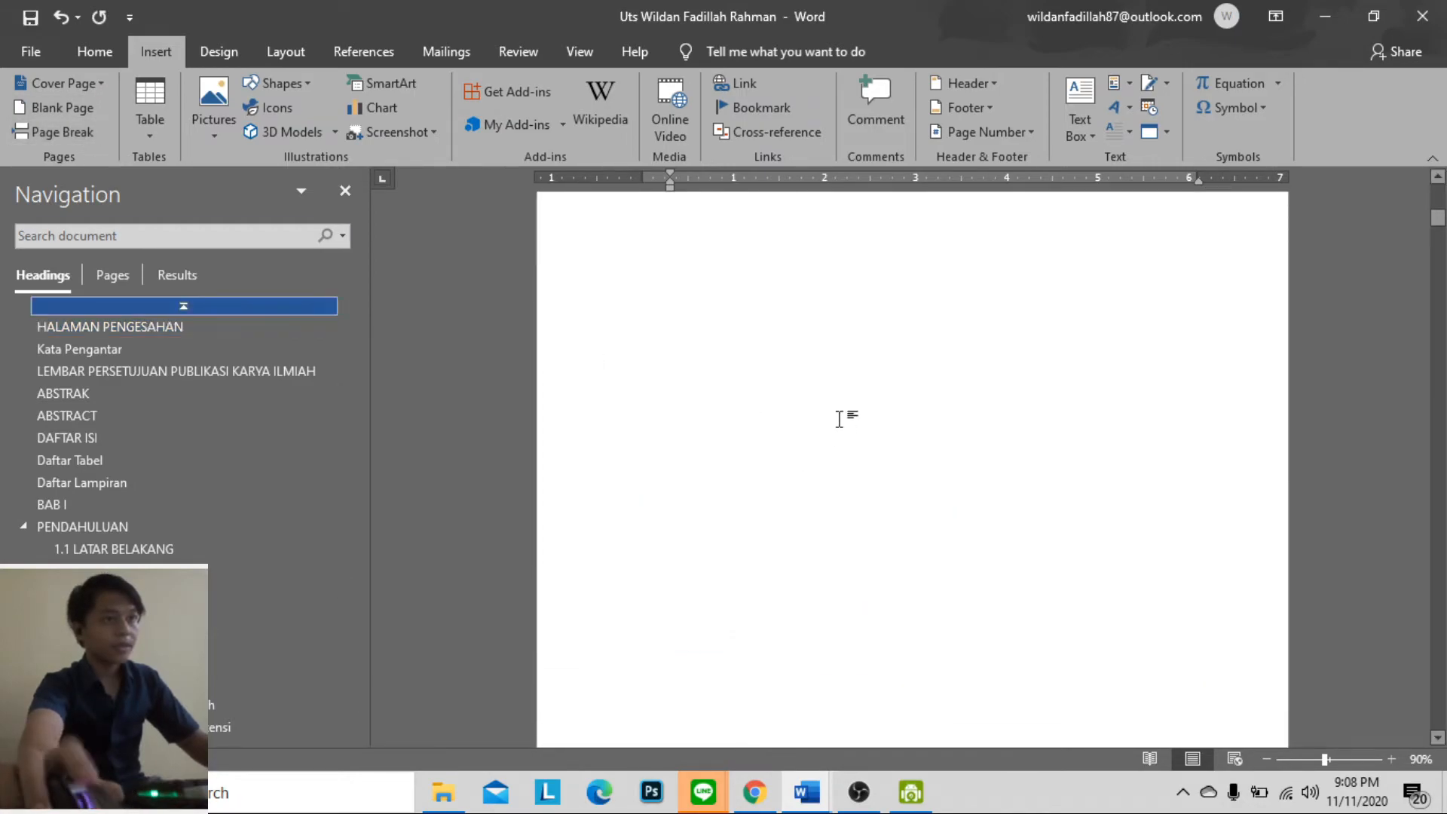
Paste the originality statement above HALAMAN PENGESAHAN as text only and remove the surplus blank page ahead of it
{"action": "scroll", "coordinate": [843, 410], "scroll_direction": "up", "scroll_amount": 1}
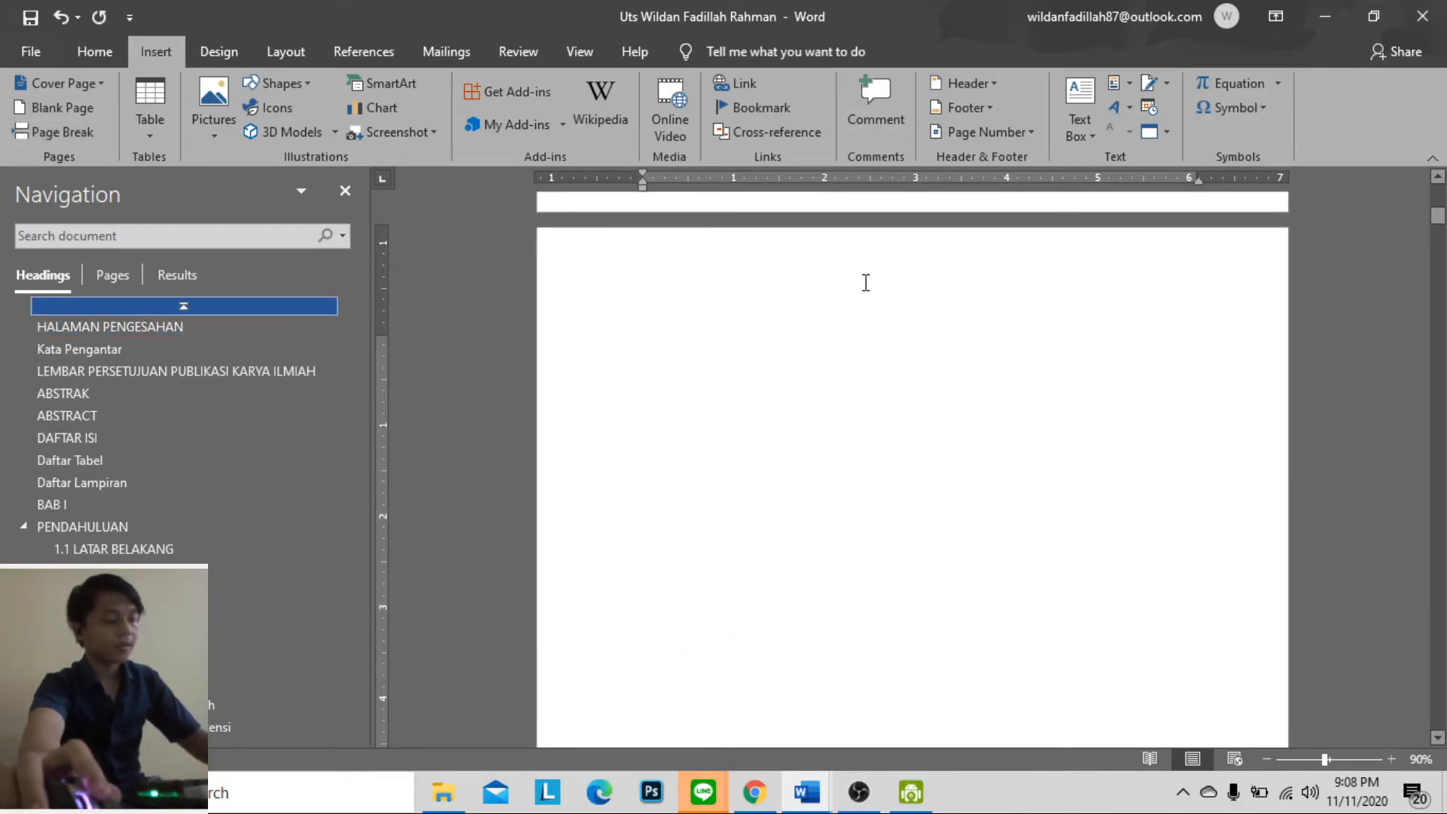
{"action": "key", "text": "ctrl+v"}
{"action": "scroll", "coordinate": [1039, 486], "scroll_direction": "down", "scroll_amount": 3}
{"action": "left_click", "coordinate": [1031, 514]}
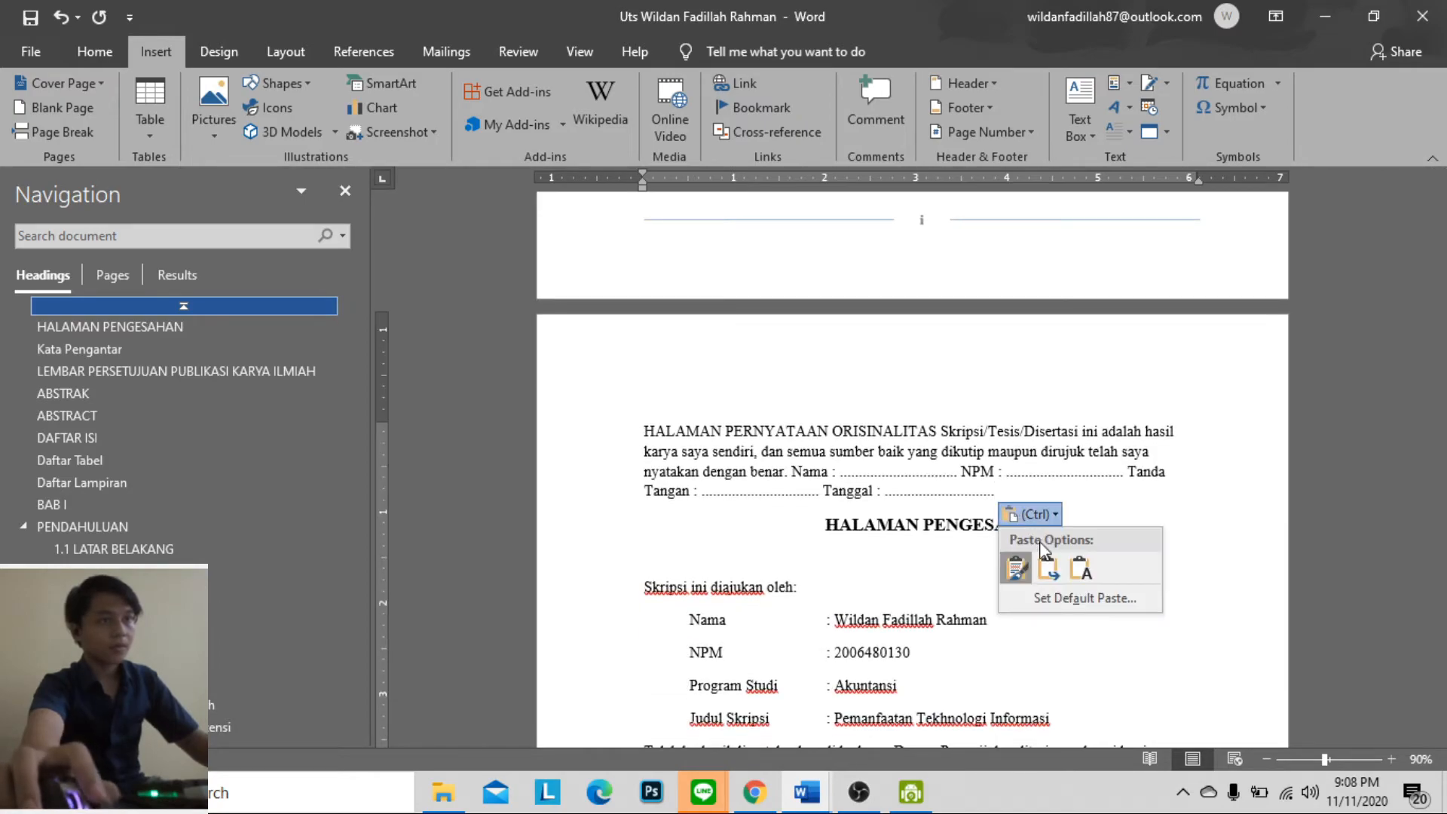
{"action": "left_click", "coordinate": [1081, 567]}
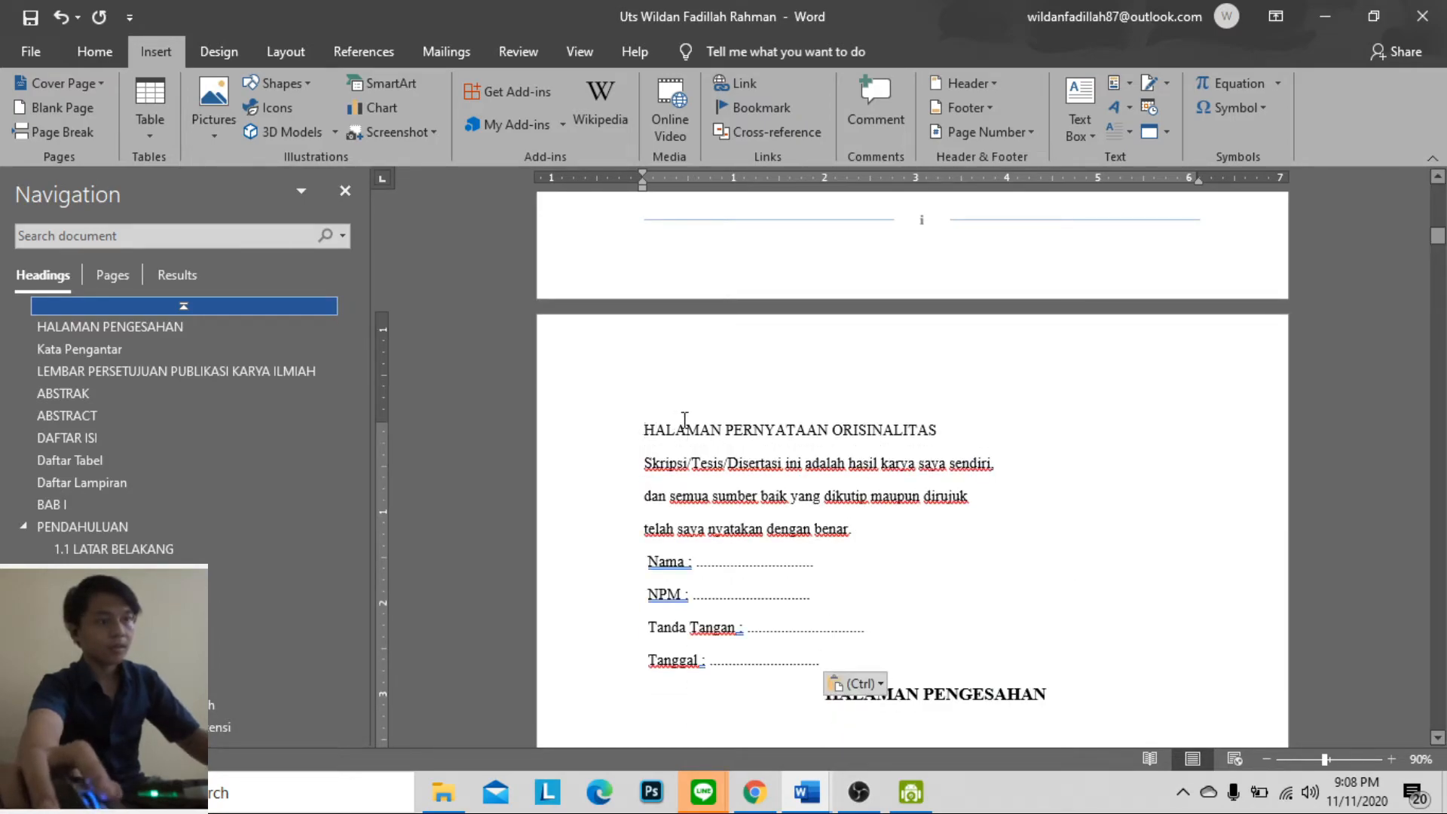
{"action": "key", "text": "BackSpace"}
Insert blank Normal-style lines between the Tanggal line and the HALAMAN PENGESAHAN heading to push that heading onto its own page
{"action": "left_click", "coordinate": [833, 482]}
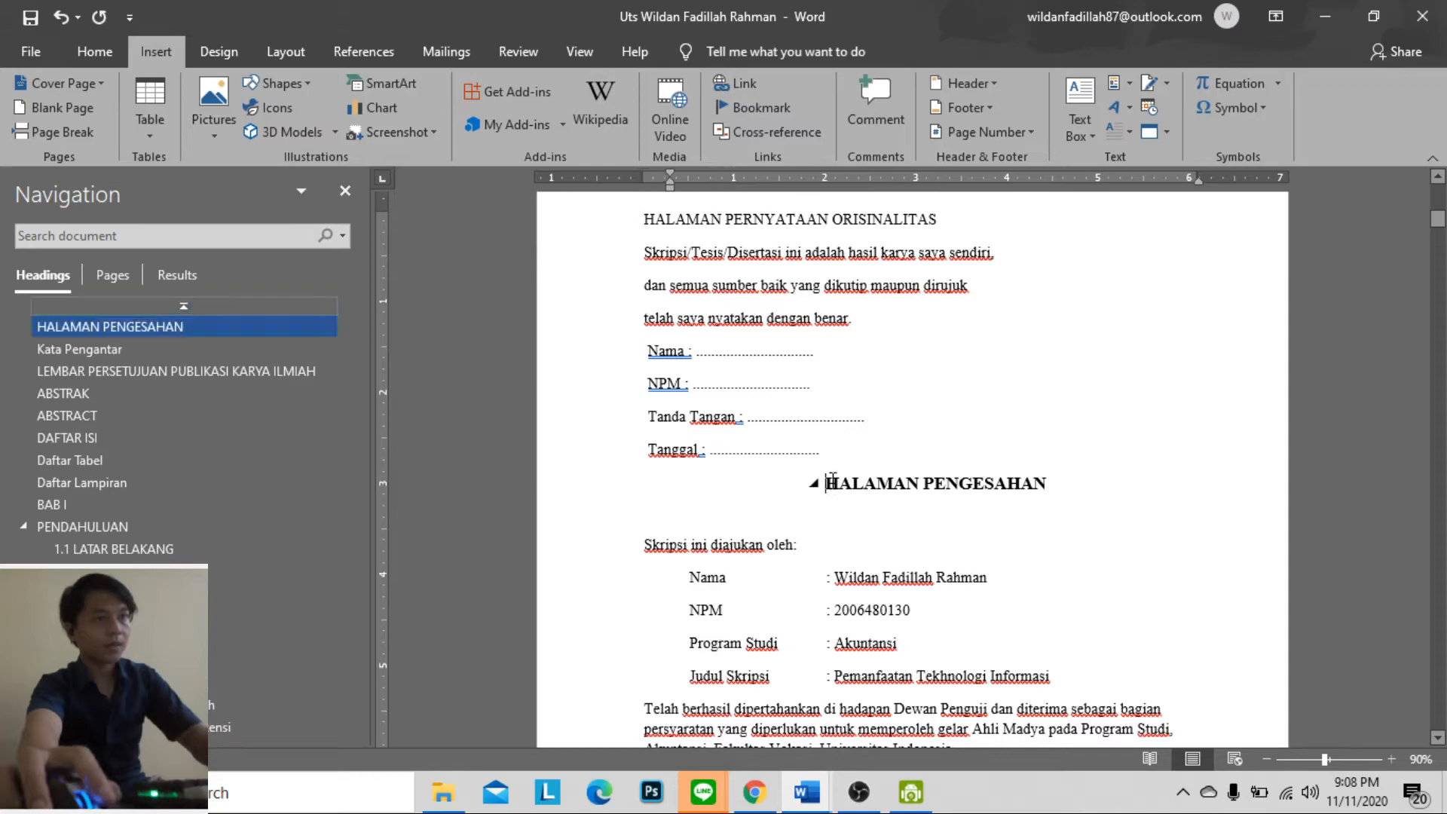
{"action": "key", "text": "Return"}
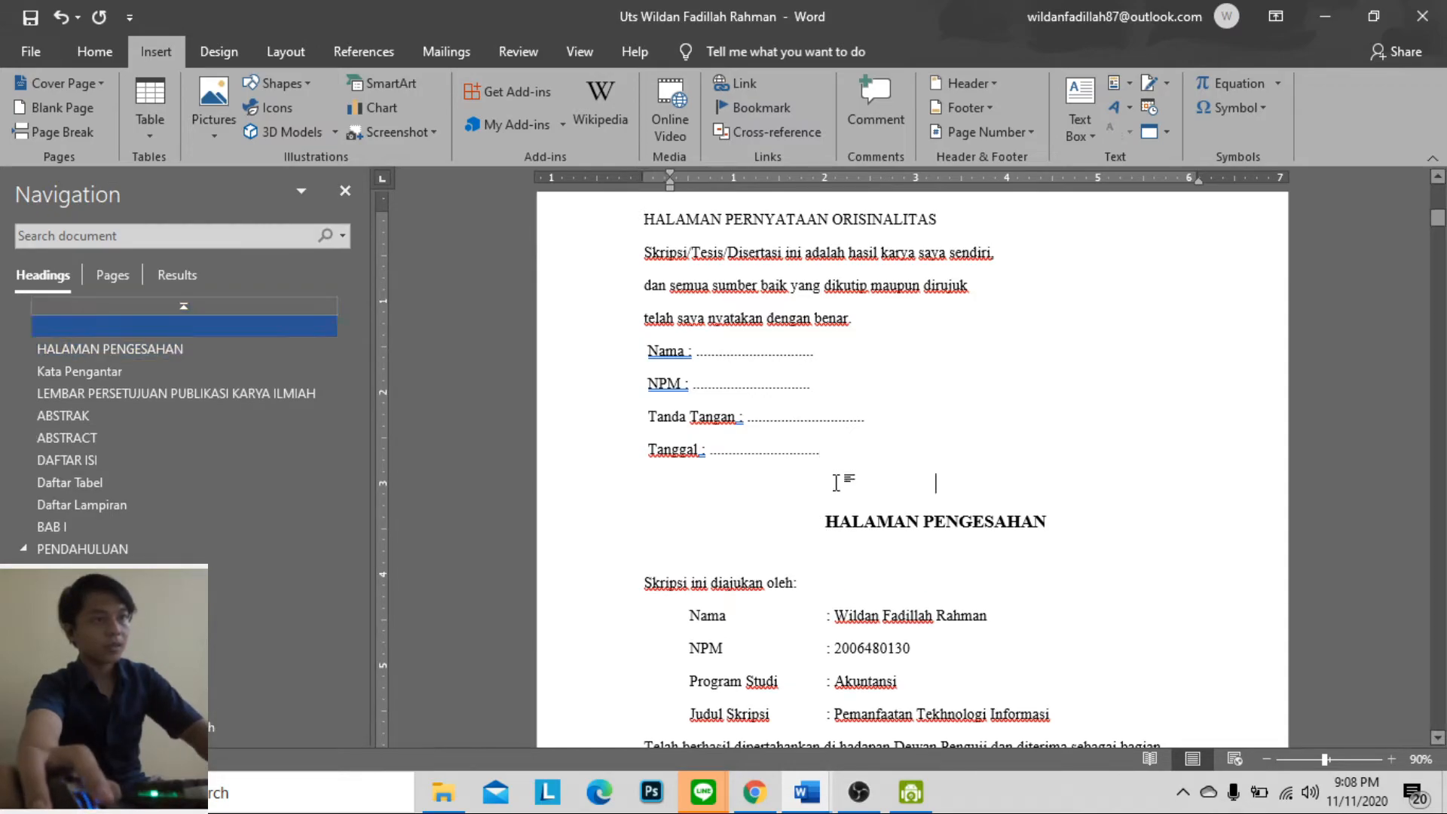
{"action": "left_click", "coordinate": [95, 51]}
{"action": "left_click", "coordinate": [755, 105]}
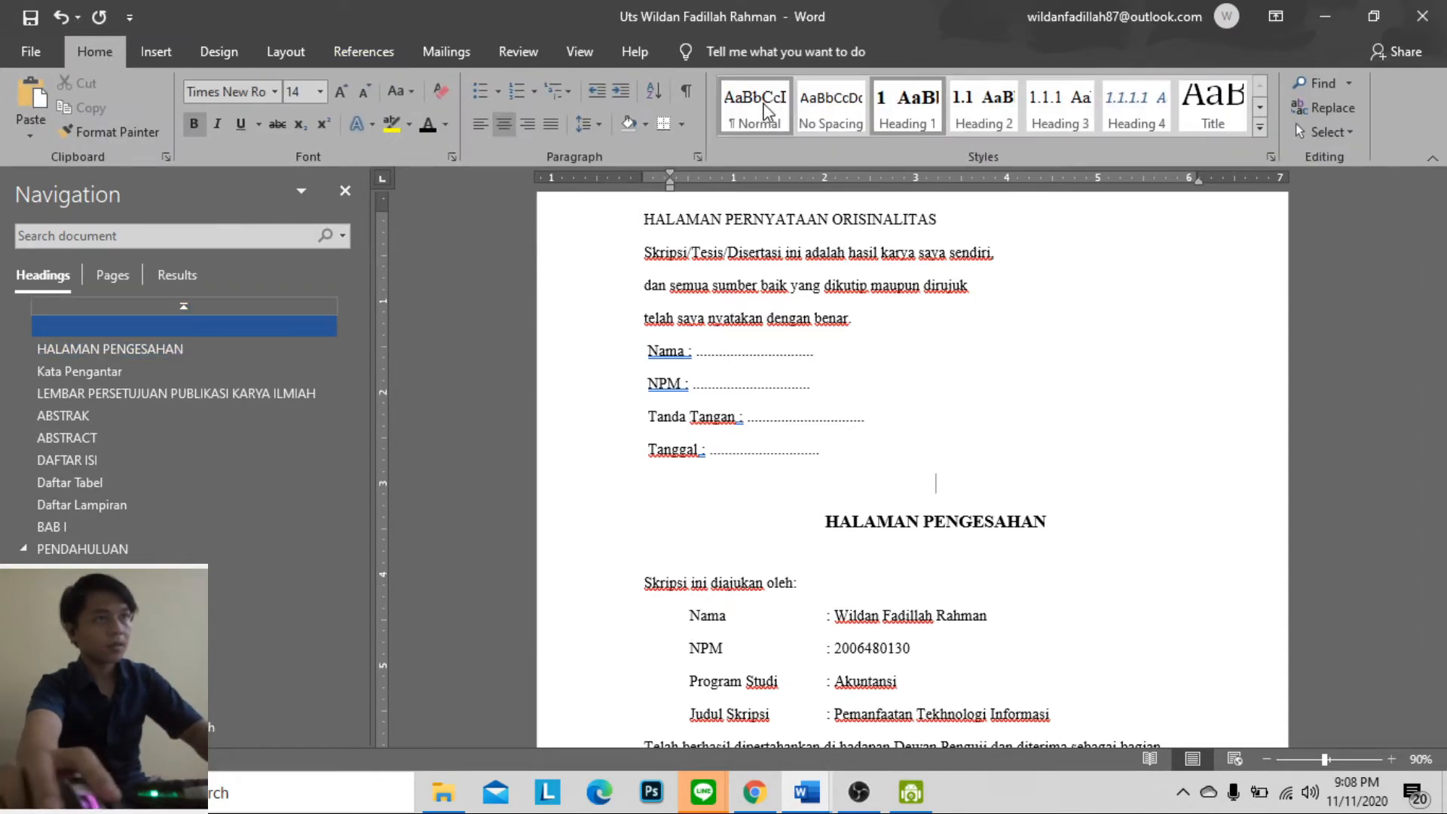
{"action": "key", "text": "Return"}
{"action": "key", "text": "Return"}
{"action": "key", "text": "Return"}
{"action": "key", "text": "Return"}
{"action": "key", "text": "Return"}
{"action": "key", "text": "Return"}
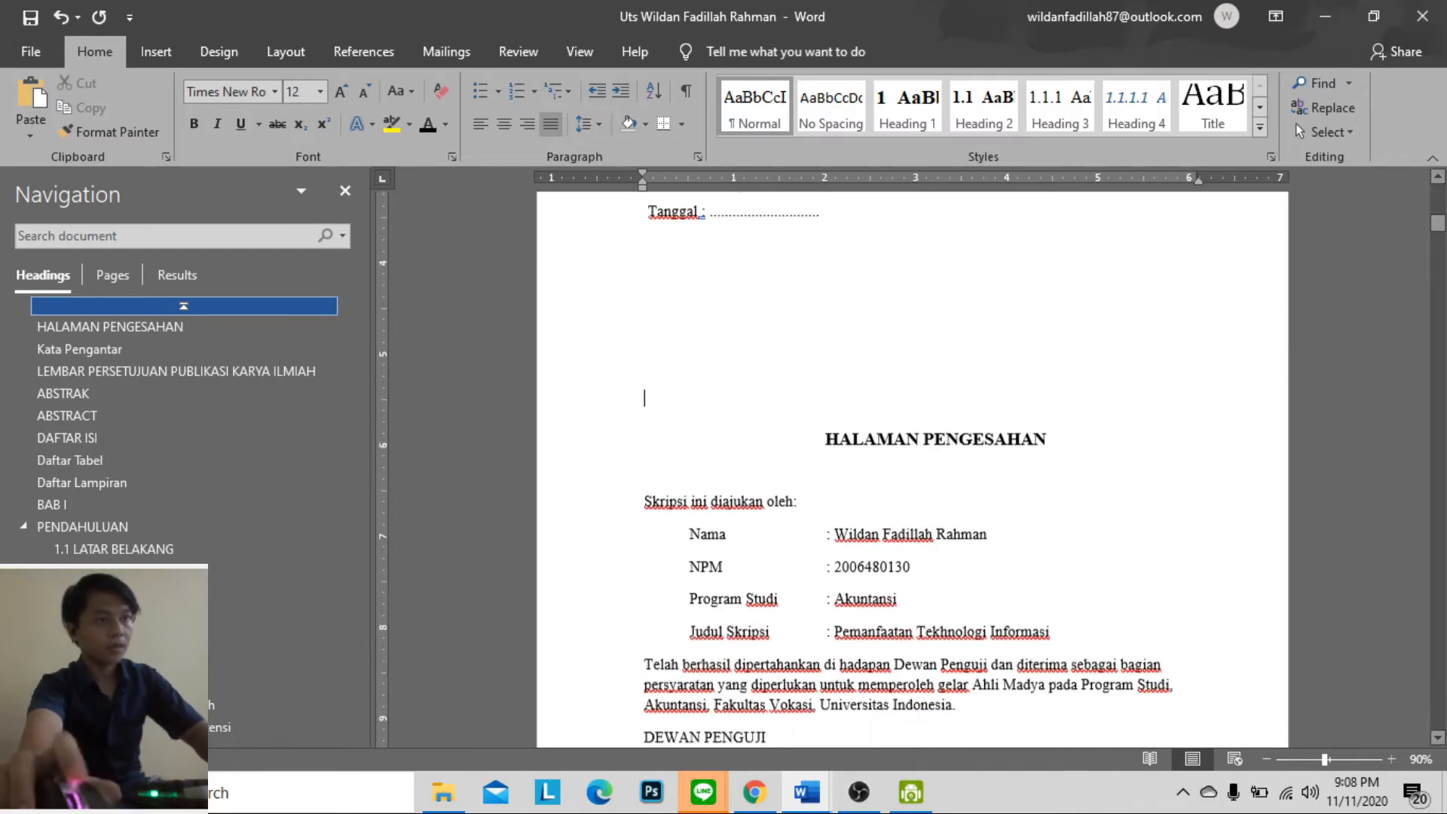
{"action": "key", "text": "Return"}
{"action": "key", "text": "Return"}
{"action": "key", "text": "Return"}
{"action": "key", "text": "Return"}
{"action": "key", "text": "Return"}
{"action": "key", "text": "Return"}
{"action": "key", "text": "Return"}
{"action": "key", "text": "Return"}
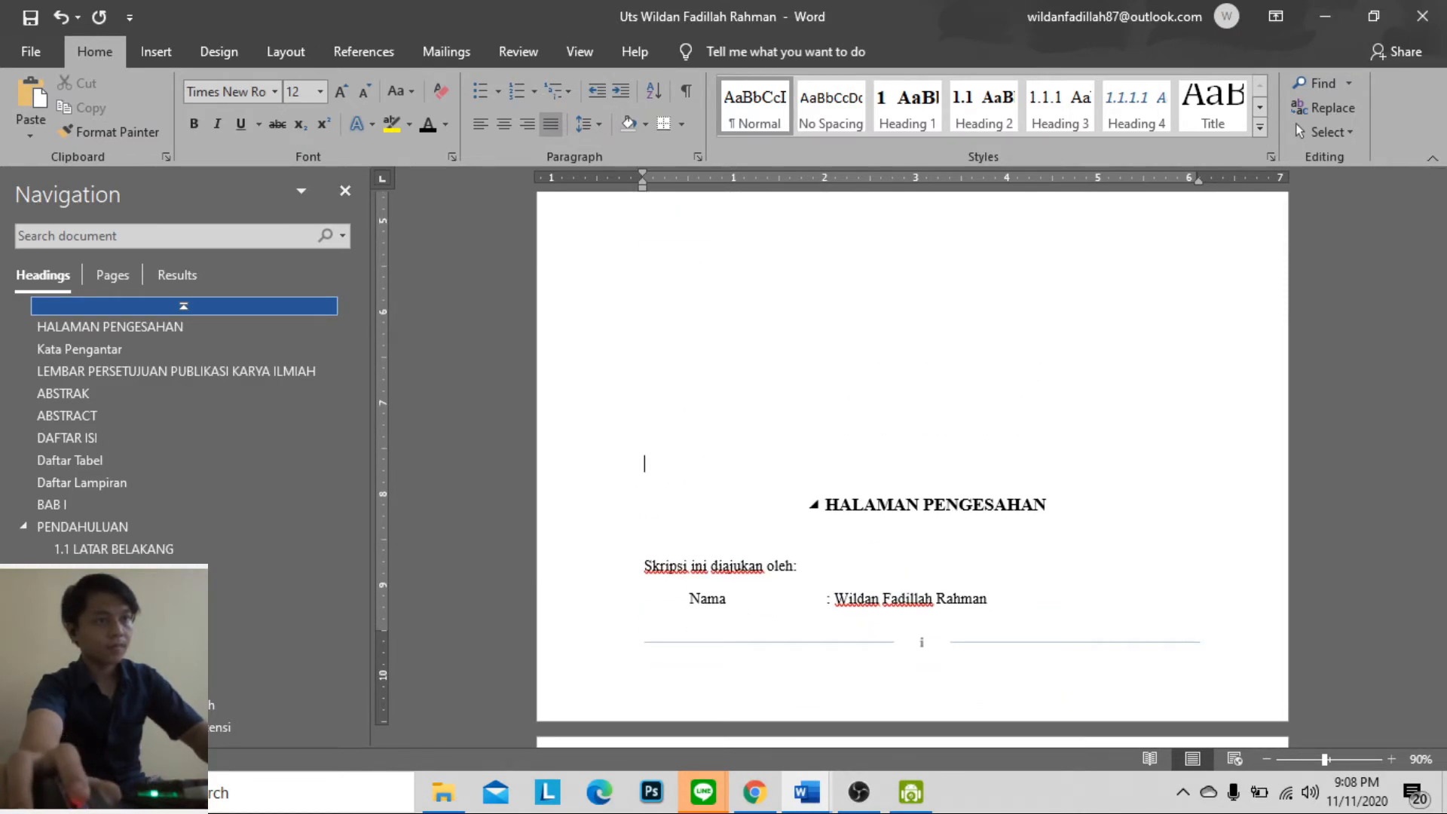
{"action": "key", "text": "Return"}
{"action": "scroll", "coordinate": [1037, 404], "scroll_direction": "down", "scroll_amount": 7}
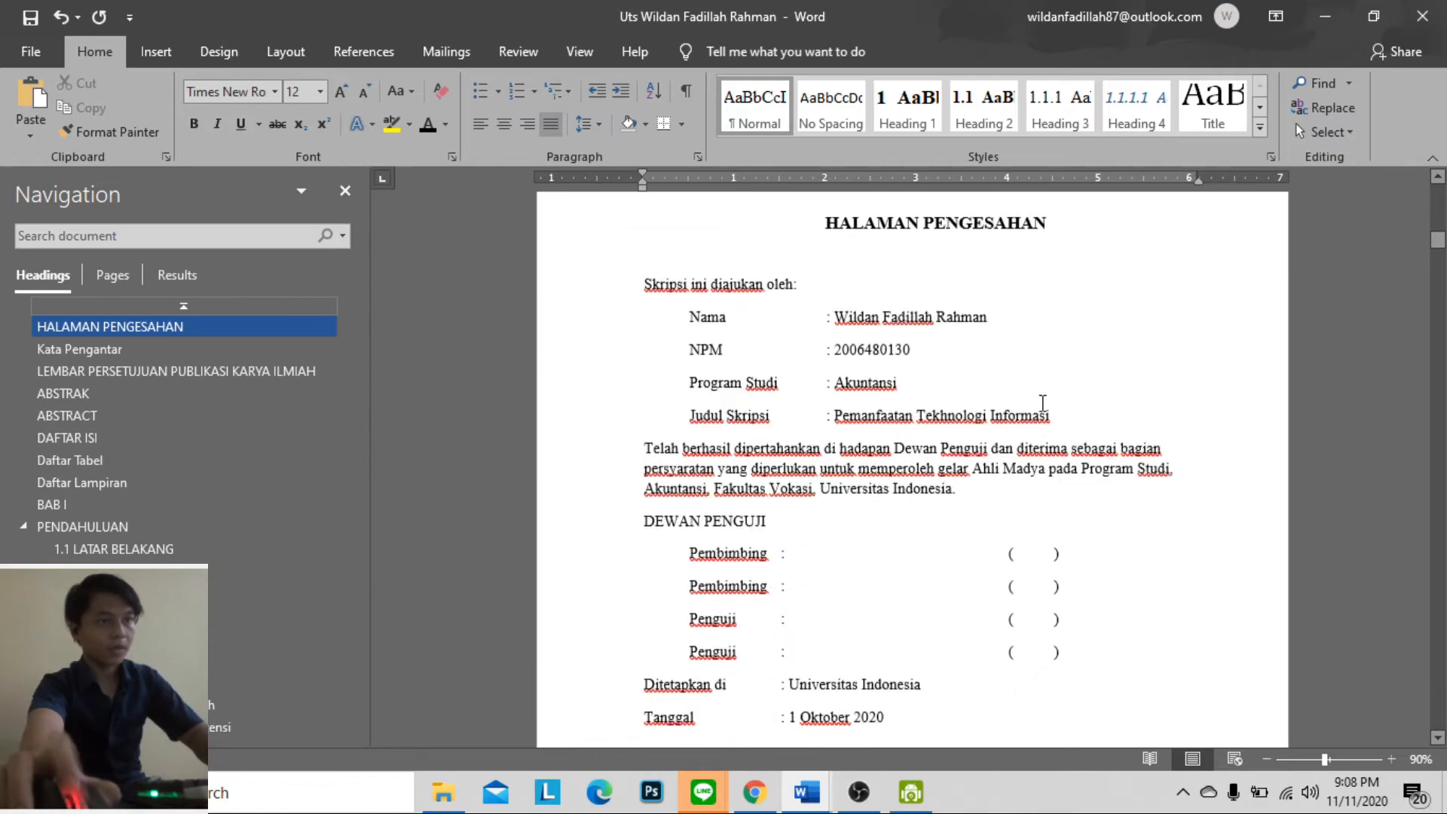
Apply Heading 1 to the HALAMAN PERNYATAAN ORISINALITAS title and add two blank lines beneath it
{"action": "scroll", "coordinate": [1036, 403], "scroll_direction": "up", "scroll_amount": 15}
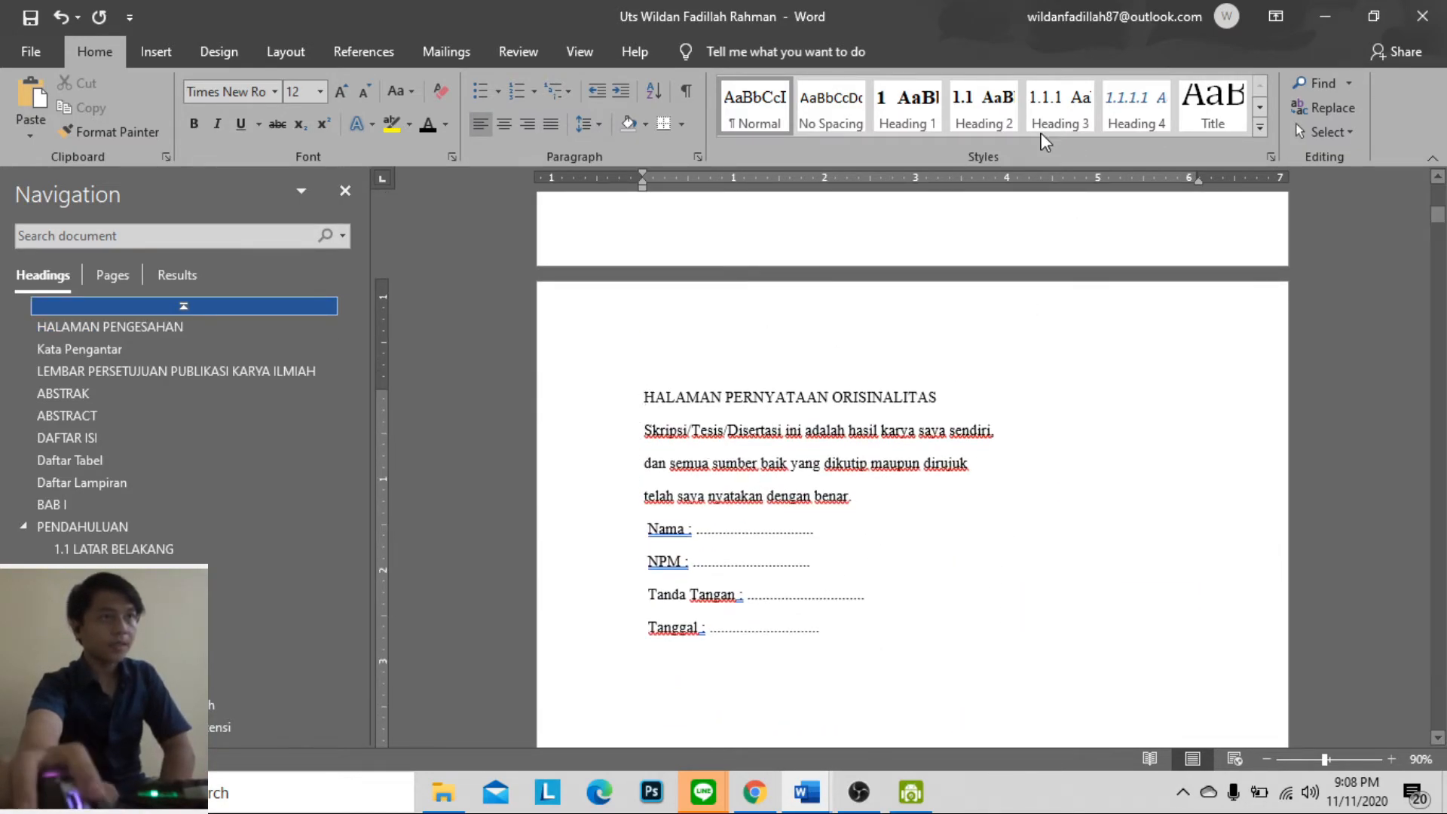
{"action": "left_click", "coordinate": [908, 106]}
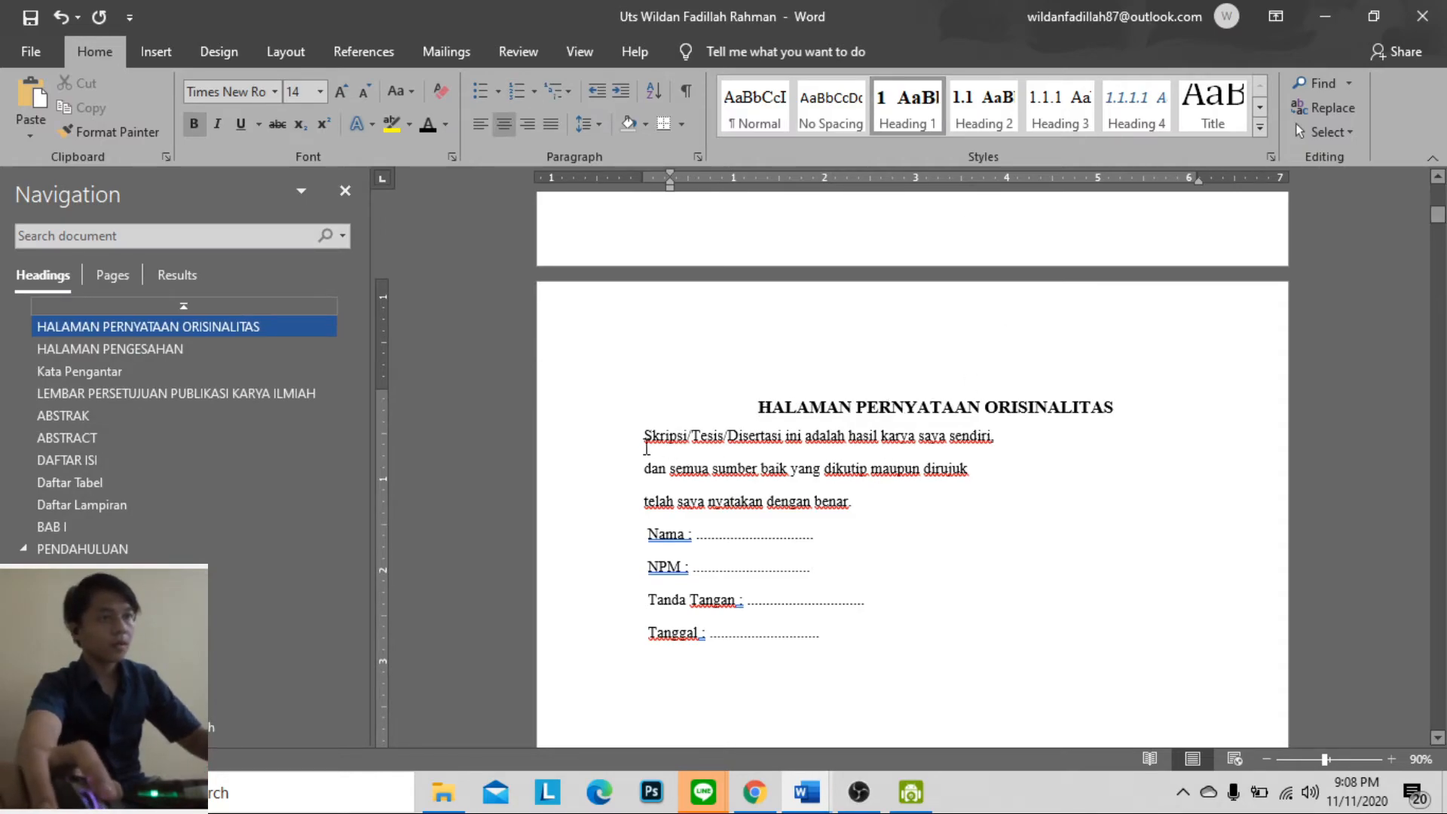
{"action": "key", "text": "Return"}
{"action": "key", "text": "Return"}
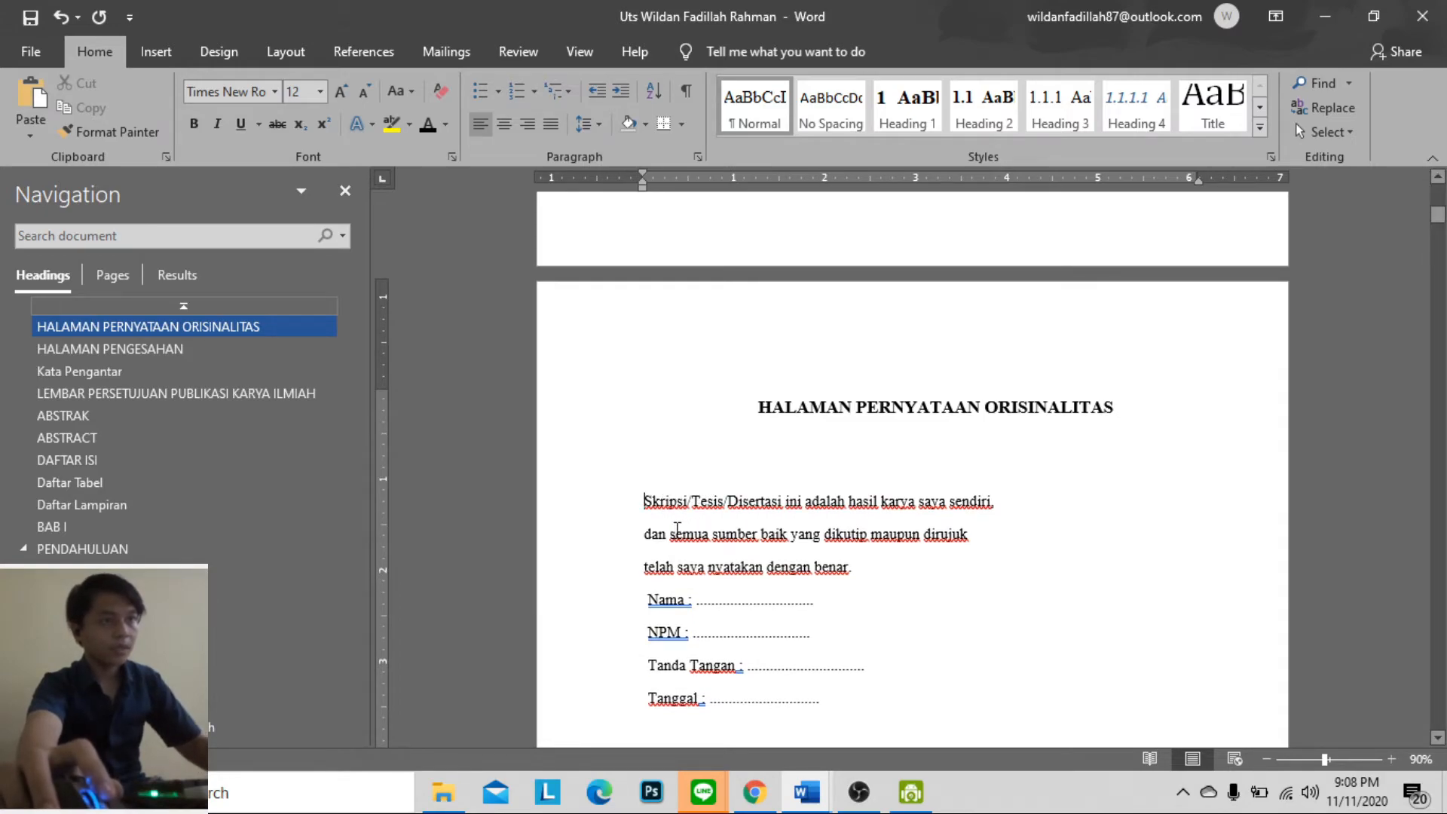
Join the three originality statement lines into one paragraph and indent the Nama, NPM, Tanda Tangan and Tanggal lines below it
{"action": "left_click", "coordinate": [646, 535]}
{"action": "key", "text": "BackSpace"}
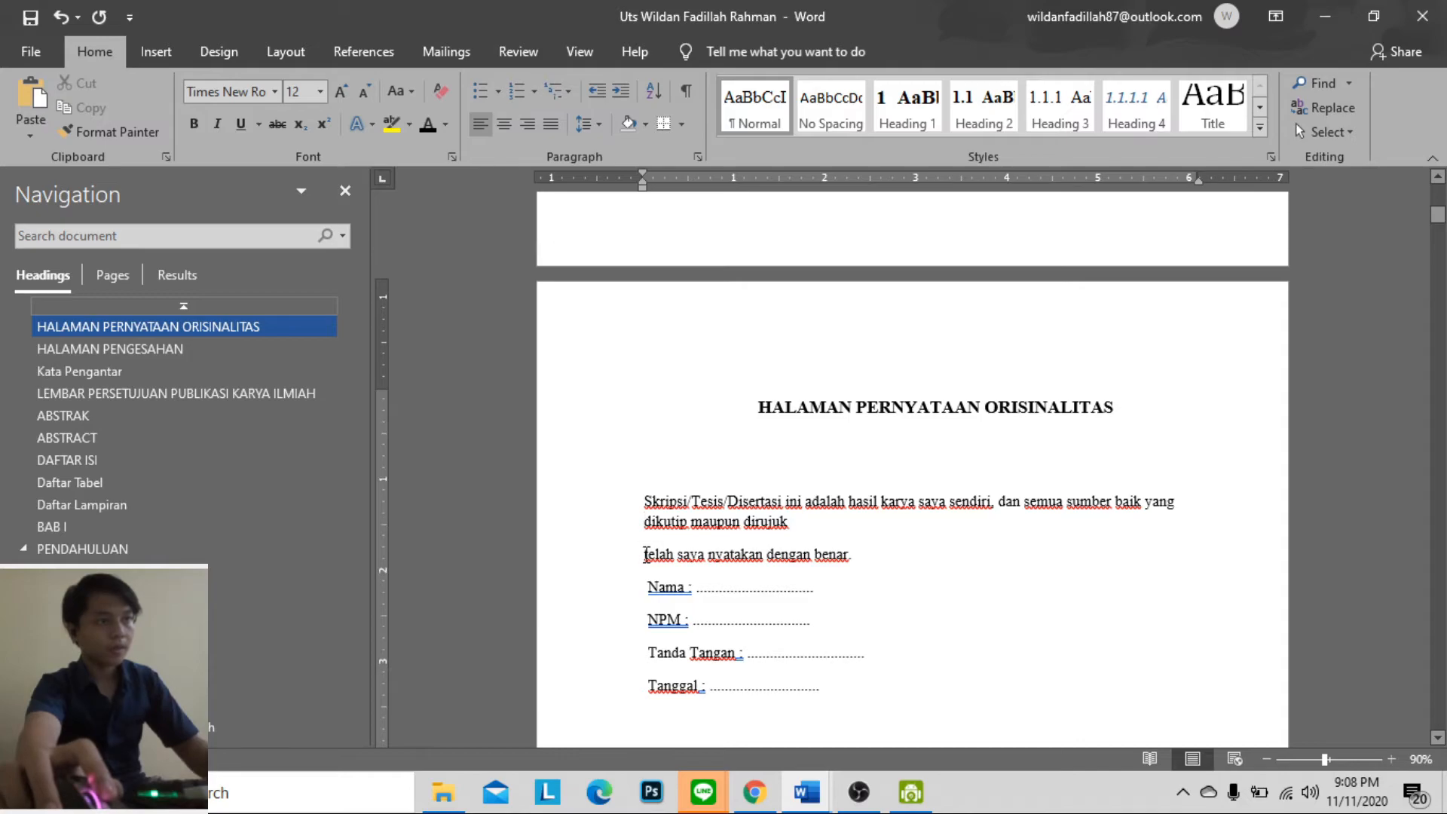
{"action": "key", "text": "BackSpace"}
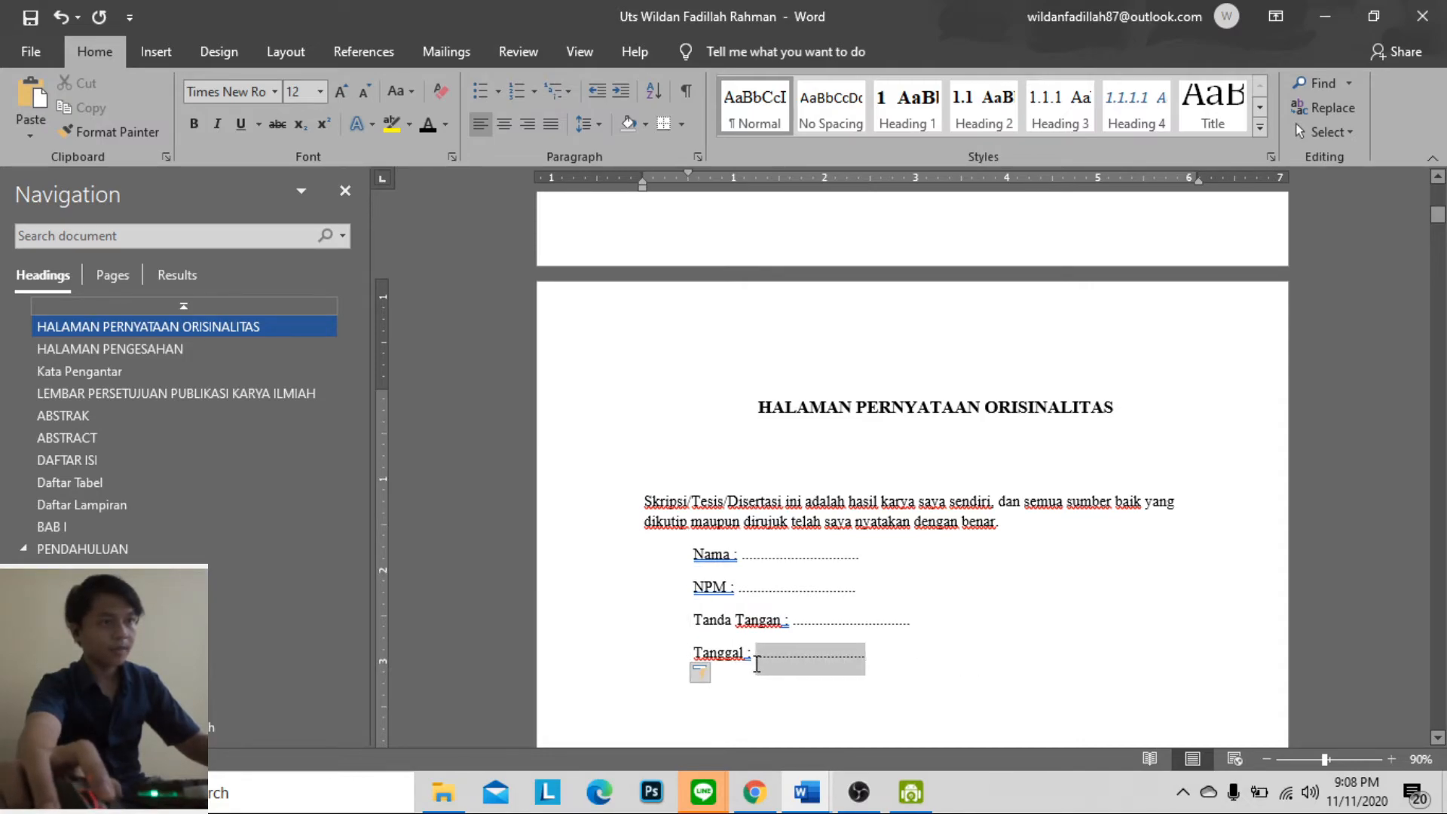
Delete the dotted placeholder after Tanggal and align the colons of the Nama, NPM, Tanda Tangan and Tanggal lines in one column
{"action": "key", "text": "BackSpace"}
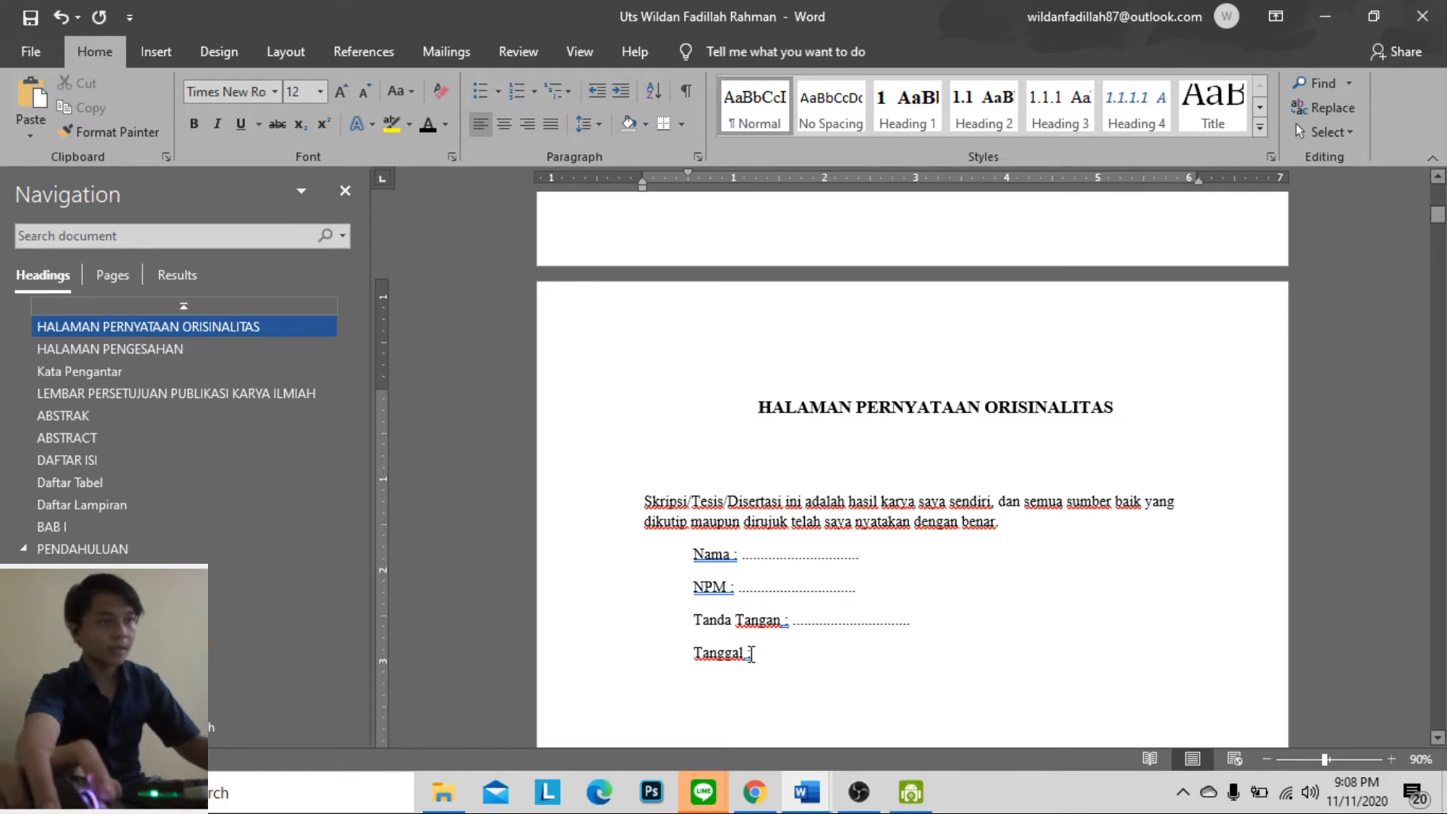
{"action": "left_click", "coordinate": [808, 620]}
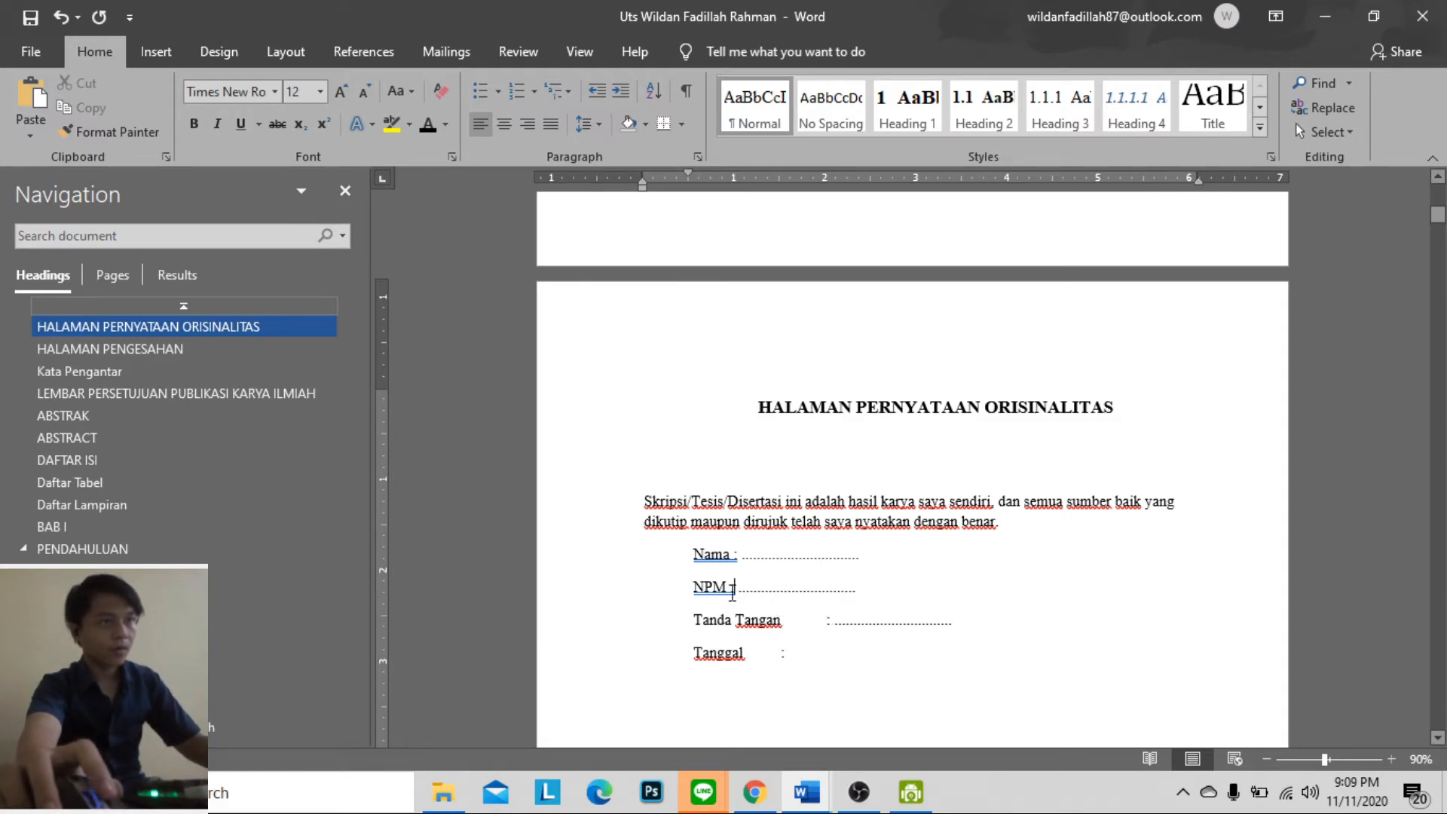
{"action": "left_click", "coordinate": [759, 554]}
{"action": "left_click", "coordinate": [774, 586]}
{"action": "key", "text": "Tab"}
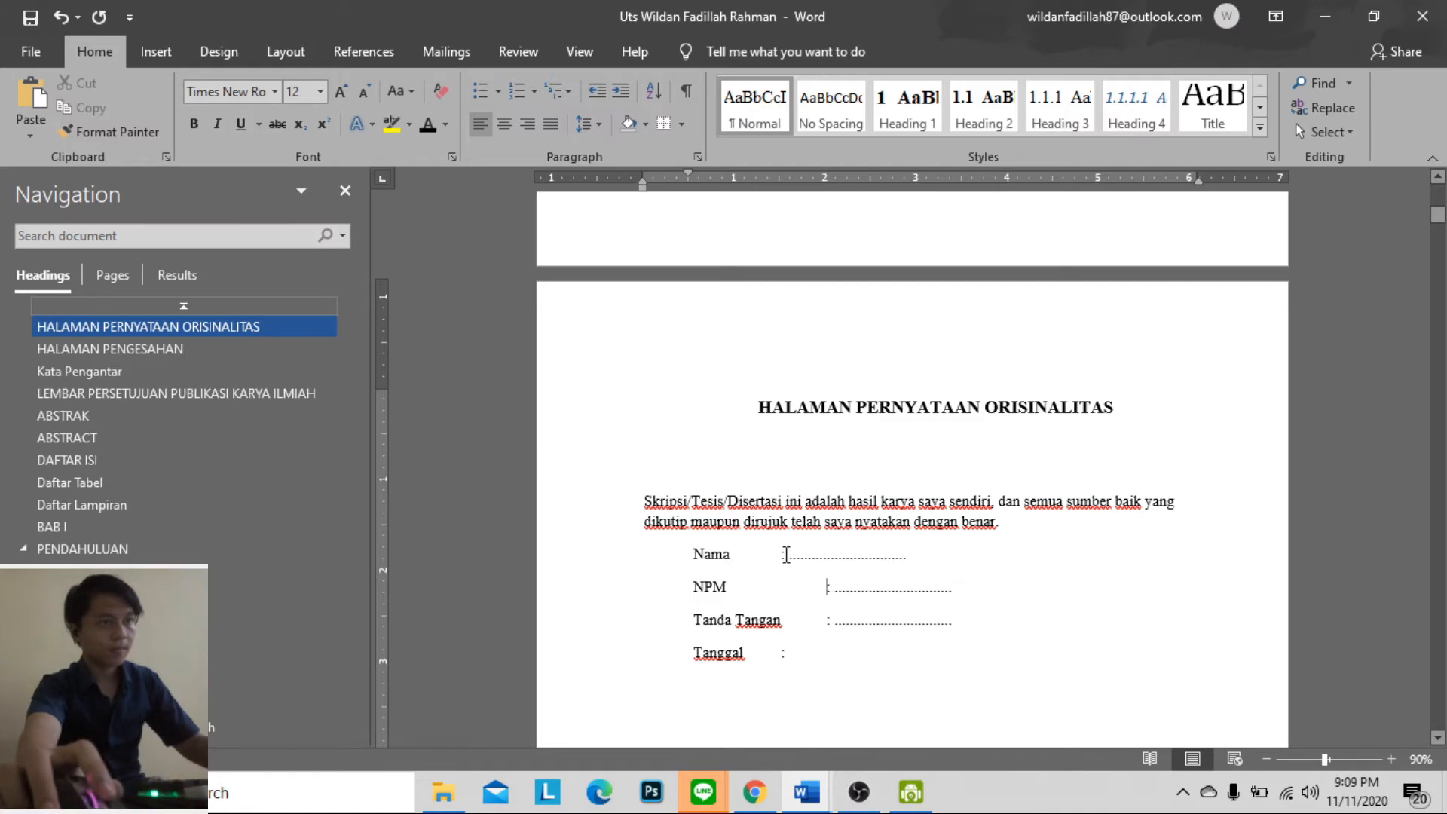
{"action": "left_click", "coordinate": [781, 554]}
{"action": "key", "text": "Tab"}
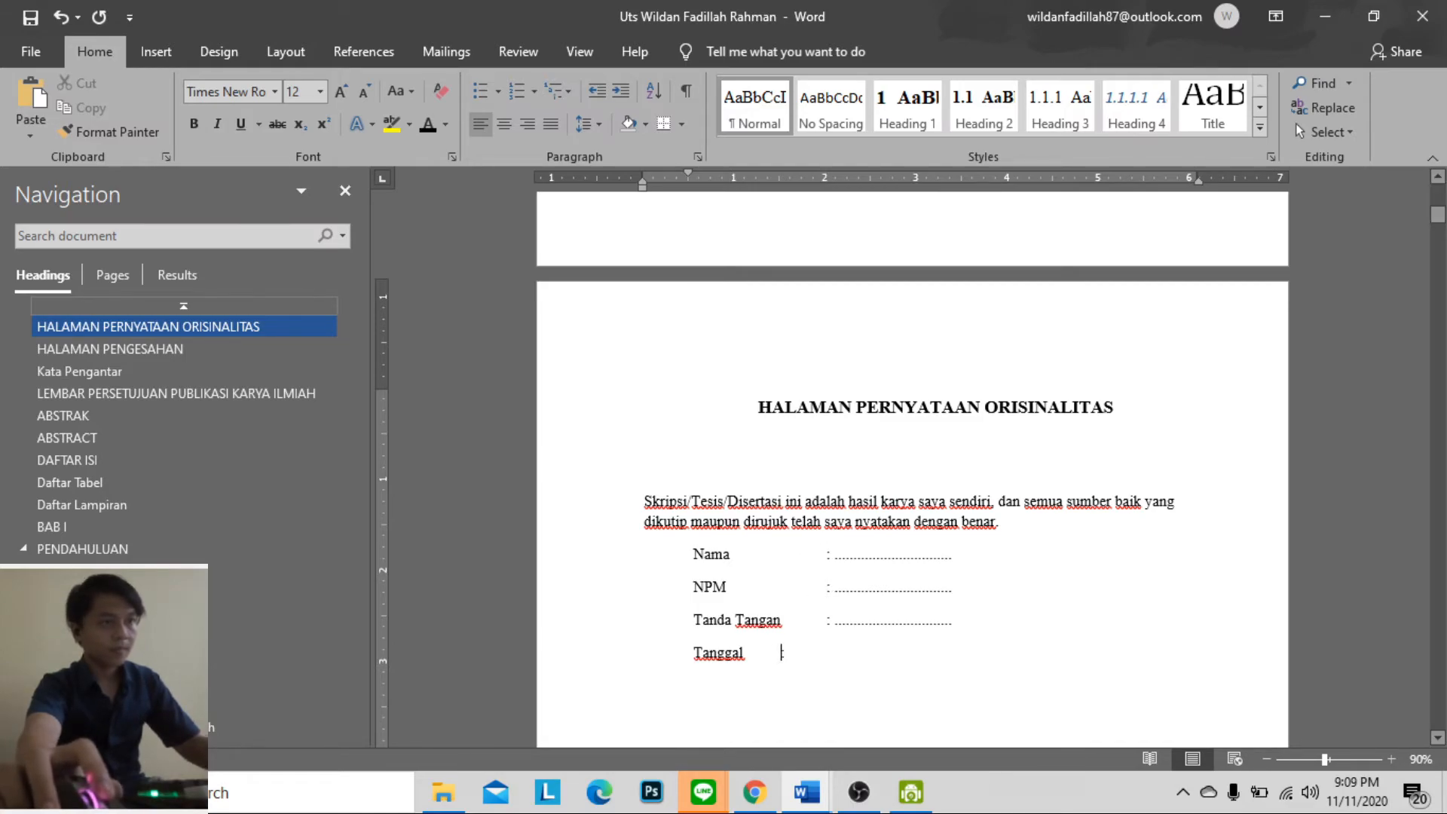
Delete the dotted placeholders after Tanda Tangan, NPM and Nama, keeping only the labels and colons
{"action": "left_click_drag", "start_coordinate": [966, 625], "coordinate": [924, 566]}
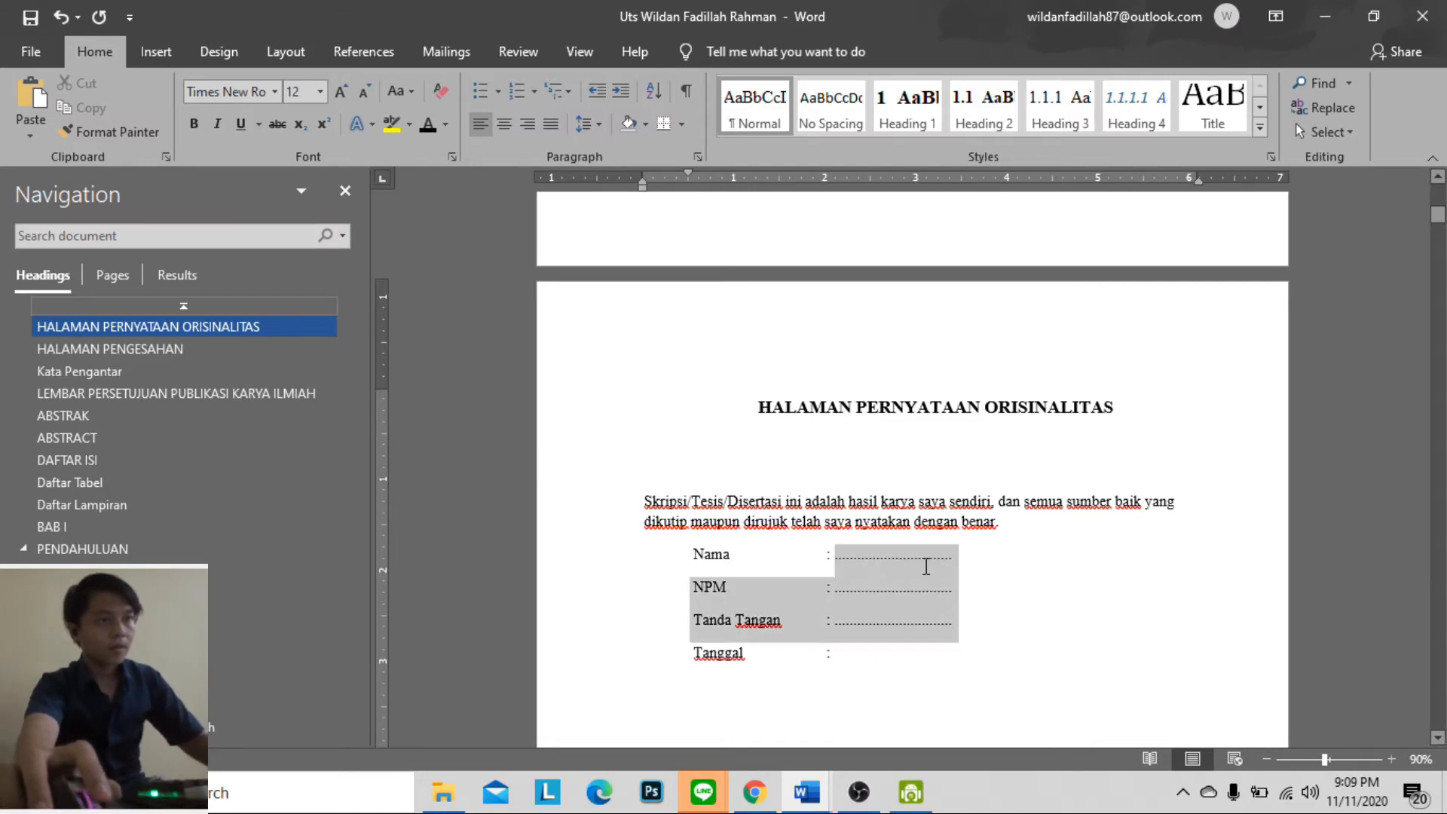
{"action": "left_click", "coordinate": [966, 603]}
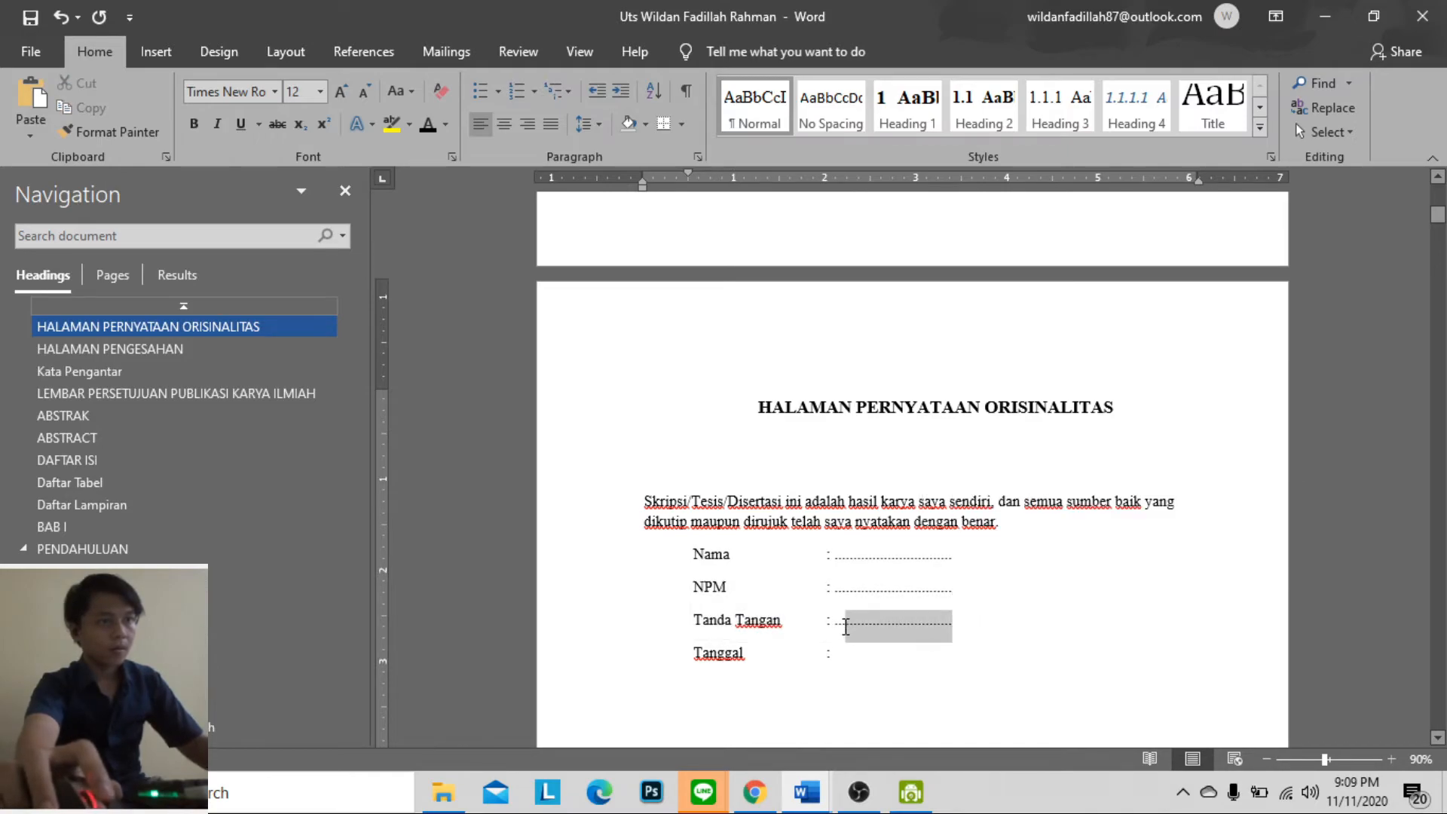
{"action": "key", "text": "BackSpace"}
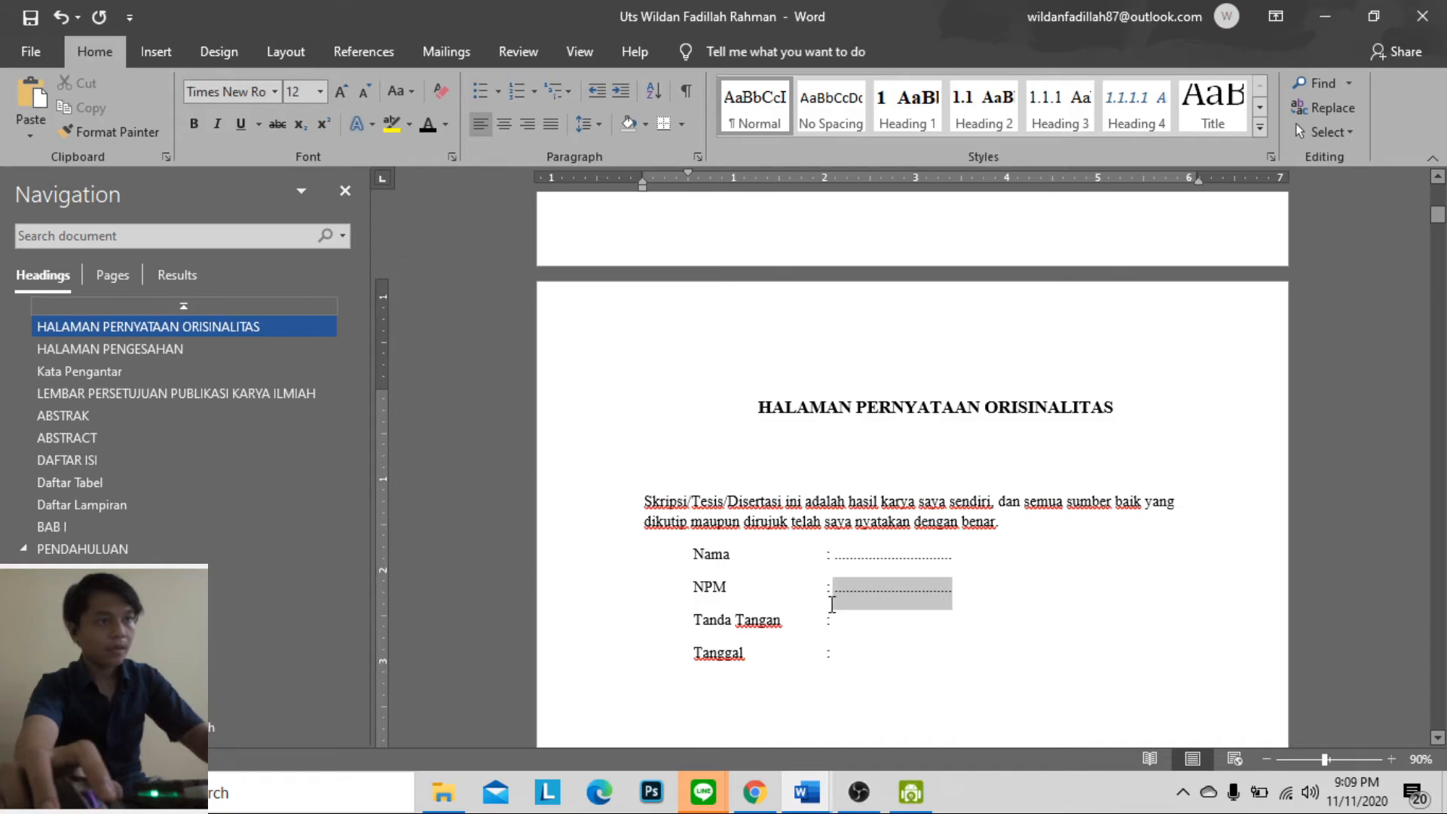
{"action": "left_click_drag", "start_coordinate": [859, 577], "coordinate": [839, 564]}
{"action": "key", "text": "BackSpace"}
Update the DAFTAR ISI table of contents to include the new headings and refresh its page numbers
{"action": "scroll", "coordinate": [1028, 562], "scroll_direction": "down", "scroll_amount": 8}
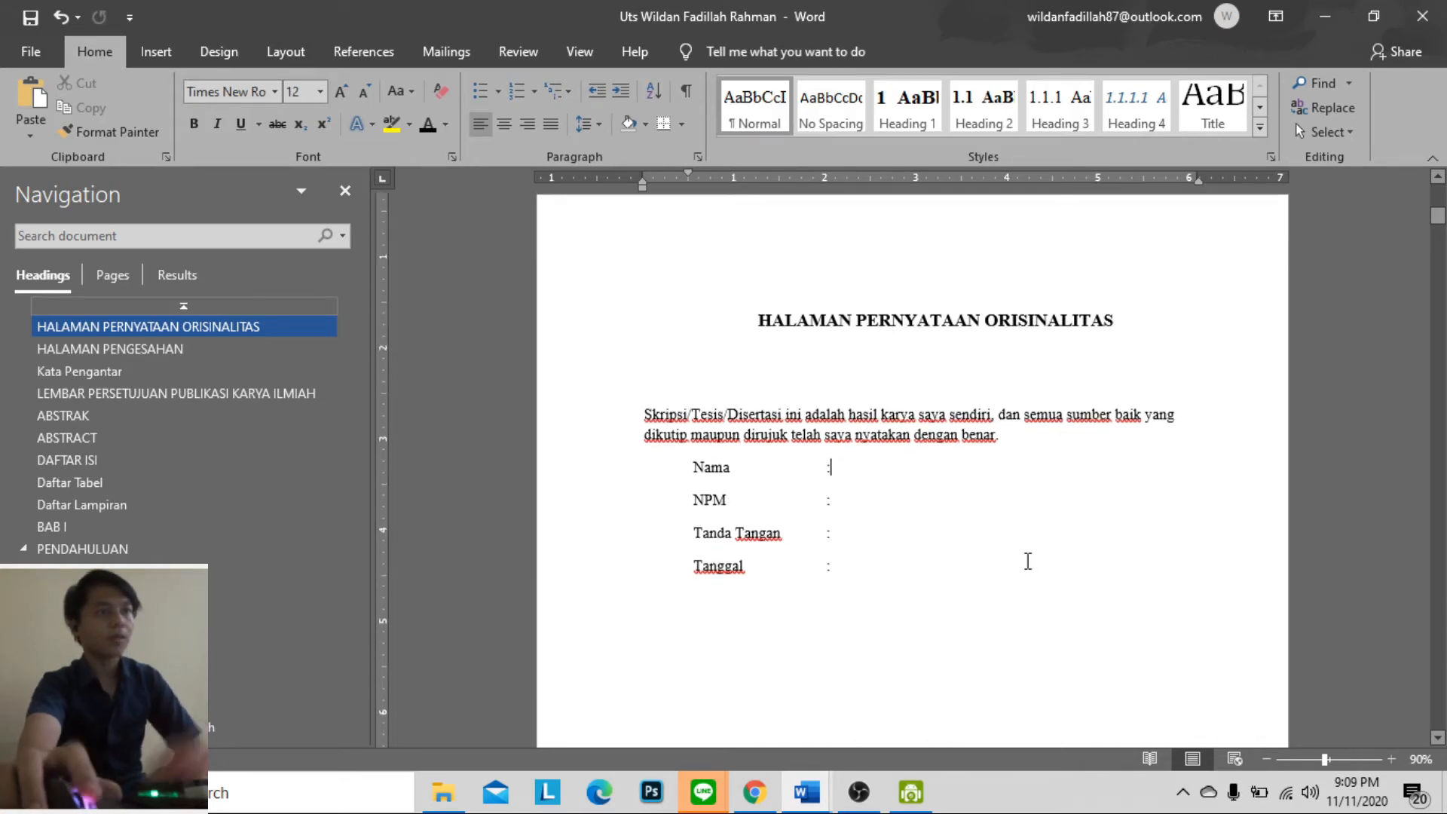
{"action": "scroll", "coordinate": [1032, 573], "scroll_direction": "up", "scroll_amount": 18}
{"action": "scroll", "coordinate": [1037, 585], "scroll_direction": "down", "scroll_amount": 15}
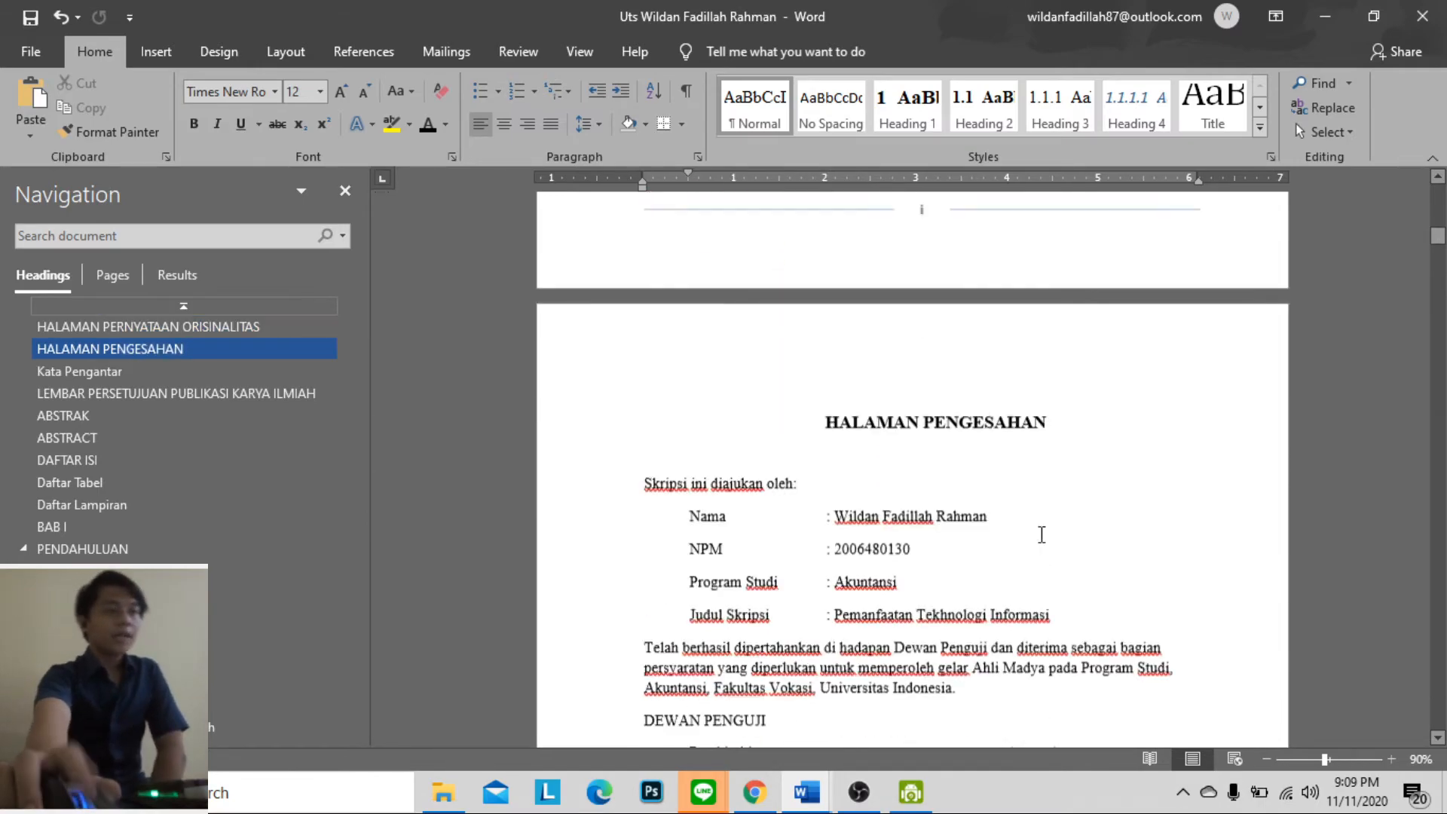
{"action": "scroll", "coordinate": [1182, 452], "scroll_direction": "down", "scroll_amount": 15}
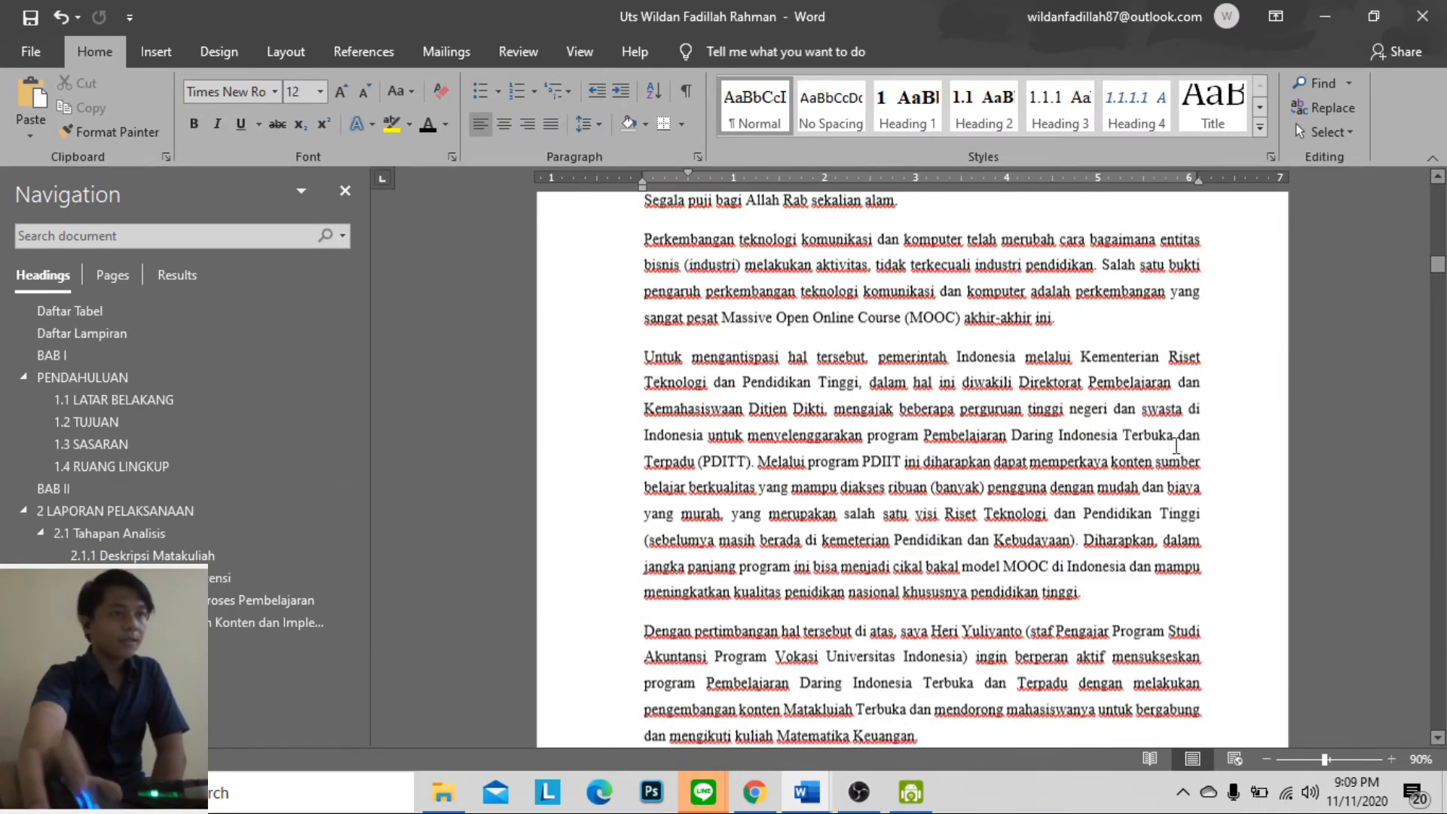
{"action": "scroll", "coordinate": [1203, 439], "scroll_direction": "down", "scroll_amount": 15}
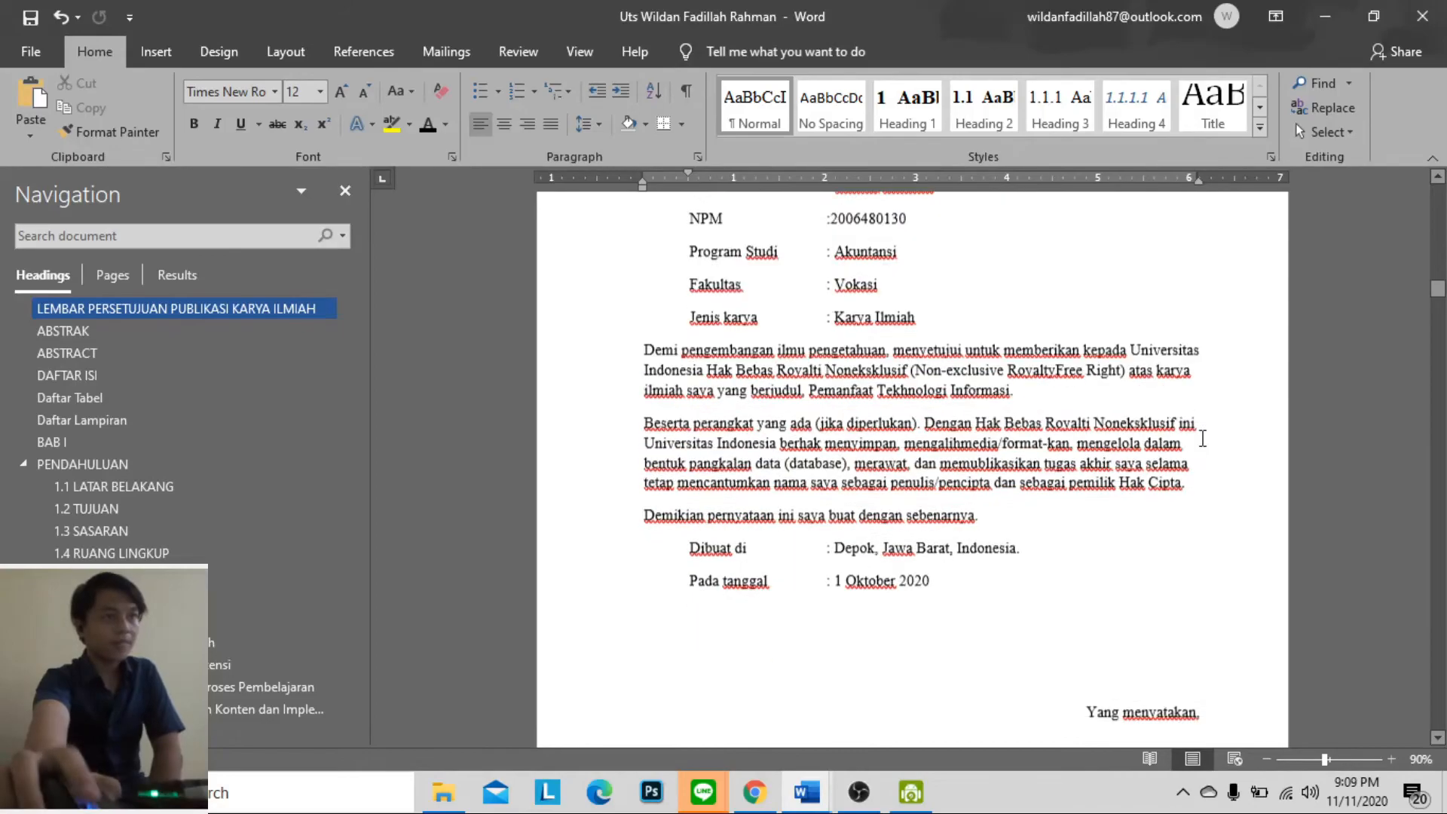
{"action": "scroll", "coordinate": [1203, 439], "scroll_direction": "down", "scroll_amount": 15}
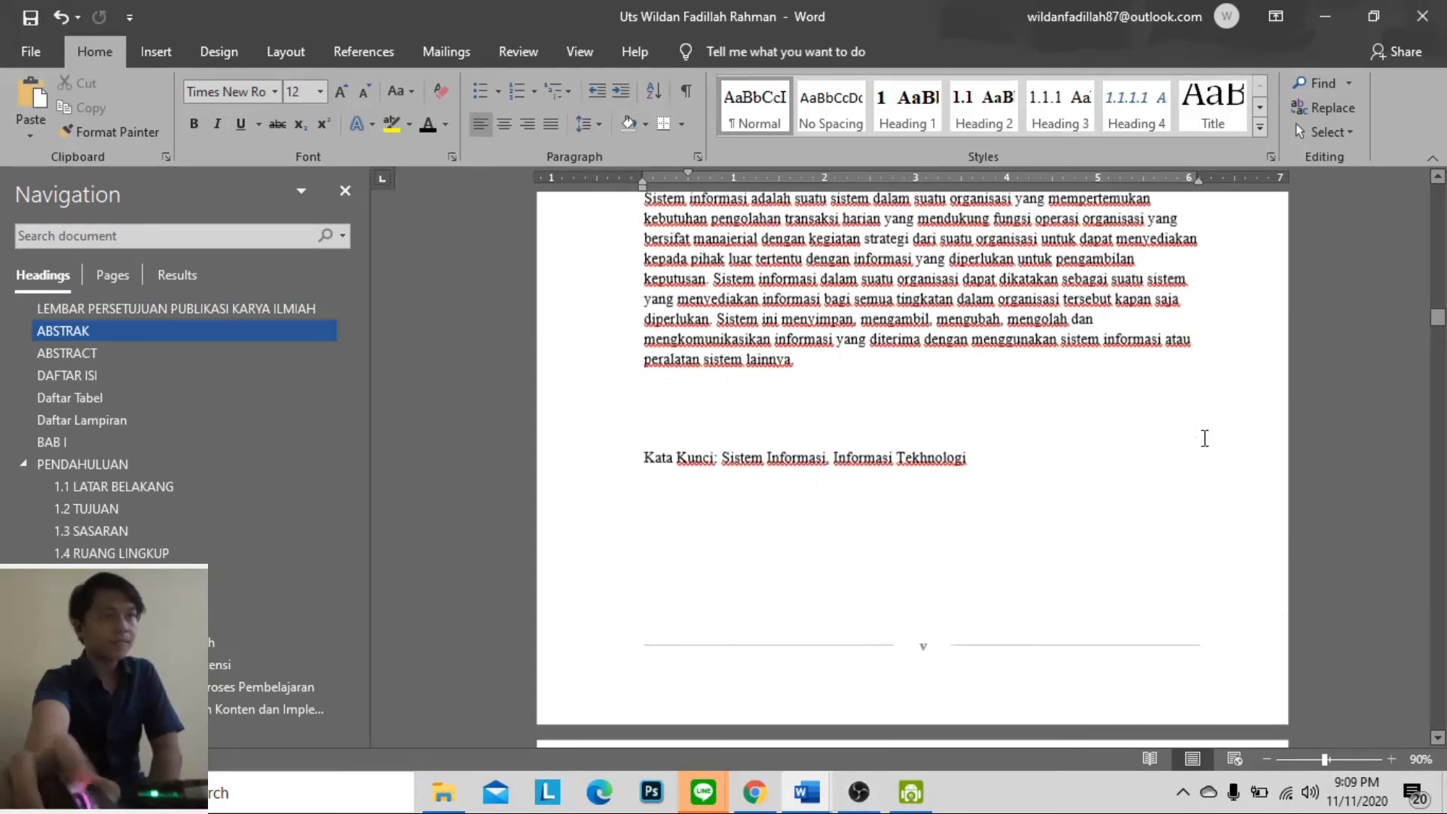
{"action": "scroll", "coordinate": [1205, 437], "scroll_direction": "down", "scroll_amount": 15}
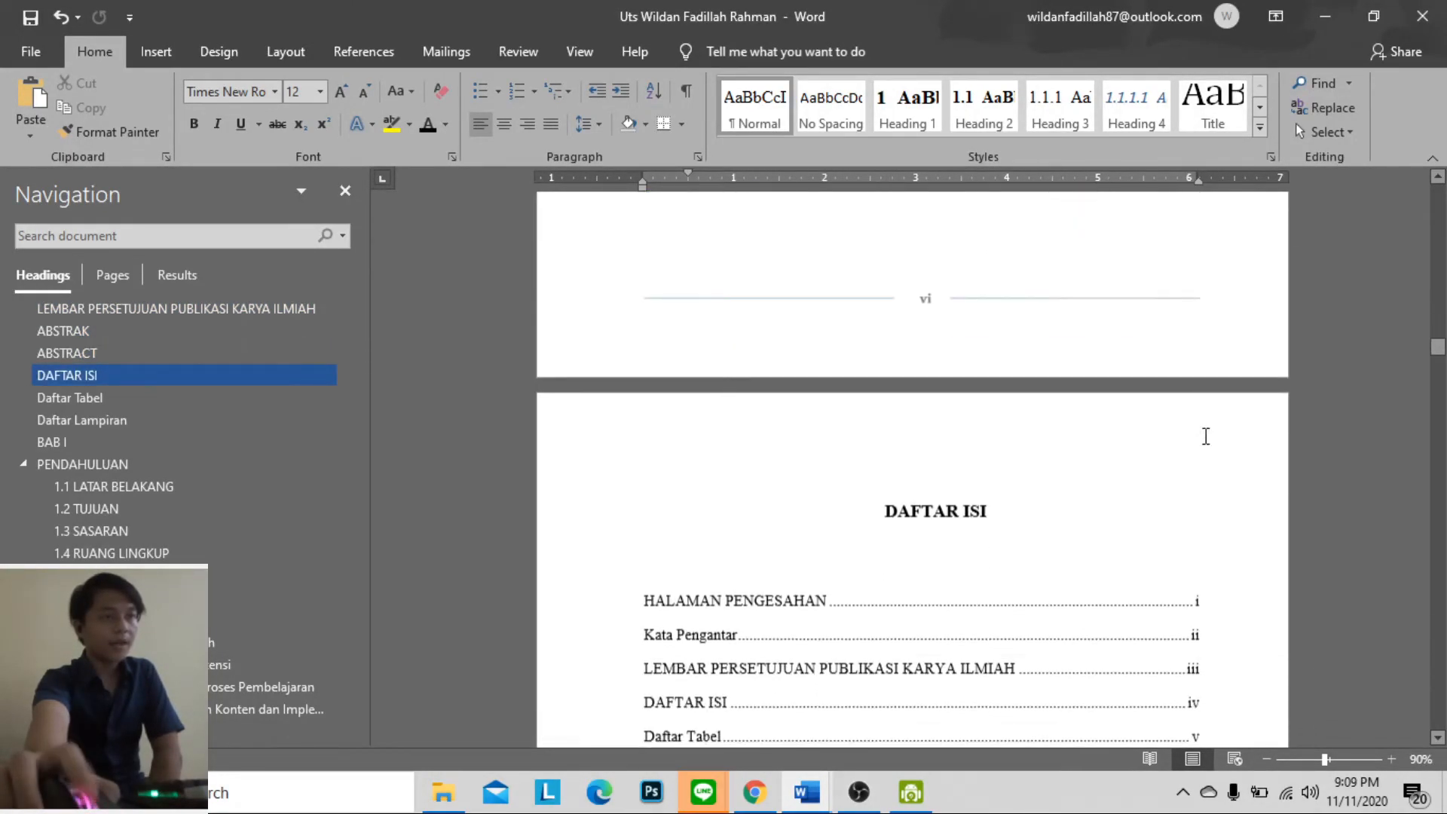
{"action": "scroll", "coordinate": [1205, 437], "scroll_direction": "up", "scroll_amount": 10}
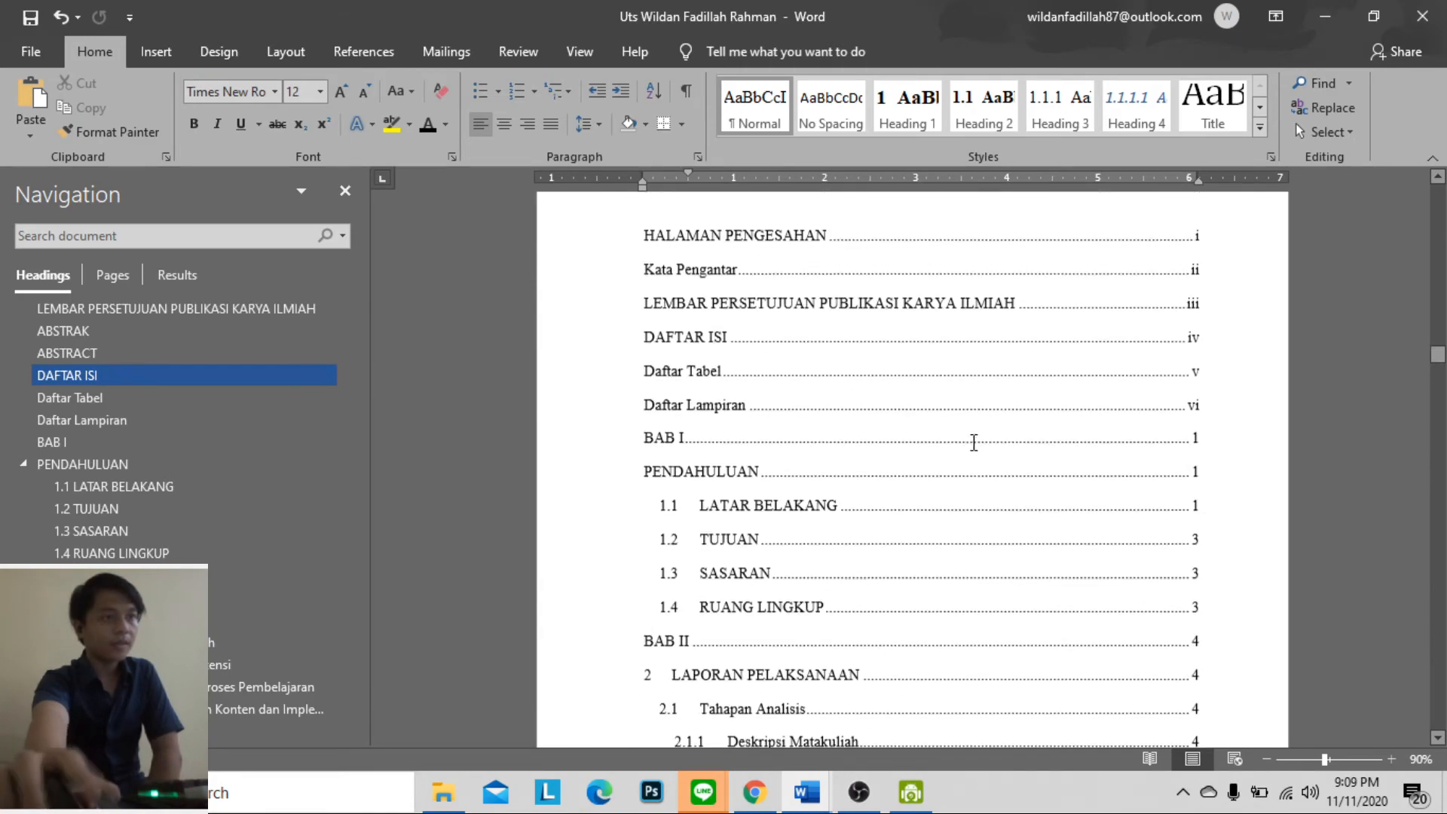
{"action": "left_click", "coordinate": [737, 468]}
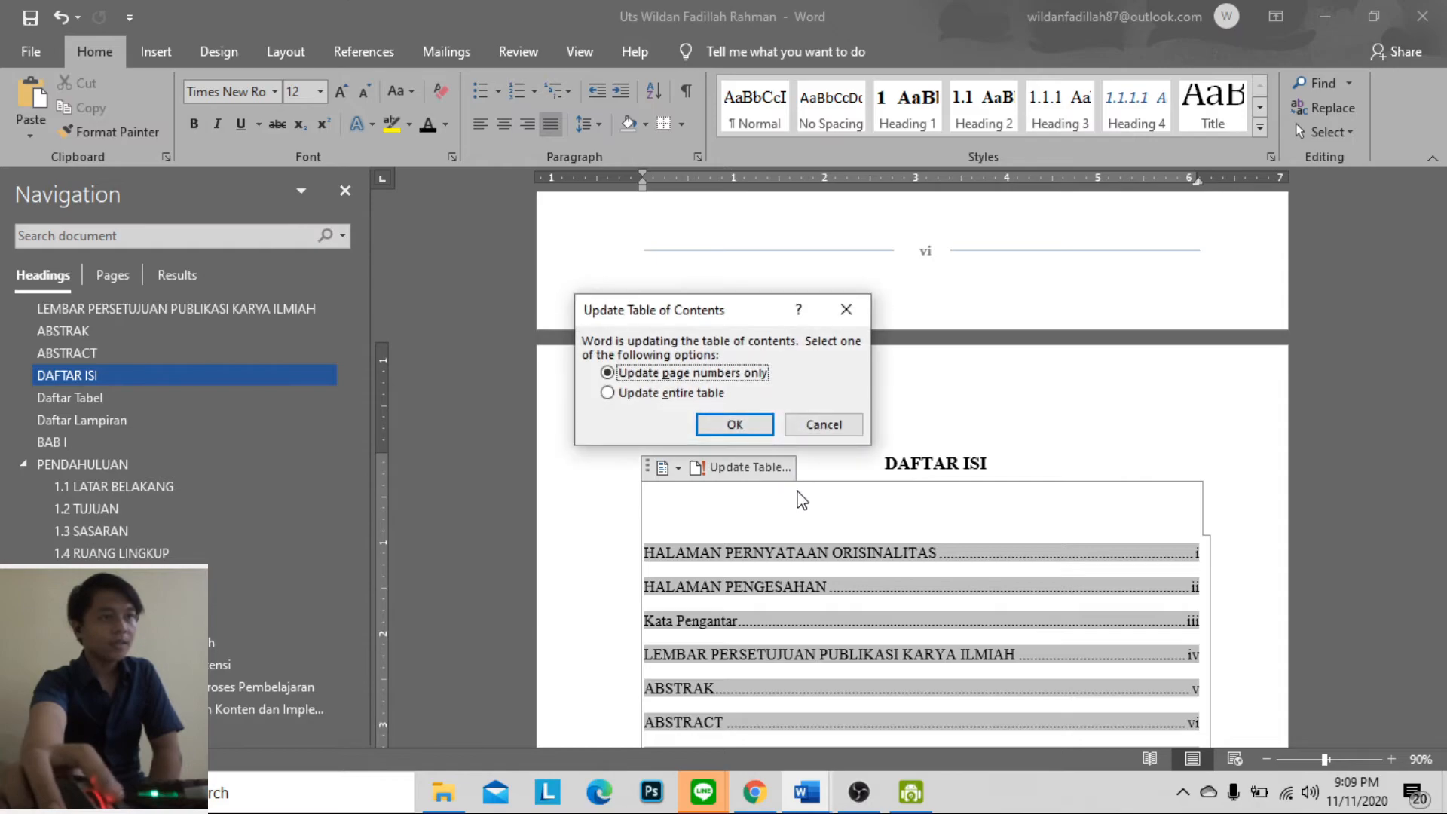
{"action": "left_click", "coordinate": [736, 425]}
Review the report from DAFTAR ISI through Daftar Tabel, Daftar Lampiran and BAB I to section 2.1.1 Deskripsi Matakuliah
{"action": "scroll", "coordinate": [935, 448], "scroll_direction": "down", "scroll_amount": 3}
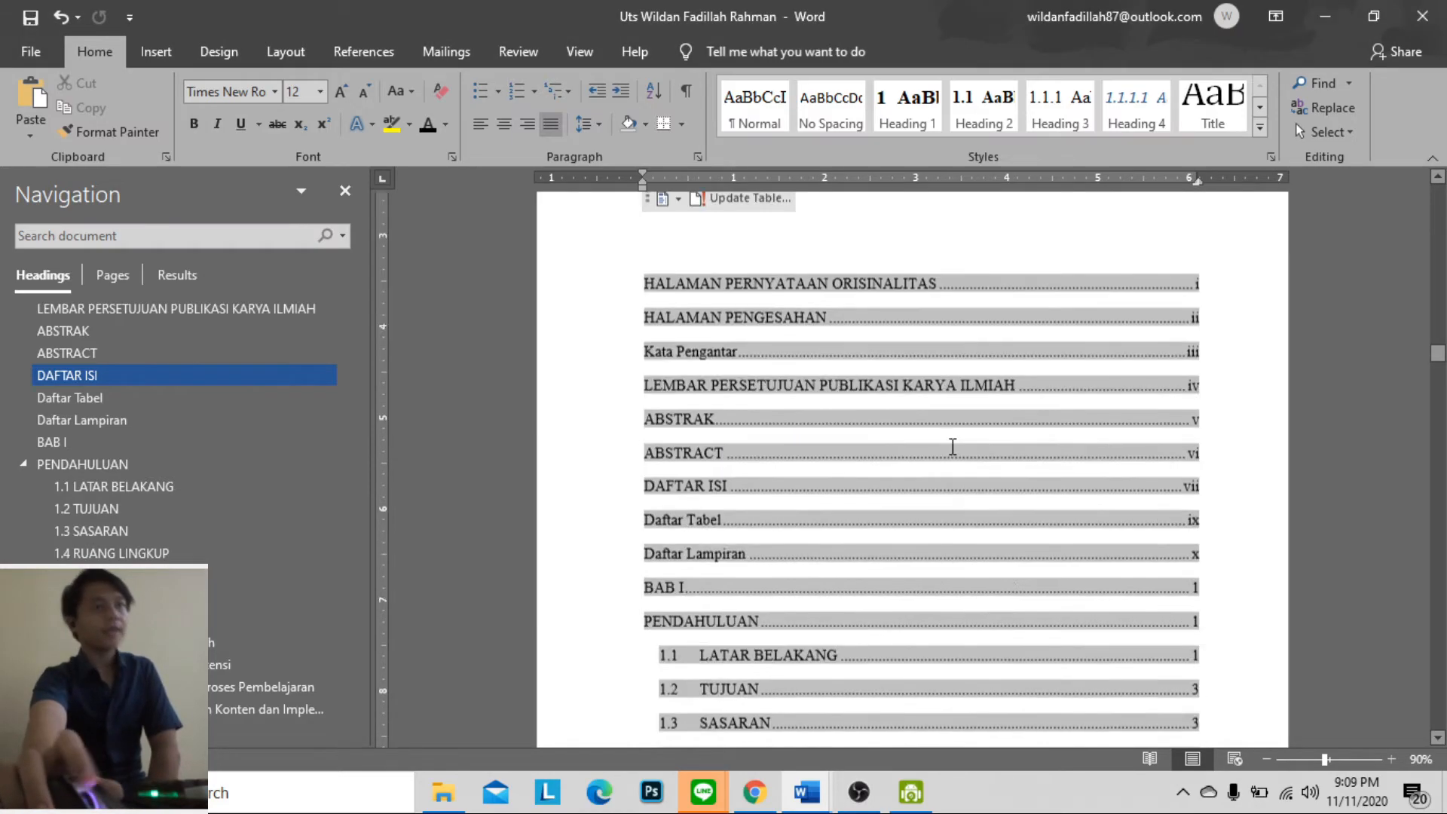
{"action": "scroll", "coordinate": [1067, 511], "scroll_direction": "down", "scroll_amount": 3}
{"action": "scroll", "coordinate": [1063, 562], "scroll_direction": "down", "scroll_amount": 6}
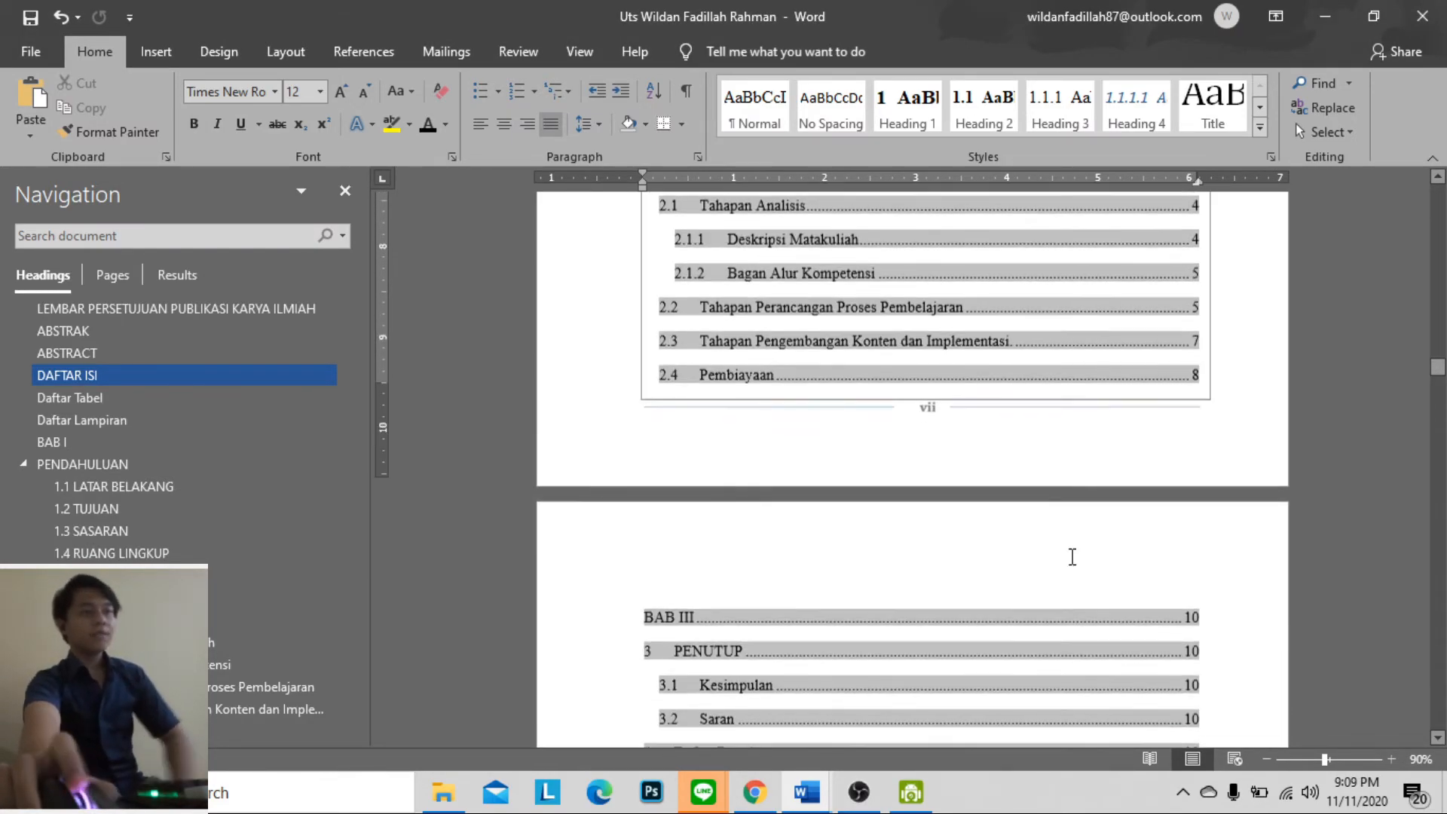
{"action": "scroll", "coordinate": [1089, 516], "scroll_direction": "down", "scroll_amount": 6}
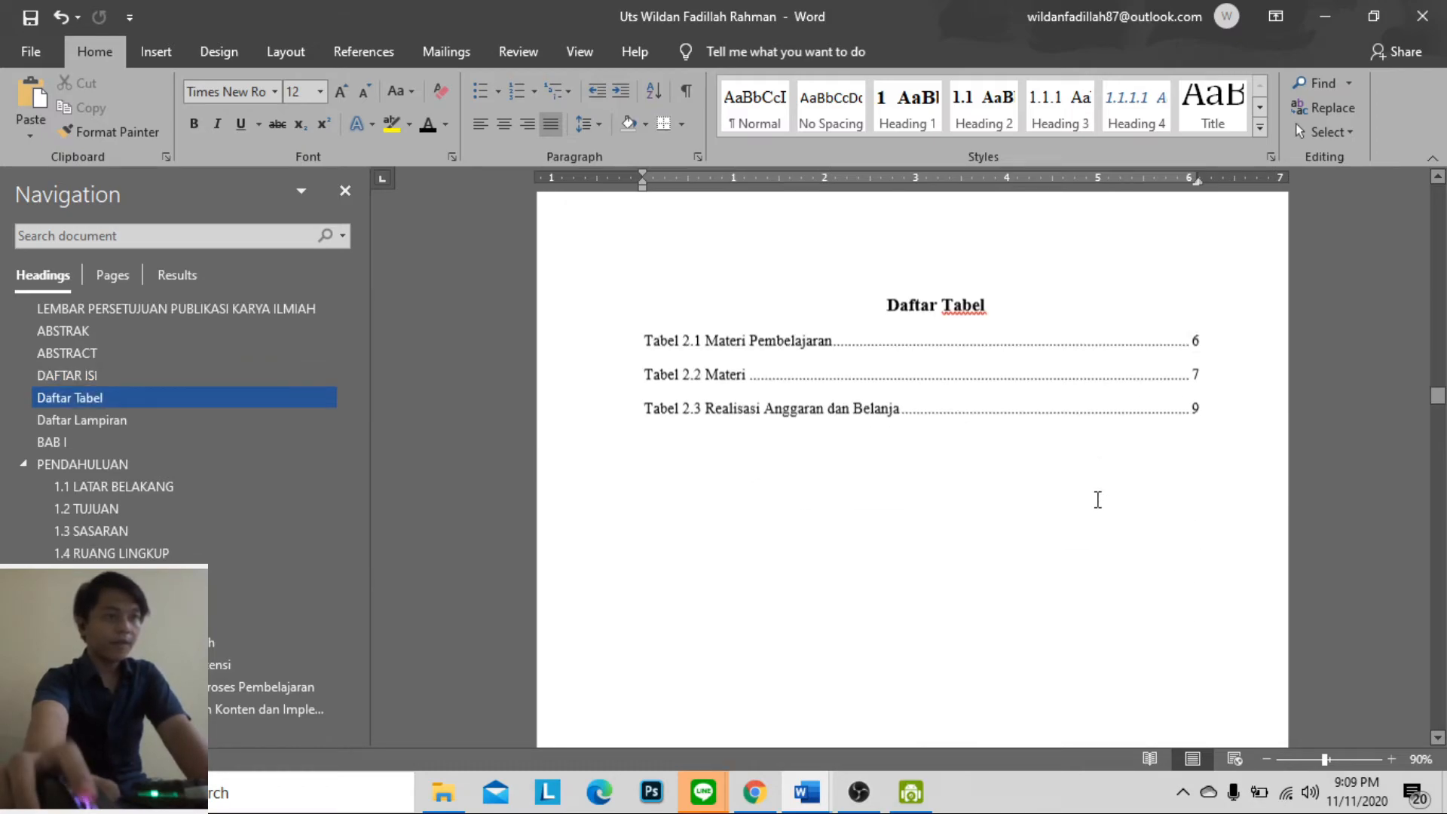
{"action": "scroll", "coordinate": [1097, 497], "scroll_direction": "down", "scroll_amount": 6}
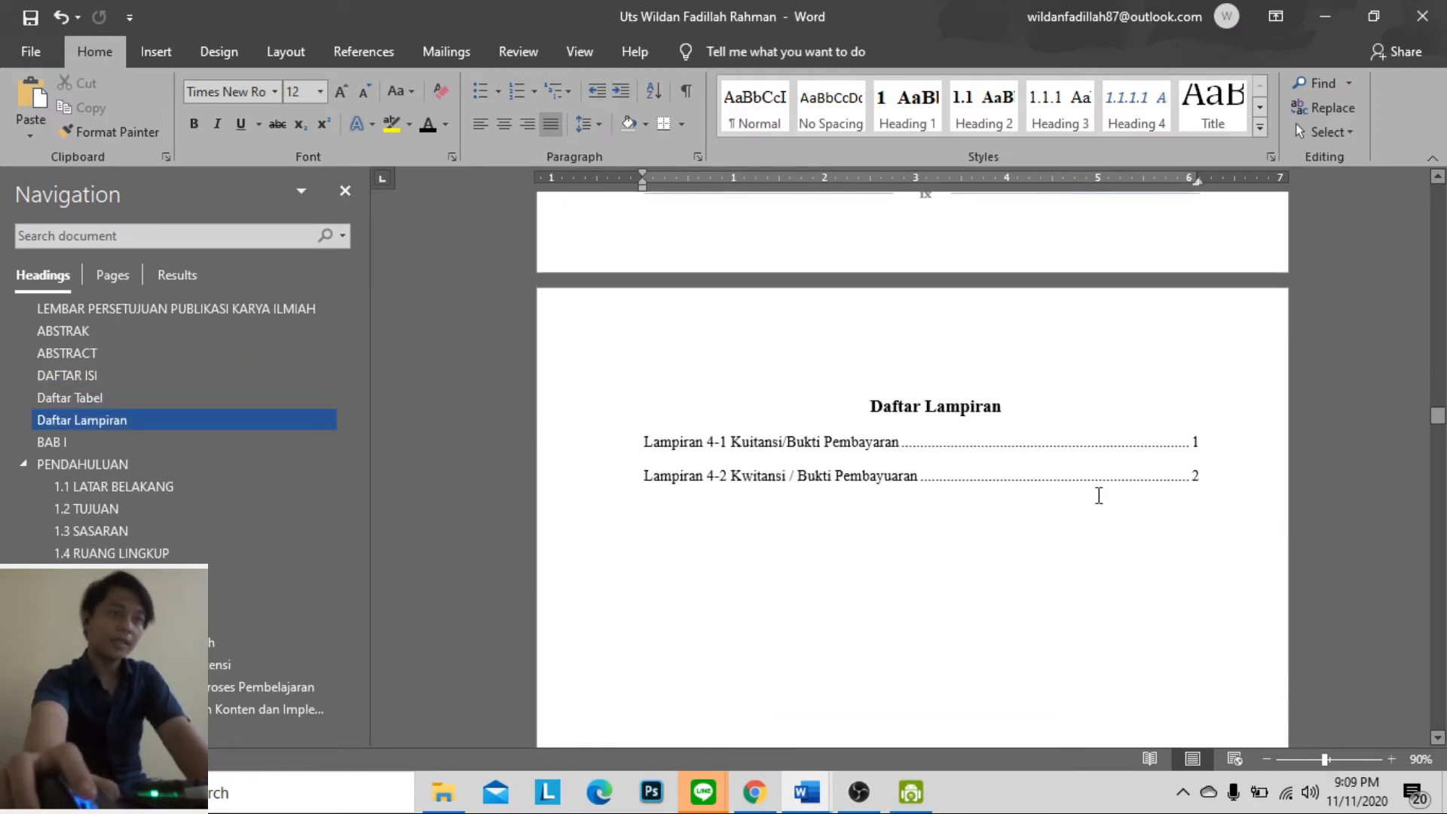
{"action": "scroll", "coordinate": [1099, 499], "scroll_direction": "down", "scroll_amount": 15}
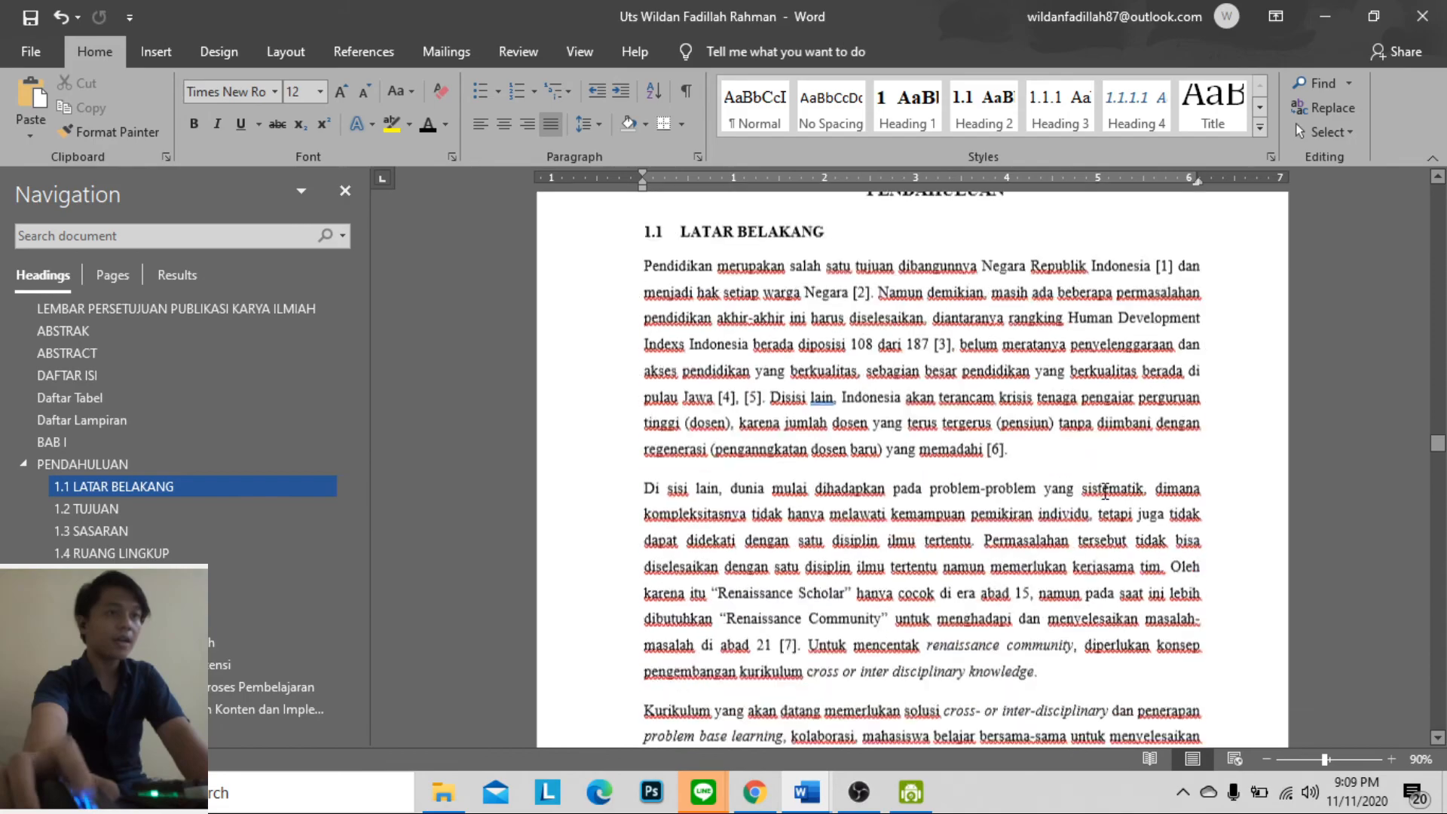
{"action": "scroll", "coordinate": [1014, 443], "scroll_direction": "down", "scroll_amount": 12}
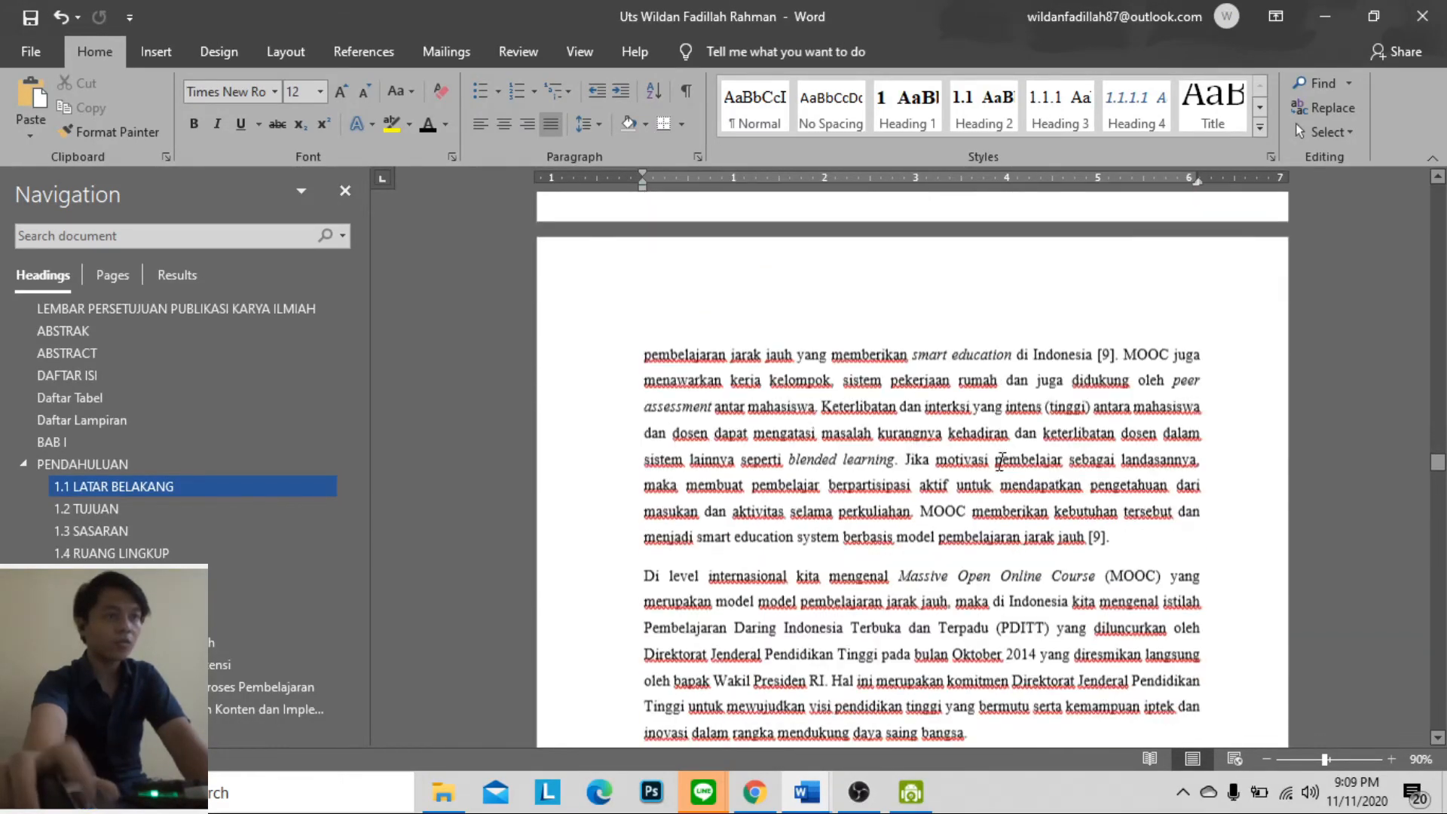
{"action": "scroll", "coordinate": [1014, 443], "scroll_direction": "down", "scroll_amount": 12}
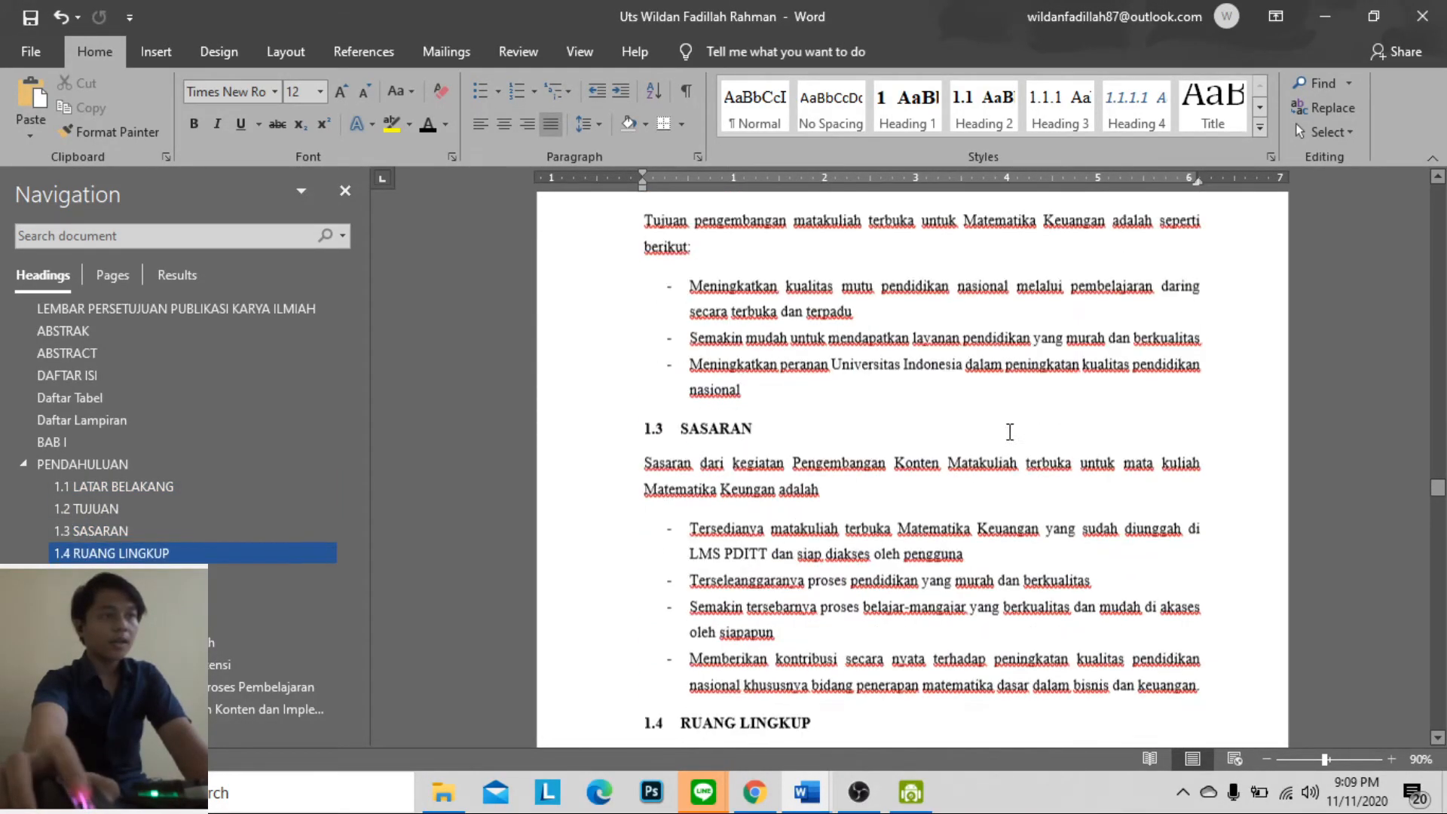
{"action": "scroll", "coordinate": [1013, 439], "scroll_direction": "down", "scroll_amount": 6}
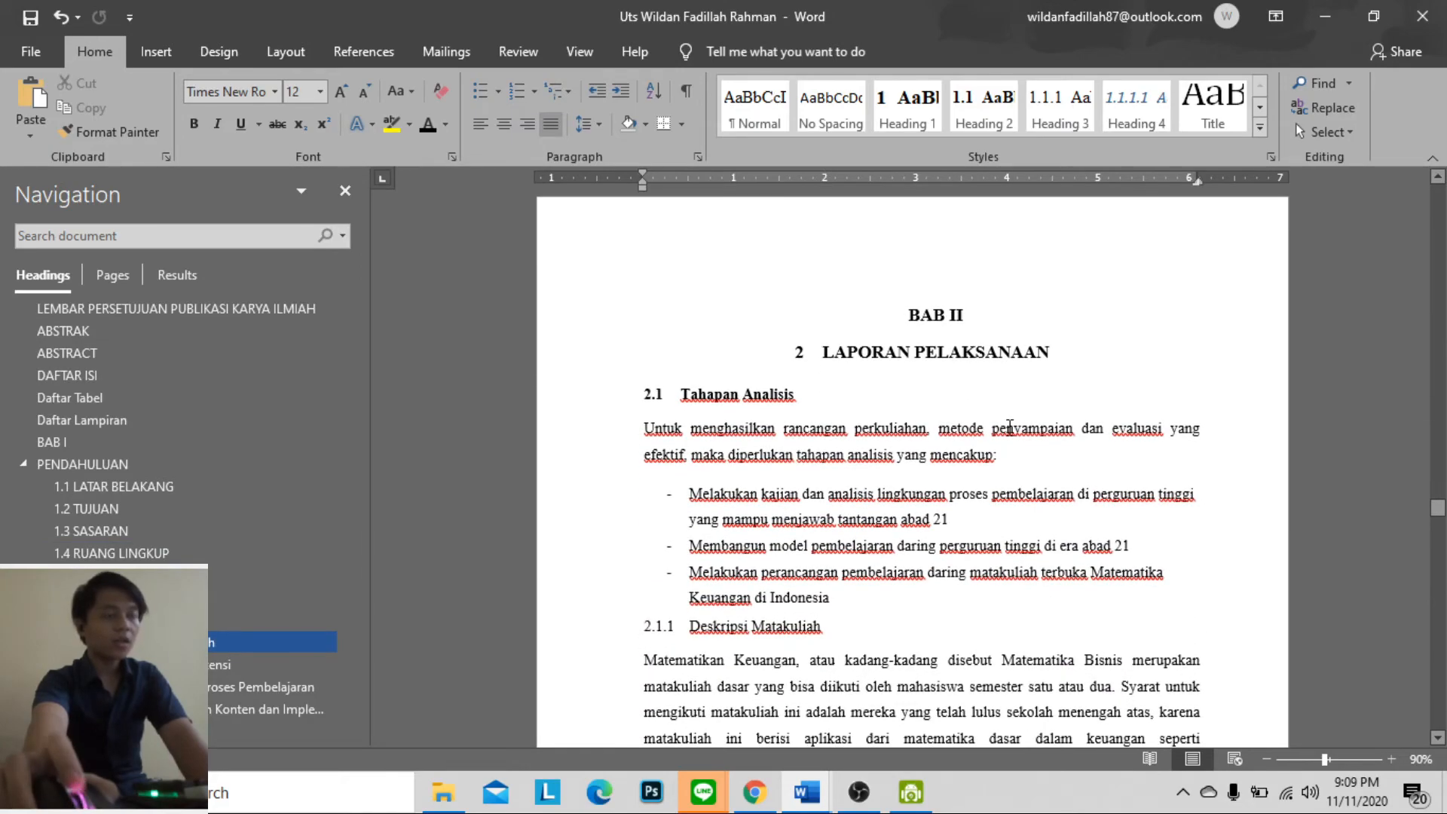
{"action": "scroll", "coordinate": [1010, 427], "scroll_direction": "up", "scroll_amount": 2}
{"action": "scroll", "coordinate": [1011, 427], "scroll_direction": "down", "scroll_amount": 4}
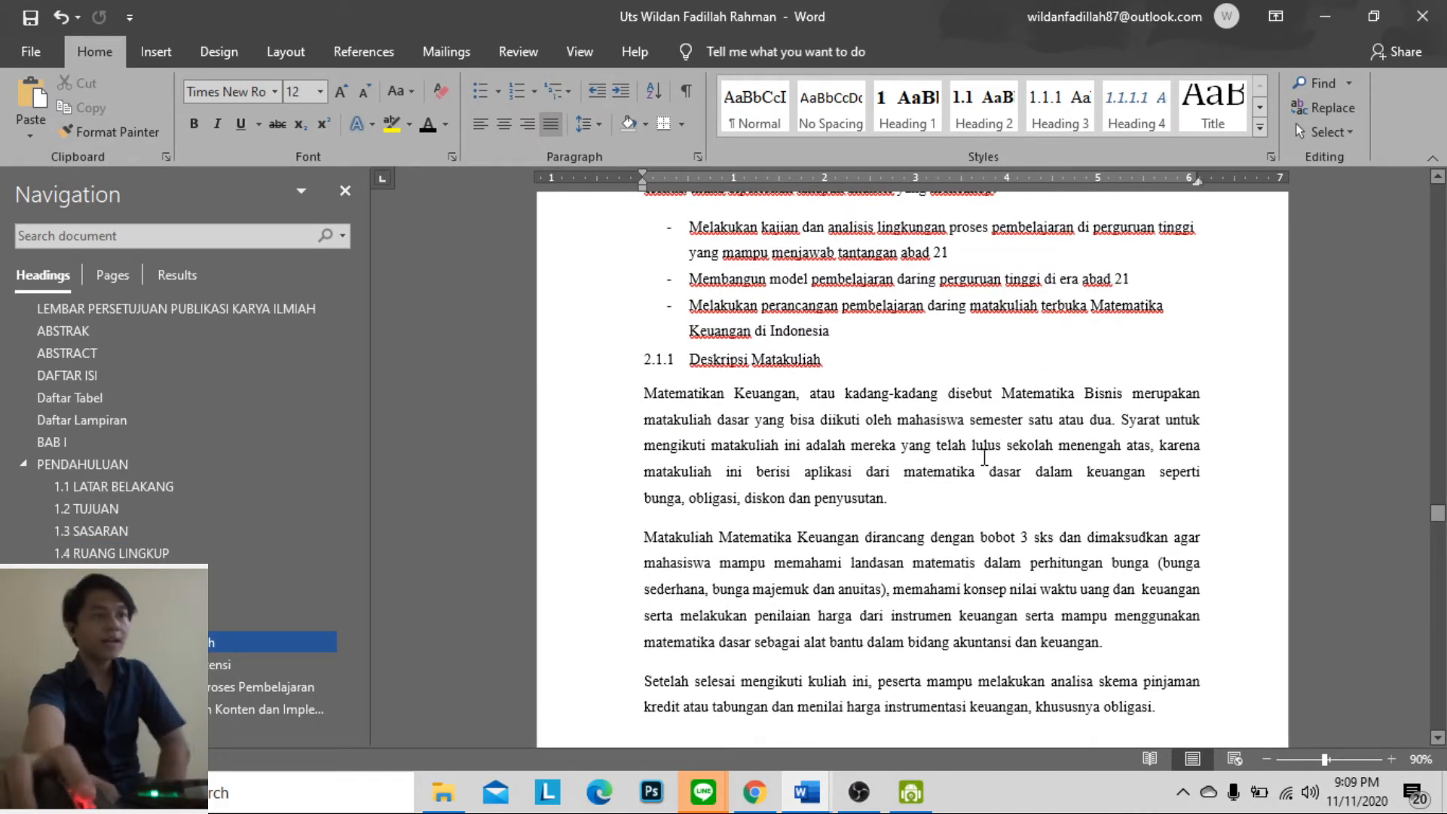
Try to add a Gambar 2.1 caption below the Bagan Alur Kompetensi diagram in section 2.1.2
{"action": "scroll", "coordinate": [983, 456], "scroll_direction": "down", "scroll_amount": 10}
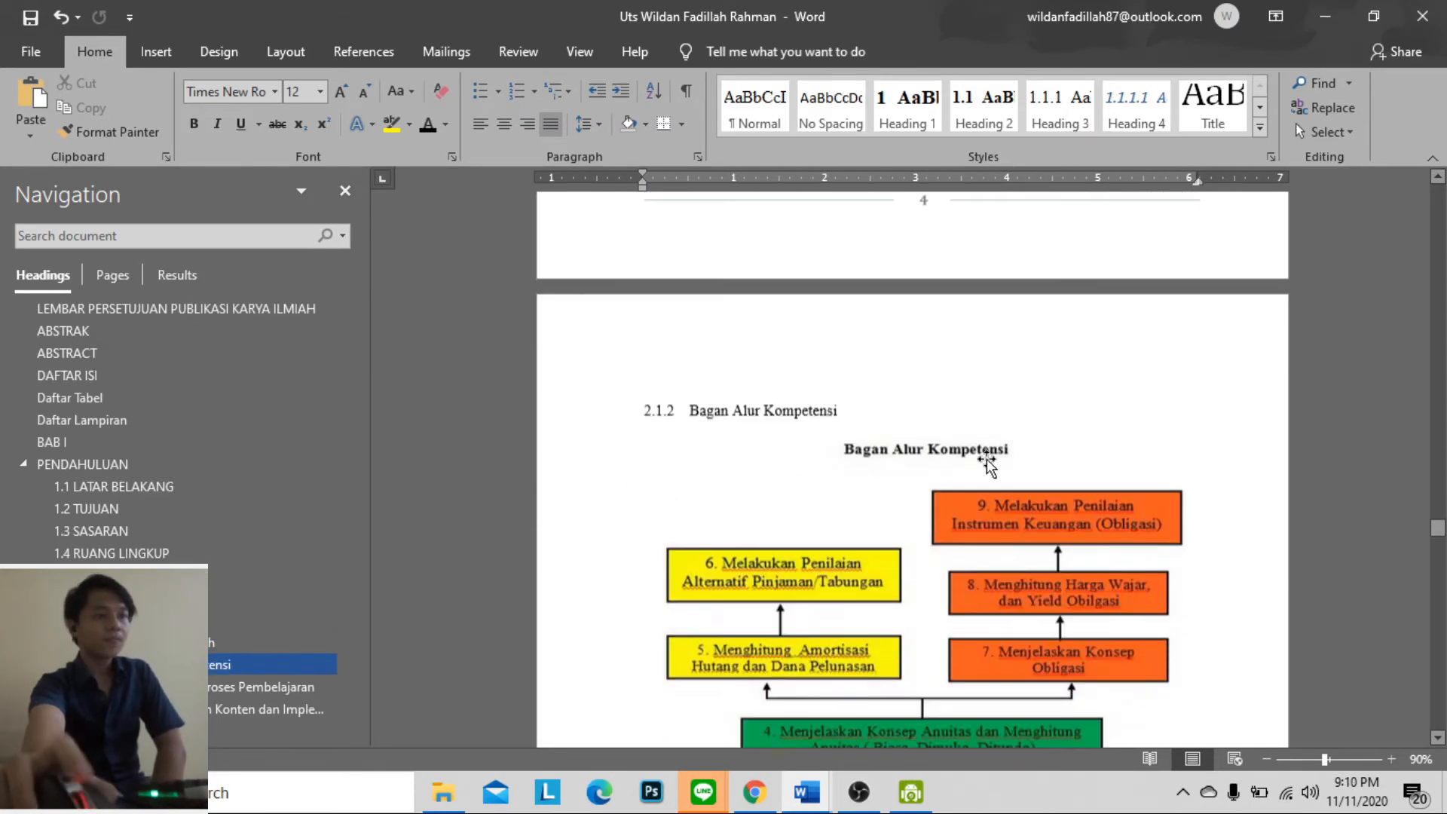
{"action": "scroll", "coordinate": [989, 458], "scroll_direction": "down", "scroll_amount": 1}
{"action": "left_click", "coordinate": [900, 375]}
{"action": "right_click", "coordinate": [910, 433]}
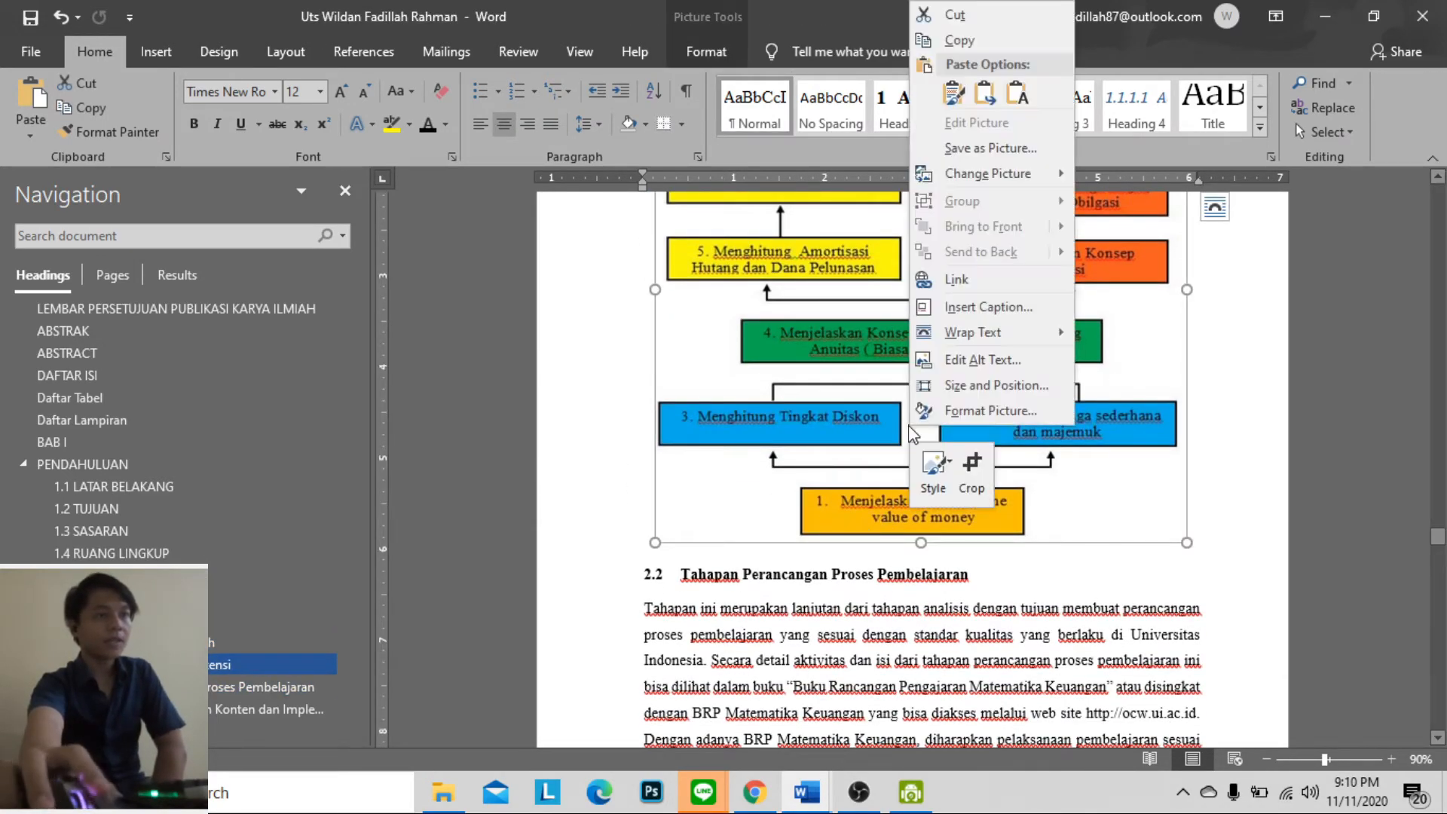
{"action": "left_click", "coordinate": [981, 308]}
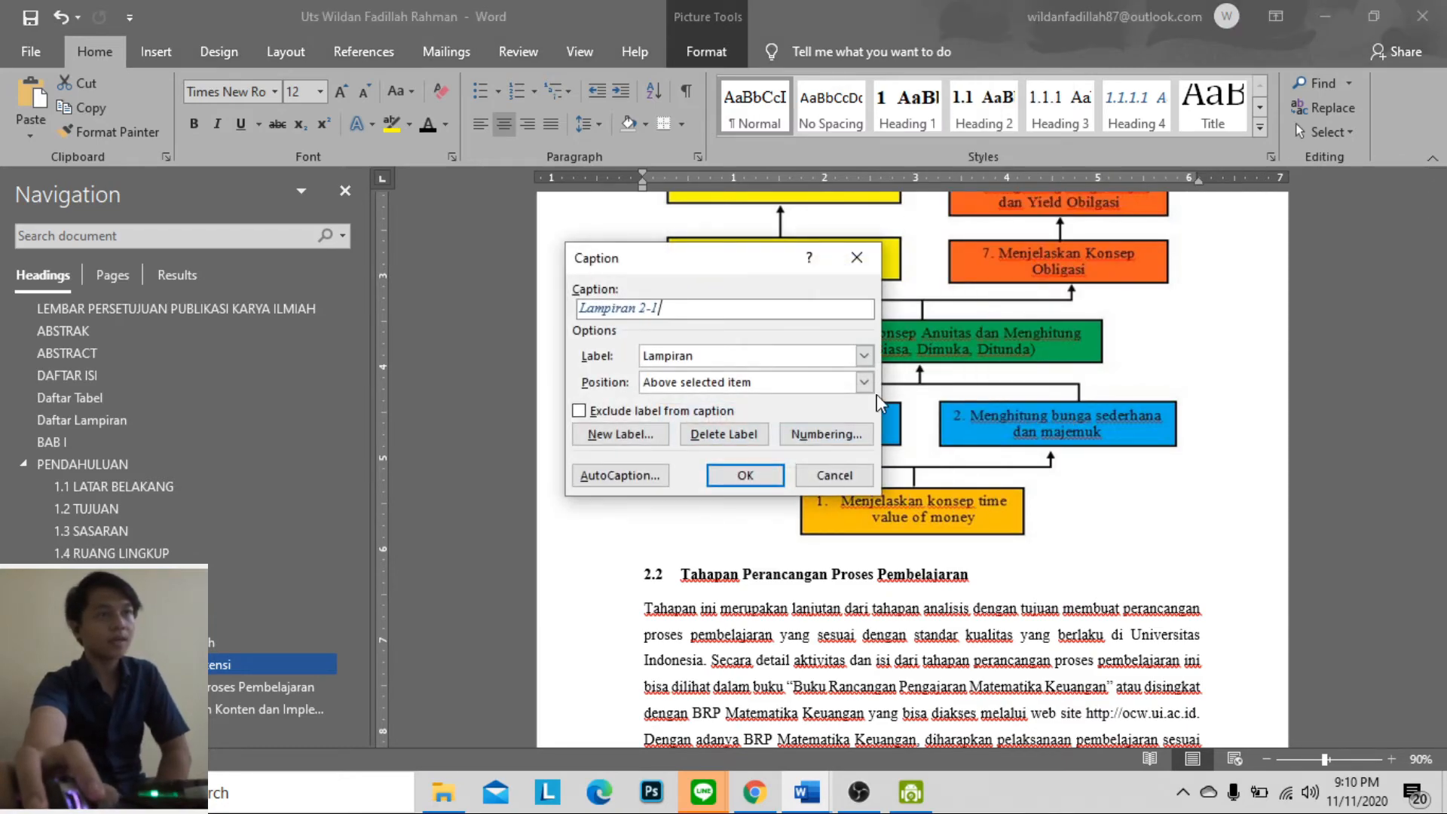
{"action": "left_click", "coordinate": [752, 355]}
{"action": "left_click", "coordinate": [745, 401]}
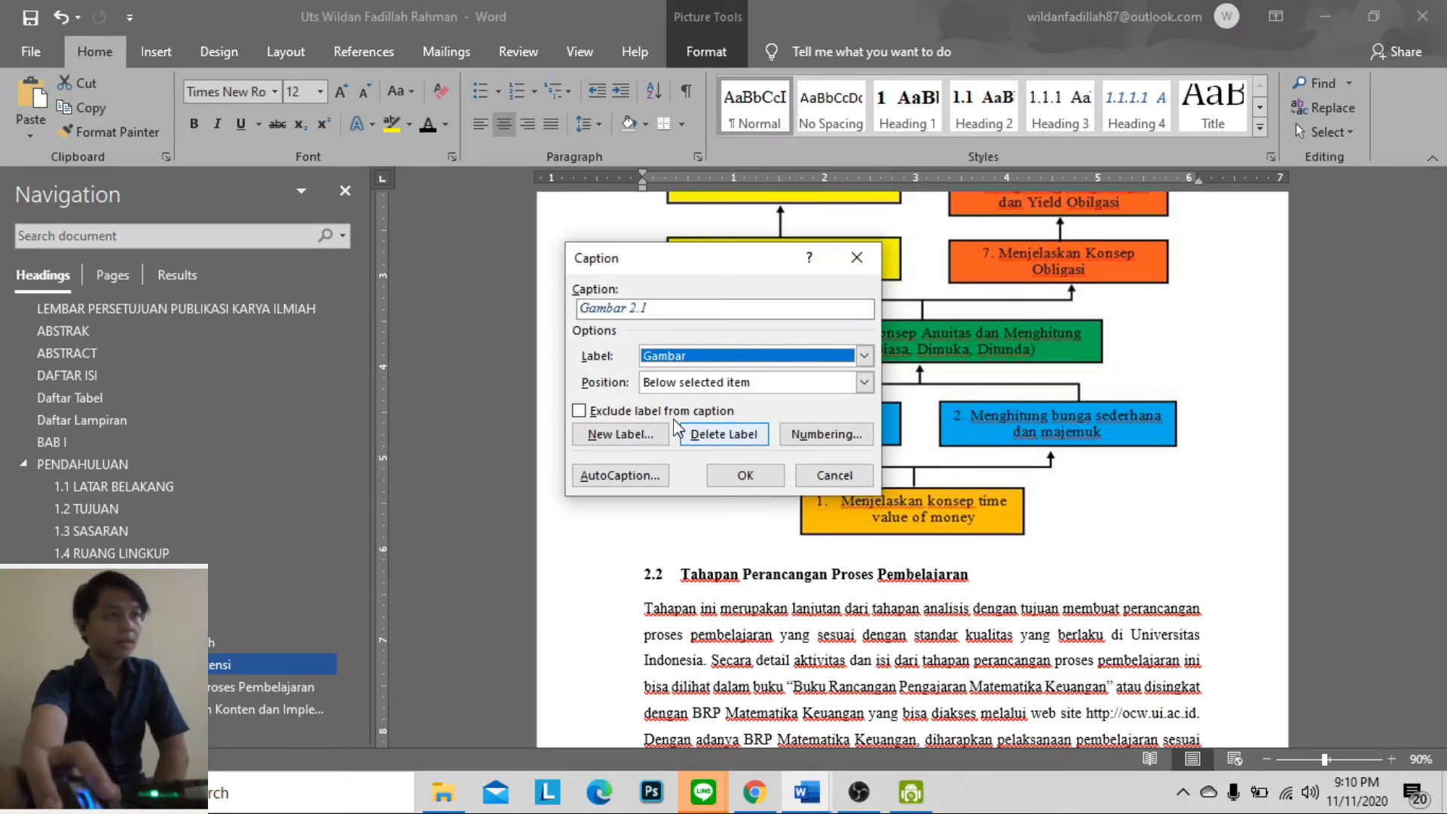
{"action": "left_click", "coordinate": [680, 310]}
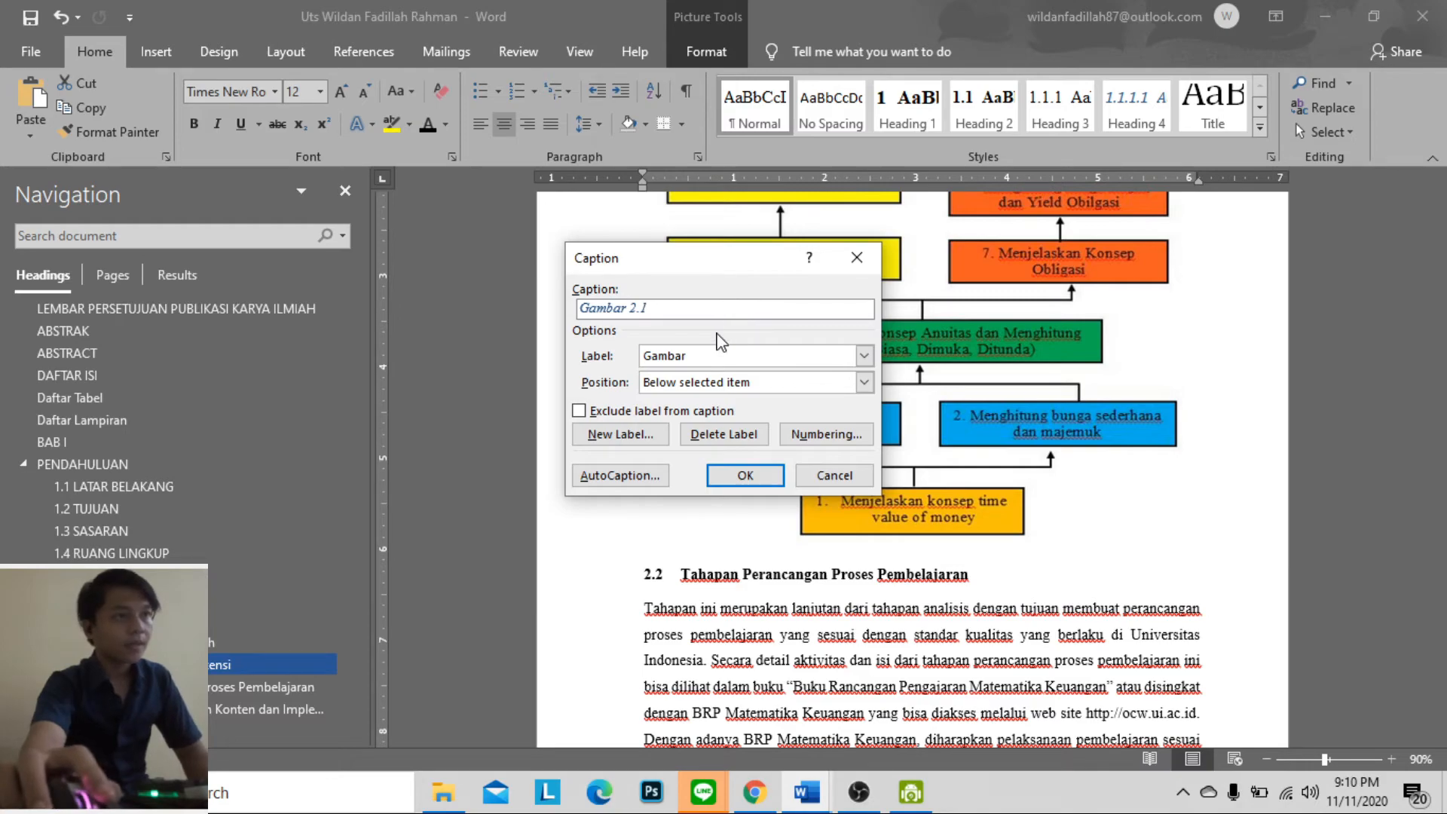
{"action": "type", "text": "c"}
{"action": "left_click", "coordinate": [752, 475]}
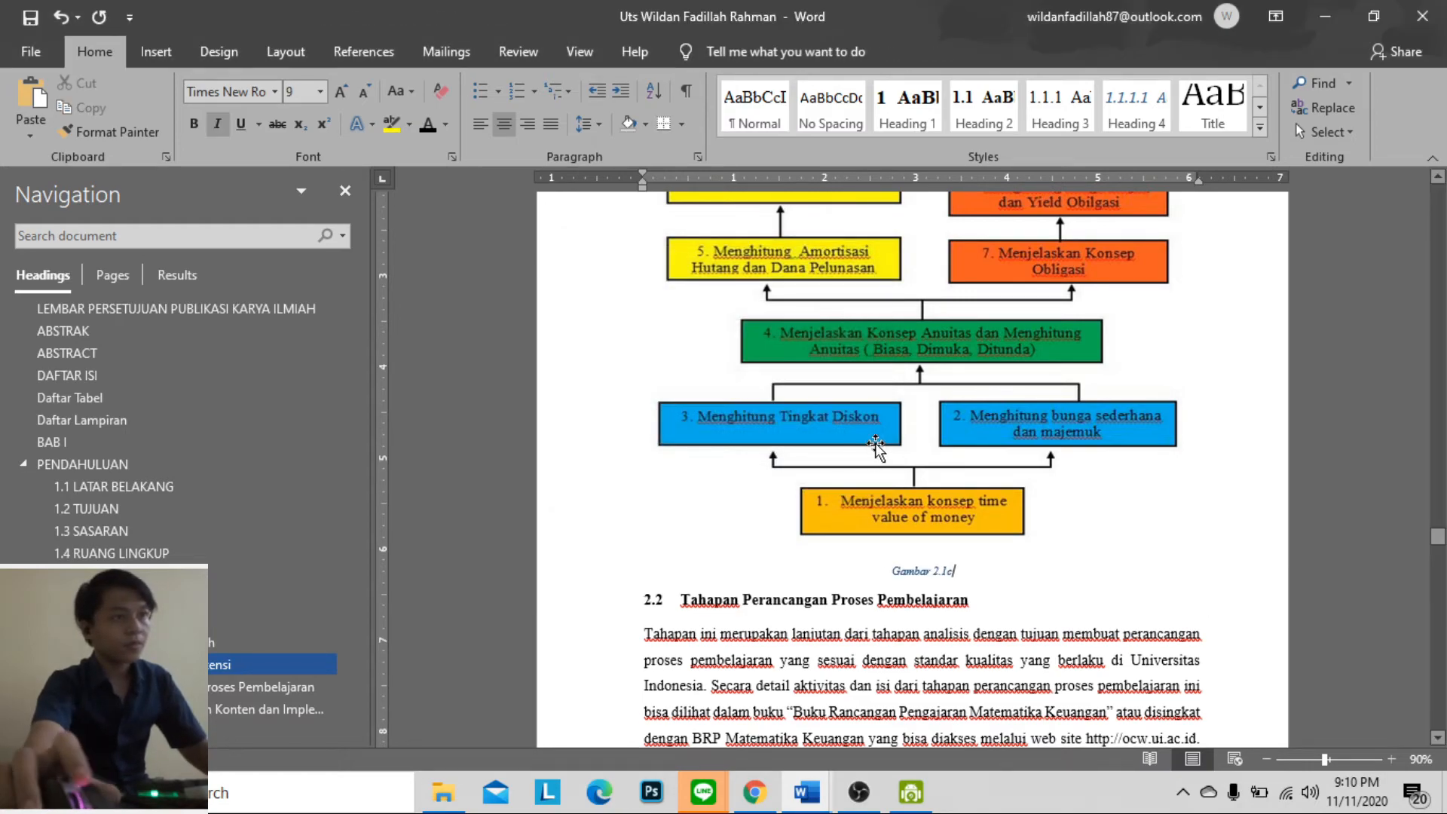
Delete the caption placed below the Bagan Alur Kompetensi diagram
{"action": "scroll", "coordinate": [882, 445], "scroll_direction": "up", "scroll_amount": 5}
{"action": "scroll", "coordinate": [891, 448], "scroll_direction": "down", "scroll_amount": 3}
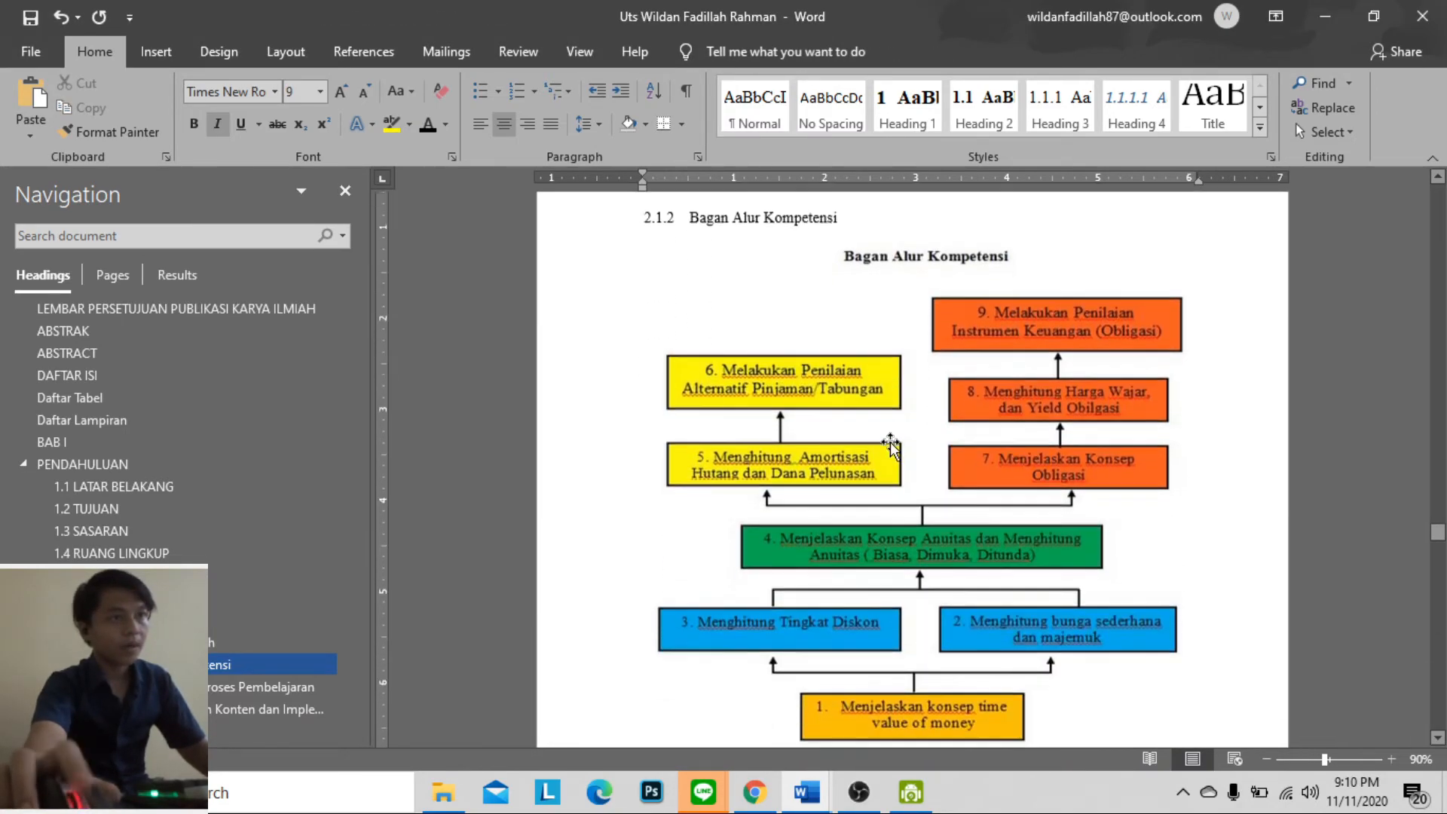
{"action": "triple_click", "coordinate": [866, 611]}
{"action": "key", "text": "Delete"}
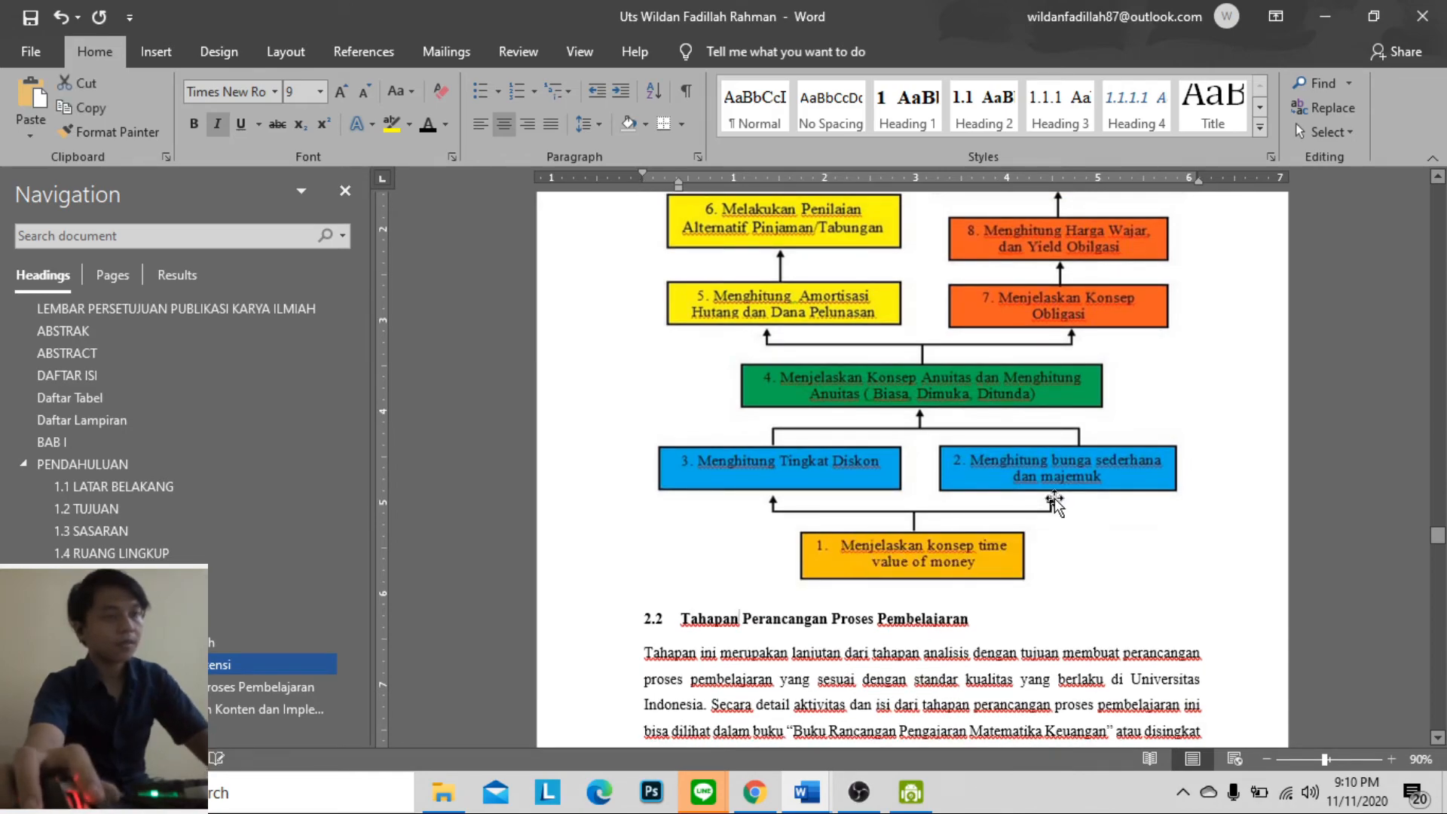
Insert the caption "Gambar 2.1 Gambar Bagan Alur Kompetensi" above the competency diagram, using the Gambar label
{"action": "right_click", "coordinate": [1078, 450]}
{"action": "left_click", "coordinate": [1121, 108]}
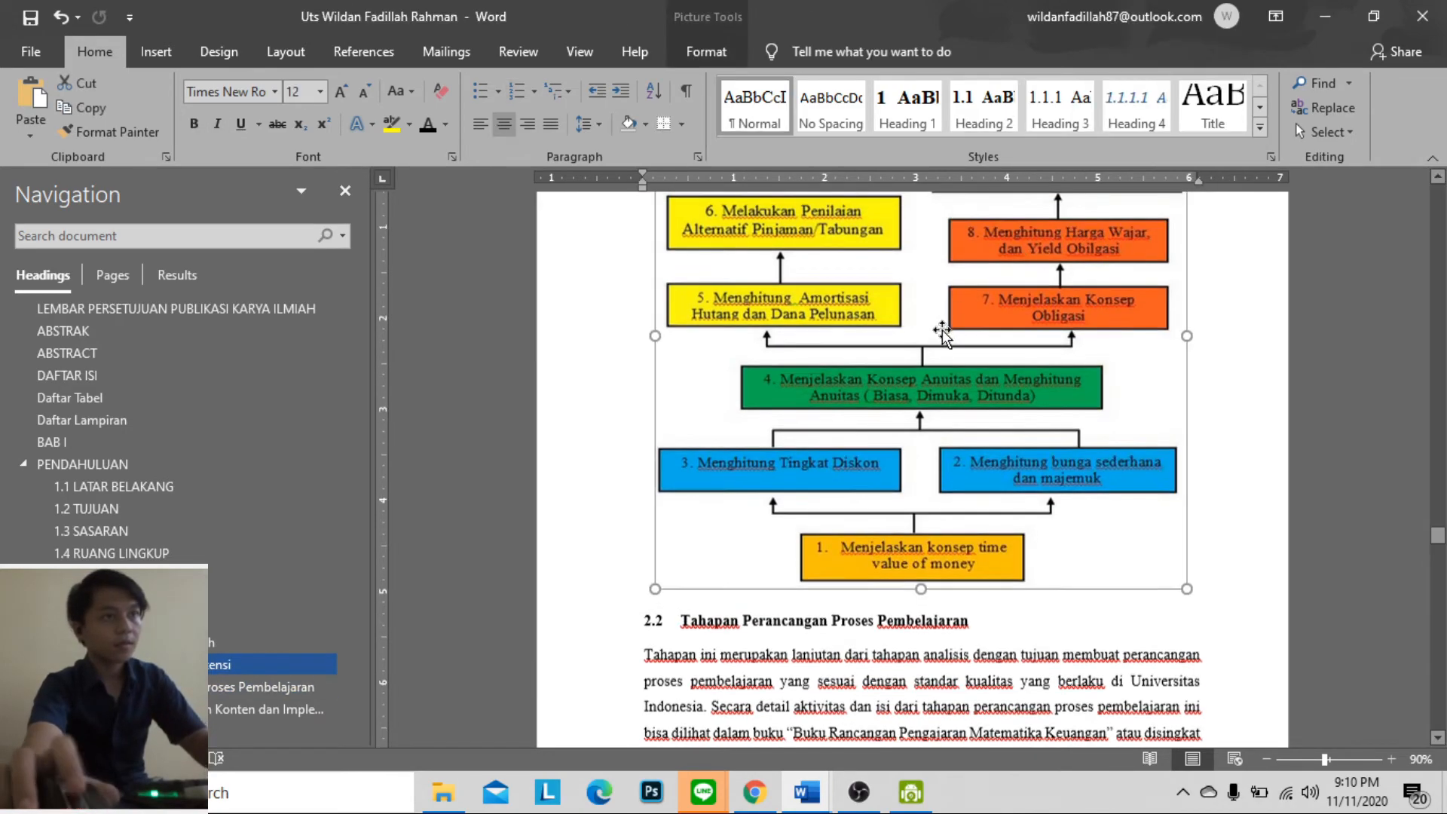
{"action": "scroll", "coordinate": [932, 411], "scroll_direction": "up", "scroll_amount": 1}
{"action": "right_click", "coordinate": [931, 428]}
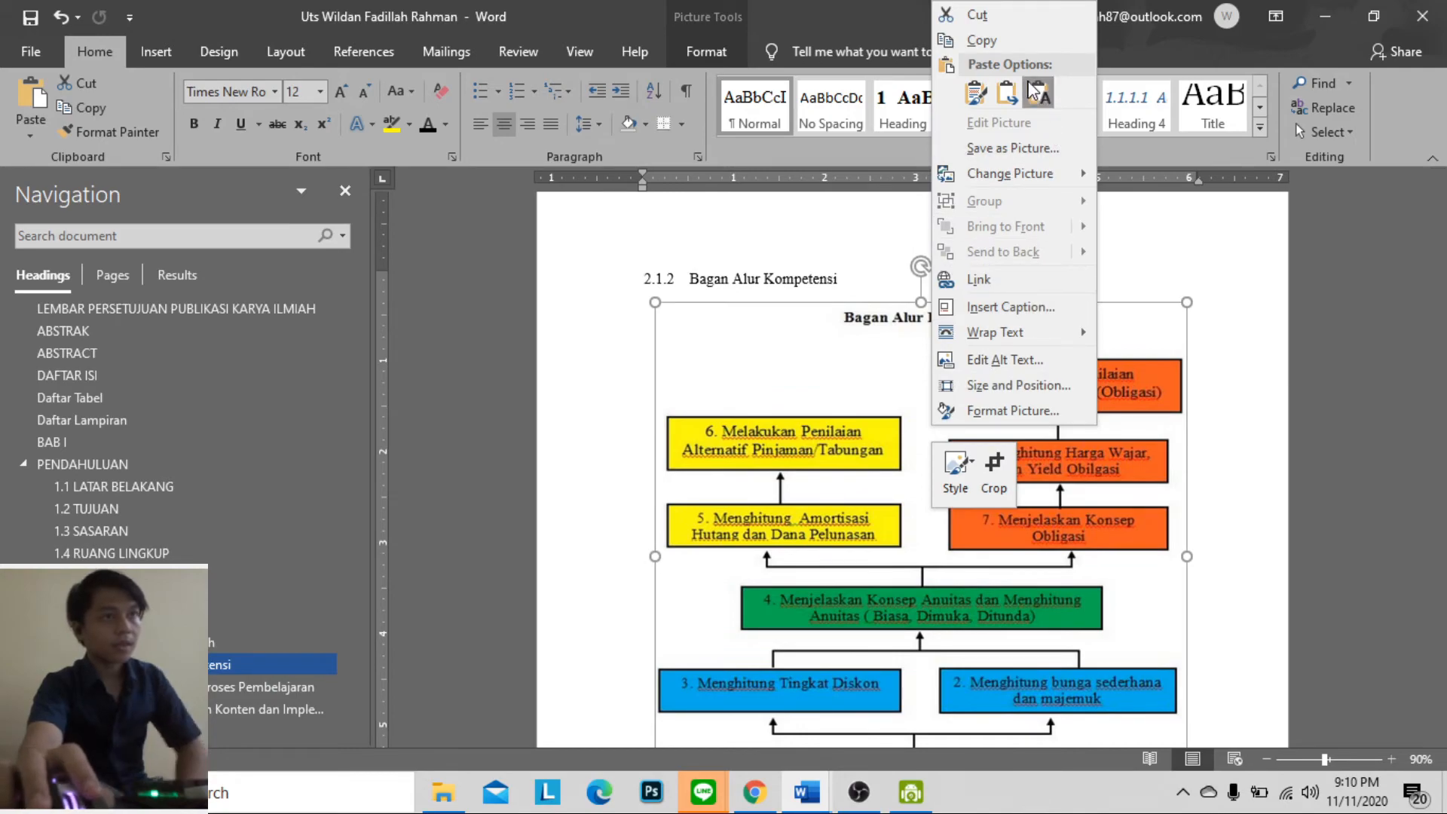
{"action": "left_click", "coordinate": [996, 308]}
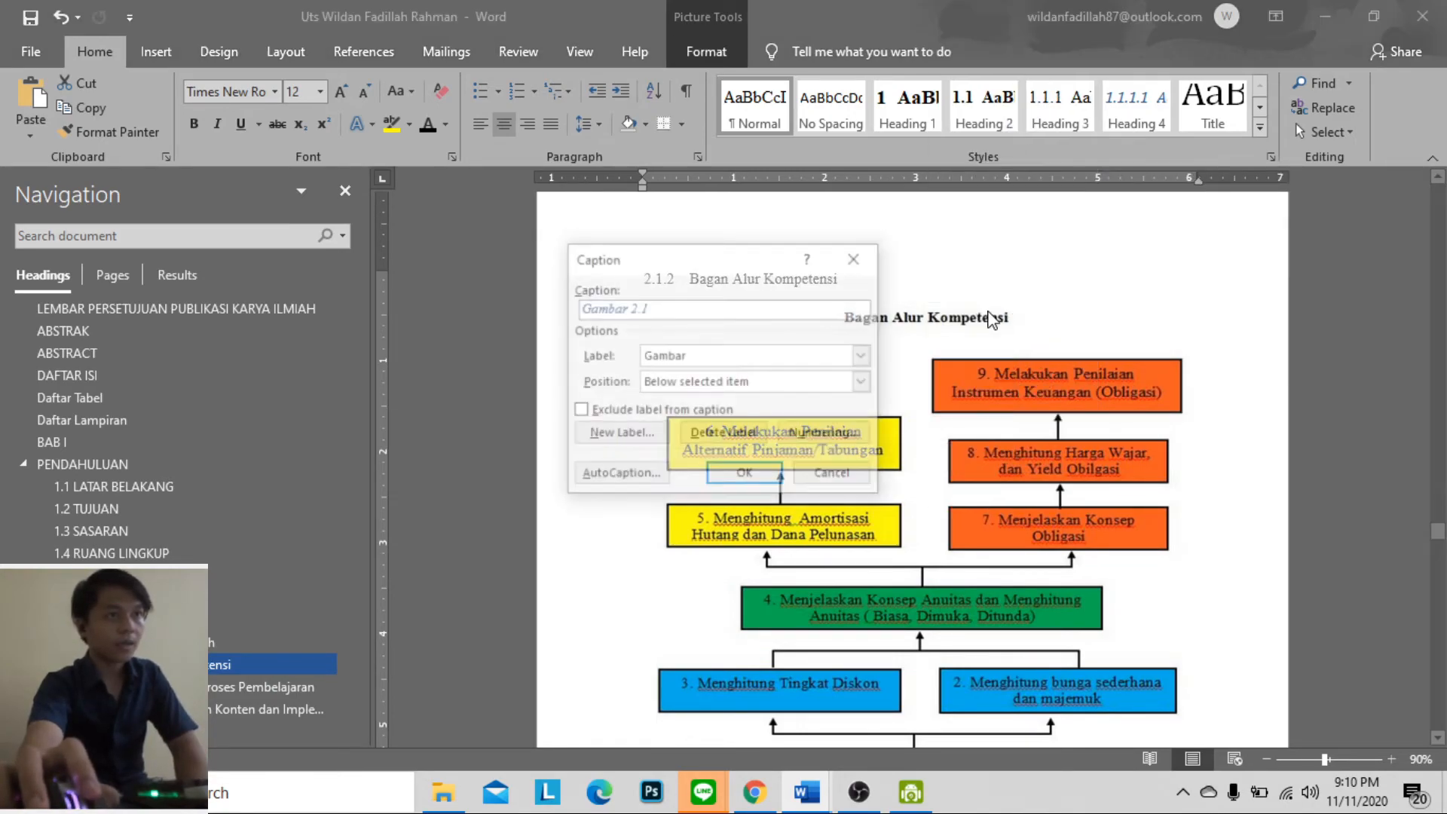
{"action": "left_click", "coordinate": [697, 389]}
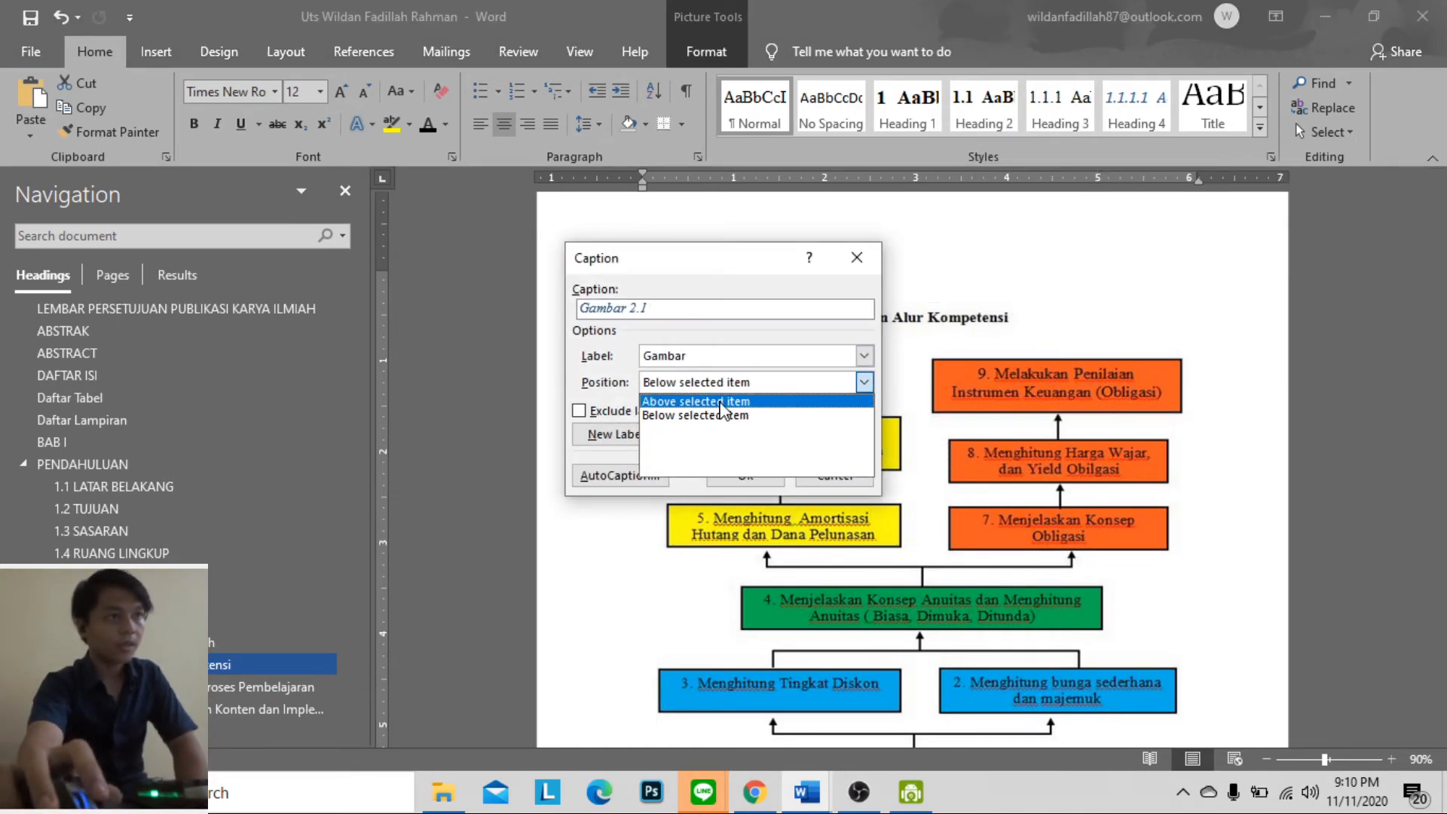
{"action": "left_click", "coordinate": [720, 401]}
{"action": "left_click", "coordinate": [723, 311]}
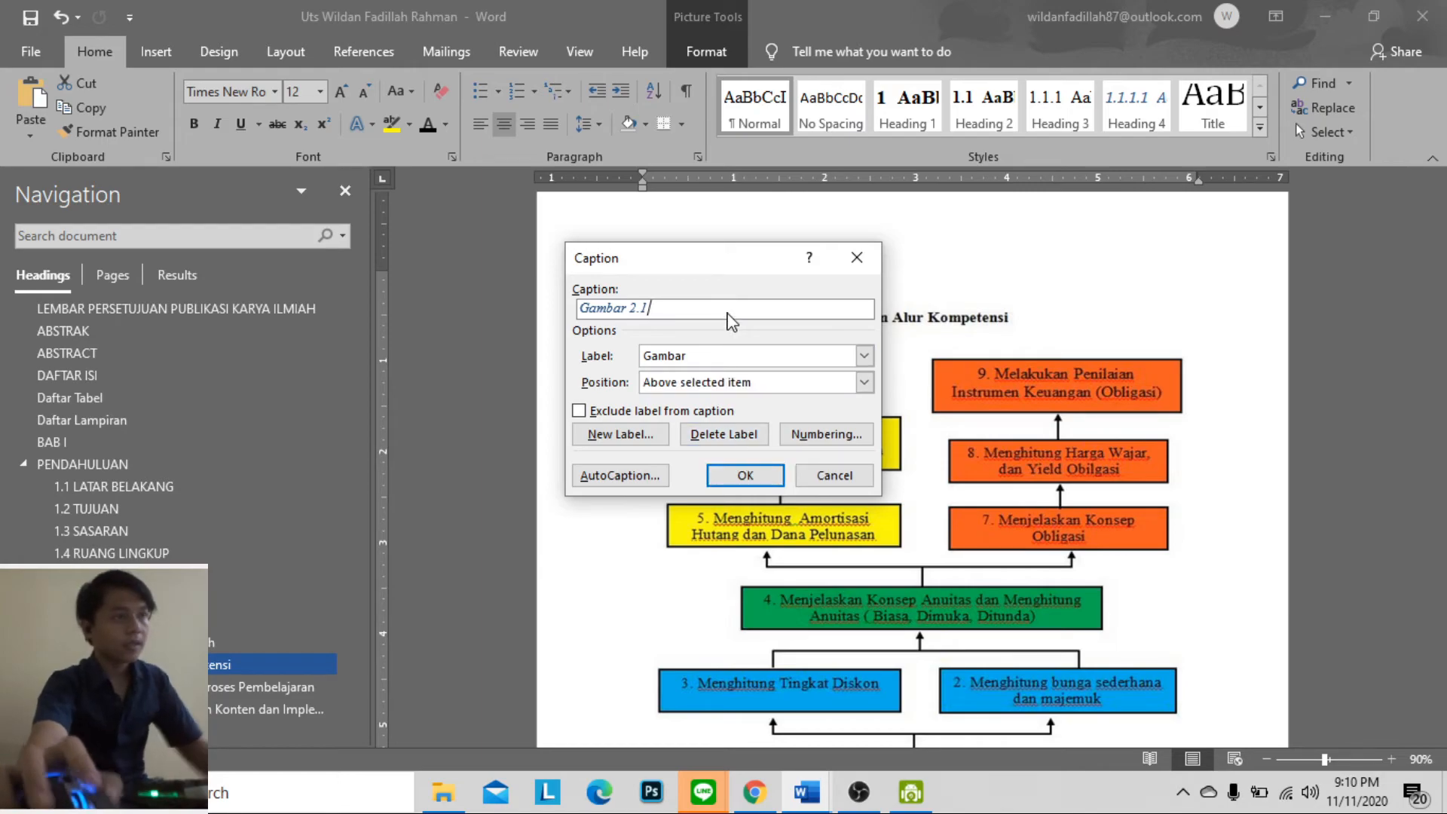
{"action": "key", "text": "Caps_Lock"}
{"action": "type", "text": "Gambar Bagan A"}
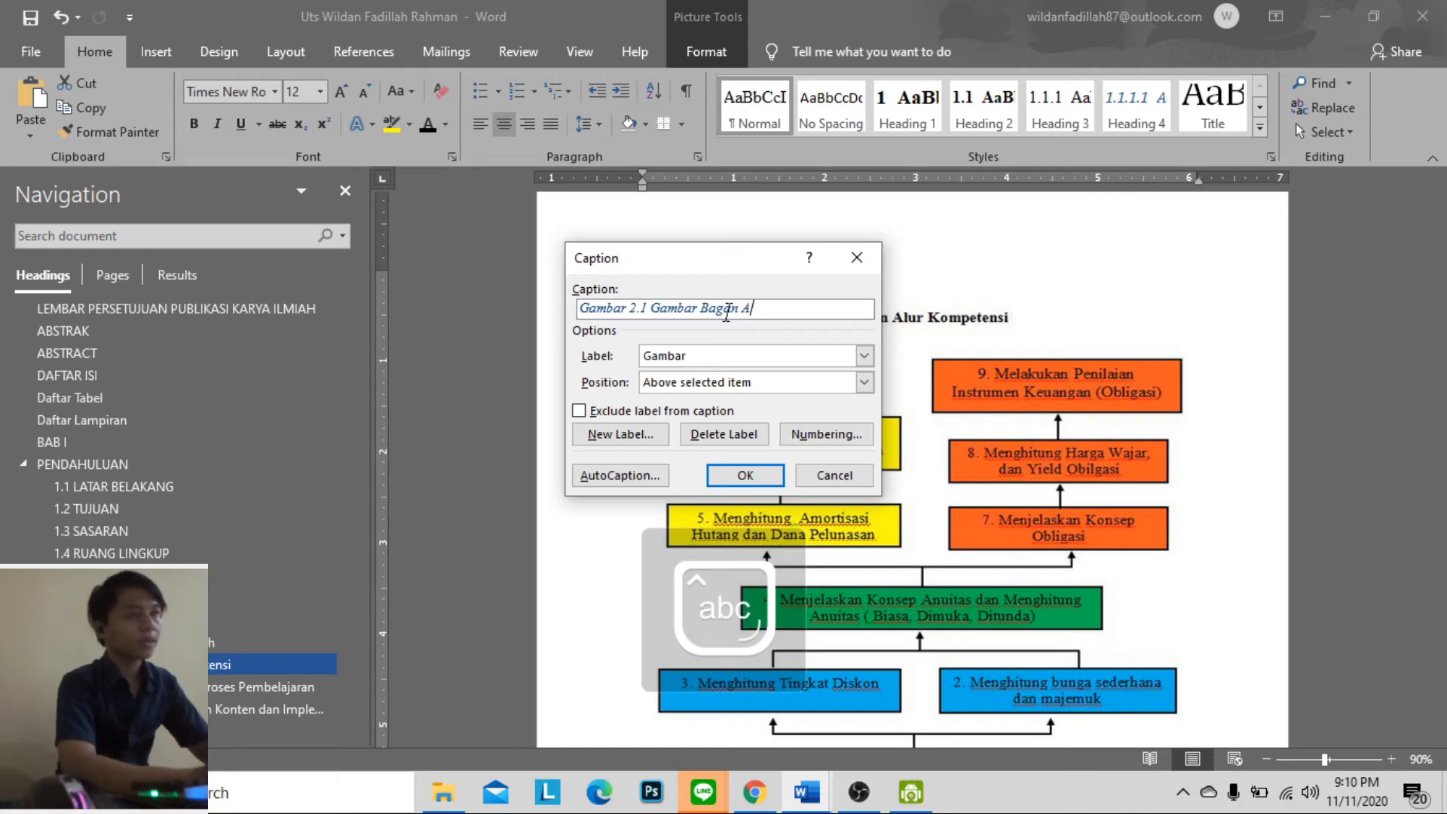
{"action": "type", "text": "lur"}
{"action": "key", "text": "Caps_Lock"}
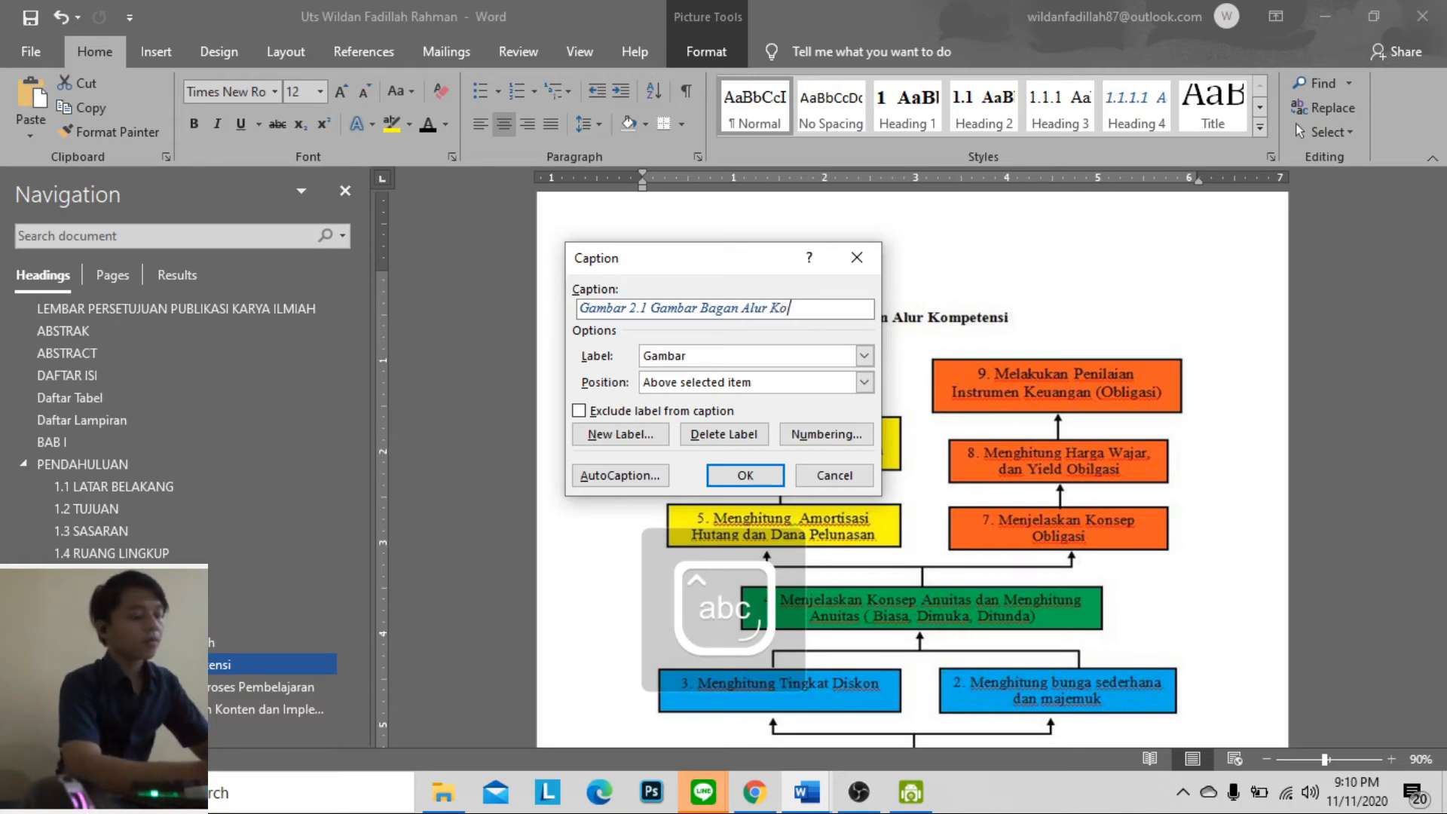
{"action": "type", "text": "Kompetensi"}
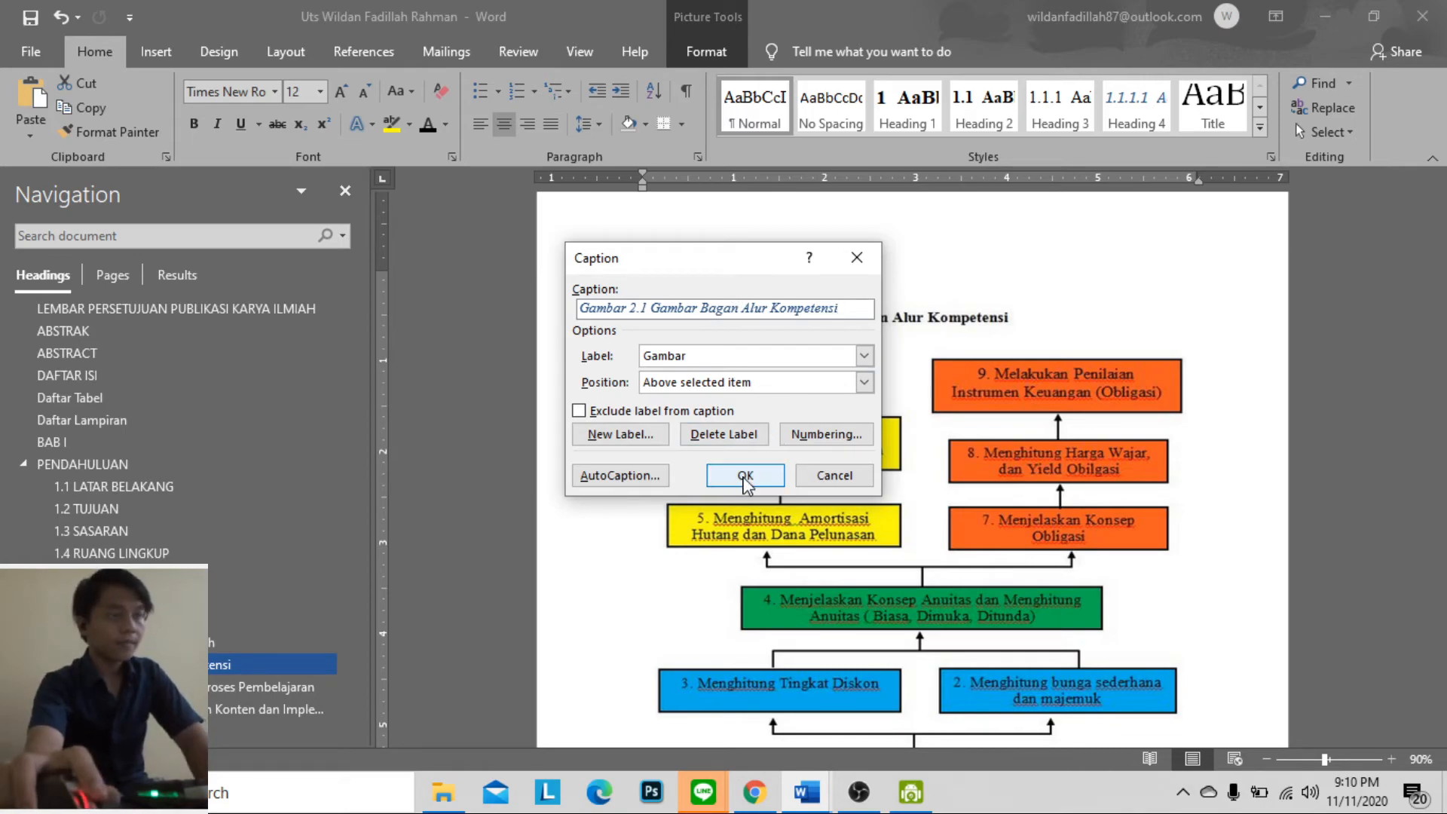
{"action": "left_click", "coordinate": [746, 476]}
Change the font colour of the Gambar 2.1 caption text to black
{"action": "left_click_drag", "start_coordinate": [1031, 304], "coordinate": [801, 304]}
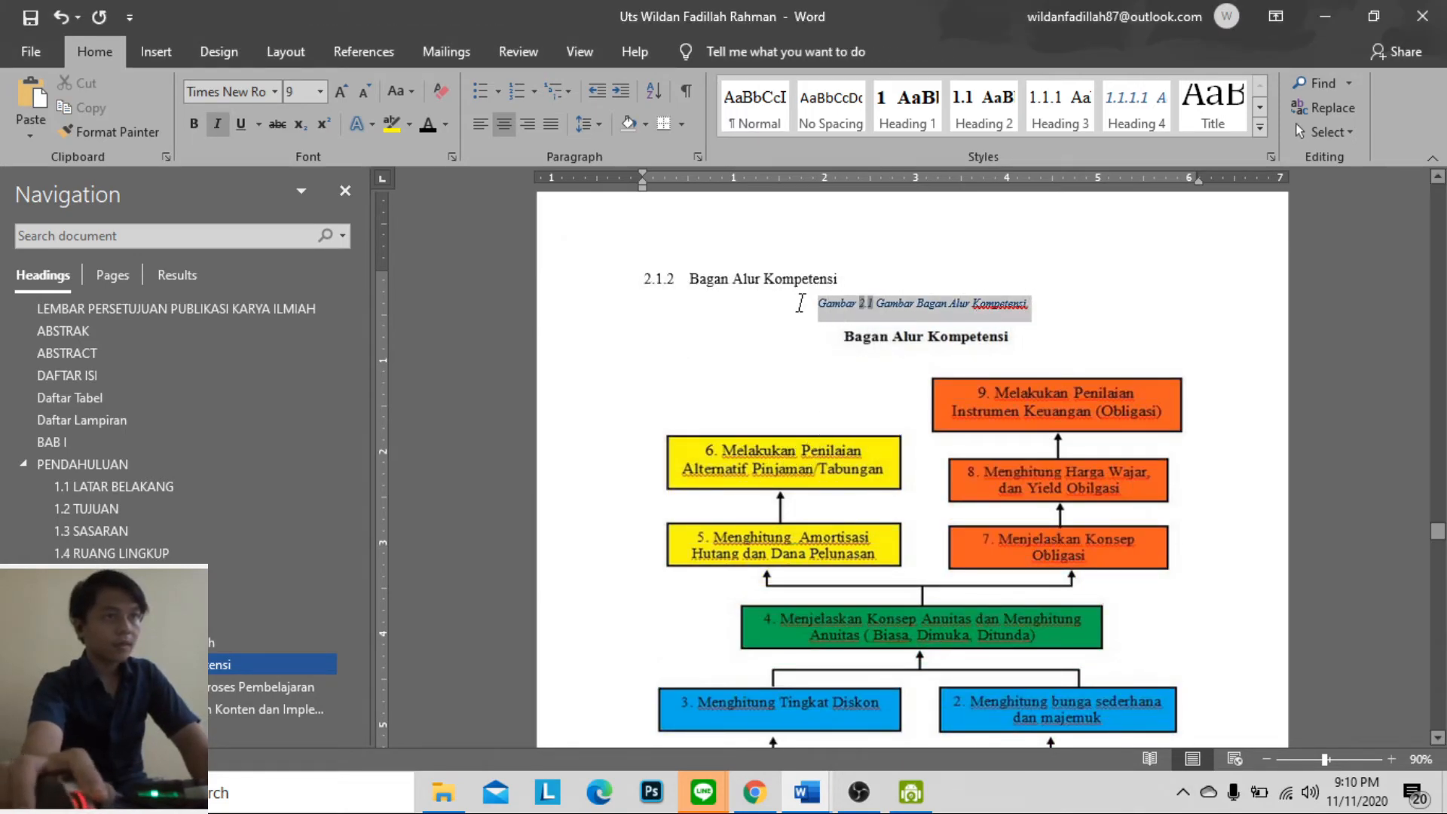
{"action": "left_click", "coordinate": [1073, 486]}
{"action": "left_click", "coordinate": [1249, 279]}
{"action": "scroll", "coordinate": [1218, 291], "scroll_direction": "down", "scroll_amount": 8}
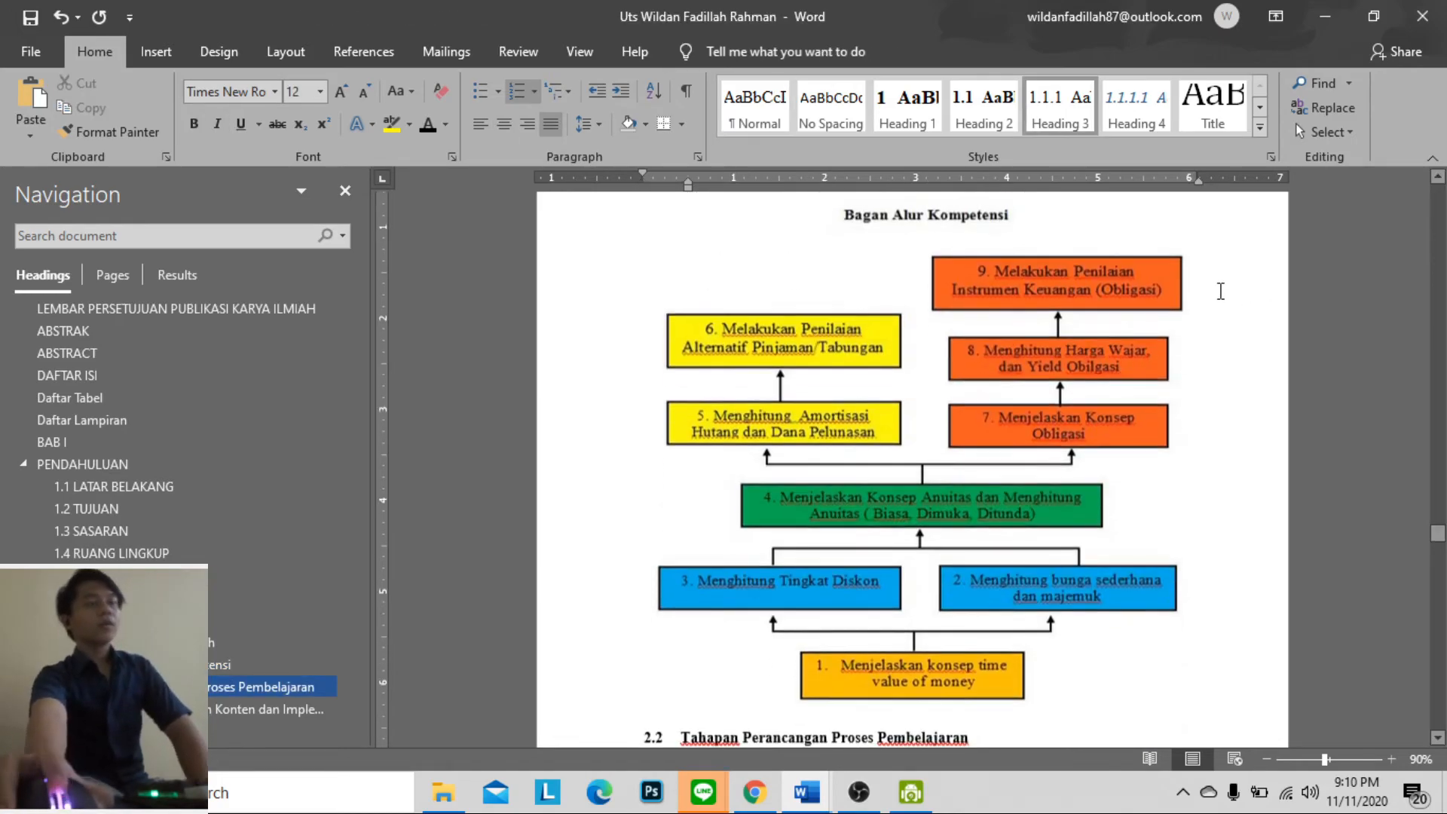
{"action": "scroll", "coordinate": [1187, 452], "scroll_direction": "up", "scroll_amount": 2}
{"action": "scroll", "coordinate": [1176, 530], "scroll_direction": "up", "scroll_amount": 15}
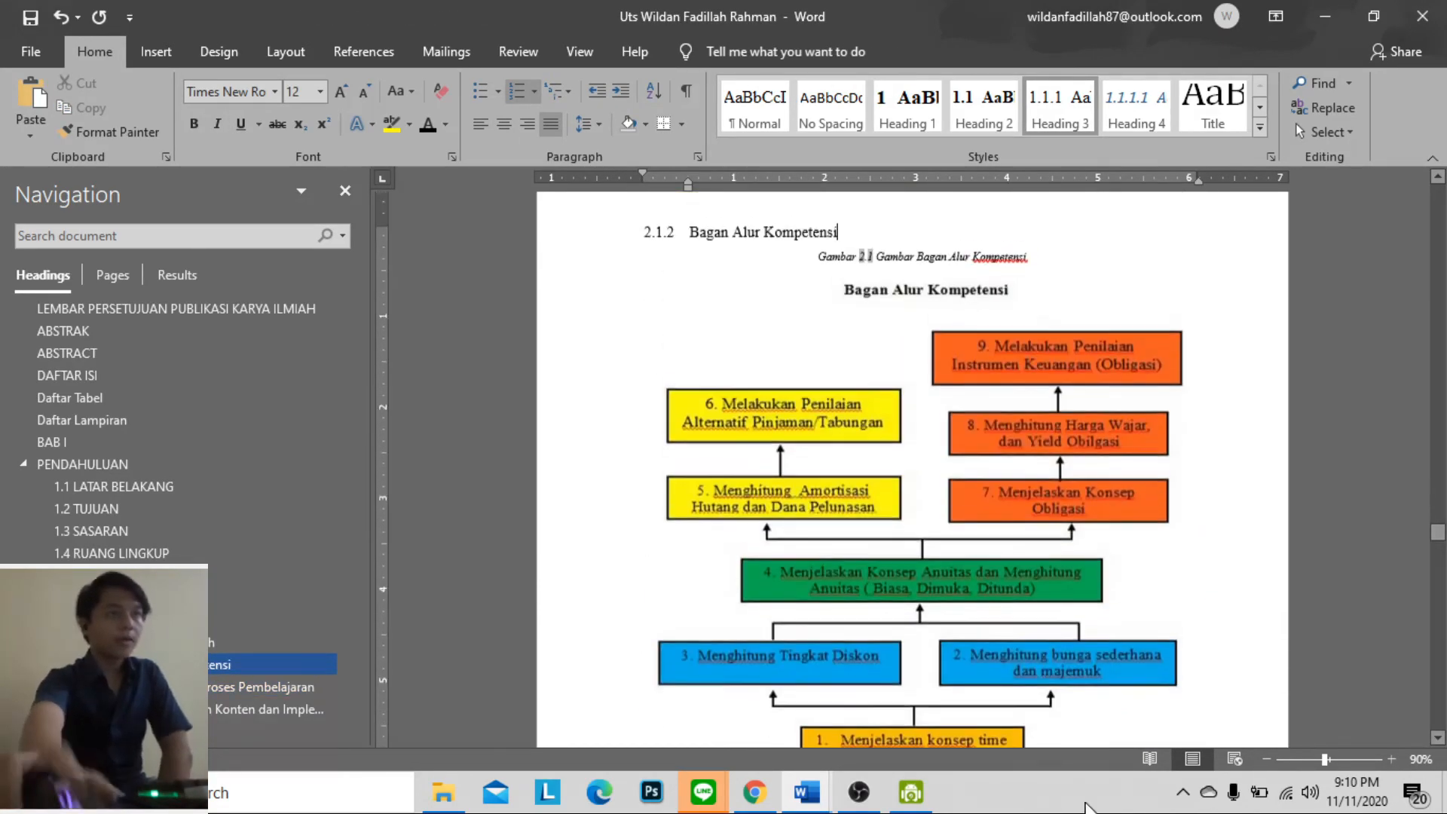
Insert a blank page before the Daftar Tabel heading and set its empty paragraph to the Normal style
{"action": "scroll", "coordinate": [961, 667], "scroll_direction": "up", "scroll_amount": 20}
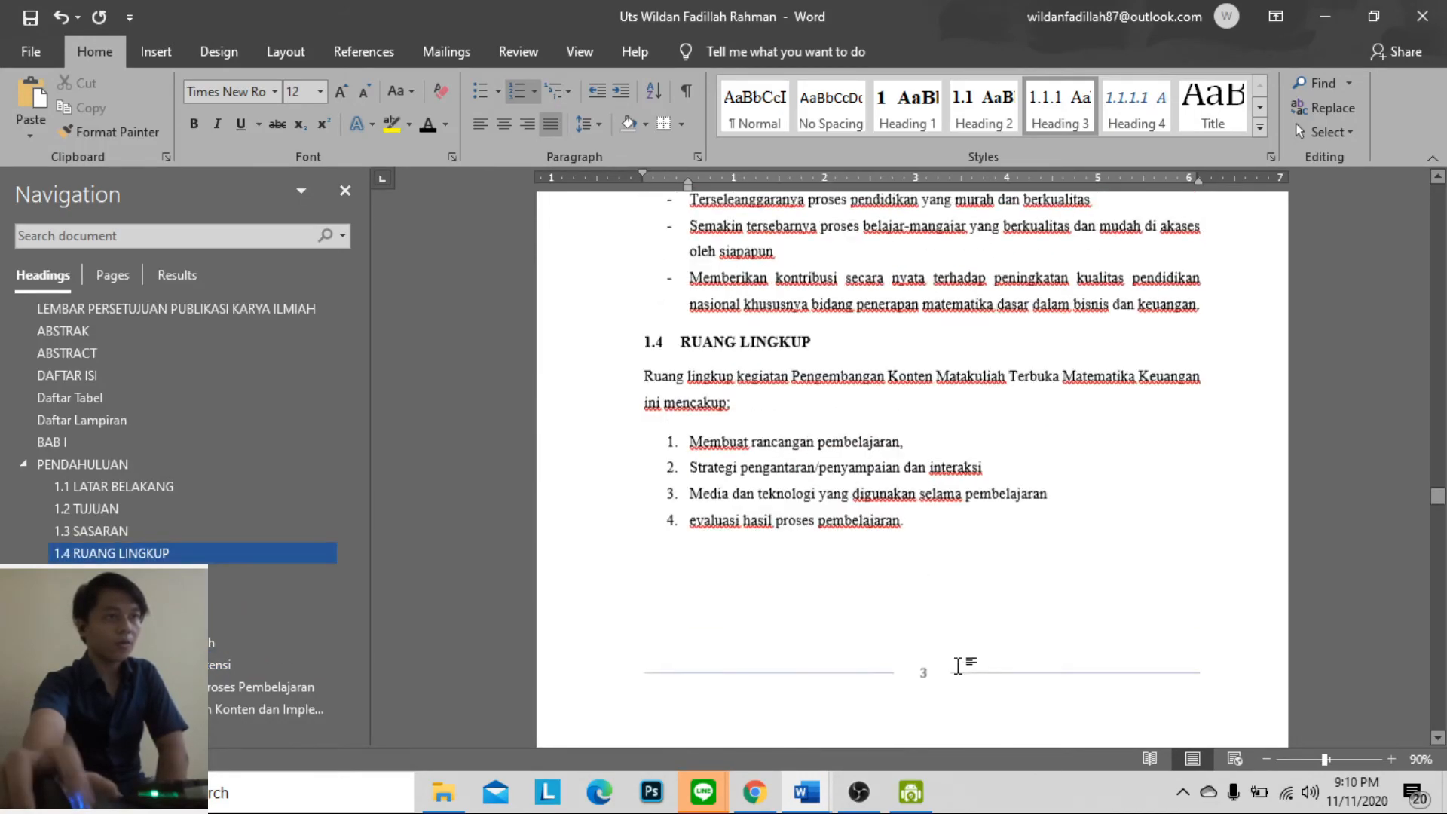
{"action": "scroll", "coordinate": [959, 663], "scroll_direction": "up", "scroll_amount": 15}
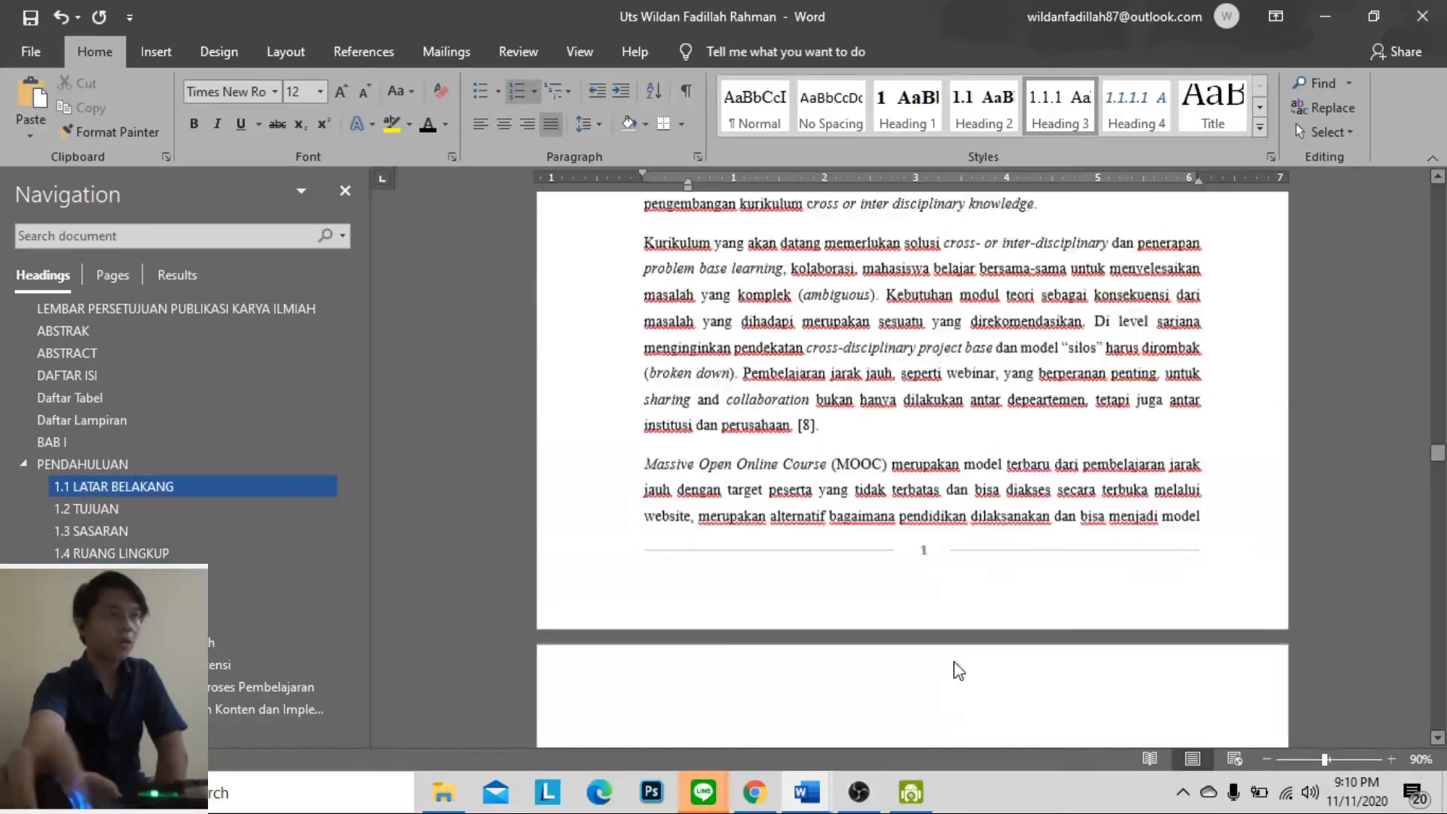
{"action": "scroll", "coordinate": [957, 650], "scroll_direction": "up", "scroll_amount": 12}
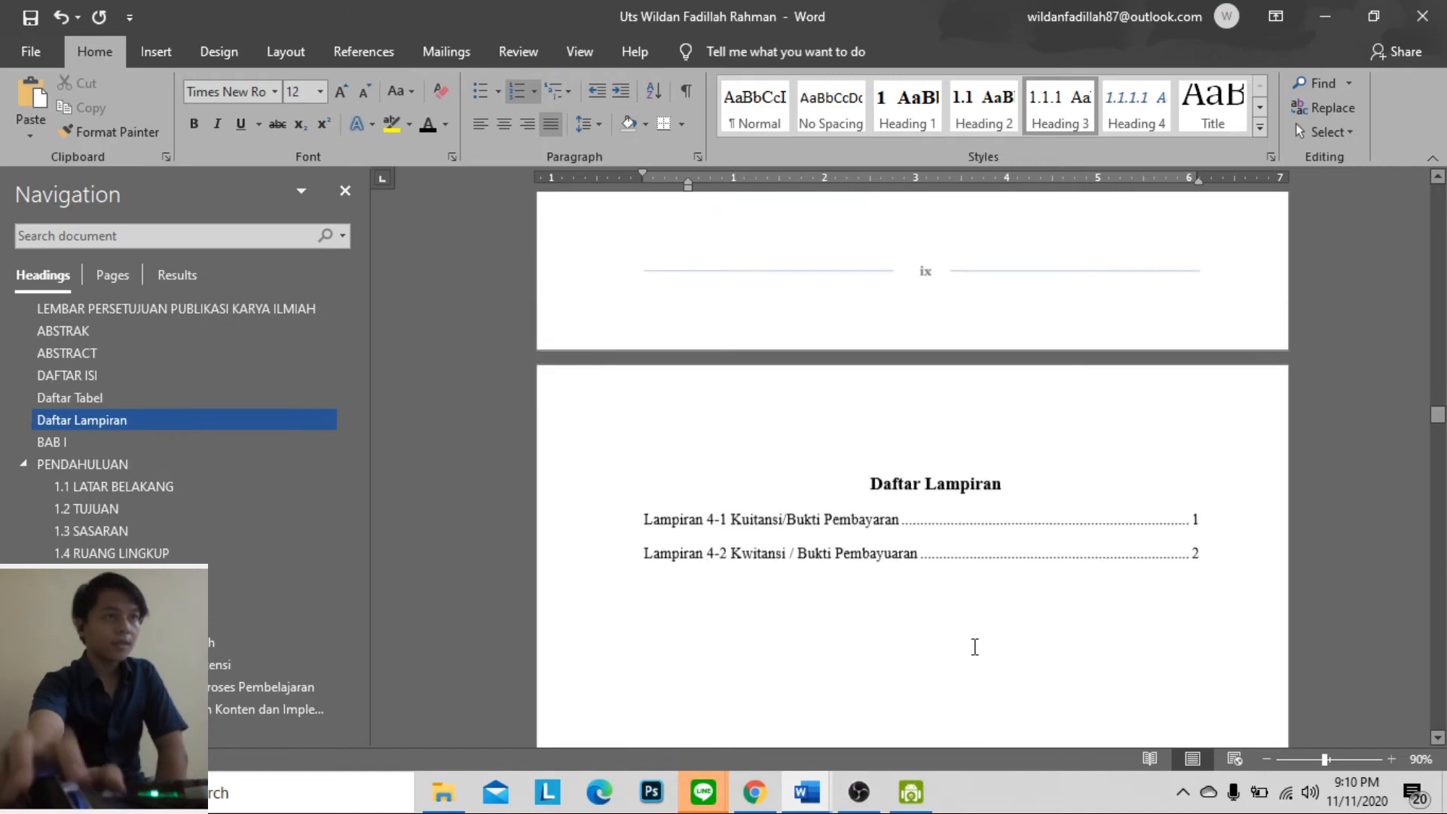
{"action": "scroll", "coordinate": [999, 654], "scroll_direction": "up", "scroll_amount": 10}
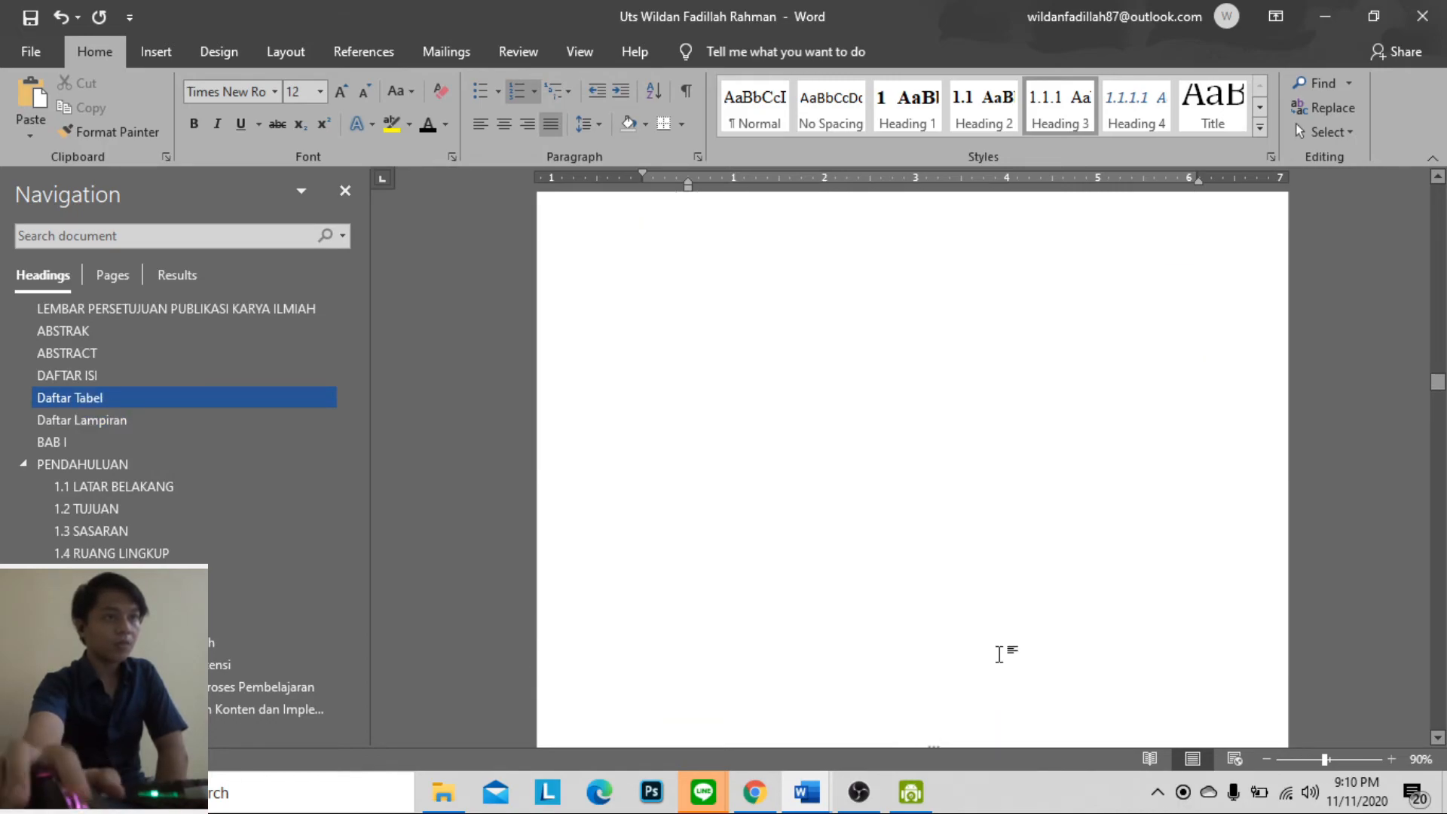
{"action": "scroll", "coordinate": [1009, 646], "scroll_direction": "down", "scroll_amount": 10}
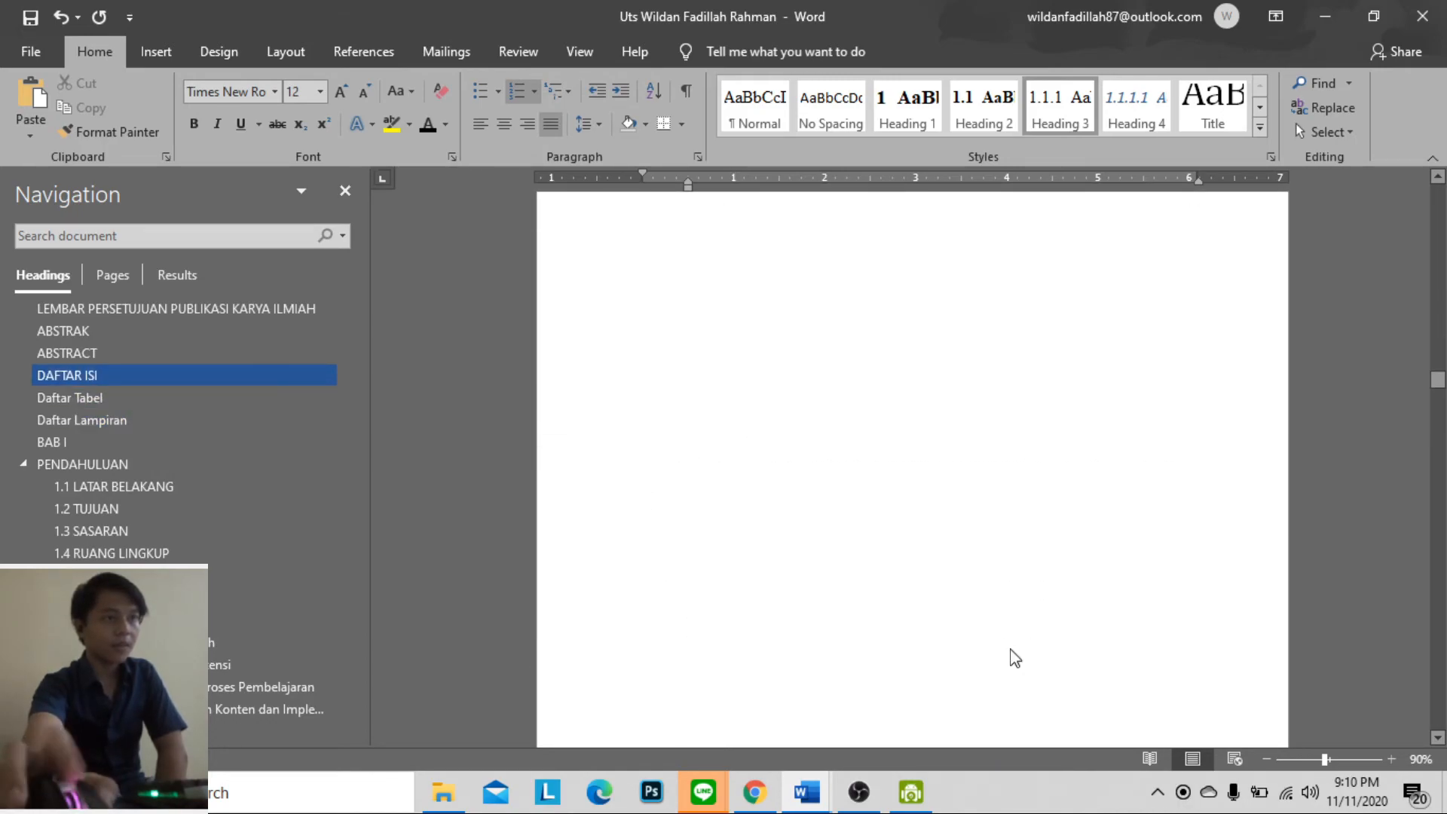
{"action": "left_click", "coordinate": [876, 573]}
{"action": "left_click", "coordinate": [875, 573]}
{"action": "left_click", "coordinate": [891, 573]}
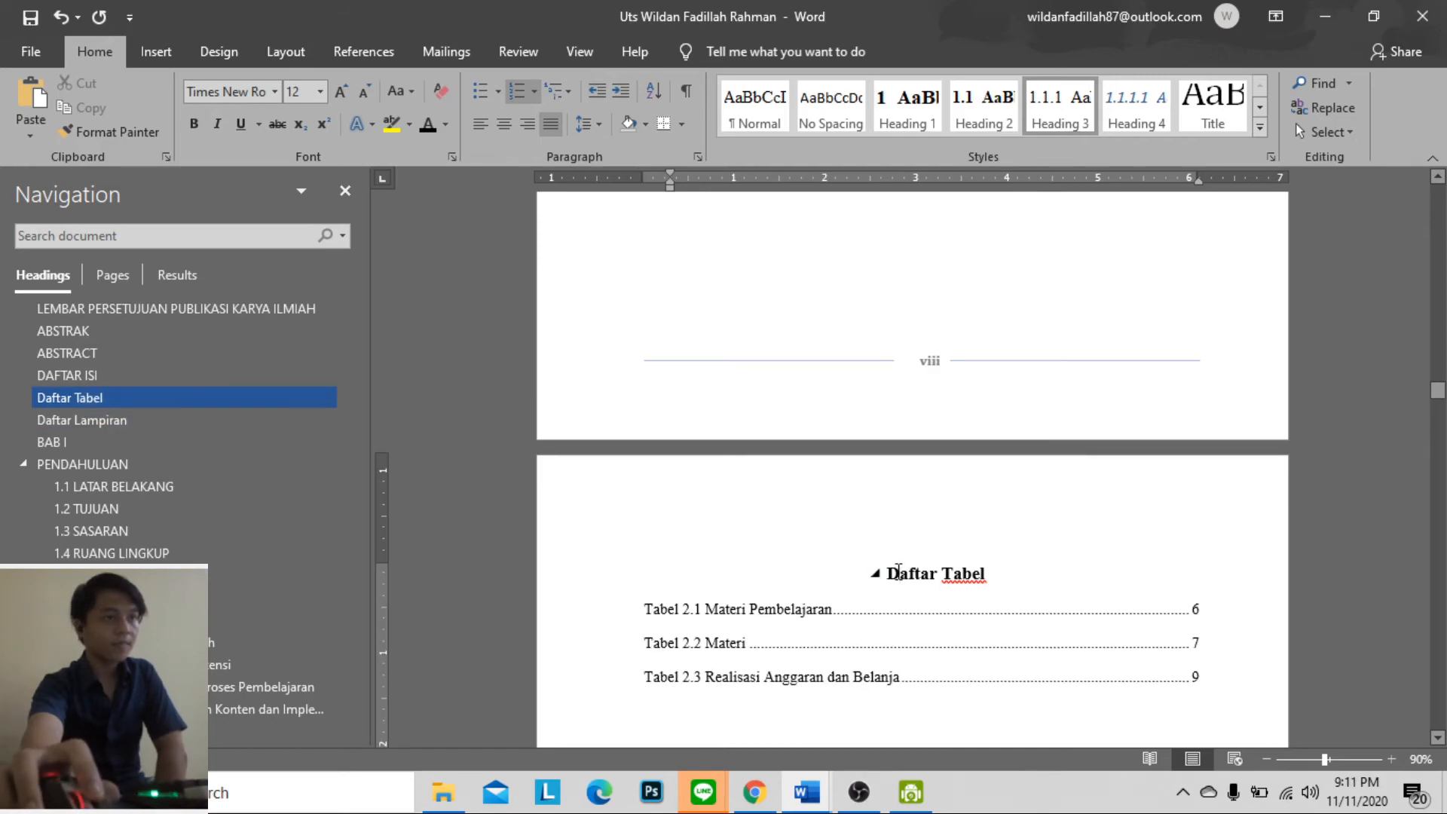
{"action": "left_click", "coordinate": [148, 50]}
{"action": "left_click", "coordinate": [63, 110]}
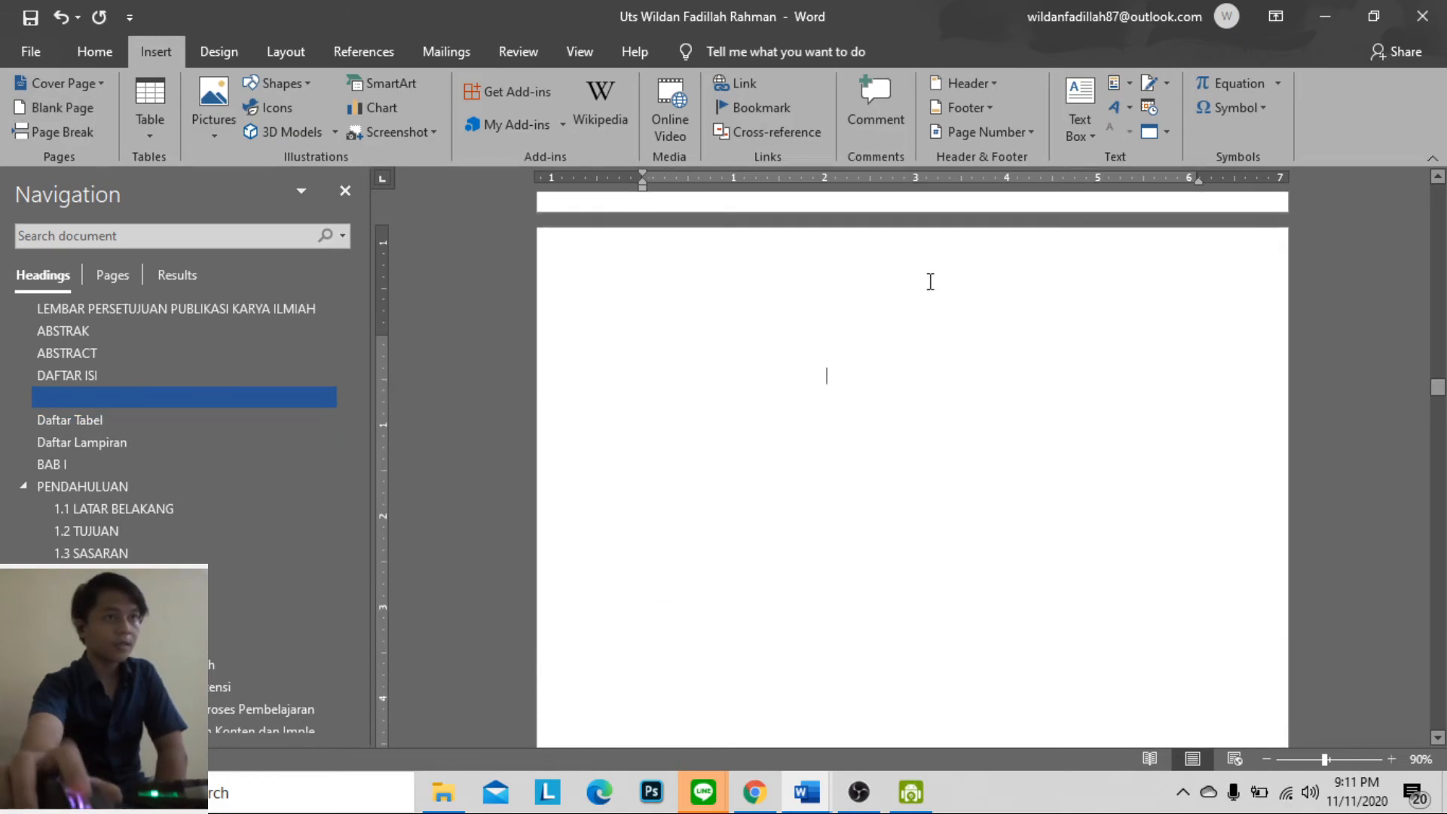
{"action": "scroll", "coordinate": [909, 305], "scroll_direction": "up", "scroll_amount": 2}
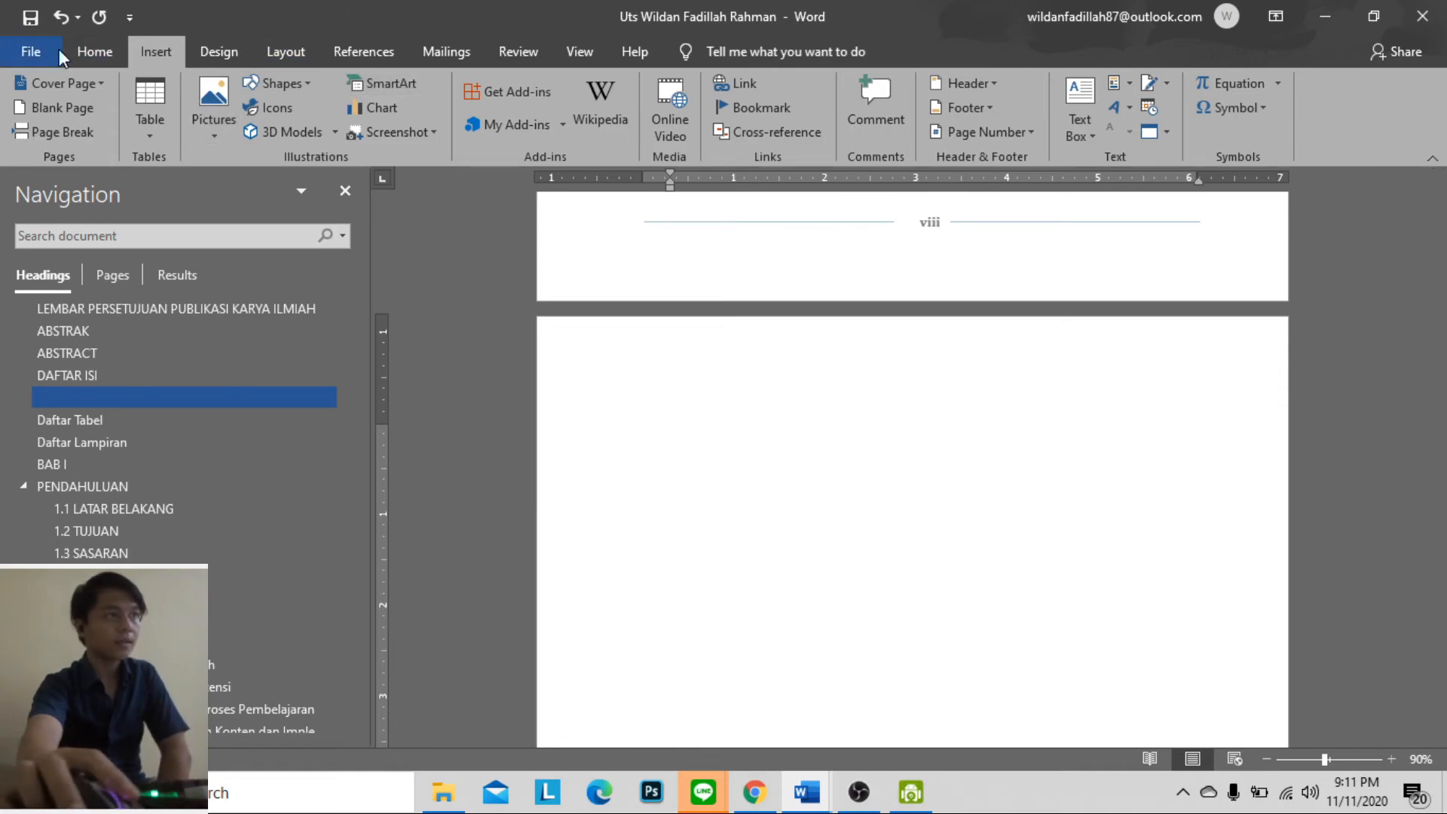
{"action": "left_click", "coordinate": [94, 51]}
{"action": "left_click", "coordinate": [757, 106]}
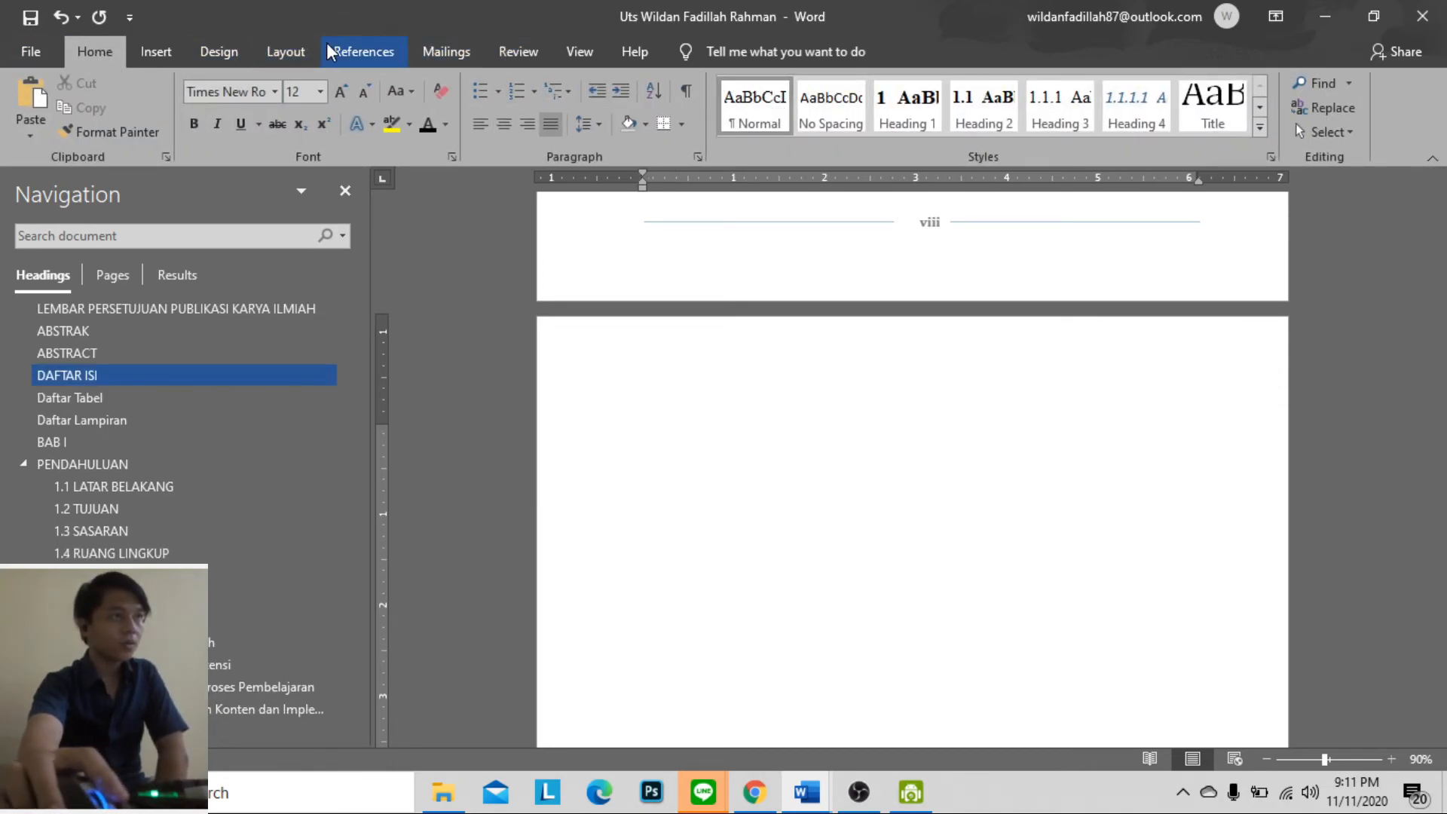
Insert a table of figures for the Gambar caption label on the blank page, with right-aligned page numbers and a dotted leader
{"action": "left_click", "coordinate": [346, 49]}
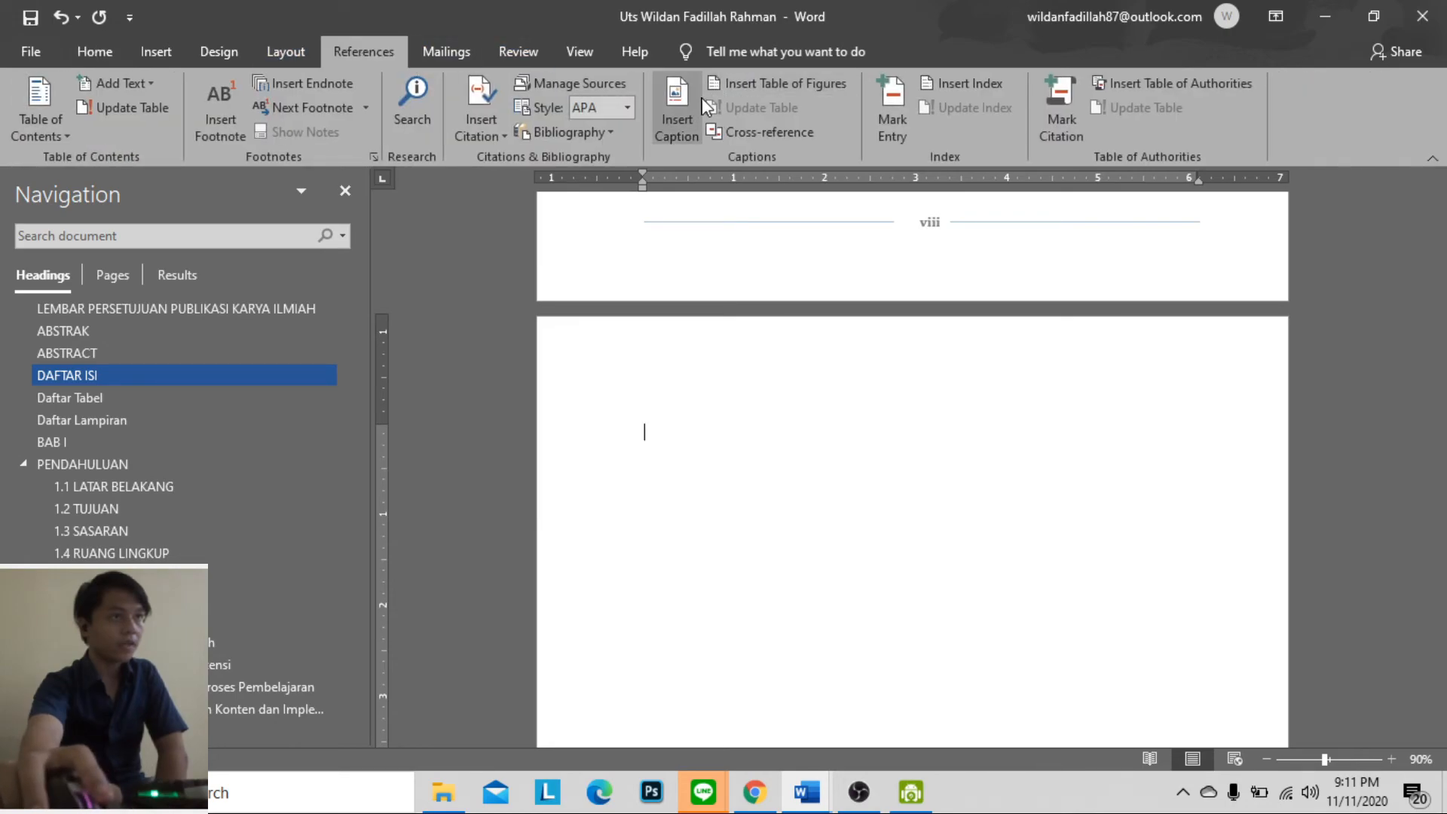
{"action": "left_click", "coordinate": [740, 82]}
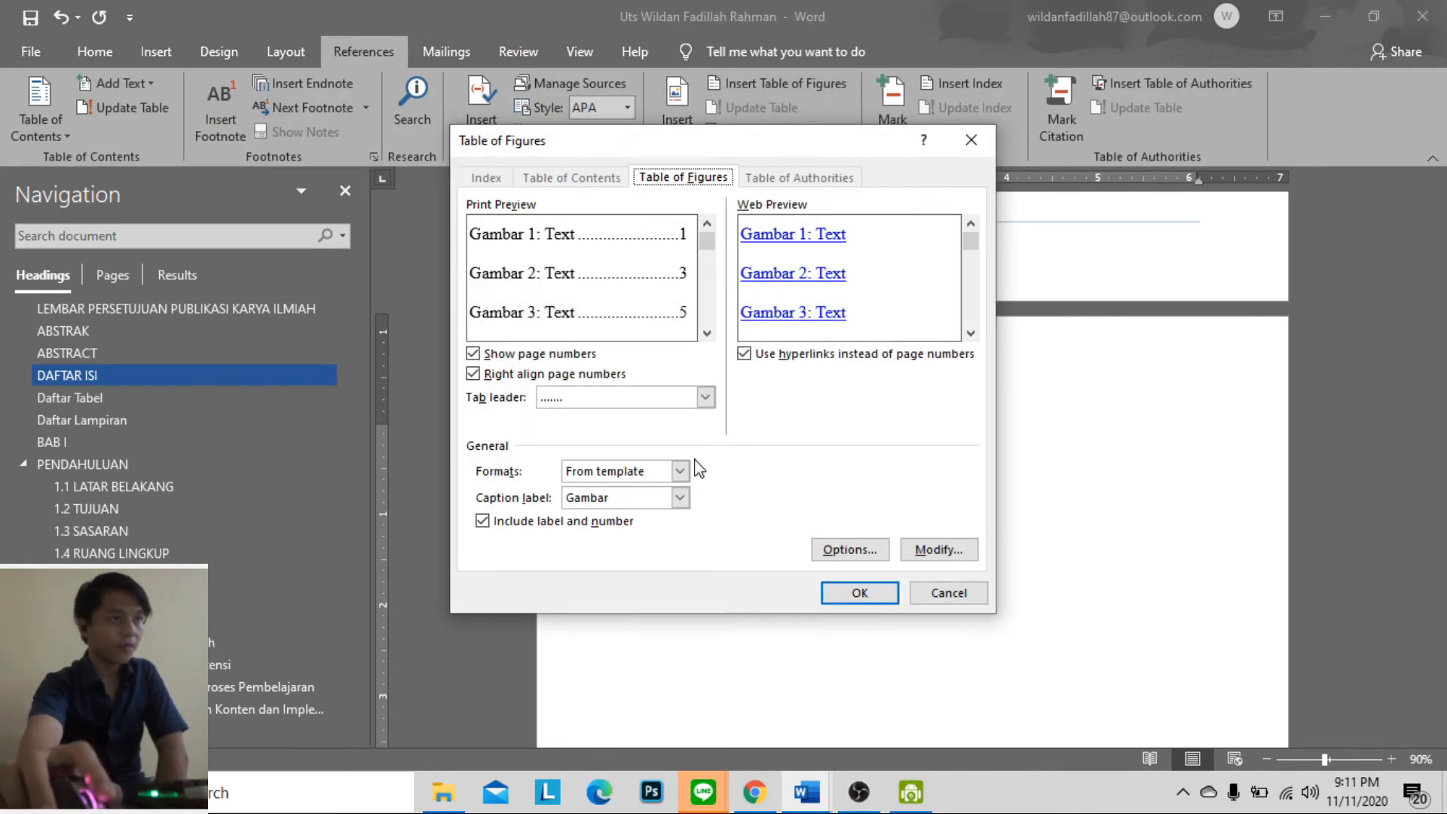
{"action": "left_click", "coordinate": [680, 498]}
{"action": "left_click", "coordinate": [667, 517]}
{"action": "left_click", "coordinate": [678, 499]}
{"action": "left_click", "coordinate": [654, 532]}
{"action": "left_click", "coordinate": [859, 592]}
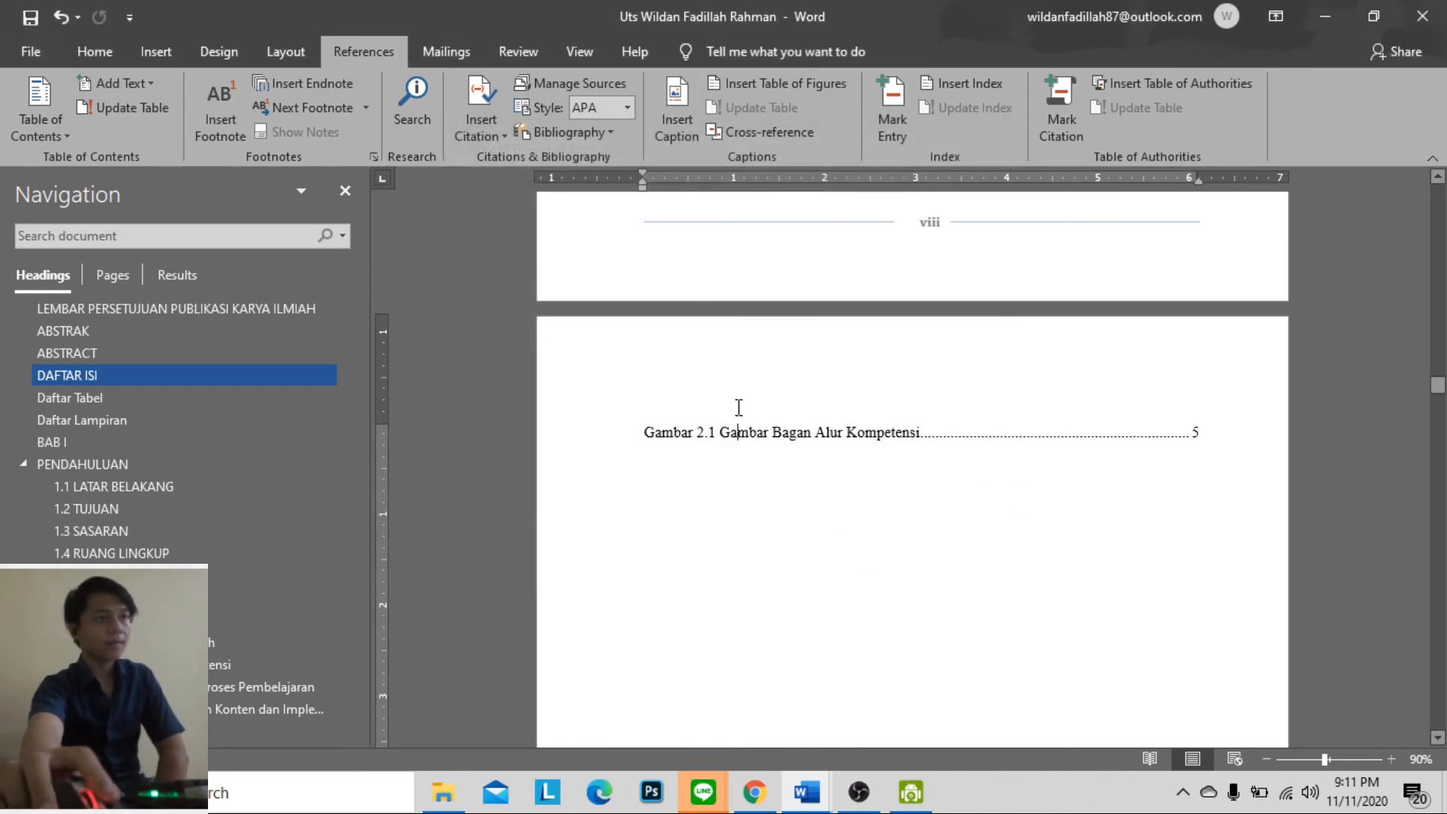
Add an empty paragraph above the Gambar 2.1 entry in the figure list and give it the Heading 1 style
{"action": "left_click", "coordinate": [612, 435]}
{"action": "left_click", "coordinate": [646, 432]}
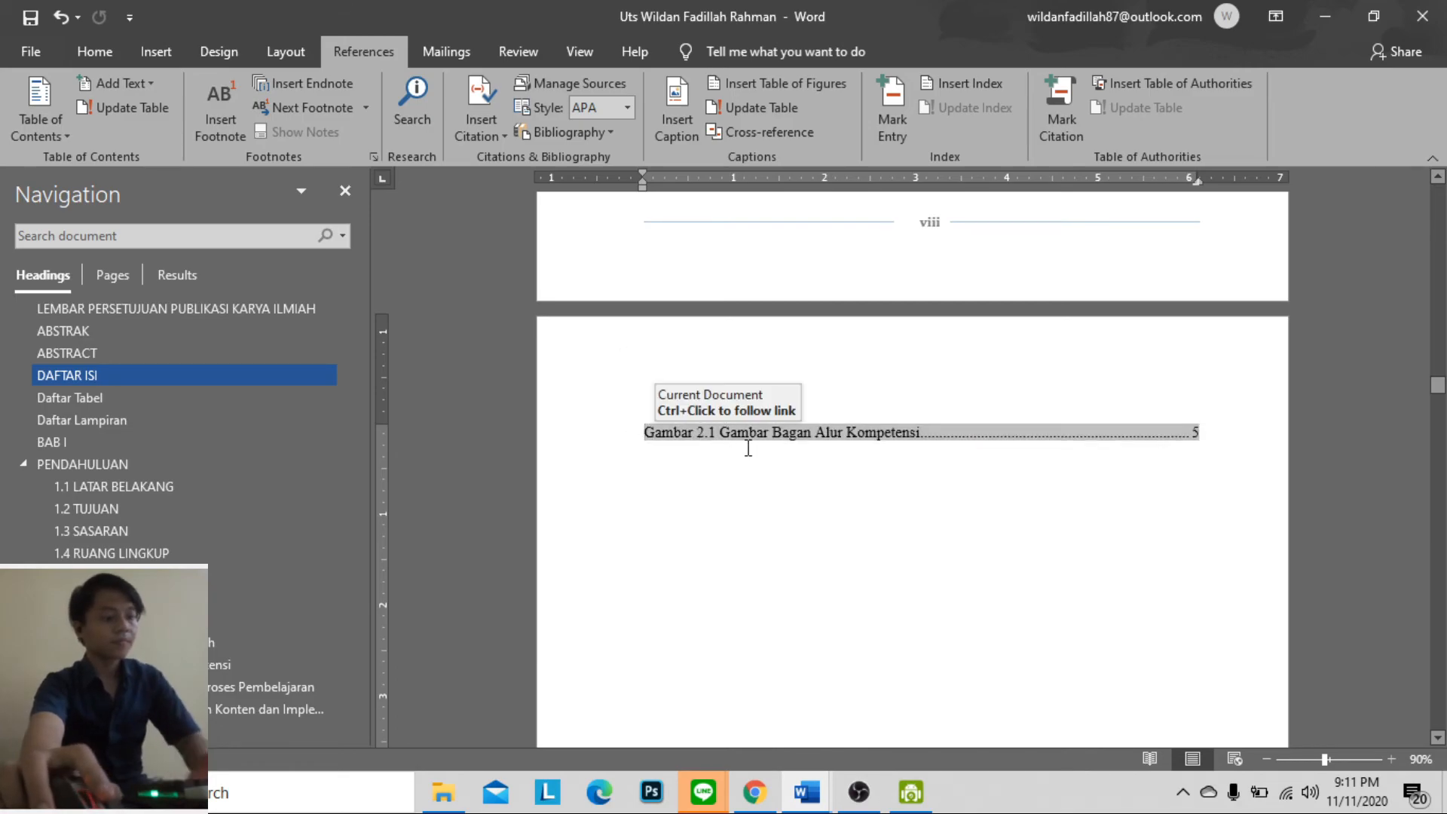
{"action": "key", "text": "Return"}
{"action": "left_click", "coordinate": [801, 422]}
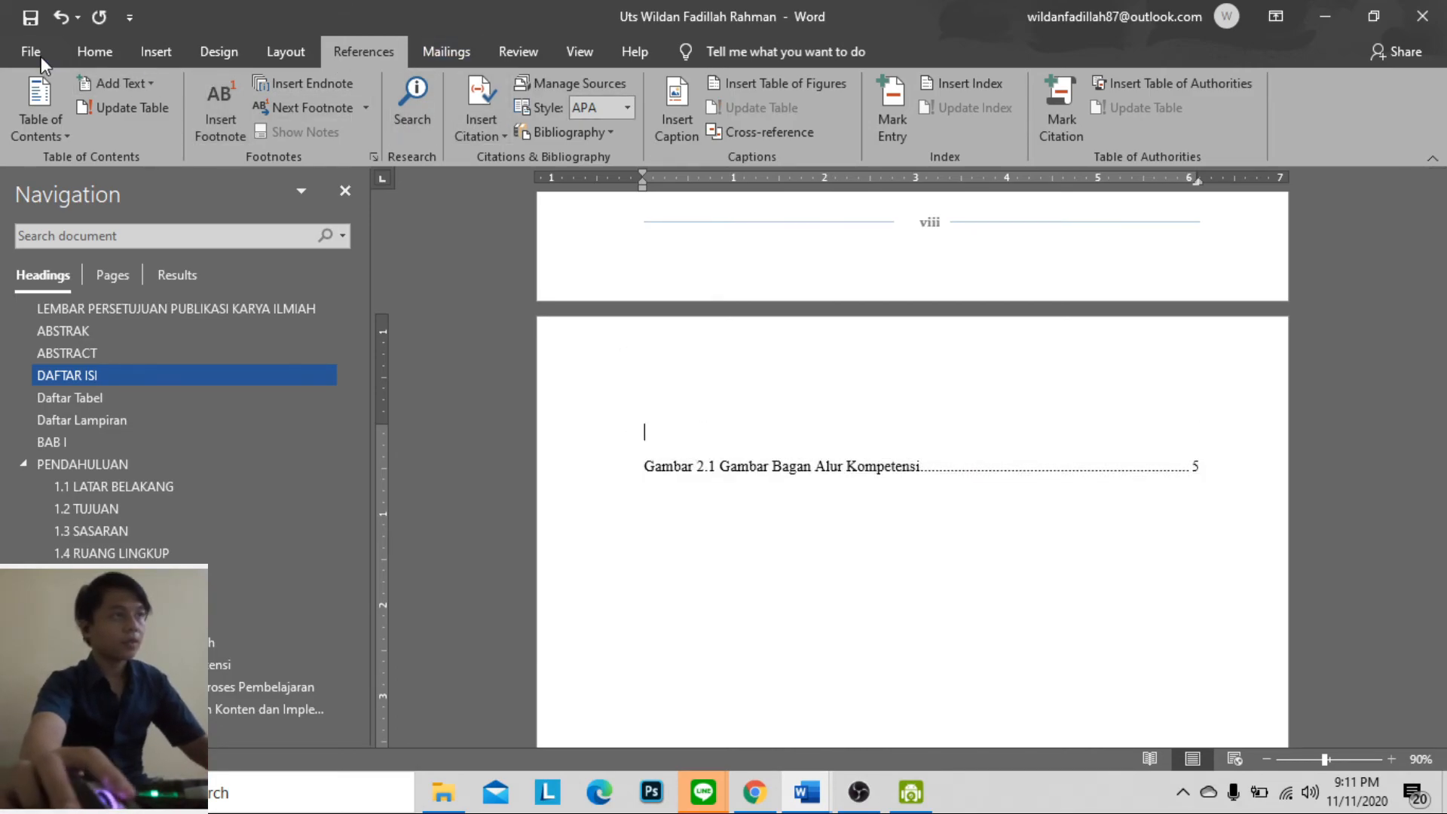
{"action": "left_click", "coordinate": [94, 51]}
{"action": "left_click", "coordinate": [908, 106]}
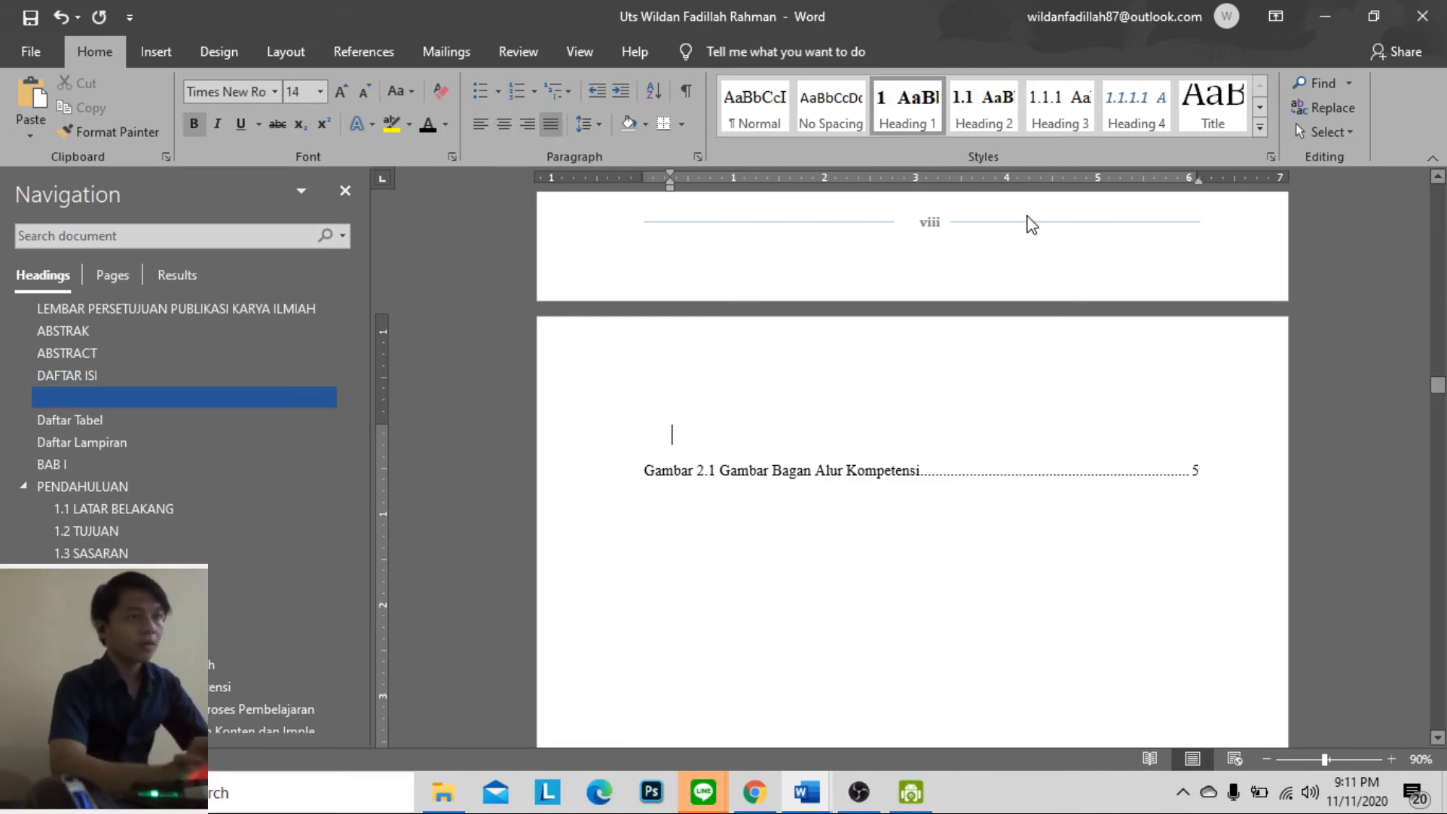
Enter "Daftar Gambar" as the title in the empty heading above the figure list and centre it
{"action": "key", "text": "Caps_Lock"}
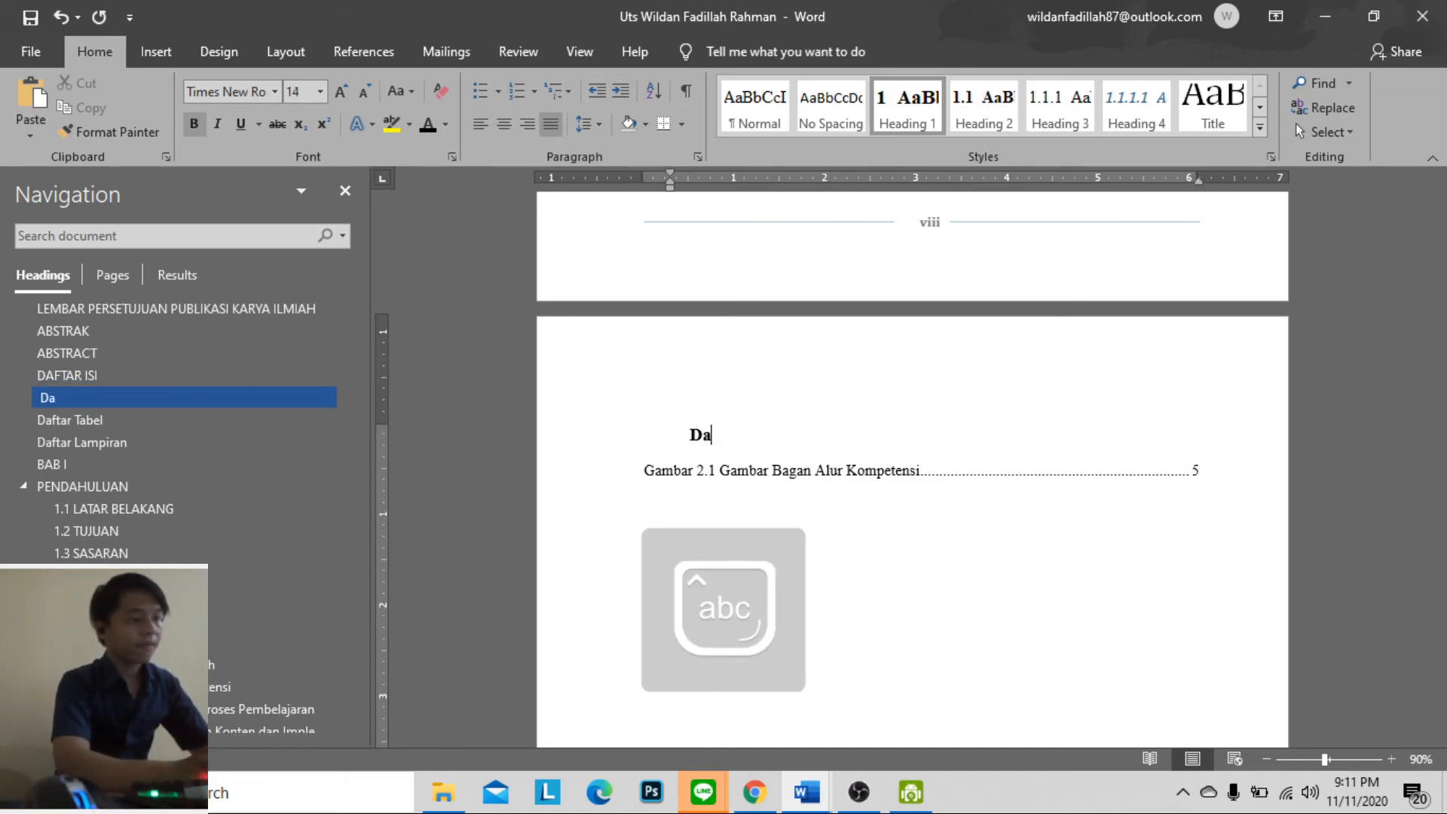
{"action": "type", "text": "Daftar"}
{"action": "key", "text": "Caps_Lock"}
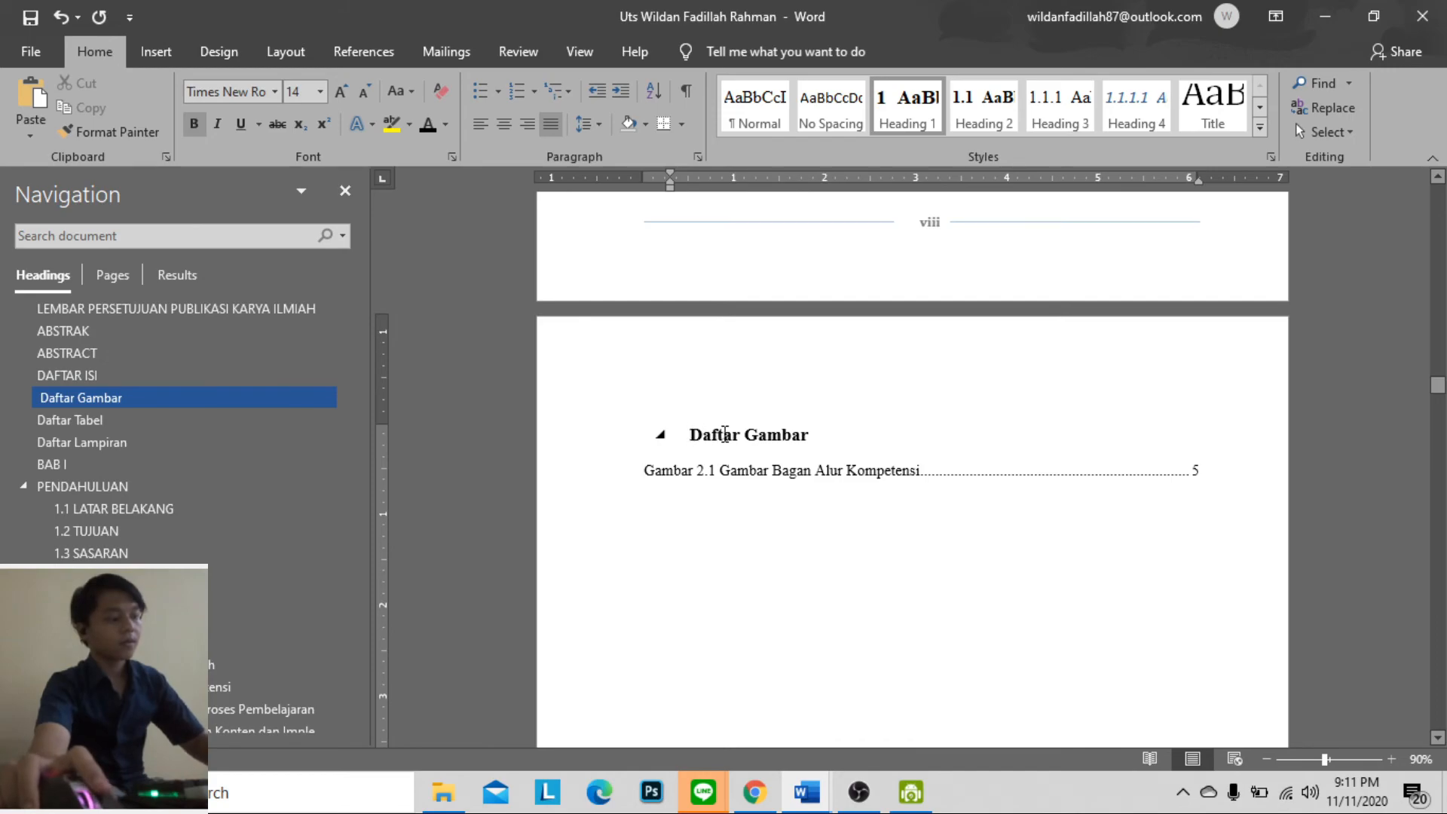
{"action": "key", "text": "ctrl+e"}
Centre the captions "Tabel 2.1 Materi Pembelajaran" and "Tabel 2.2 Materi" above their tables in BAB II
{"action": "scroll", "coordinate": [782, 410], "scroll_direction": "down", "scroll_amount": 8}
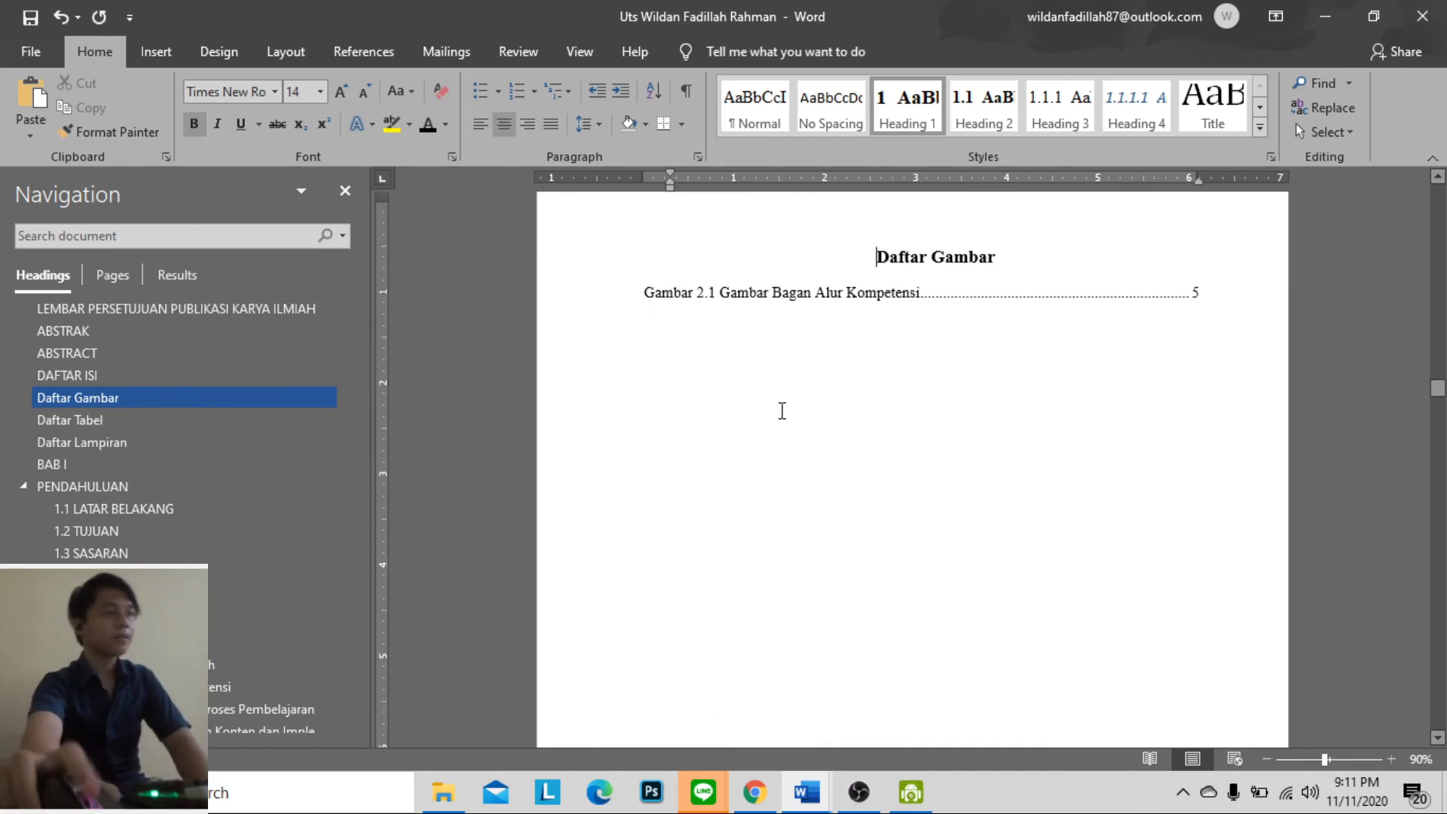
{"action": "scroll", "coordinate": [799, 401], "scroll_direction": "down", "scroll_amount": 10}
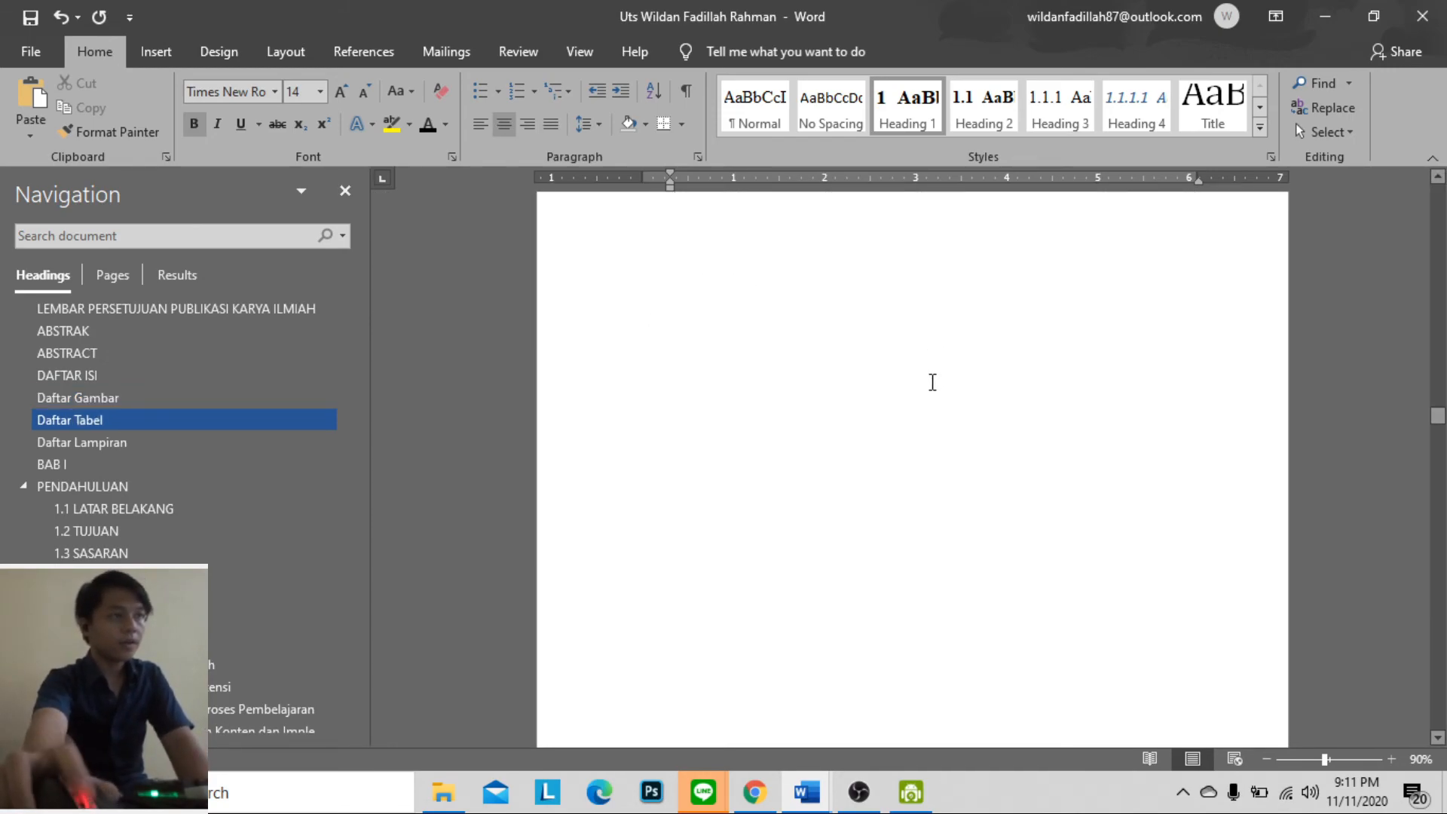
{"action": "scroll", "coordinate": [939, 381], "scroll_direction": "down", "scroll_amount": 12}
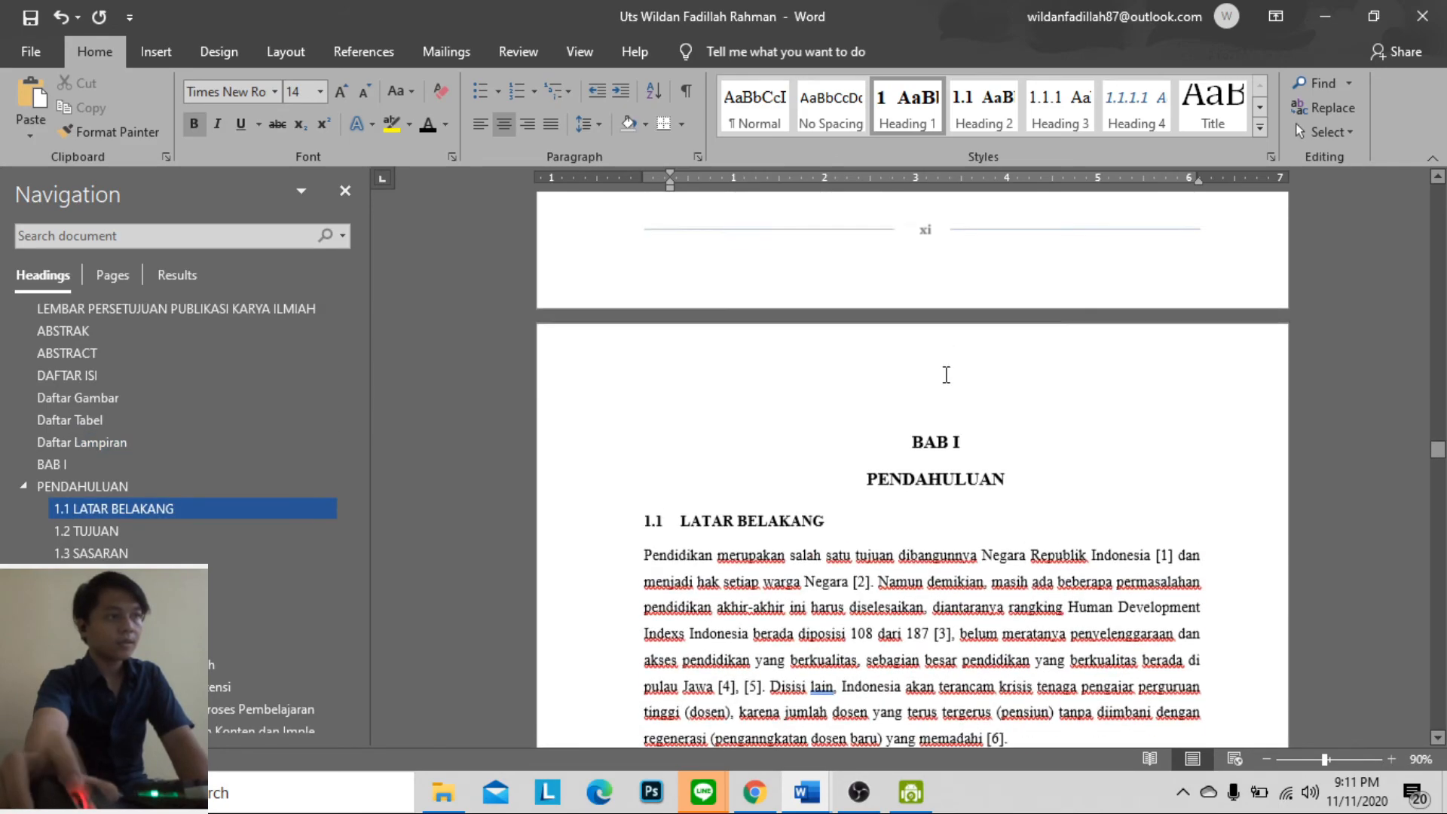
{"action": "scroll", "coordinate": [947, 374], "scroll_direction": "down", "scroll_amount": 14}
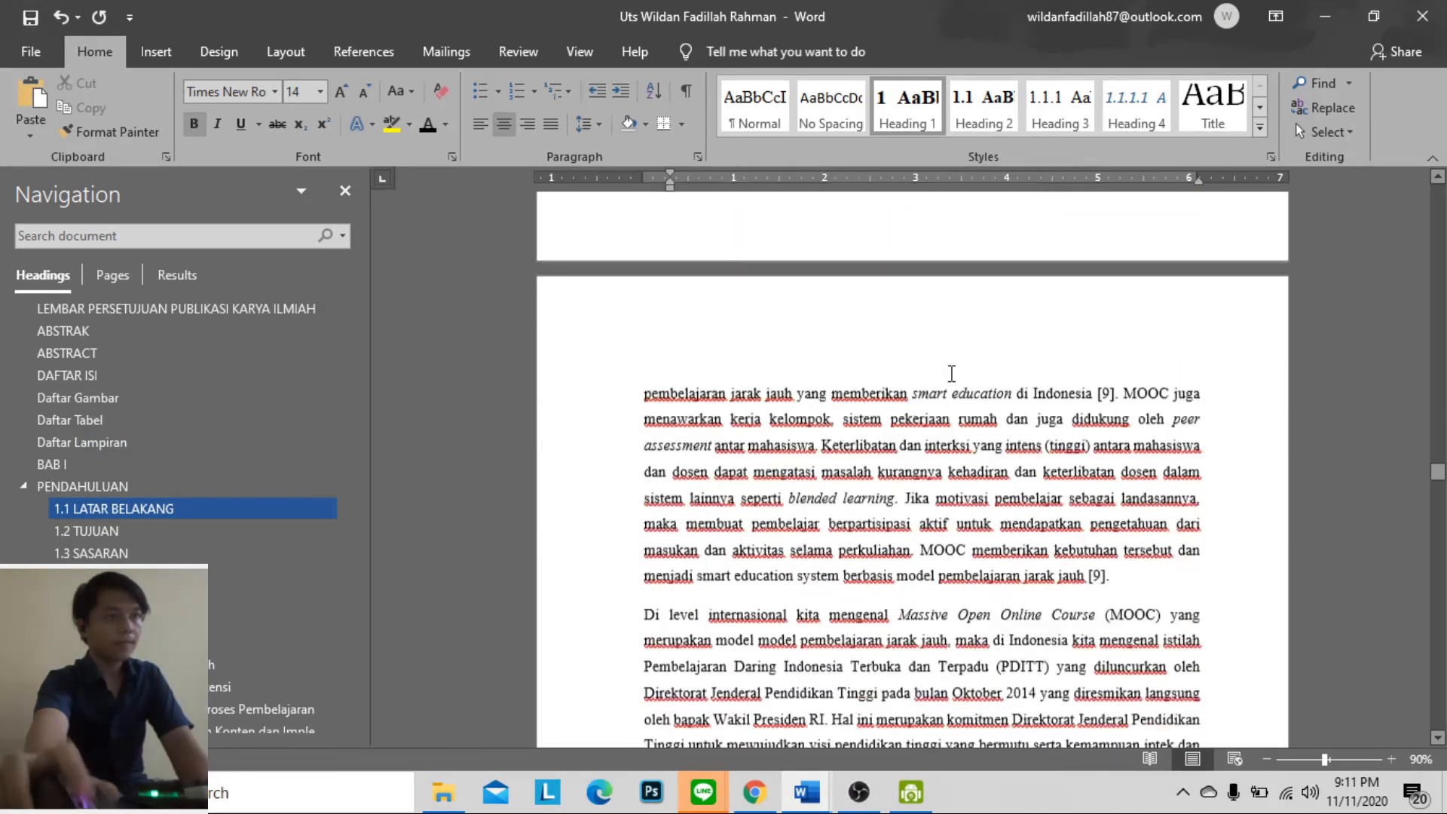
{"action": "scroll", "coordinate": [953, 375], "scroll_direction": "down", "scroll_amount": 15}
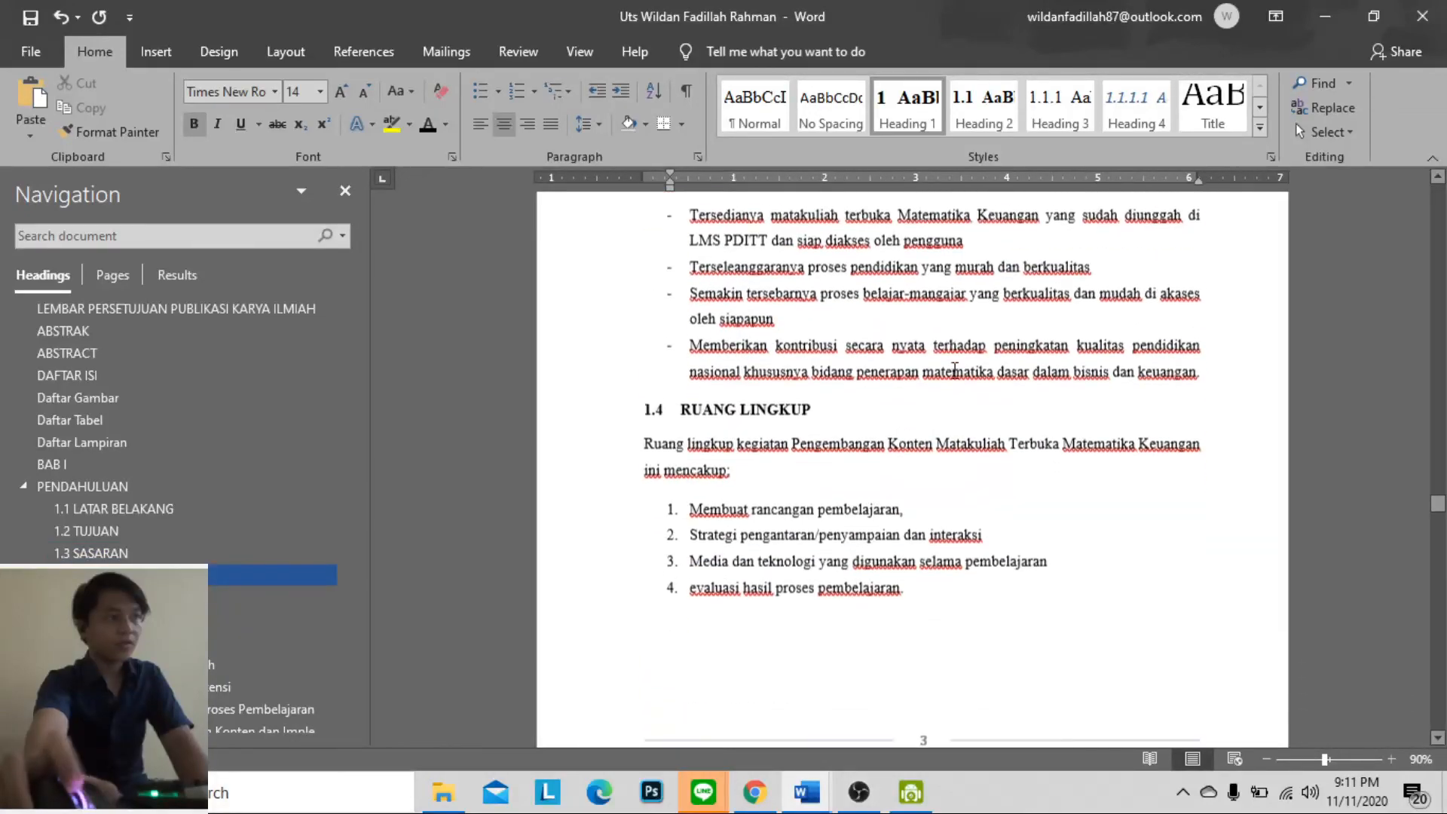
{"action": "scroll", "coordinate": [955, 370], "scroll_direction": "down", "scroll_amount": 10}
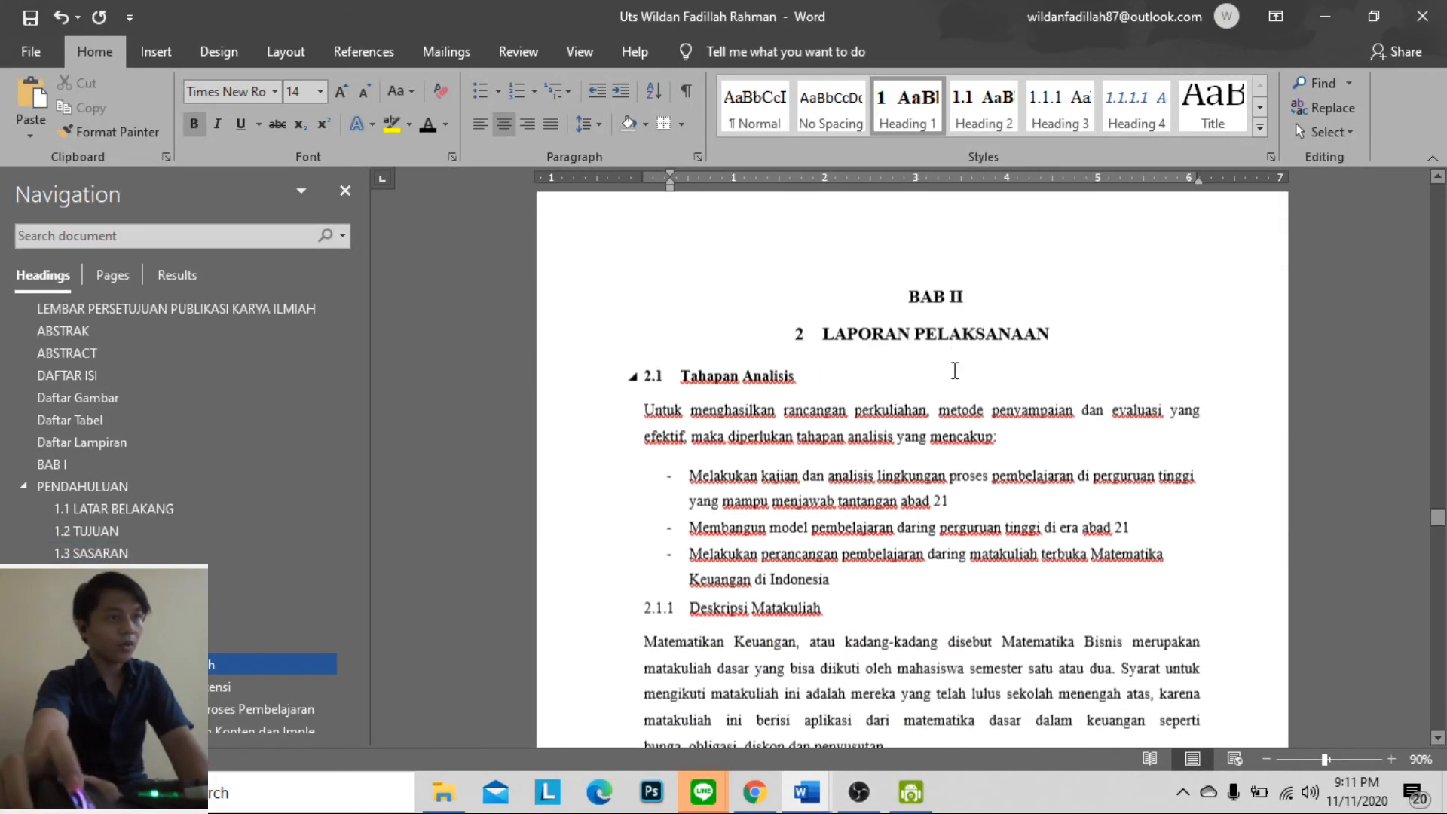
{"action": "scroll", "coordinate": [955, 371], "scroll_direction": "down", "scroll_amount": 12}
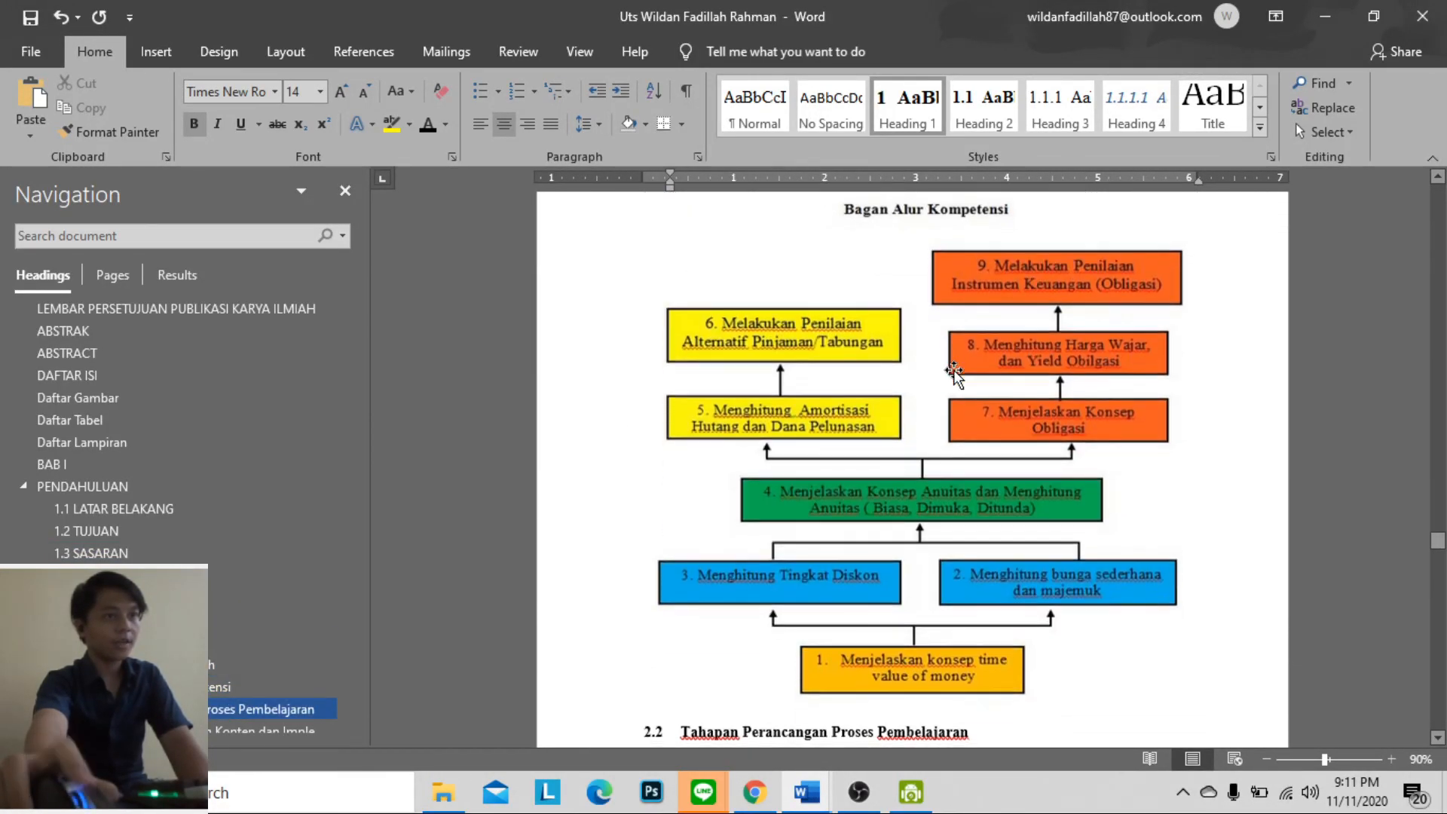
{"action": "scroll", "coordinate": [953, 370], "scroll_direction": "up", "scroll_amount": 1}
{"action": "scroll", "coordinate": [953, 369], "scroll_direction": "down", "scroll_amount": 12}
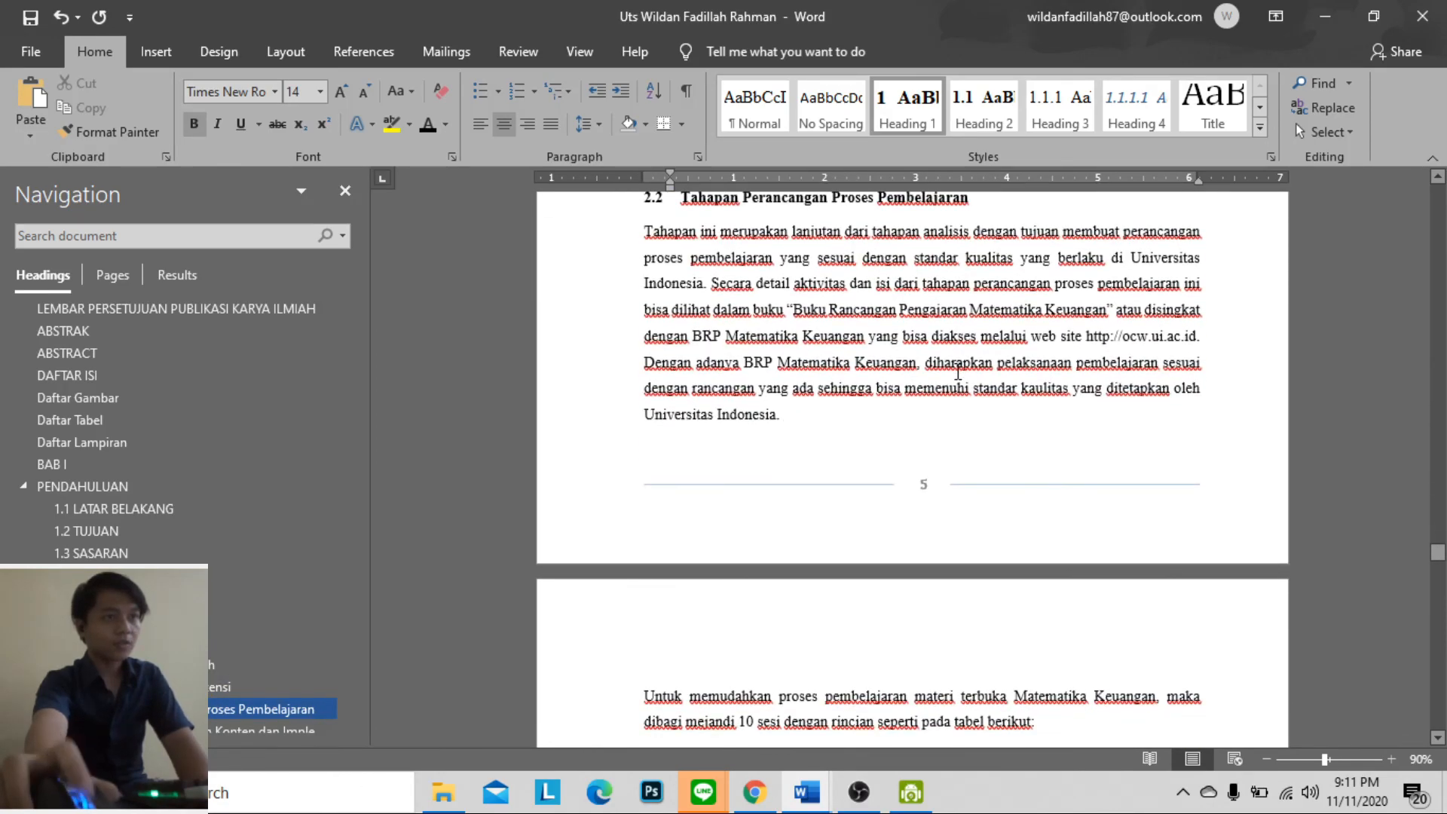
{"action": "scroll", "coordinate": [953, 369], "scroll_direction": "down", "scroll_amount": 3}
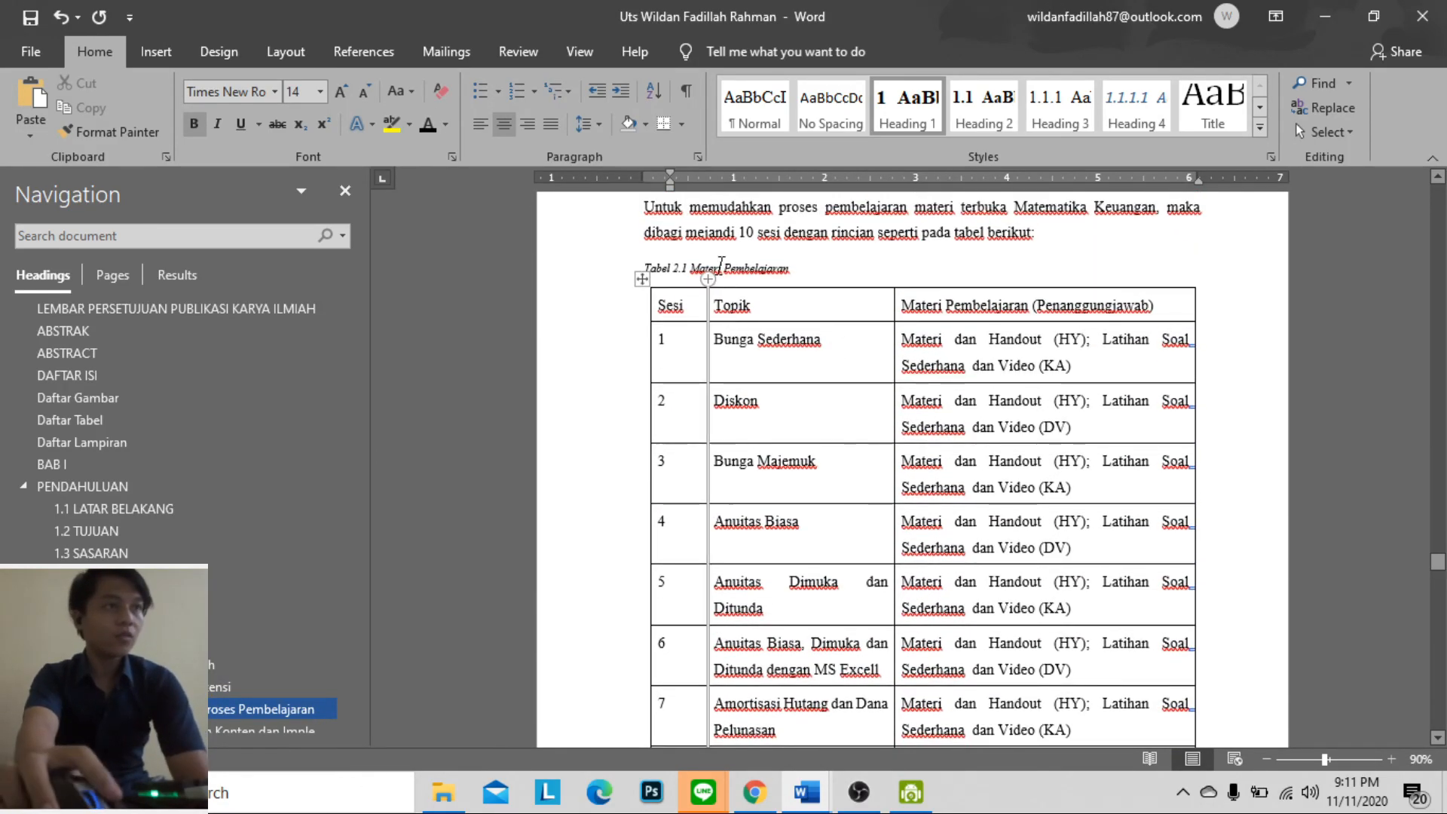
{"action": "left_click", "coordinate": [670, 264]}
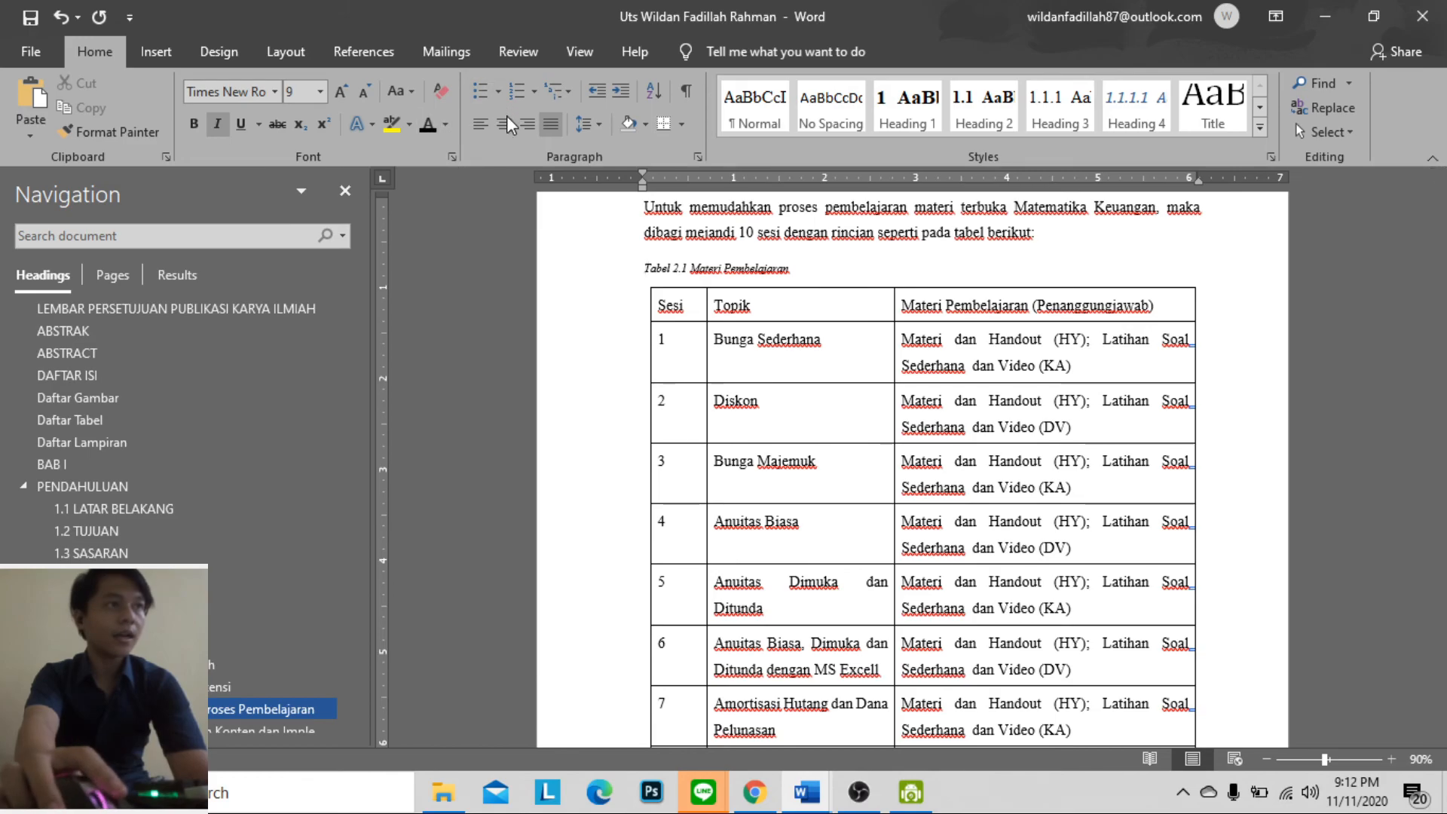
{"action": "scroll", "coordinate": [1118, 257], "scroll_direction": "down", "scroll_amount": 15}
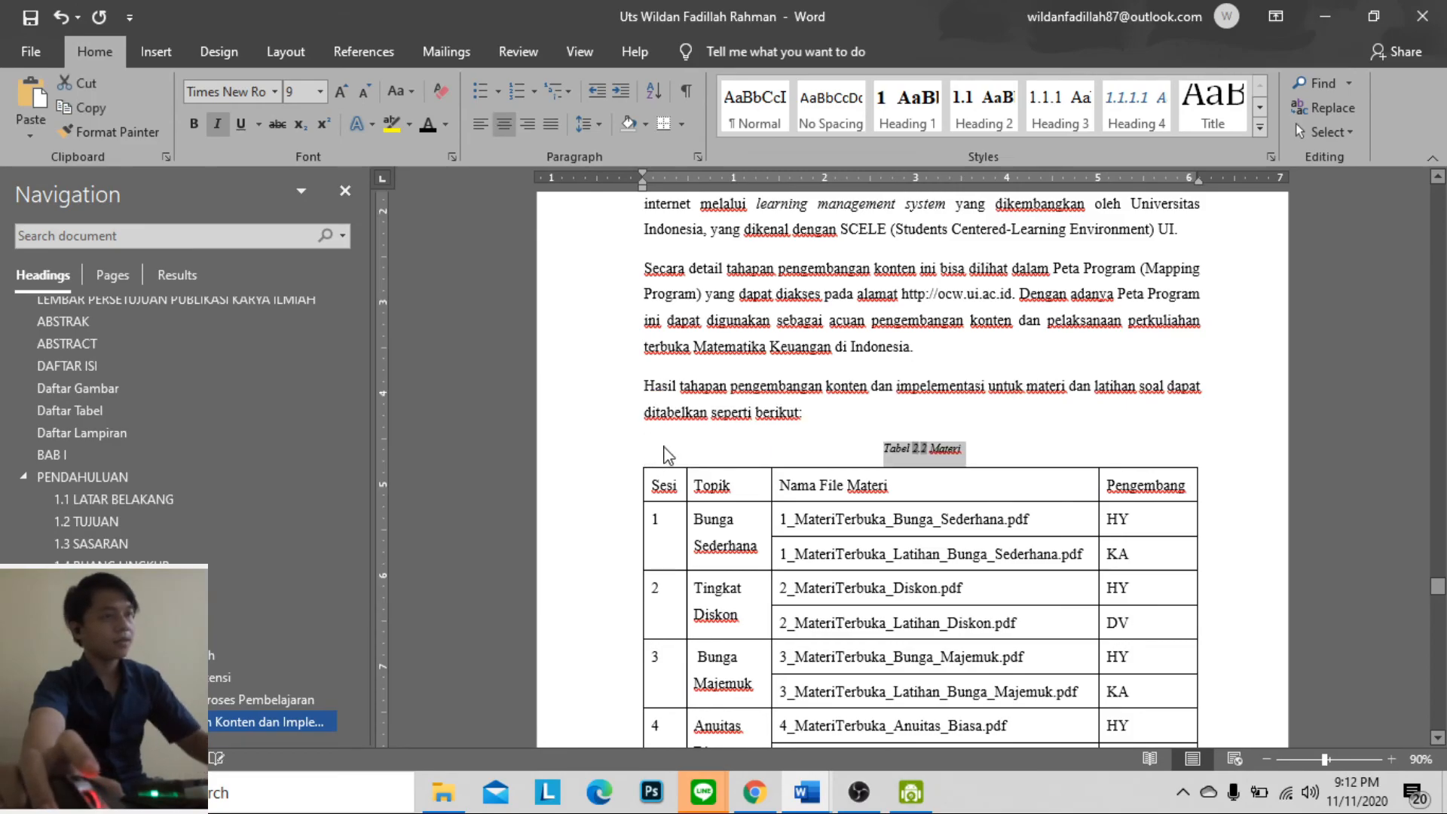
{"action": "key", "text": "ctrl+e"}
Centre the caption "Tabel 2.3 Realisasi Anggaran dan Belanja" above the budget table
{"action": "scroll", "coordinate": [957, 469], "scroll_direction": "down", "scroll_amount": 4}
{"action": "scroll", "coordinate": [957, 468], "scroll_direction": "down", "scroll_amount": 12}
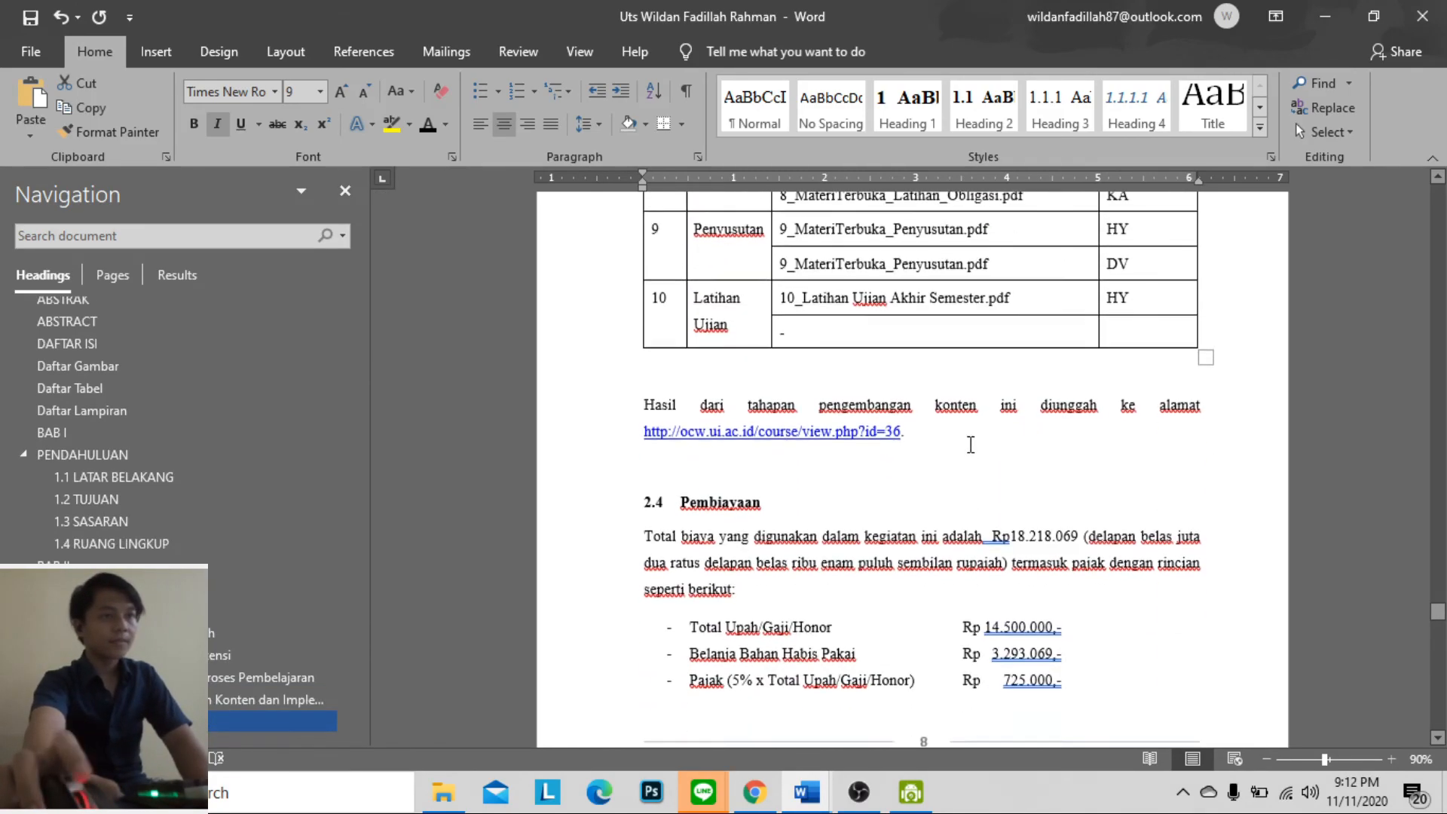
{"action": "scroll", "coordinate": [973, 441], "scroll_direction": "down", "scroll_amount": 4}
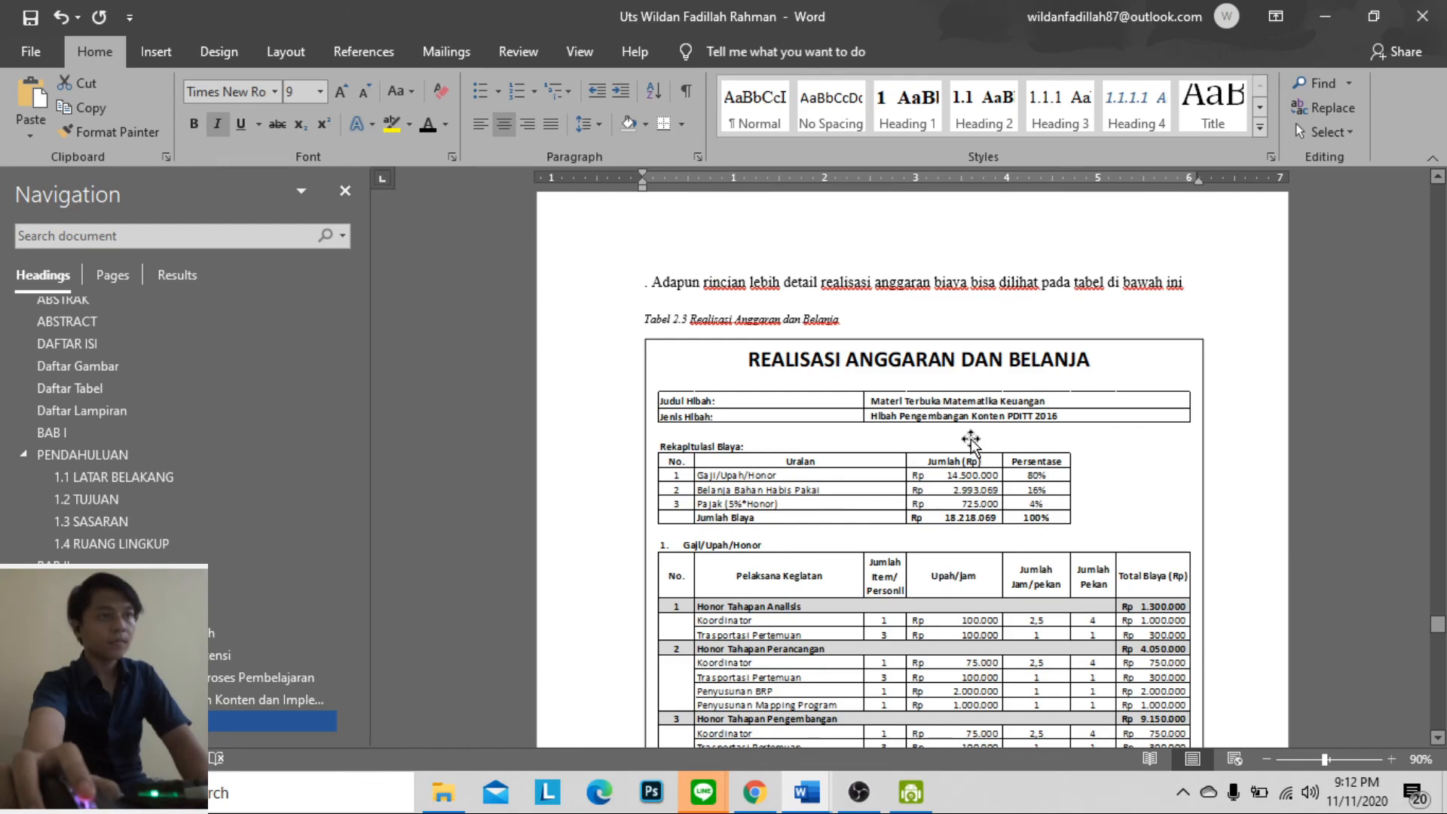
{"action": "triple_click", "coordinate": [854, 313]}
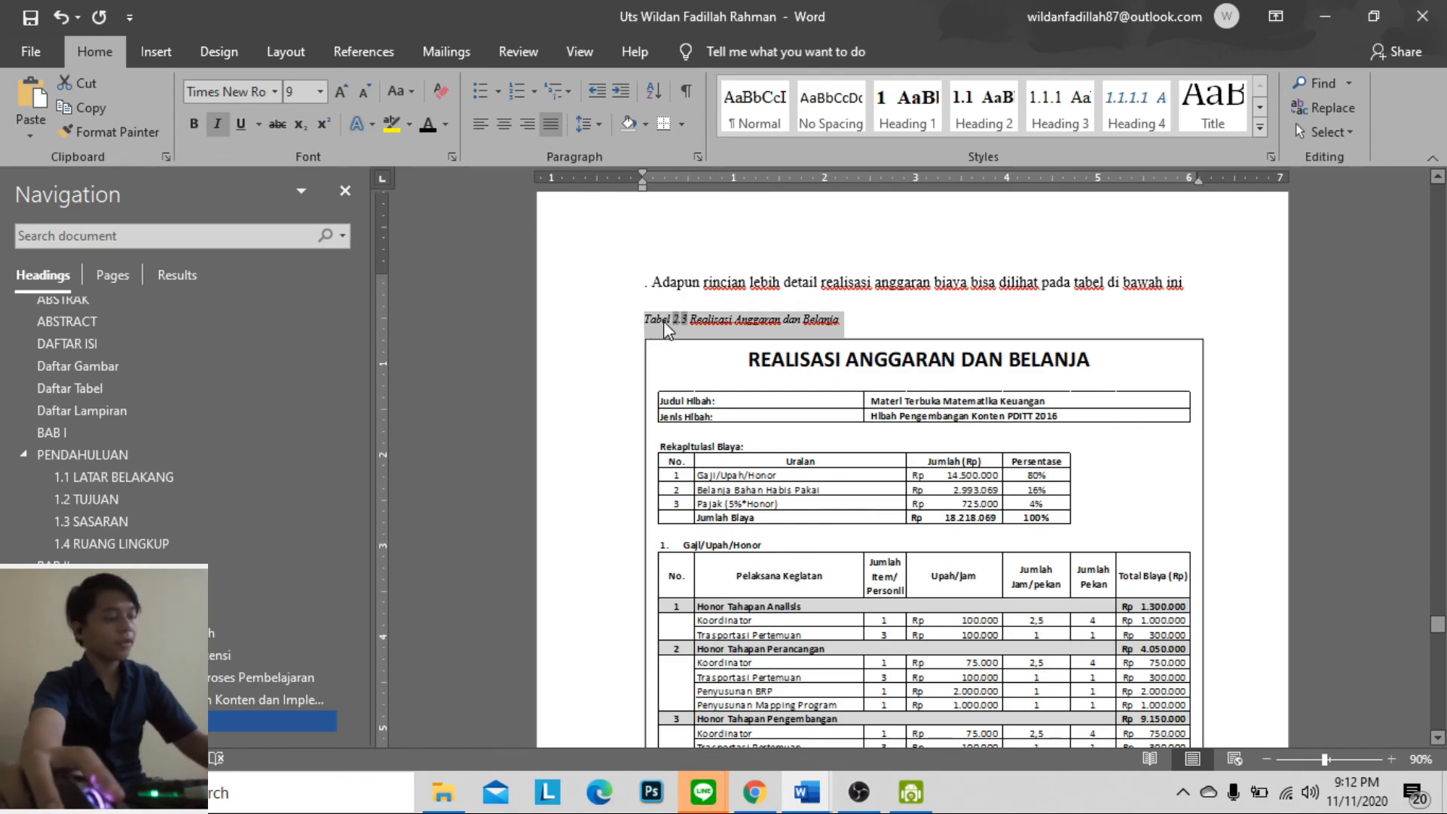
{"action": "key", "text": "ctrl+e"}
{"action": "left_click", "coordinate": [935, 401]}
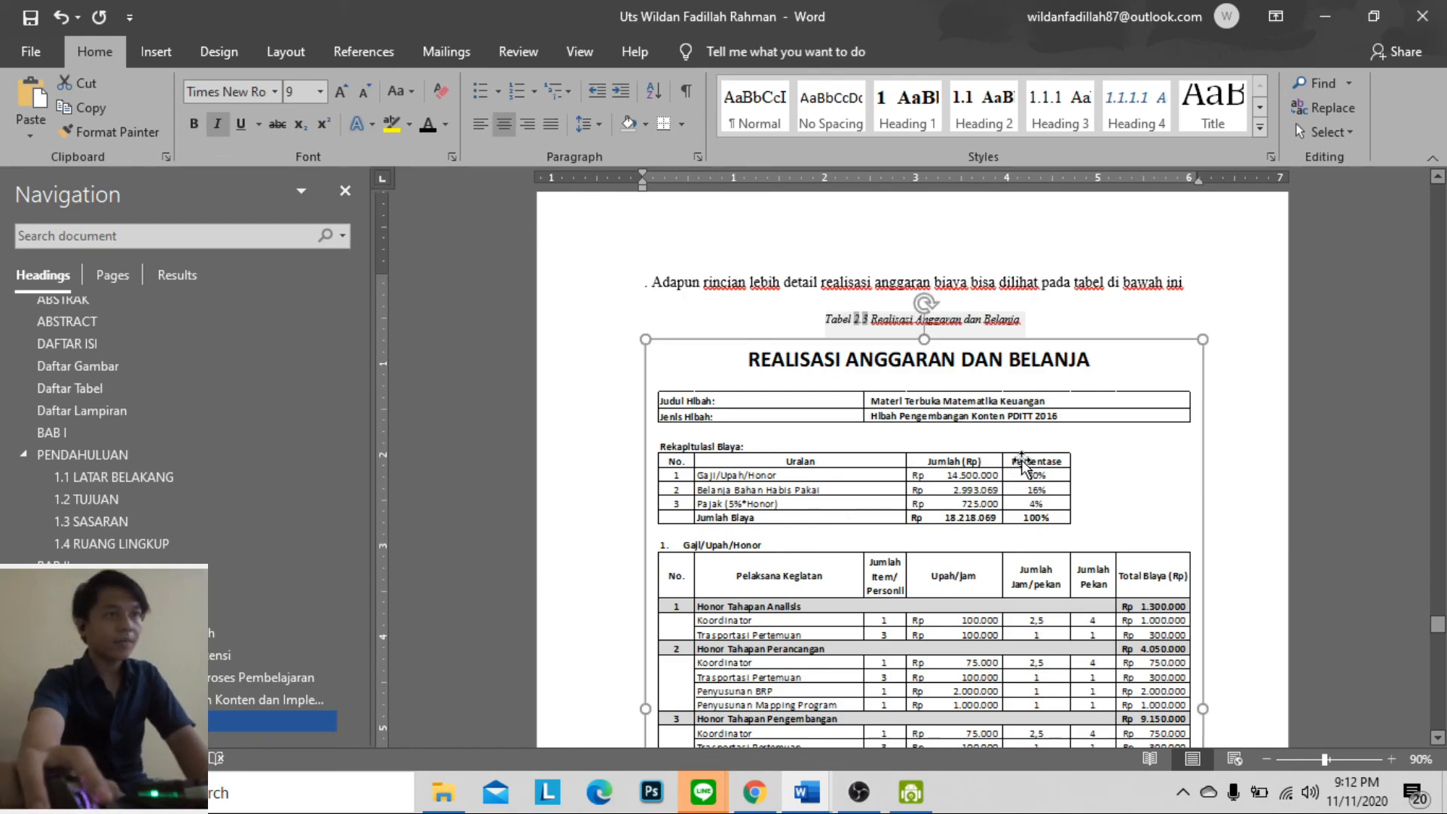
{"action": "left_click_drag", "start_coordinate": [1071, 282], "coordinate": [1107, 290]}
{"action": "left_click", "coordinate": [1105, 289]}
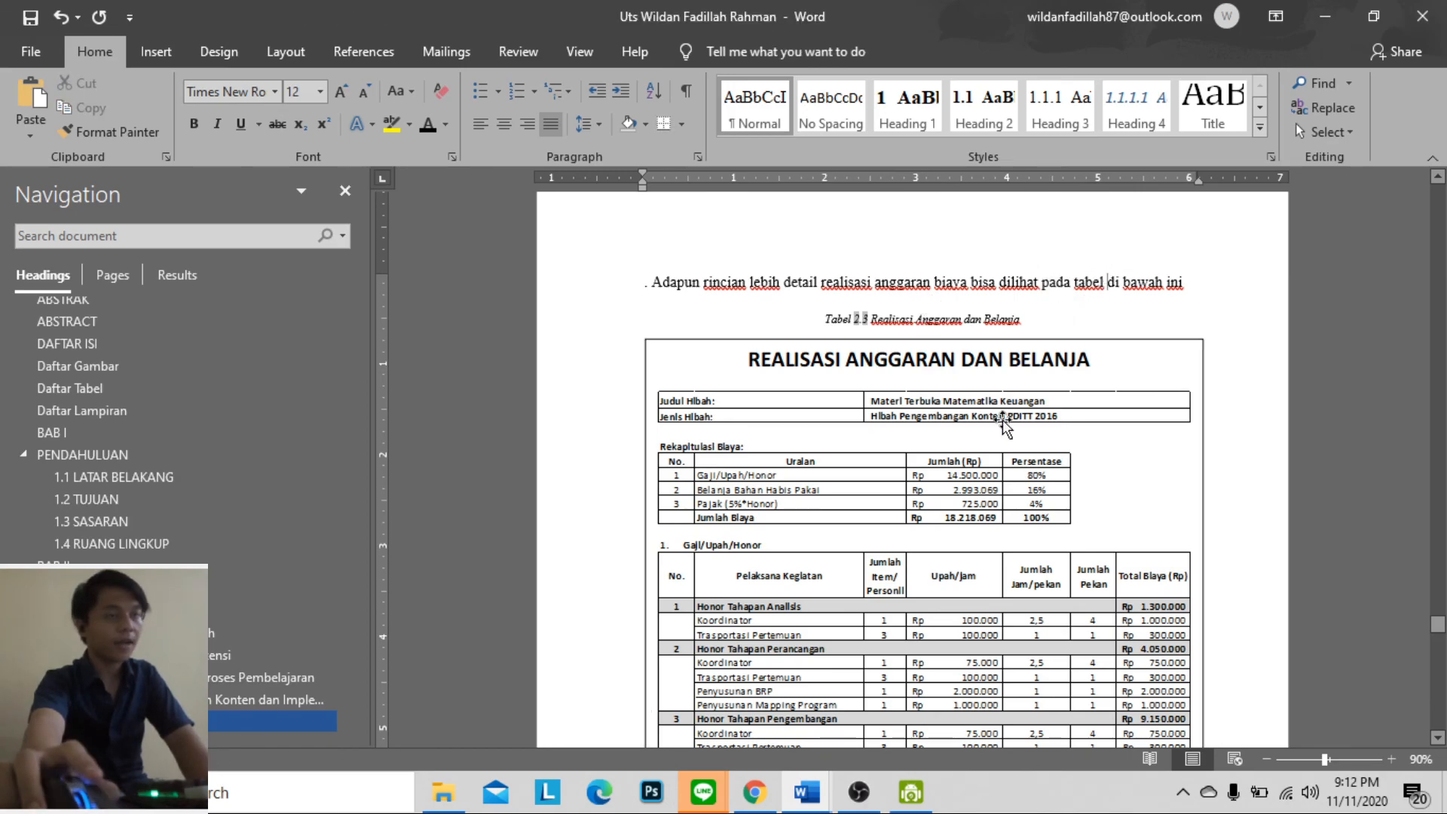
Check the remaining pages from the budget table through the reference list to the payment receipts in the appendix
{"action": "scroll", "coordinate": [1006, 411], "scroll_direction": "down", "scroll_amount": 15}
{"action": "scroll", "coordinate": [1028, 390], "scroll_direction": "down", "scroll_amount": 12}
{"action": "scroll", "coordinate": [1032, 395], "scroll_direction": "down", "scroll_amount": 12}
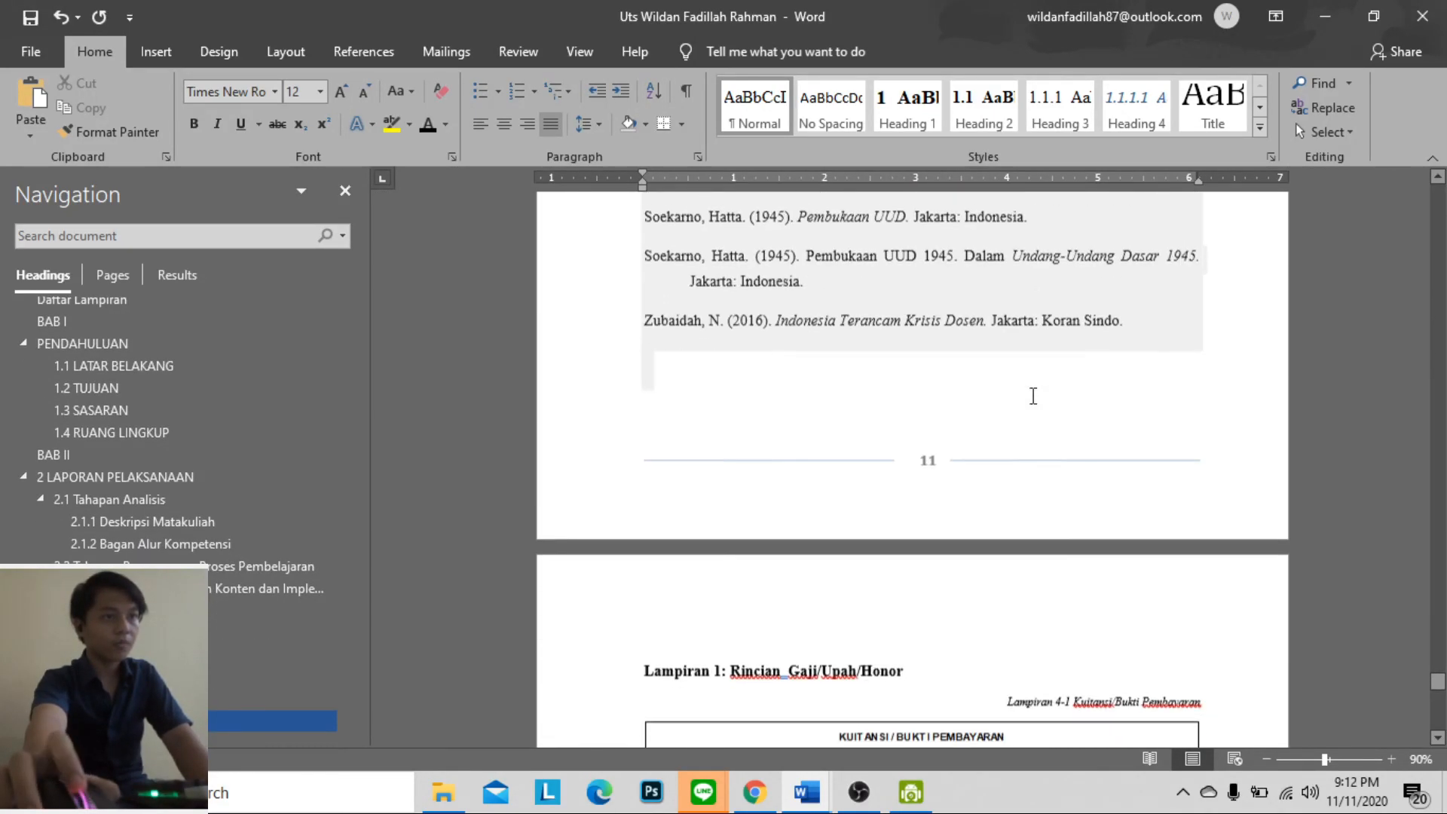
{"action": "scroll", "coordinate": [1033, 396], "scroll_direction": "down", "scroll_amount": 12}
{"action": "scroll", "coordinate": [1040, 392], "scroll_direction": "down", "scroll_amount": 10}
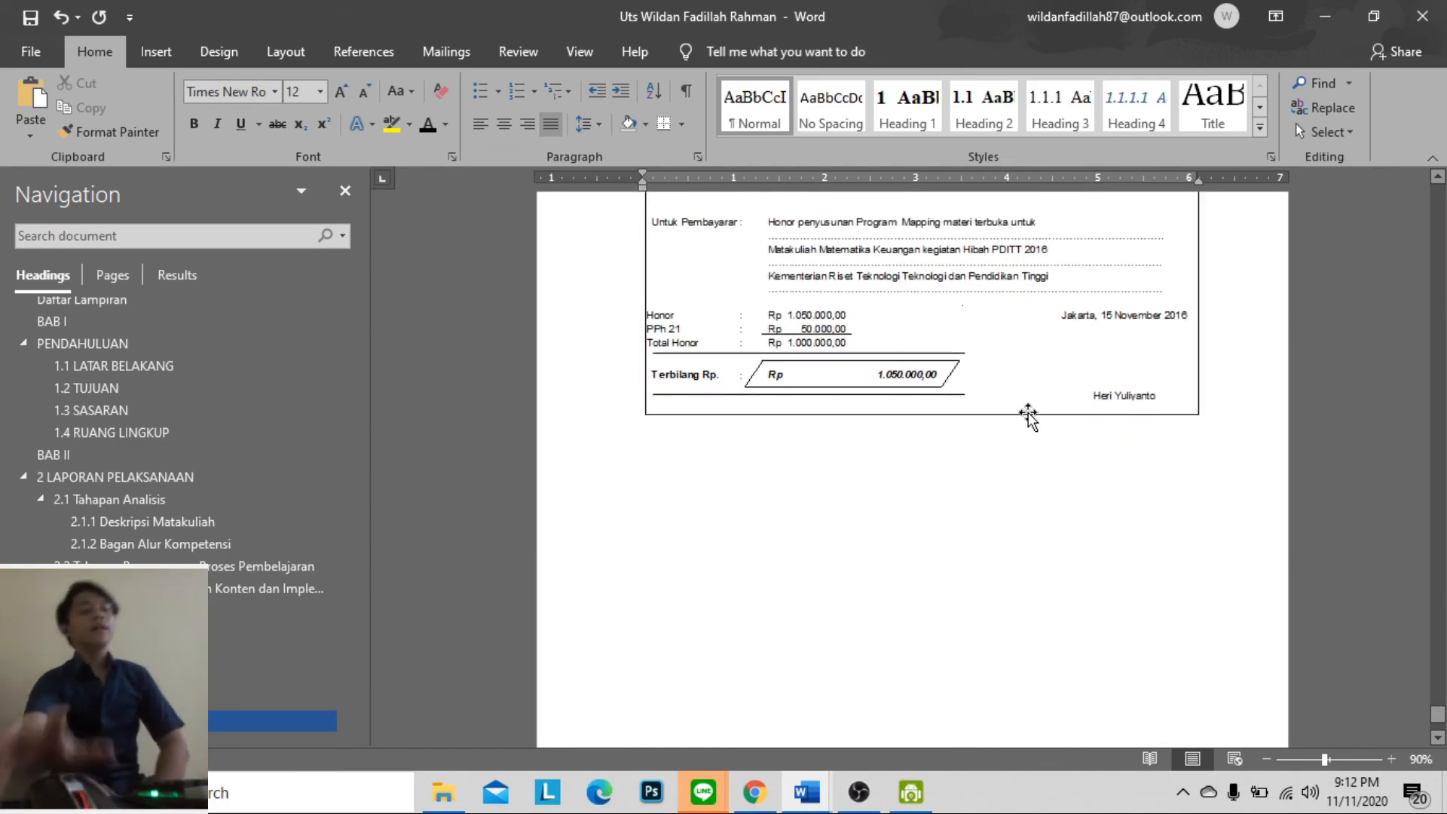
{"action": "left_click", "coordinate": [860, 792]}
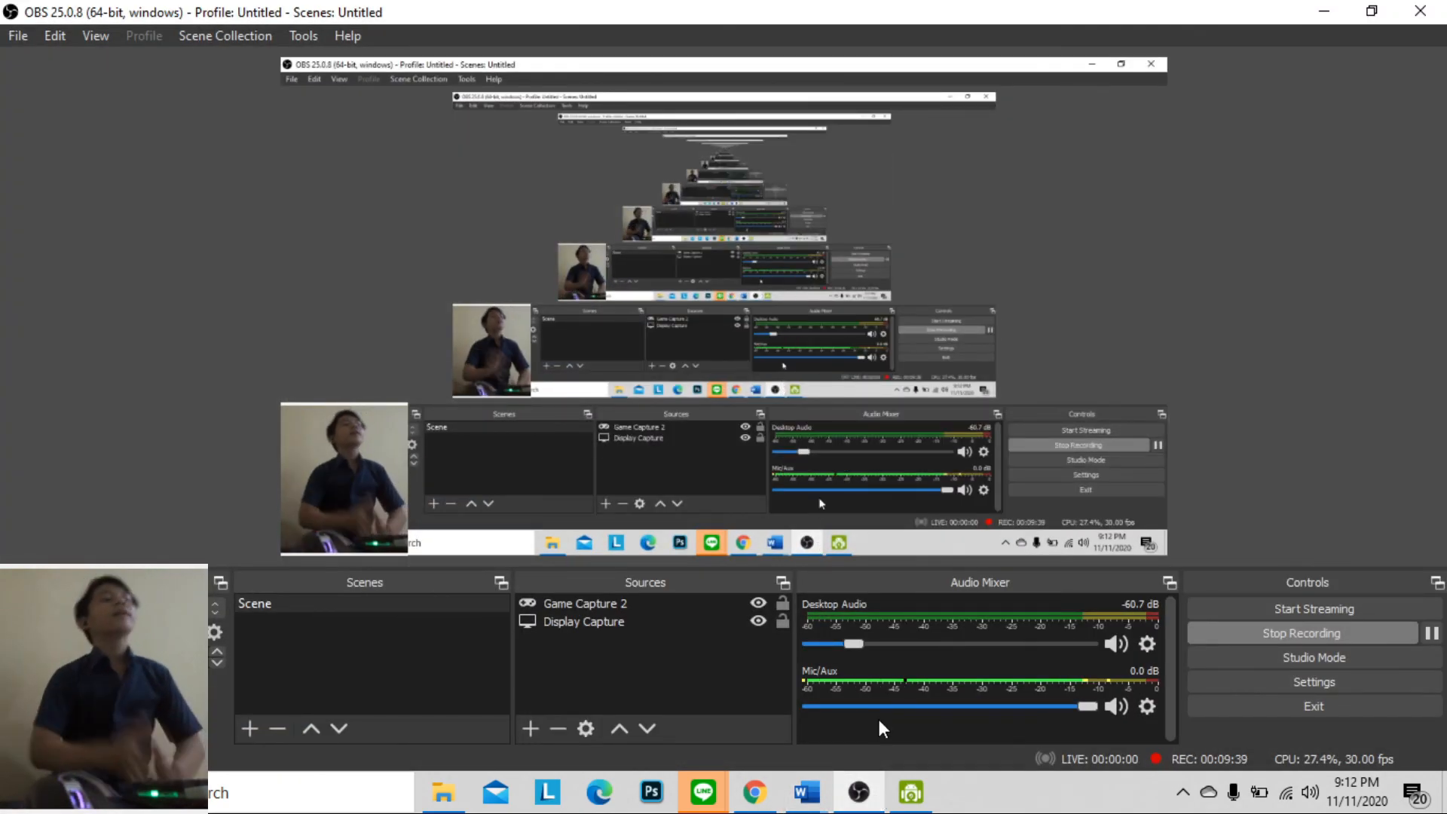